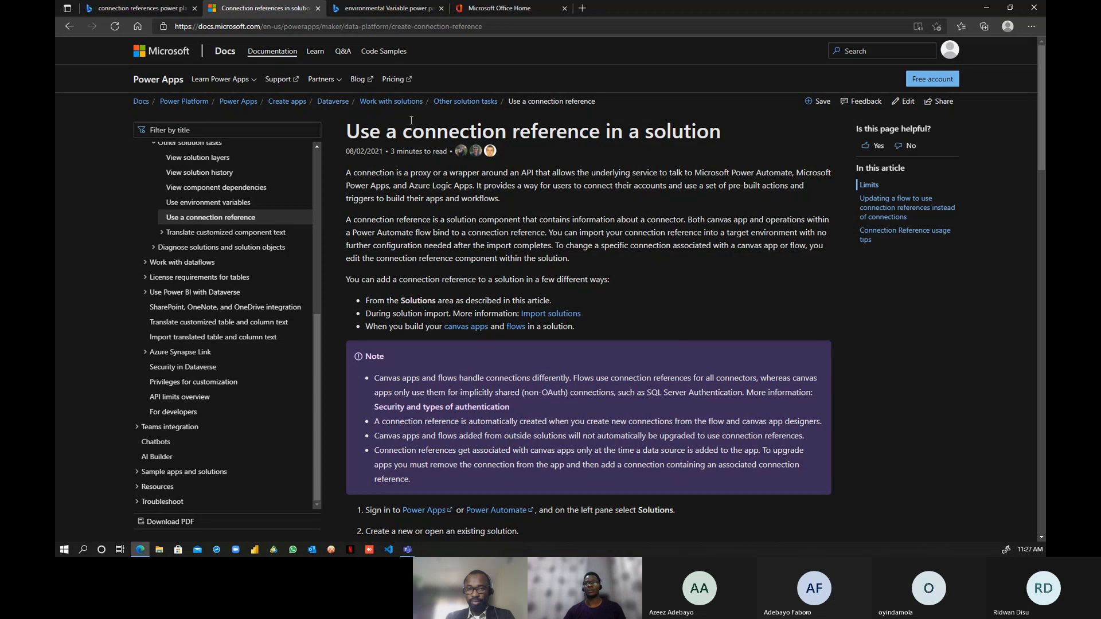
- Leave the Docs connection-reference article for the Office 365 home page showing recent files
left_click(479, 26)
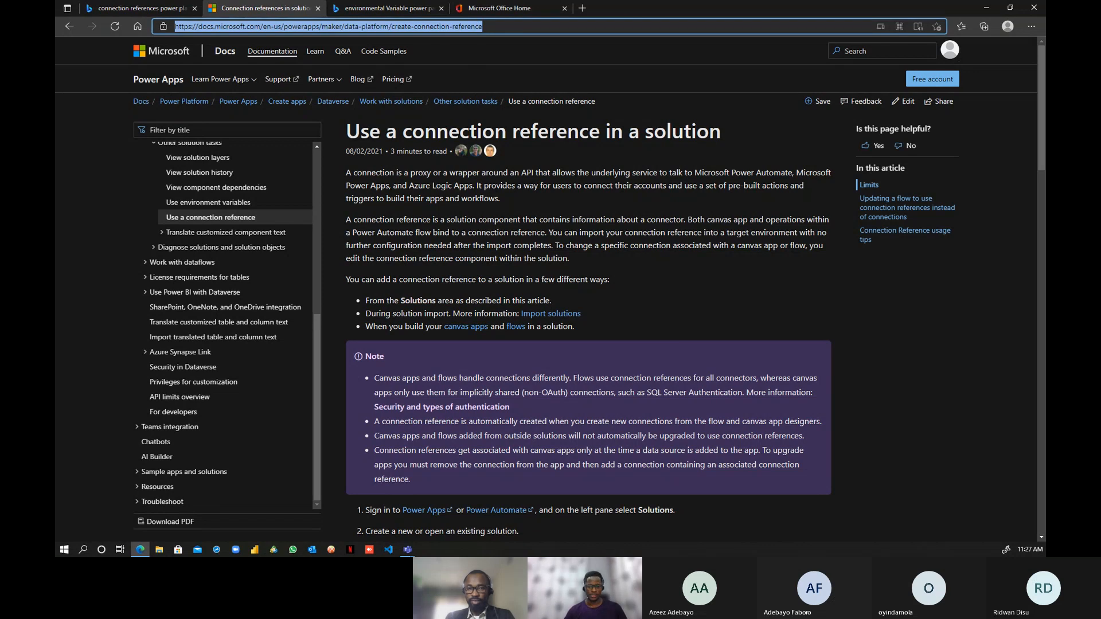
key("alt+Tab")
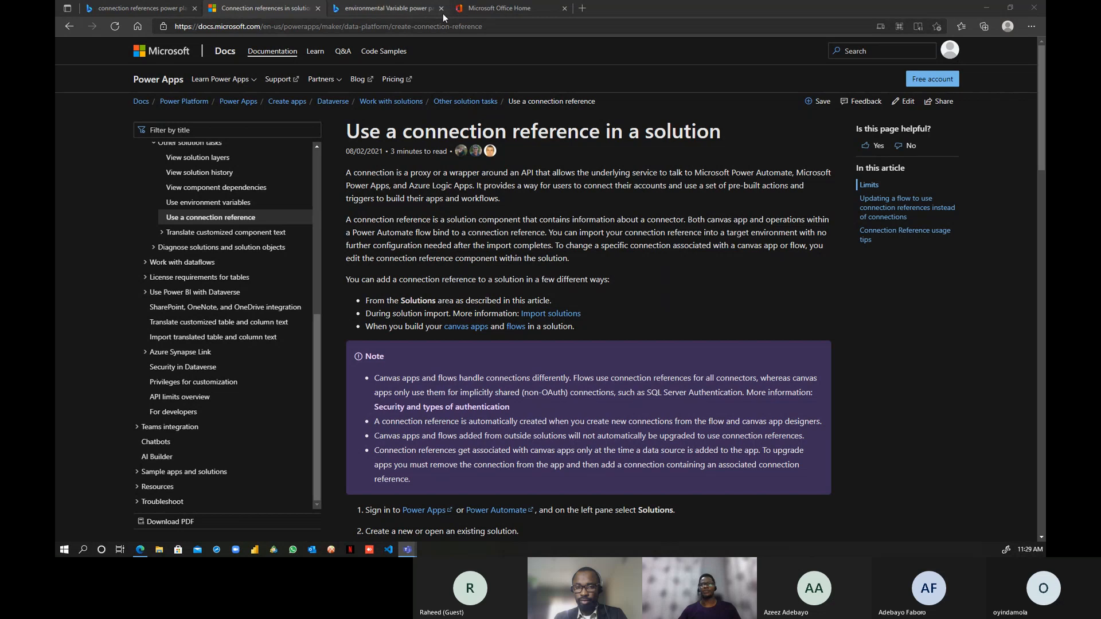
left_click(497, 8)
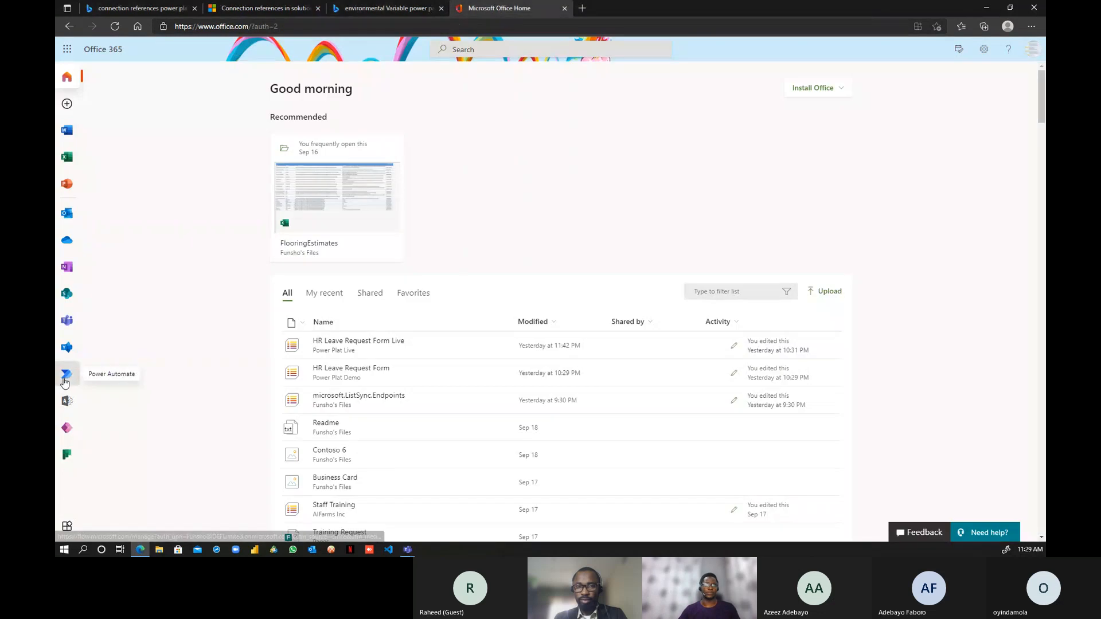
- Launch Power Automate from the Office apps and open 'See all 539 services' connectors
left_click(65, 380)
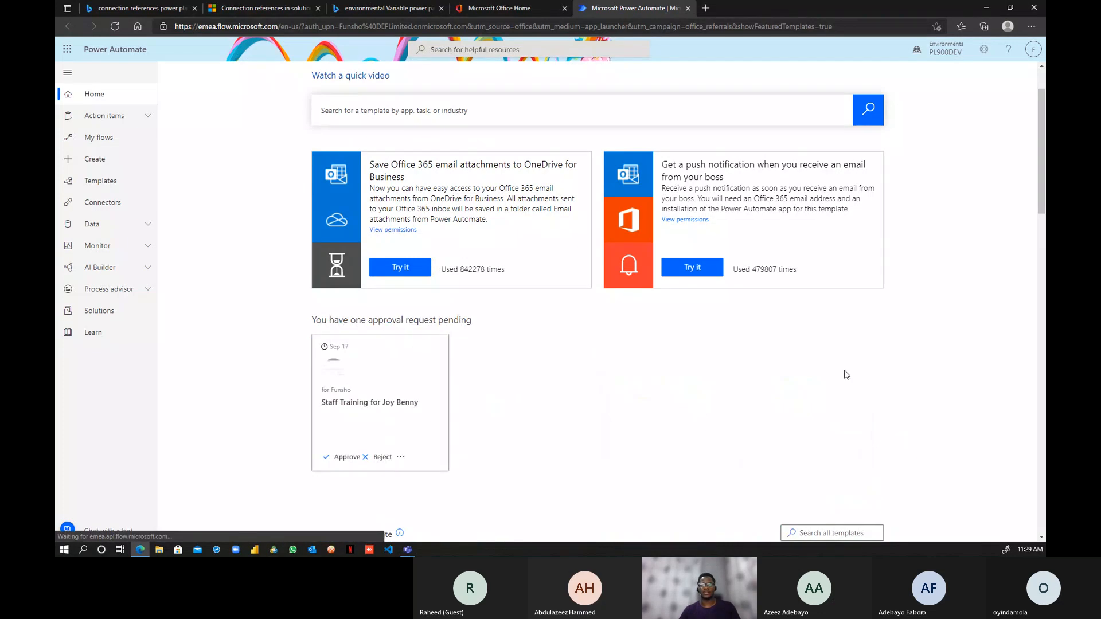
scroll(848, 355, "down", 4)
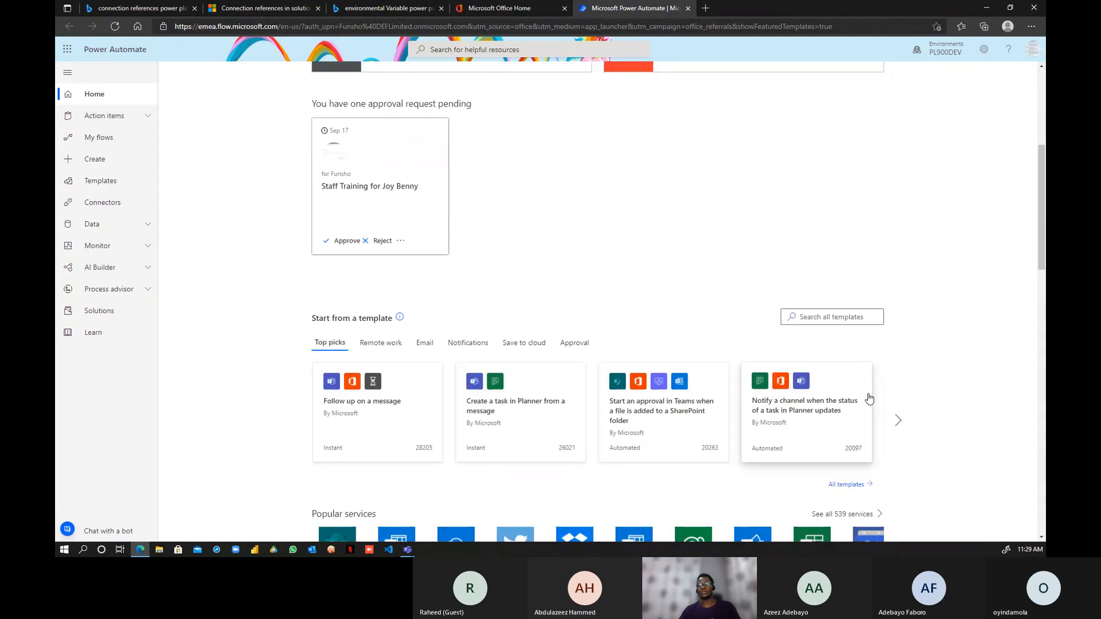
scroll(847, 341, "down", 3)
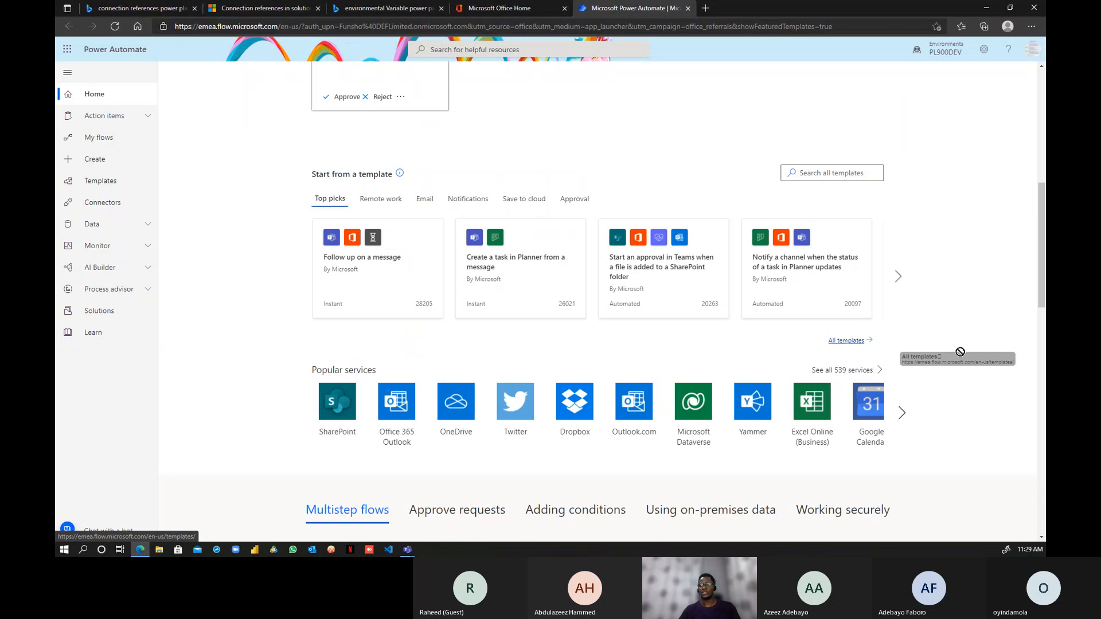
scroll(847, 343, "down", 1)
left_click(848, 299)
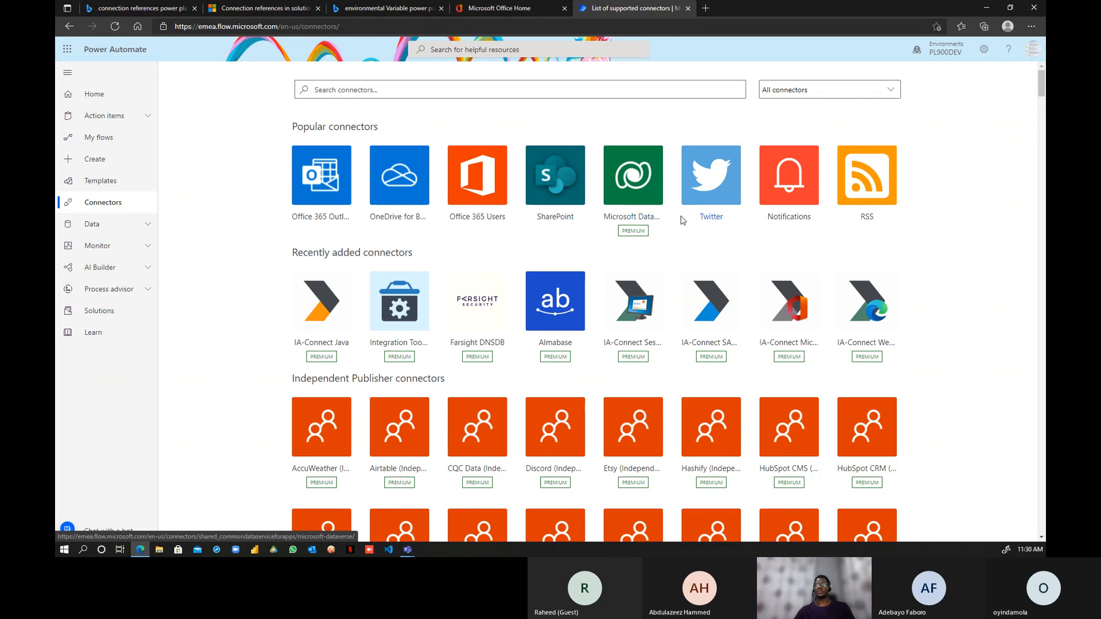
- Filter connectors to Standard, then open the PL900DEV Connections page under Data
scroll(682, 315, "down", 3)
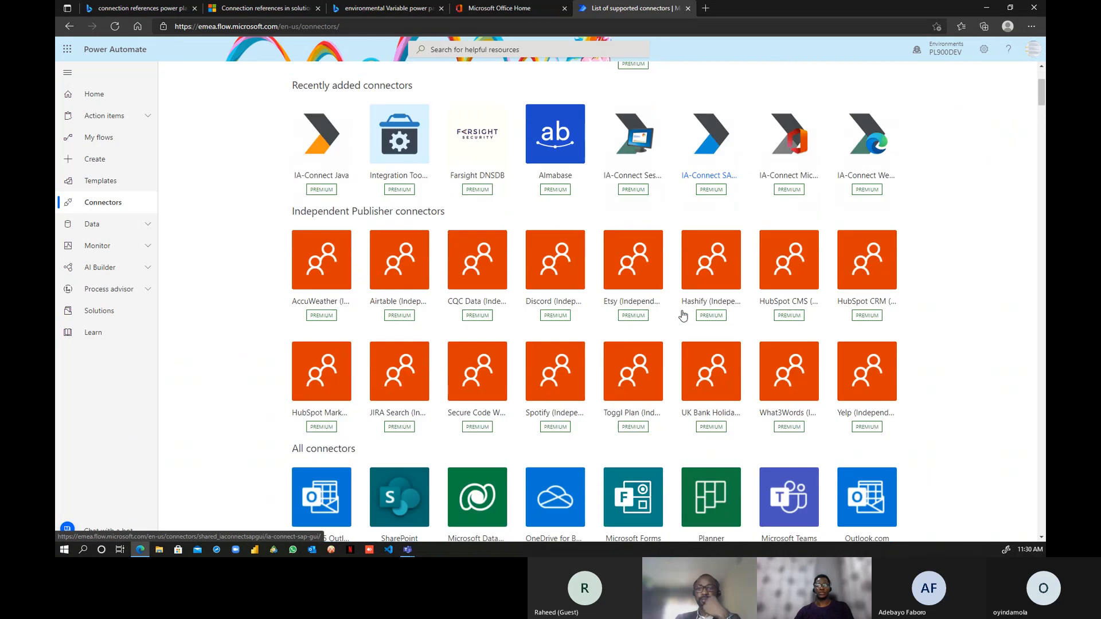
scroll(683, 316, "down", 2)
scroll(682, 313, "up", 5)
left_click(842, 90)
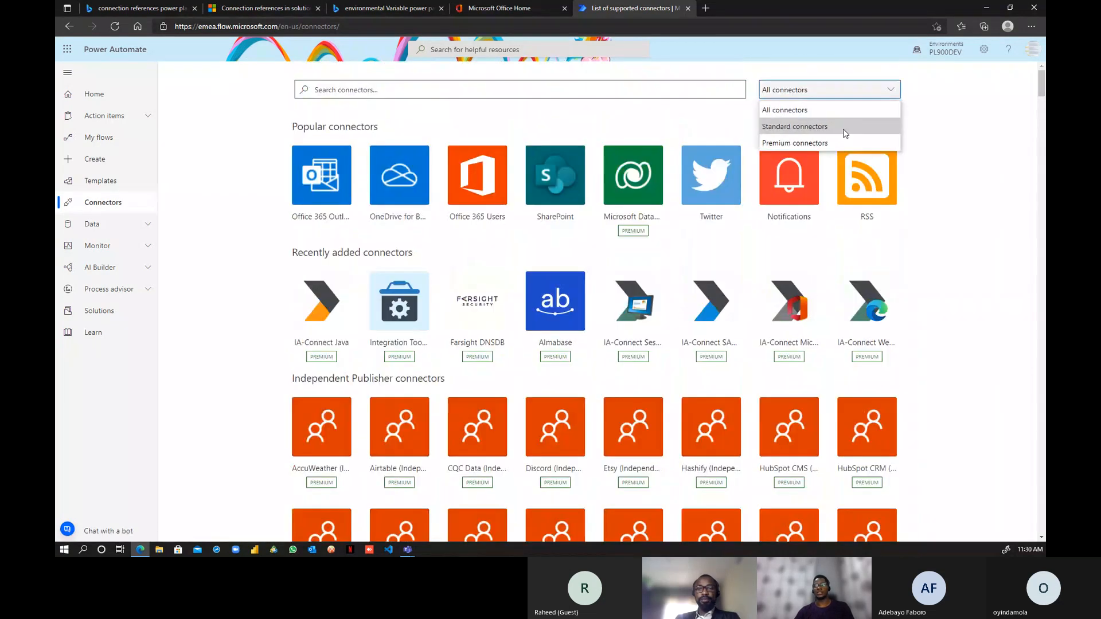
left_click(842, 128)
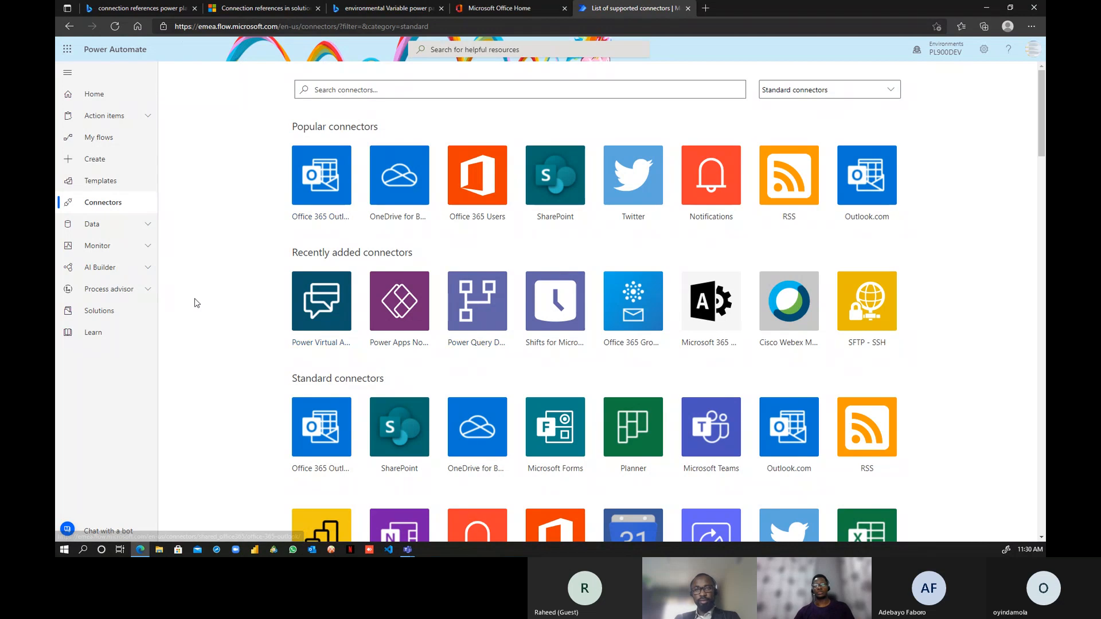
left_click(126, 227)
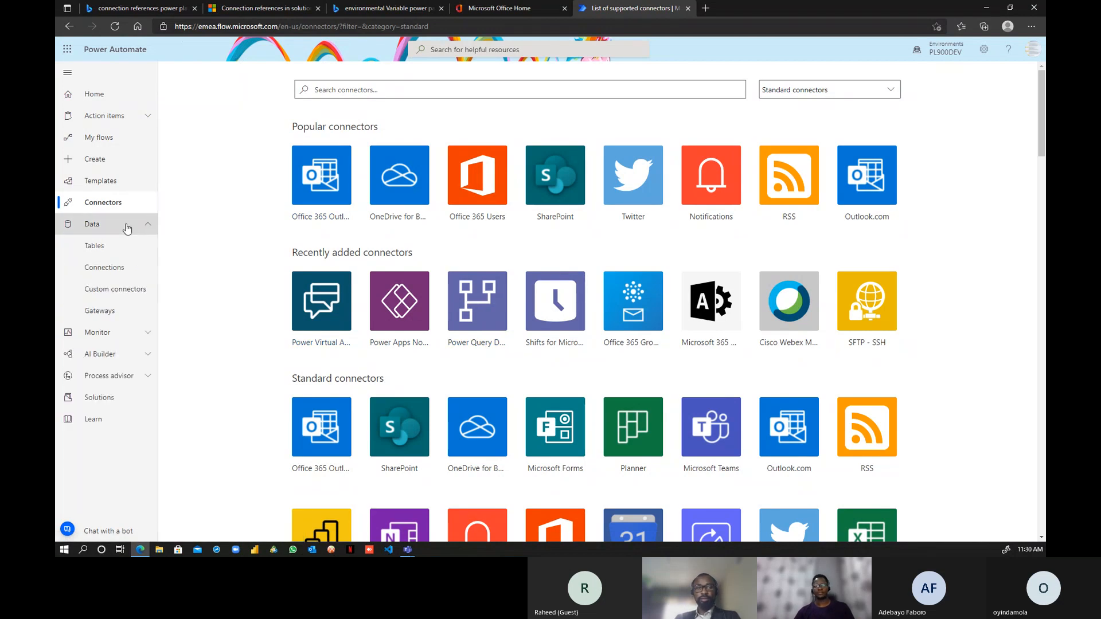
left_click(118, 273)
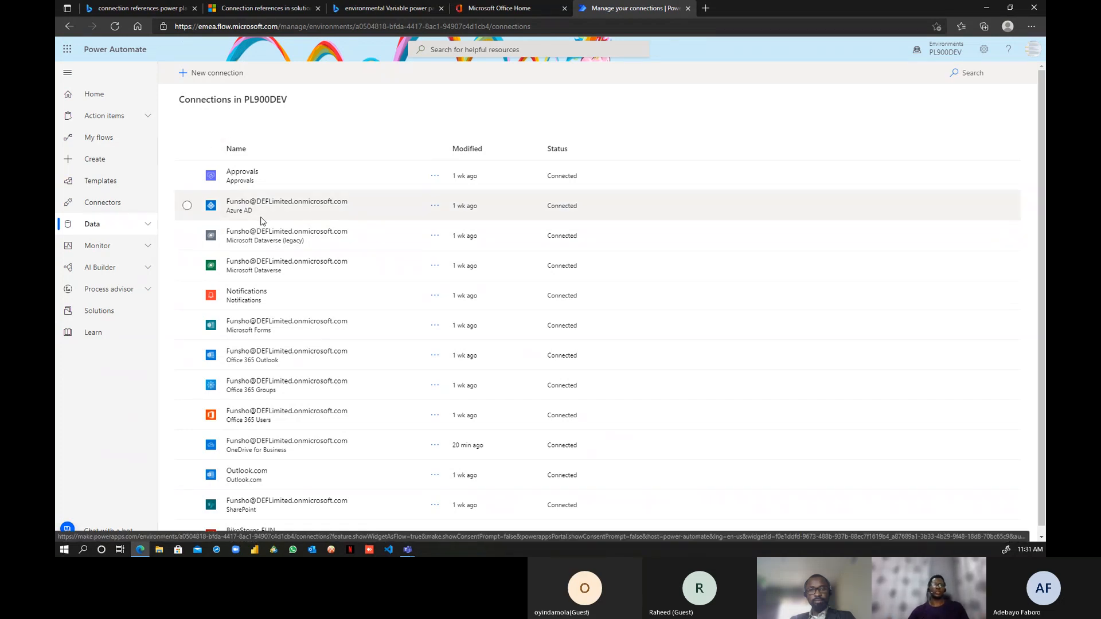
- Bring up the '+ New connection' connector list, then open a new browser tab
left_click(226, 77)
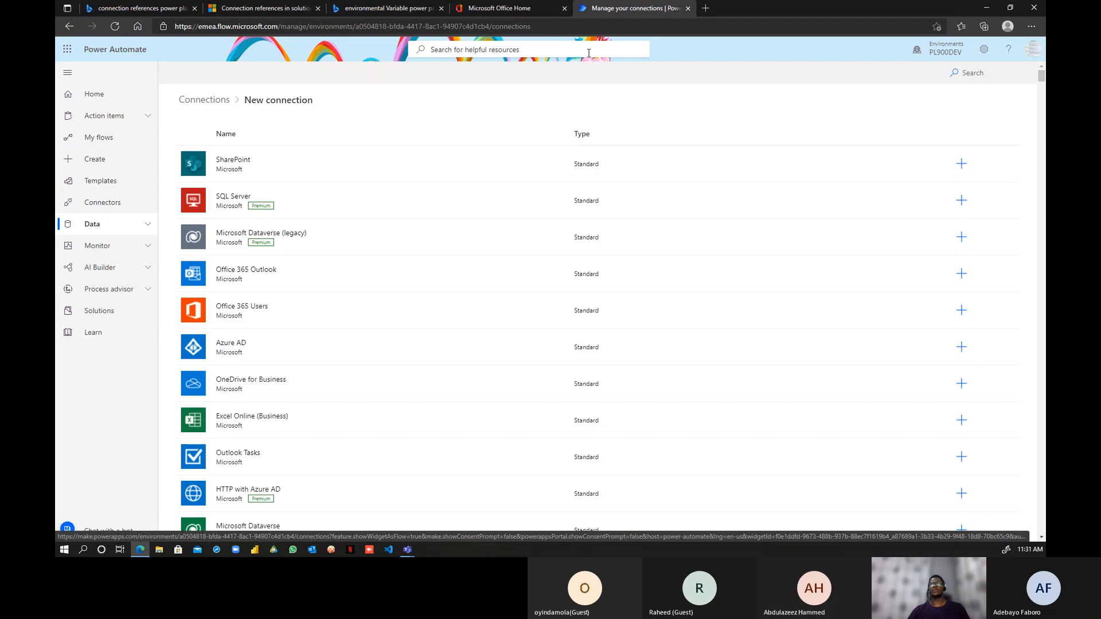
left_click(704, 10)
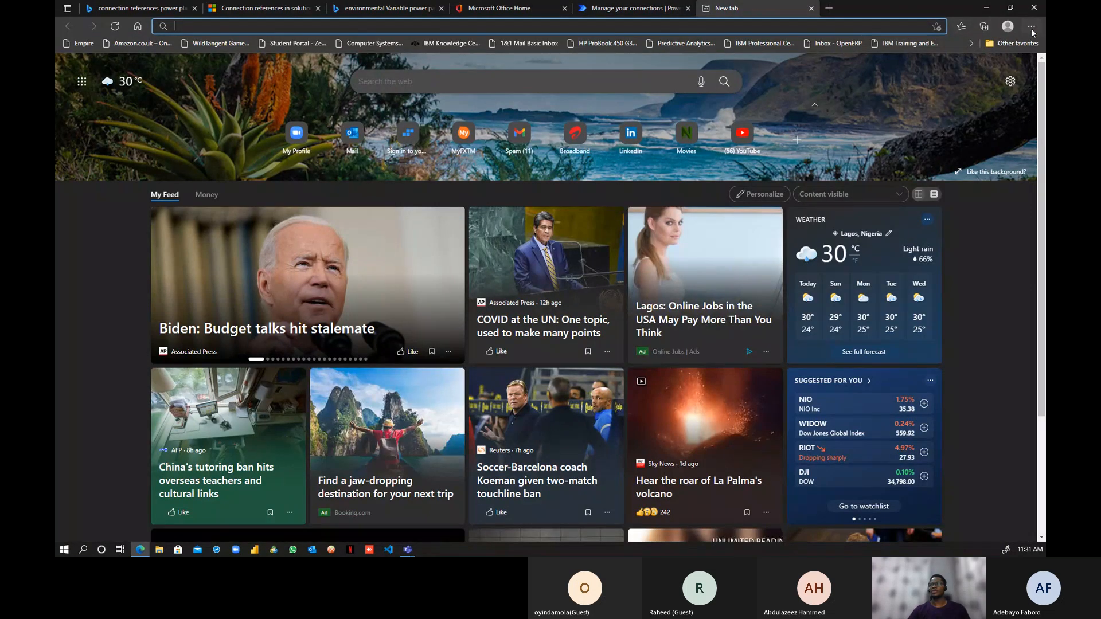
- Open a new InPrivate Edge window and go to portal.azure.com
left_click(1031, 27)
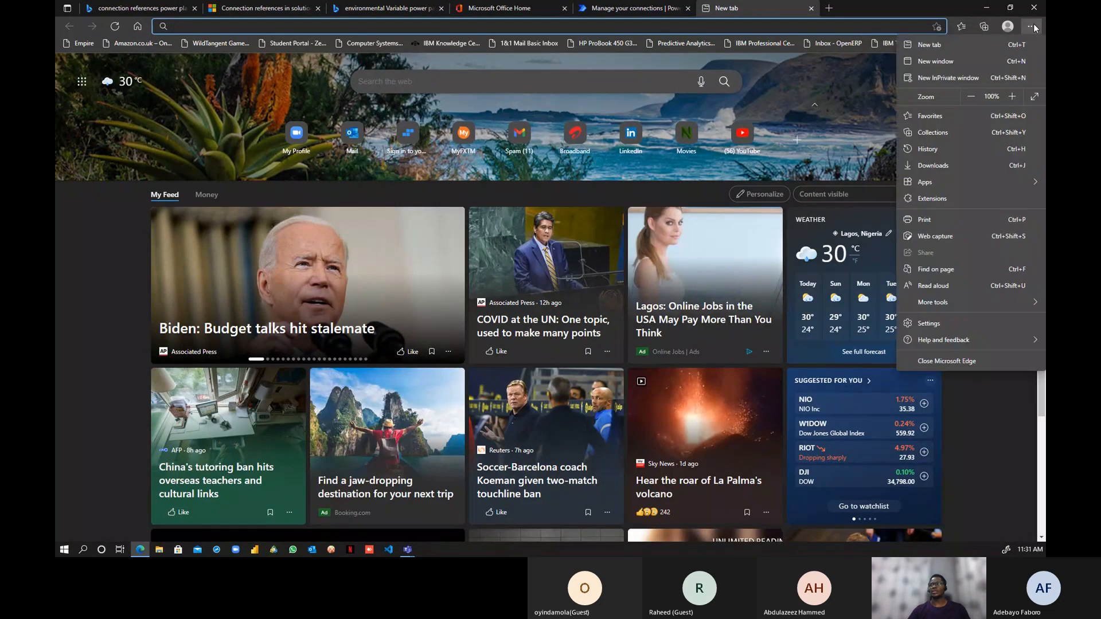
left_click(979, 77)
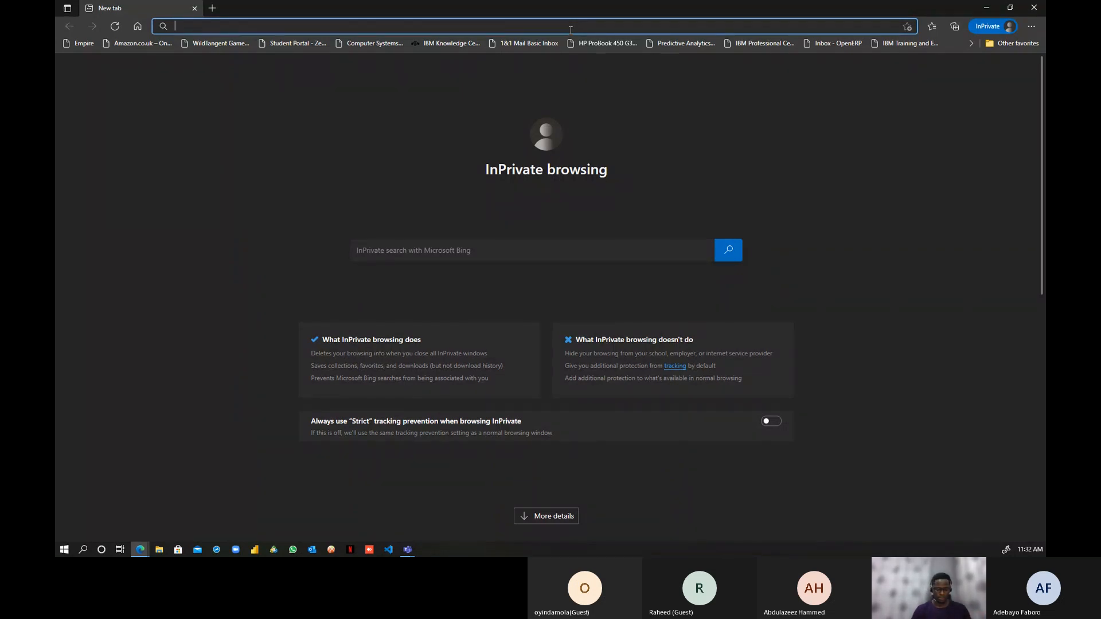
type("portal")
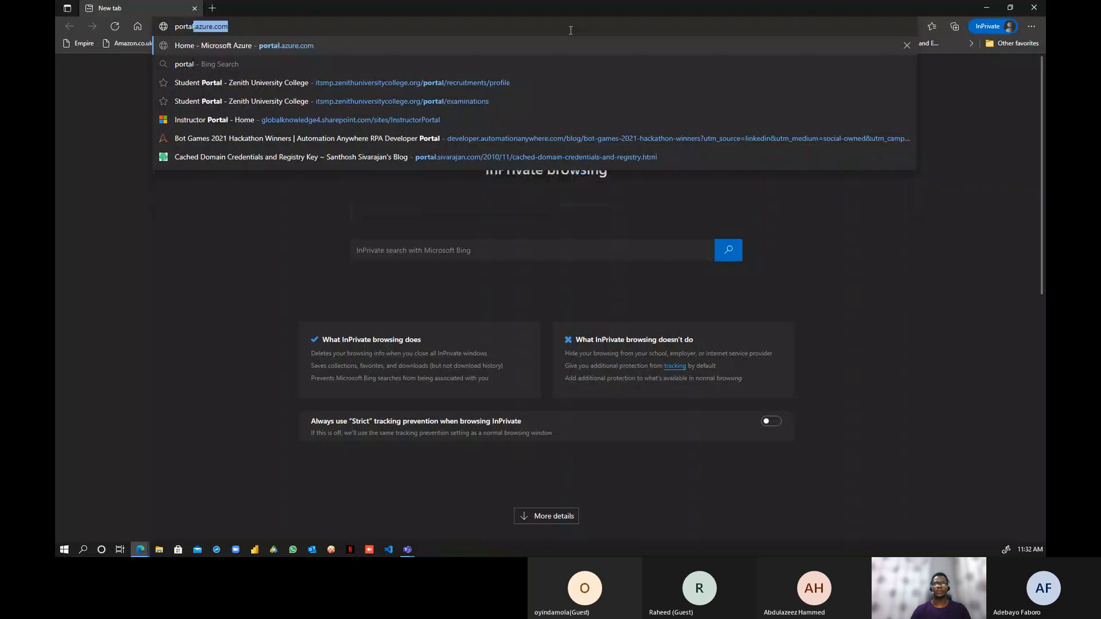
key("Return")
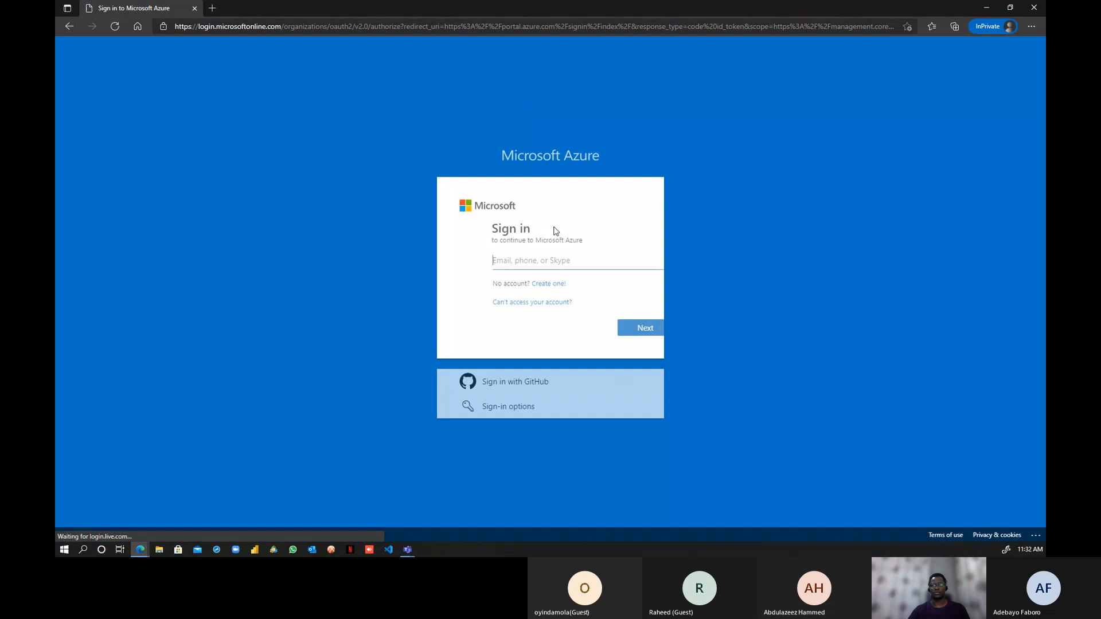
- Sign in with the account email and saved password, choosing to stay signed in
left_click(533, 261)
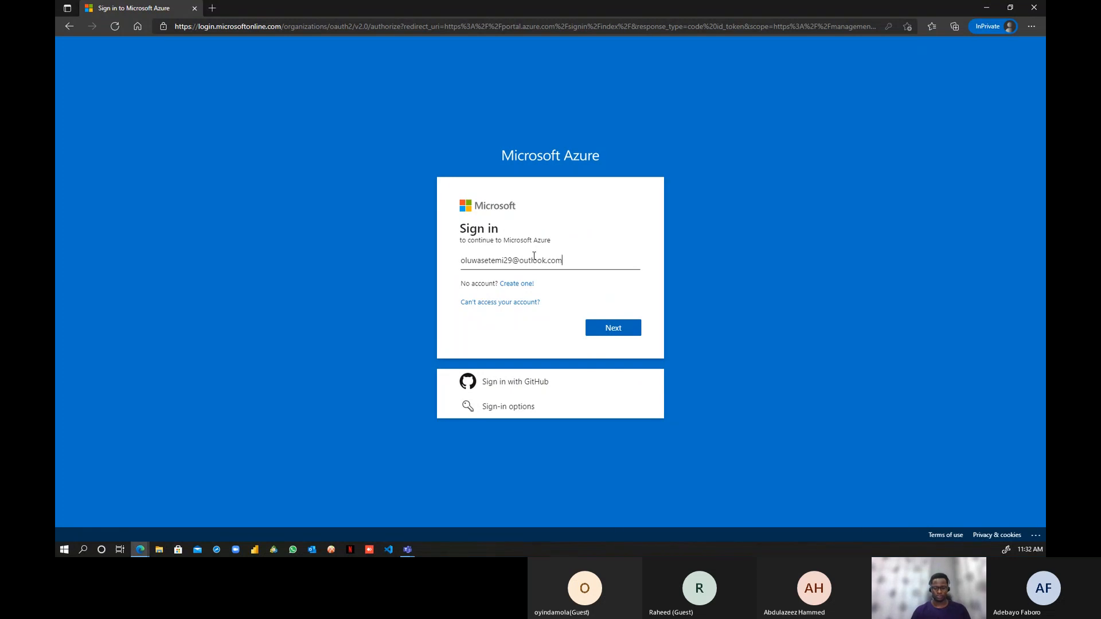
key("Return")
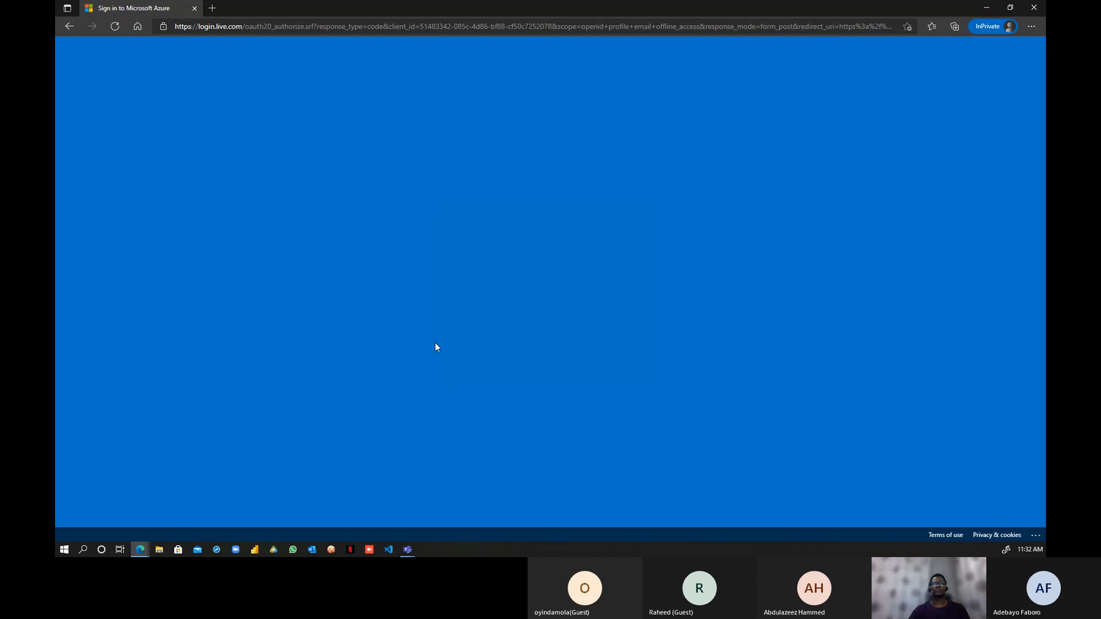
left_click(530, 290)
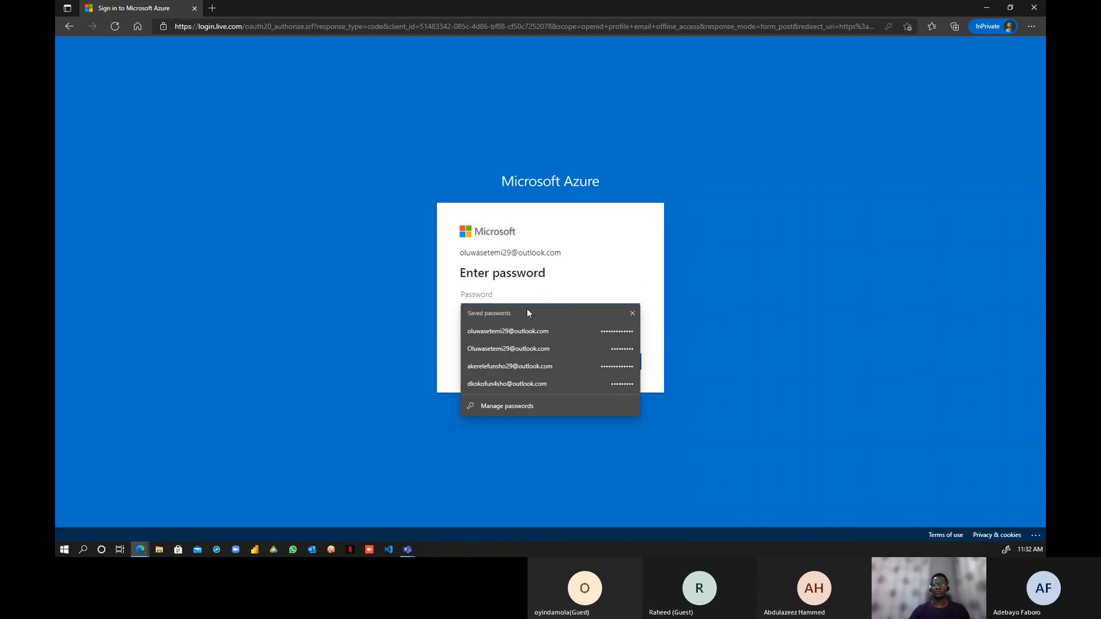
left_click(525, 332)
left_click(615, 367)
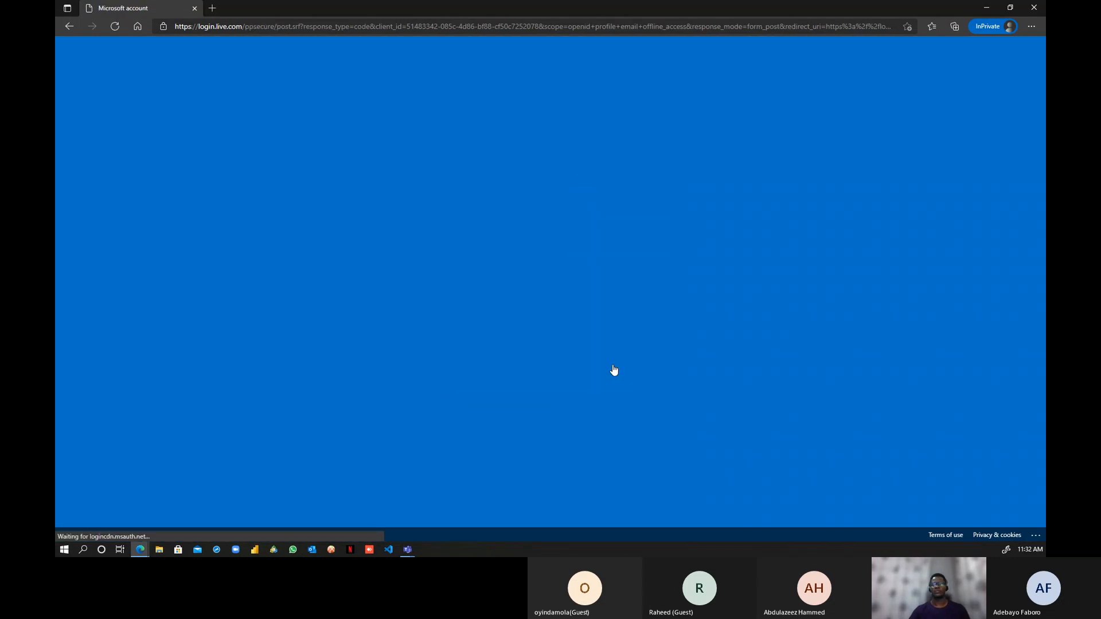
left_click(622, 355)
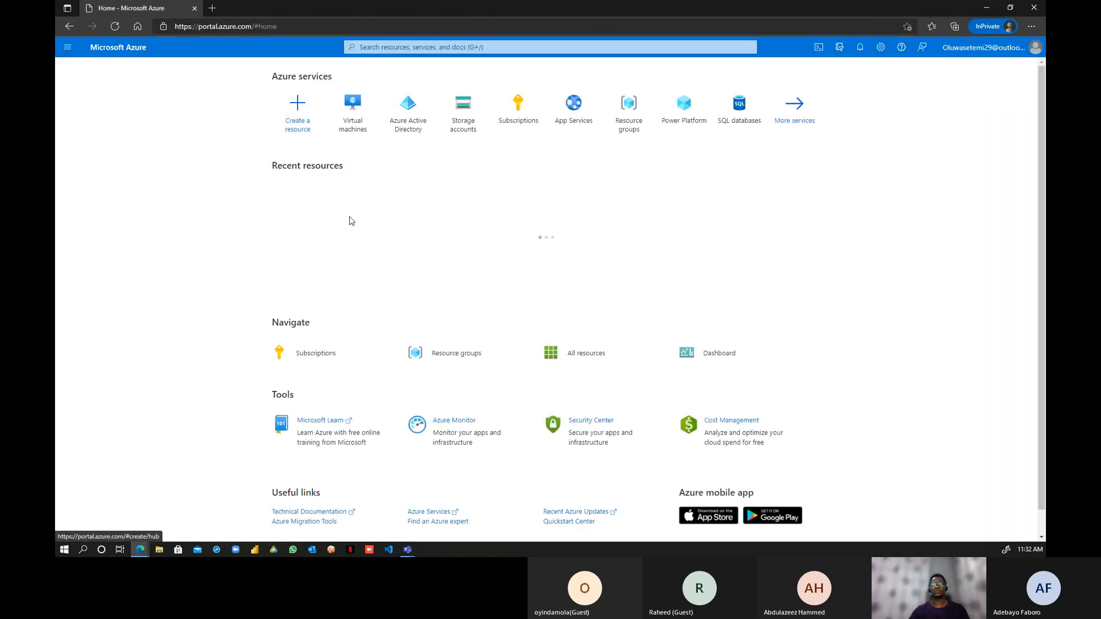
- Open the Virtual machines list and try starting FUN from its details page
left_click(355, 120)
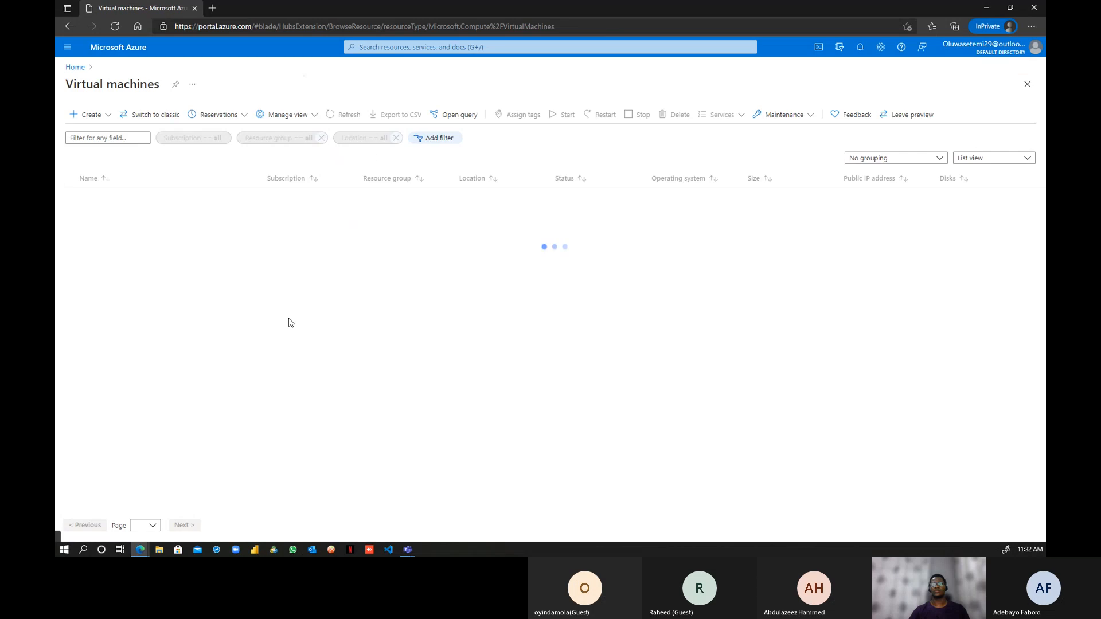
left_click(100, 197)
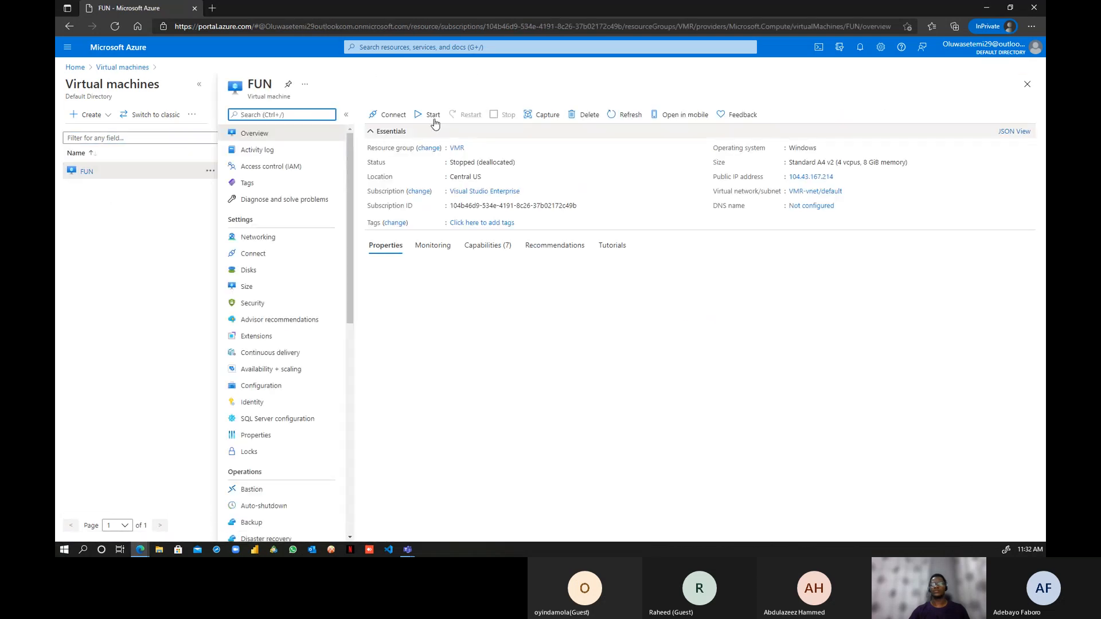
left_click(432, 118)
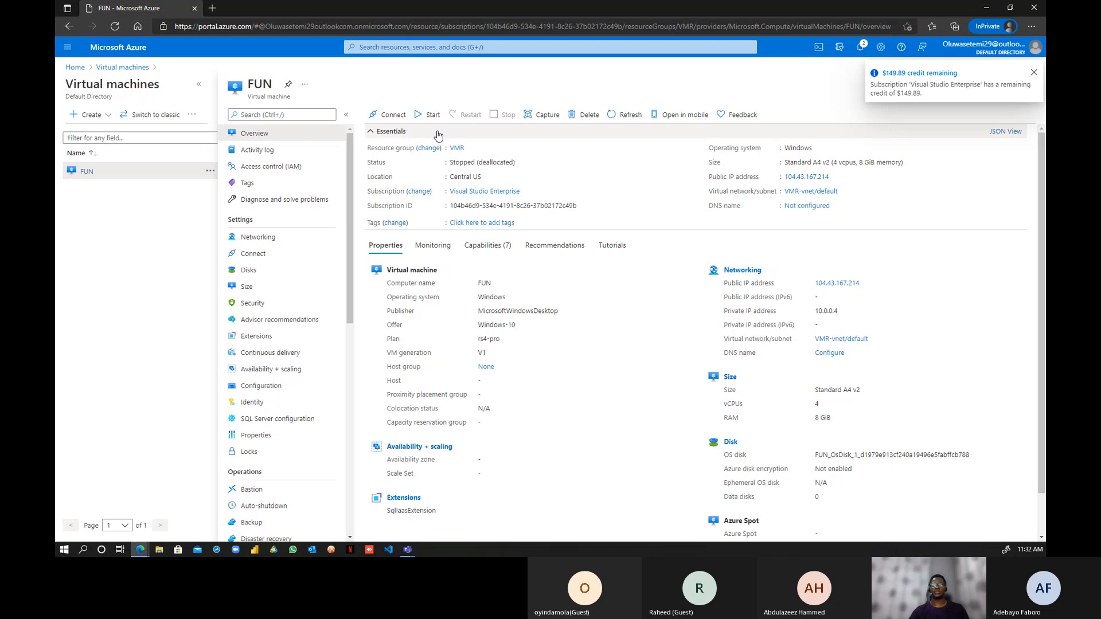
left_click(83, 173)
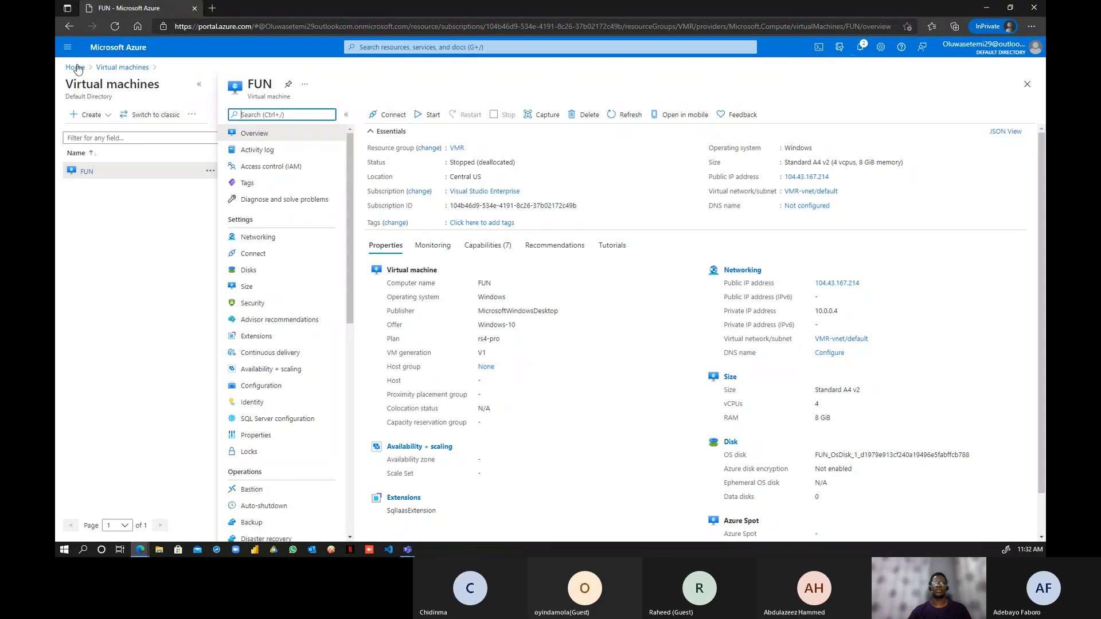
left_click(122, 67)
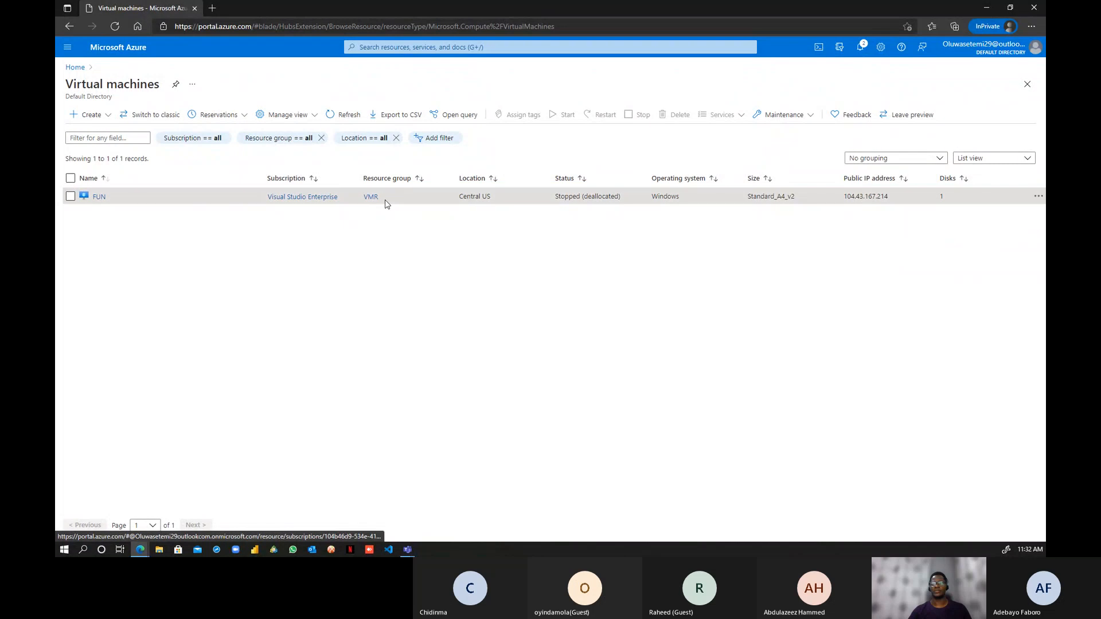
- Refresh the VM list, tick FUN, start it with Yes, and switch back to the other window
left_click(113, 25)
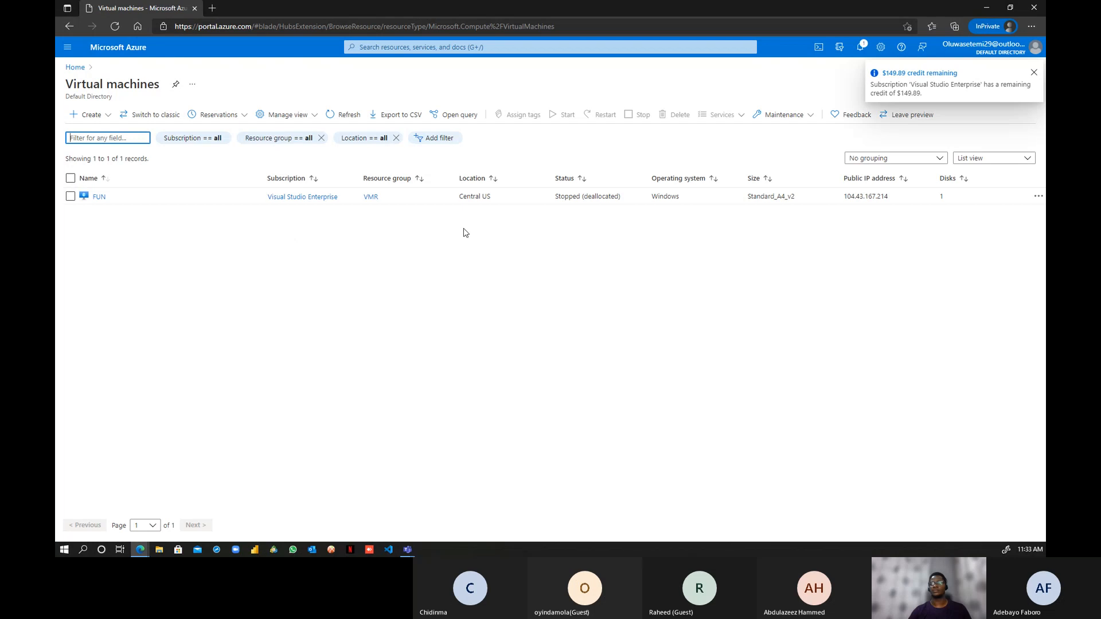
left_click(70, 196)
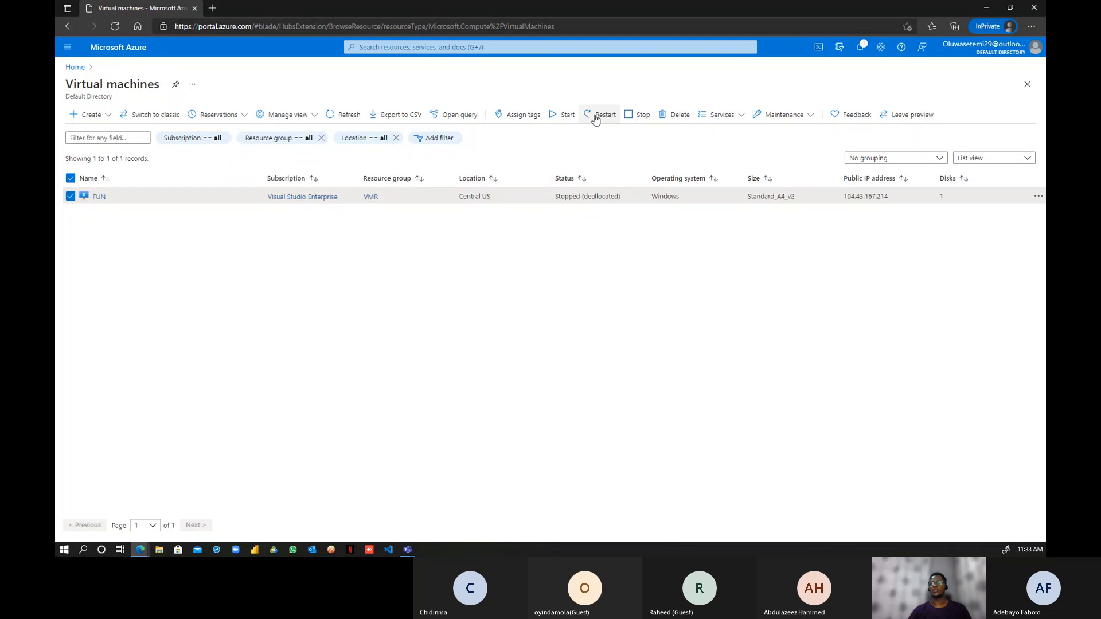
left_click(565, 115)
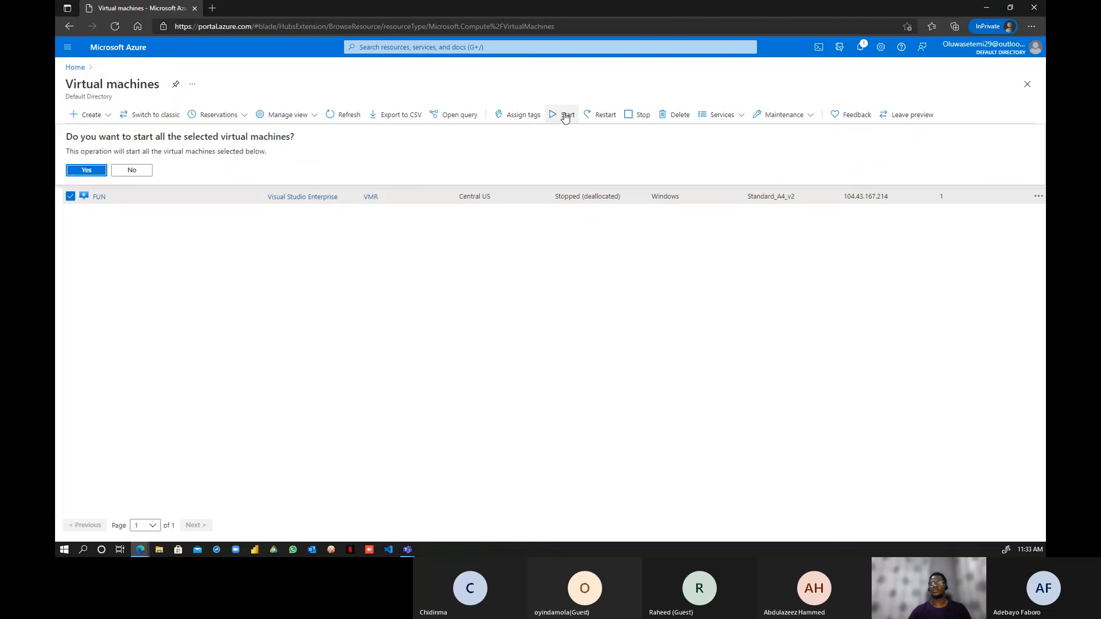
left_click(86, 170)
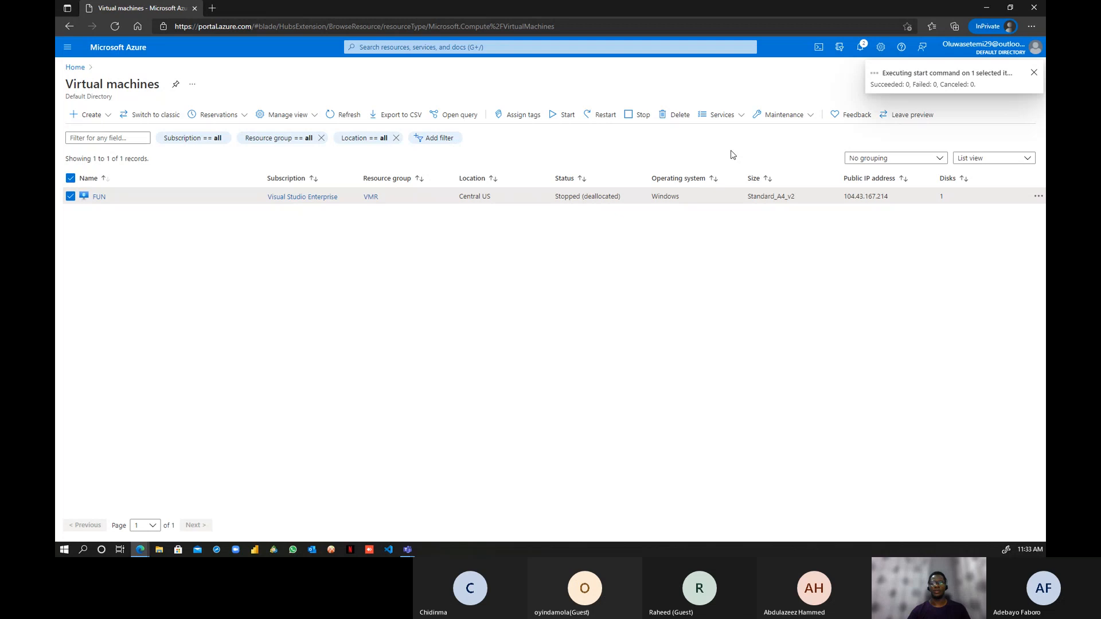
key("alt+Tab")
- Create an Azure AD connection from the New connection list in PL900DEV
left_click(634, 9)
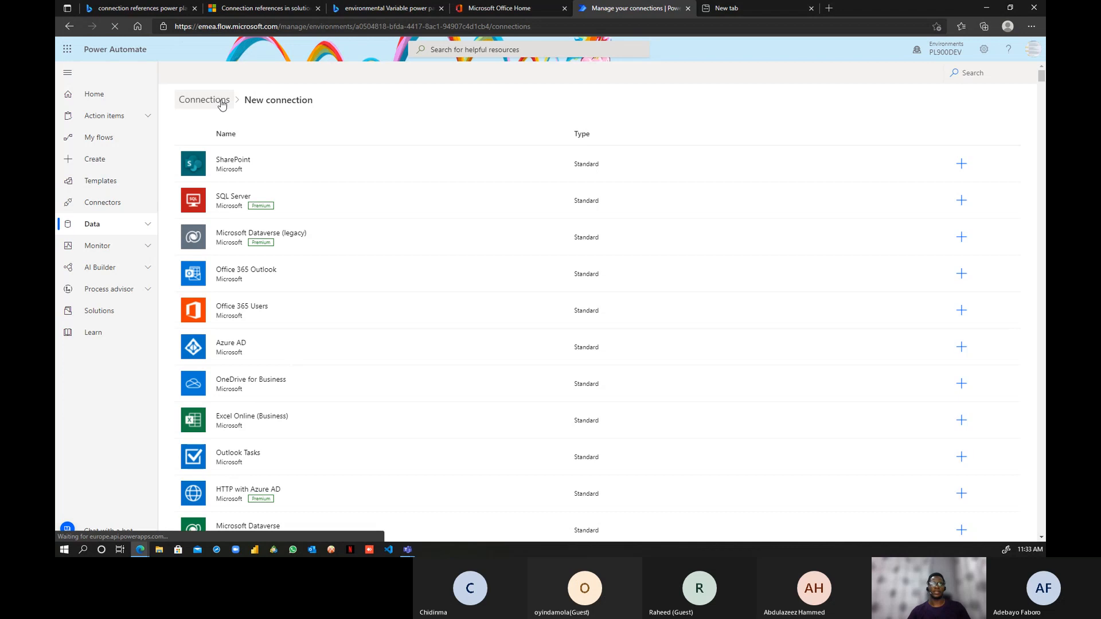
left_click(228, 347)
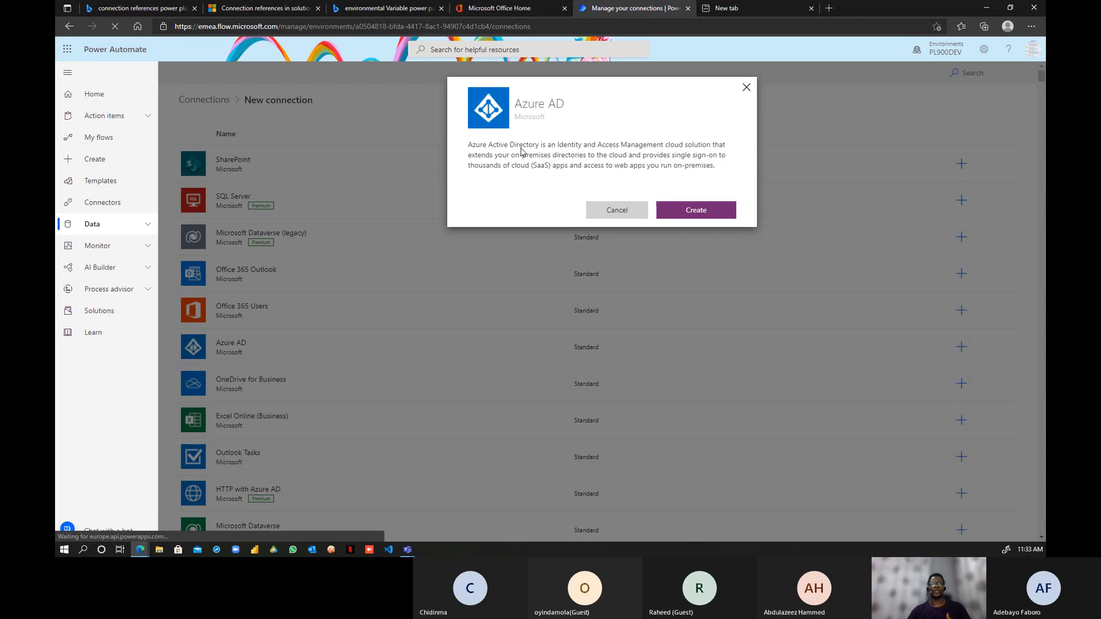
left_click(695, 210)
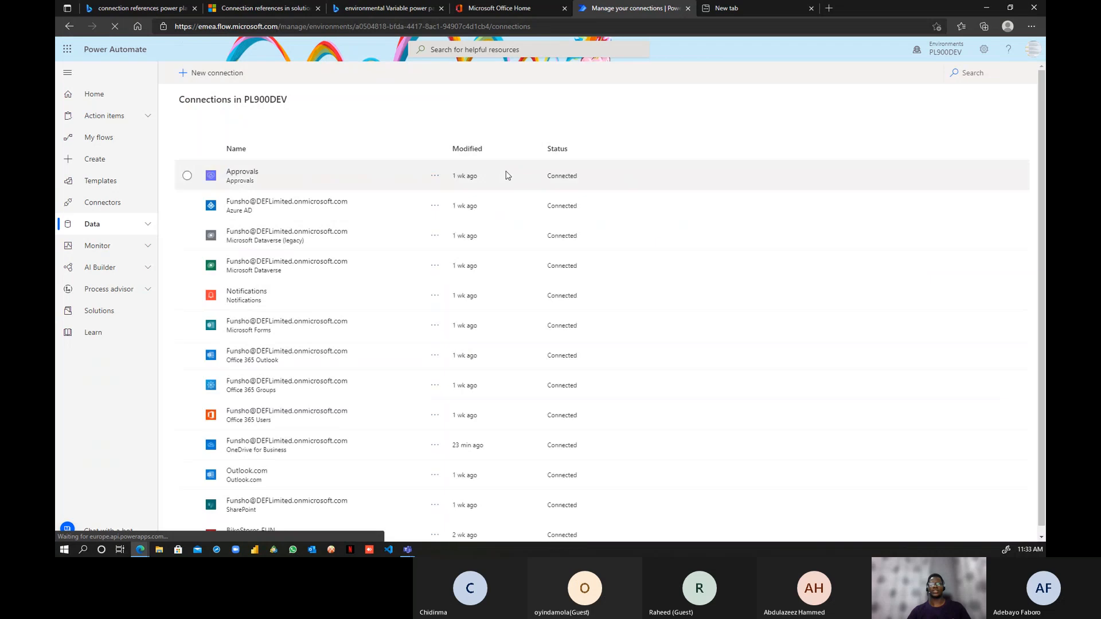
- Start a SQL Server connection with Windows Authentication, review gateways SQL Gateway and Local Gate, then cancel
left_click(182, 73)
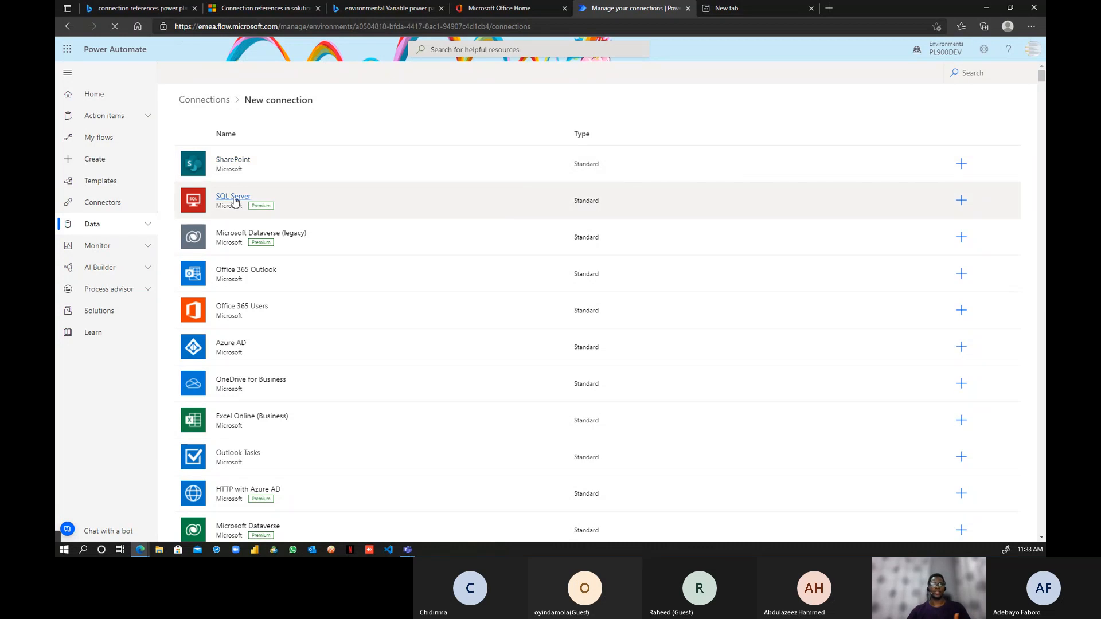
left_click(239, 196)
left_click(699, 204)
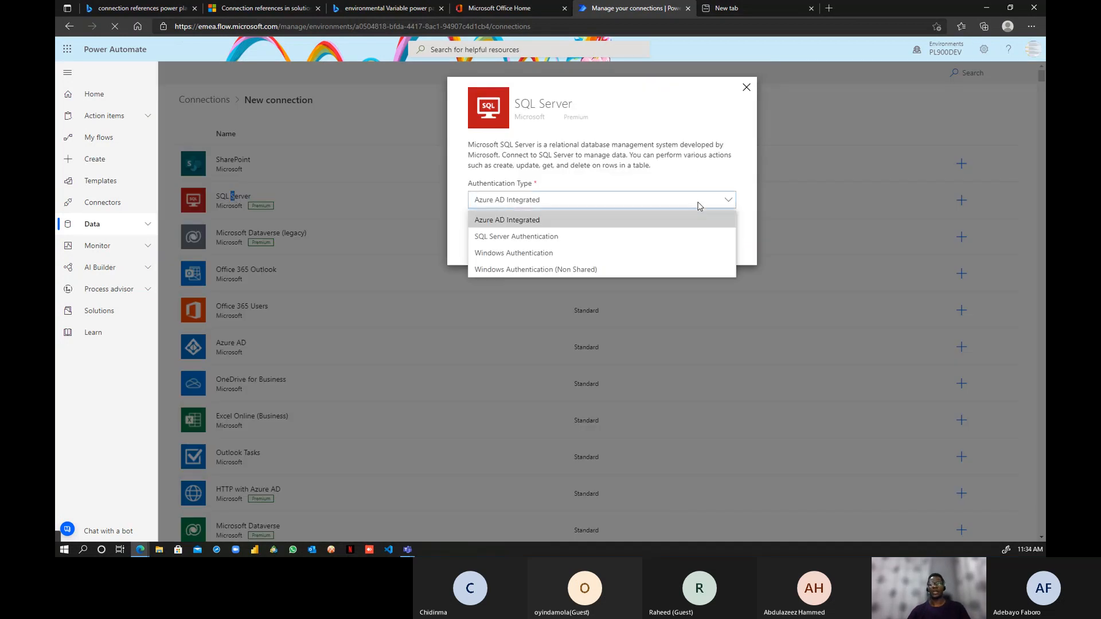
left_click(554, 256)
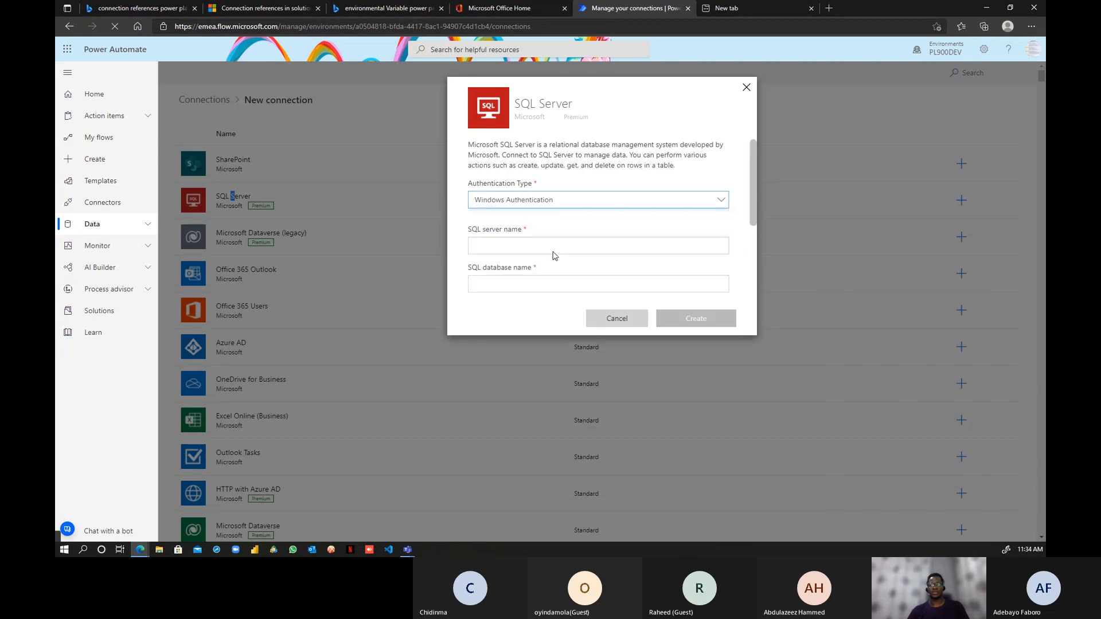
left_click(586, 246)
scroll(746, 215, "down", 3)
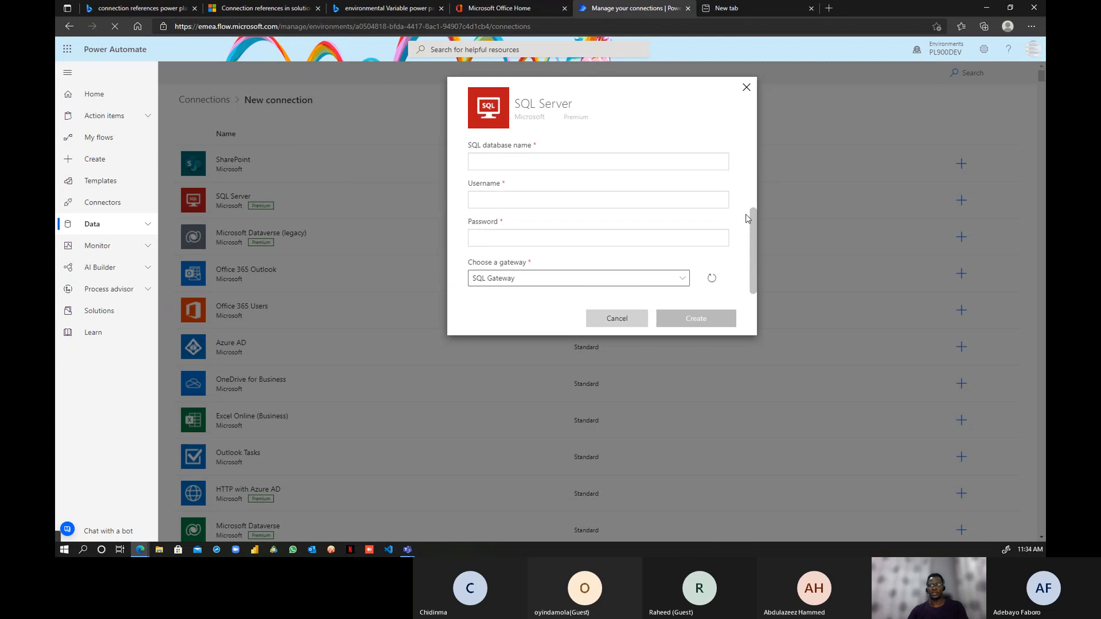
left_click(682, 280)
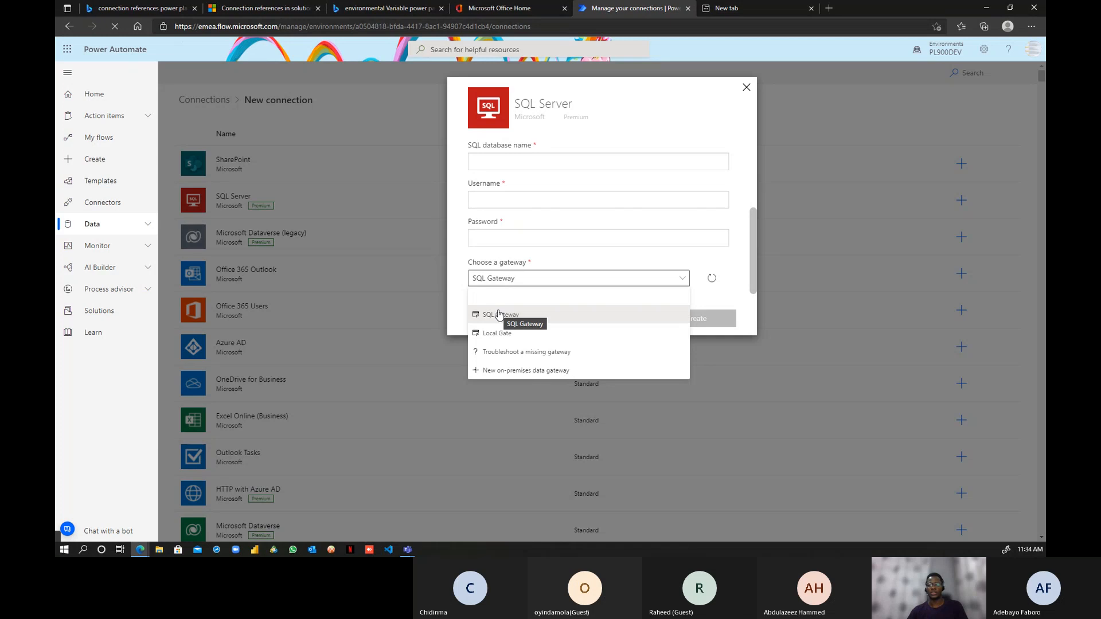
left_click(742, 259)
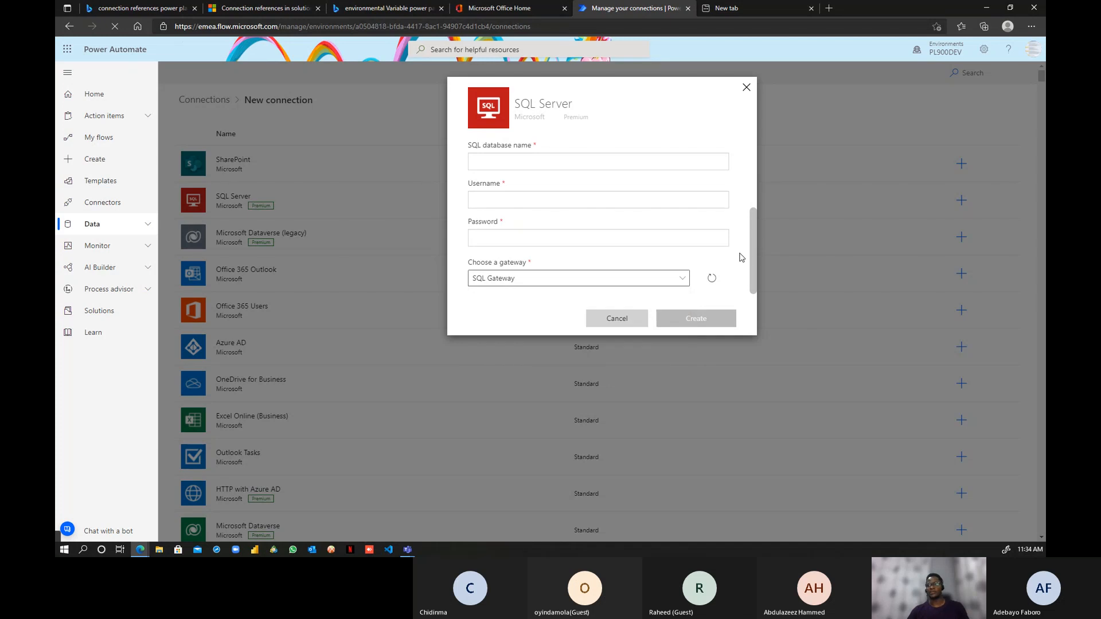
left_click(746, 87)
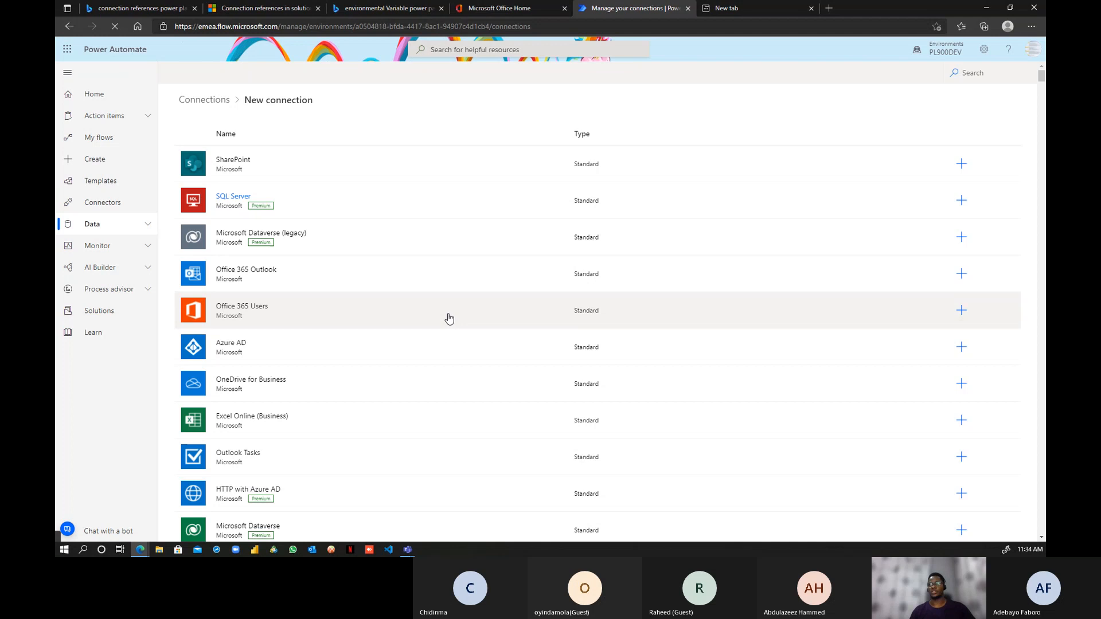
- Switch to the Training environment, open its Solutions list, then return to the Docs tab
left_click(946, 52)
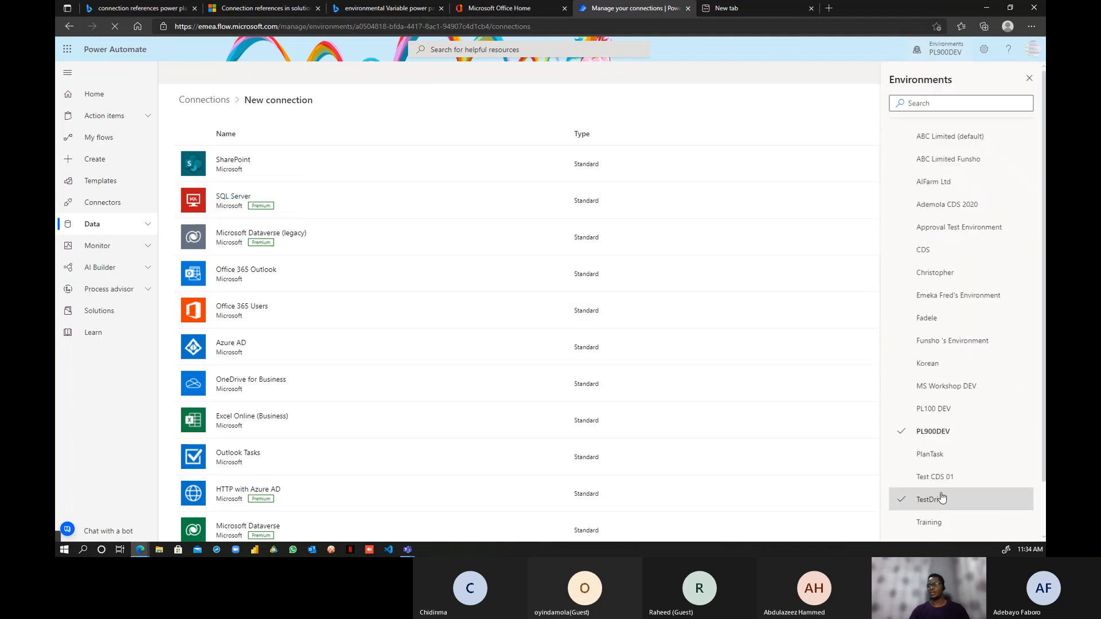
scroll(942, 497, "down", 1)
left_click(937, 468)
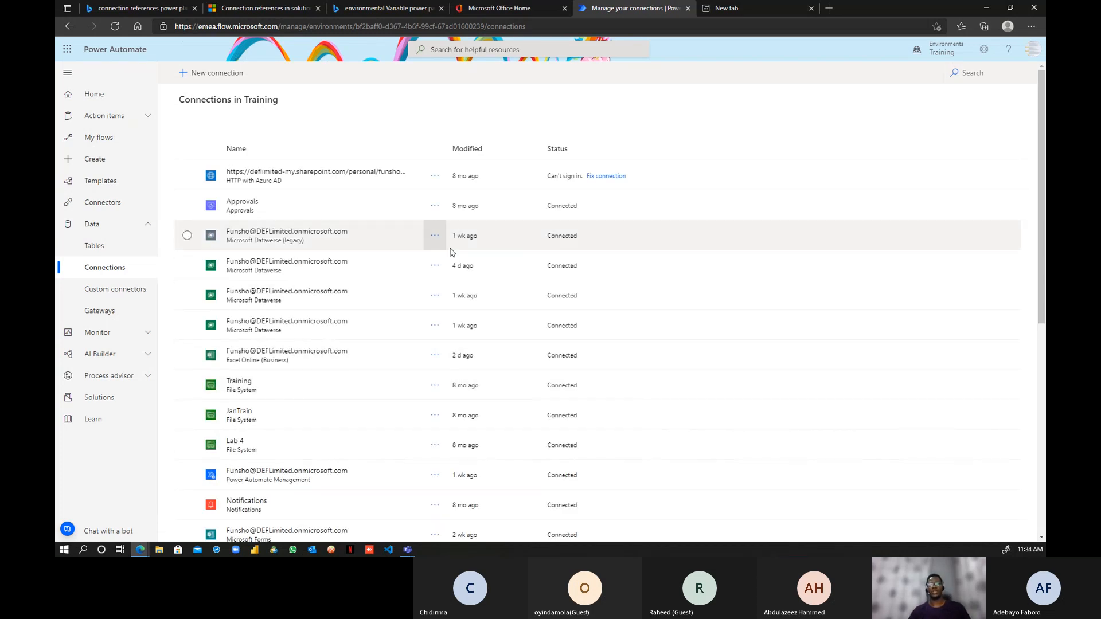
left_click(93, 399)
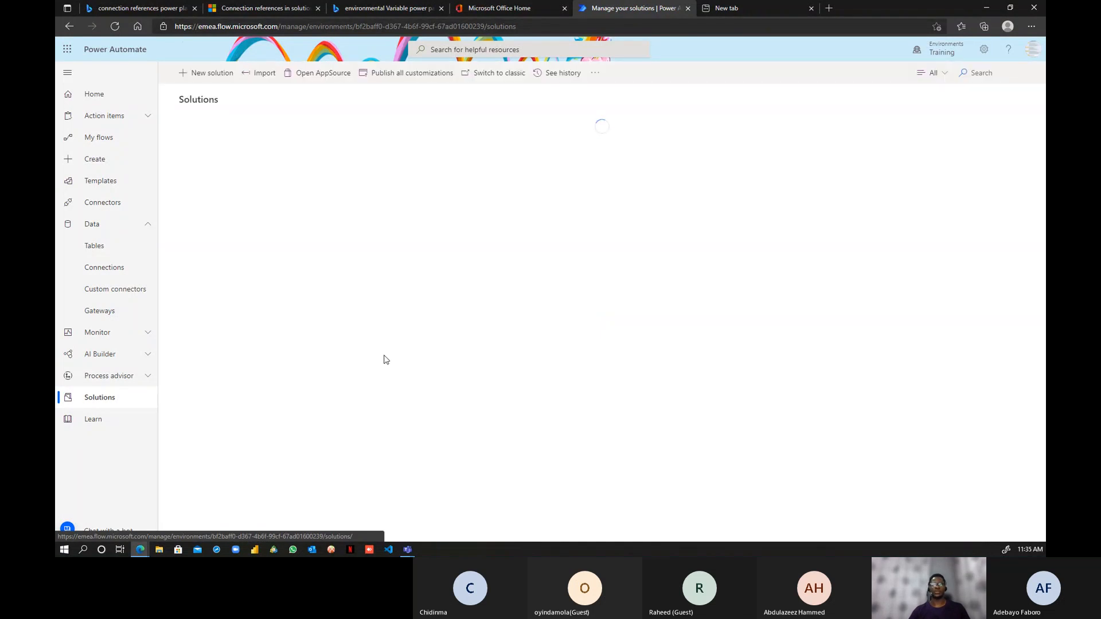
left_click(387, 12)
- Read the 'Use a connection reference in a solution' article, then return to the Training Solutions list
left_click(268, 10)
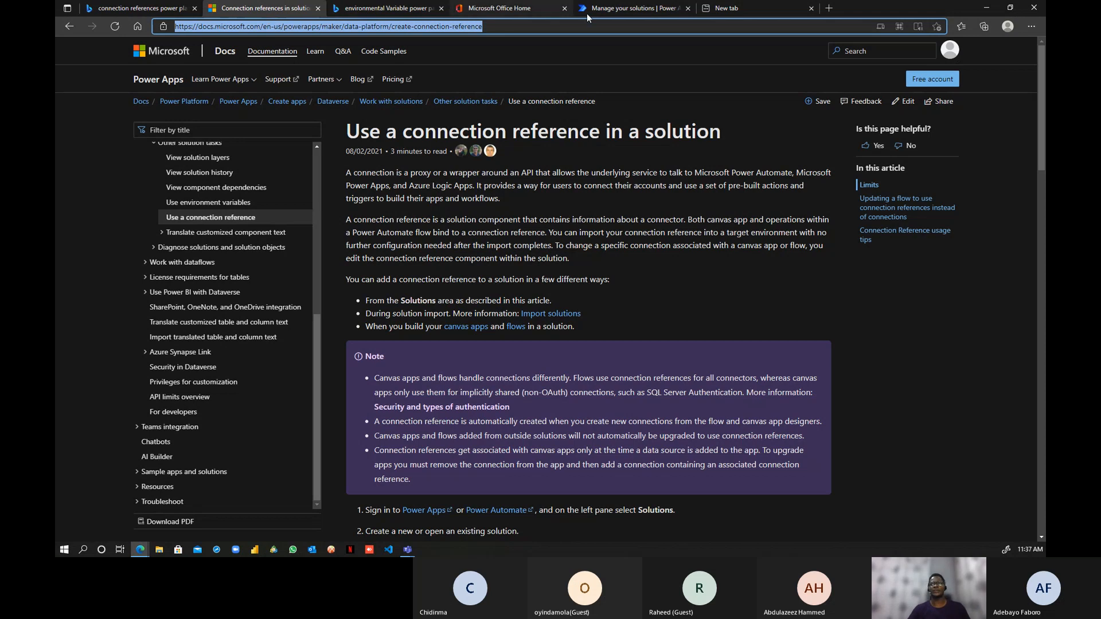
left_click(623, 9)
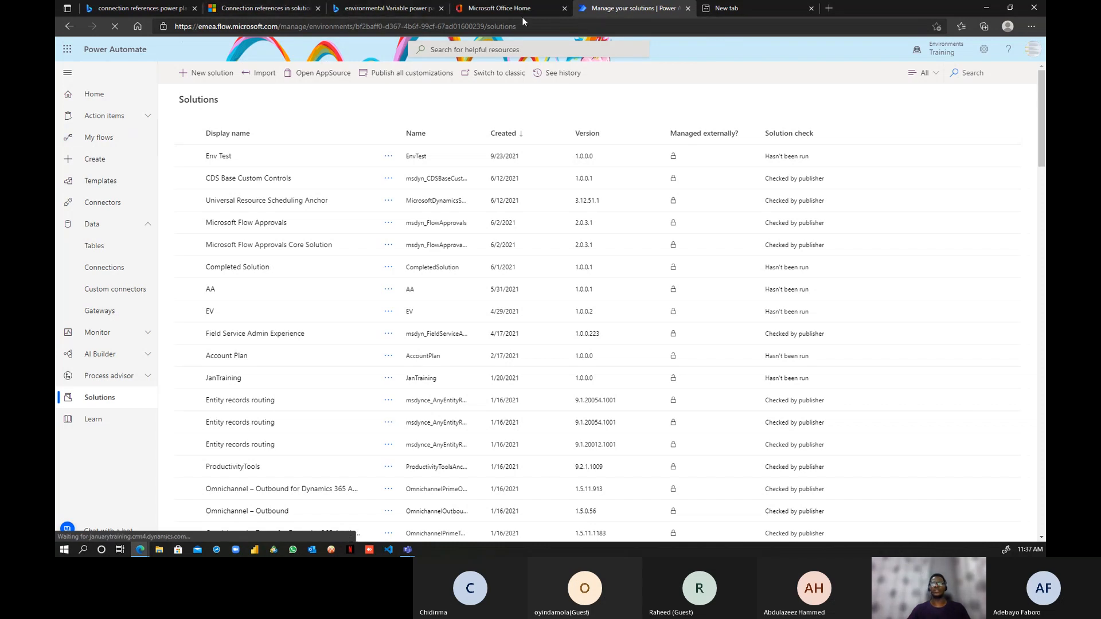
- Duplicate the solutions page into a new tab and return to the original tab
right_click(611, 12)
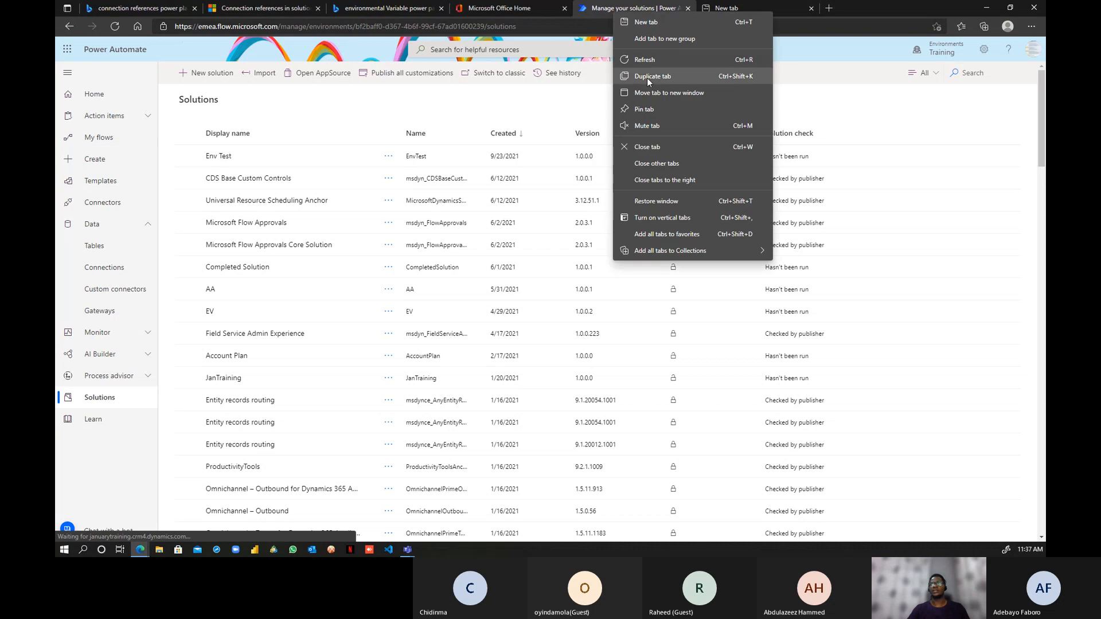
left_click(653, 89)
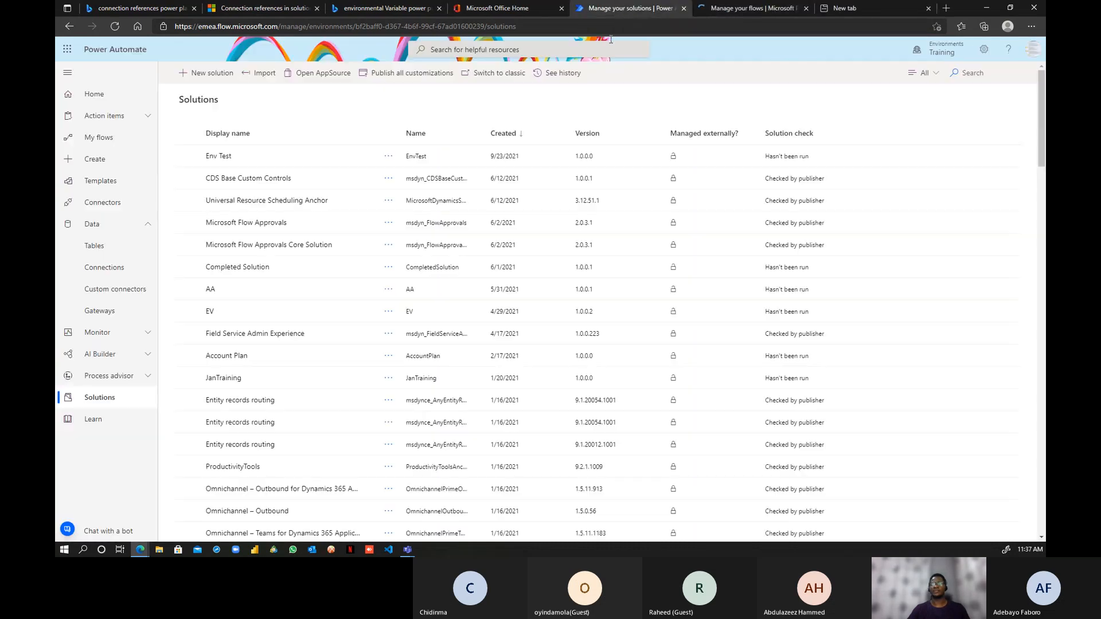
left_click(622, 8)
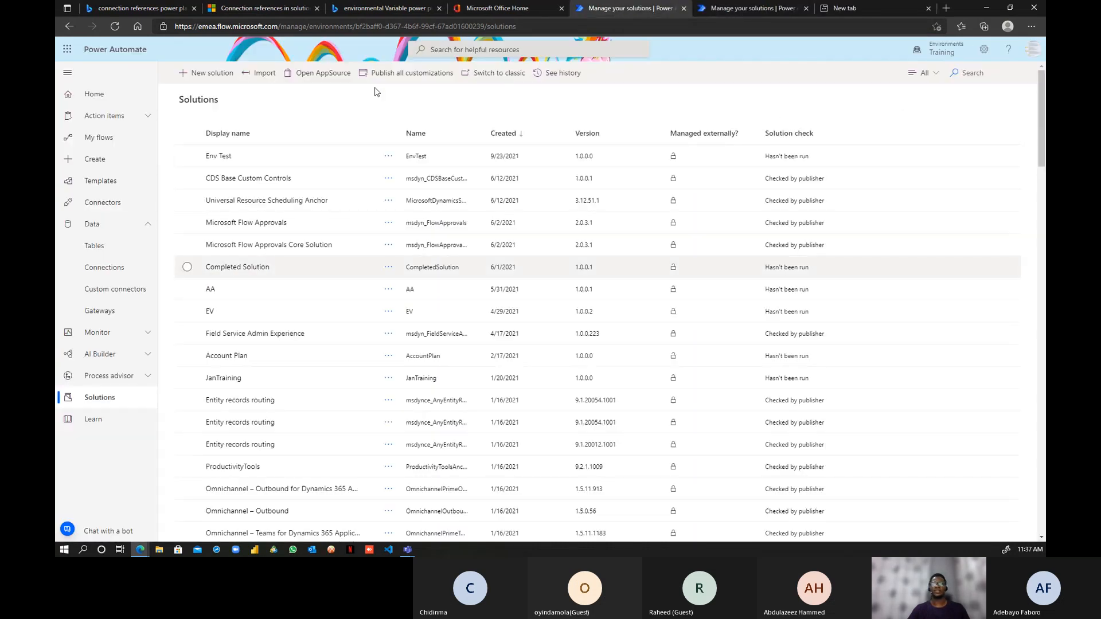
- Open the Update Store inventory flow from My flows in the editor
left_click(99, 139)
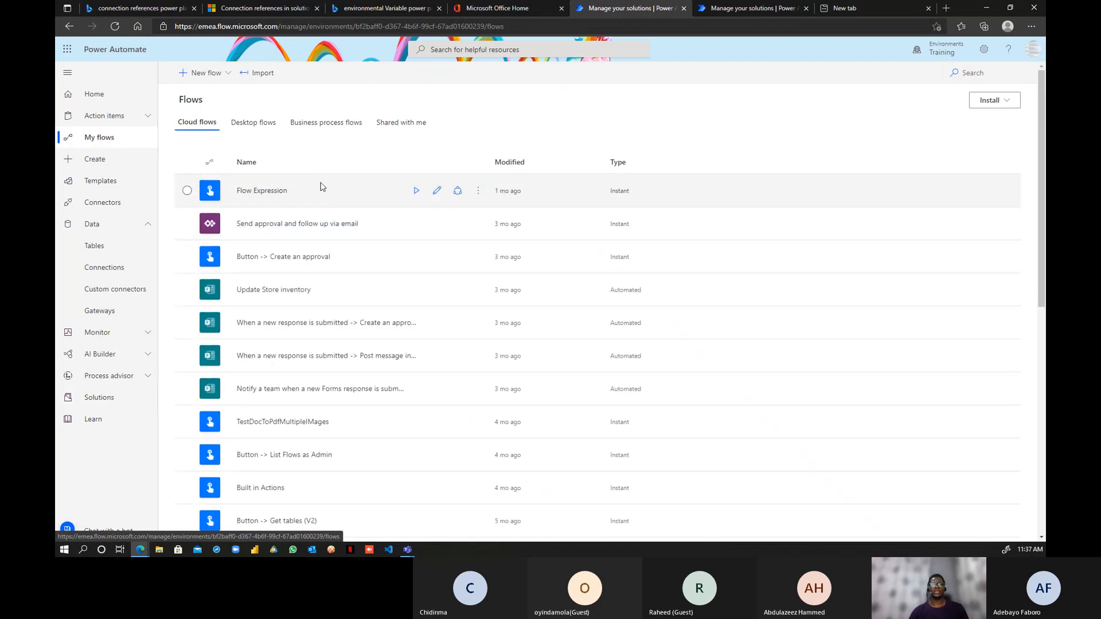
scroll(281, 261, "down", 3)
scroll(281, 261, "up", 3)
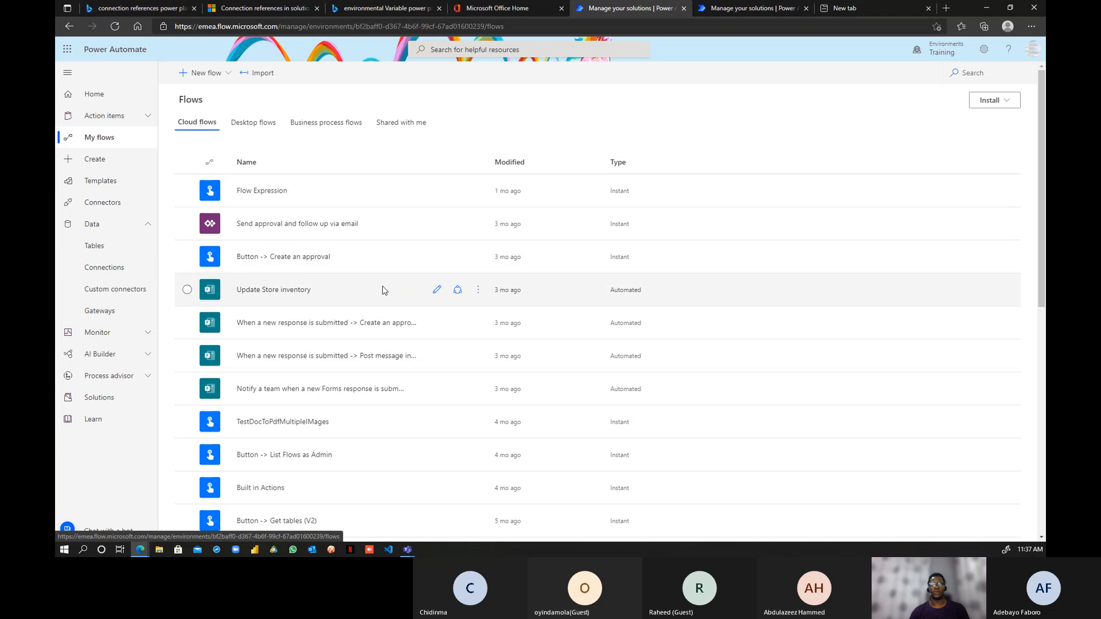
left_click(436, 290)
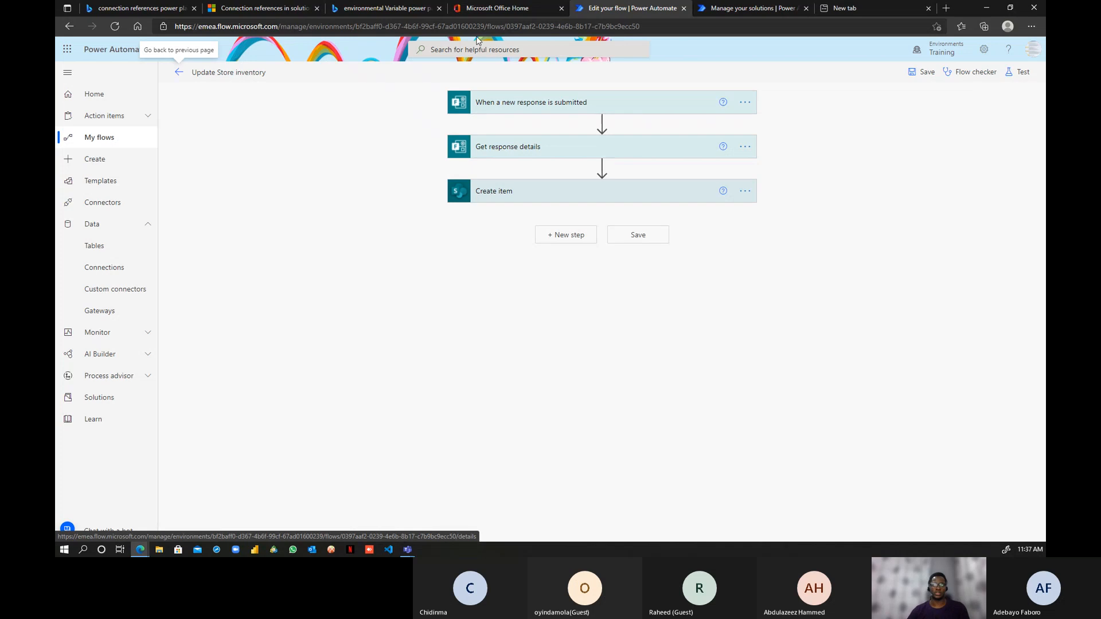
- Expand the form trigger and Get response details steps, then close the trigger's options menu
left_click(674, 106)
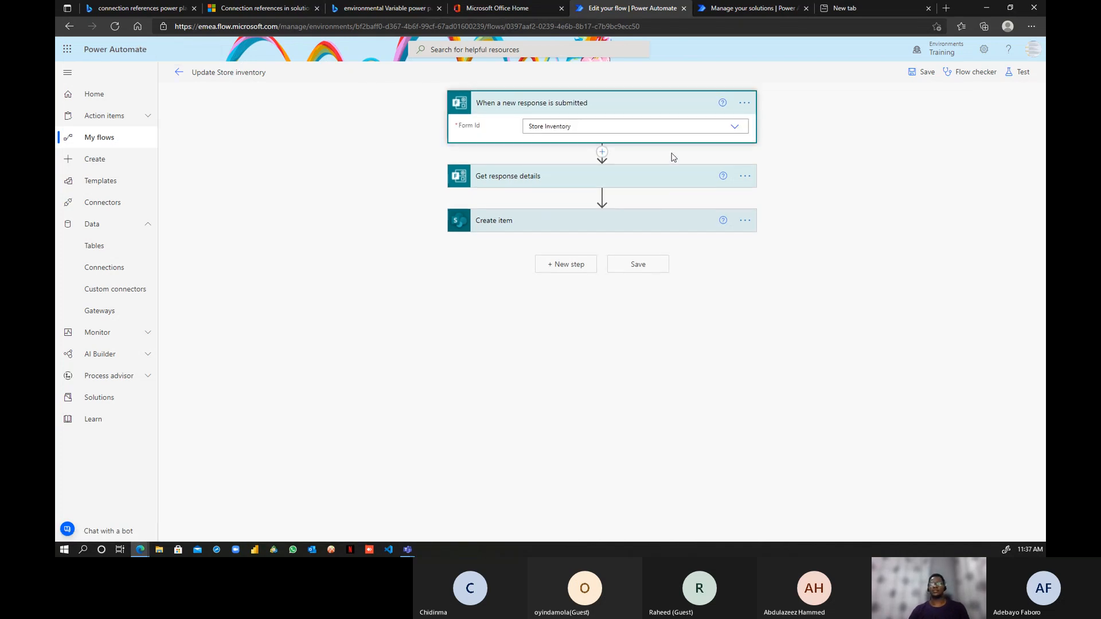
left_click(659, 179)
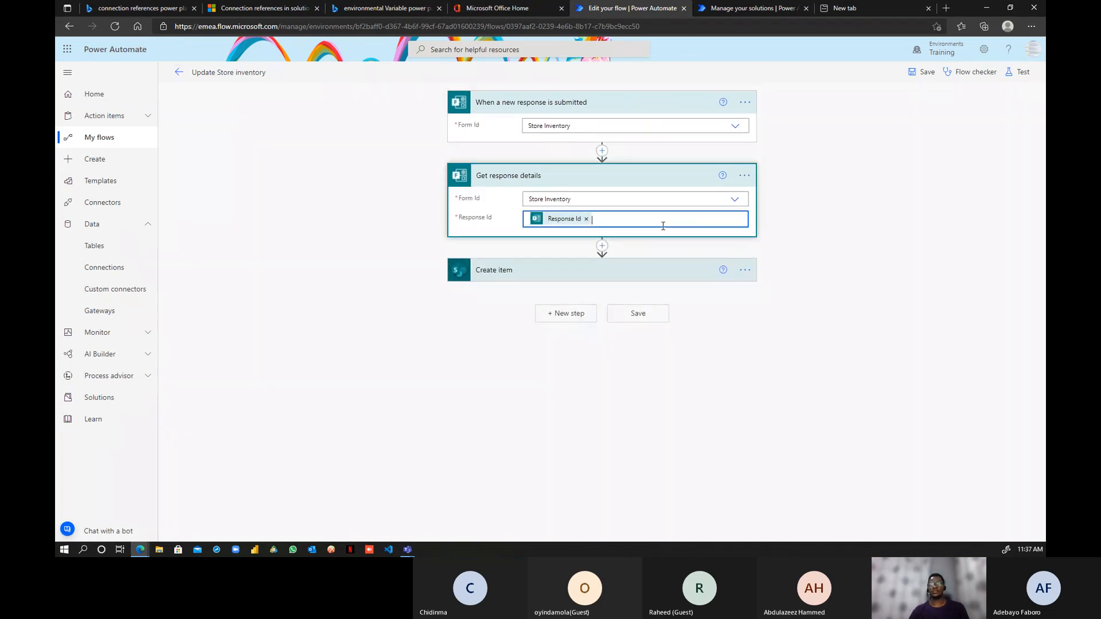
left_click(746, 104)
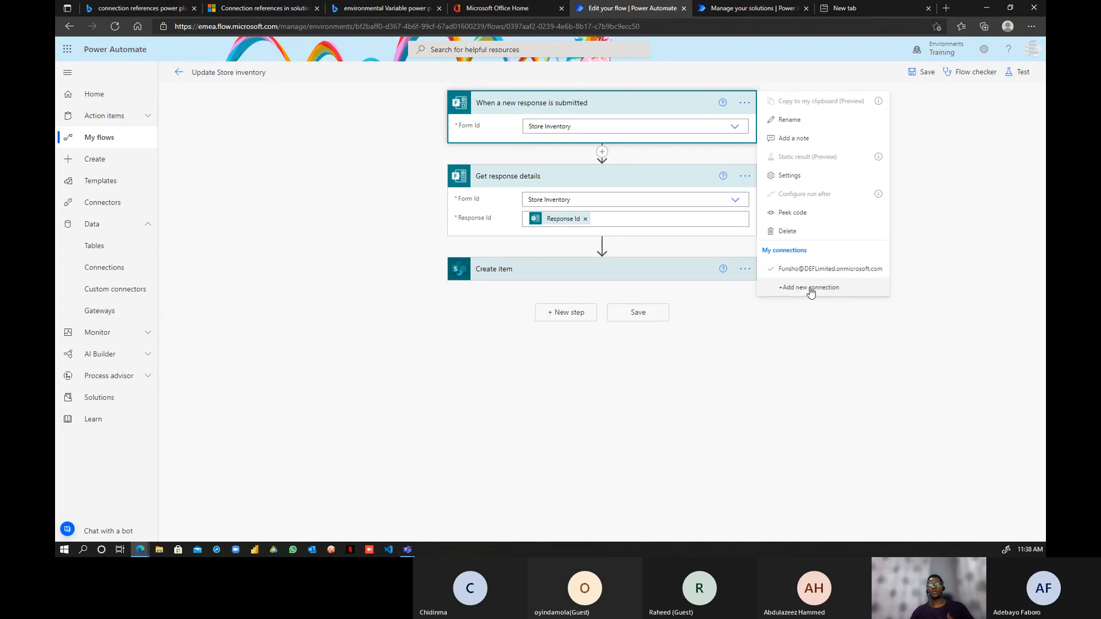
left_click(737, 319)
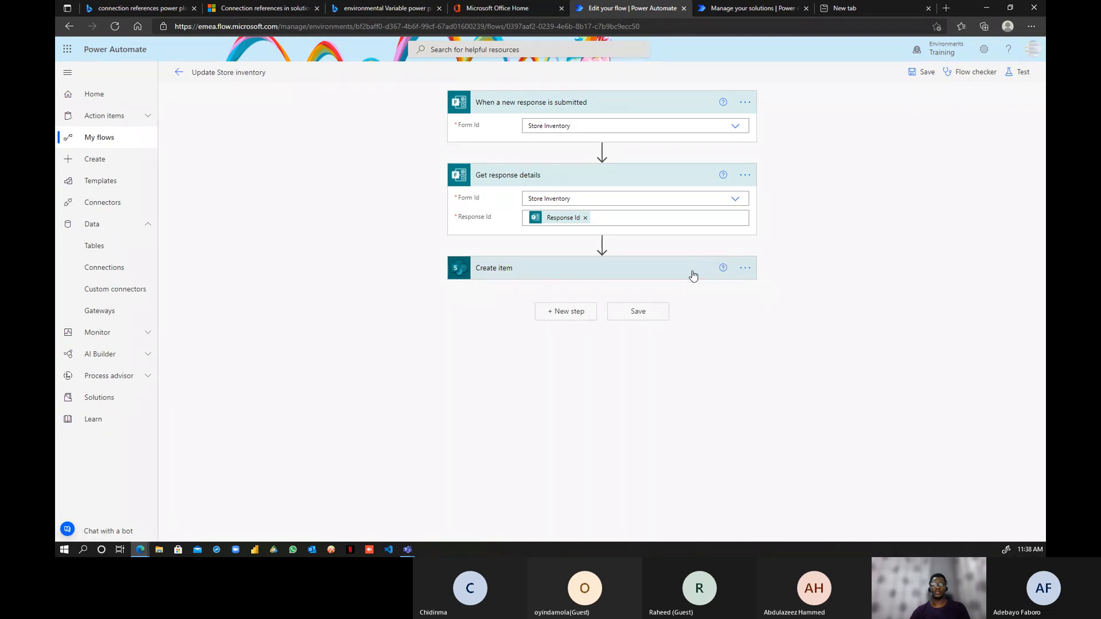
- Check Create item's connections and fields, then return to the 'Use a connection reference in a solution' article
left_click(744, 268)
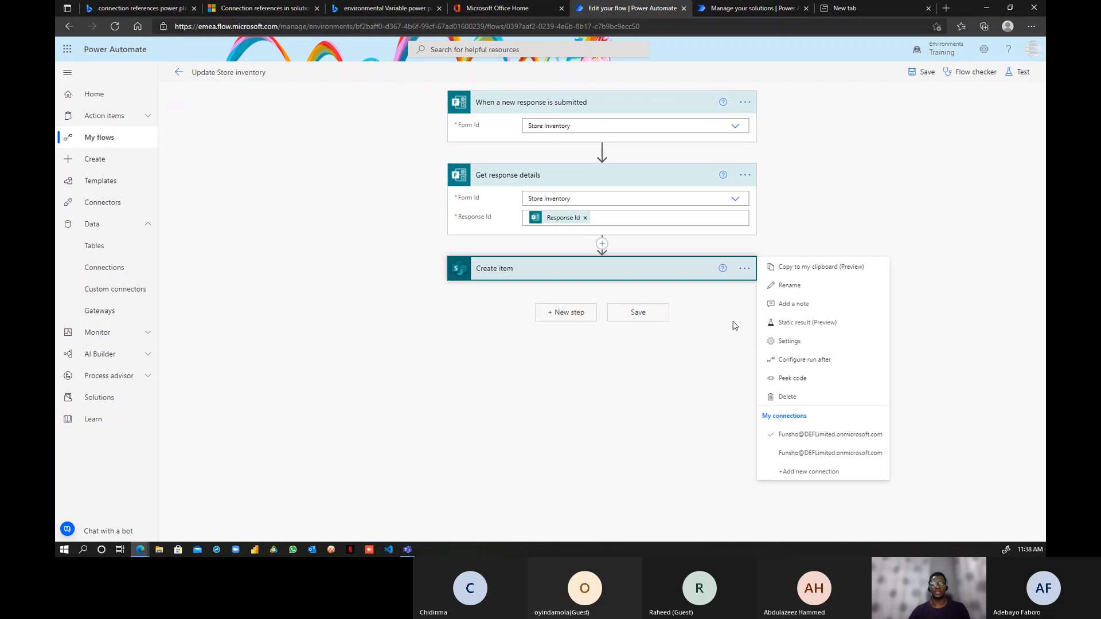
left_click(678, 276)
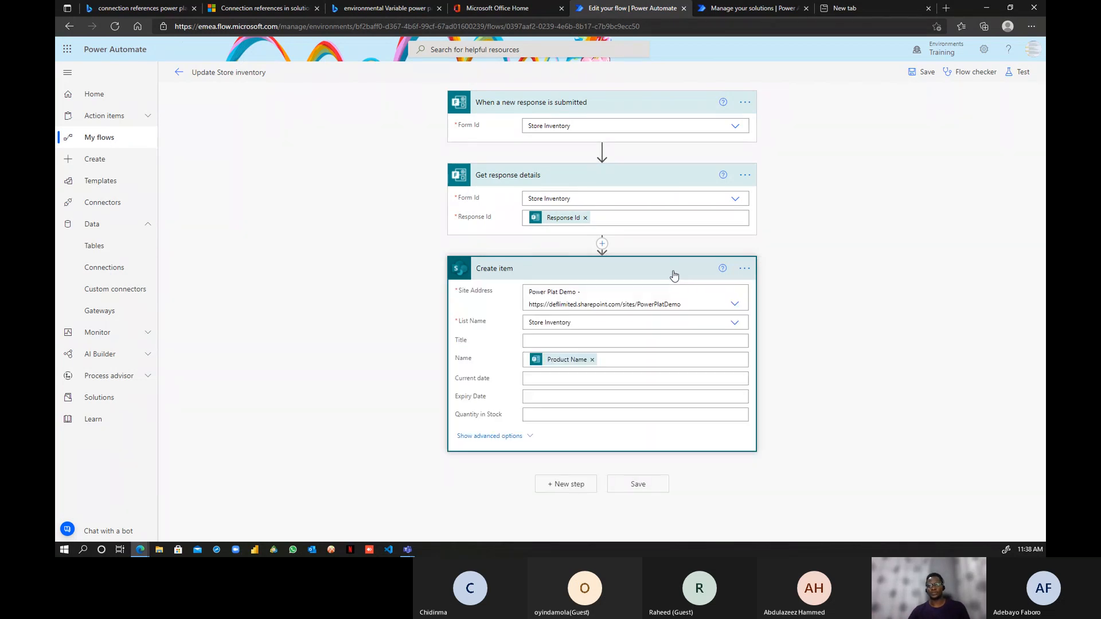
left_click(675, 271)
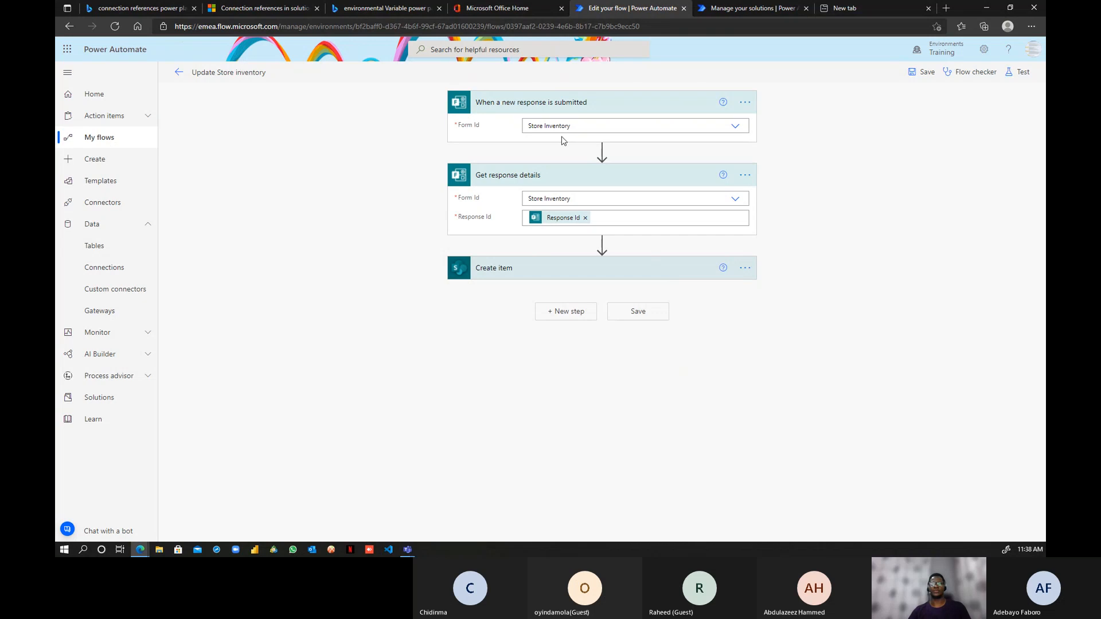
left_click(251, 9)
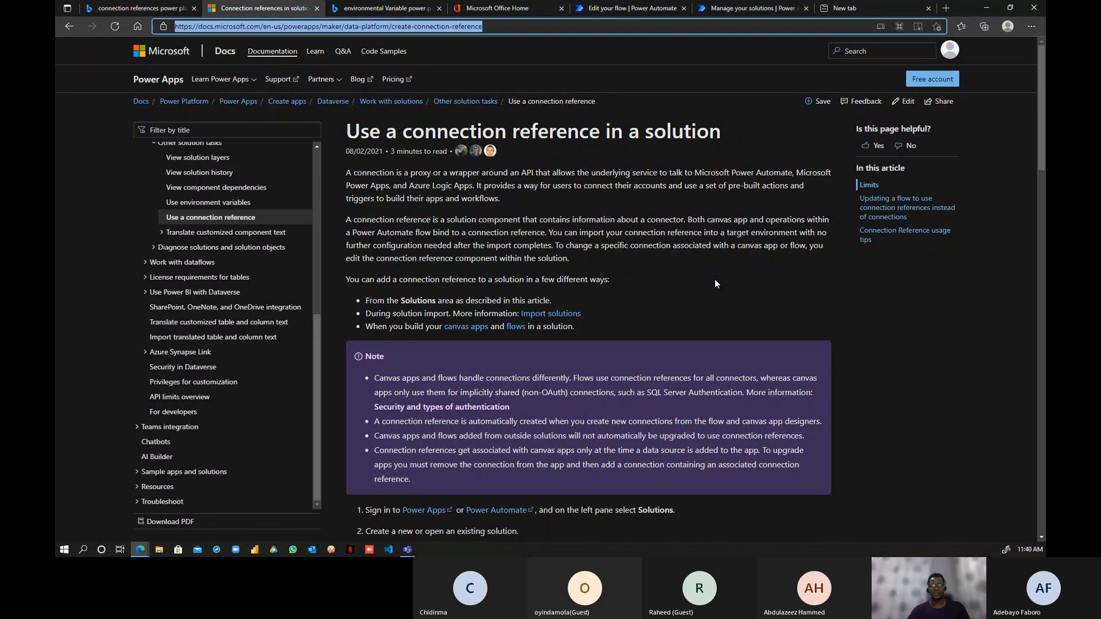
scroll(714, 280, "down", 8)
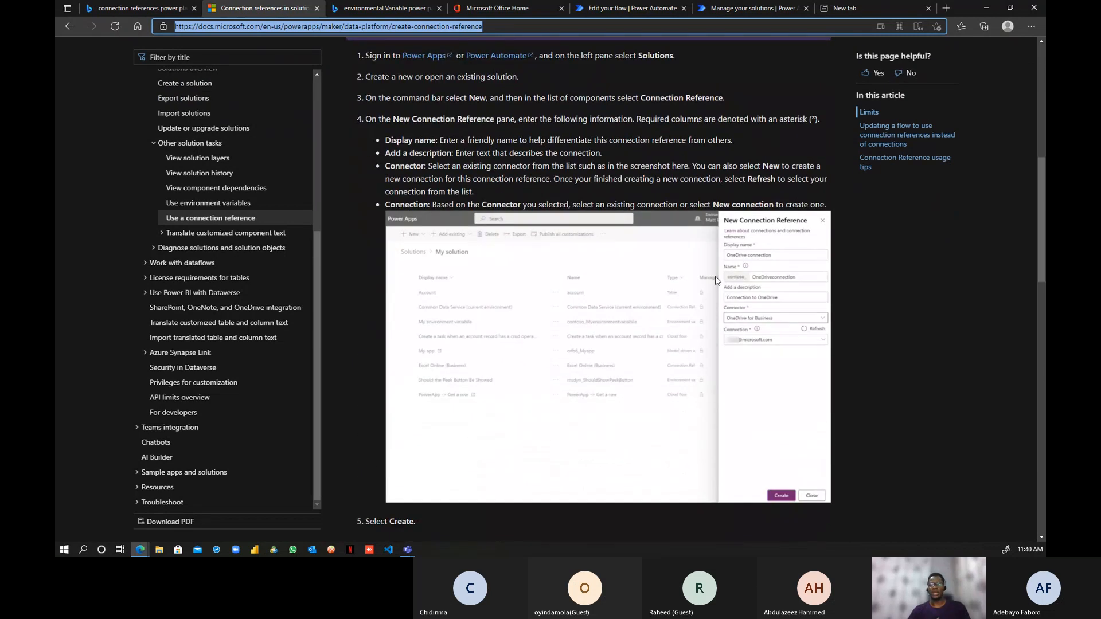
scroll(714, 279, "down", 3)
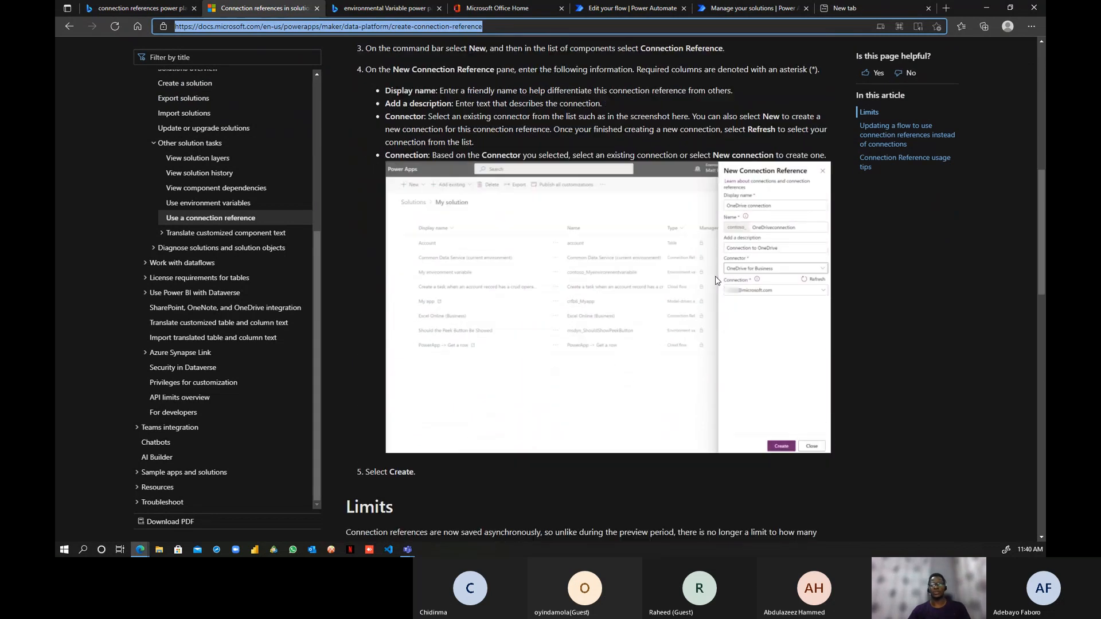
scroll(714, 282, "down", 3)
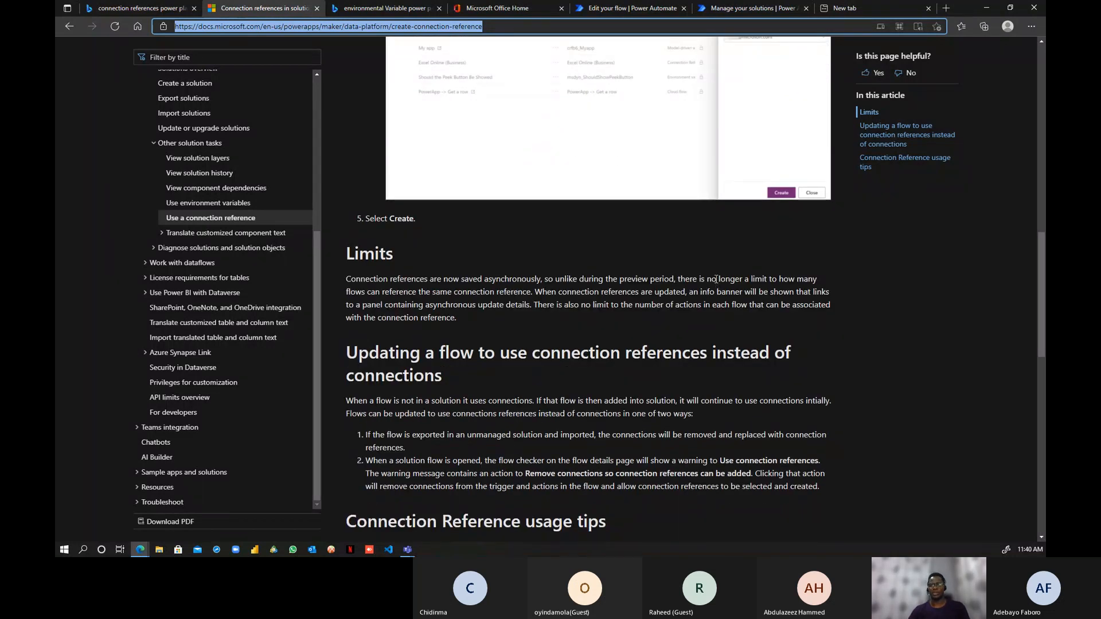
scroll(716, 280, "up", 15)
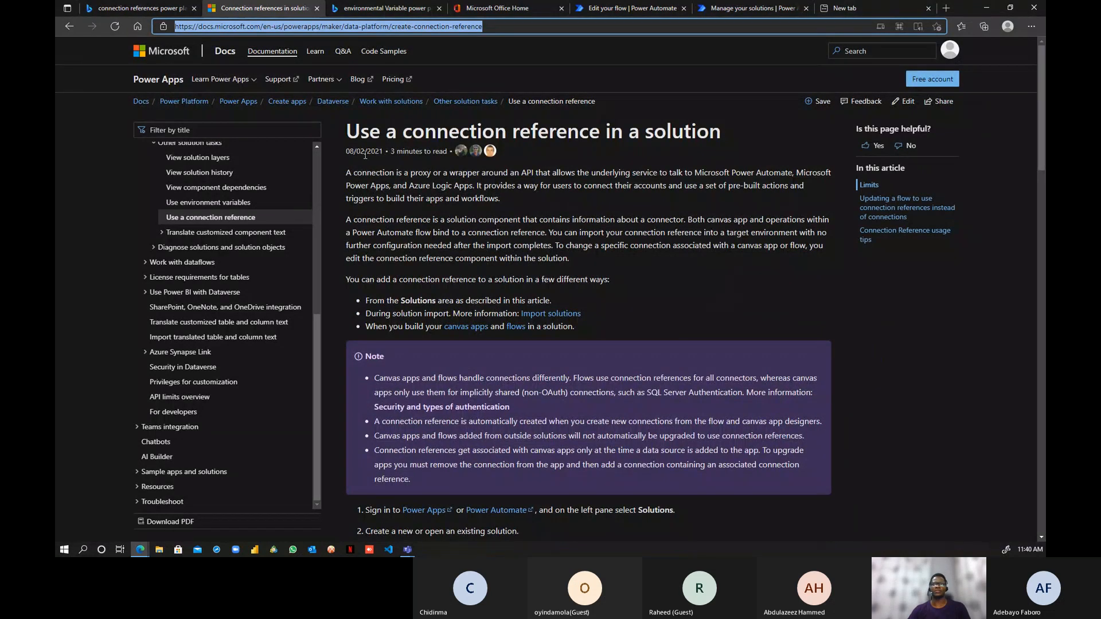
scroll(689, 307, "down", 15)
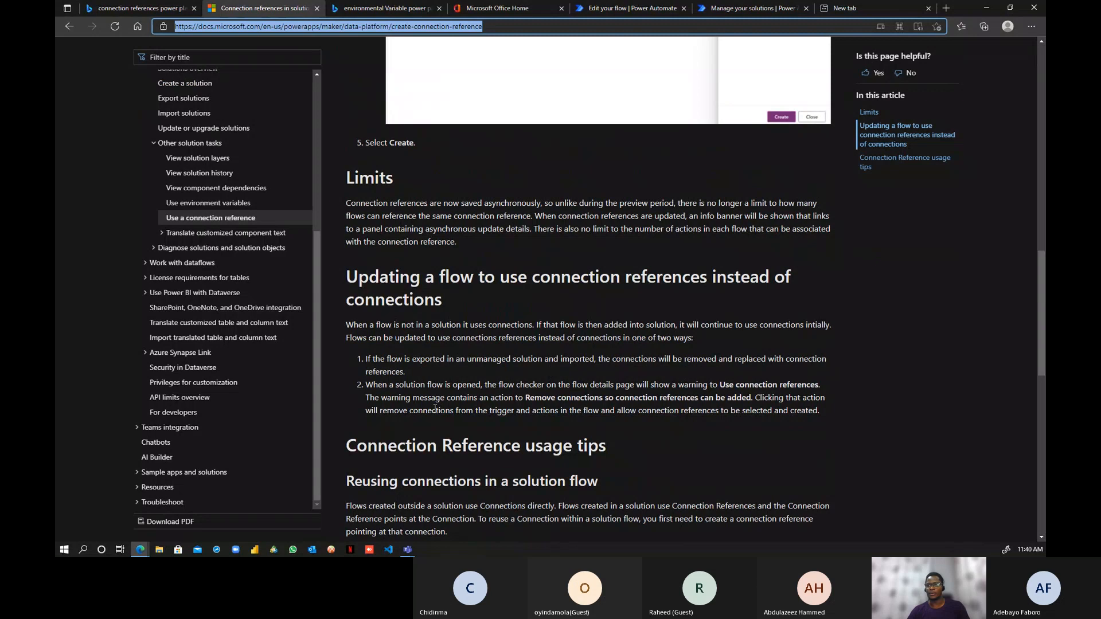
scroll(690, 266, "down", 1)
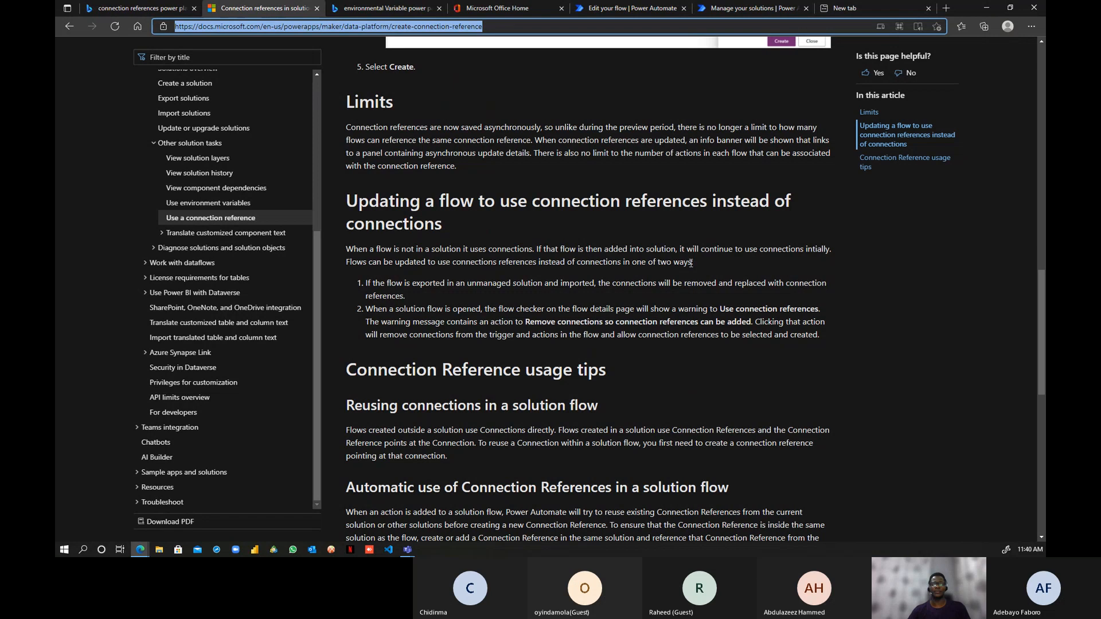
scroll(692, 262, "down", 1)
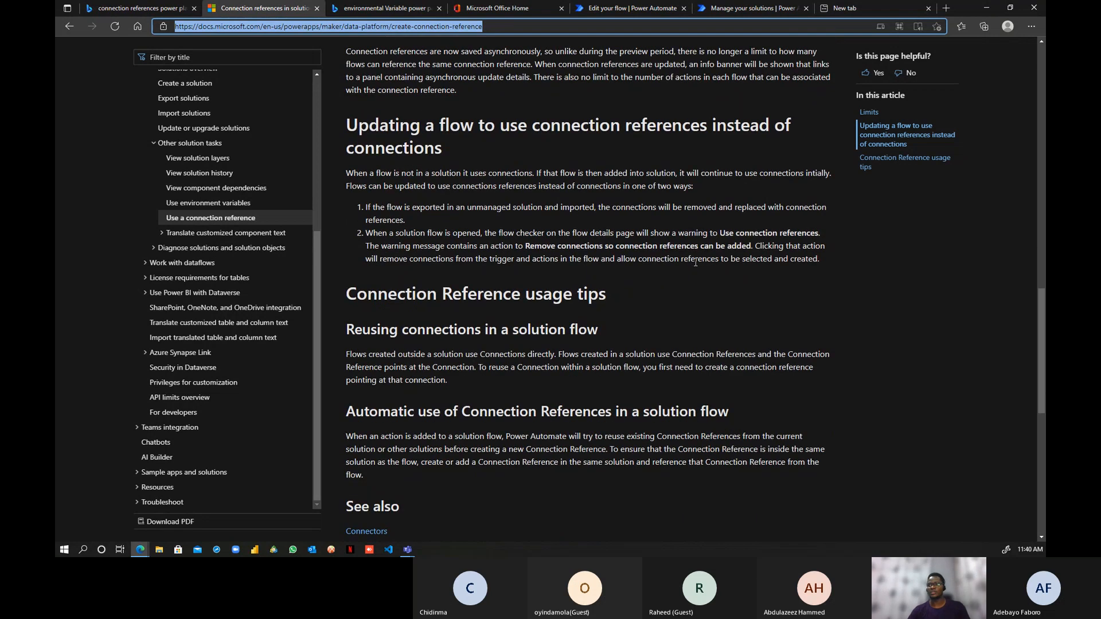
scroll(695, 262, "up", 1)
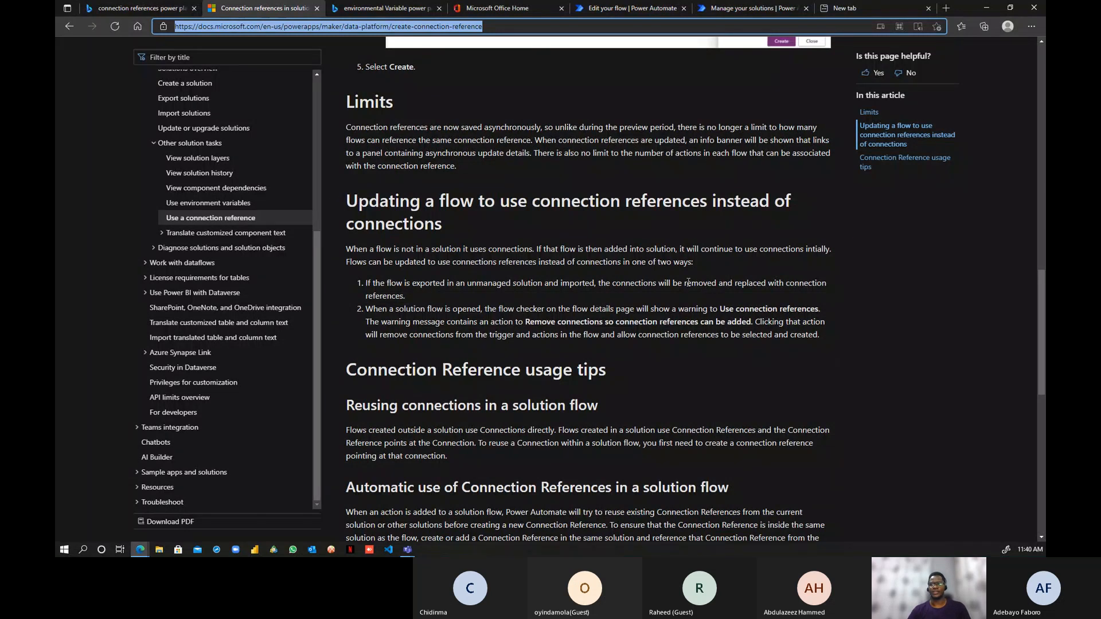
scroll(702, 262, "up", 1)
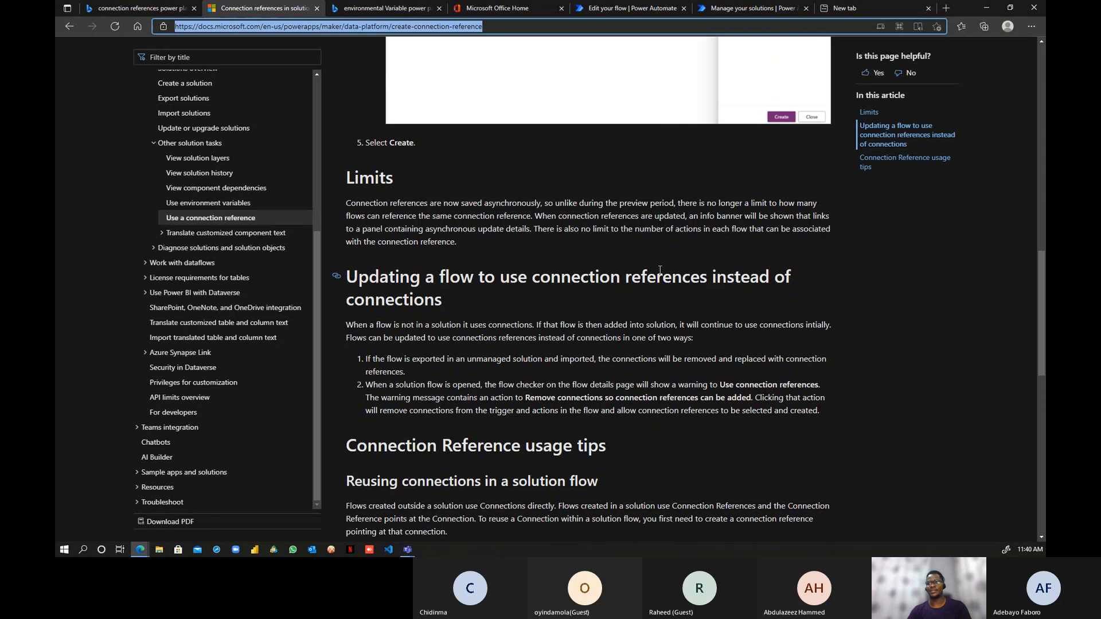
scroll(672, 265, "up", 1)
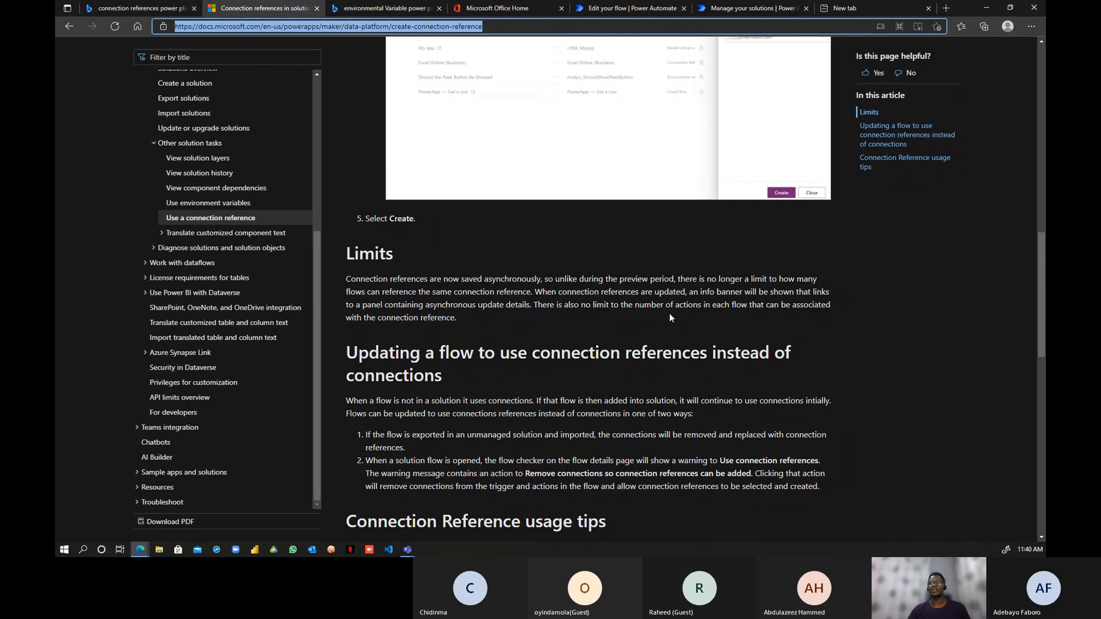
- Switch back to the 'Manage your solutions' tab listing the Training environment's solutions
left_click(724, 8)
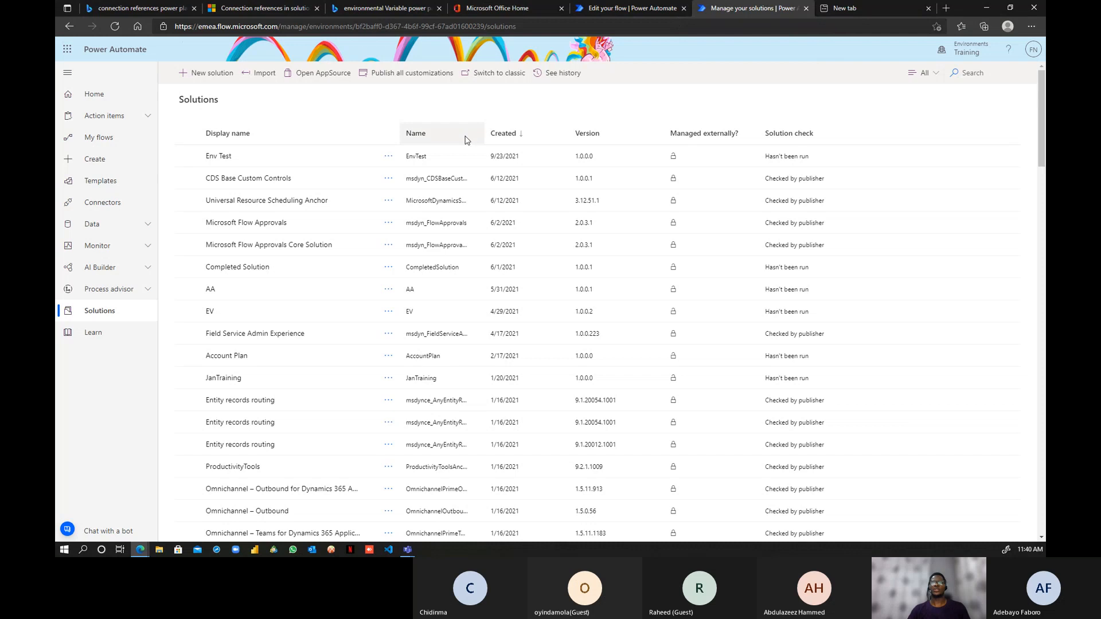
- Create solution 'D365 Dev Solution' with publisher CDS Default Publisher and version 1.0.0.0
left_click(220, 80)
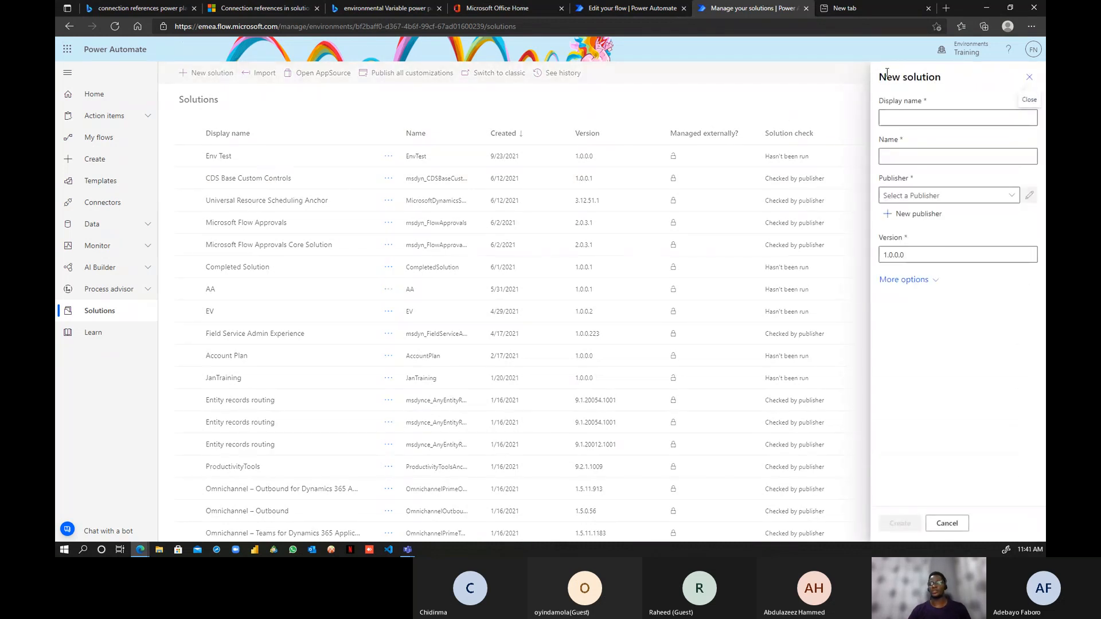
left_click(915, 118)
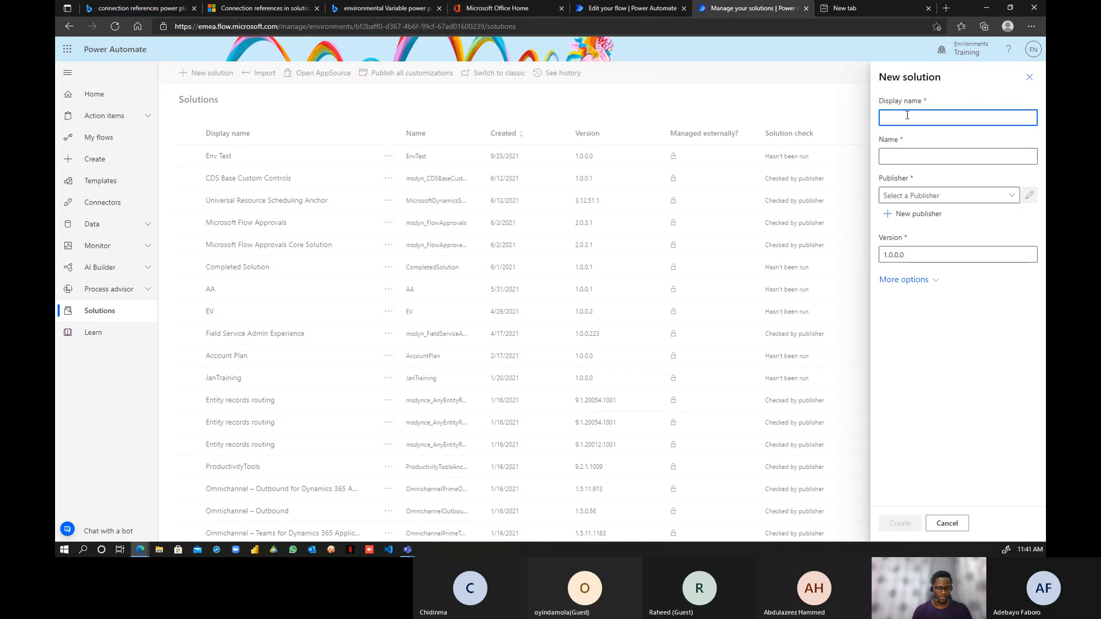
type("D365 ")
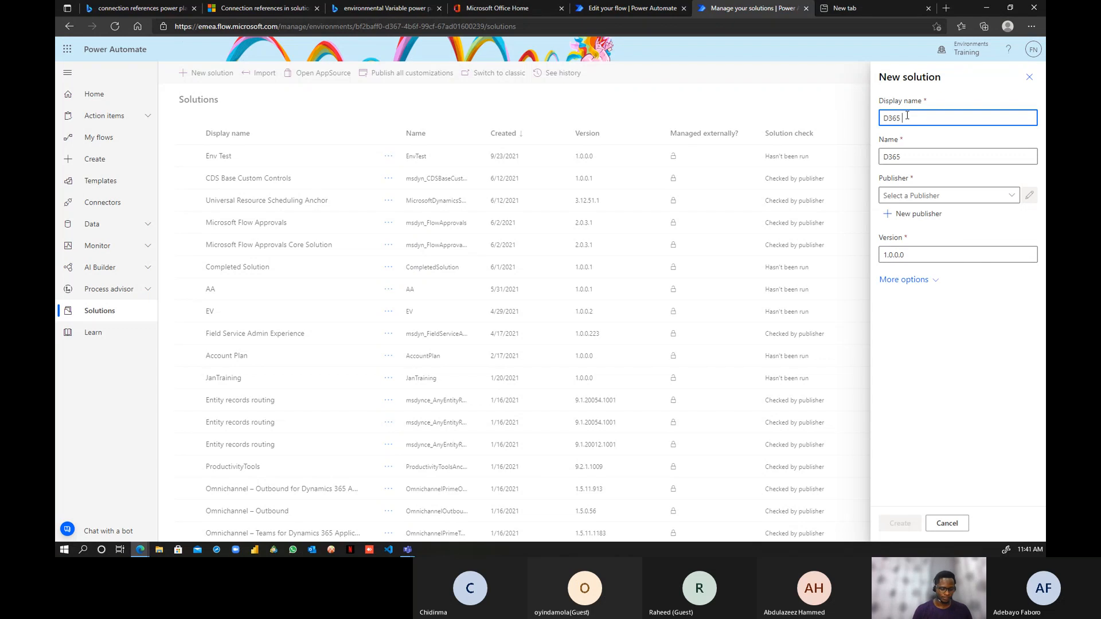
type("Dev")
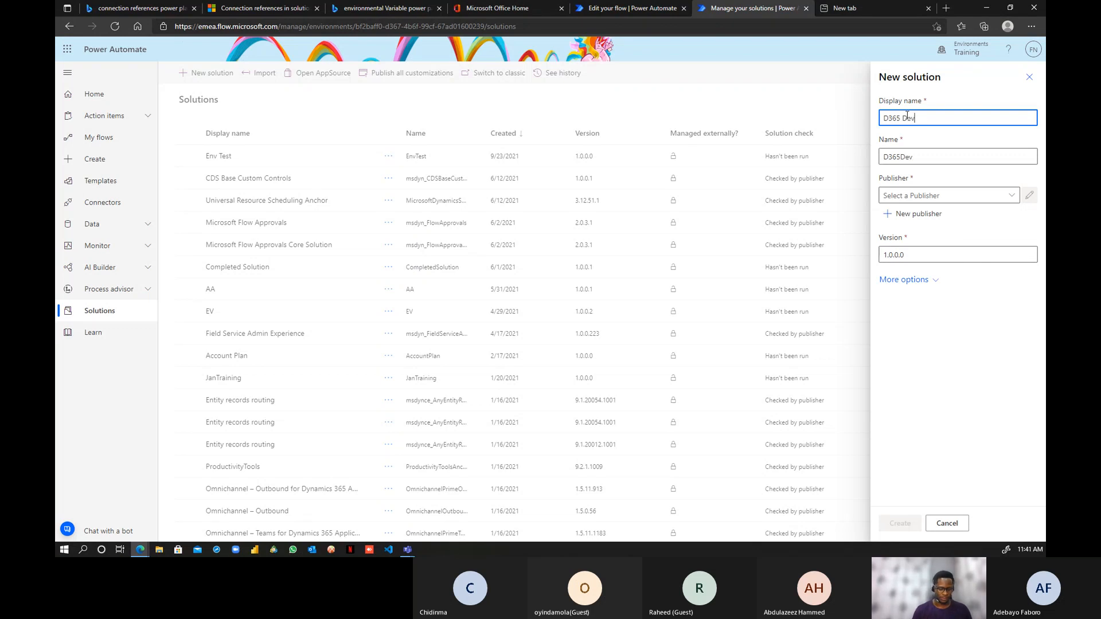
type(" Solution")
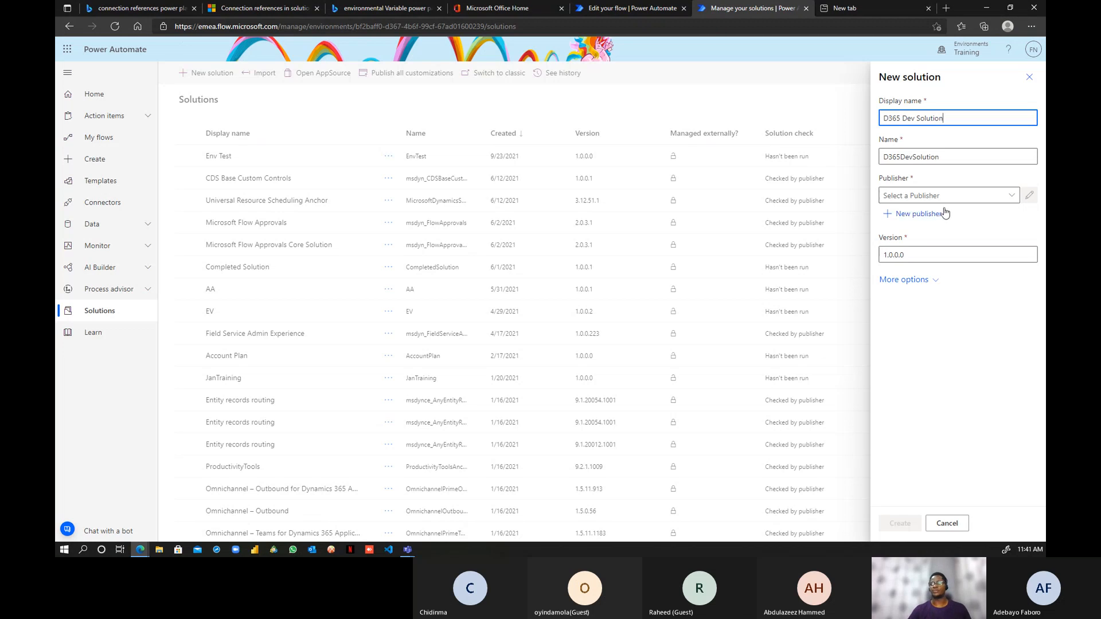
left_click(984, 158)
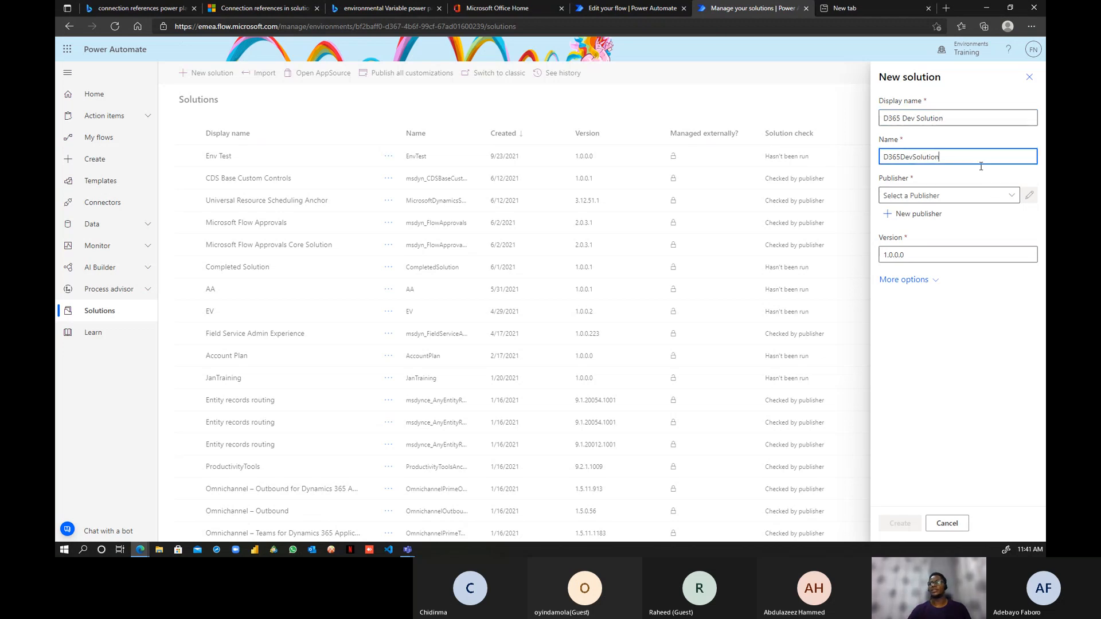
left_click(1011, 198)
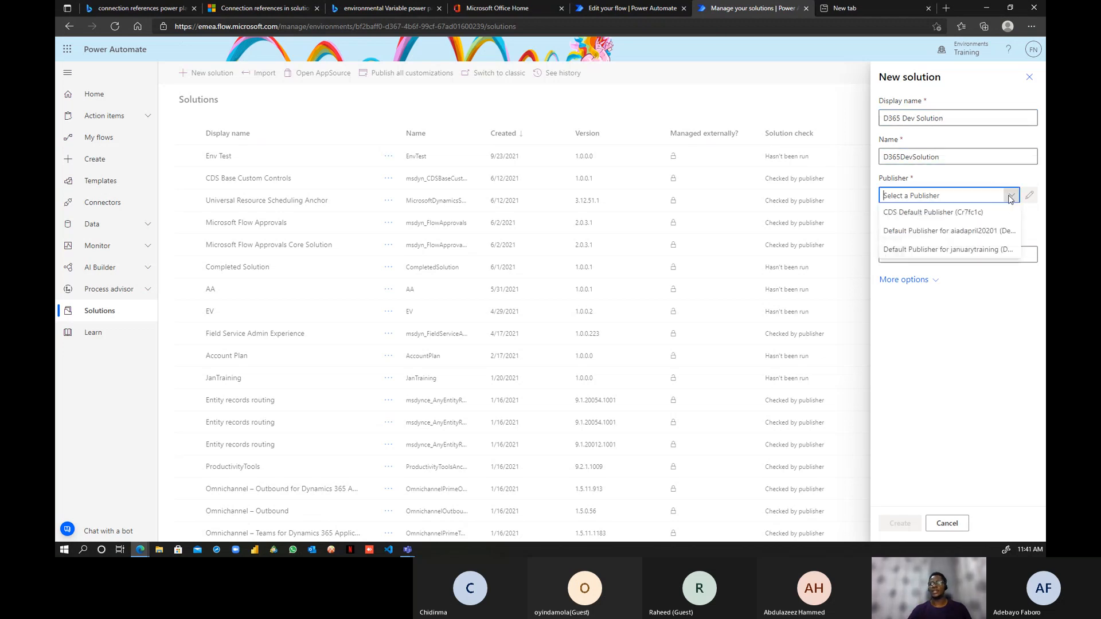
left_click(973, 213)
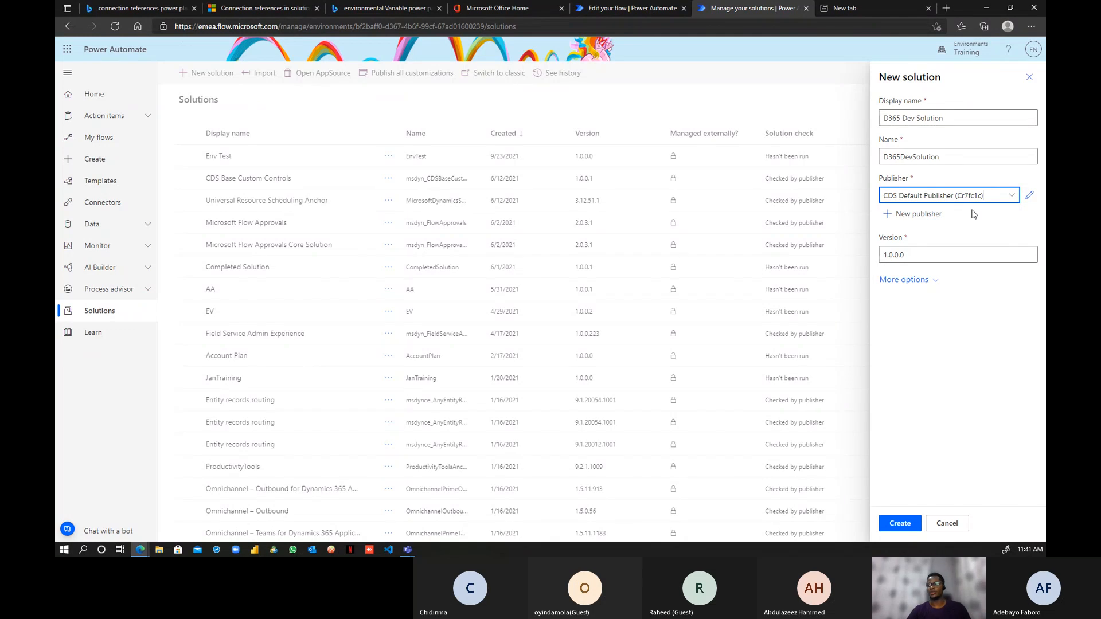
left_click(882, 256)
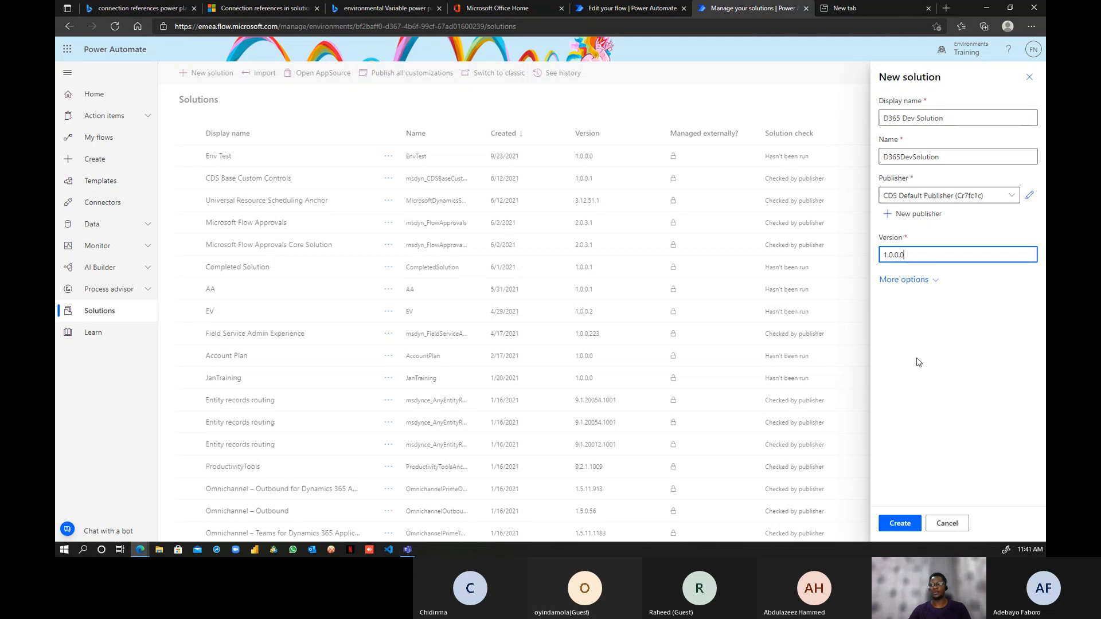
left_click(902, 529)
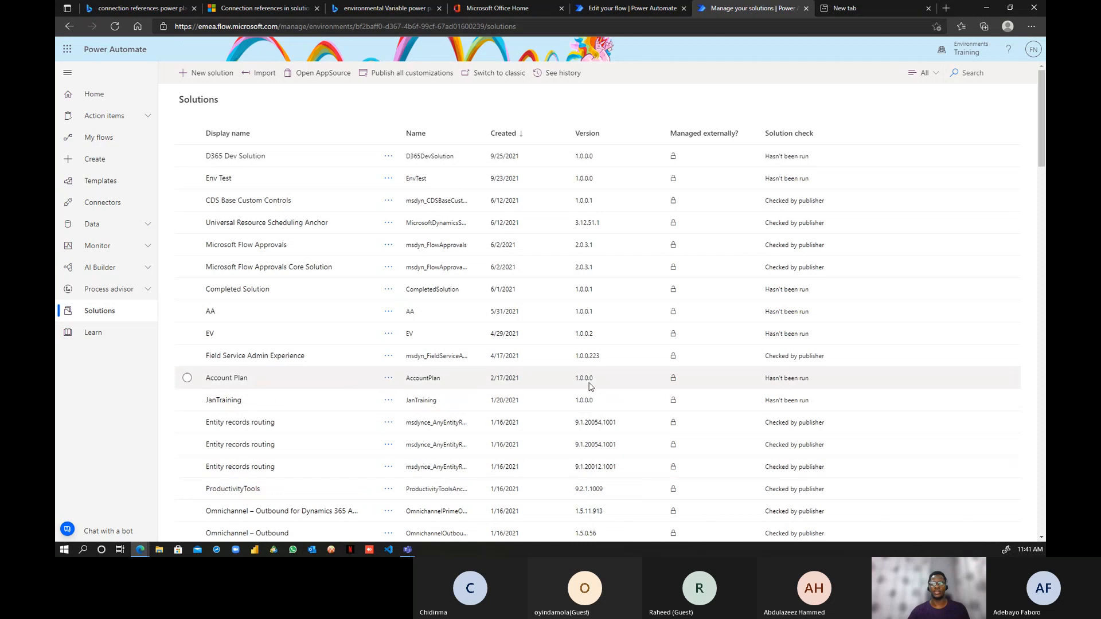
- Open the empty D365 Dev Solution and show the New > App choices: Canvas app, Model-driven app, Page
left_click(237, 157)
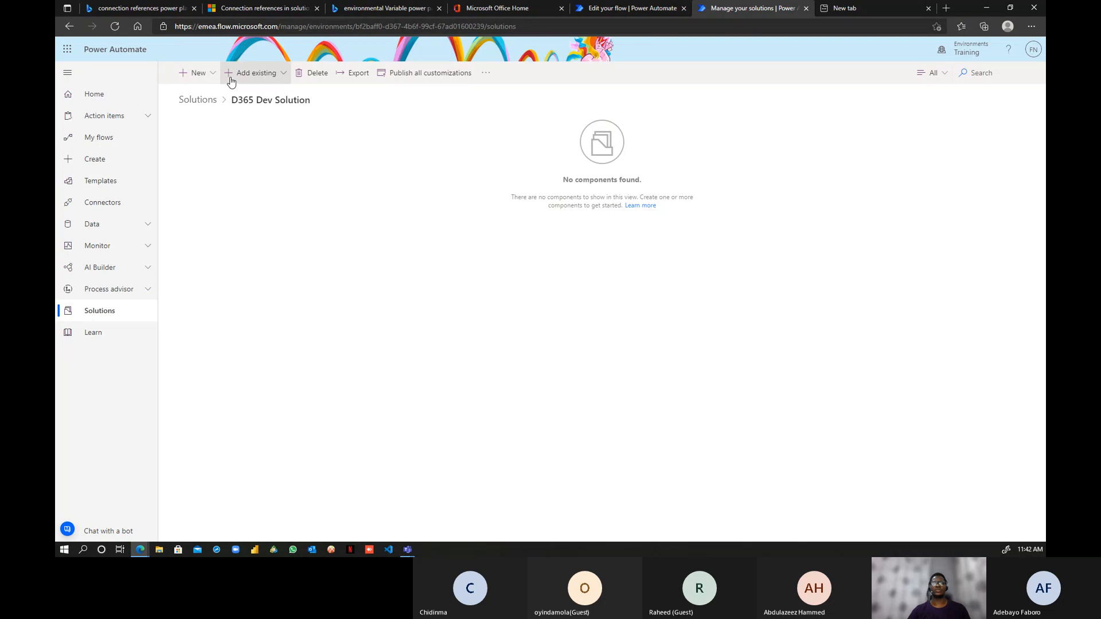
left_click(210, 76)
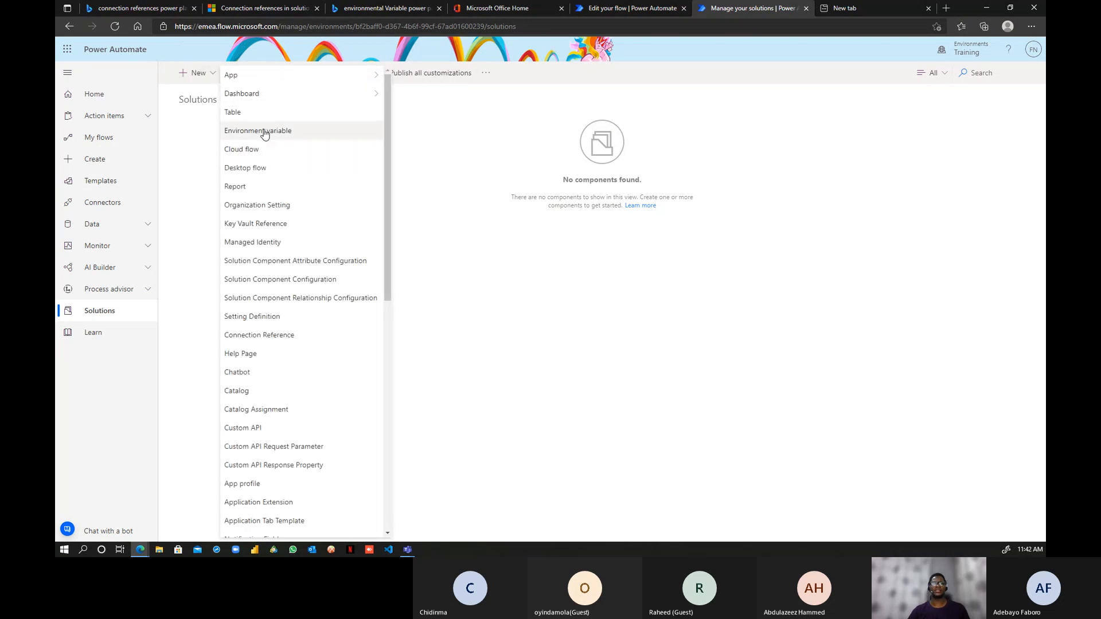
mouse_move(218, 75)
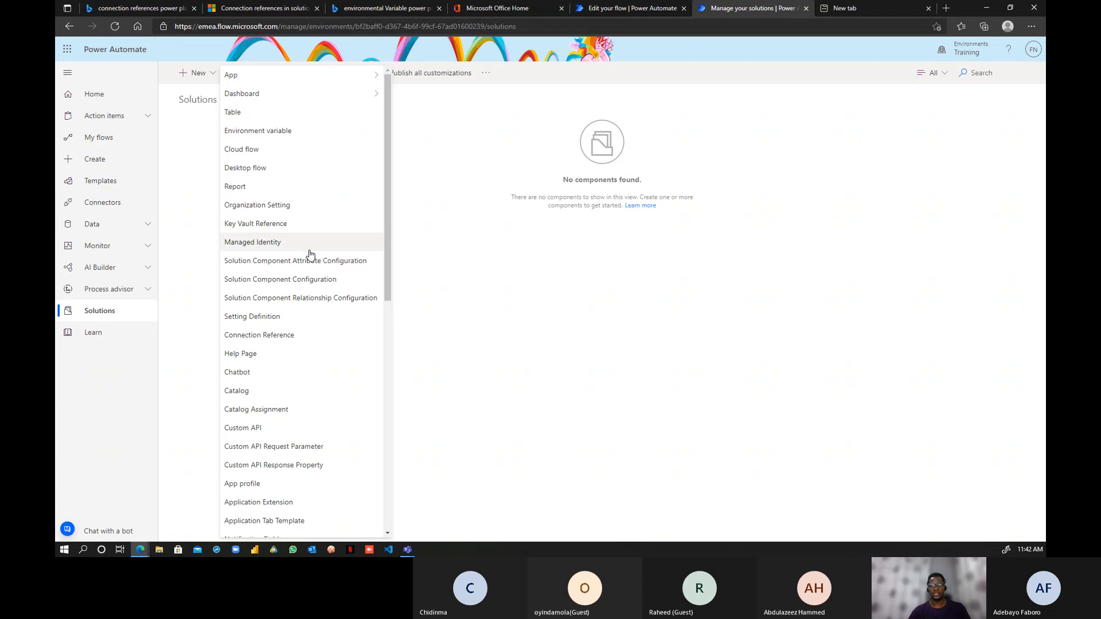
scroll(314, 269, "down", 8)
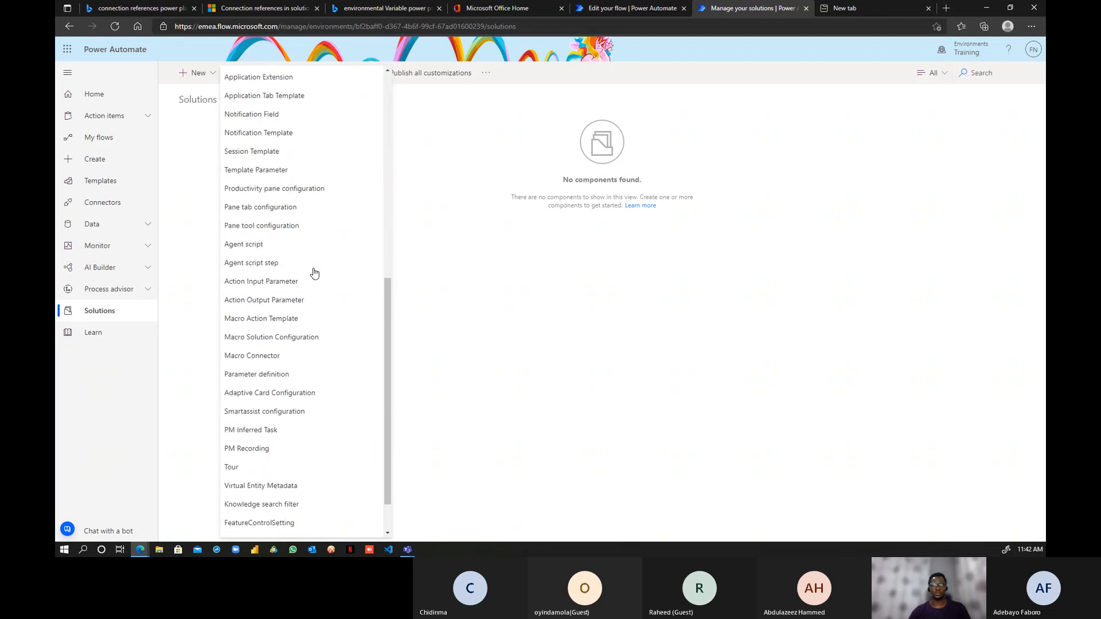
scroll(314, 272, "up", 8)
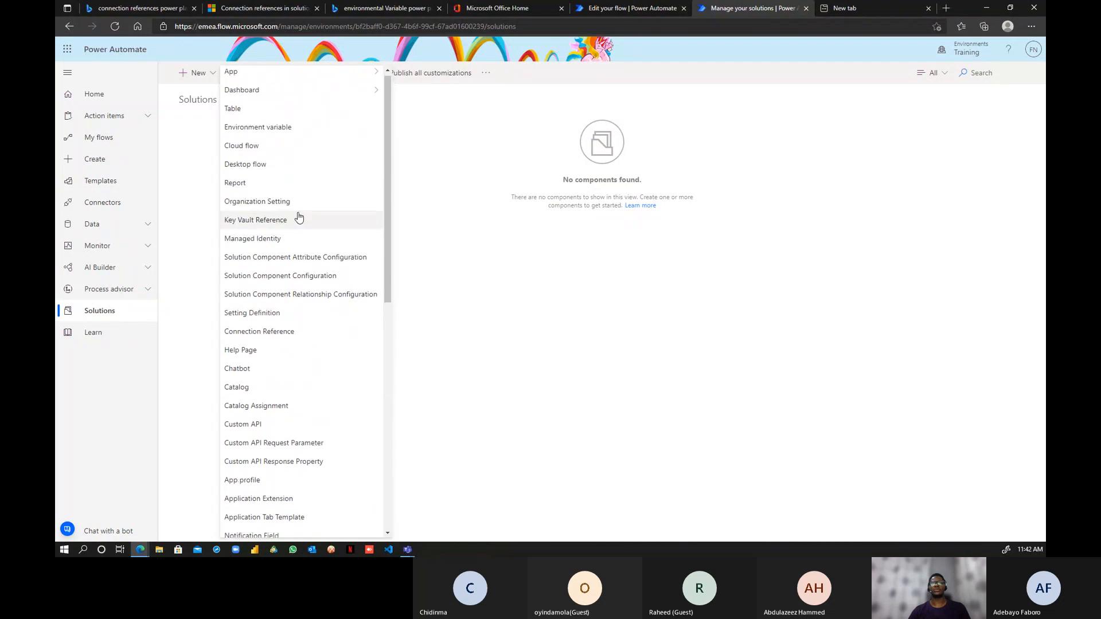
mouse_move(257, 75)
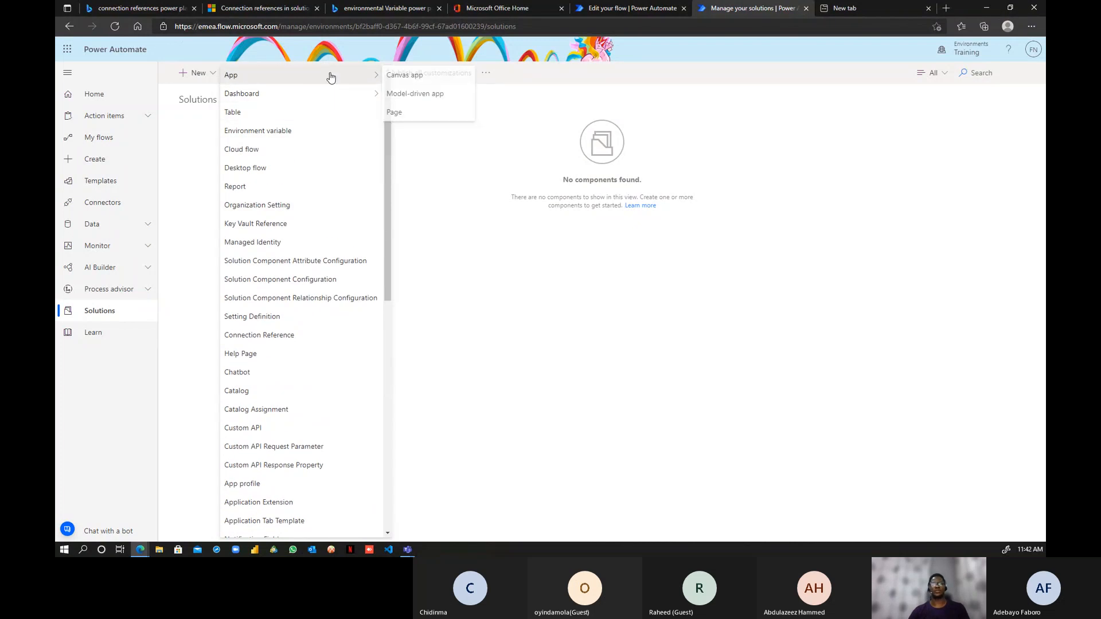
- Create a phone-format canvas app named 'Customer Submission App', fixing the misspelled name first
left_click(416, 81)
left_click(619, 272)
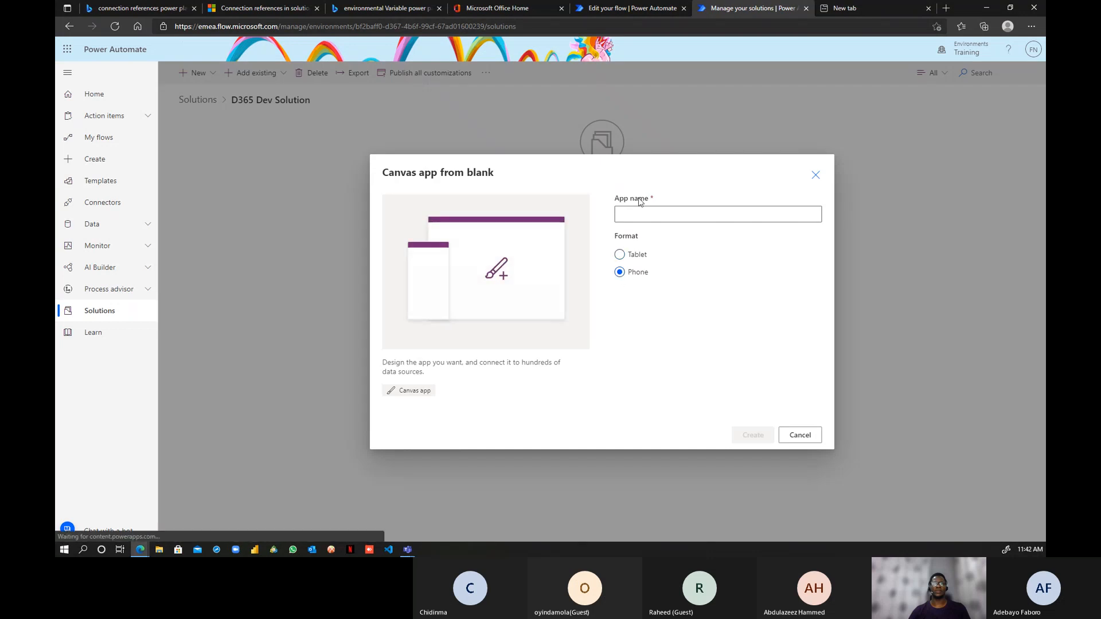
left_click(637, 215)
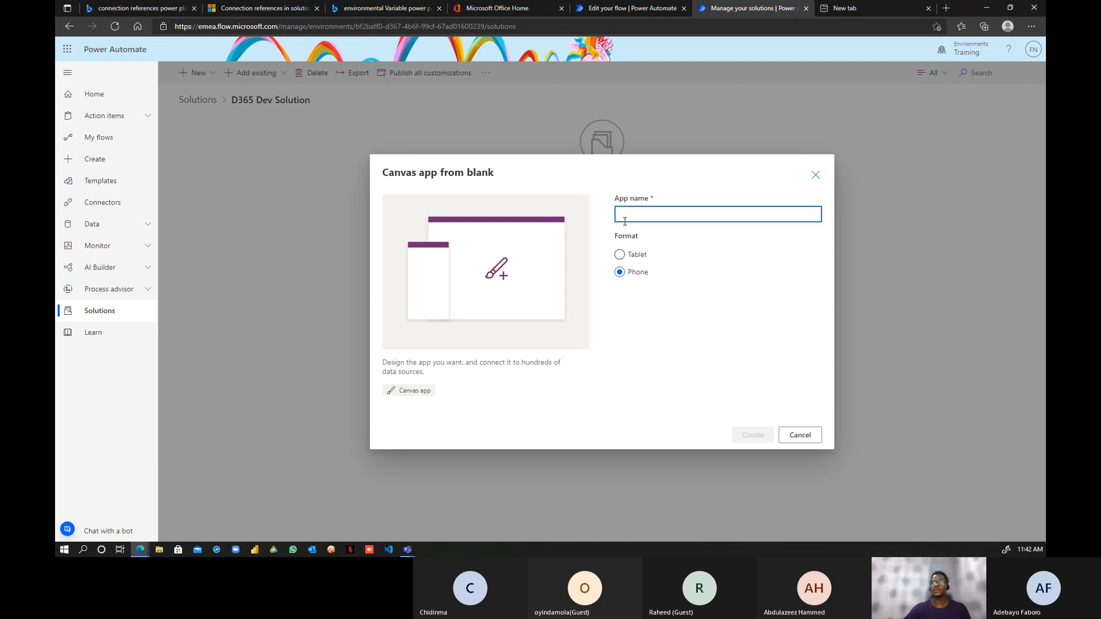
type("c")
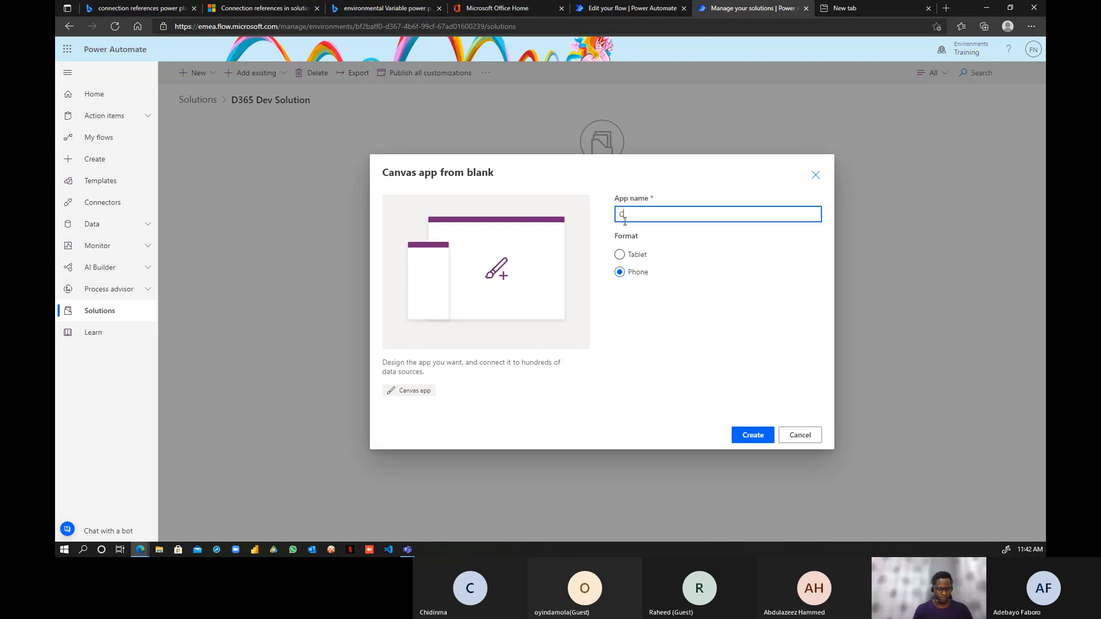
type("ustoer Submission App")
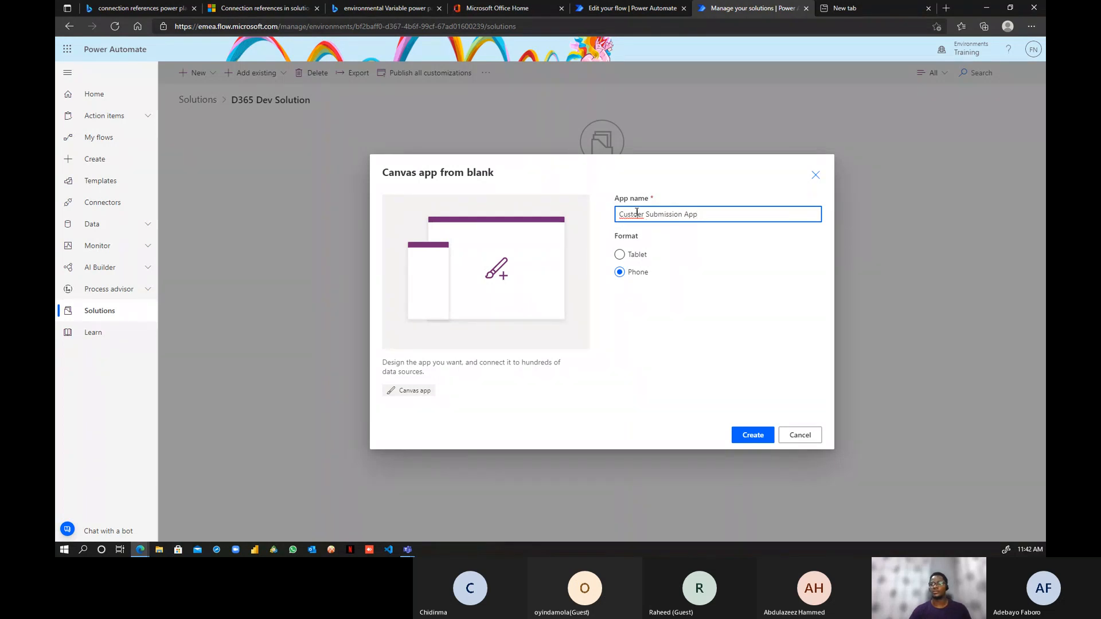
left_click(636, 214)
type("m")
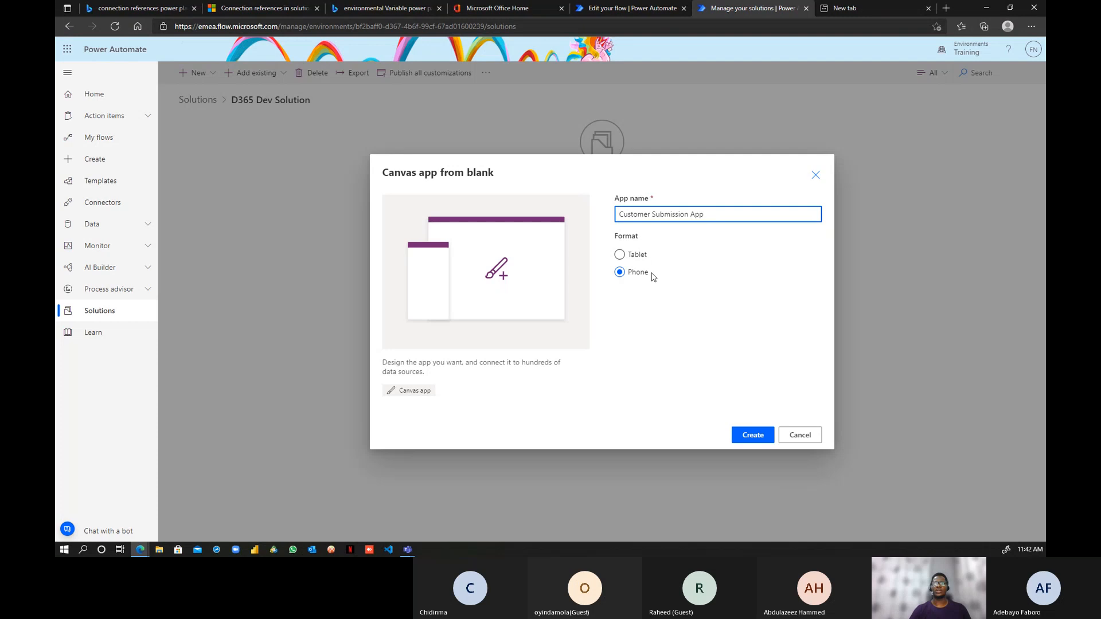
left_click(752, 435)
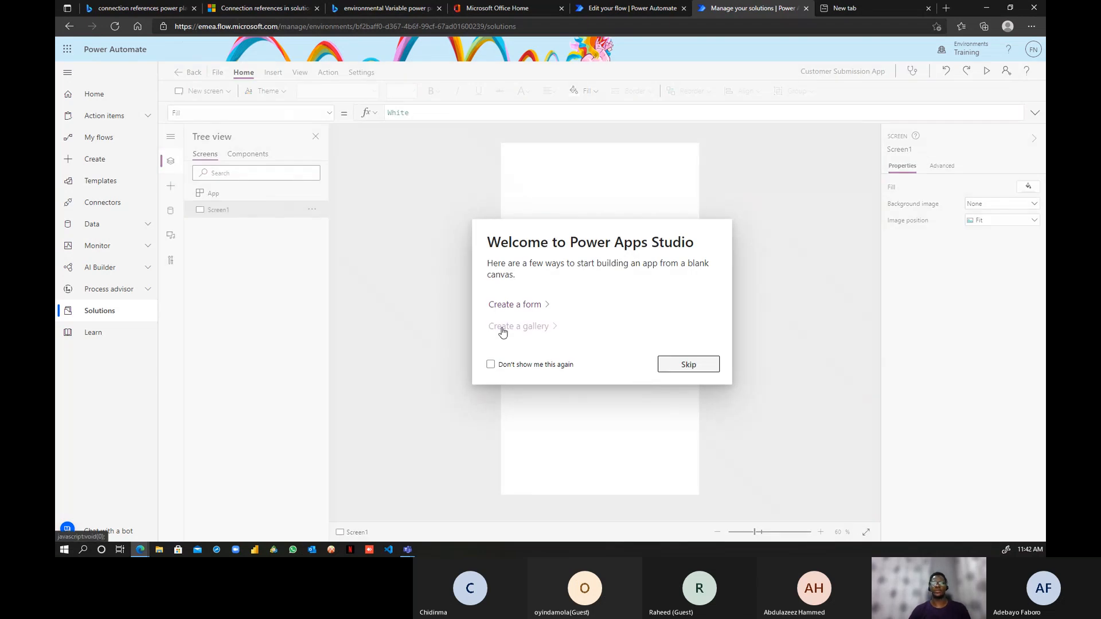
- Skip the welcome prompt and rename Screen1 to 'Customer Form Page' in the Tree view
left_click(683, 370)
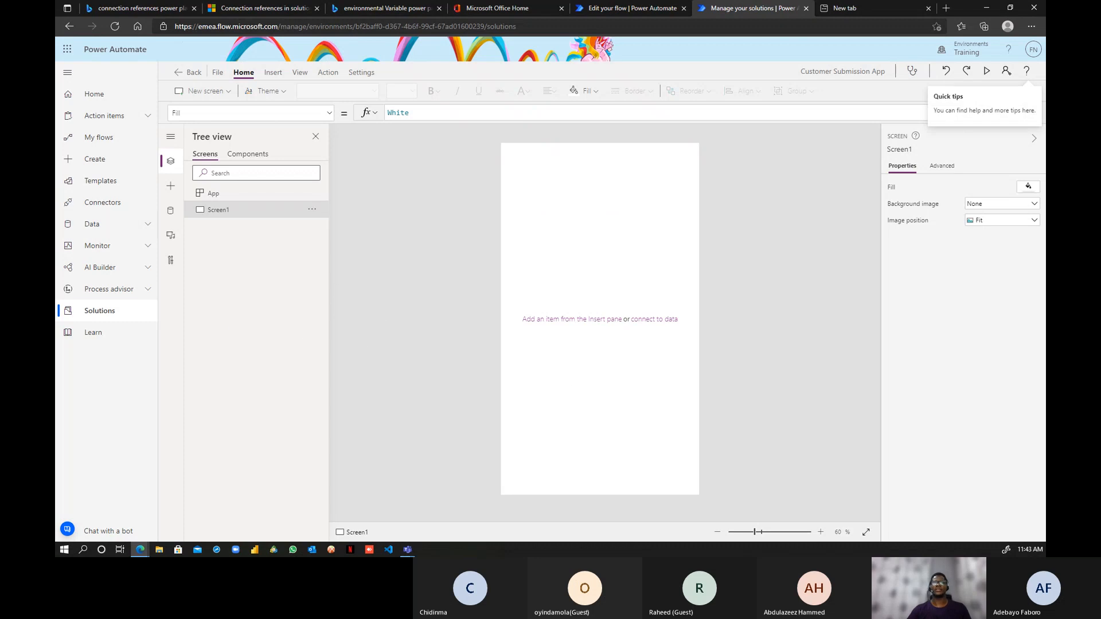
double_click(218, 210)
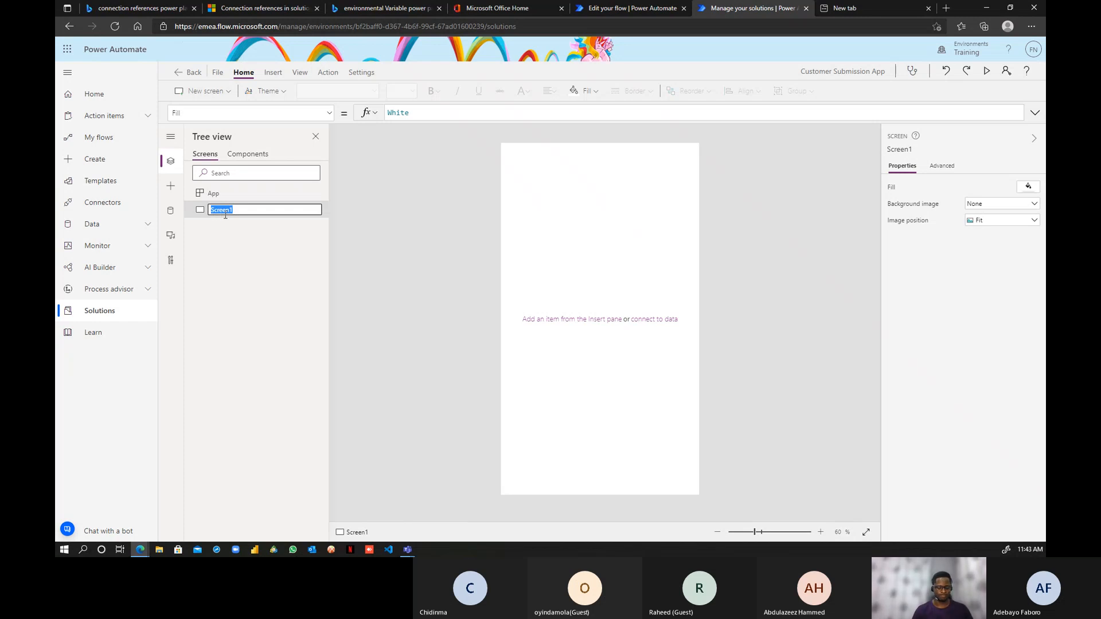
type("Customer")
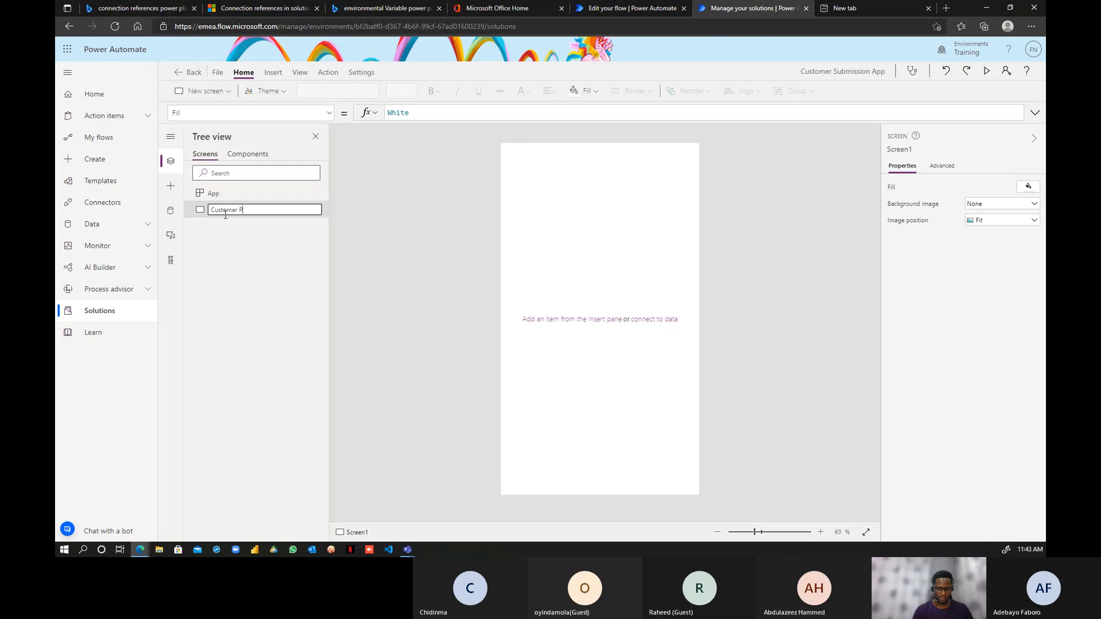
key("BackSpace")
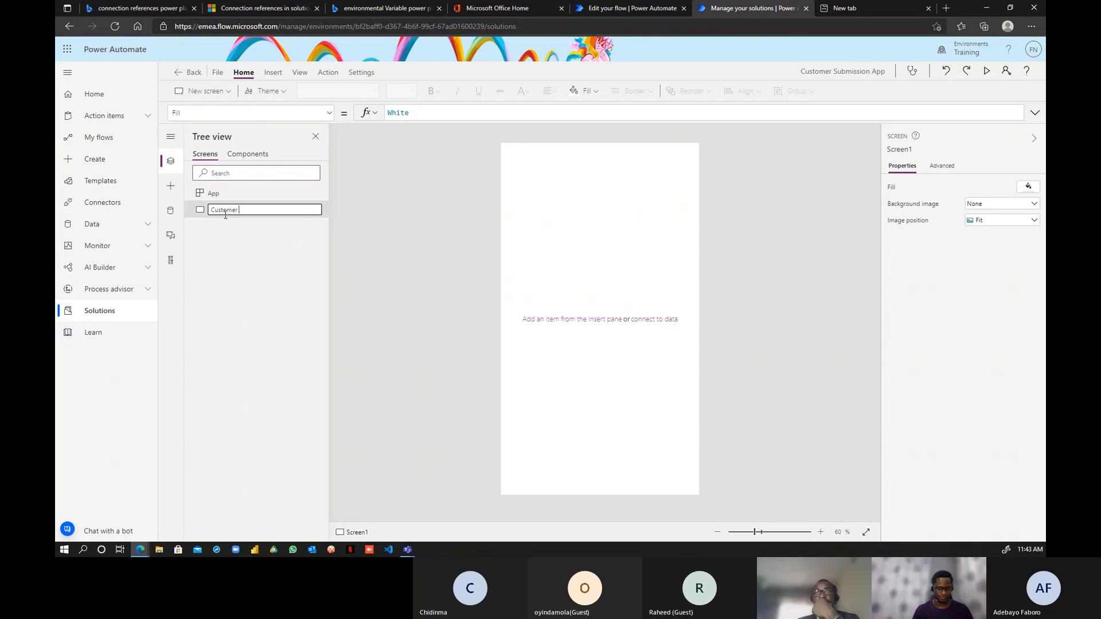
type("Form Page")
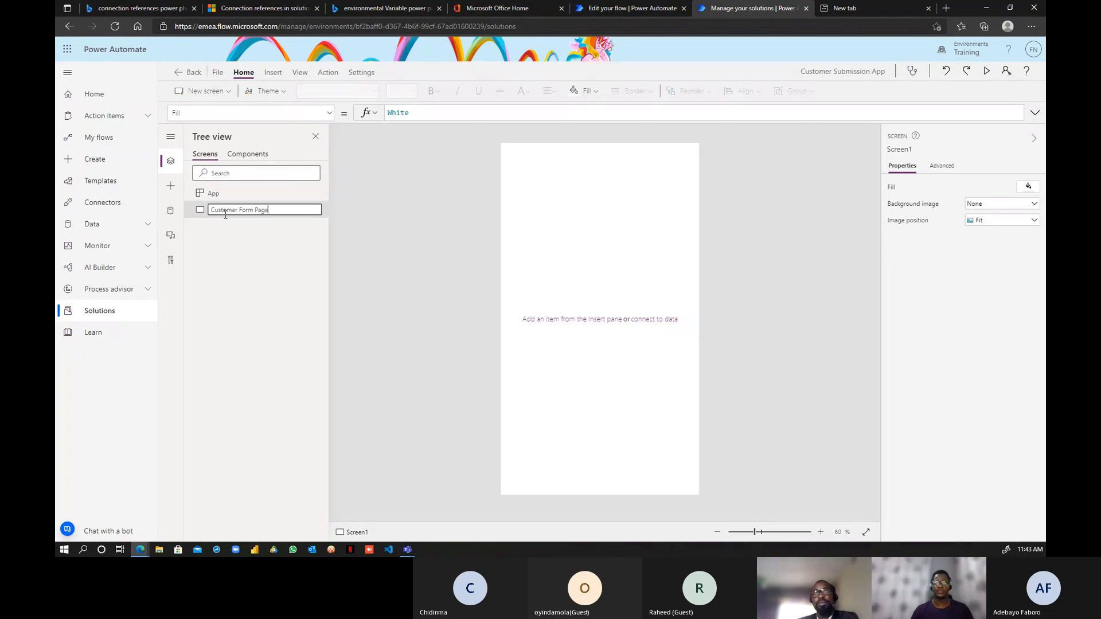
left_click(226, 300)
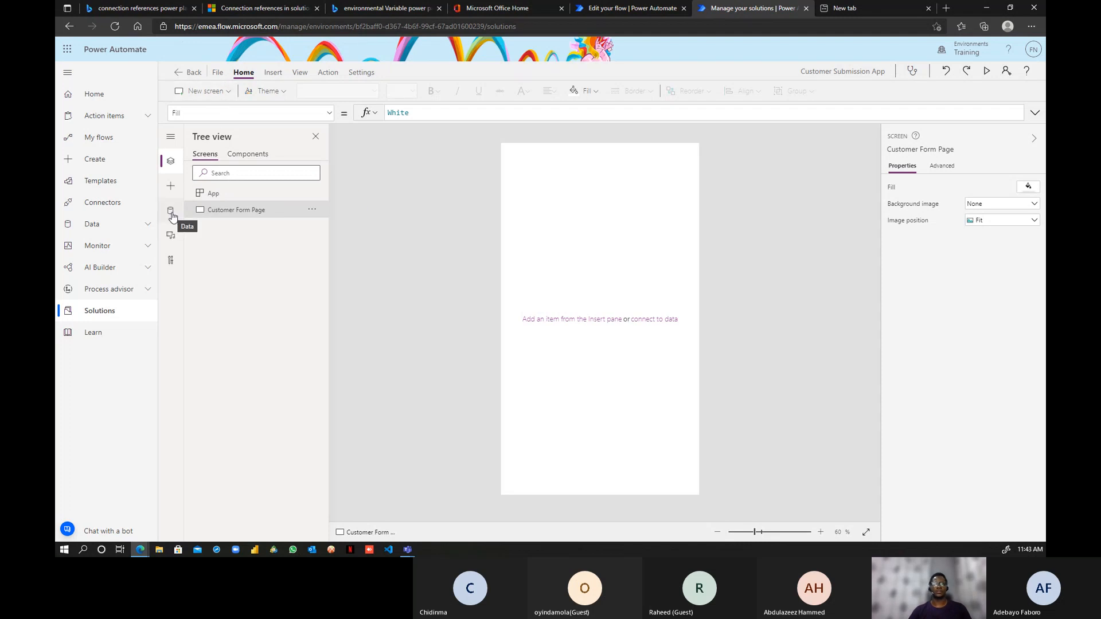
- In the Data pane, search Add data for 'sql' and pick SQL Server to see its connections
left_click(170, 137)
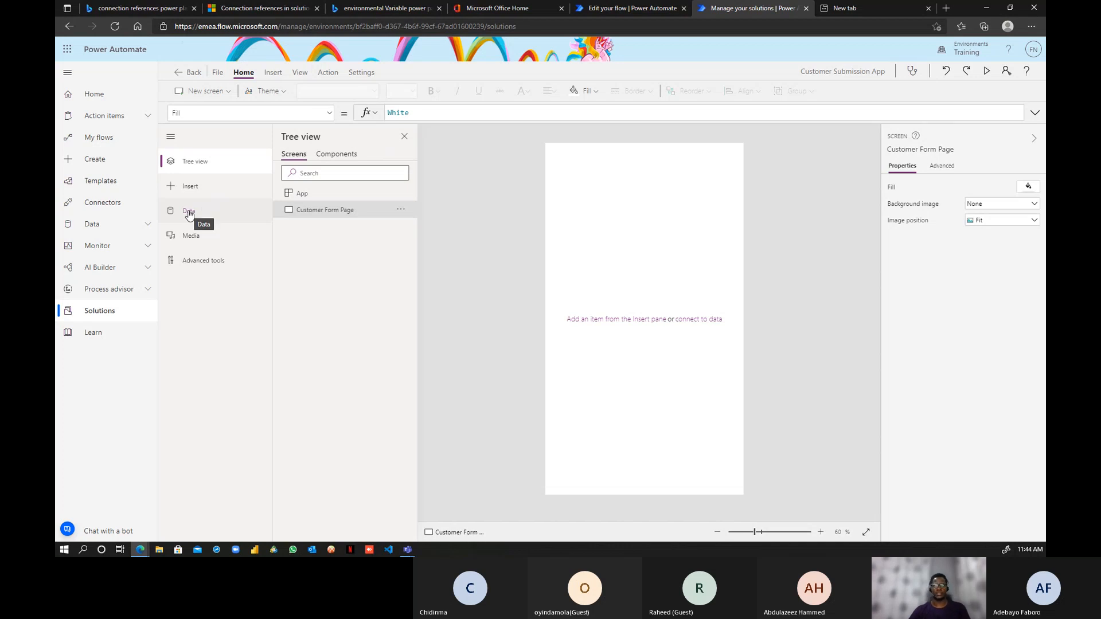
left_click(189, 212)
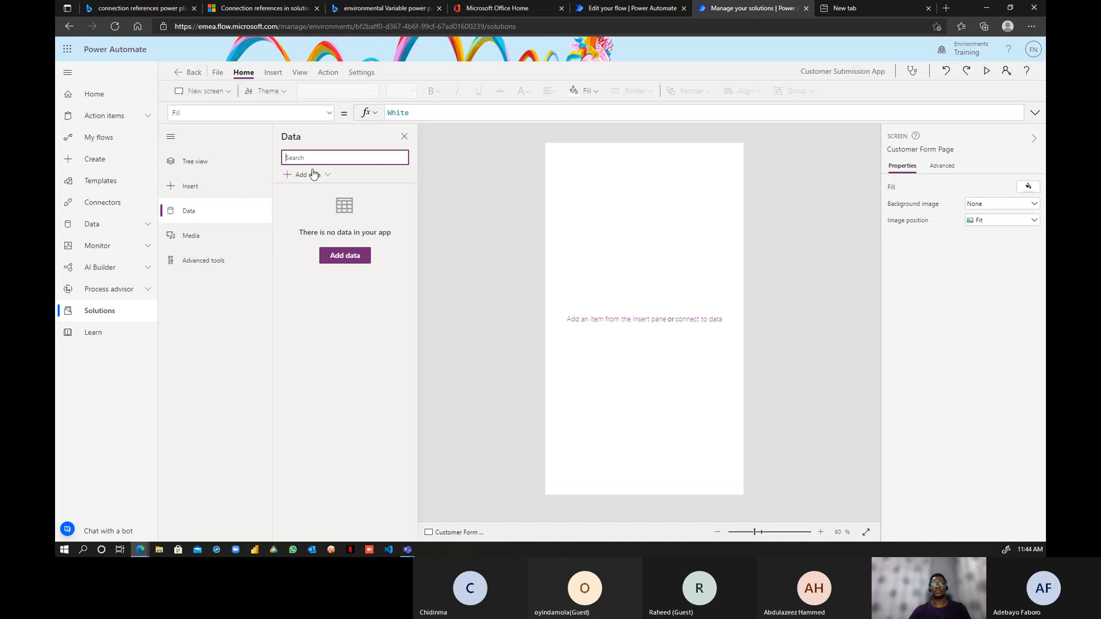
left_click(342, 257)
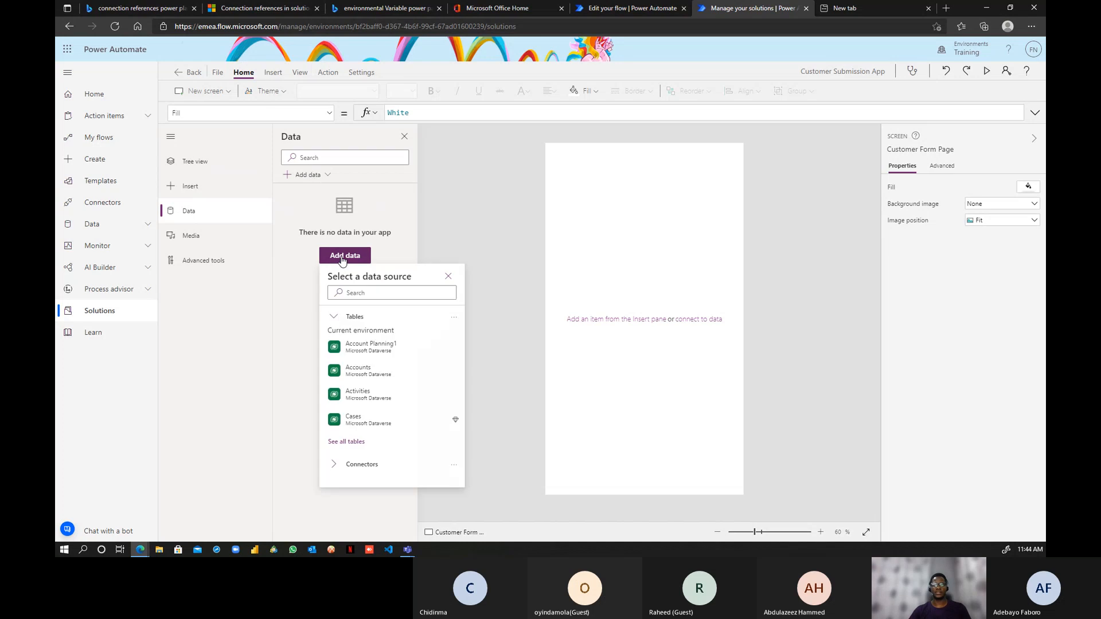
left_click(362, 292)
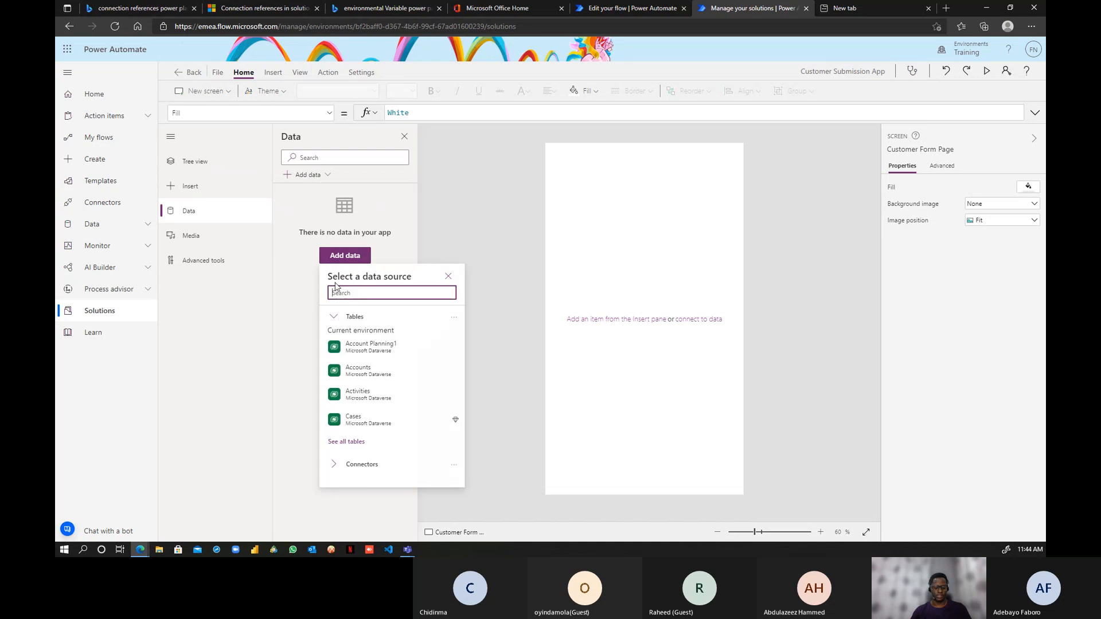
type("sql")
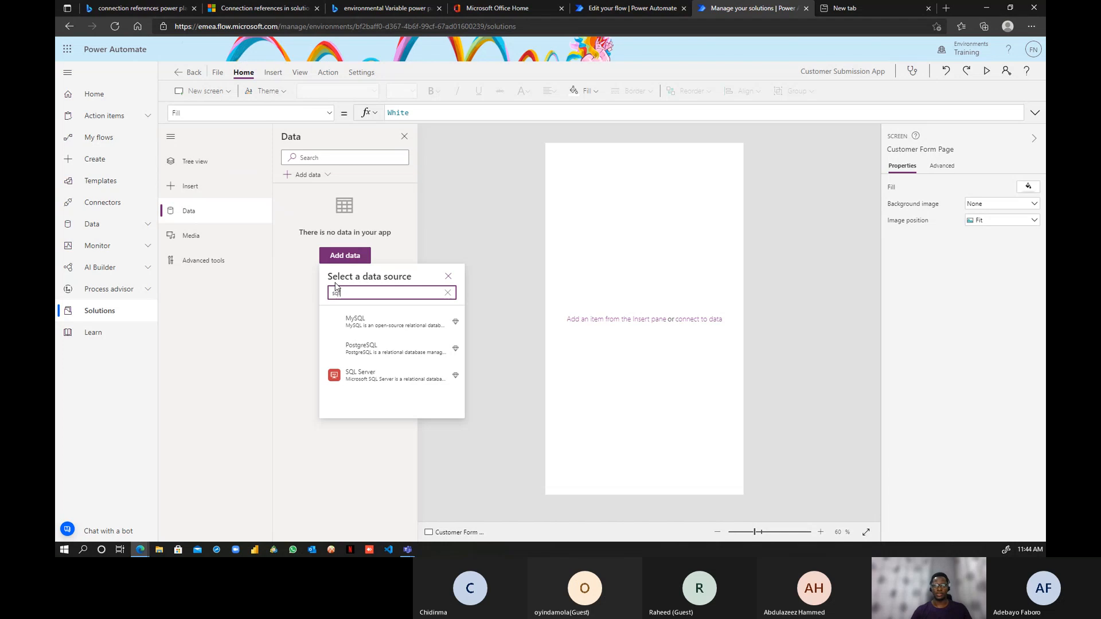
left_click(374, 375)
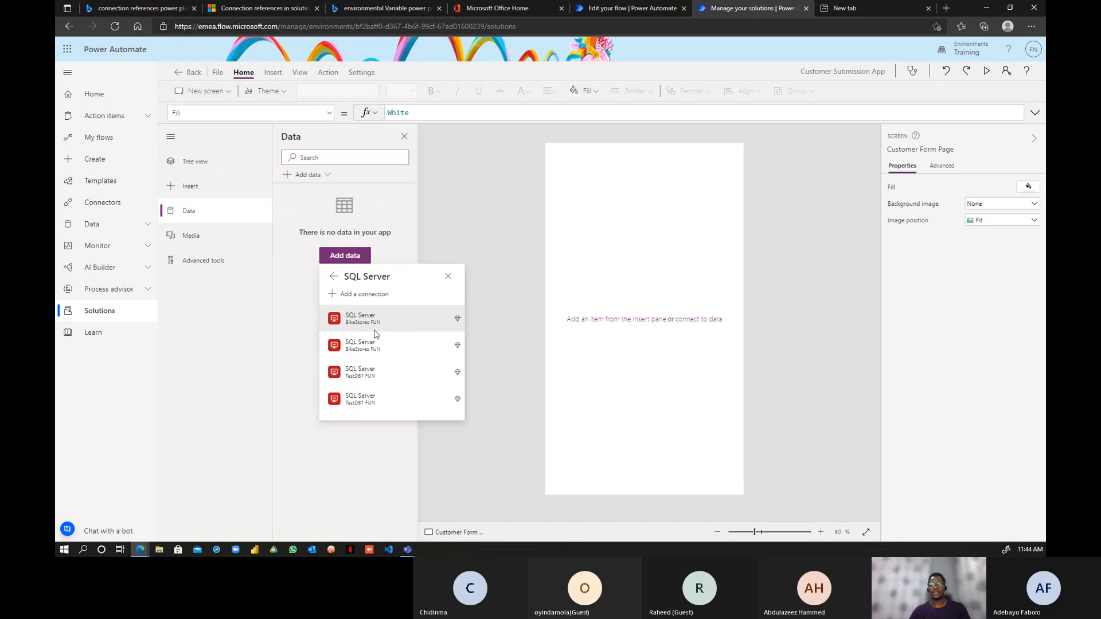
mouse_move(359, 330)
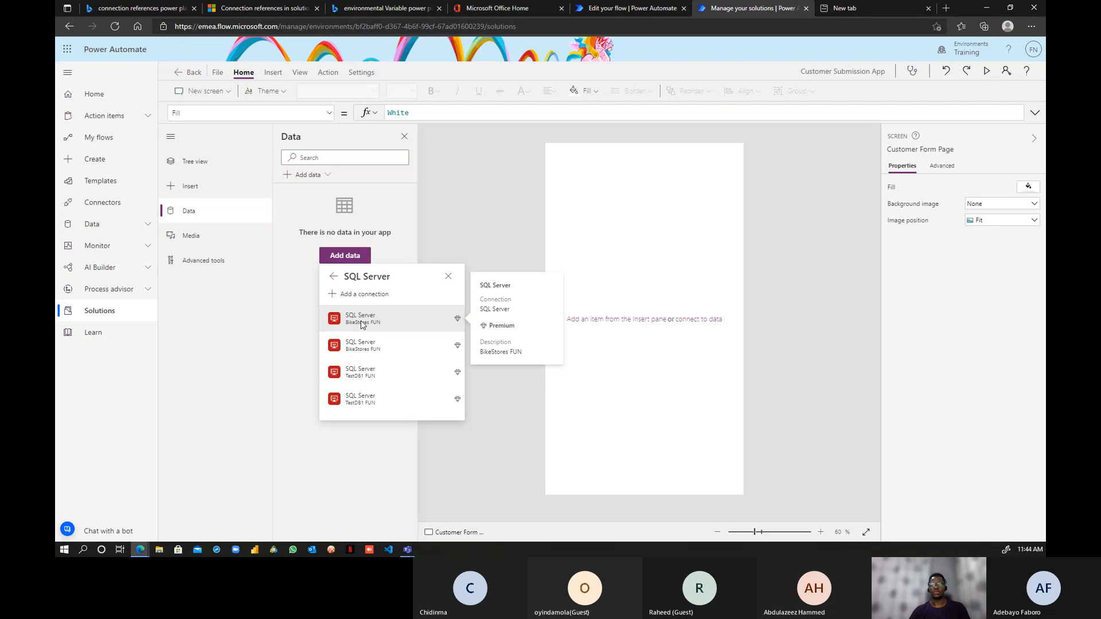
- Start a new SQL Server connection with Windows Authentication, database BikeStores, and the account username and password
left_click(358, 298)
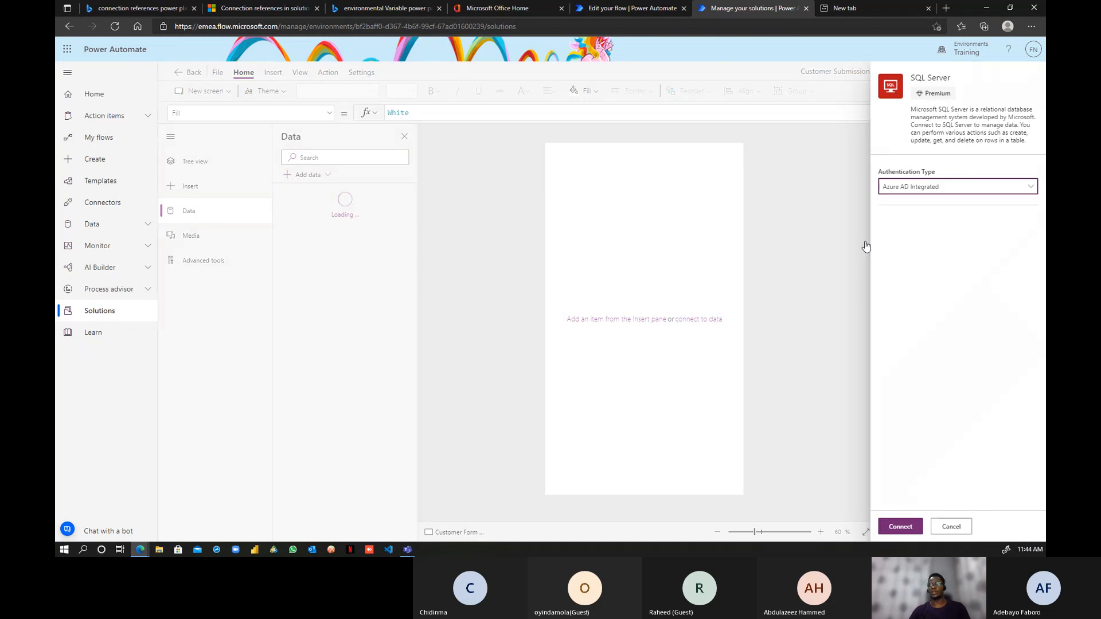
left_click(979, 190)
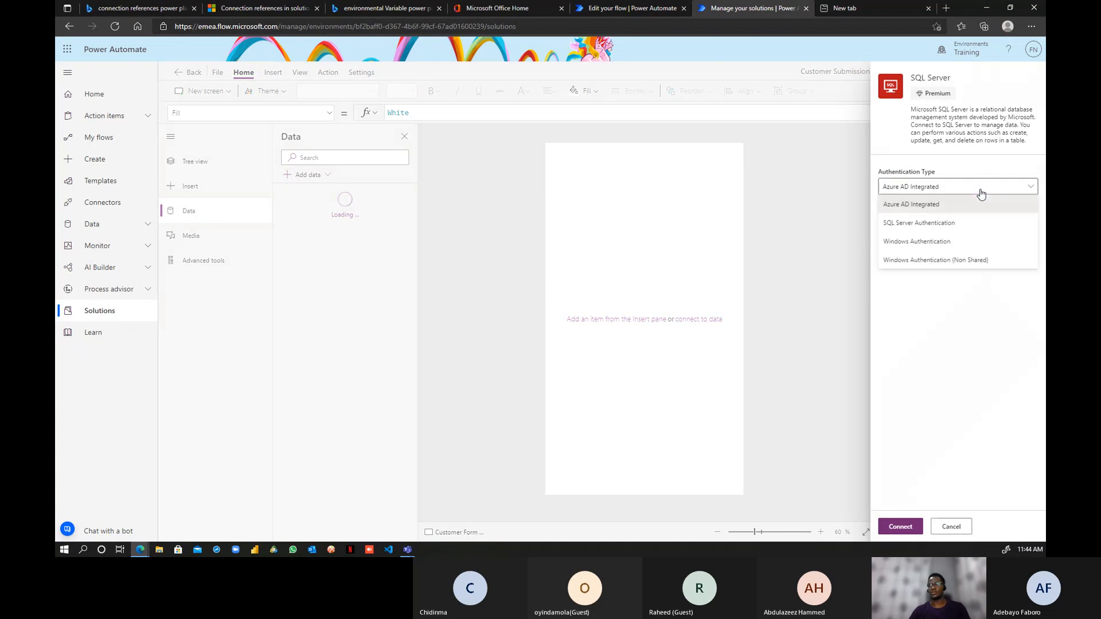
left_click(922, 241)
left_click(920, 234)
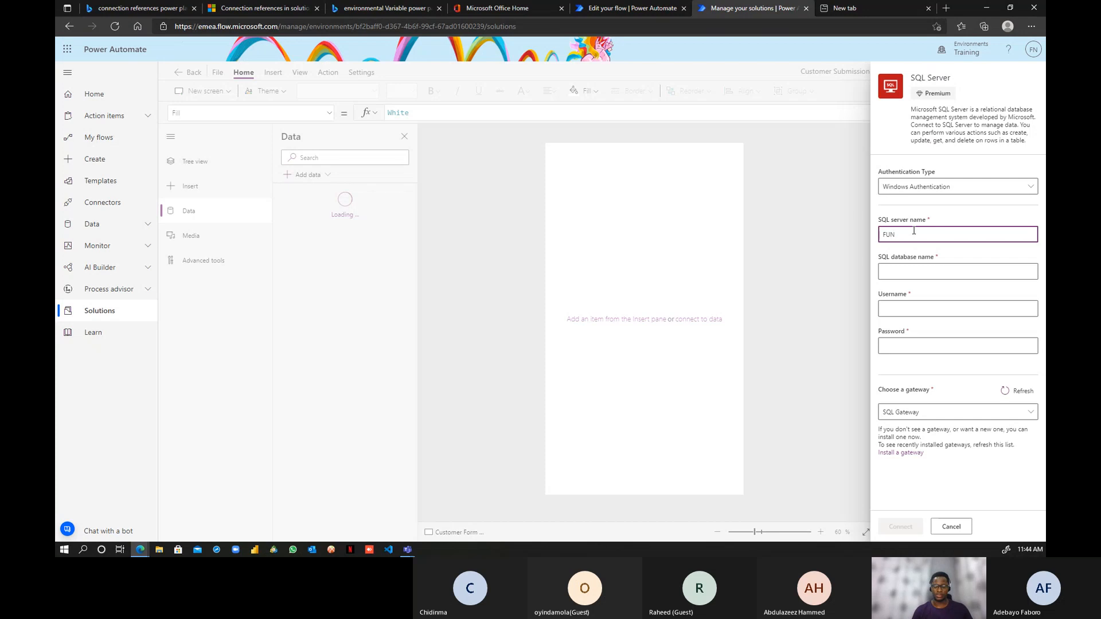
left_click(927, 274)
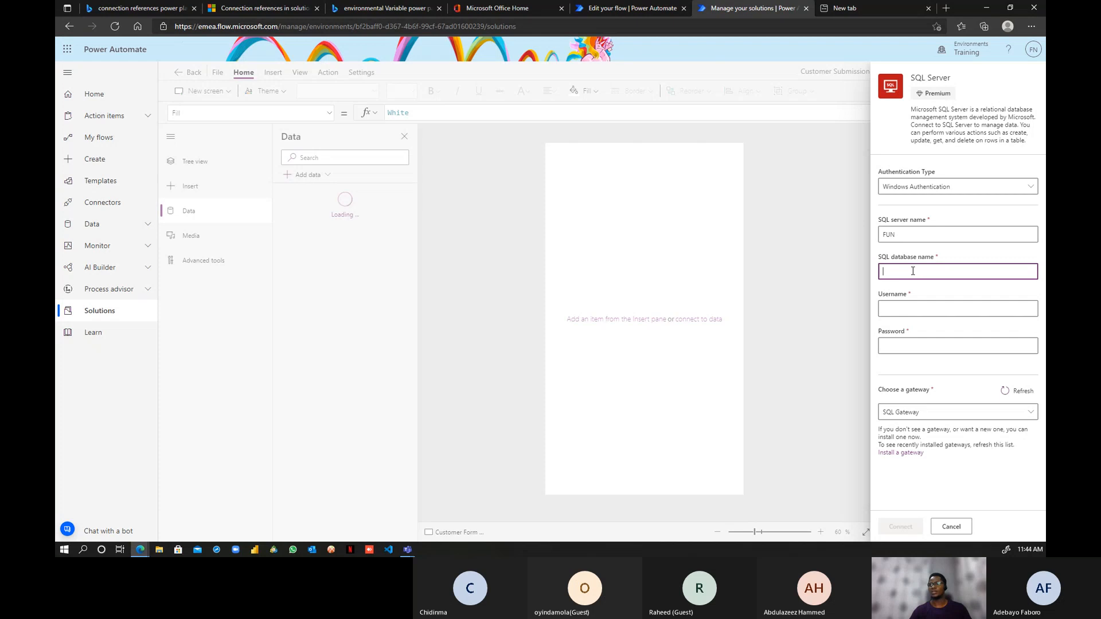
type("Bike")
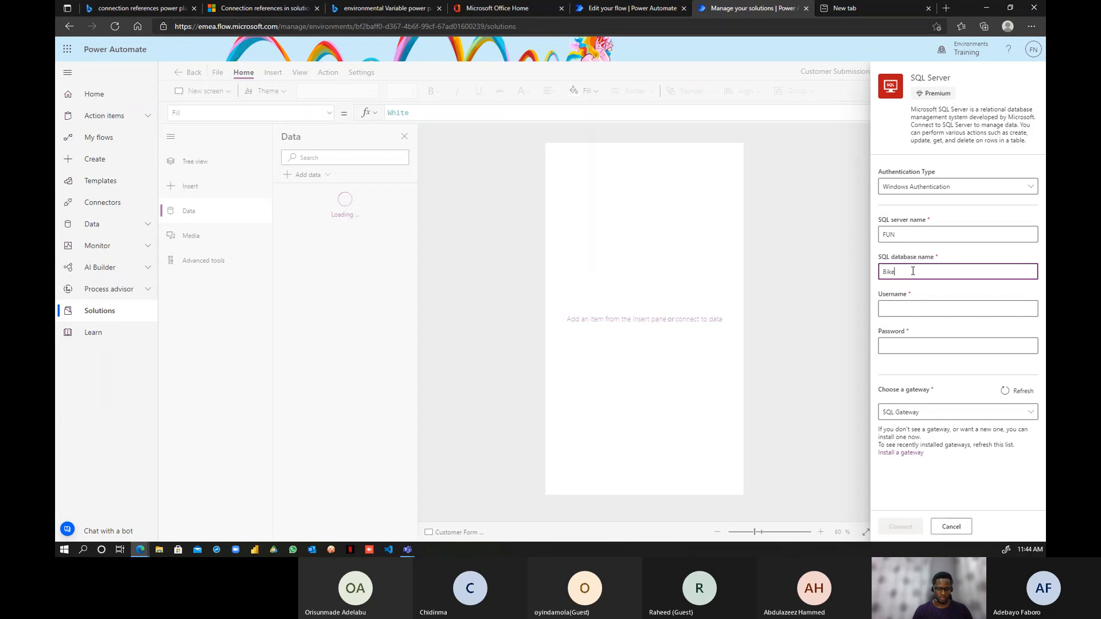
type("Stores")
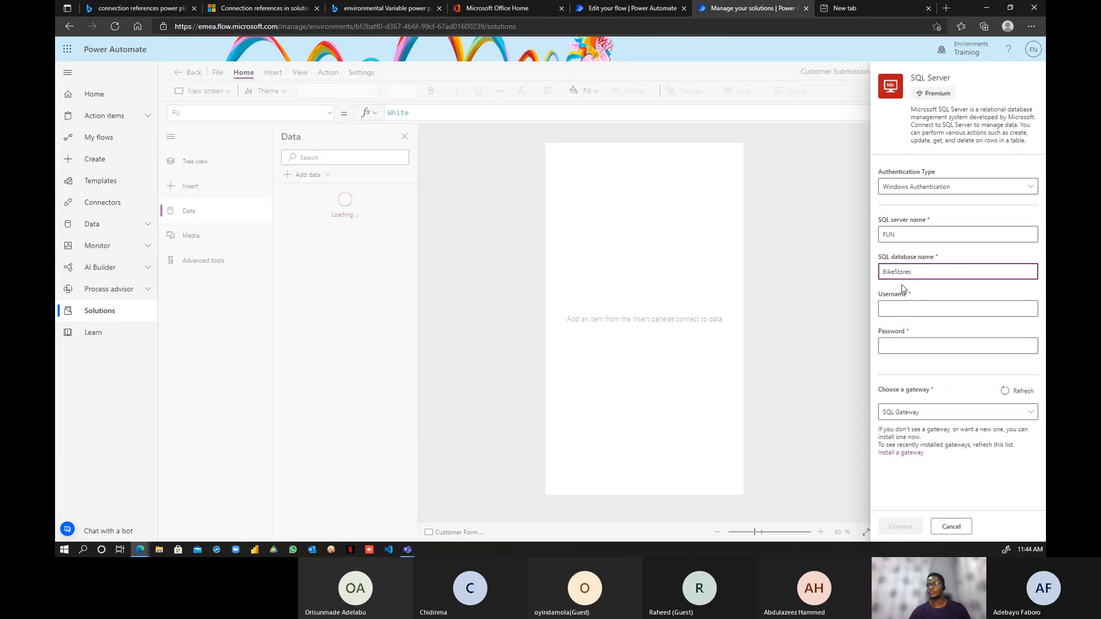
left_click(916, 310)
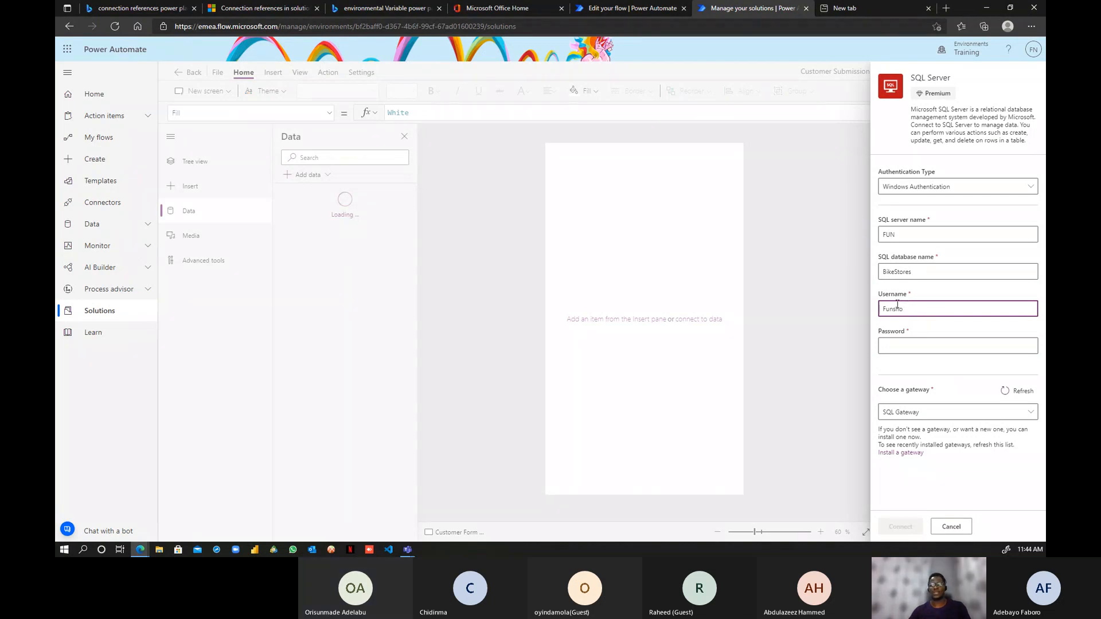
left_click(930, 346)
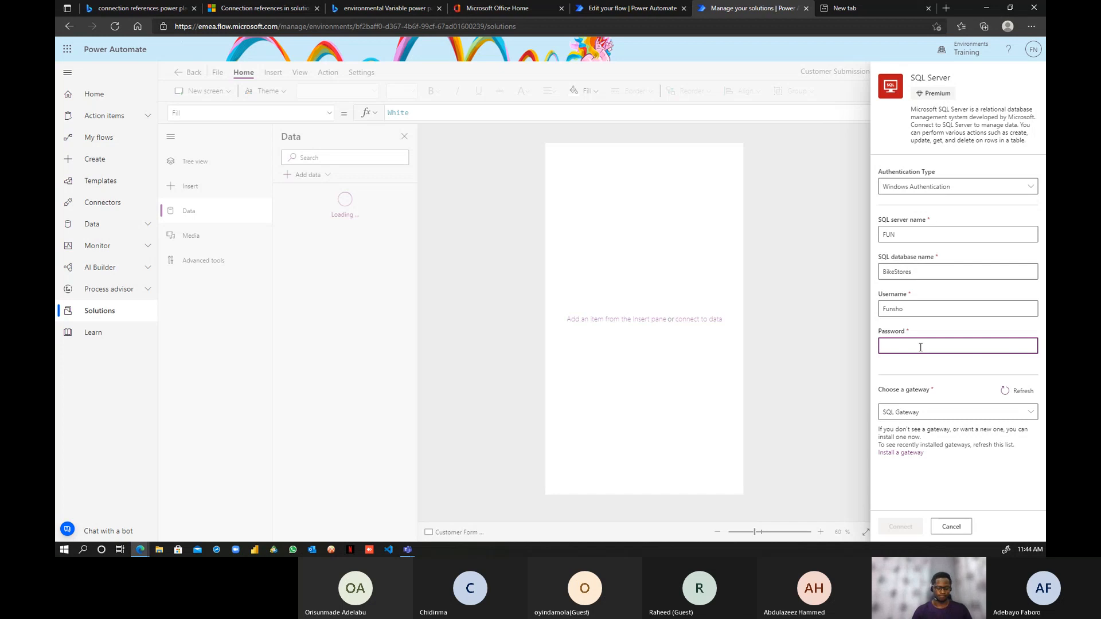
type("•")
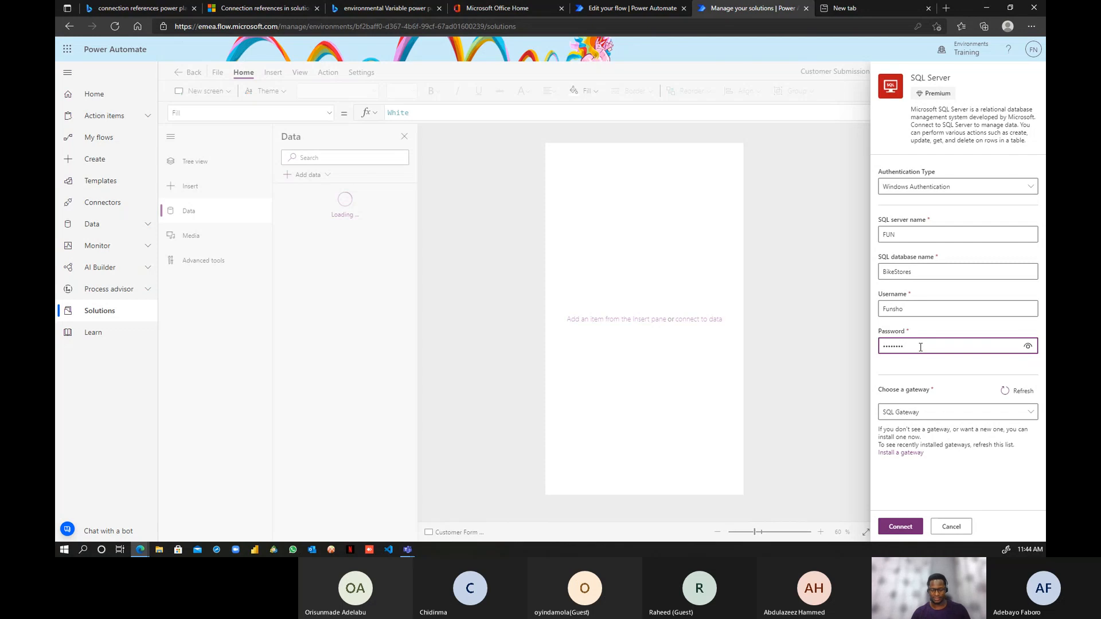
- Connect through the Local Gate gateway, acknowledge the premium notice, and decline saving the password
left_click(957, 416)
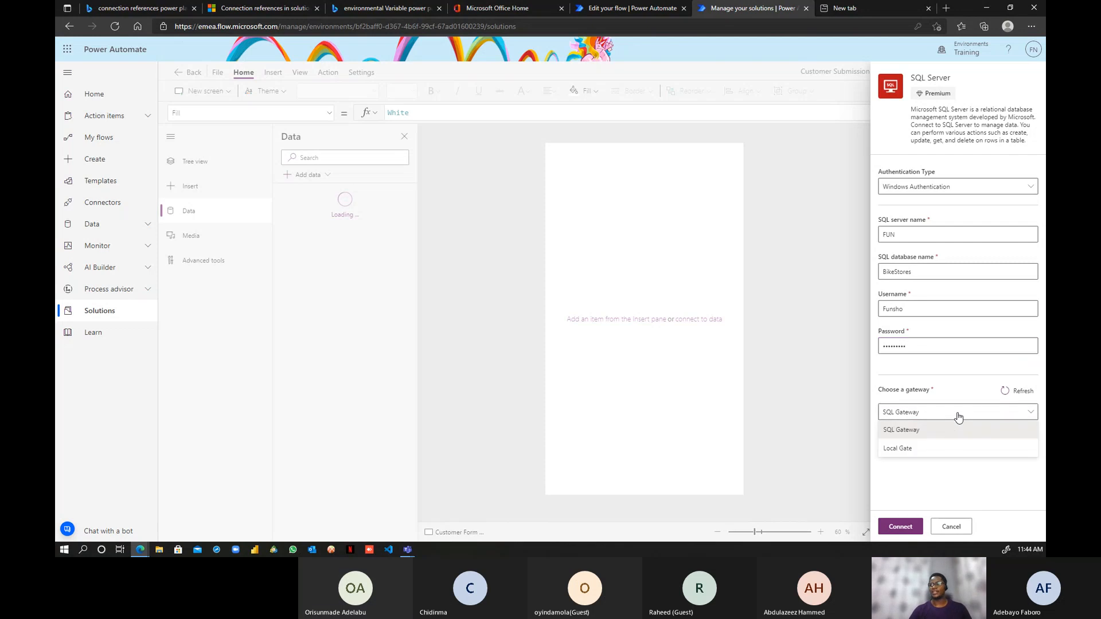
left_click(940, 447)
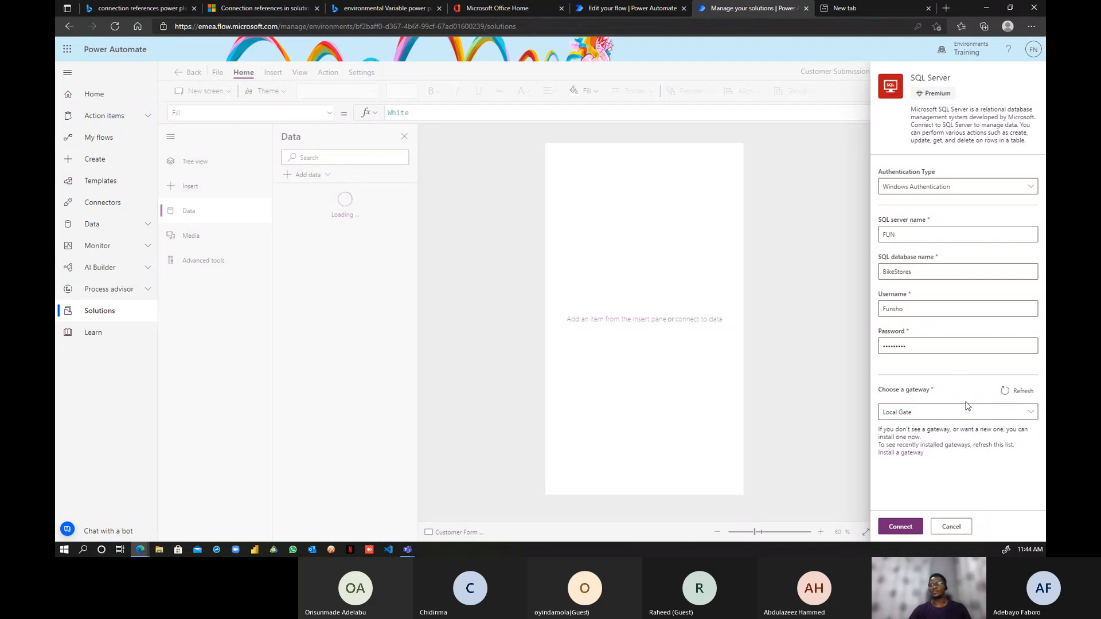
left_click(909, 533)
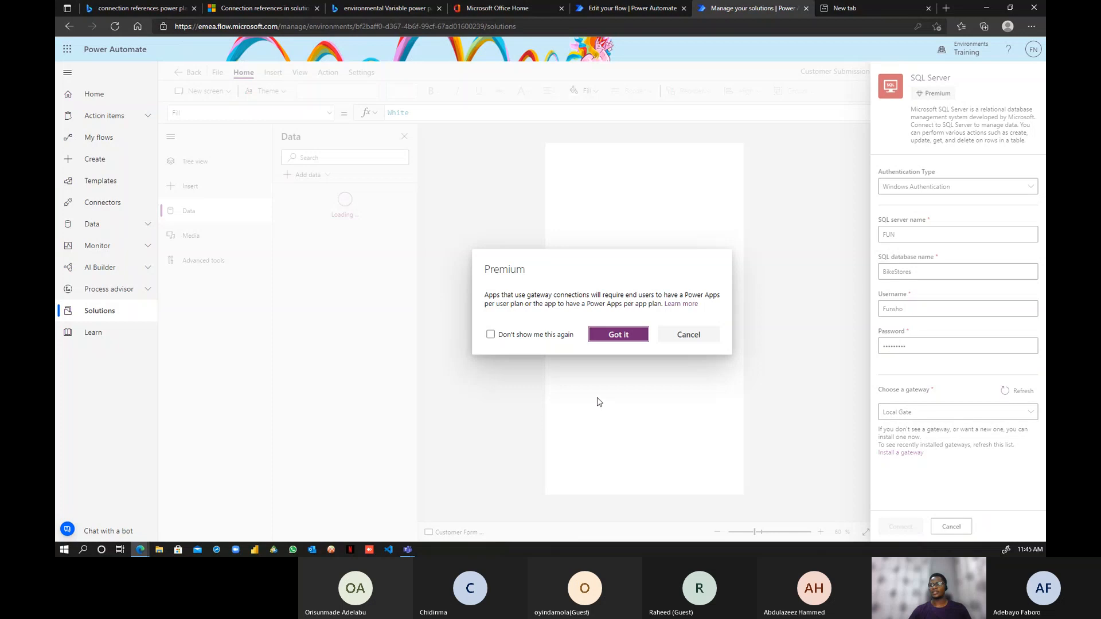
left_click(617, 338)
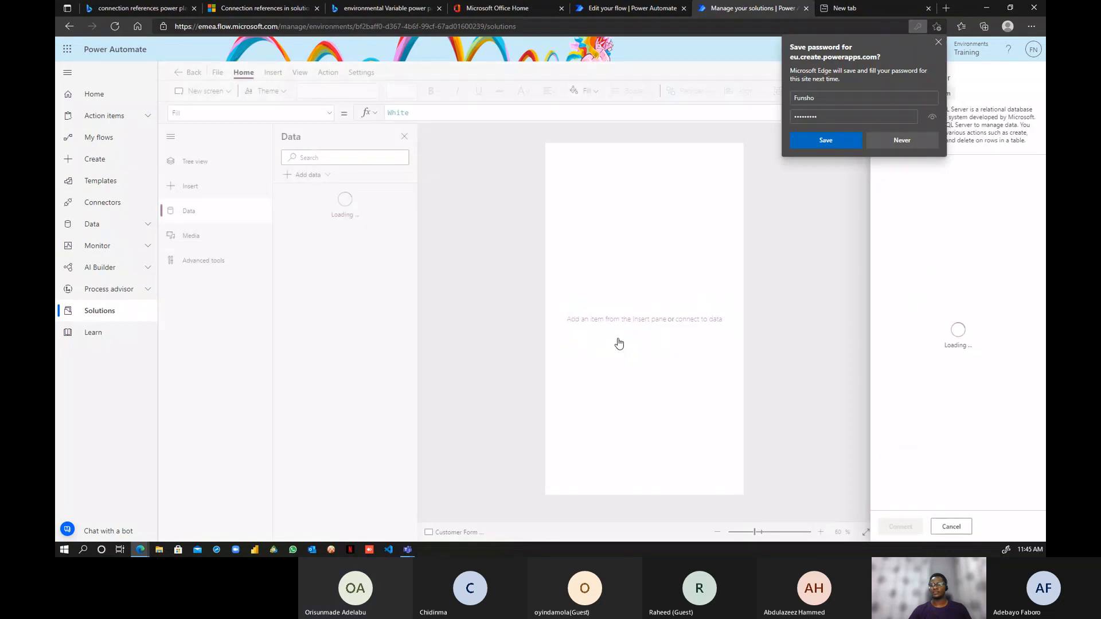
left_click(894, 141)
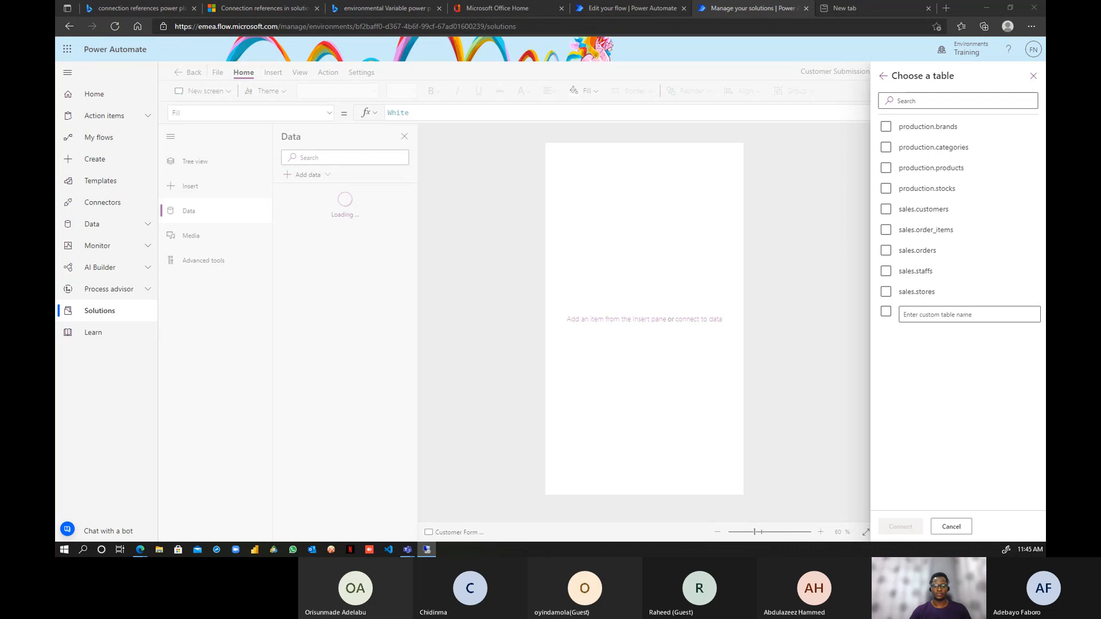
- Tick the sales.customers table from BikeStores and connect it to the app
left_click(935, 146)
left_click(916, 210)
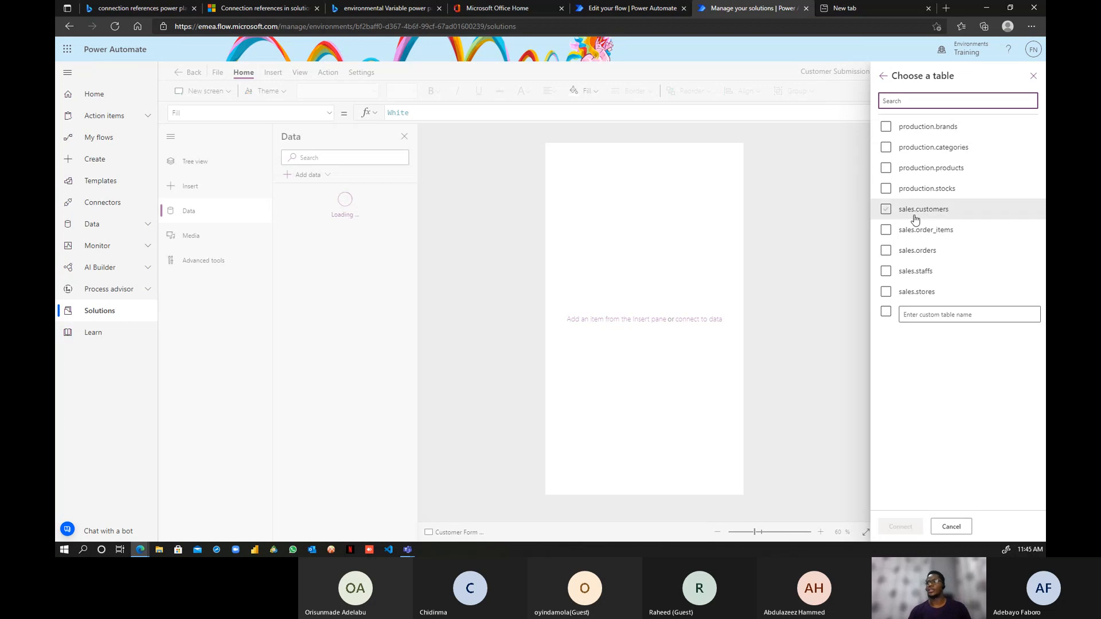
left_click(888, 194)
left_click(887, 210)
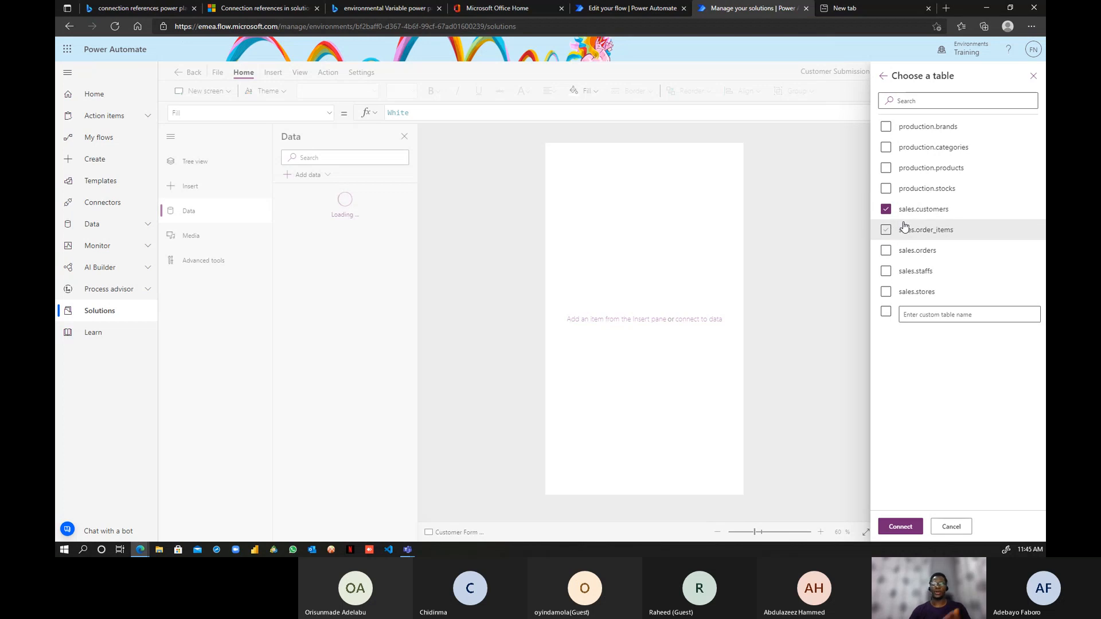
left_click(912, 531)
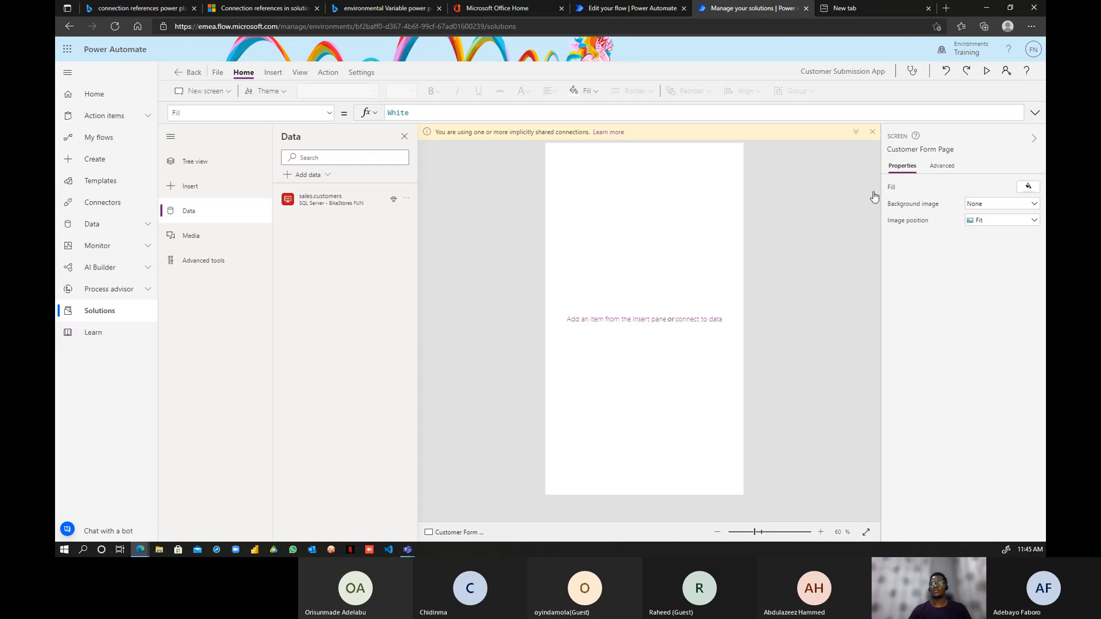
- Insert an edit form, Form1, on the Customer Form Page and resize it to fill most of the screen
mouse_move(352, 205)
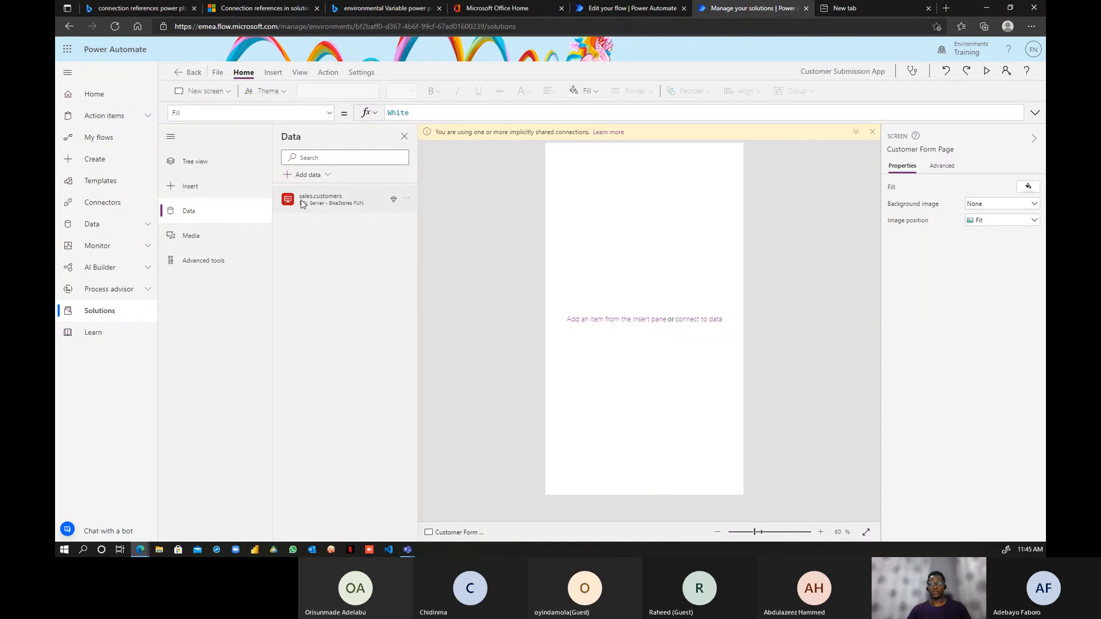
mouse_move(308, 202)
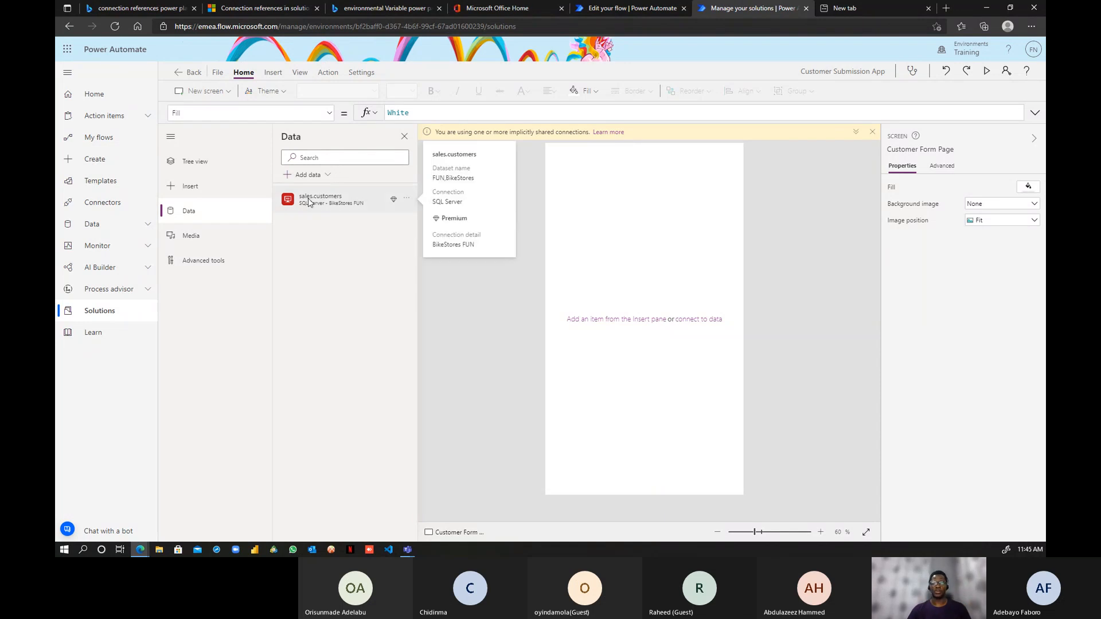
left_click(196, 169)
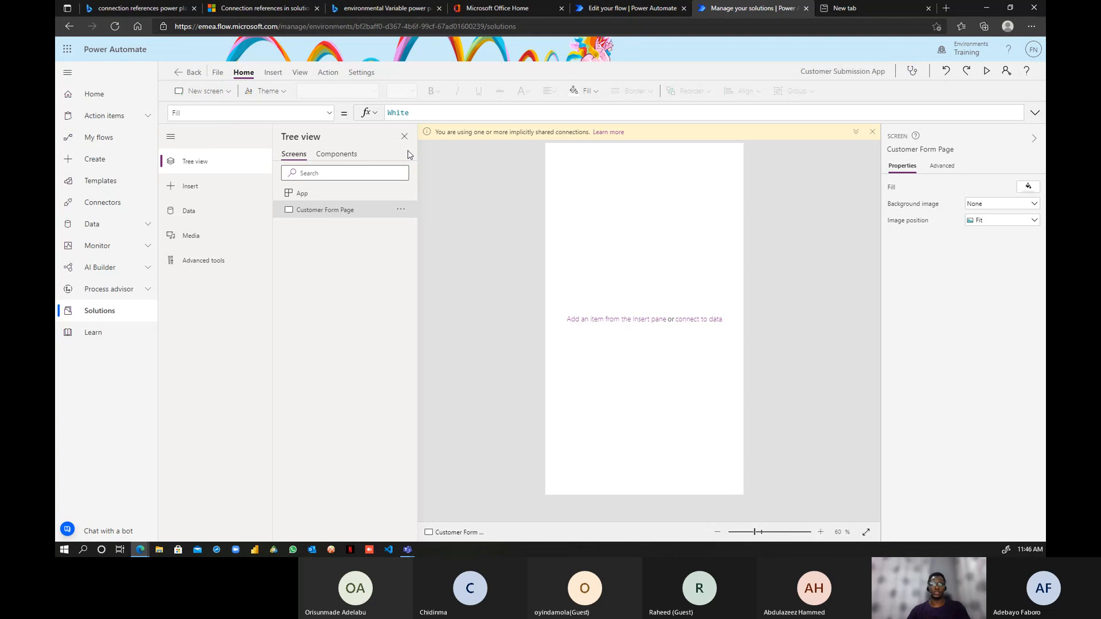
left_click(273, 72)
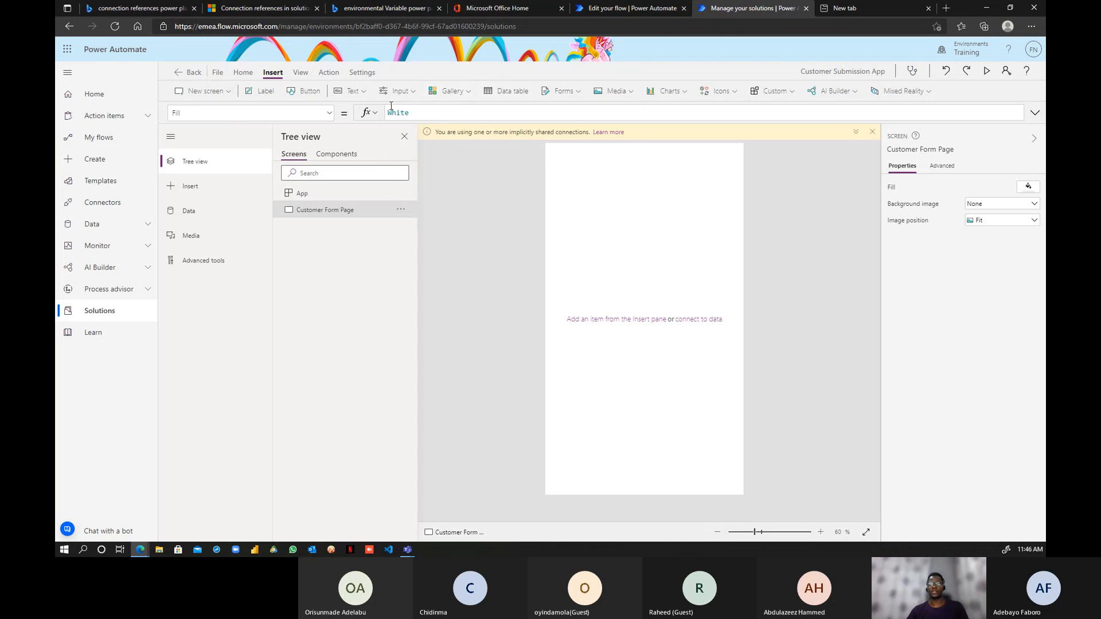
left_click(572, 91)
left_click(581, 116)
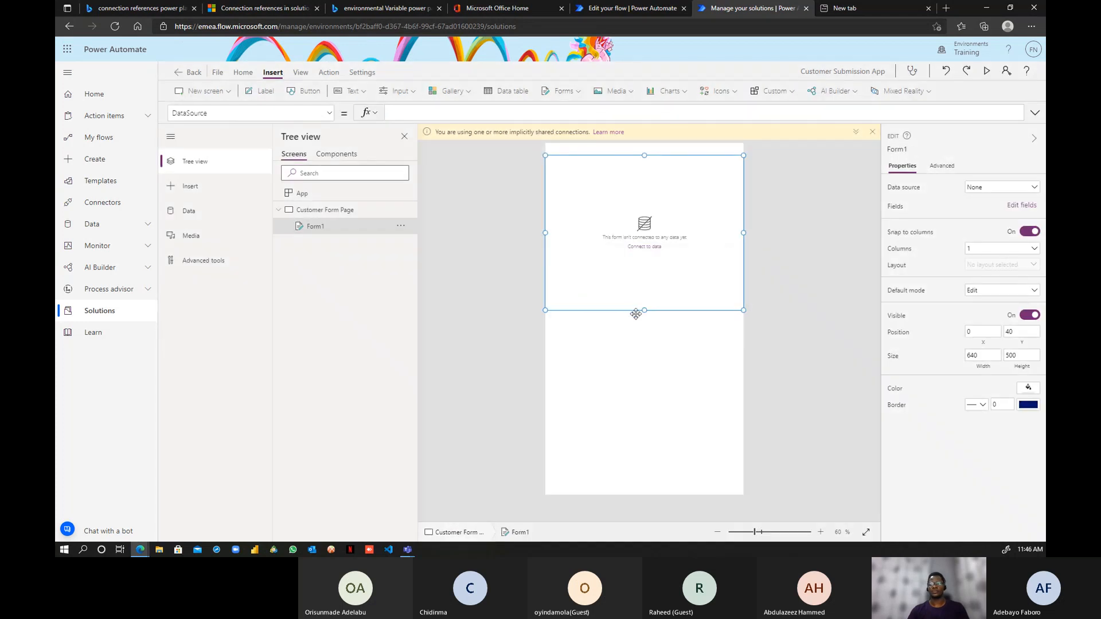
left_click_drag(644, 310, 664, 435)
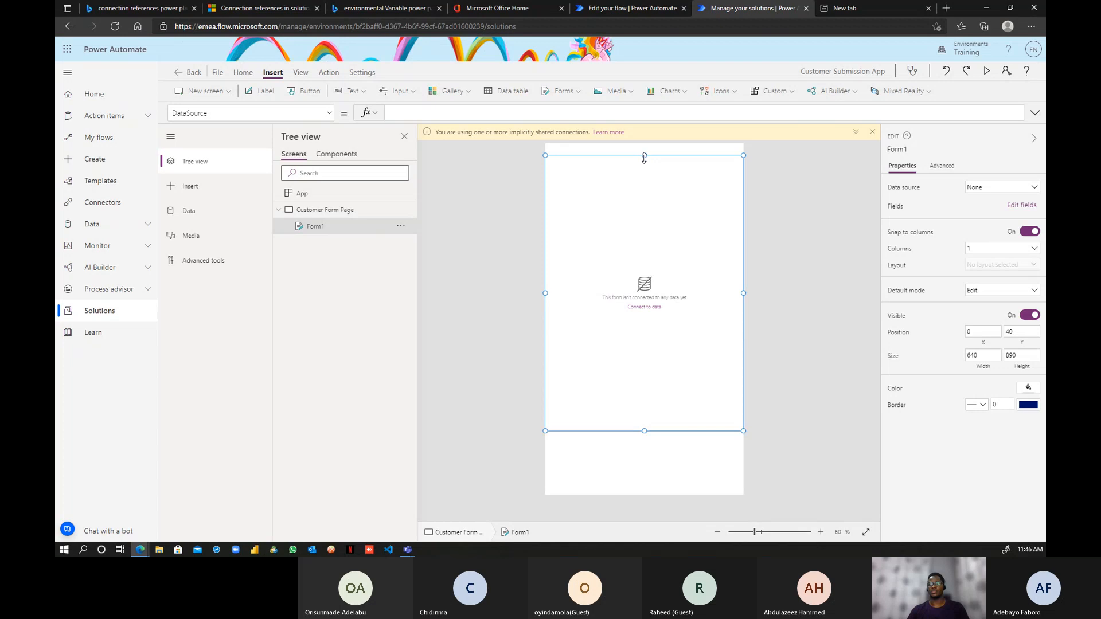
left_click_drag(644, 158, 646, 175)
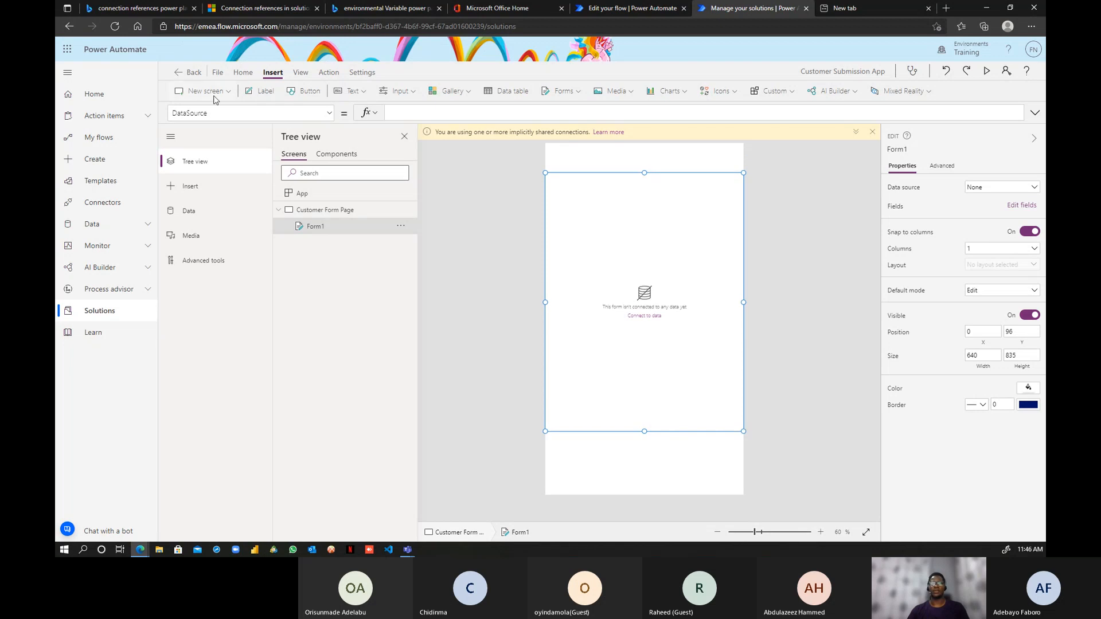
- Add a label at the top reading 'Customer Submission Form' with centred text
left_click(263, 92)
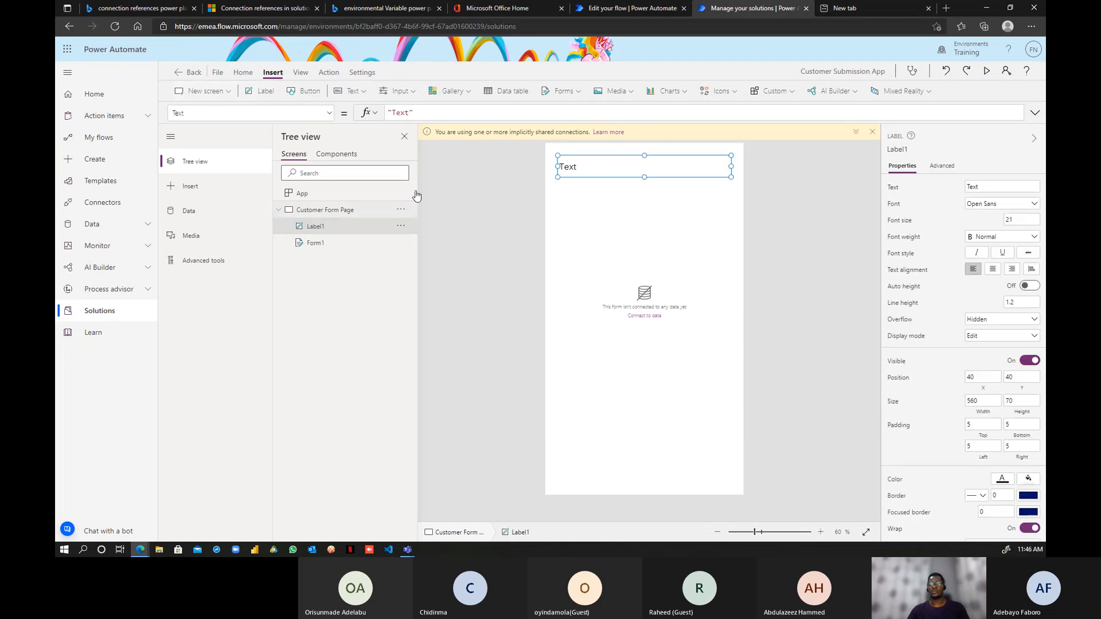
left_click_drag(595, 159, 590, 158)
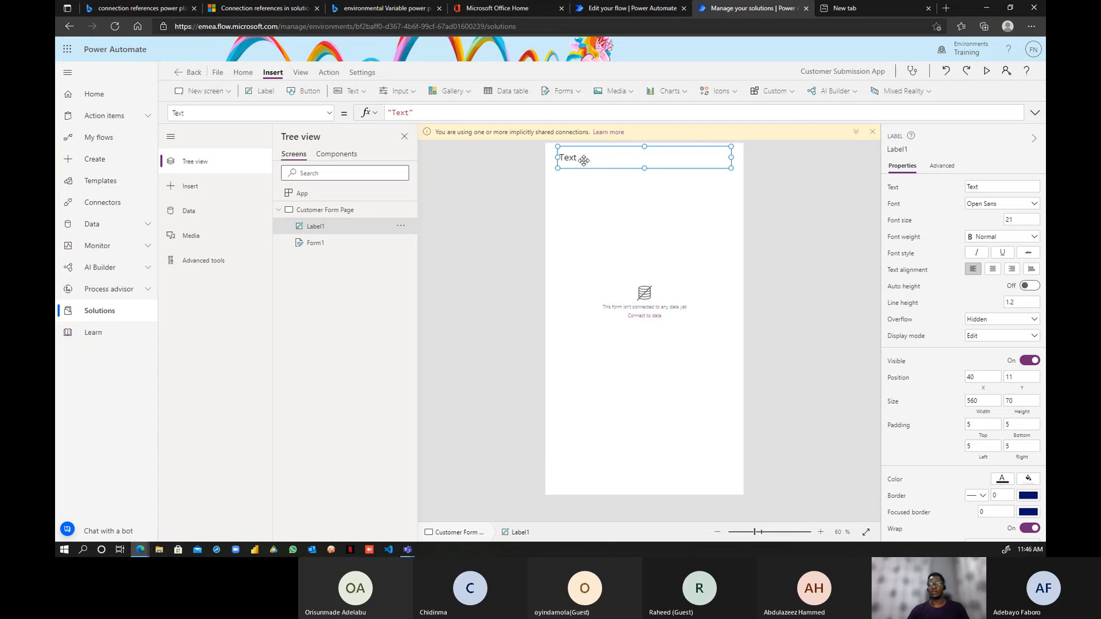
double_click(401, 112)
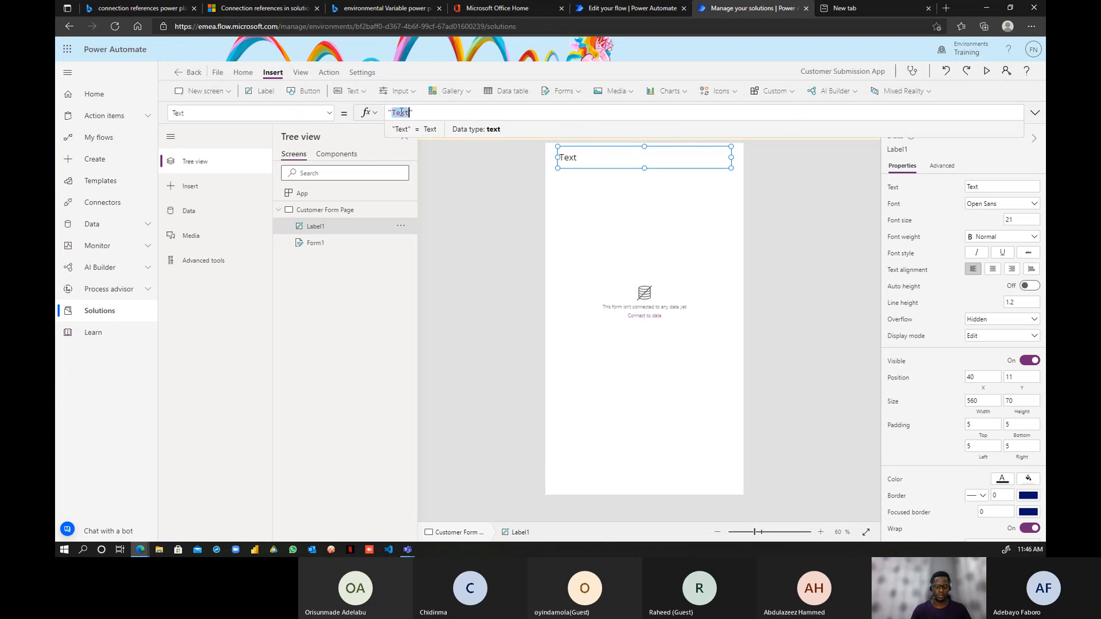
type("S")
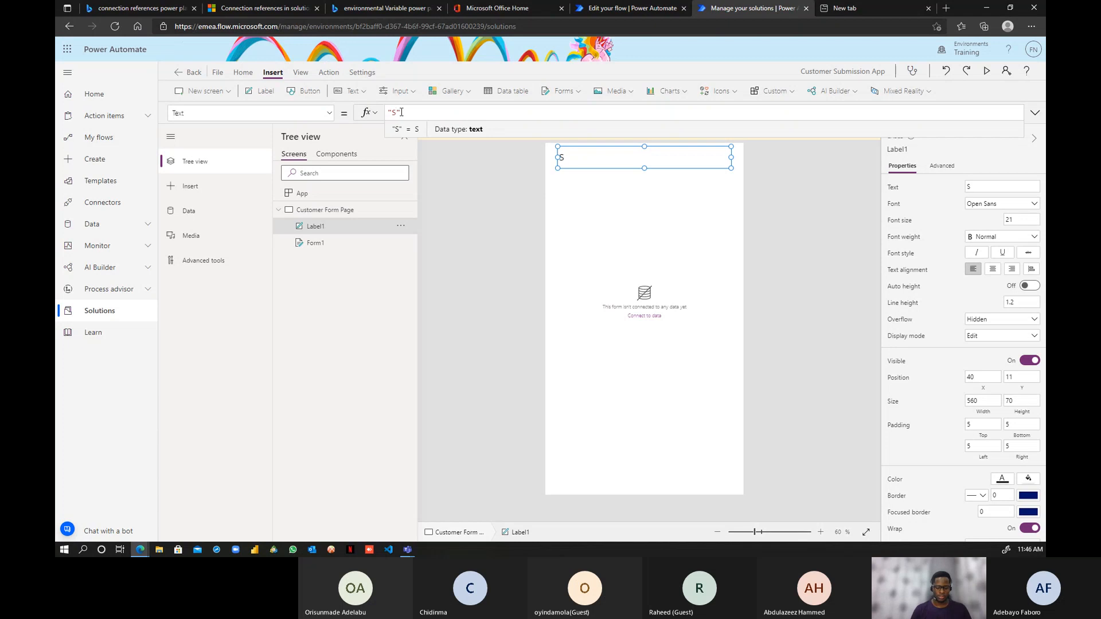
key("BackSpace")
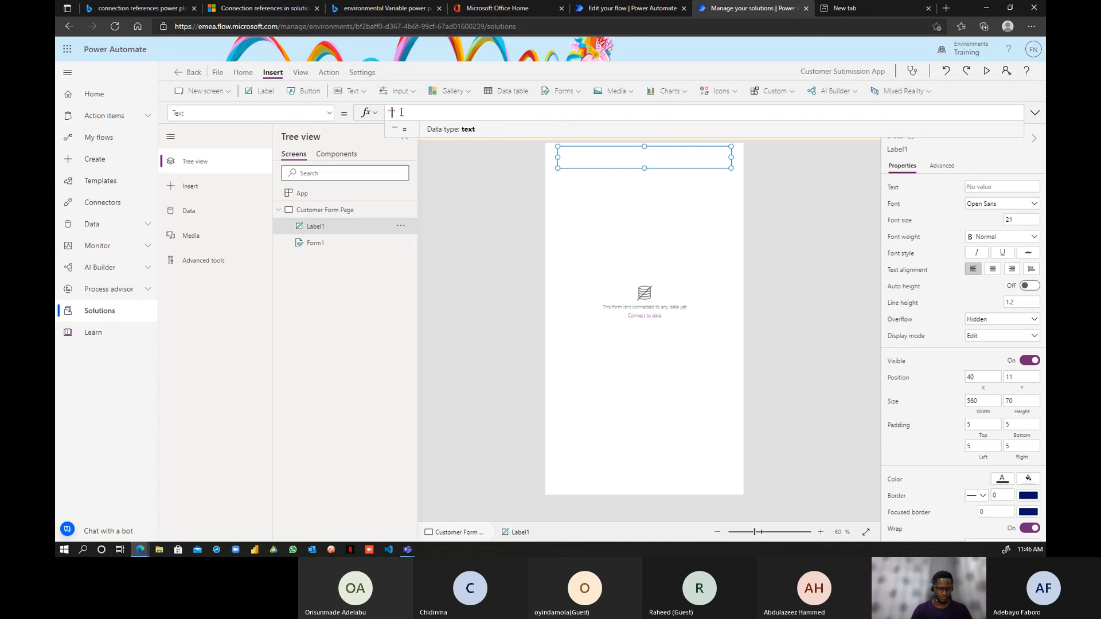
type("C")
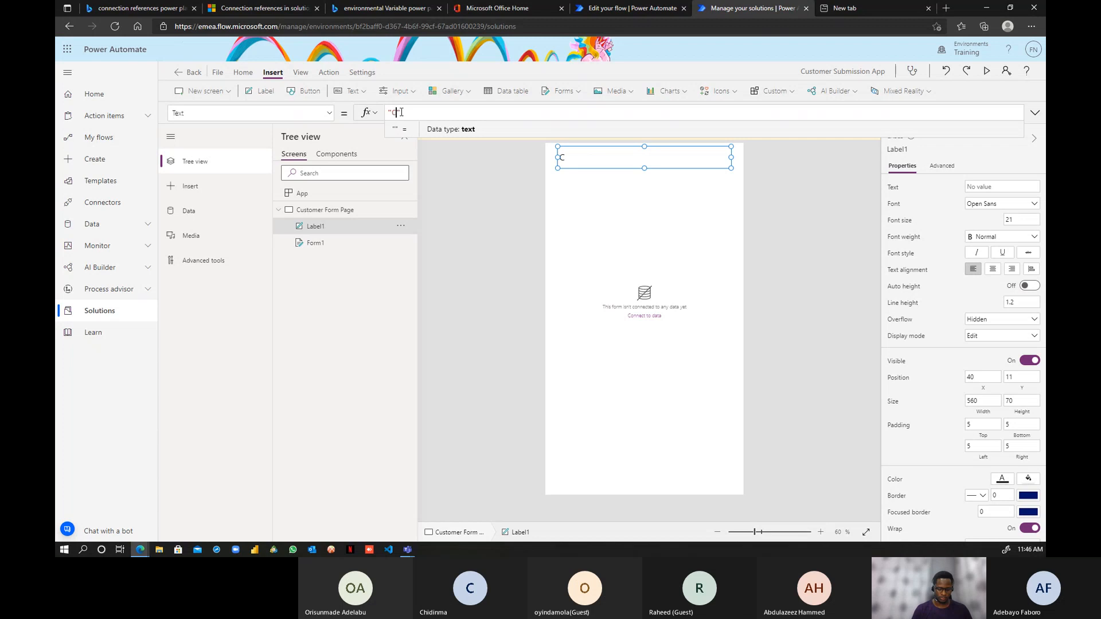
type("ustomer ")
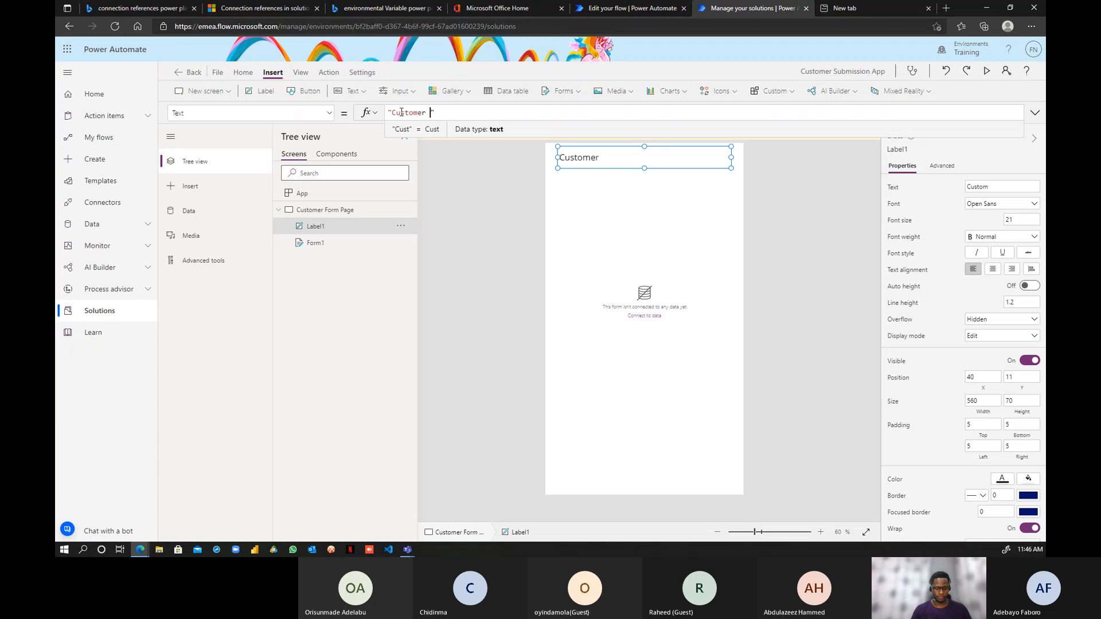
type("Submission Pag")
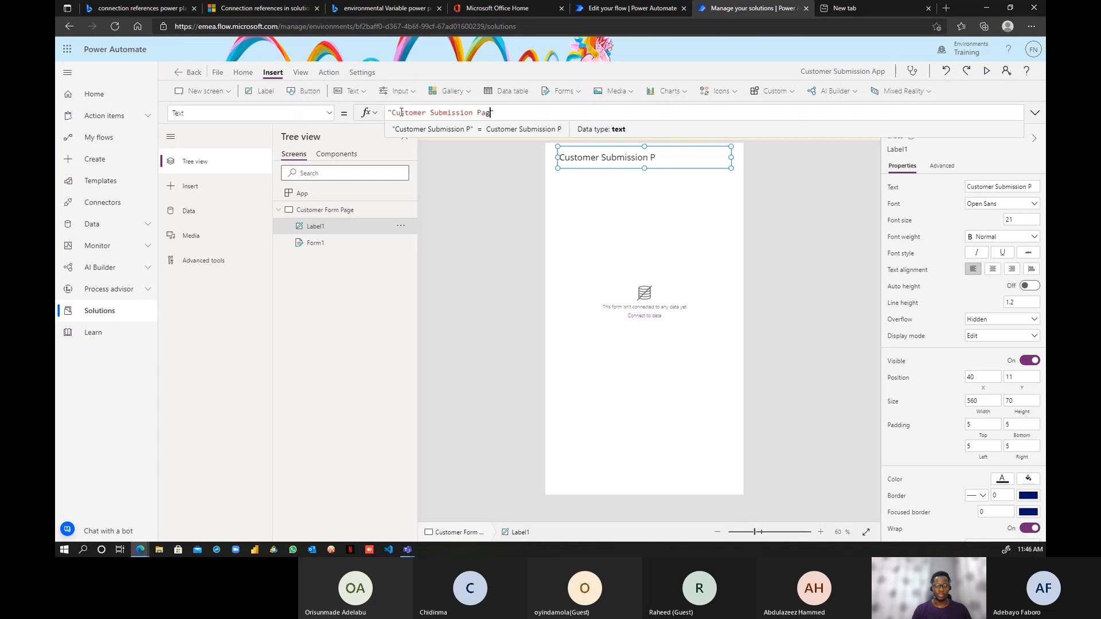
type("e")
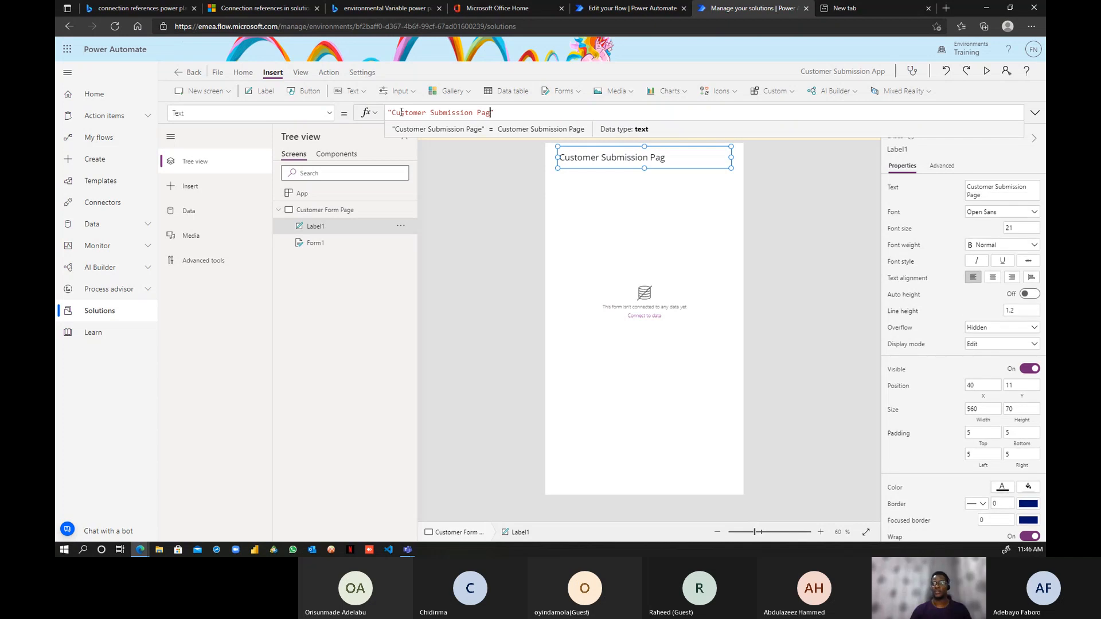
key("BackSpace")
key("BackSpace")
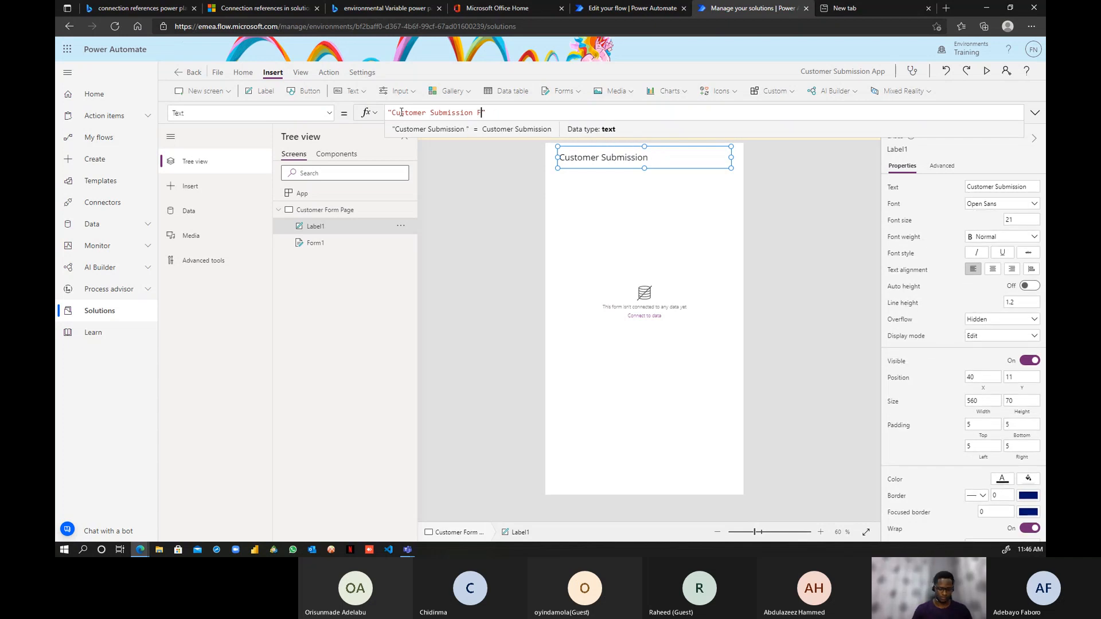
type("Form")
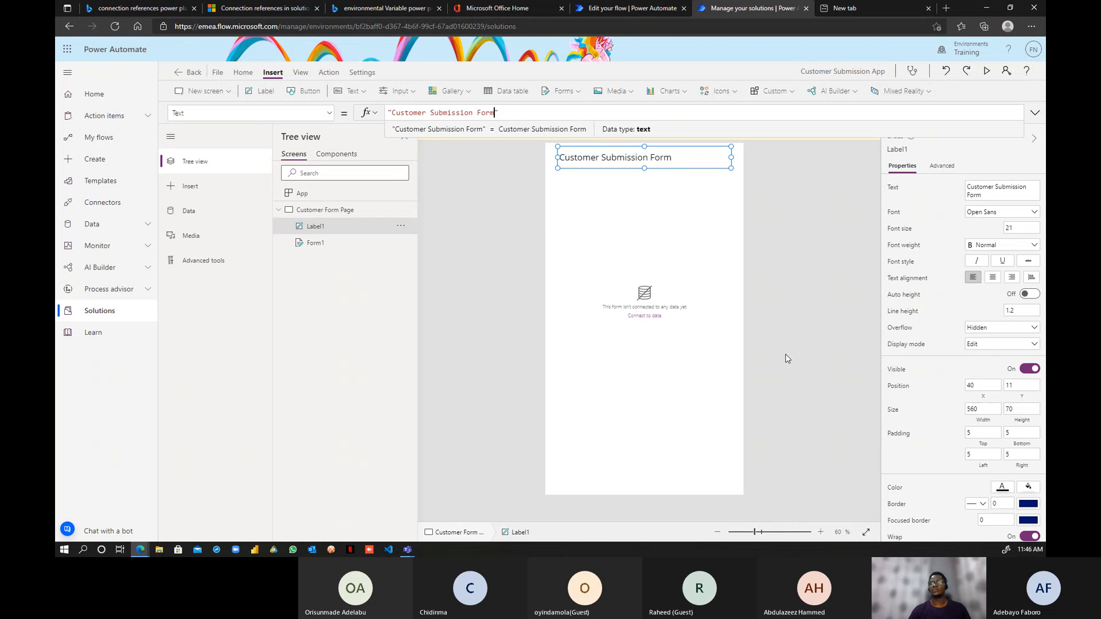
left_click(994, 279)
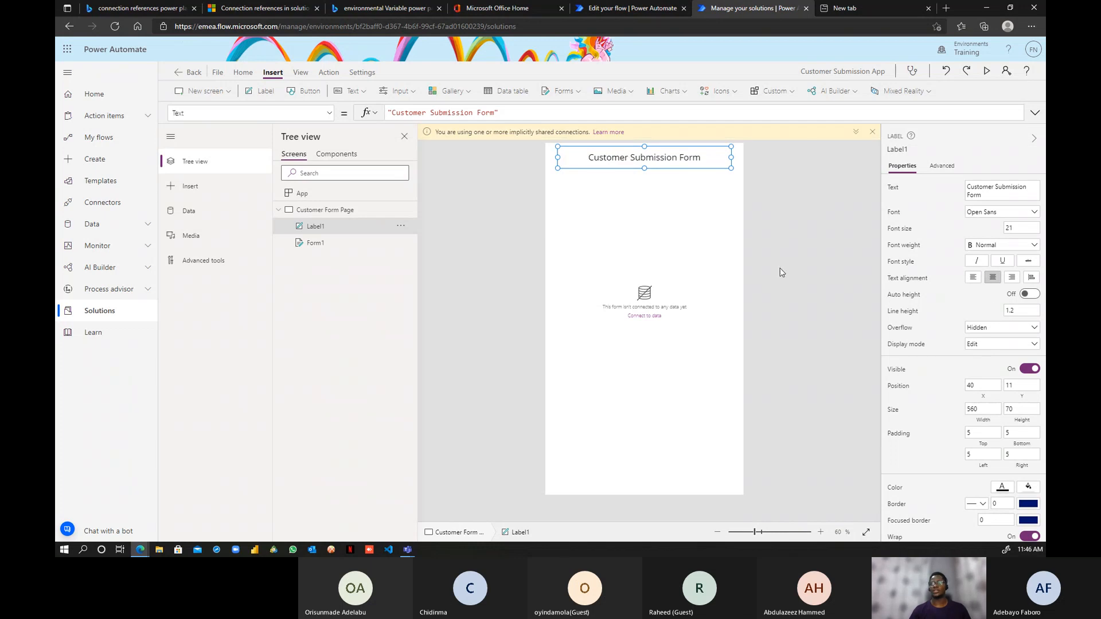
- Fill the title label's background with the blue theme colour
left_click(1002, 488)
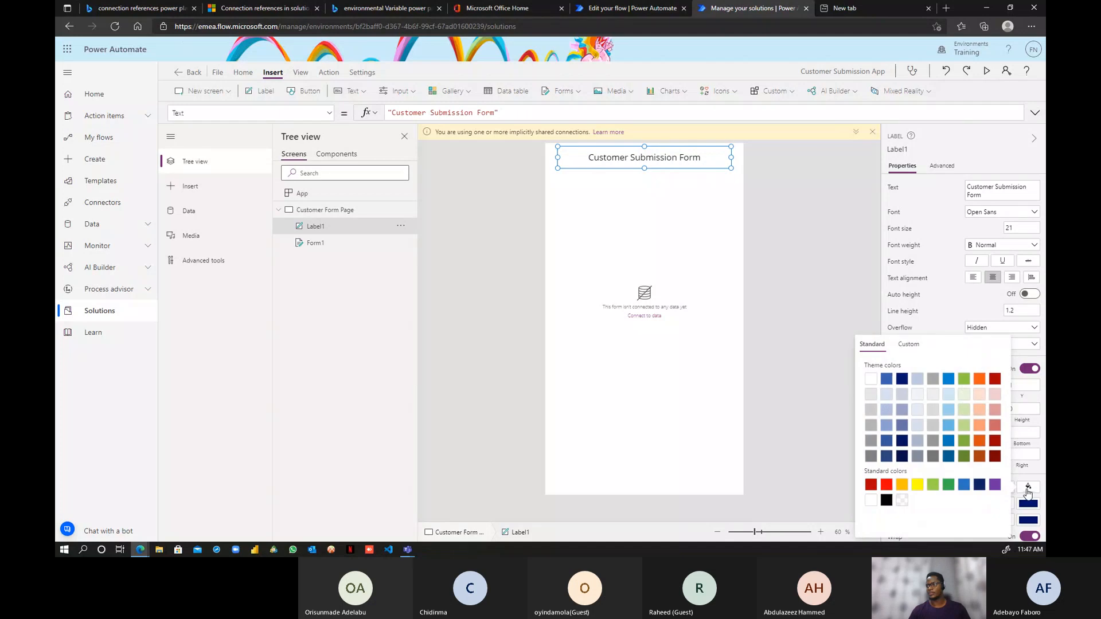
left_click(950, 382)
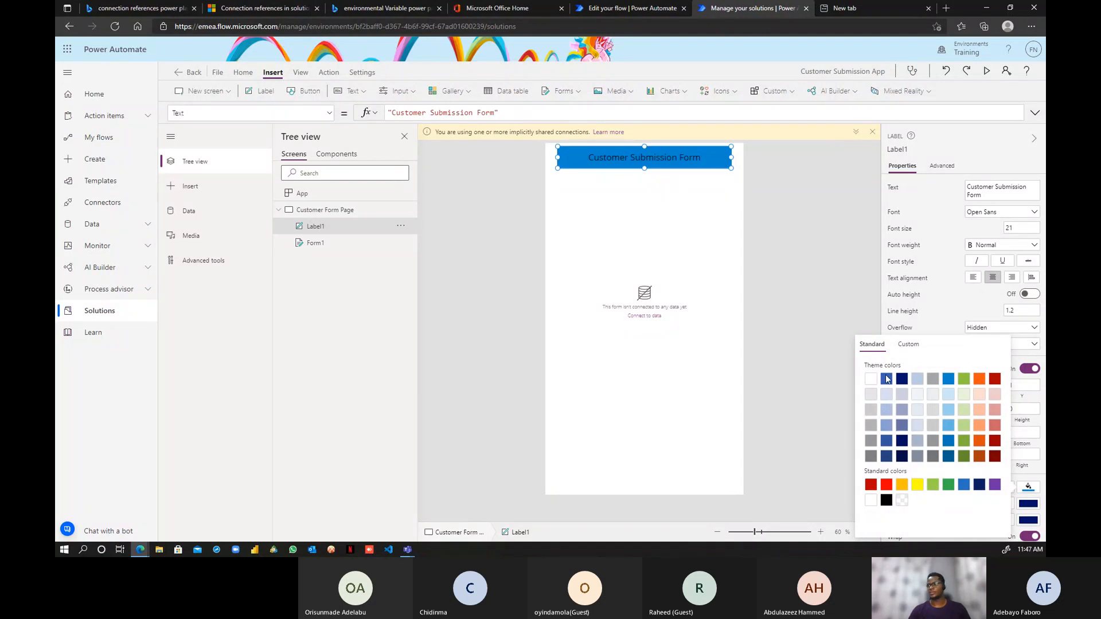
left_click(948, 309)
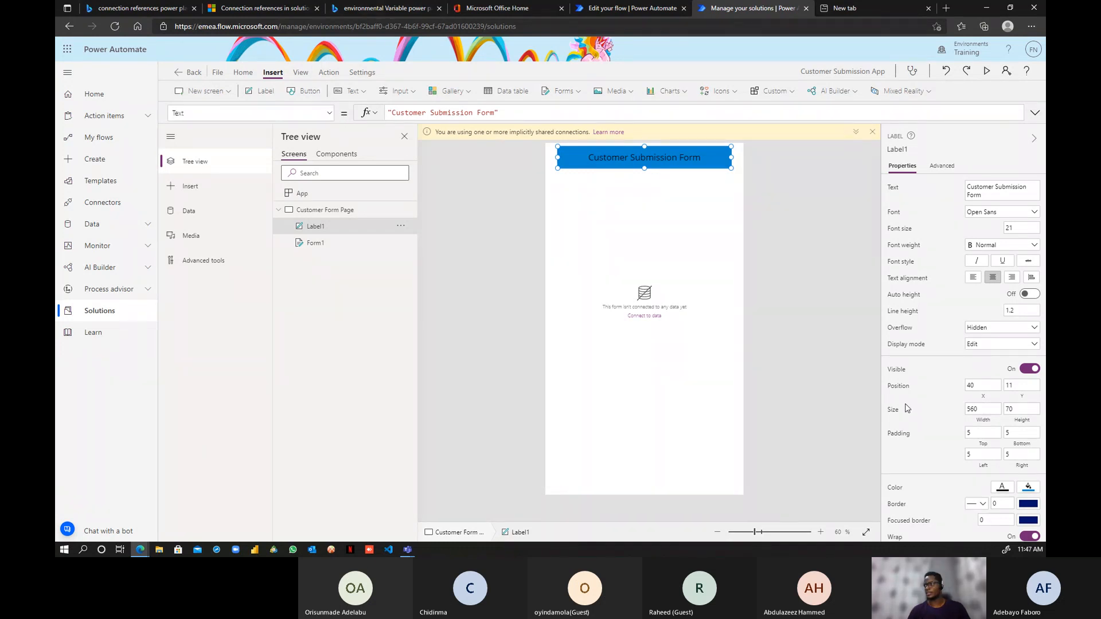
- Set the title label's text colour to white
scroll(949, 403, "down", 2)
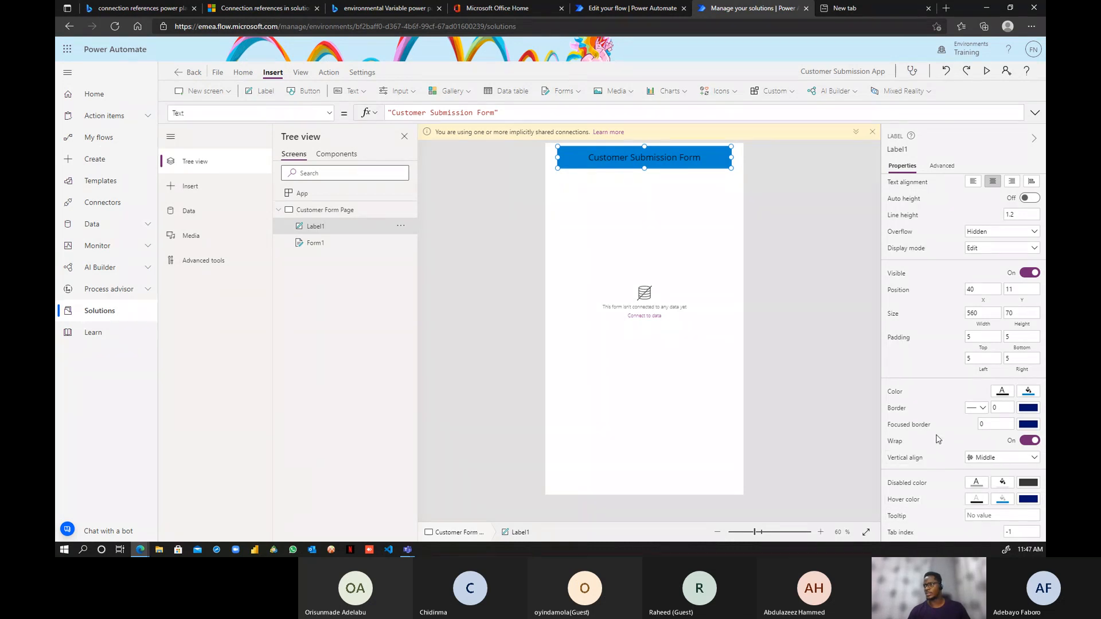
scroll(963, 423, "up", 1)
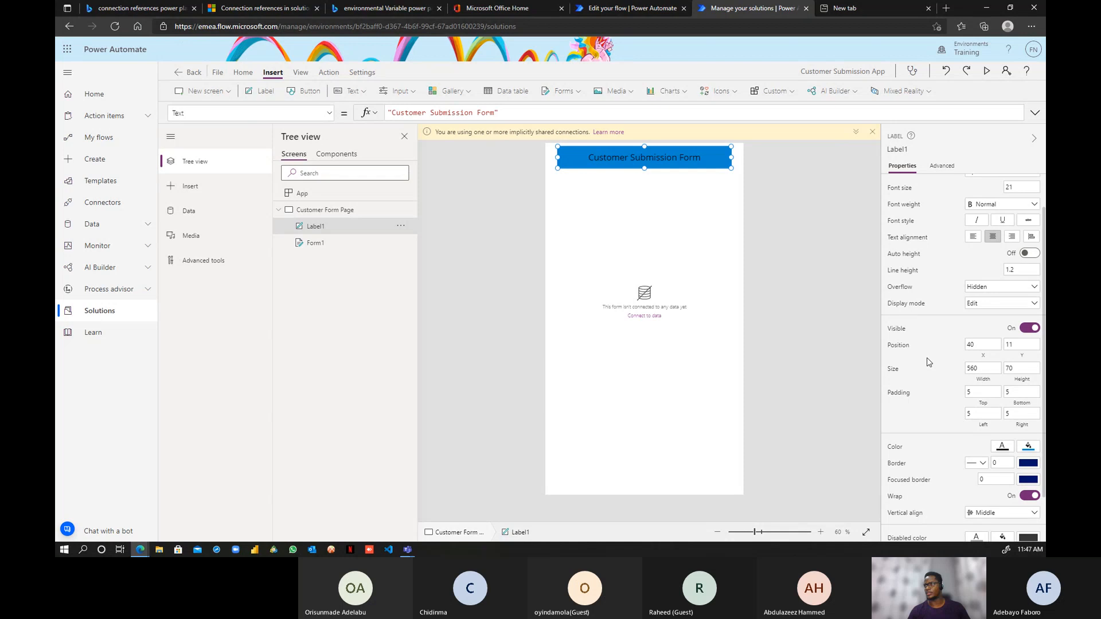
scroll(963, 405, "up", 1)
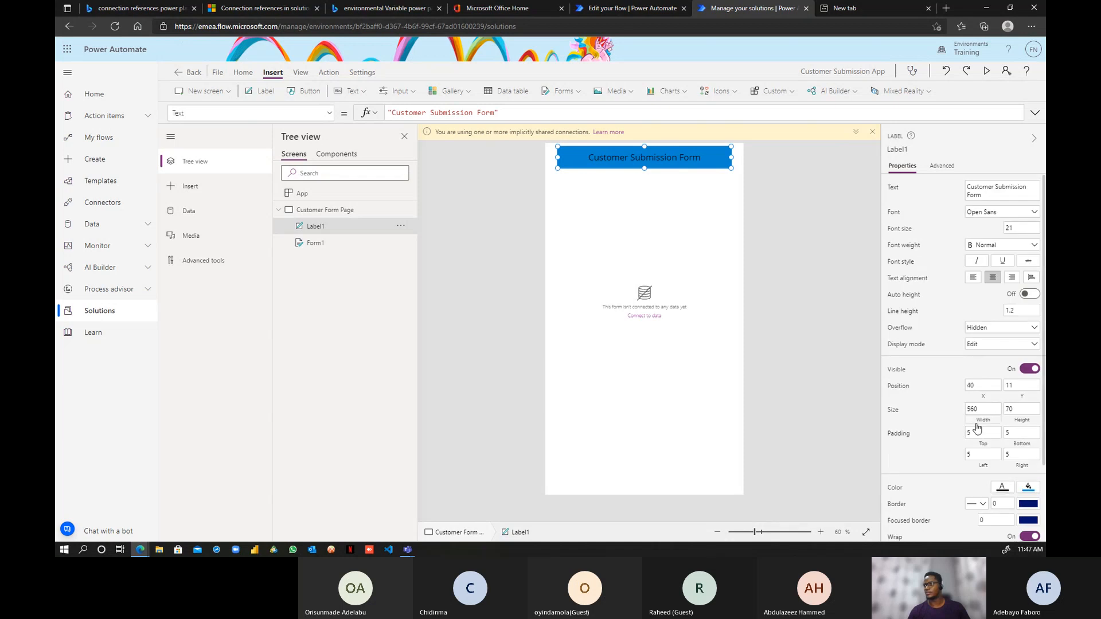
scroll(977, 427, "down", 2)
left_click(1002, 392)
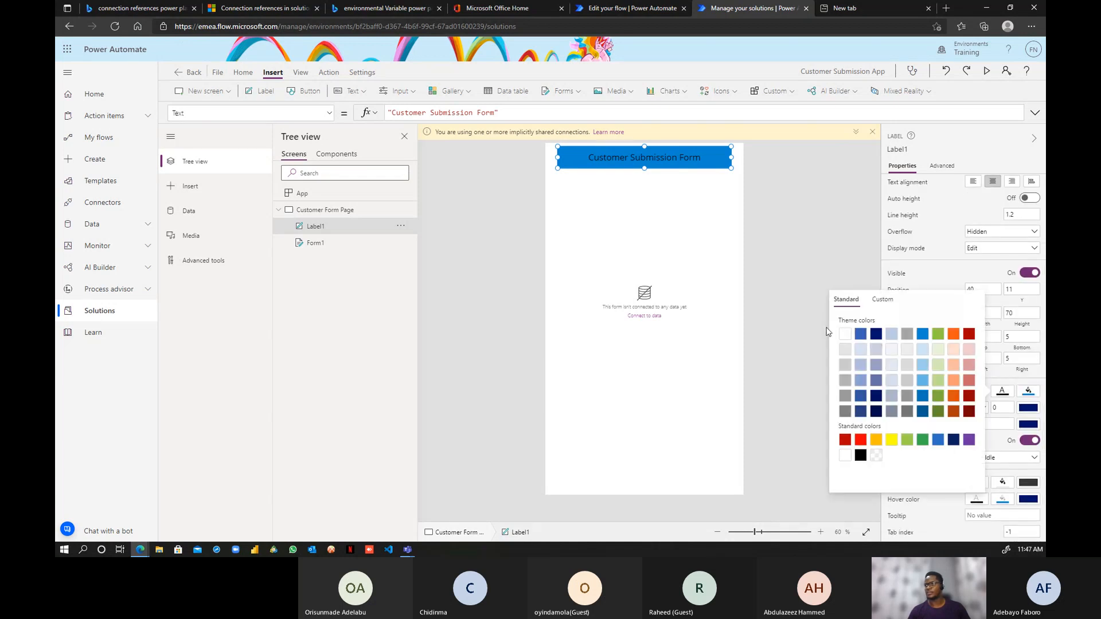
left_click(845, 334)
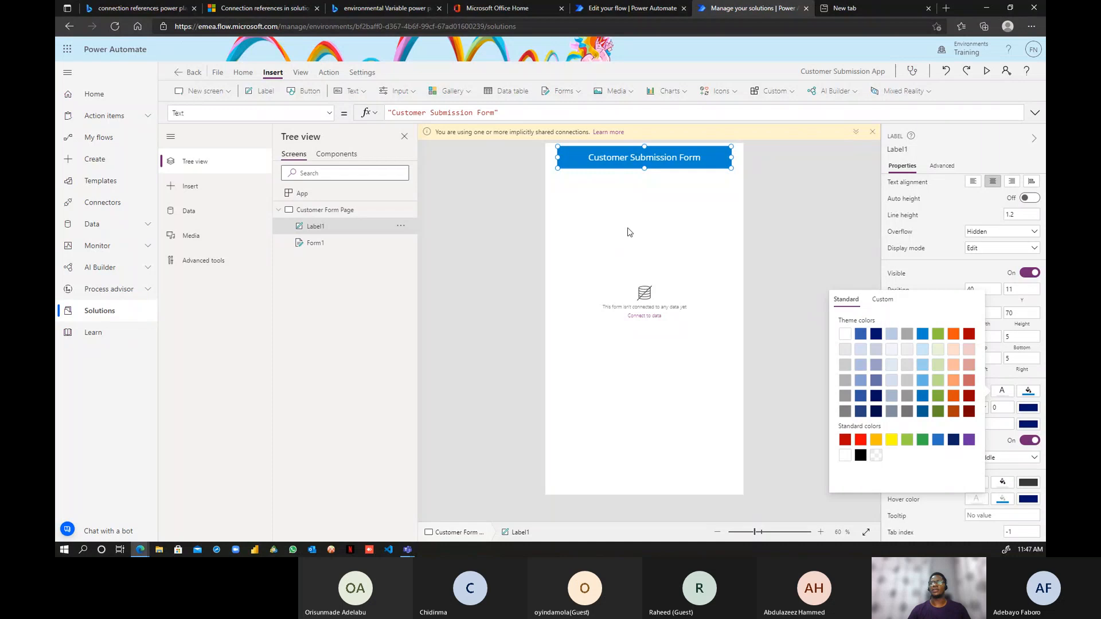
left_click(628, 285)
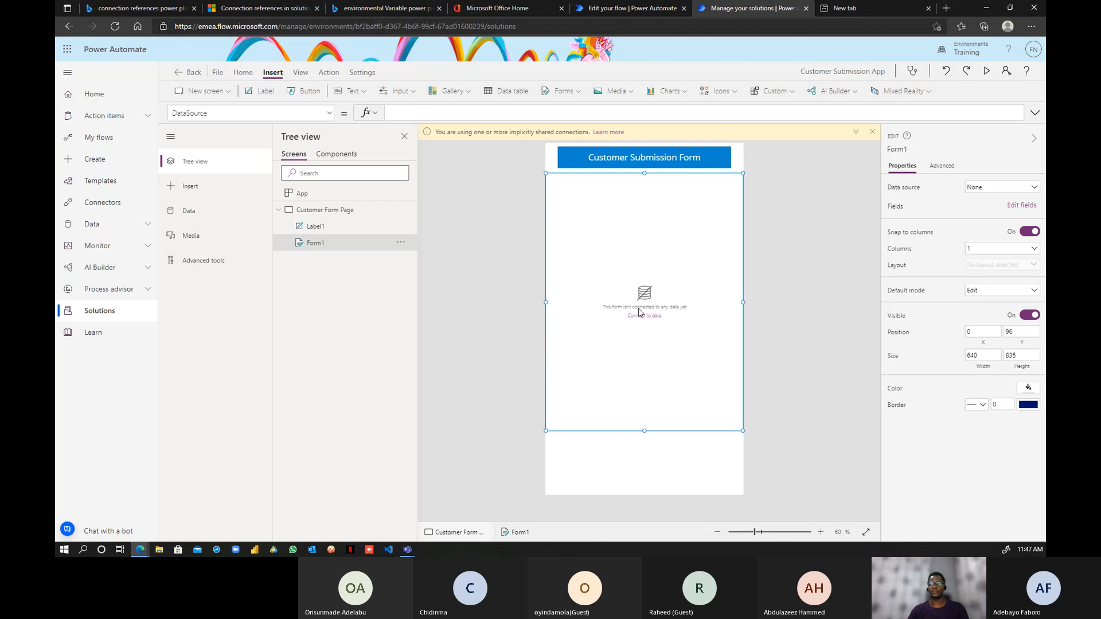
- Bind Form1 to sales.customers and add the first_name, email, phone and city fields
left_click(1029, 189)
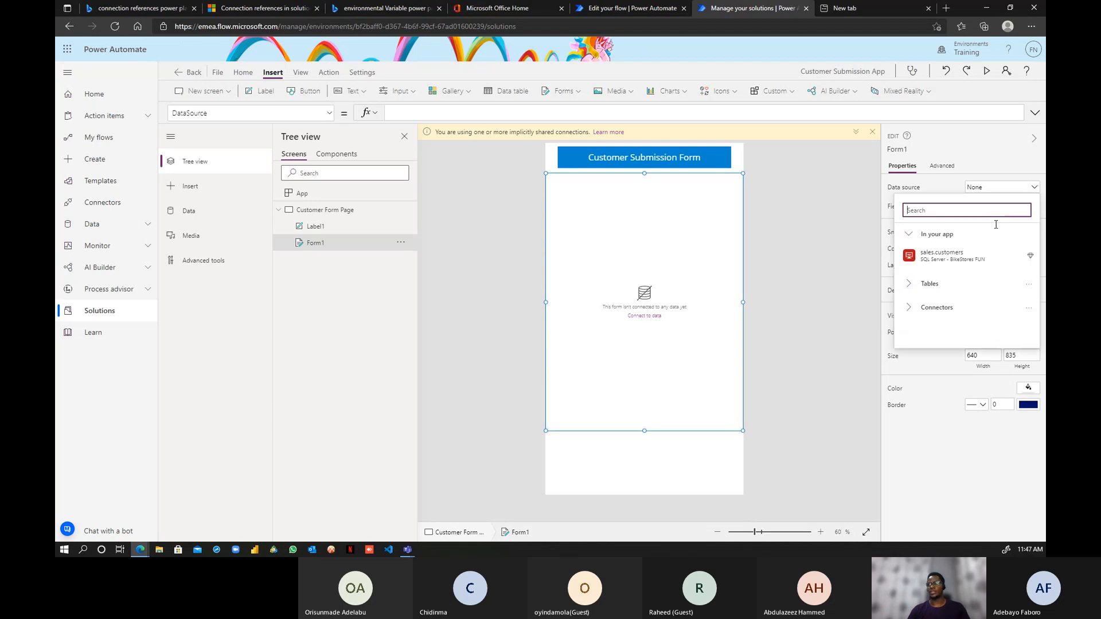
left_click(935, 256)
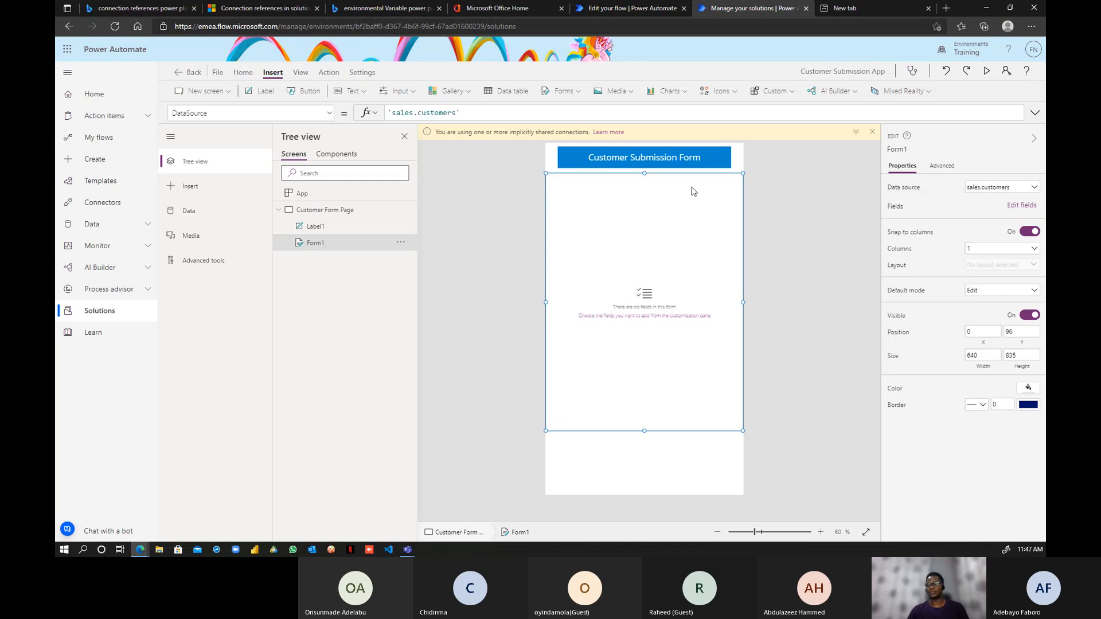
left_click(1016, 207)
left_click(743, 161)
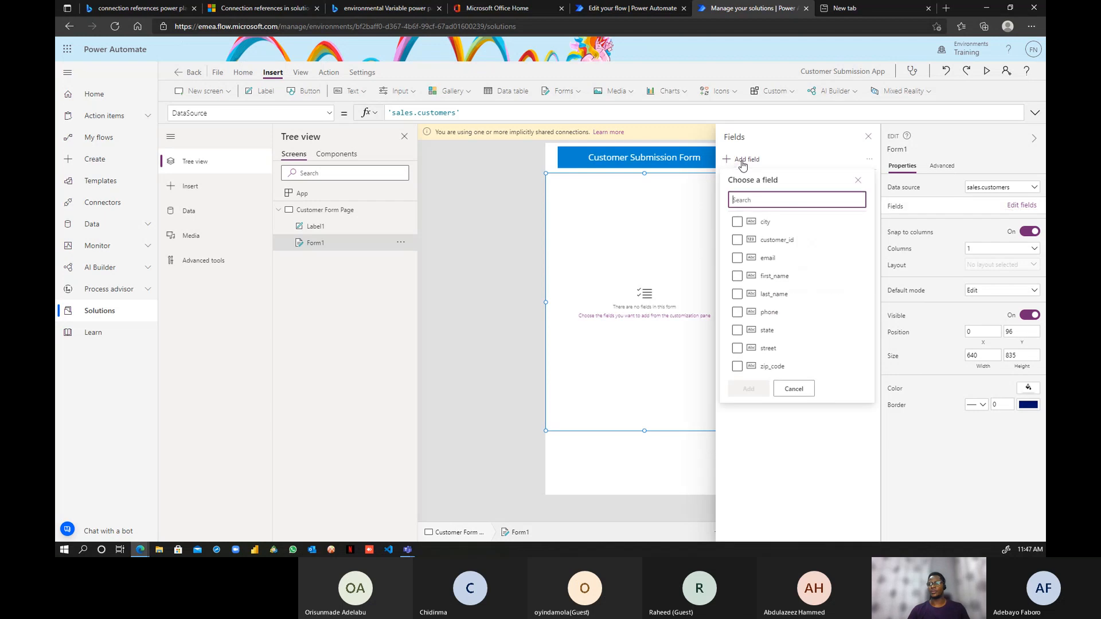
left_click(737, 275)
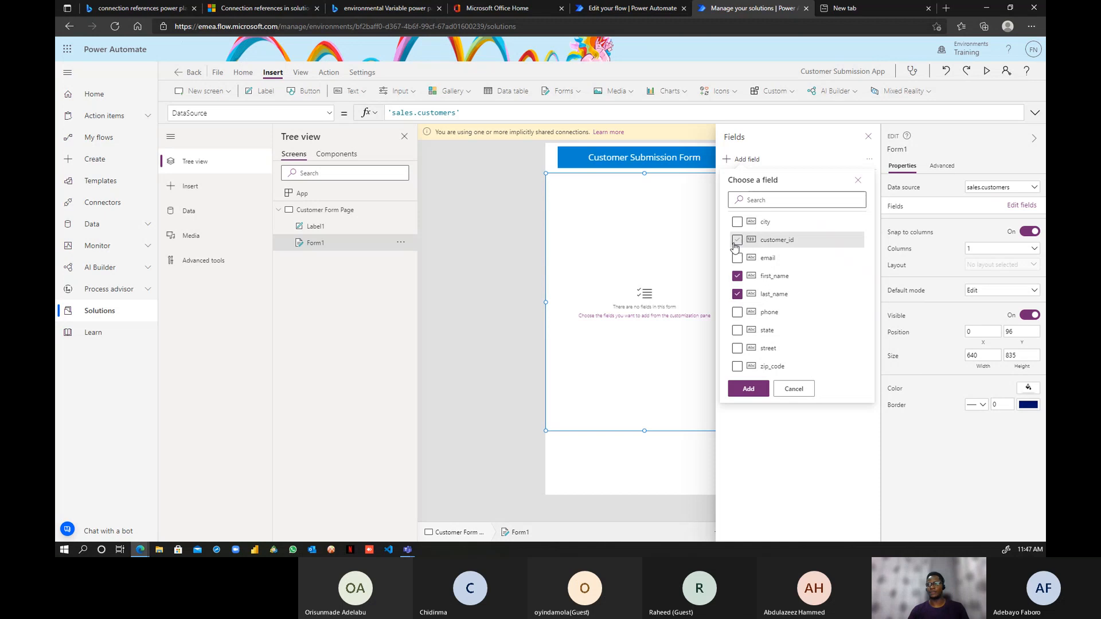
left_click(737, 259)
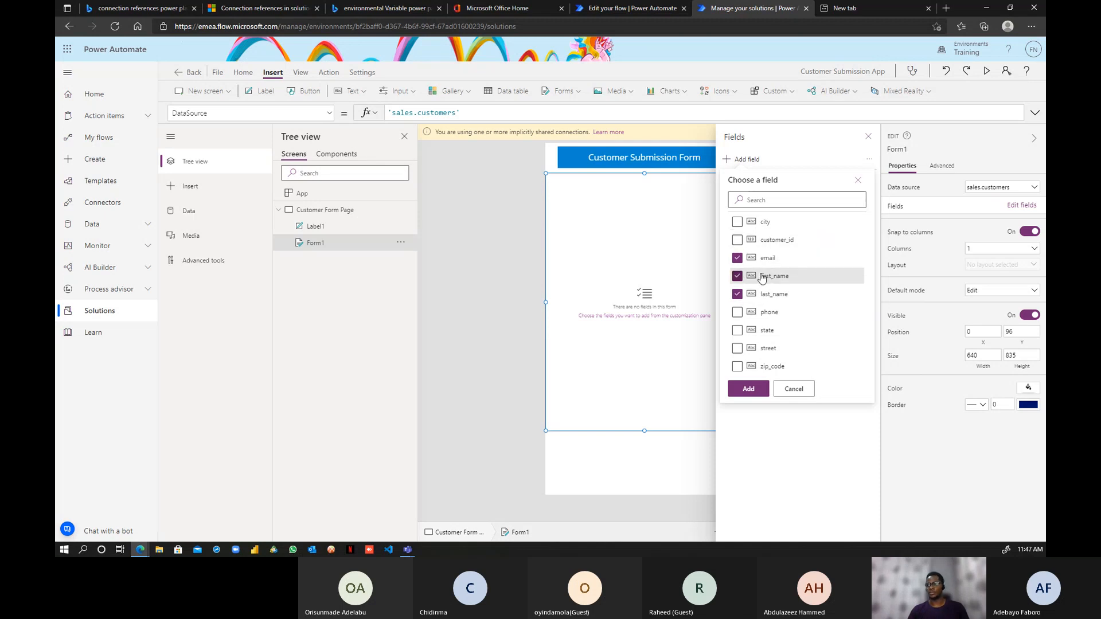
left_click(766, 312)
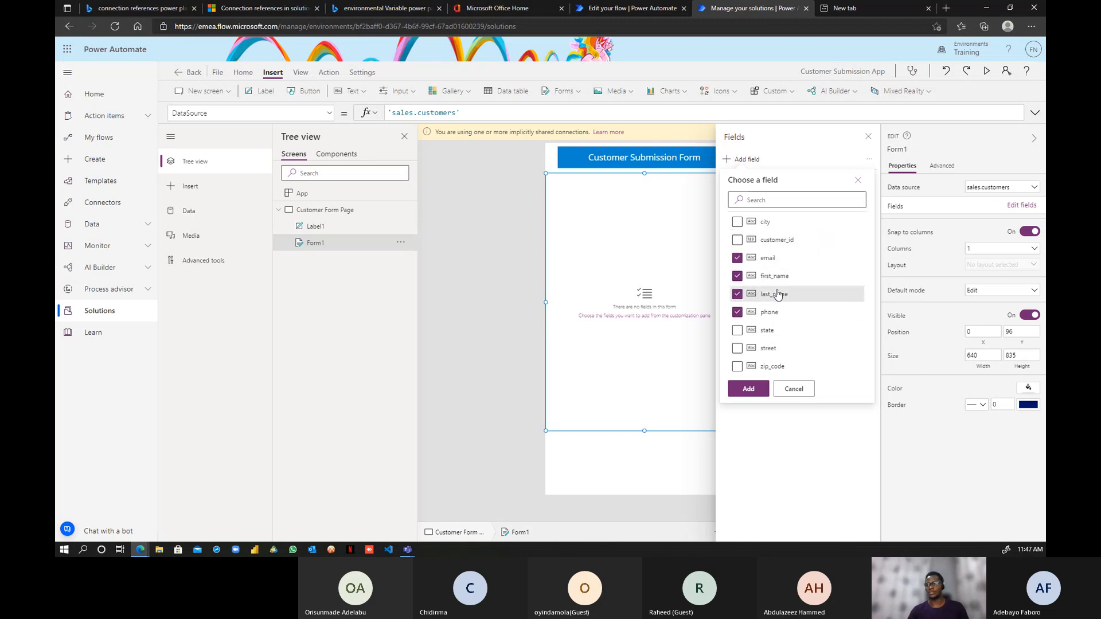
left_click(737, 223)
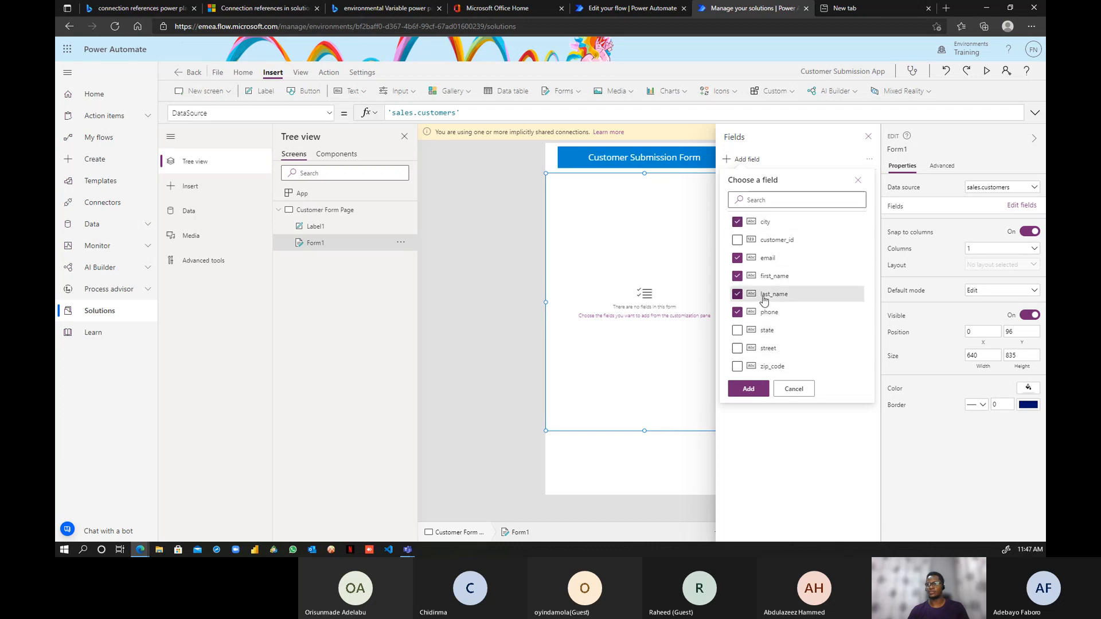
left_click(749, 390)
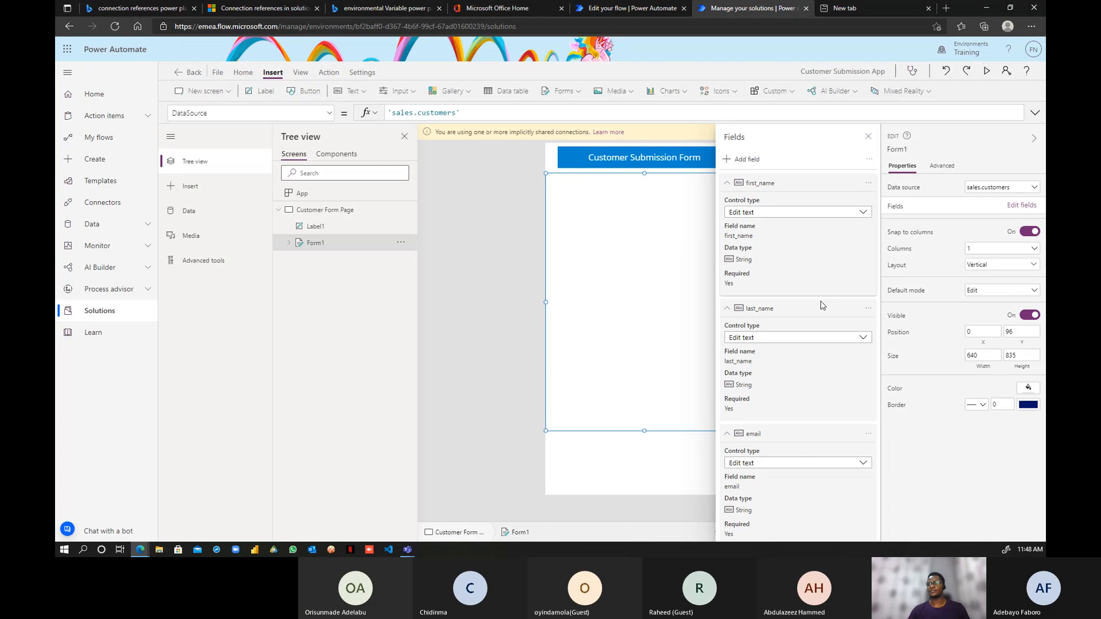
- Collapse the first_name, last_name, email, phone and city field cards and close the Fields pane
left_click(726, 183)
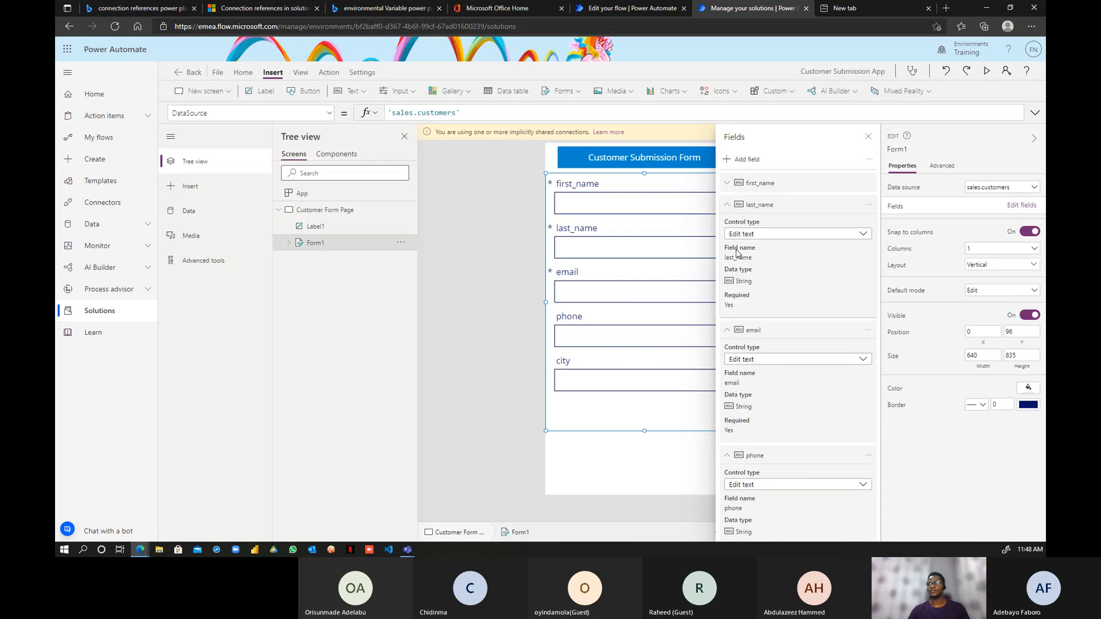
left_click(727, 205)
left_click(726, 226)
left_click(726, 249)
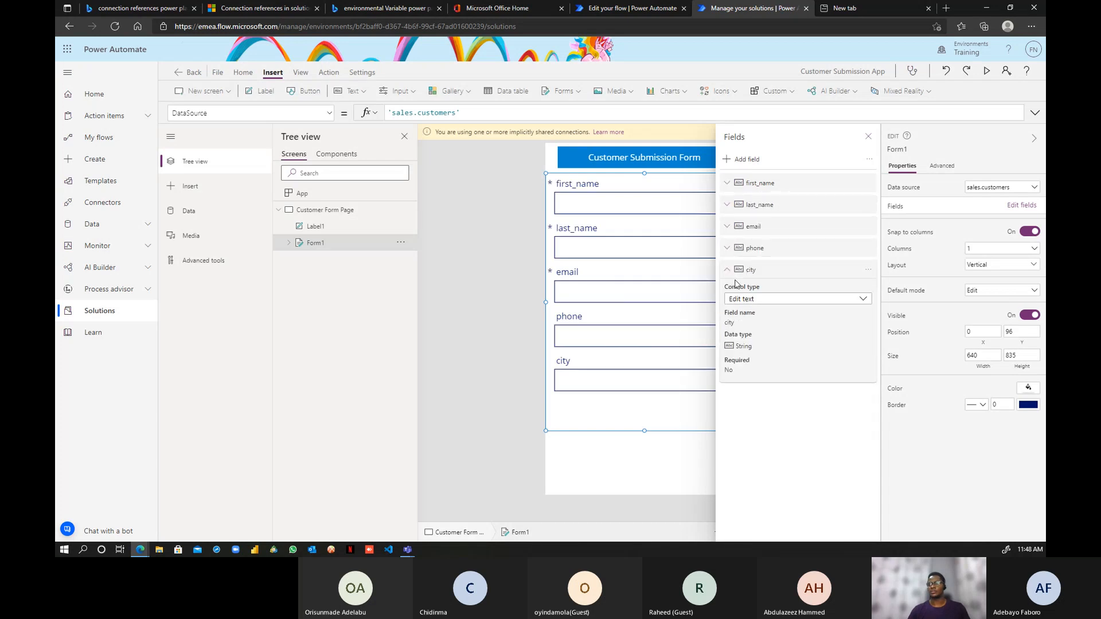
left_click(726, 270)
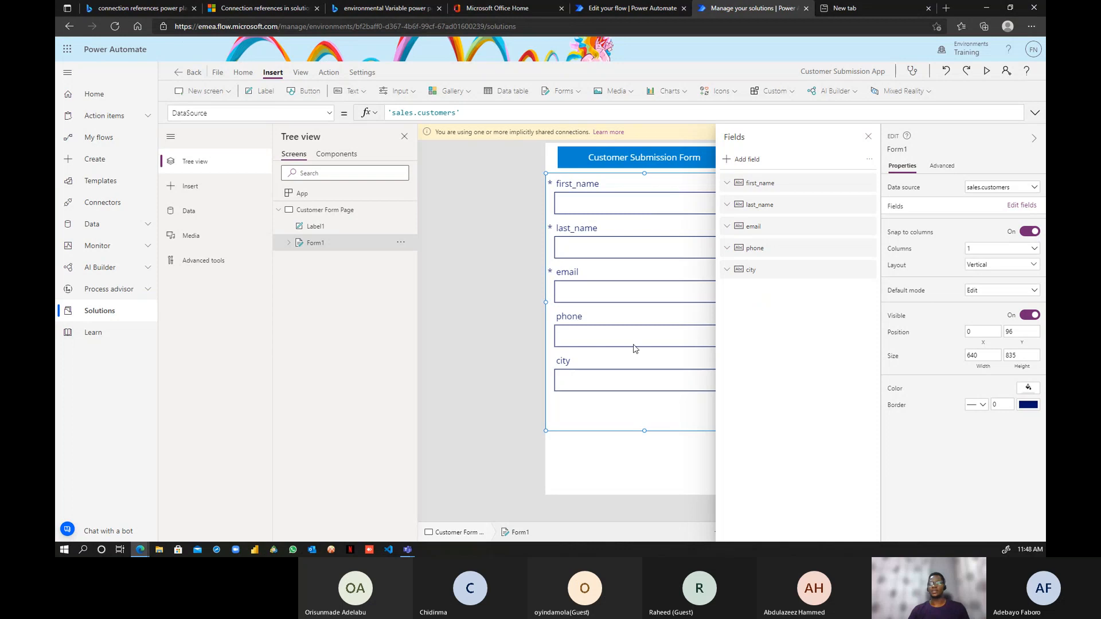
left_click(867, 139)
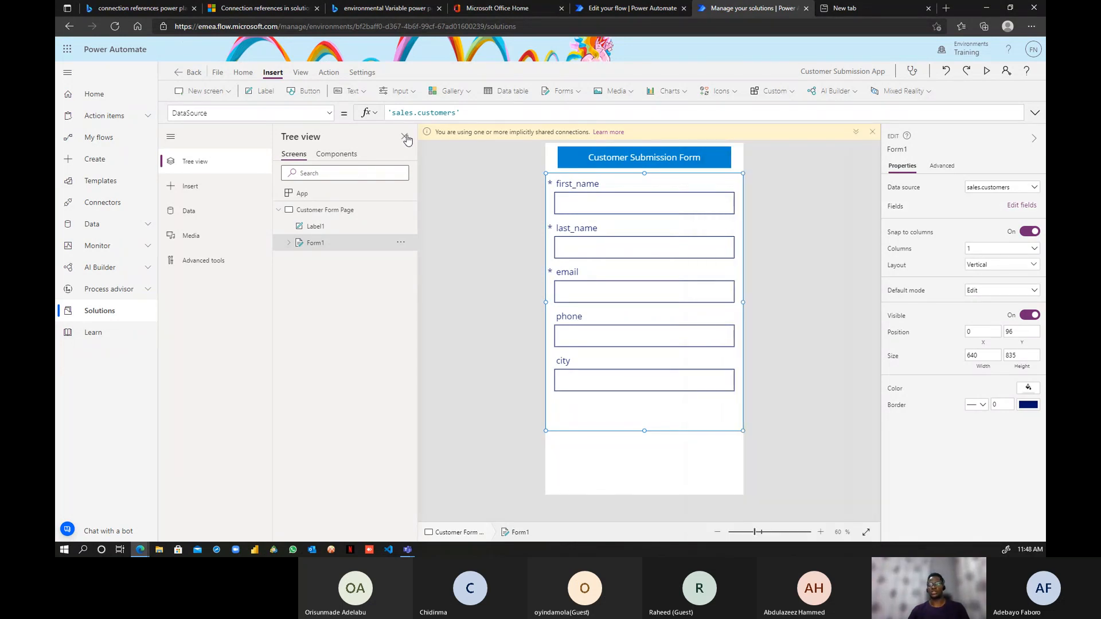
- Insert a button below the city field and caption it Submit
left_click(305, 92)
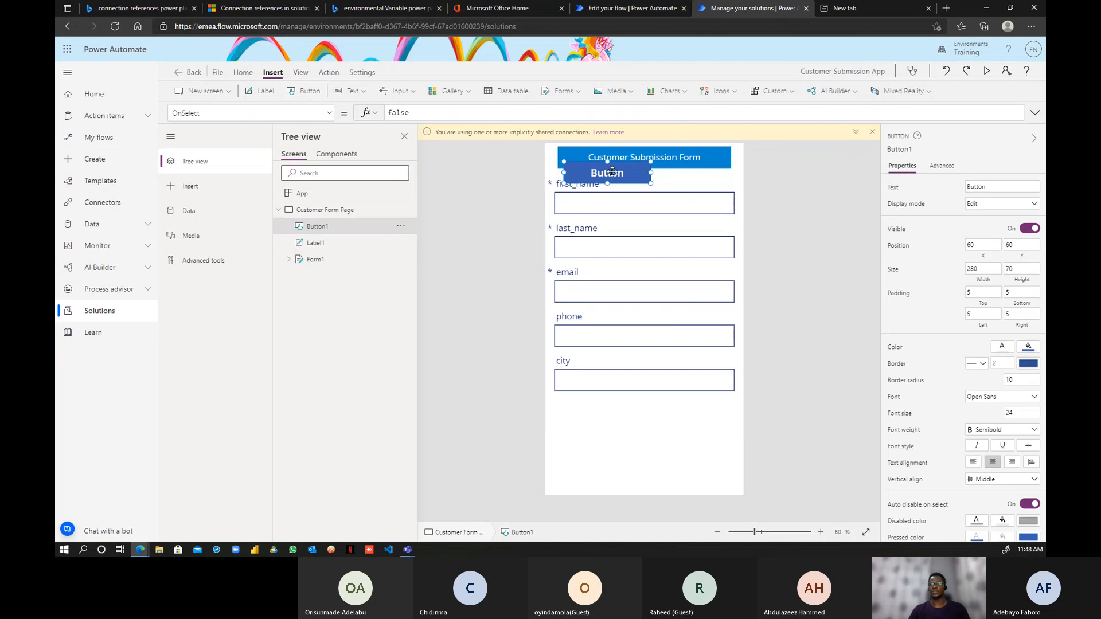
left_click_drag(611, 171, 647, 452)
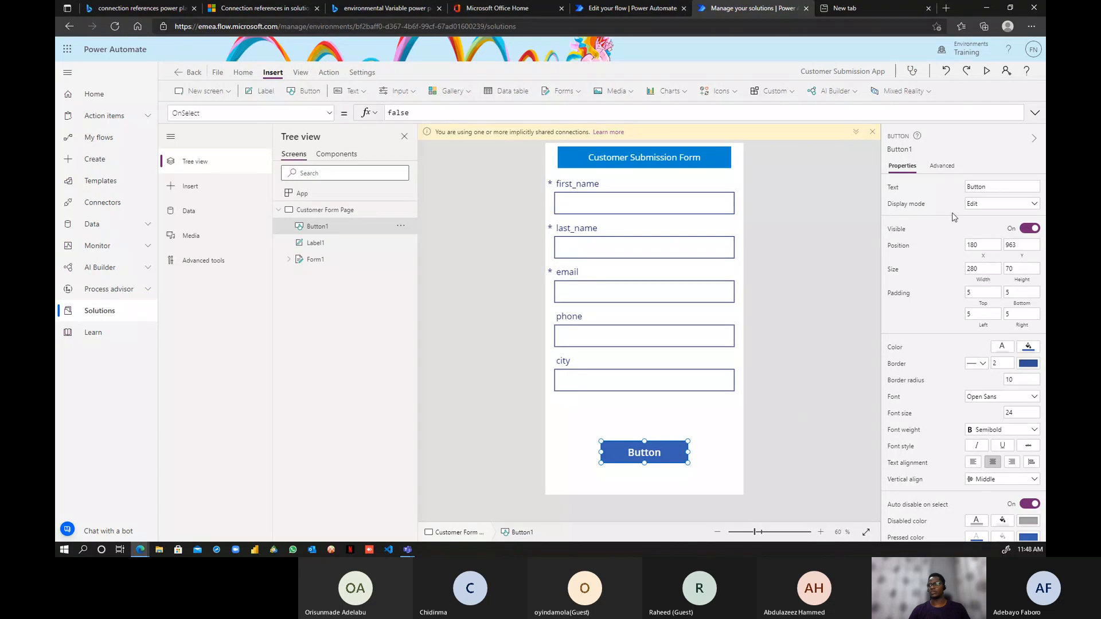
double_click(977, 185)
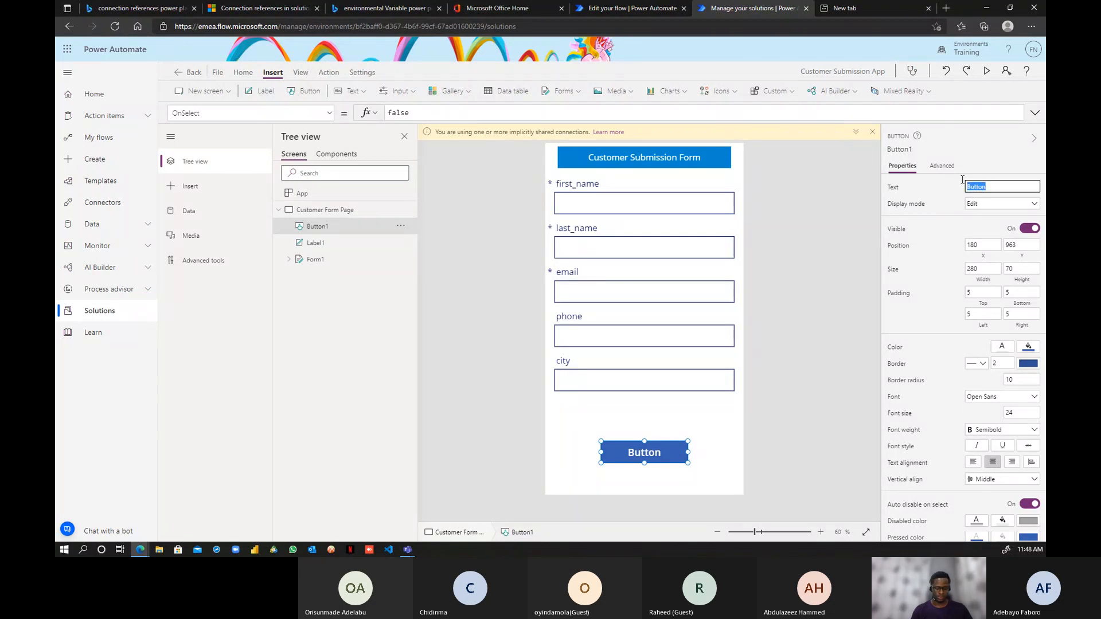
type("SUb")
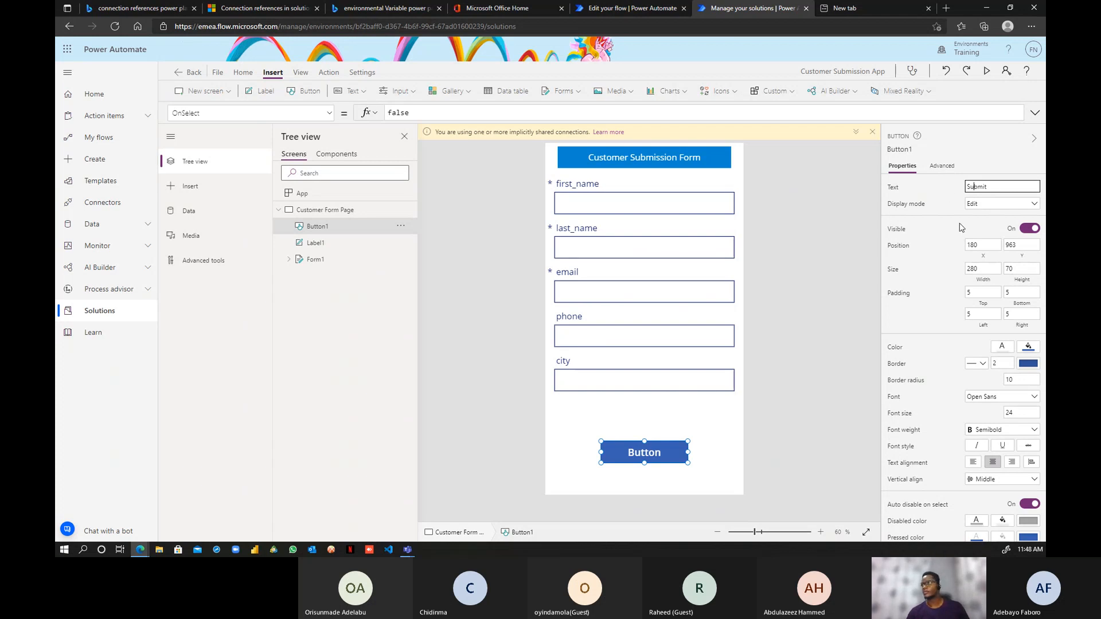
left_click(400, 112)
- Set the button's OnSelect formula to SubmitForm(Form1)
double_click(401, 113)
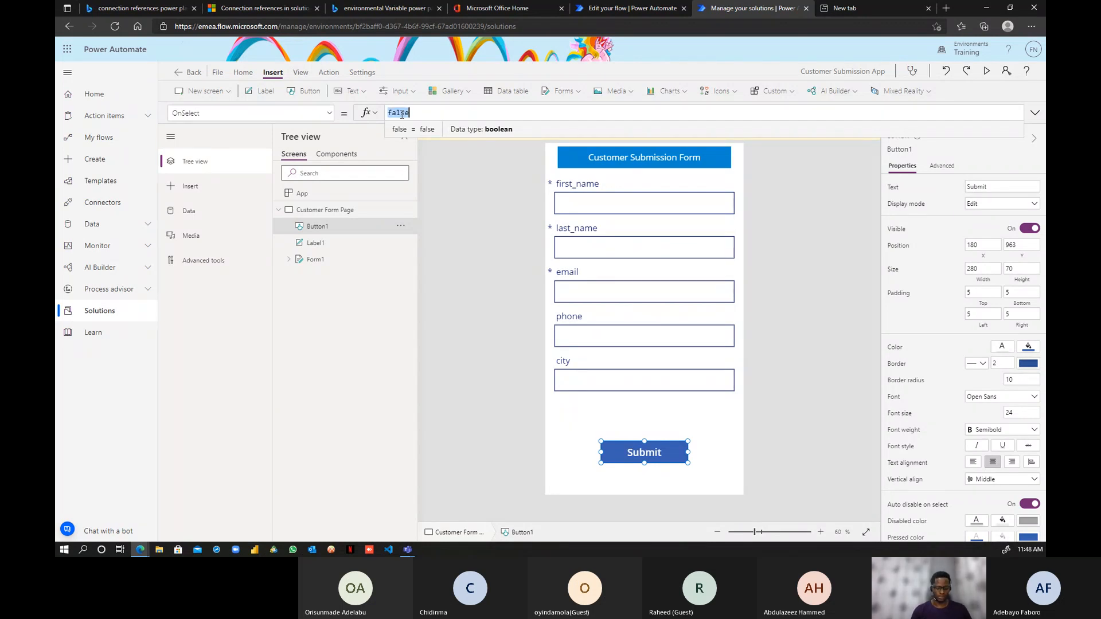
type("Submit")
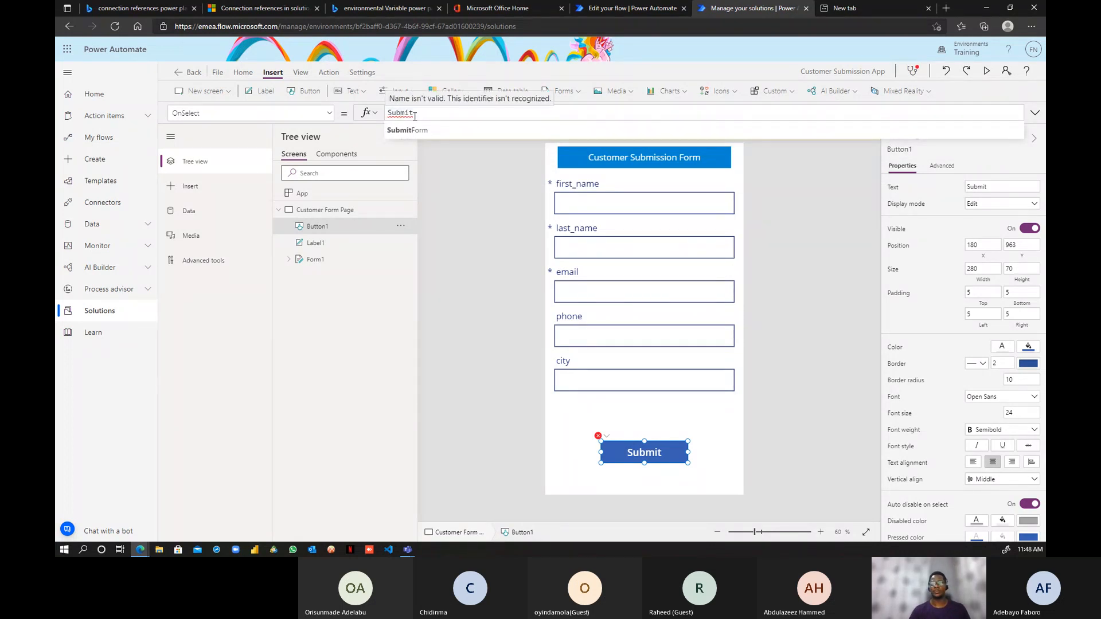
left_click(410, 133)
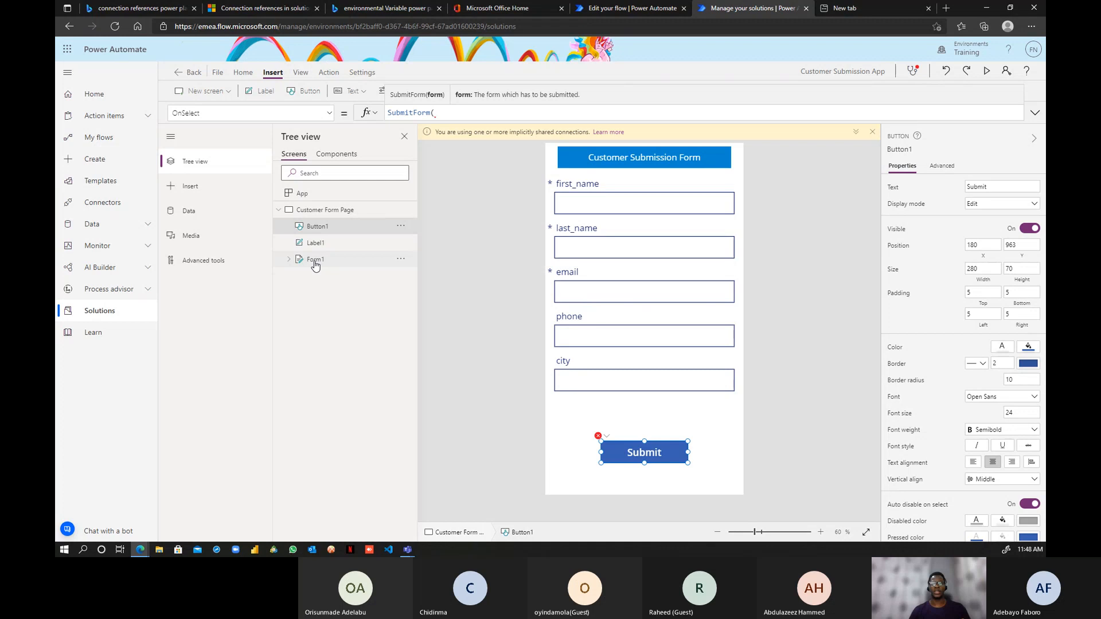
type("F")
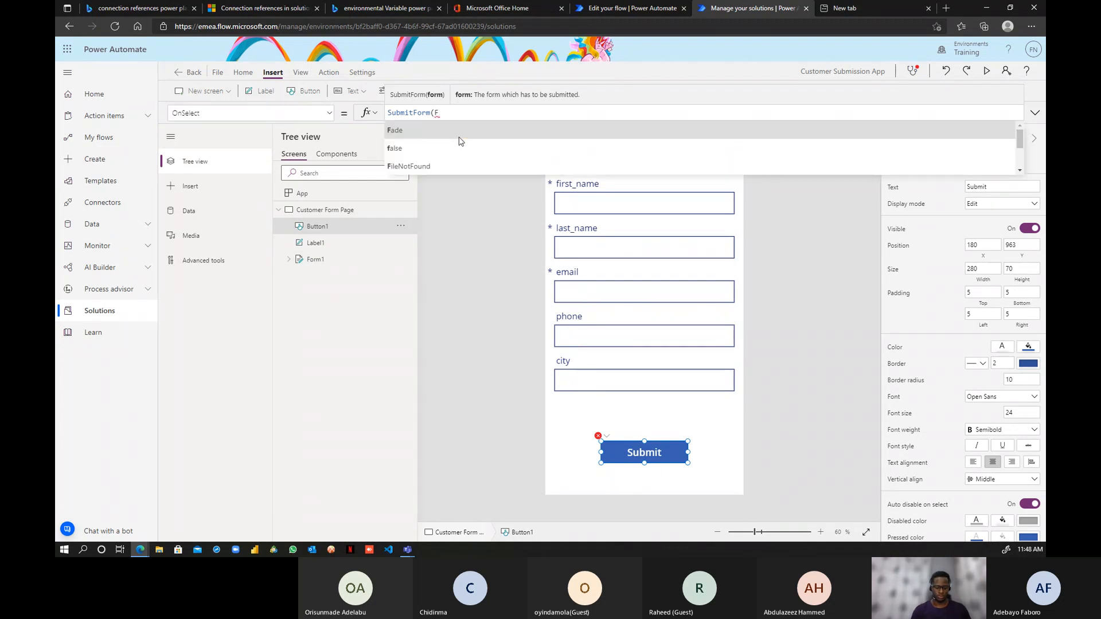
type("orm")
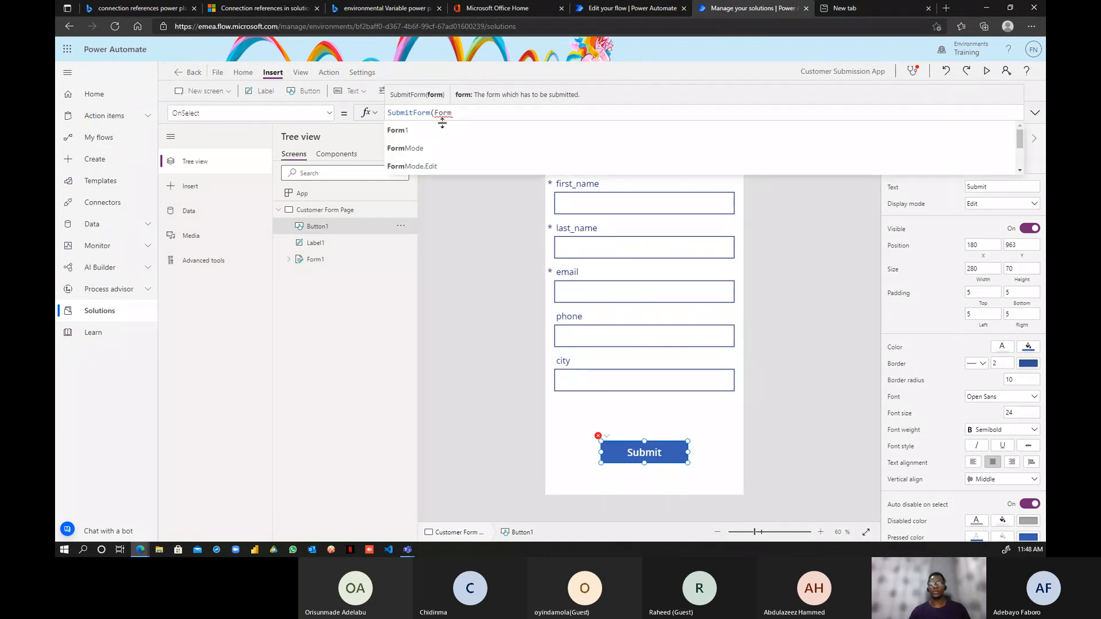
left_click(439, 130)
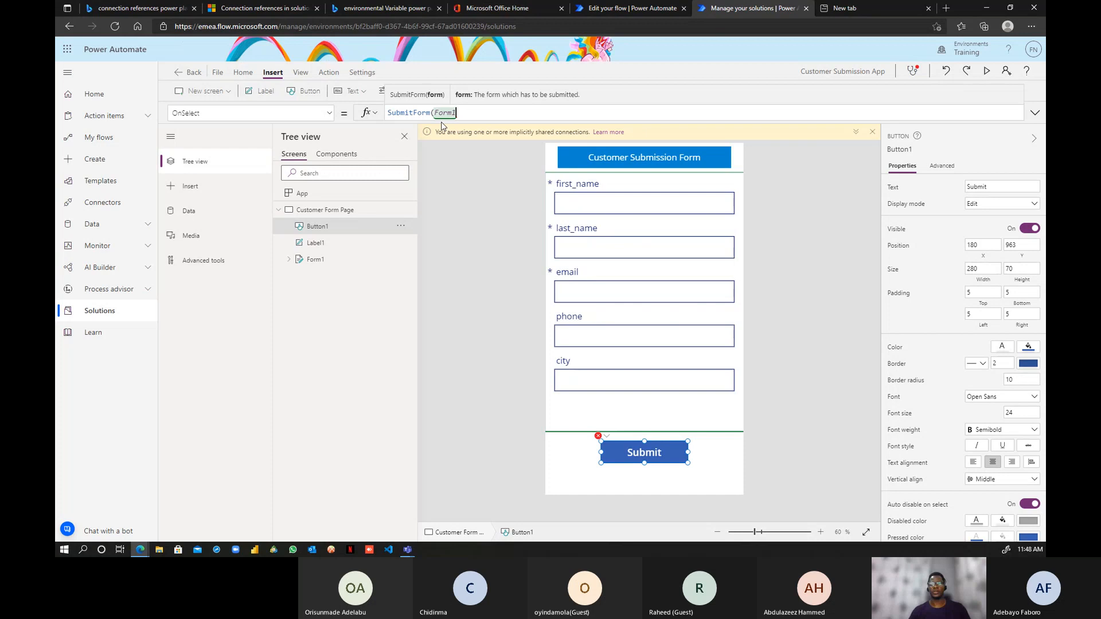
type(")")
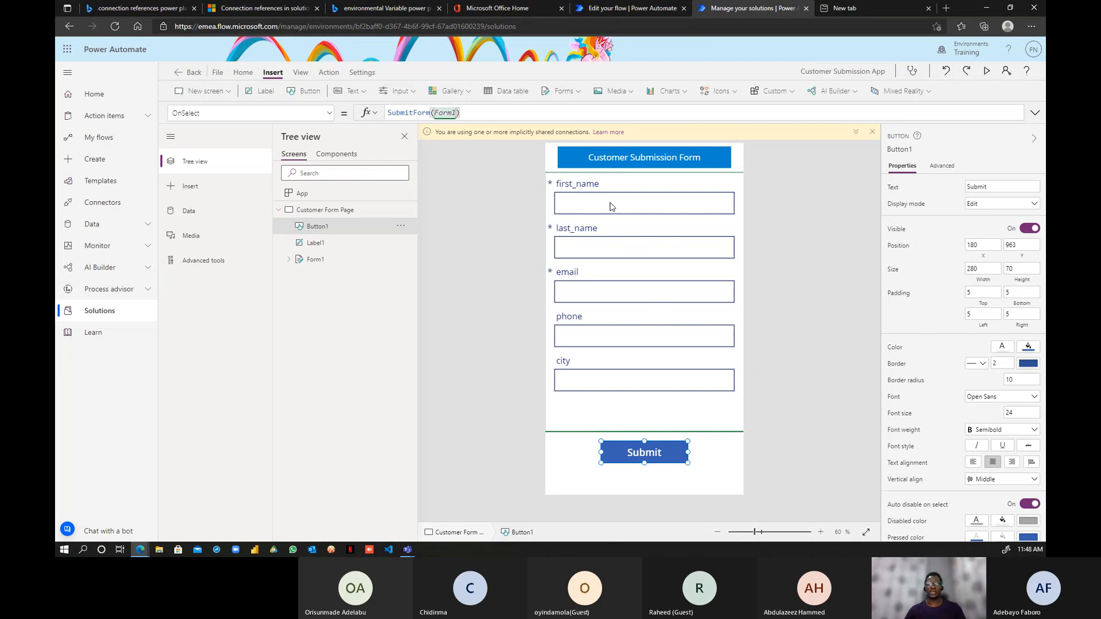
- Fill the Submit button with the lighter blue swatch RGBA(0,134,208)
left_click(628, 455)
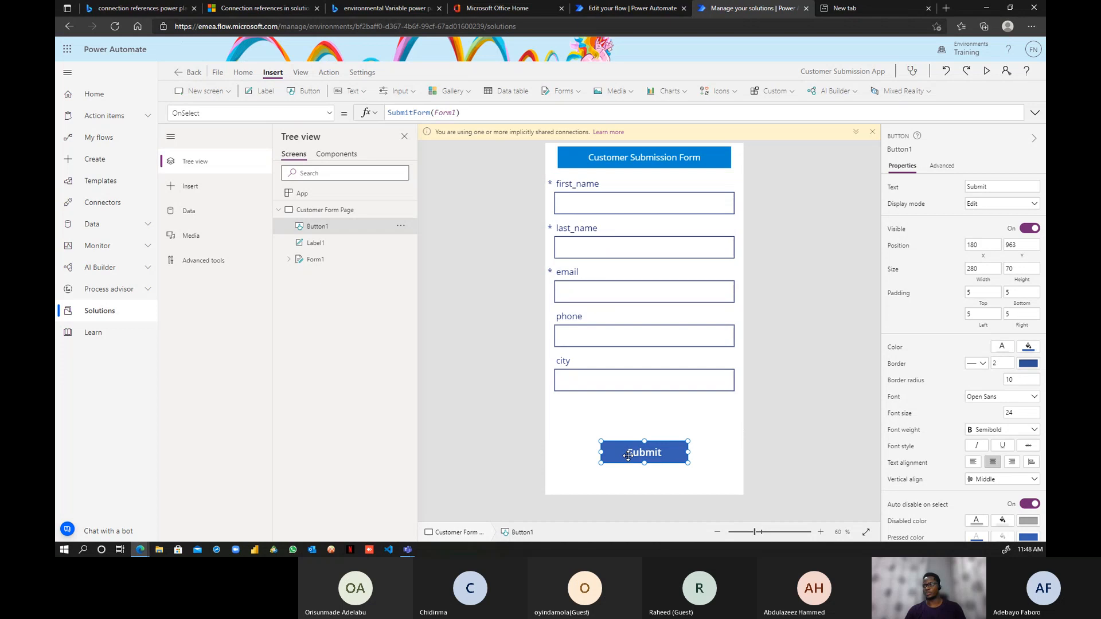
scroll(1018, 505, "down", 1)
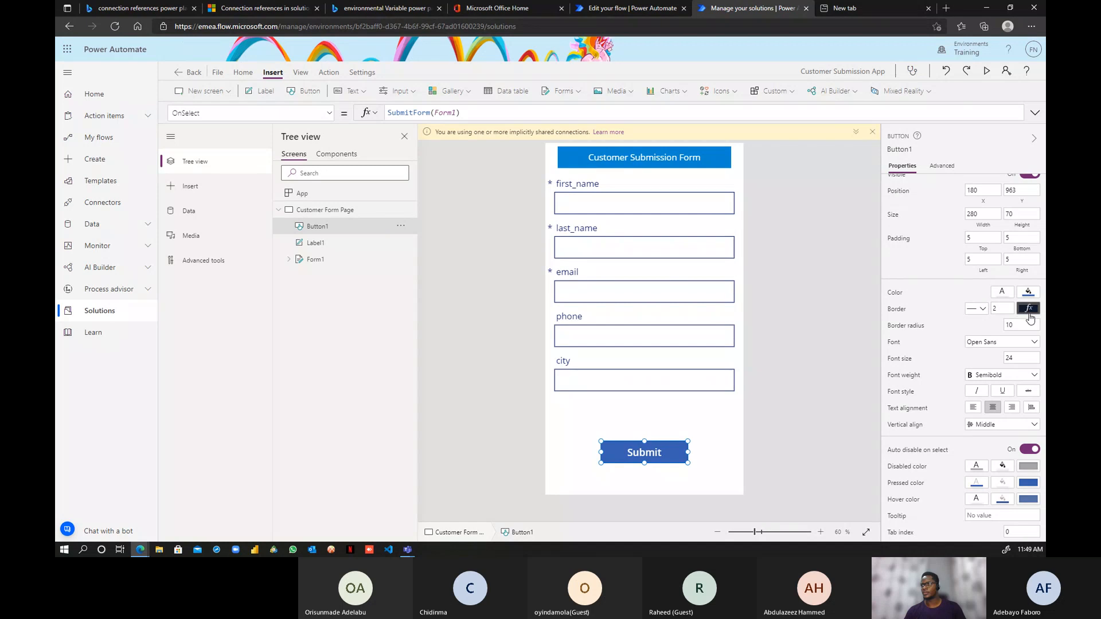
left_click(1028, 294)
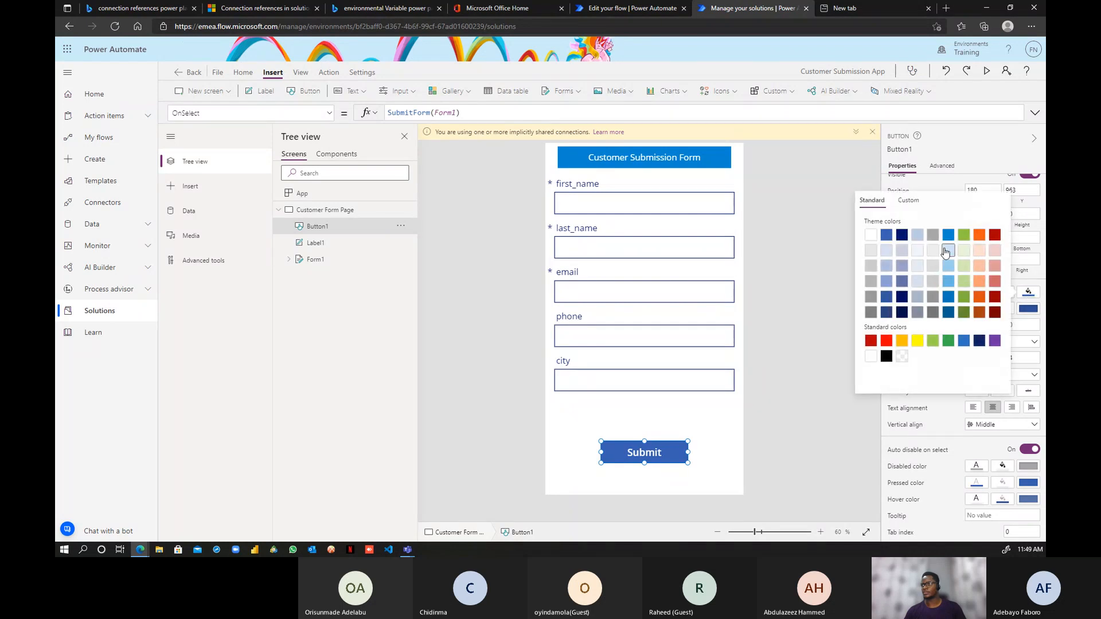
left_click(949, 236)
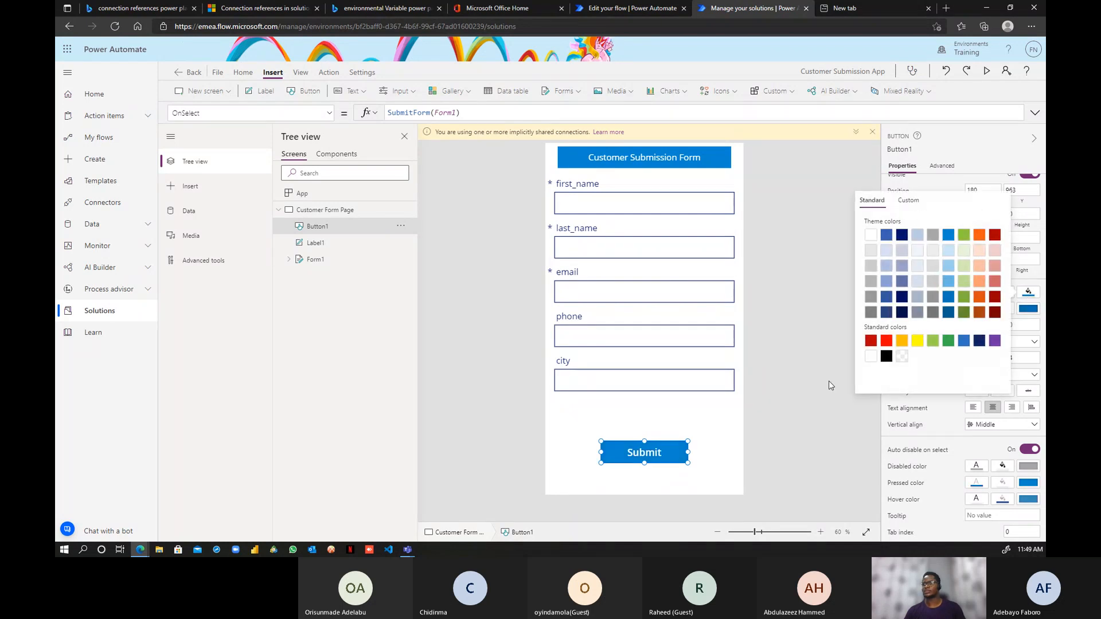
left_click(816, 200)
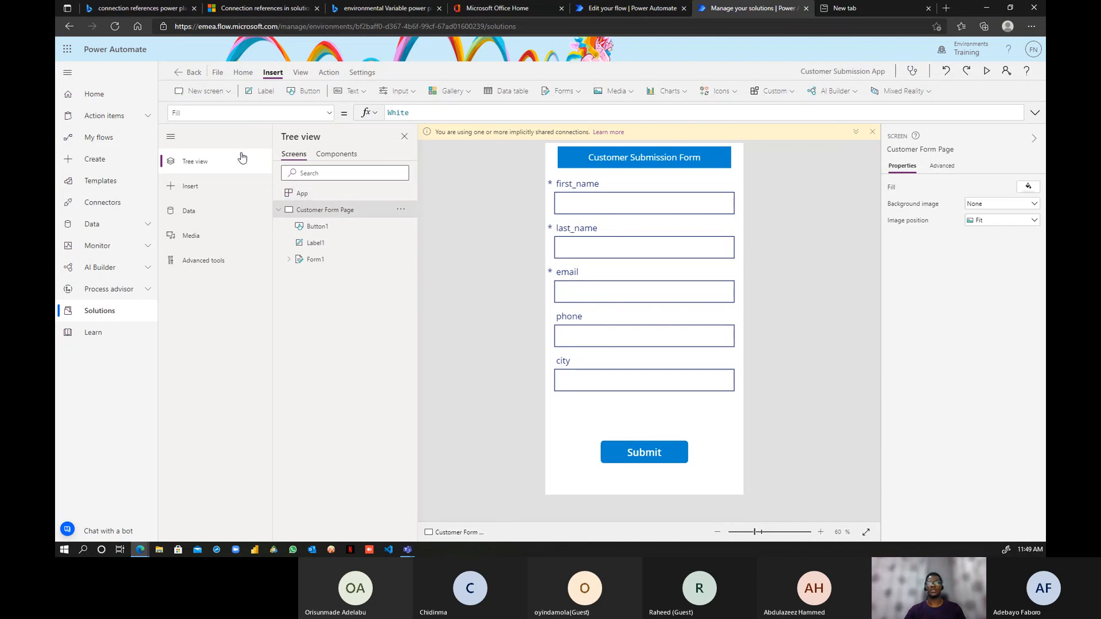
- Save the app to the cloud as Customer Submission App, retrying after the name-exists error
left_click(218, 73)
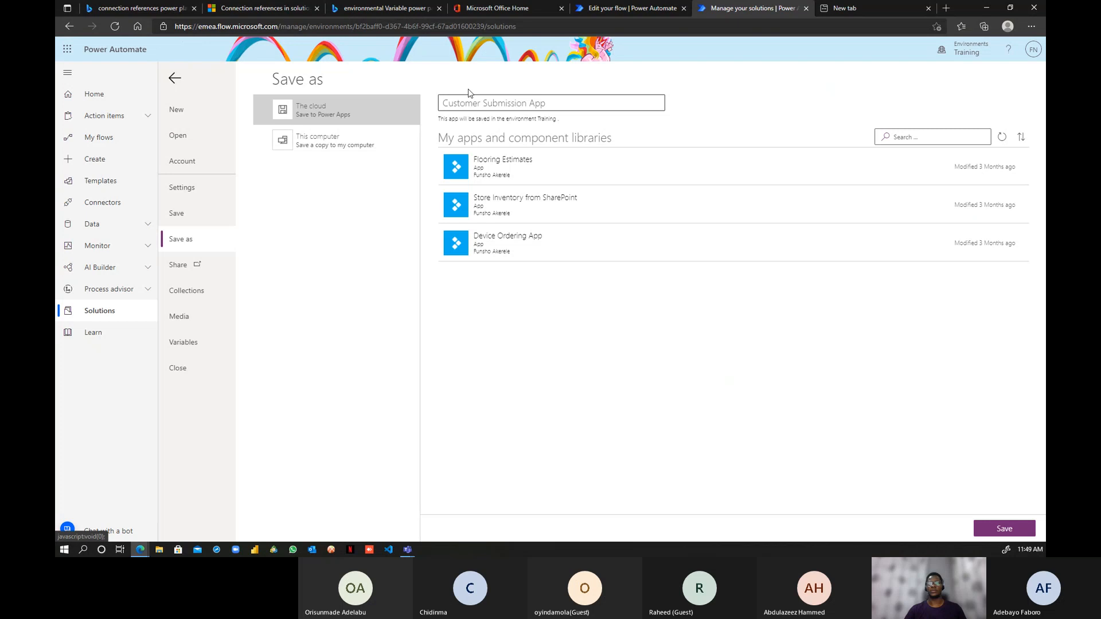
left_click(1011, 535)
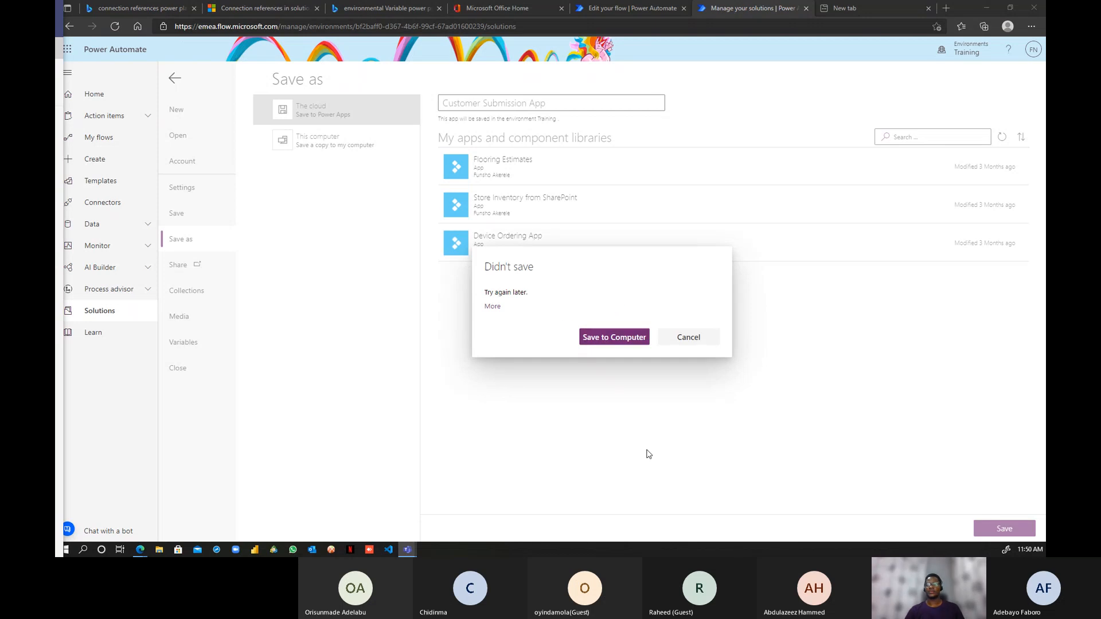
left_click(688, 338)
left_click(595, 106)
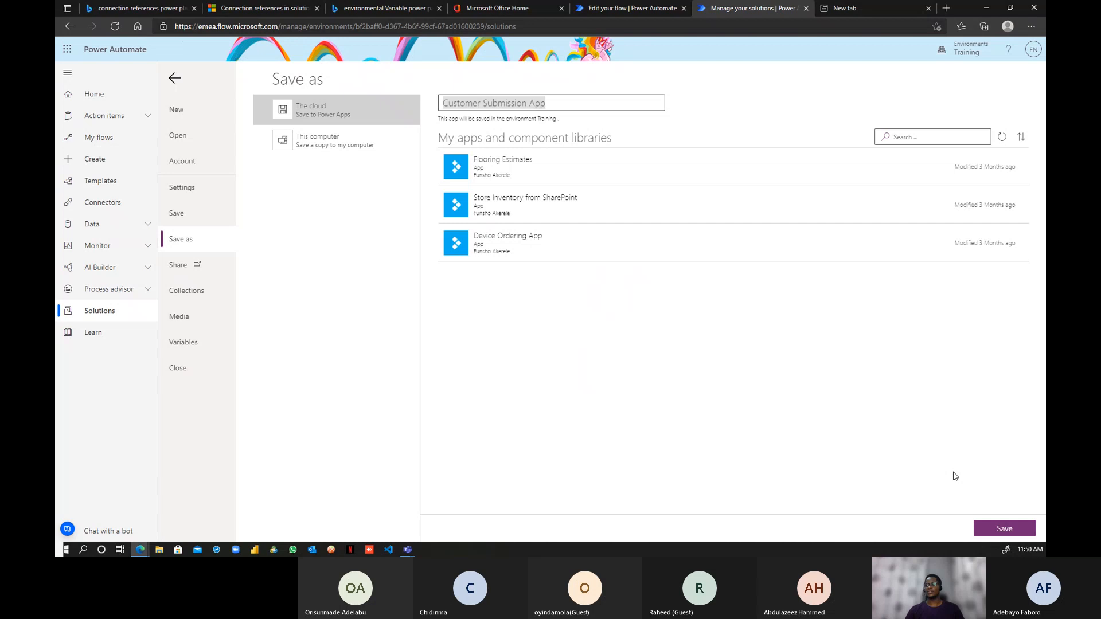
left_click(1004, 527)
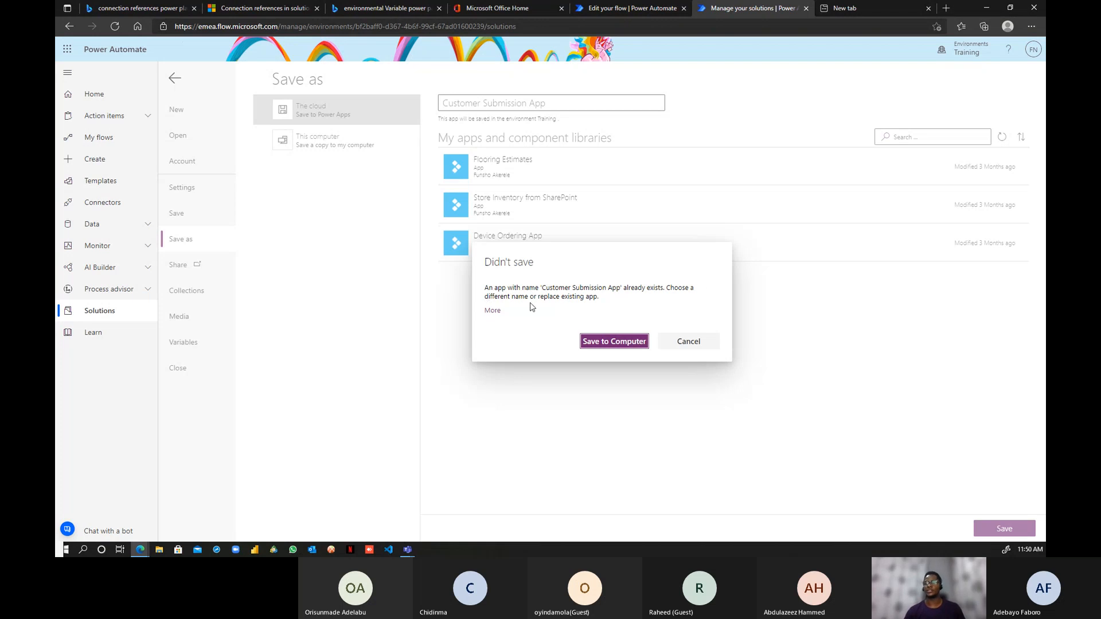
- Rename the app to Sales Team App and save it to the cloud
left_click(688, 341)
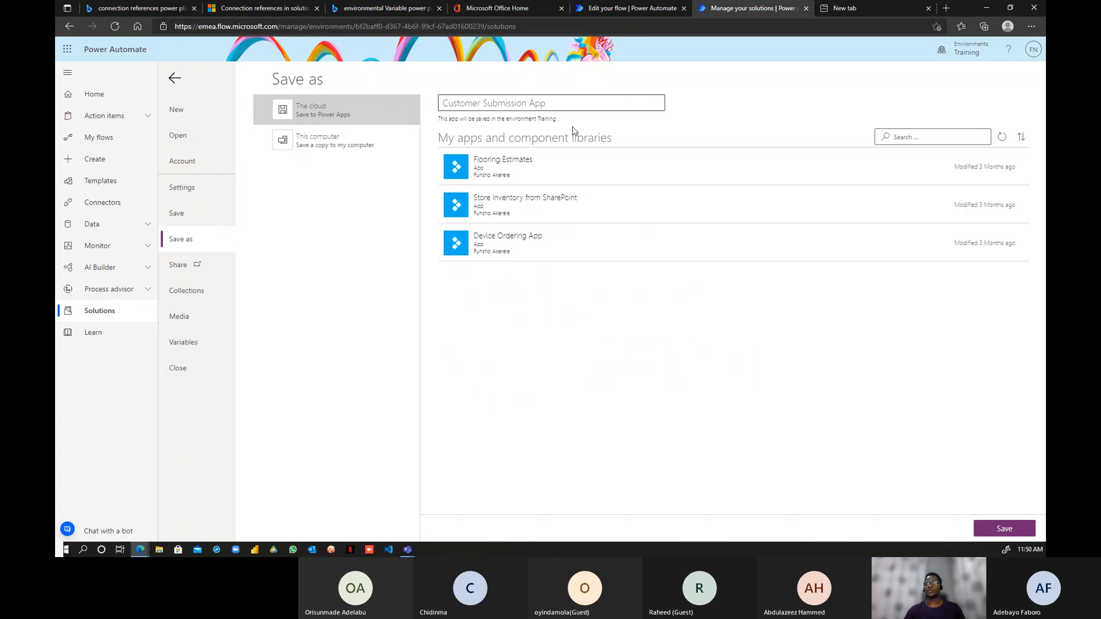
double_click(458, 102)
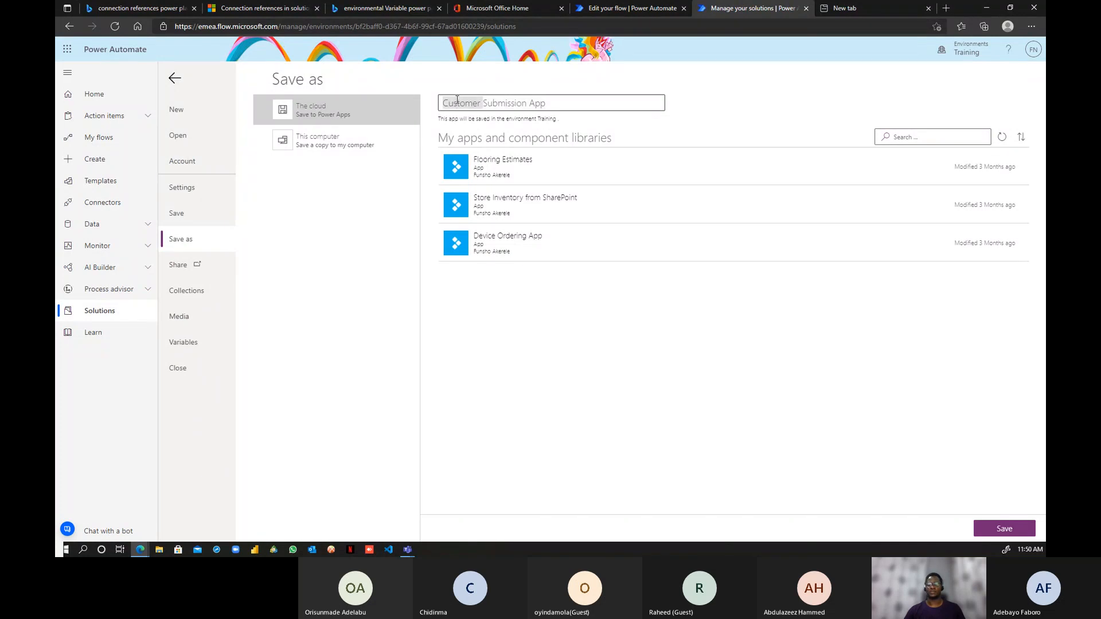
type("Sale")
type("s Team")
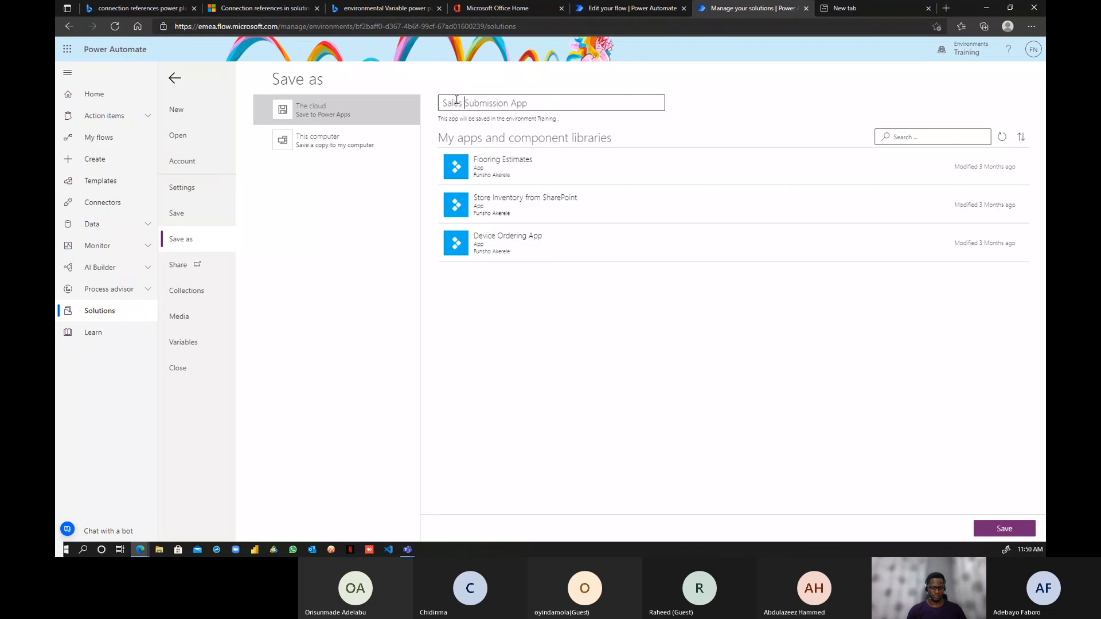
key("Delete")
key("Delete")
key("Delete")
key("Delete")
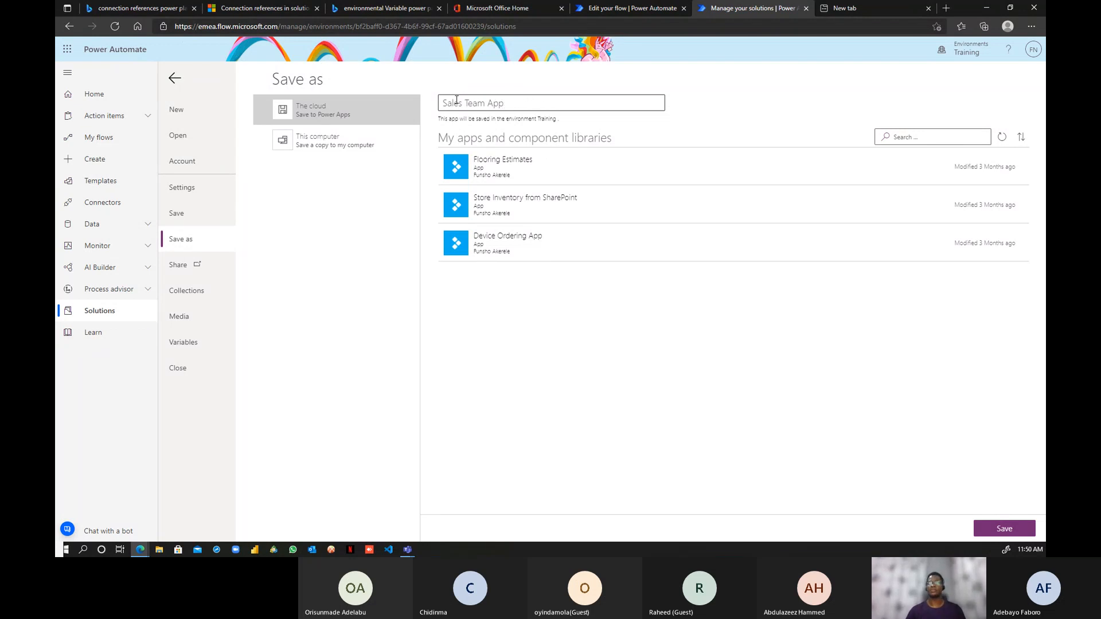
left_click(1021, 532)
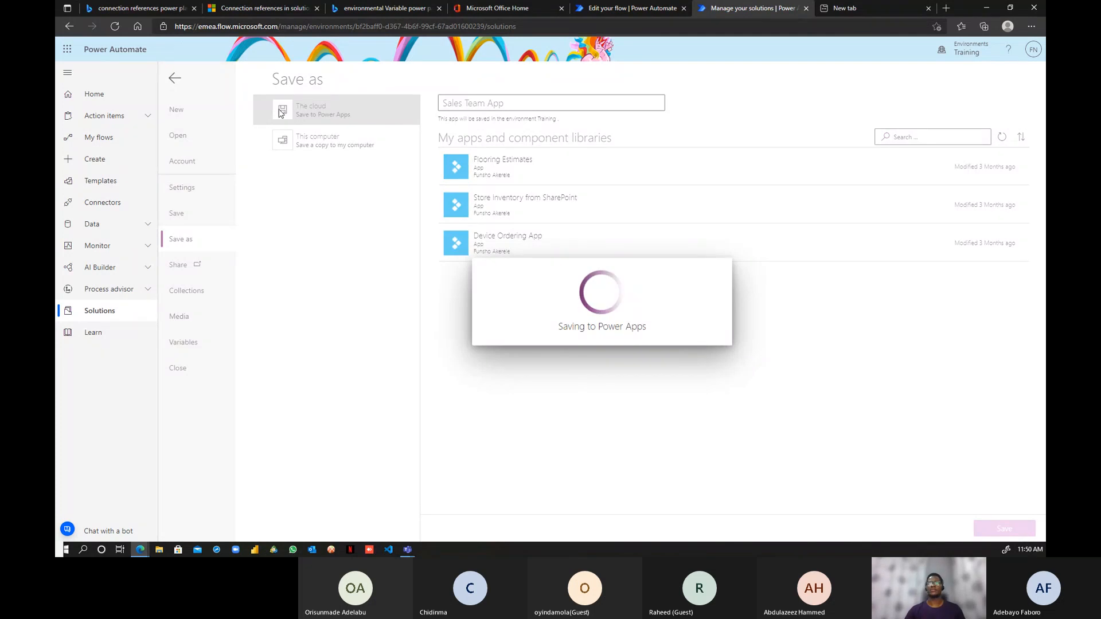
left_click(646, 9)
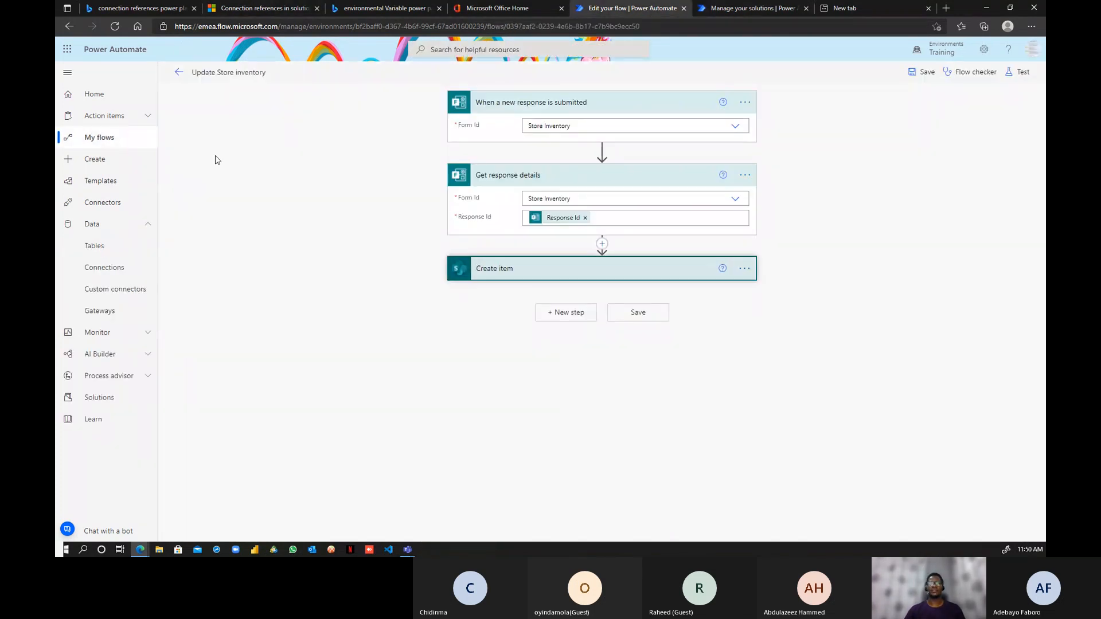
- Open D365 Dev Solution to confirm Sales Team App is listed, then return to the saved app
left_click(97, 407)
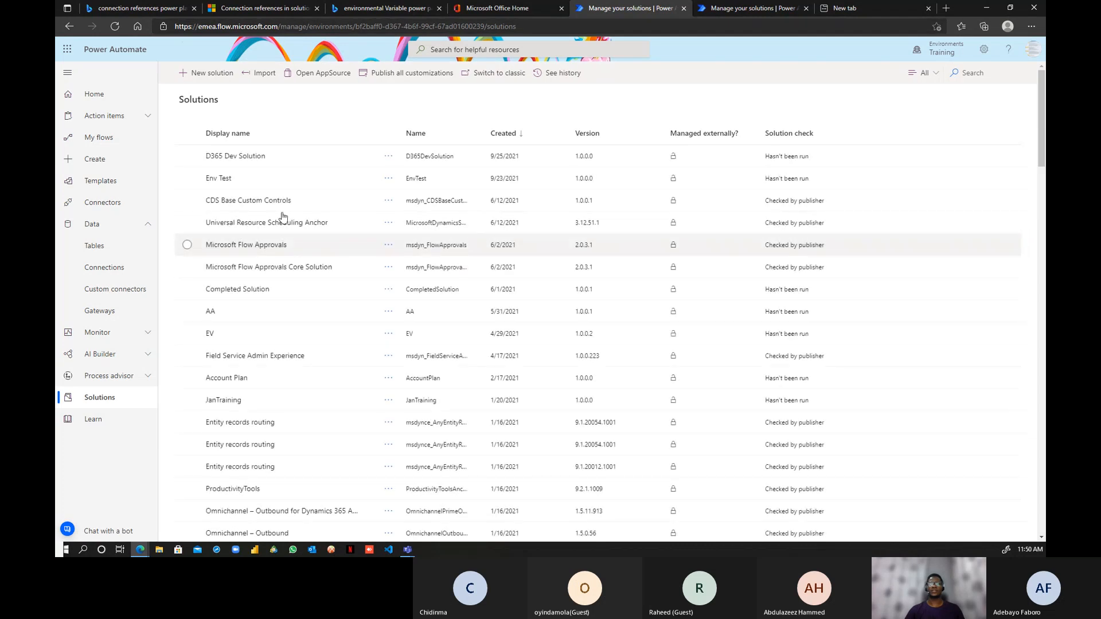
left_click(228, 158)
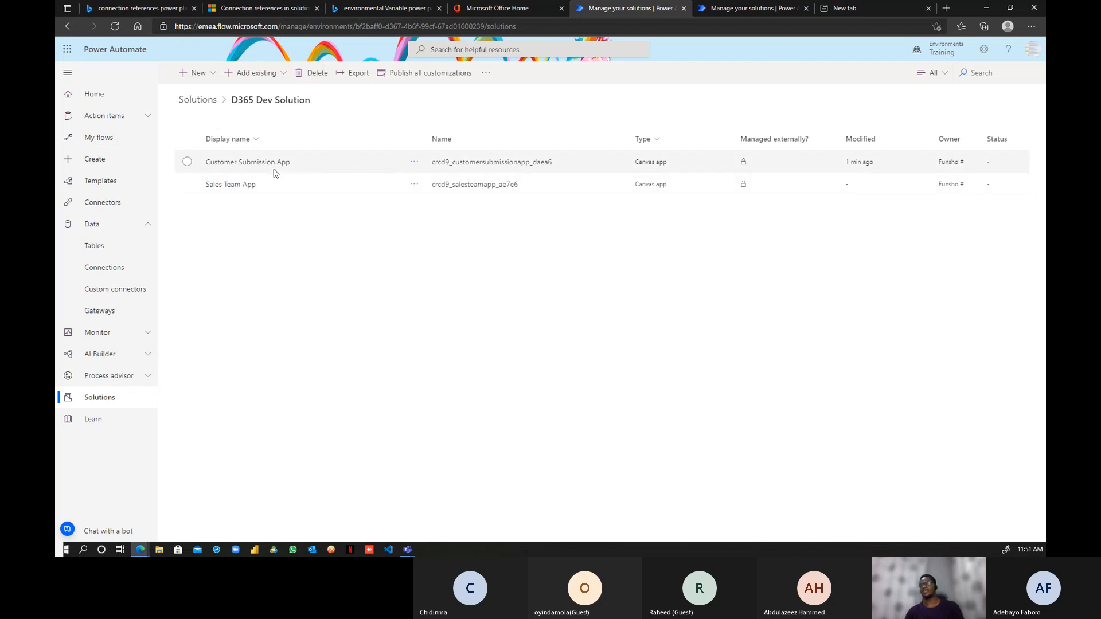
left_click(738, 9)
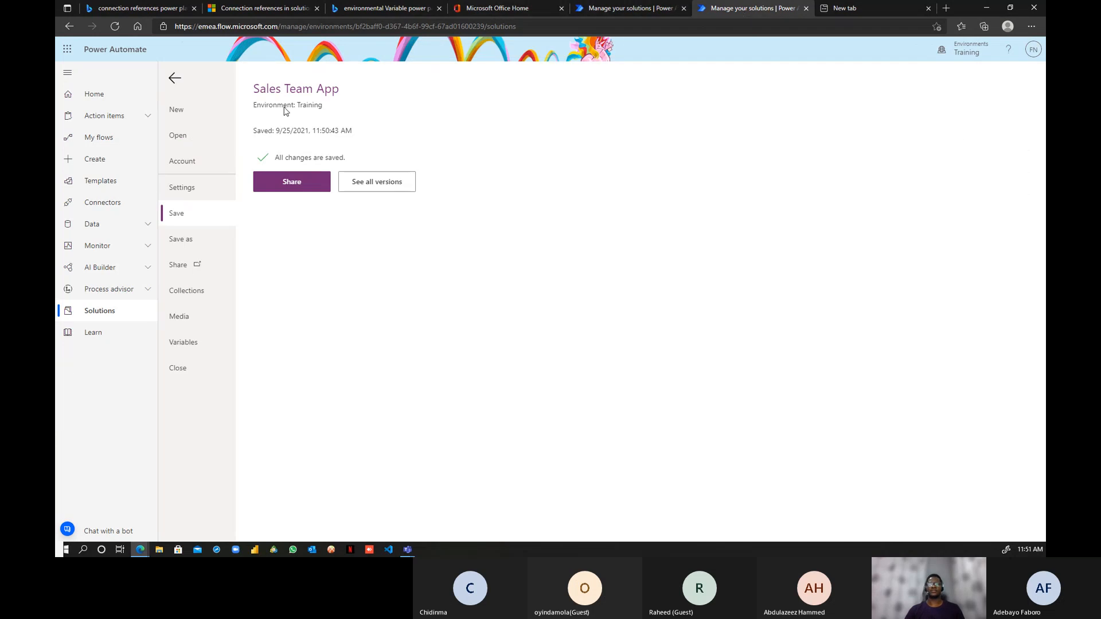
- Leave the File page for the Customer Form Page canvas, then exit the Sales Team App studio
left_click(171, 83)
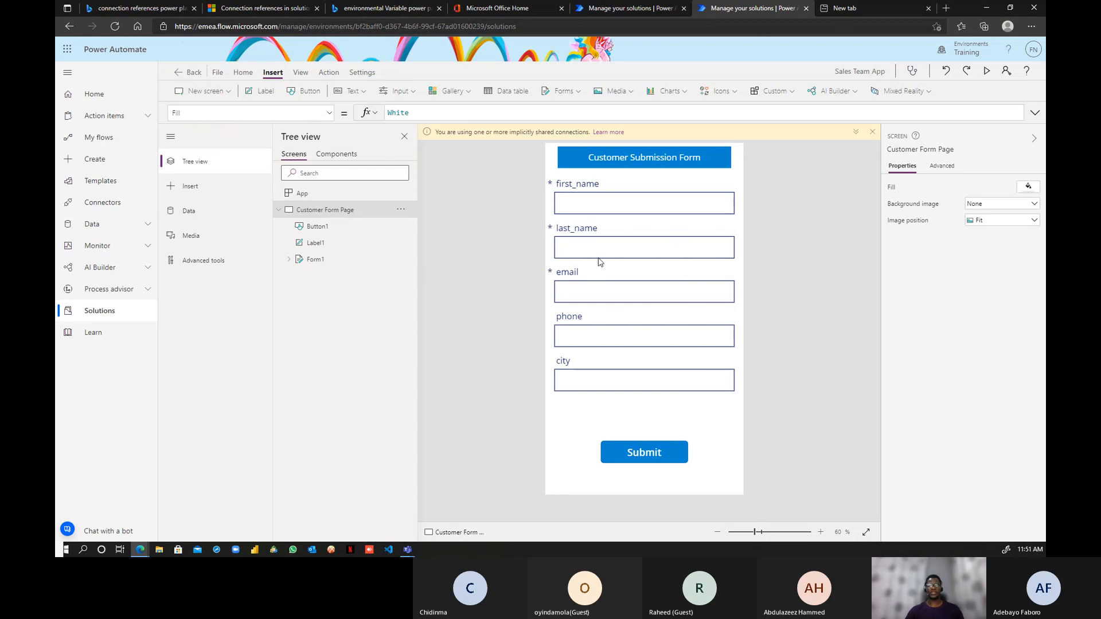
left_click(189, 74)
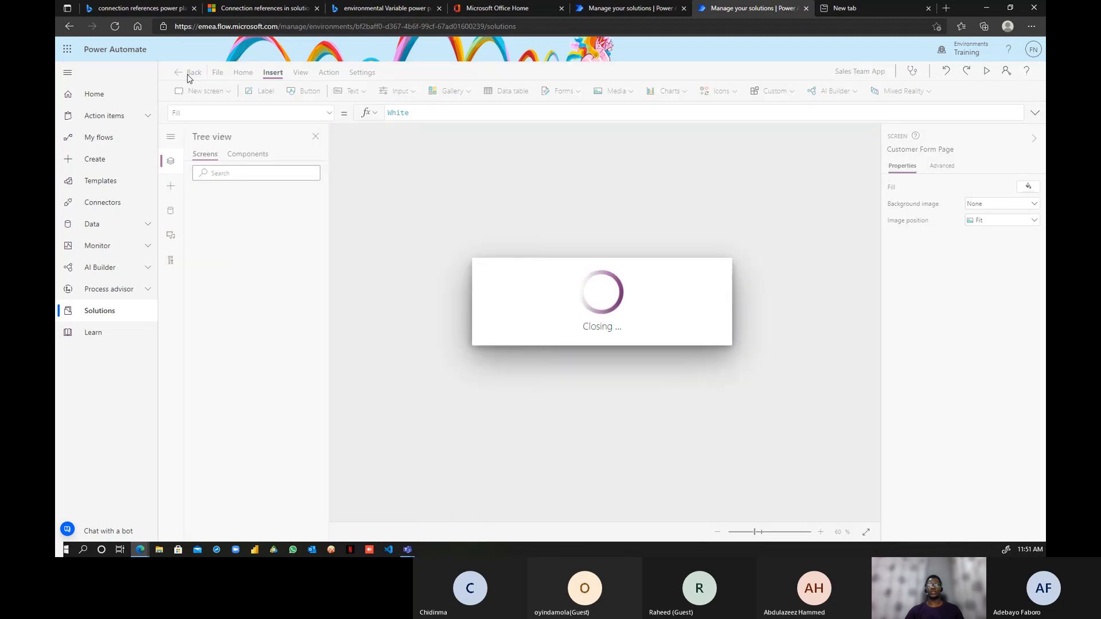
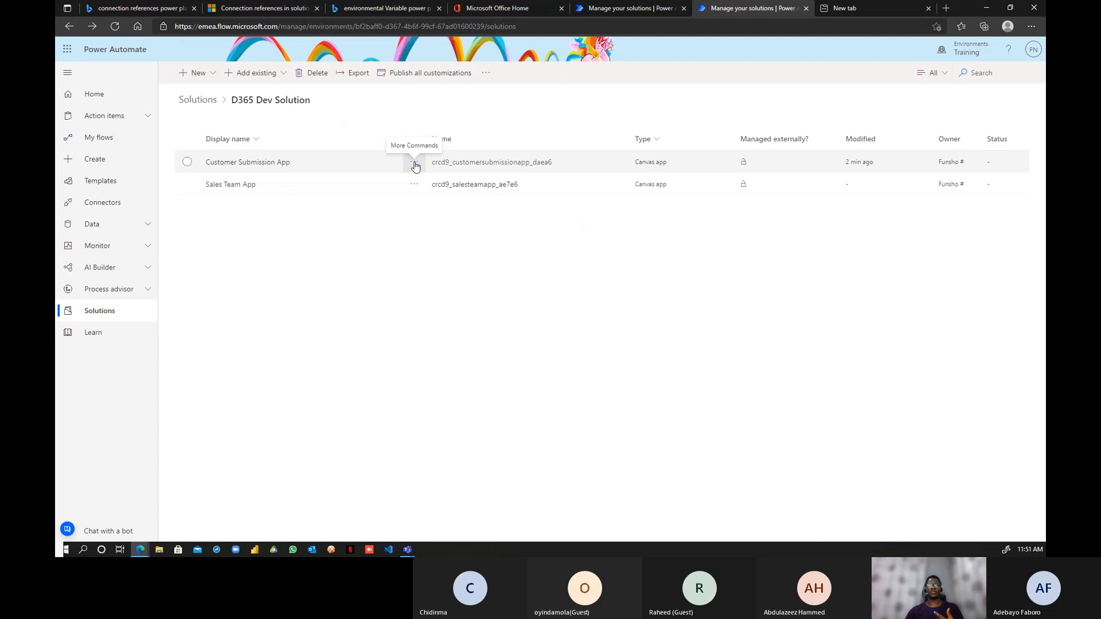
- Add required components for the Customer Submission App, then reload the page
left_click(414, 163)
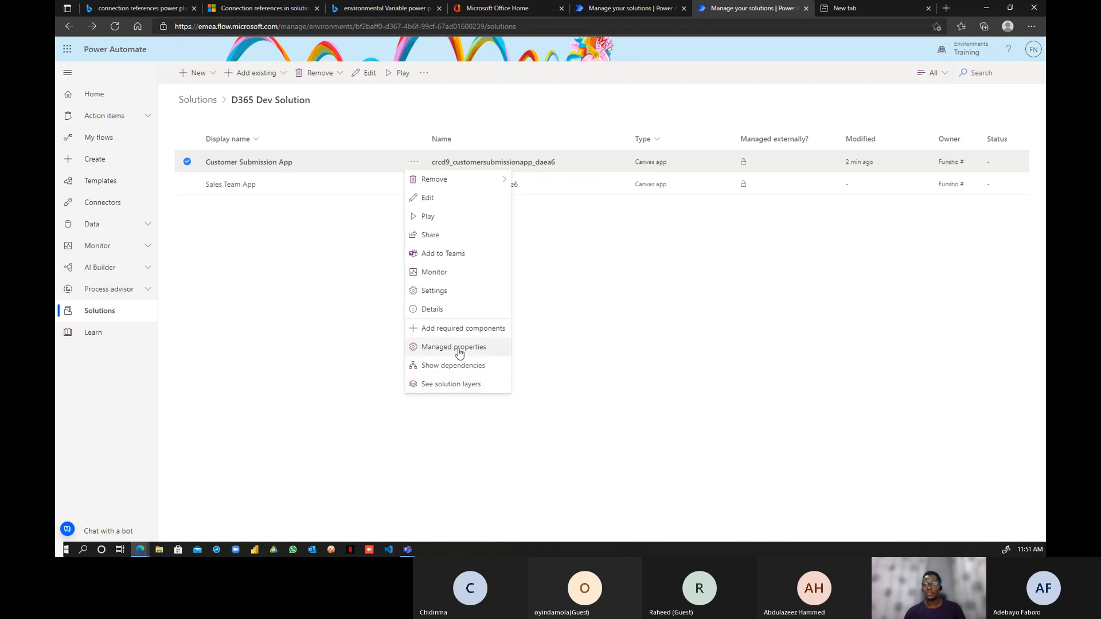
left_click(456, 366)
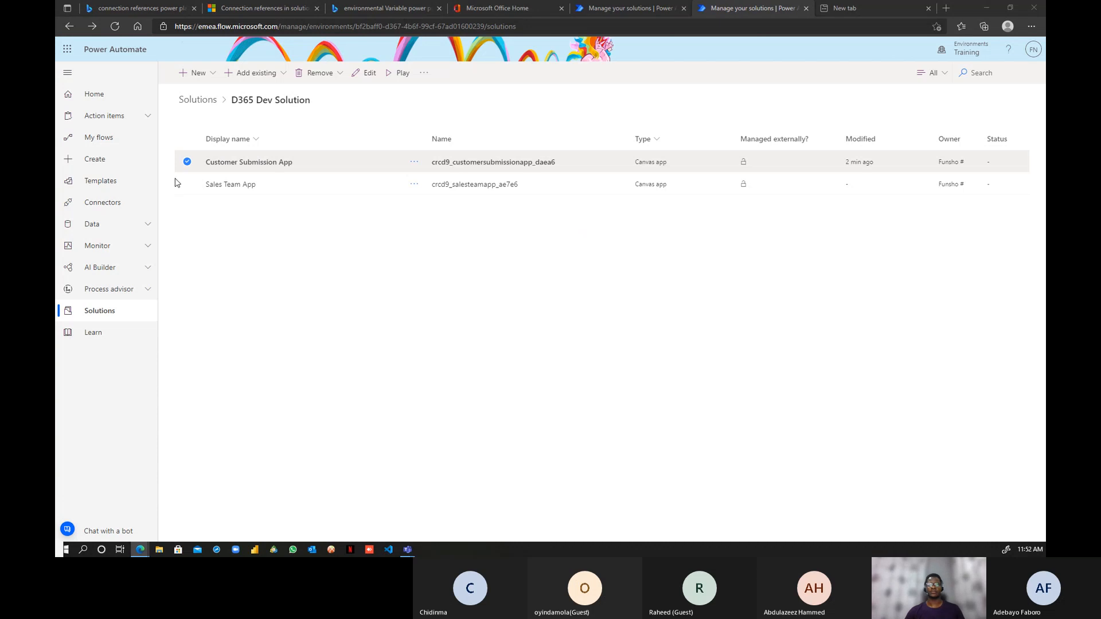
left_click(414, 162)
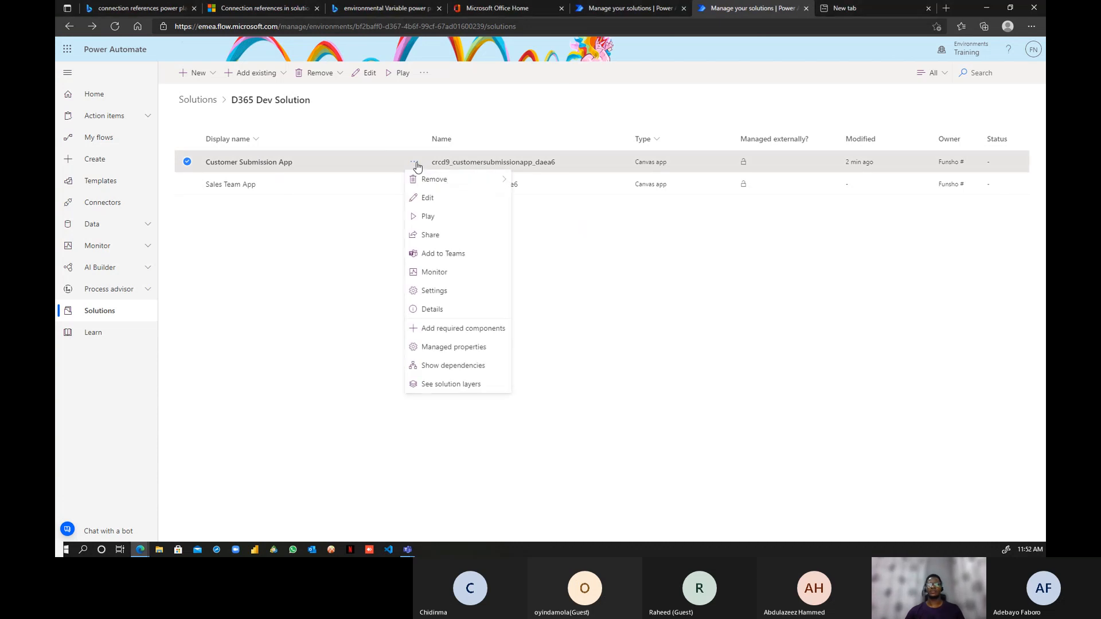
left_click(464, 330)
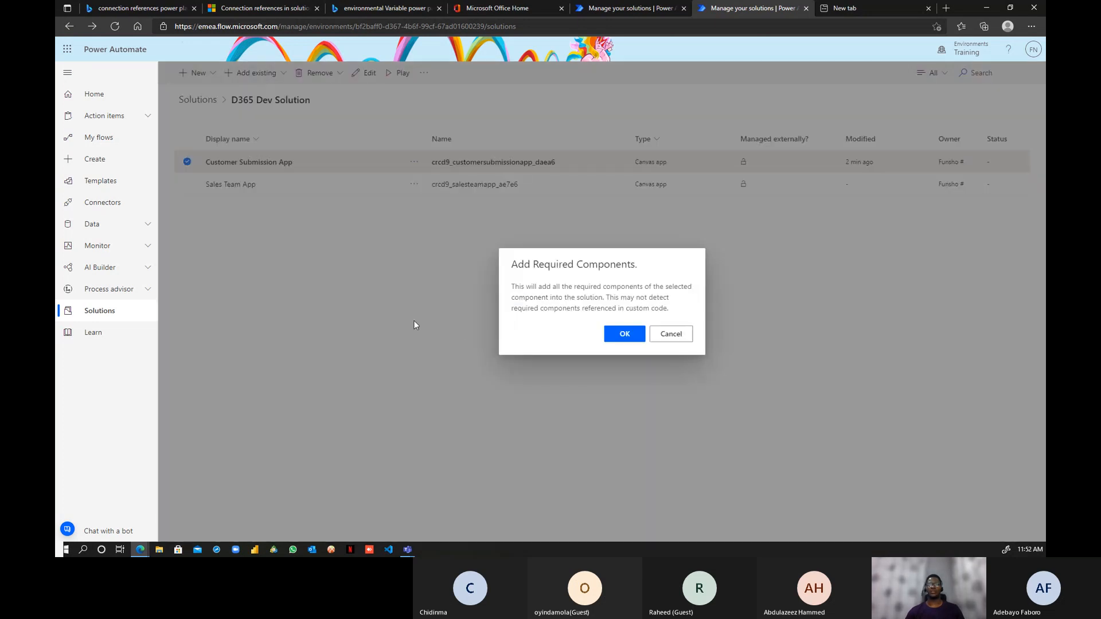
left_click(616, 336)
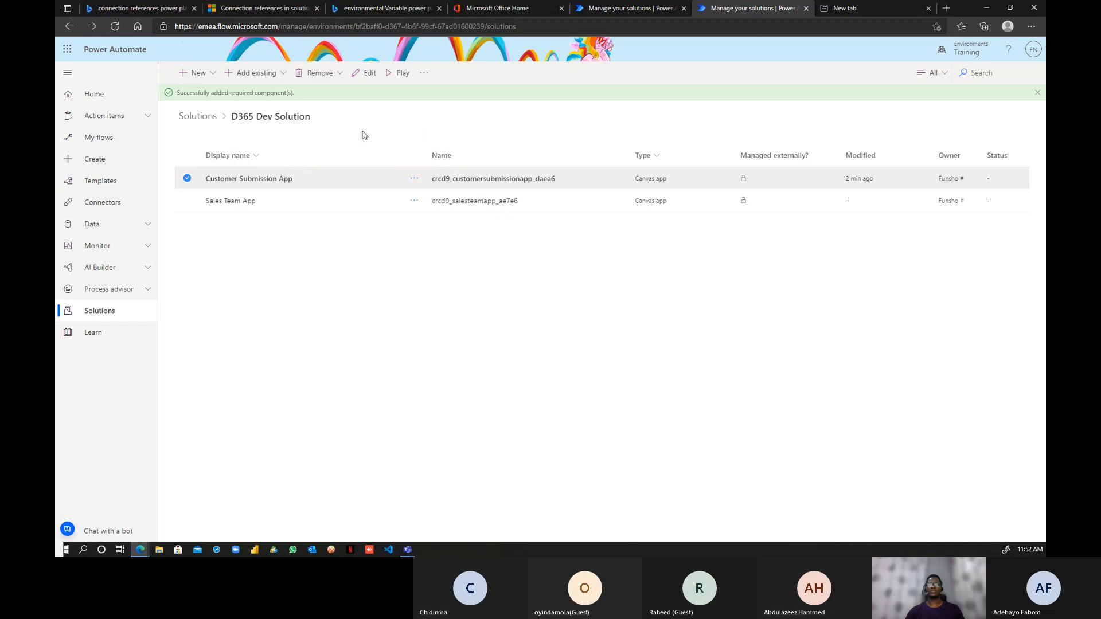
left_click(116, 27)
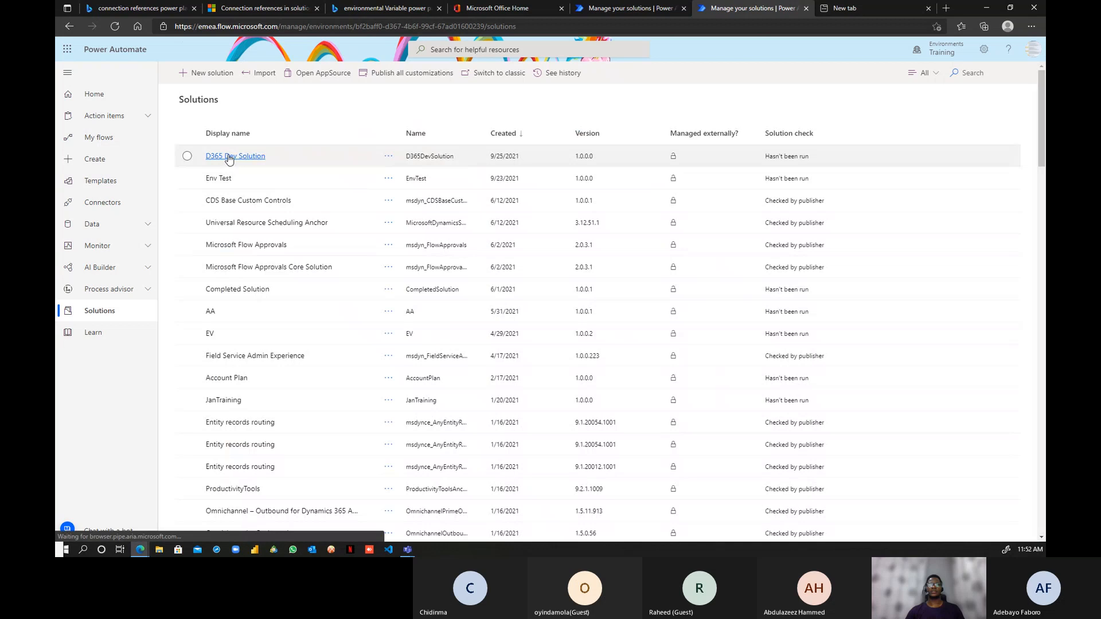
- Reopen D365 Dev Solution and add required components for Customer Submission App and Sales Team App
left_click(230, 159)
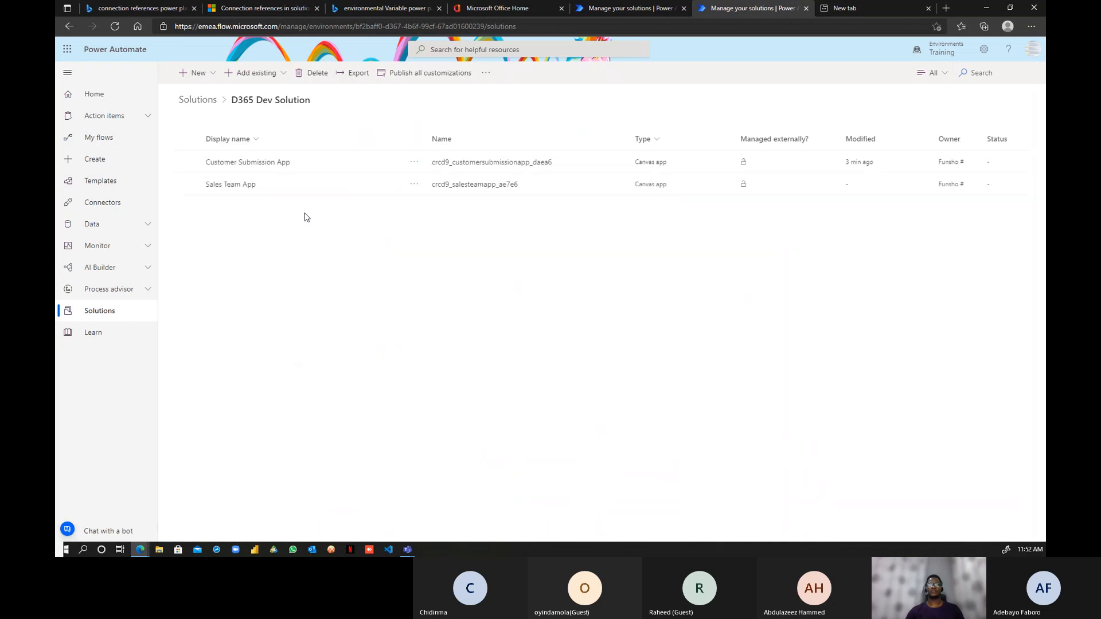
left_click(413, 162)
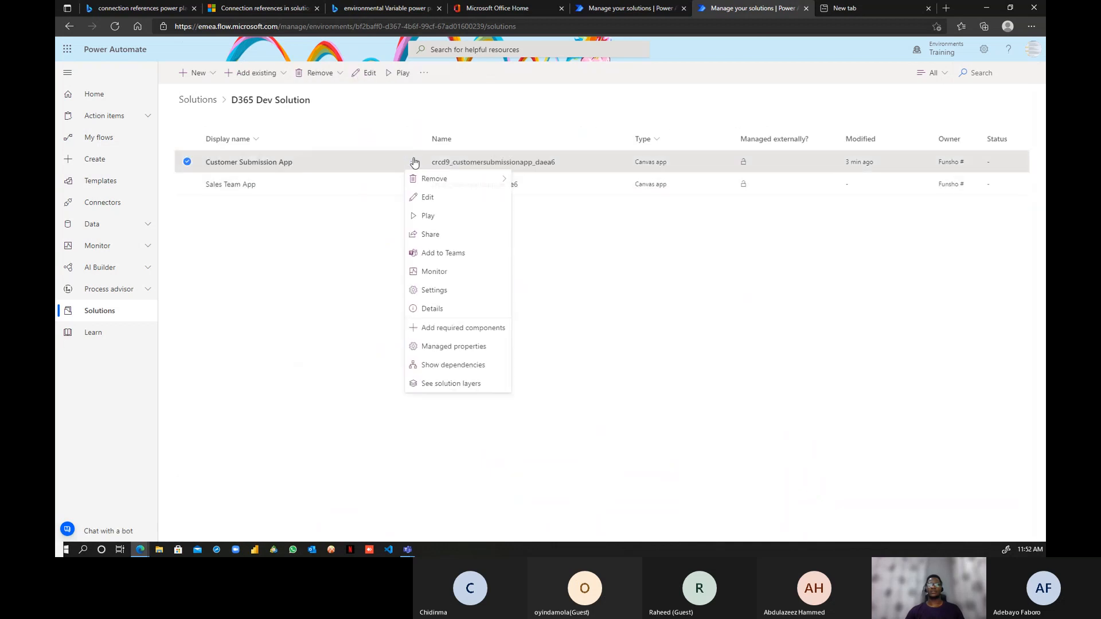
left_click(453, 336)
left_click(613, 337)
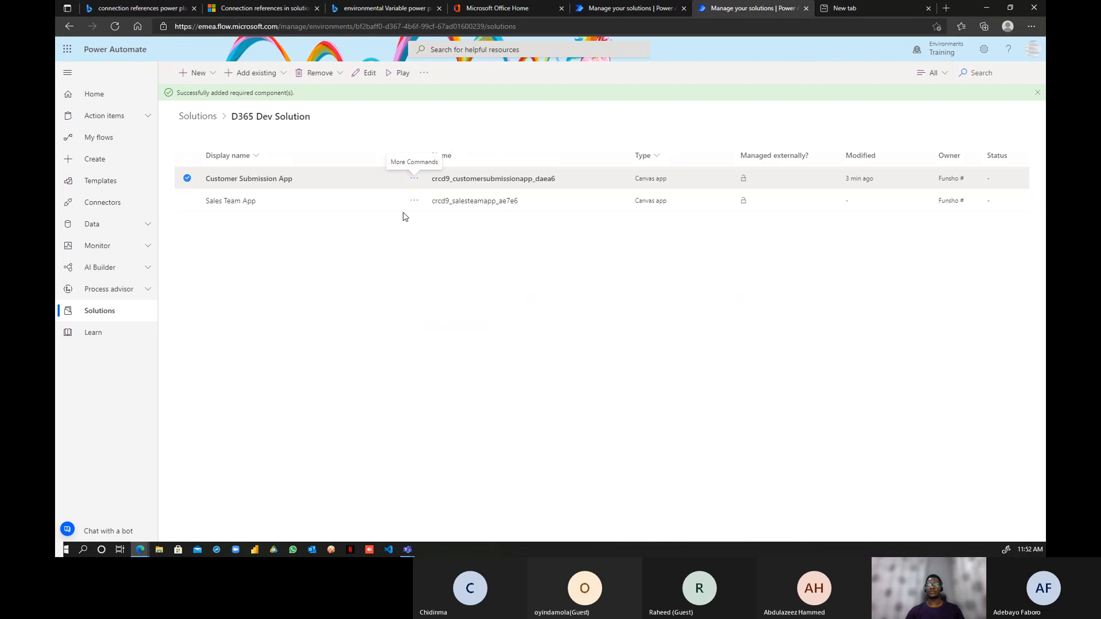
left_click(414, 201)
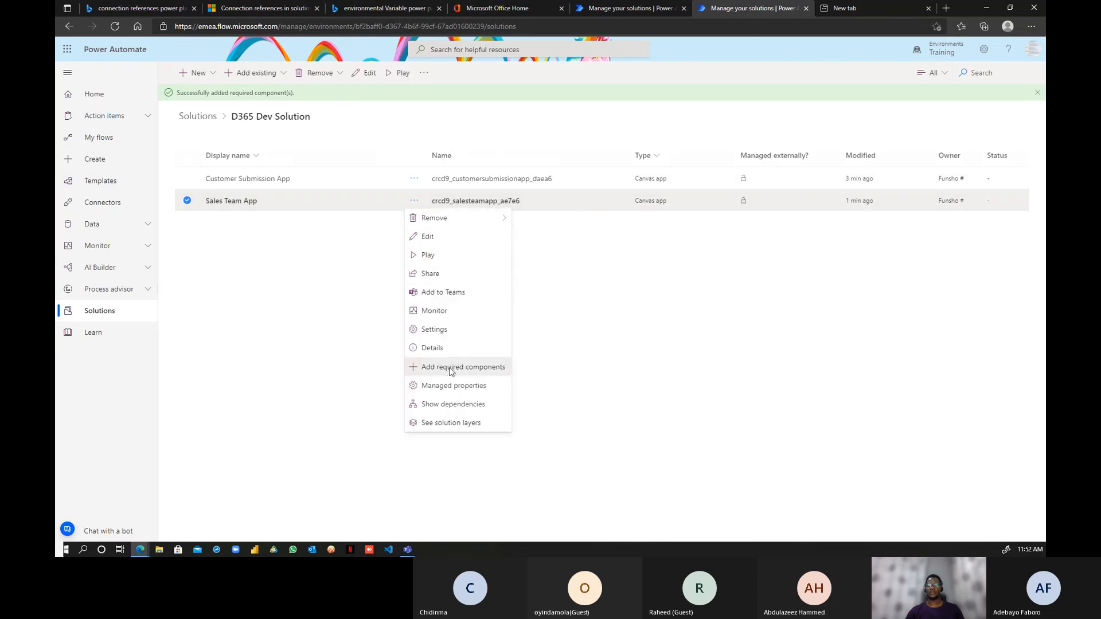
left_click(451, 373)
left_click(633, 337)
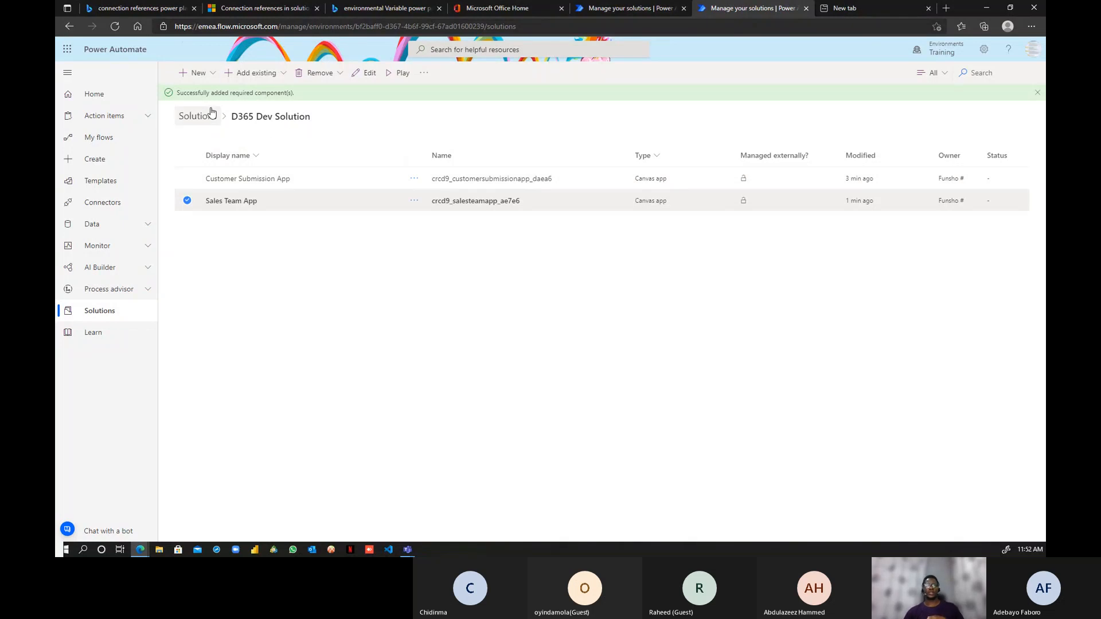
left_click(211, 78)
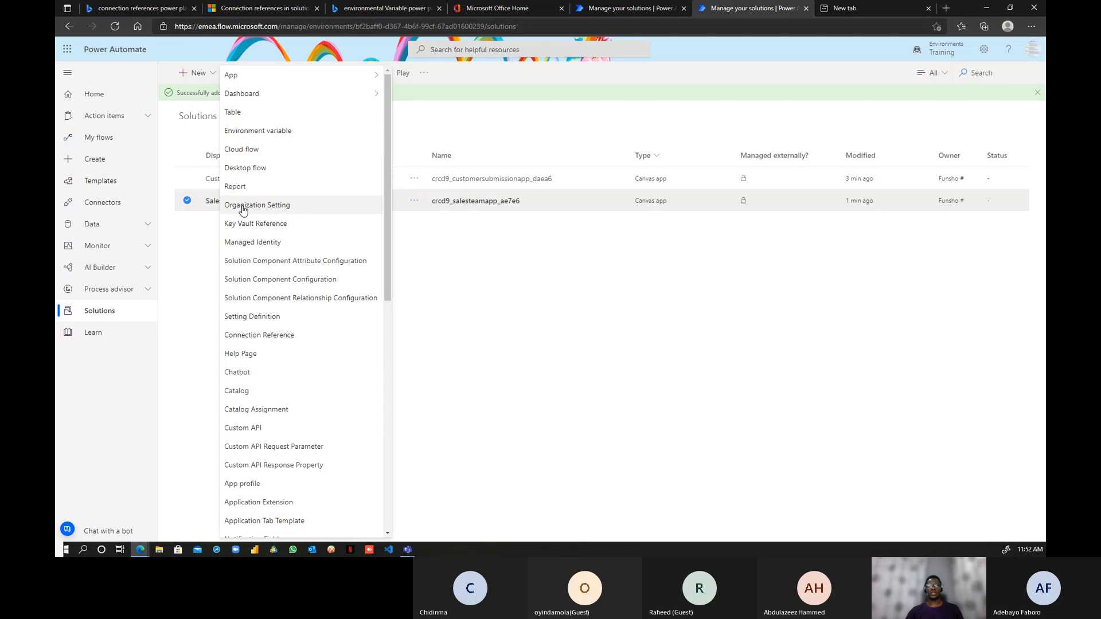
- Start a new connection reference named SQl Bike Stores, described On-premise, using the SQL Server connector
left_click(254, 337)
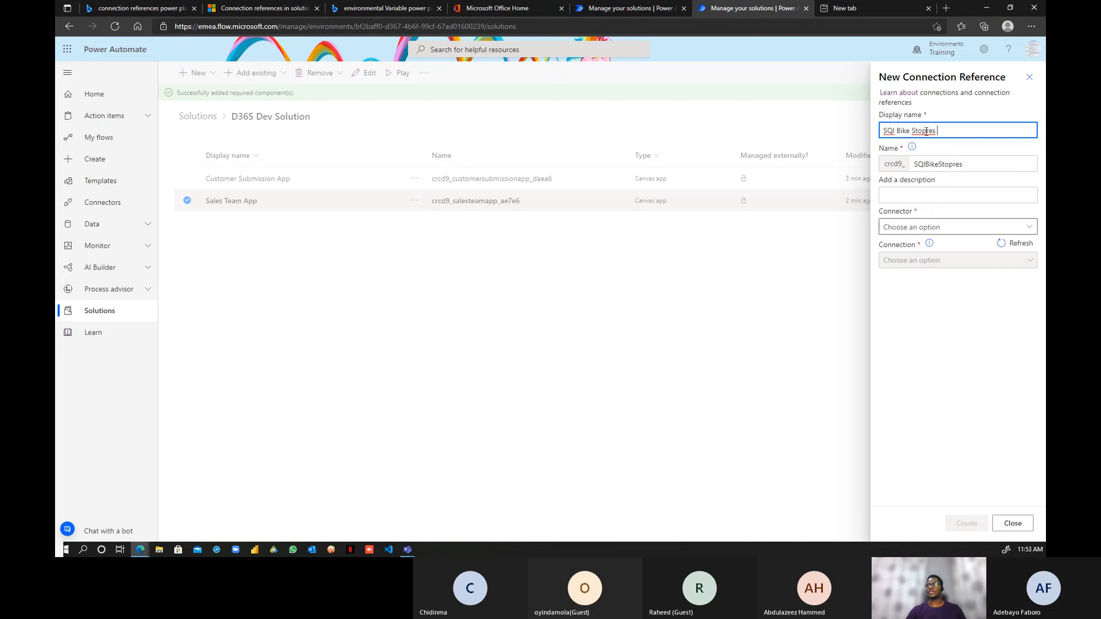
key("BackSpace")
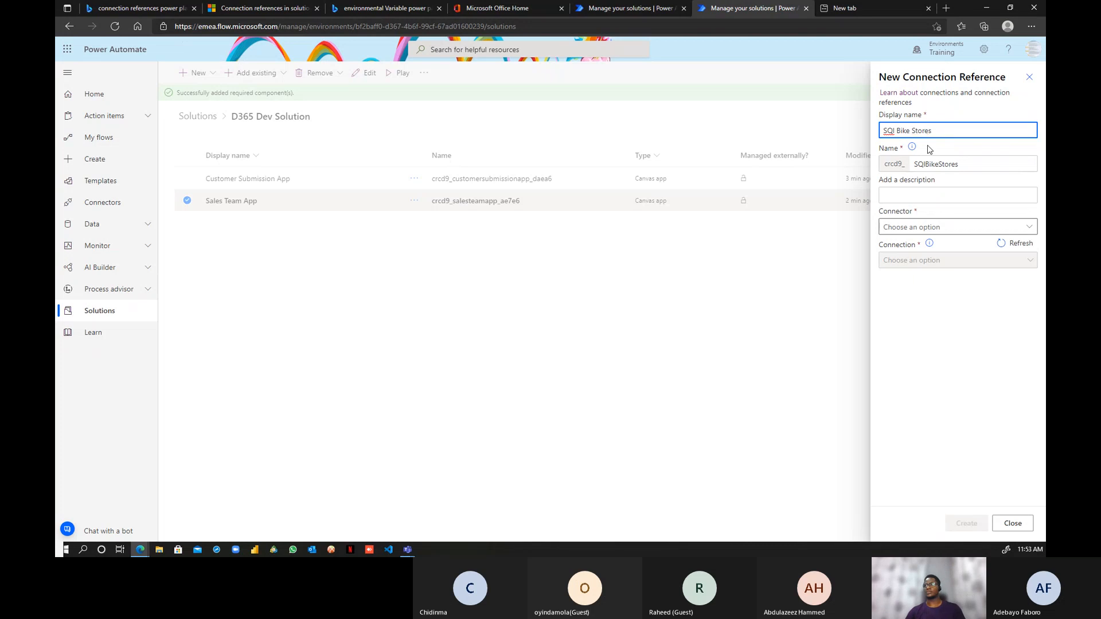
left_click(941, 200)
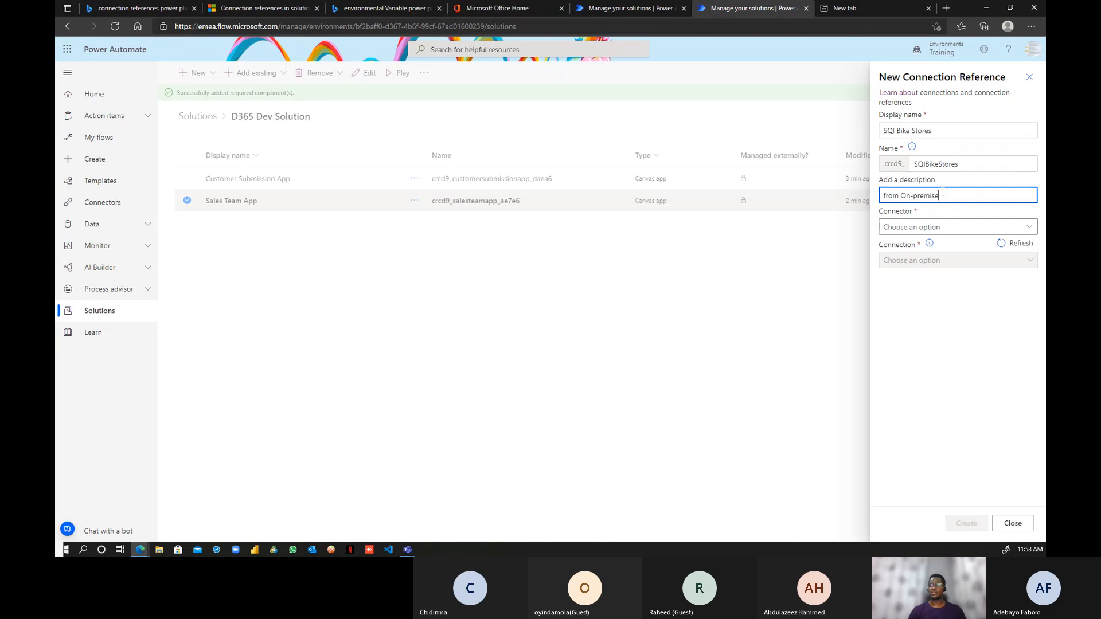
left_click(953, 227)
left_click(1029, 229)
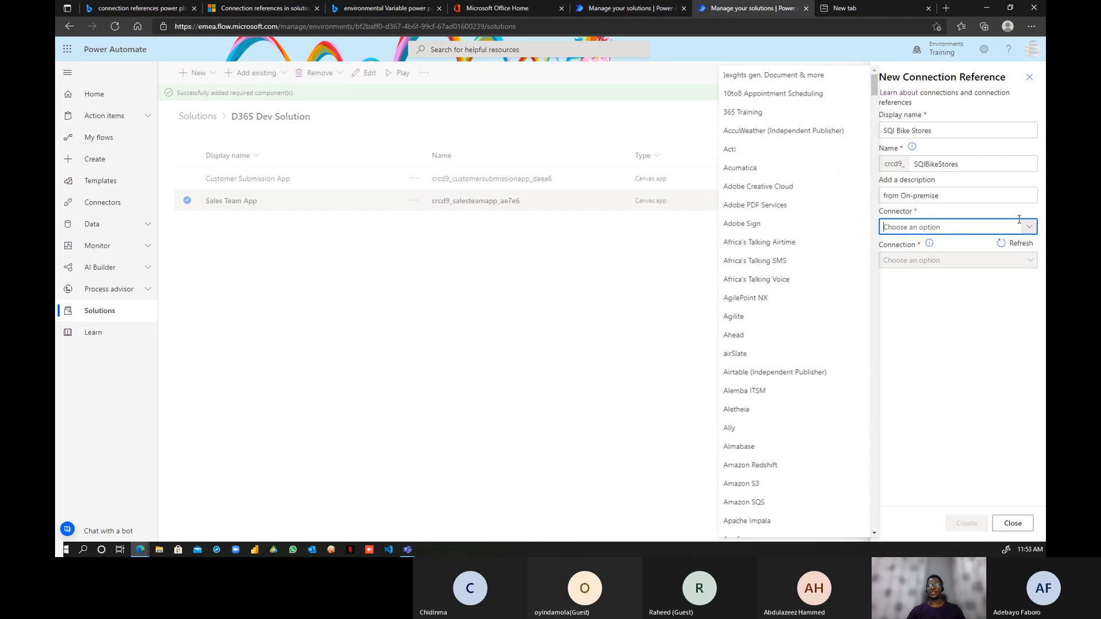
type("SQL Server")
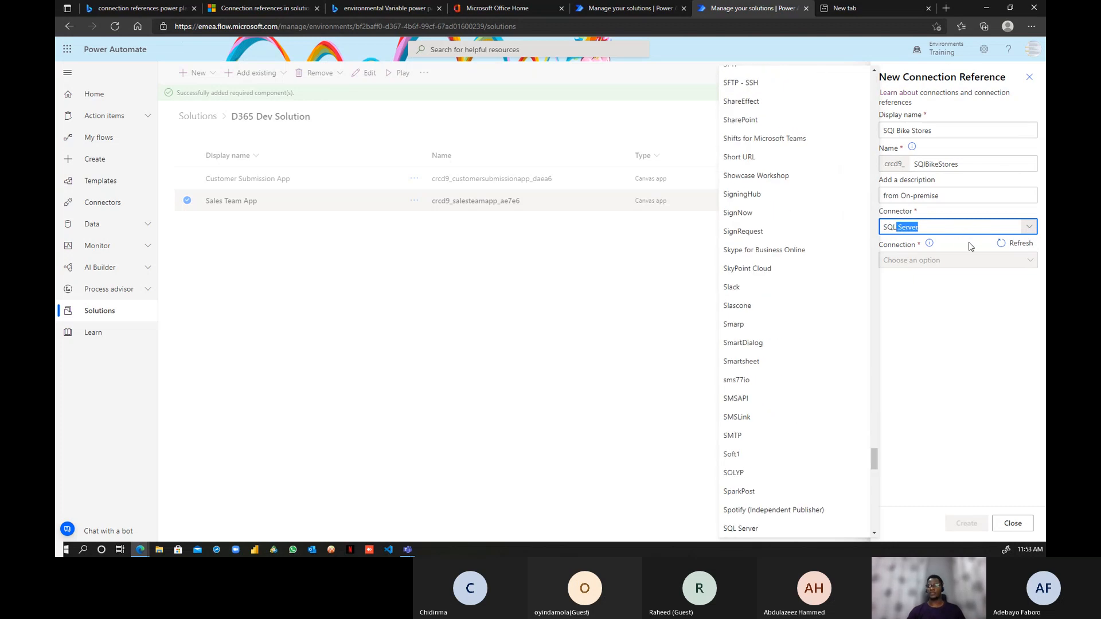
left_click(969, 242)
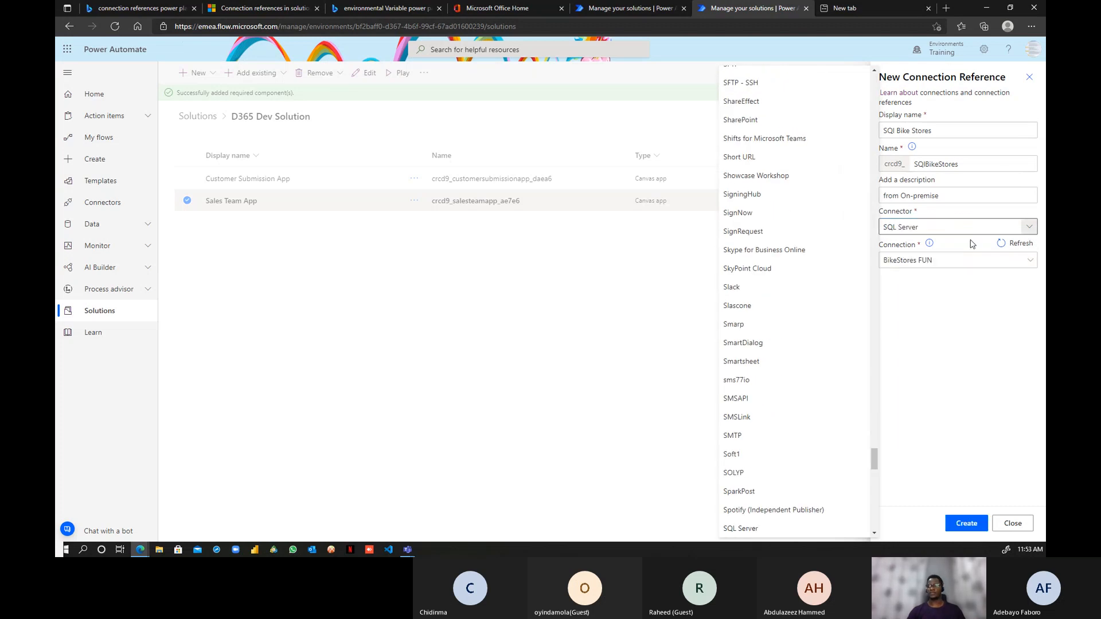
- Check the new SQL Server connection option, then pick the BikeStores FUN connection
left_click(994, 264)
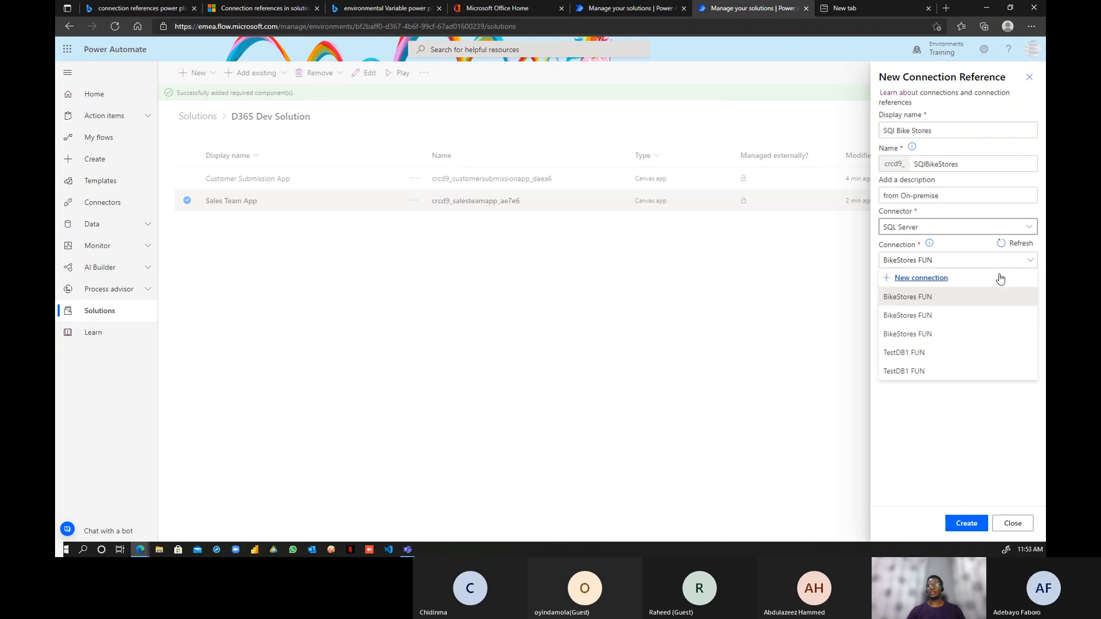
left_click(917, 279)
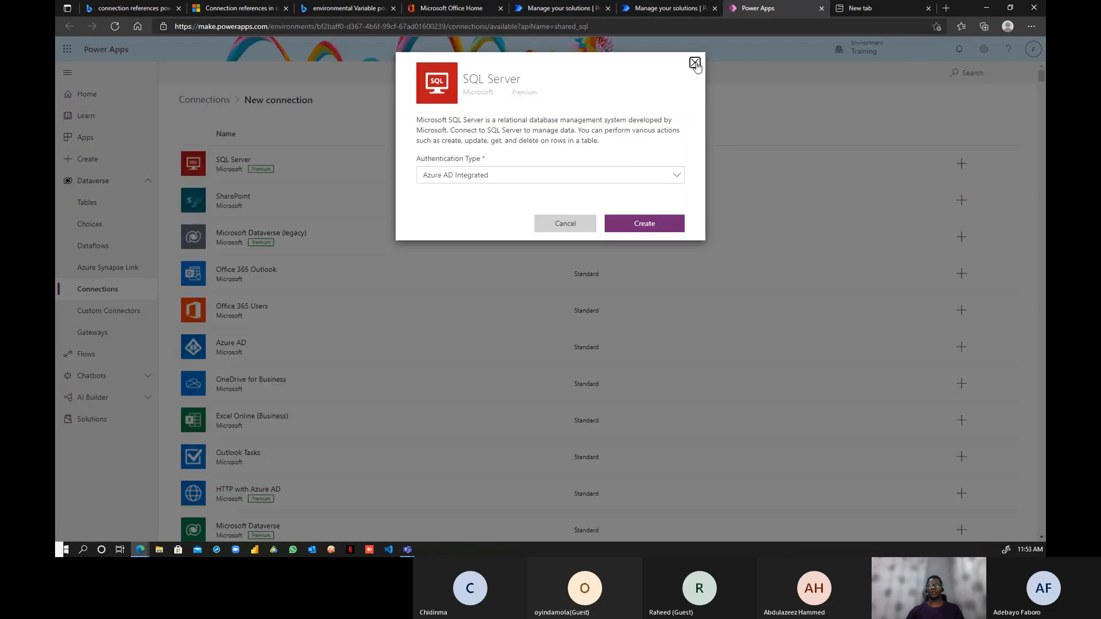
left_click(695, 63)
left_click(689, 9)
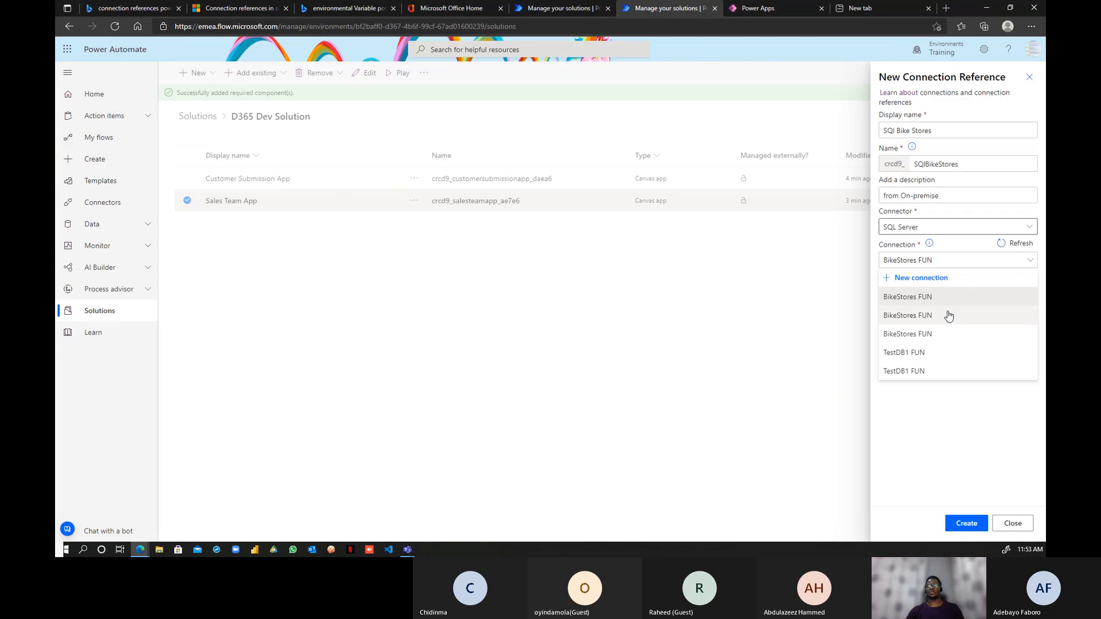
left_click(915, 297)
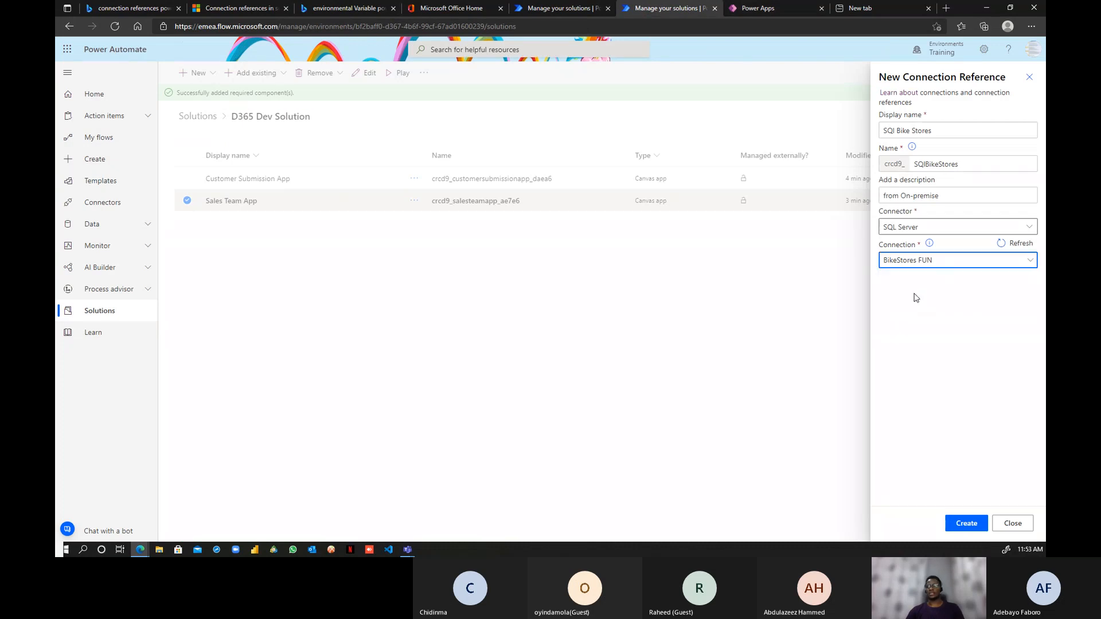
- Save the SQl Bike Stores connection reference so it appears beside the two canvas apps
left_click(966, 523)
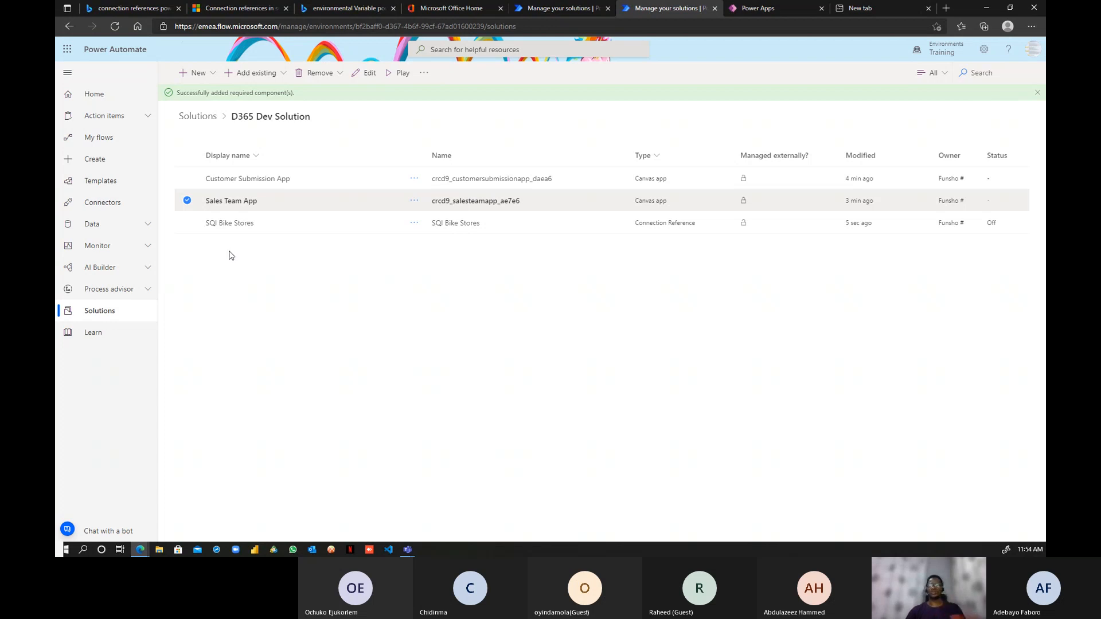
left_click(207, 76)
mouse_move(264, 97)
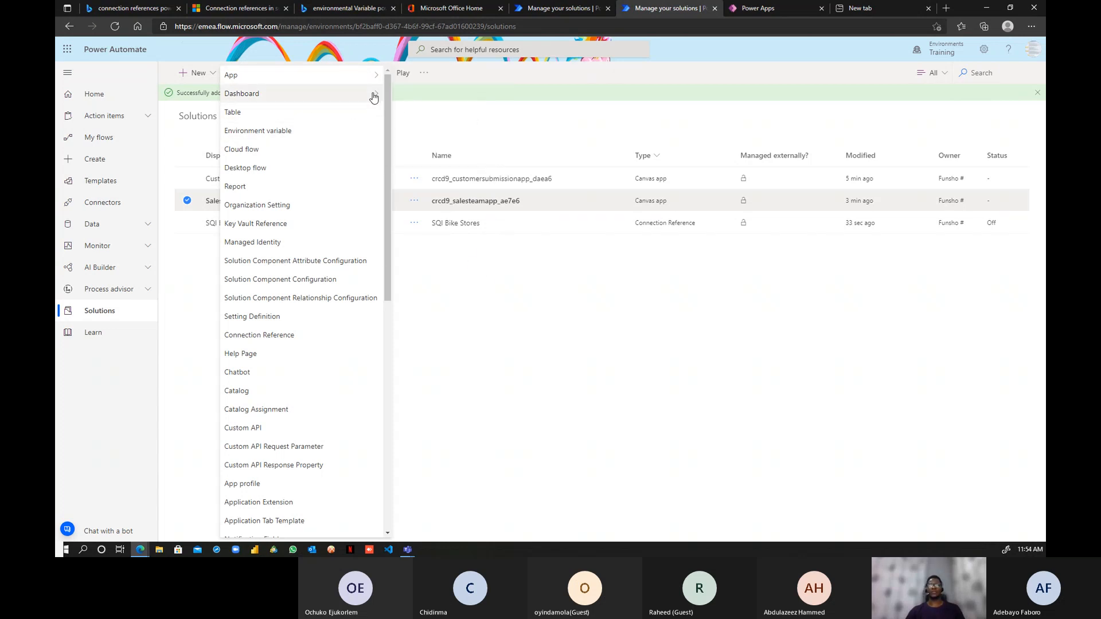
- Start a new cloud flow in the solution with the SharePoint 'When an item is created' trigger
left_click(334, 151)
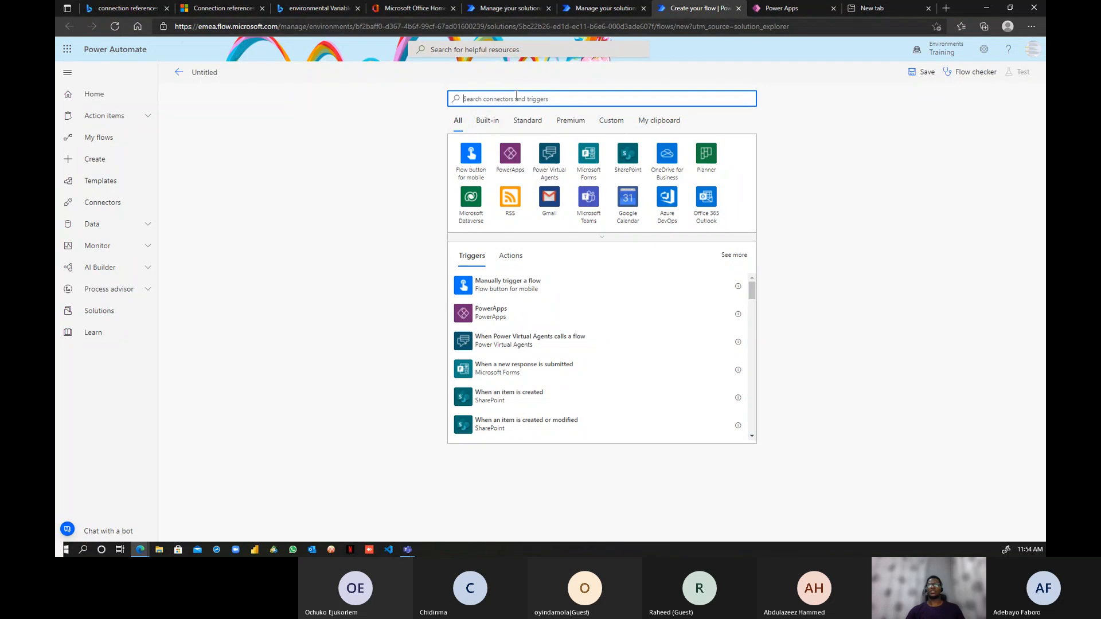
left_click(629, 163)
left_click(629, 163)
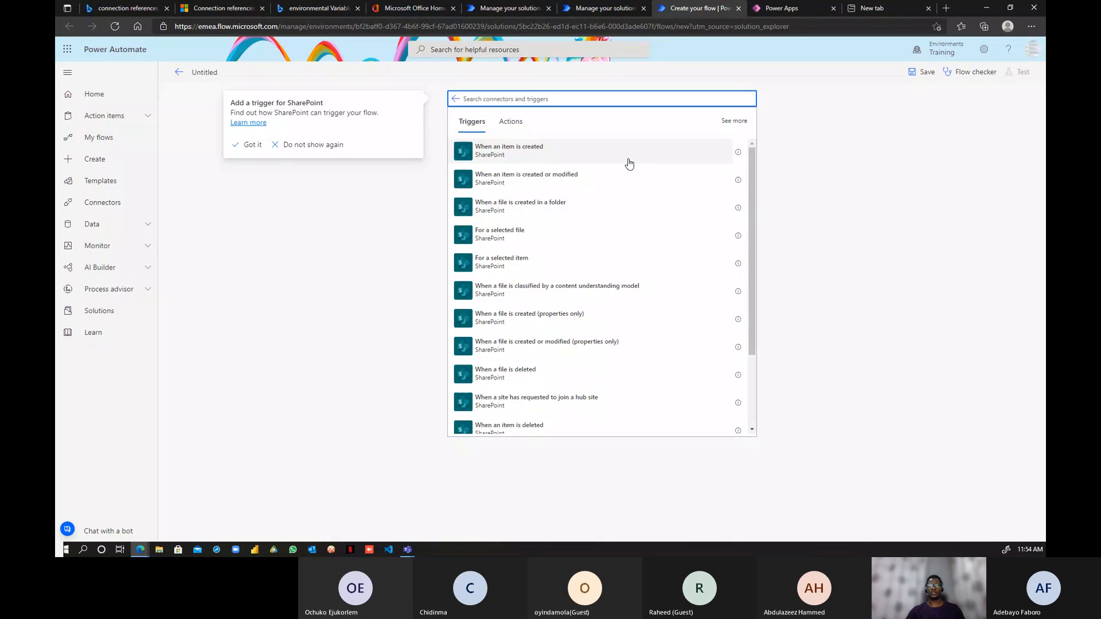
left_click(519, 155)
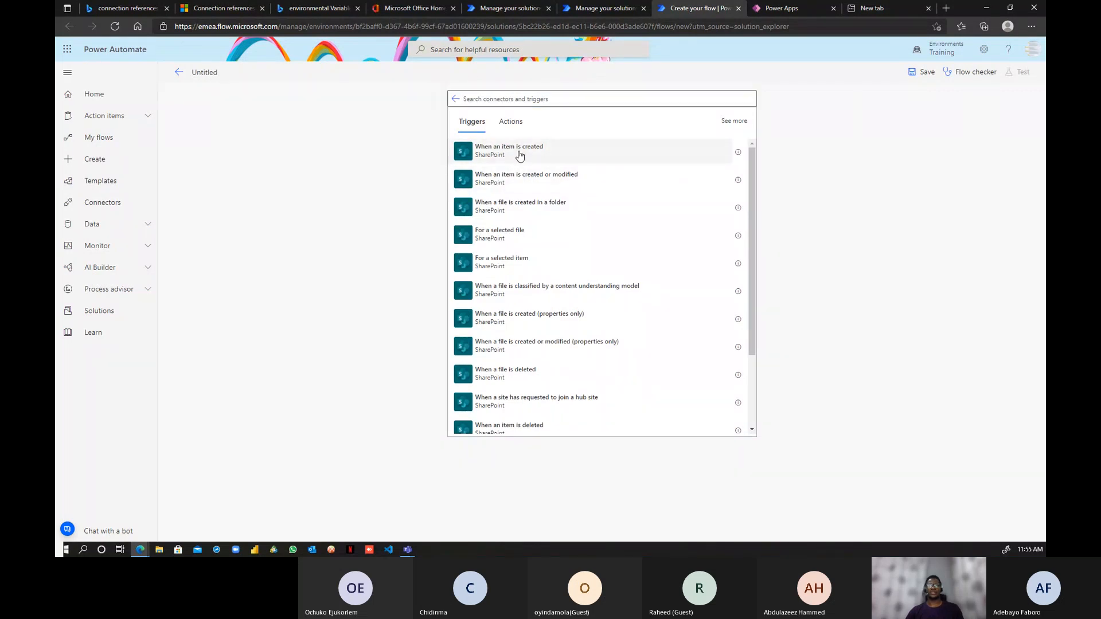
- Open SharePoint in a new tab from the Office home page, then return to the flow designer
left_click(415, 9)
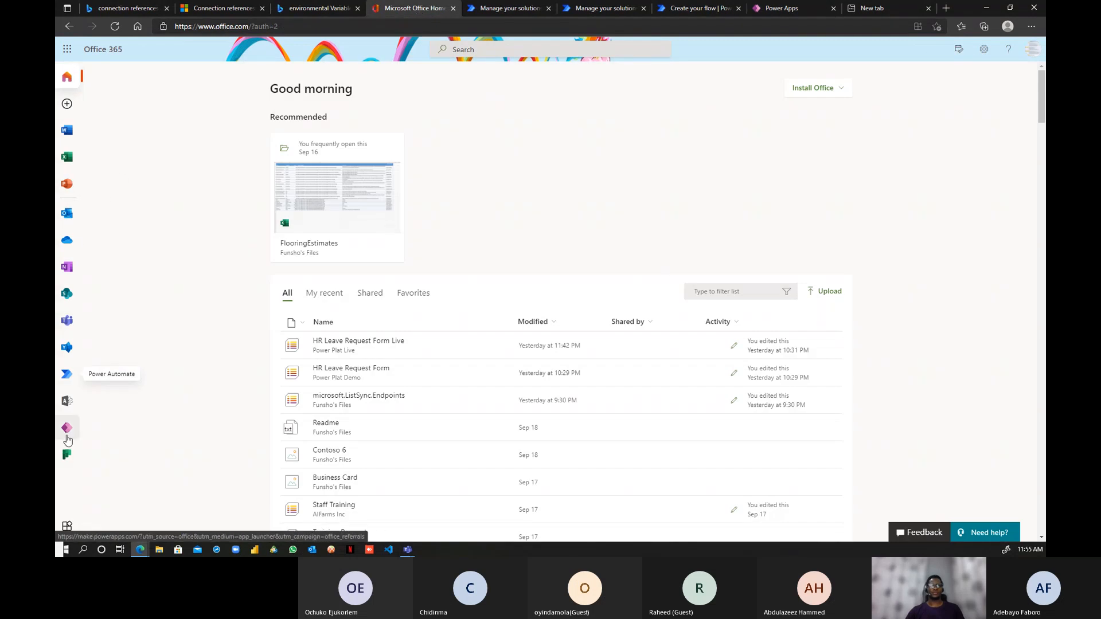
right_click(66, 293)
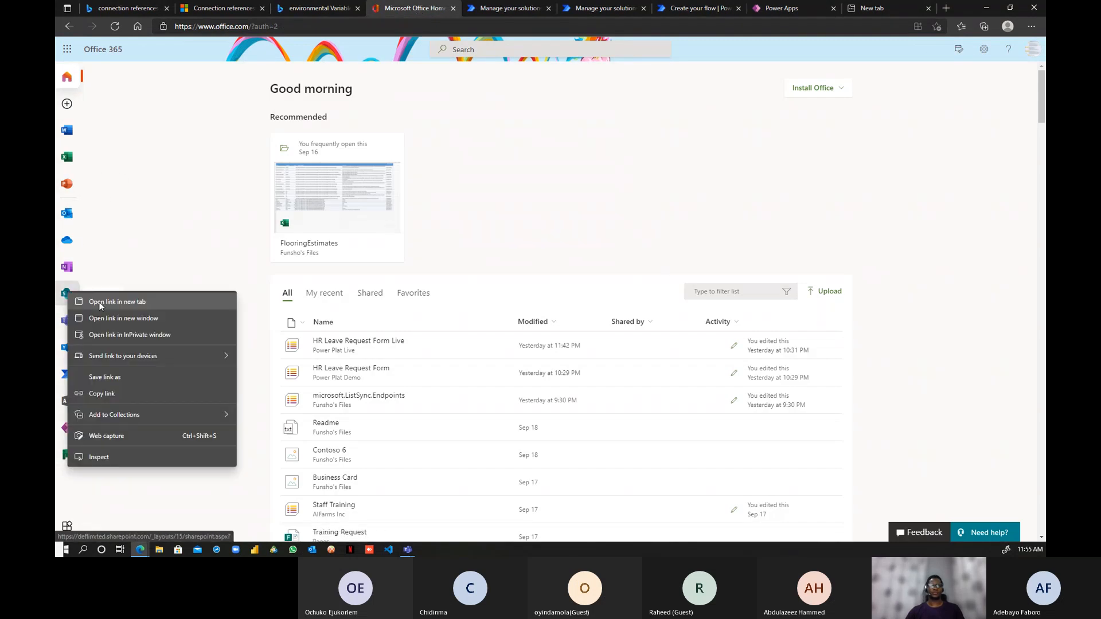
left_click(99, 301)
left_click(462, 8)
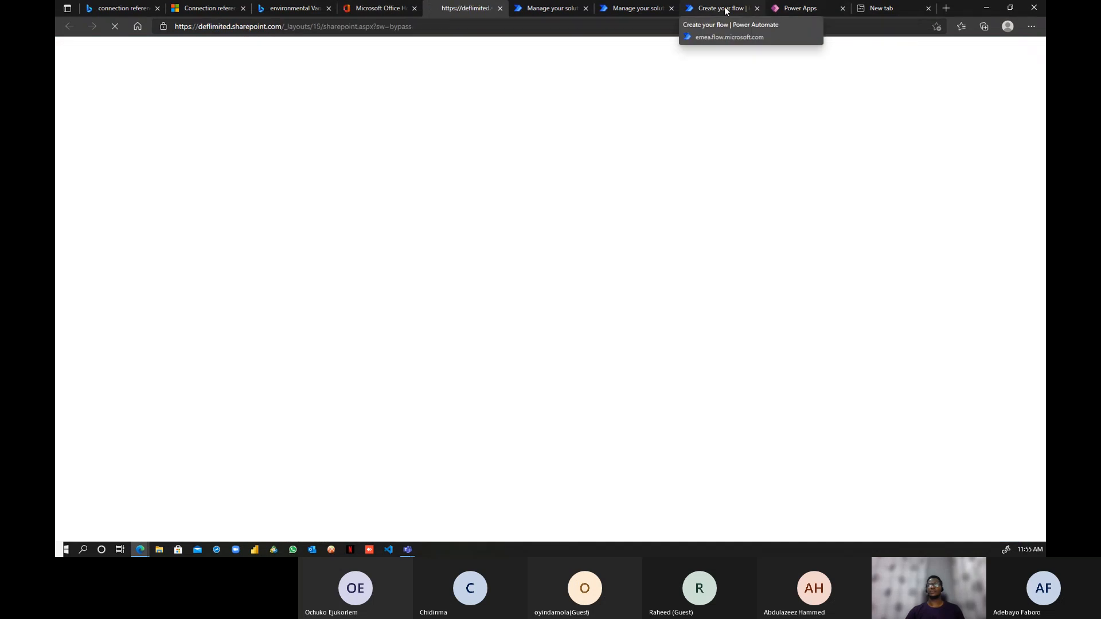
left_click(719, 10)
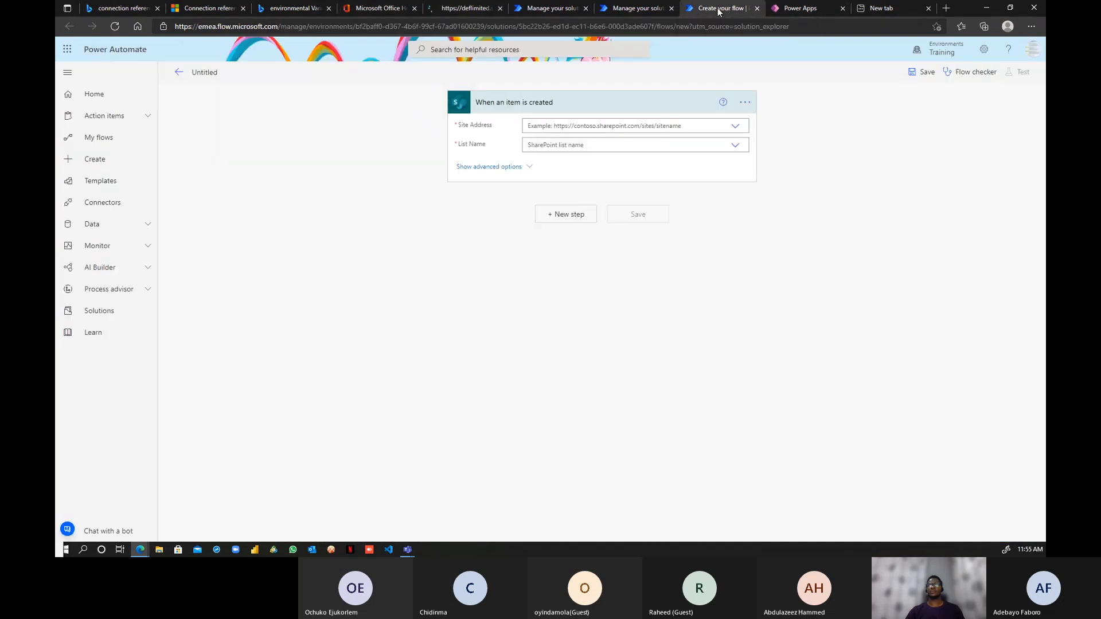
- Check the trigger's connection references and expand the trigger card for editing
left_click(746, 105)
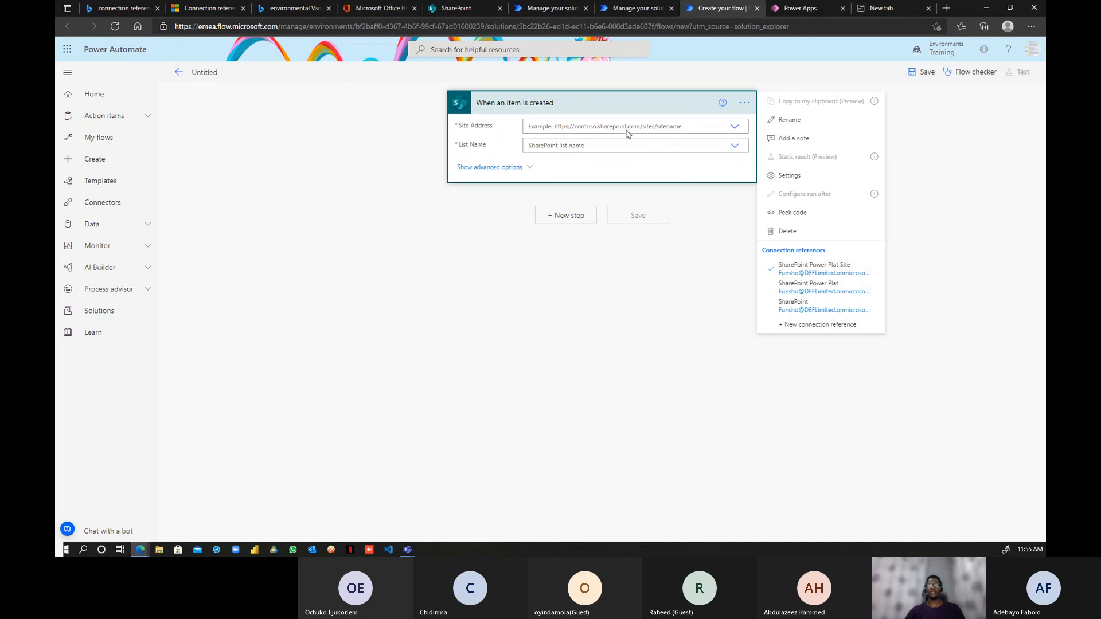
left_click(620, 106)
left_click(614, 104)
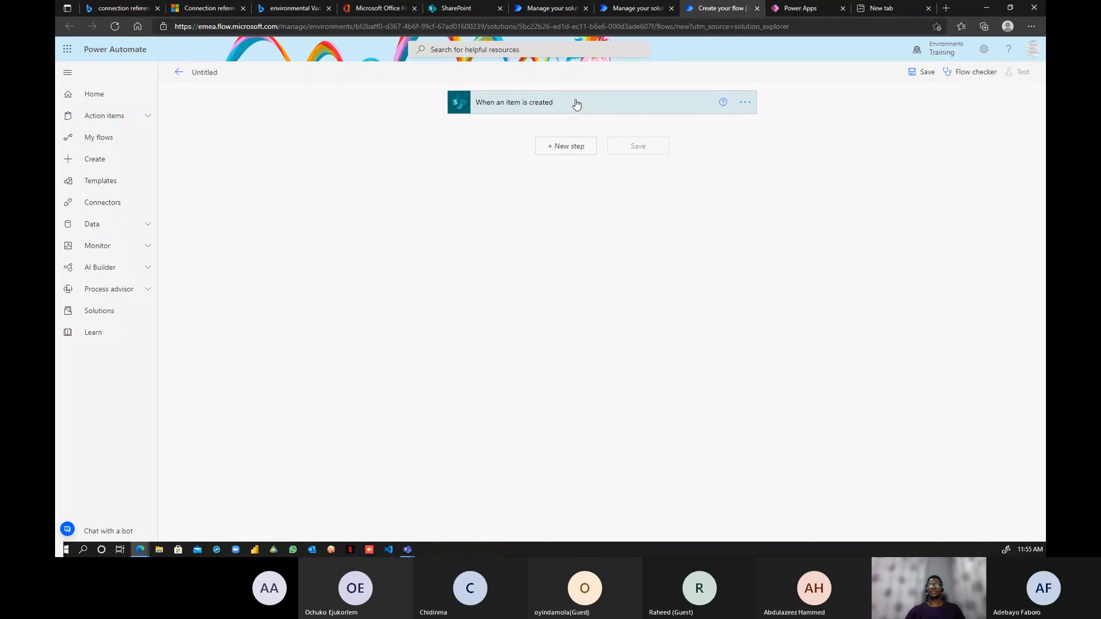
left_click(584, 108)
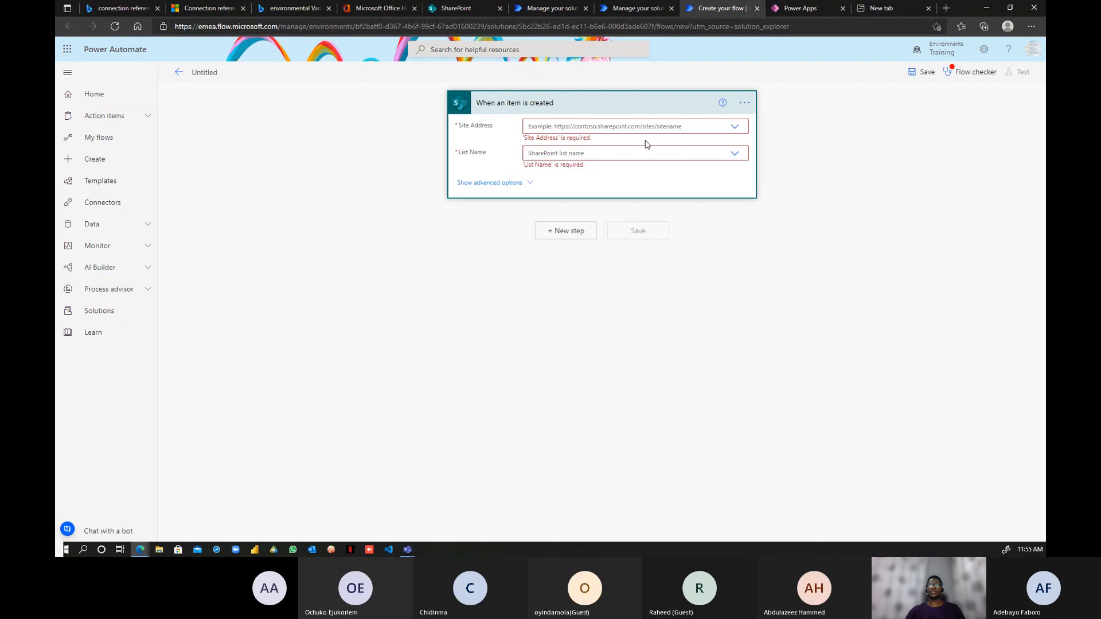
left_click(645, 107)
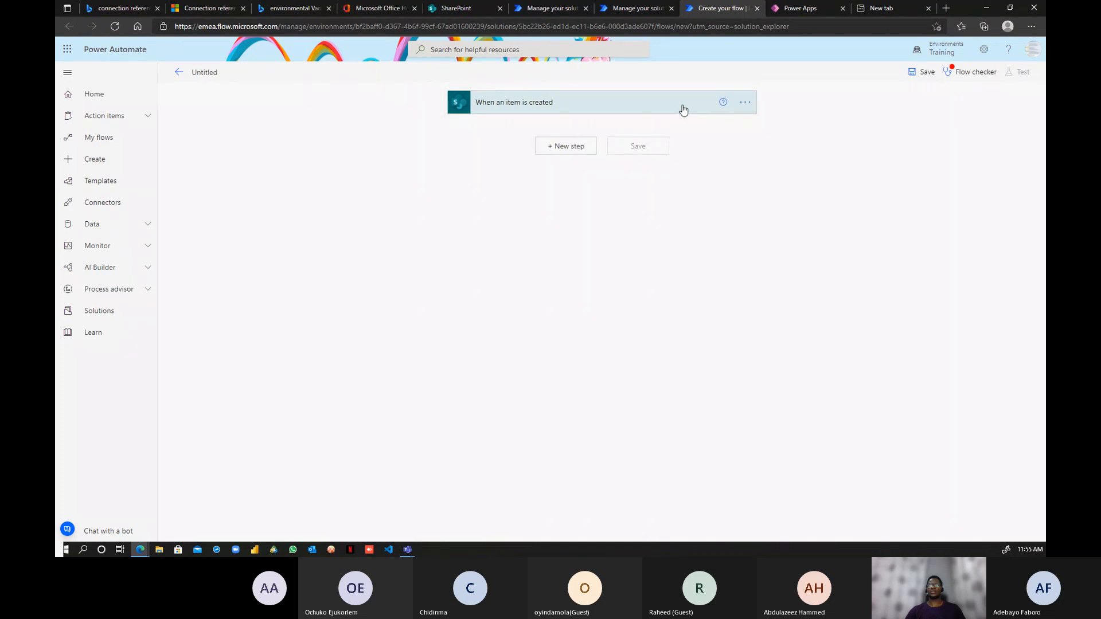
left_click(683, 110)
- Set Site Address to Power Plat Live and List Name to HR Leave Request Form Live
left_click(729, 126)
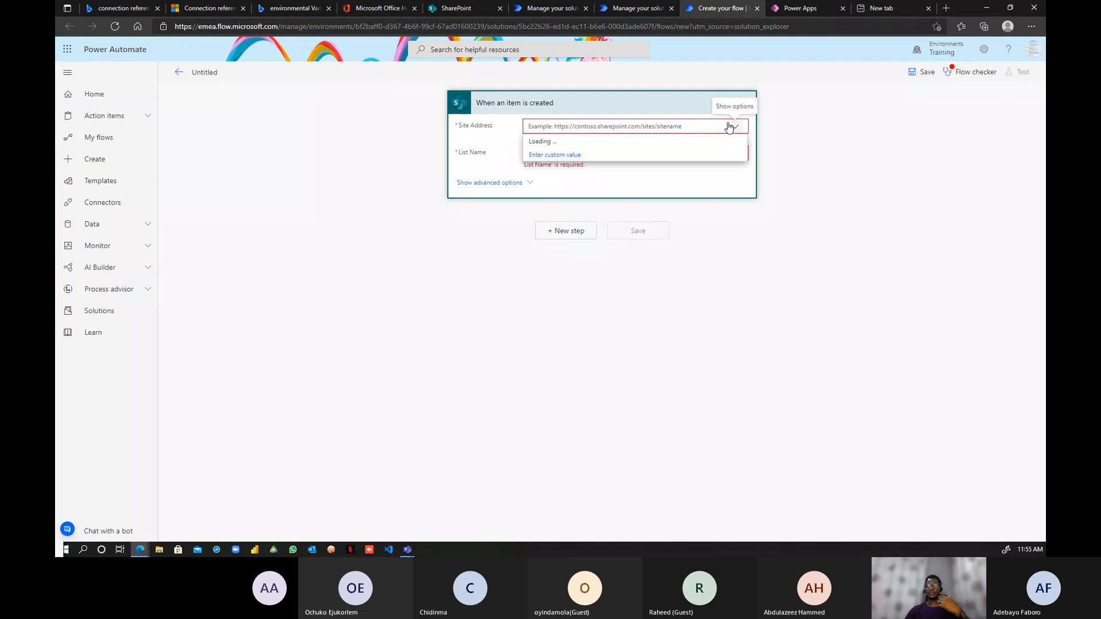
scroll(629, 224, "down", 1)
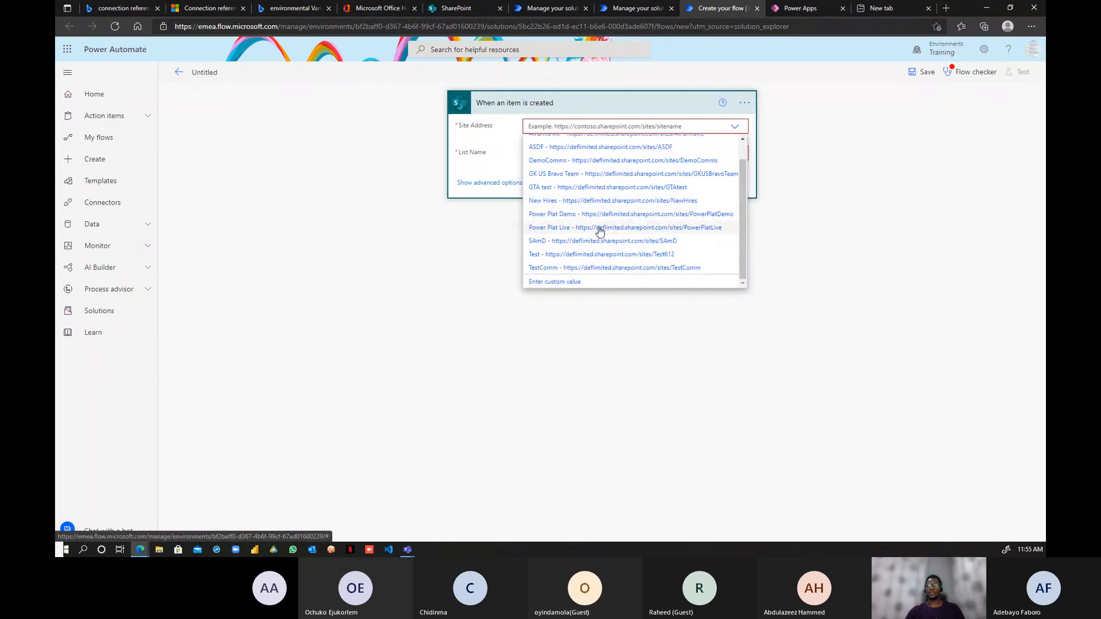
left_click(600, 228)
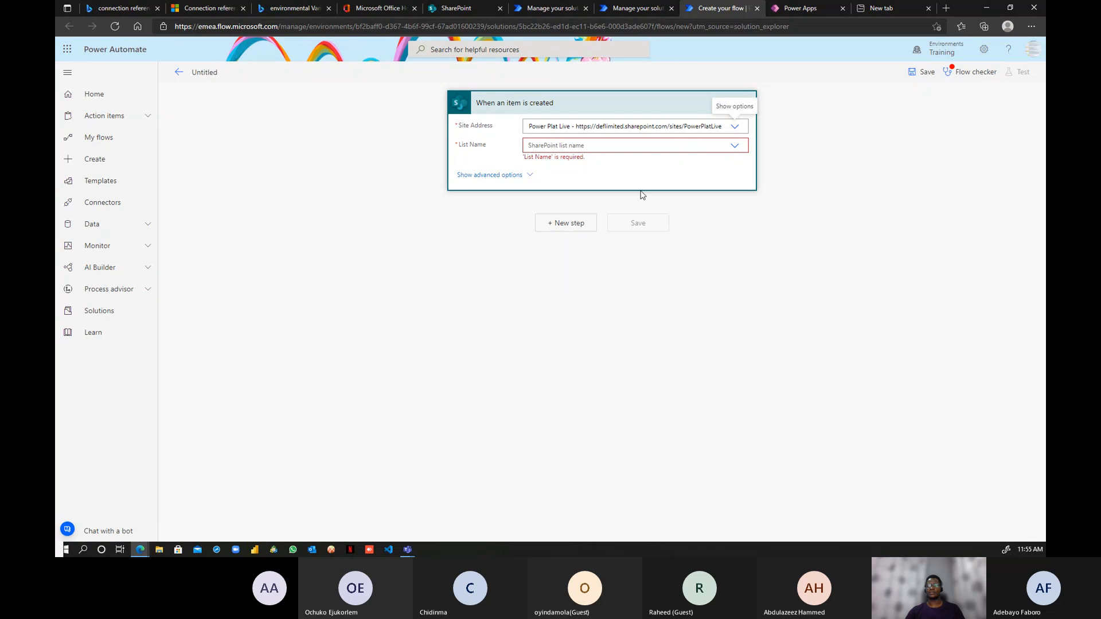
left_click(744, 104)
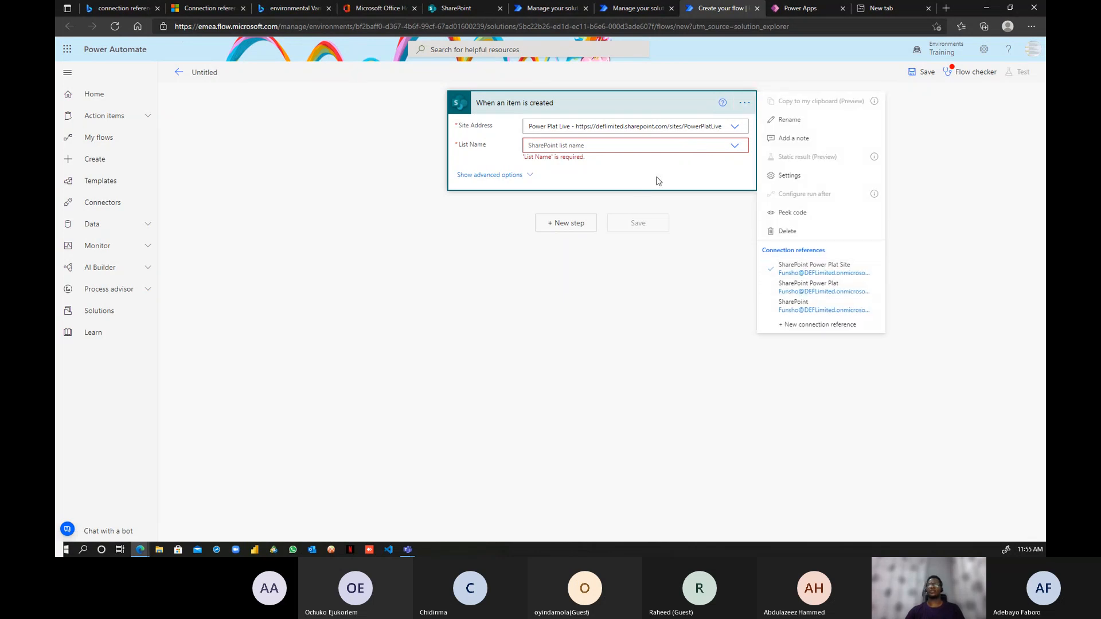
left_click(733, 146)
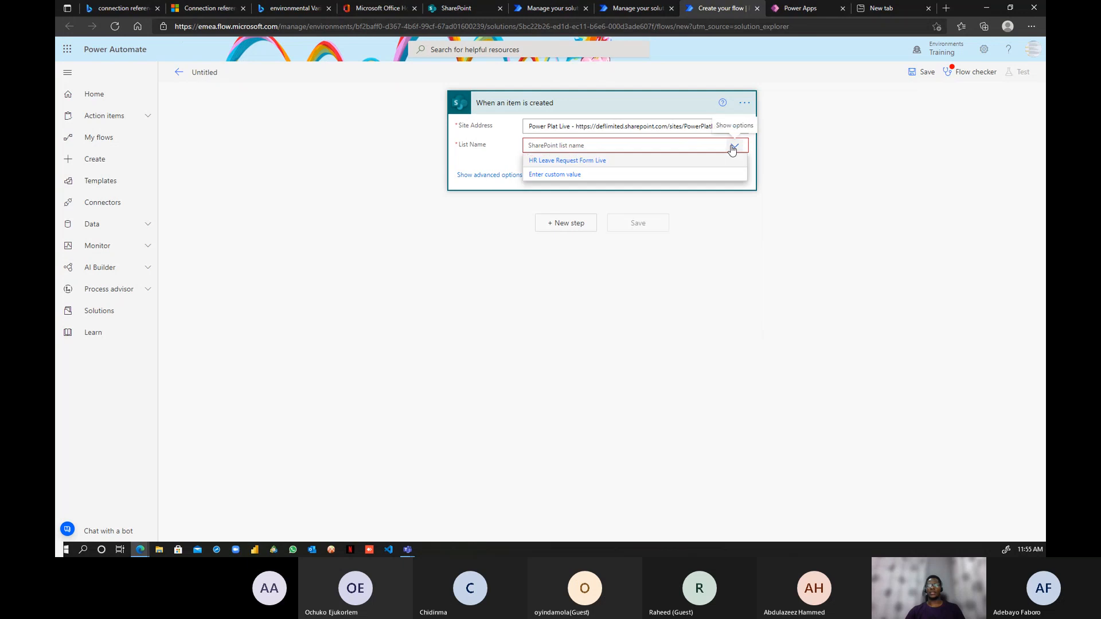
left_click(555, 166)
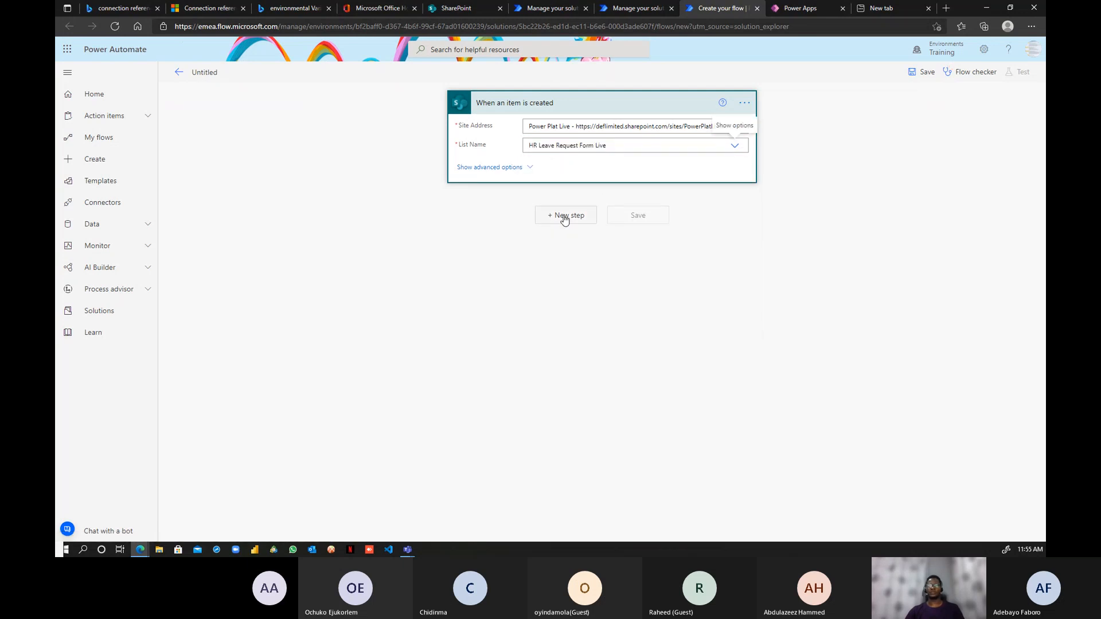
- Add Office 365 Outlook's Send an email (V2) action after the trigger and sign in for its connection
left_click(571, 216)
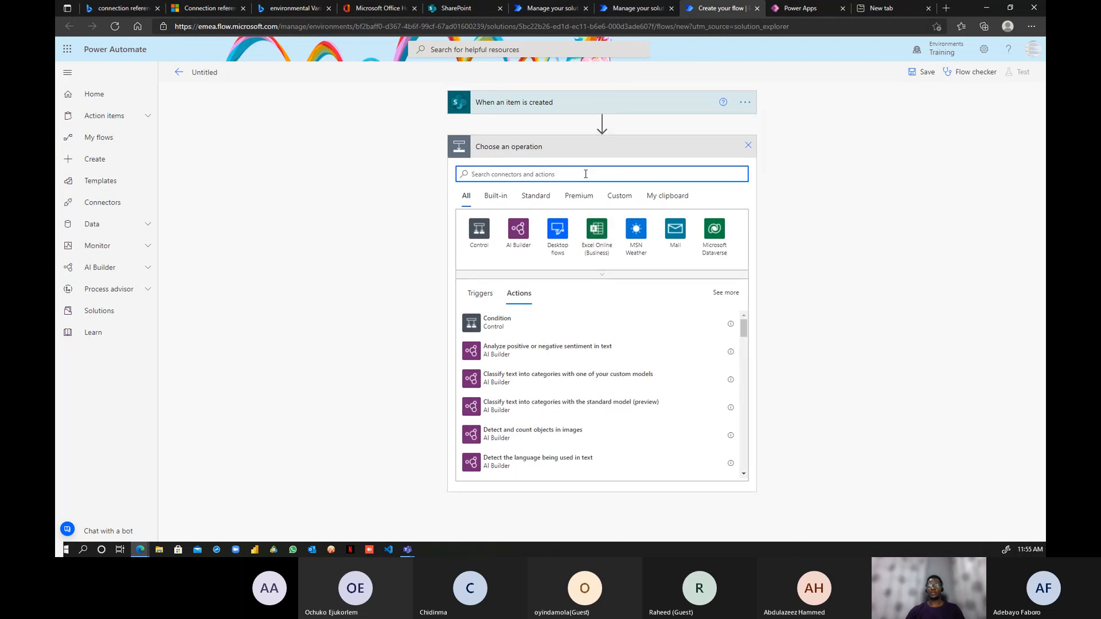
type("send")
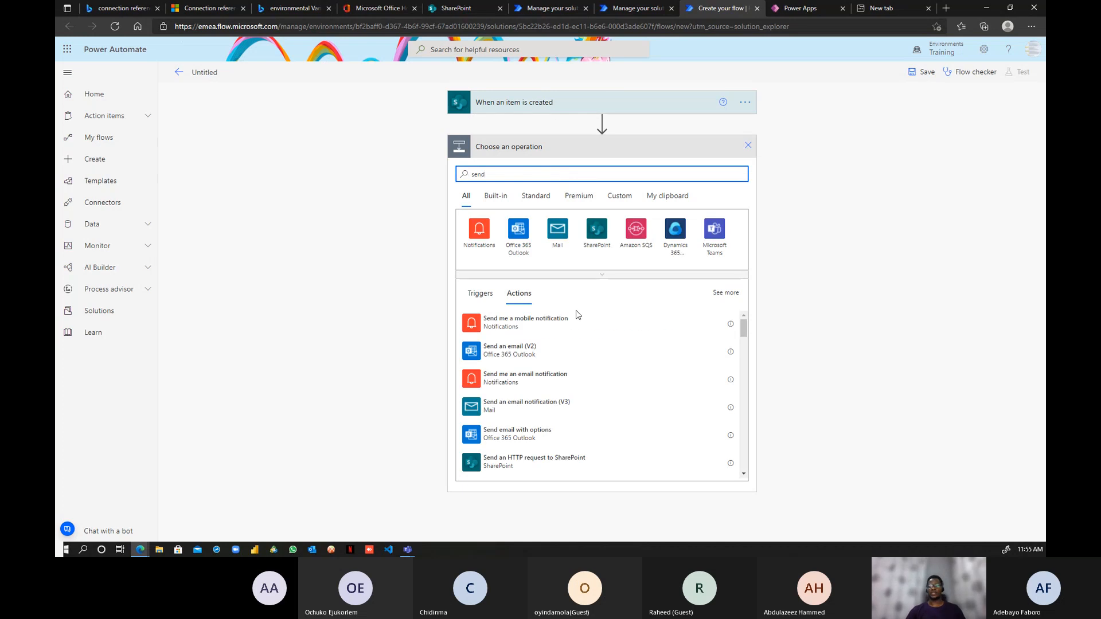
left_click(519, 236)
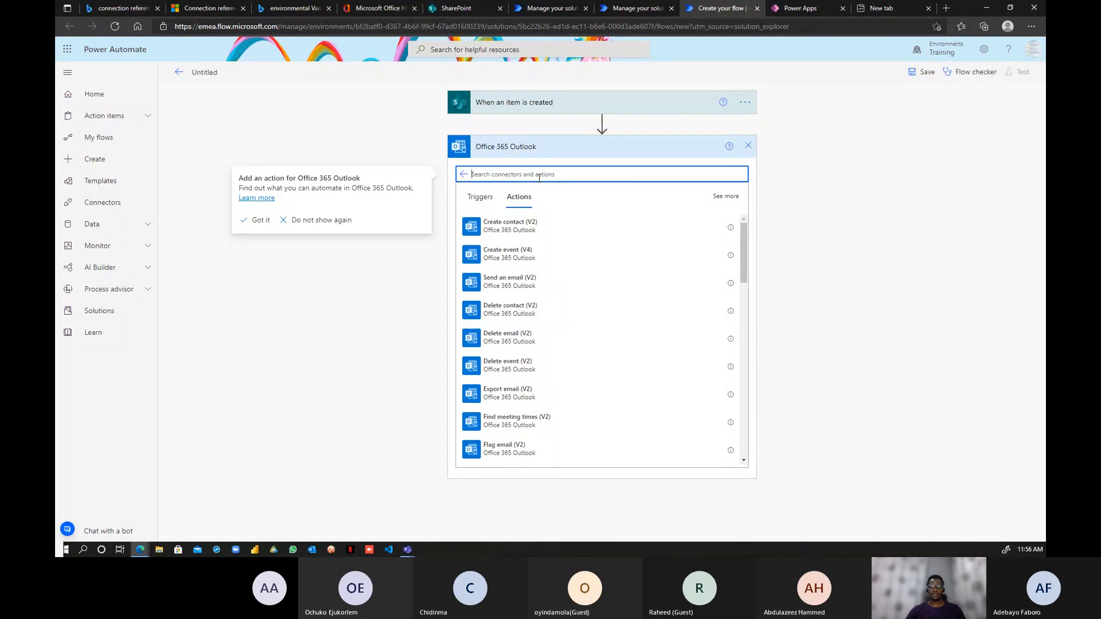
type("send")
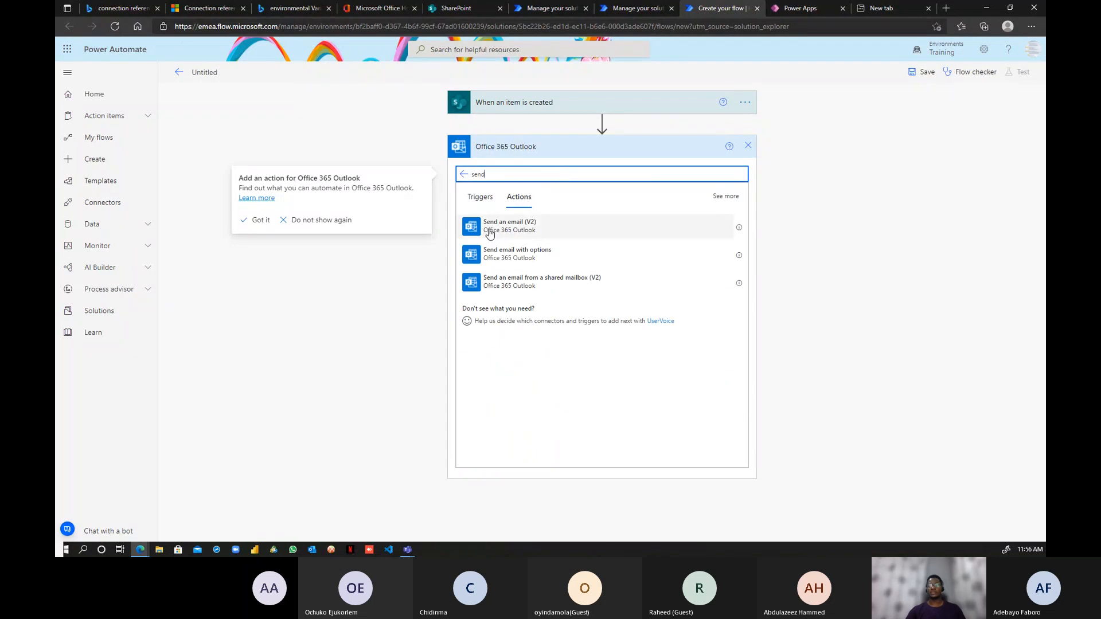
left_click(481, 227)
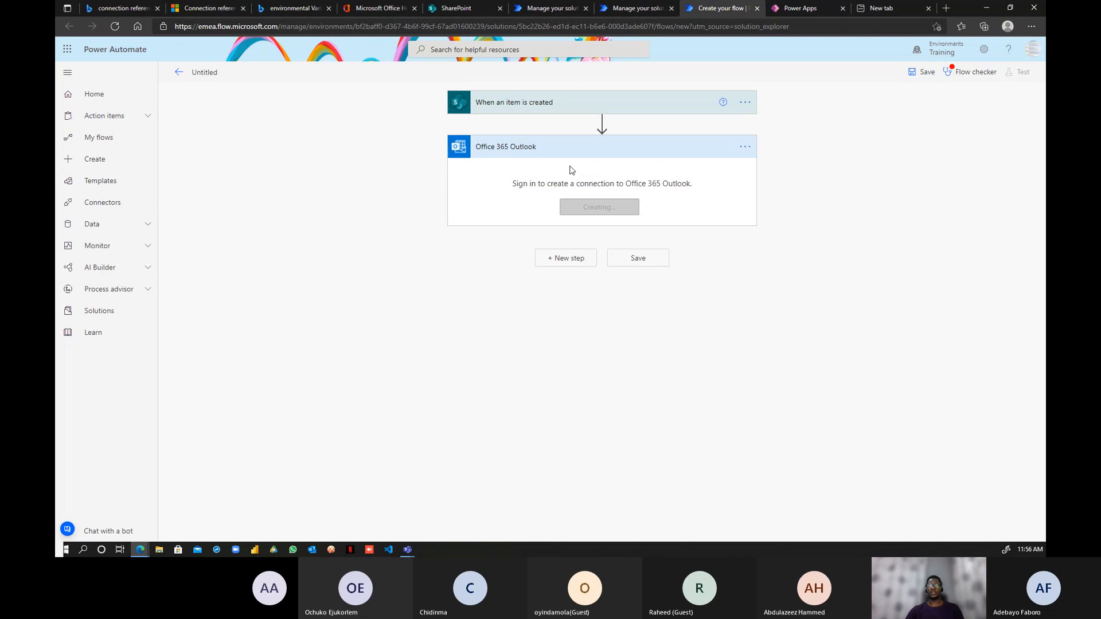
left_click(599, 206)
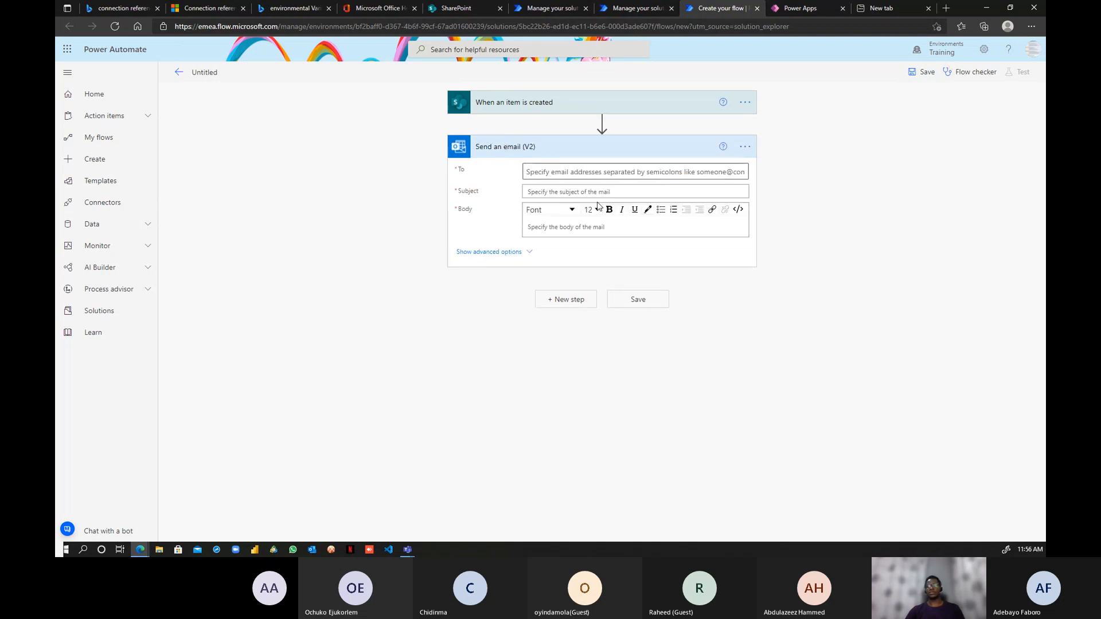
- Set the email recipient to the suggested person and type the subject 'Leave request Form'
left_click(753, 150)
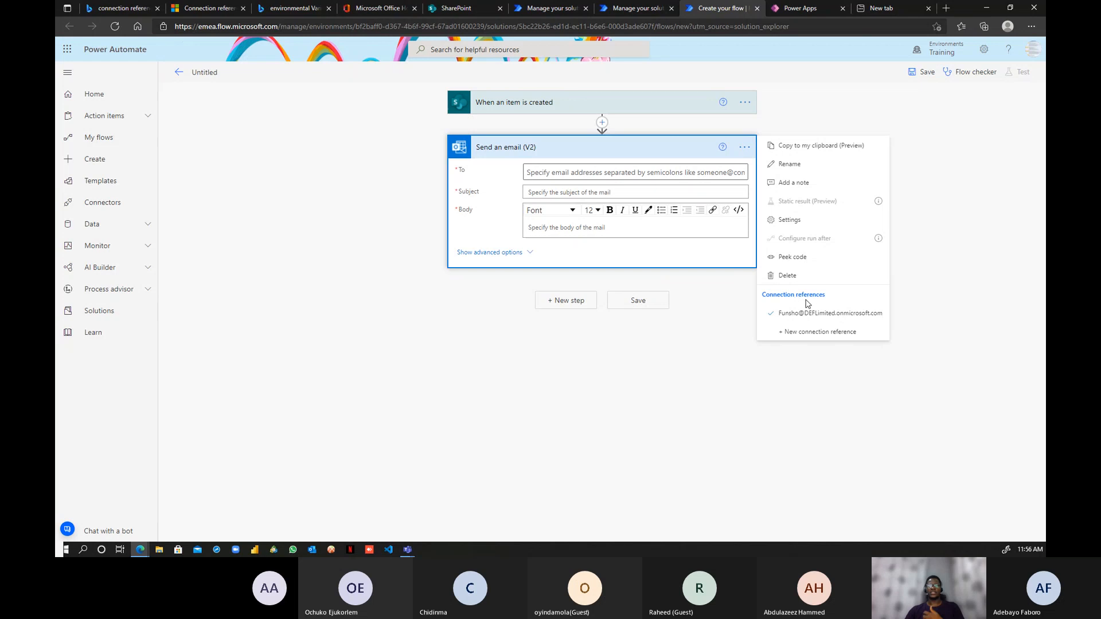
left_click(621, 171)
type("funsho")
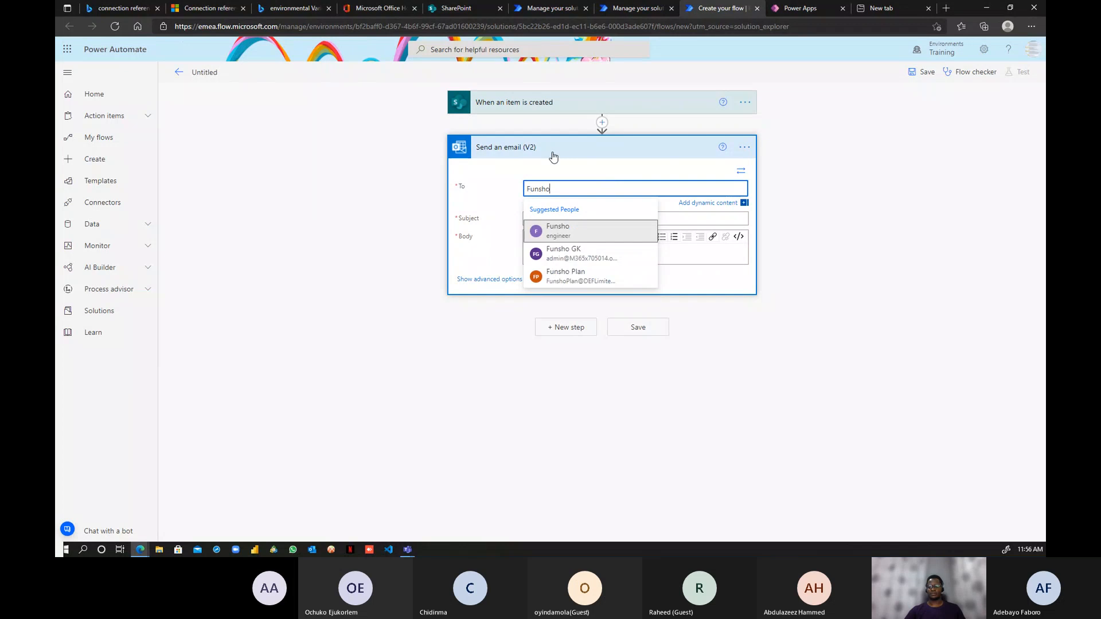
left_click(583, 232)
left_click(590, 218)
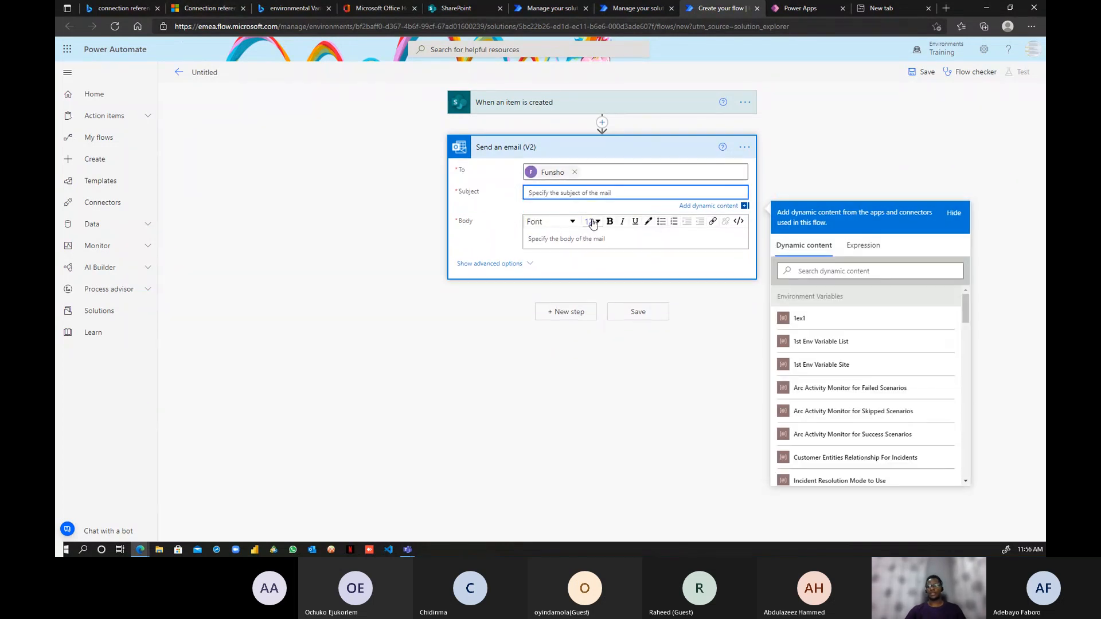
type("Leav")
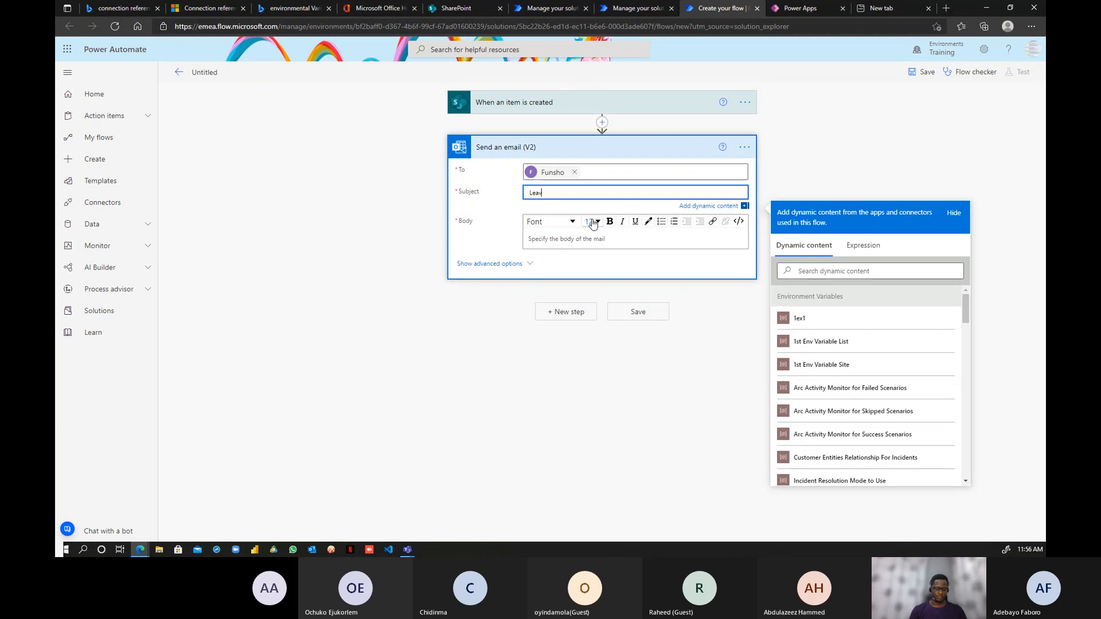
type("e request ")
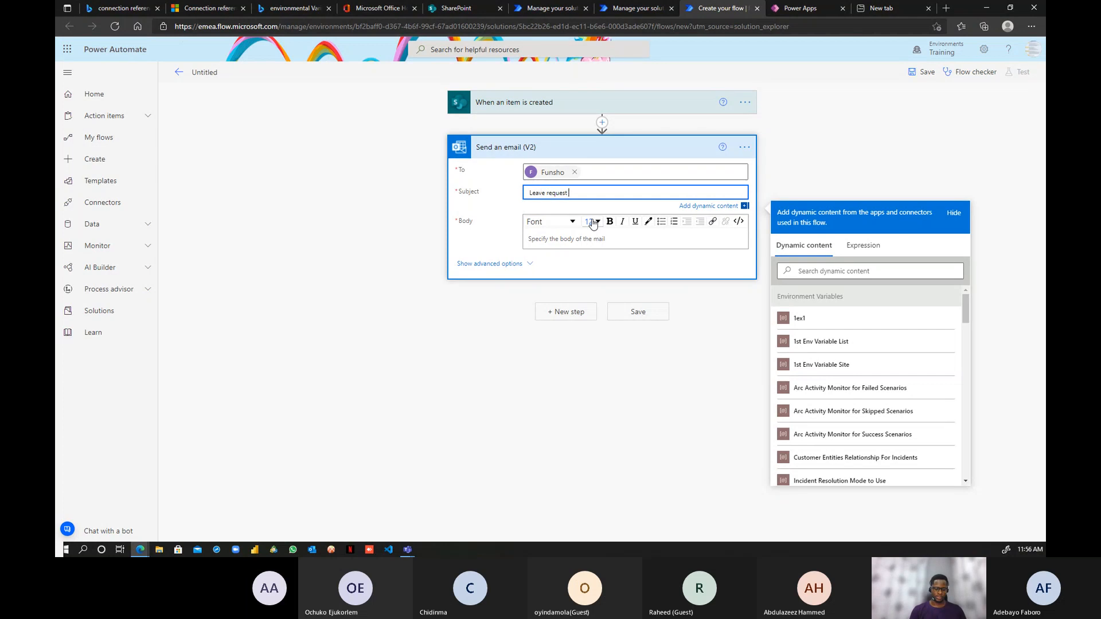
type("Form from")
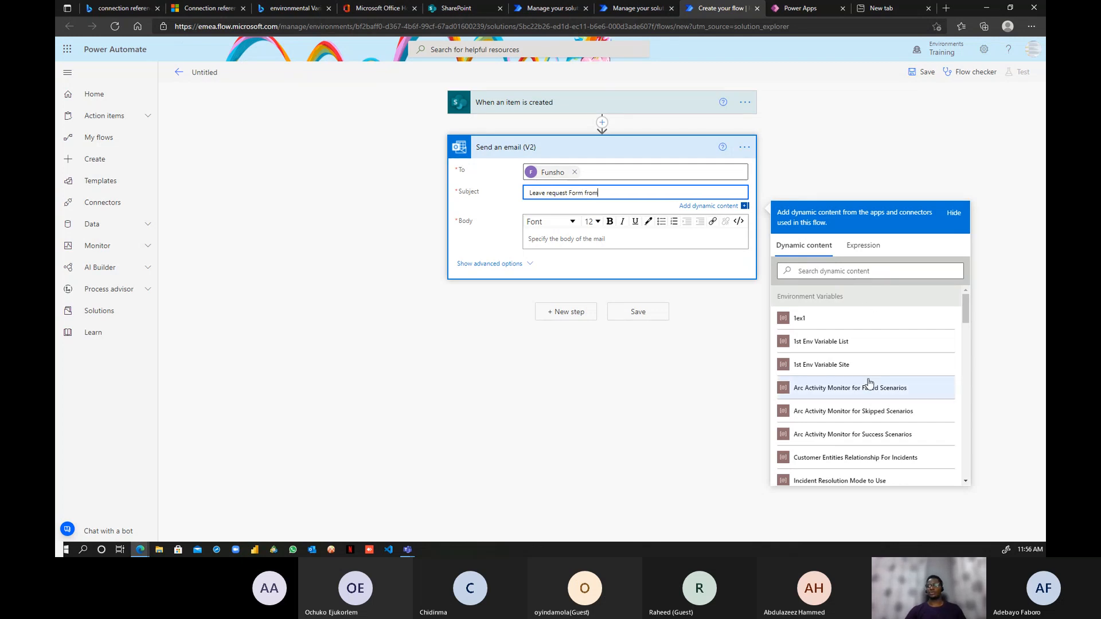
- Append the Full Name DisplayName dynamic content to the subject
scroll(869, 383, "down", 3)
scroll(869, 383, "down", 2)
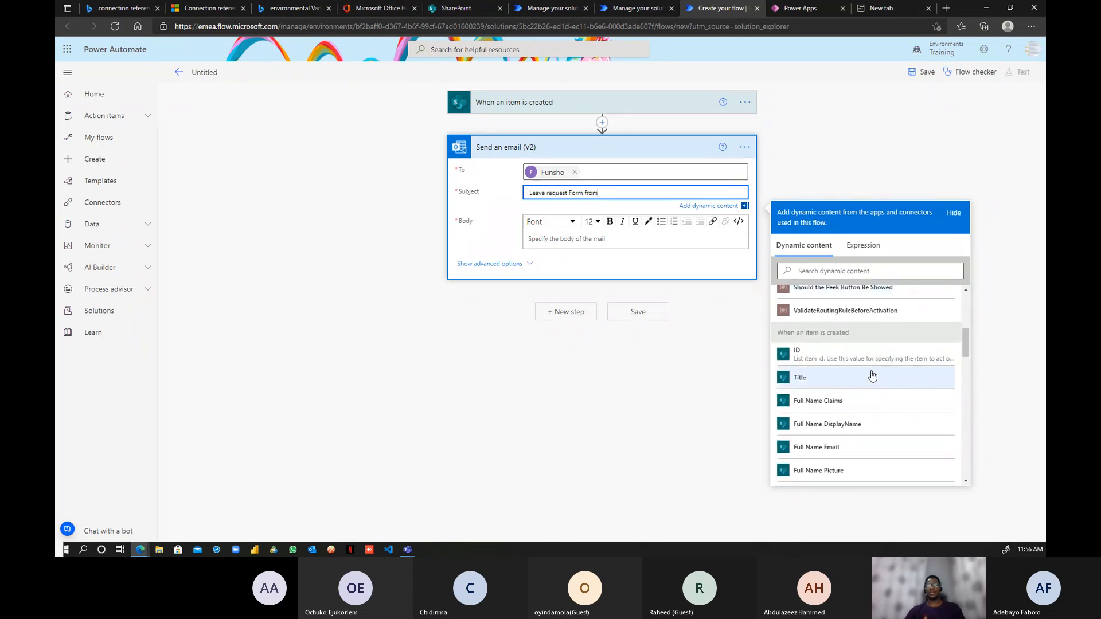
scroll(847, 401, "down", 2)
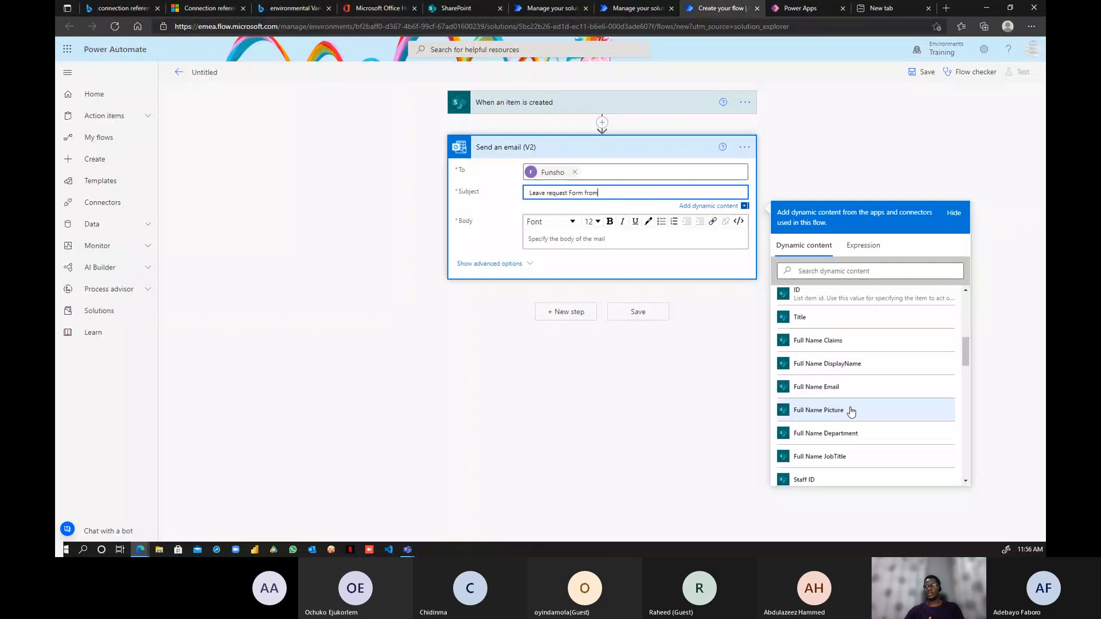
scroll(852, 409, "down", 1)
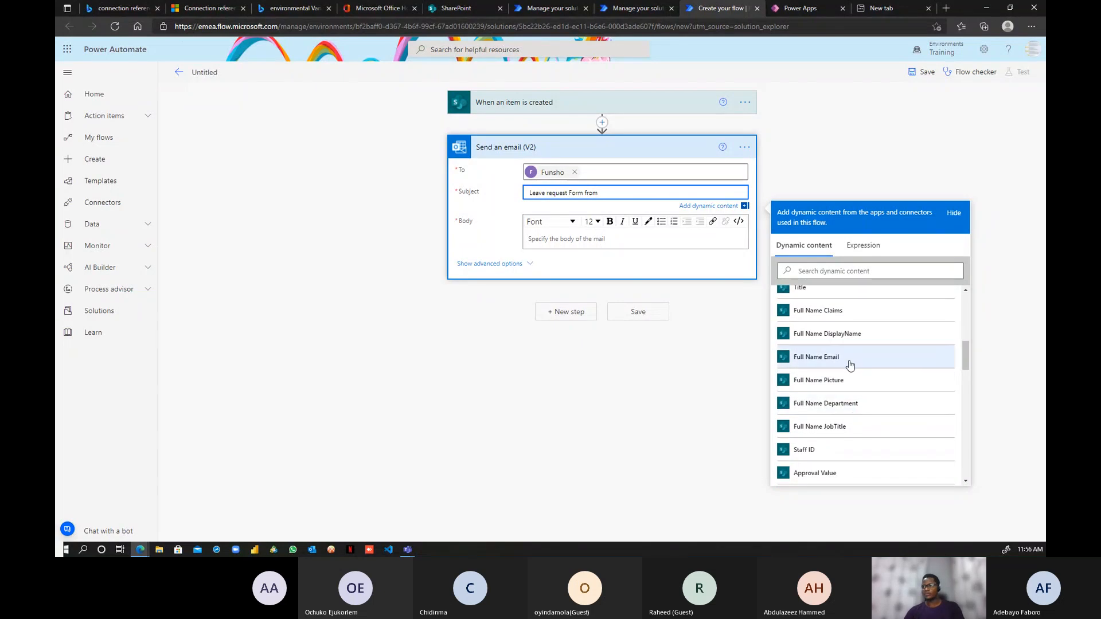
scroll(844, 393, "down", 1)
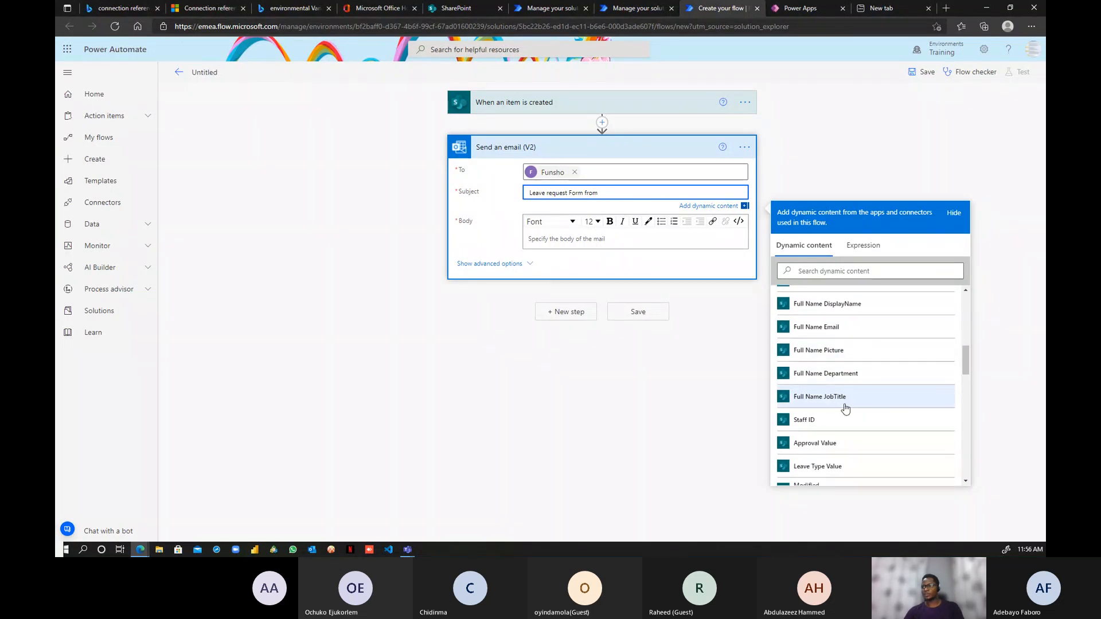
scroll(845, 408, "down", 2)
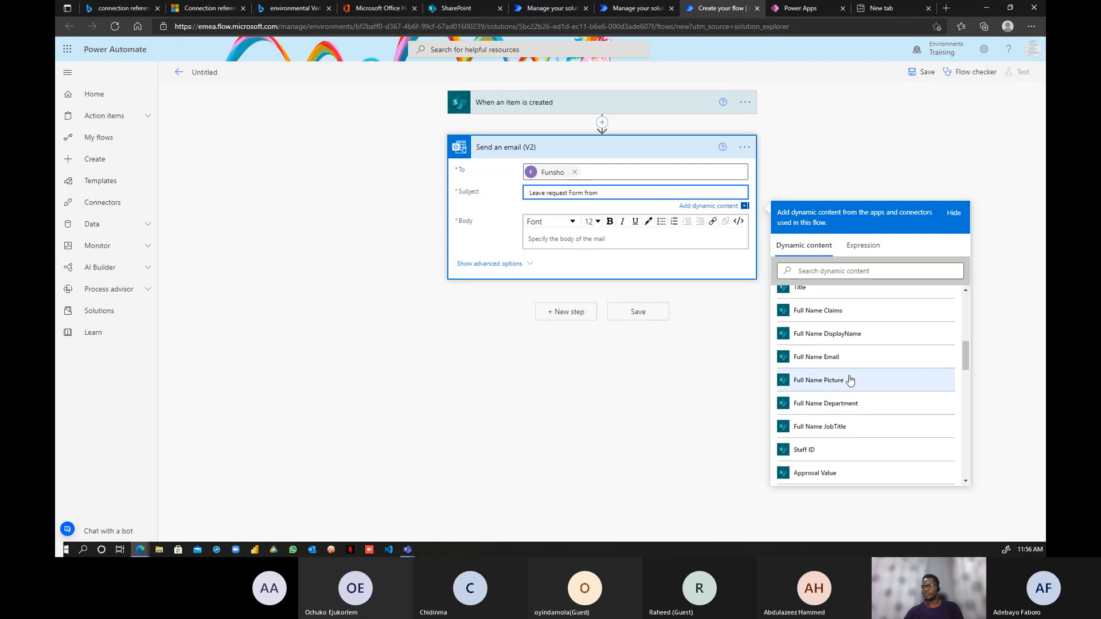
scroll(851, 367, "up", 1)
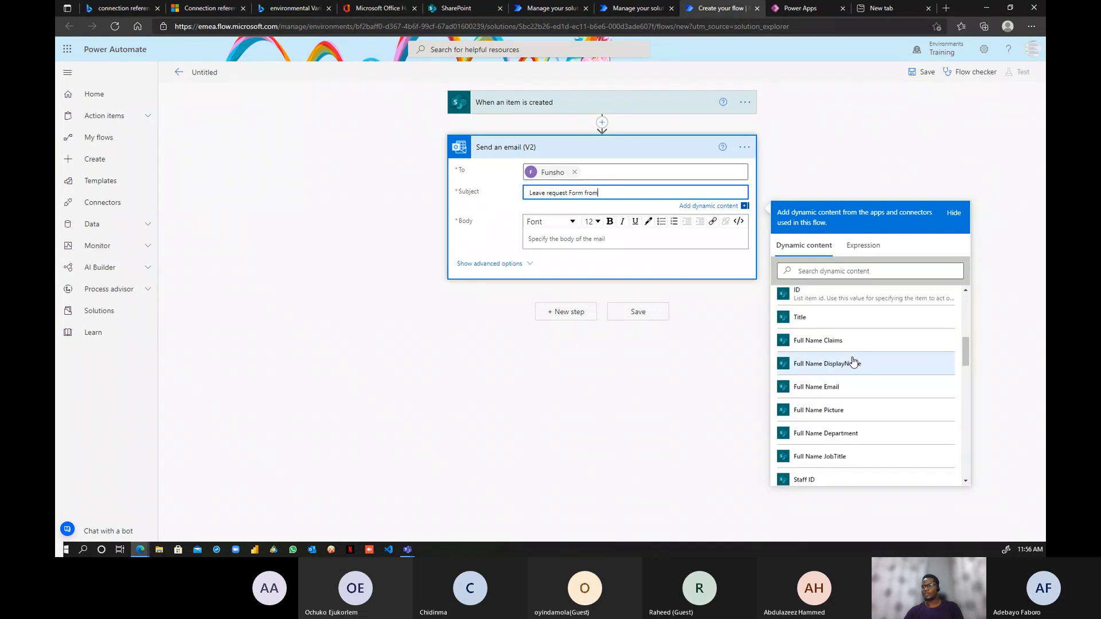
scroll(852, 361, "down", 7)
scroll(852, 356, "up", 6)
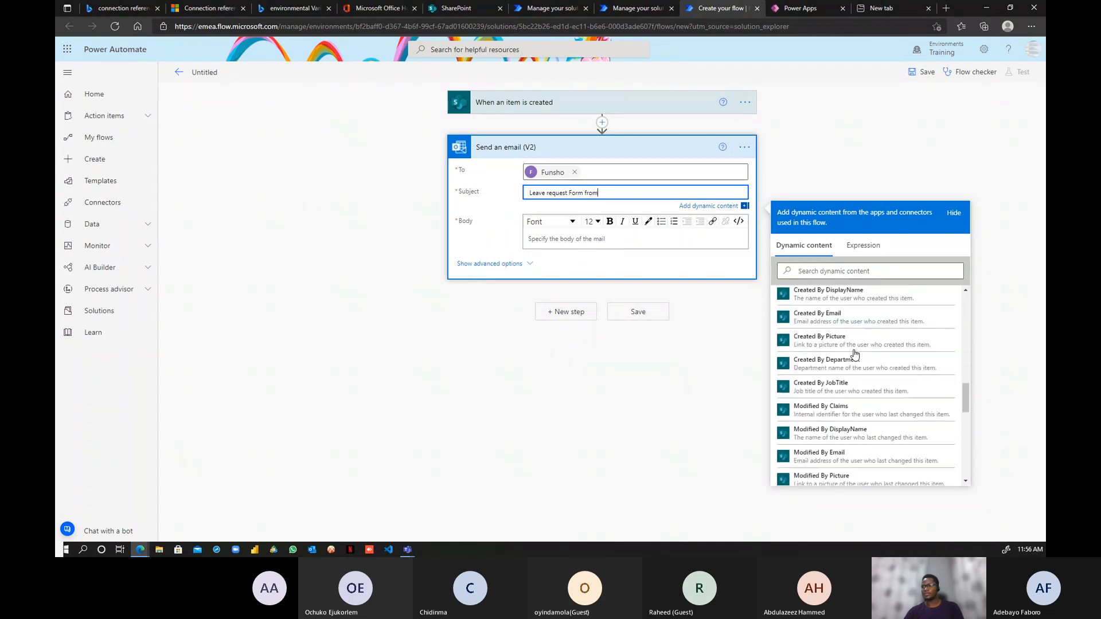
left_click(858, 270)
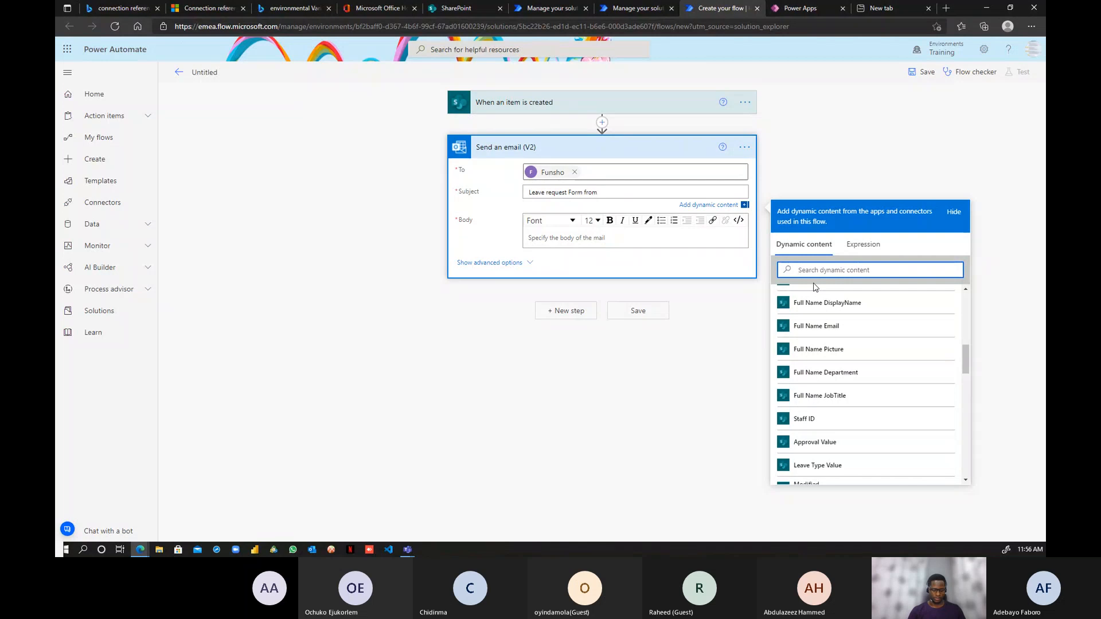
type("name")
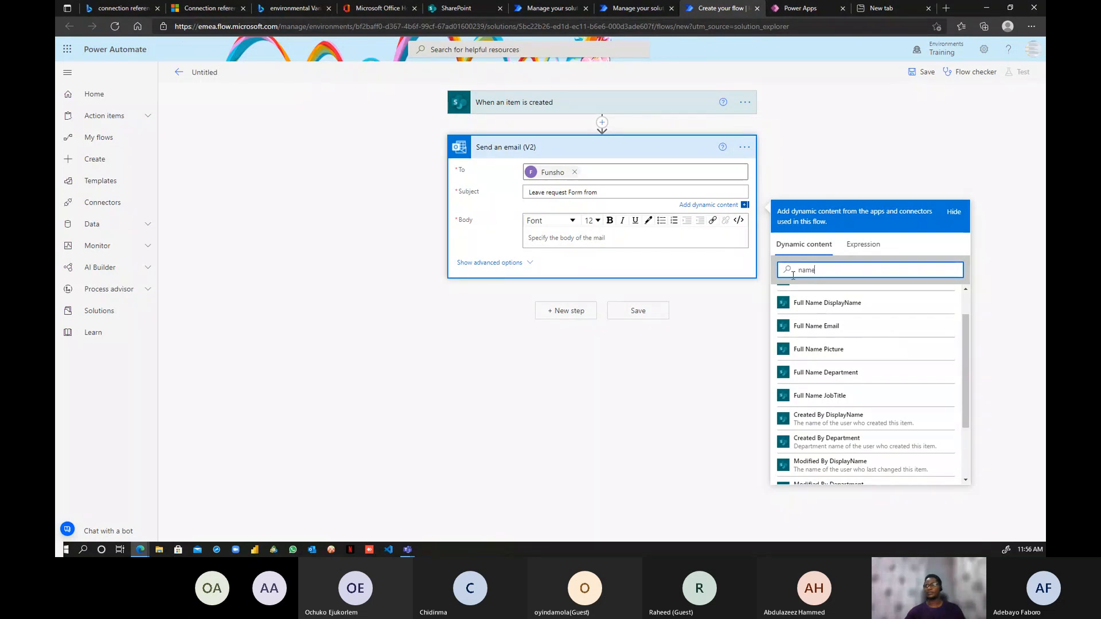
scroll(826, 391, "up", 1)
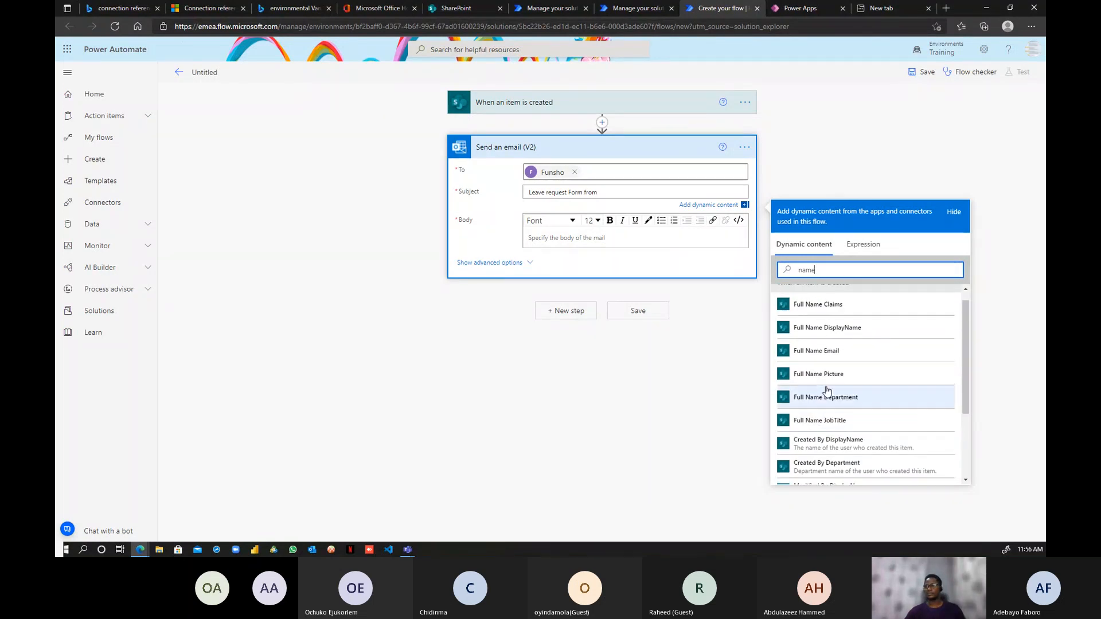
left_click(827, 333)
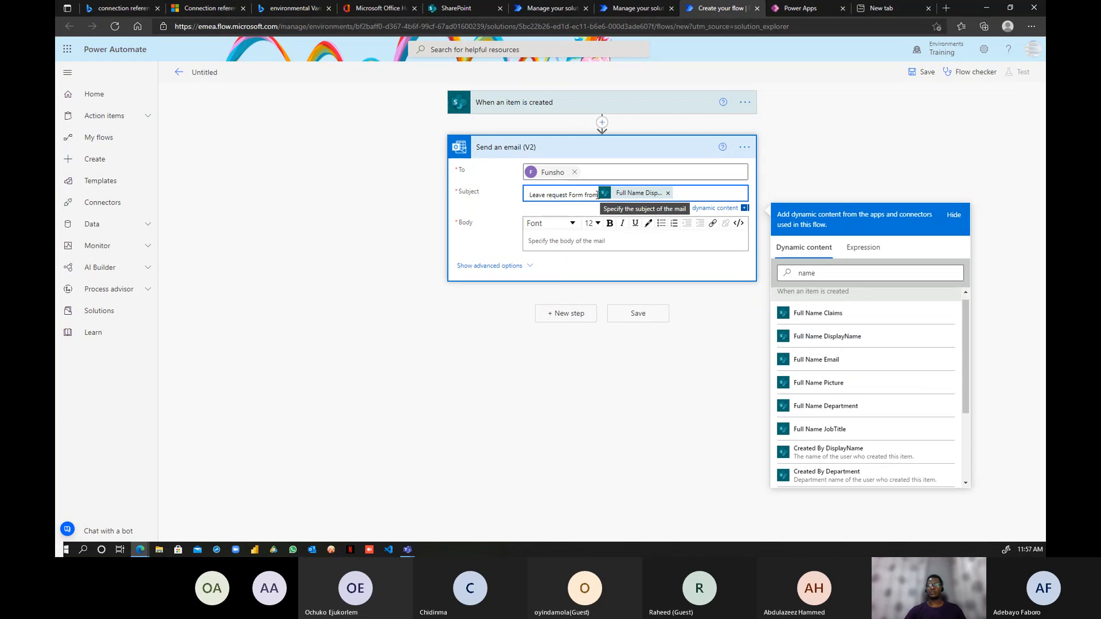
- Type the body 'Here is my Leave request Form kindly review.', correcting a typo
left_click(580, 241)
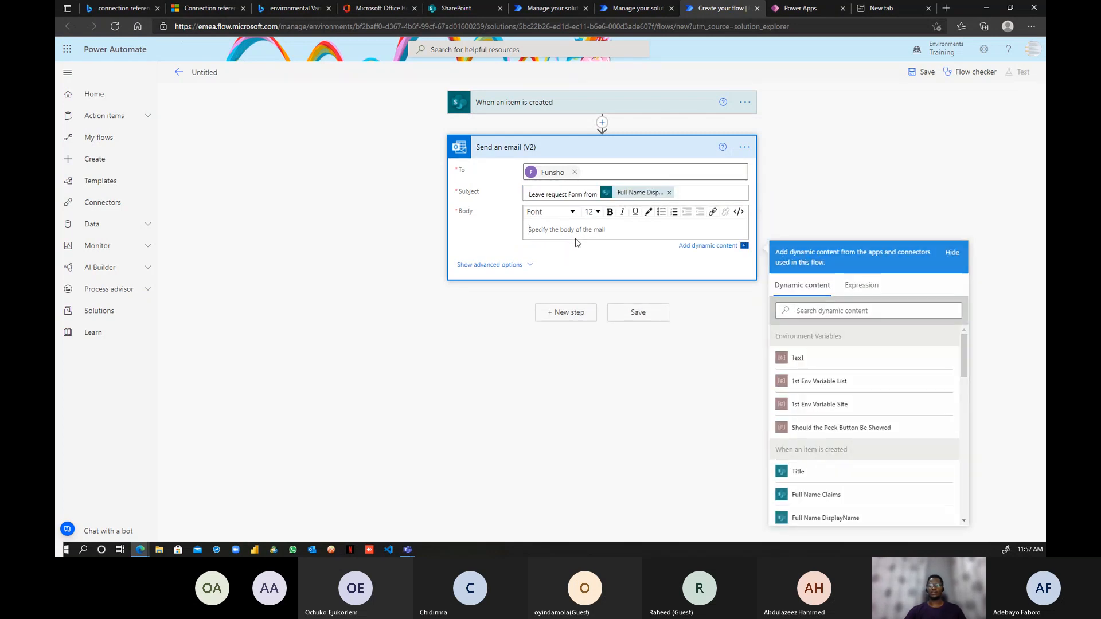
type("Here")
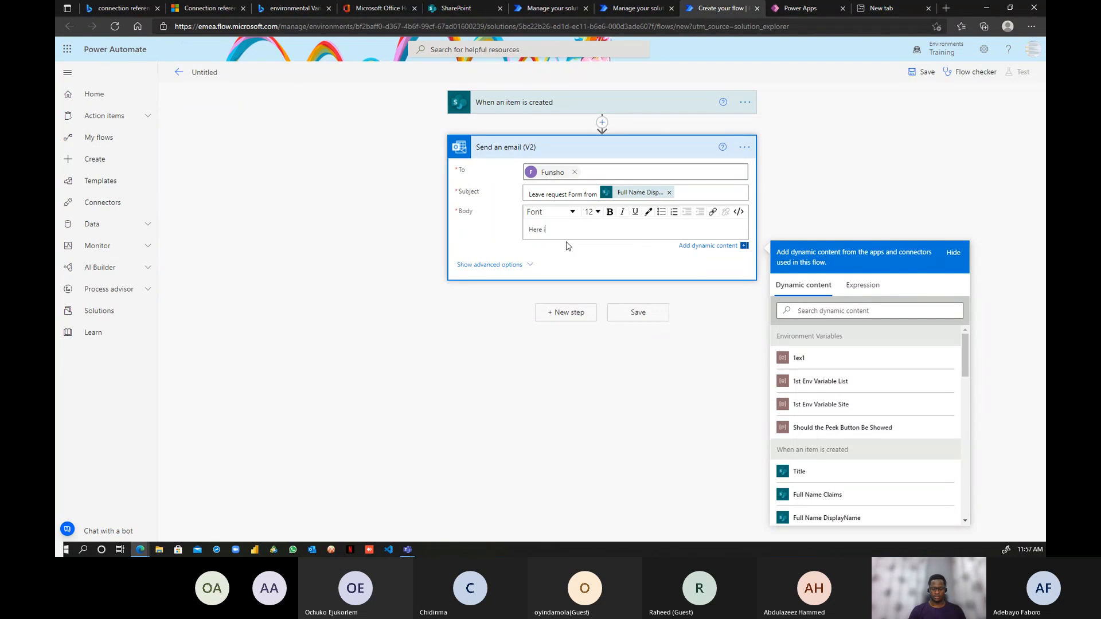
type(" is my Leave ")
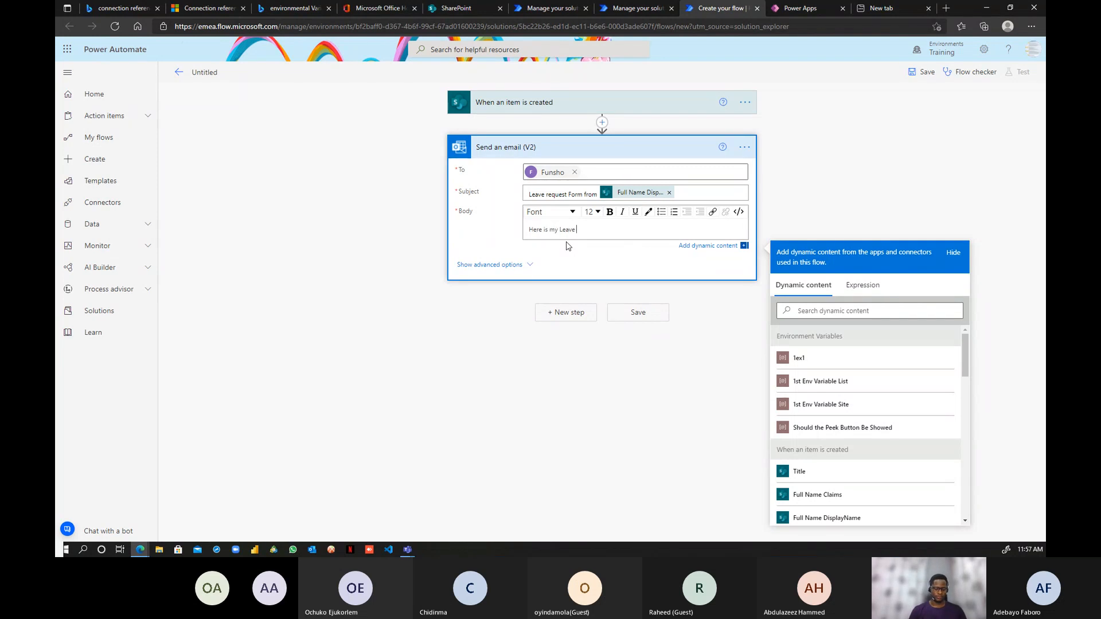
type("request Fo")
key("BackSpace")
key("BackSpace")
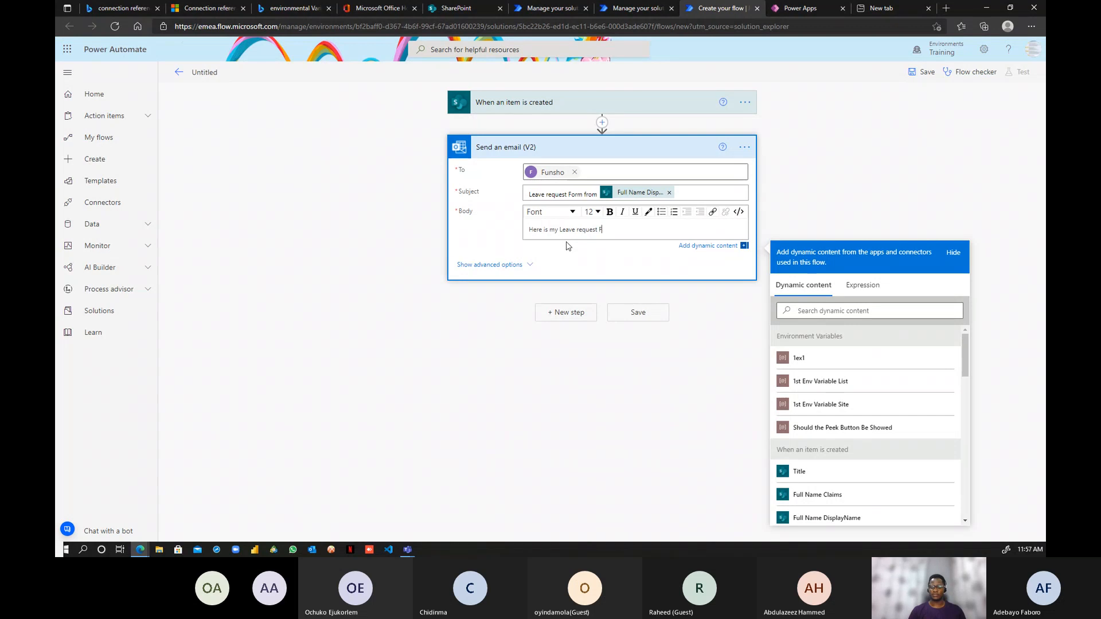
type("rm kindly revie")
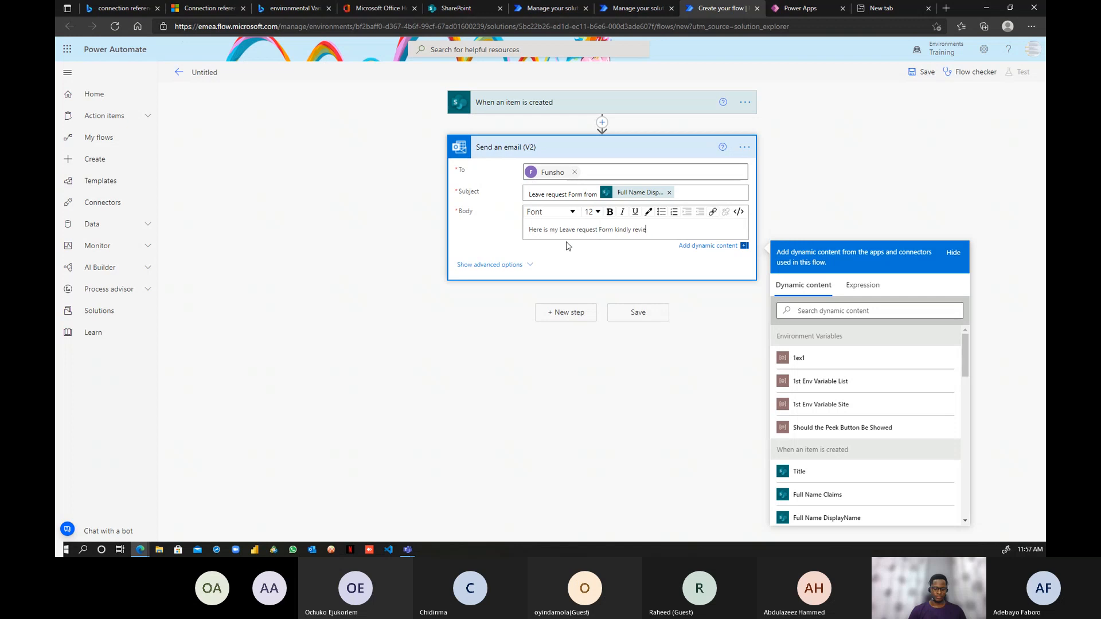
type("w.")
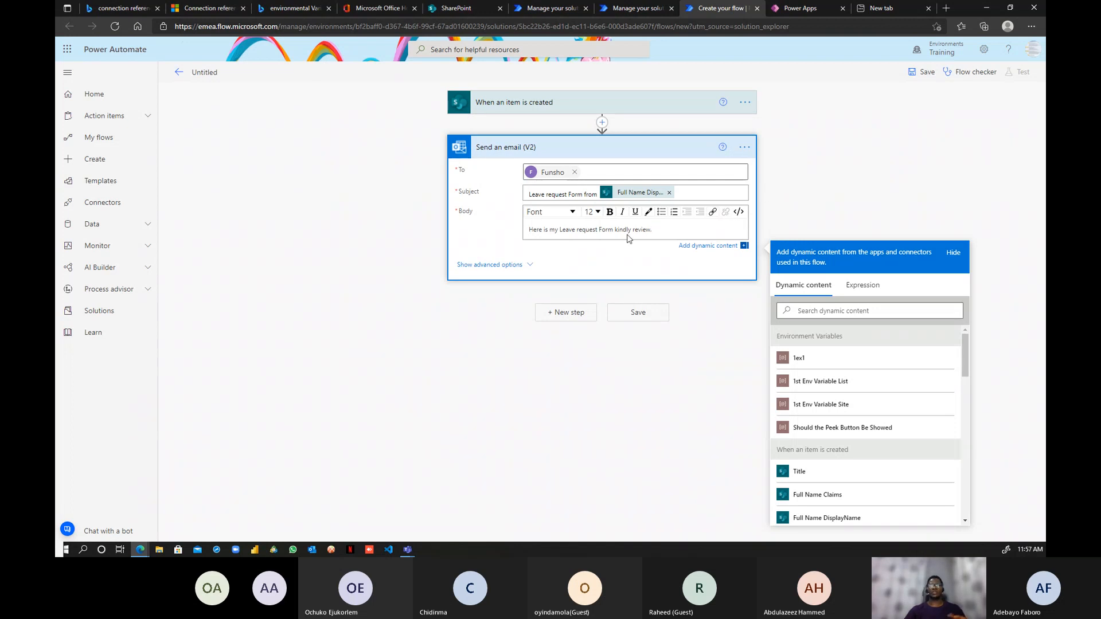
- Save the flow, return to the solution list, and select the new Office 365 Outlook connection reference
left_click(925, 74)
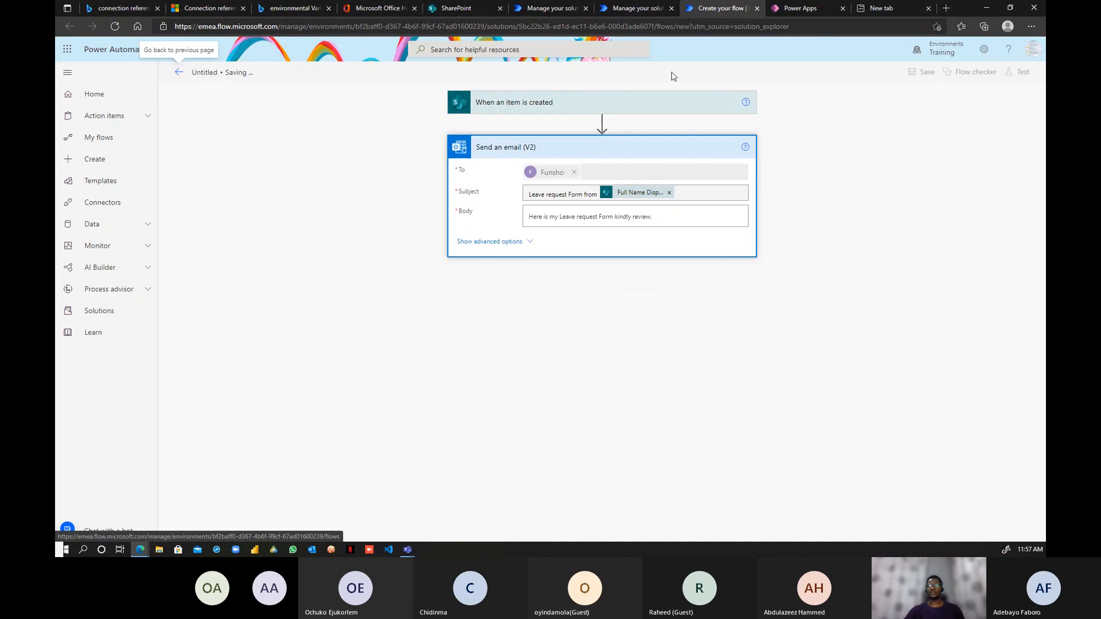
left_click(637, 9)
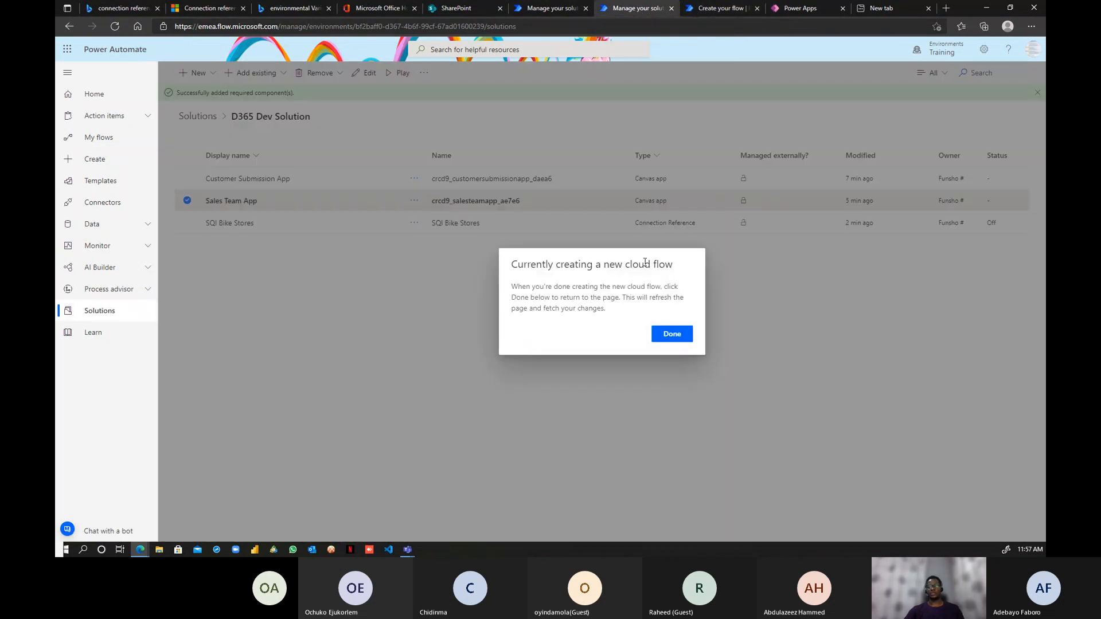
left_click(671, 335)
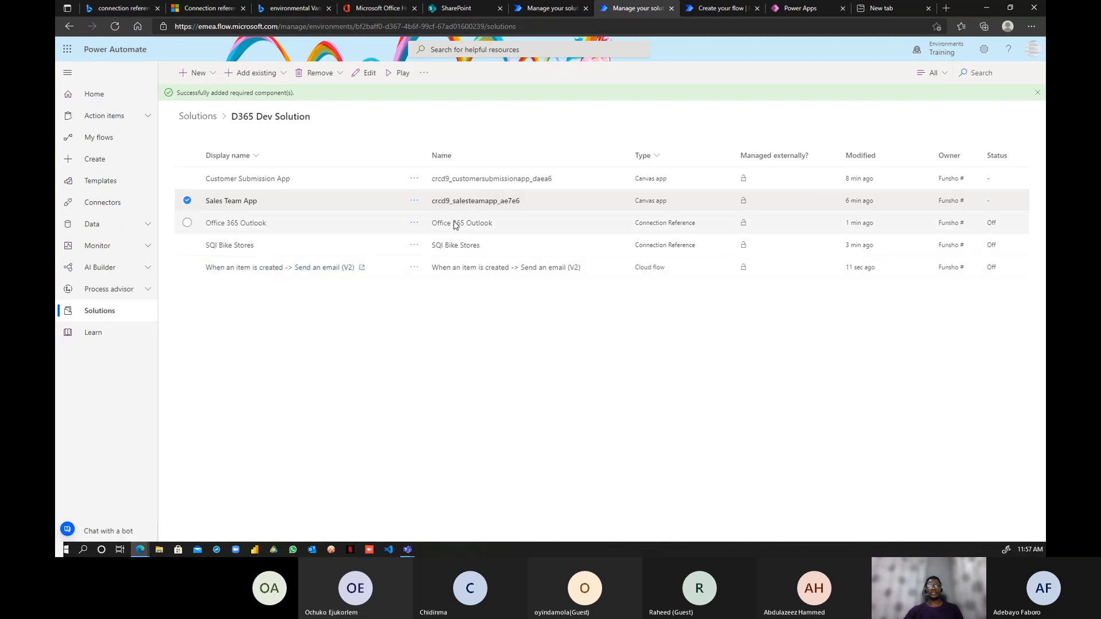
left_click(662, 219)
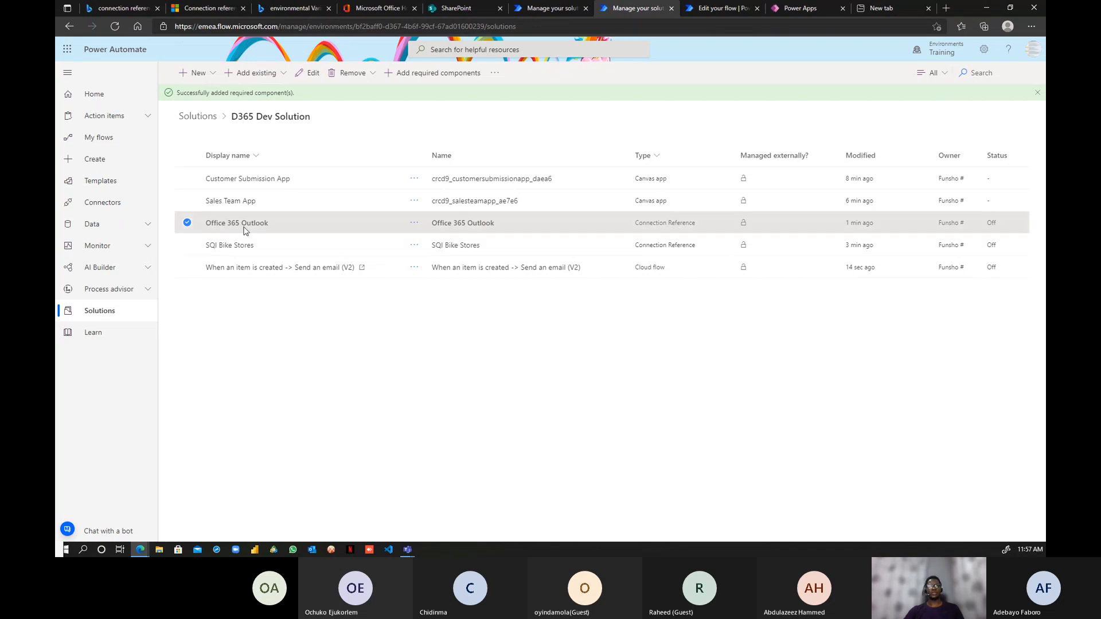
- Add the new cloud flow's required components, bringing in the SharePoint Power Plat Site connection reference
left_click(414, 268)
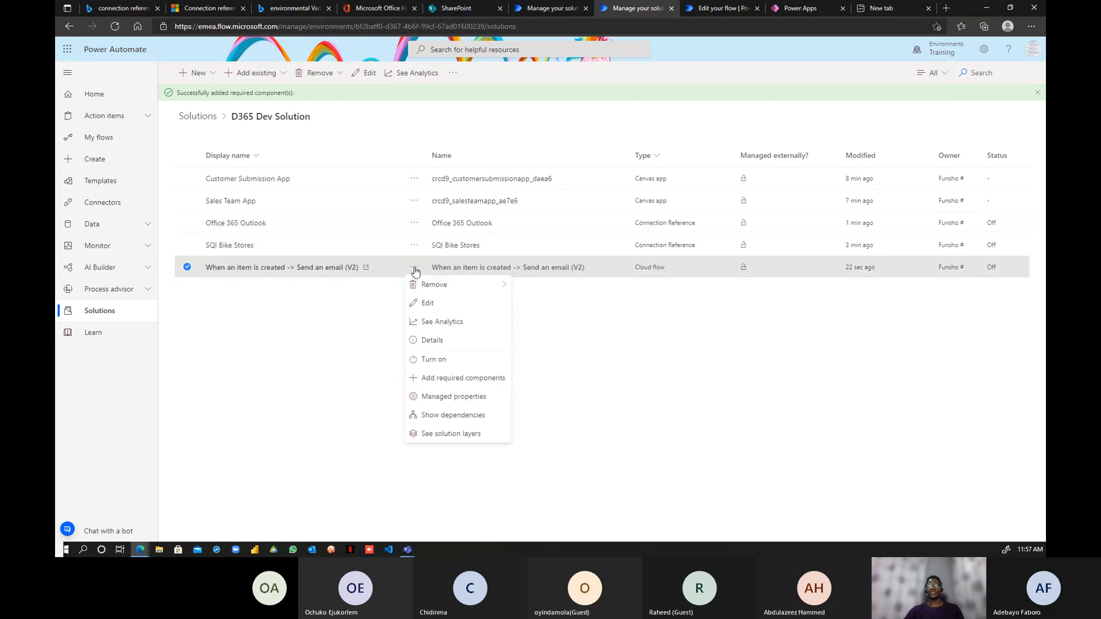
left_click(441, 379)
left_click(616, 337)
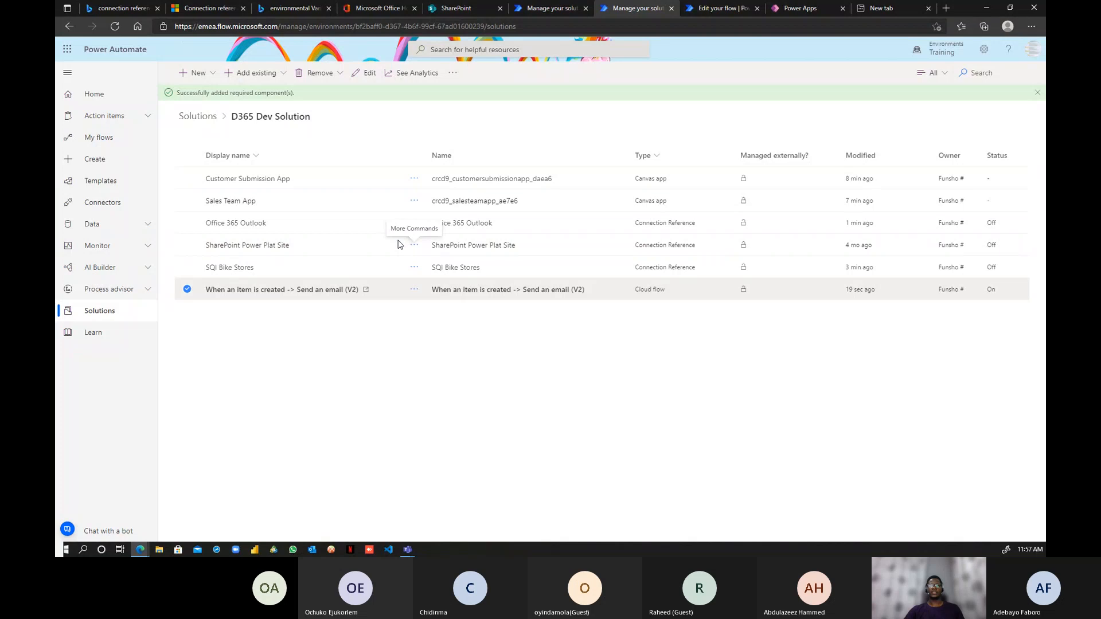
left_click(195, 73)
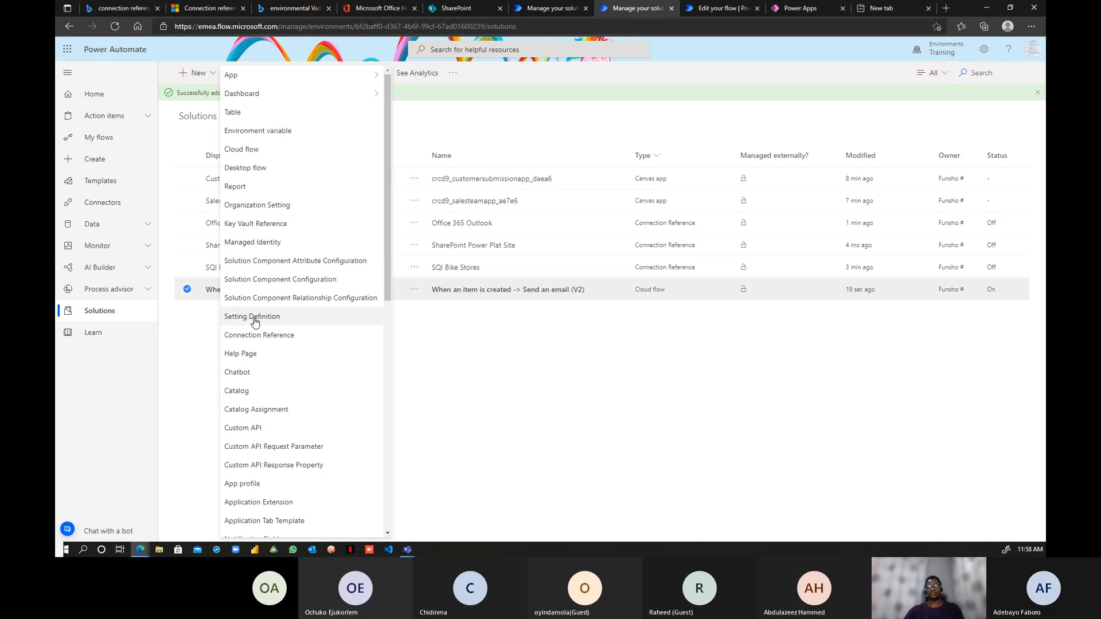
left_click(498, 350)
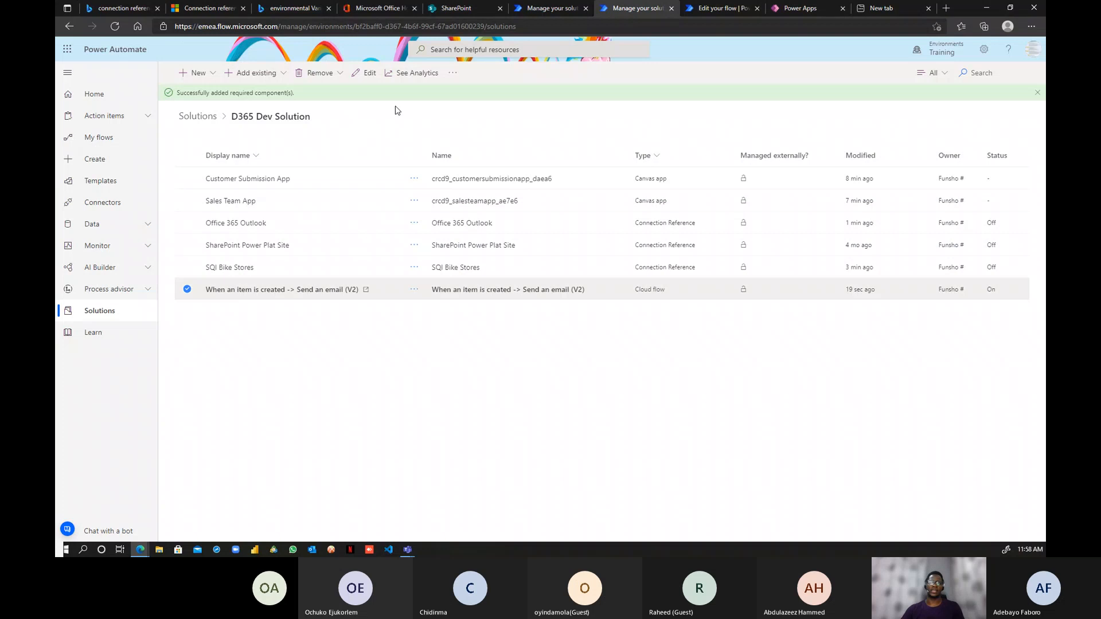
- Clear the flow row selection and run Publish all customizations for the D365 Dev Solution
left_click(187, 289)
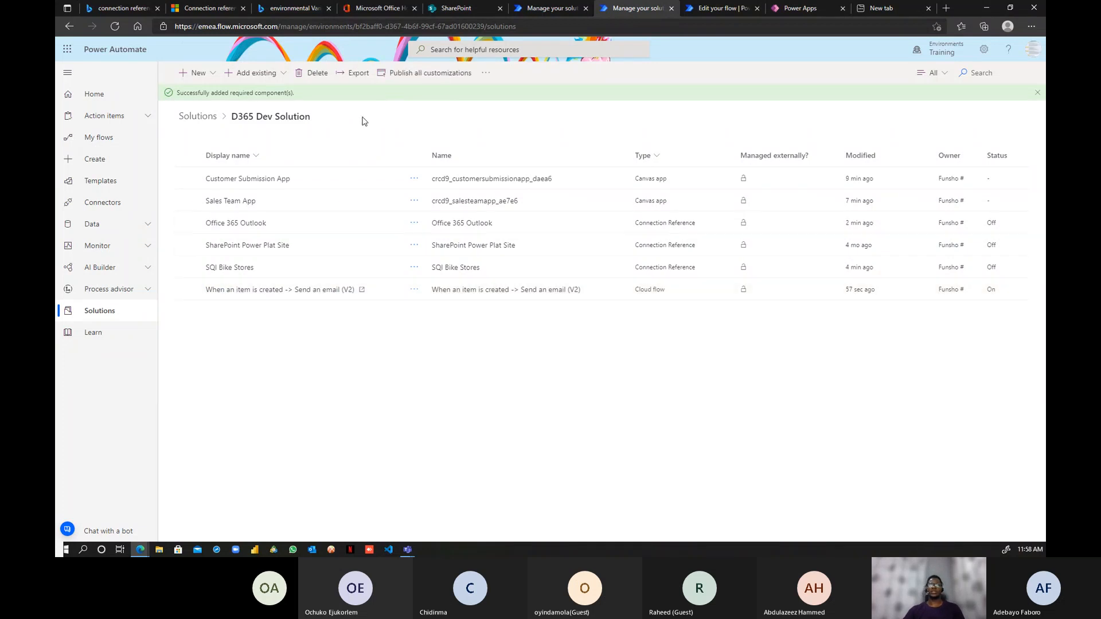
left_click(485, 77)
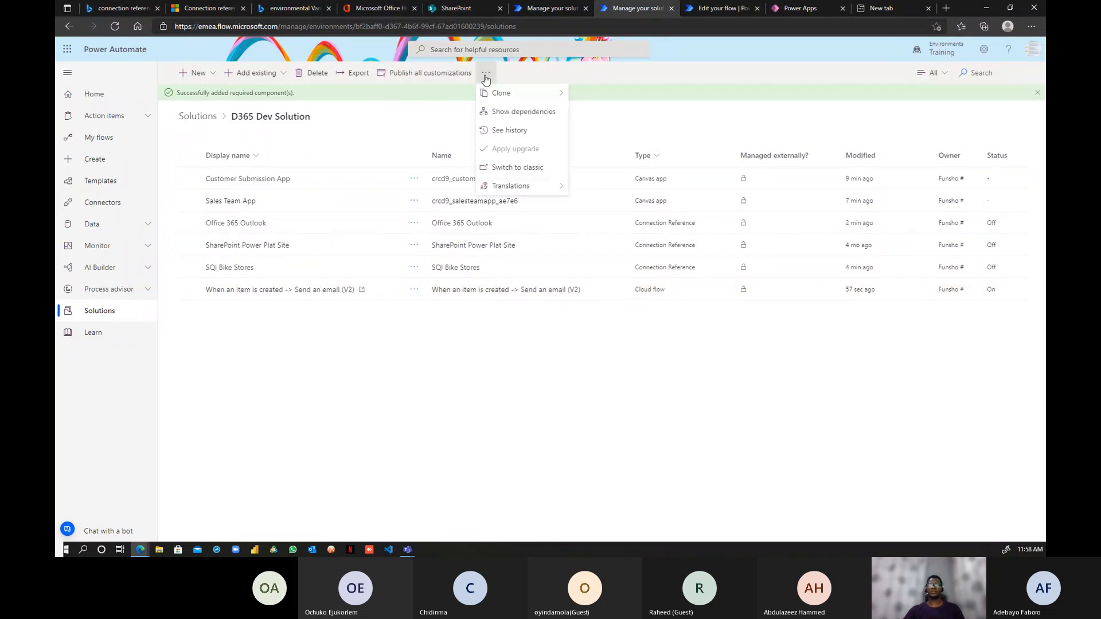
left_click(455, 125)
left_click(429, 74)
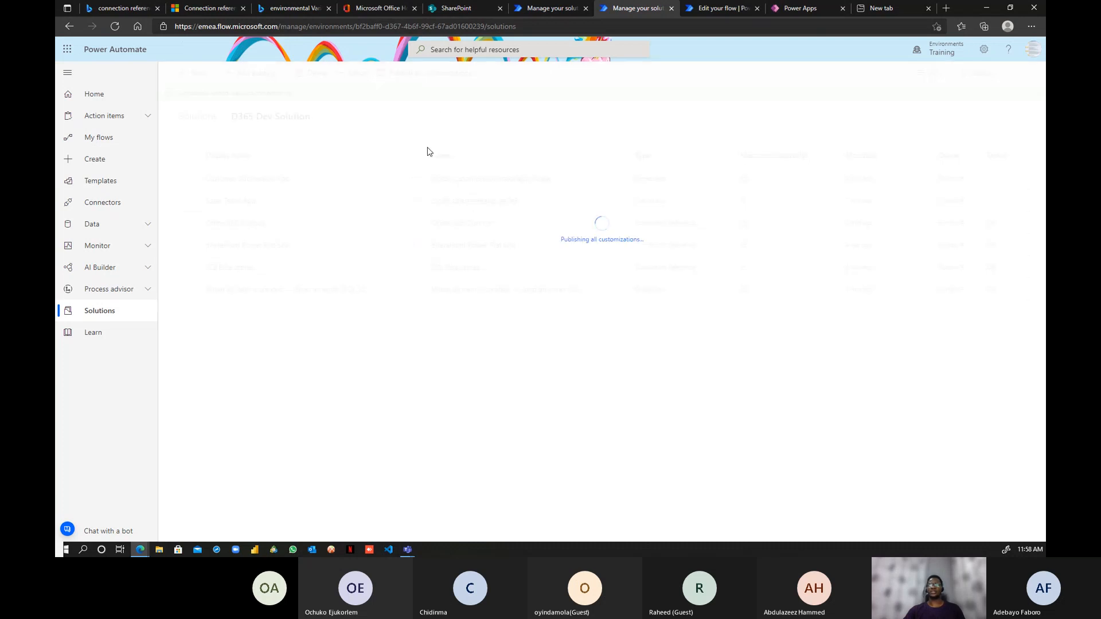
- Collapse the flow's Send an email step and glance at the SharePoint home page
left_click(712, 8)
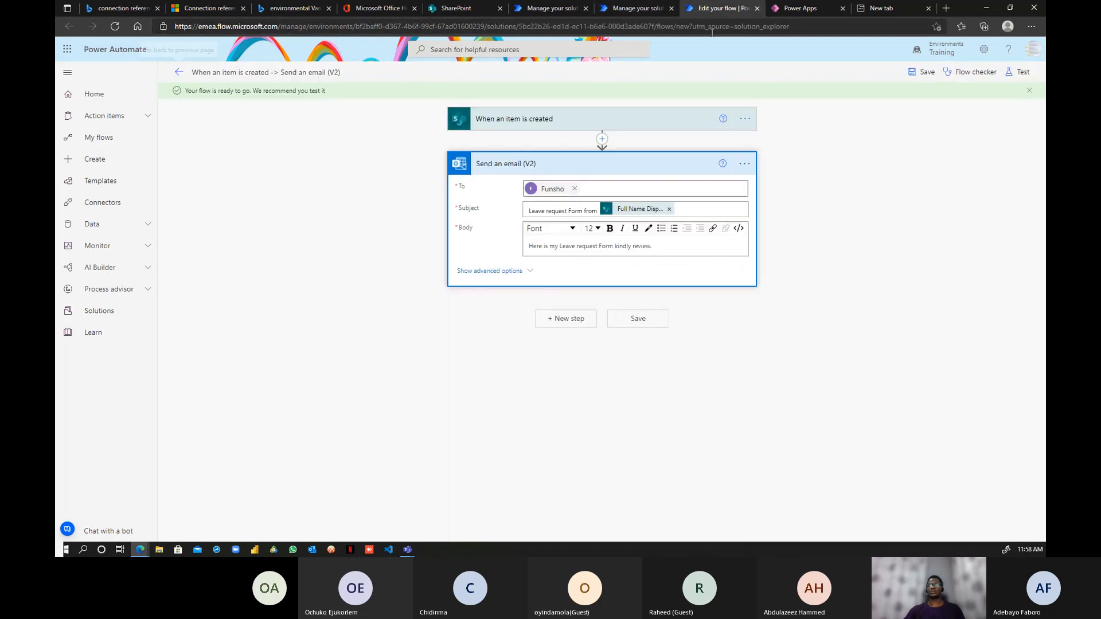
left_click(600, 170)
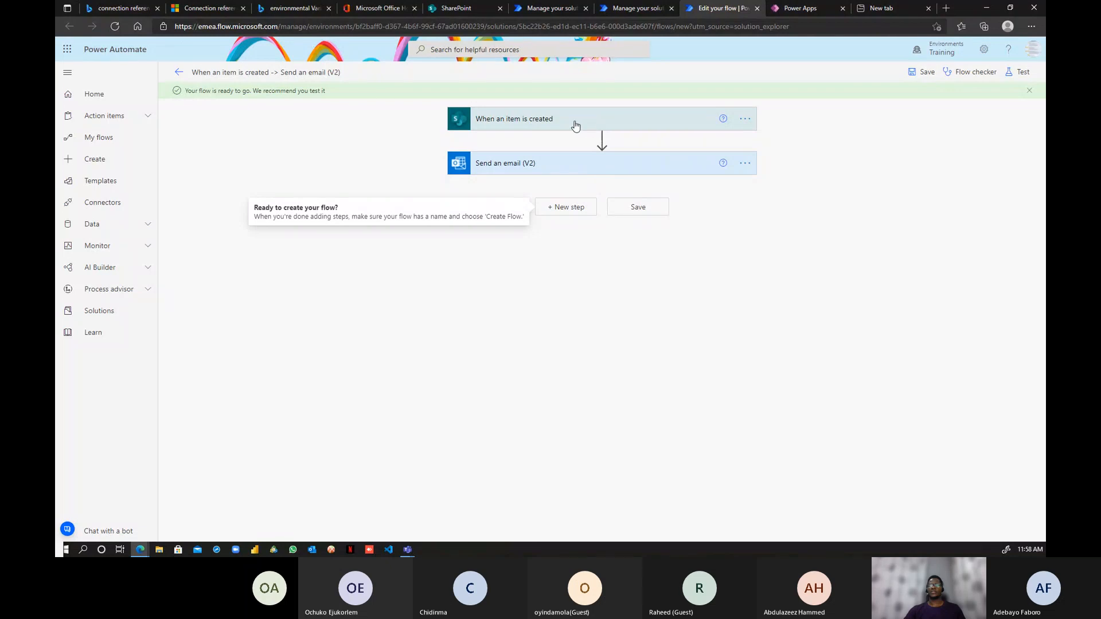
left_click(462, 8)
scroll(604, 327, "down", 1)
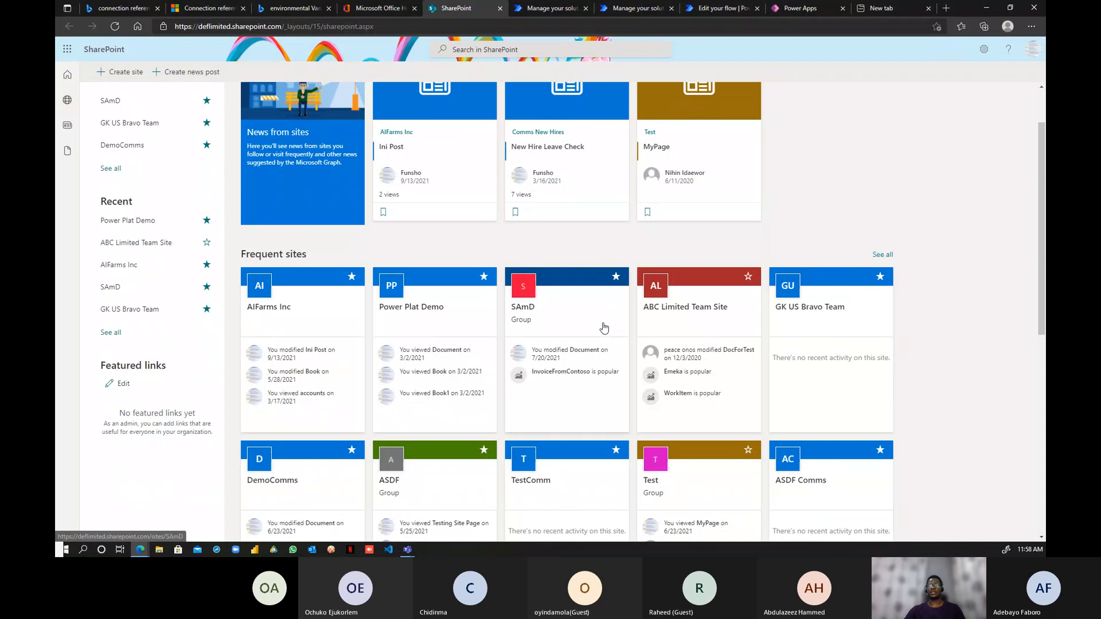
scroll(604, 327, "up", 1)
- Expand When an item is created to confirm Power Plat Live and HR Leave Request Form Live, then return to SharePoint
left_click(639, 10)
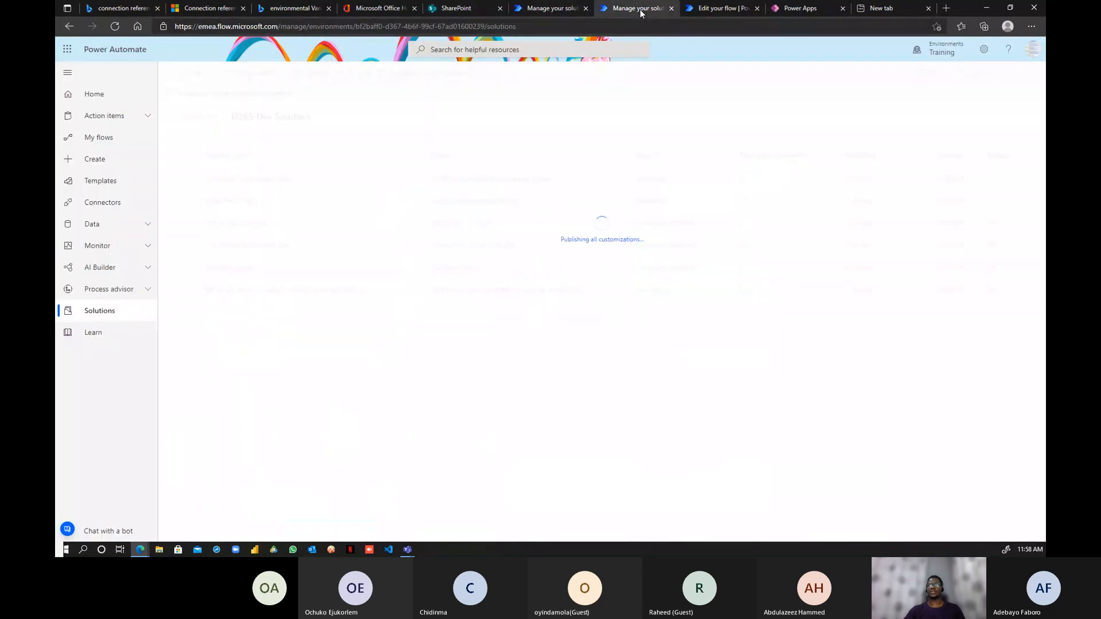
left_click(716, 12)
left_click(602, 120)
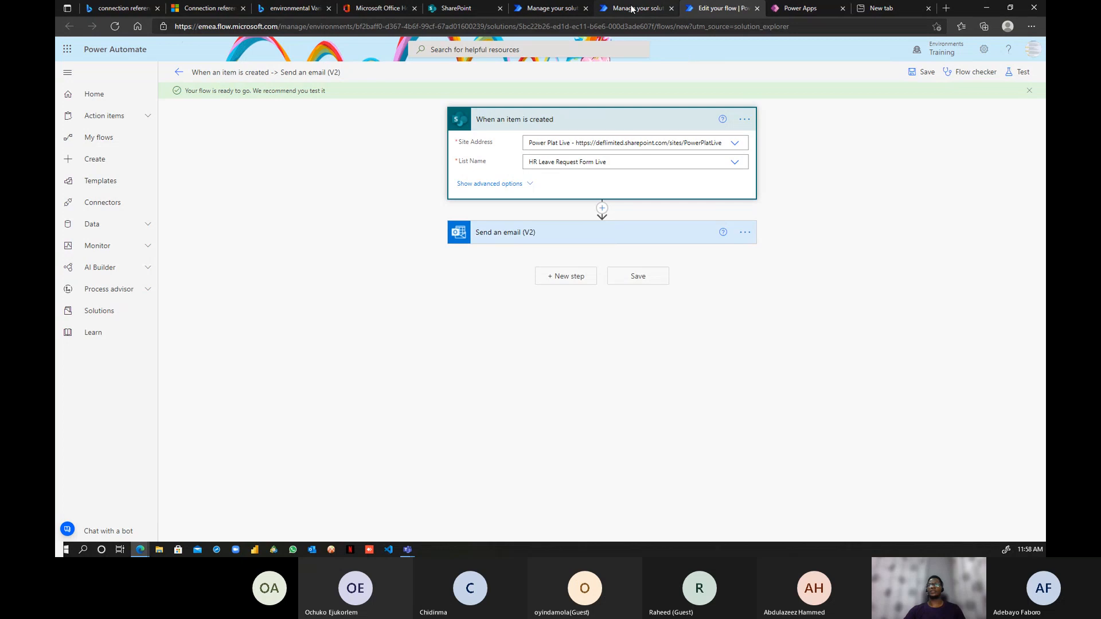
left_click(456, 8)
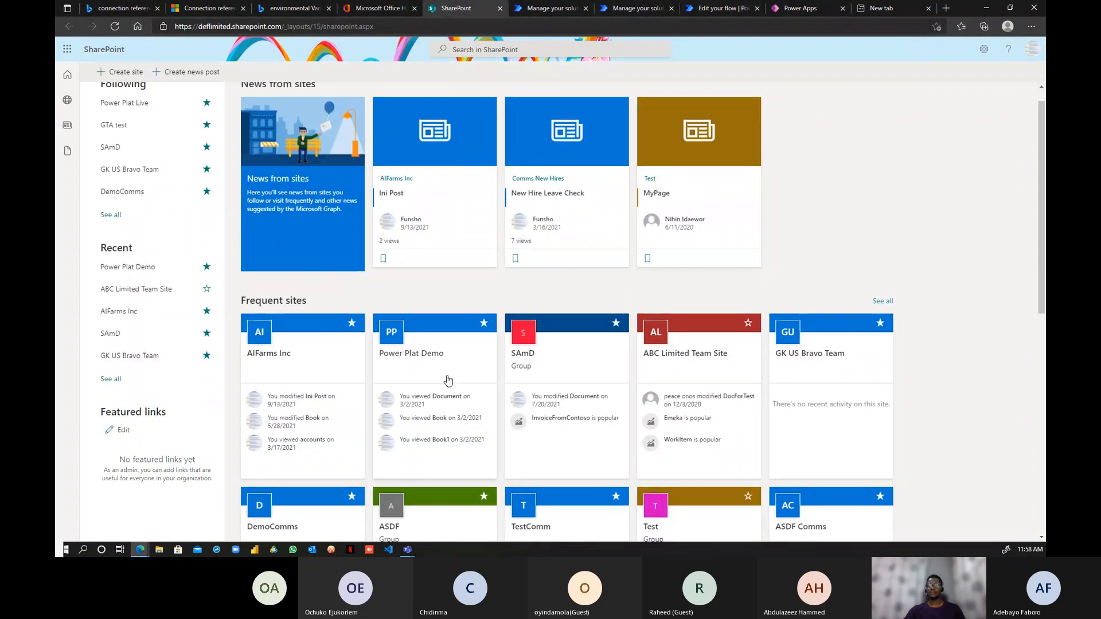
- From the SharePoint home page, open the Power Plat Live site and its HR Leave Request Form Live list
scroll(447, 378, "down", 2)
scroll(446, 375, "down", 3)
scroll(436, 380, "up", 5)
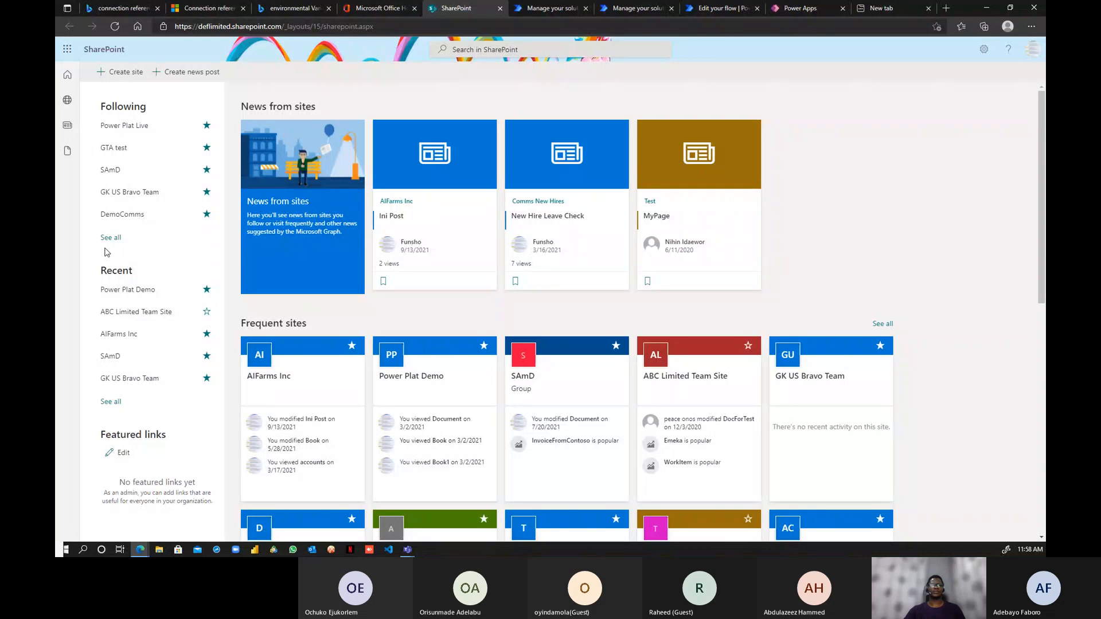
left_click(125, 128)
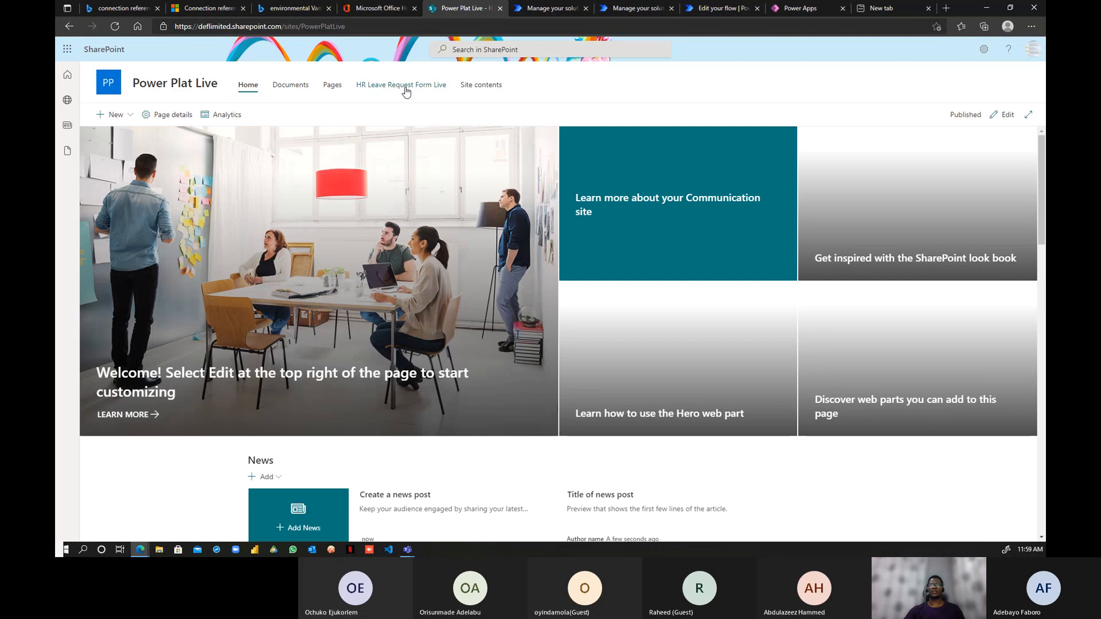
left_click(388, 88)
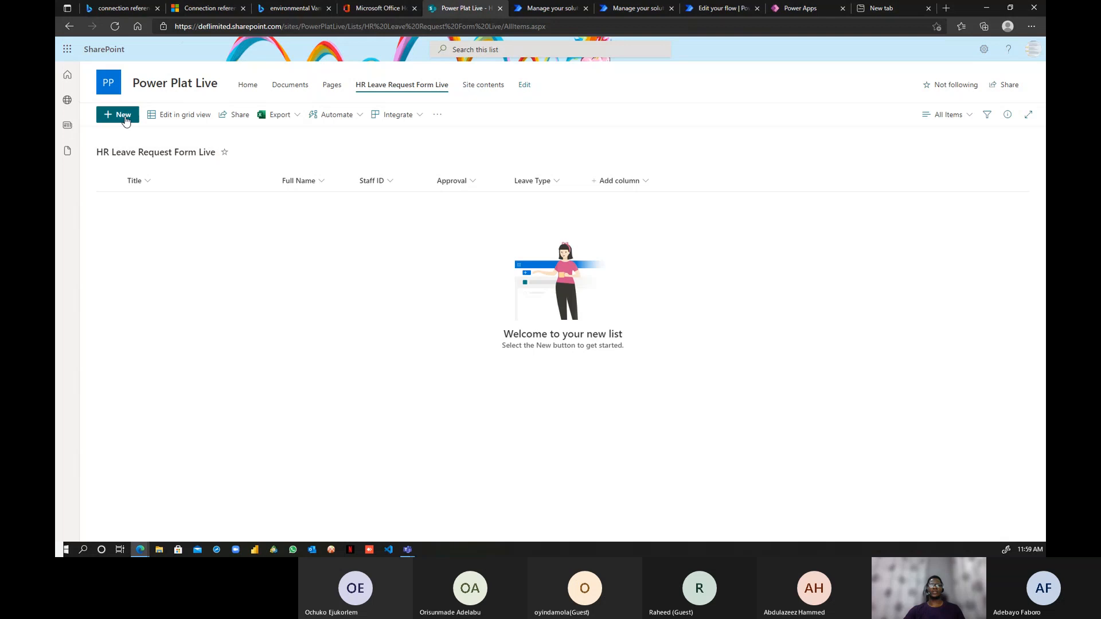
- Create and save a new leave request with the requester's full name, a staff ID and Compassionate Leave
left_click(123, 118)
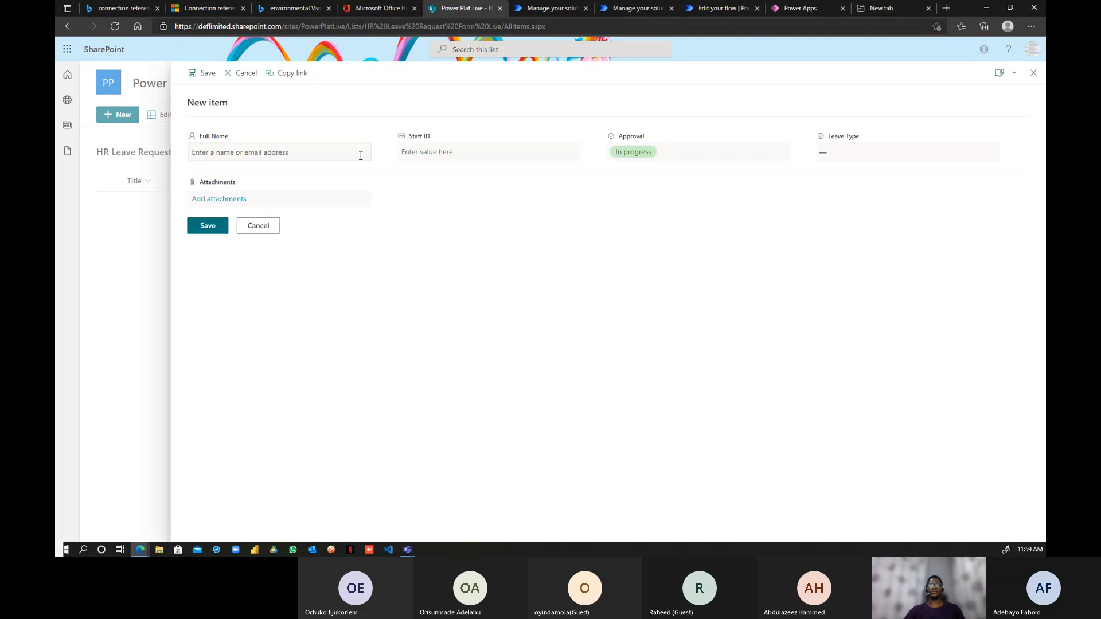
left_click(256, 151)
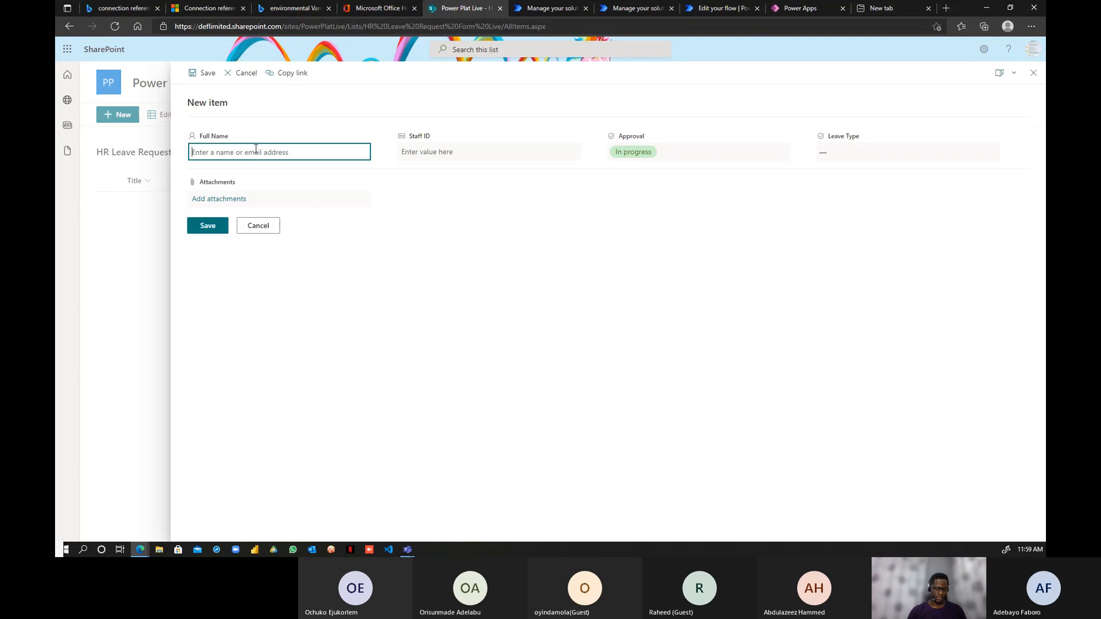
type("funsho")
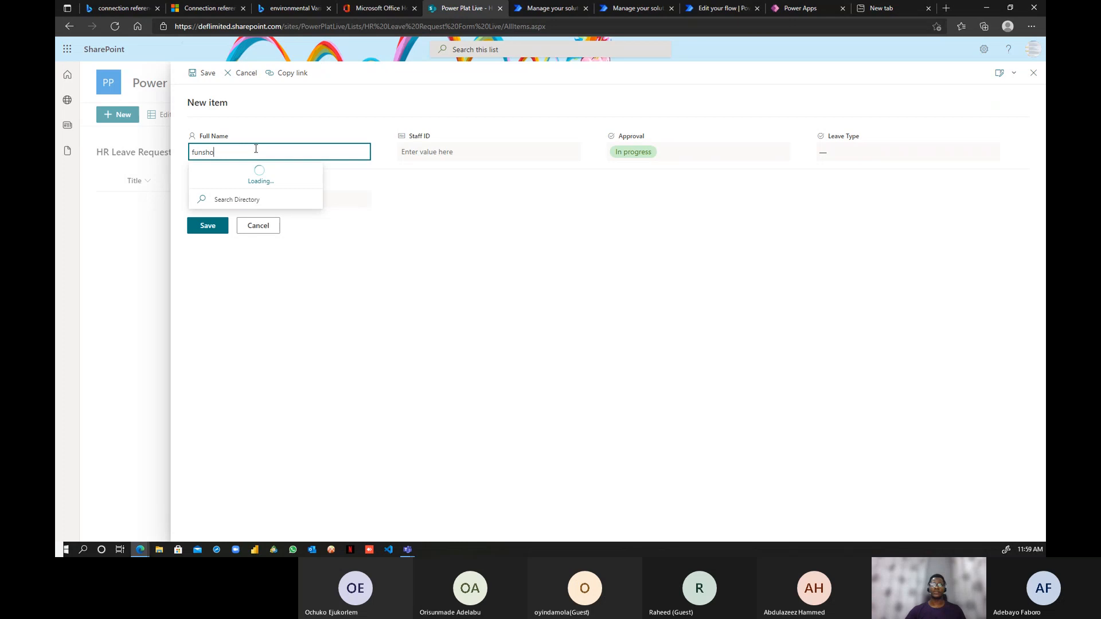
left_click(252, 182)
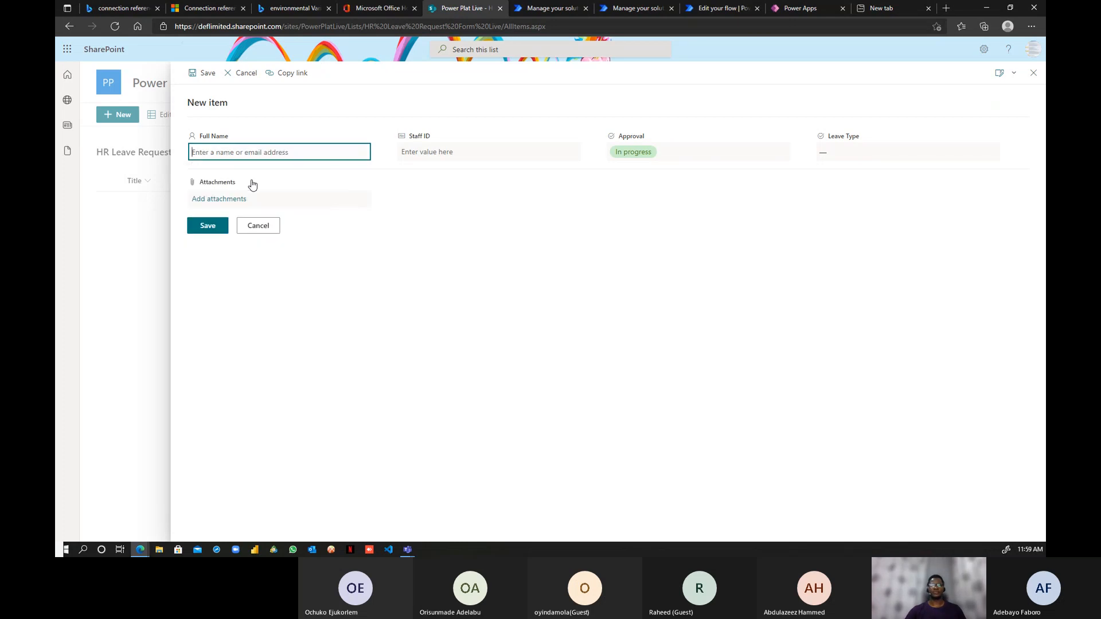
left_click(448, 151)
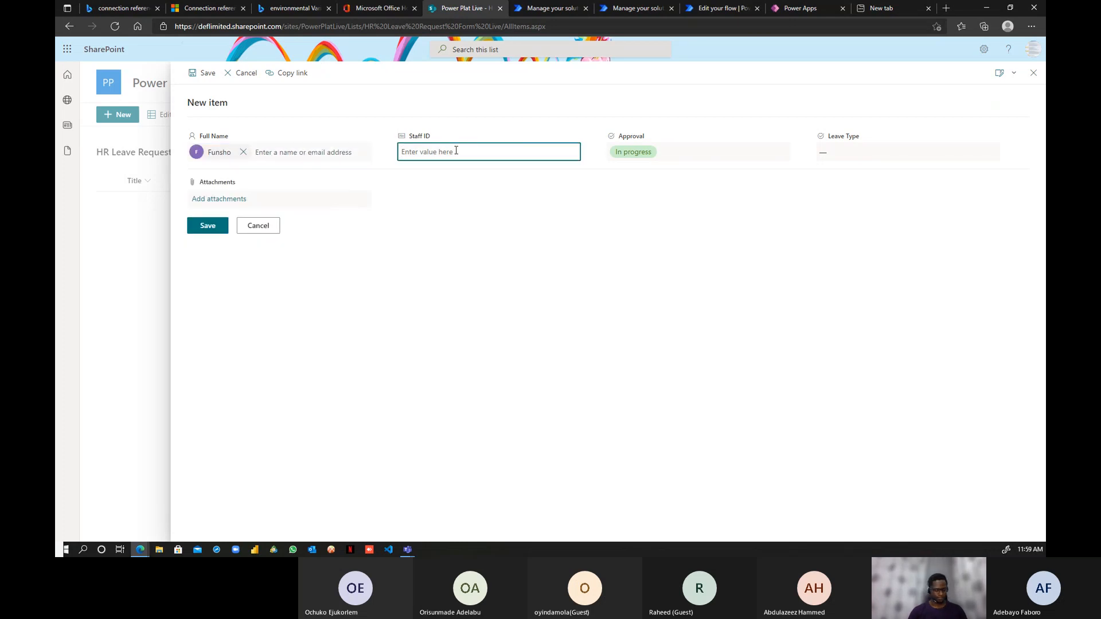
type("SE11112")
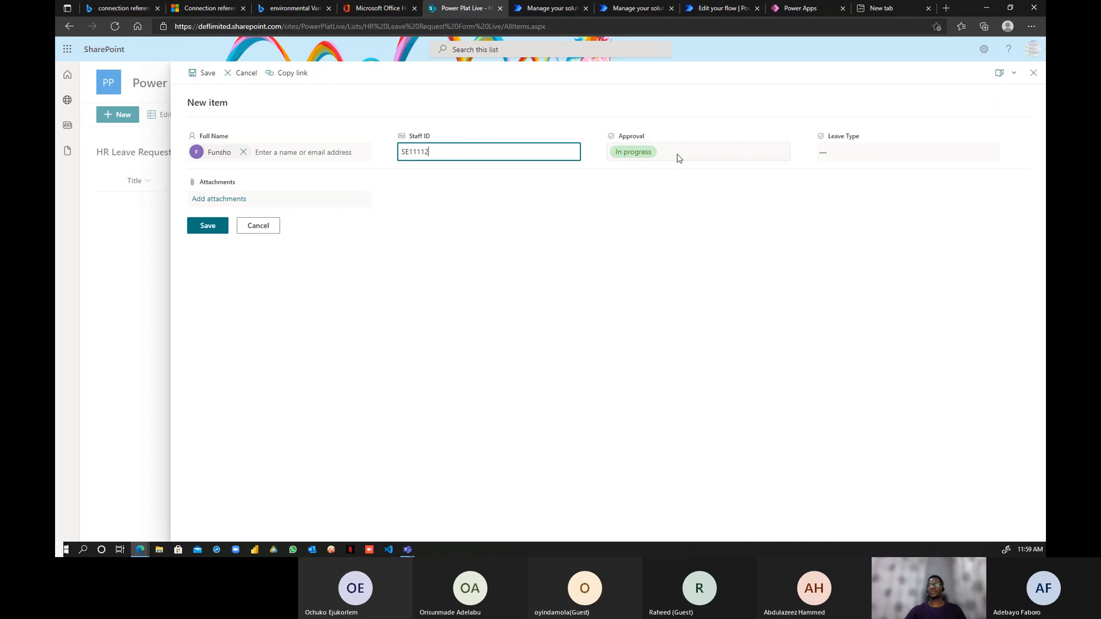
left_click(858, 150)
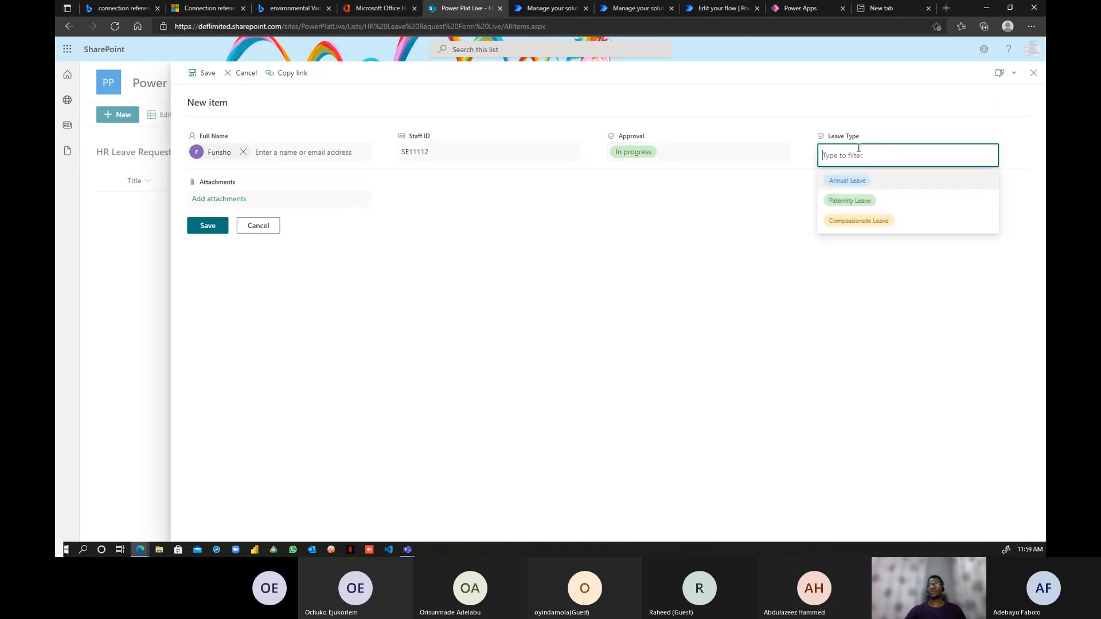
left_click(860, 221)
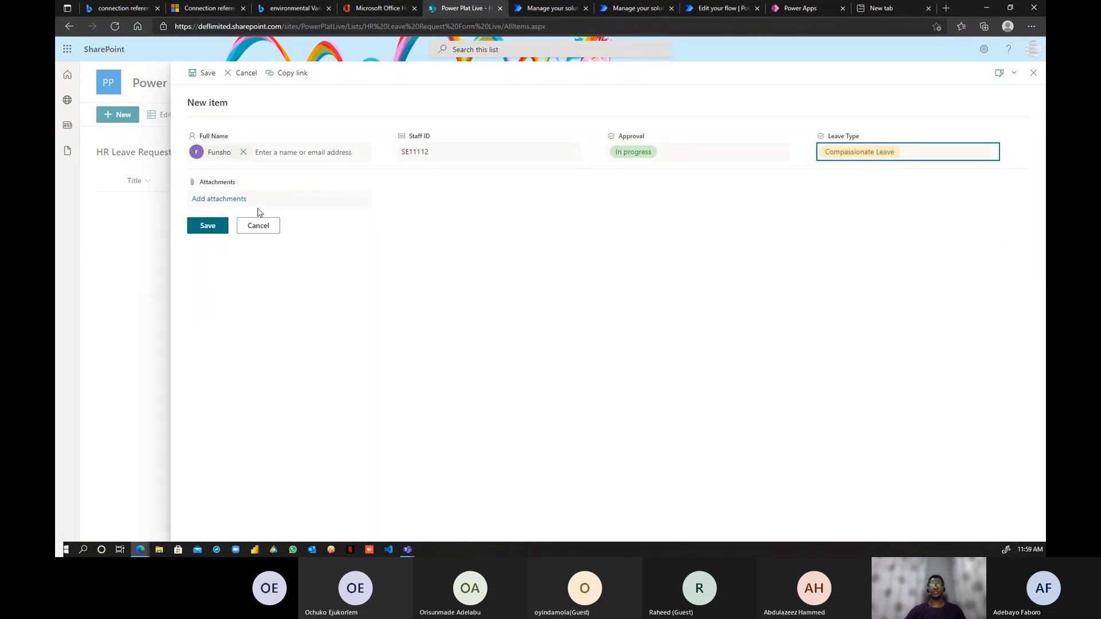
left_click(207, 226)
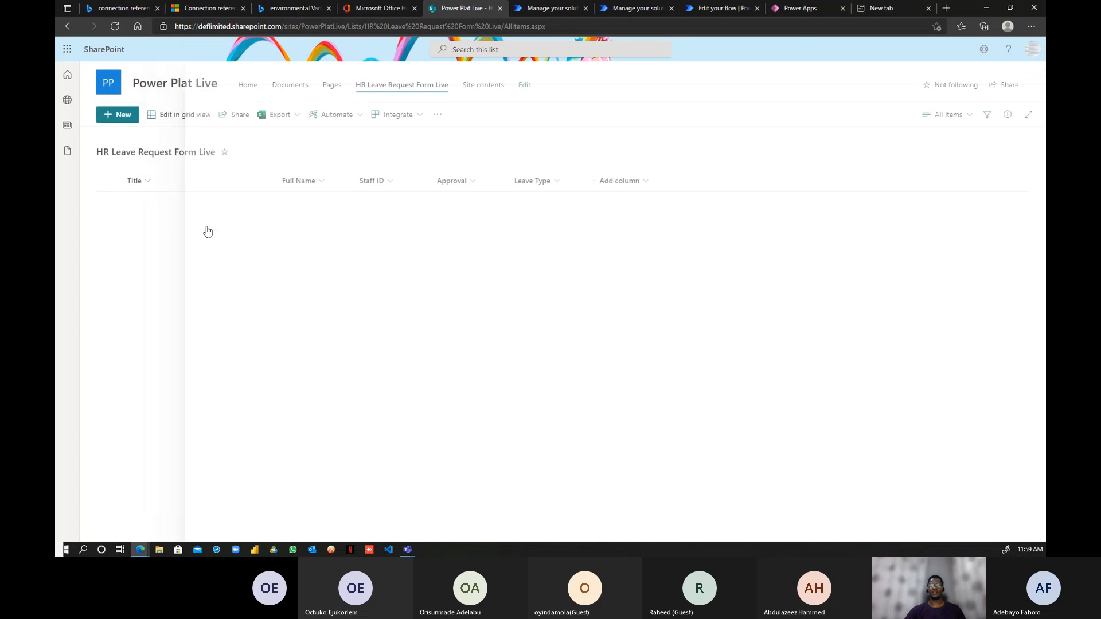
- Save the email flow in the editor, then leave it for the flow's details page
left_click(638, 8)
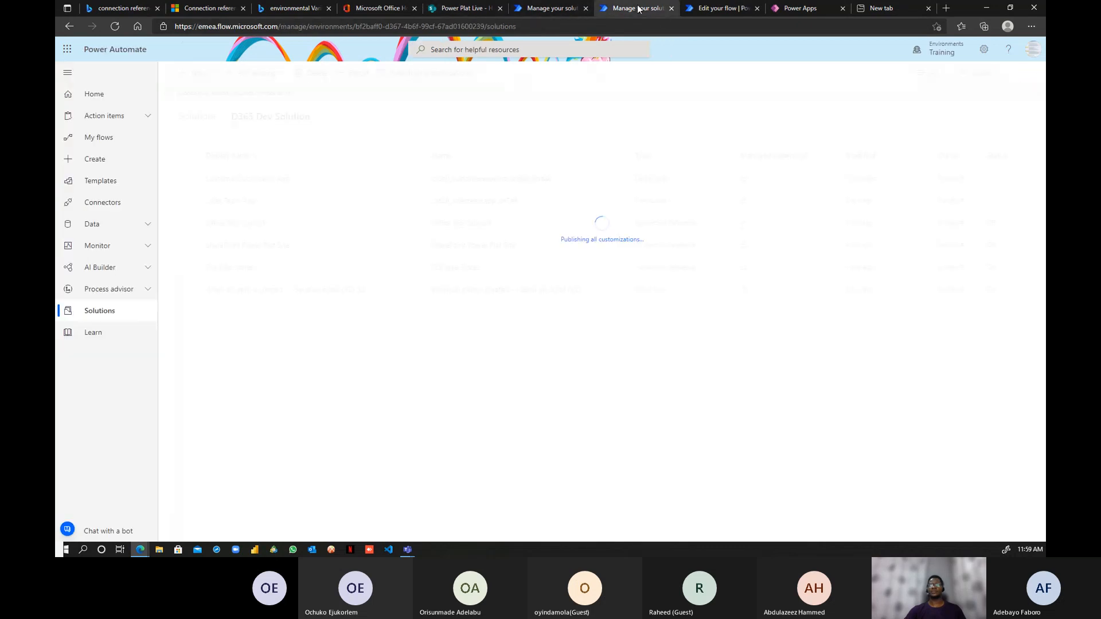
left_click(717, 9)
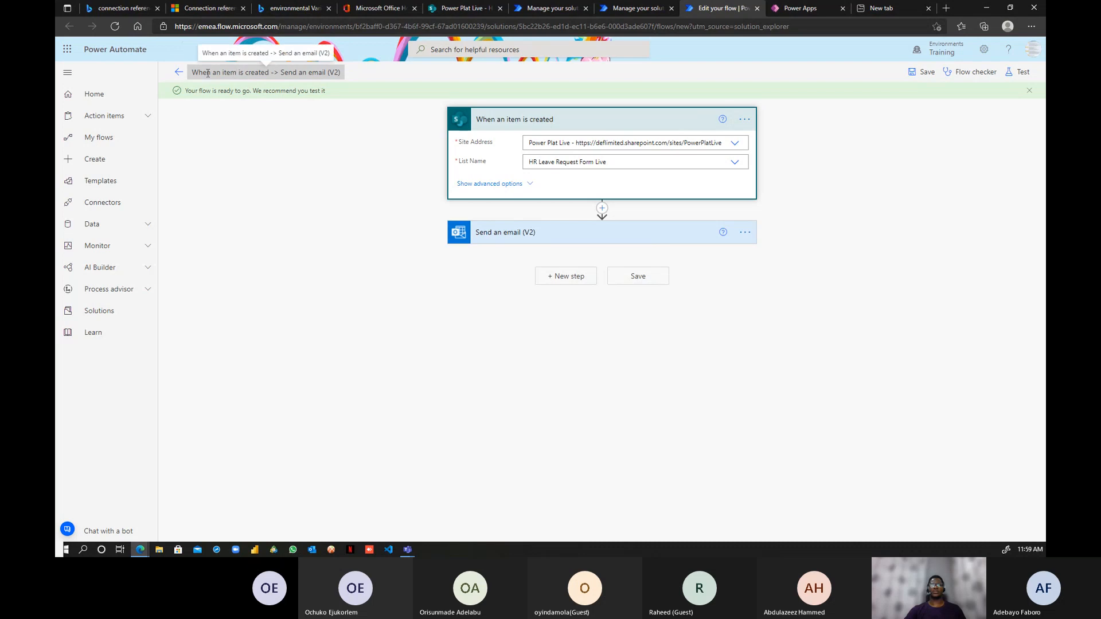
left_click(179, 73)
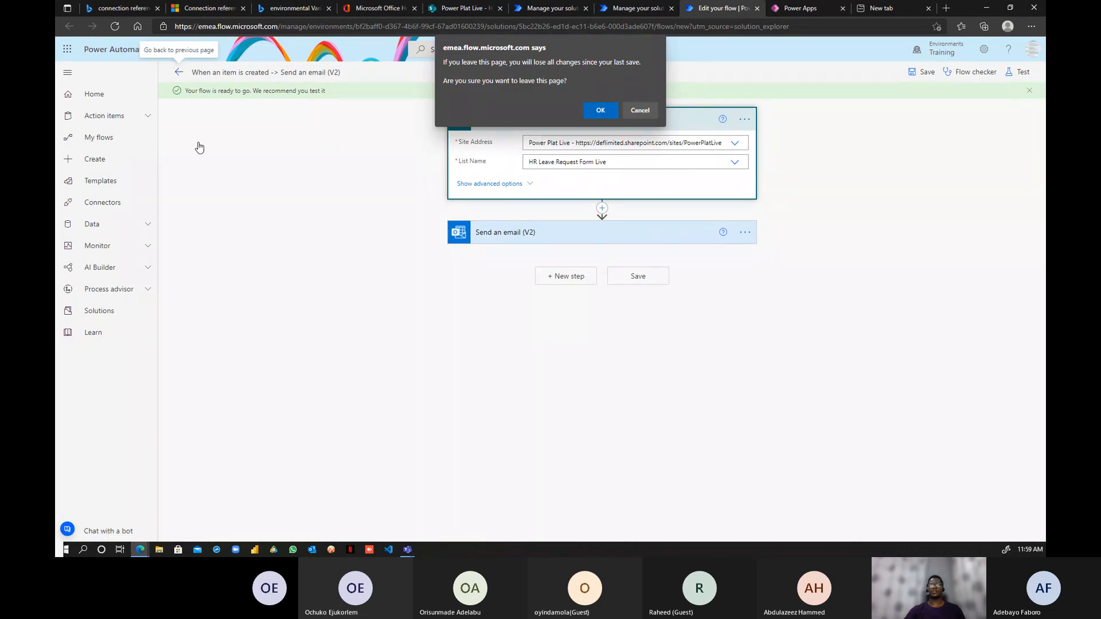
left_click(588, 114)
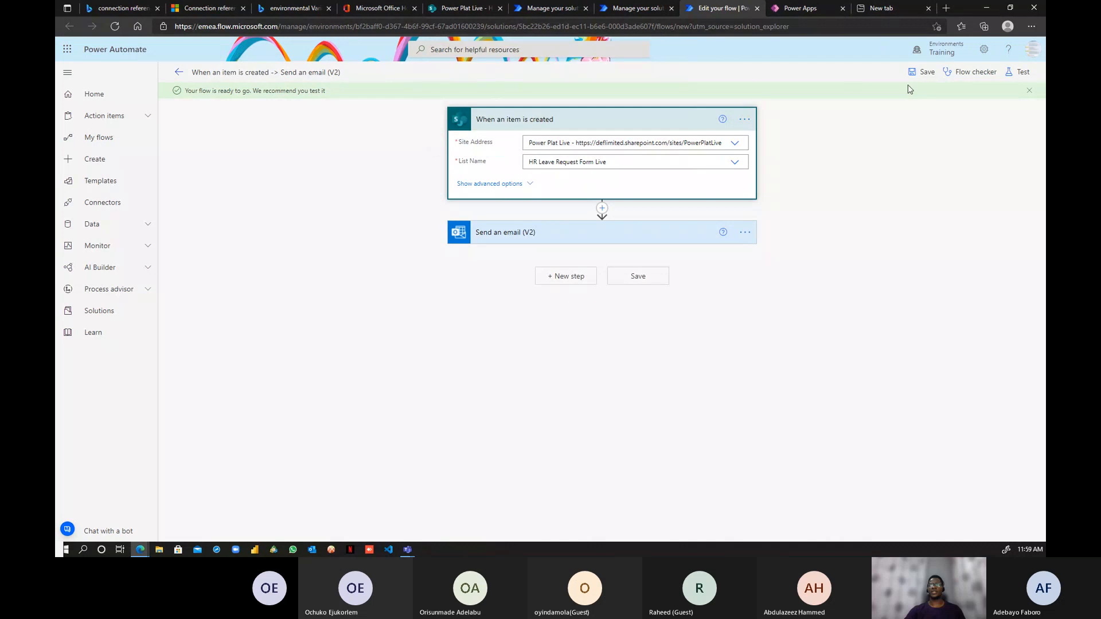
left_click(927, 72)
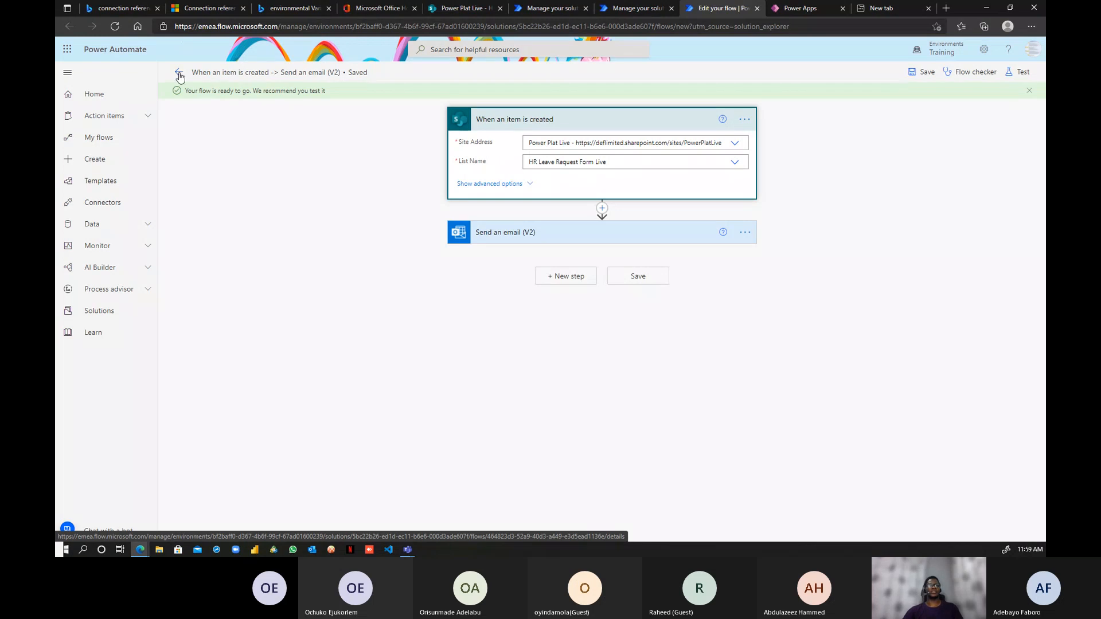
left_click(179, 75)
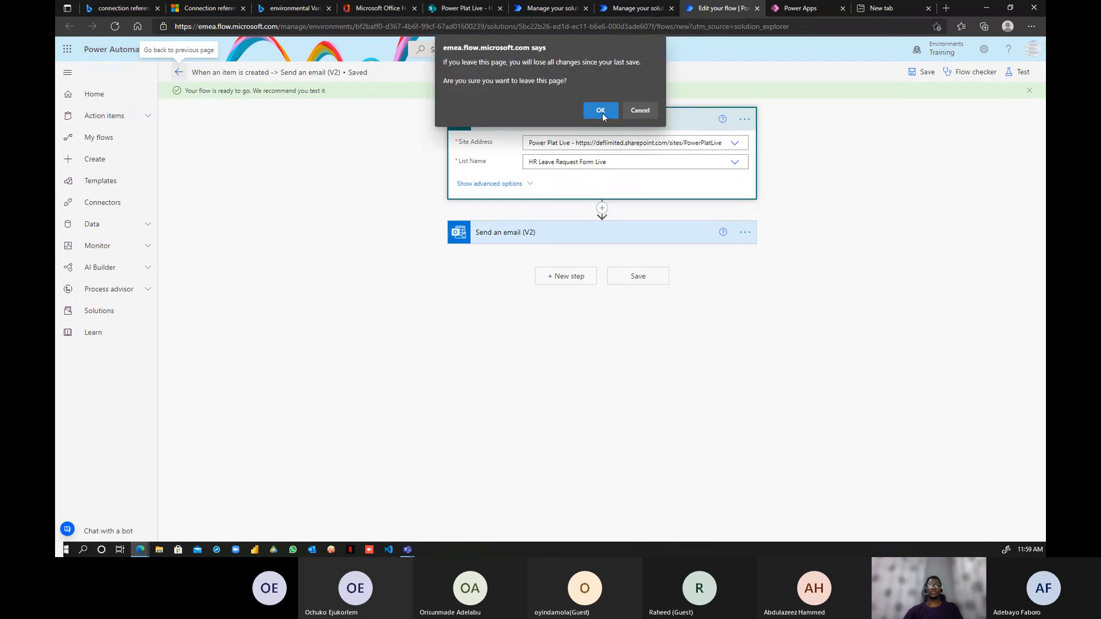
left_click(600, 110)
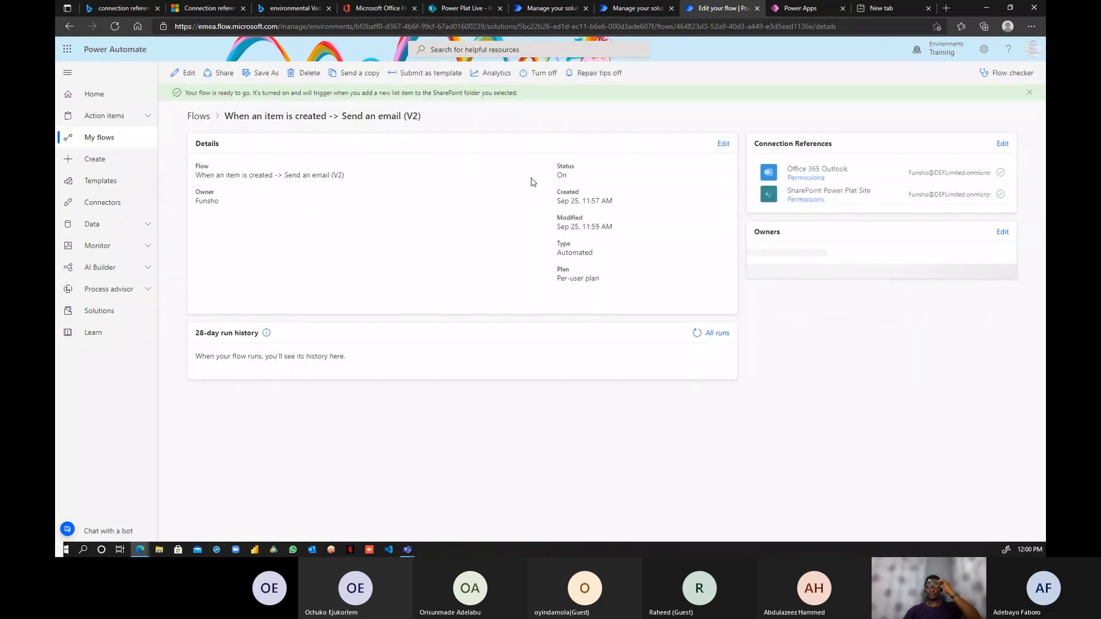
- Refresh the flow's All runs history repeatedly until the new run appears
left_click(695, 333)
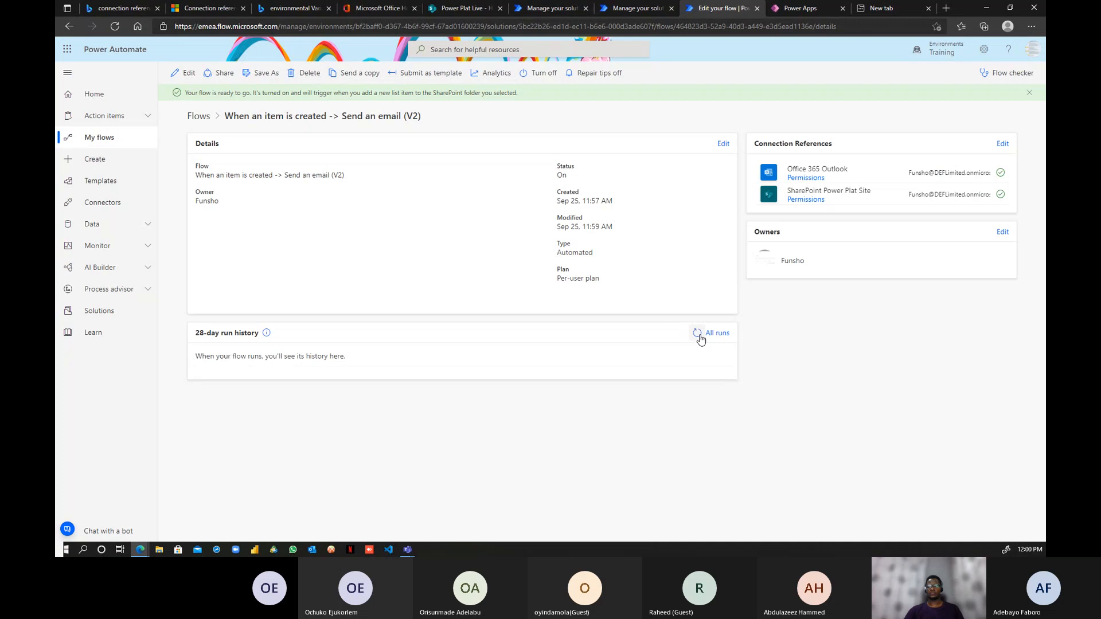
left_click(697, 337)
left_click(698, 338)
left_click(696, 340)
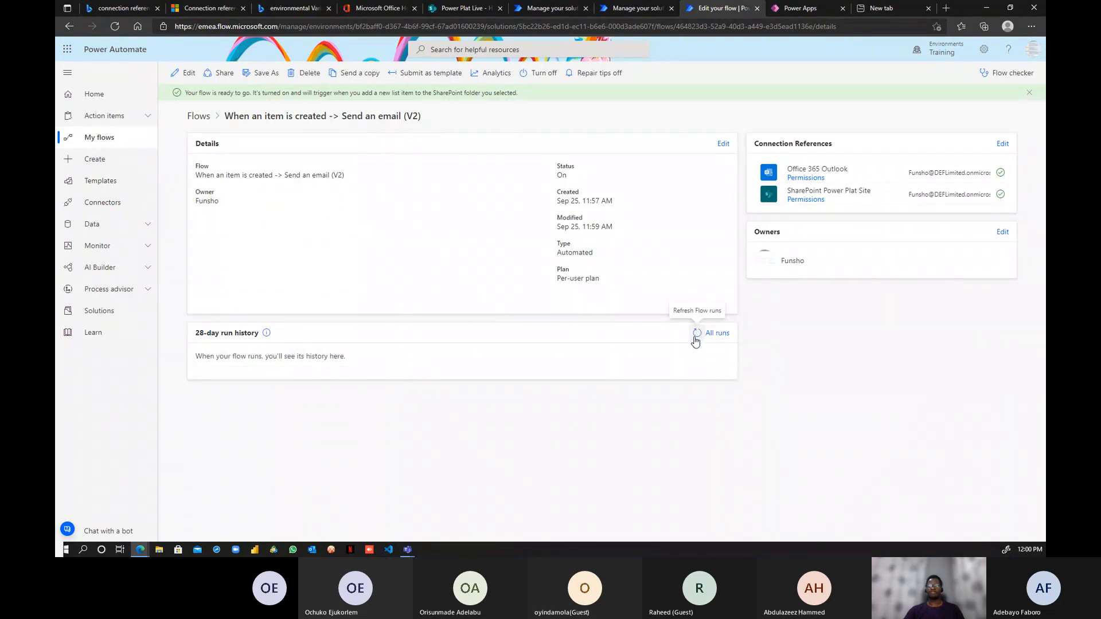
left_click(696, 338)
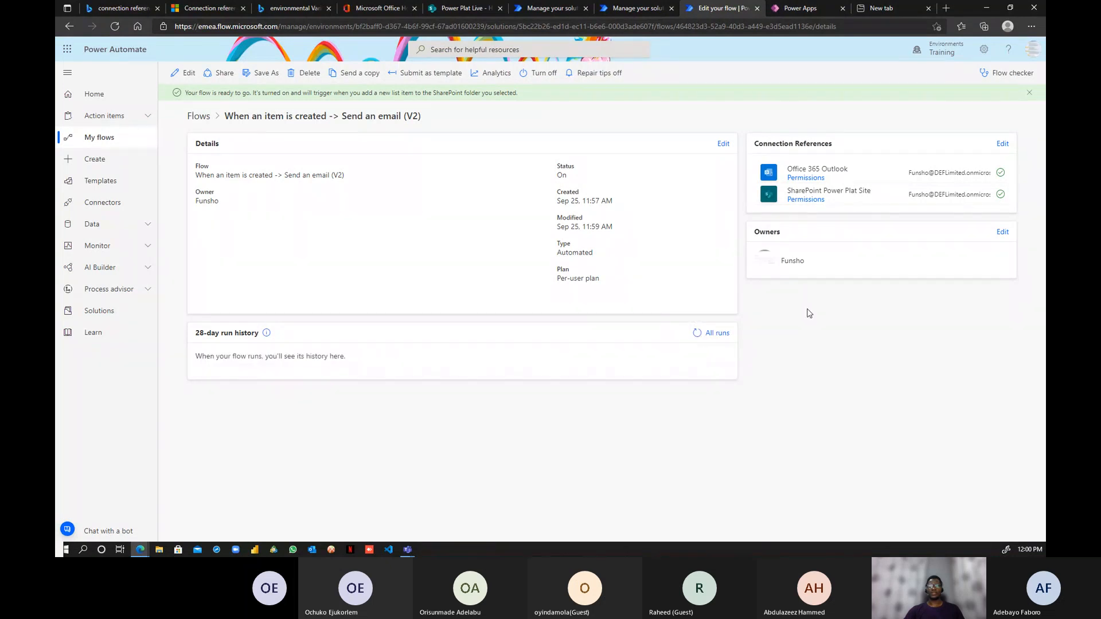
left_click(696, 336)
left_click(695, 334)
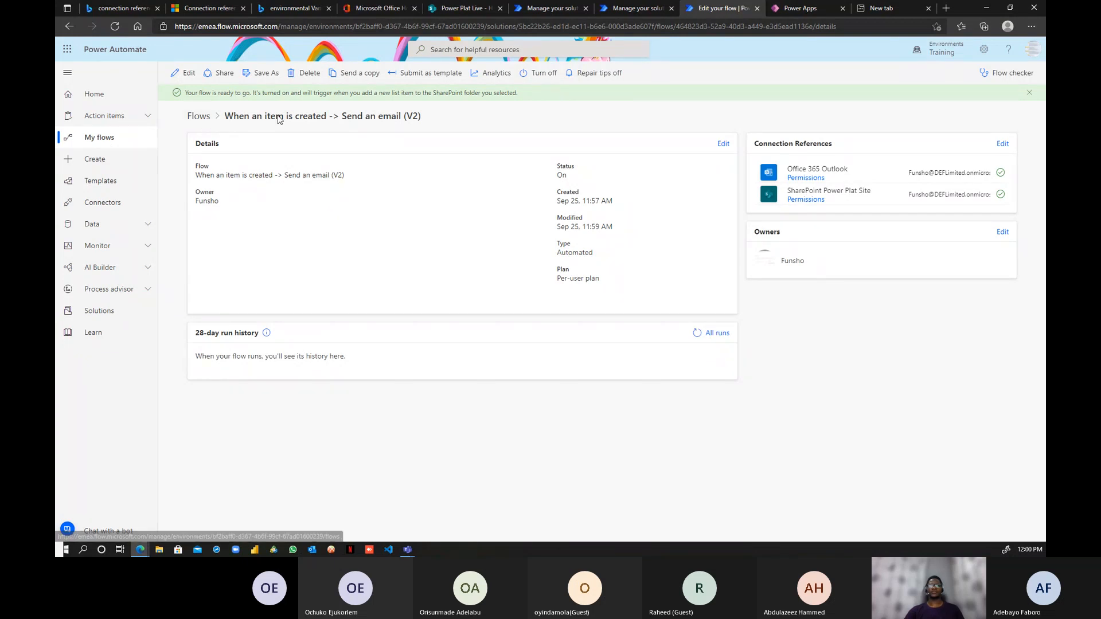
- Open the latest run's details, then go back to the D365 Dev Solution component list
left_click(640, 7)
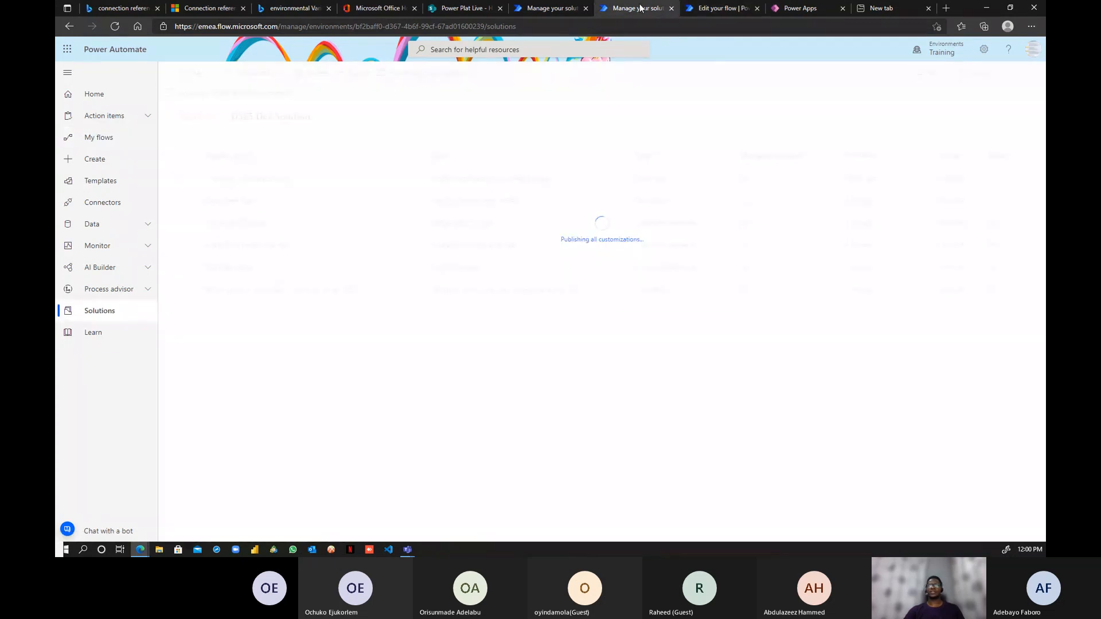
left_click(704, 8)
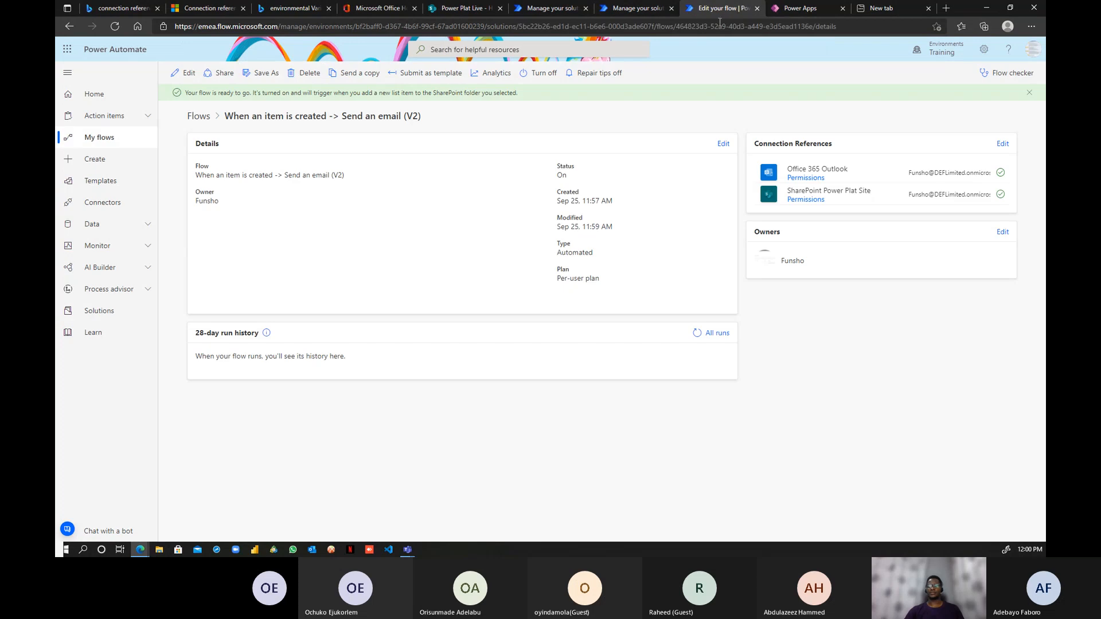
left_click(696, 333)
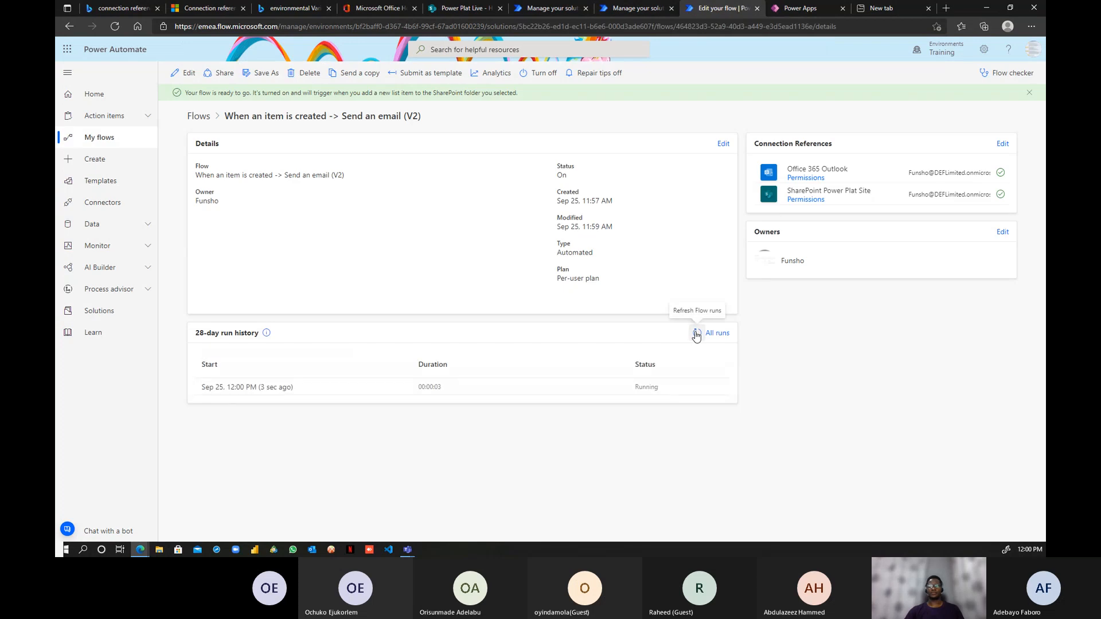
left_click(266, 387)
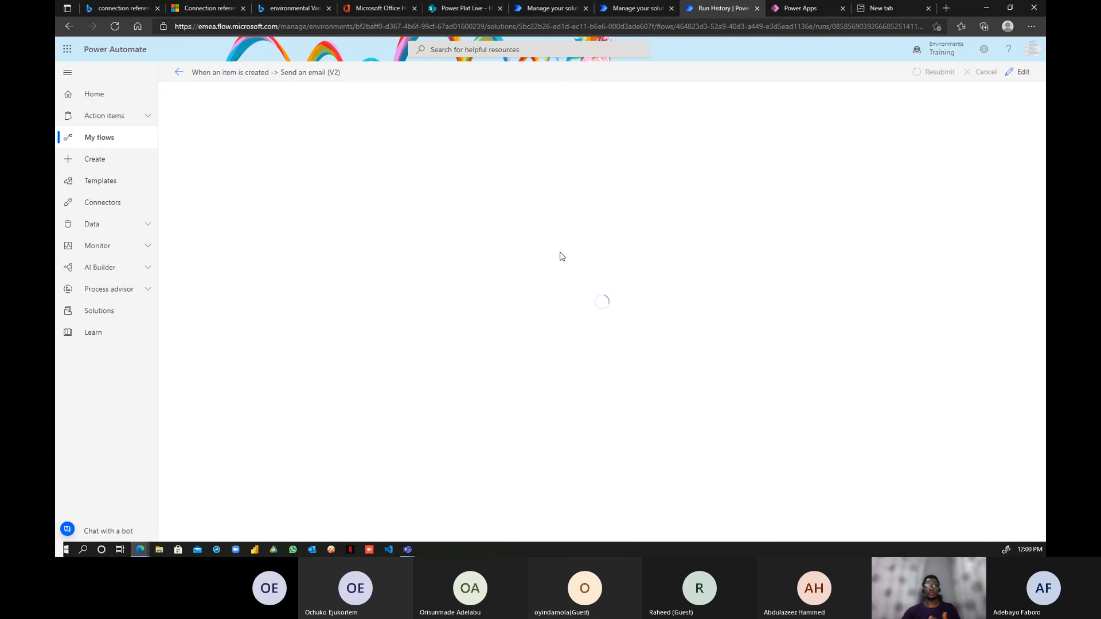
left_click(179, 74)
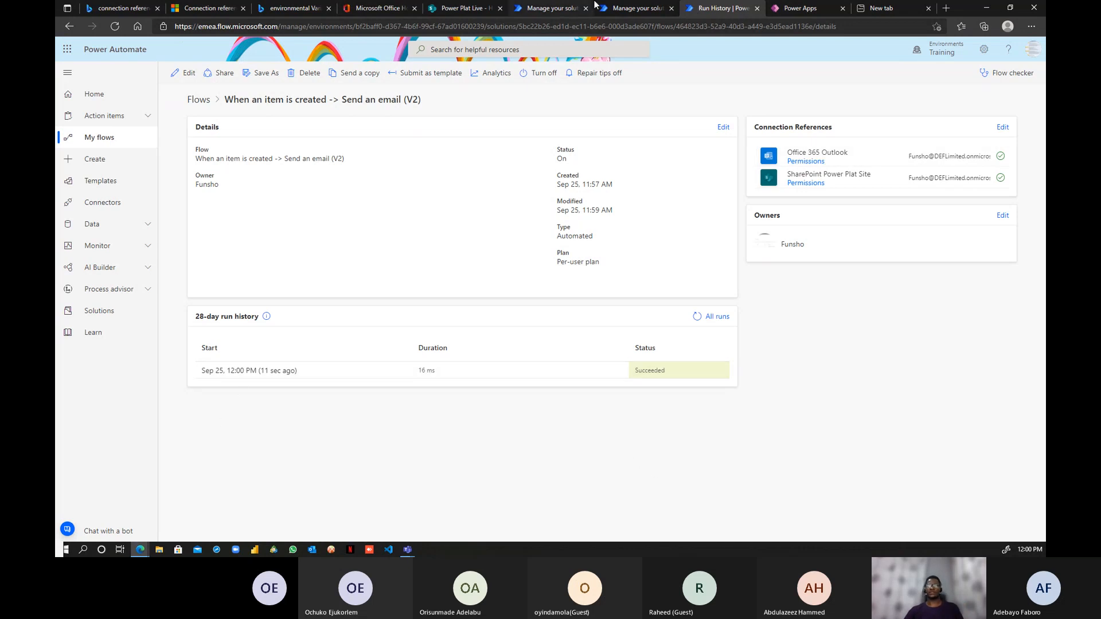
left_click(635, 8)
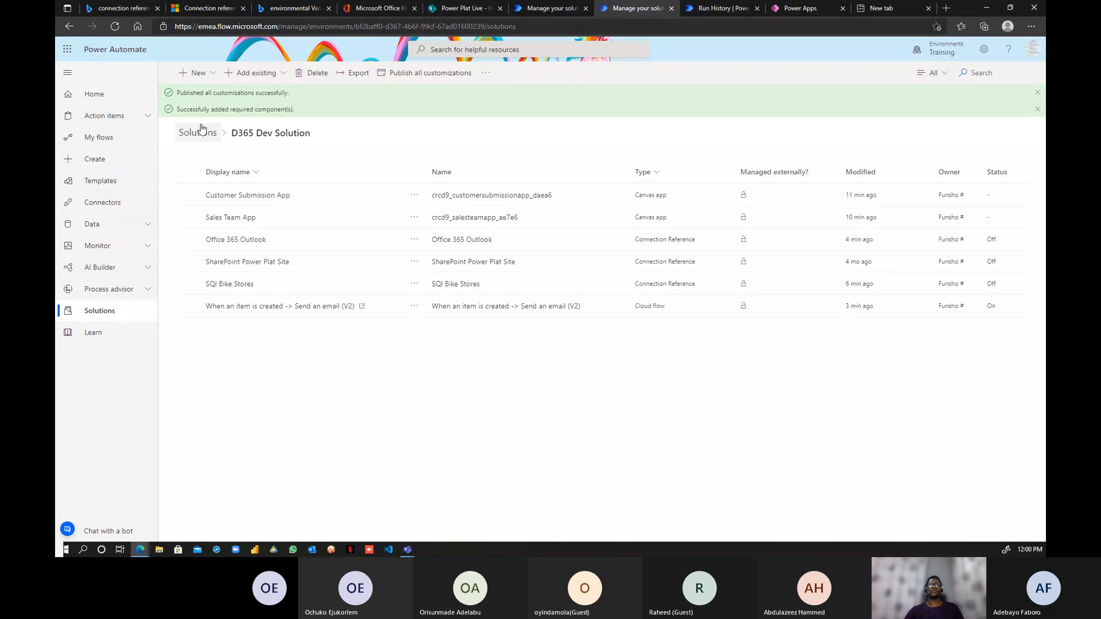
- Start exporting D365 Dev Solution, keeping version 1.0.0.1 and choosing Unmanaged
left_click(355, 74)
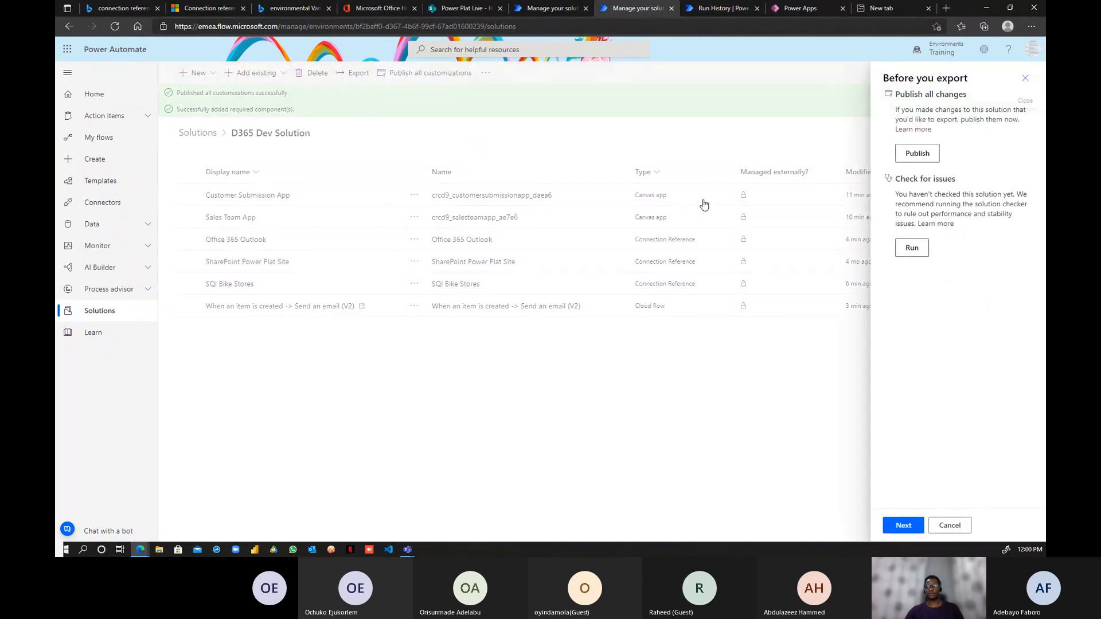
left_click(908, 527)
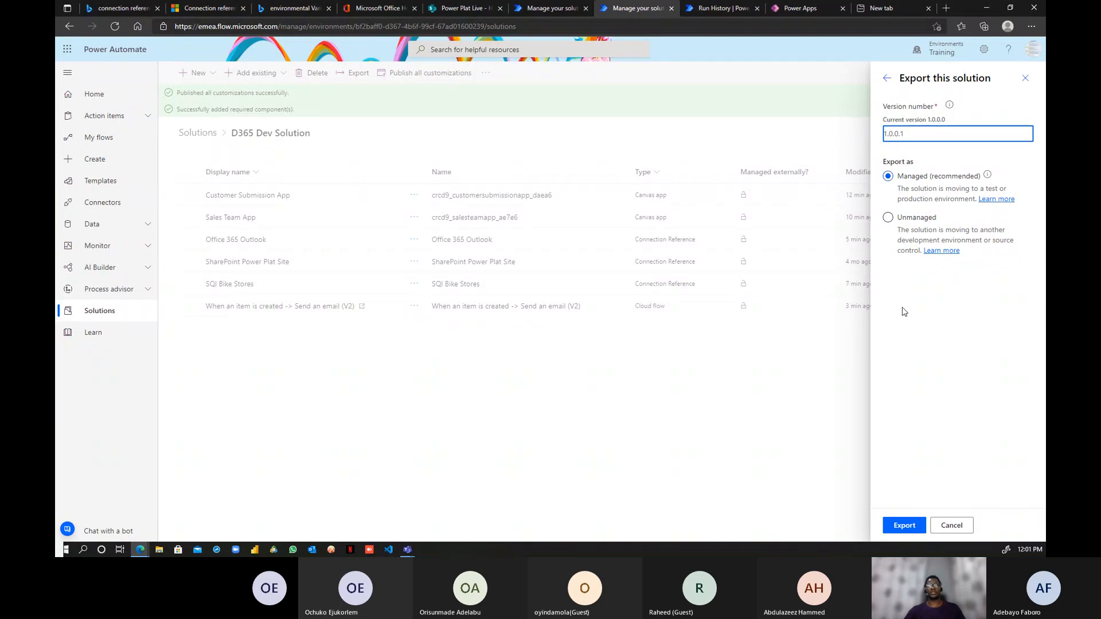
left_click(887, 217)
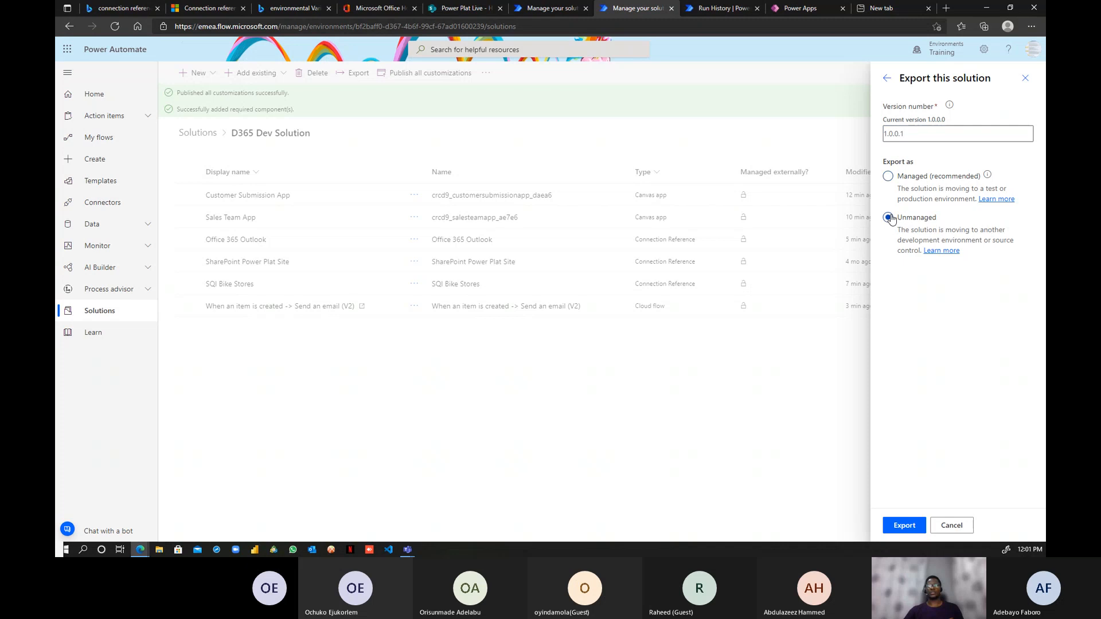
- Run the export so D365DevSolution_1_0_0_1.zip downloads
left_click(905, 528)
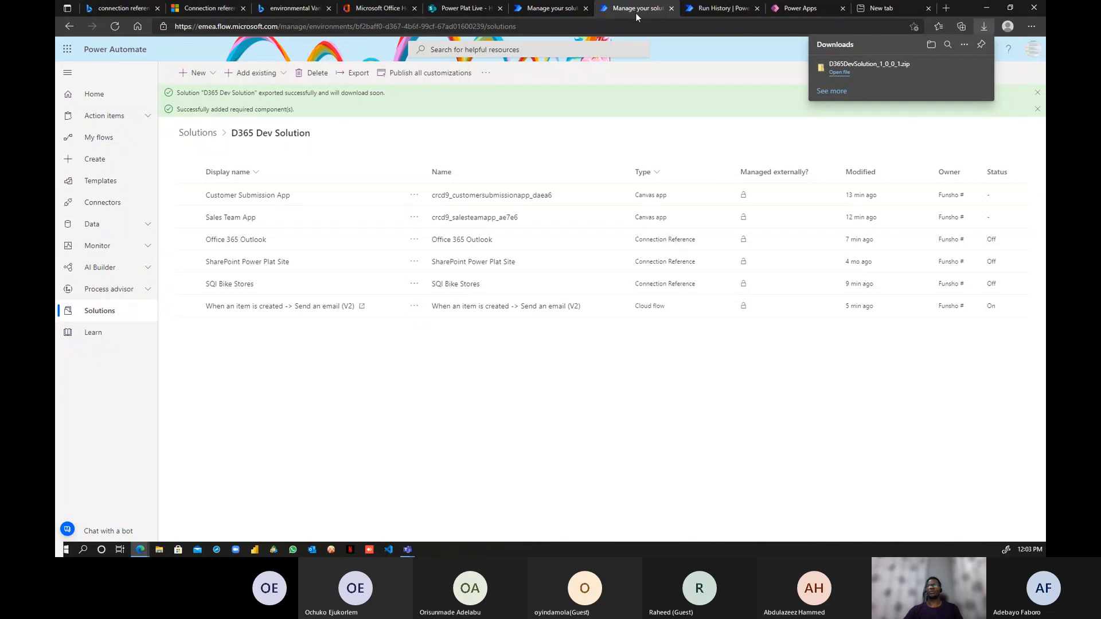
- Switch the header environment picker to Approval Test Environment
left_click(559, 10)
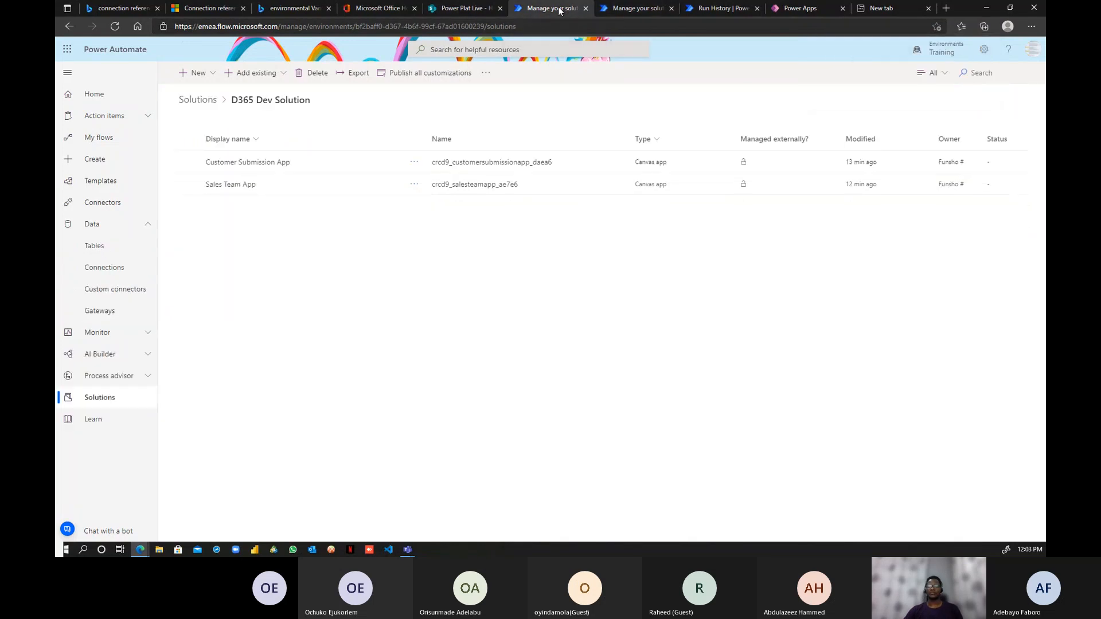
left_click(934, 53)
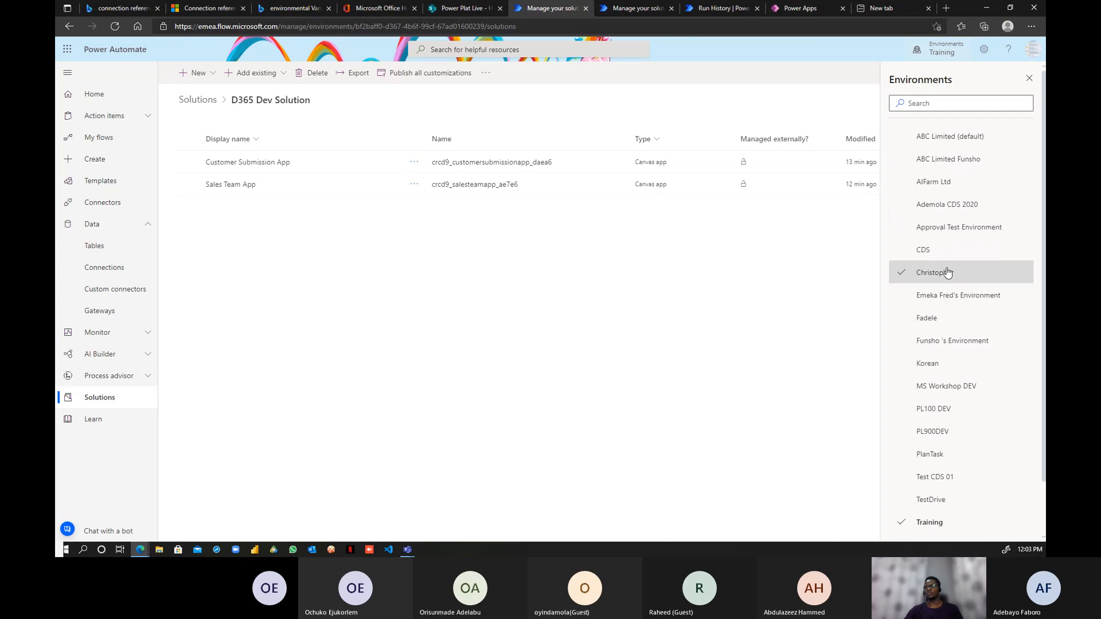
scroll(951, 281, "down", 1)
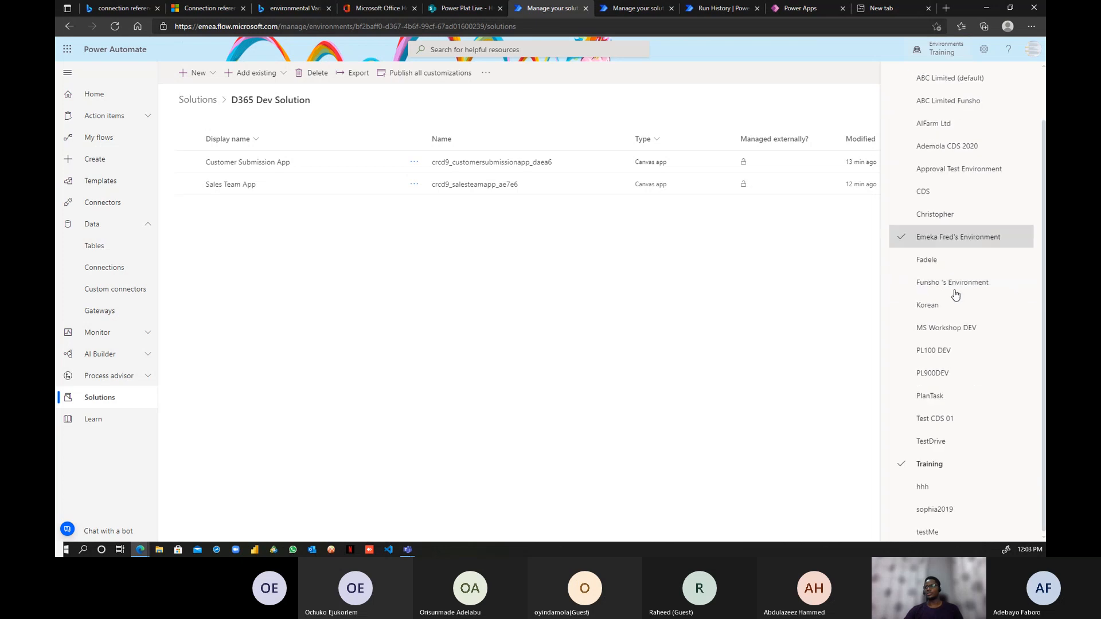
left_click(962, 173)
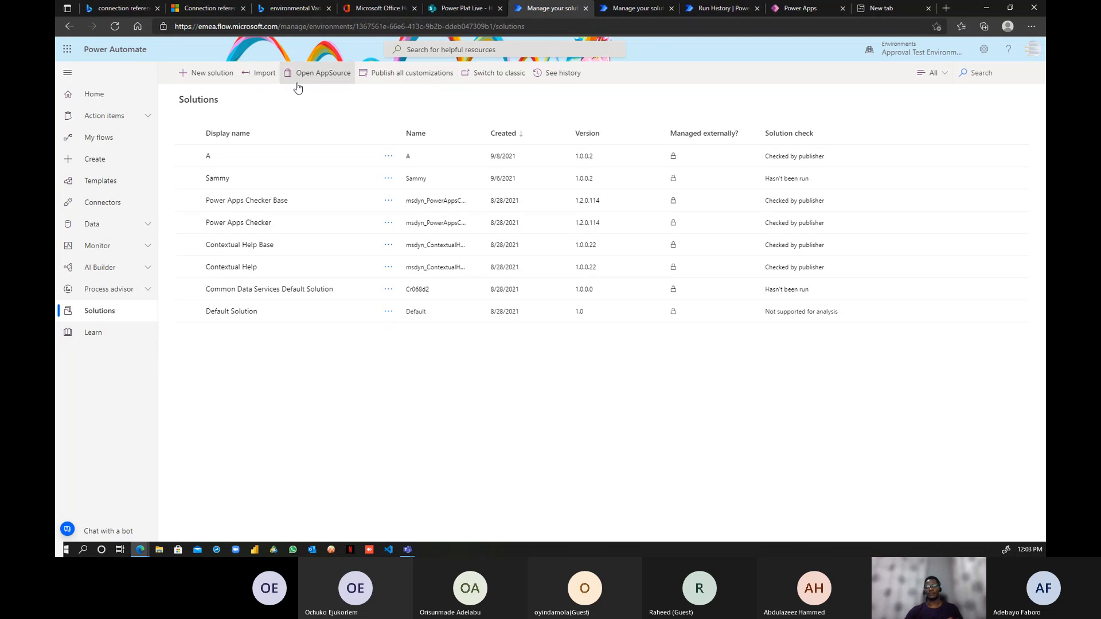
- Import D365DevSolution_1_0_0_1.zip from disk and advance to its solution details
left_click(265, 73)
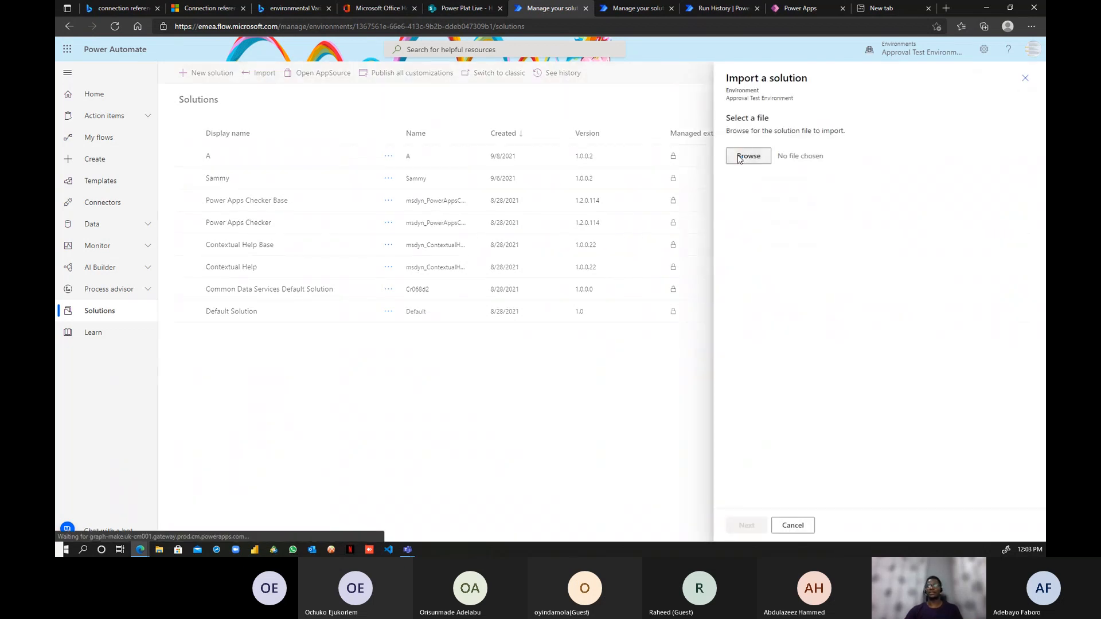
left_click(740, 158)
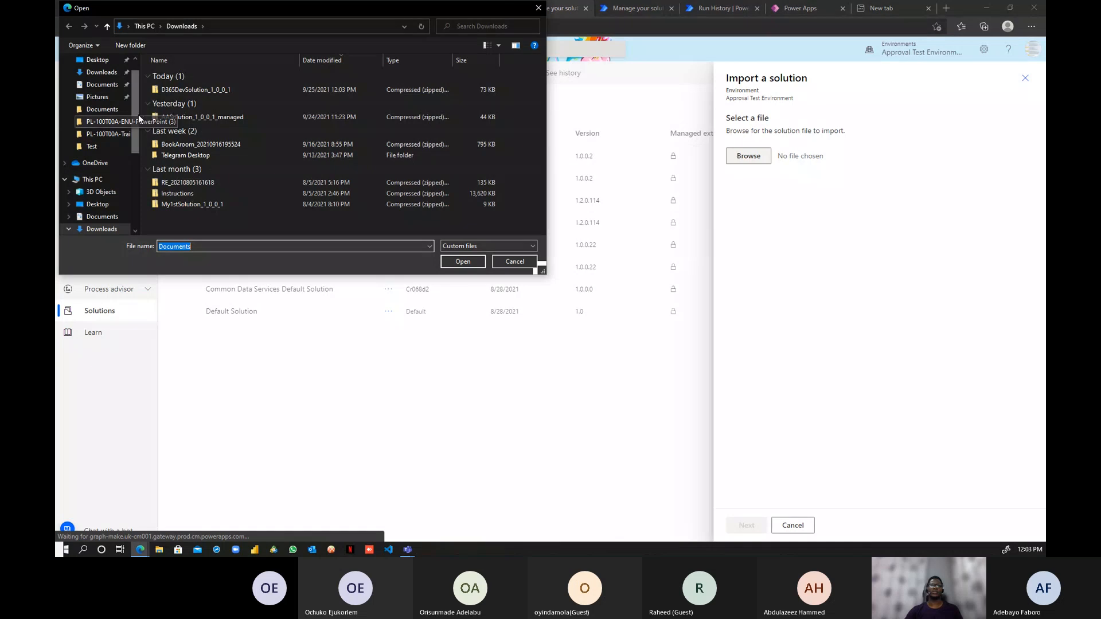
left_click(178, 89)
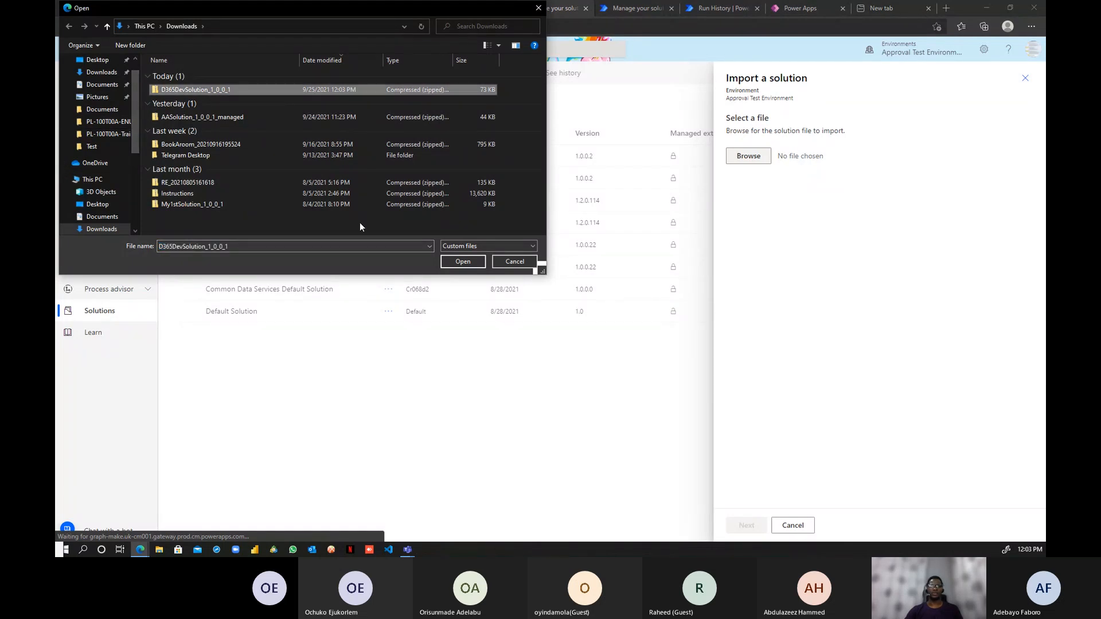
left_click(464, 261)
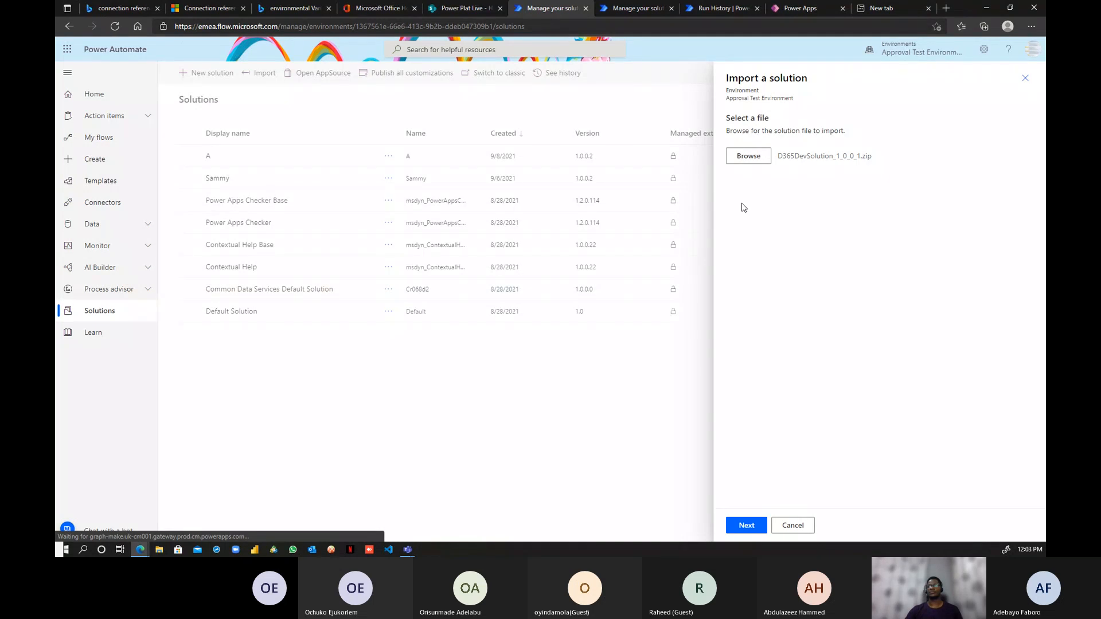
left_click(748, 525)
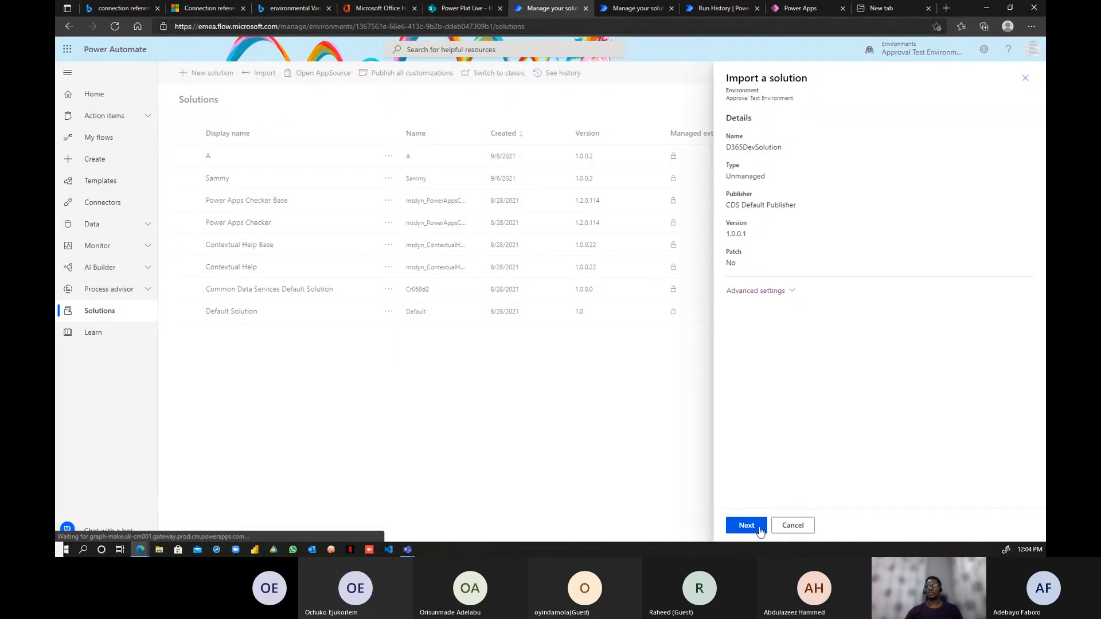
- Keep BikeStores FUN for SQL Bike Stores and choose New connection for Office 365 Outlook
left_click(747, 526)
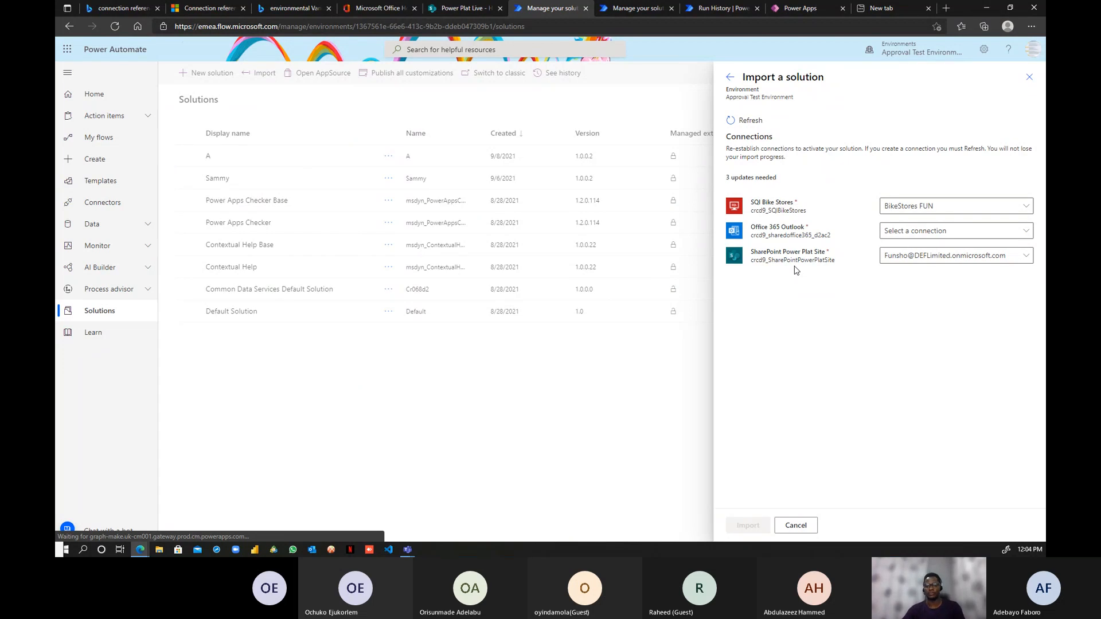
left_click(1007, 214)
left_click(908, 249)
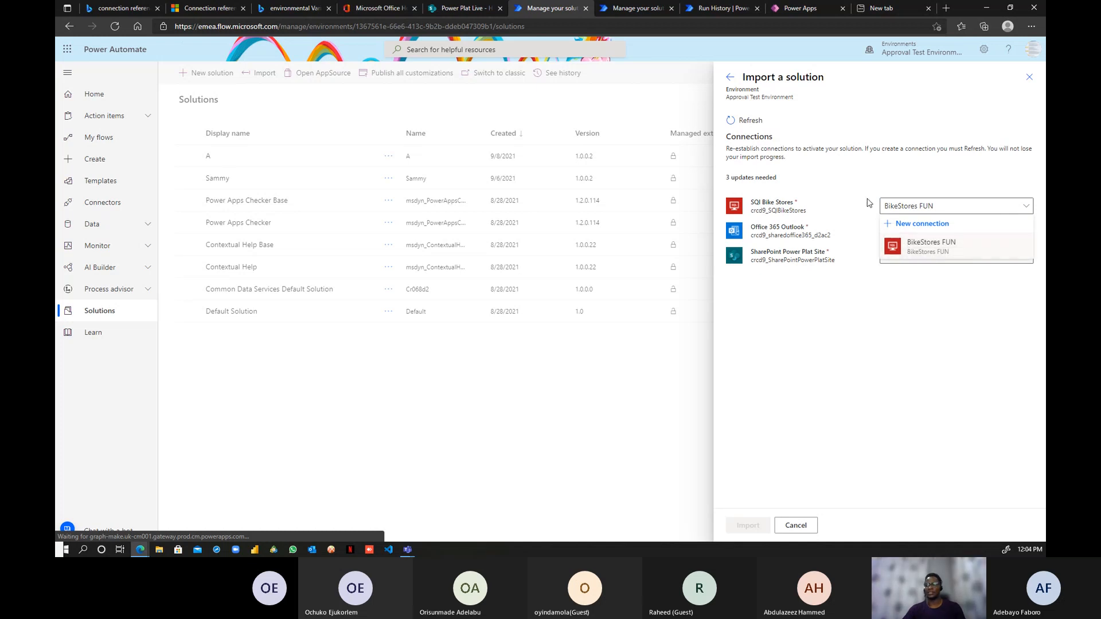
left_click(1018, 231)
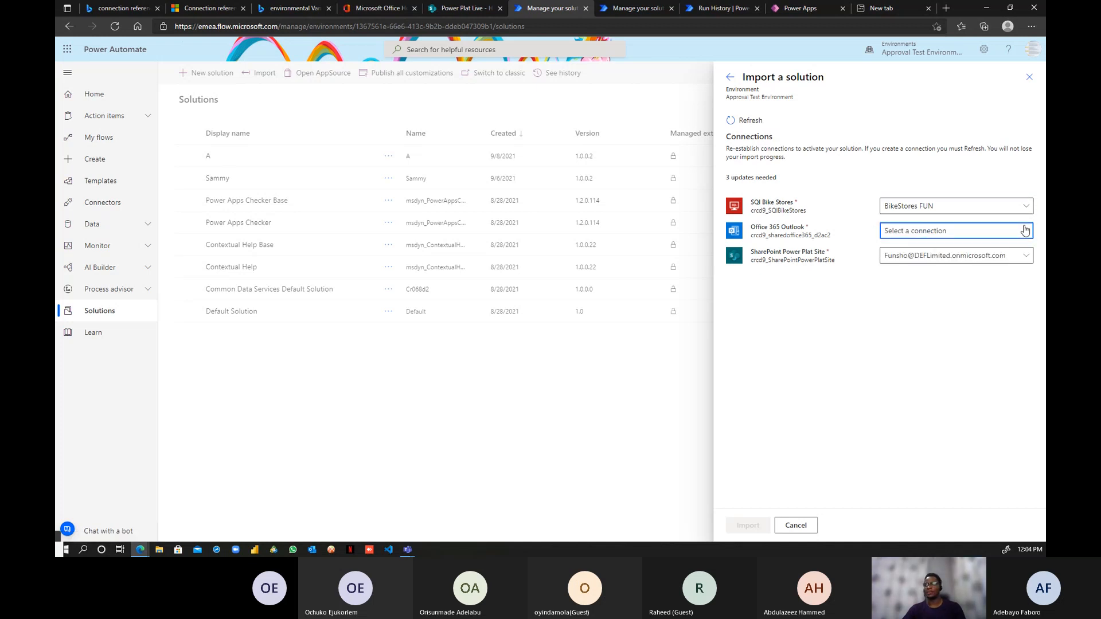
left_click(920, 249)
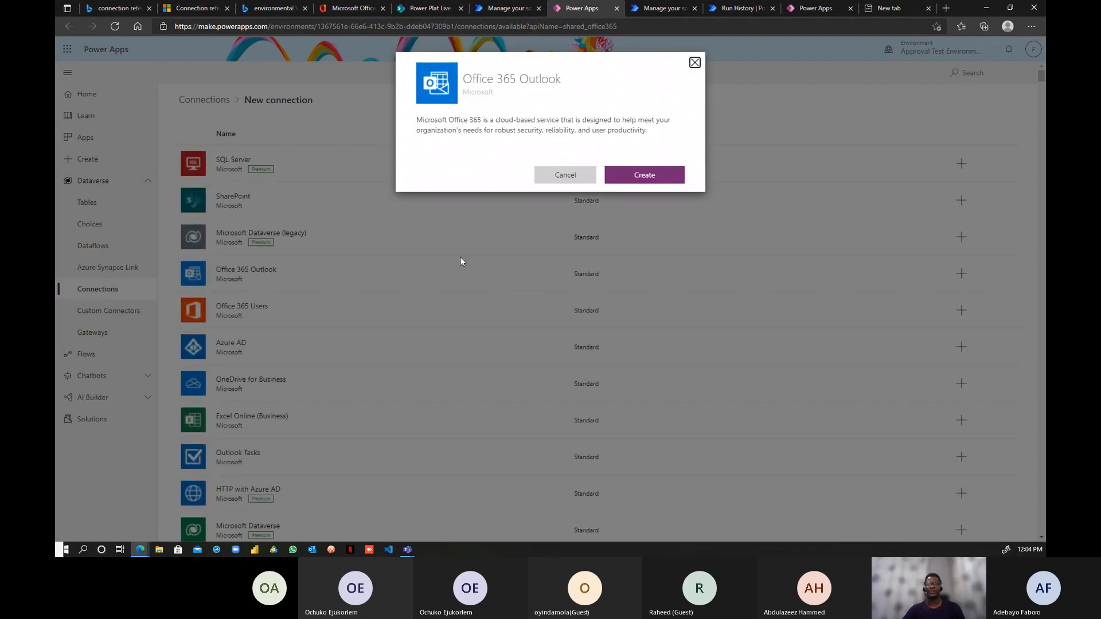
- Create the Office 365 Outlook connection with the work account and go back to the import tab
left_click(638, 175)
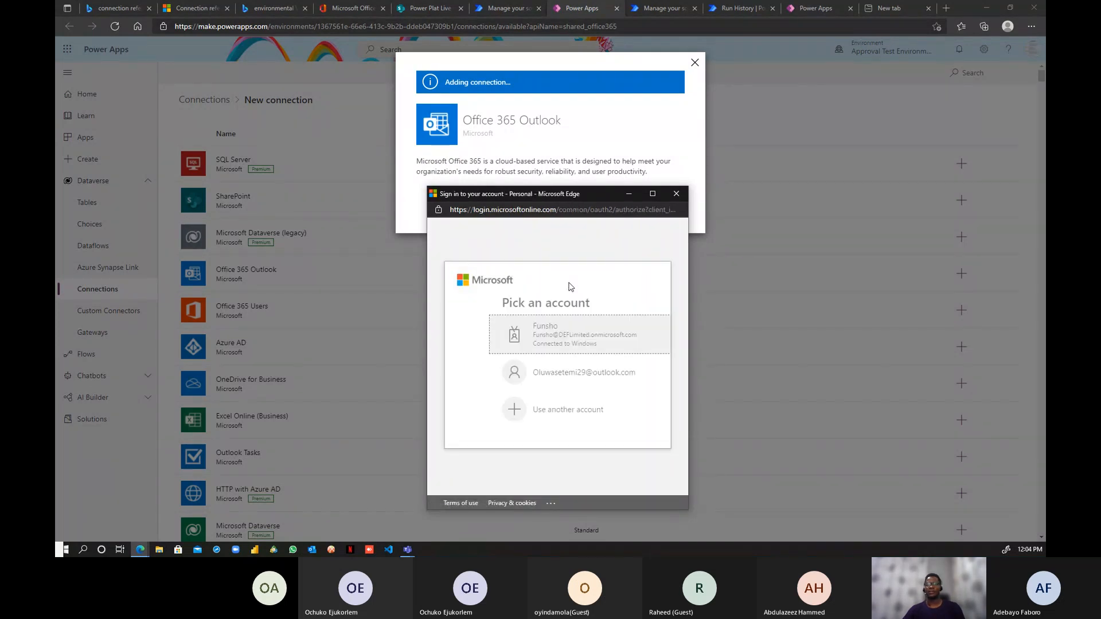
left_click(564, 335)
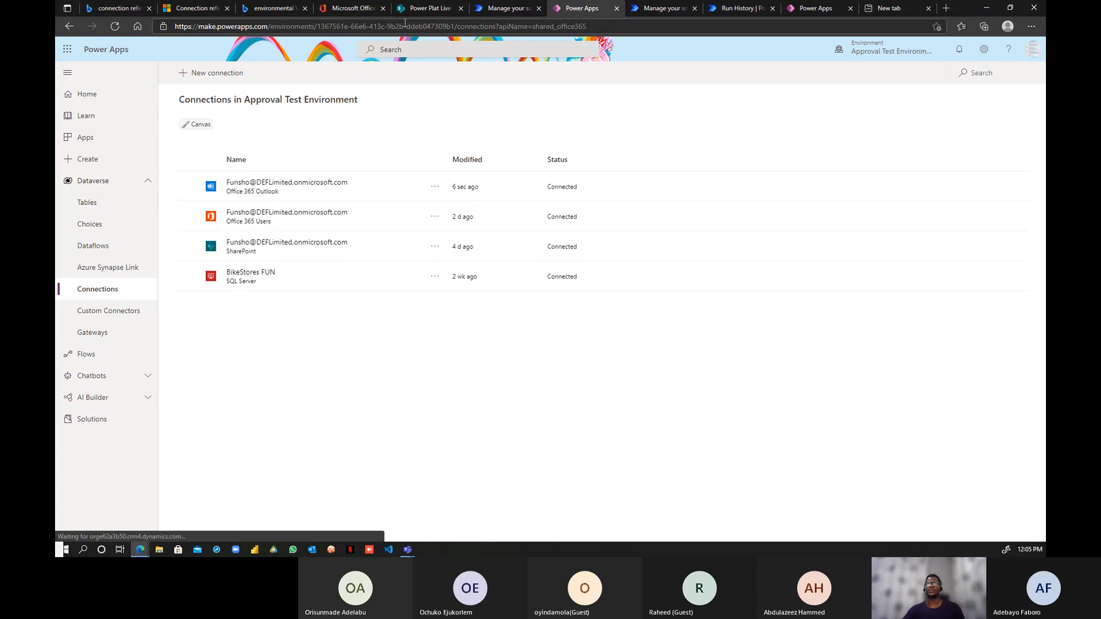
left_click(504, 8)
- Refresh the connections, import the D365 Dev Solution, then open it from the Solutions list
left_click(622, 334)
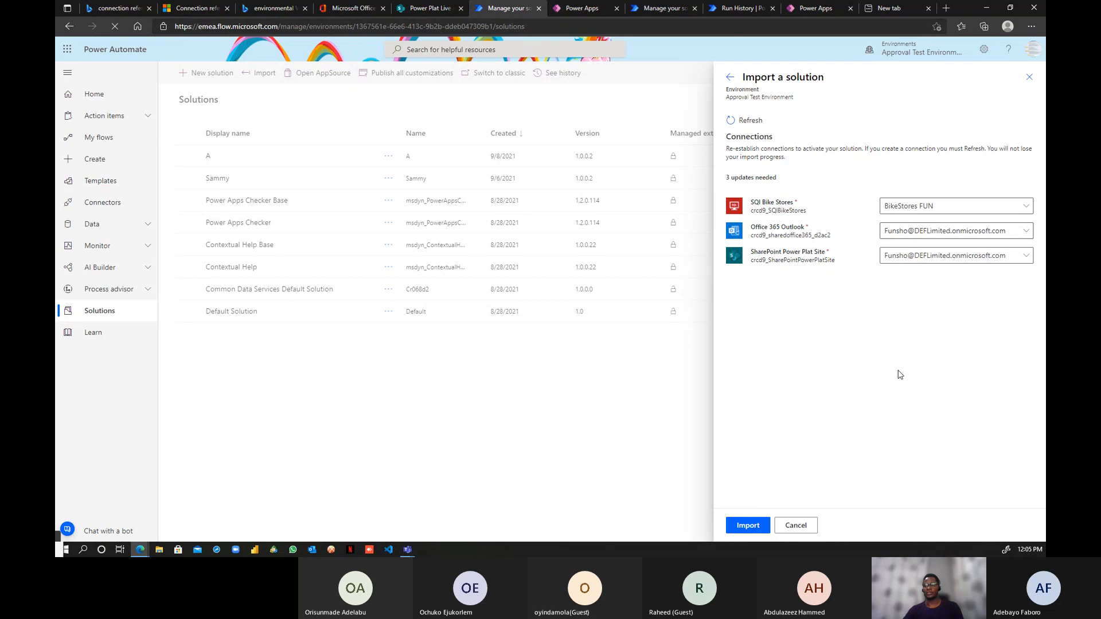
left_click(748, 526)
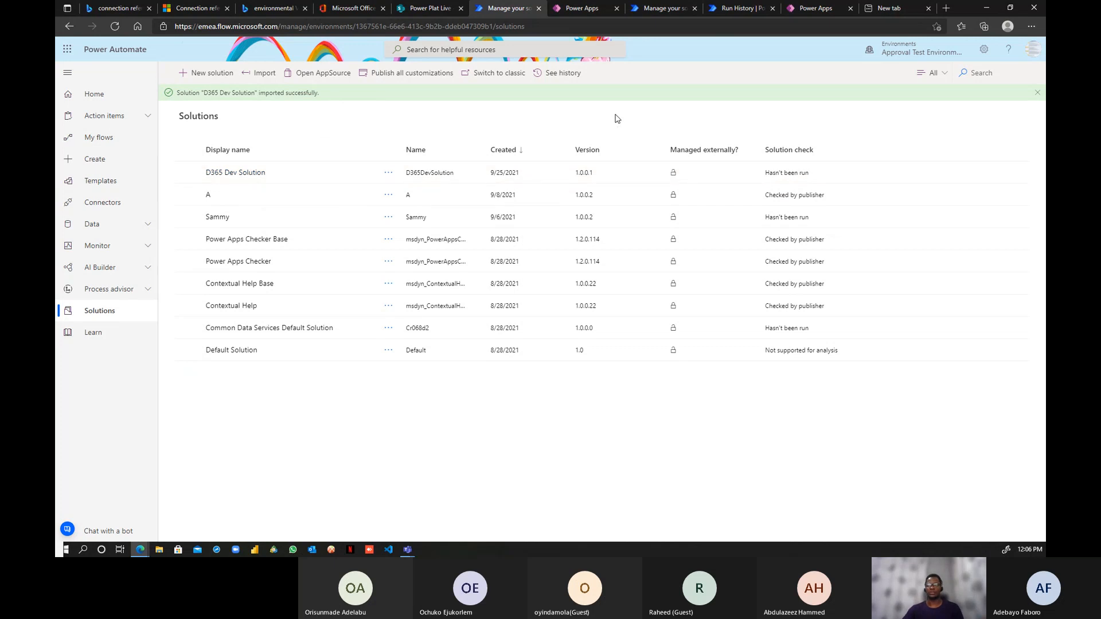
left_click(238, 175)
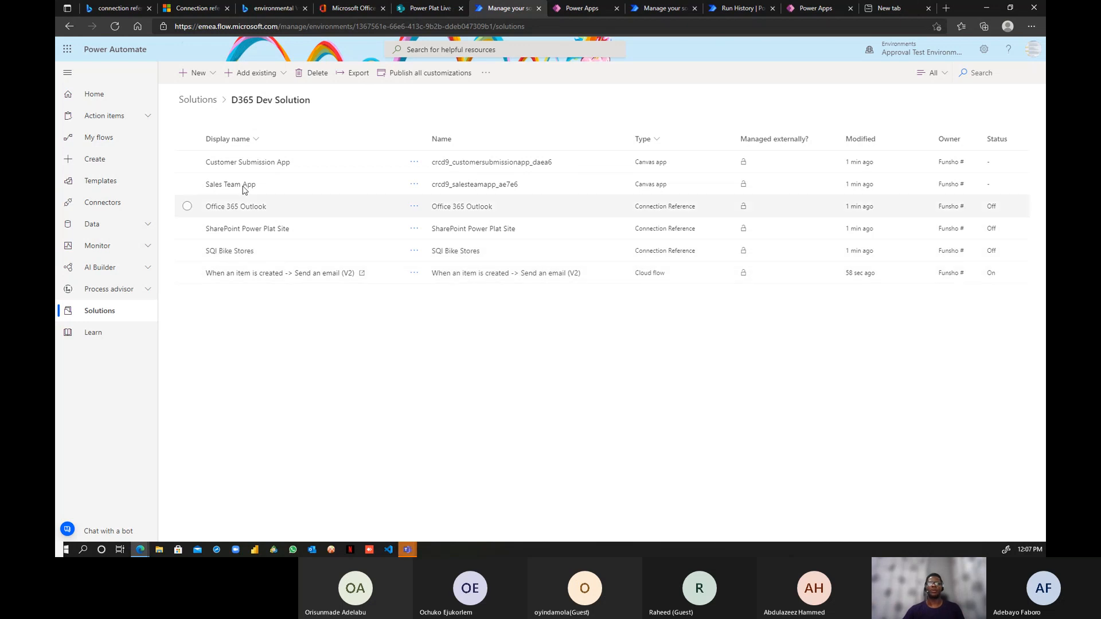
- Play the Customer Submission App, then open the imported cloud flow in edit mode
left_click(414, 163)
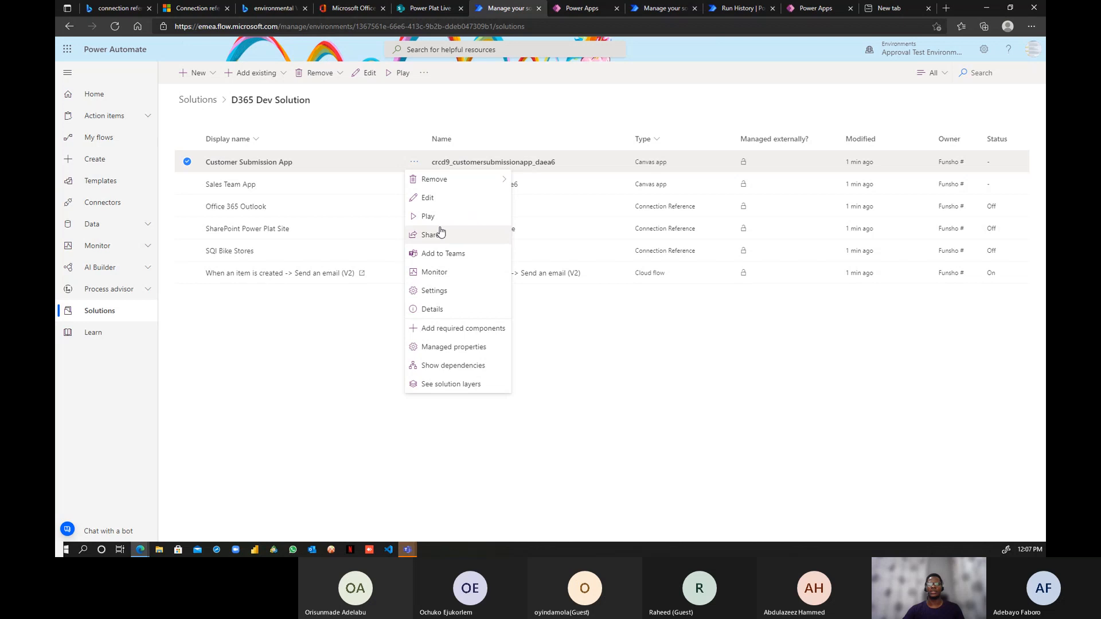
left_click(427, 216)
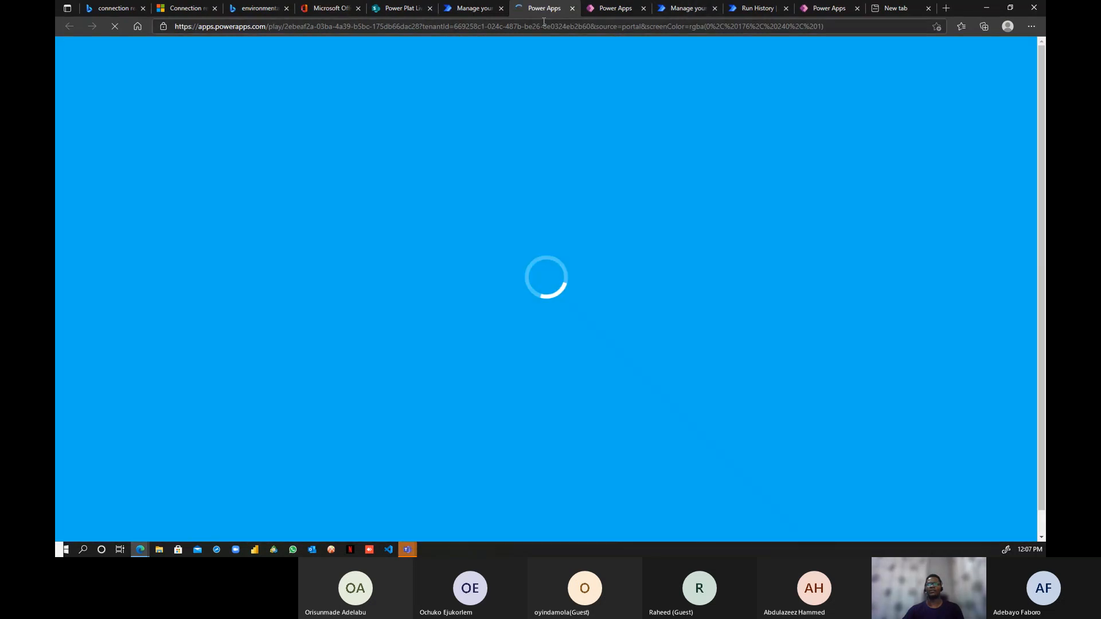
left_click(467, 8)
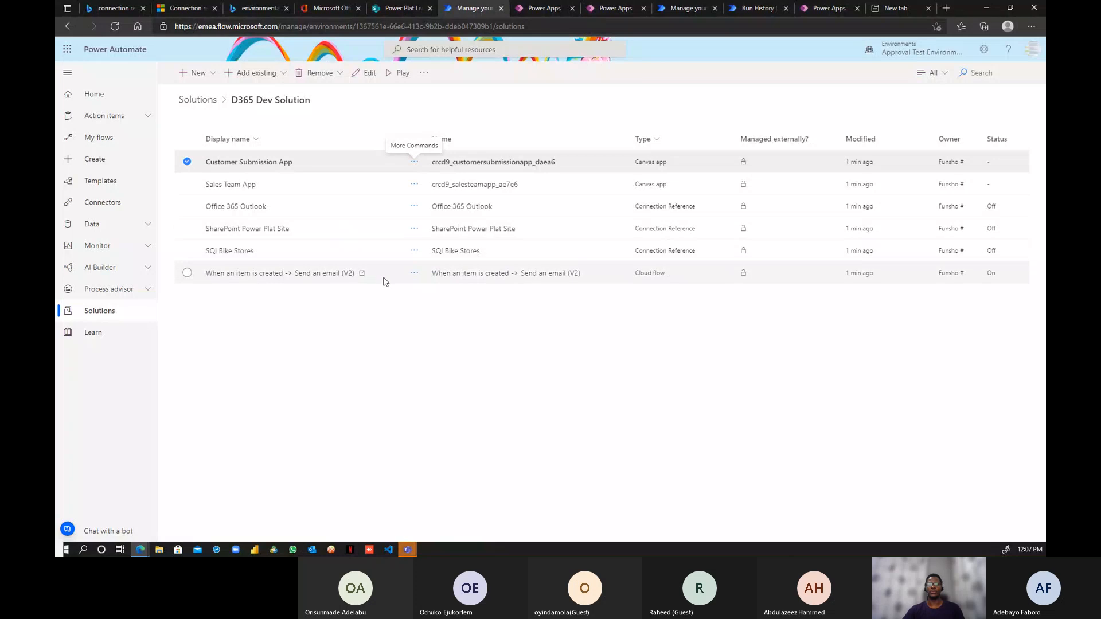
left_click(414, 273)
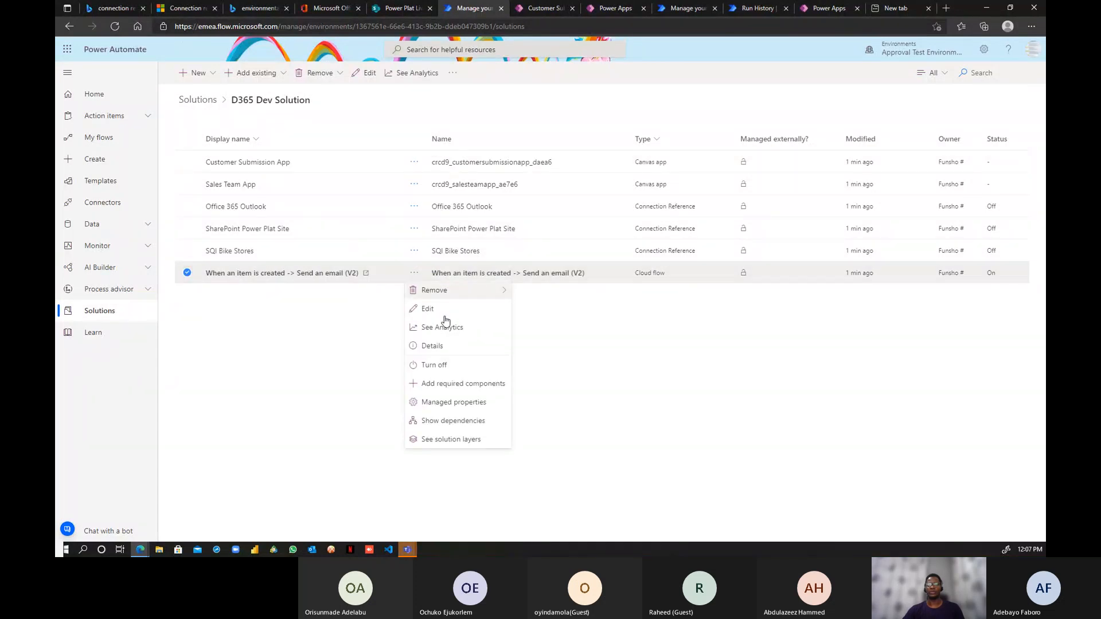
left_click(441, 309)
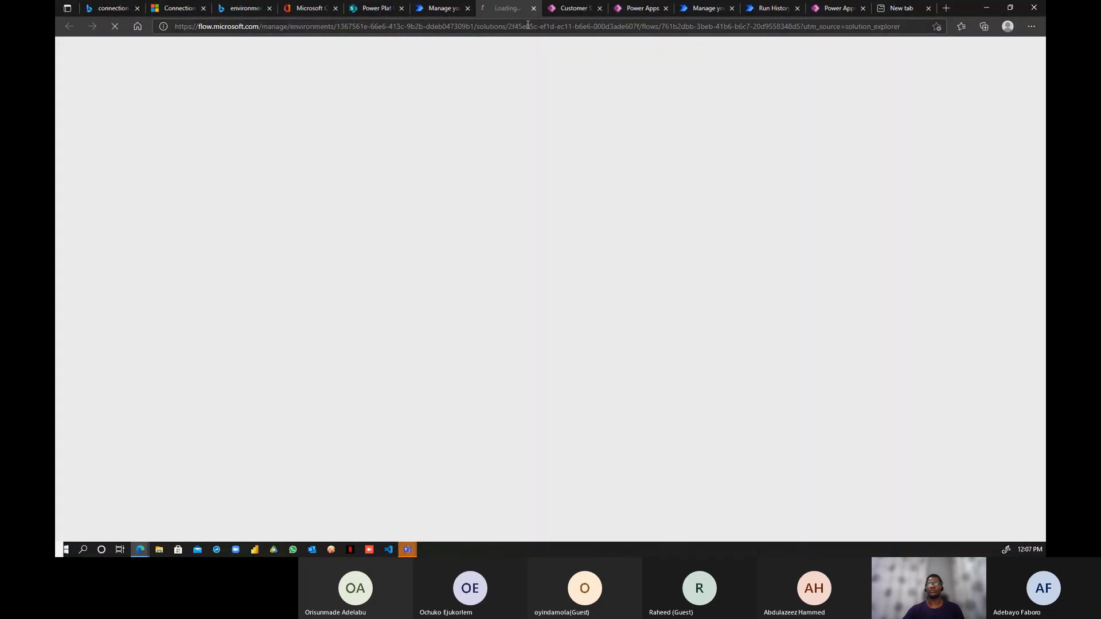
- Check the app's SQL Server Almost there prompt, close the app tab, and return to the flow designer
left_click(571, 8)
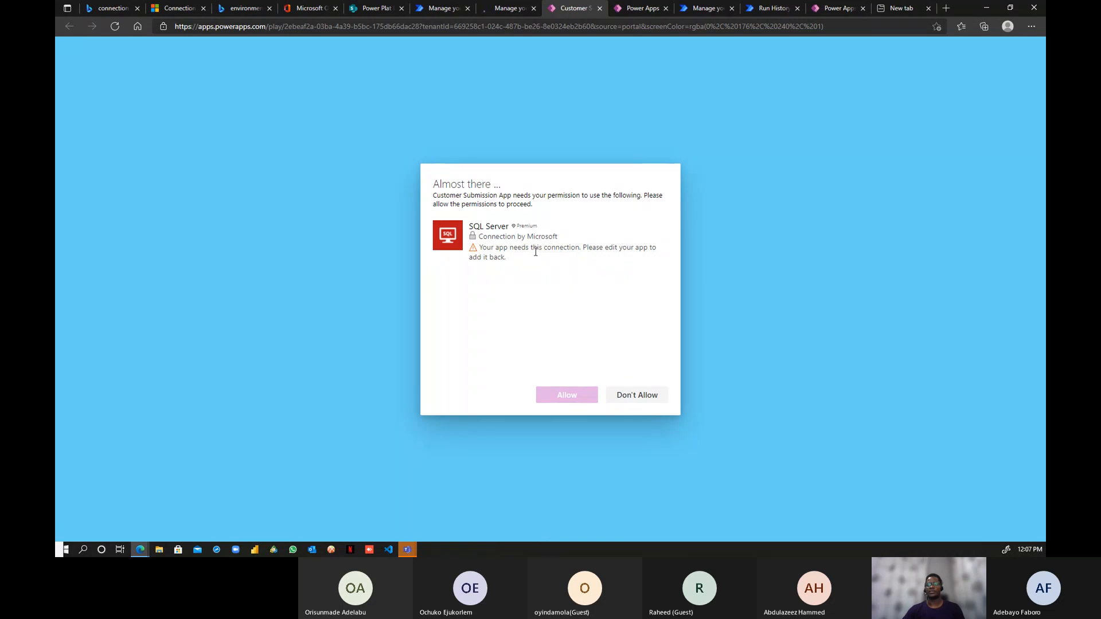
left_click(513, 240)
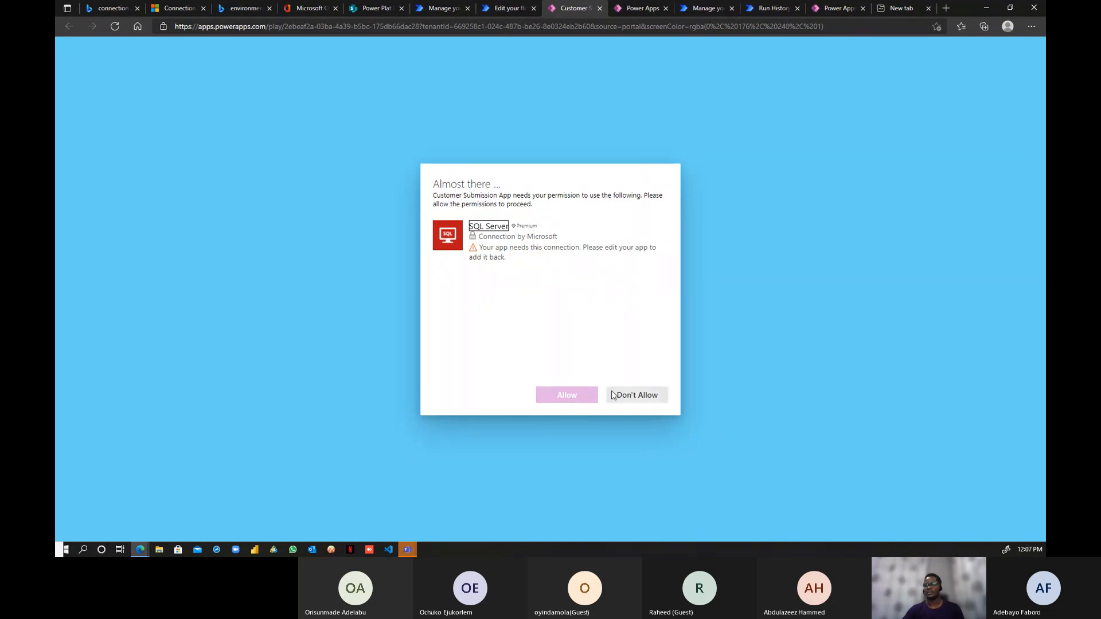
left_click(520, 245)
left_click(600, 8)
left_click(509, 9)
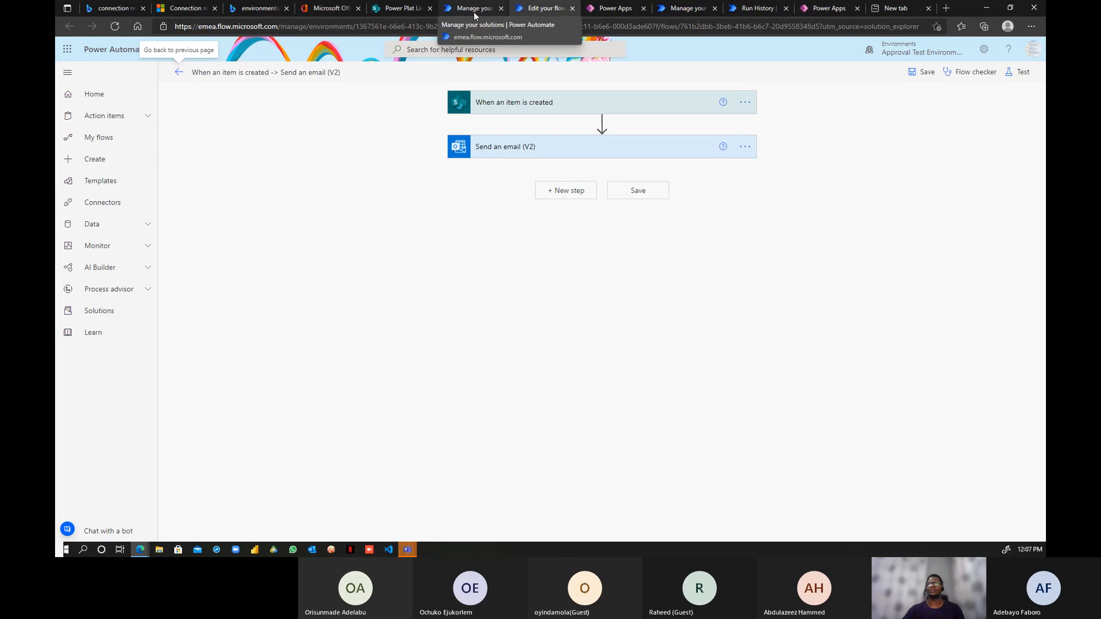
- Inspect connection references on When an item is created and Send an email (V2), then collapse both
left_click(660, 108)
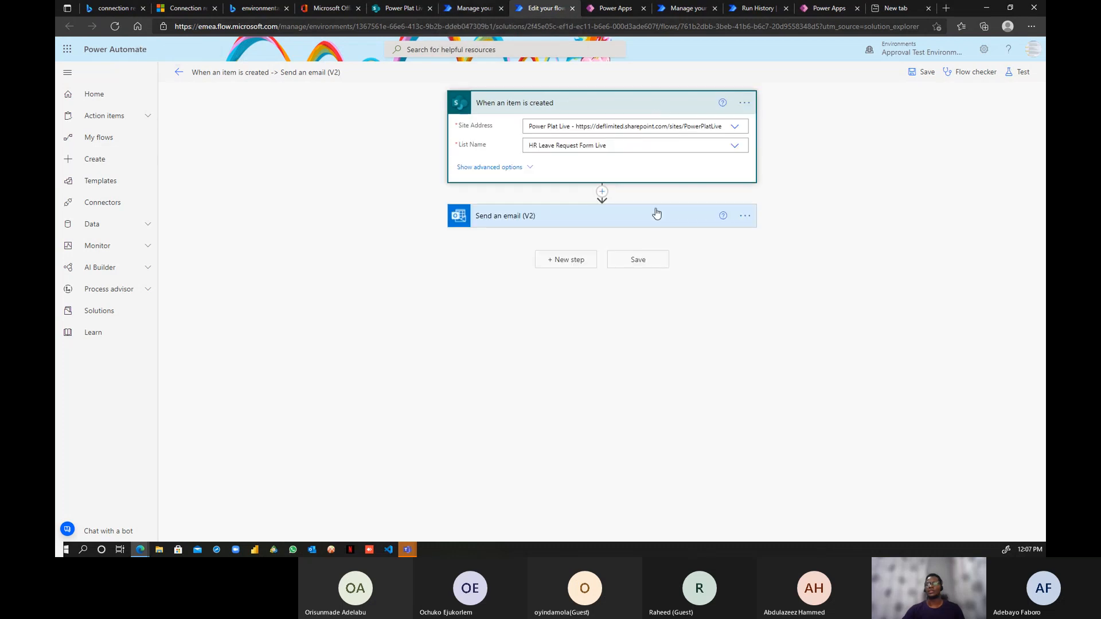
left_click(744, 103)
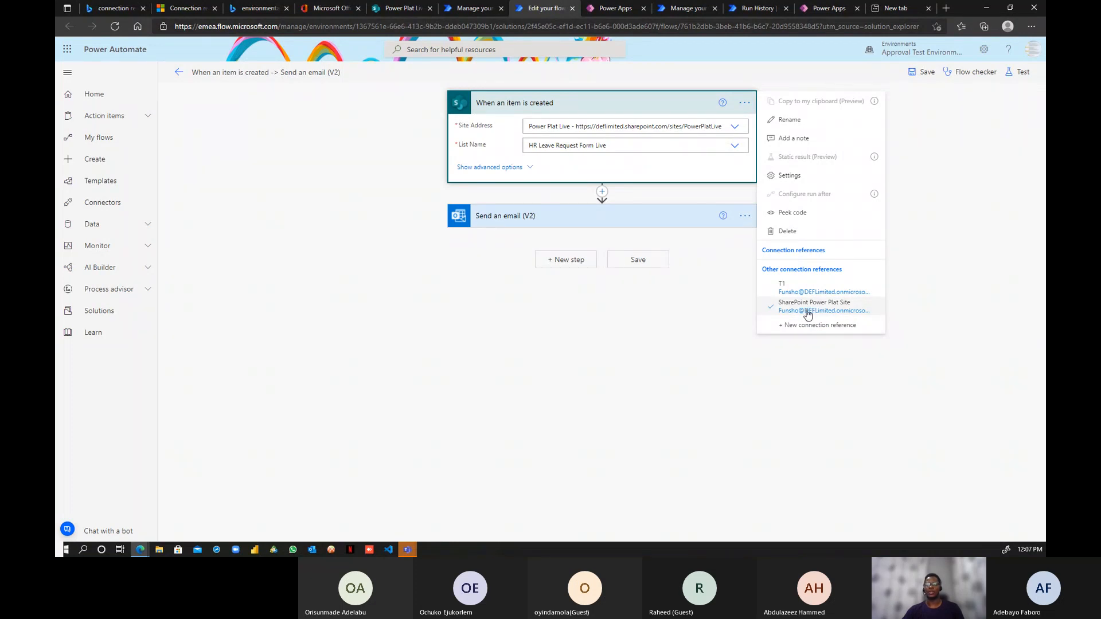
left_click(798, 307)
left_click(693, 226)
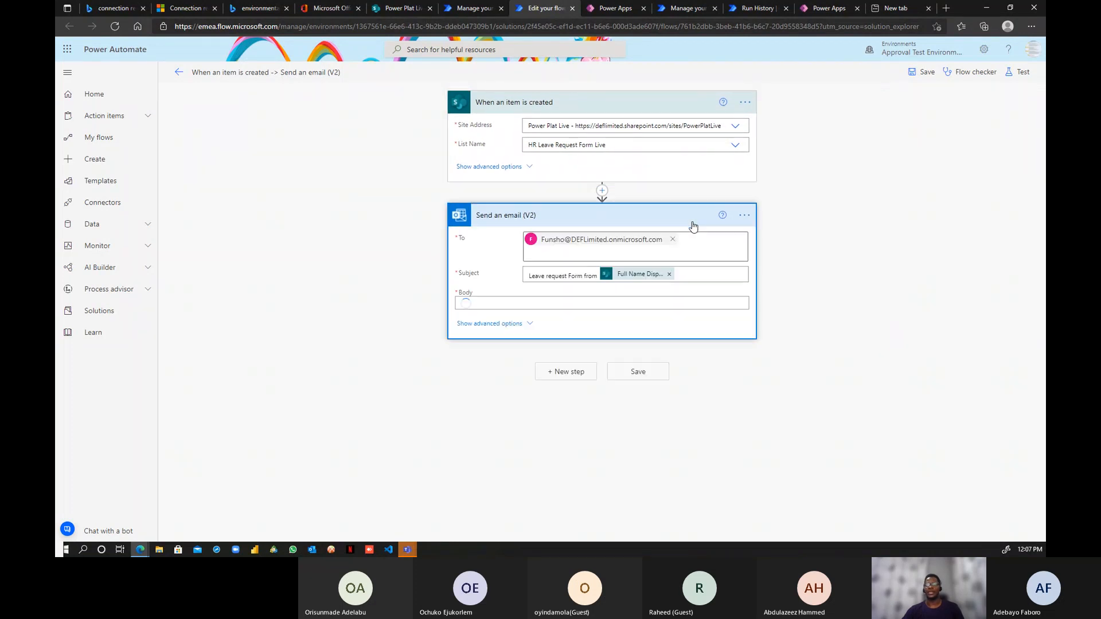
left_click(744, 215)
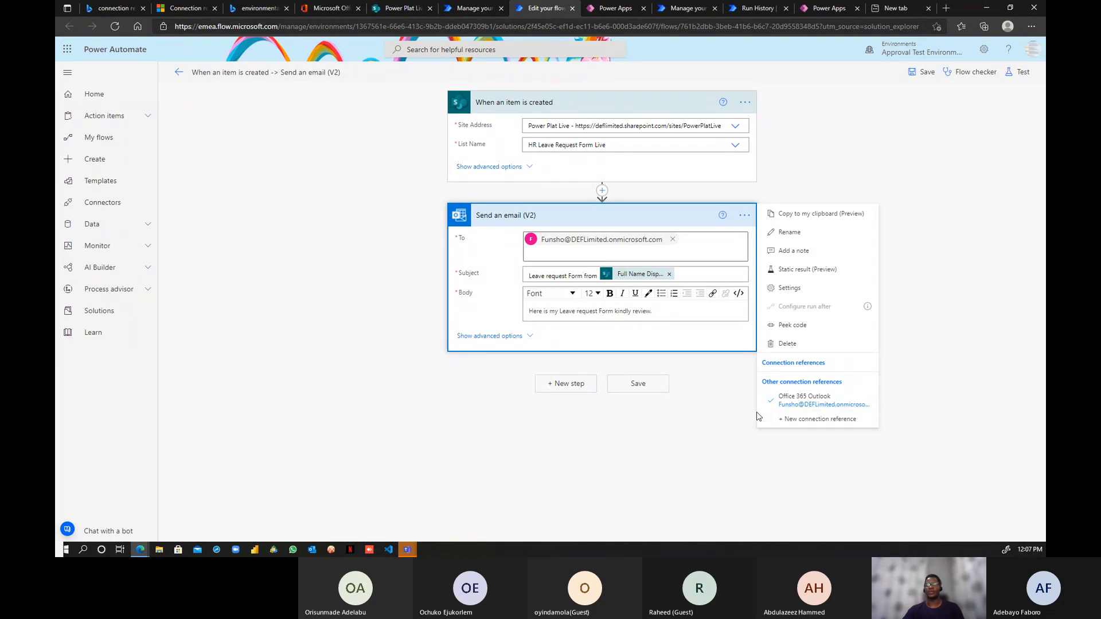
left_click(616, 111)
left_click(616, 111)
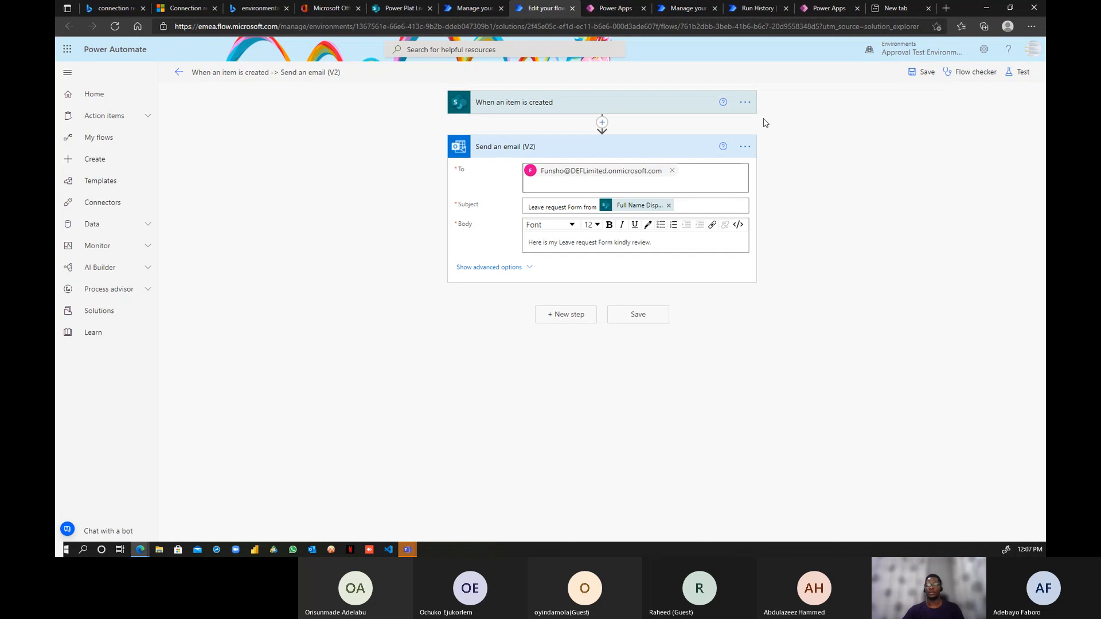
left_click(745, 102)
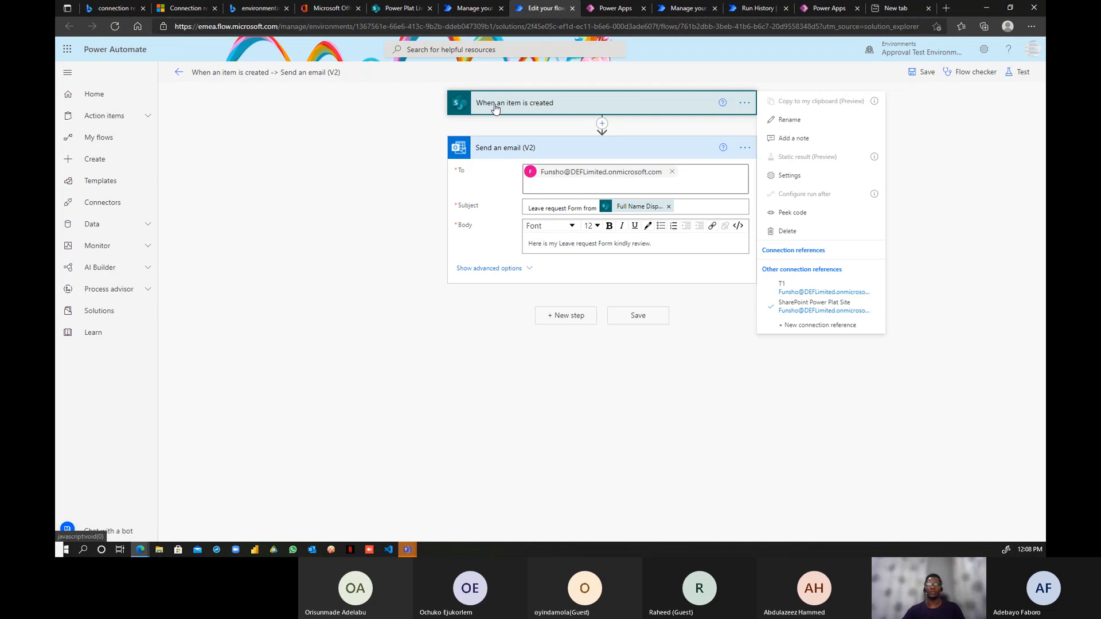
left_click(607, 149)
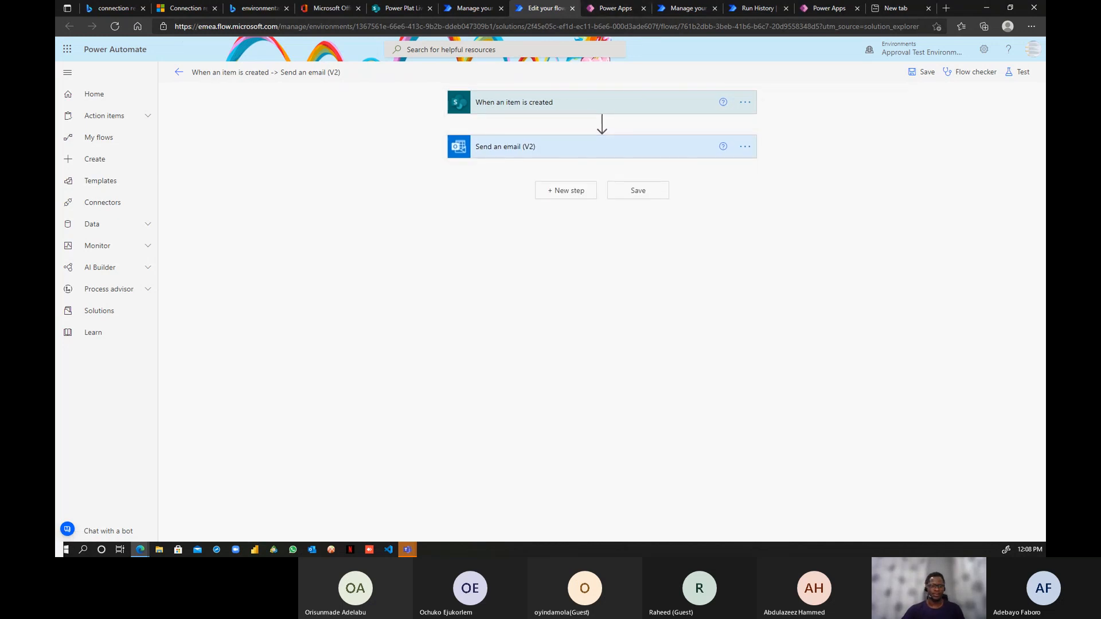
key("alt+Tab")
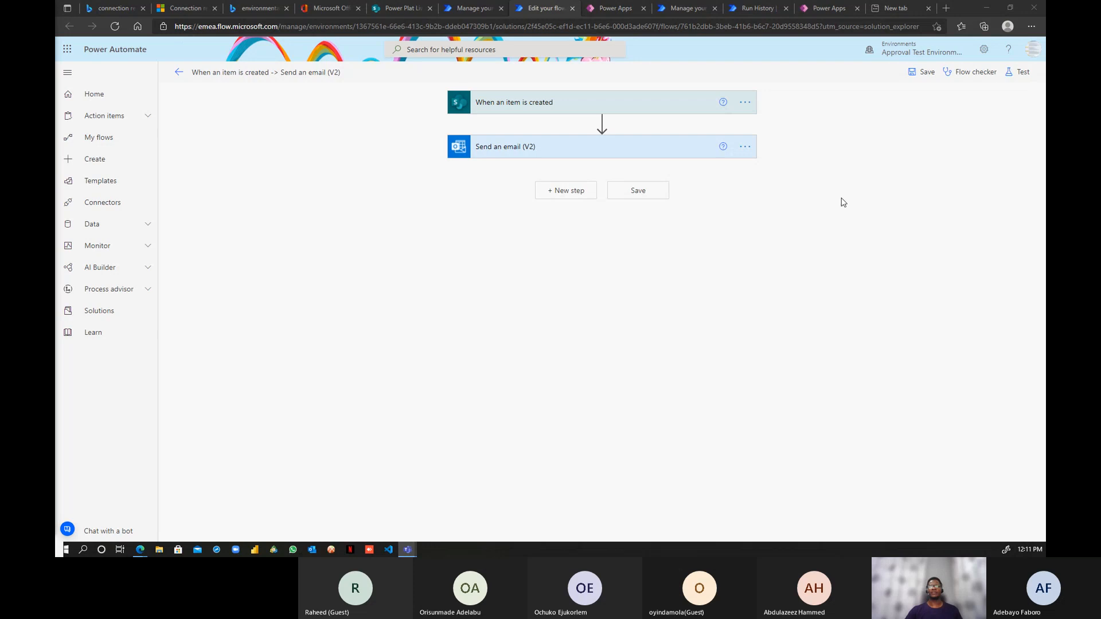
- Open the BikeStores FUN connection's options in the Power Apps Connections list without changing anything
left_click(601, 10)
left_click(540, 10)
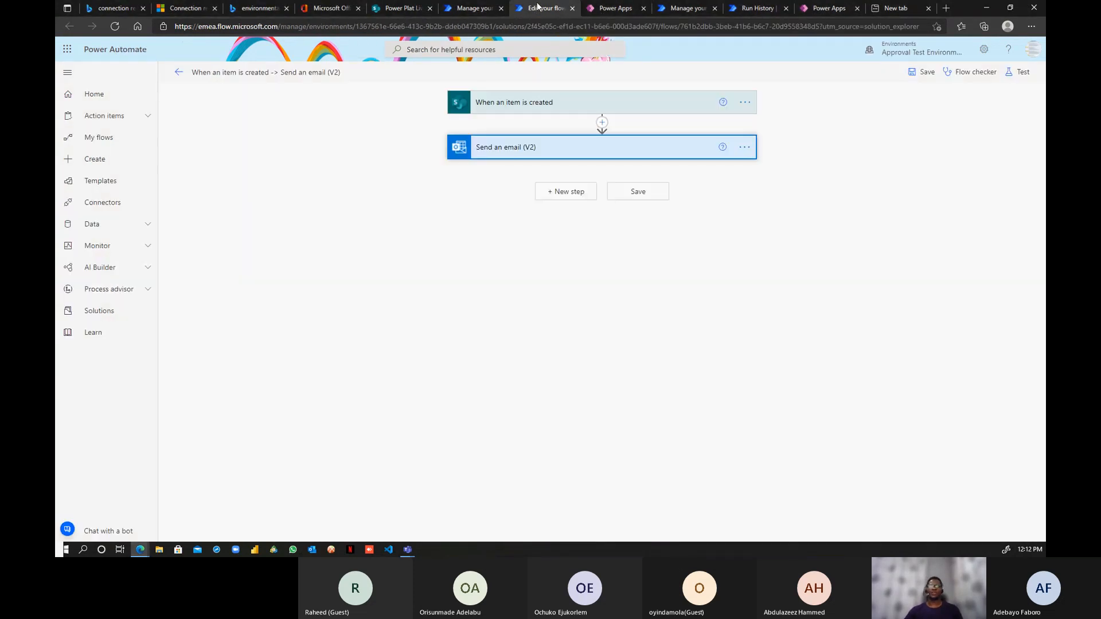
left_click(605, 10)
left_click(373, 275)
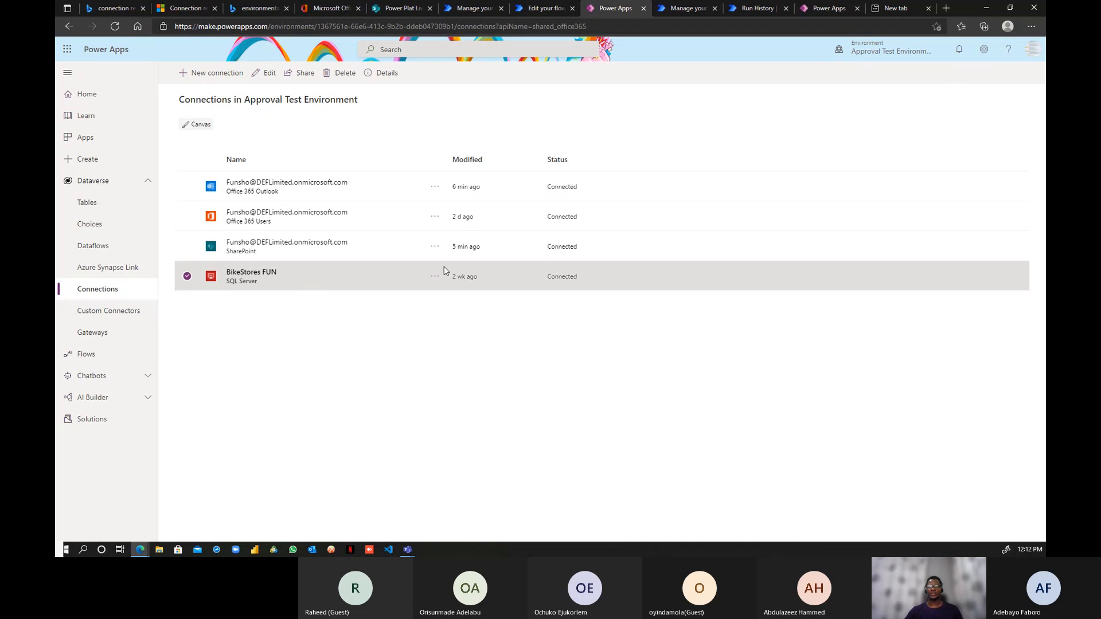
left_click(435, 276)
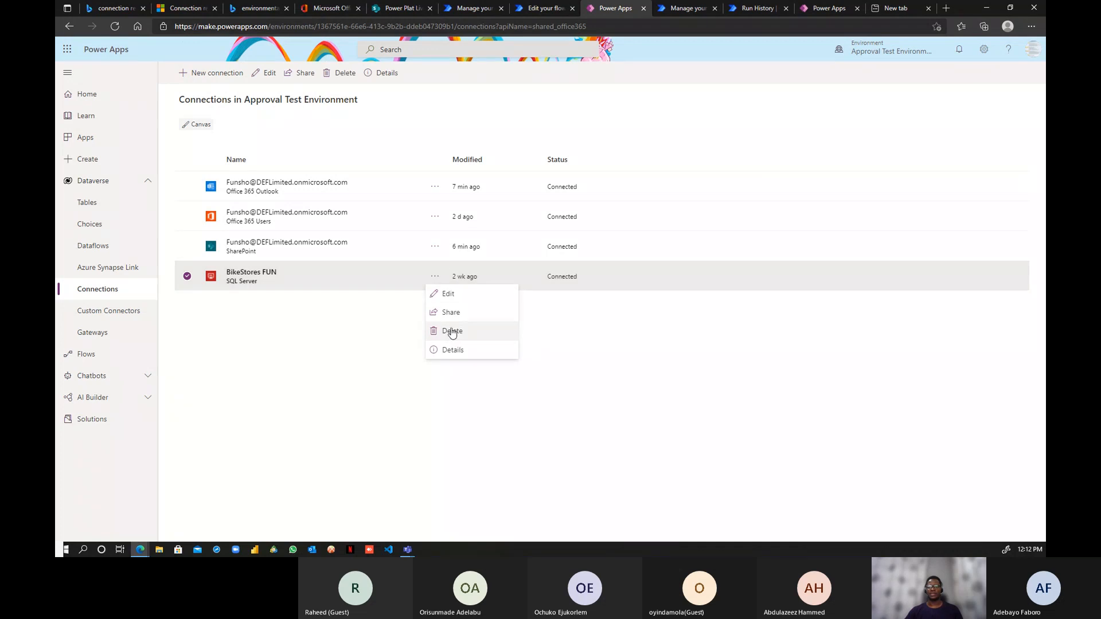
left_click(387, 337)
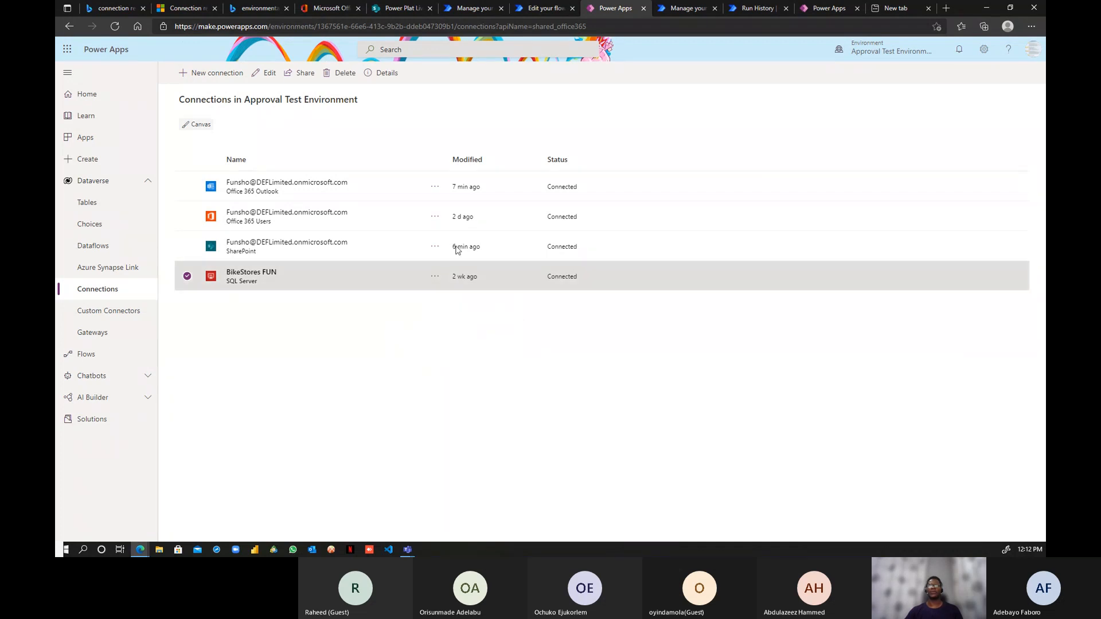
- Go back to the D365 Dev Solution page and dismiss the flow editing notice with Done
left_click(549, 16)
left_click(476, 10)
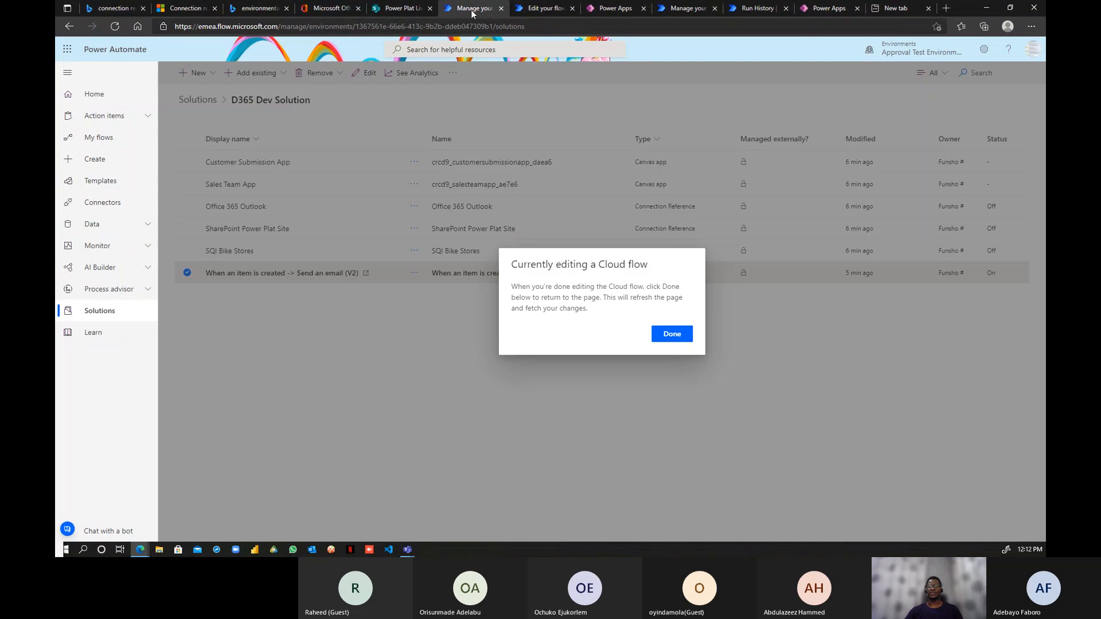
left_click(664, 334)
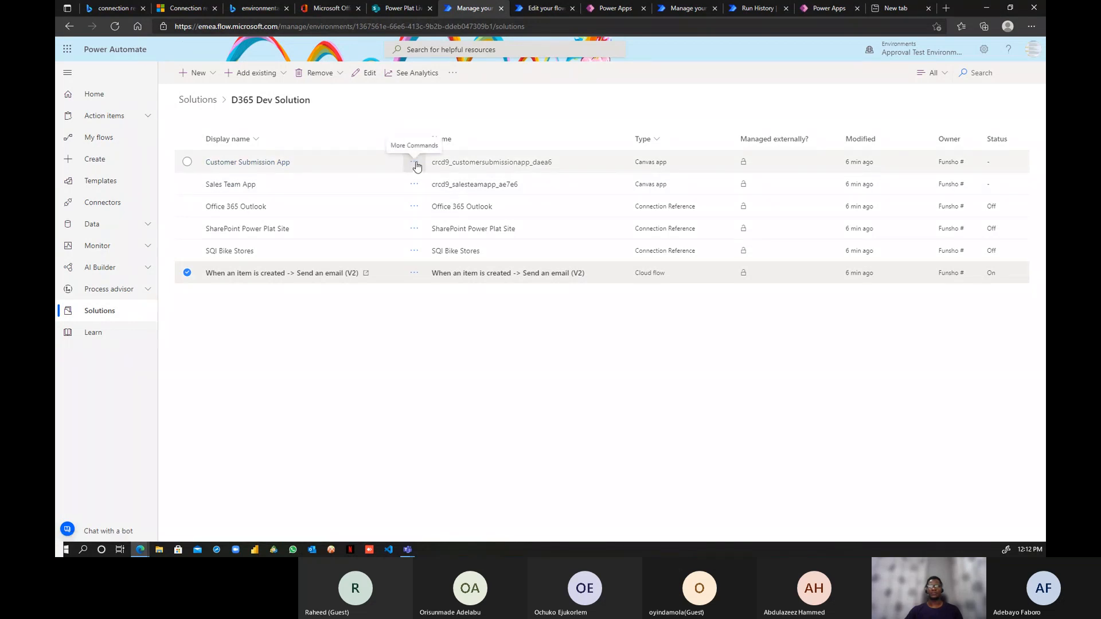
- Play the Sales Team App and decline its SQL Server permission request
left_click(418, 188)
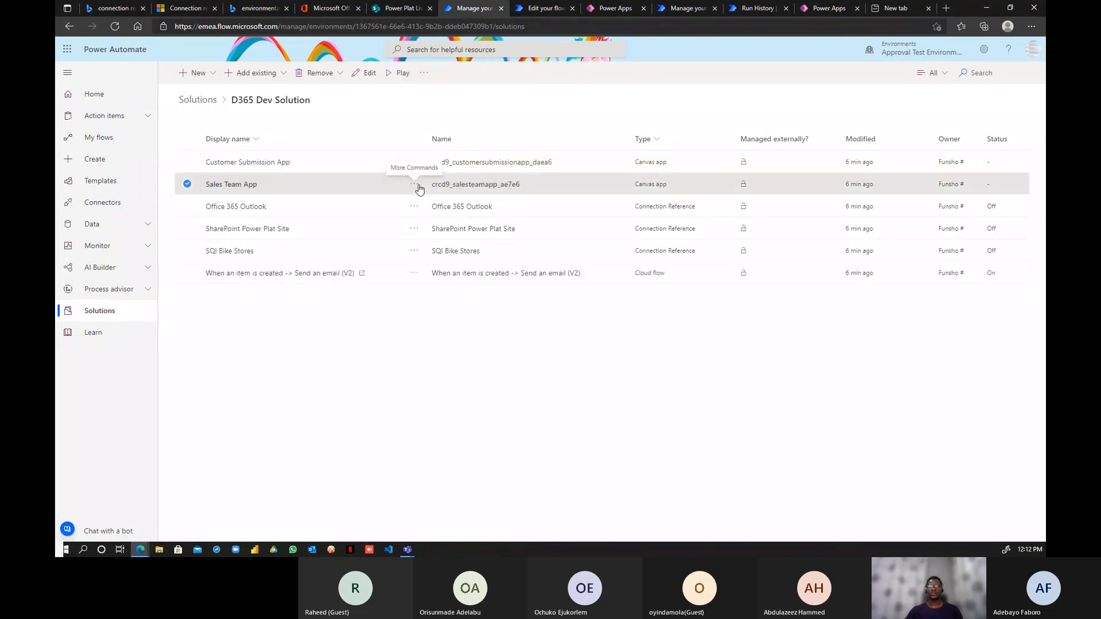
left_click(419, 188)
left_click(427, 243)
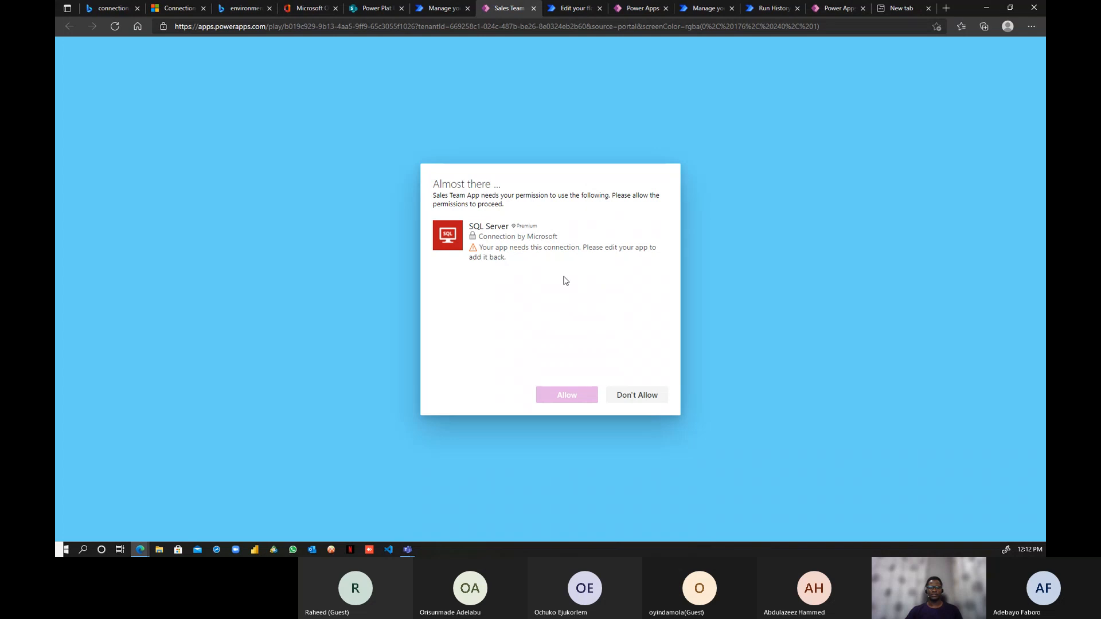
left_click(635, 393)
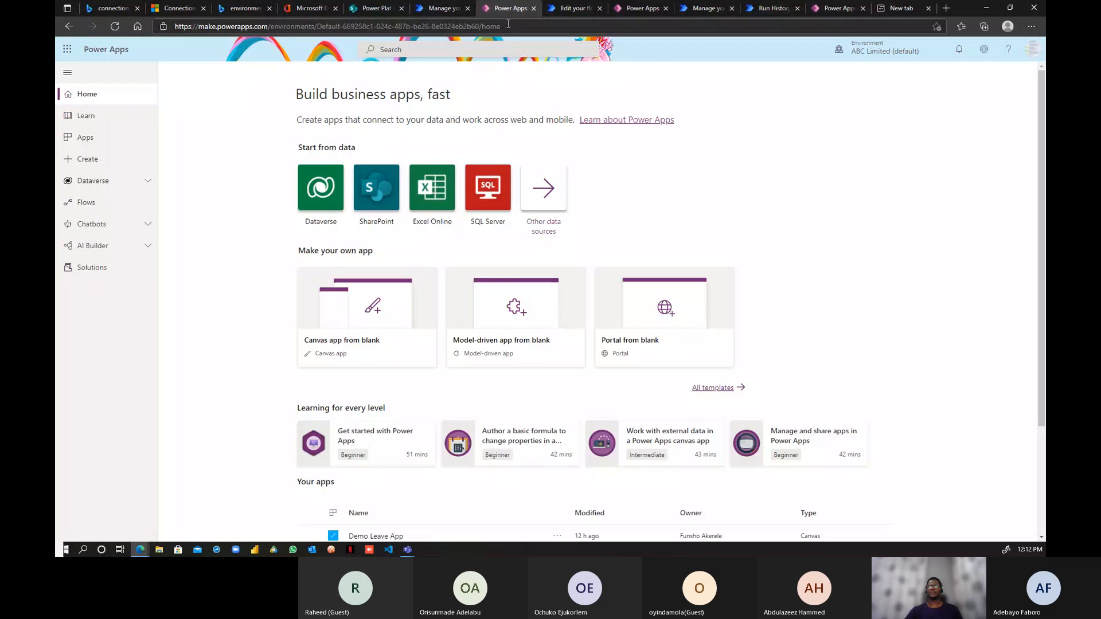
- Close the Power Apps home tab and play the Sales Team App again
left_click(883, 48)
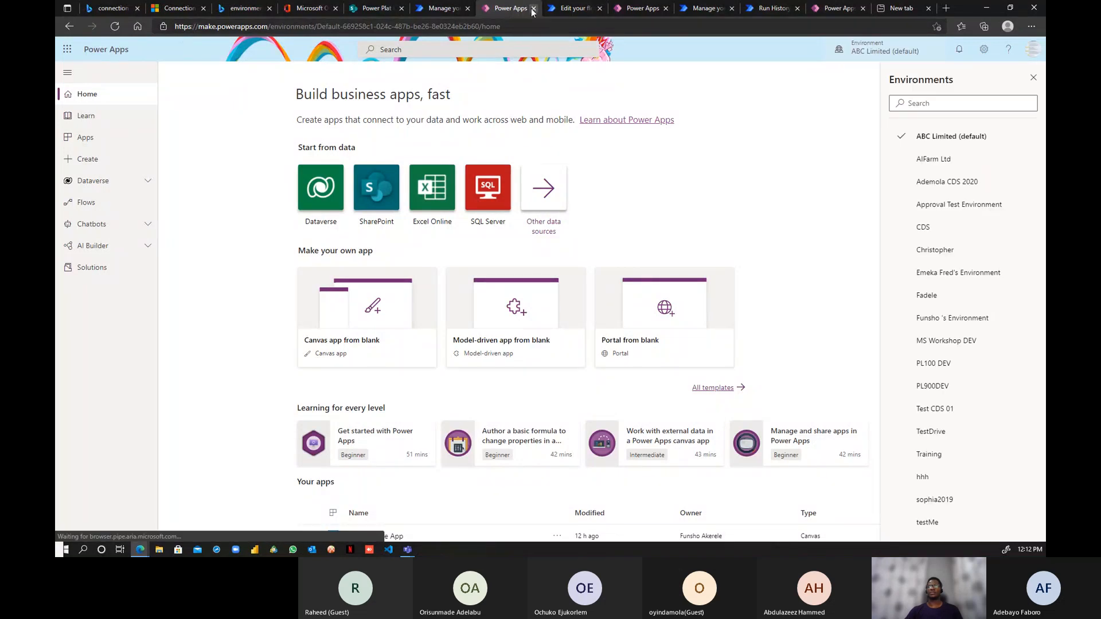
left_click(533, 8)
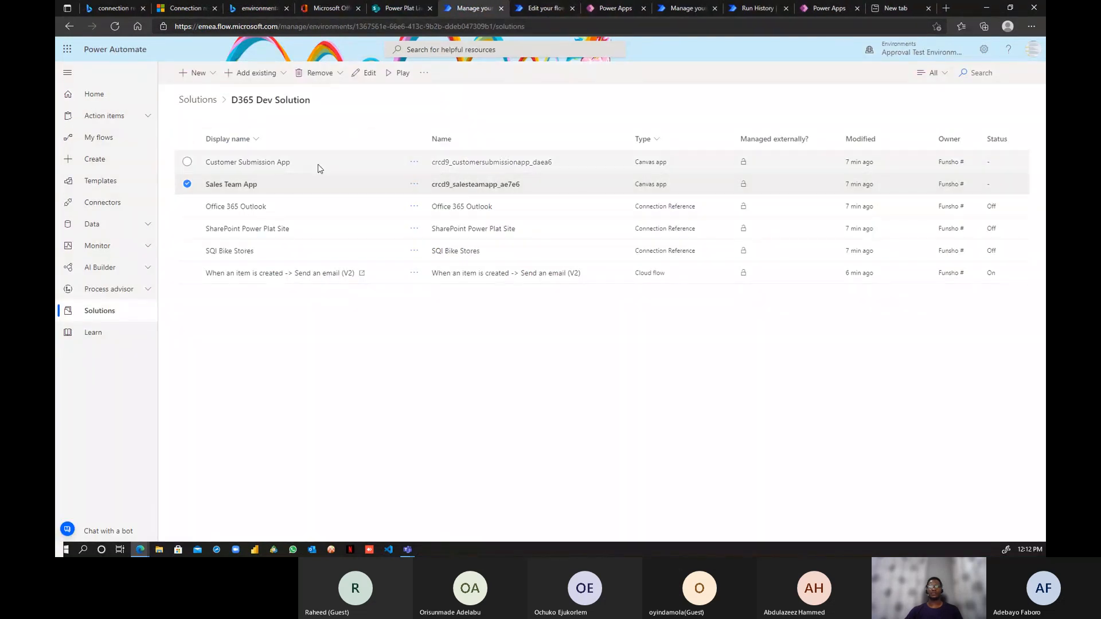
left_click(414, 185)
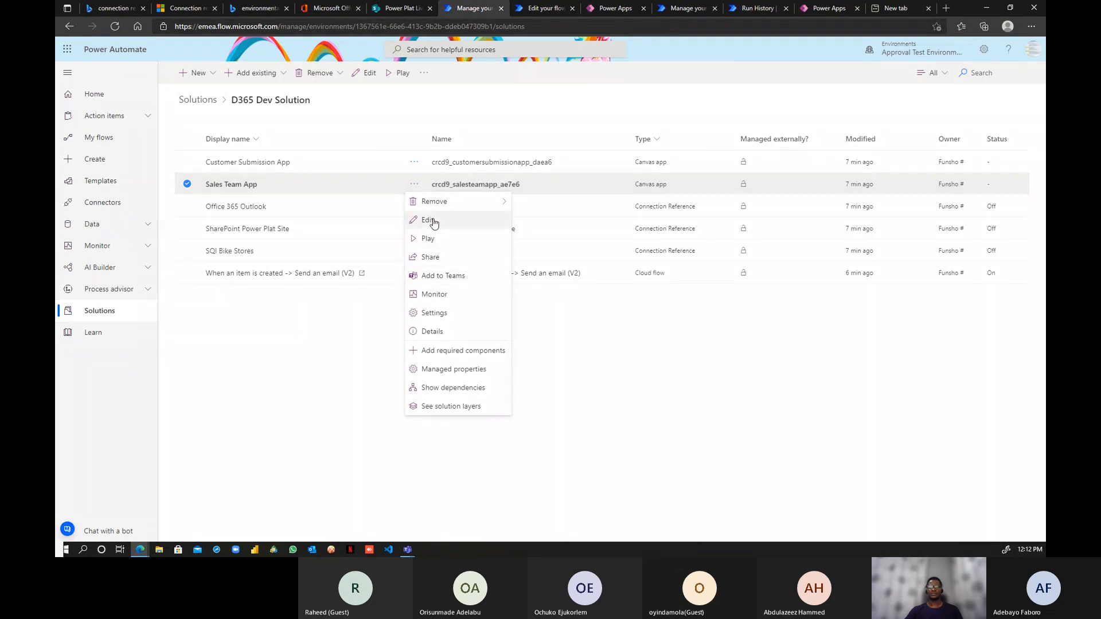
left_click(429, 238)
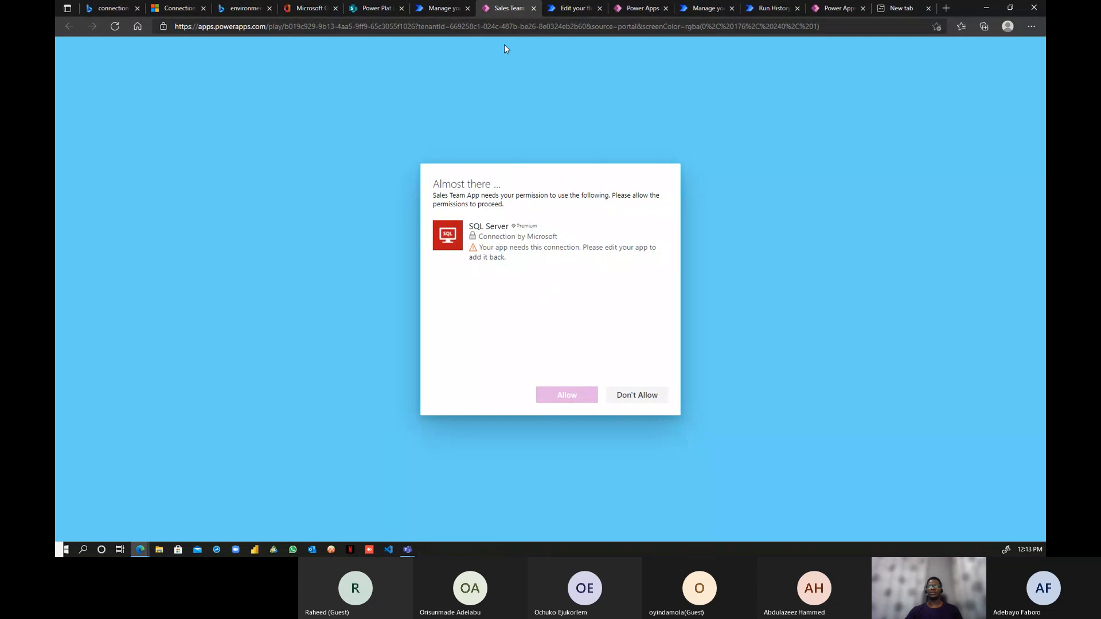
- Choose Edit for the Sales Team App in the D365 Dev Solution list
left_click(438, 12)
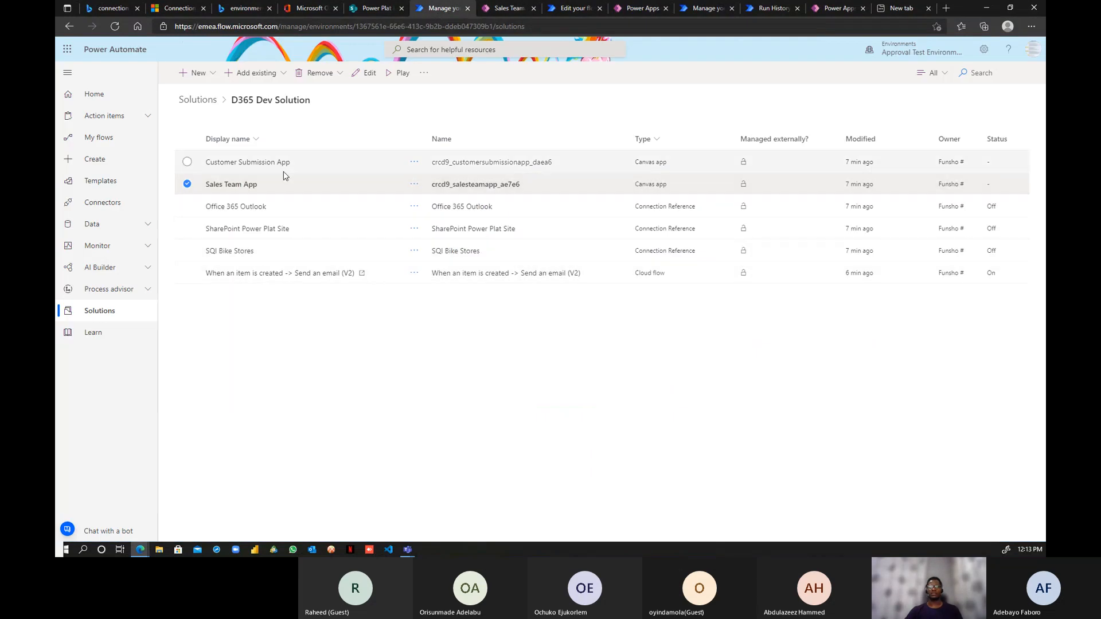
left_click(414, 184)
left_click(432, 221)
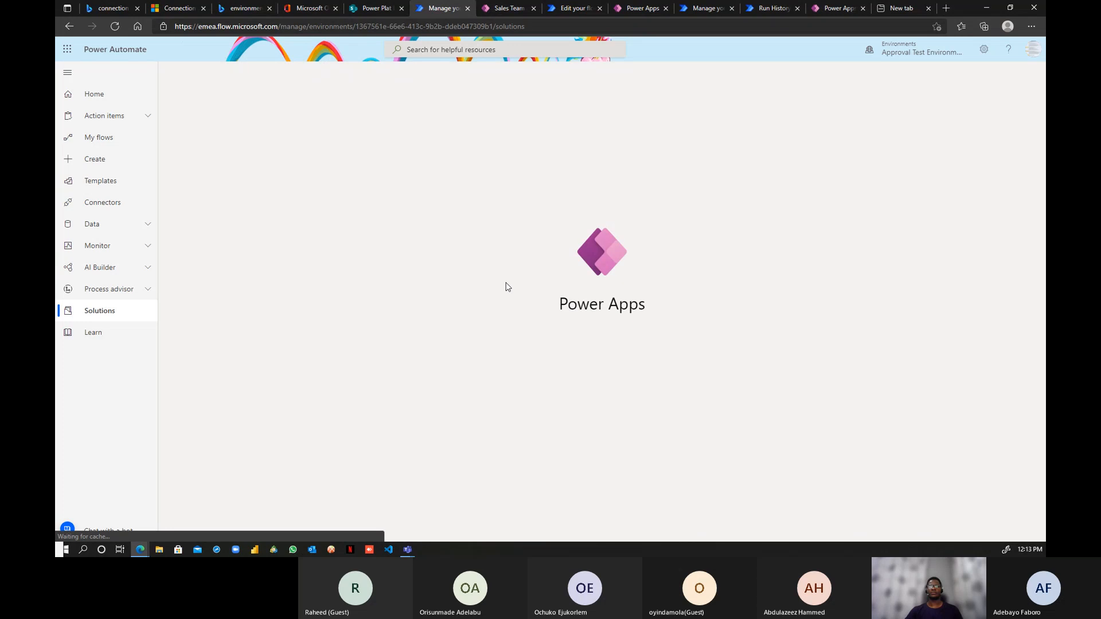
- Make a second solutions page tab alongside the original
right_click(430, 10)
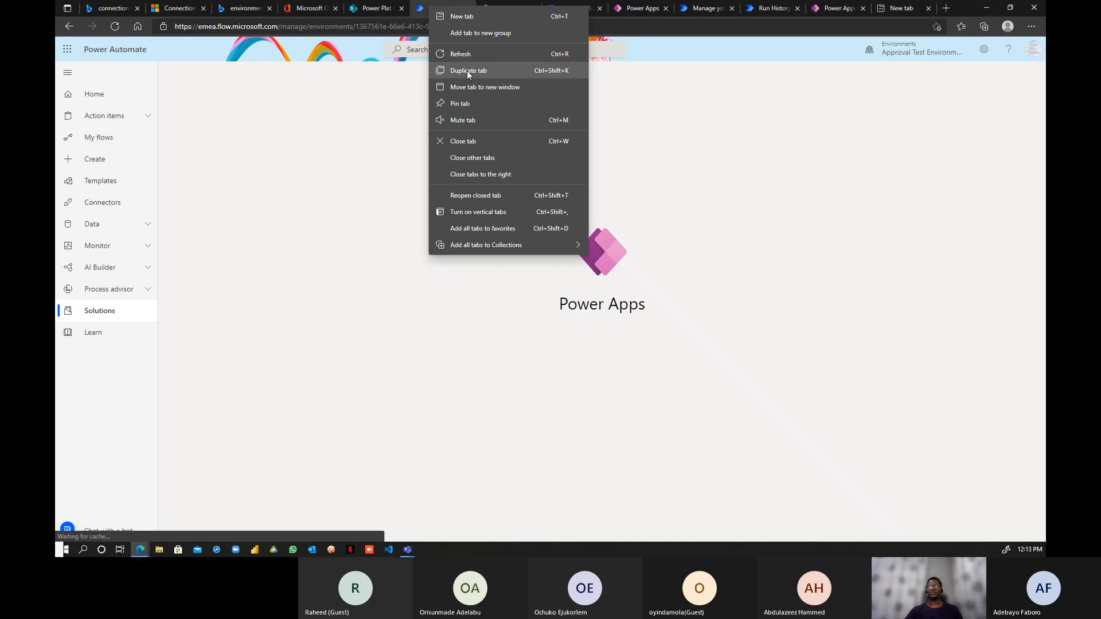
key("Escape")
left_click(413, 9)
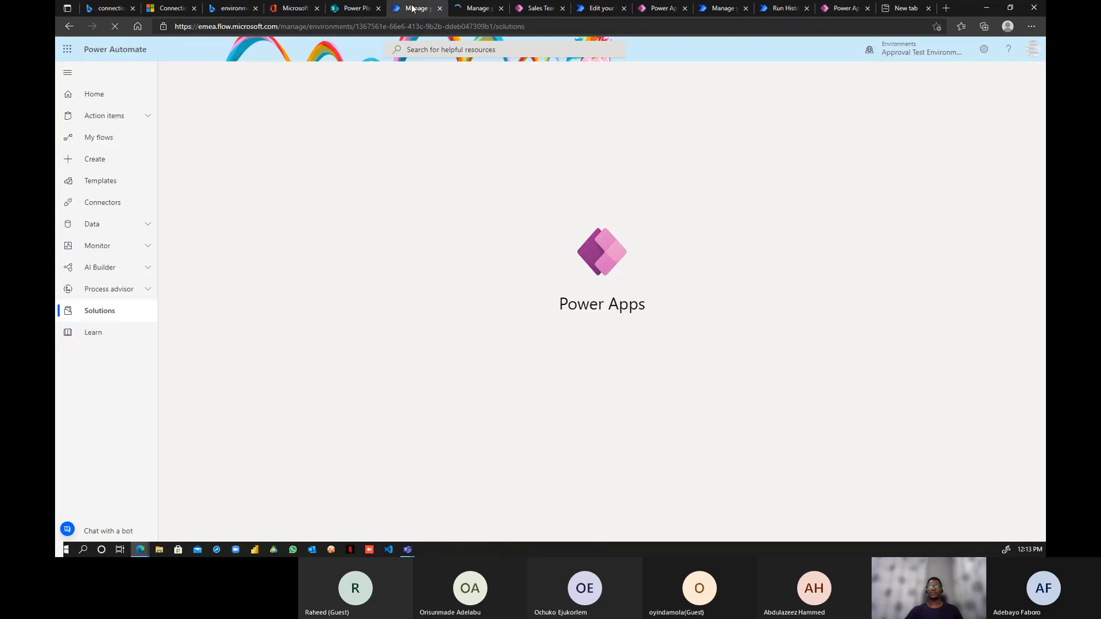
left_click(475, 9)
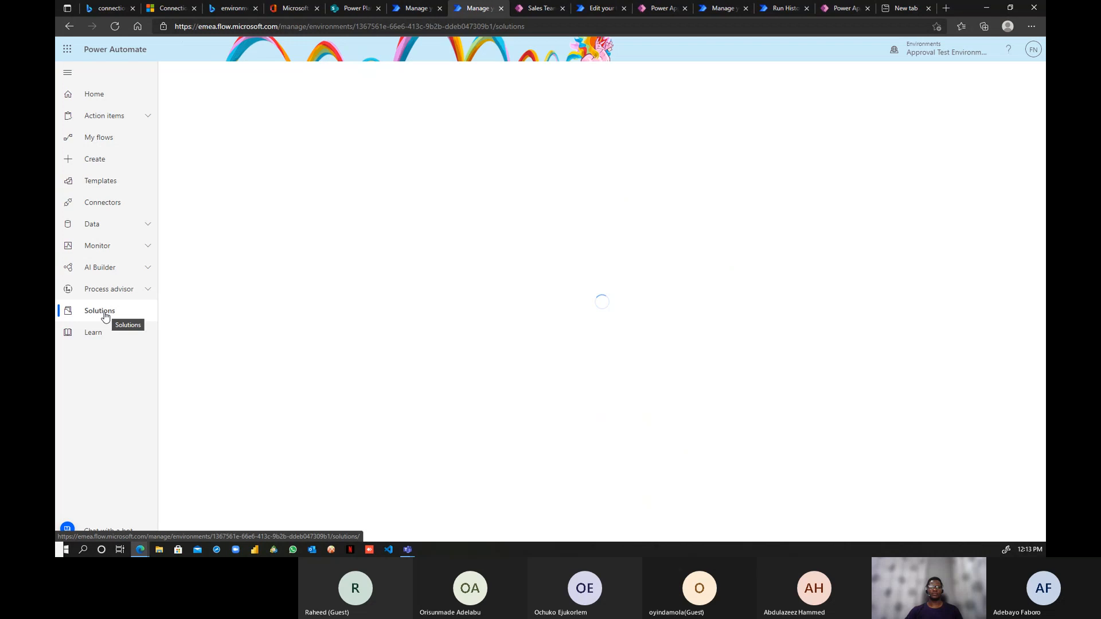
- In the second tab, open Data > Connections and view the BikeStores FUN connection's details
left_click(125, 224)
left_click(122, 270)
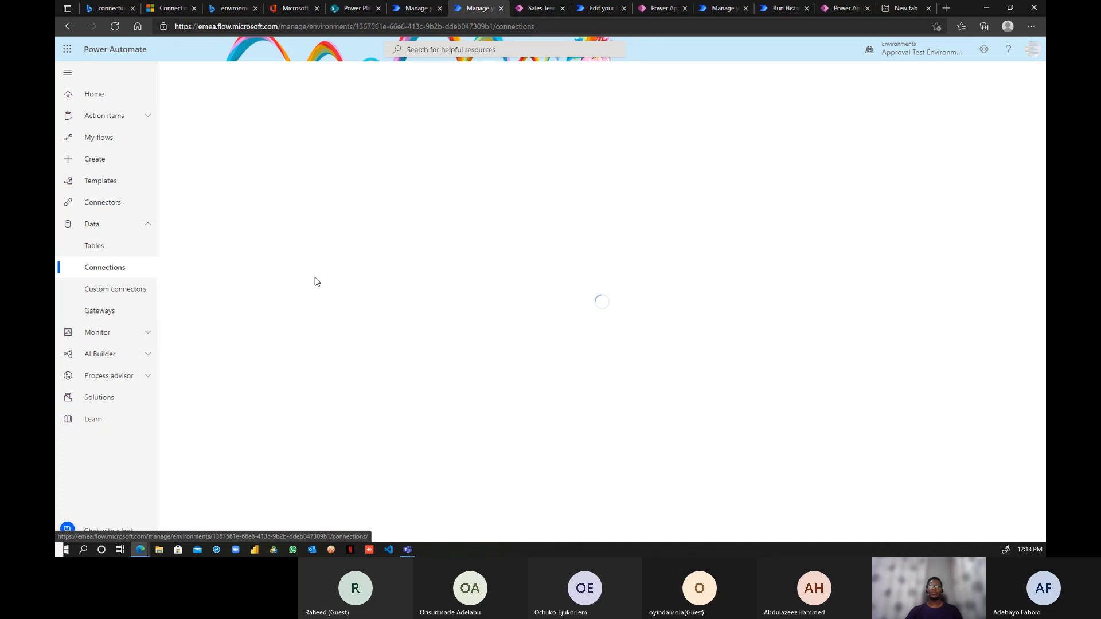
left_click(424, 7)
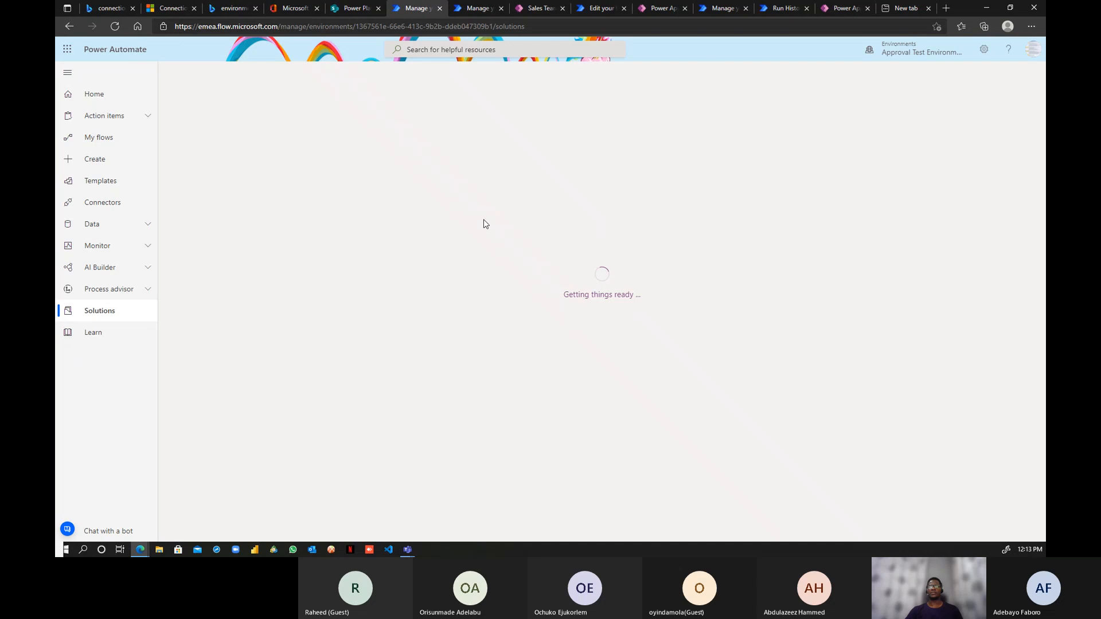
left_click(474, 9)
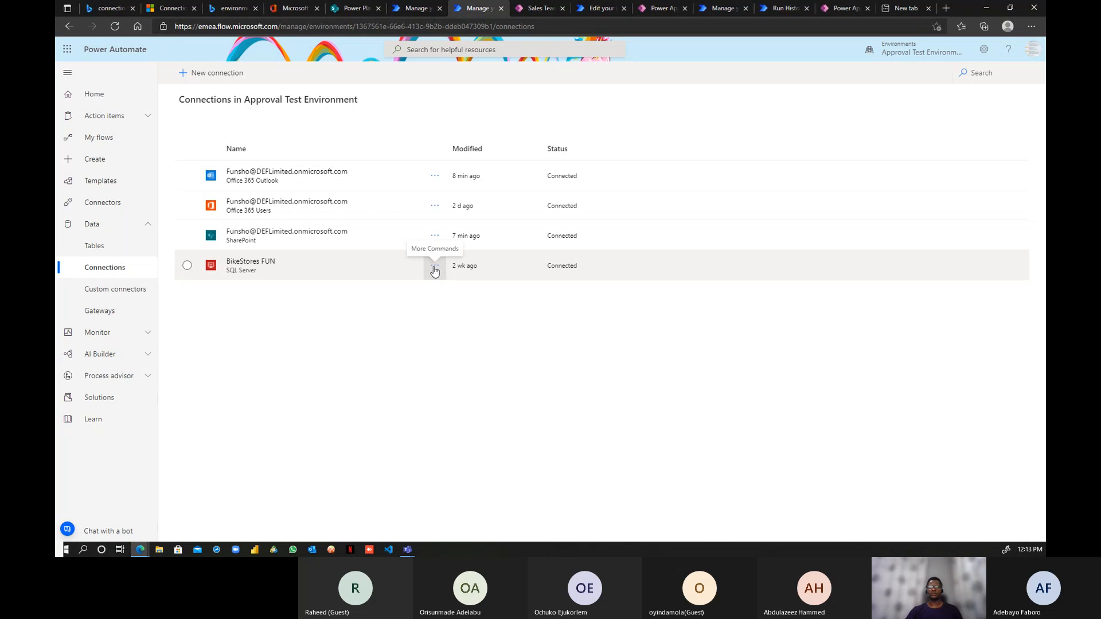
left_click(244, 266)
left_click(244, 266)
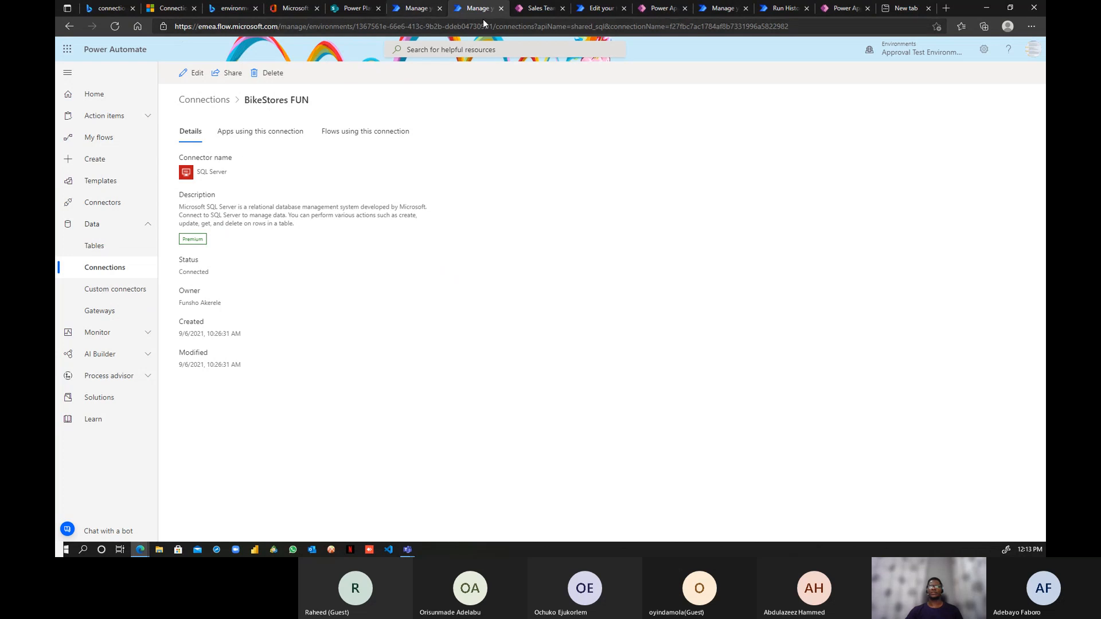
- Decline the Sales Team App's SQL Server permission request and skip the Welcome dialog
left_click(535, 8)
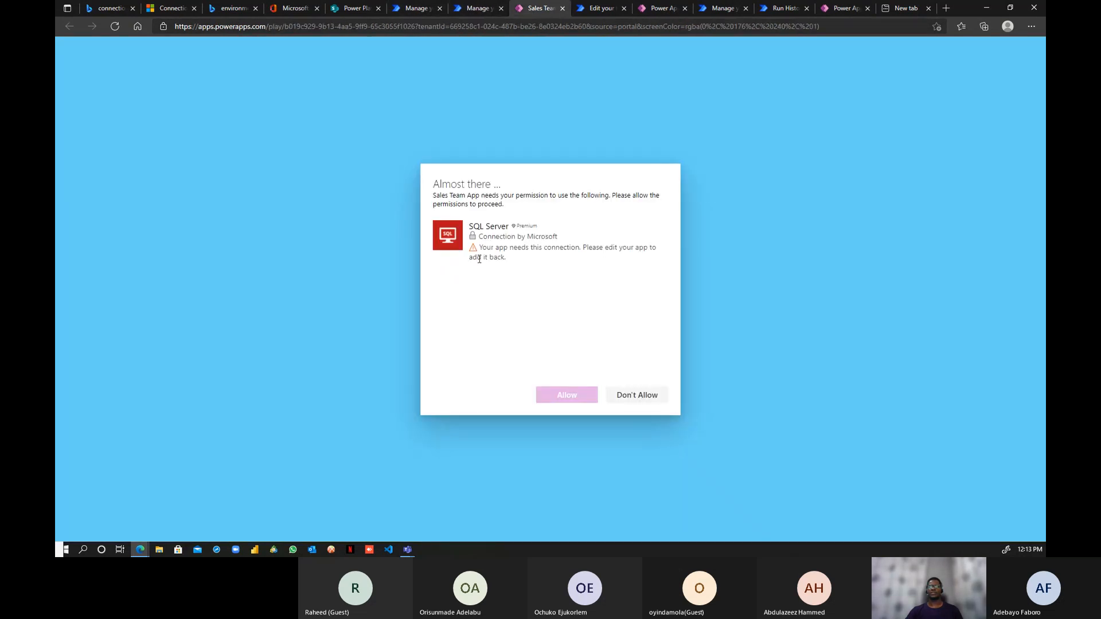
left_click(418, 8)
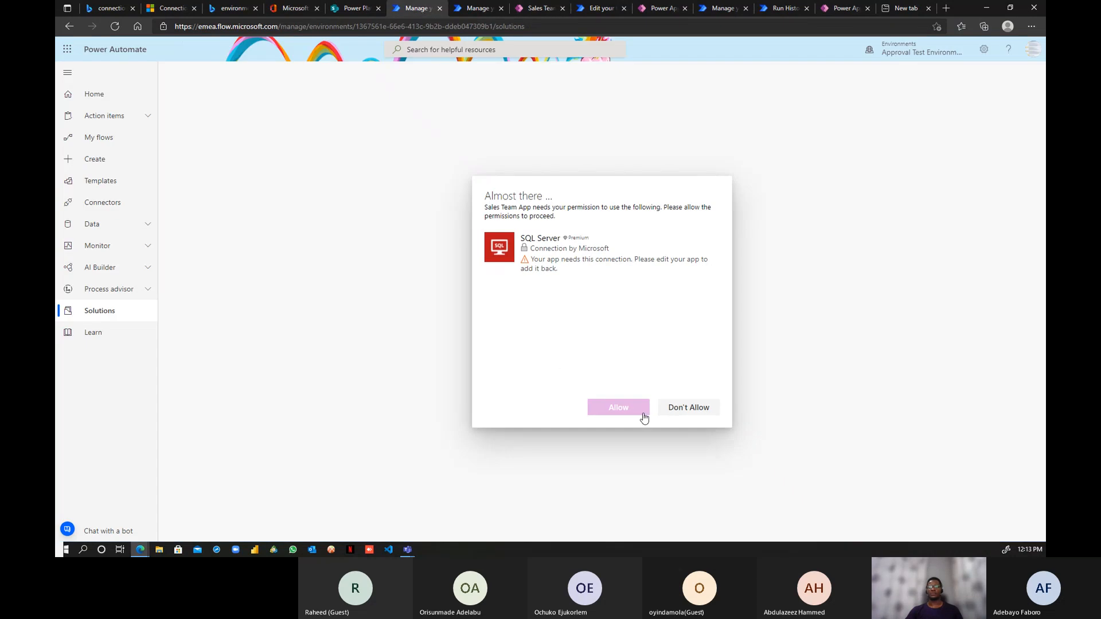
left_click(688, 415)
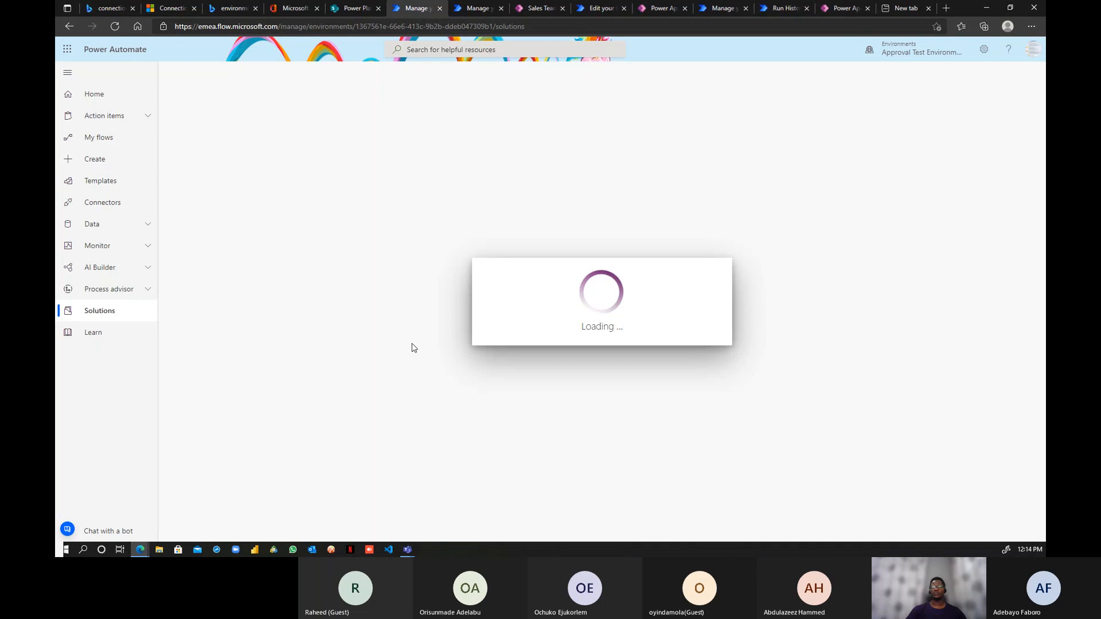
left_click(674, 355)
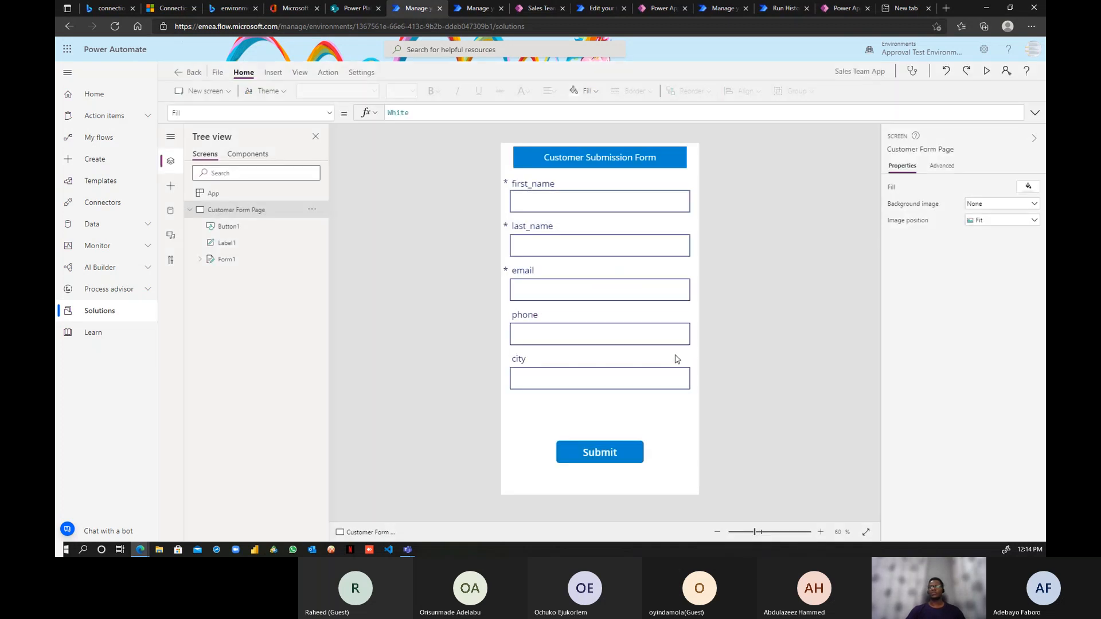
- Preview the app, exit the preview, dismiss the tip, and select Form1
left_click(986, 71)
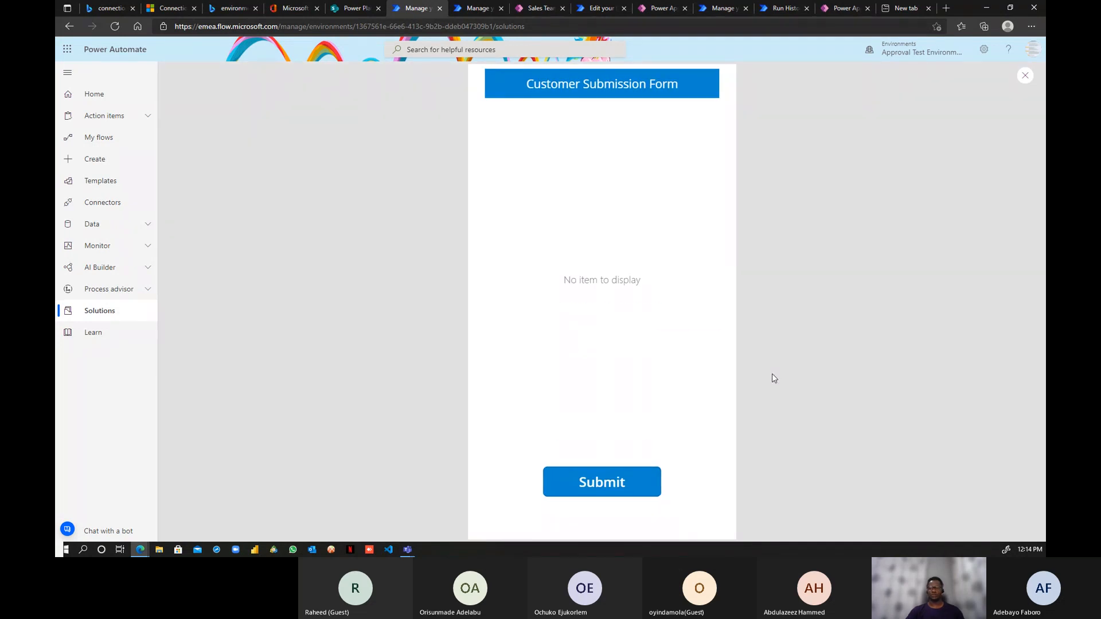
key("Escape")
left_click(683, 338)
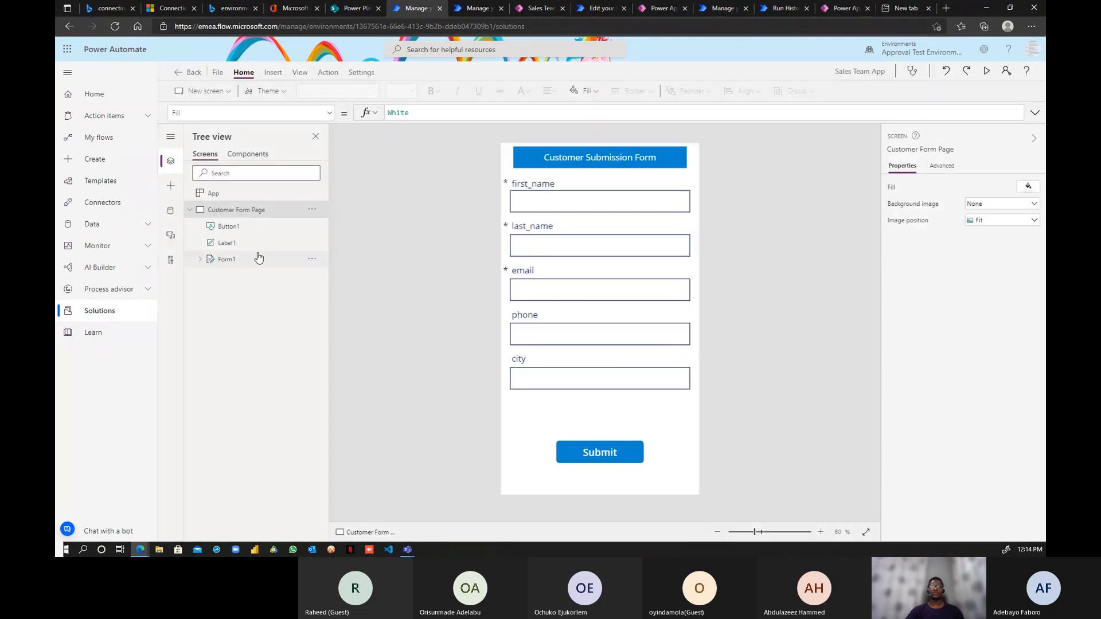
left_click(226, 259)
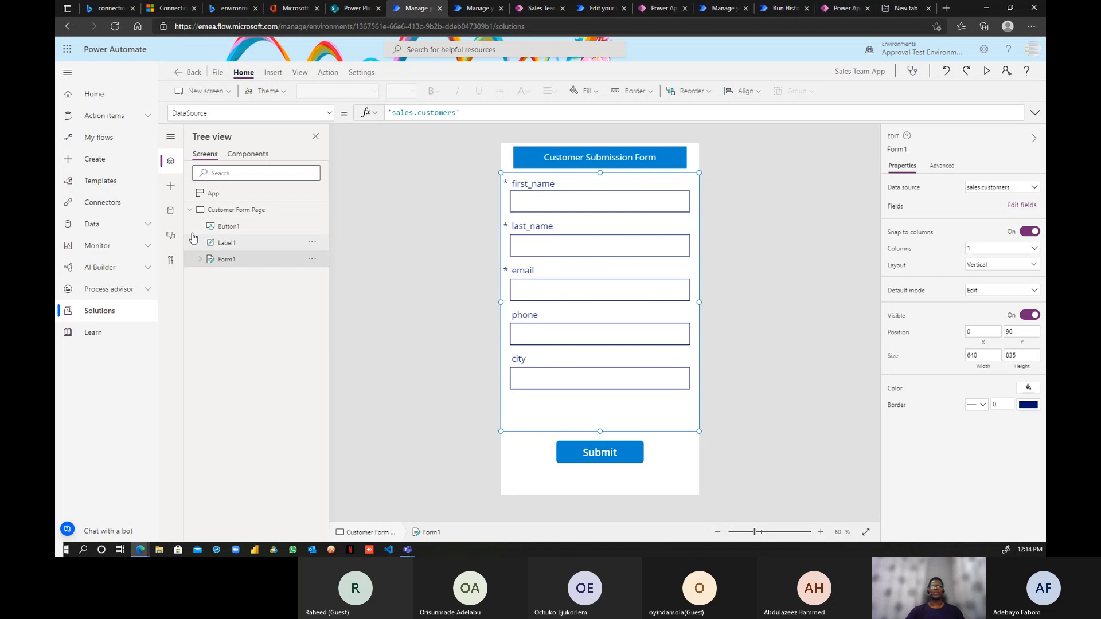
- Refresh the sales.customers data source three times in the Data pane; it stays Not connected
left_click(171, 212)
mouse_move(212, 206)
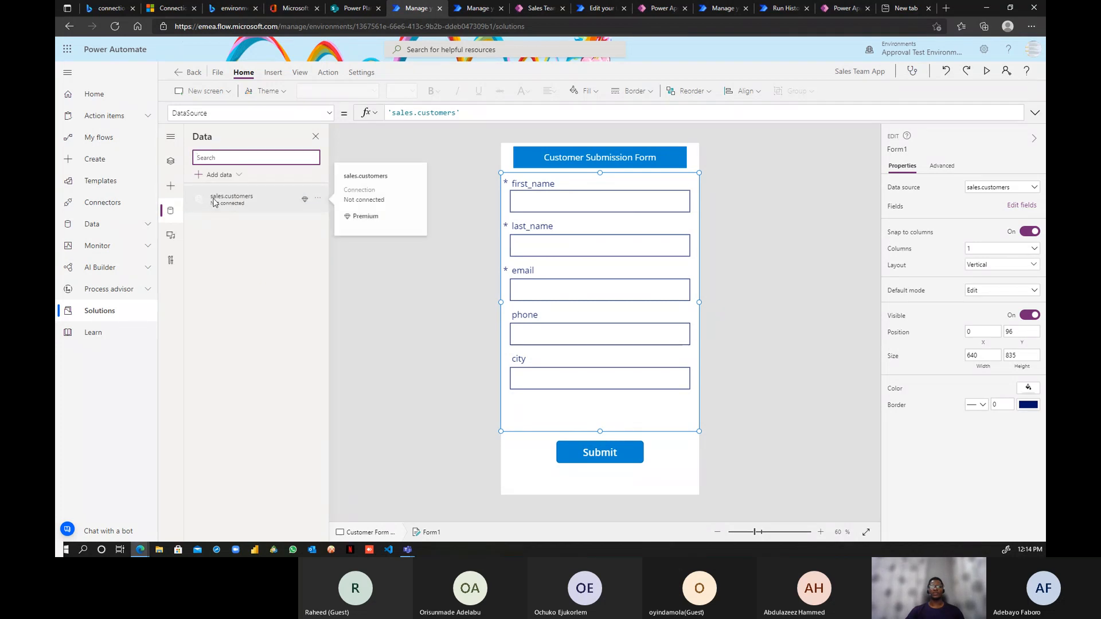
left_click(319, 197)
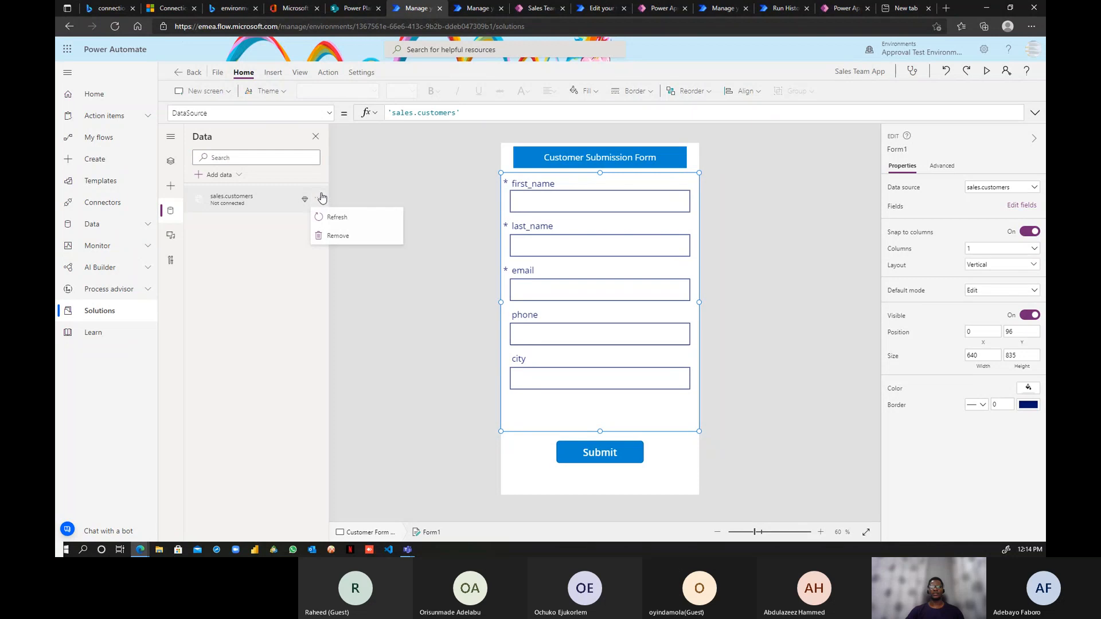
left_click(332, 217)
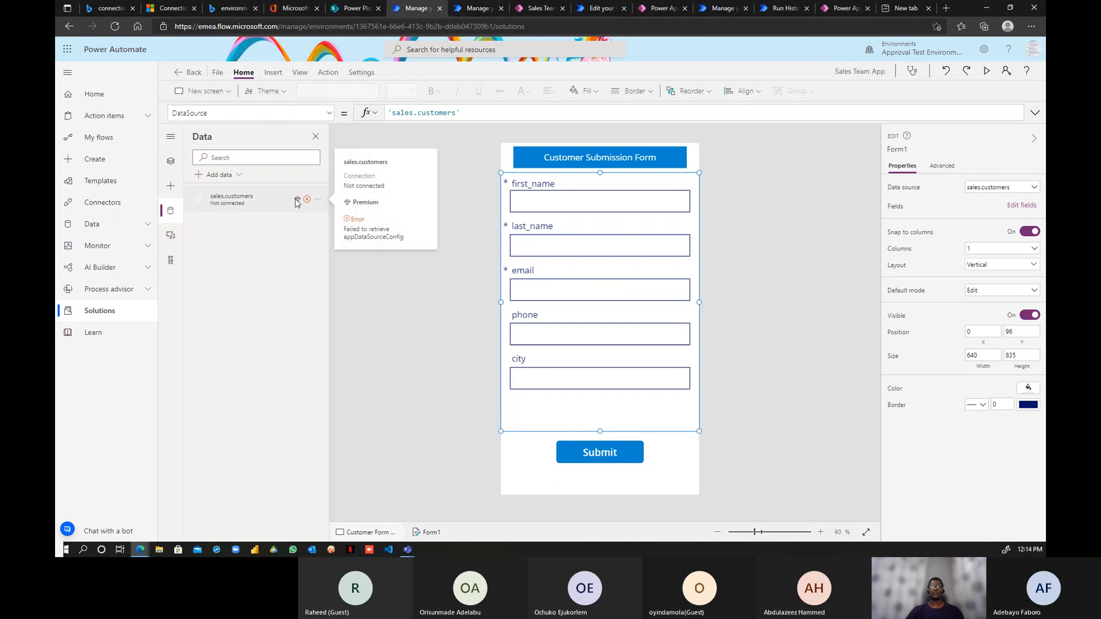
left_click(320, 201)
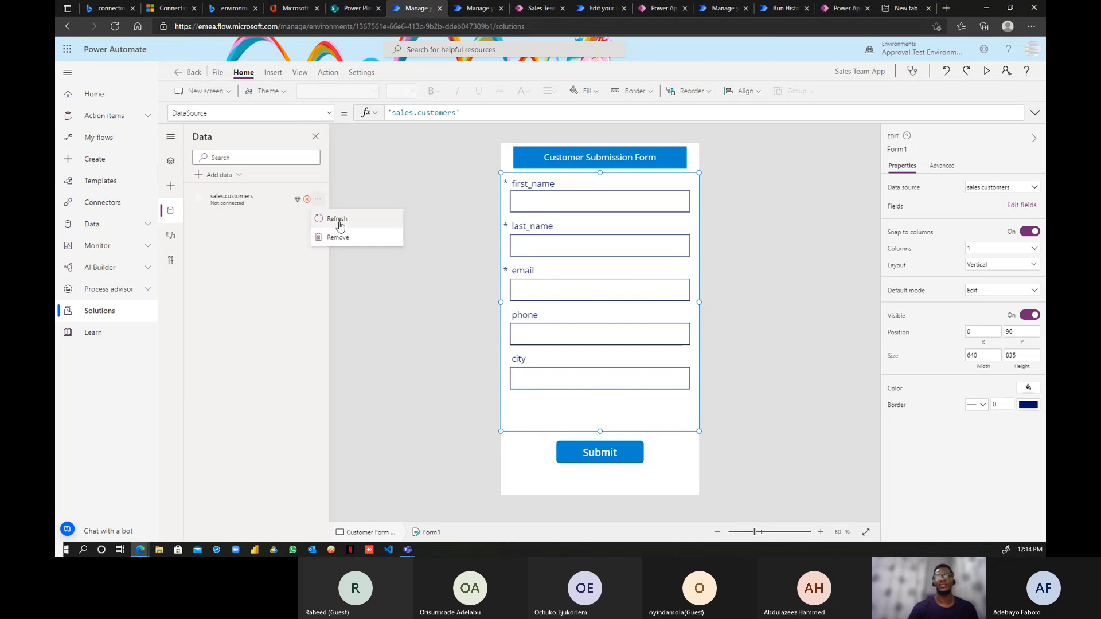
left_click(337, 221)
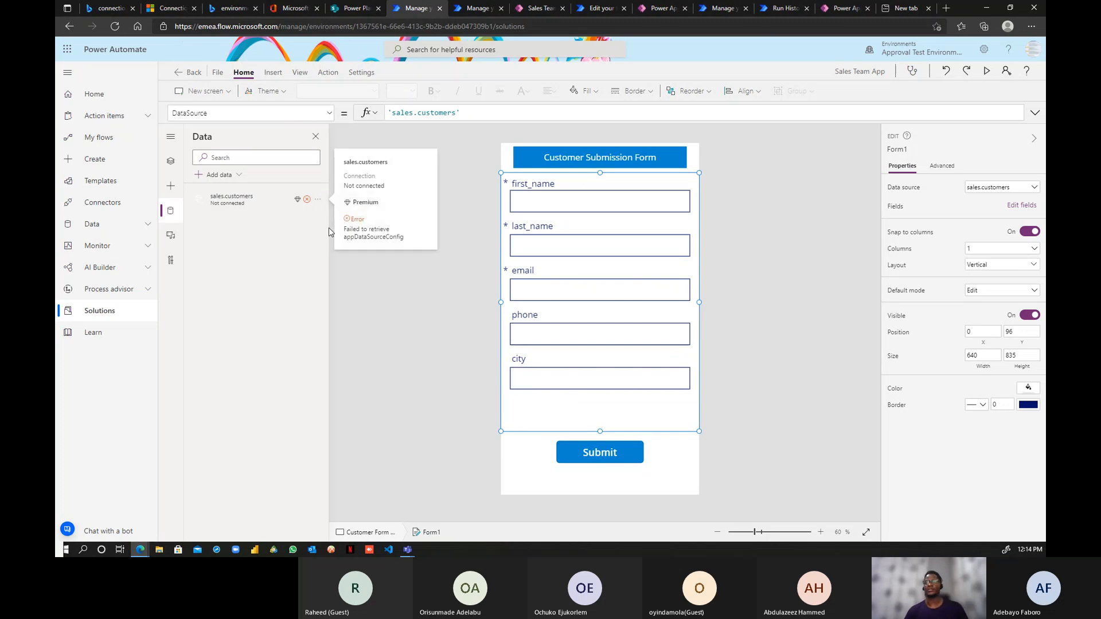
left_click(317, 199)
left_click(337, 221)
mouse_move(230, 205)
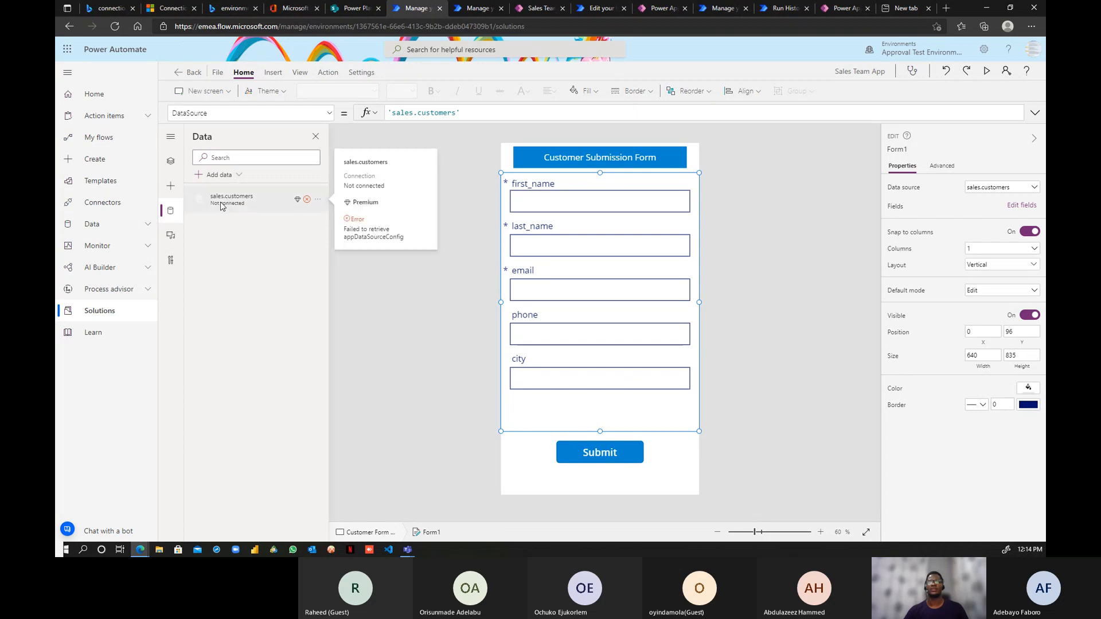
- Check which apps use the BikeStores FUN connection, then return to its details
left_click(475, 8)
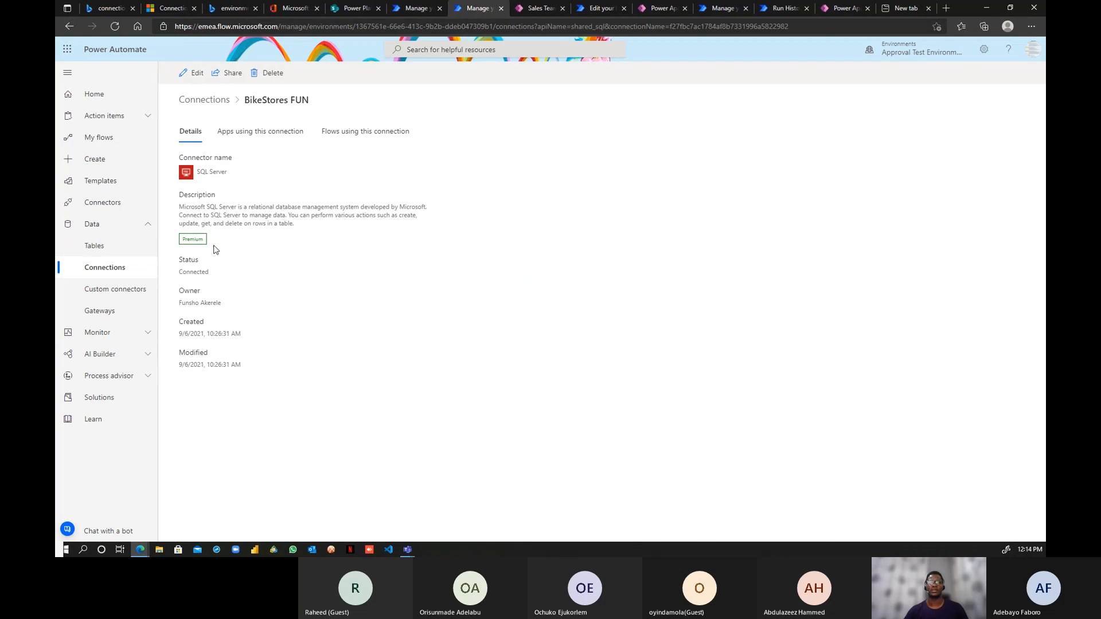
left_click(267, 144)
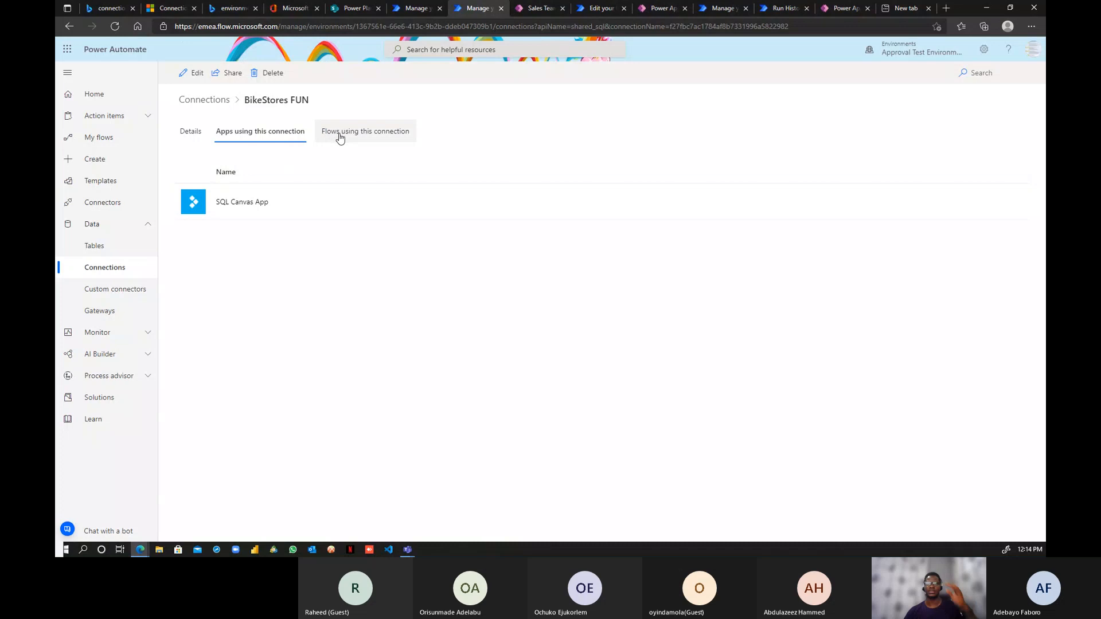
left_click(192, 137)
- Try sharing BikeStores FUN with the whole organisation, then remove it and close without saving
left_click(232, 73)
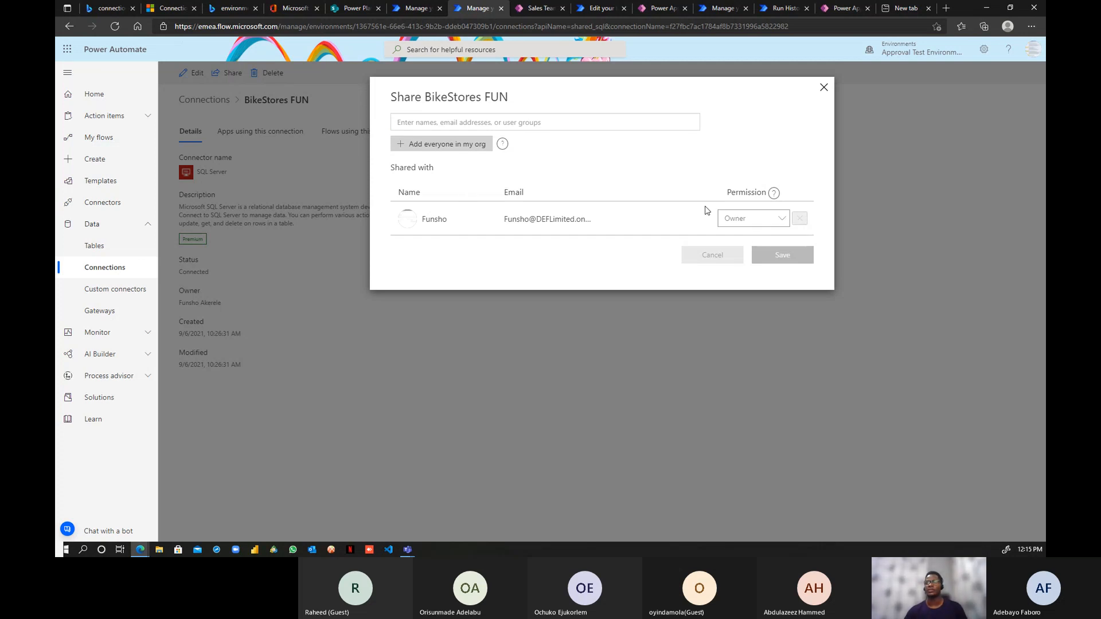
left_click(493, 123)
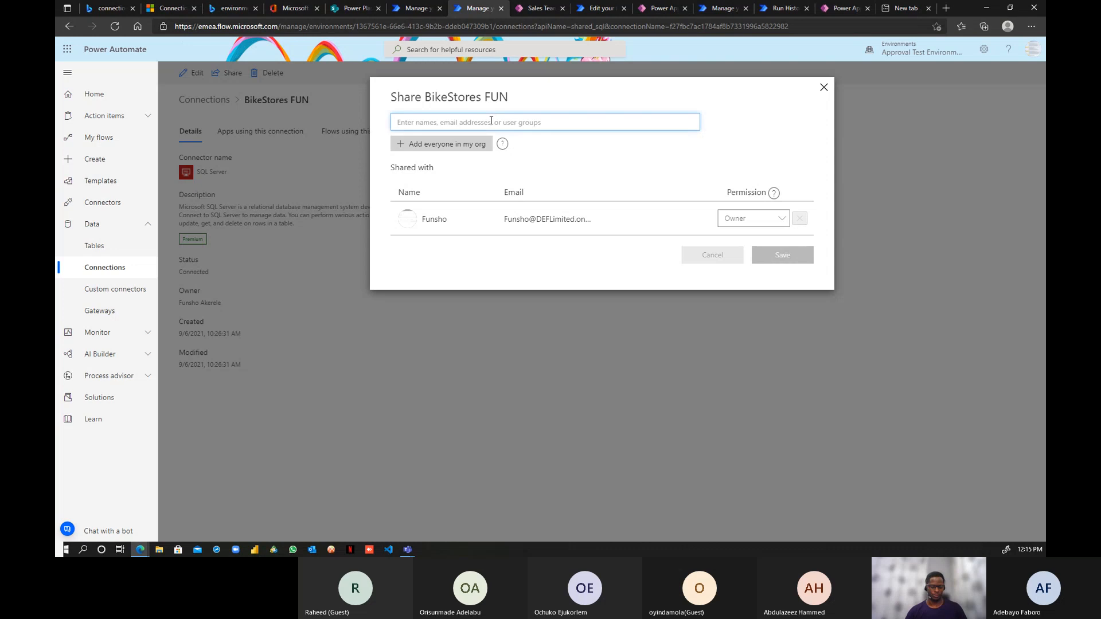
type("funsh")
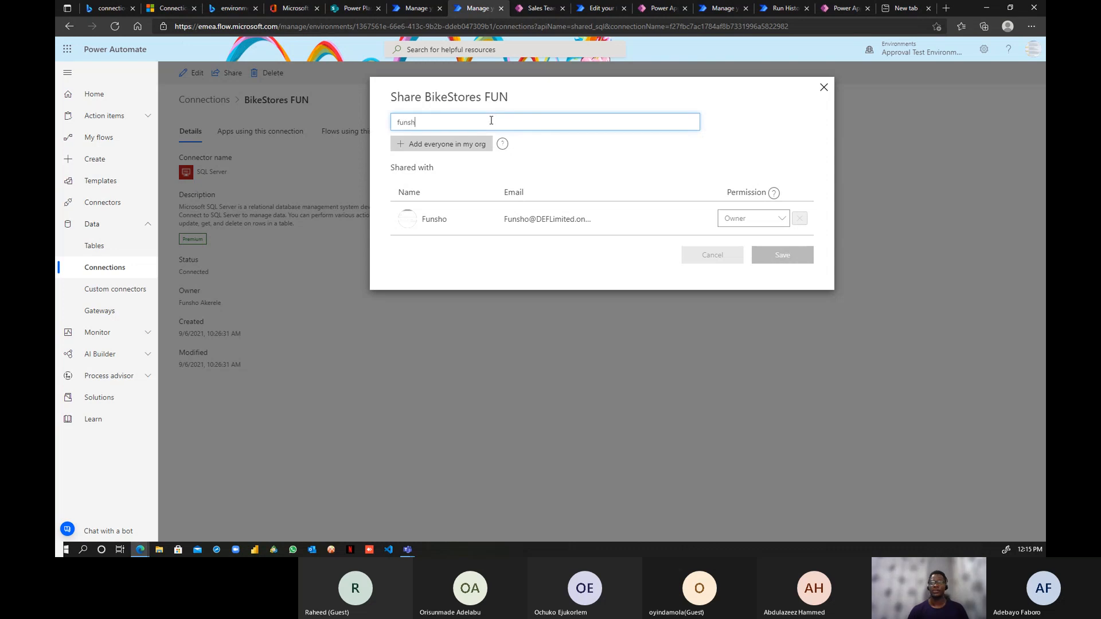
key("BackSpace")
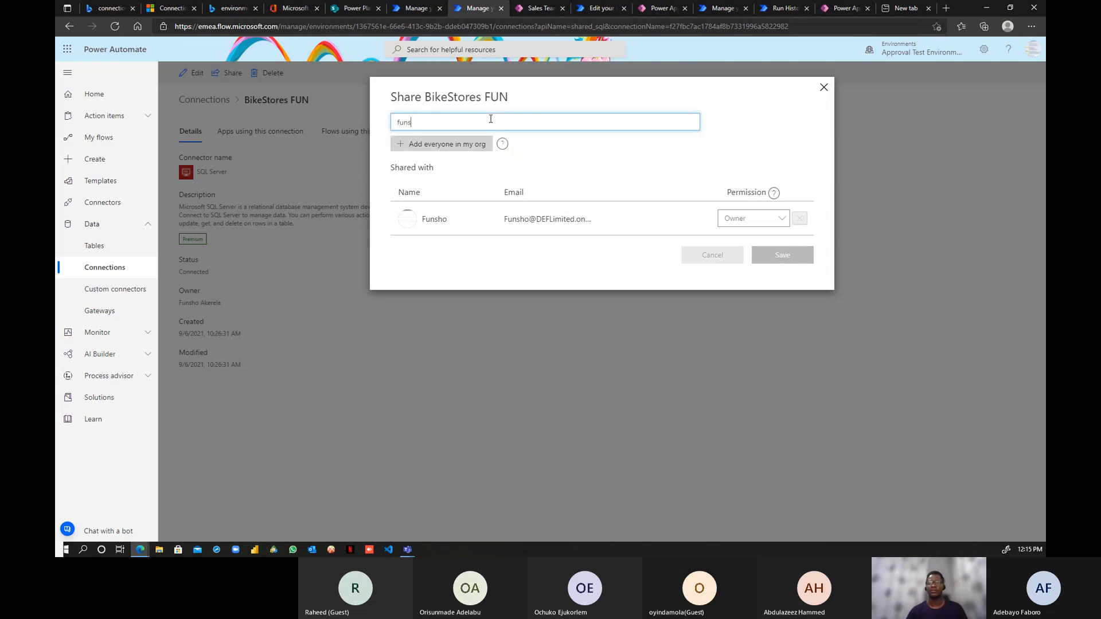
key("BackSpace")
key("BackSpace")
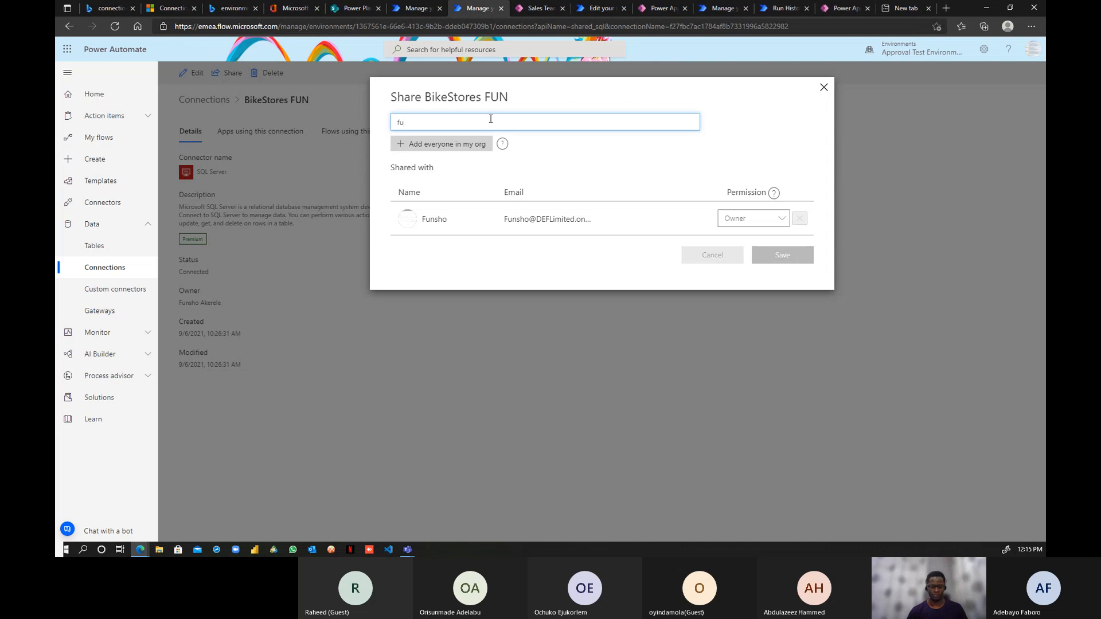
type("n")
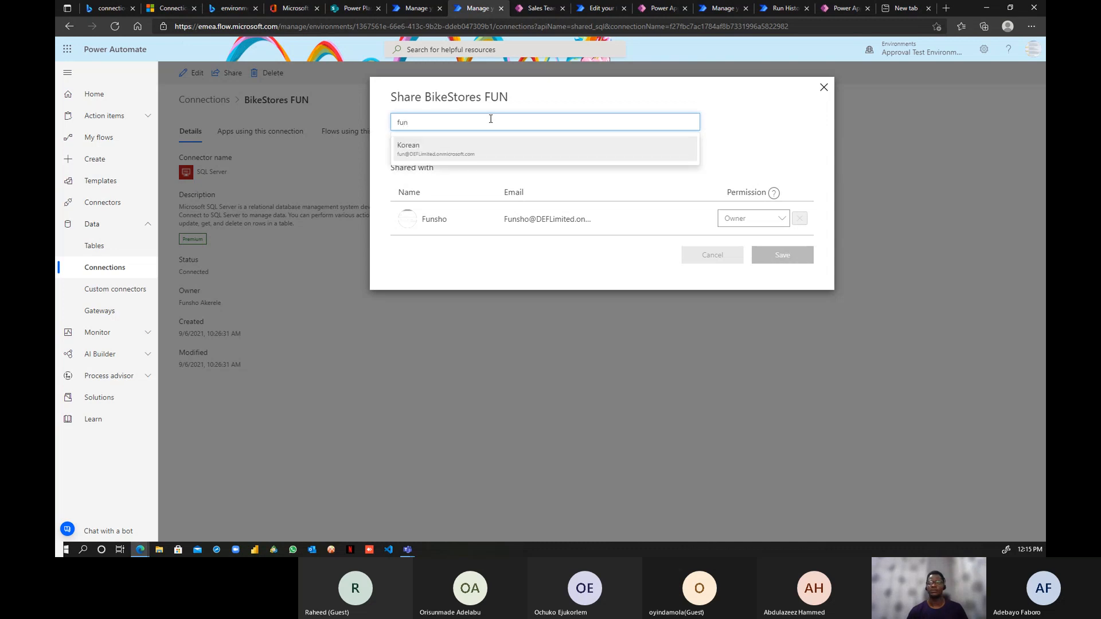
key("BackSpace")
key("BackSpace")
key("BackSpace")
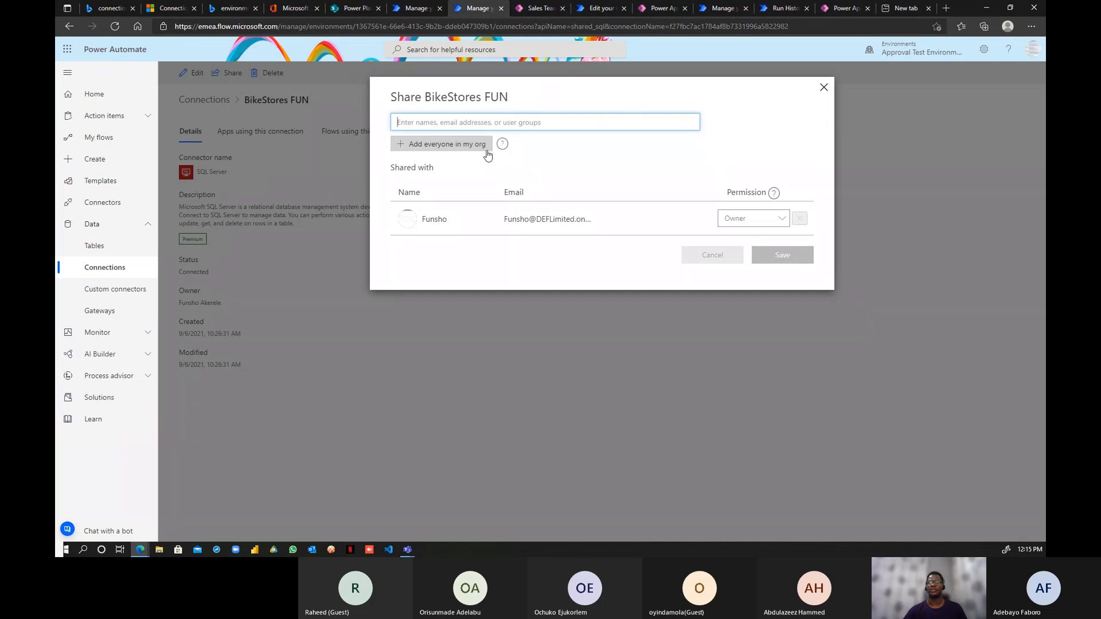
left_click(452, 144)
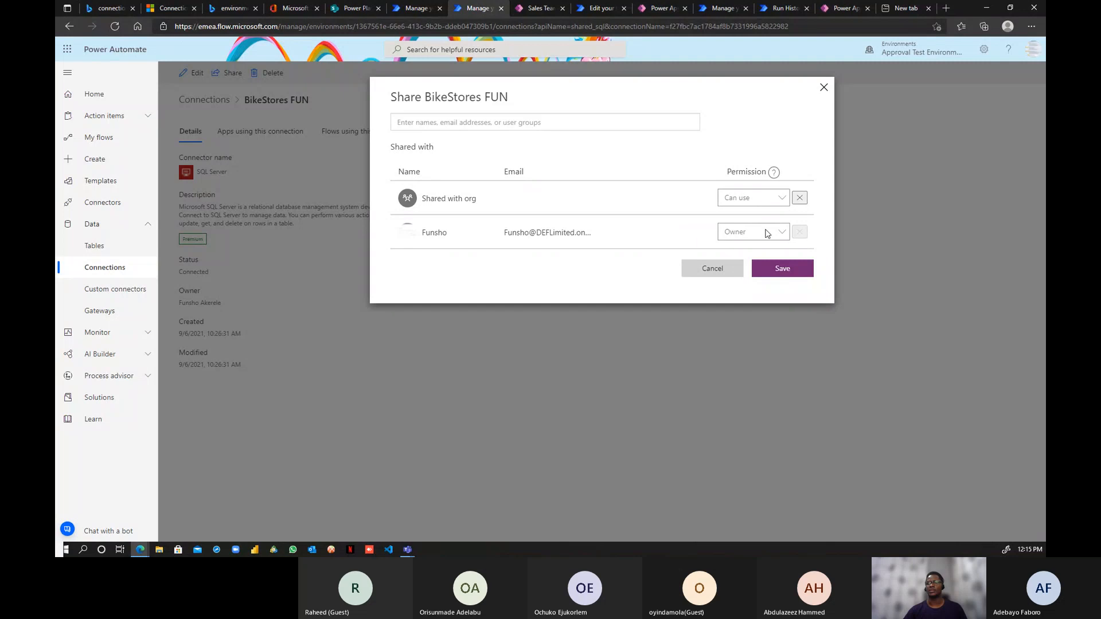
left_click(800, 198)
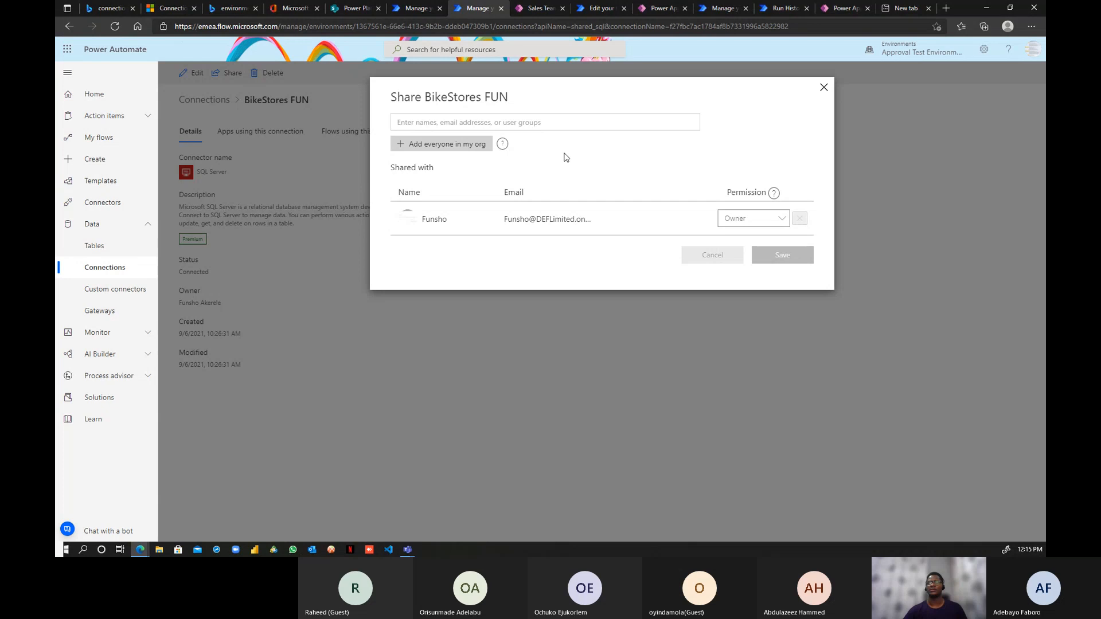
left_click(823, 89)
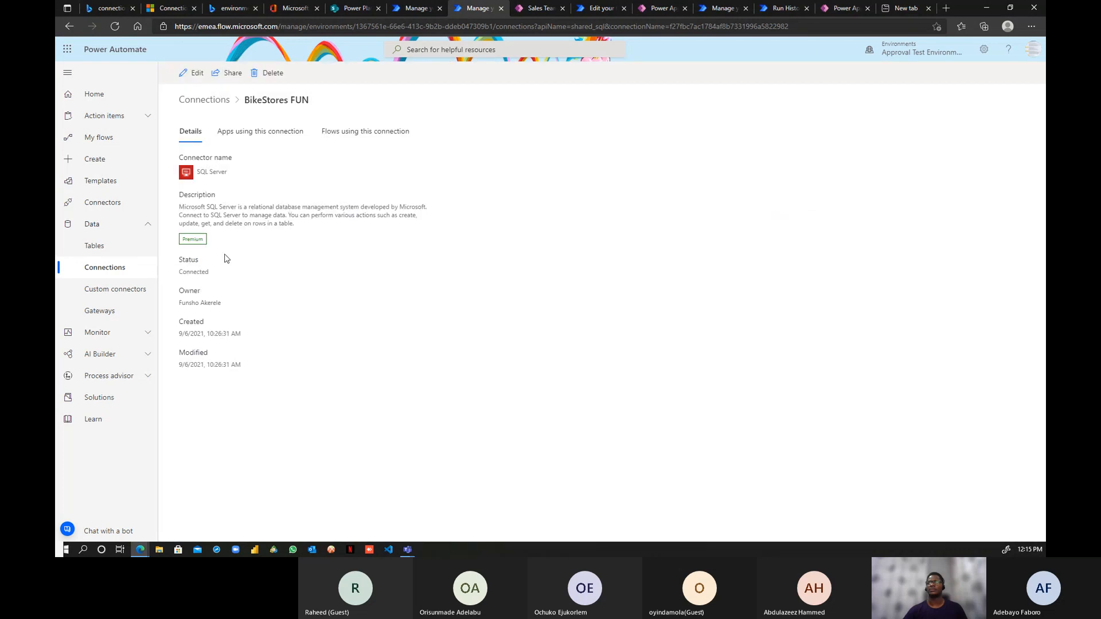
- Re-enter the BikeStores FUN password with the Local Gate gateway and save the connection
left_click(195, 74)
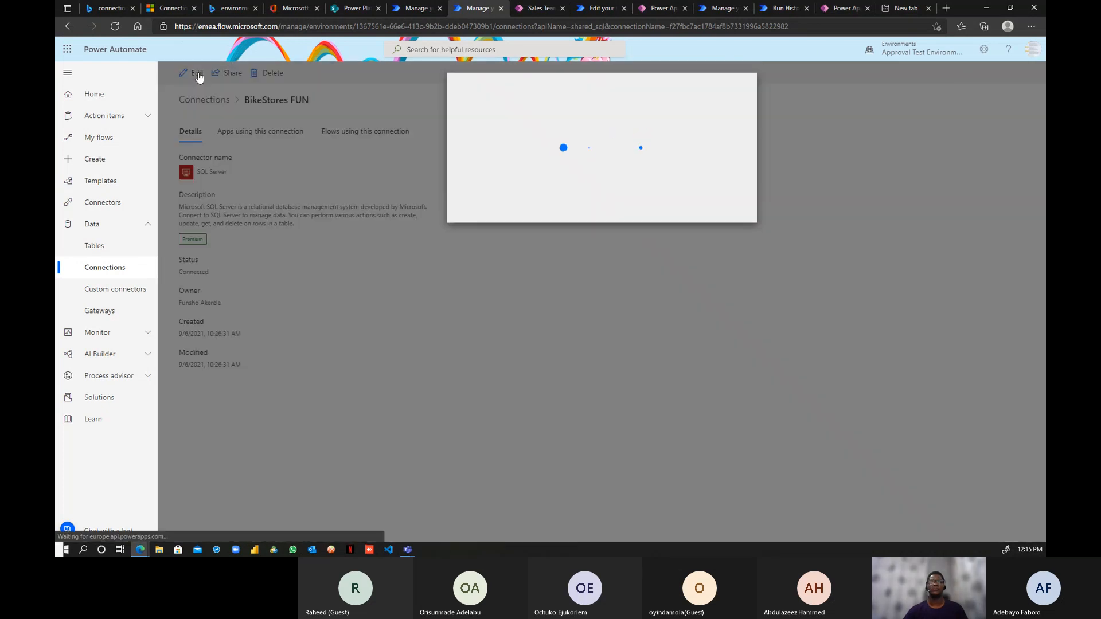
scroll(534, 208, "down", 3)
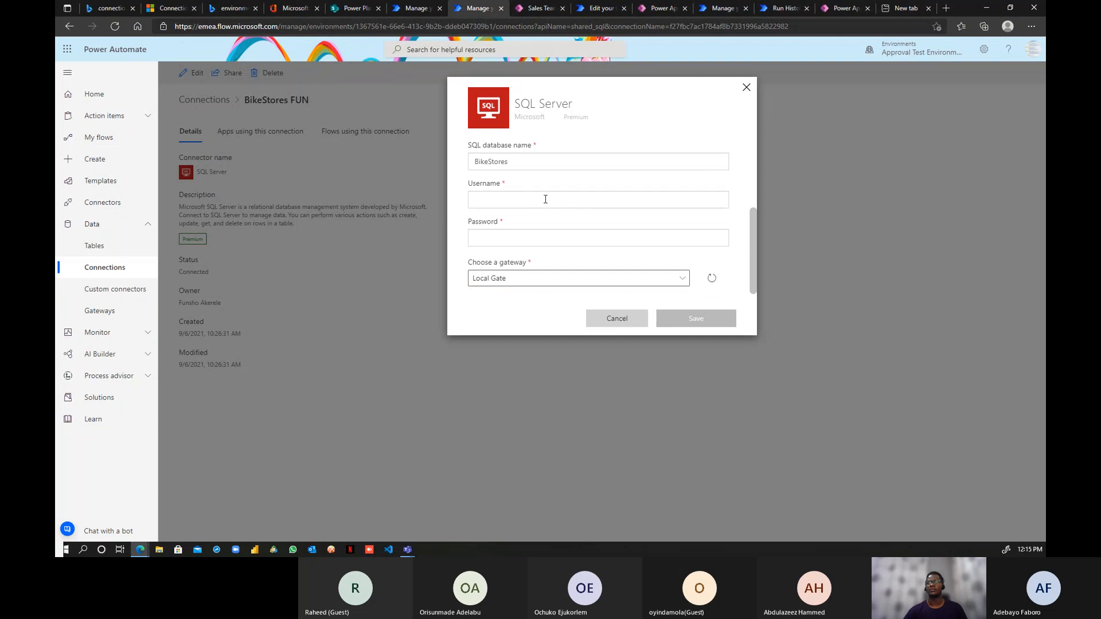
left_click(681, 279)
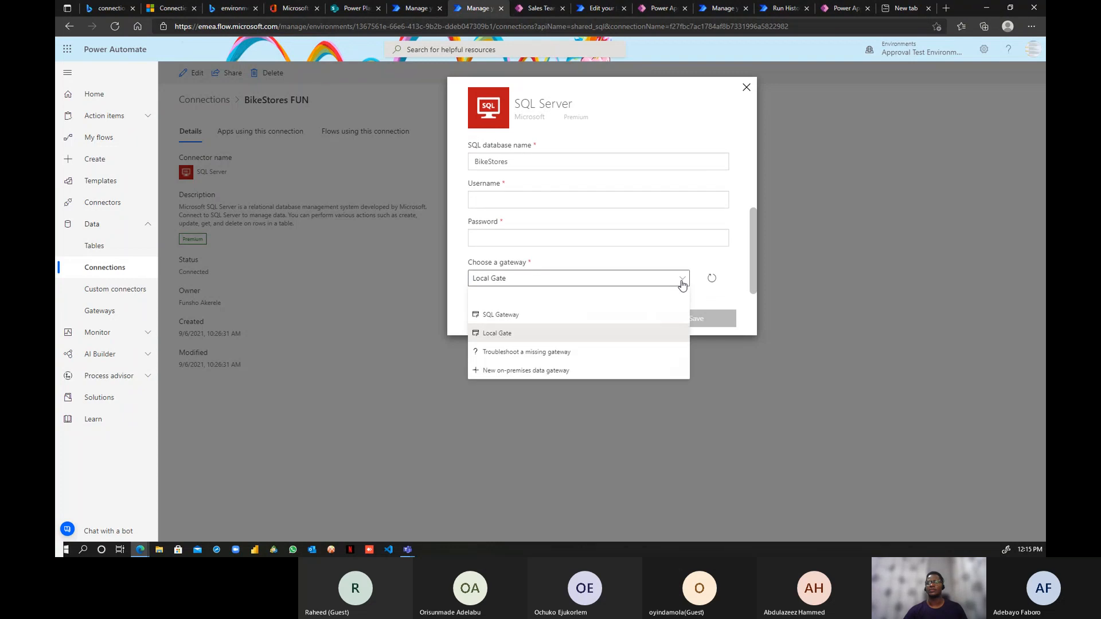
left_click(681, 279)
left_click(618, 200)
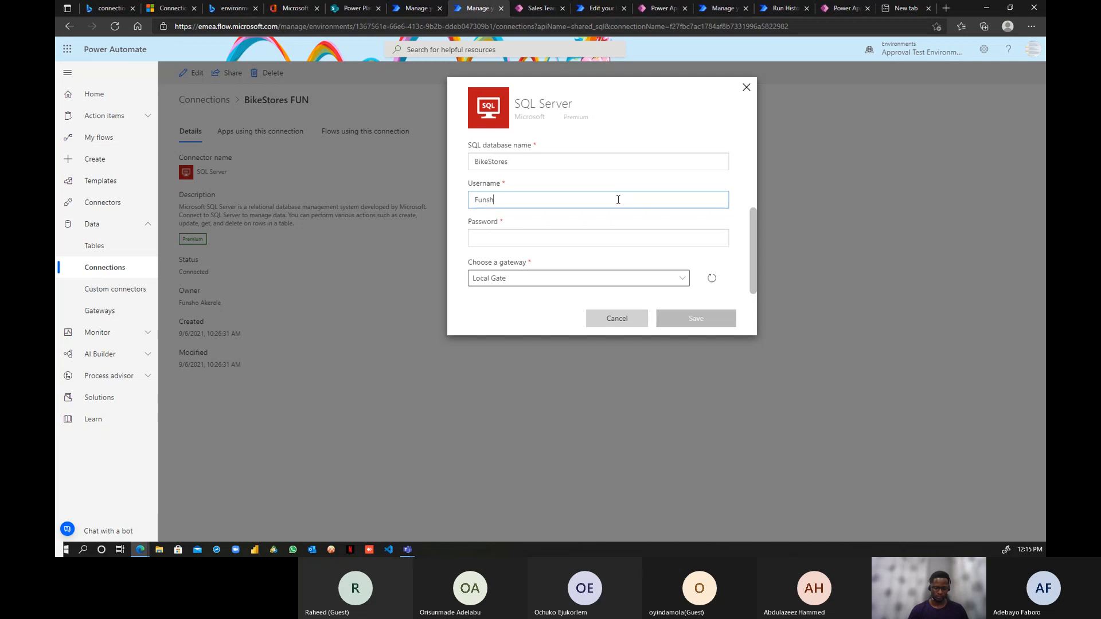
left_click(594, 242)
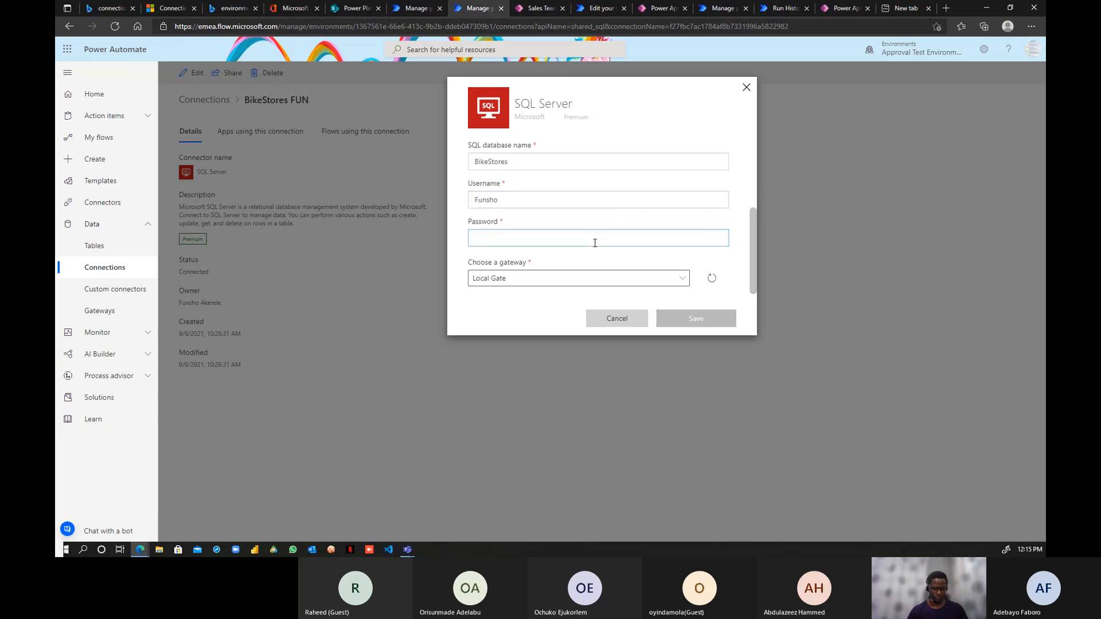
type("••••")
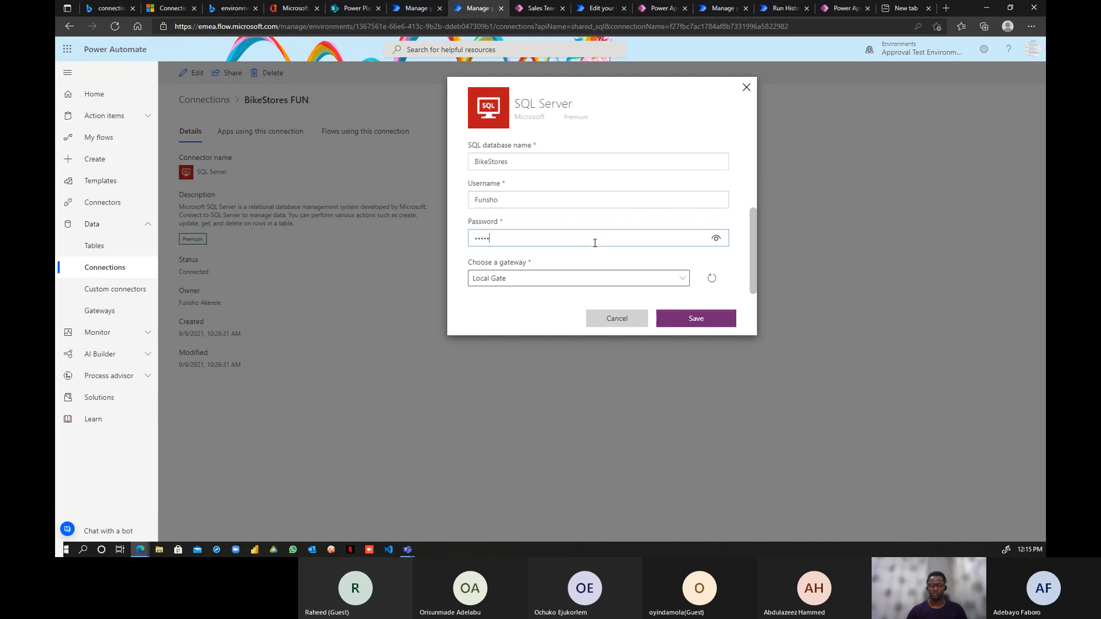
key("BackSpace")
type("••")
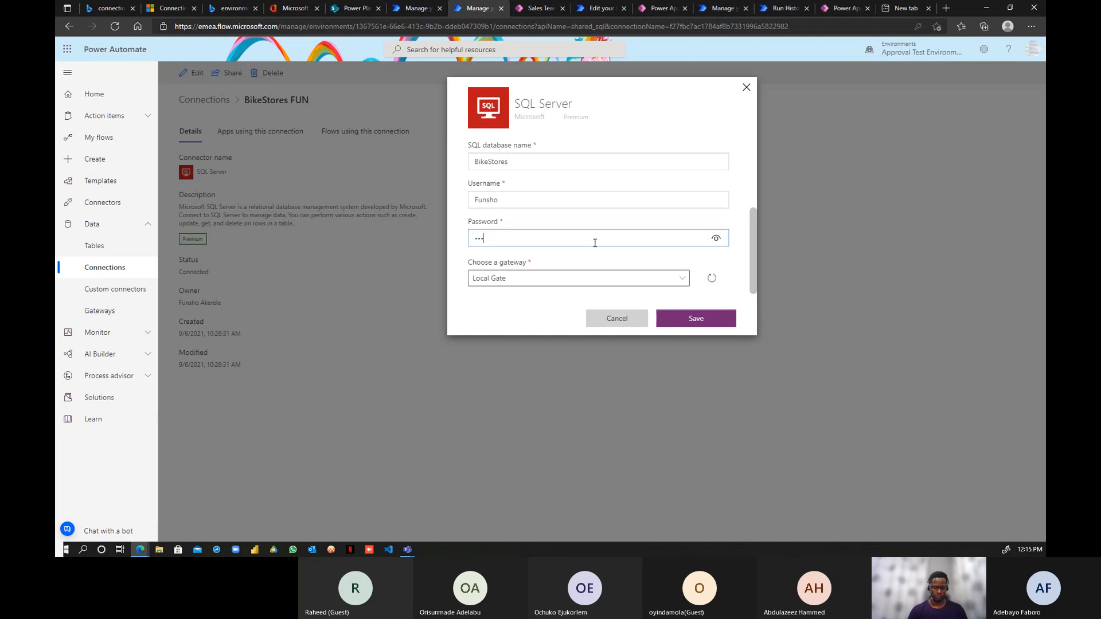
key("BackSpace")
key("BackSpace")
type("••")
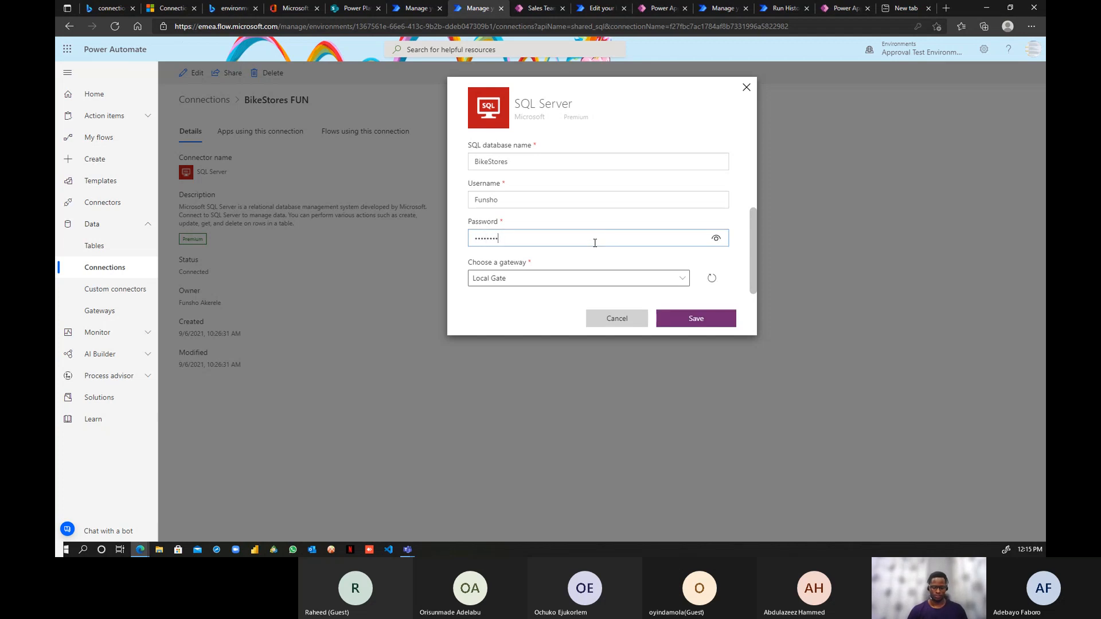
left_click(685, 322)
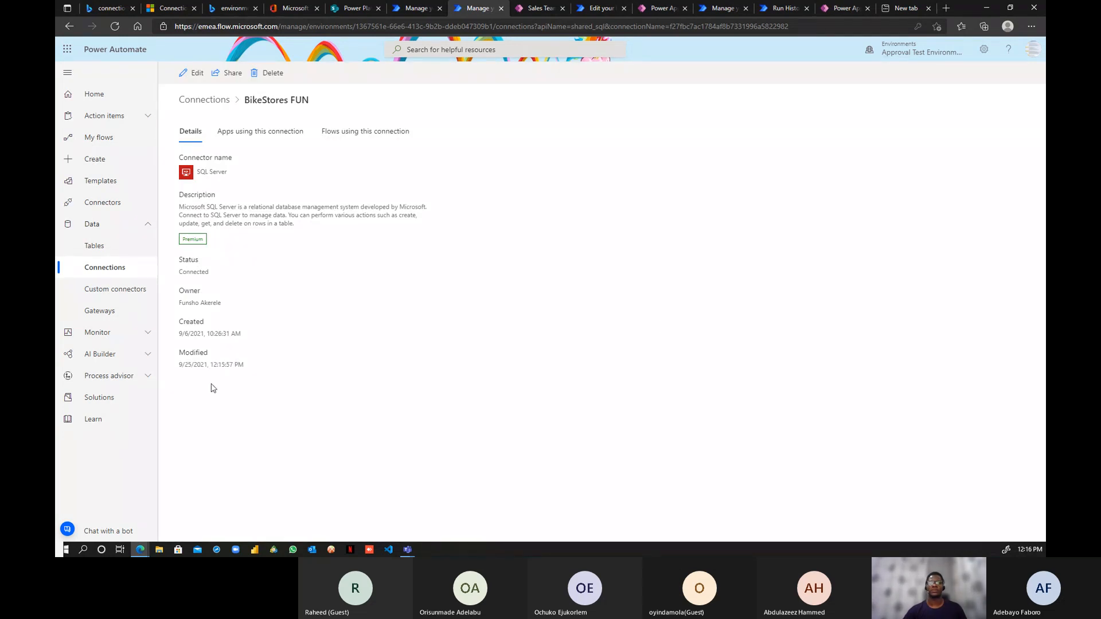
- Go back to Connections and reopen the BikeStores FUN connection details
left_click(205, 101)
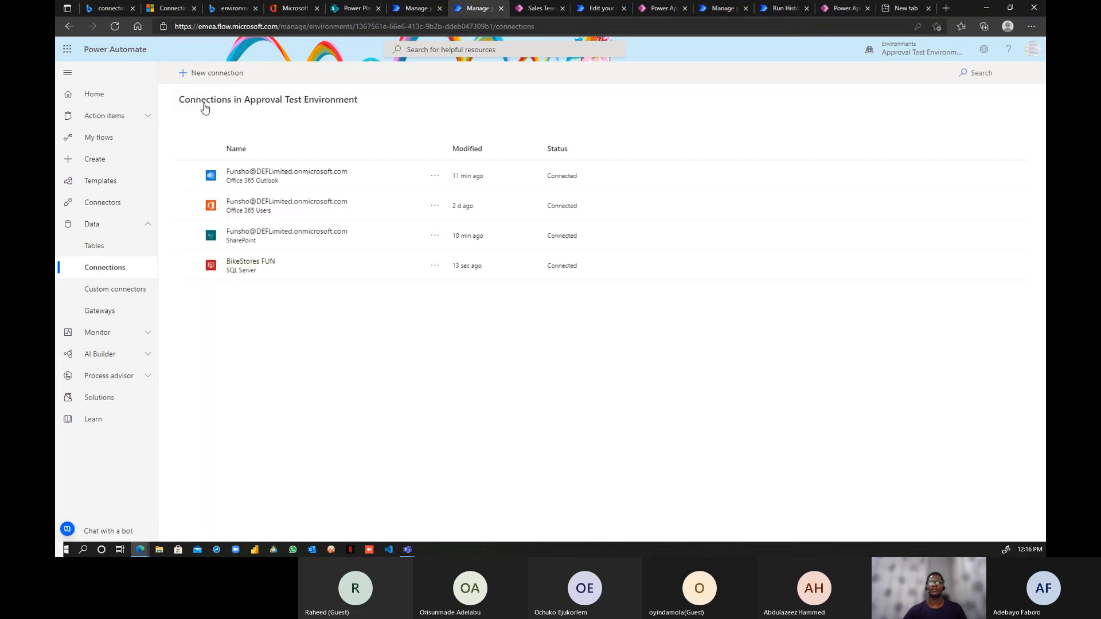
left_click(434, 269)
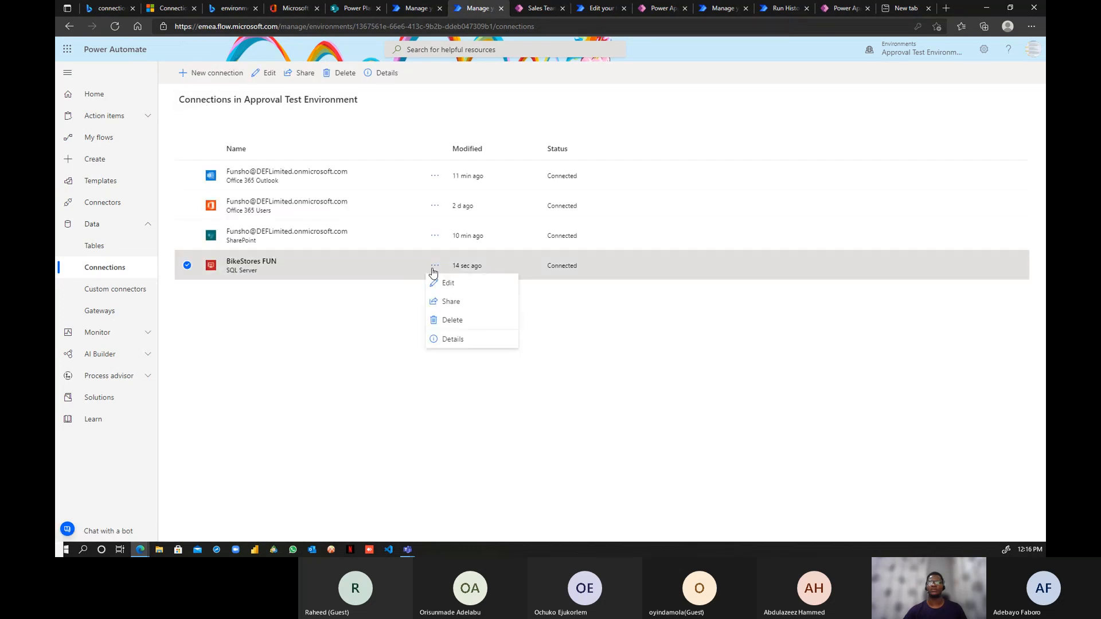
left_click(452, 339)
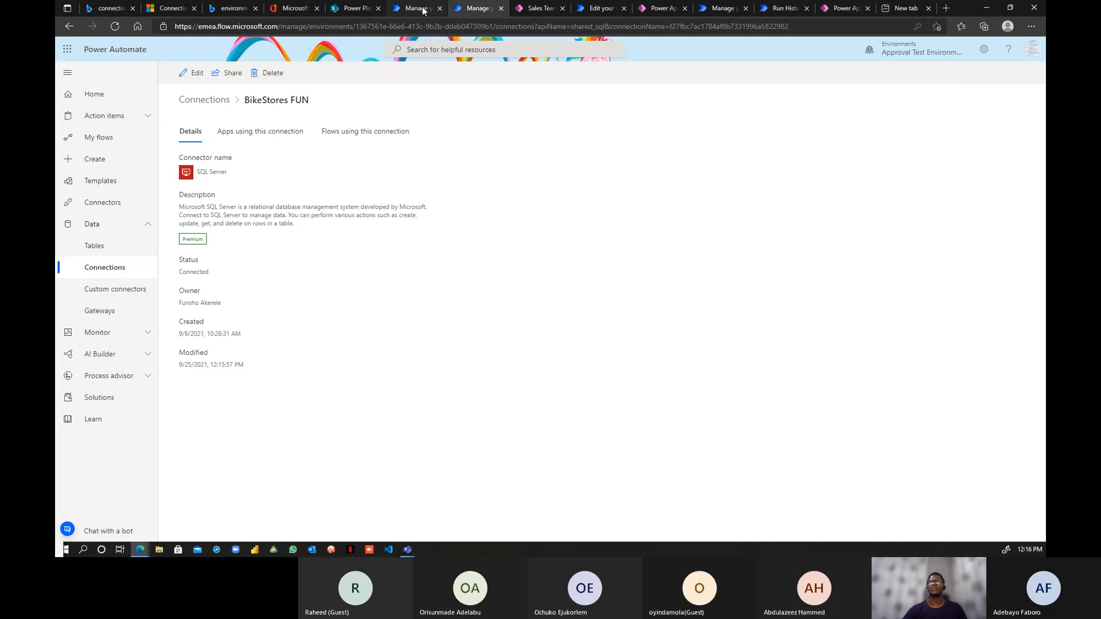
left_click(417, 11)
- Refresh the broken sales.customers data source twice, then remove it
left_click(317, 199)
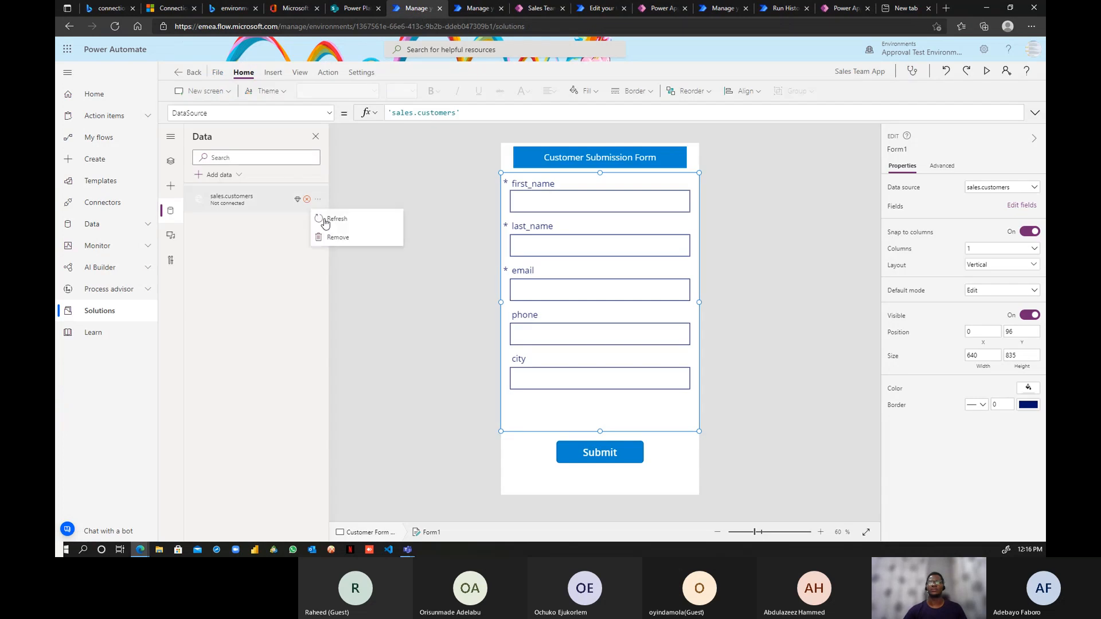
left_click(335, 223)
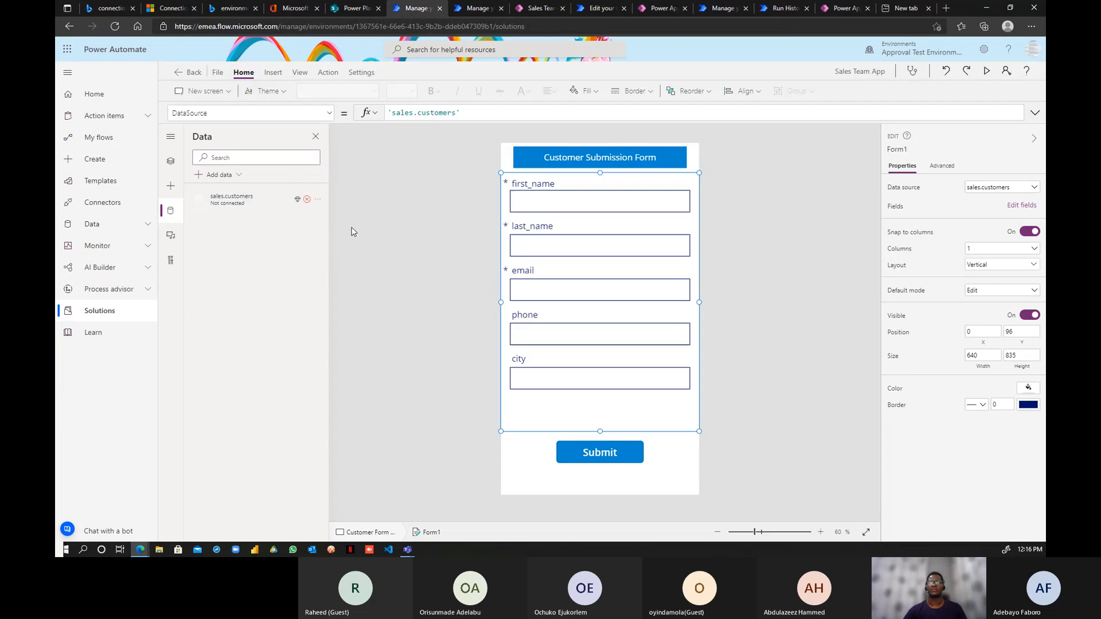
left_click(318, 202)
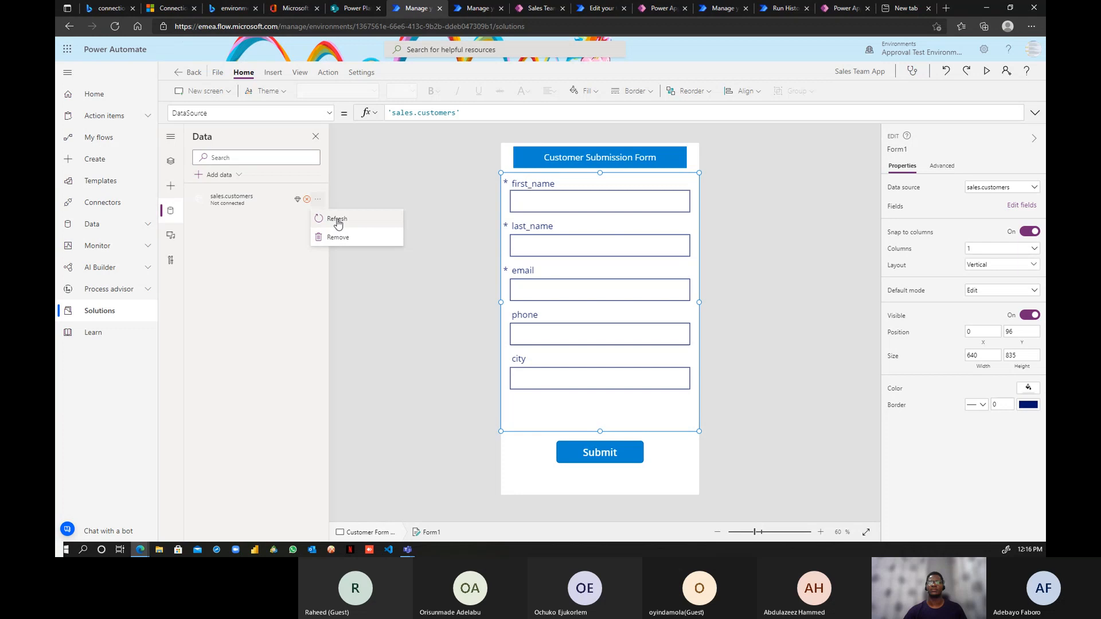
left_click(336, 222)
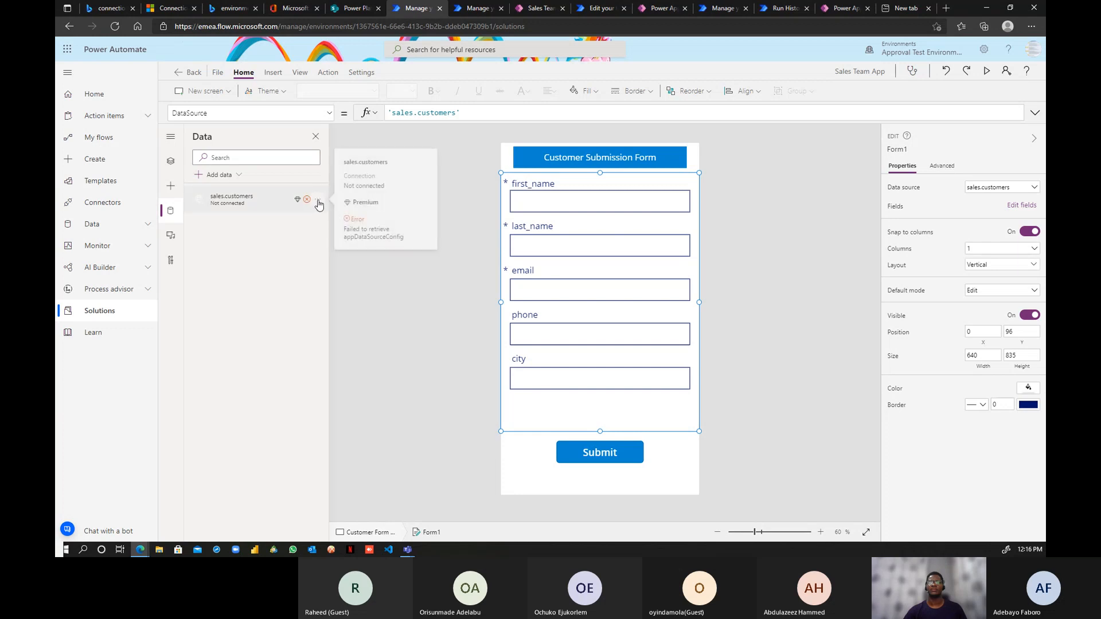
left_click(318, 200)
left_click(337, 238)
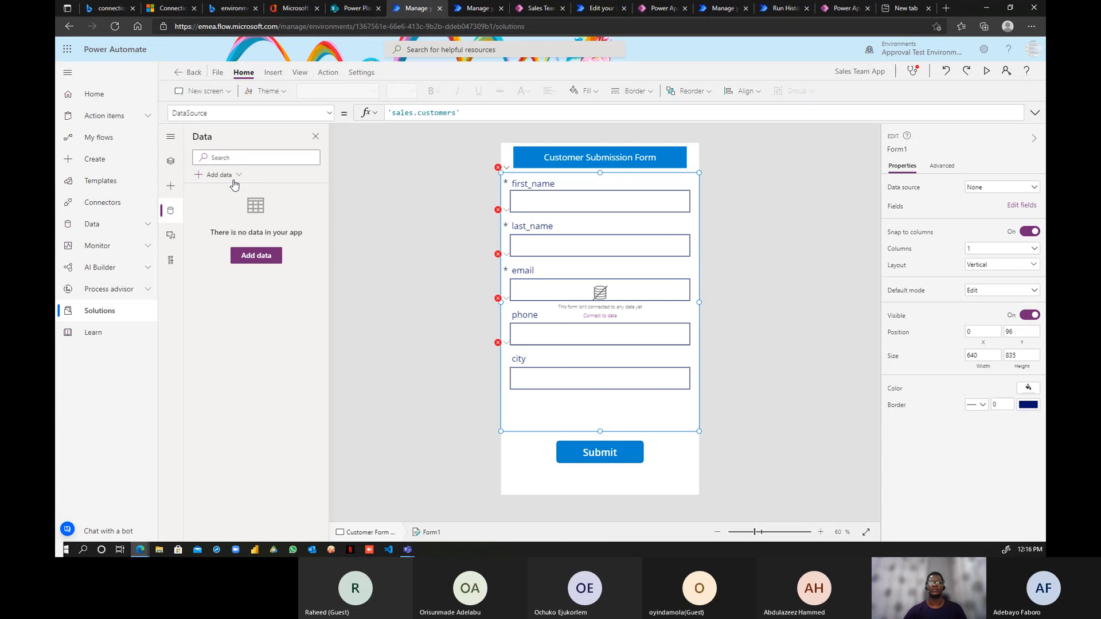
- Add sales.customers from the BikeStores FUN SQL Server connection and refresh it
left_click(256, 255)
left_click(271, 293)
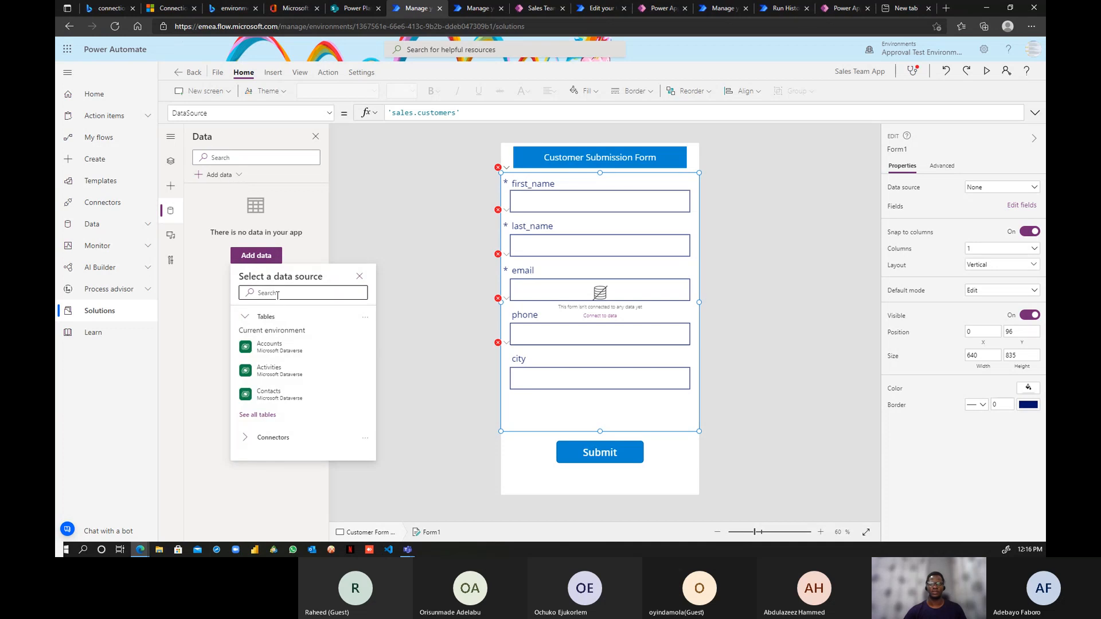
type("sql")
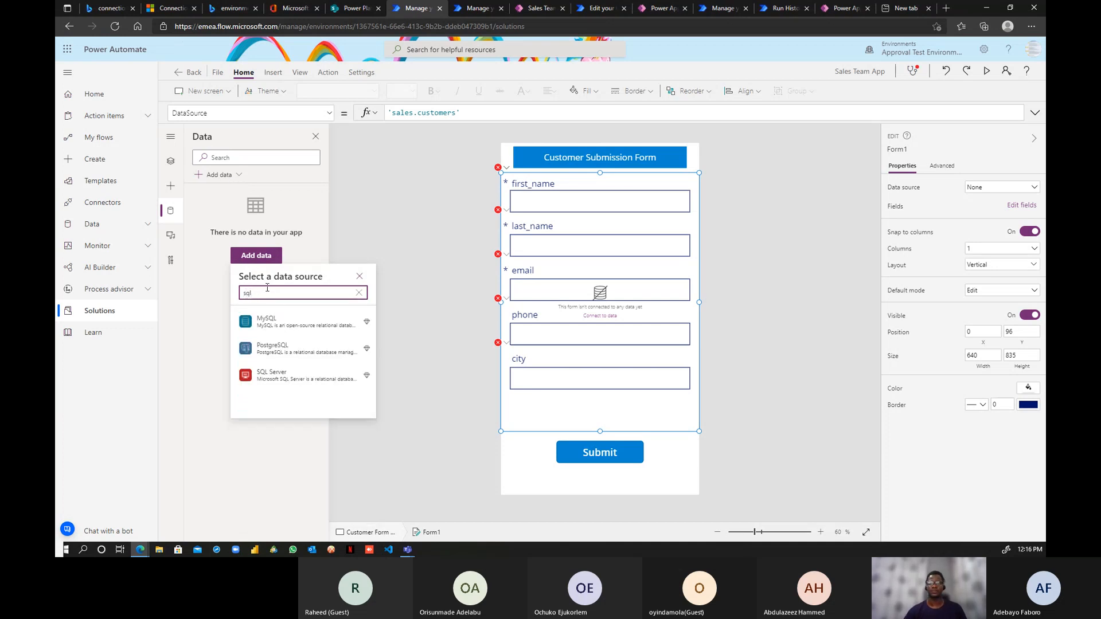
left_click(295, 378)
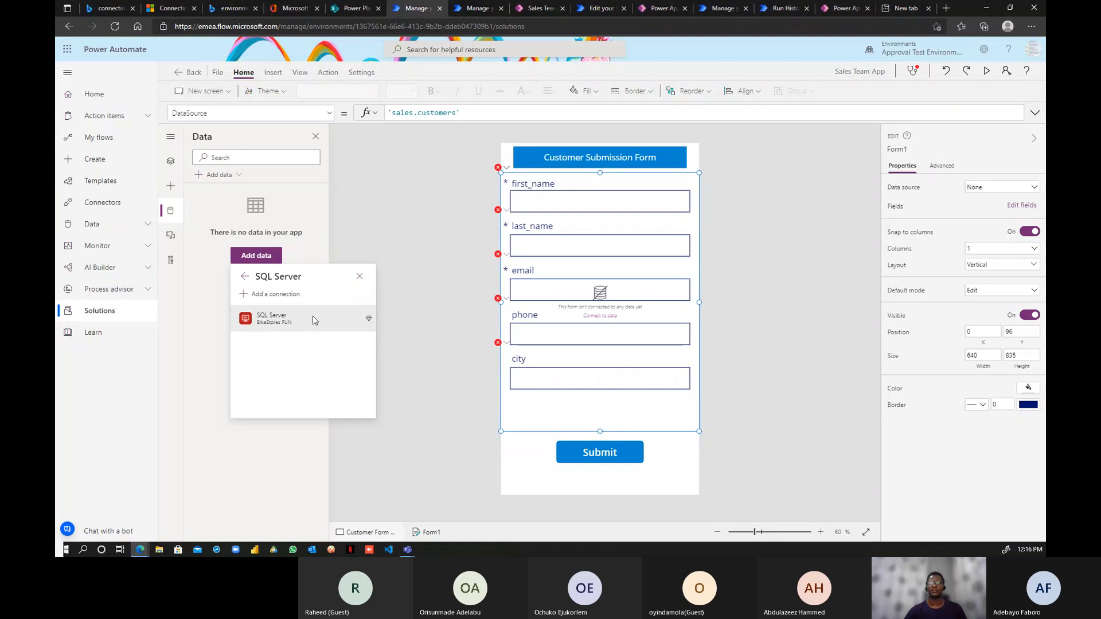
left_click(272, 318)
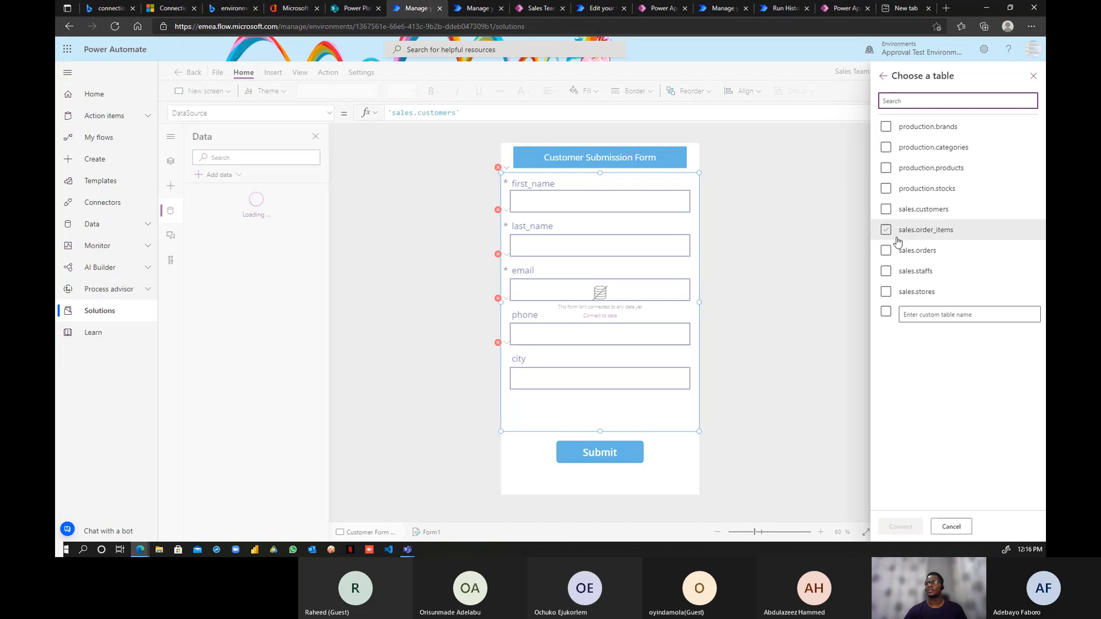
left_click(886, 209)
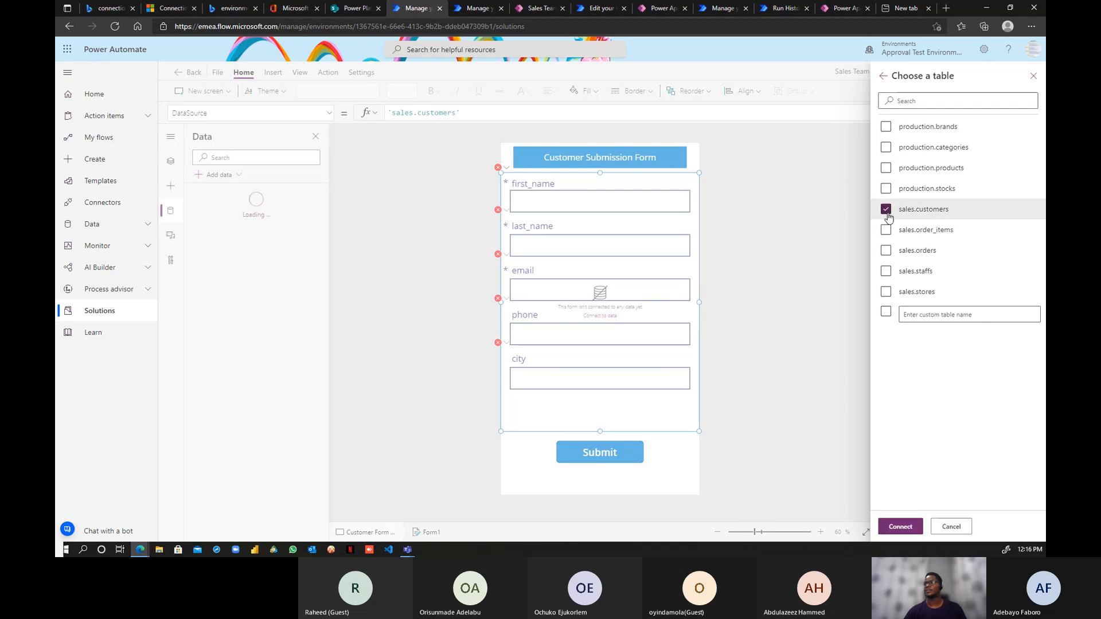
left_click(903, 530)
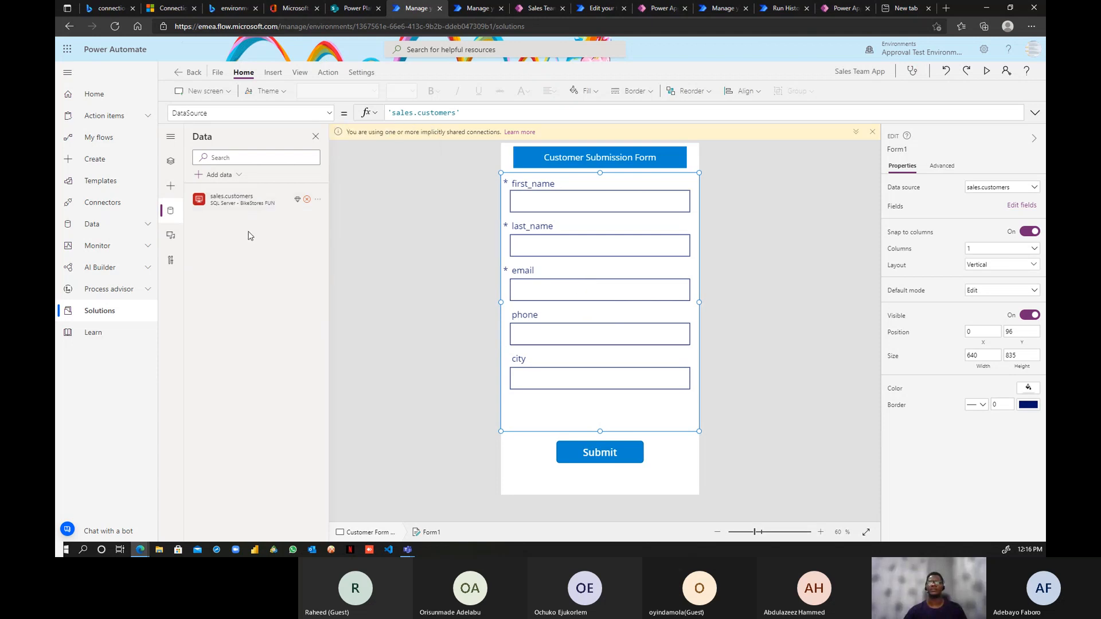
mouse_move(317, 199)
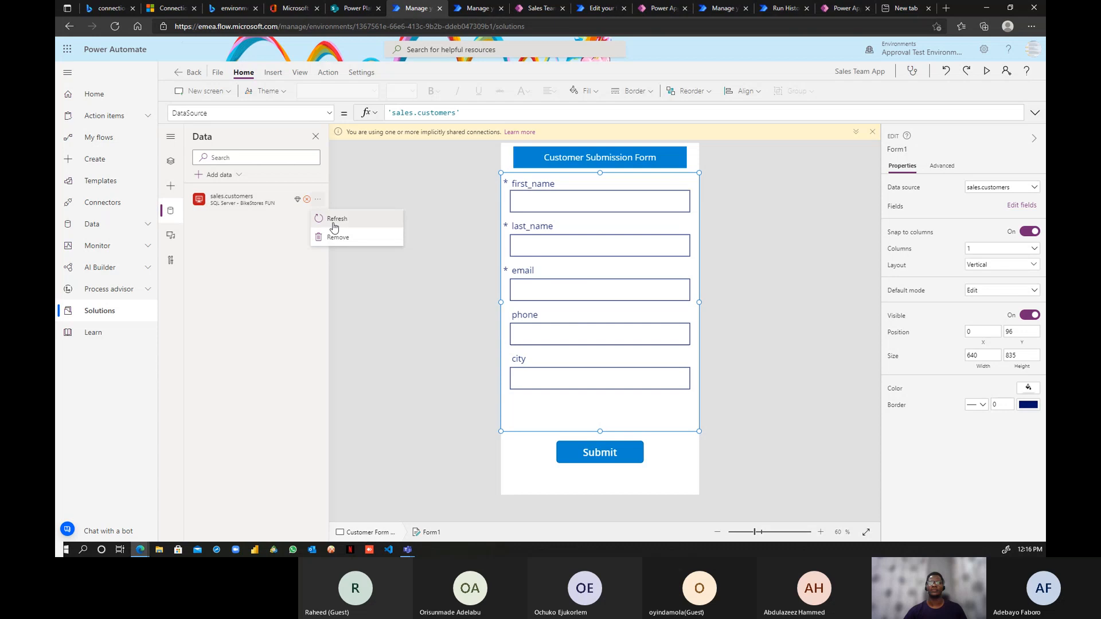
left_click(334, 220)
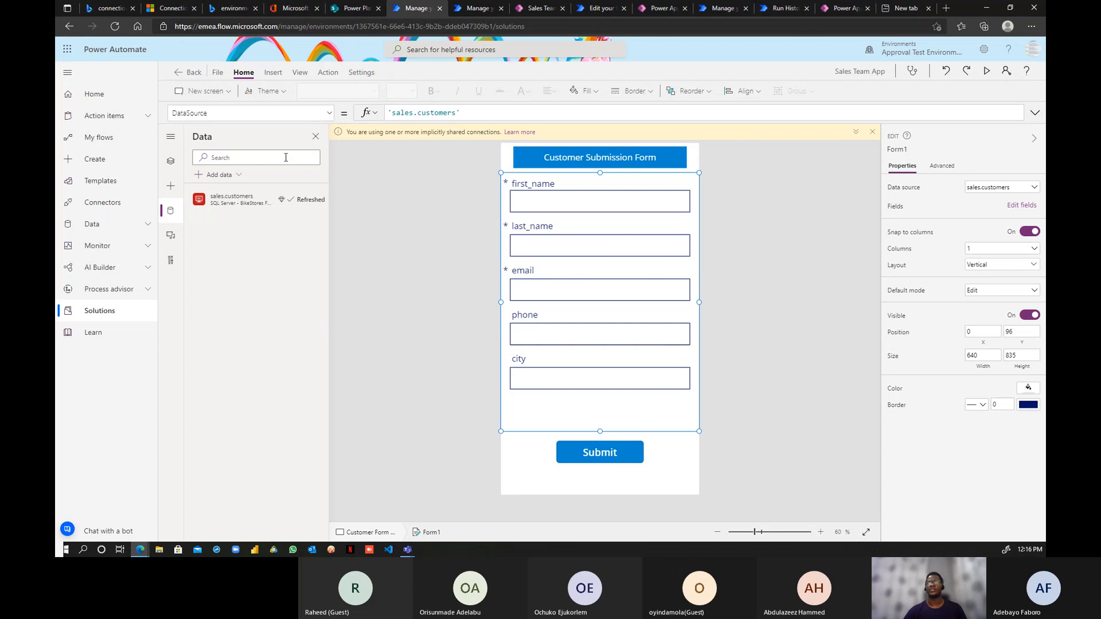
- Save the Sales Team App and publish this version
left_click(218, 73)
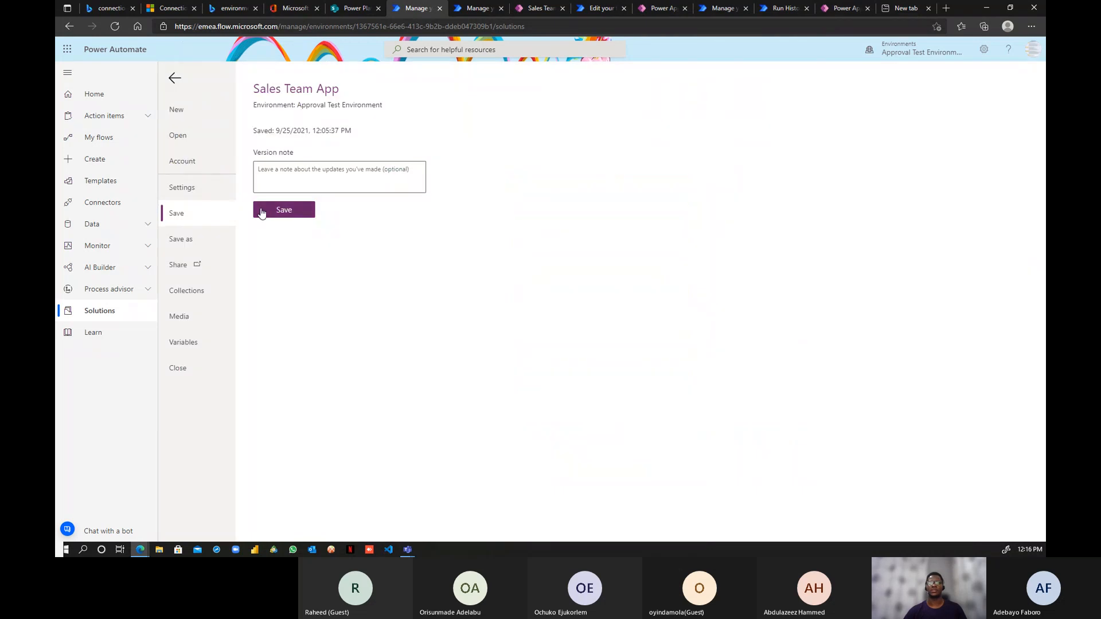
left_click(263, 211)
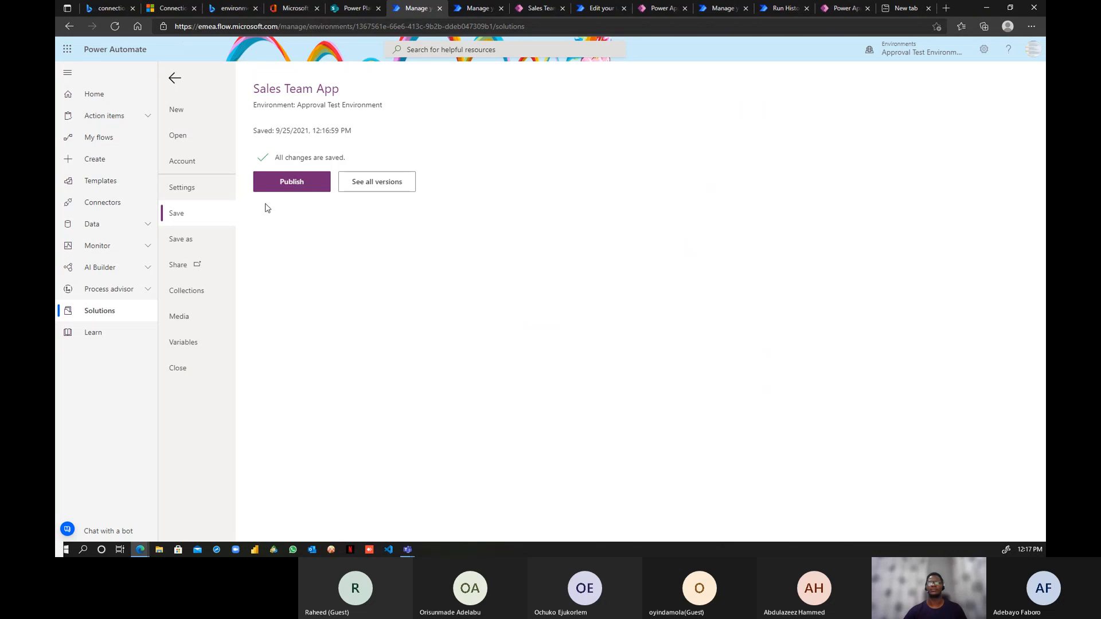
left_click(283, 189)
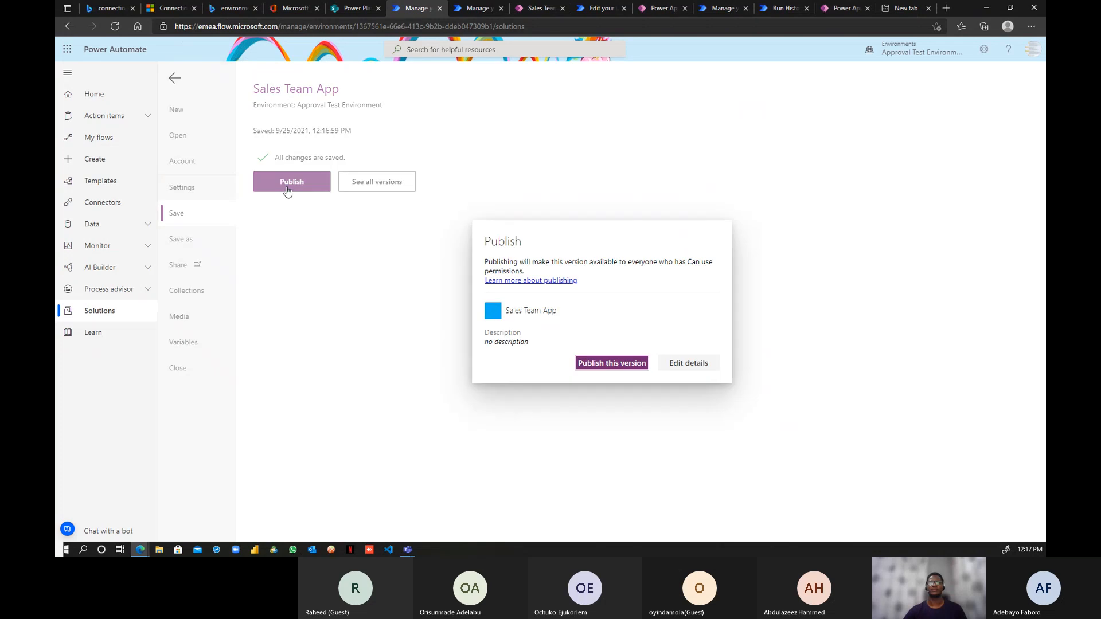
left_click(605, 362)
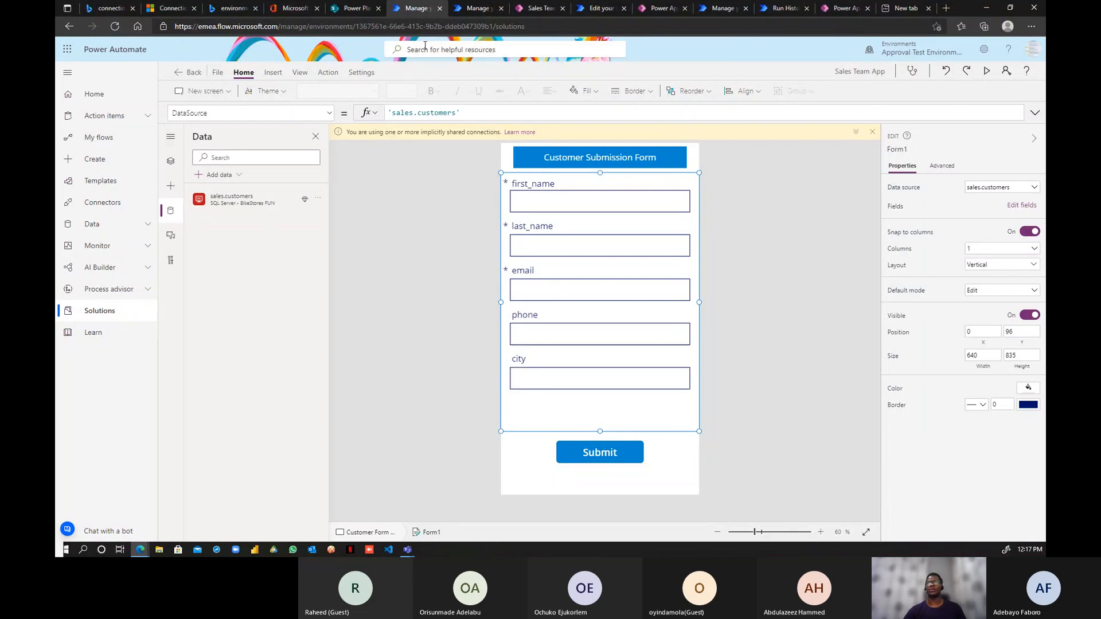
- Close the app editor and the Sales Team tab, returning to D365 Dev Solution
left_click(179, 74)
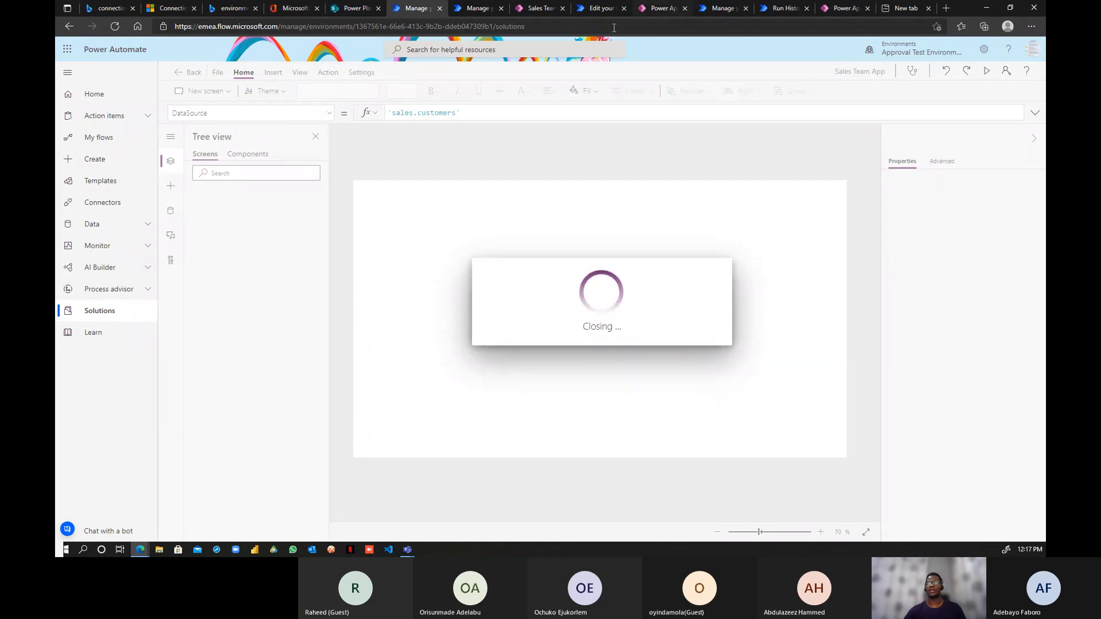
left_click(533, 10)
left_click(563, 8)
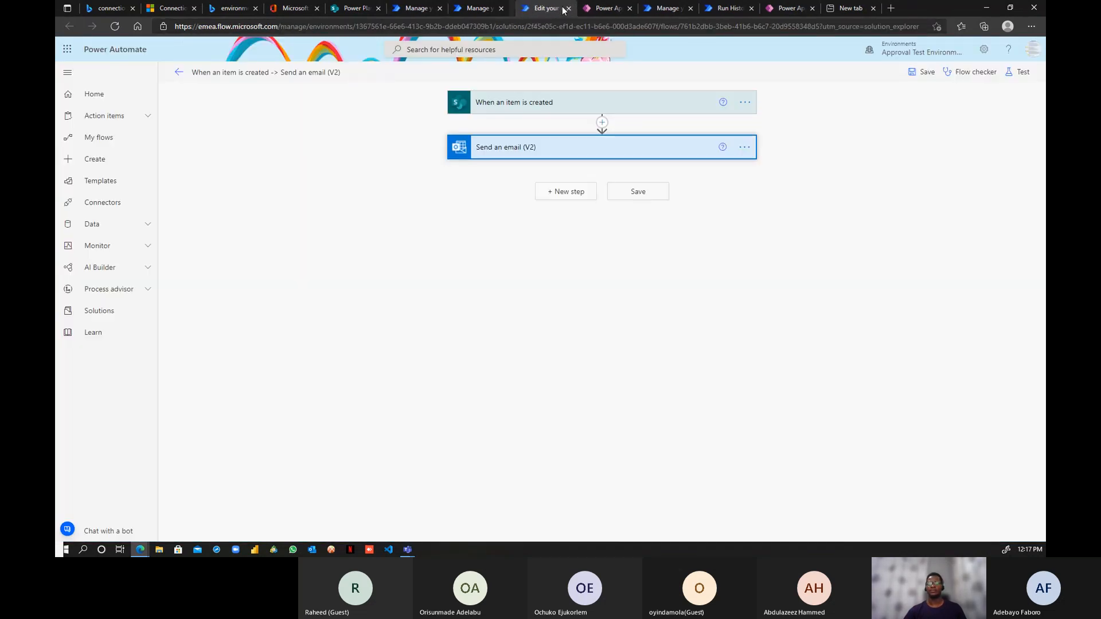
left_click(415, 9)
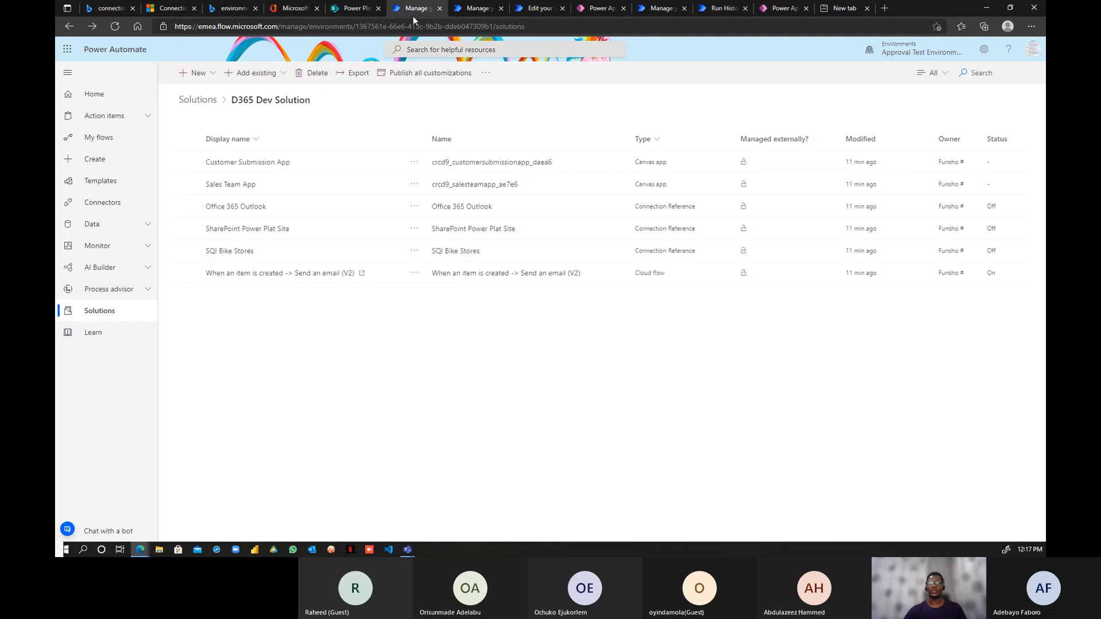
- Play the Sales Team App, then return to the D365 Dev Solution list
left_click(414, 184)
left_click(431, 240)
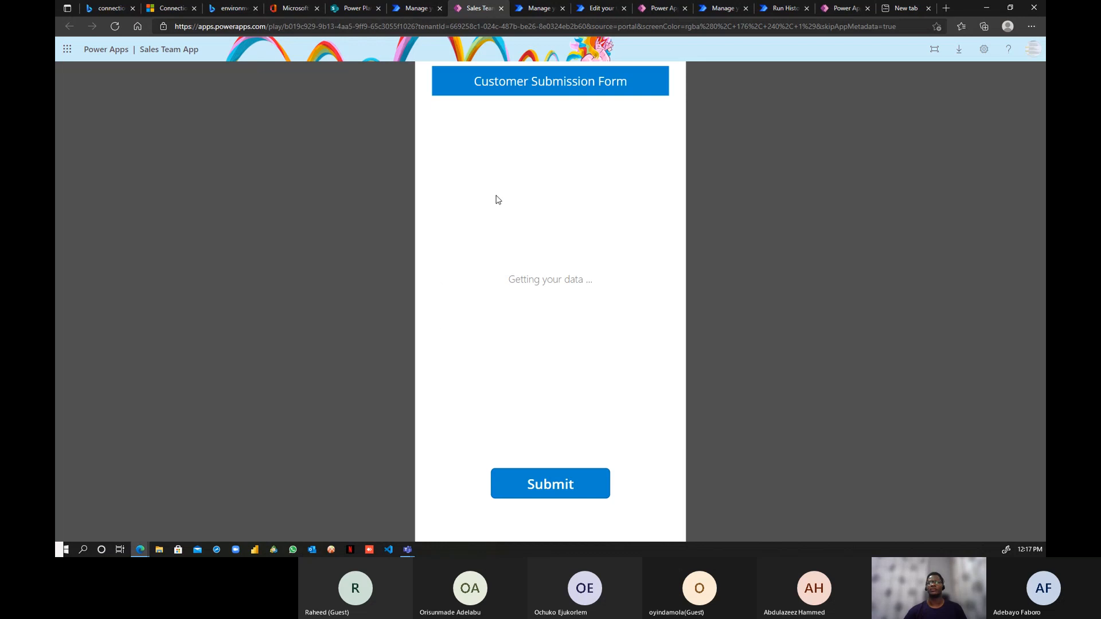
left_click(413, 8)
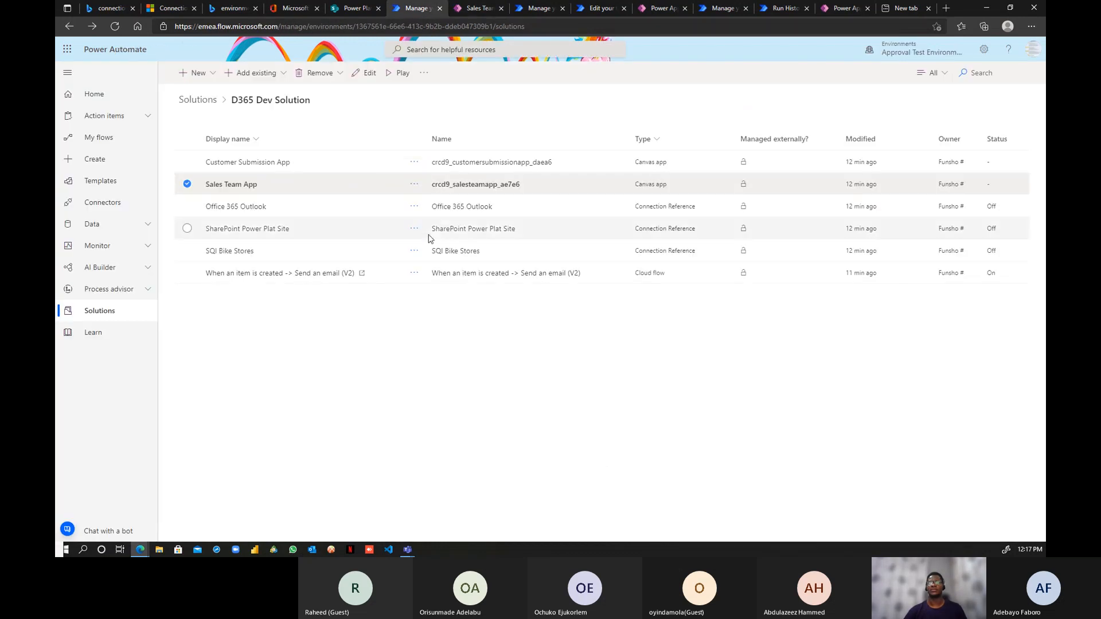
- Run Customer Submission App, decline its SQL Server permission, and return to the solution list
left_click(413, 162)
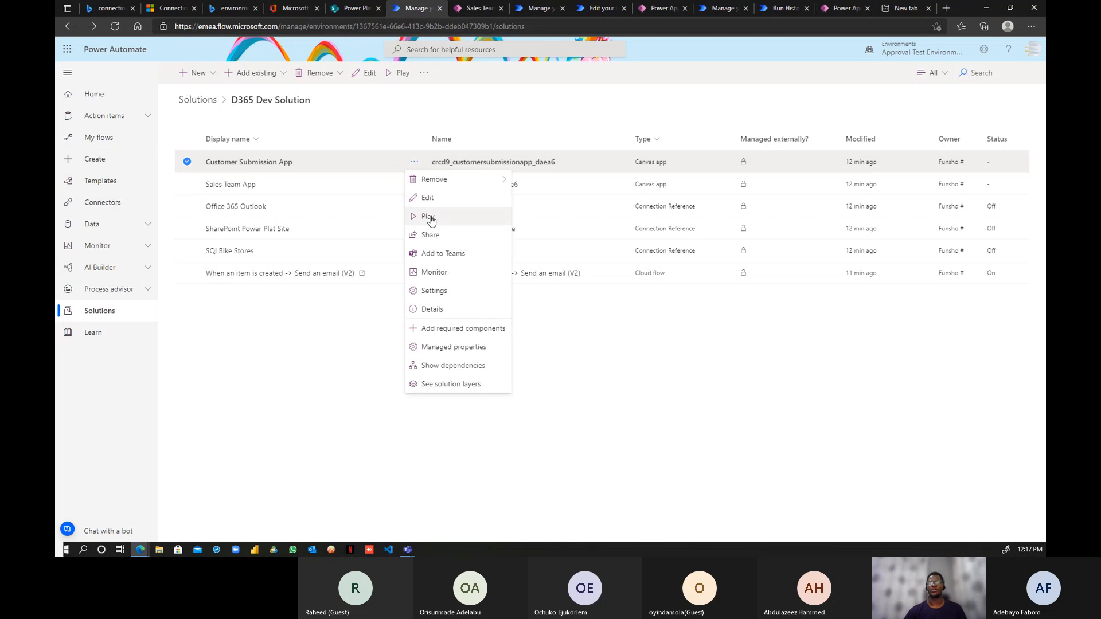
left_click(429, 218)
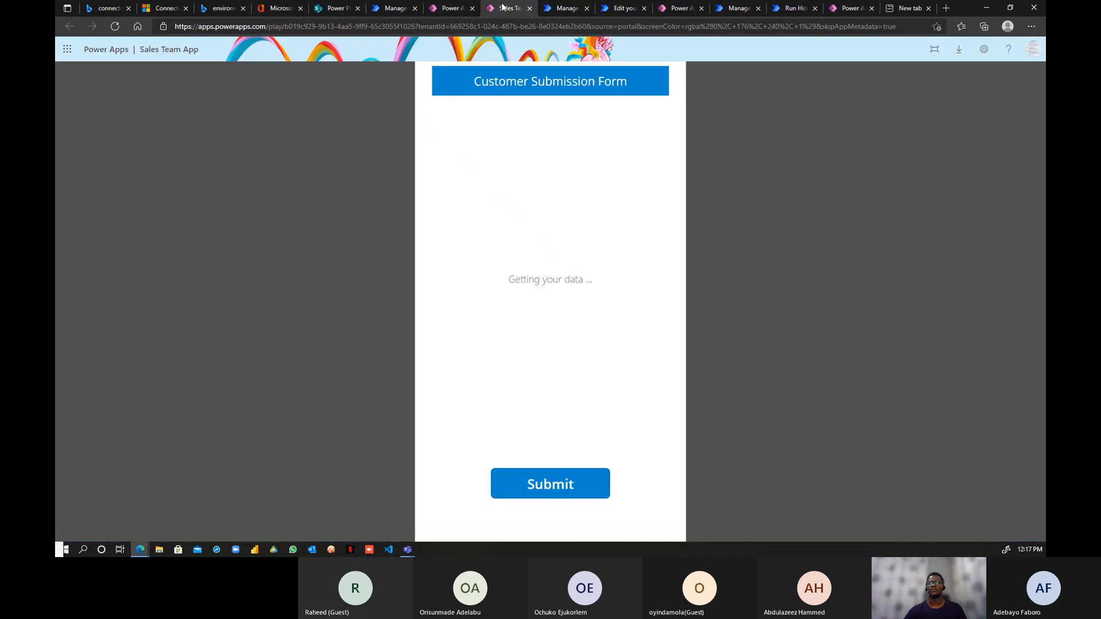
left_click(550, 484)
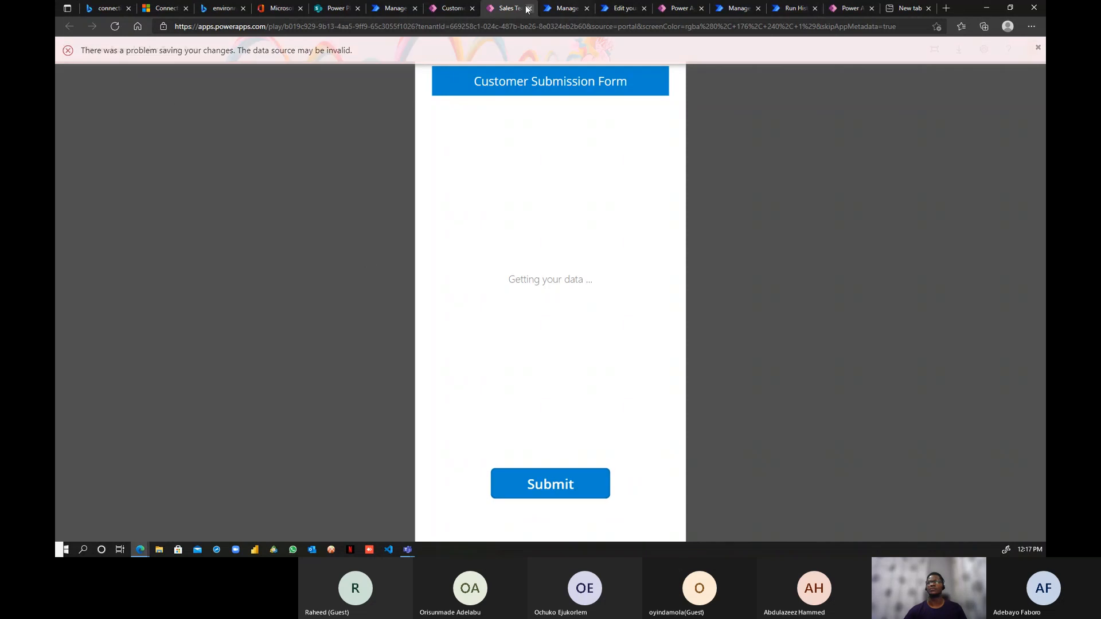
left_click(442, 6)
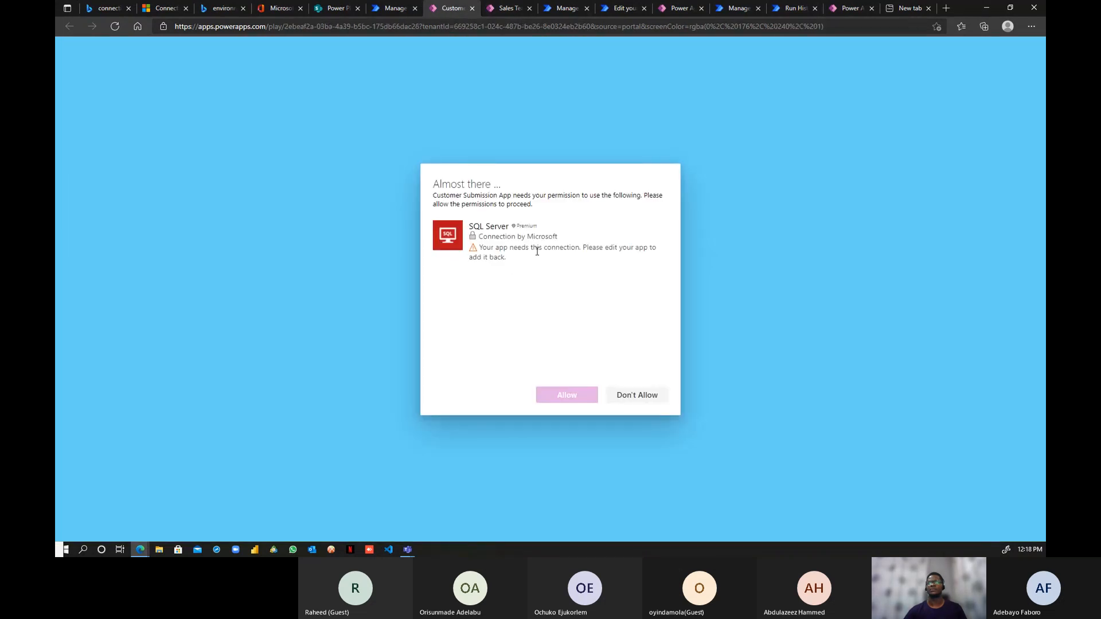
left_click(624, 397)
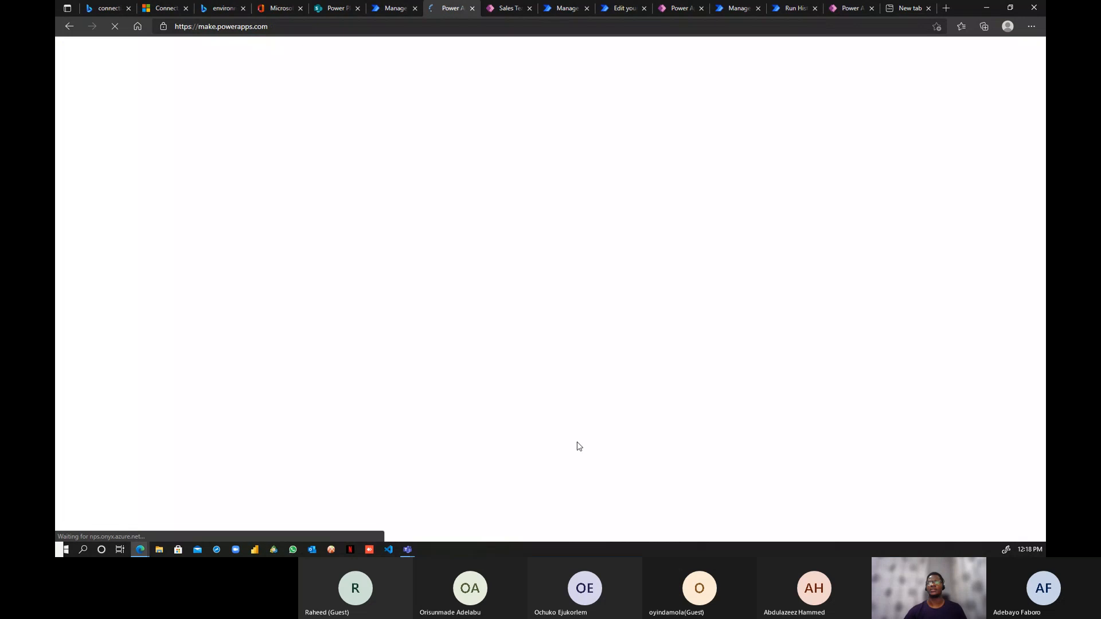
left_click(472, 8)
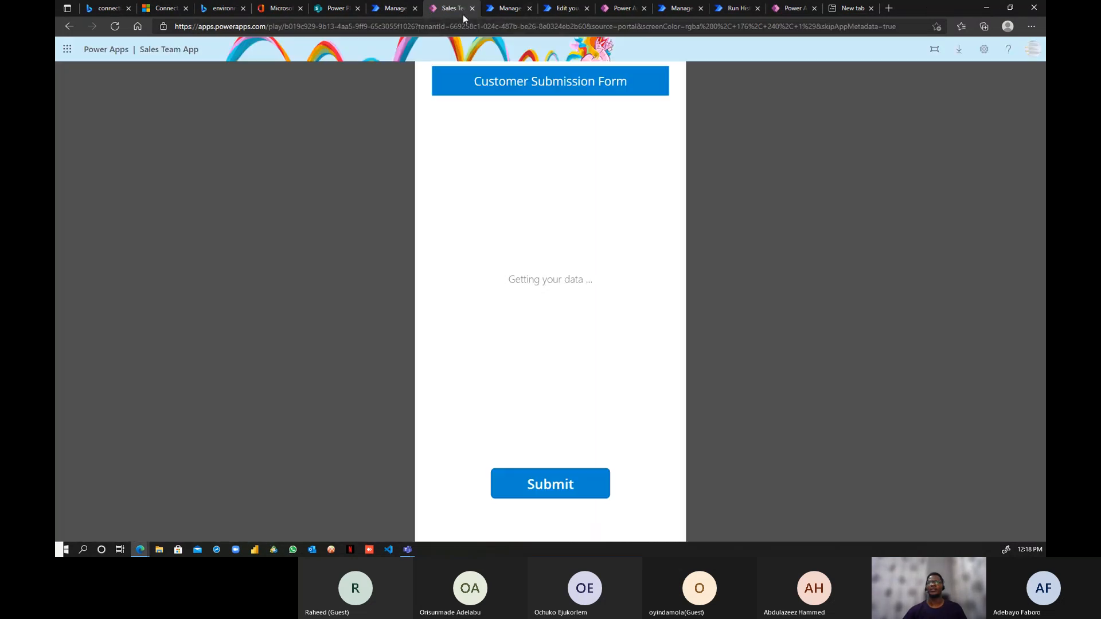
left_click(392, 12)
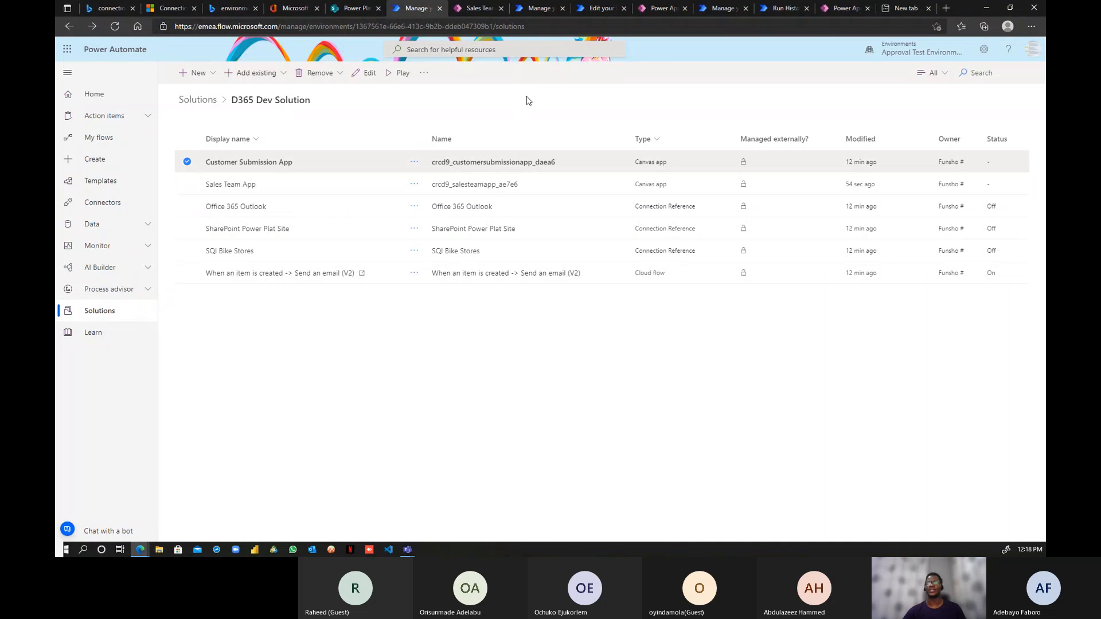
- Inspect the flow's 'When an item is created' and 'Send an email (V2)' cards, leaving without saving
left_click(541, 10)
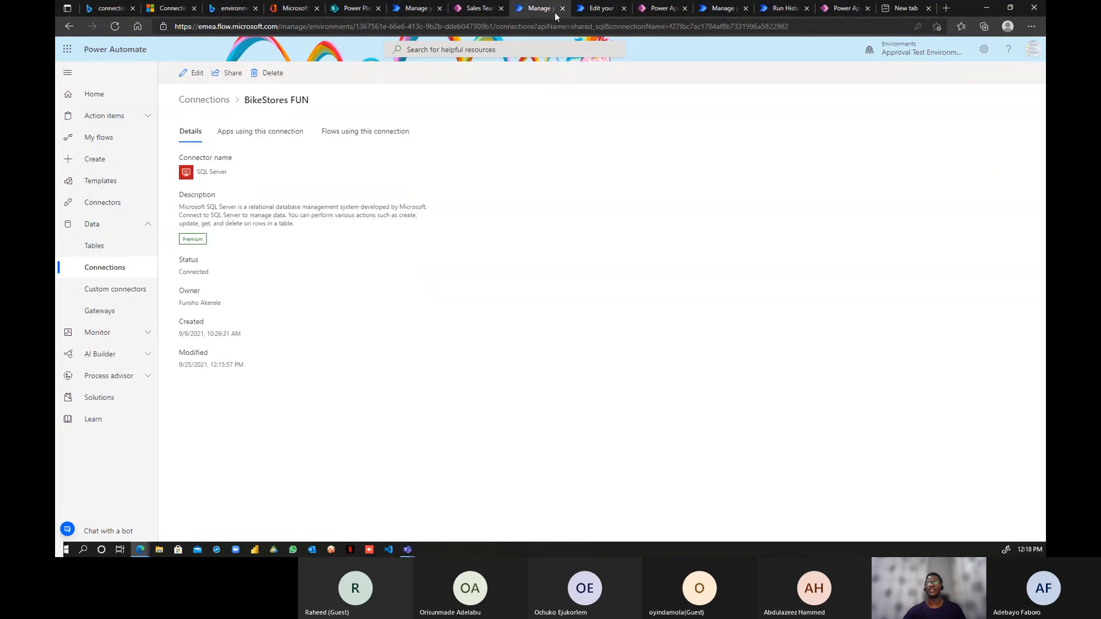
left_click(599, 8)
left_click(624, 104)
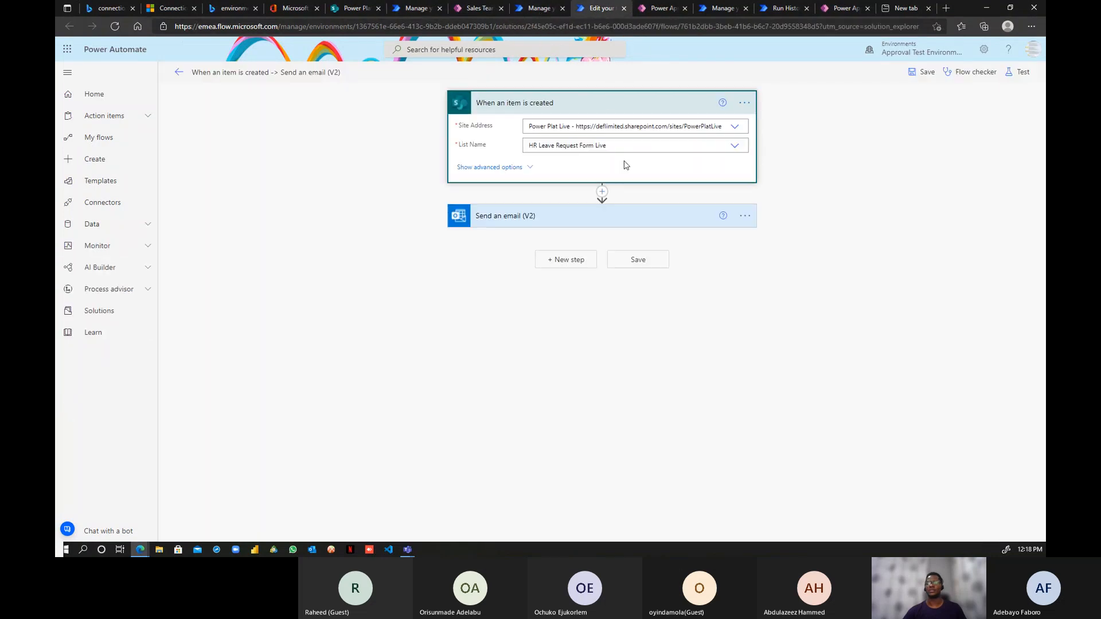
left_click(614, 222)
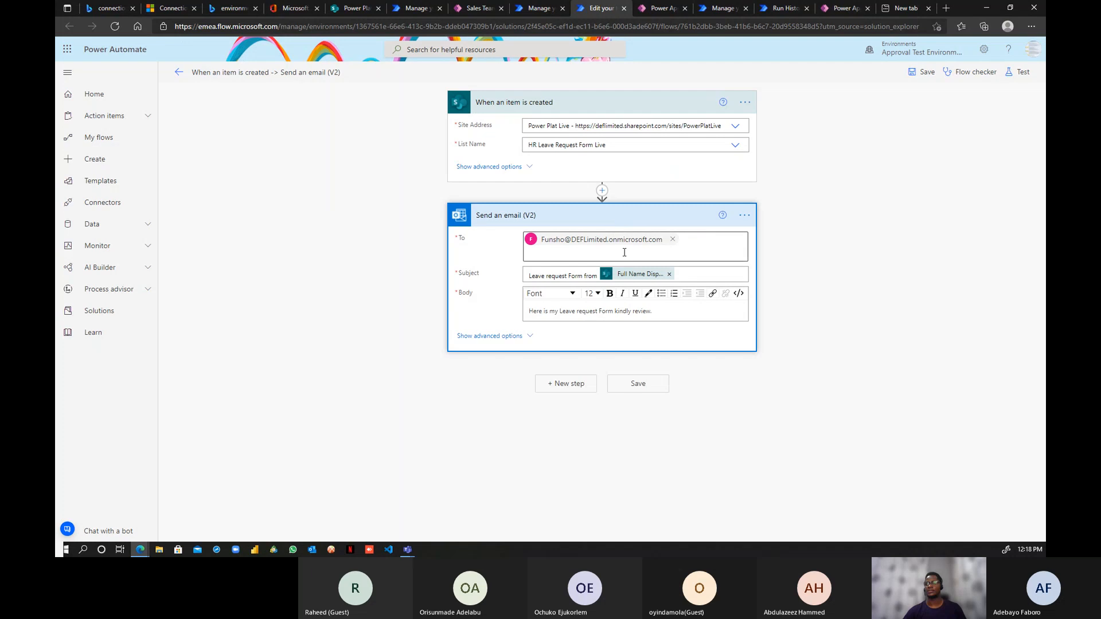
left_click(743, 216)
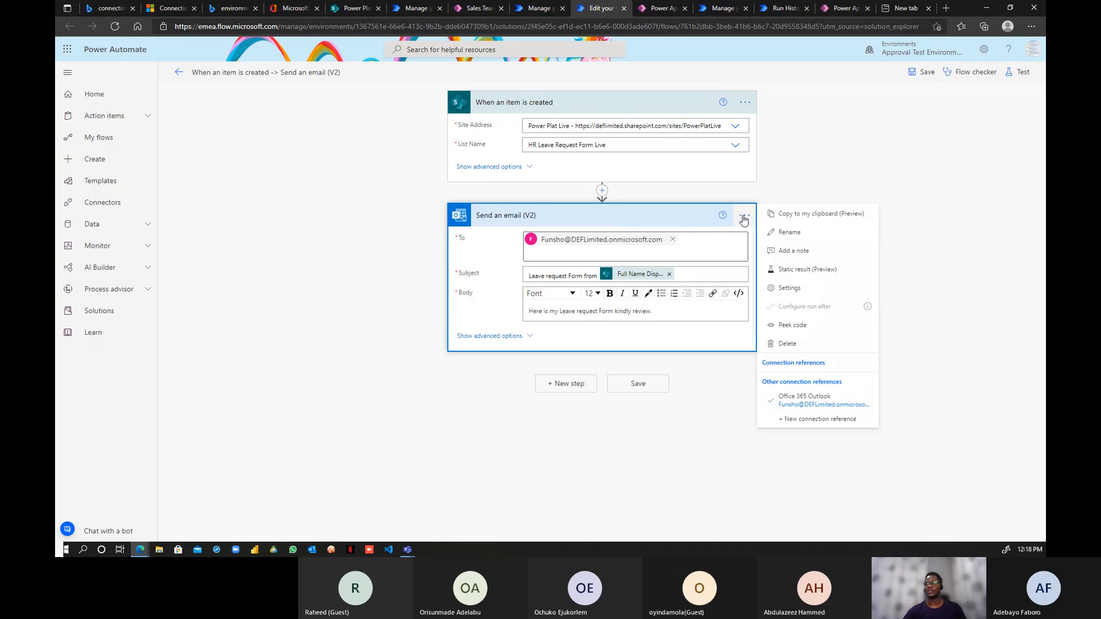
left_click(744, 104)
left_click(684, 107)
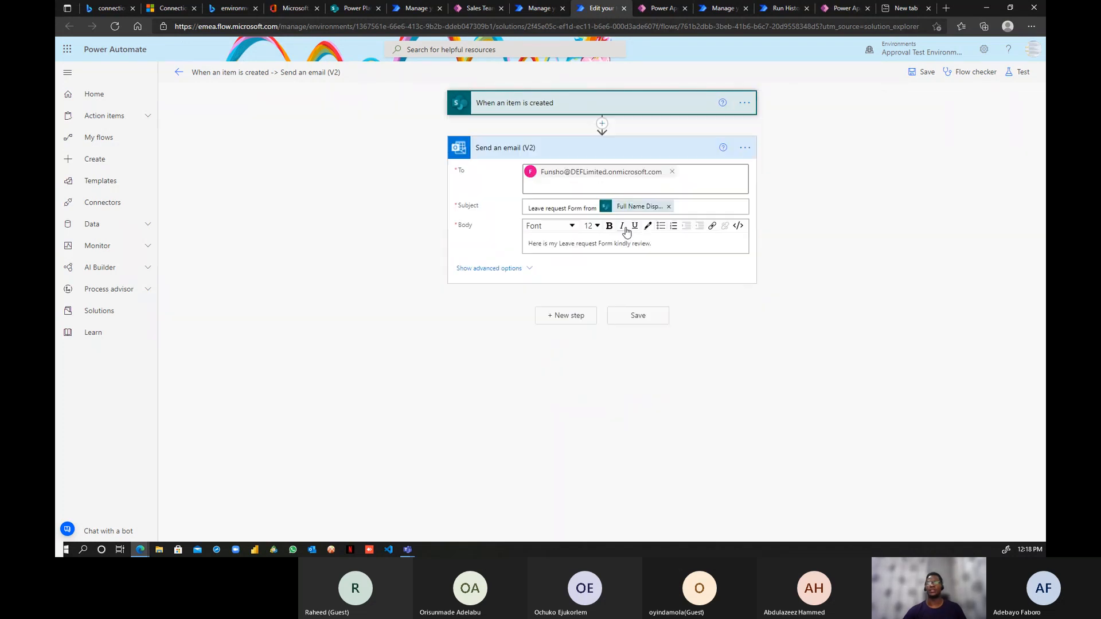
left_click(627, 150)
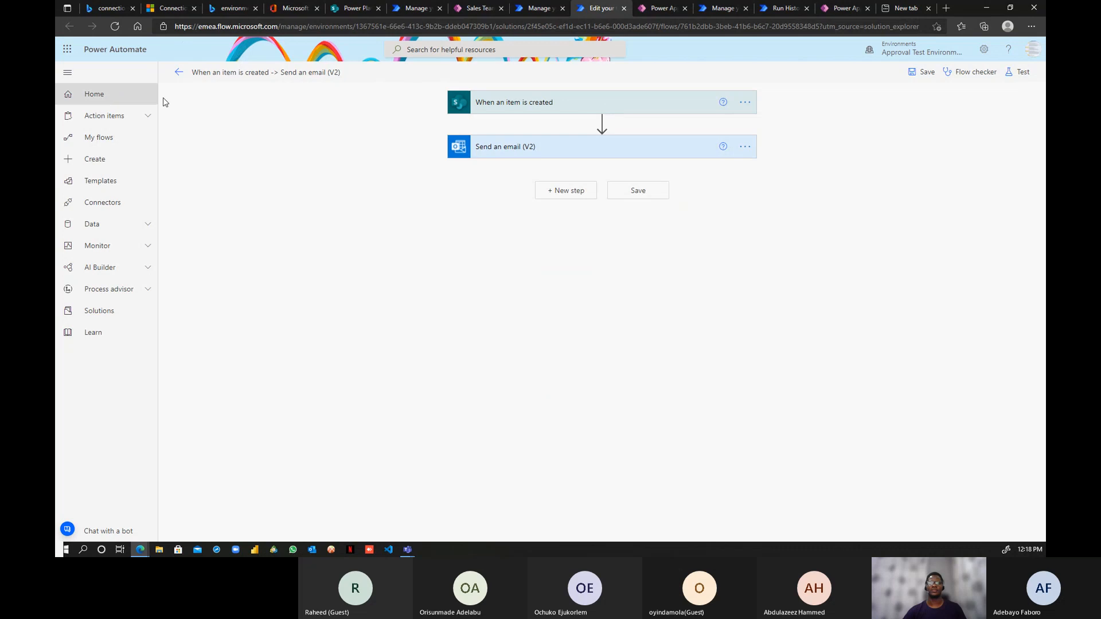
left_click(179, 73)
left_click(599, 110)
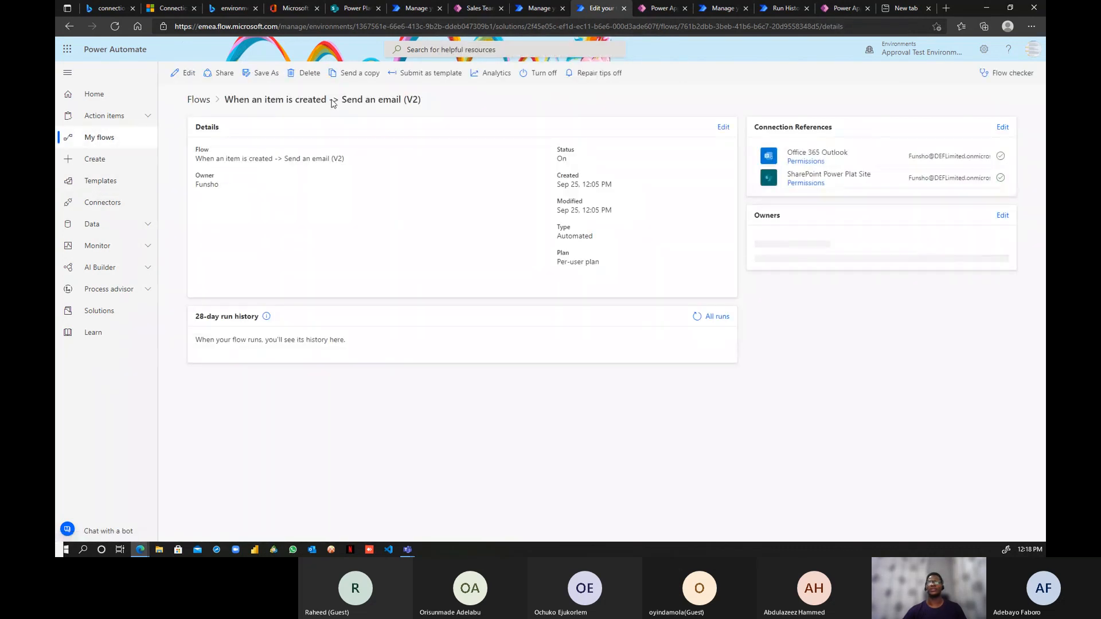
- Close the Sales Team App page and view D365 Dev Solution in the Training environment
left_click(476, 8)
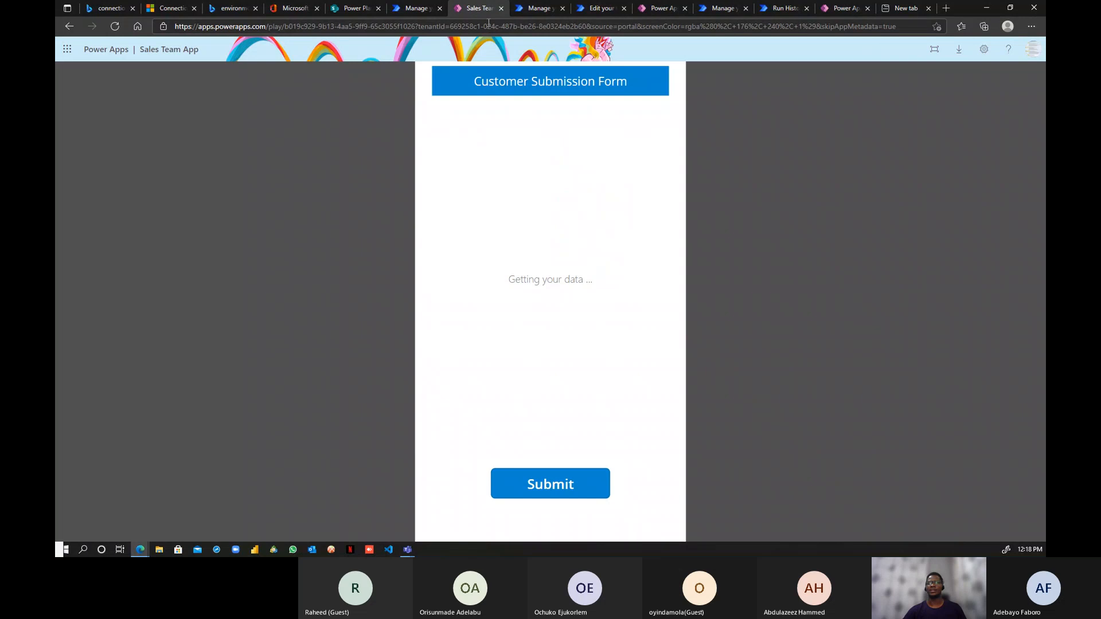
left_click(69, 26)
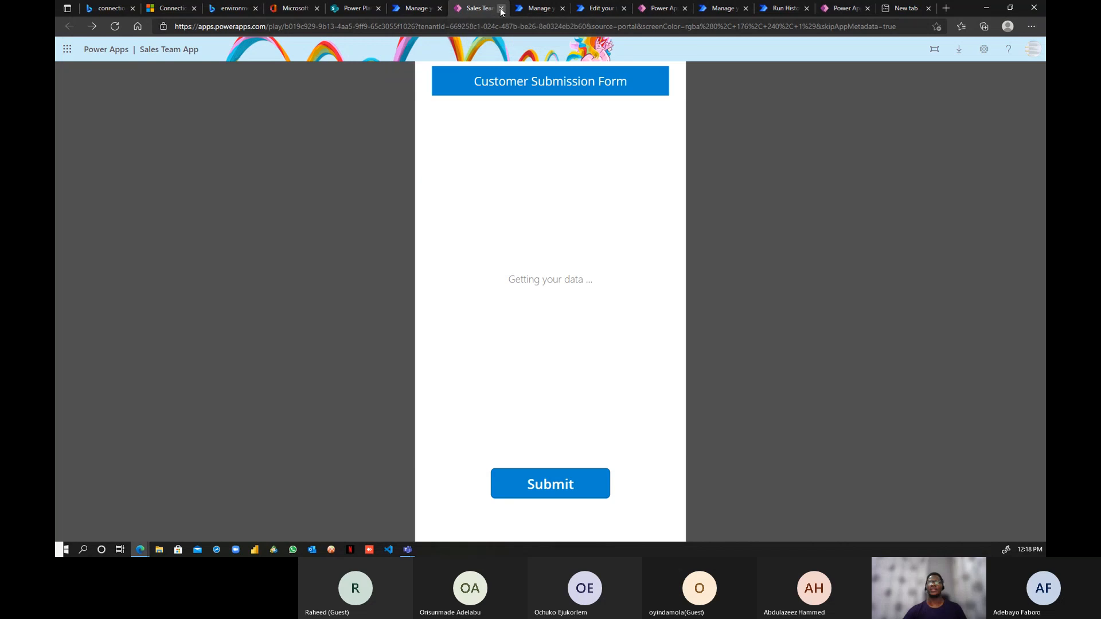
left_click(502, 9)
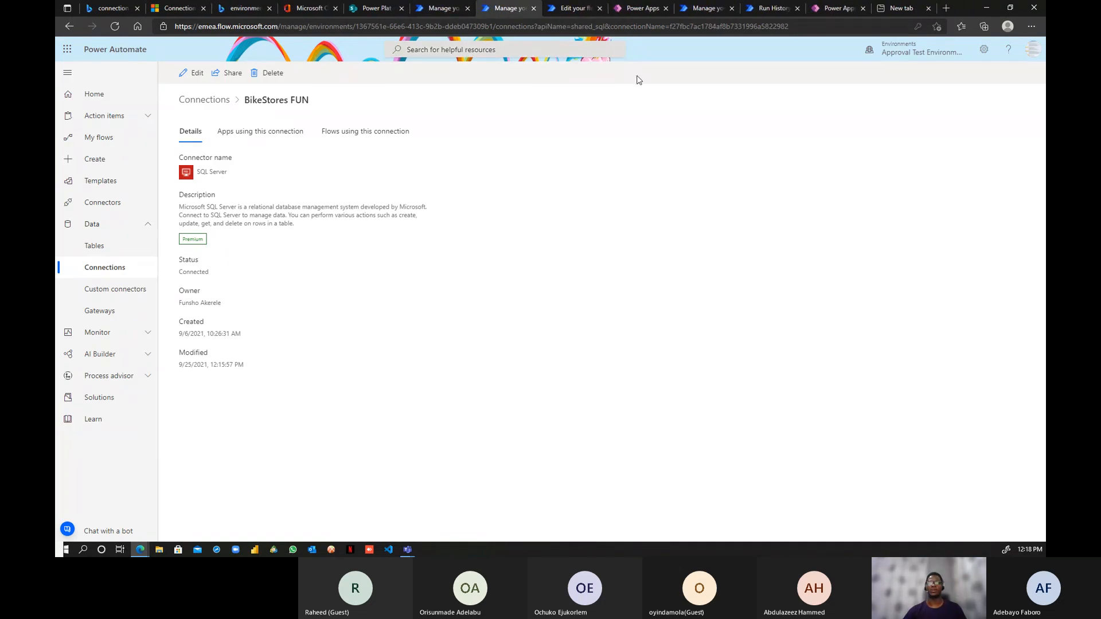
left_click(442, 8)
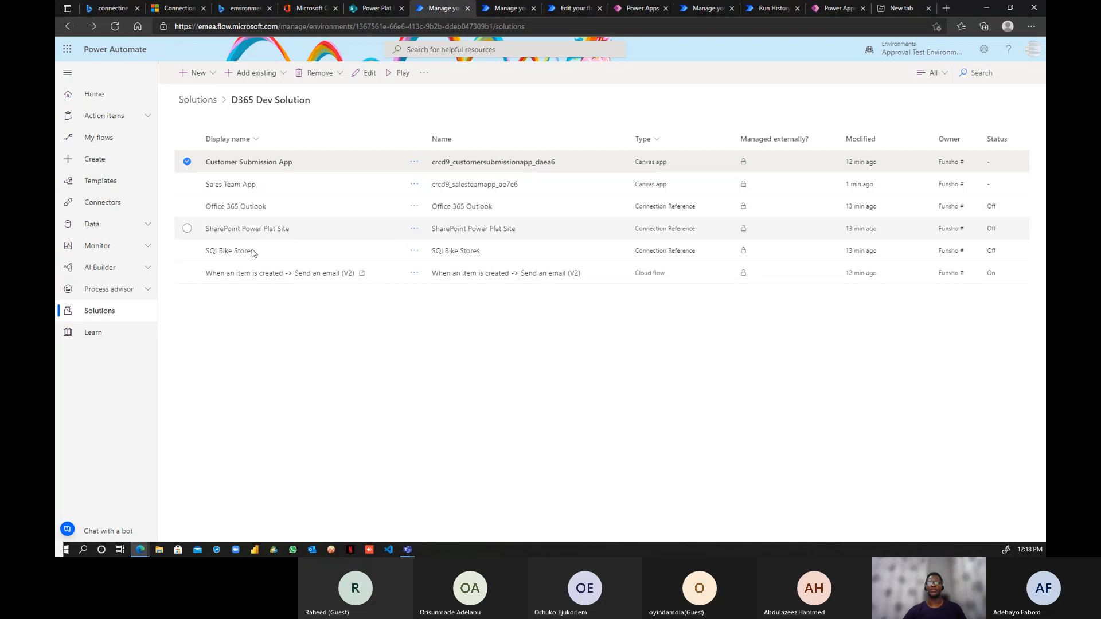
left_click(187, 163)
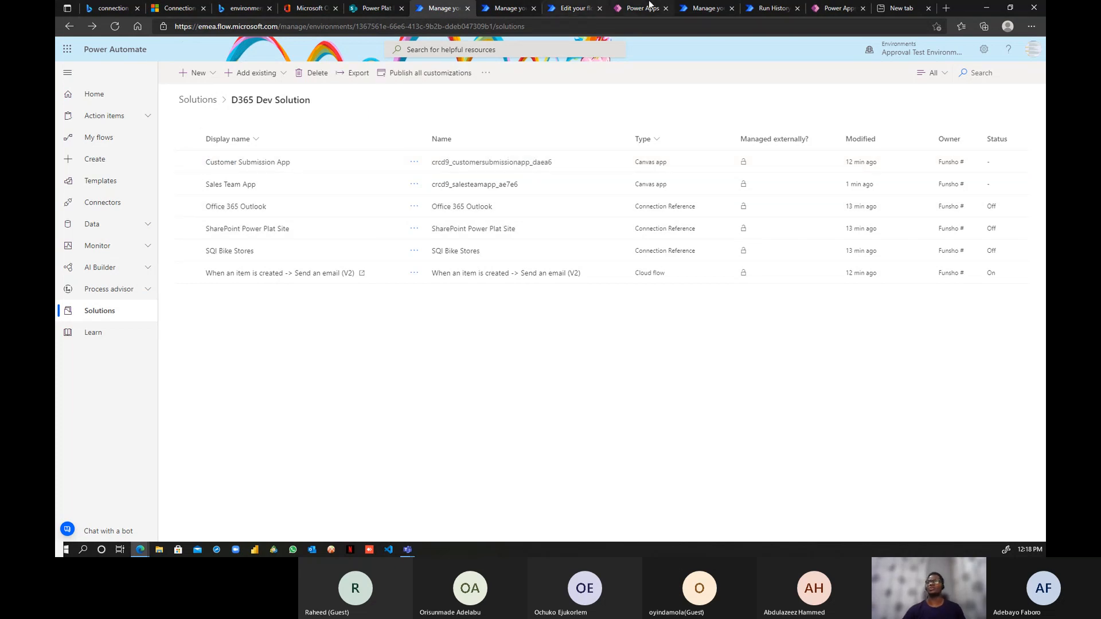
left_click(705, 9)
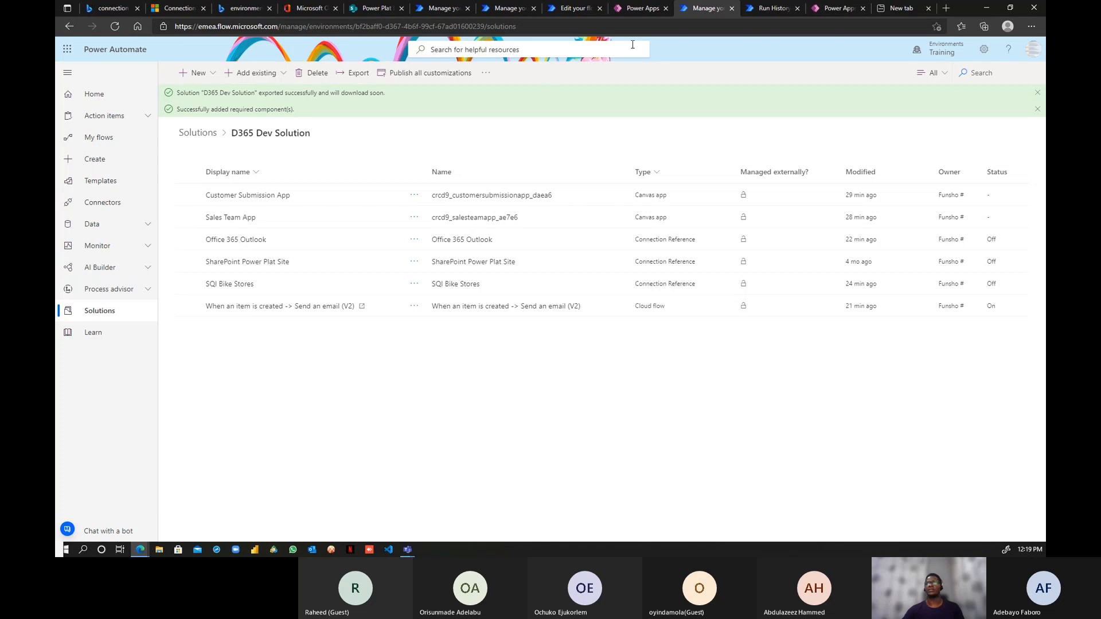
- Search 'power platform environment variables' and open the 'Use environment variables in solutions' article
left_click(879, 12)
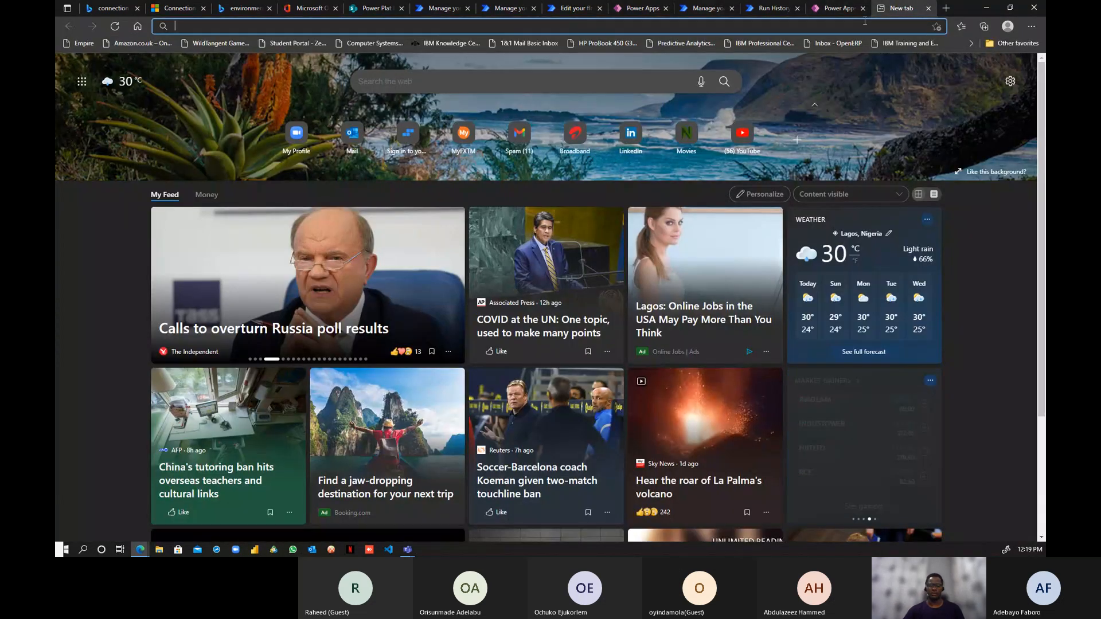
type("powr")
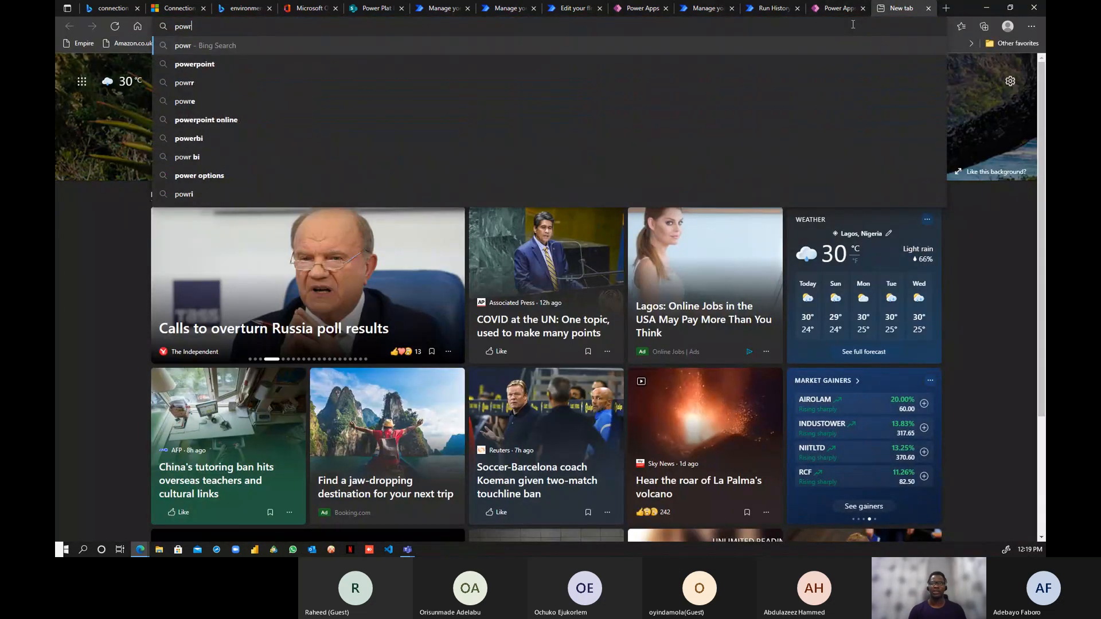
key("BackSpace")
type("er p")
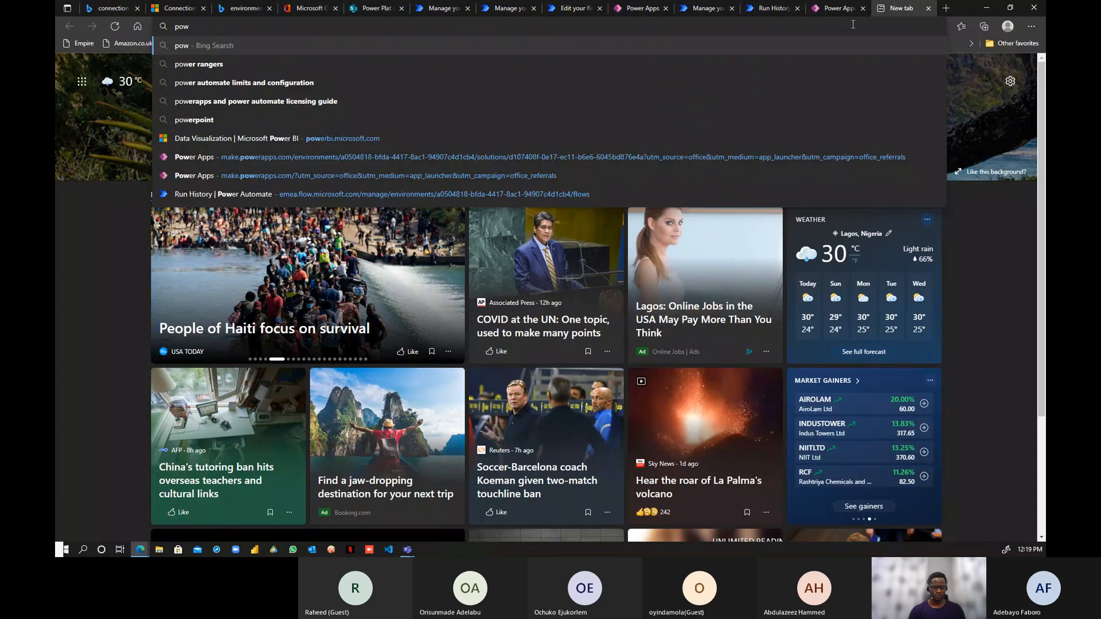
type("lat")
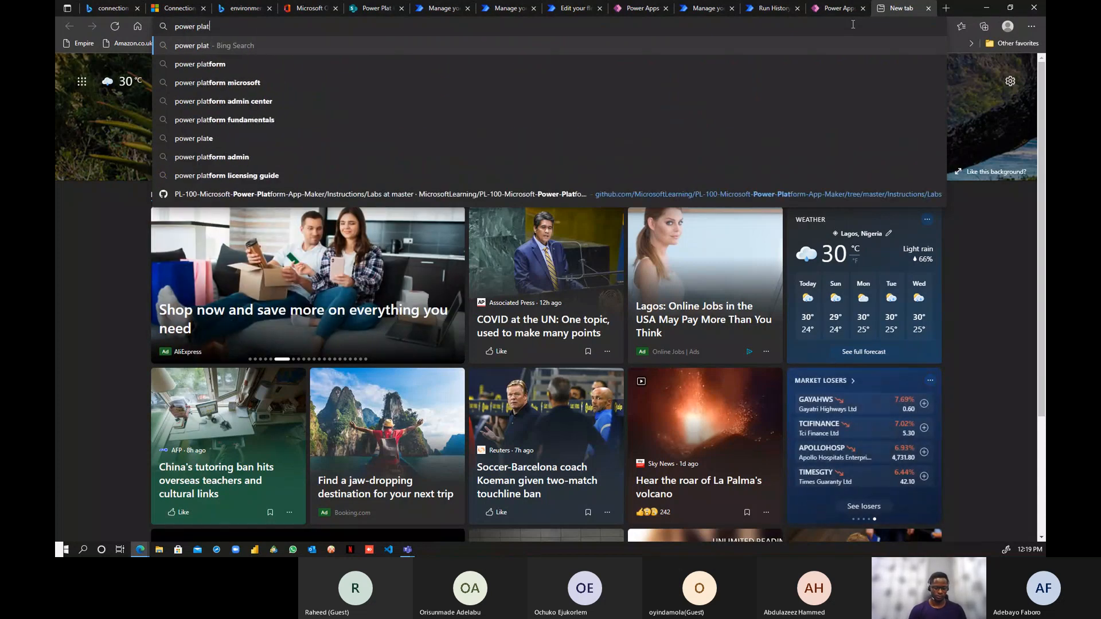
type("form Environment v")
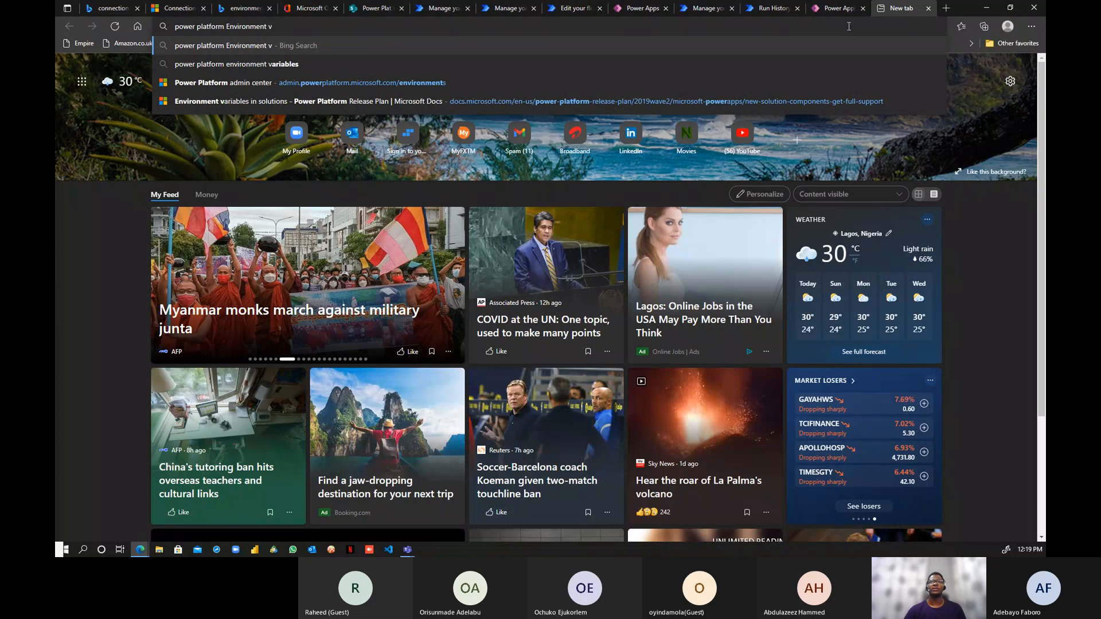
key("Down")
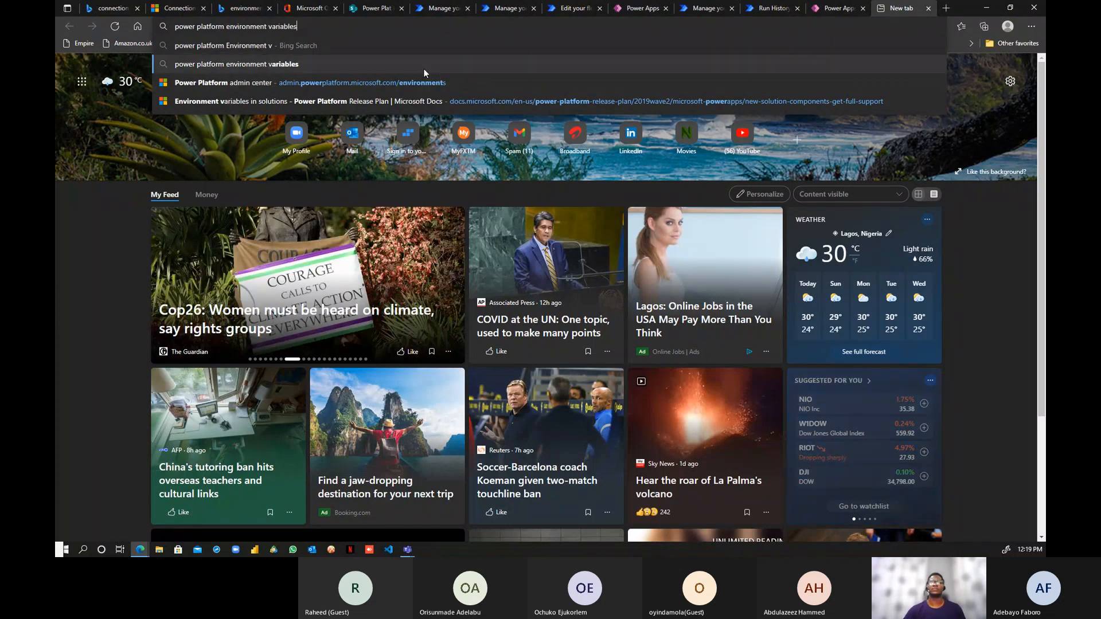
key("Return")
scroll(298, 252, "down", 2)
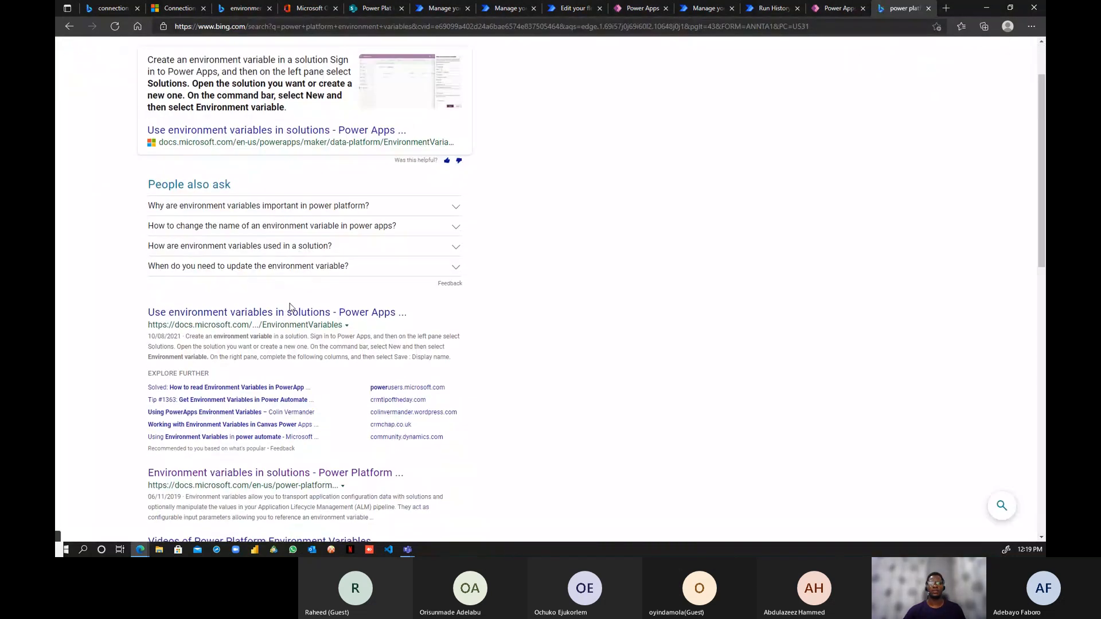
left_click(288, 313)
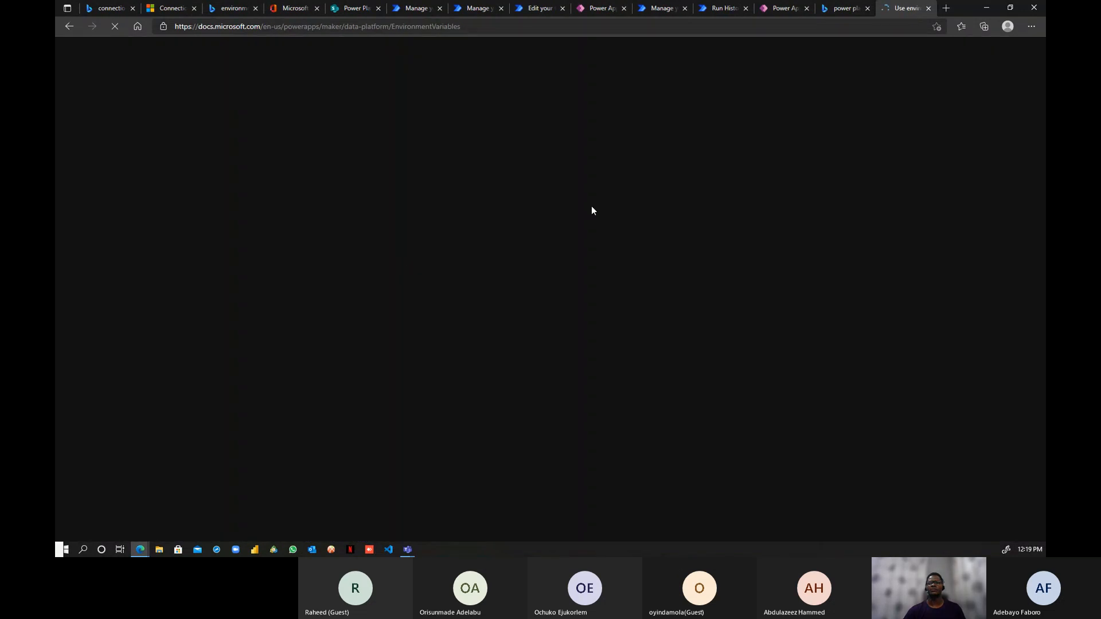
scroll(633, 235, "down", 10)
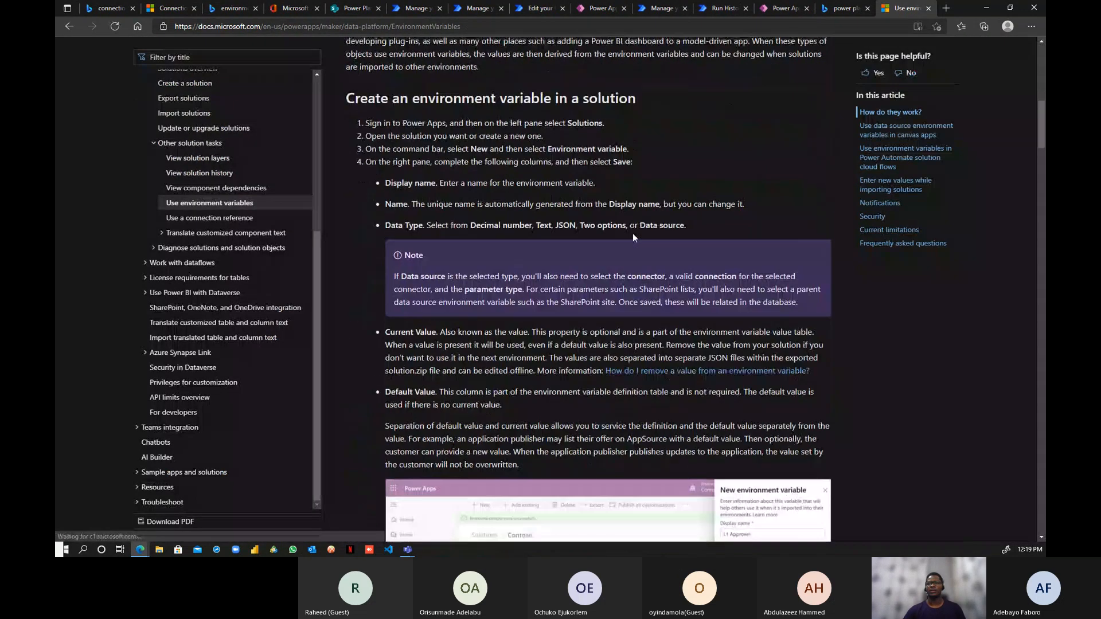
scroll(633, 235, "up", 10)
- Select the Environment variables article URL, check the Teams meeting, then return to the flow's details page
left_click(489, 26)
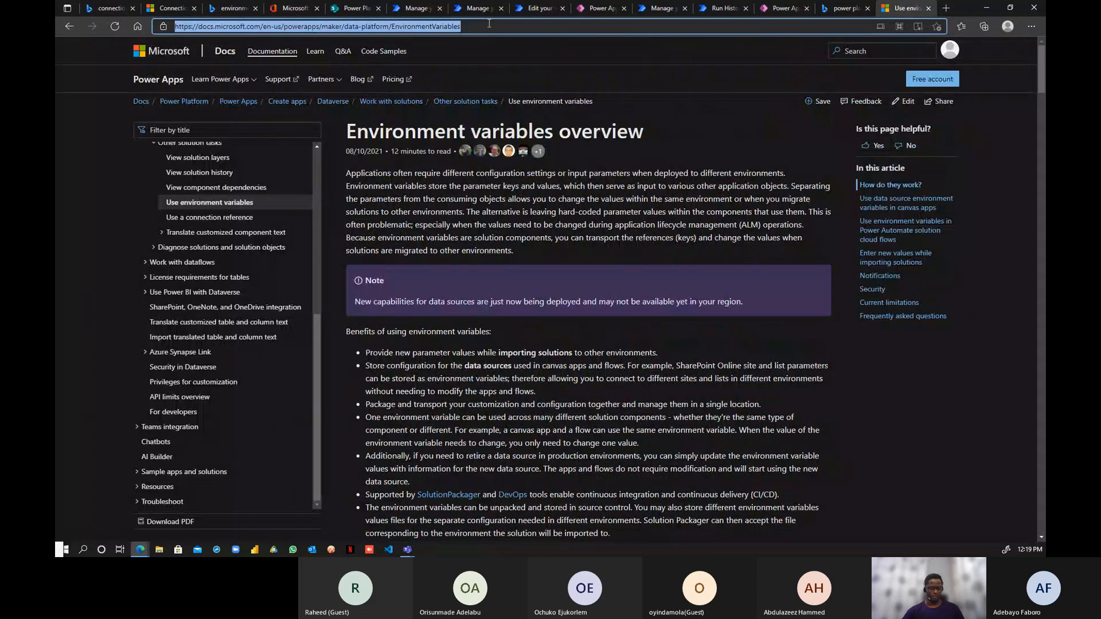
key("alt+Tab")
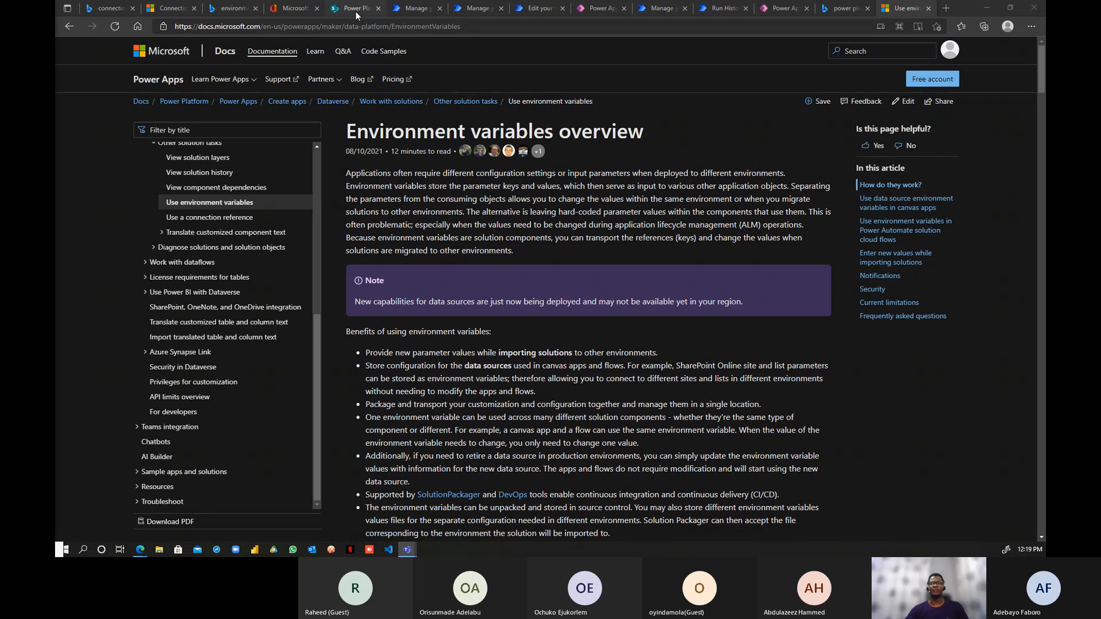
left_click(539, 9)
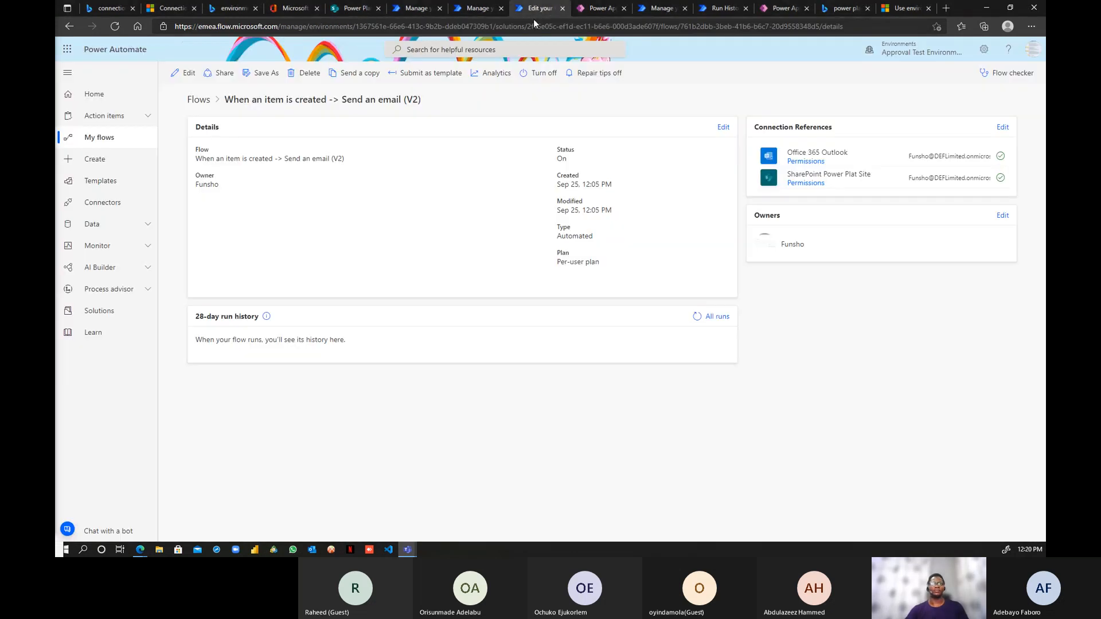
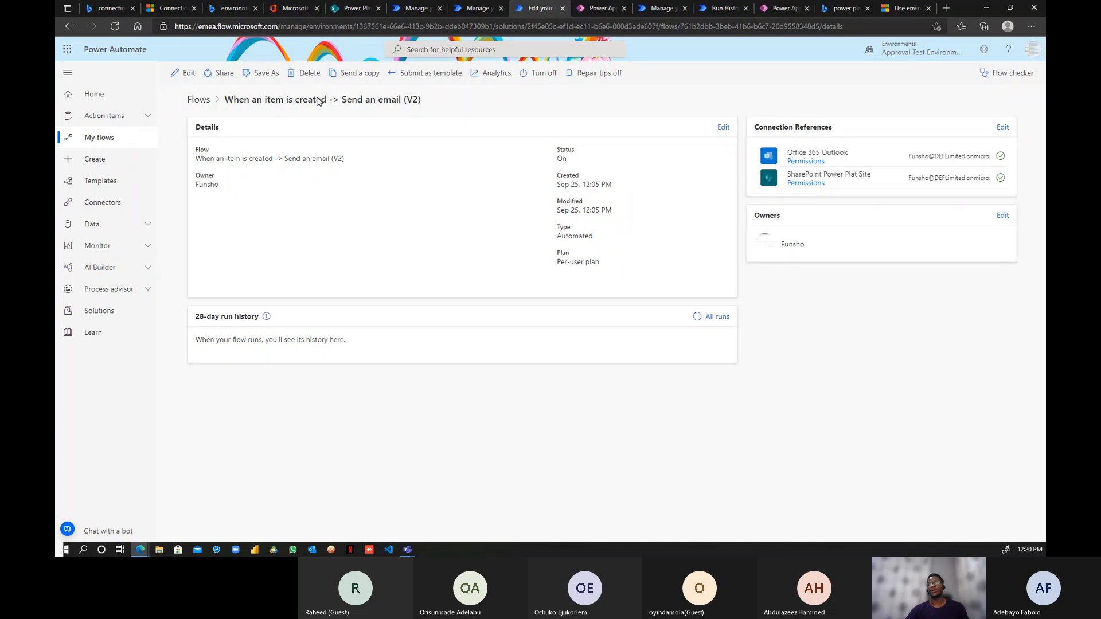
- Start a new environment variable in D365 Dev Solution and review its Data Type options
left_click(663, 10)
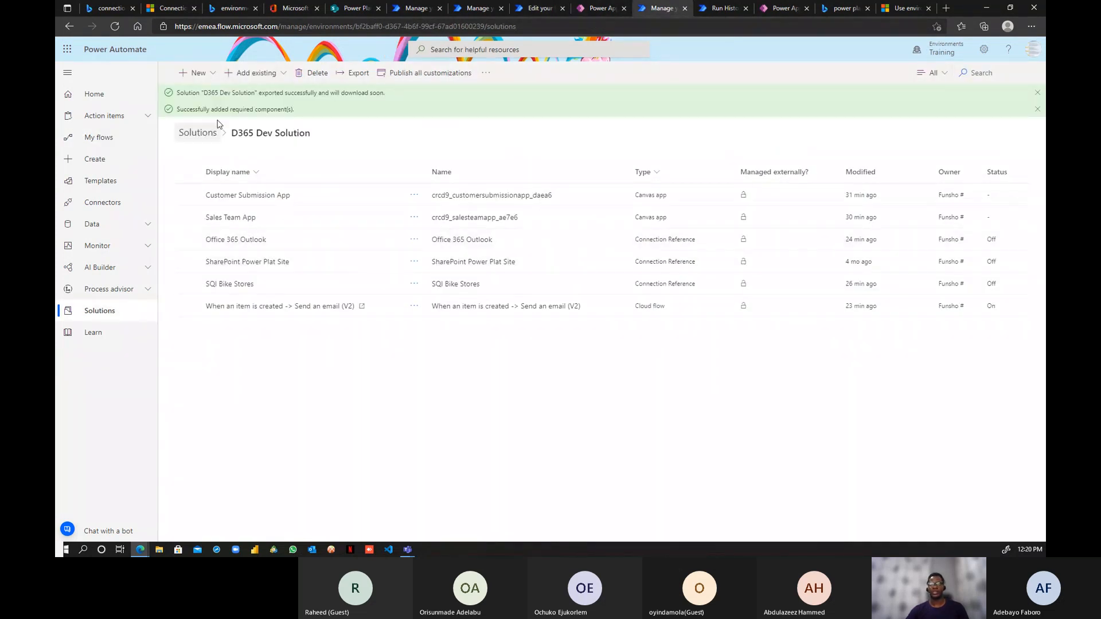
left_click(204, 73)
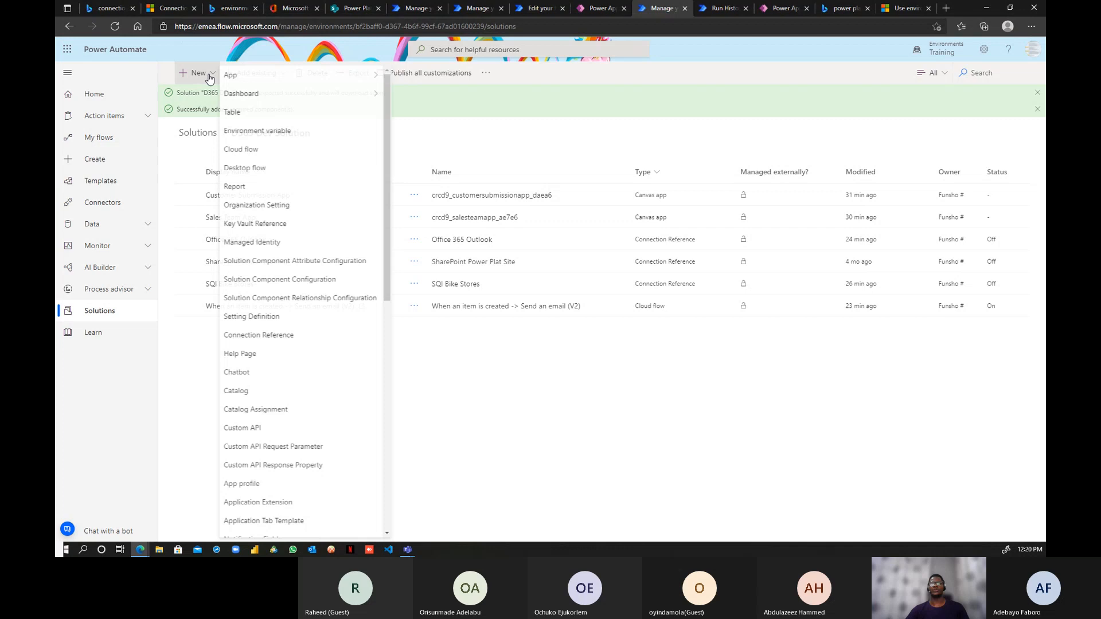
left_click(257, 132)
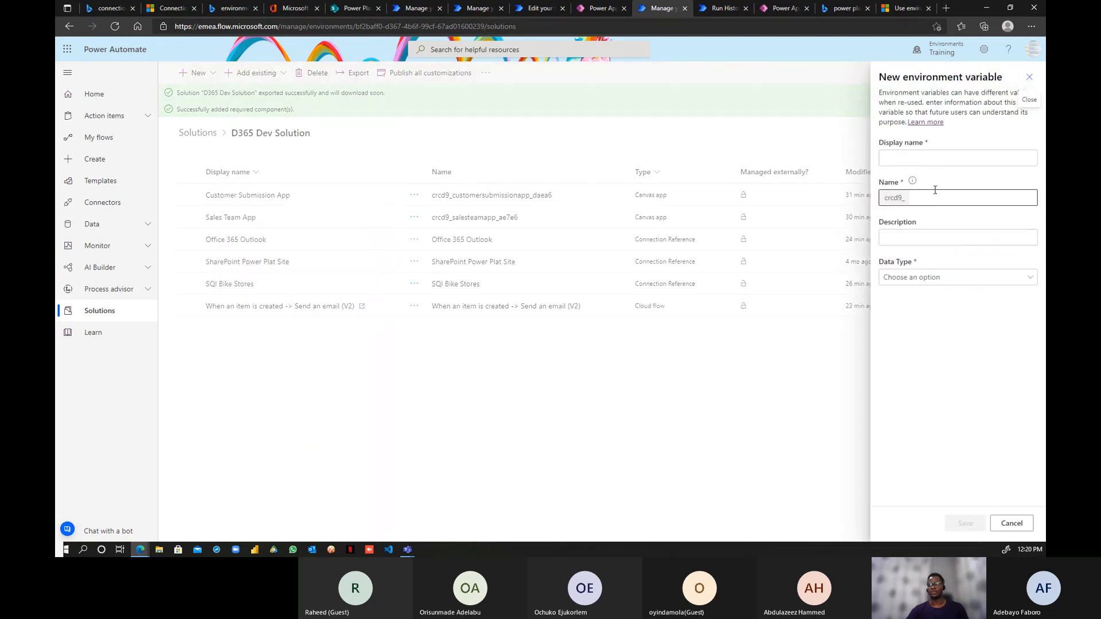
left_click(937, 160)
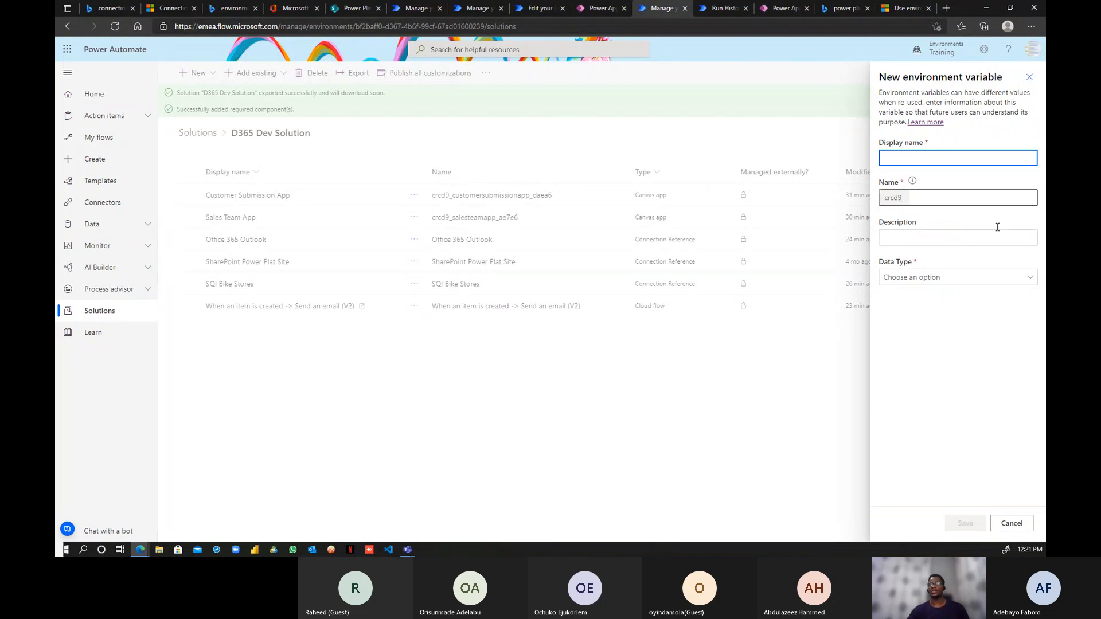
left_click(1025, 280)
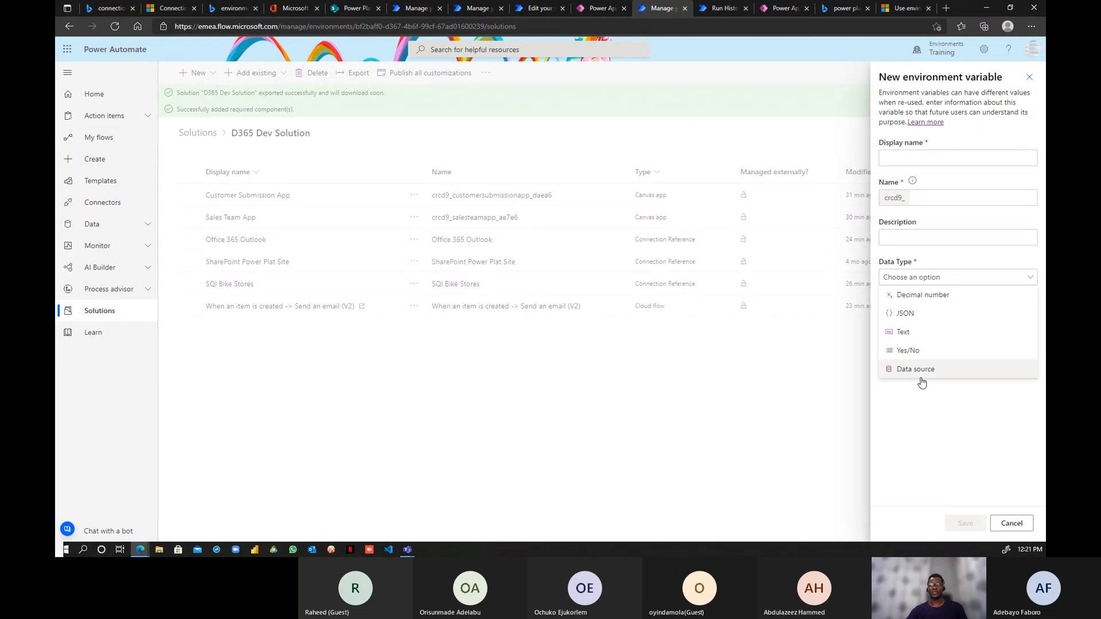
left_click(936, 159)
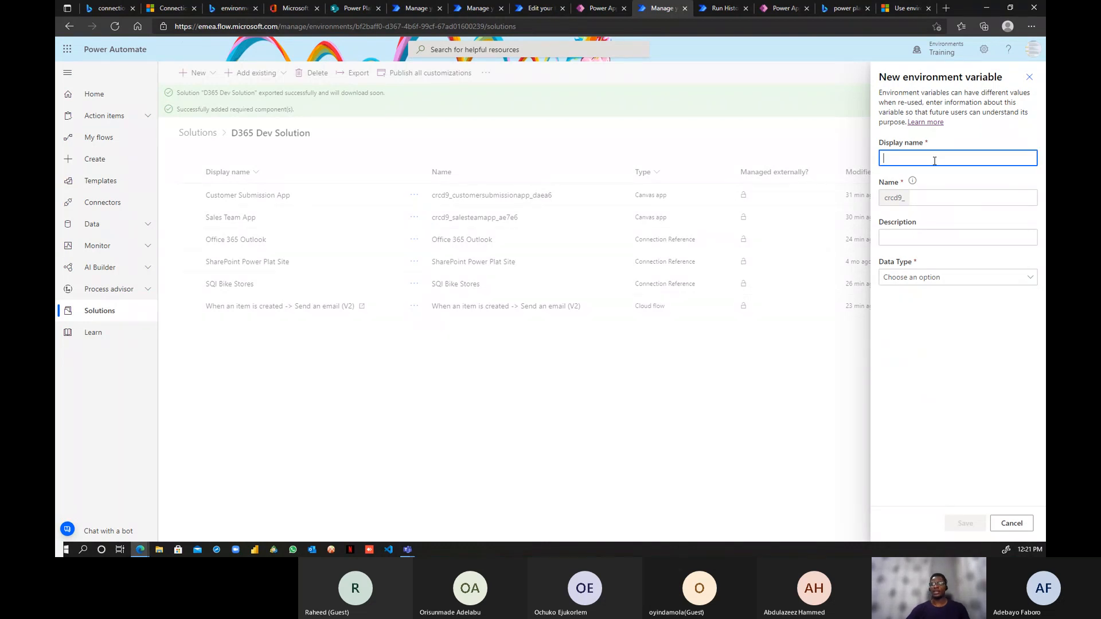
- Make the variable a Data source type named 'SharePoint Live Site URL'
left_click(957, 277)
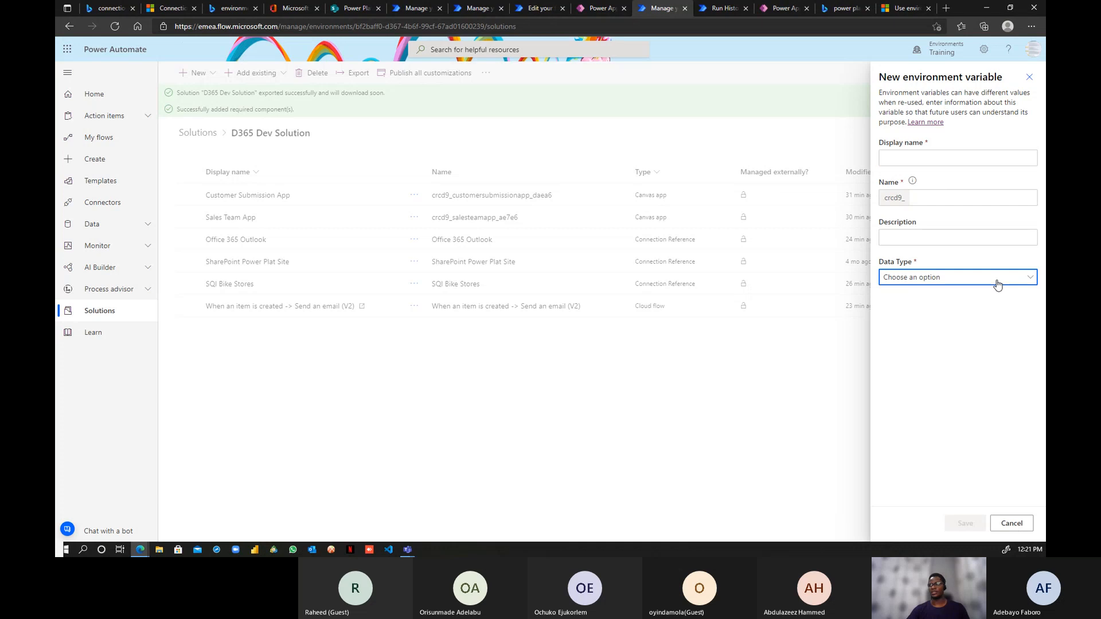
left_click(919, 371)
left_click(980, 338)
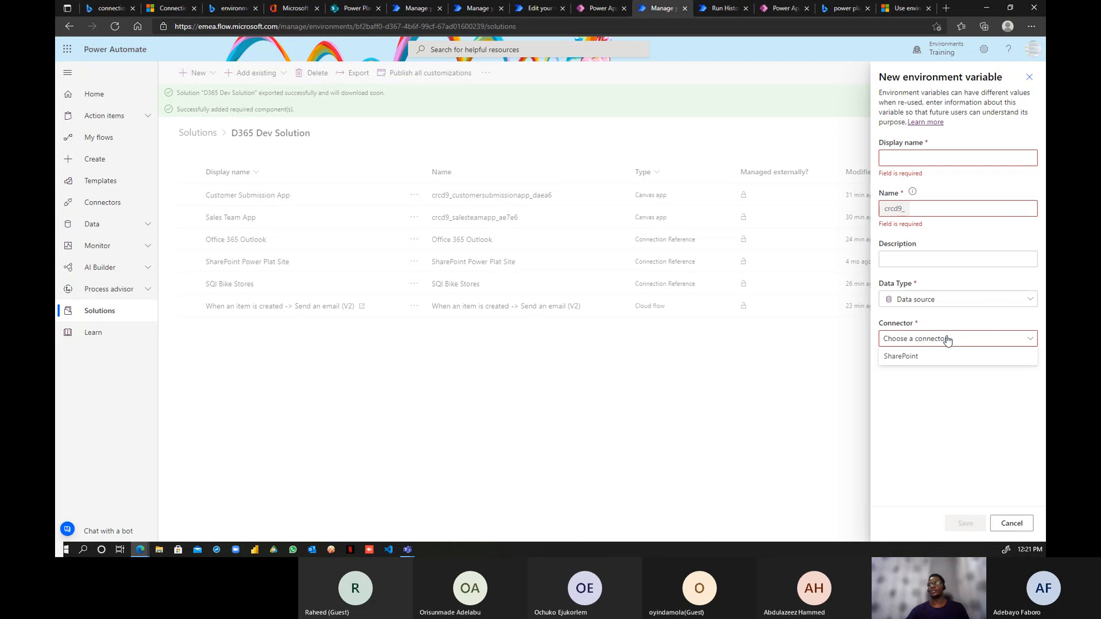
left_click(950, 156)
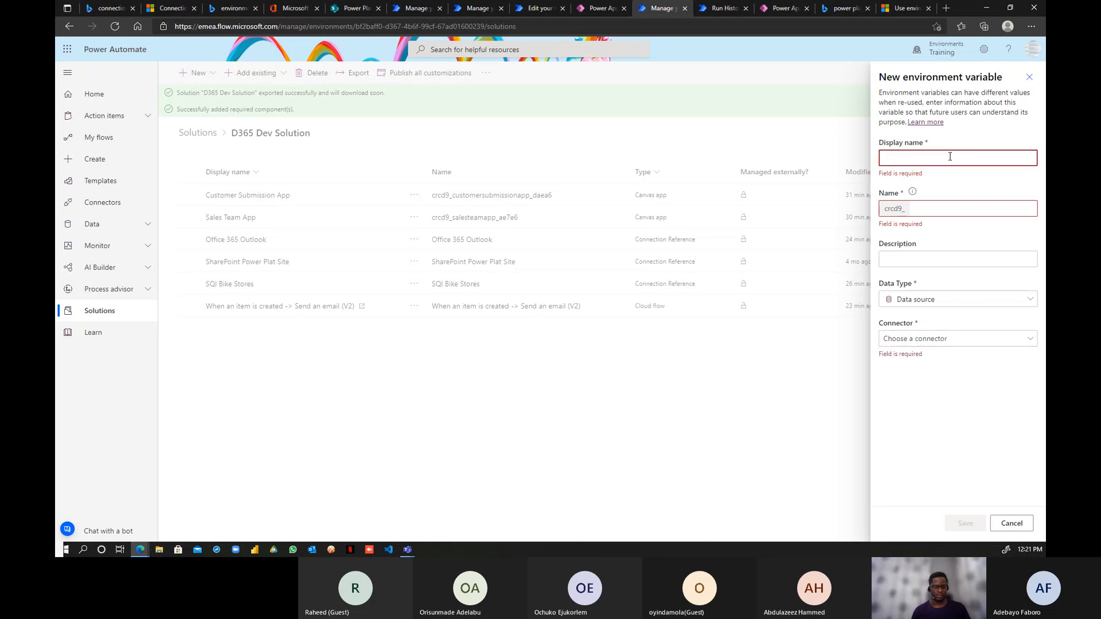
type("Sharep[oint")
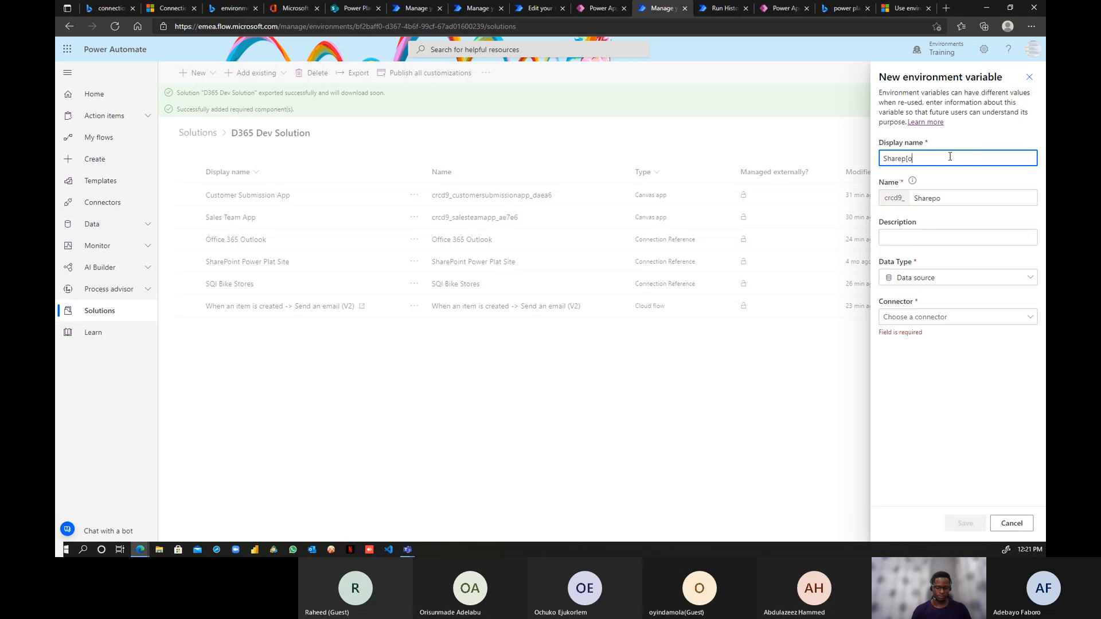
key("BackSpace")
key("BackSpace")
key("BackSpace")
key("BackSpace")
key("BackSpace")
key("BackSpace")
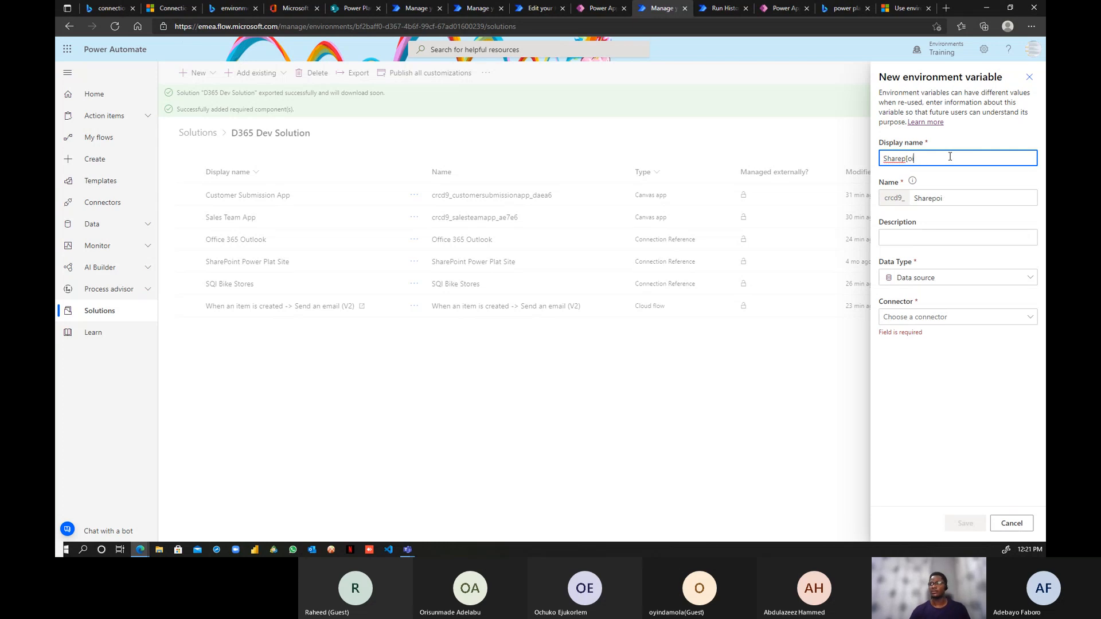
type("Pi")
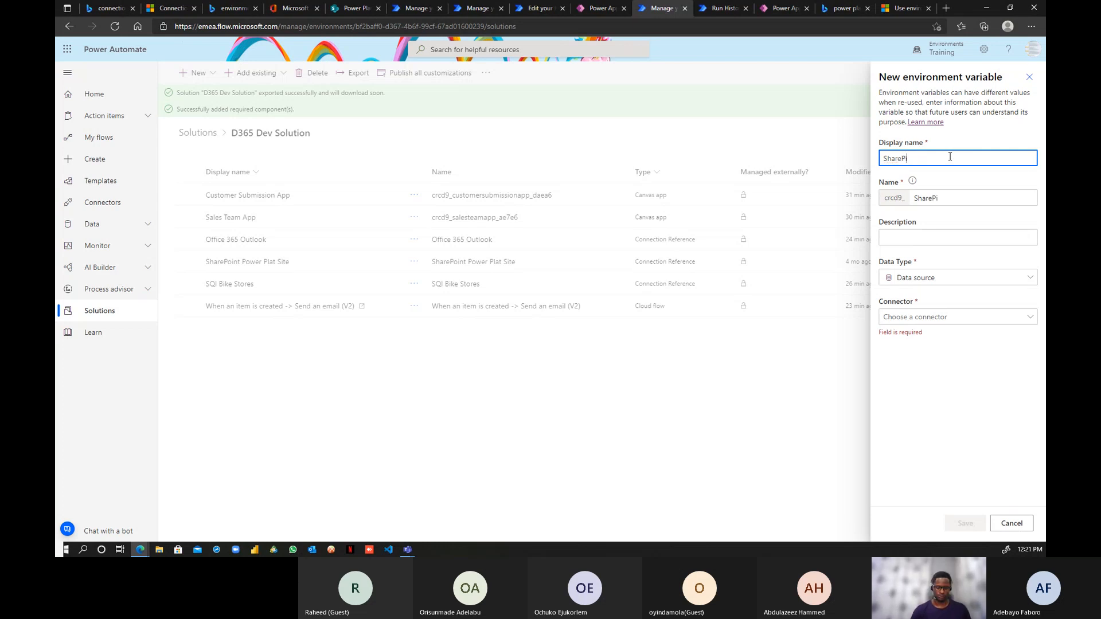
key("BackSpace")
type("oint Live Site")
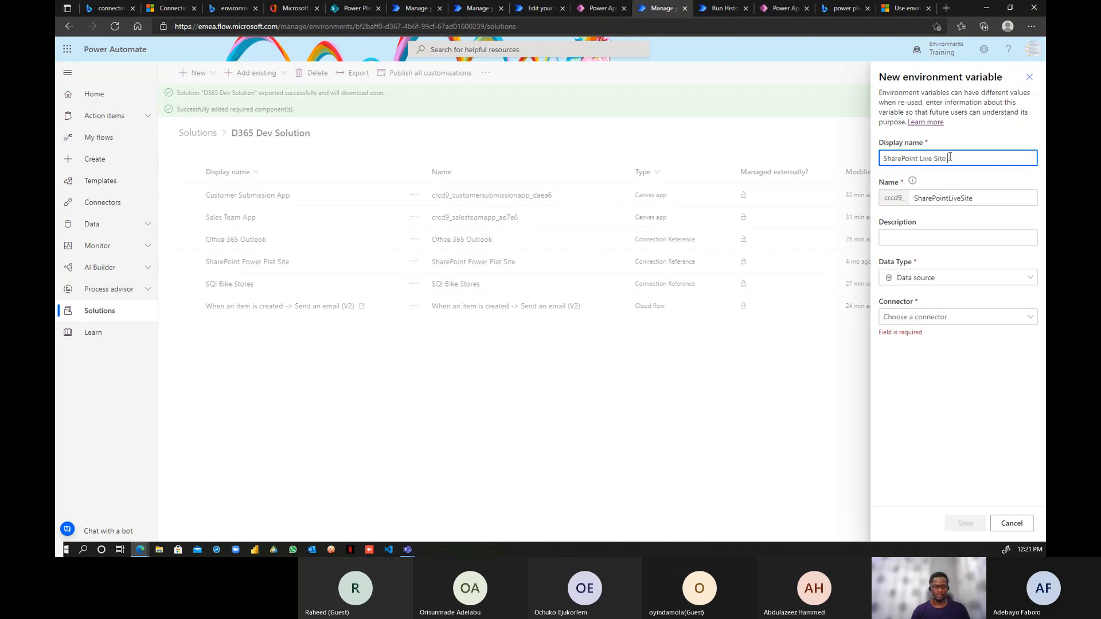
type(" URL")
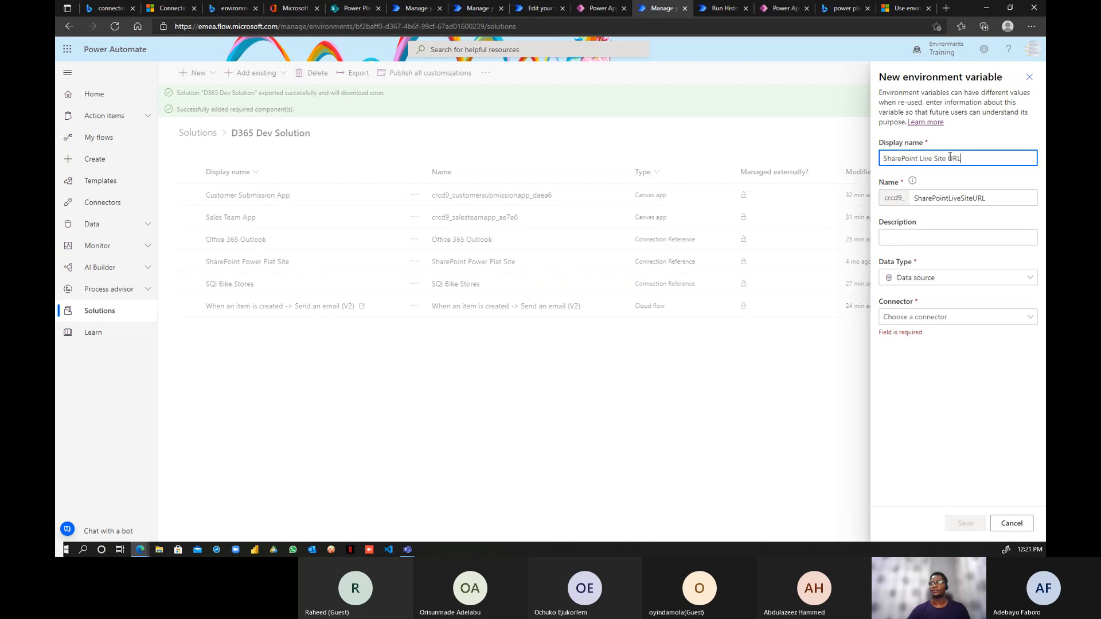
- Set the connector to SharePoint with parameter type Site
left_click(923, 241)
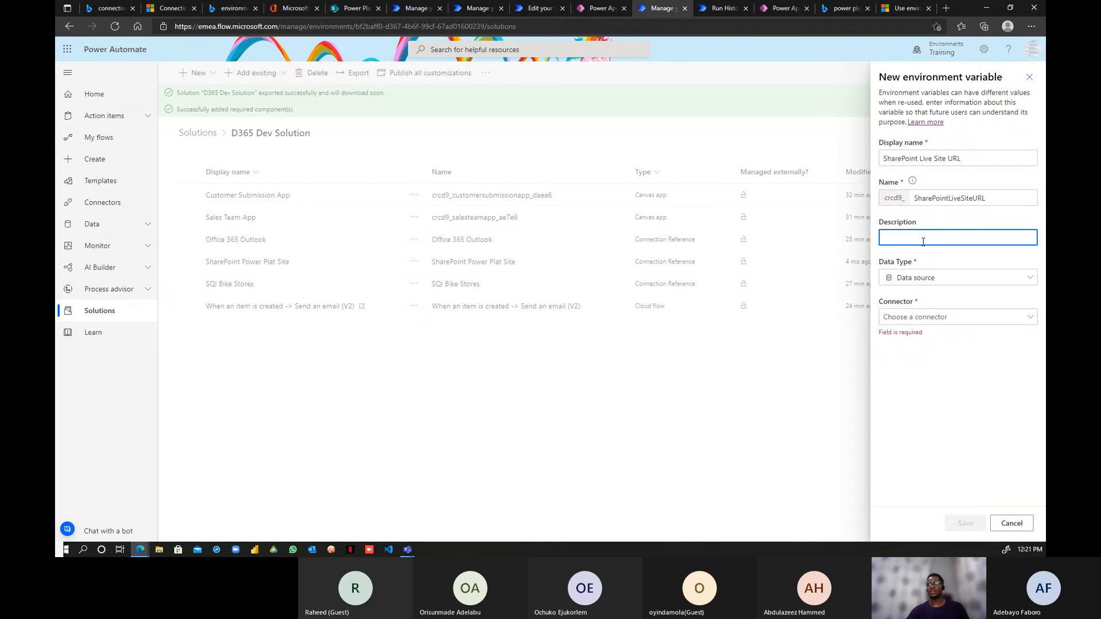
left_click(941, 318)
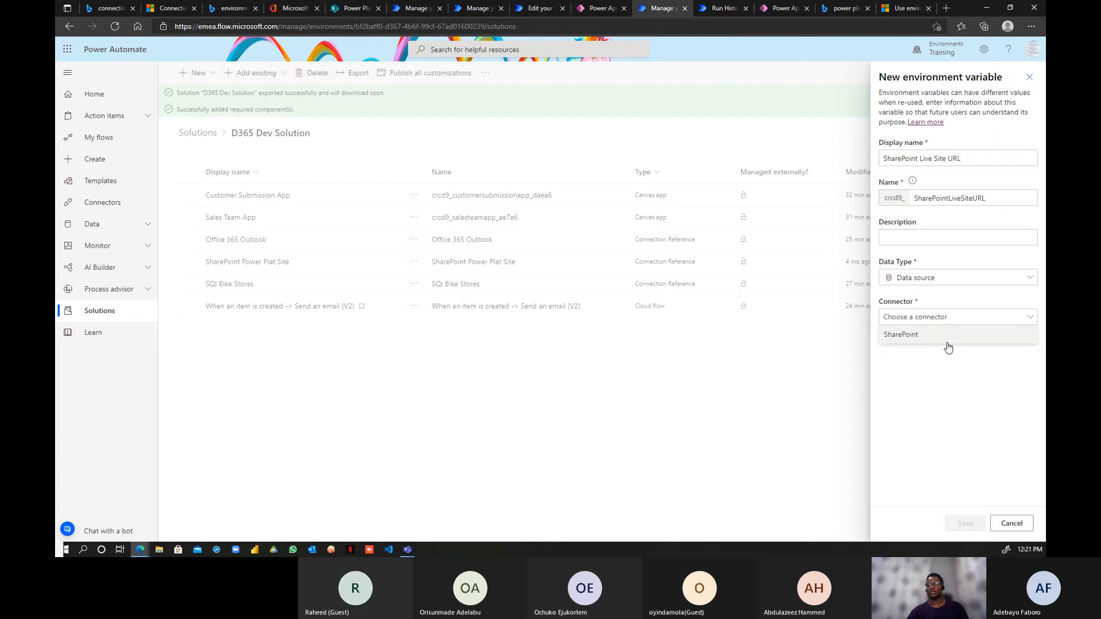
left_click(941, 337)
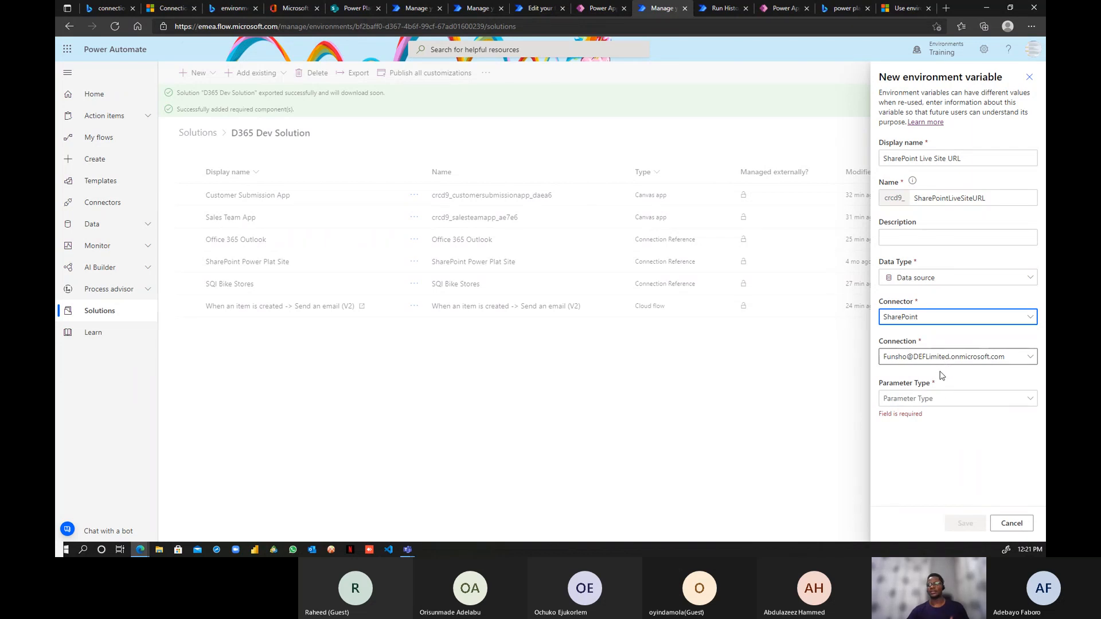
left_click(1026, 399)
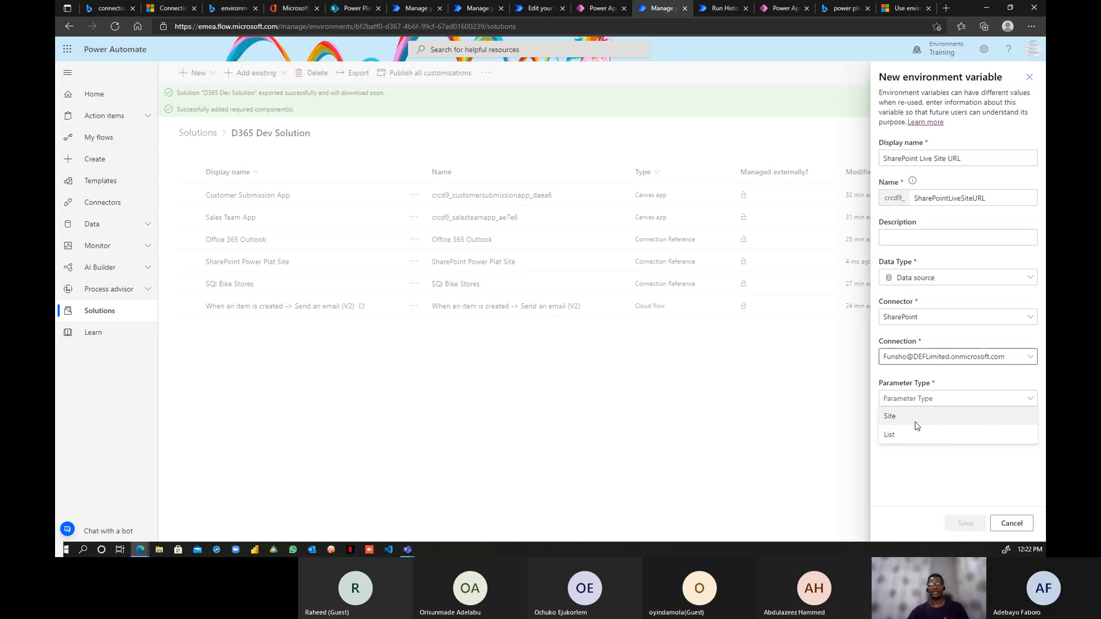
left_click(916, 425)
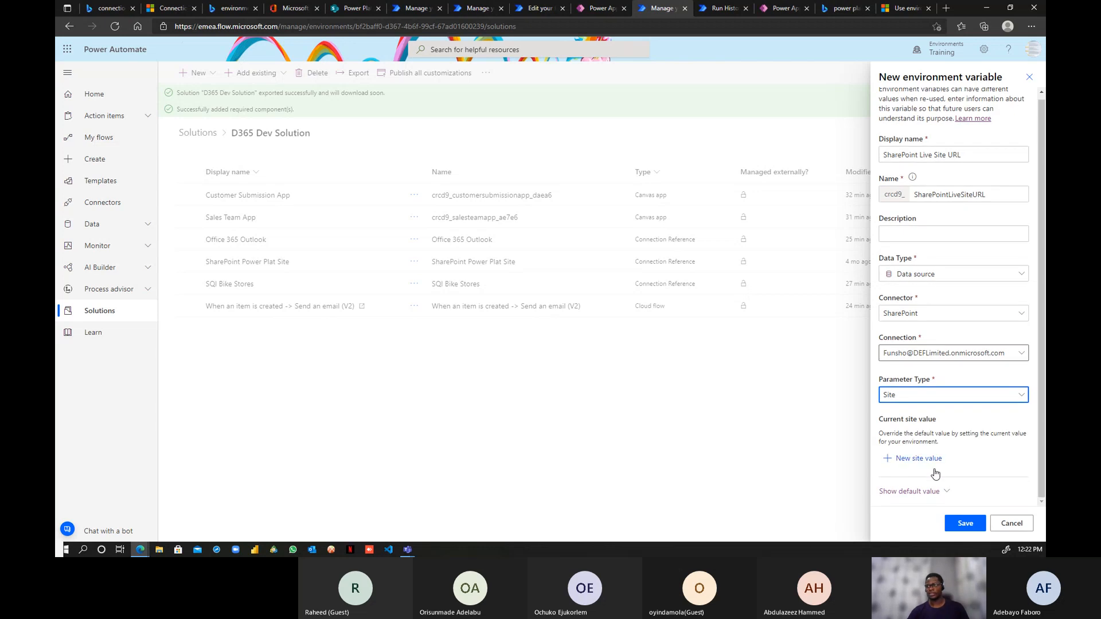
- Set both the default and current site values to Power Plat Live
left_click(944, 495)
scroll(953, 479, "down", 1)
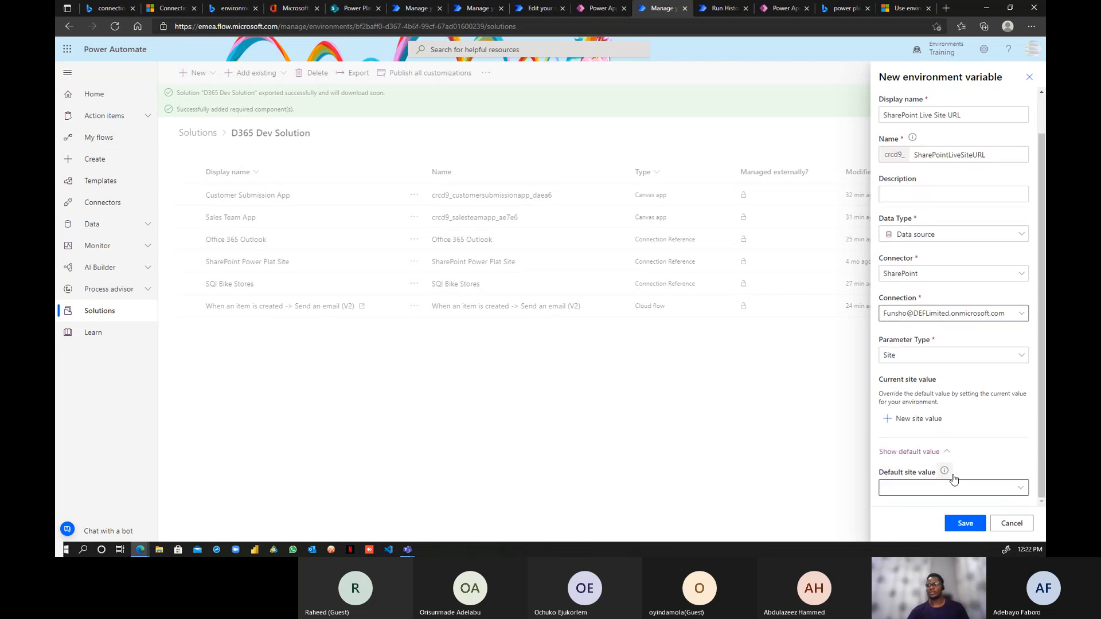
left_click(1020, 487)
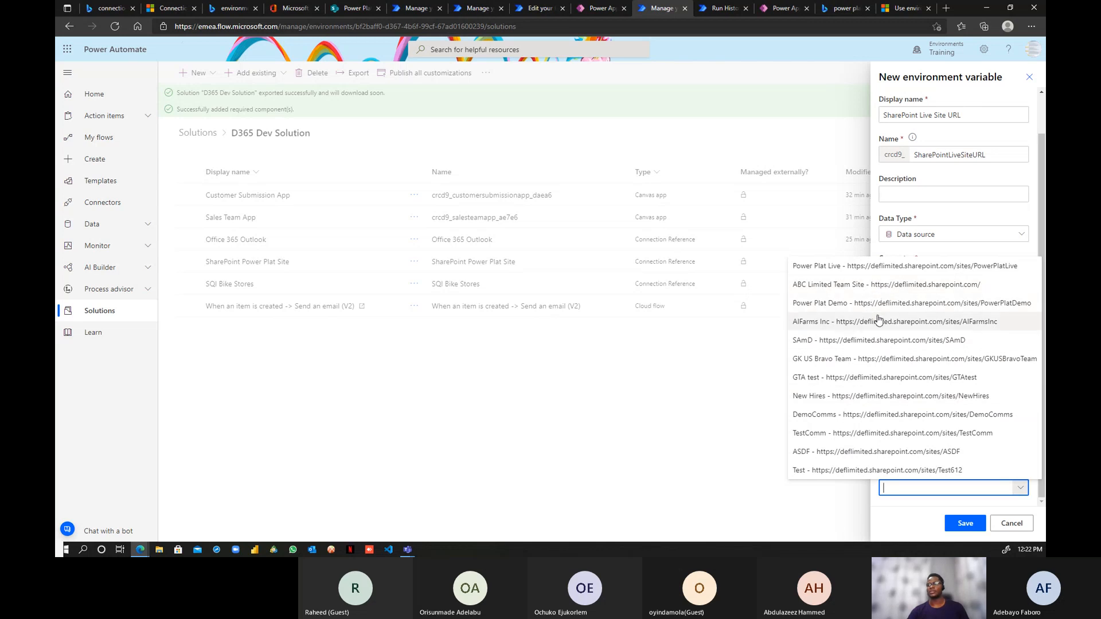
left_click(873, 267)
left_click(935, 422)
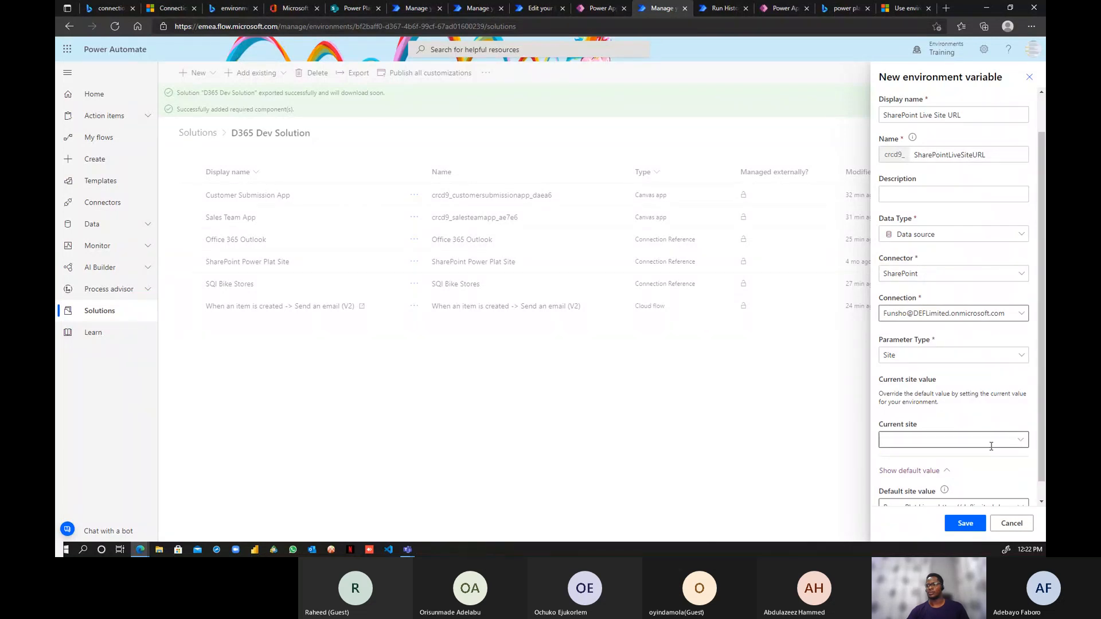
left_click(1020, 440)
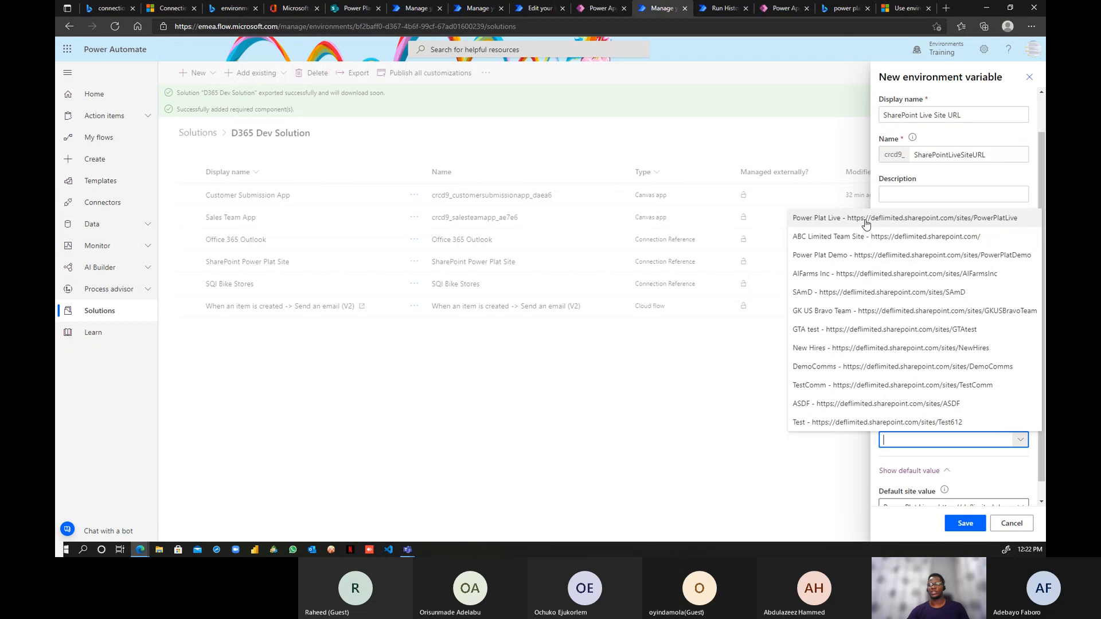
left_click(866, 224)
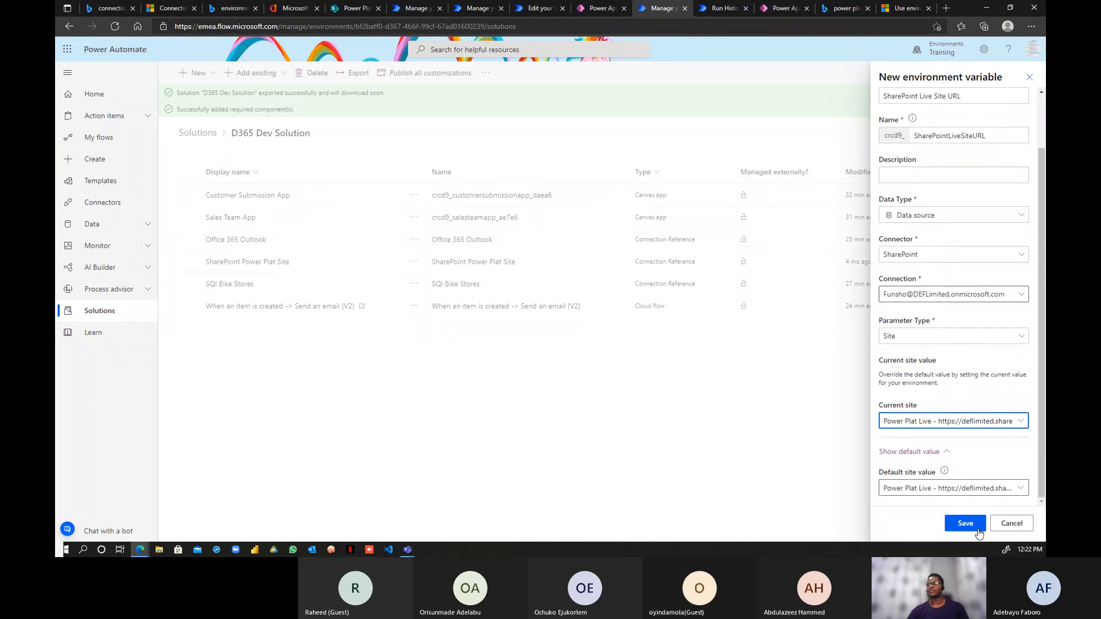
scroll(966, 160, "up", 2)
left_click_drag(966, 160, 860, 167)
key("ctrl+c")
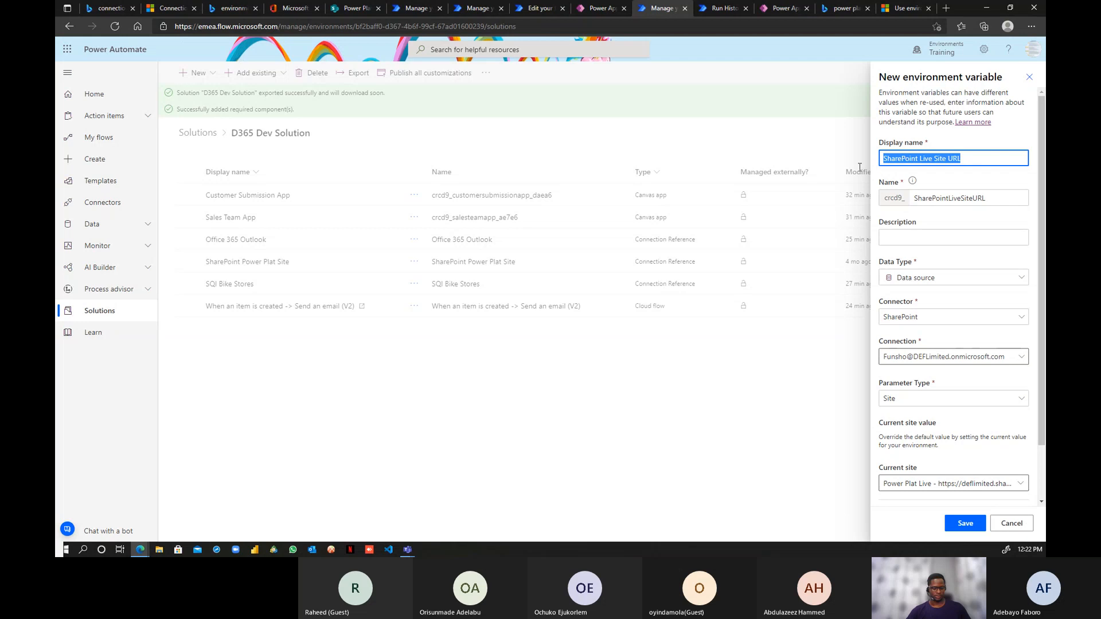
- Save the SharePoint Live Site URL variable into D365 Dev Solution
left_click(958, 524)
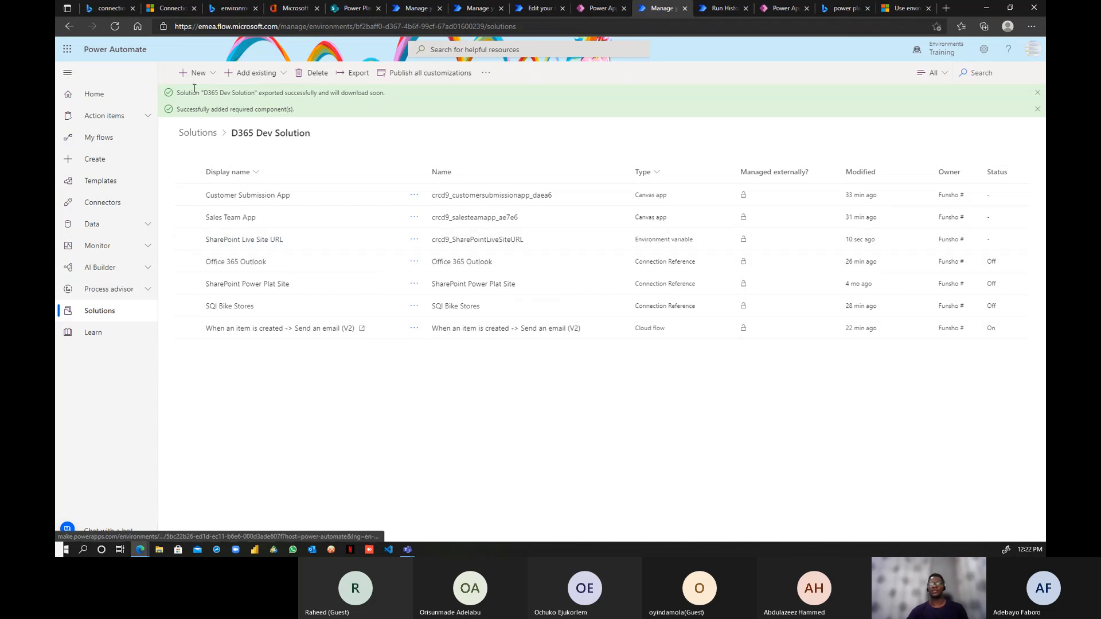
left_click(205, 74)
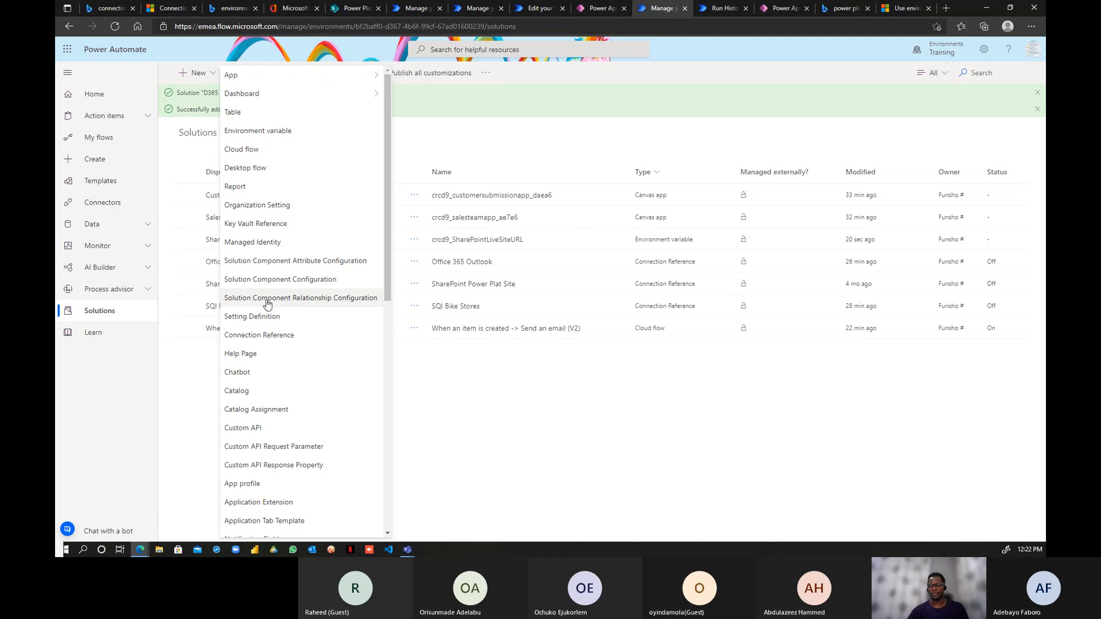
- Create another environment variable named 'SharePoint Live List URL'
left_click(262, 137)
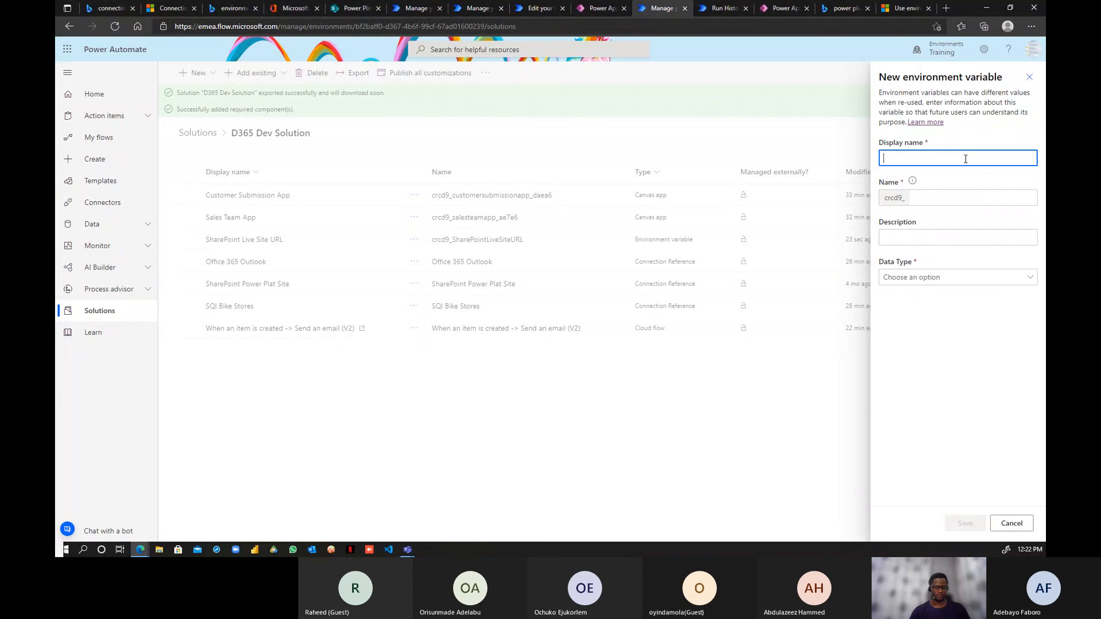
key("ctrl+v")
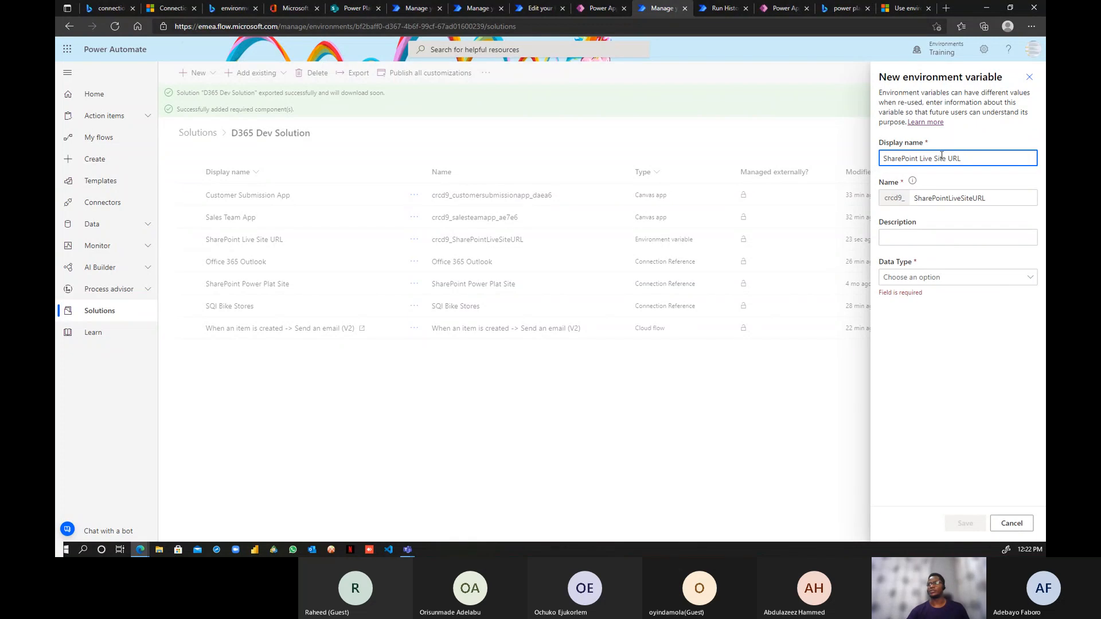
double_click(941, 158)
type("List")
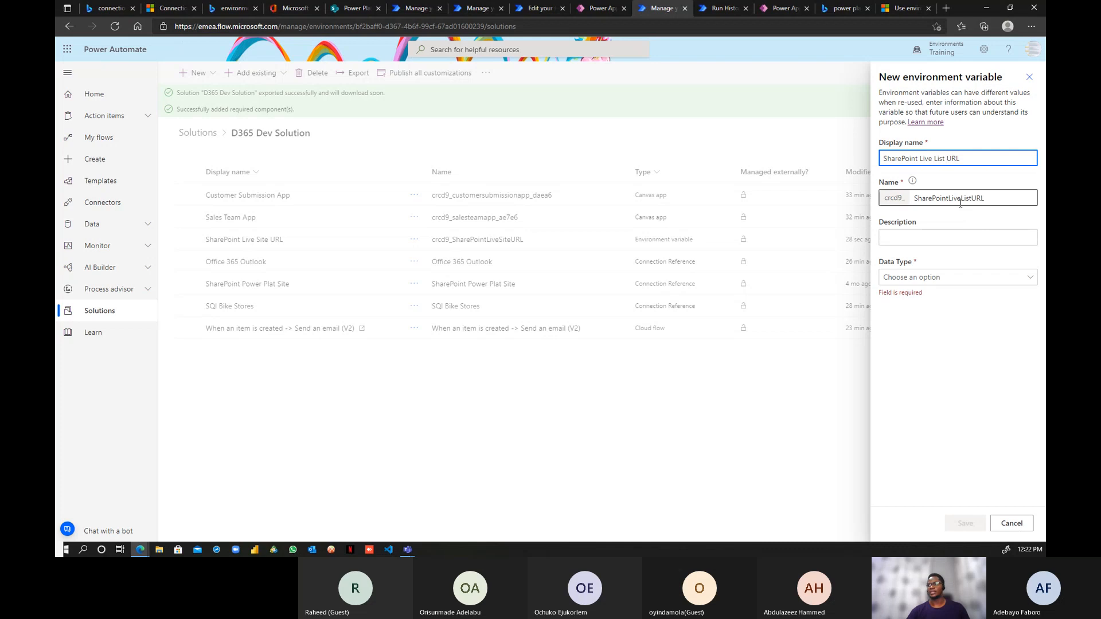
left_click(941, 237)
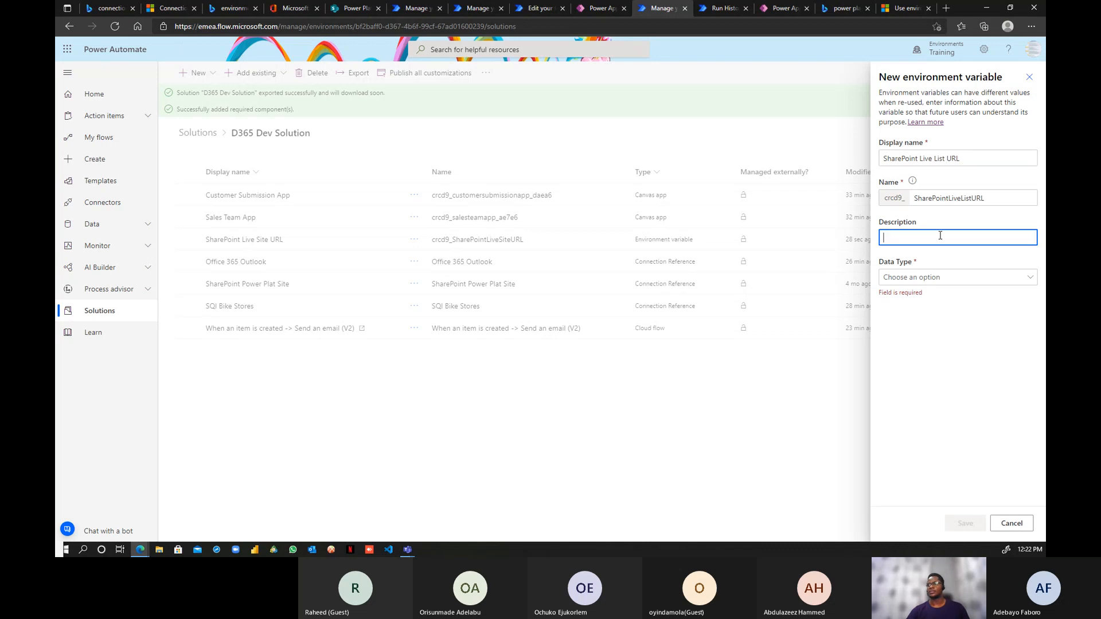
- Make it a SharePoint List data source using the existing connection and site SharePoint Live Site URL
left_click(947, 281)
left_click(926, 378)
left_click(960, 319)
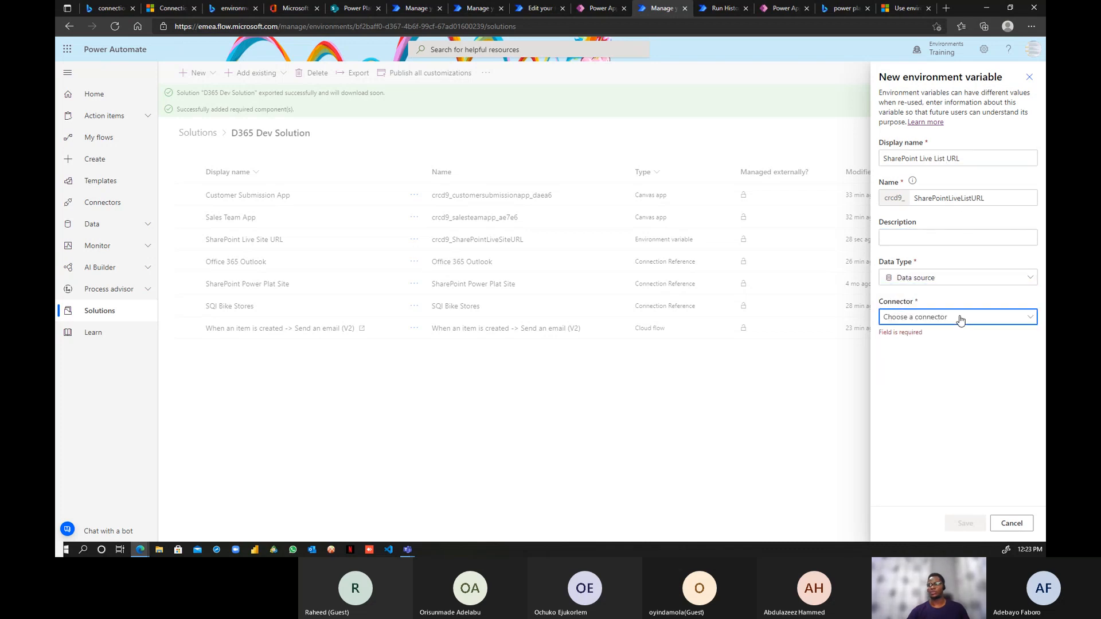
left_click(932, 341)
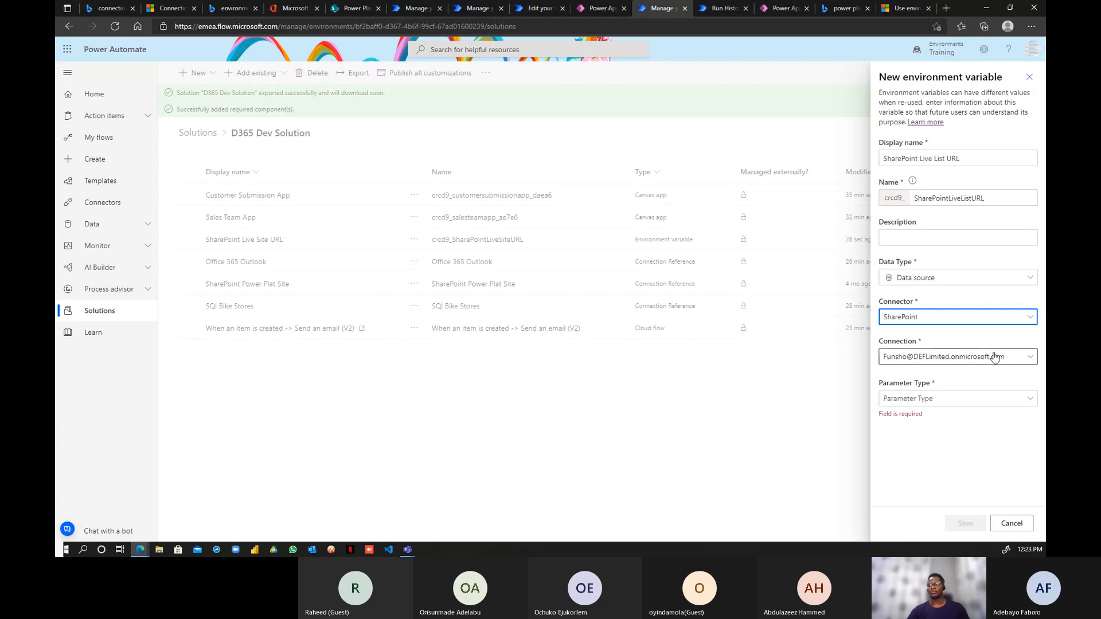
left_click(1030, 357)
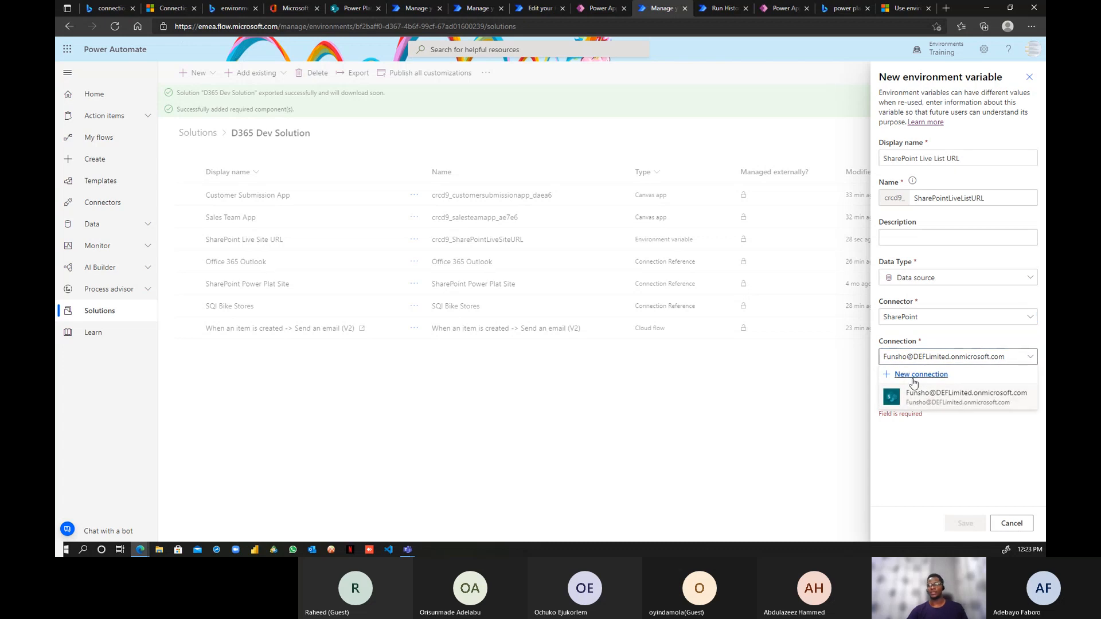
left_click(941, 431)
left_click(1021, 403)
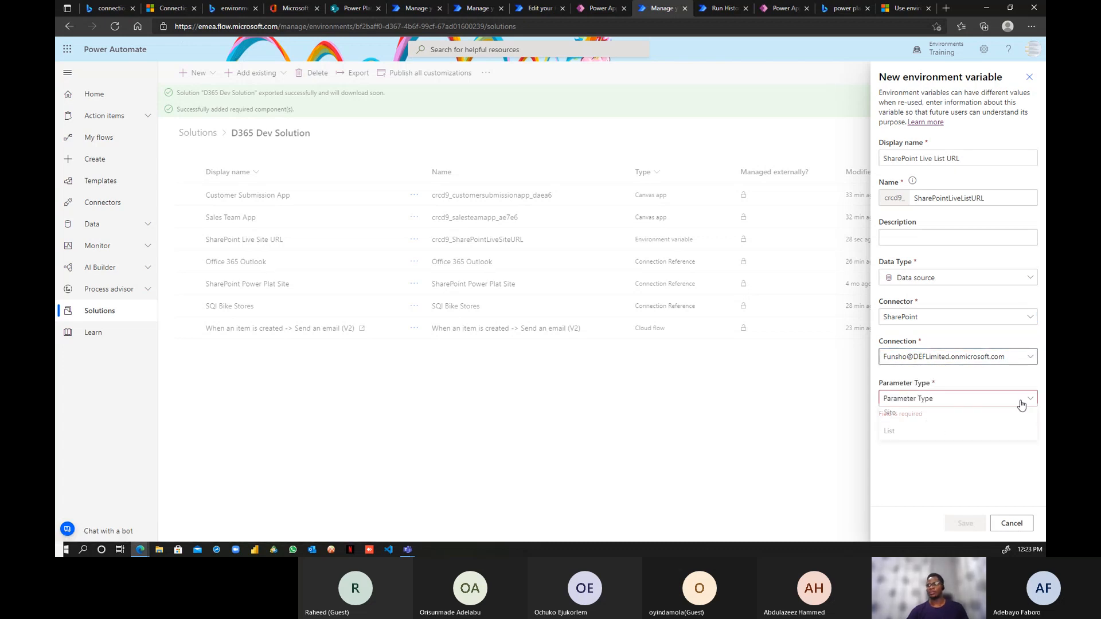
left_click(902, 431)
left_click(939, 439)
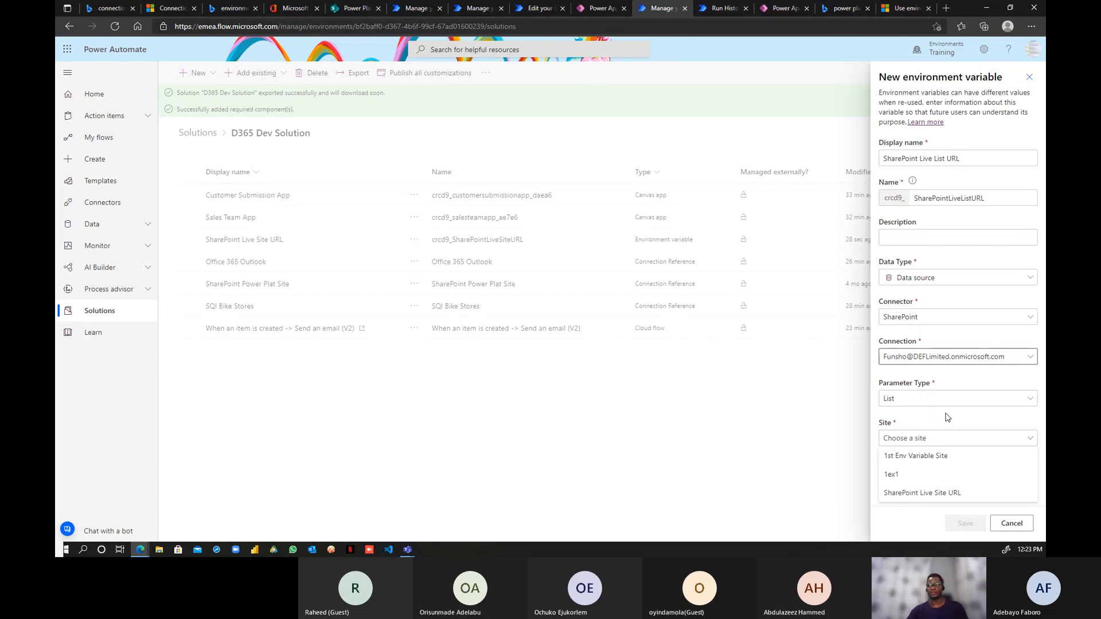
left_click(952, 494)
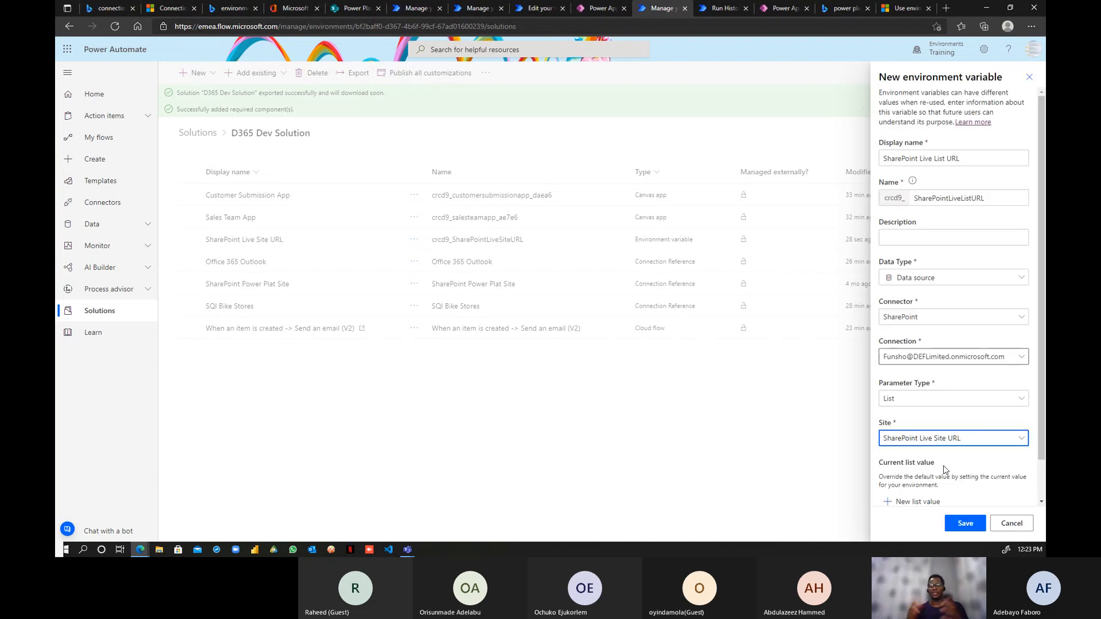
- Set default and current lists to HR Leave Request Form Live and save the variable
scroll(958, 407, "down", 1)
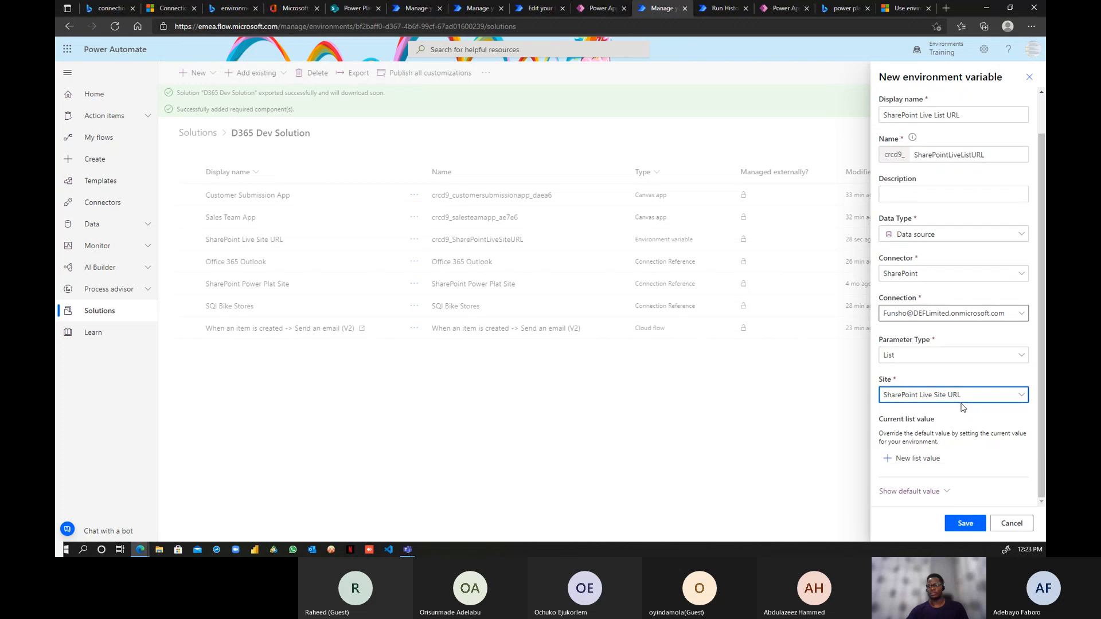
left_click(941, 495)
scroll(952, 481, "down", 1)
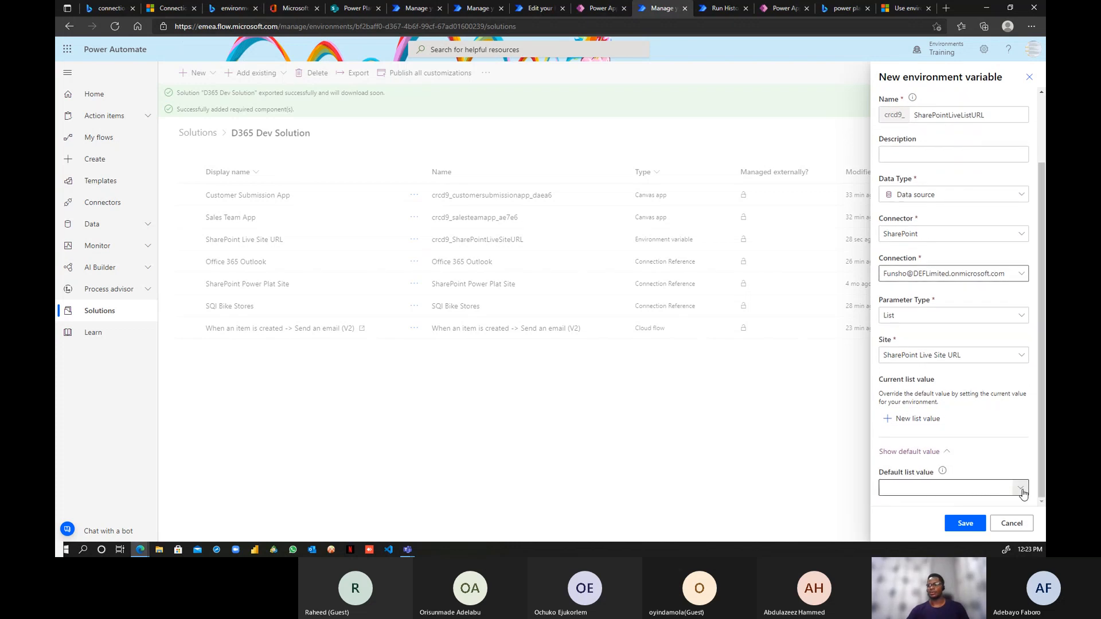
left_click(992, 488)
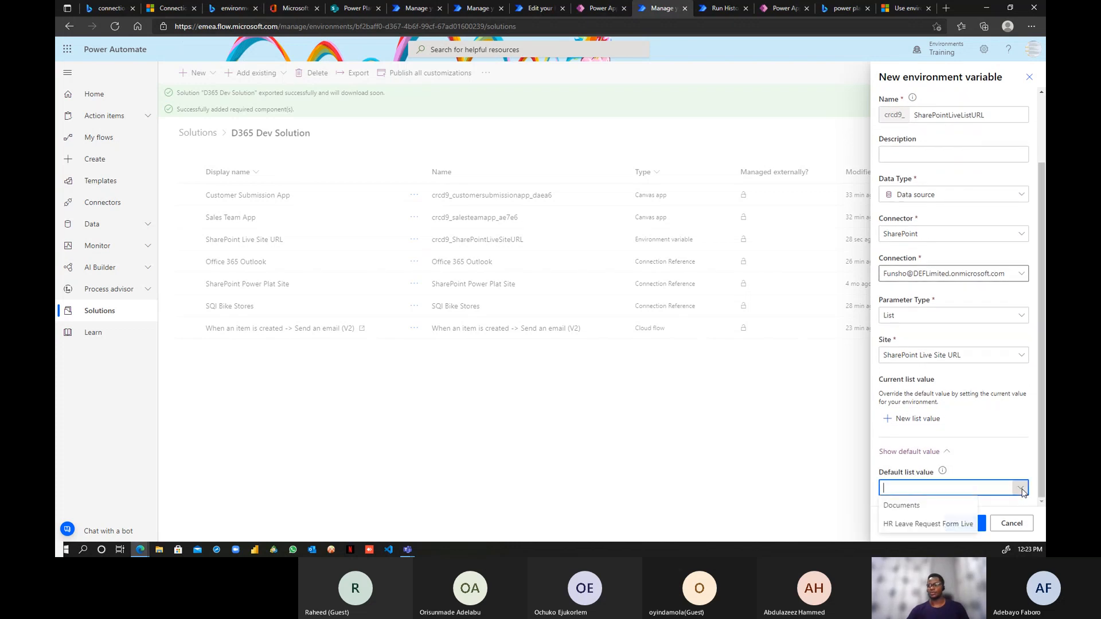
left_click(914, 524)
left_click(344, 9)
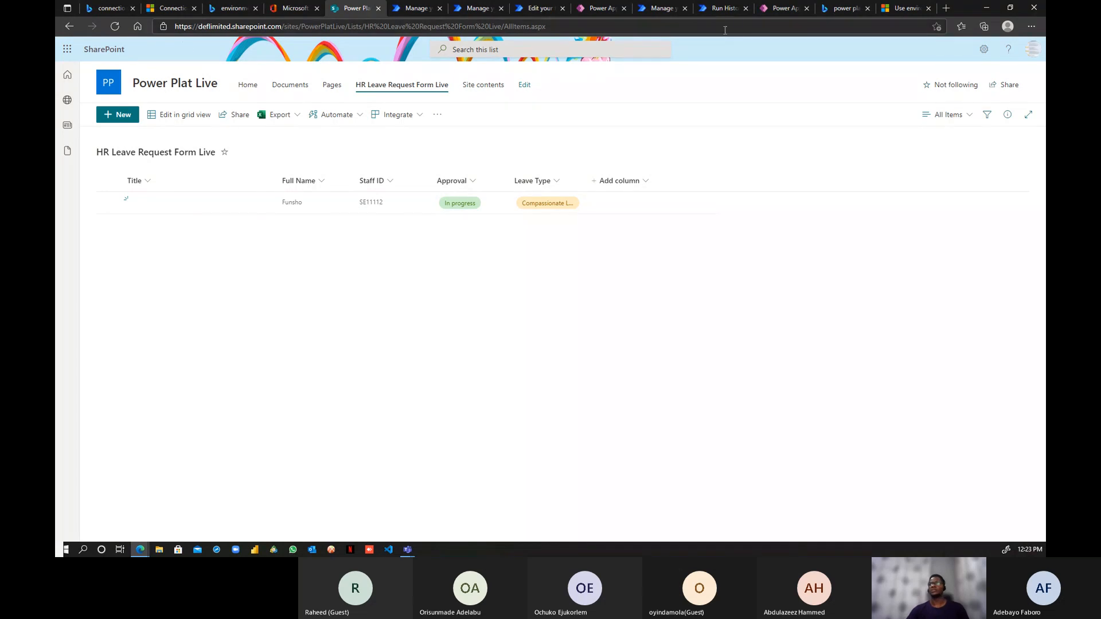
left_click(788, 11)
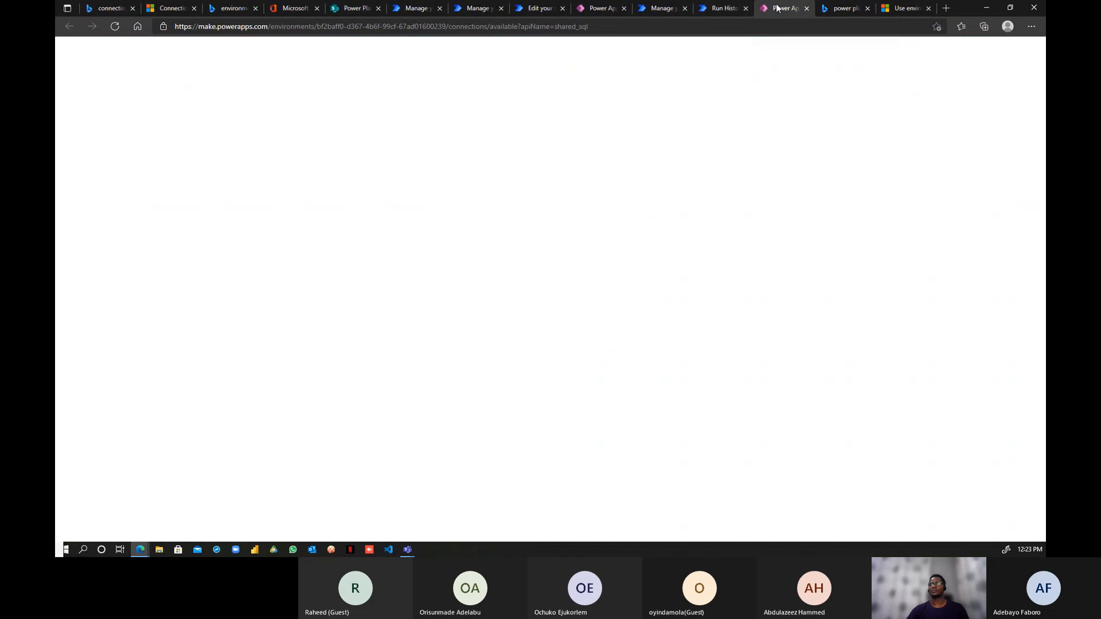
left_click(660, 8)
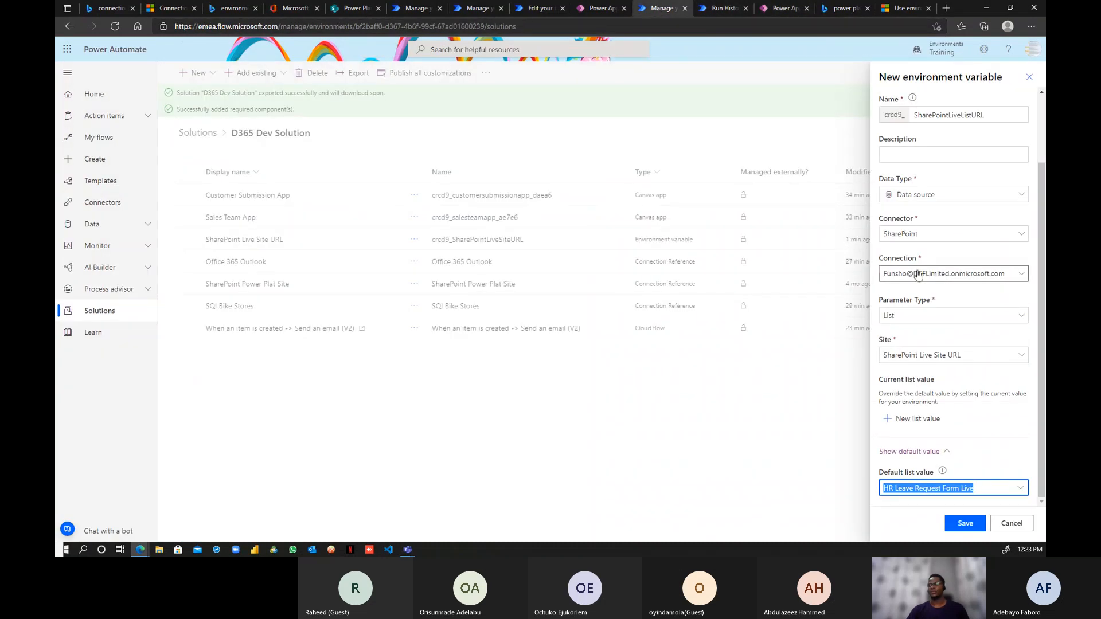
left_click(924, 422)
left_click(1020, 441)
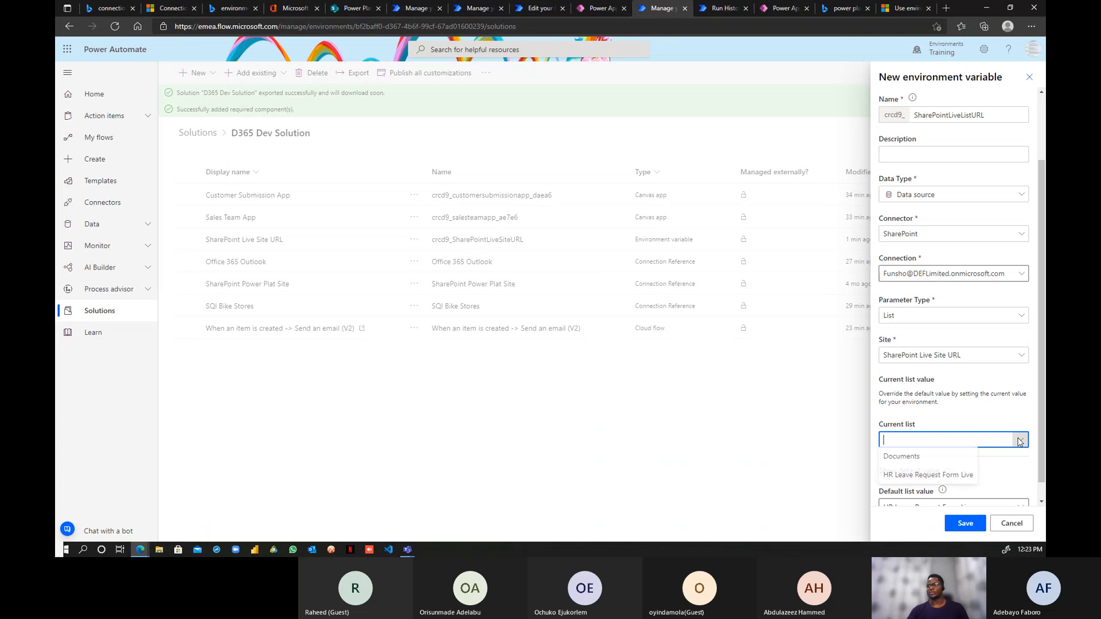
left_click(967, 475)
scroll(973, 415, "down", 1)
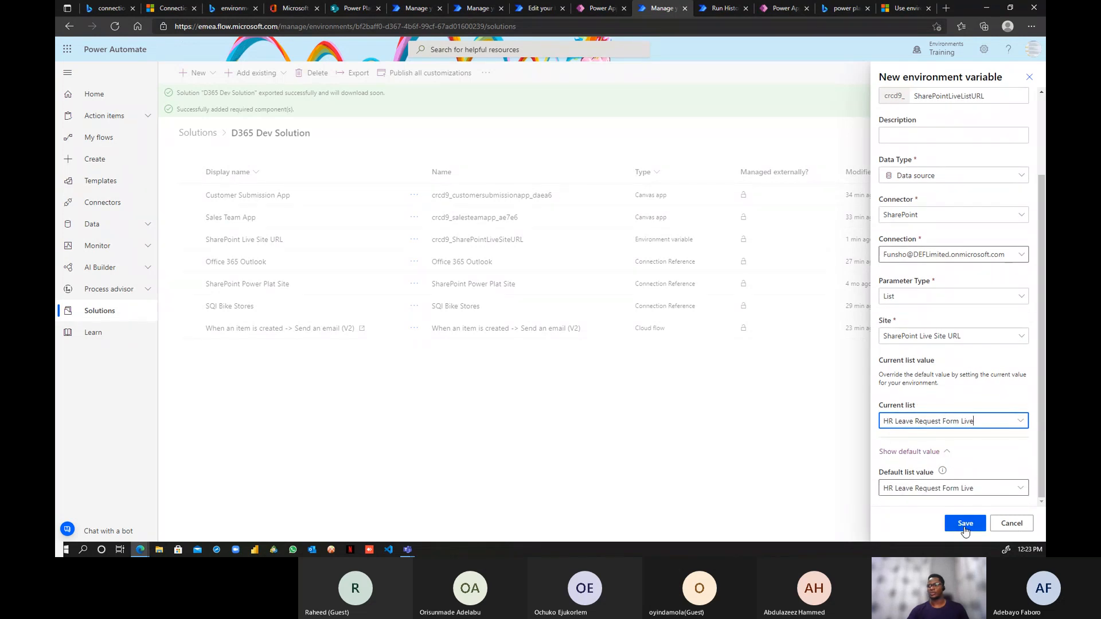
left_click(965, 524)
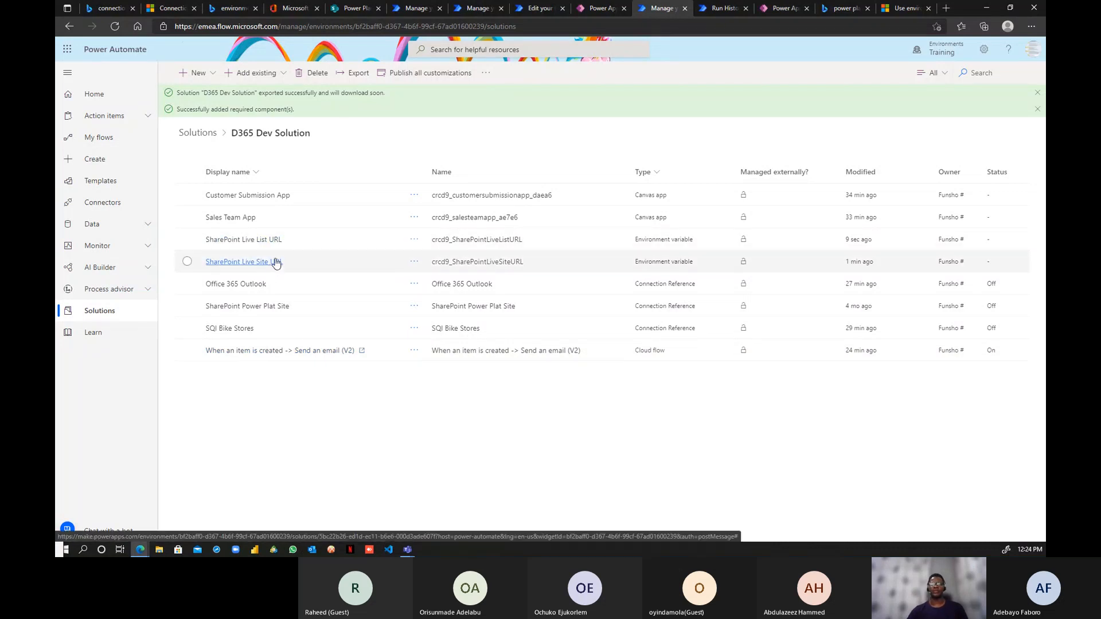
- Open the item-created email flow in the editor and retitle it 'Automate Leave Request.'
left_click(716, 11)
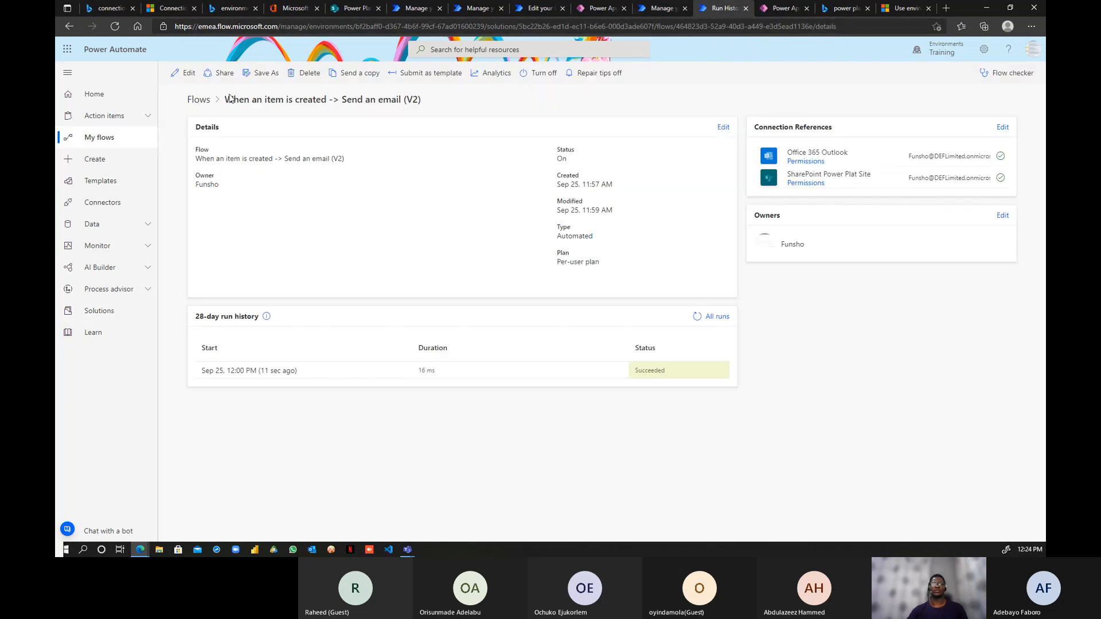
left_click(189, 74)
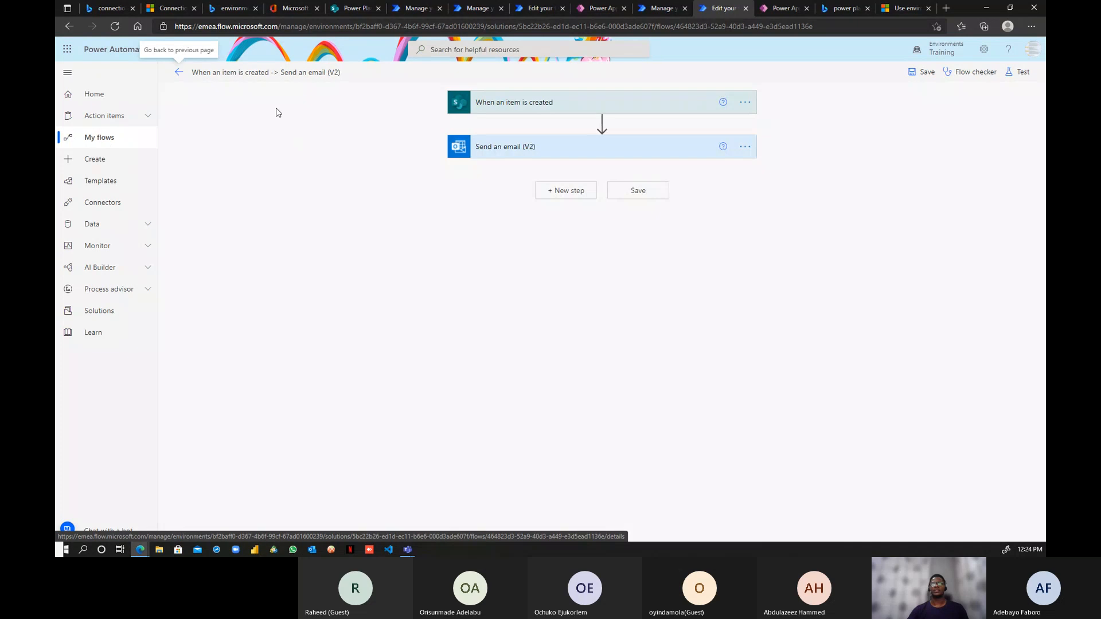
left_click(273, 73)
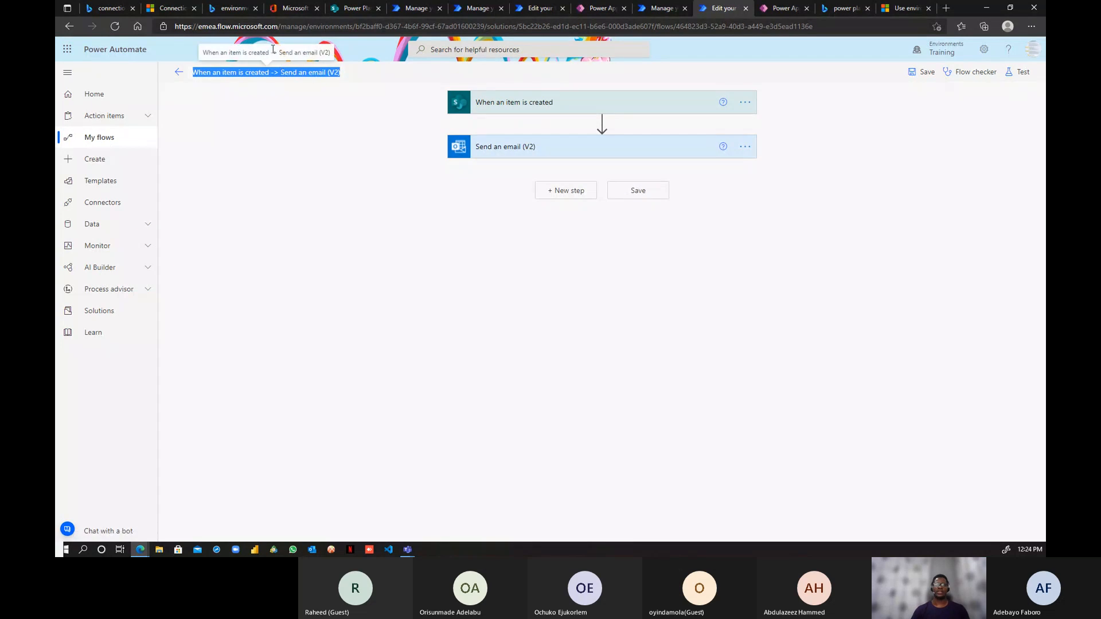
key("BackSpace")
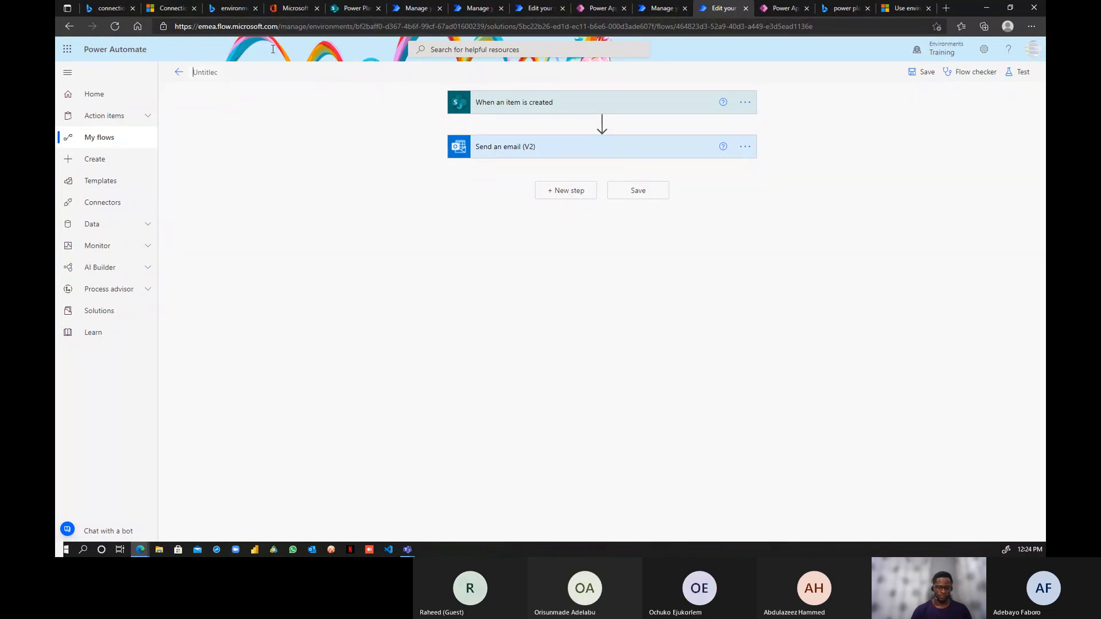
type("Automate ")
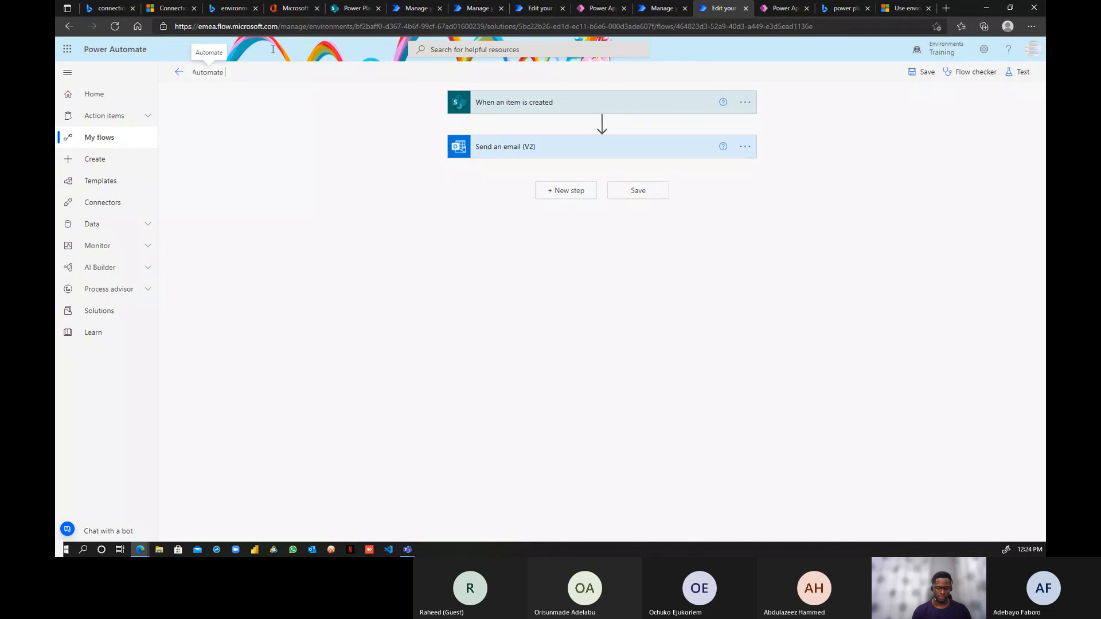
type("Leav")
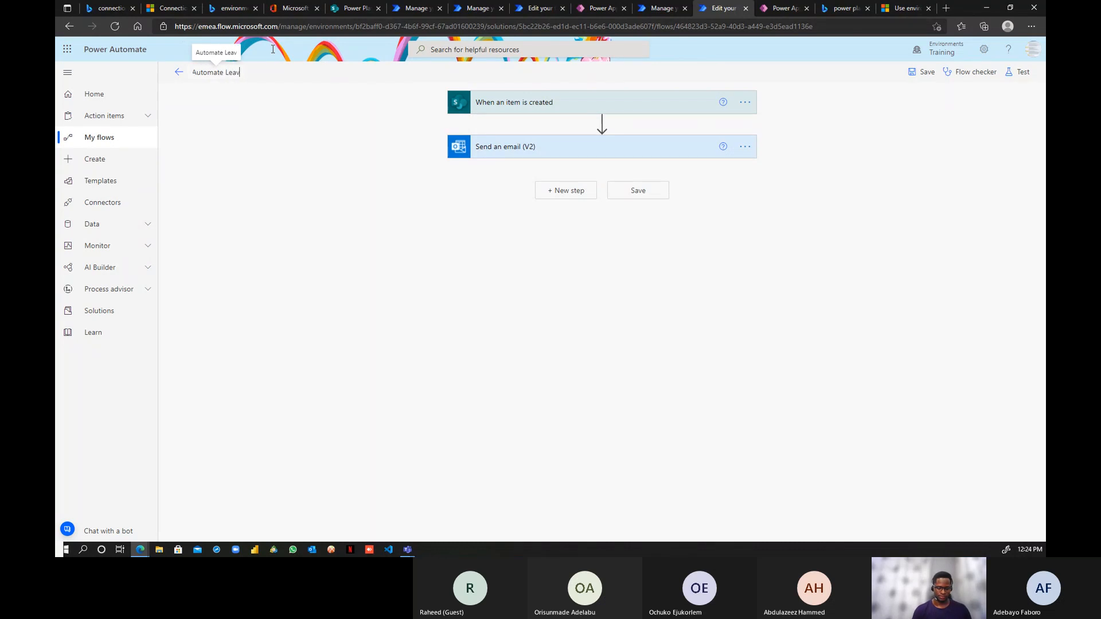
type("e Reque")
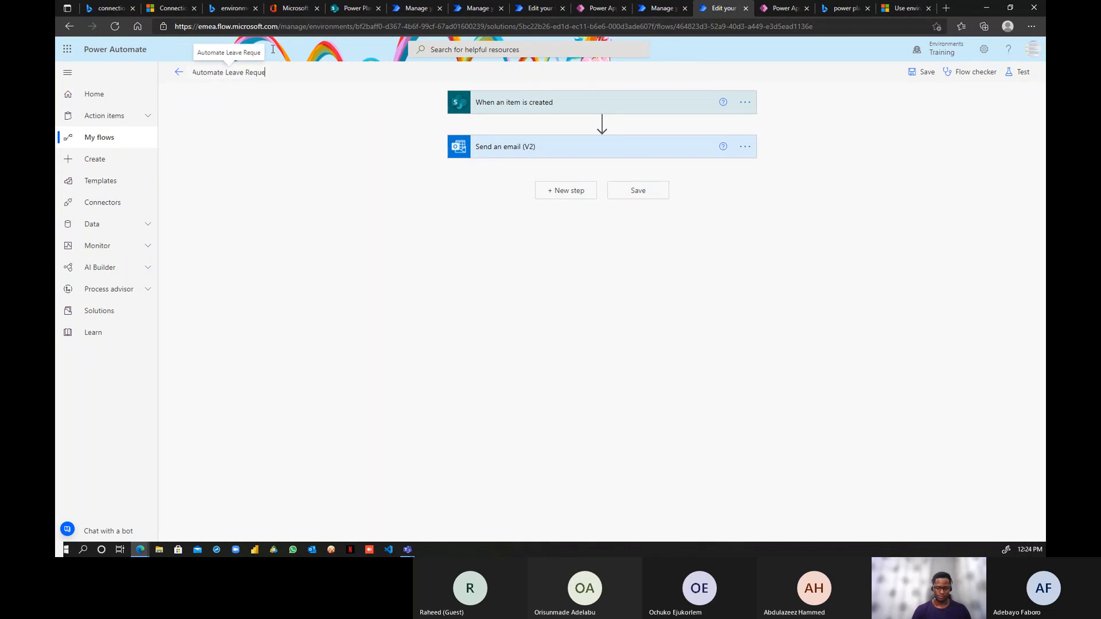
type("st.")
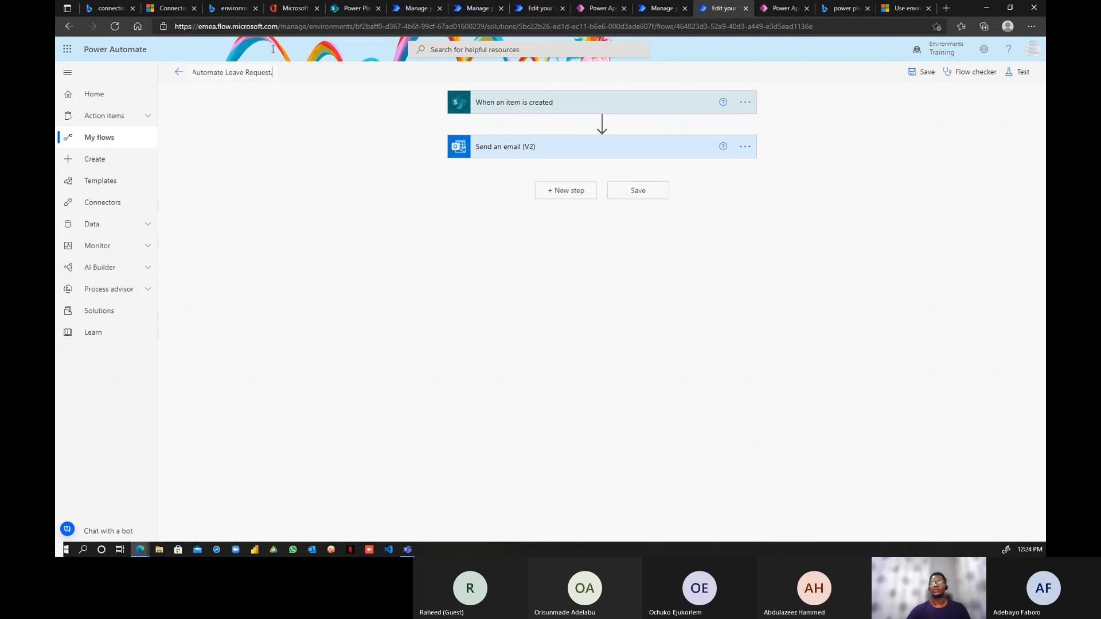
- Set the trigger's Site Address to the SharePoint Live Site URL variable
left_click(680, 112)
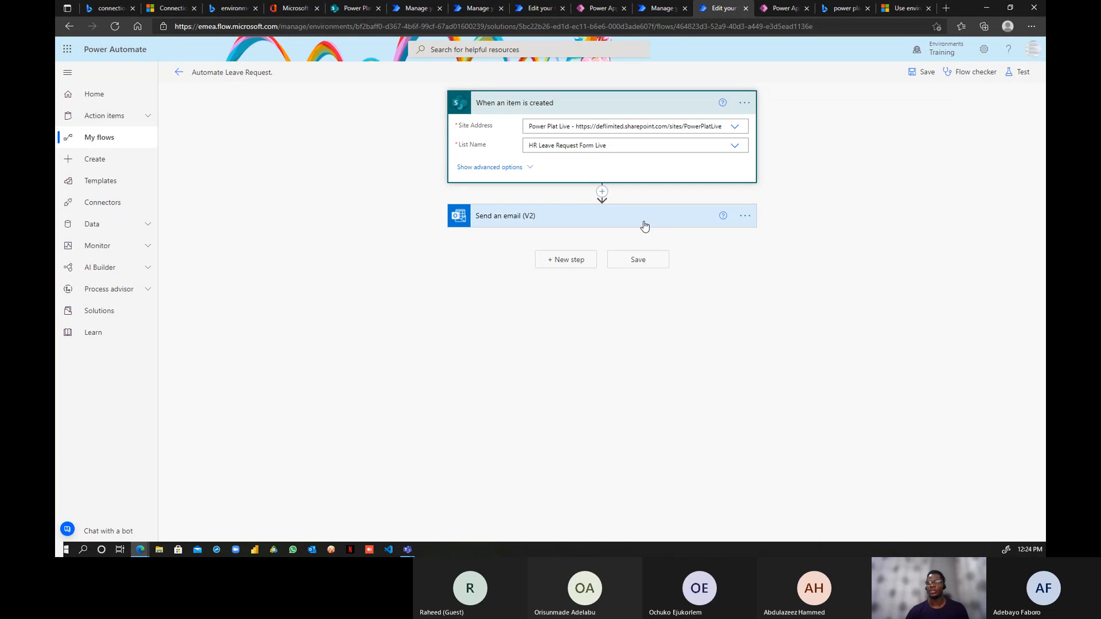
left_click(736, 129)
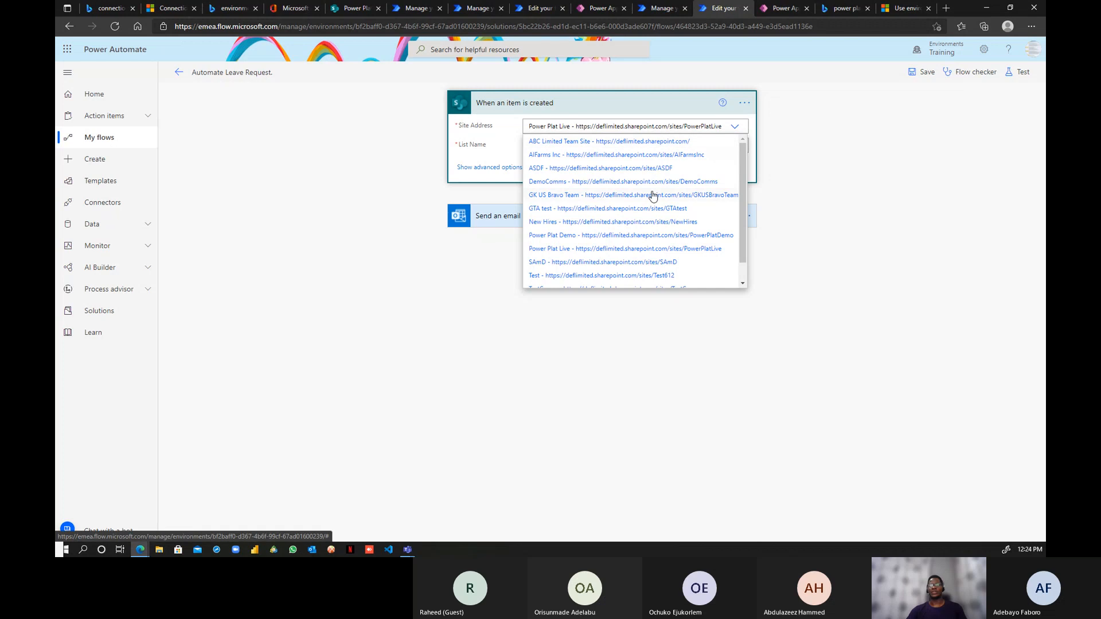
scroll(652, 194, "down", 2)
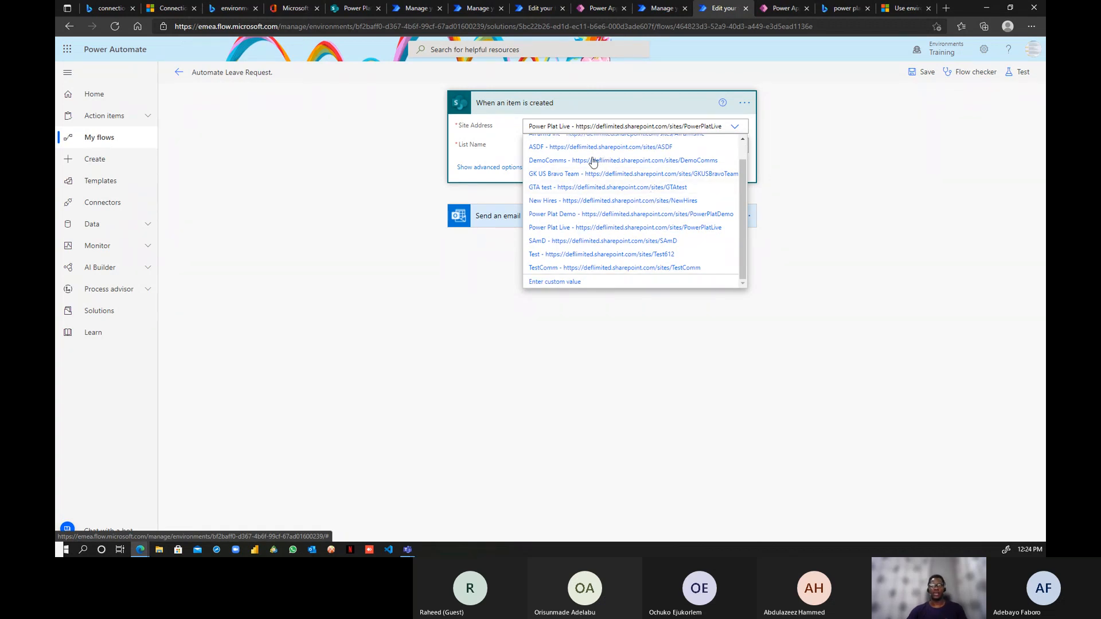
left_click(565, 283)
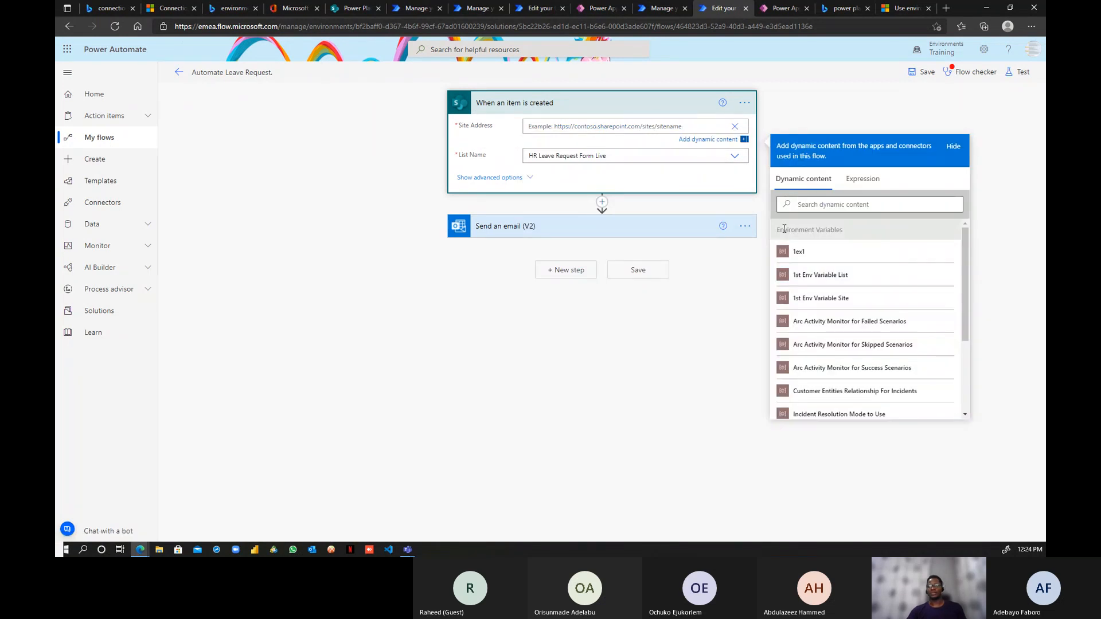
left_click_drag(778, 229, 841, 237)
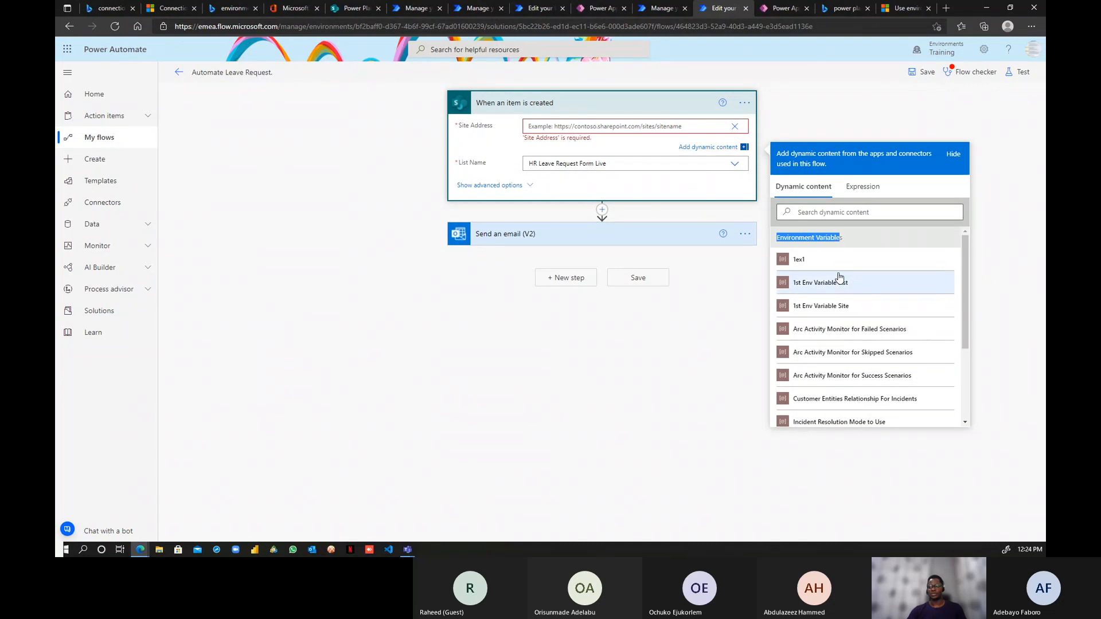
scroll(853, 334, "down", 2)
scroll(853, 334, "down", 3)
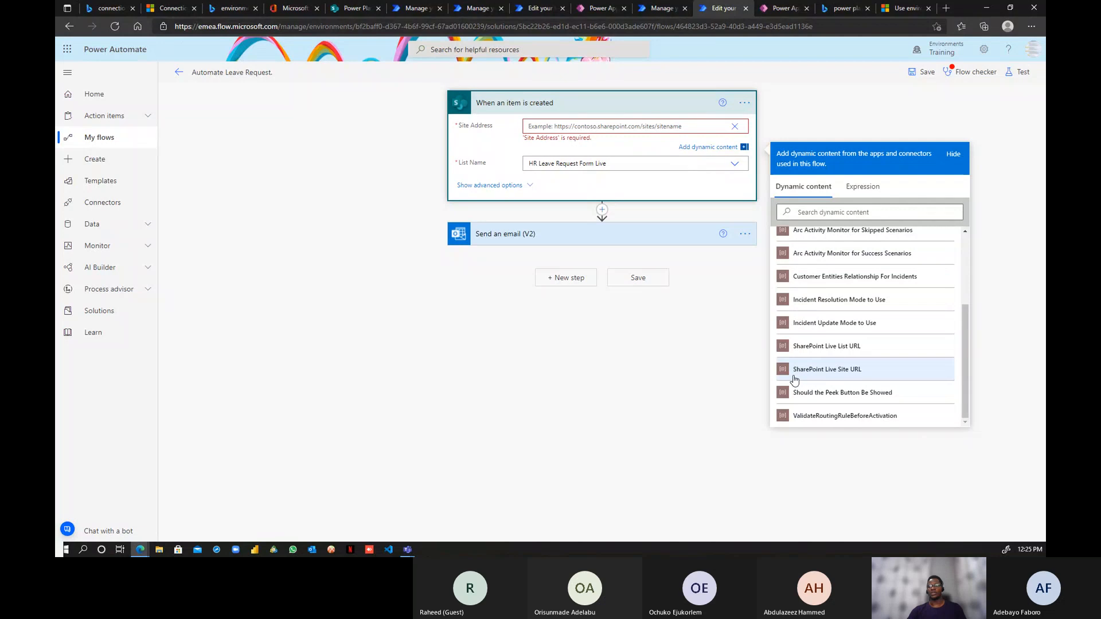
left_click(850, 373)
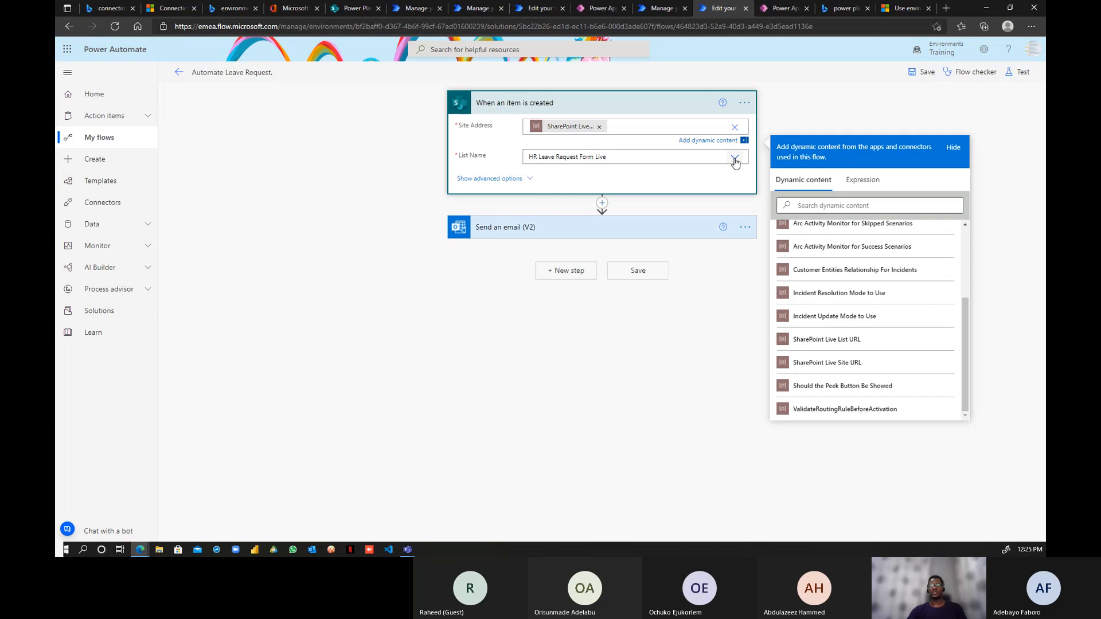
- Set List Name to a SharePoint Live variable as a custom value and save the flow
left_click(734, 157)
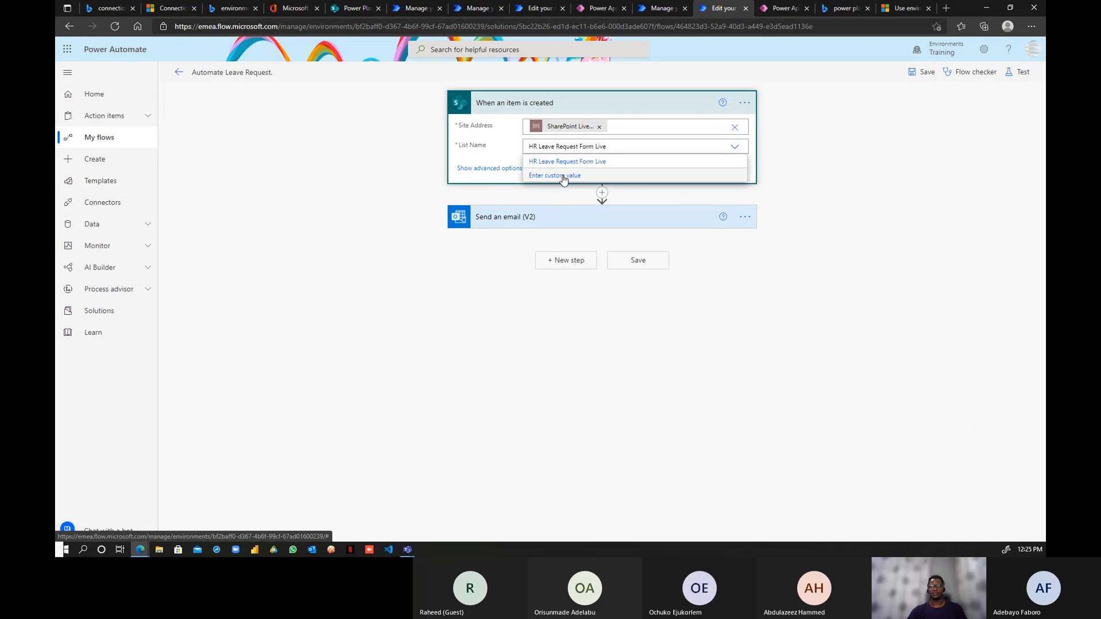
left_click(564, 176)
scroll(837, 344, "down", 2)
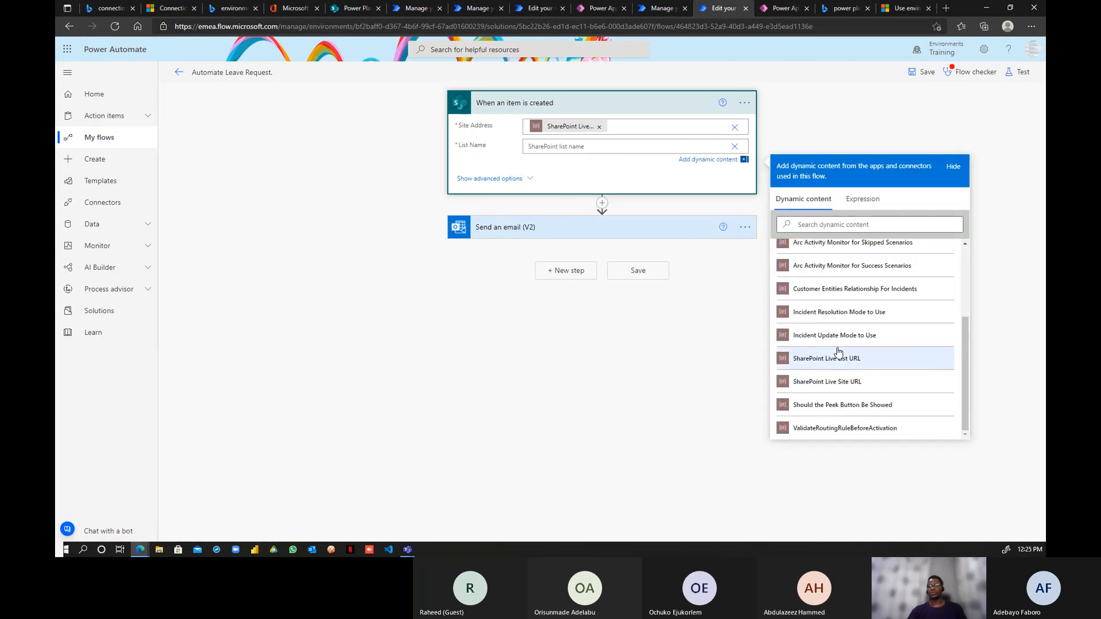
left_click(834, 383)
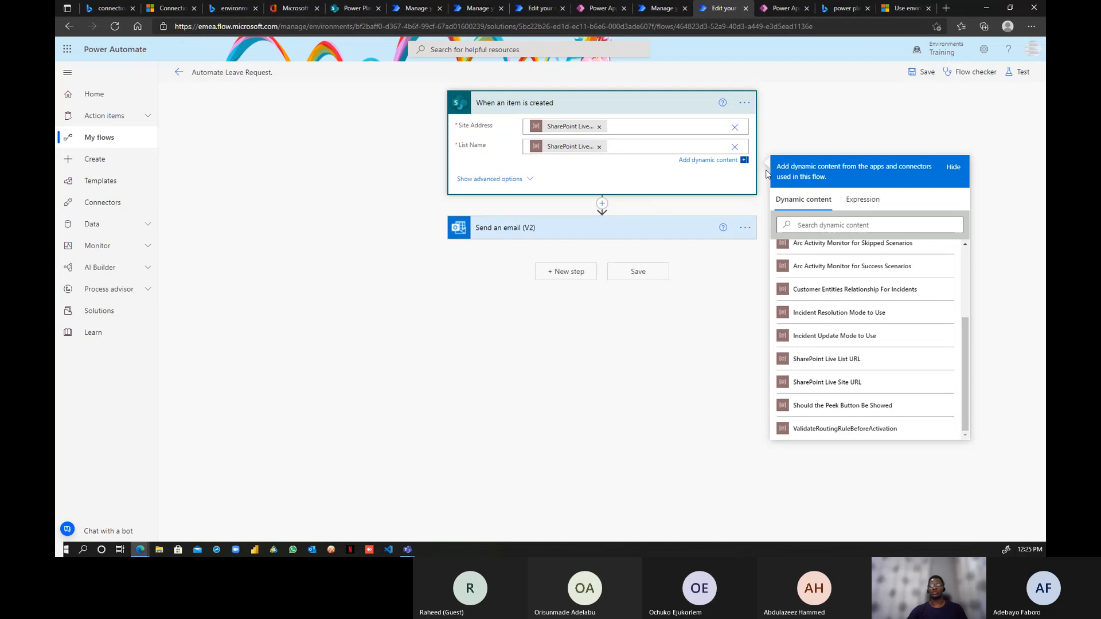
left_click(931, 78)
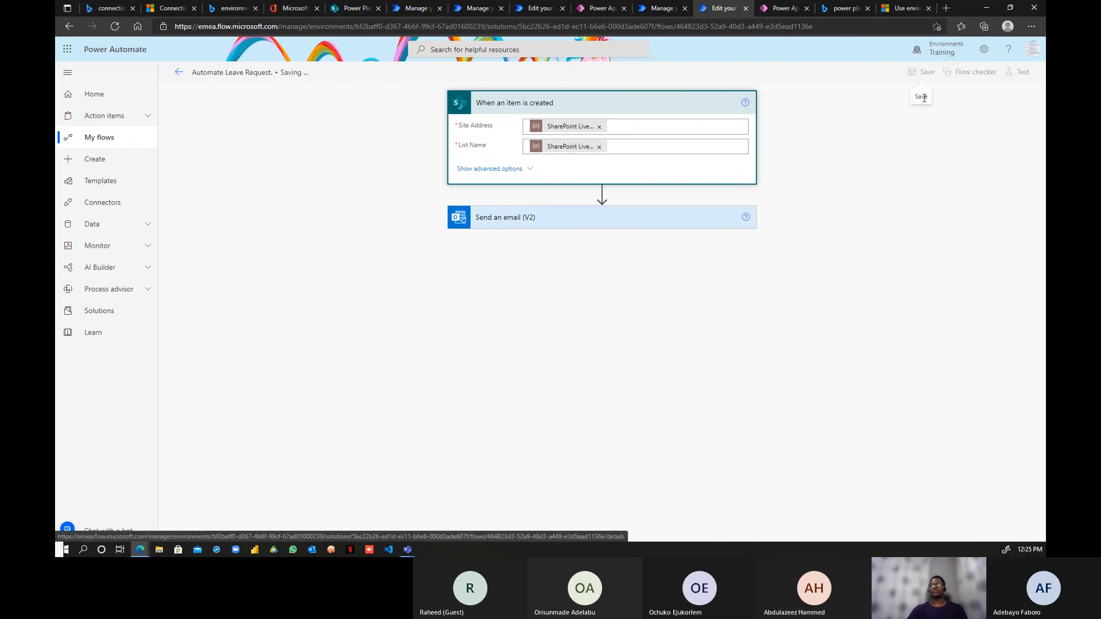
left_click(347, 7)
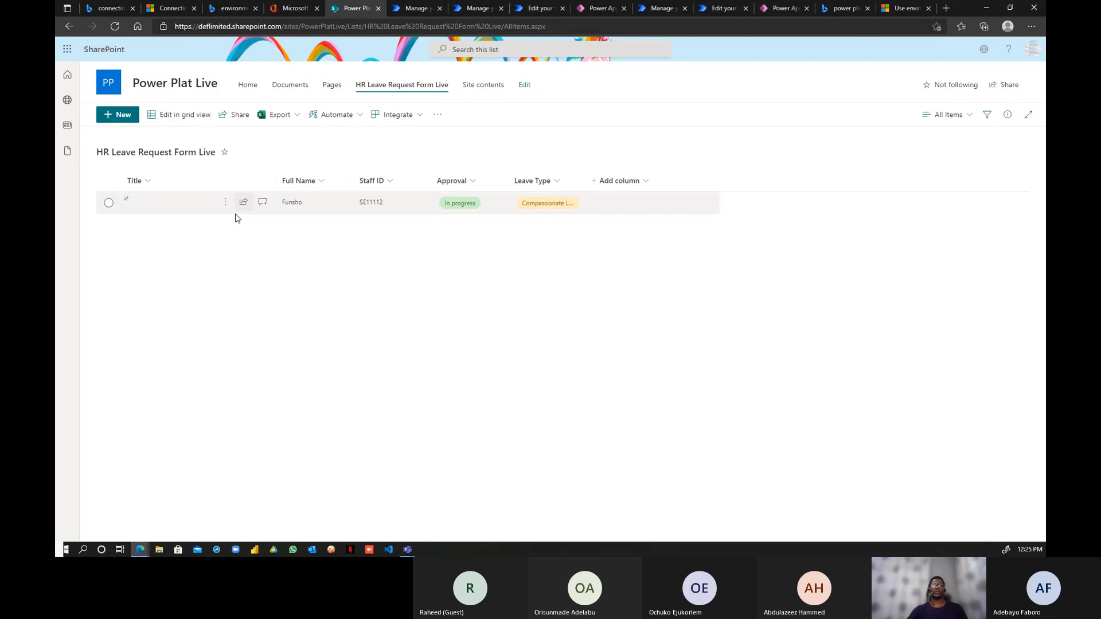
- Collapse the flow trigger, then start a new item in HR Leave Request Form Live
left_click(534, 8)
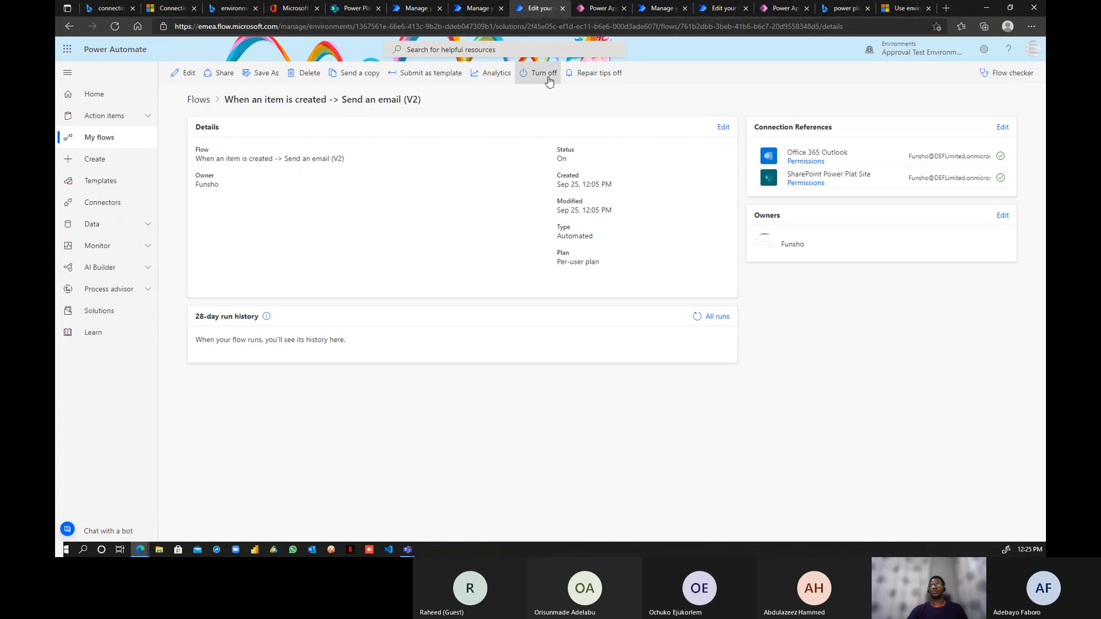
left_click(715, 9)
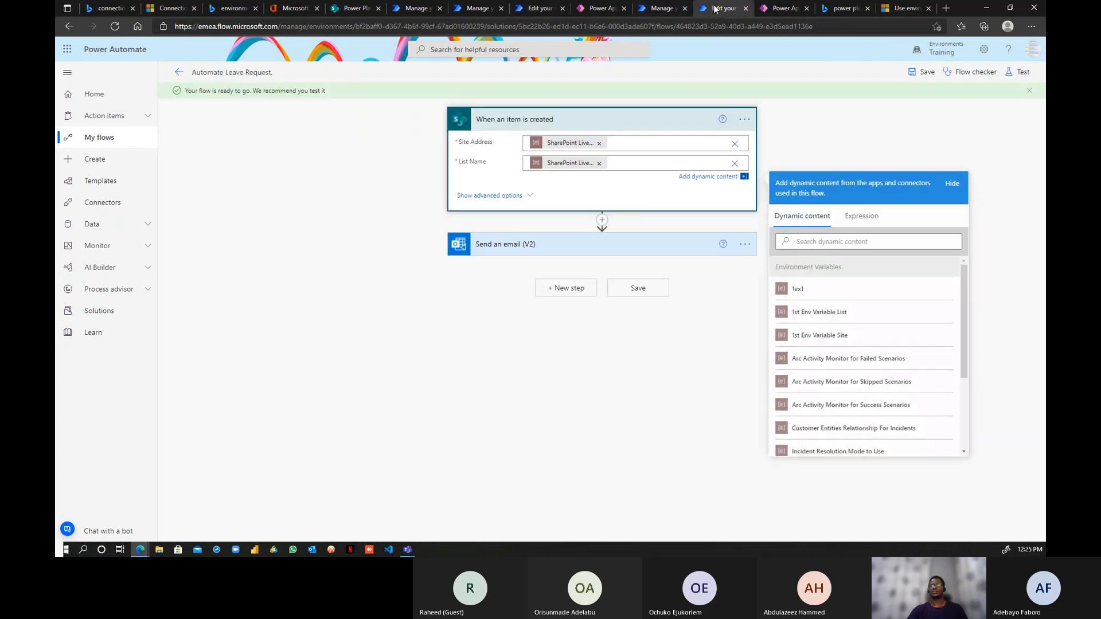
left_click(635, 119)
left_click(345, 8)
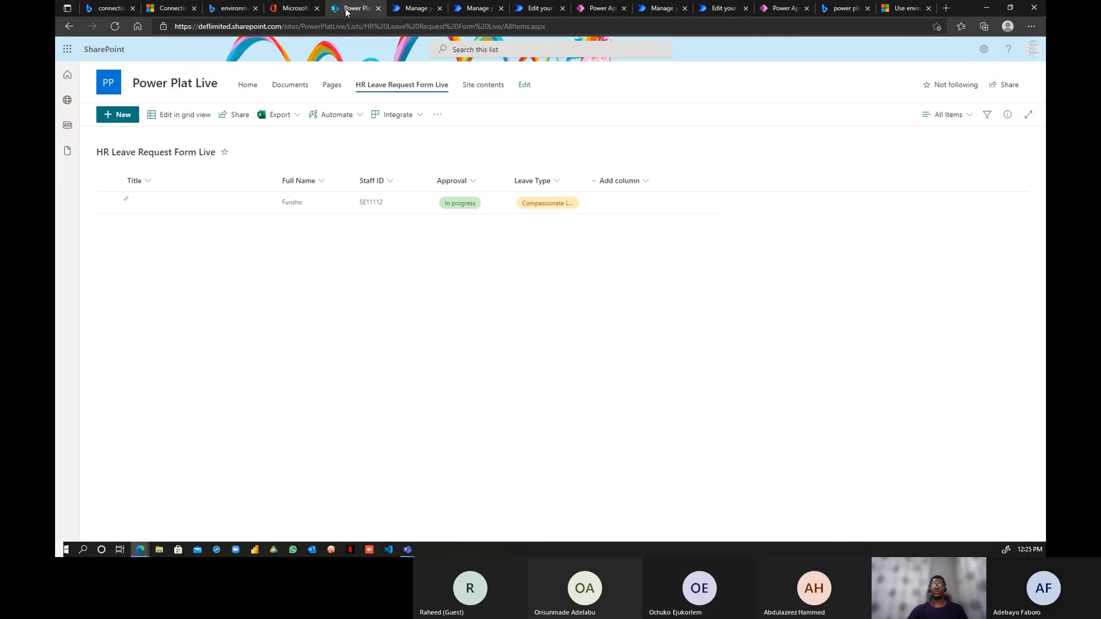
left_click(120, 120)
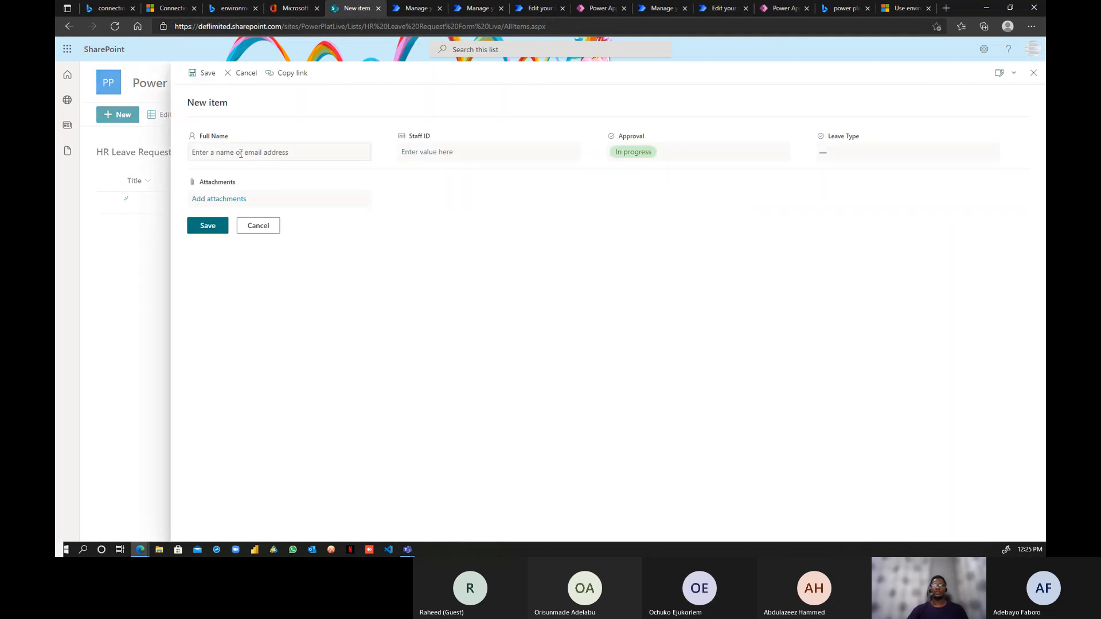
- Save an Annual Leave request with the staff member's full name and Staff ID
left_click(235, 151)
type("Funsho")
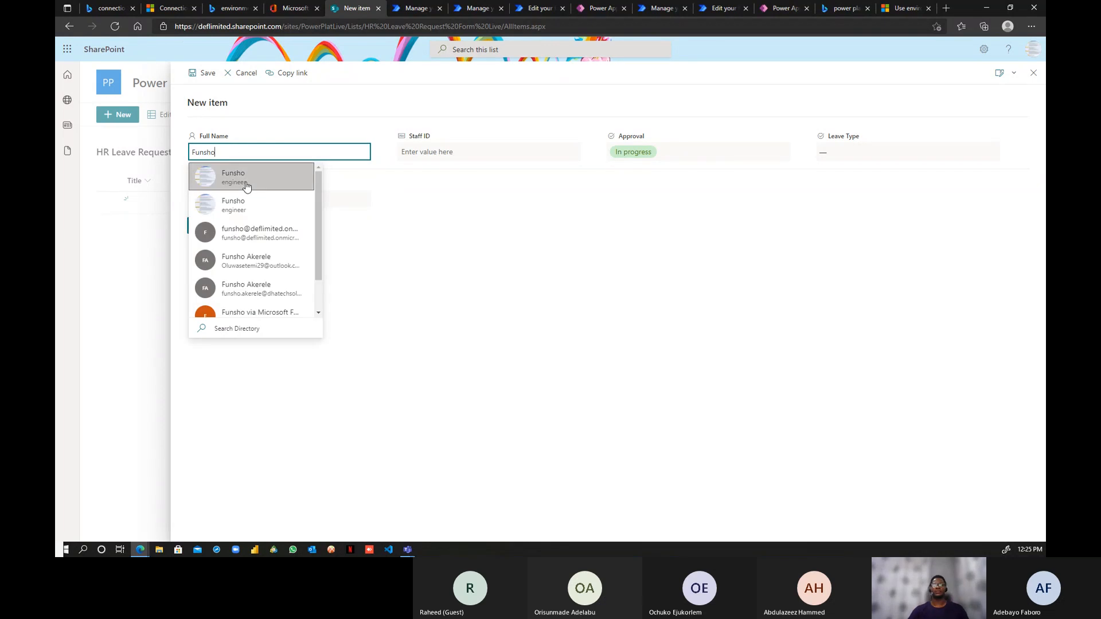
left_click(245, 183)
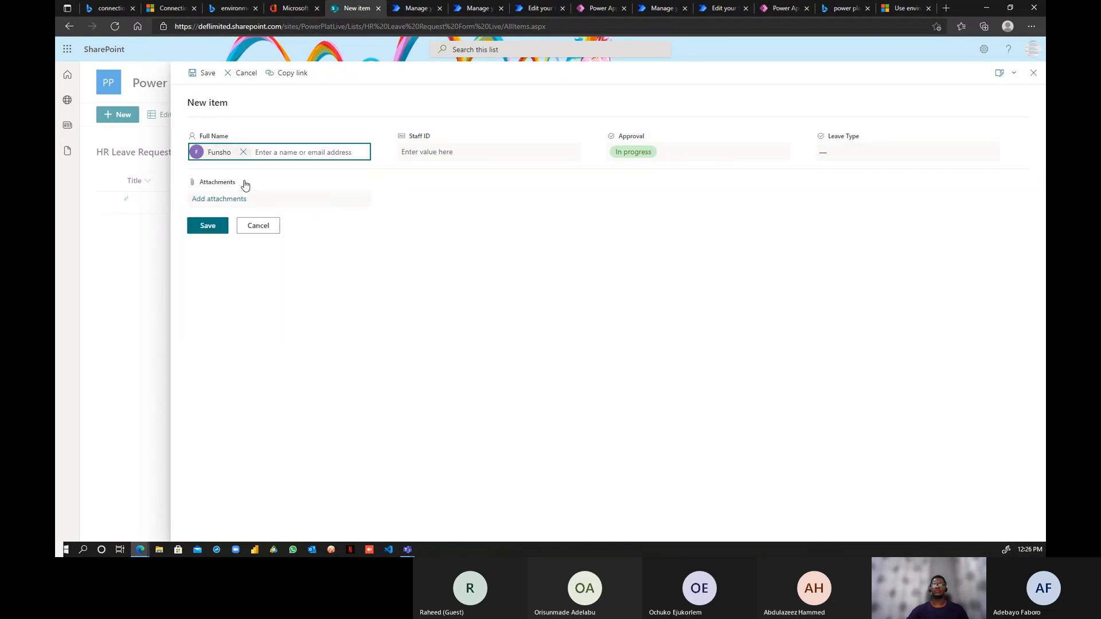
left_click(440, 151)
type("Sa")
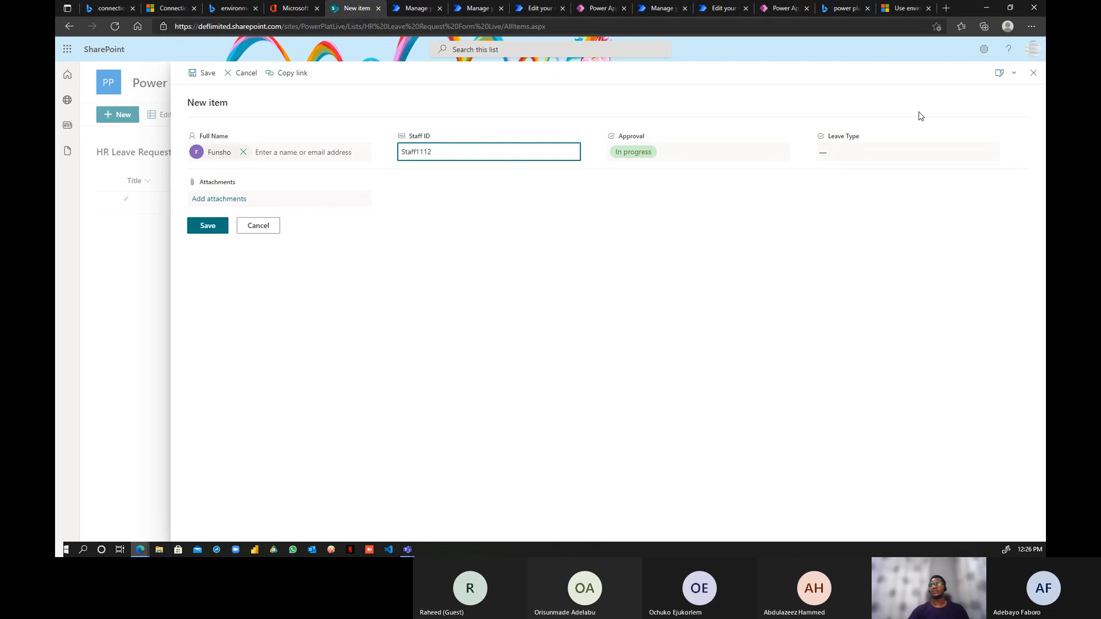
left_click(866, 156)
left_click(854, 181)
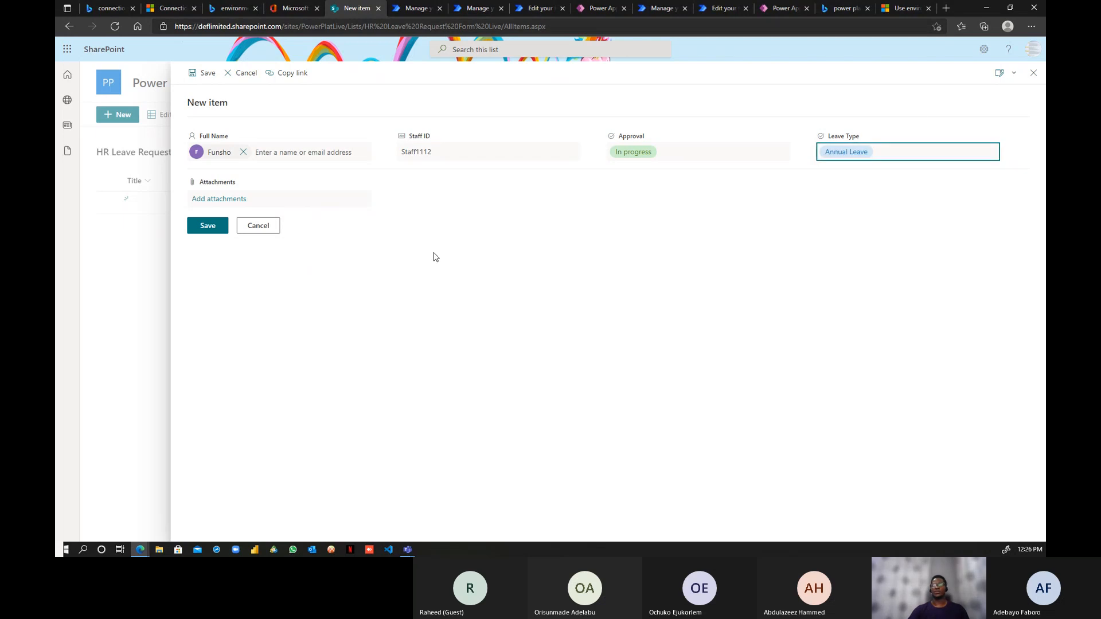
left_click(207, 229)
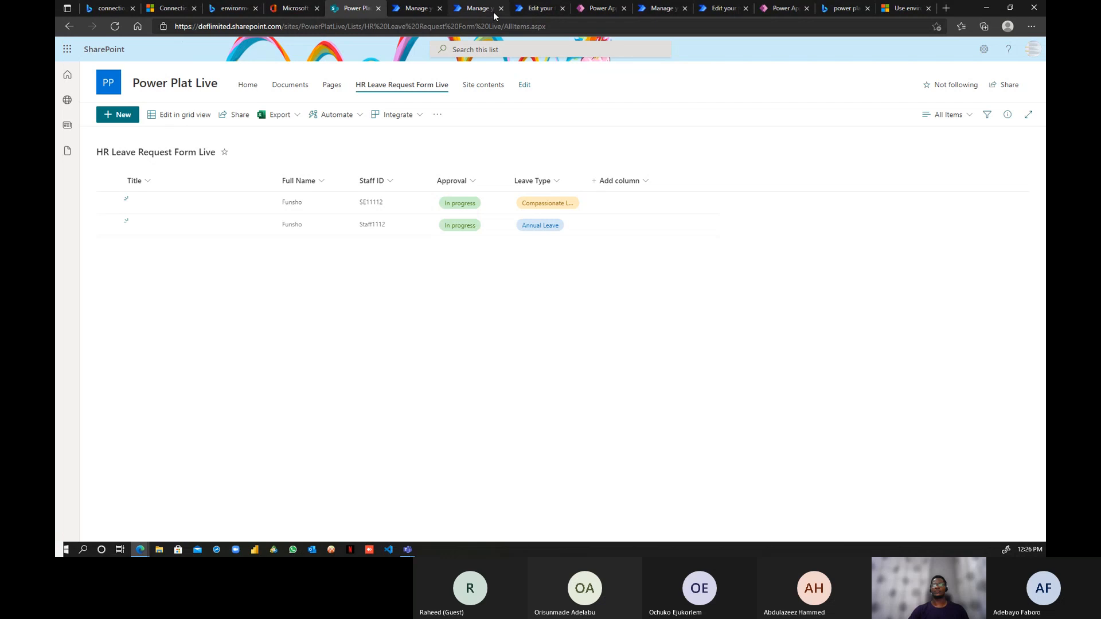
left_click(542, 11)
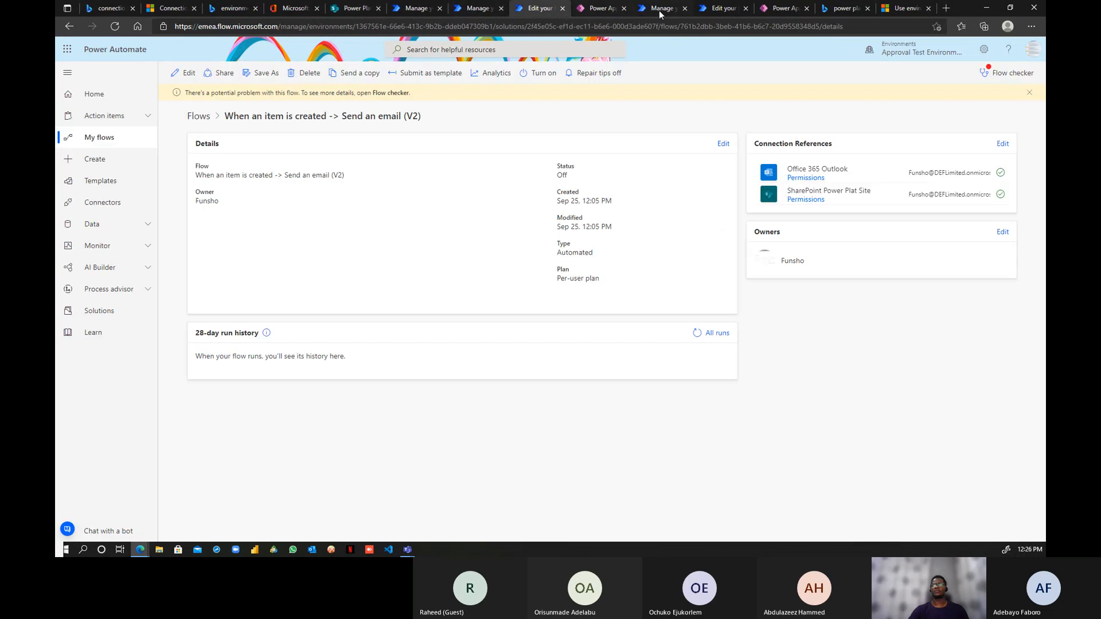
- Close the test-flow and connections tabs and exit the Automate Leave Request editor
left_click(562, 8)
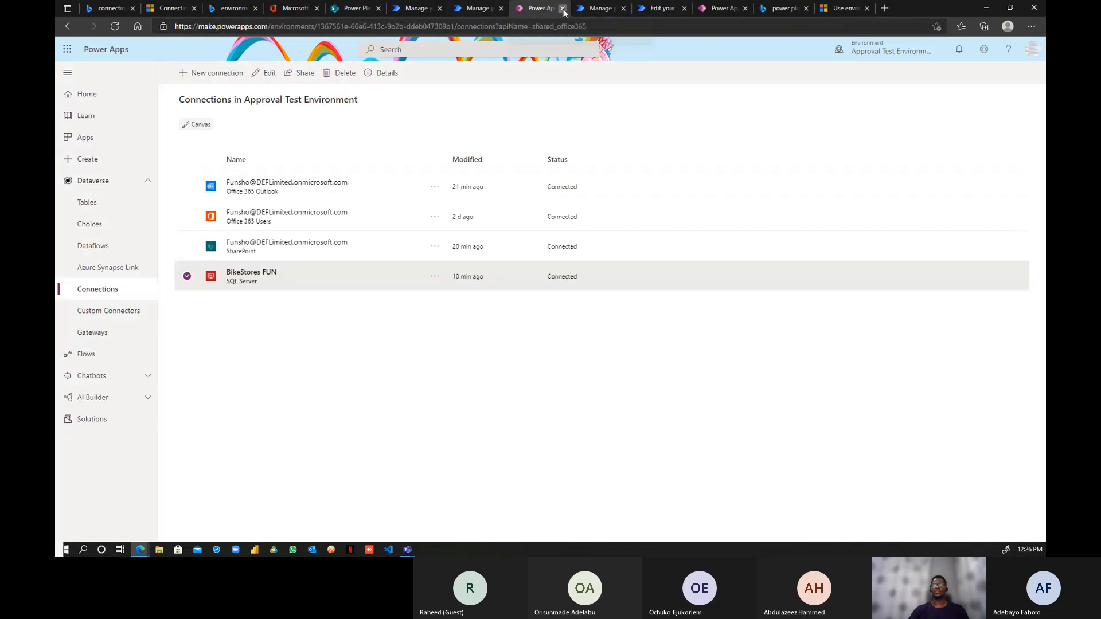
left_click(563, 10)
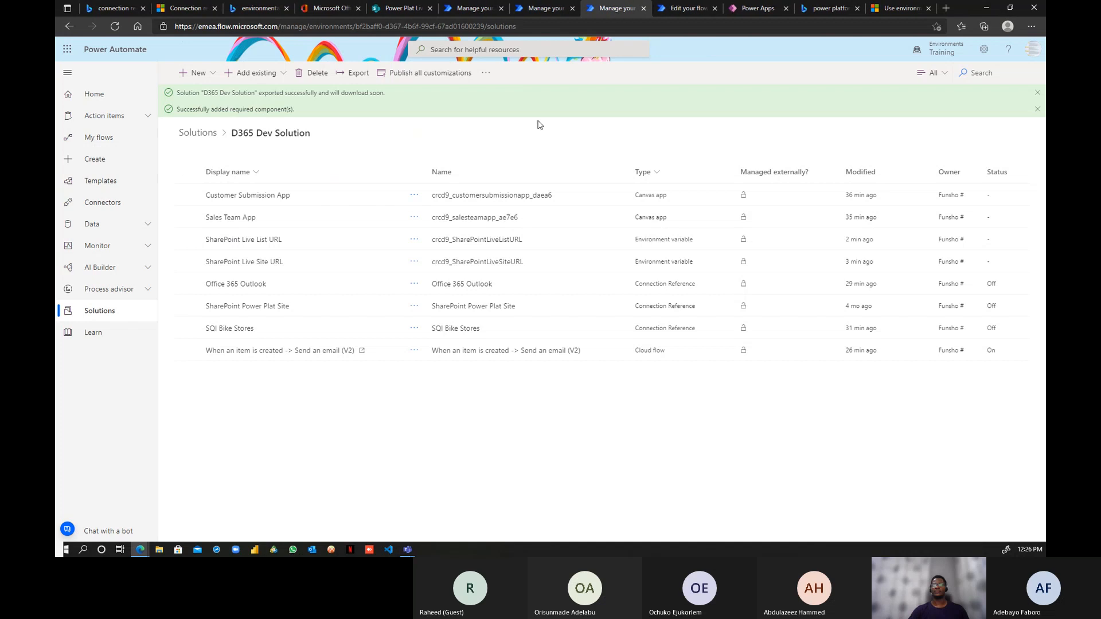
left_click(675, 9)
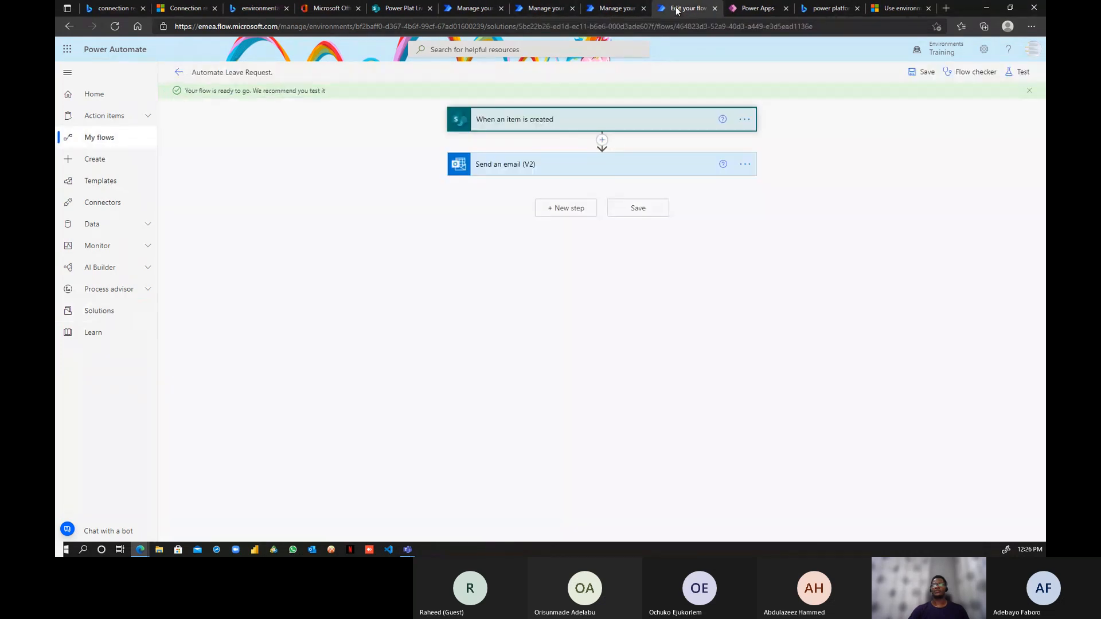
left_click(180, 74)
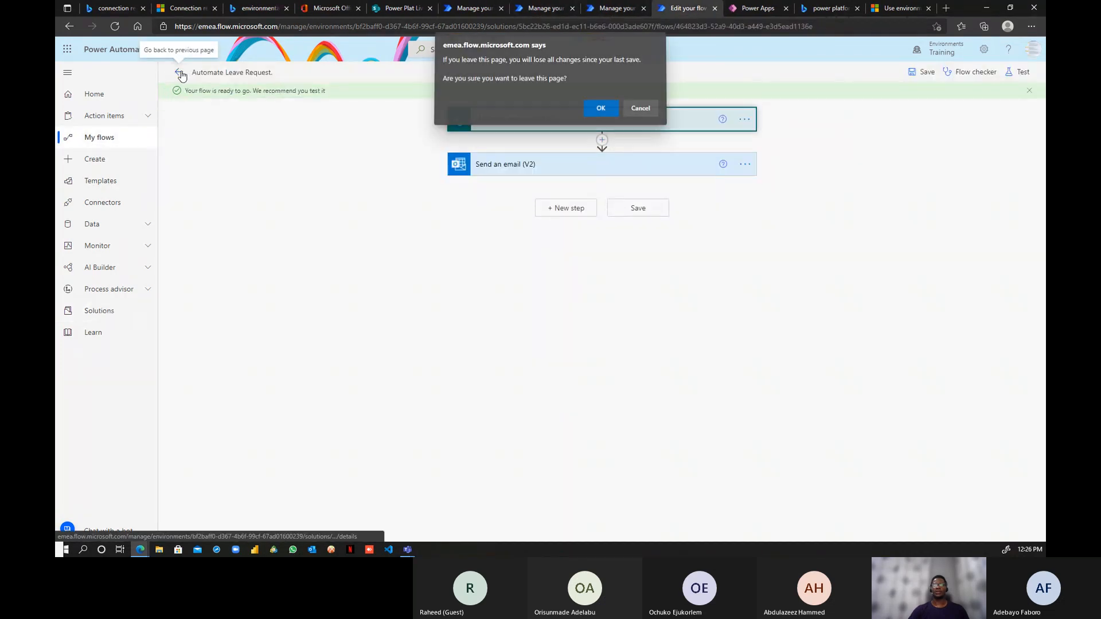
left_click(599, 107)
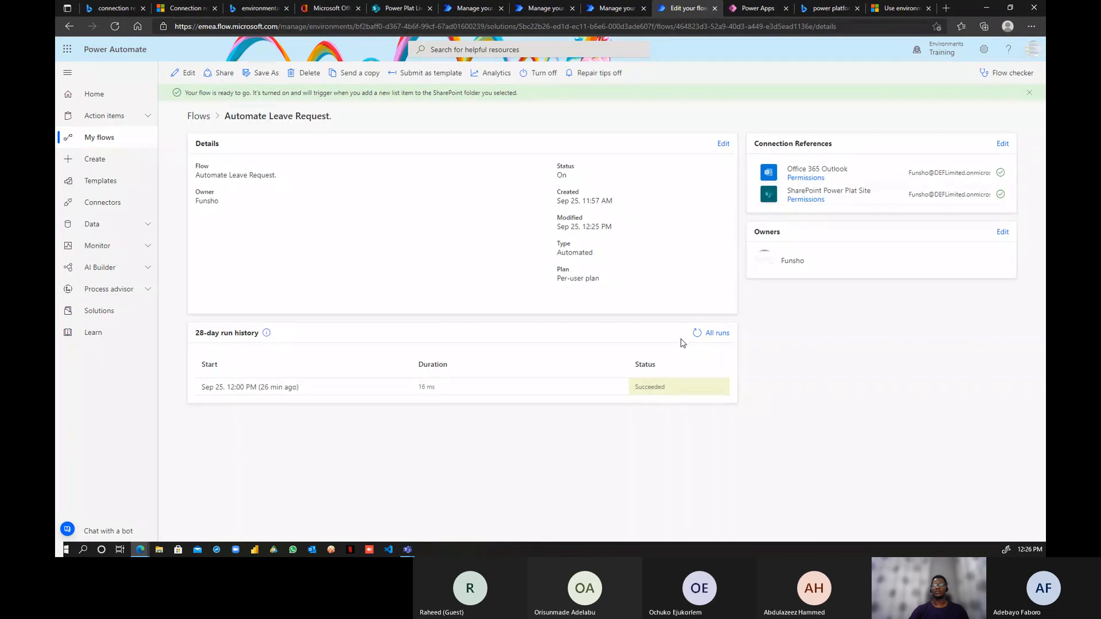
- Refresh the Automate Leave Request run history repeatedly, then return to D365 Dev Solution
left_click(697, 338)
left_click(697, 338)
left_click(697, 338)
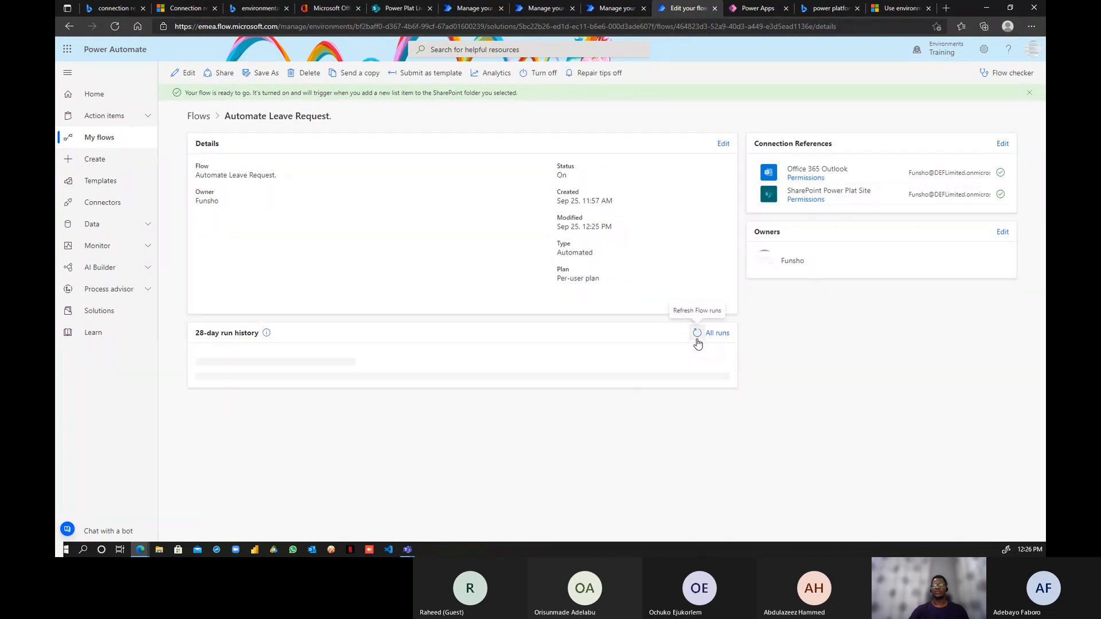
left_click(696, 338)
left_click(696, 337)
left_click(696, 337)
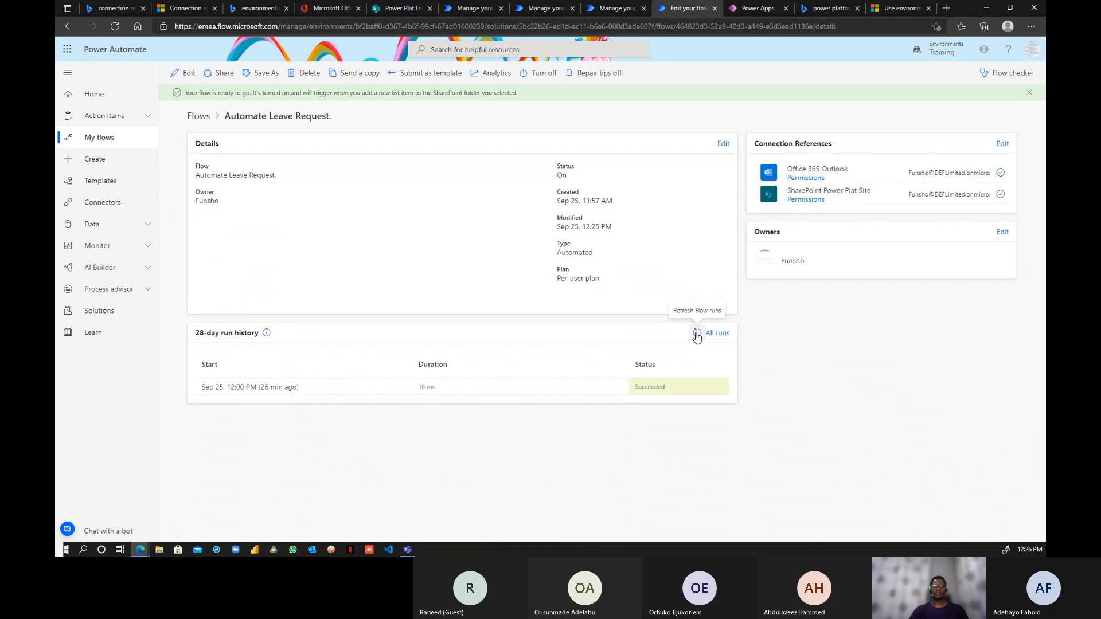
left_click(696, 337)
left_click(696, 337)
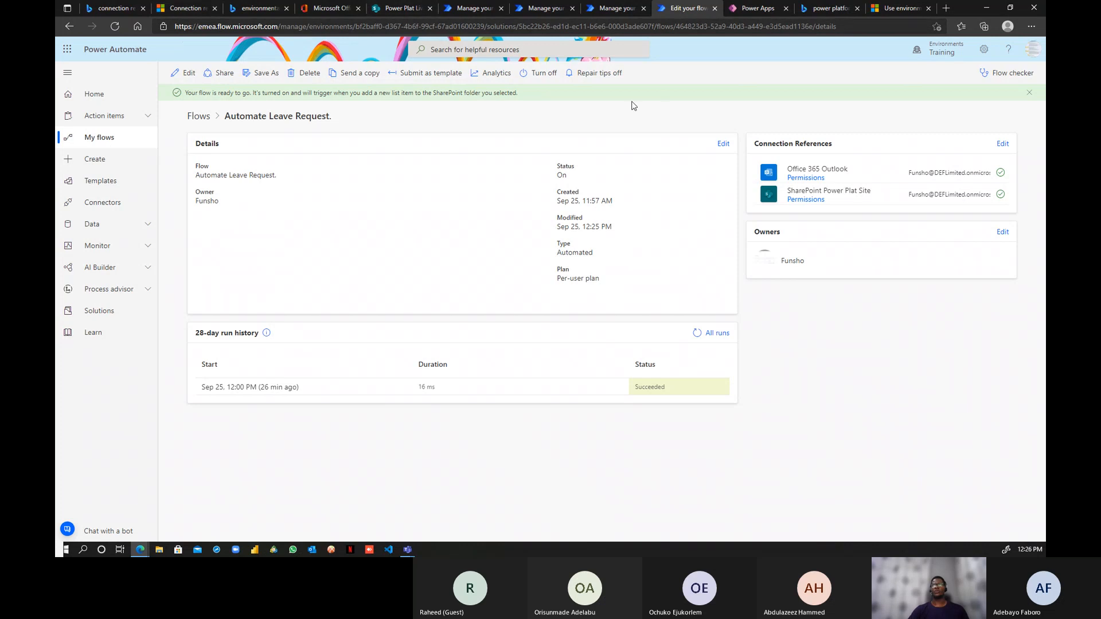
left_click(603, 8)
- Publish all D365 Dev Solution customizations and check Automate Leave Request's succeeded run
left_click_drag(424, 143, 356, 153)
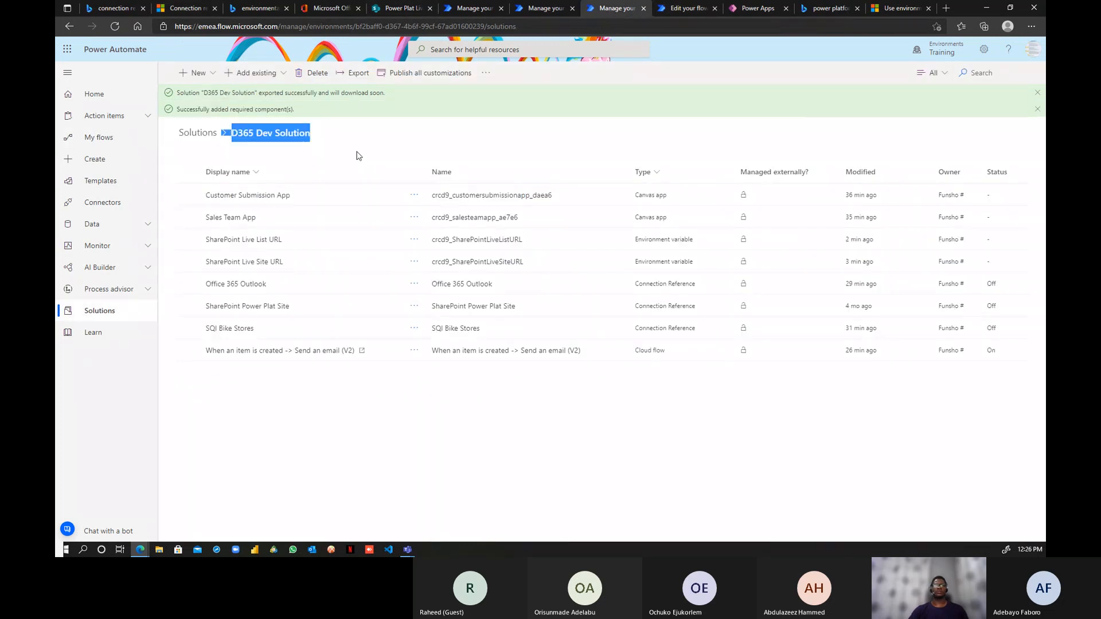
left_click(360, 171)
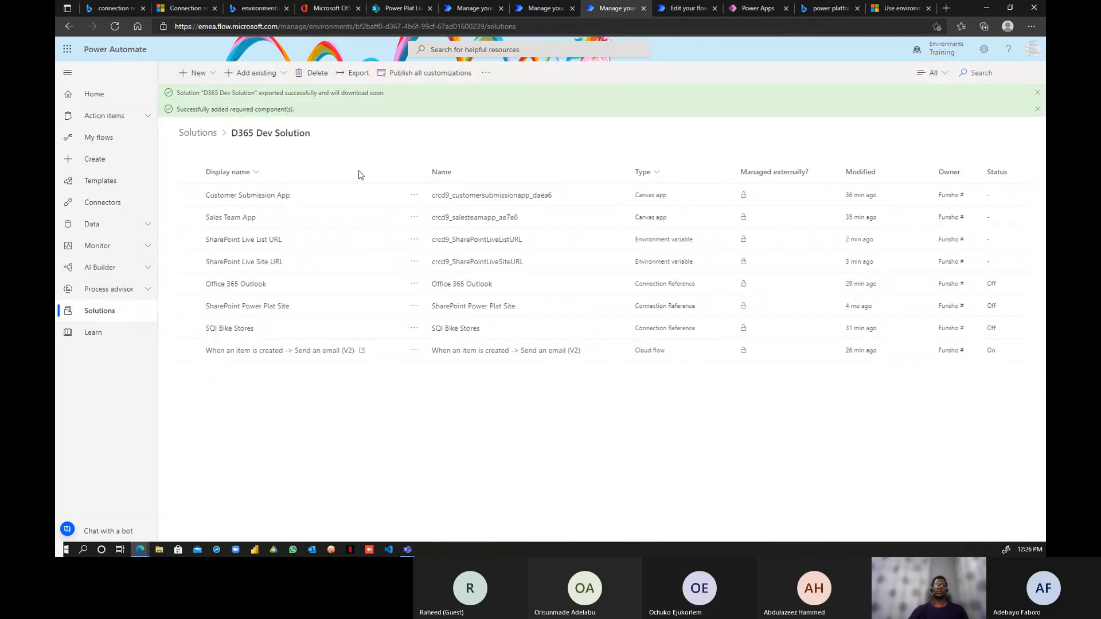
left_click(427, 77)
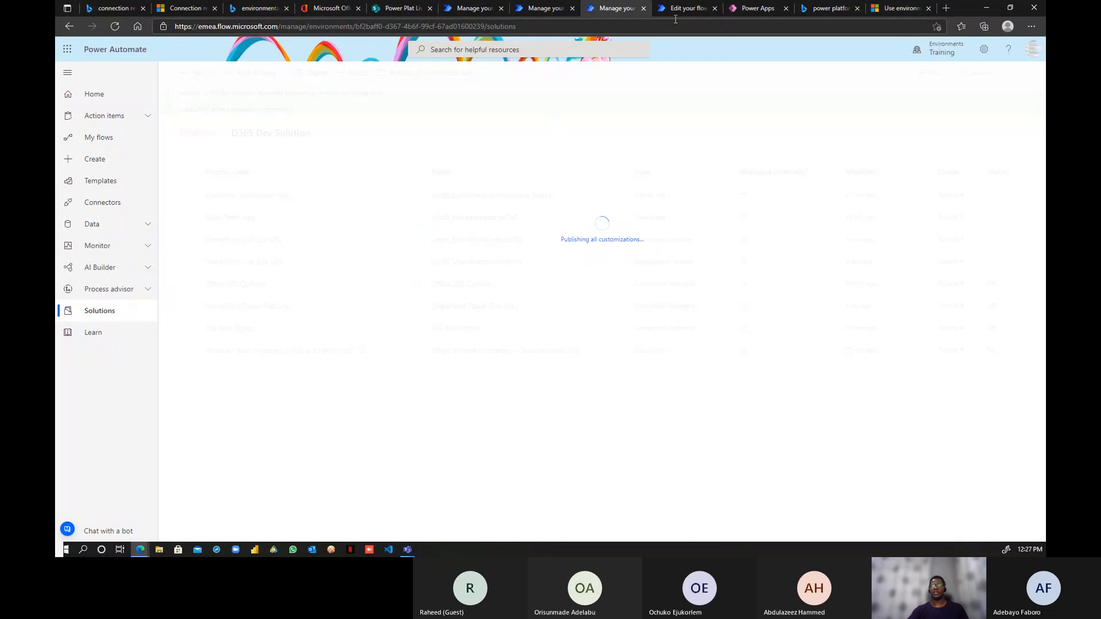
left_click(695, 8)
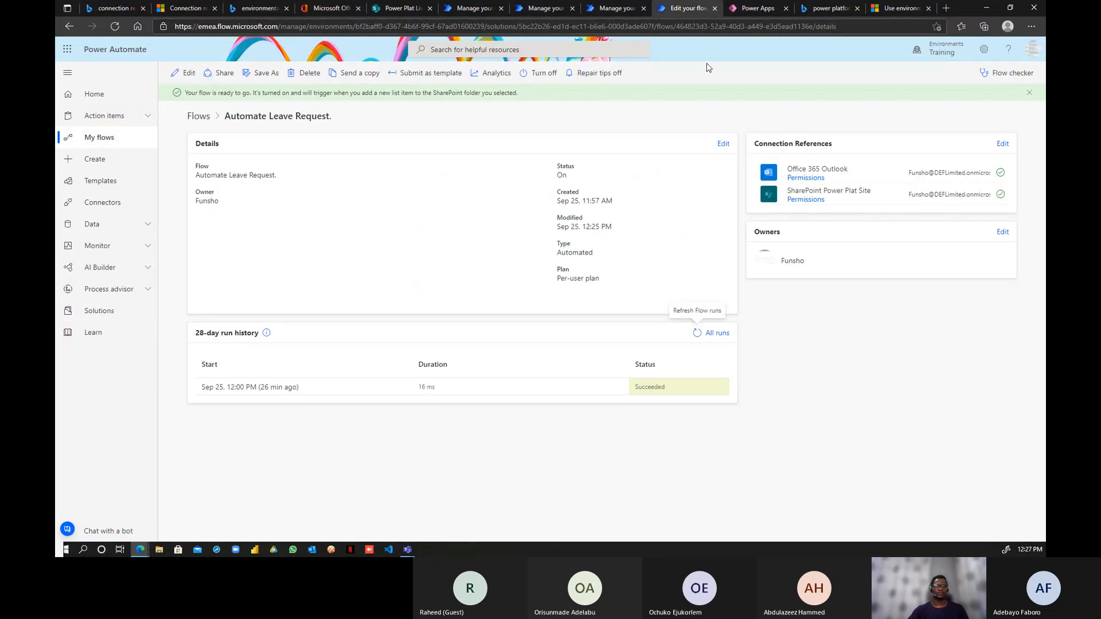
- Check the latest flow run, close the BikeStores FUN connection tab, and return to D365 Dev Solution
left_click(694, 336)
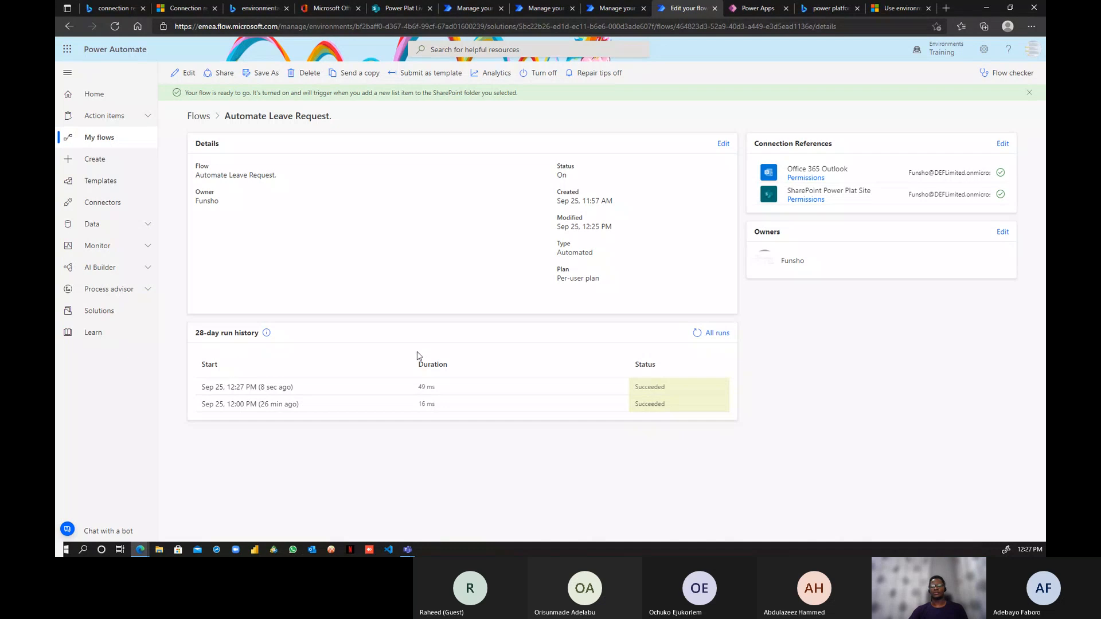
left_click(275, 388)
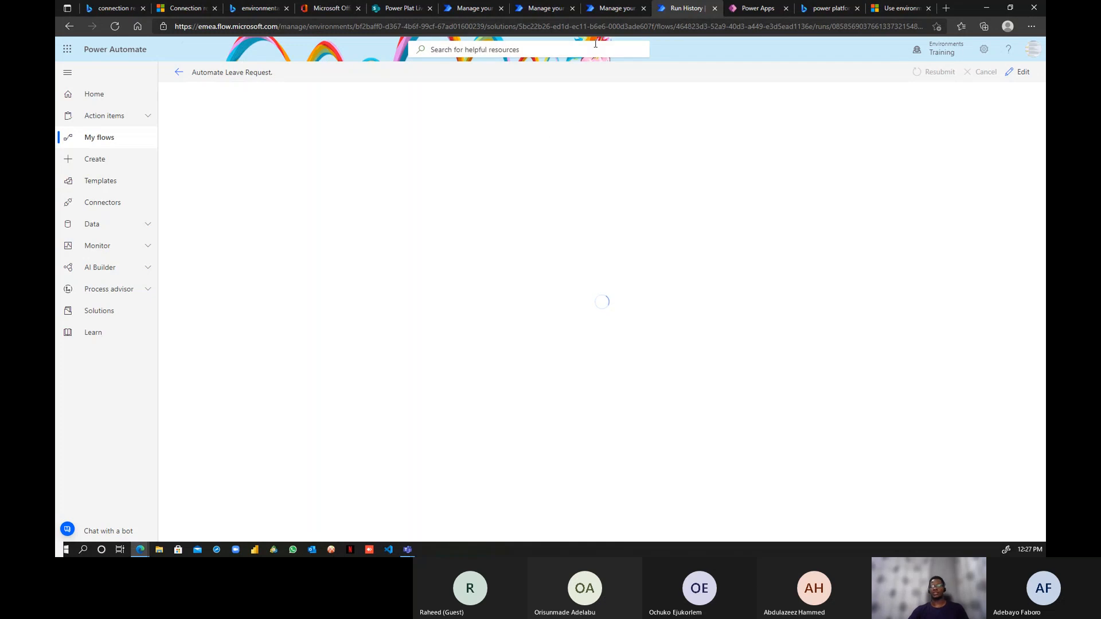
left_click(609, 10)
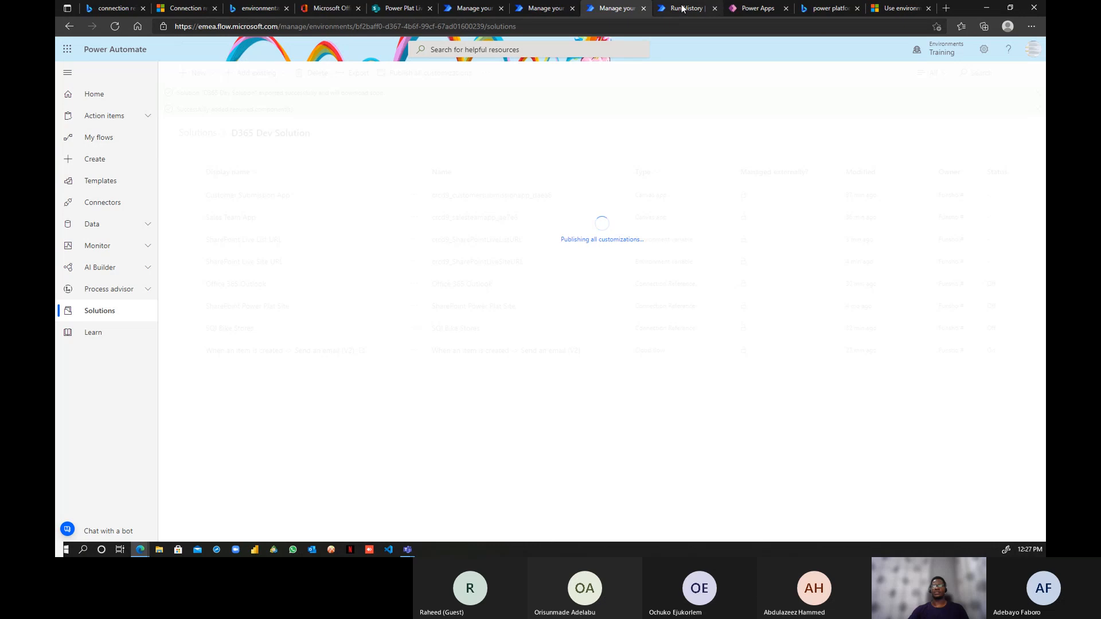
left_click(545, 9)
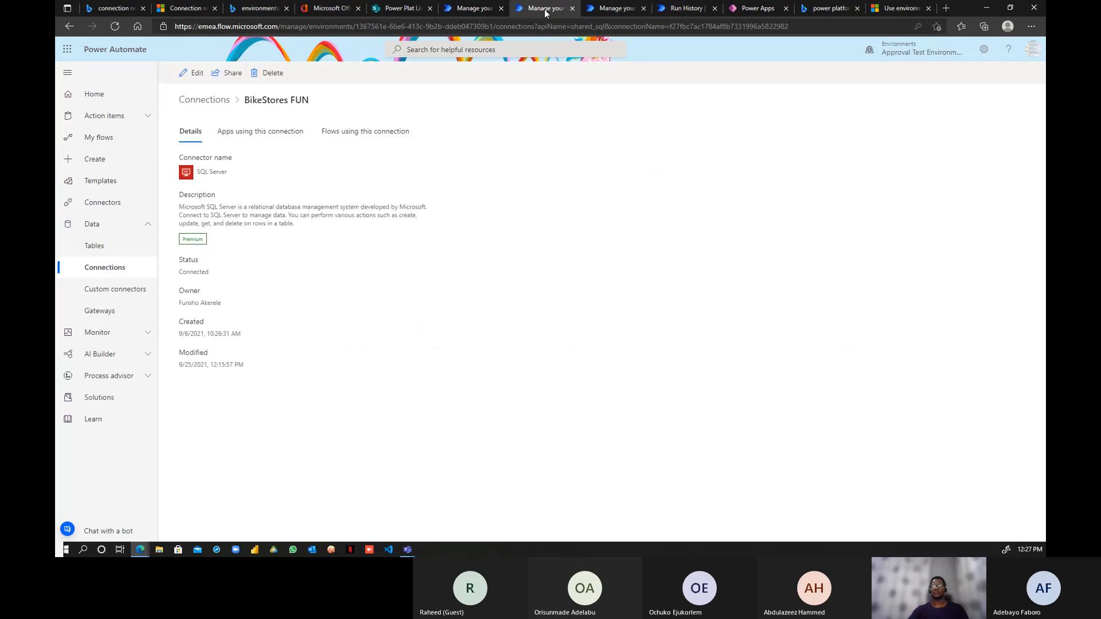
left_click(574, 8)
left_click(600, 8)
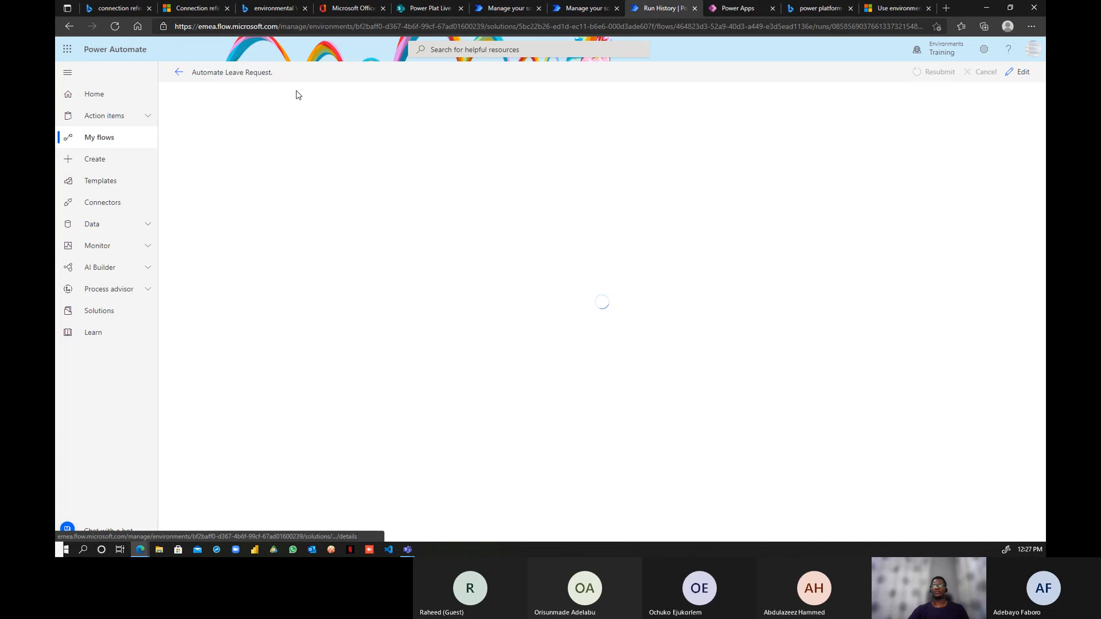
left_click(115, 27)
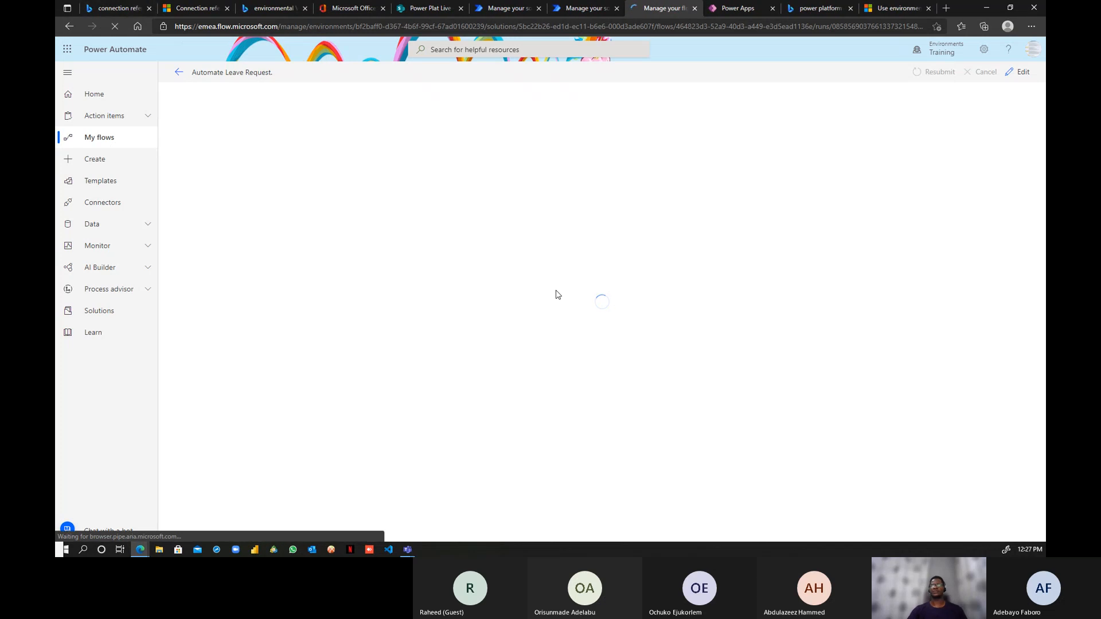
left_click(584, 8)
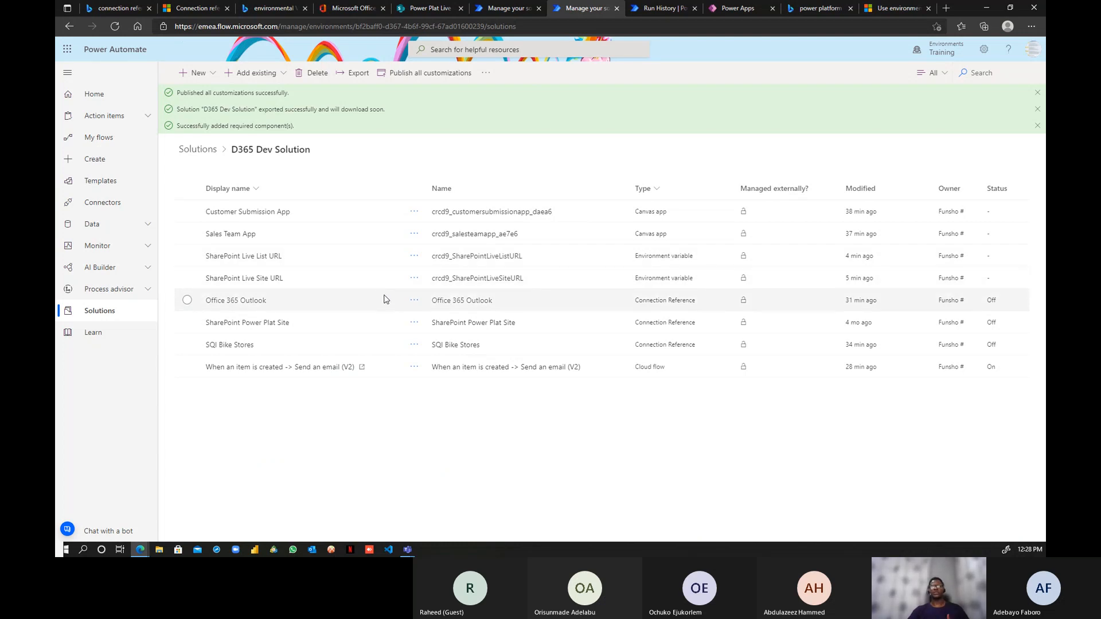
- Remove the SharePoint Live List URL variable's current list value from this solution
left_click(415, 258)
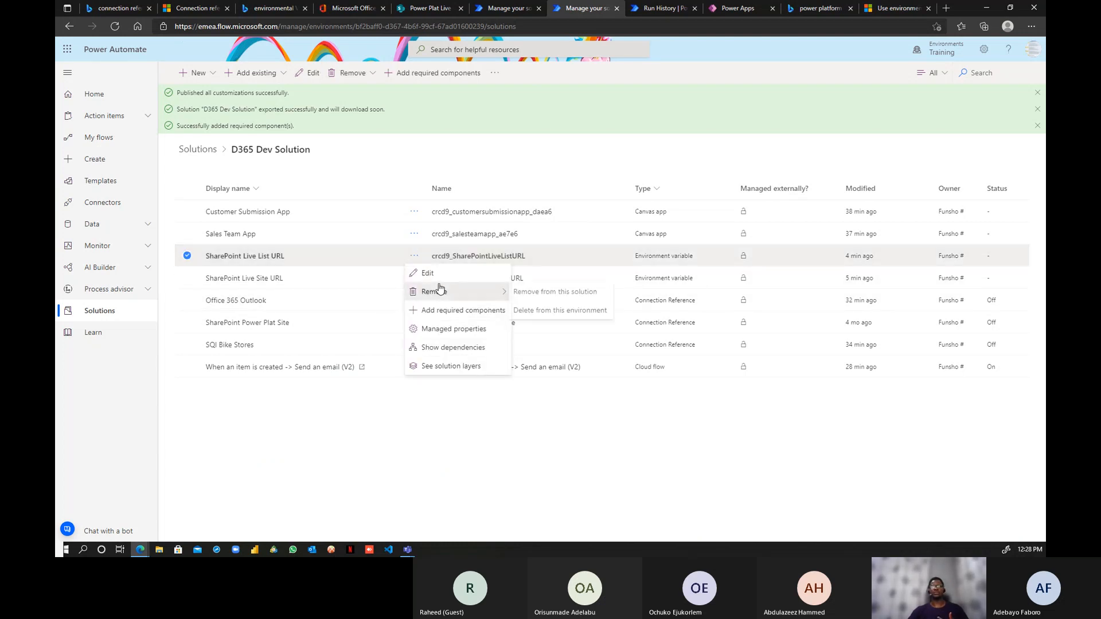
left_click(429, 273)
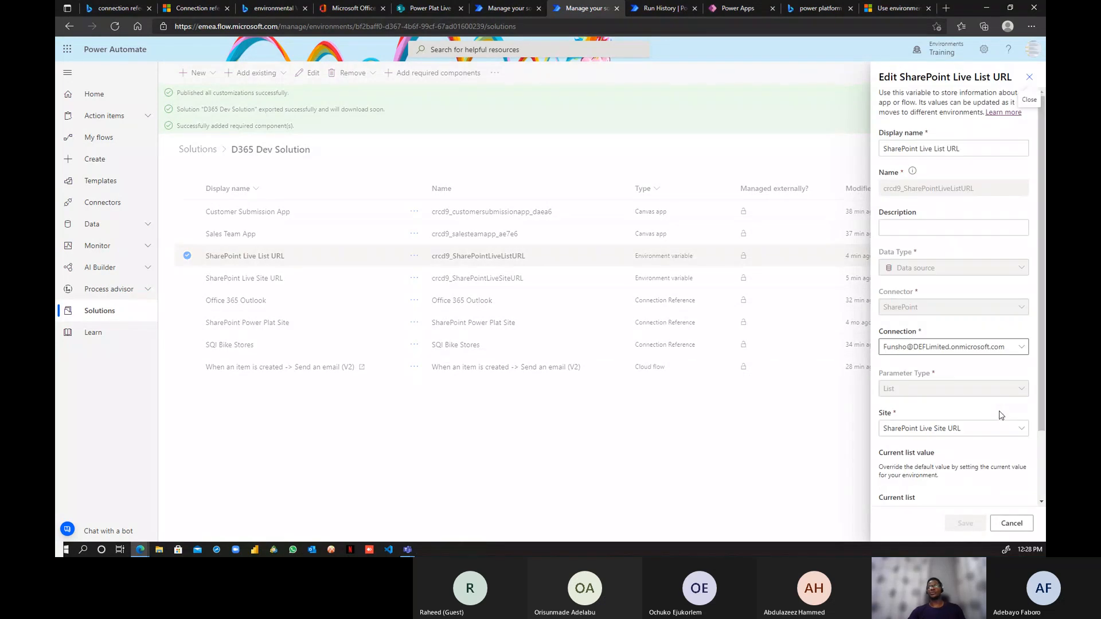
scroll(968, 378, "down", 2)
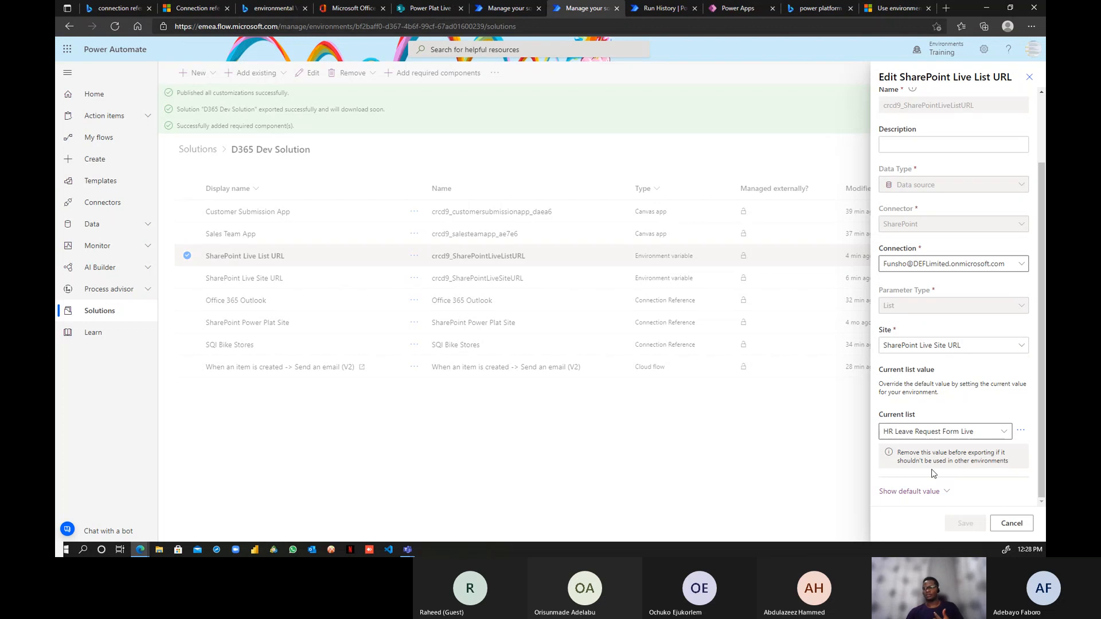
left_click(1002, 435)
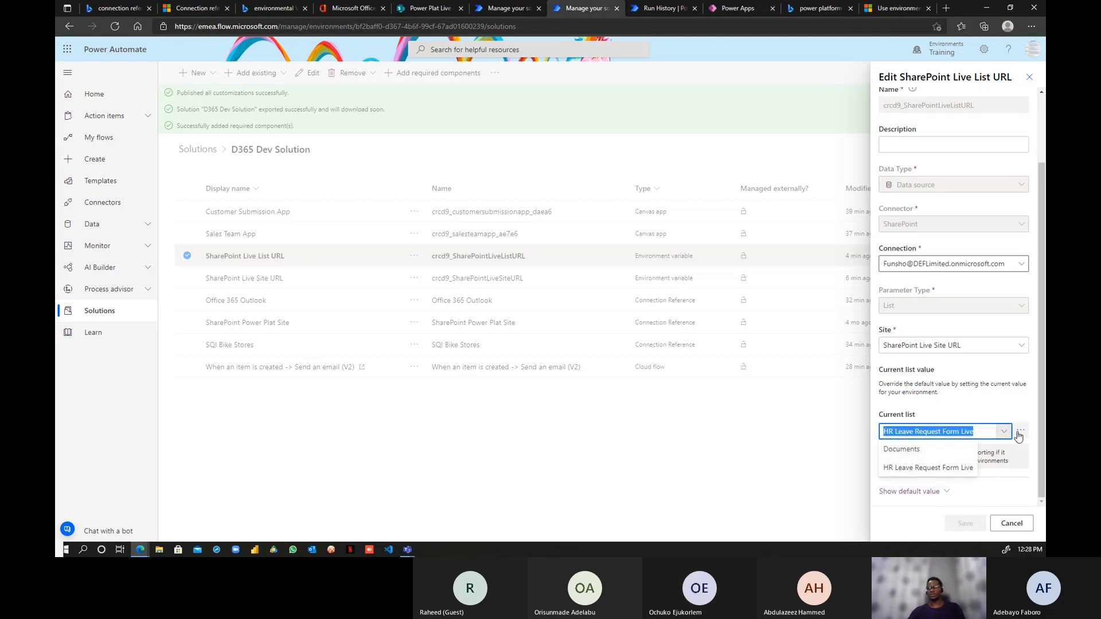
left_click(1019, 435)
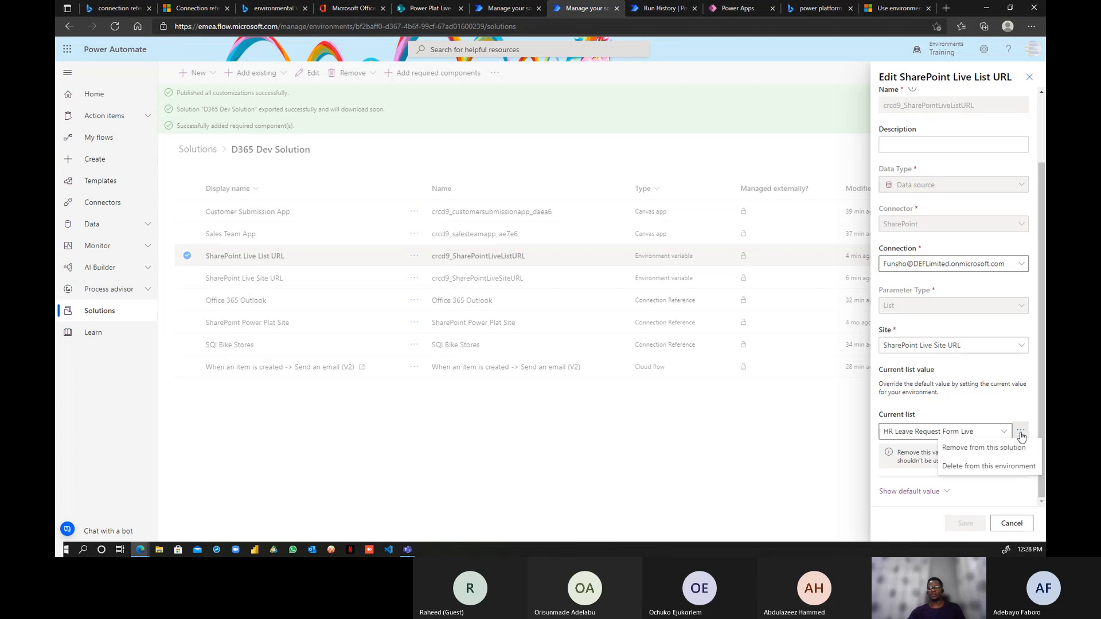
left_click(995, 453)
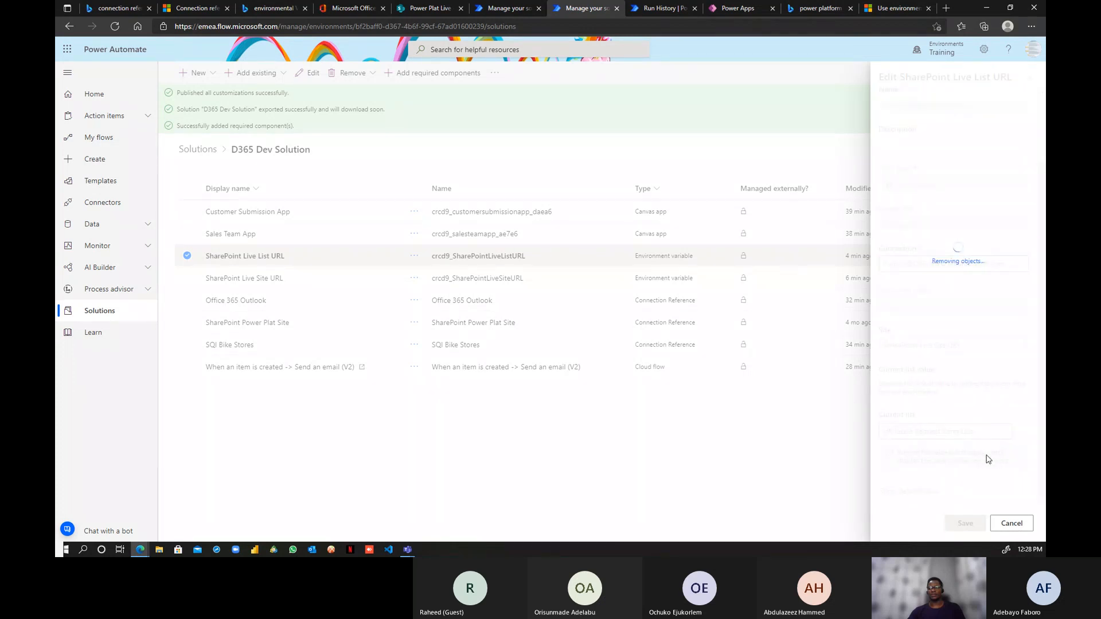
- Review the variable's default list value and site choices, leaving them unchanged
scroll(990, 433, "down", 2)
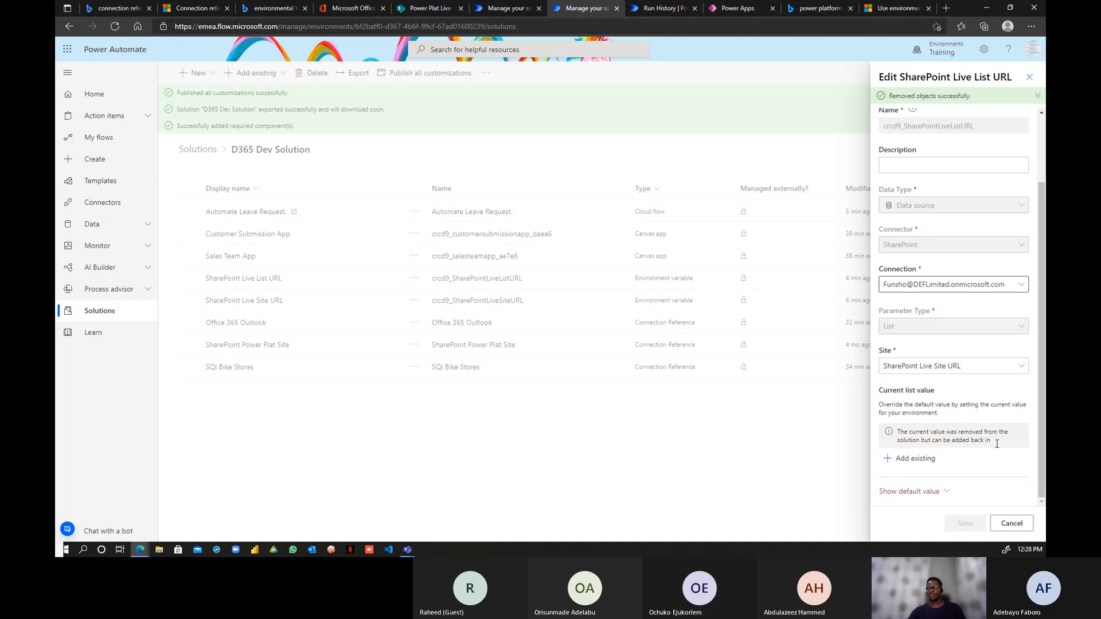
left_click(942, 489)
left_click(1022, 488)
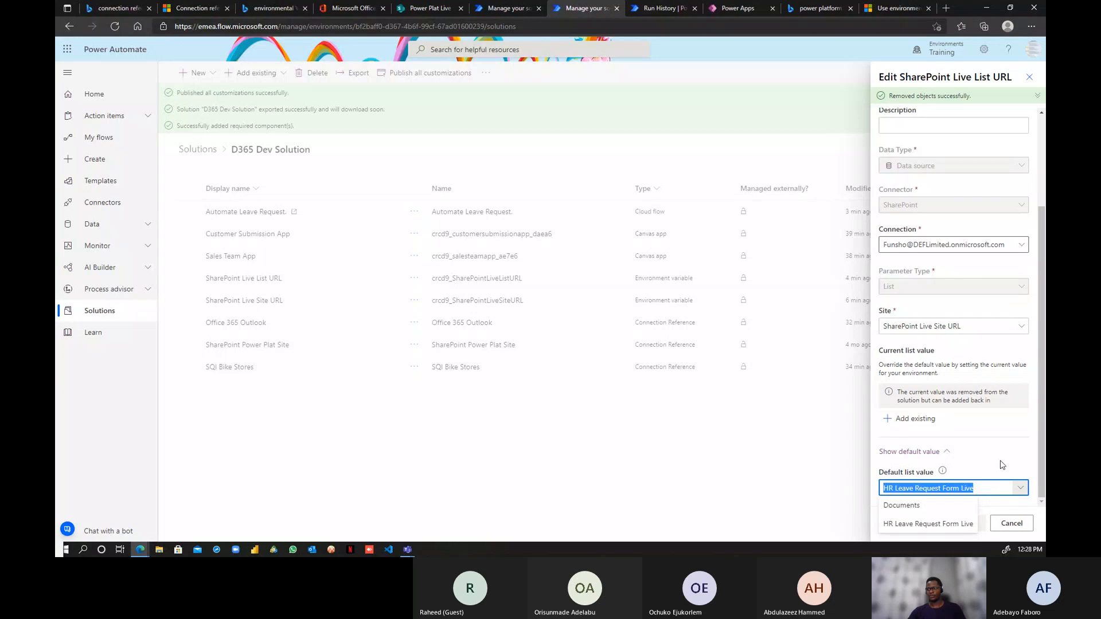
left_click(996, 489)
left_click(1025, 488)
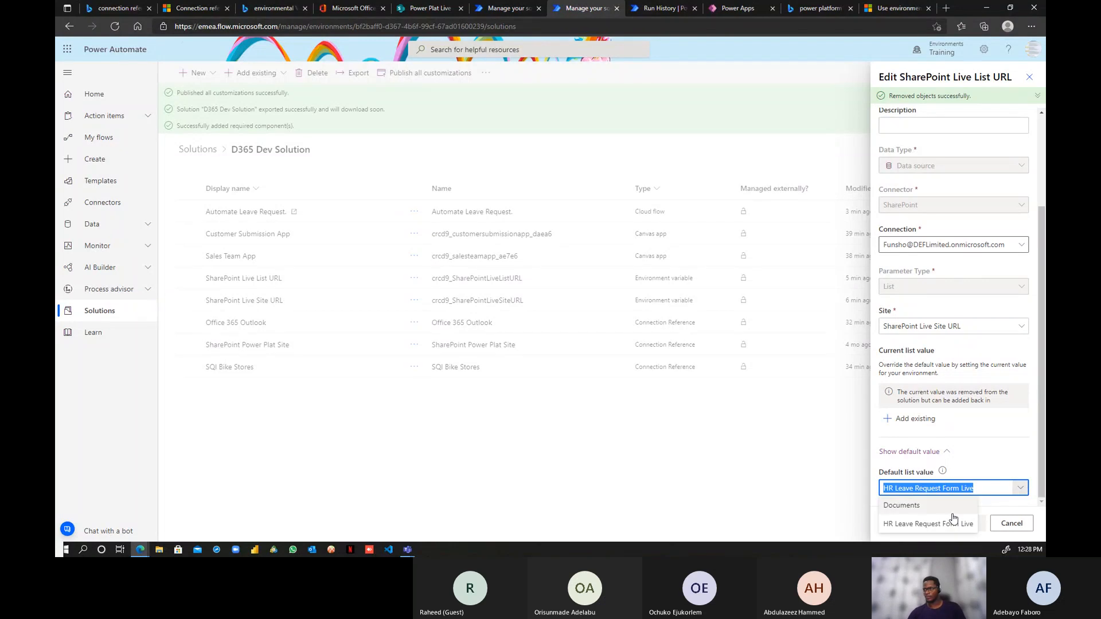
left_click(945, 452)
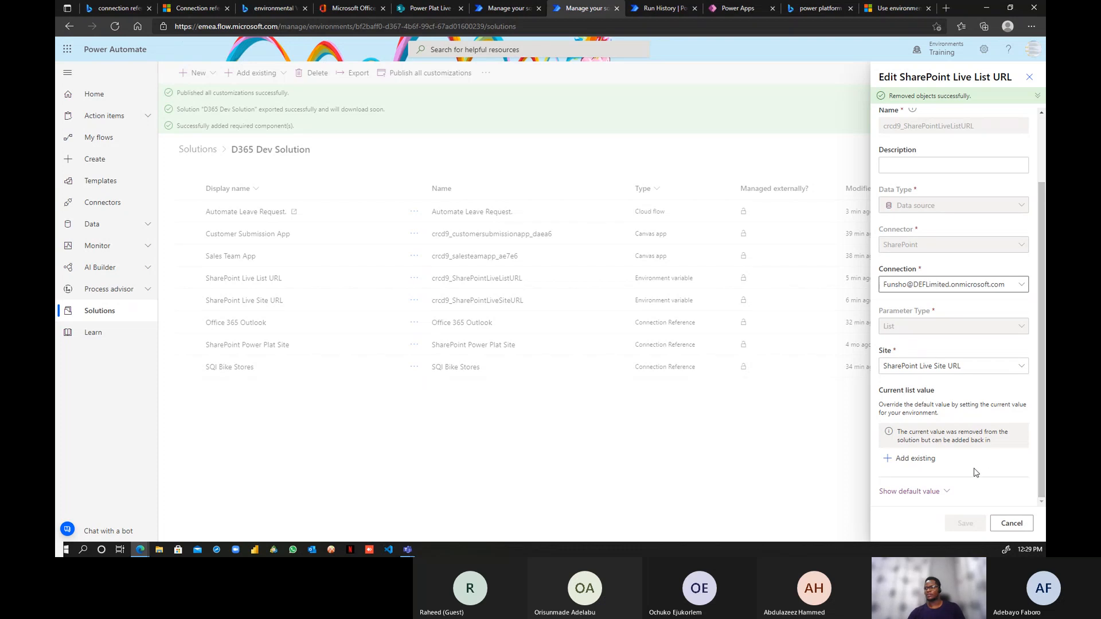
left_click(1015, 366)
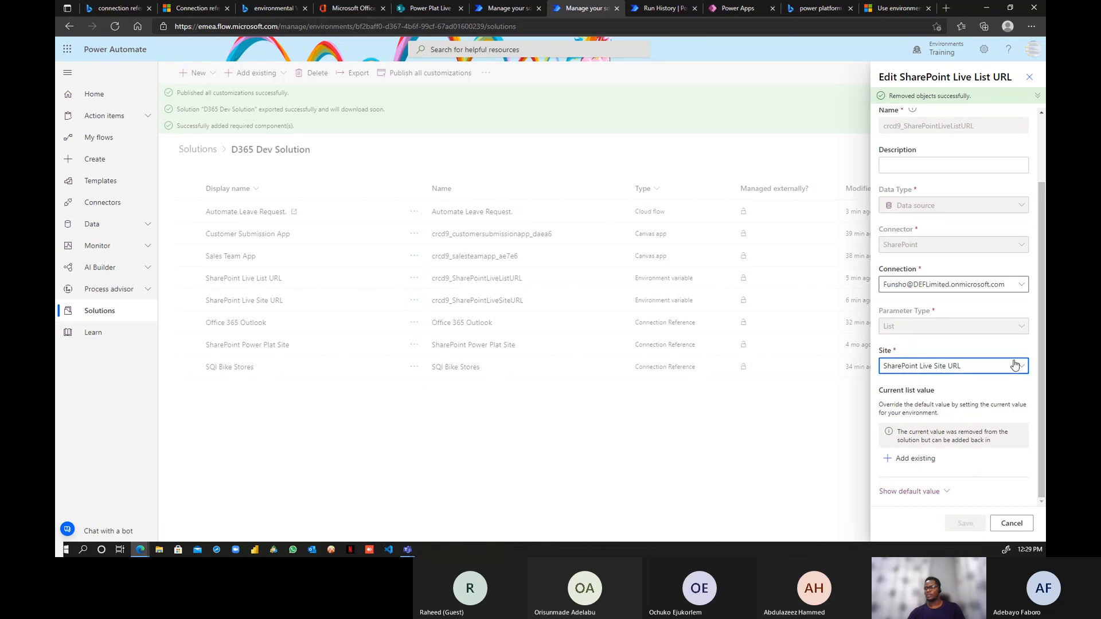
left_click(994, 347)
scroll(992, 376, "up", 2)
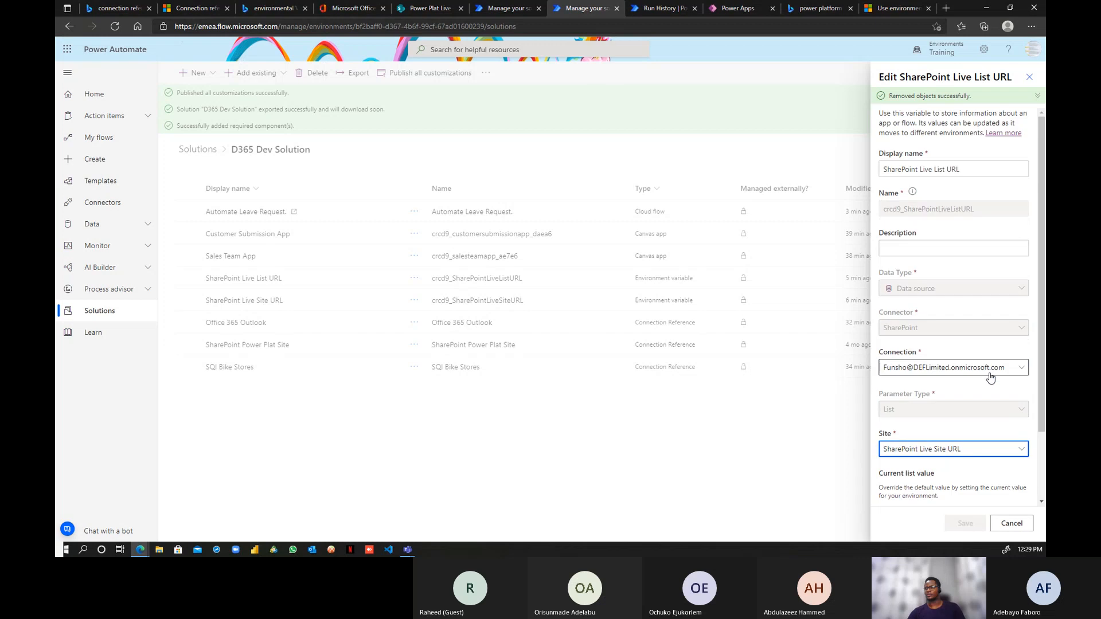
scroll(992, 378, "down", 2)
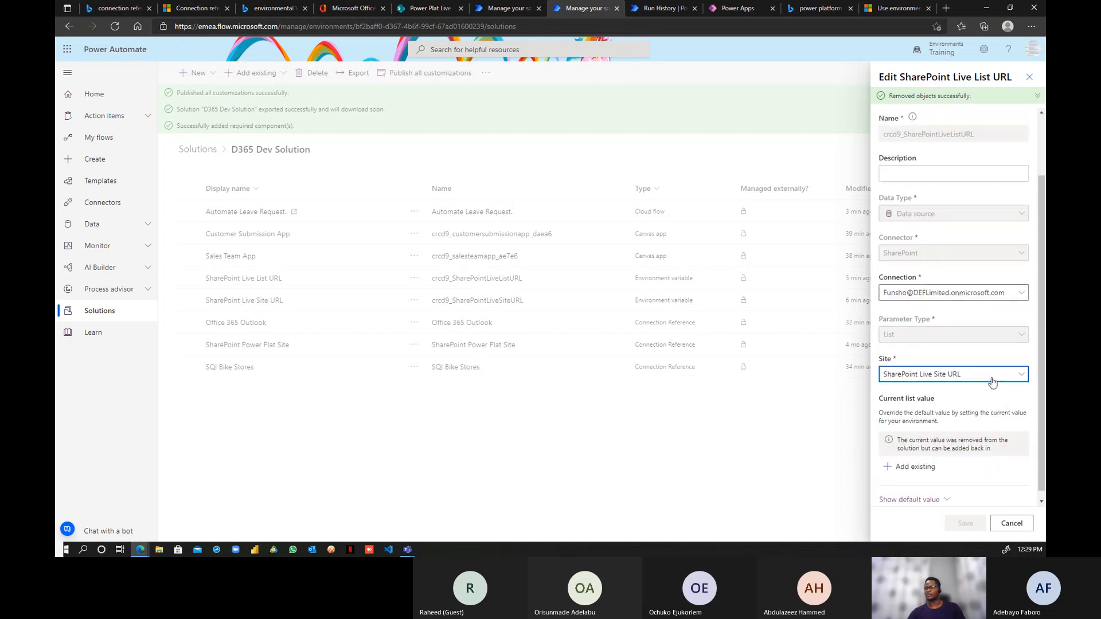
- Remove the SharePoint Live Site URL variable's current site value from the solution
left_click(1025, 524)
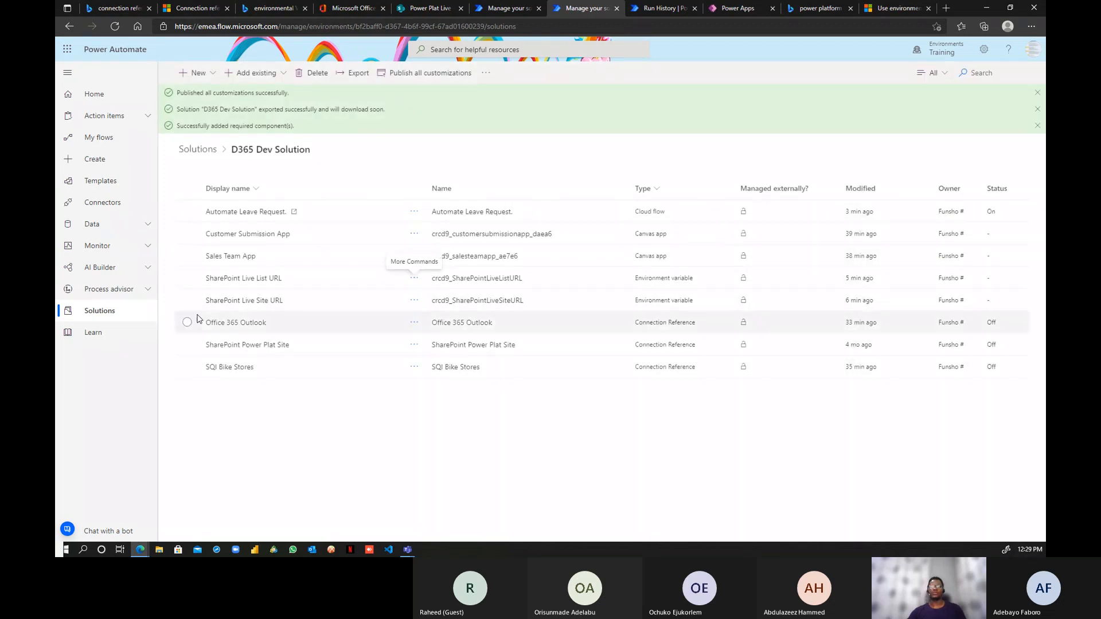
left_click(333, 306)
left_click(414, 301)
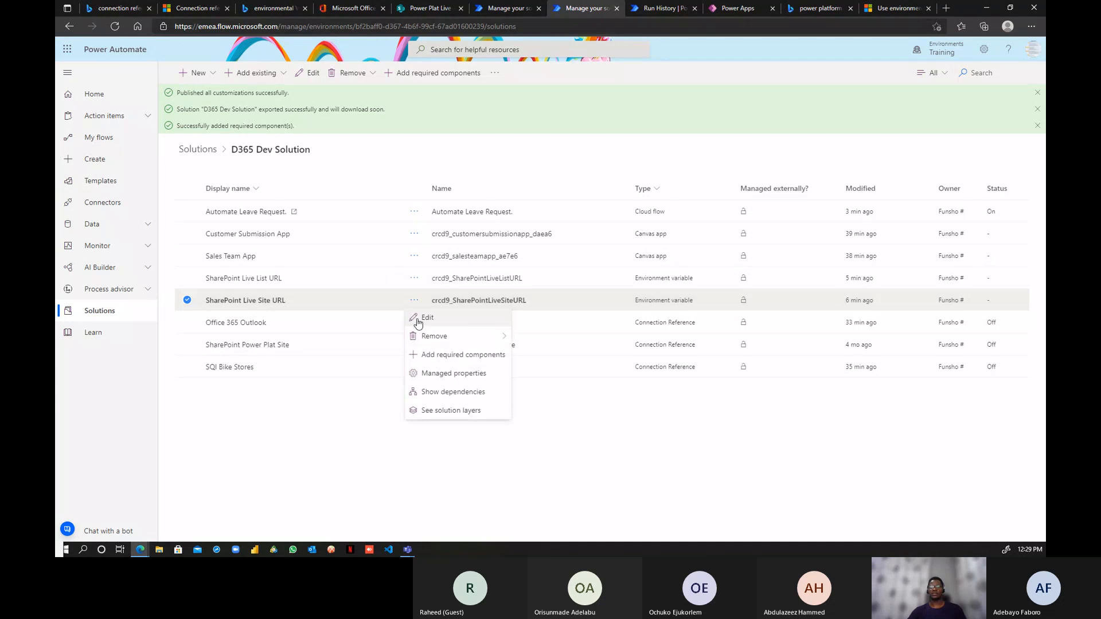
left_click(426, 318)
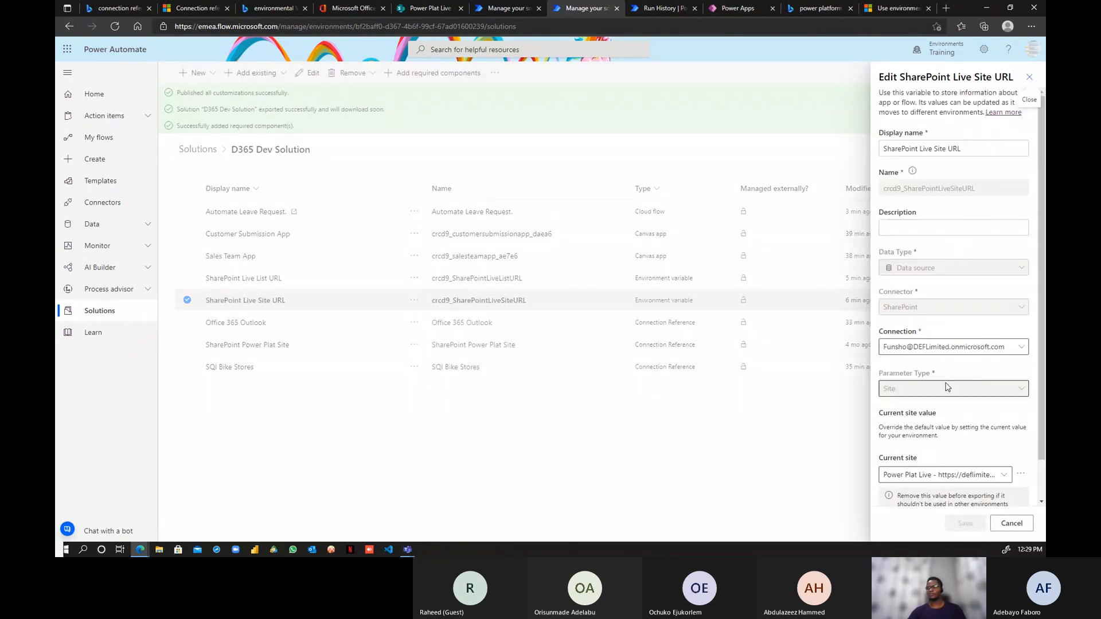
scroll(976, 388, "down", 1)
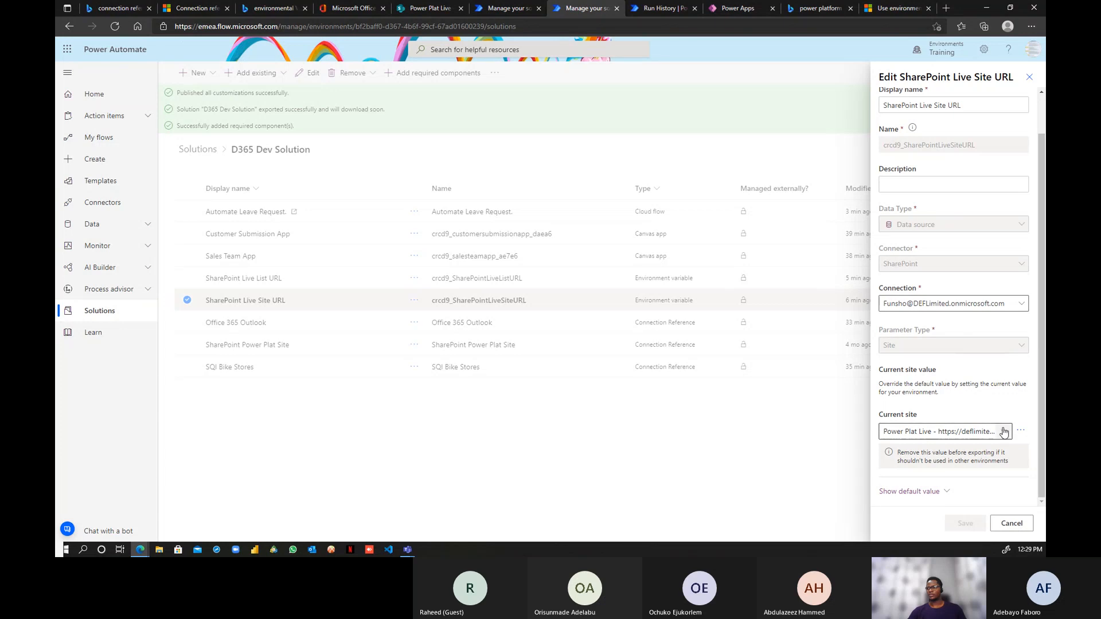
left_click(1020, 432)
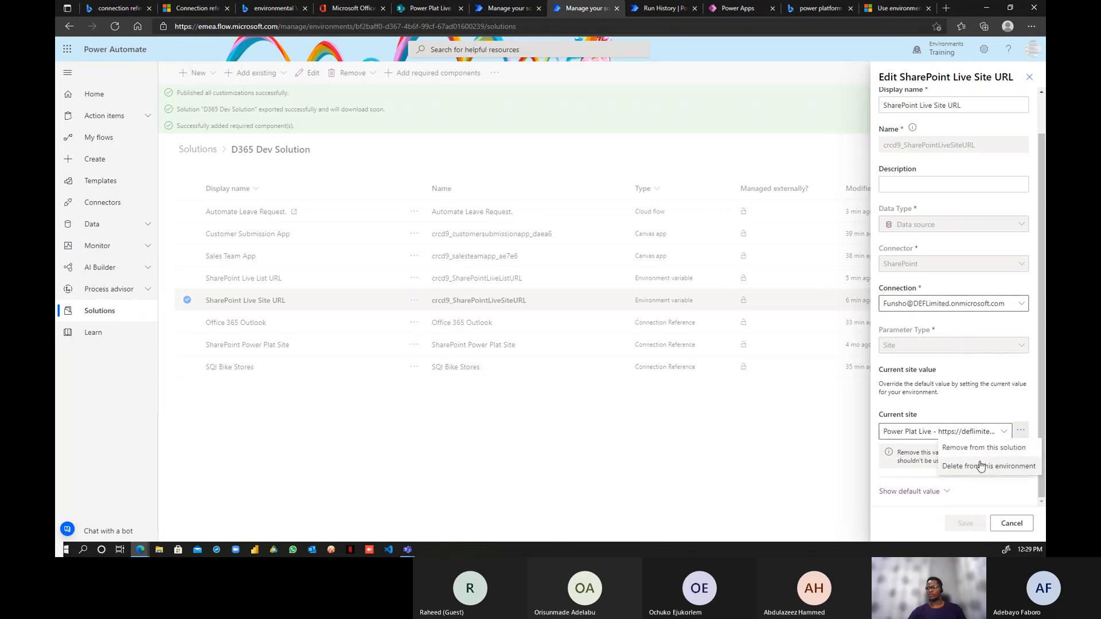
left_click(985, 451)
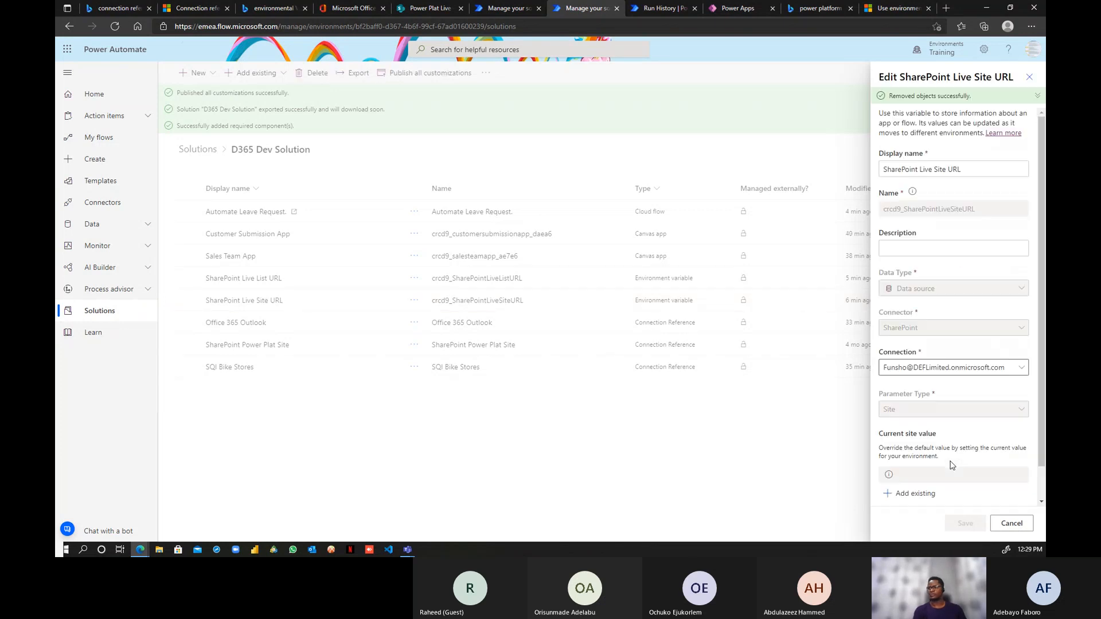
- Set the Live Site URL variable's default site to Power Plat Demo and save it
scroll(963, 461, "down", 1)
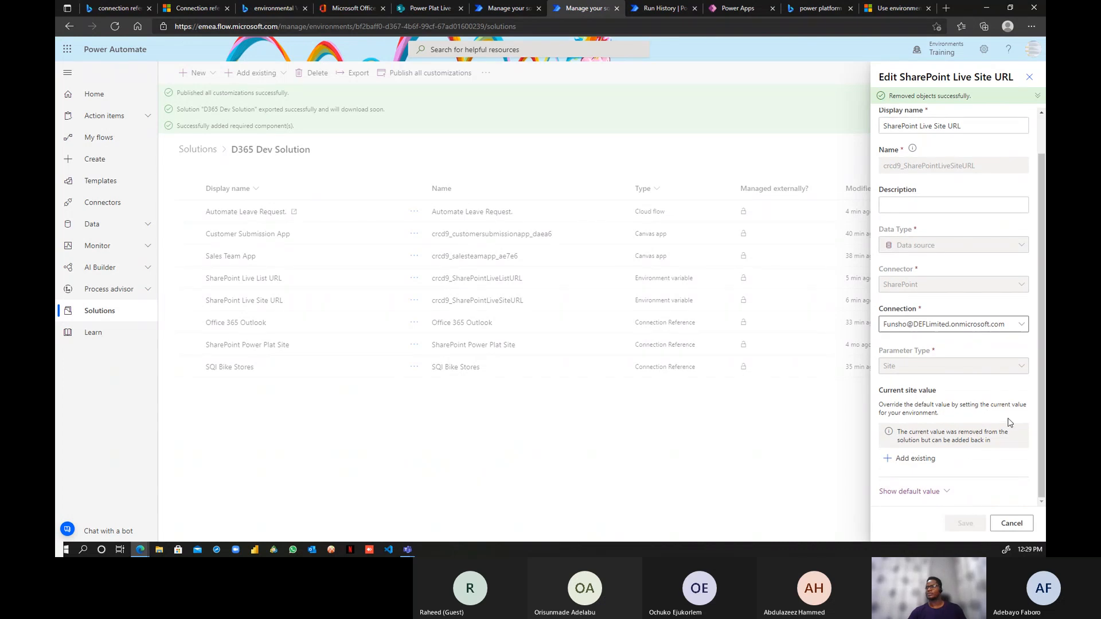
scroll(1010, 422, "up", 1)
scroll(1009, 423, "down", 1)
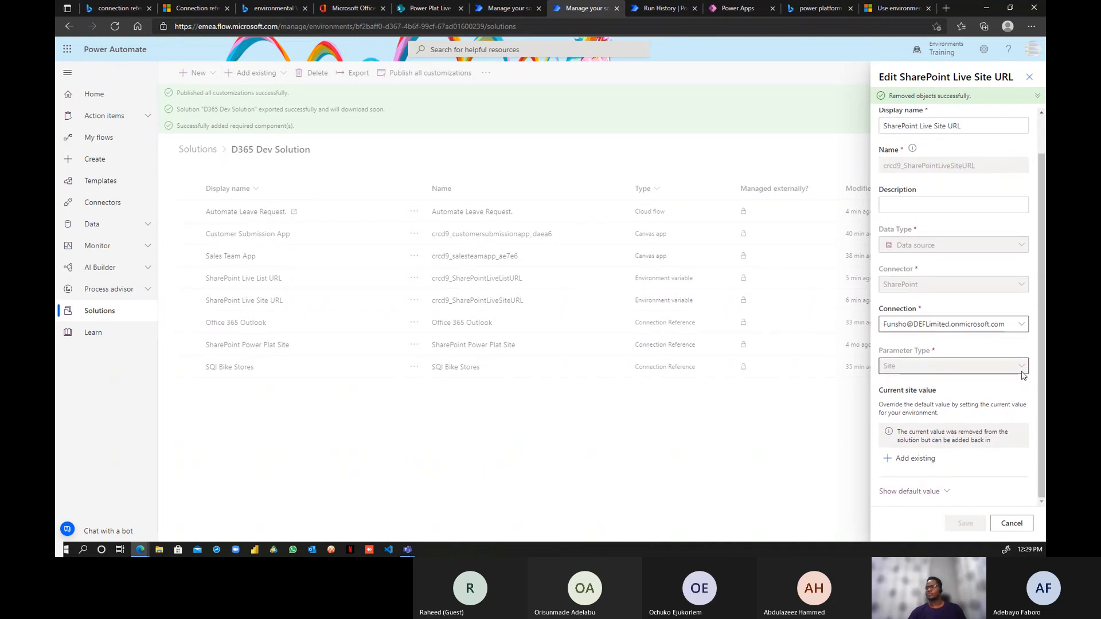
left_click(953, 491)
scroll(978, 474, "down", 1)
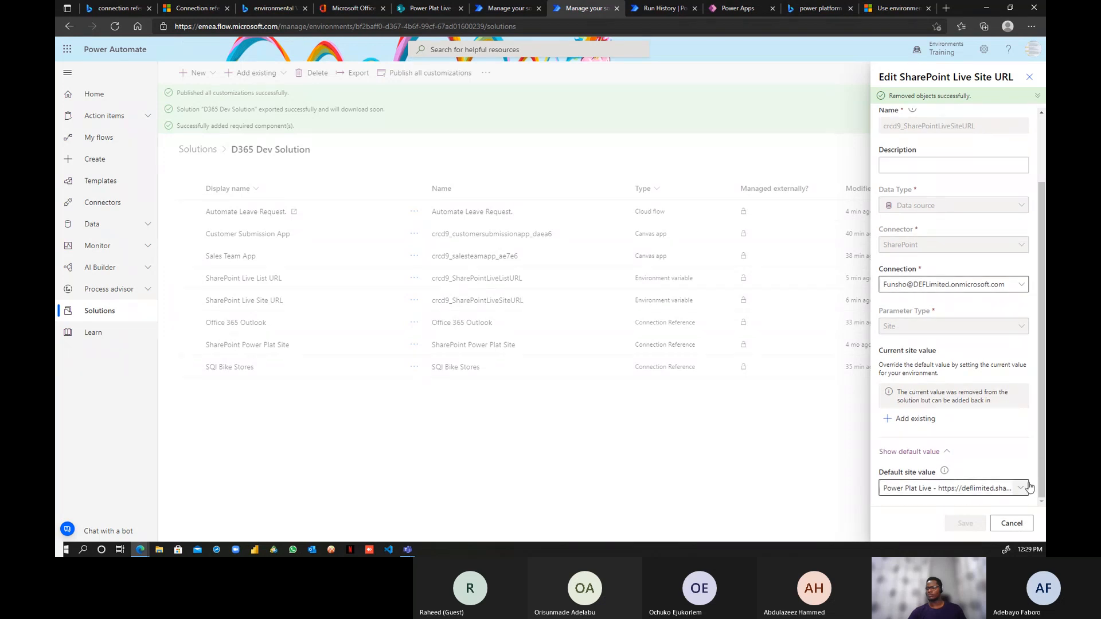
left_click(1021, 490)
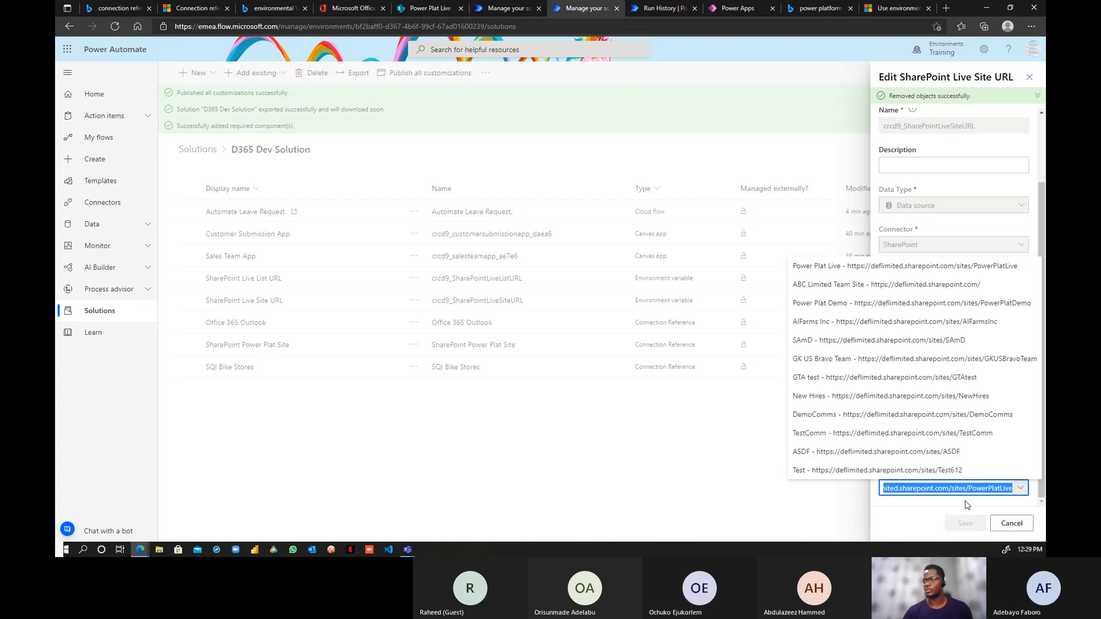
left_click(907, 304)
left_click(1006, 425)
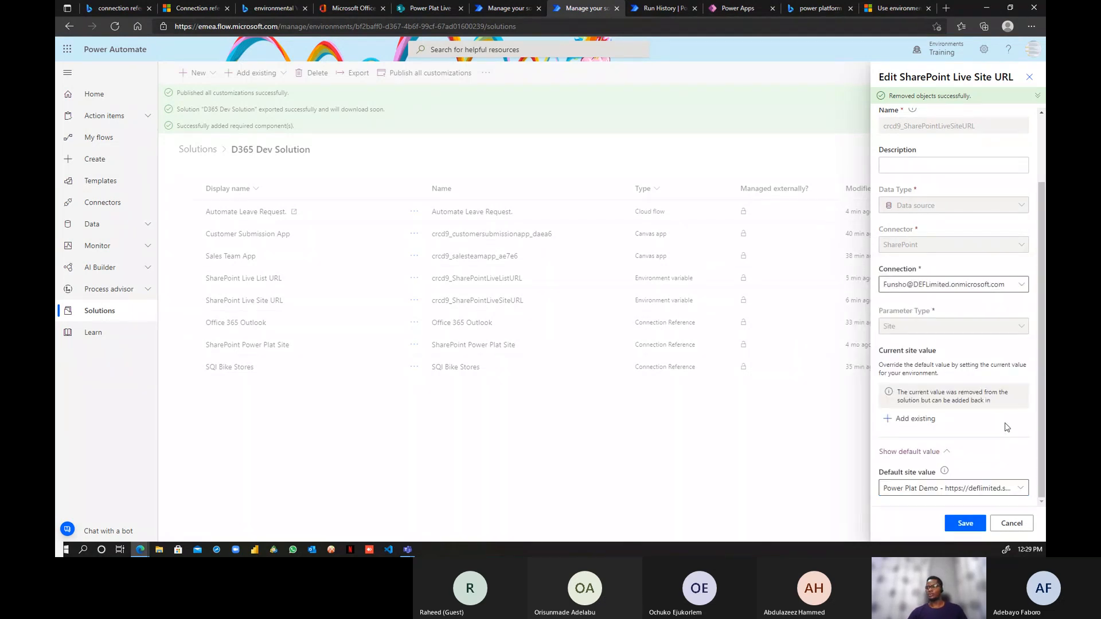
left_click(968, 524)
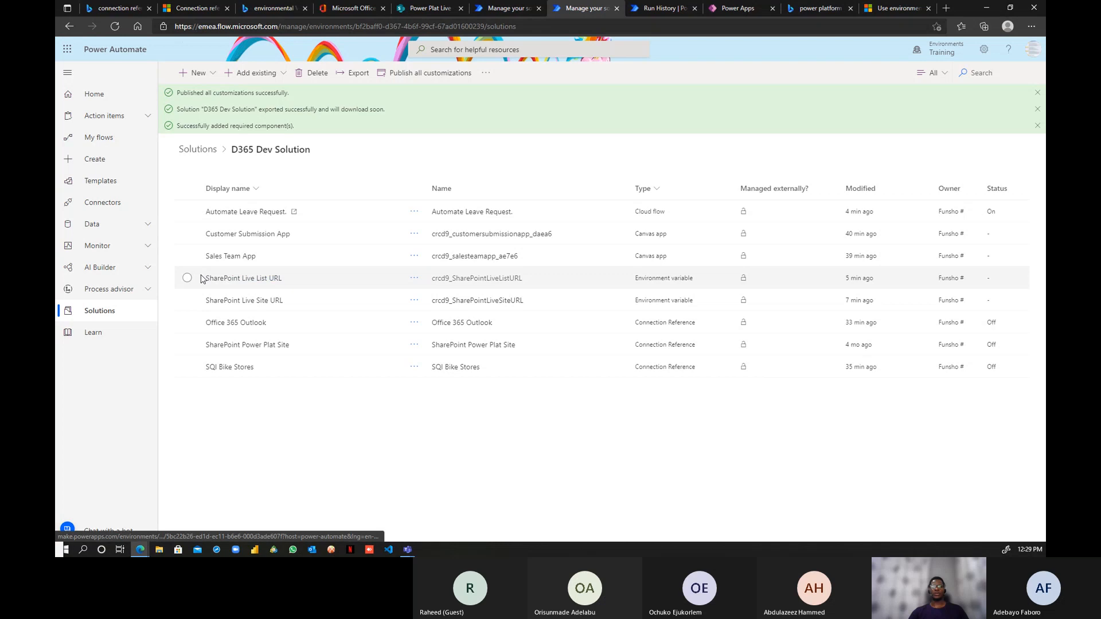
left_click(414, 278)
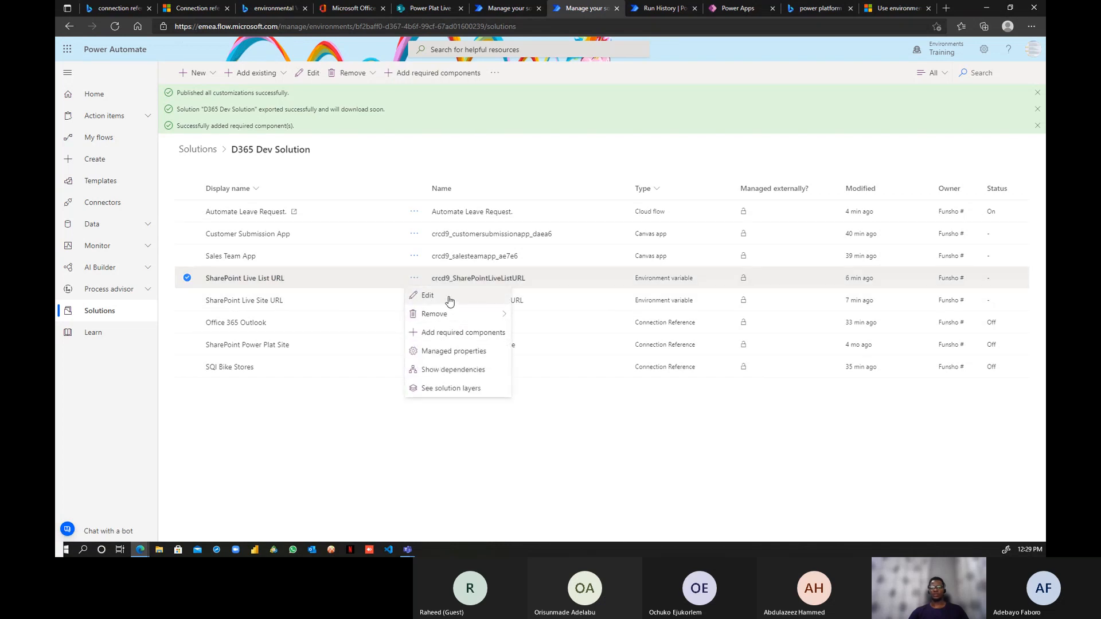
left_click(450, 301)
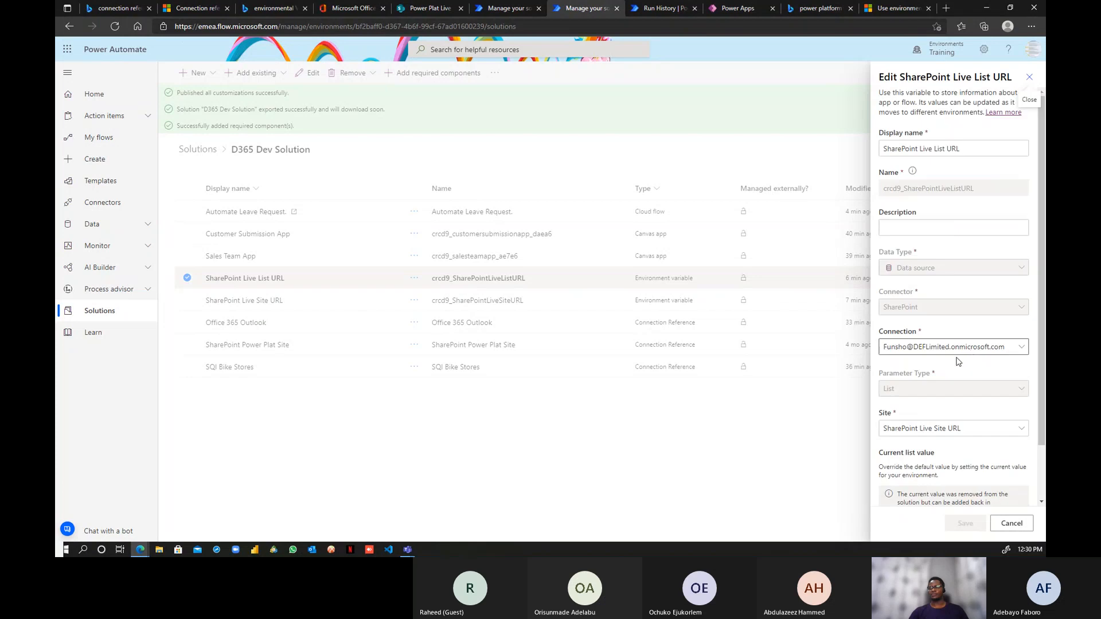
scroll(957, 362, "down", 1)
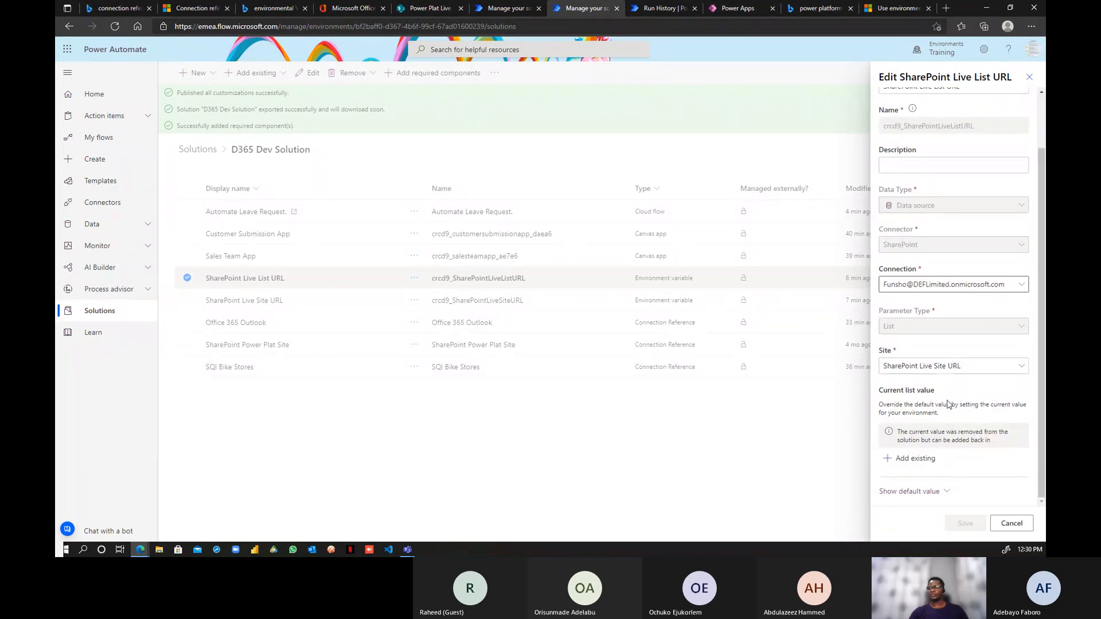
left_click(946, 489)
scroll(974, 482, "down", 1)
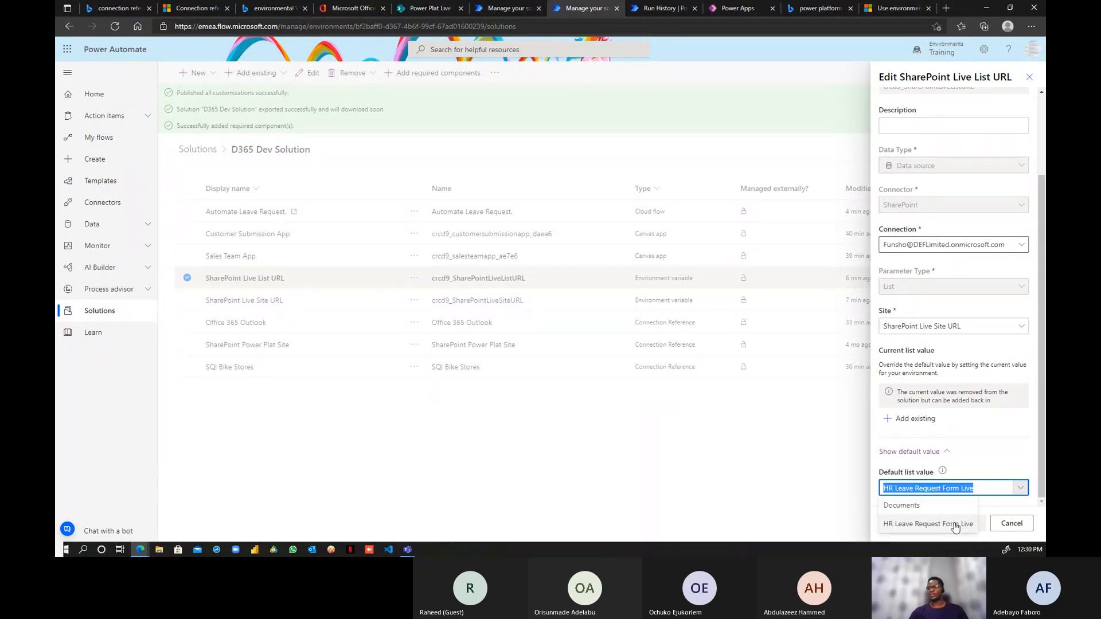
left_click(940, 452)
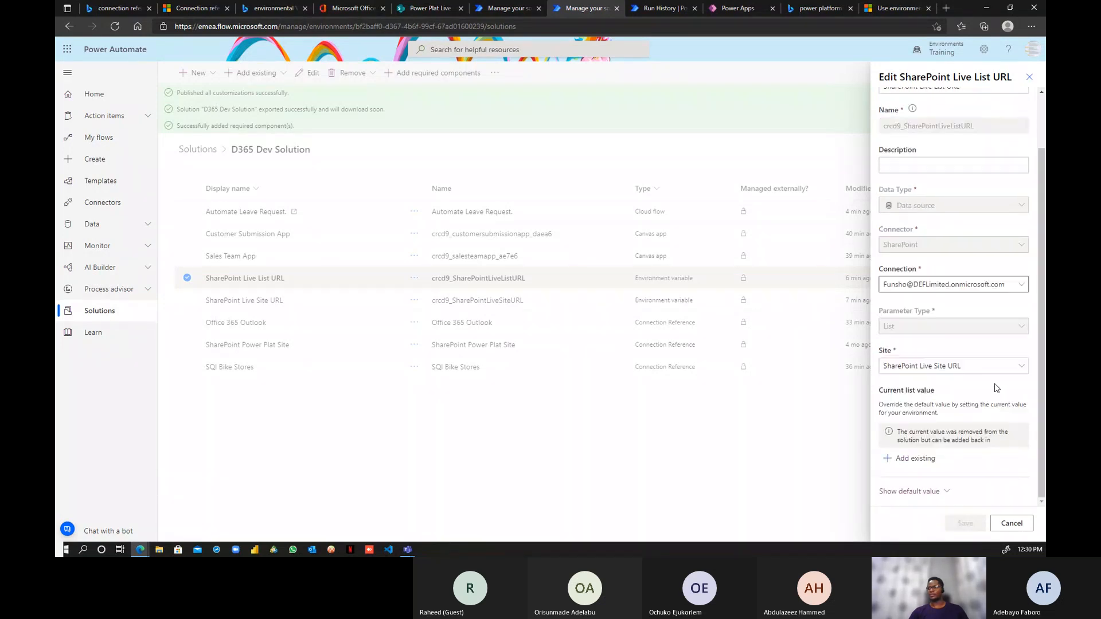
left_click(1021, 367)
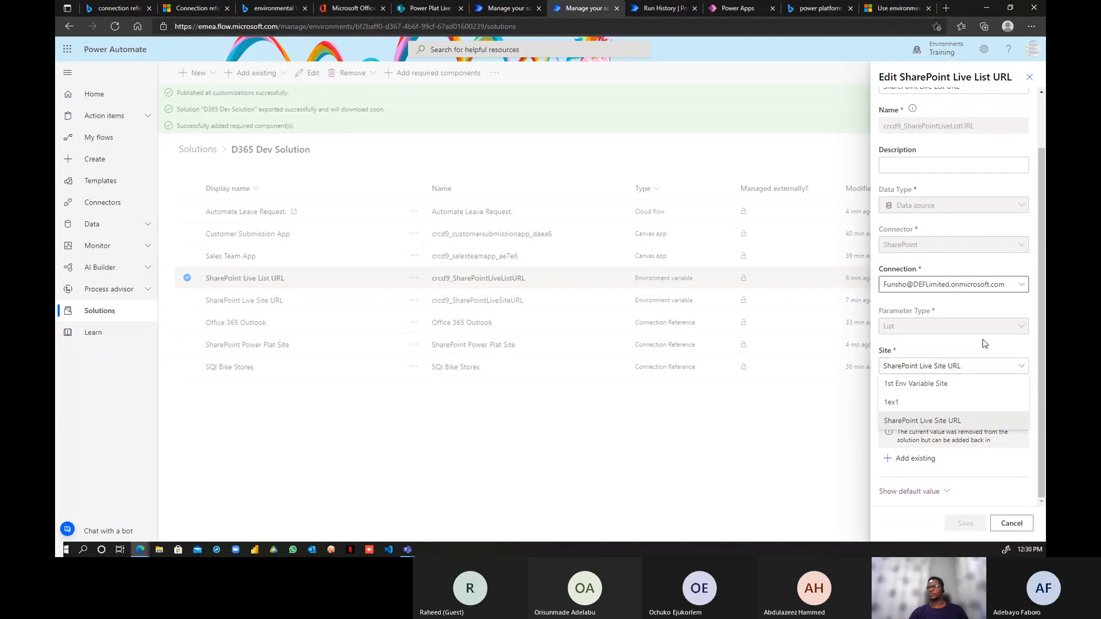
left_click(993, 361)
scroll(977, 261, "up", 2)
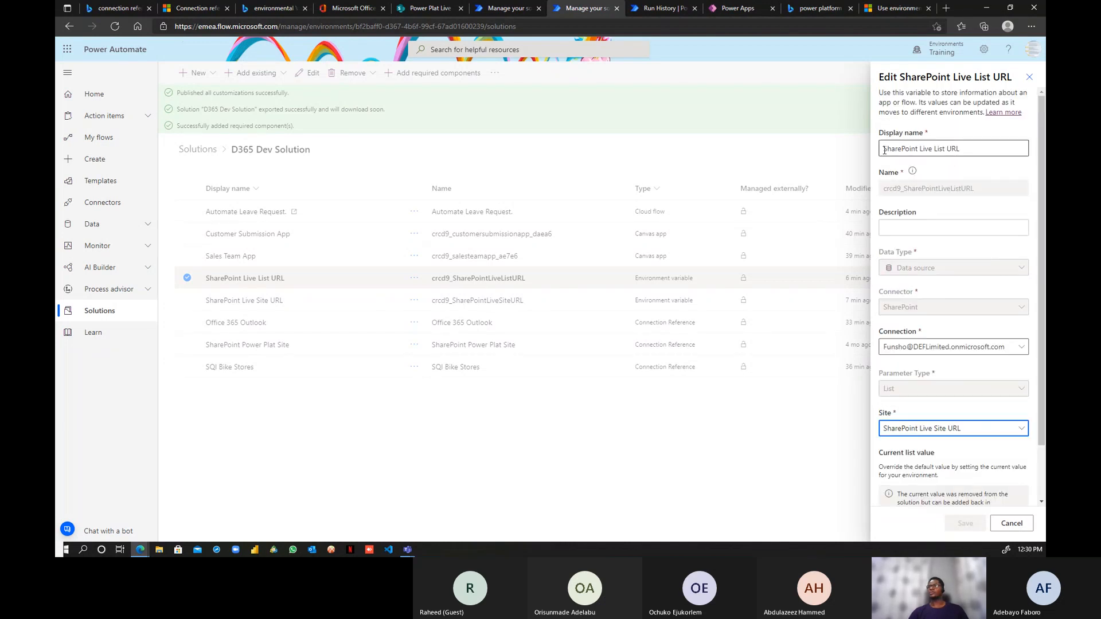
scroll(965, 467, "down", 1)
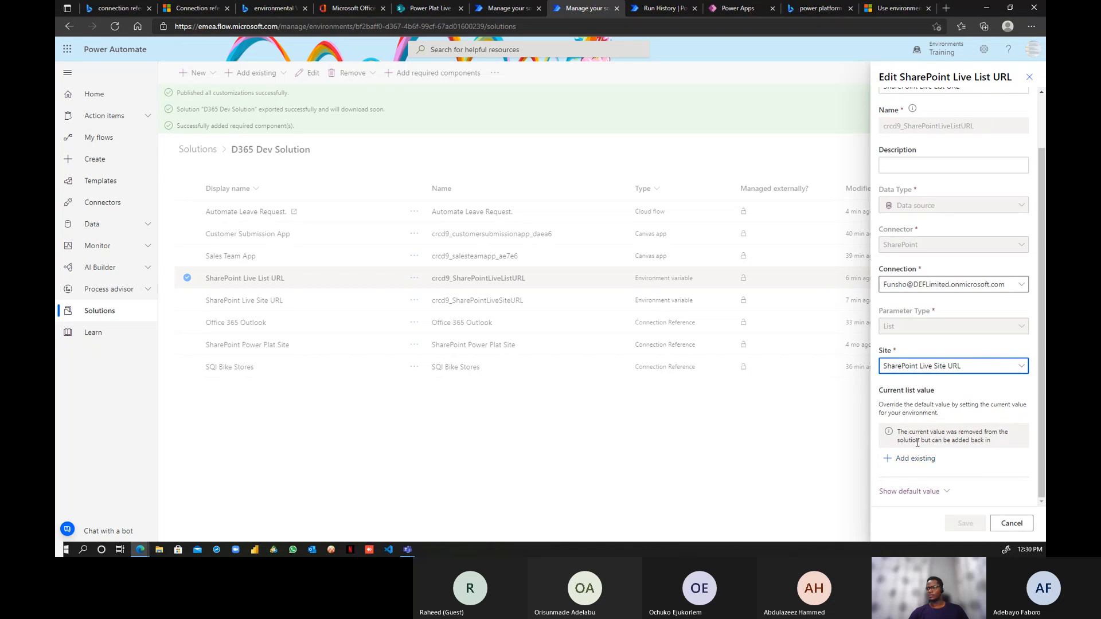
left_click(917, 458)
scroll(986, 424, "down", 1)
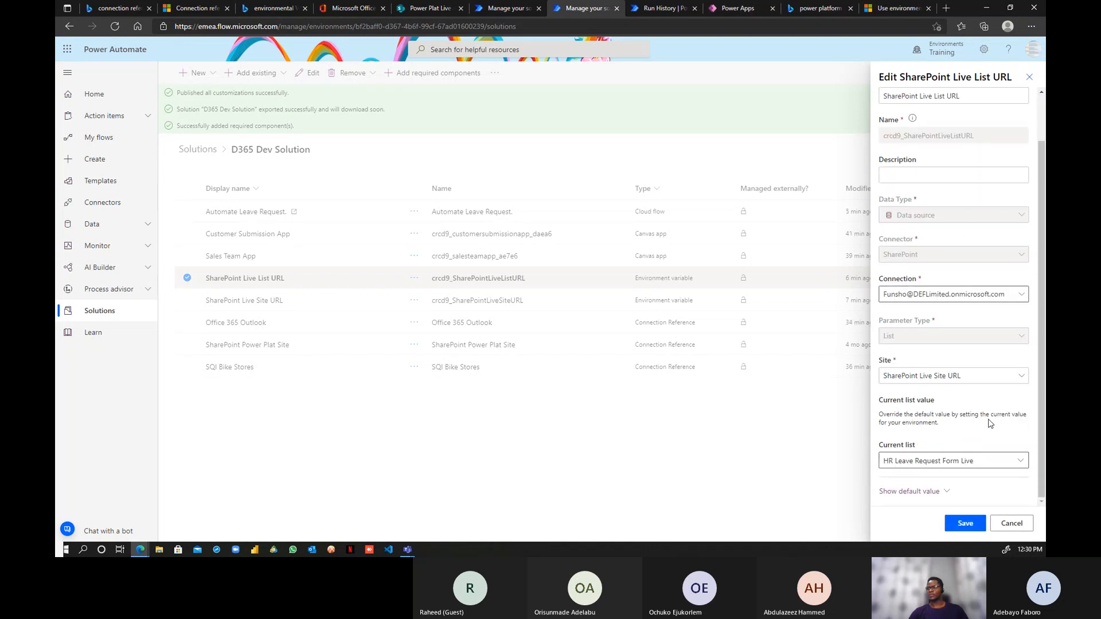
left_click(1019, 461)
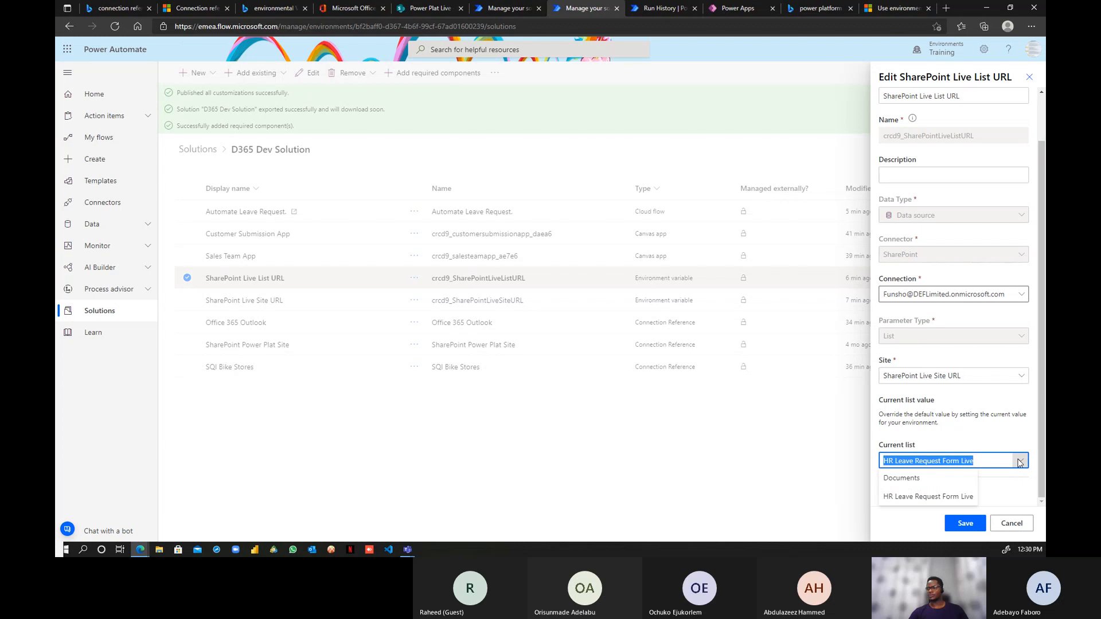
left_click(1015, 428)
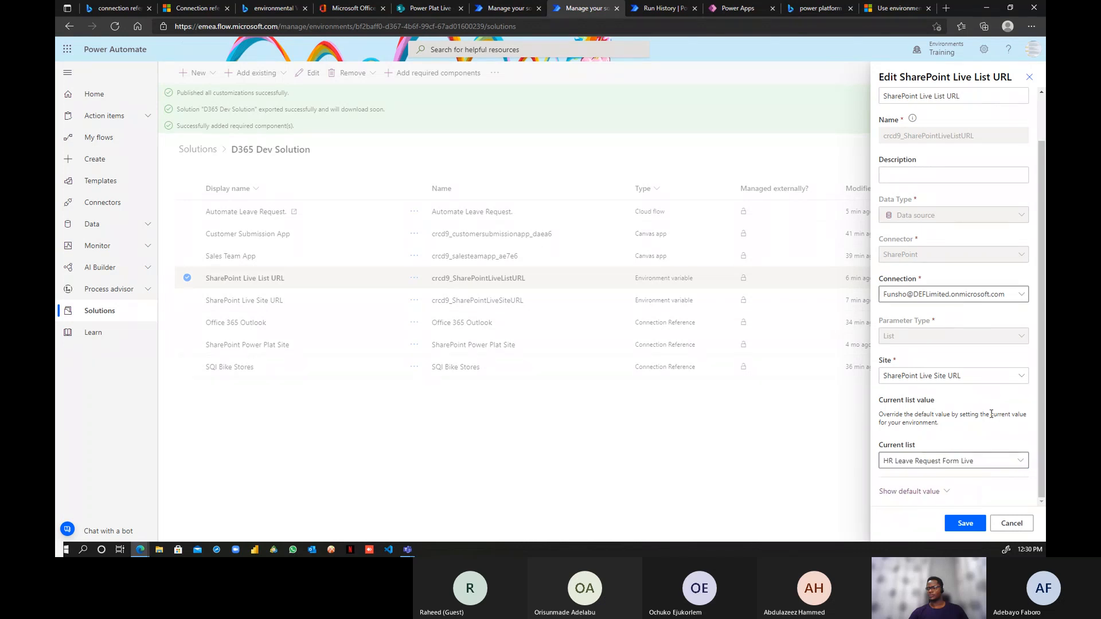
left_click(945, 491)
scroll(974, 459, "down", 1)
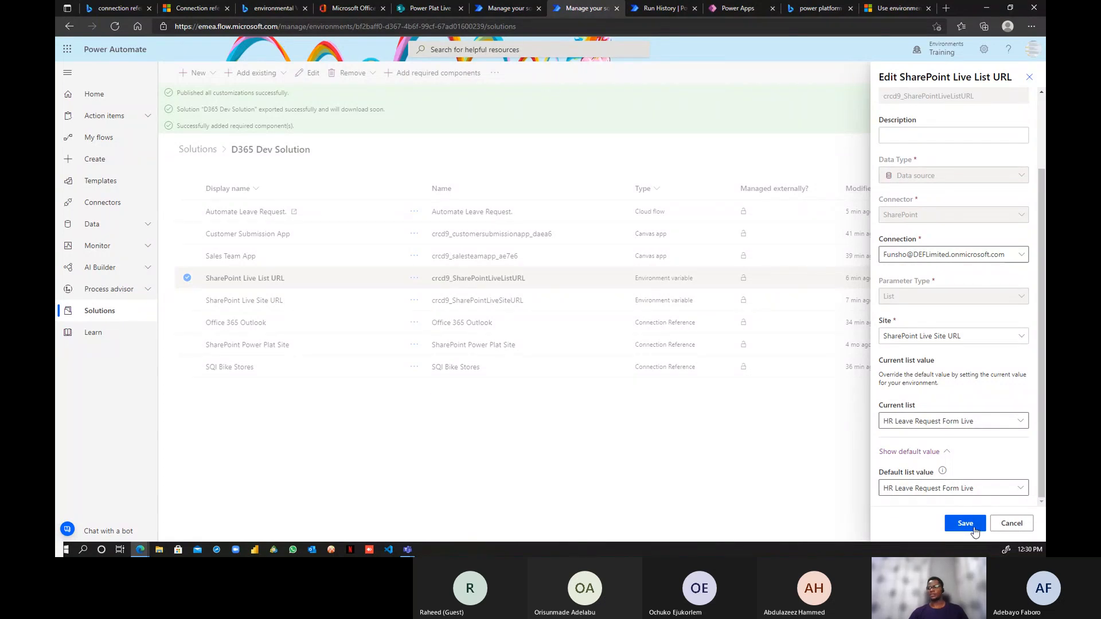
left_click(1021, 426)
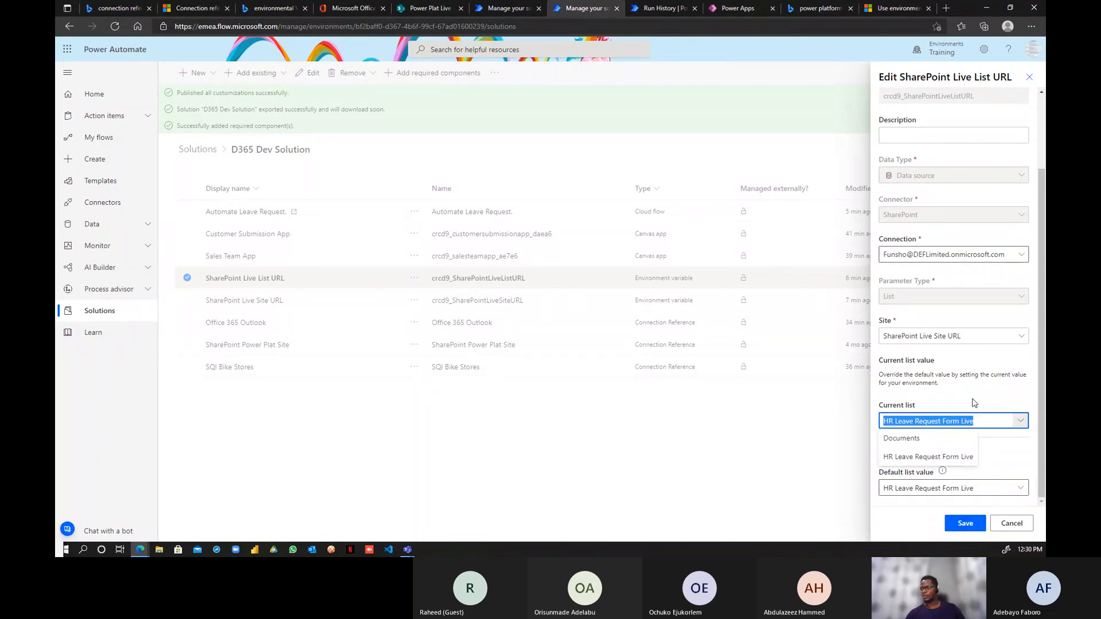
left_click(973, 401)
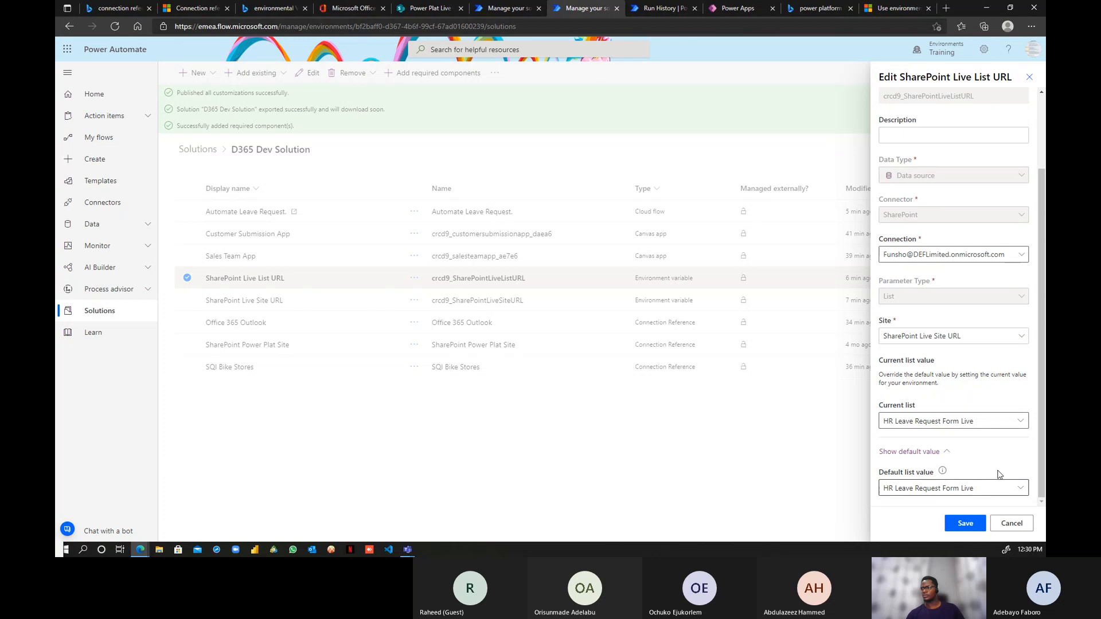
left_click(910, 451)
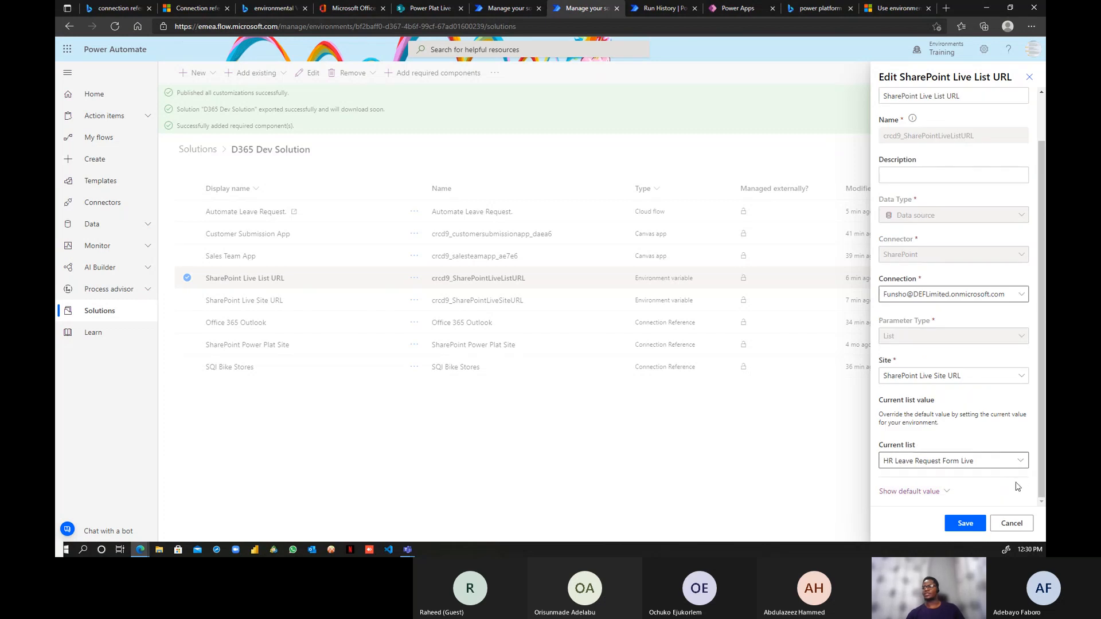
left_click(1010, 524)
left_click(599, 318)
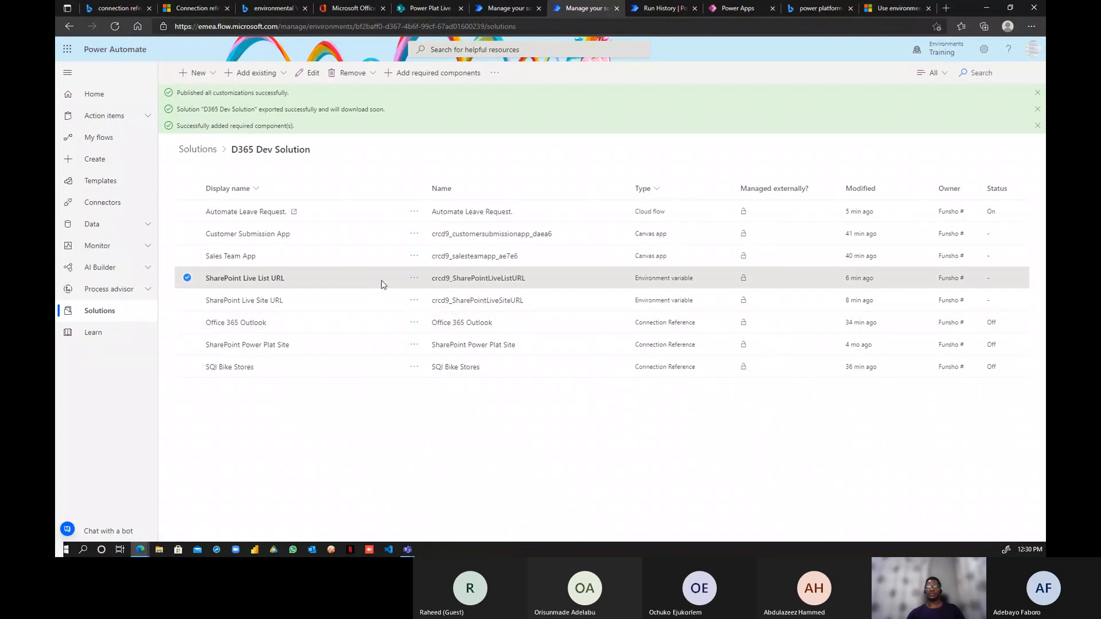
- Try deleting the SharePoint Live List URL variable from the whole environment
left_click(415, 280)
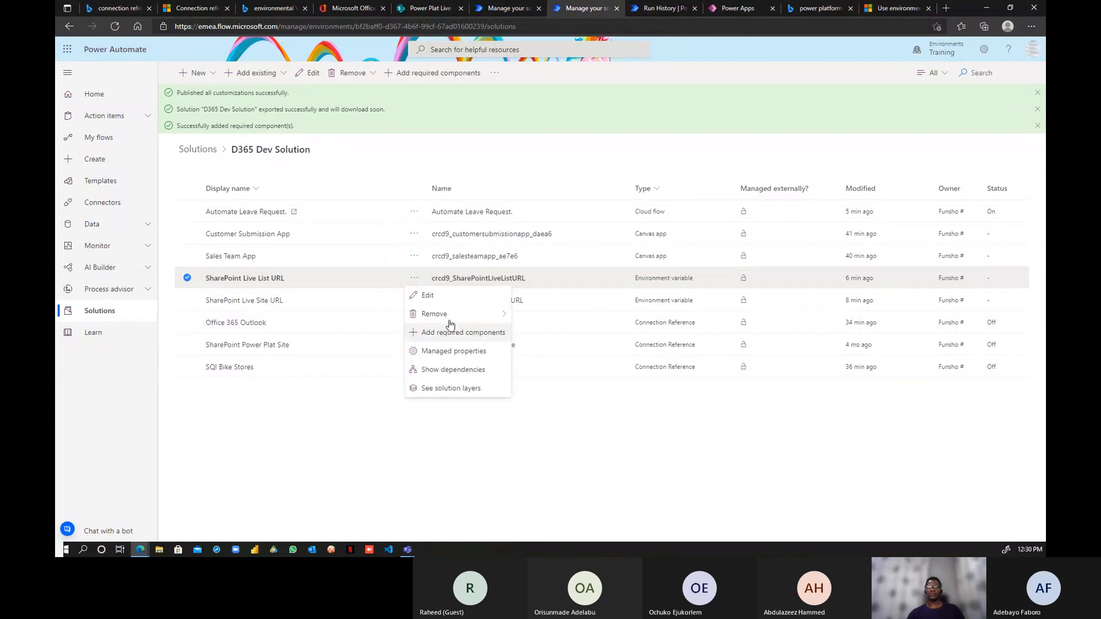
mouse_move(459, 312)
left_click(542, 333)
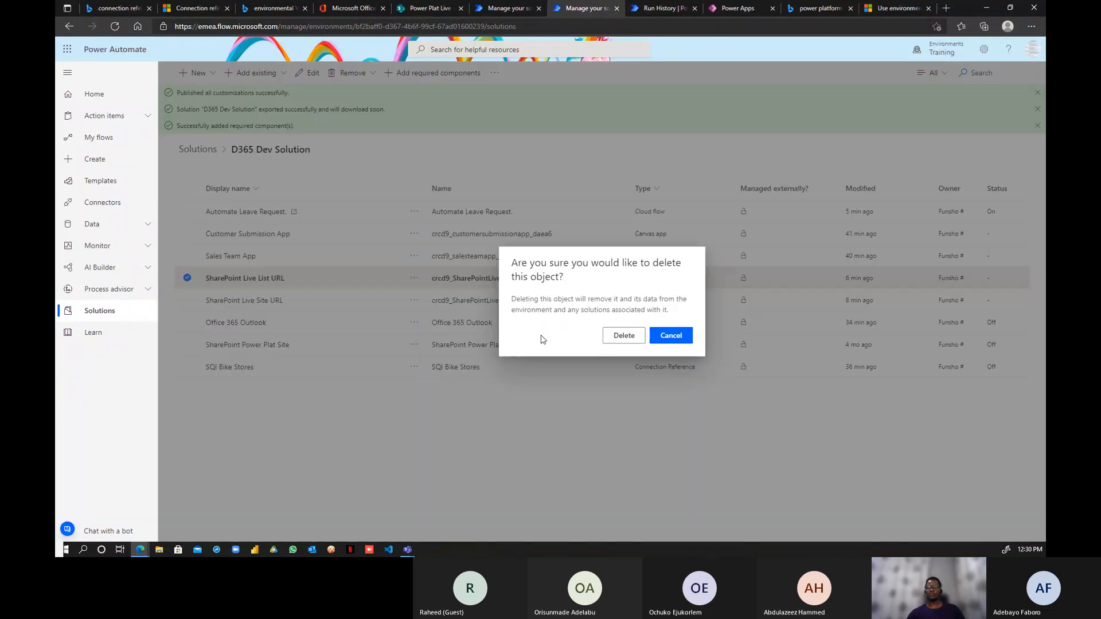
left_click(622, 337)
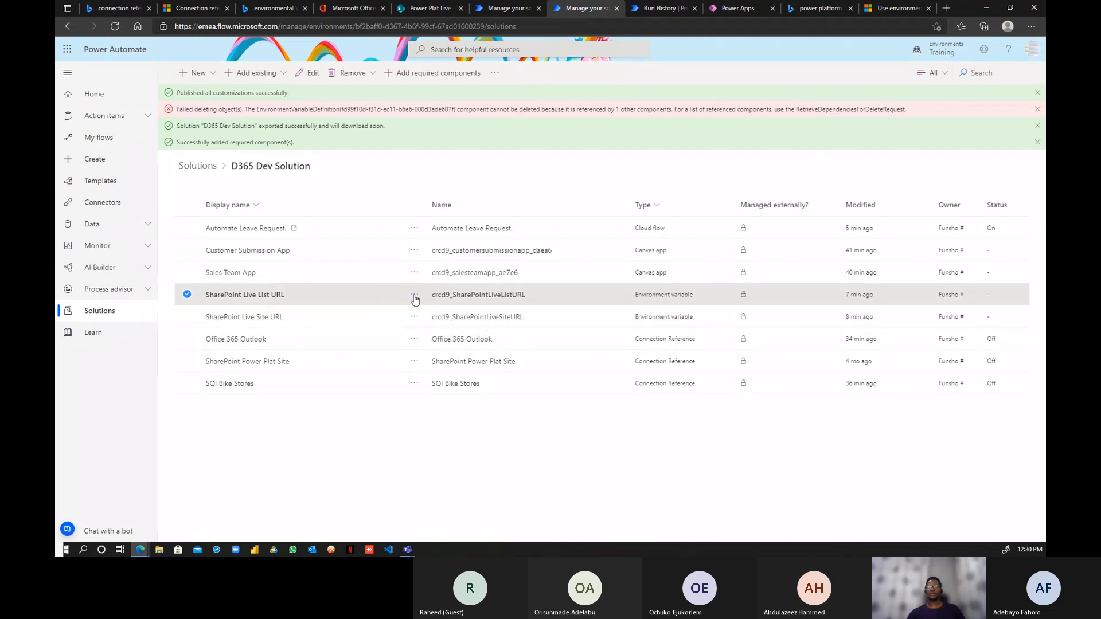
- Remove the SharePoint Live List URL variable from this solution only and dismiss the notifications
left_click(414, 295)
mouse_move(498, 330)
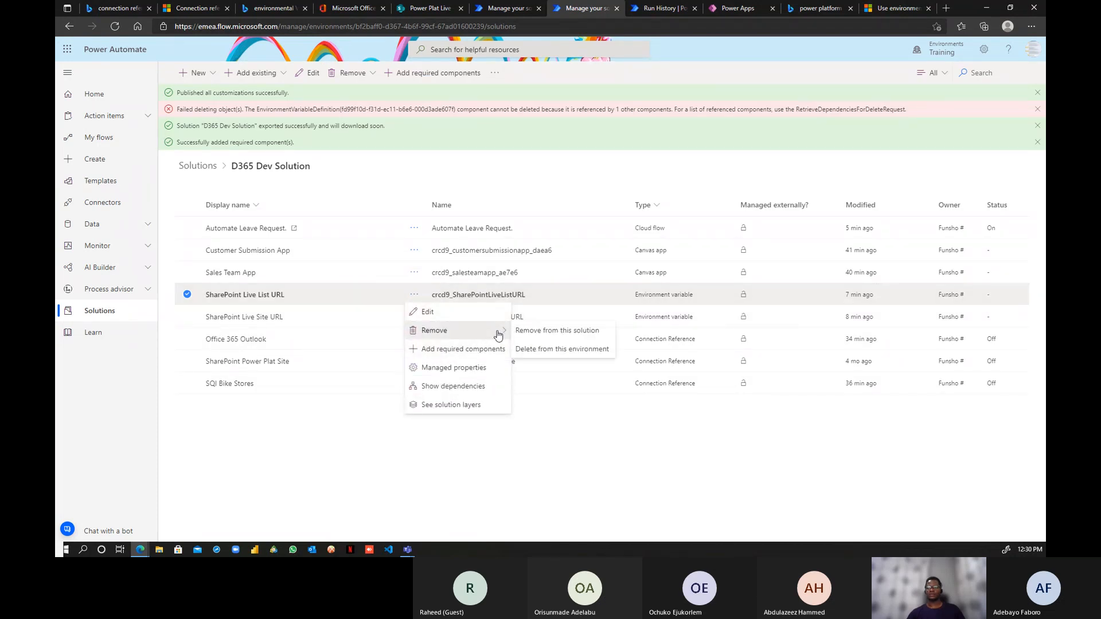
left_click(543, 332)
left_click(620, 336)
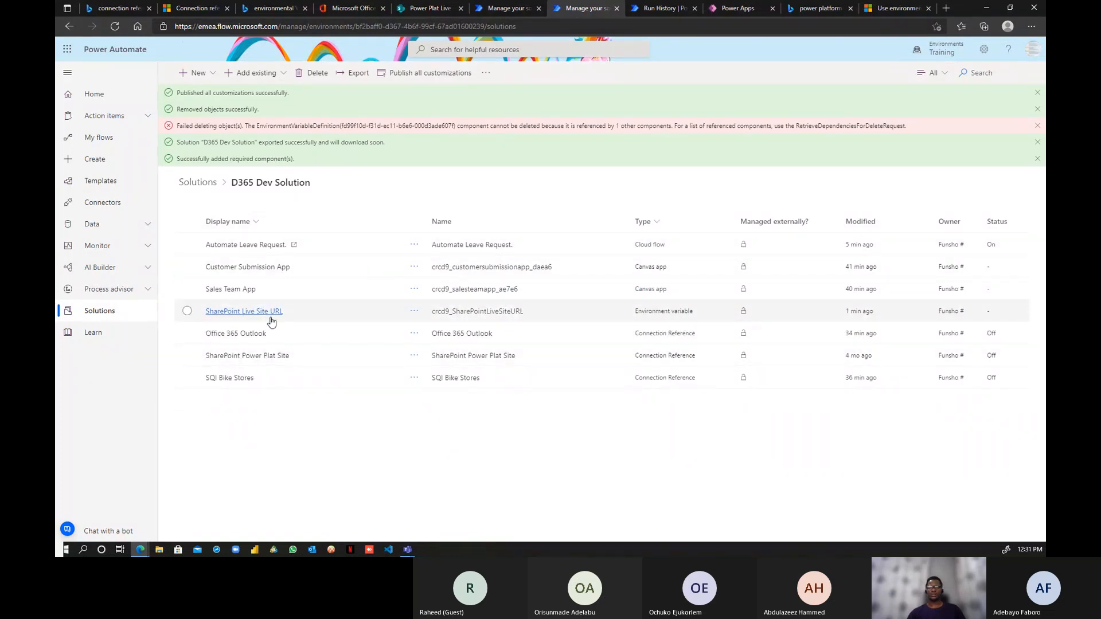
left_click(1038, 92)
double_click(1037, 92)
double_click(1038, 92)
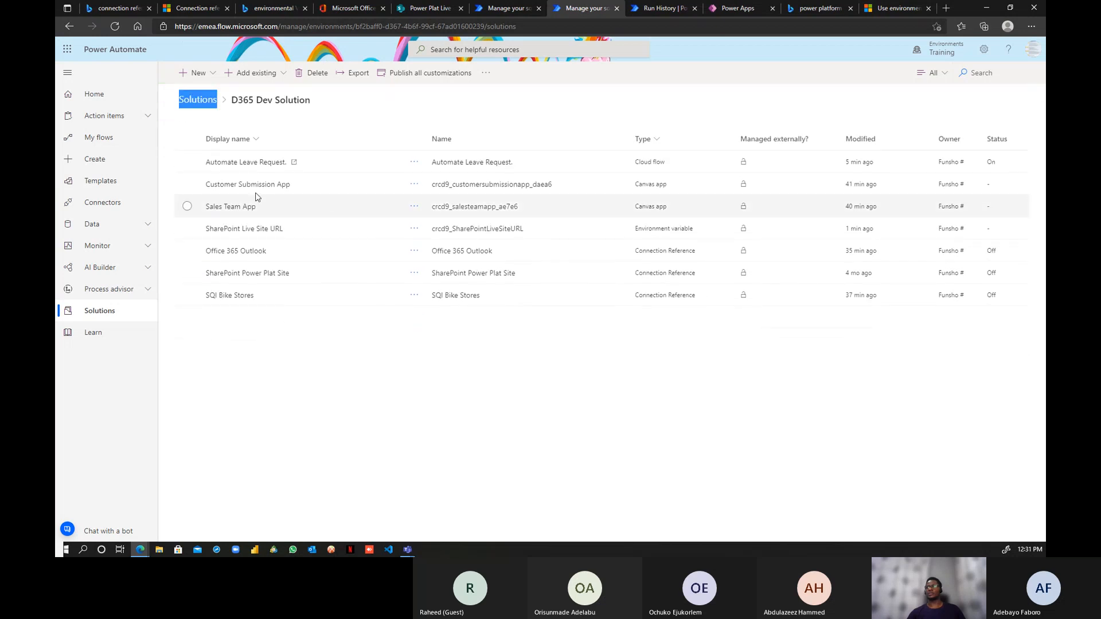
left_click_drag(314, 103, 305, 102)
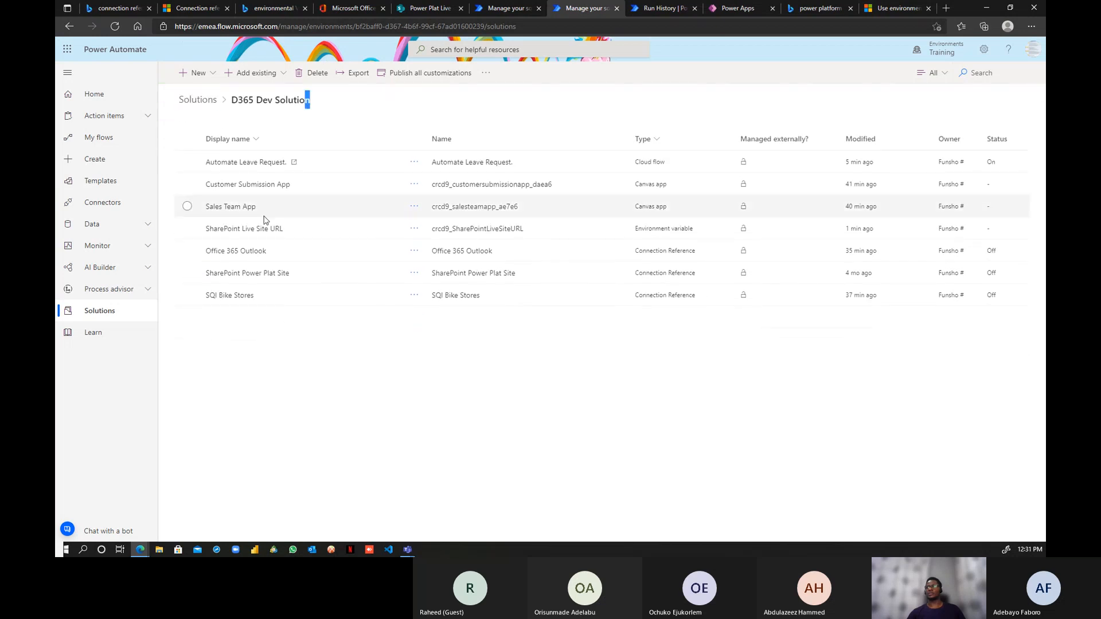
- Start a new environment variable named 'SharePoint List'
left_click(210, 76)
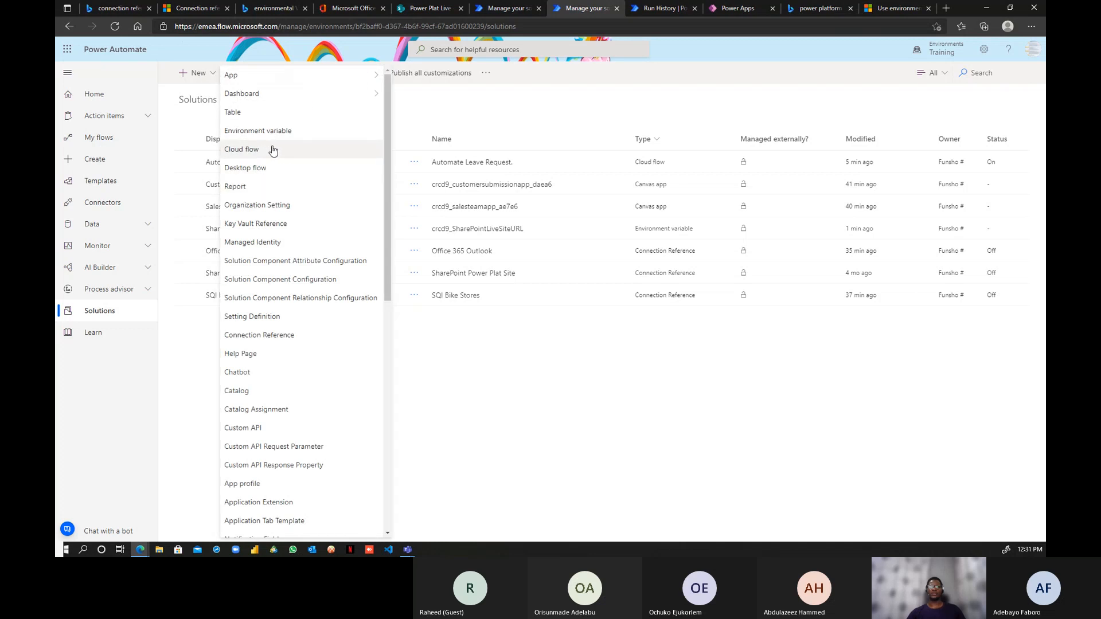
left_click(274, 133)
left_click(948, 159)
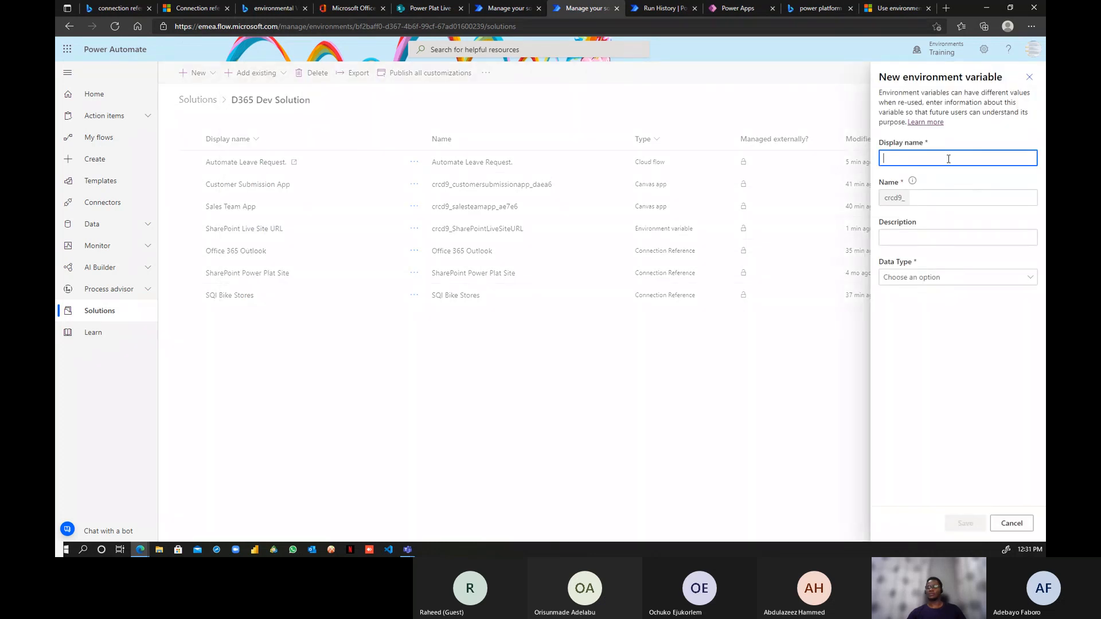
type("Share")
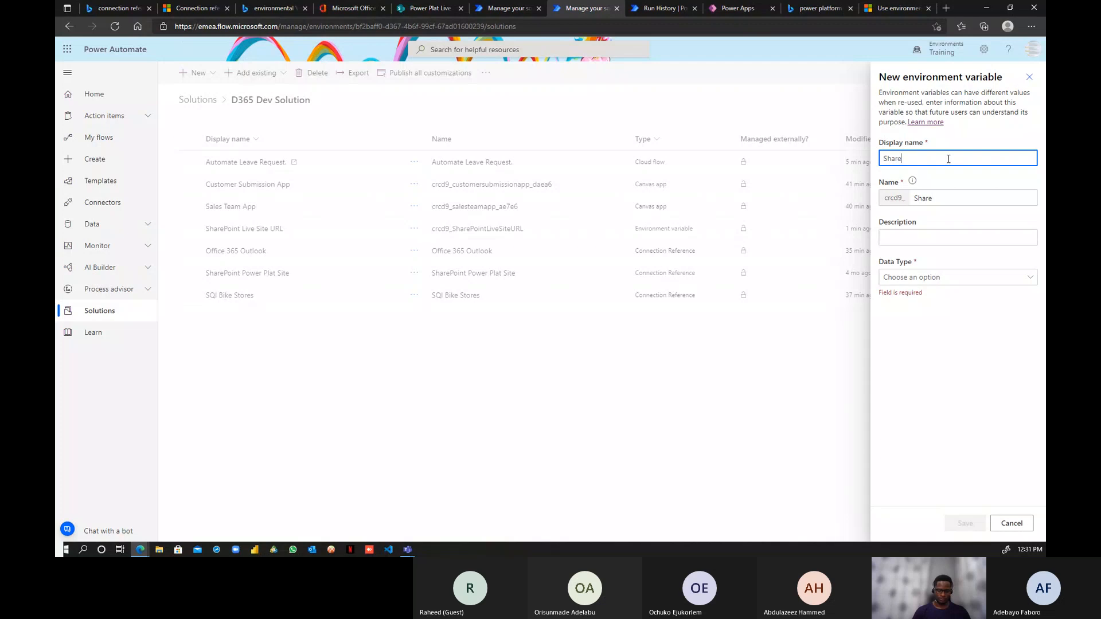
type("Point")
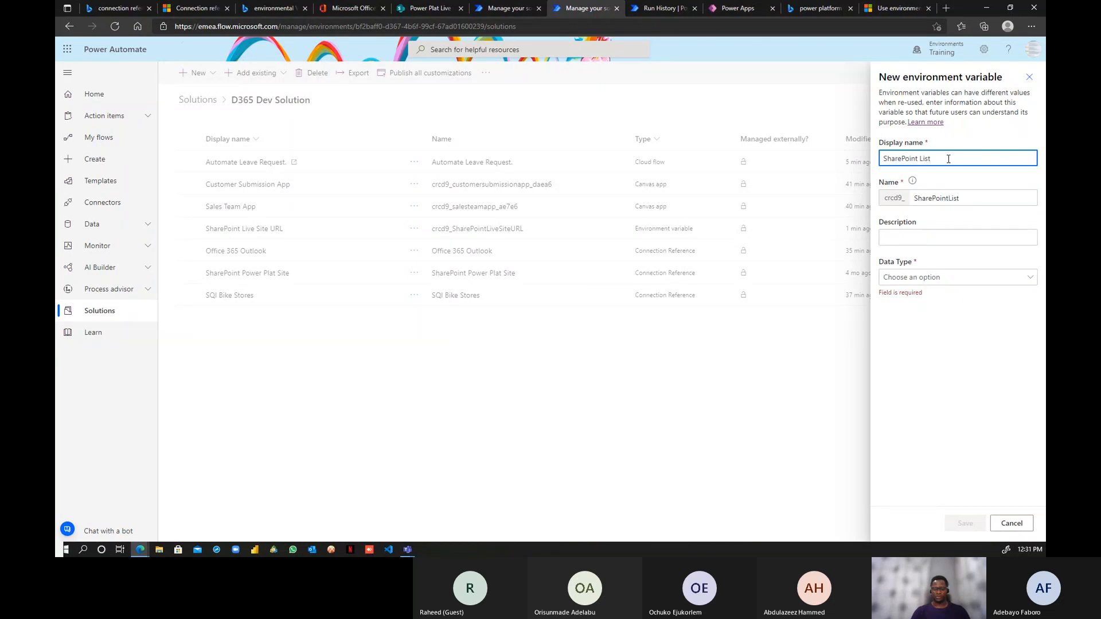
type(" List")
left_click(963, 237)
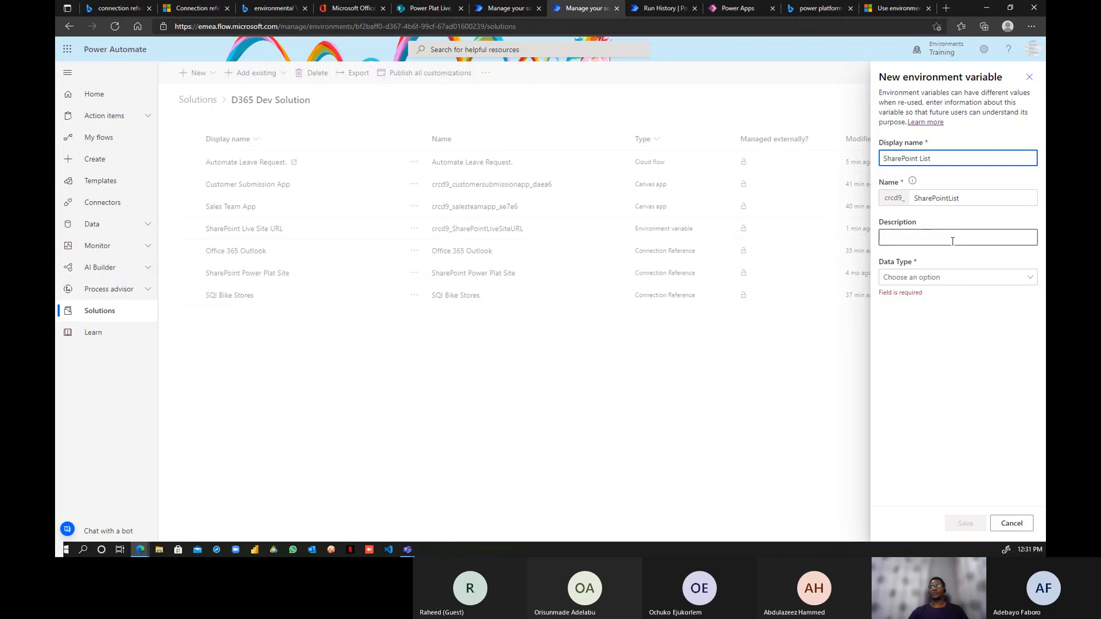
- Make it a SharePoint data source of List type on the SharePoint Live Site URL site, and save
left_click(974, 276)
left_click(933, 368)
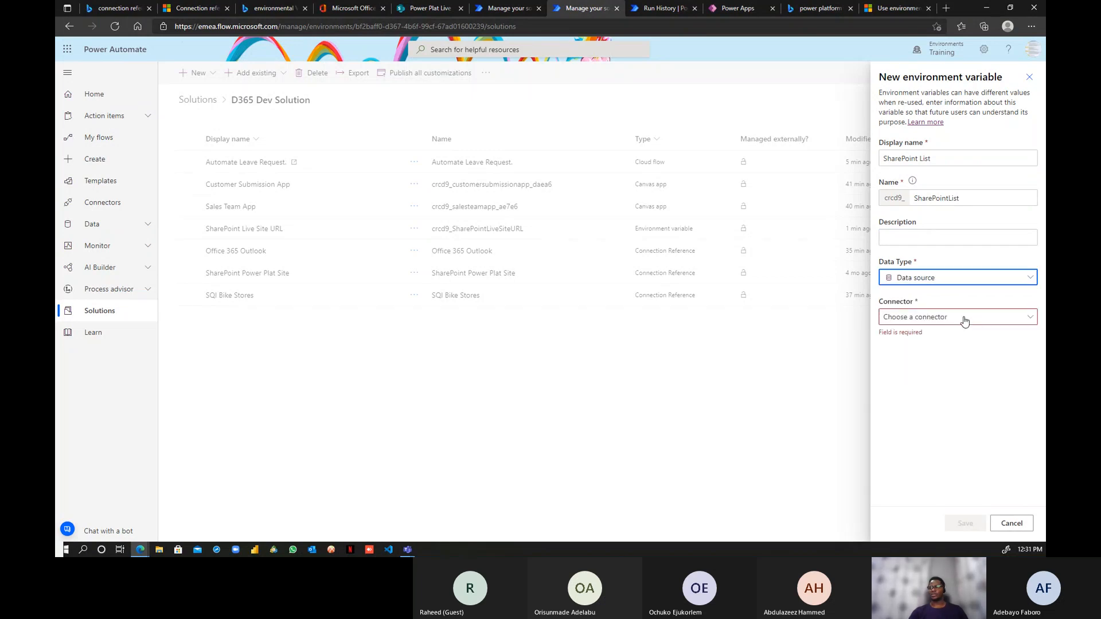
left_click(964, 320)
left_click(943, 337)
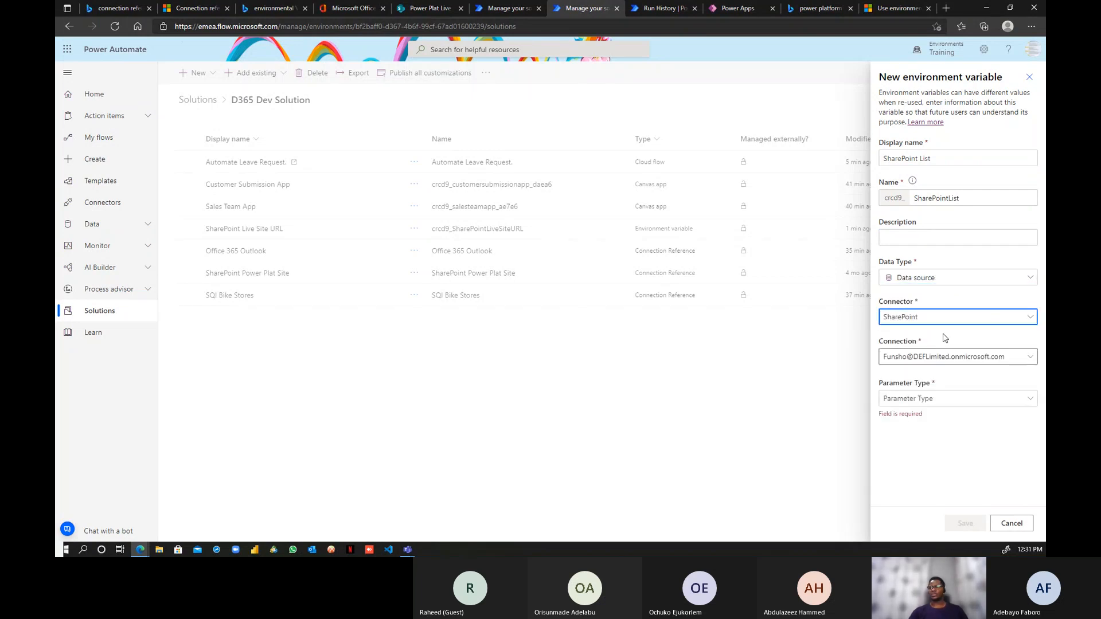
left_click(1009, 402)
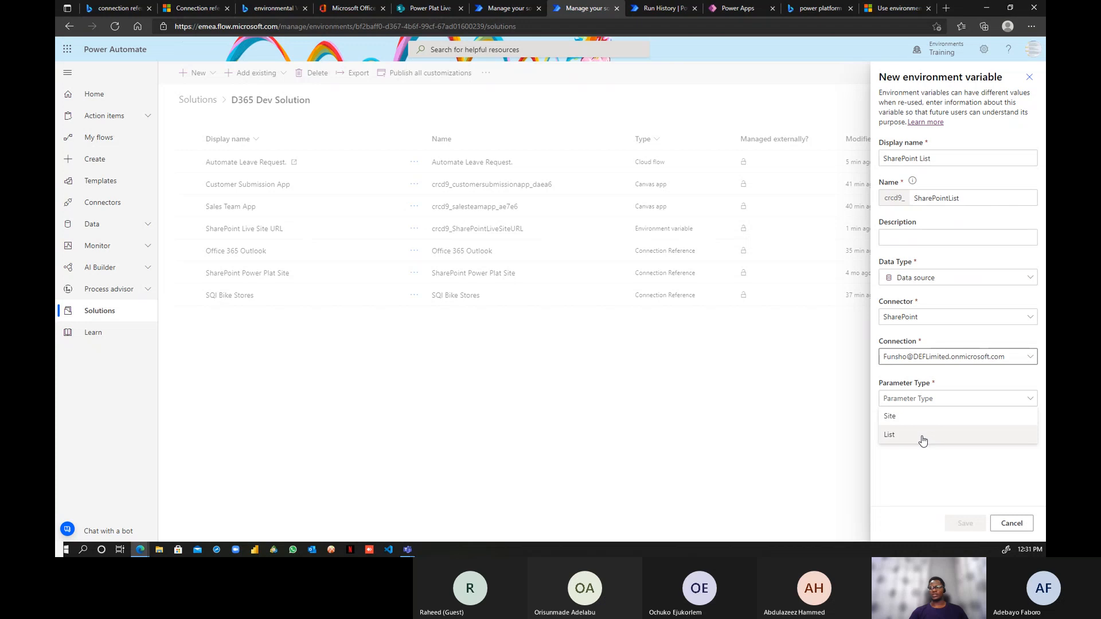
left_click(920, 436)
left_click(1031, 439)
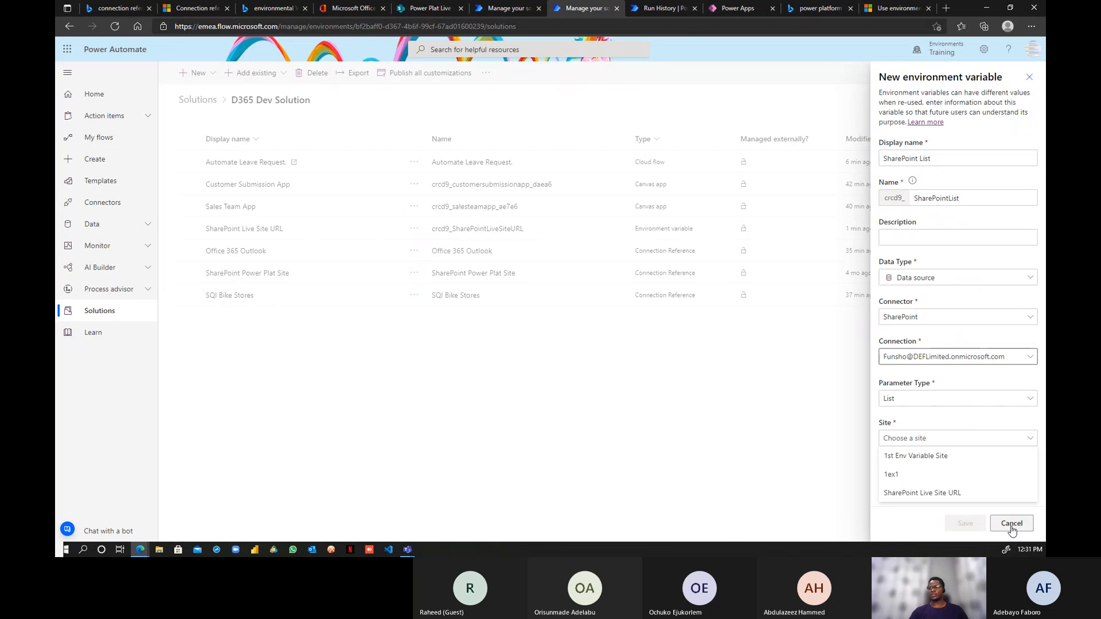
left_click(952, 499)
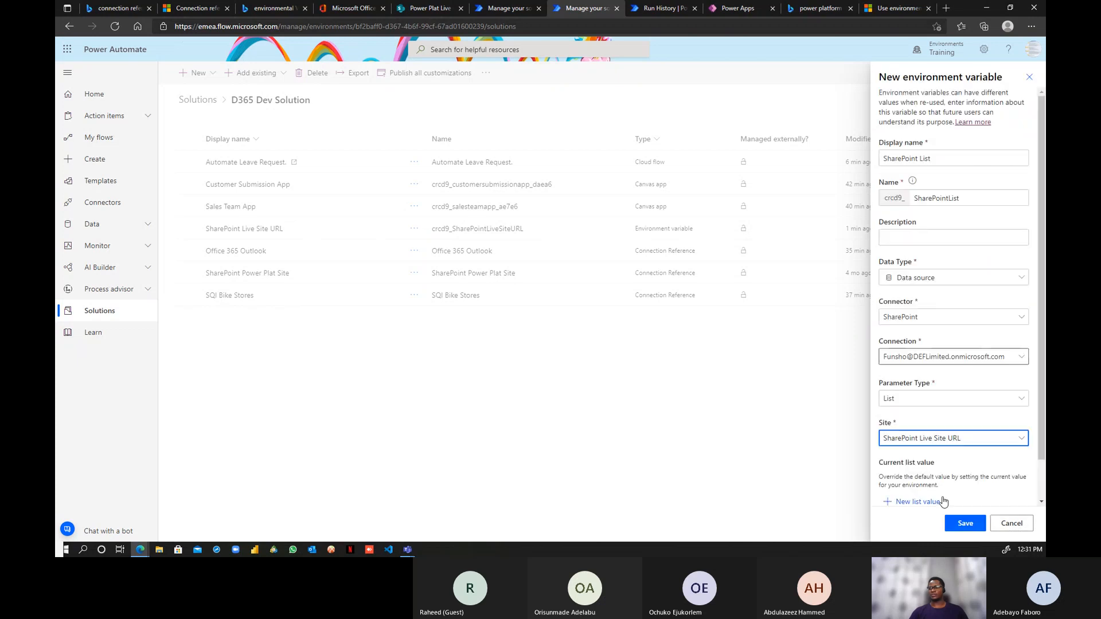
scroll(932, 487, "down", 1)
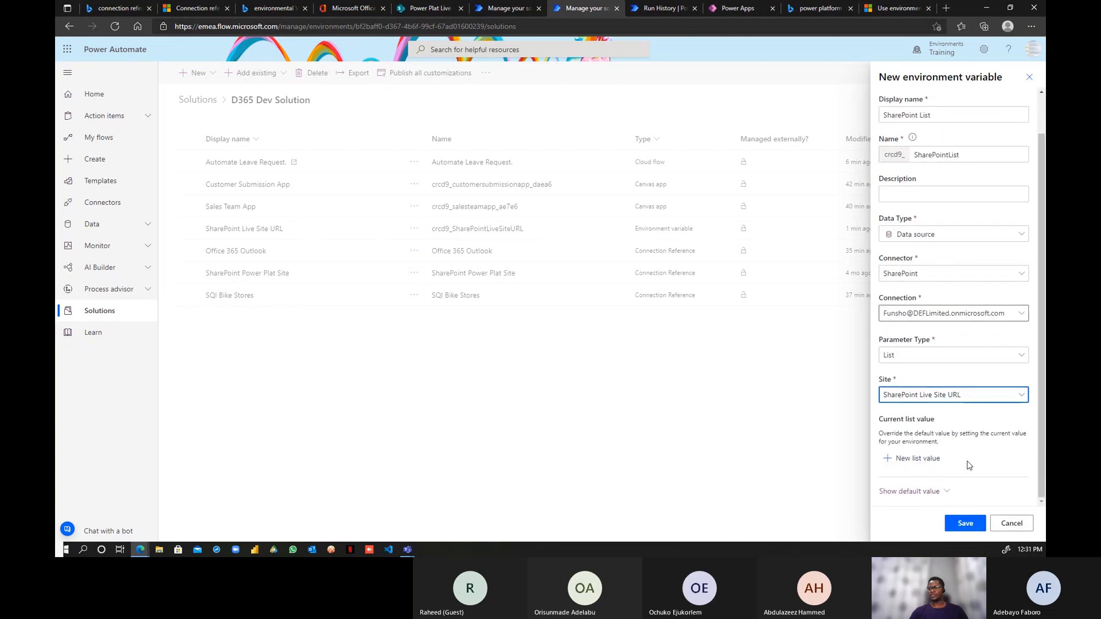
left_click(967, 523)
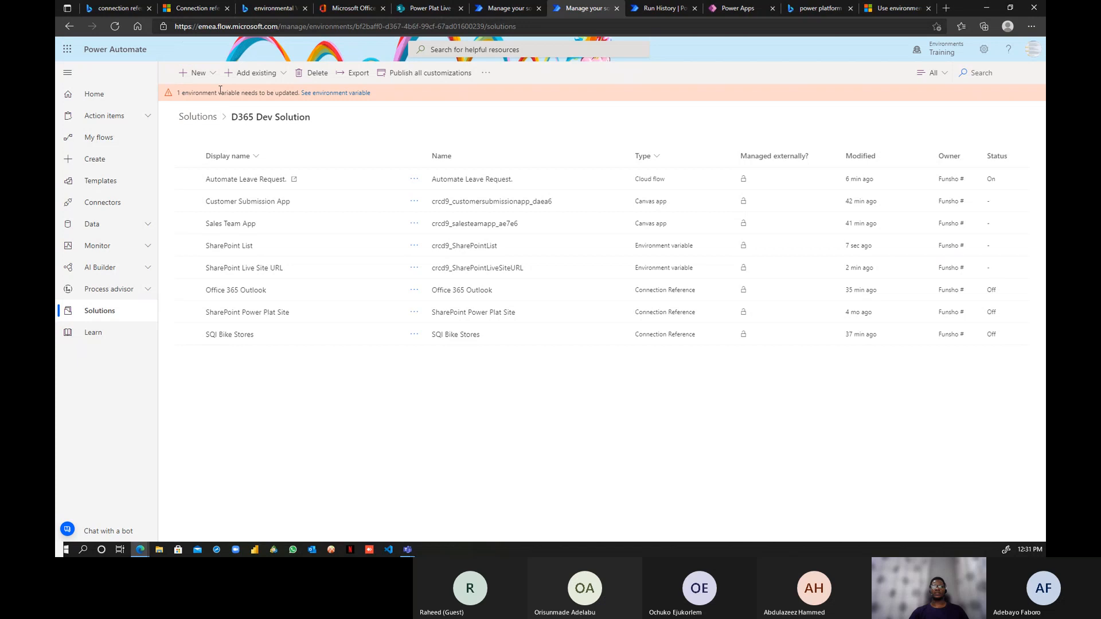
- Change the SharePoint Live Site URL variable's display name to 'SharePoint Site URL'
left_click(414, 267)
left_click(446, 291)
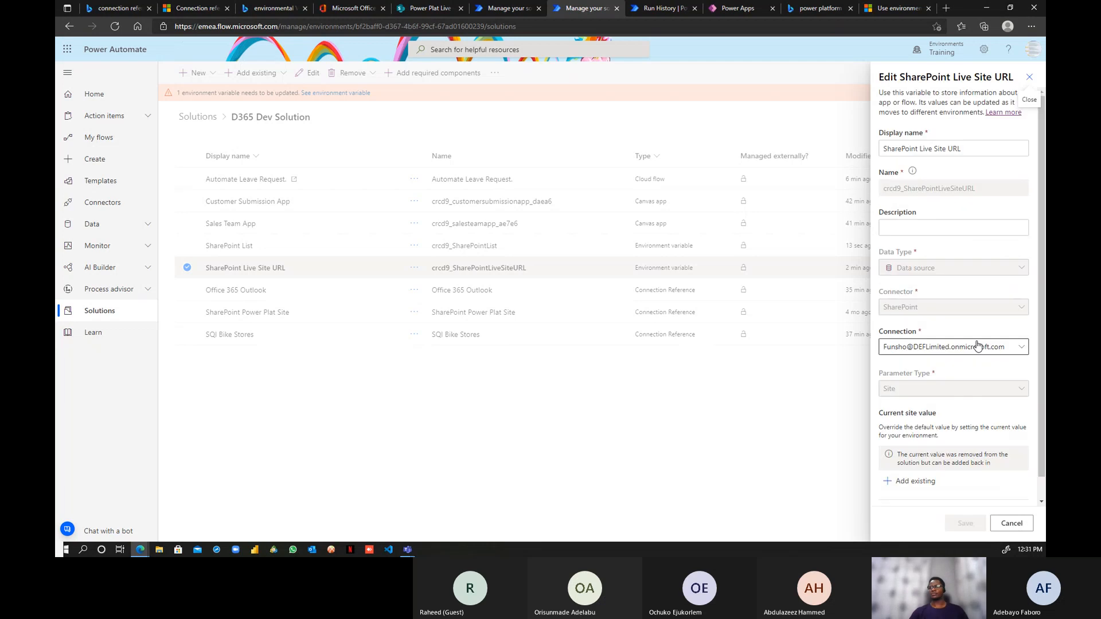
scroll(1010, 394, "down", 1)
scroll(1009, 393, "up", 1)
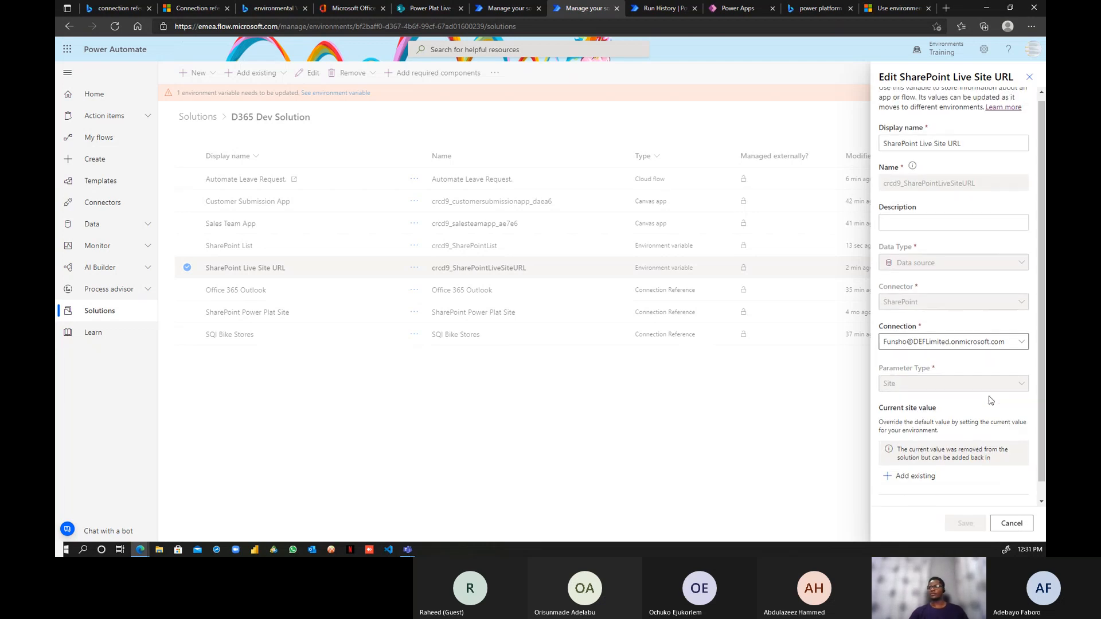
left_click(966, 148)
left_click(933, 149)
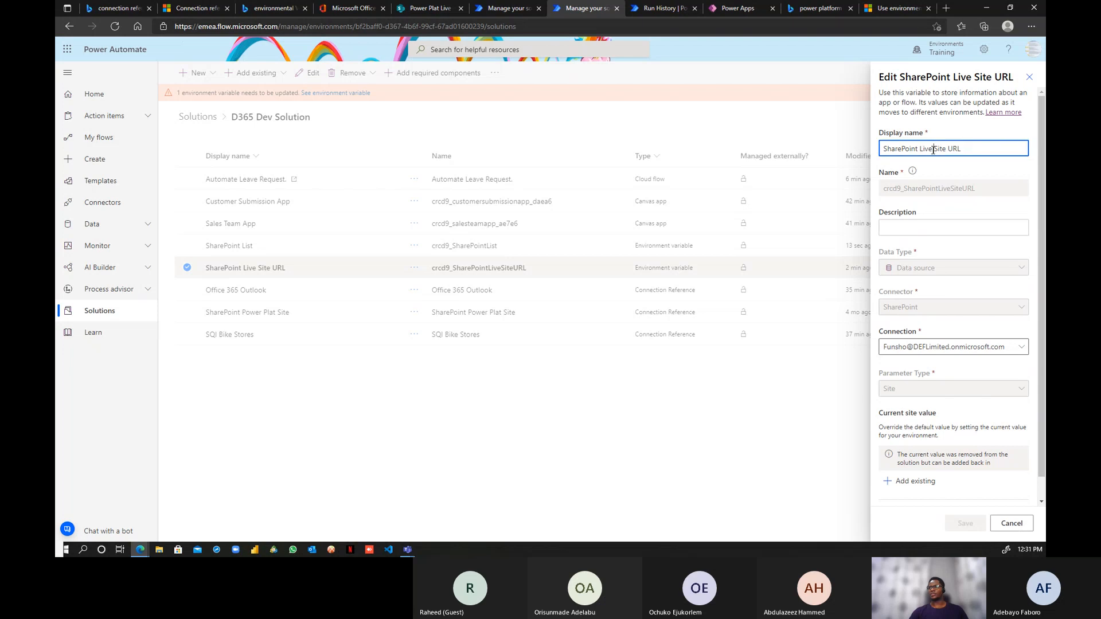
key("BackSpace")
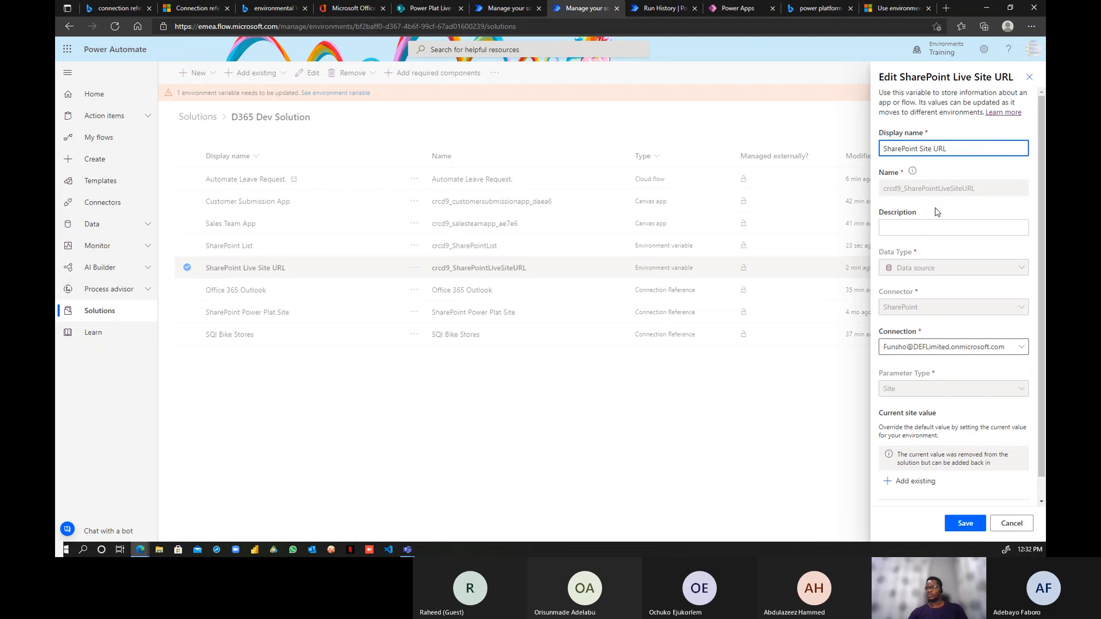
- Keep Power Plat Demo as the default site and save the variable
scroll(1000, 395, "down", 1)
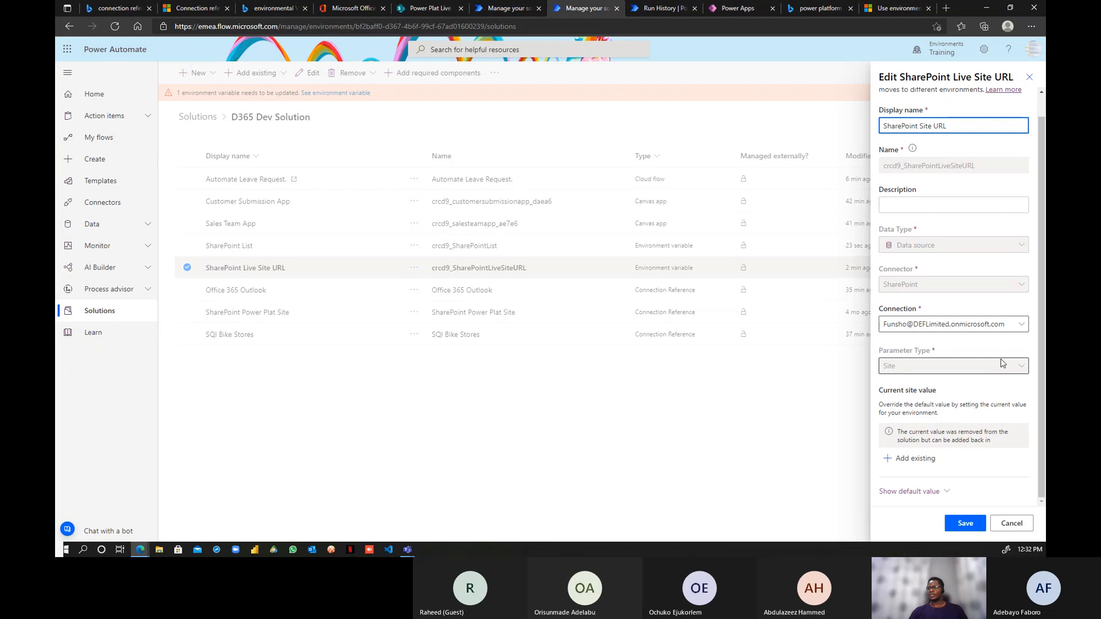
left_click(941, 488)
scroll(954, 486, "down", 2)
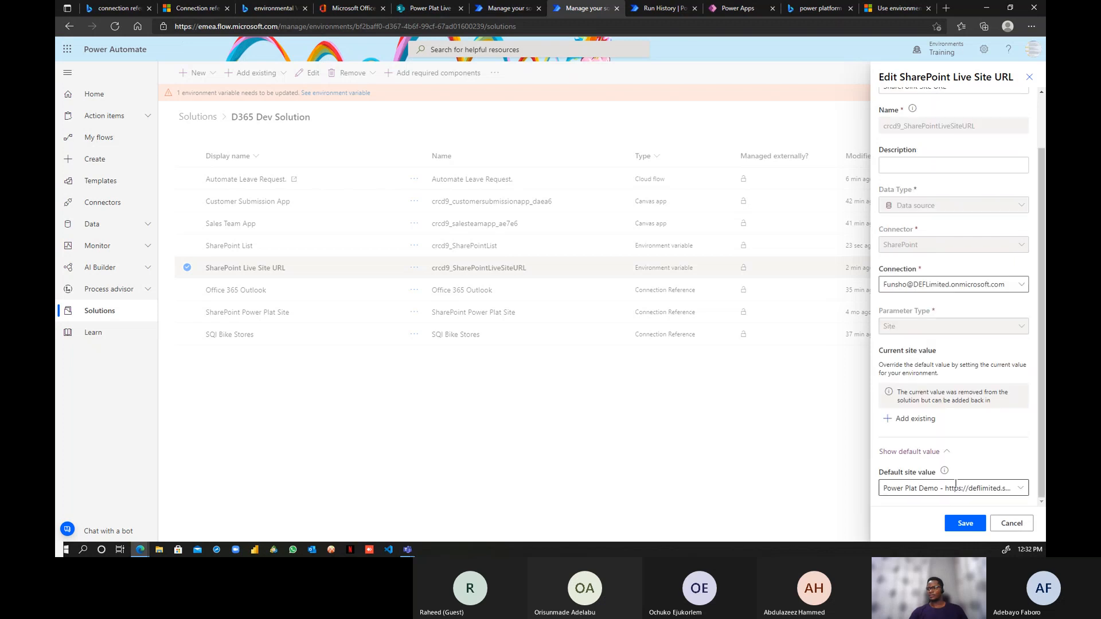
left_click(1020, 488)
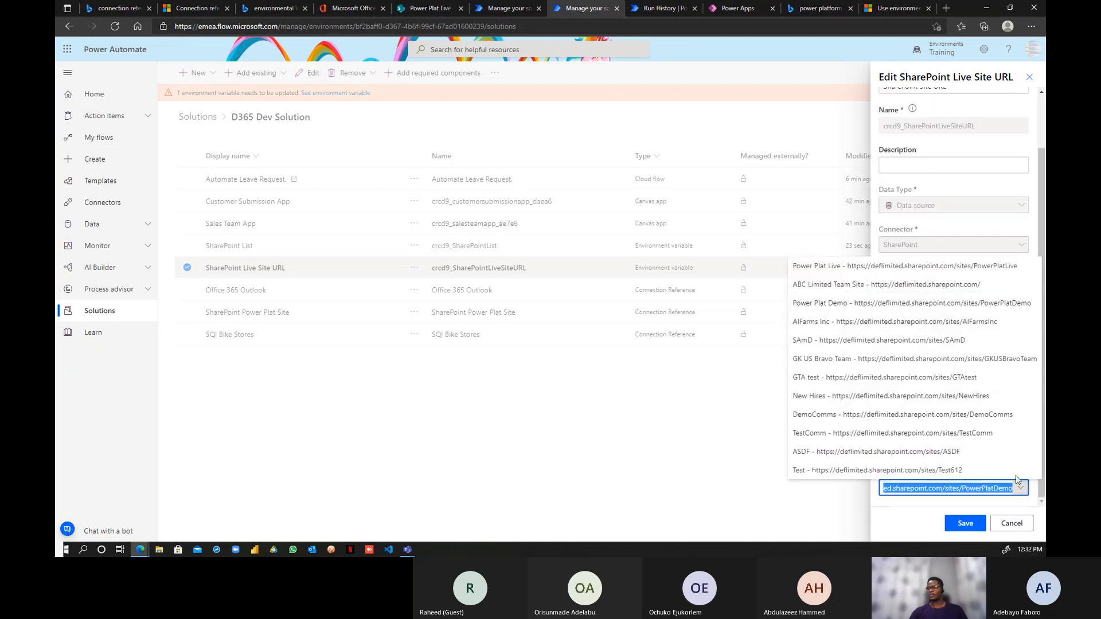
left_click(867, 304)
left_click(966, 524)
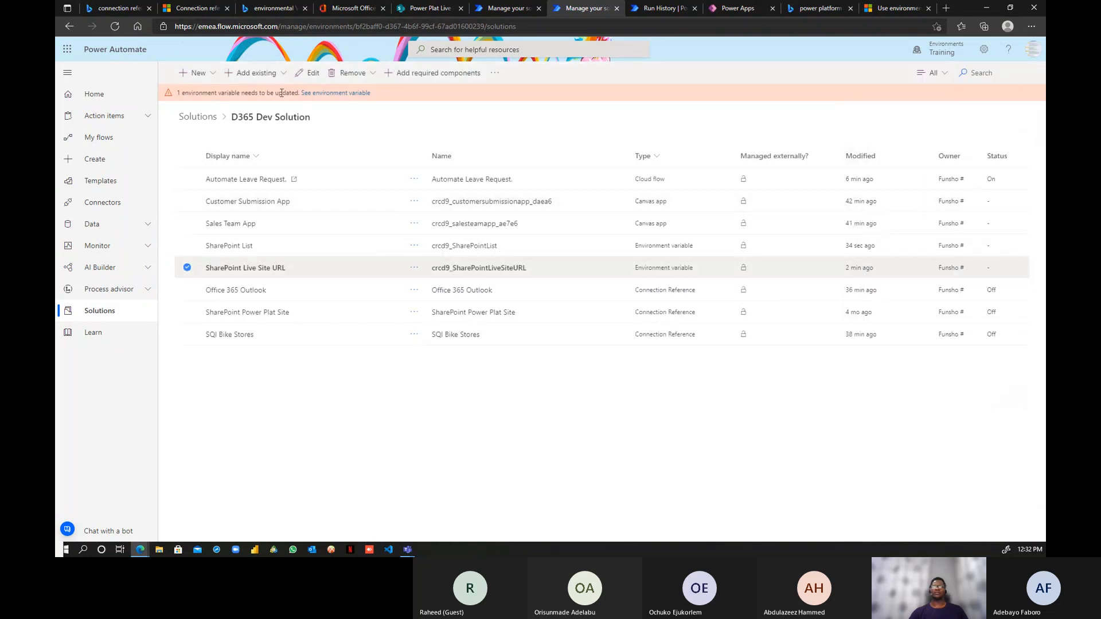
- Publish all customizations of the D365 Dev Solution
left_click(494, 73)
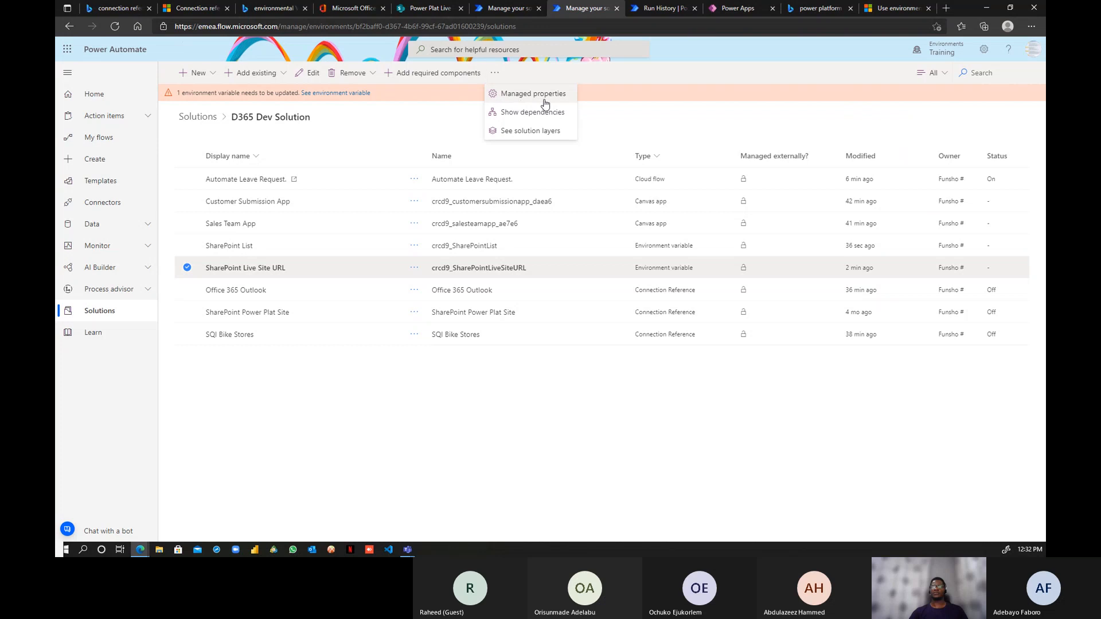
left_click(186, 269)
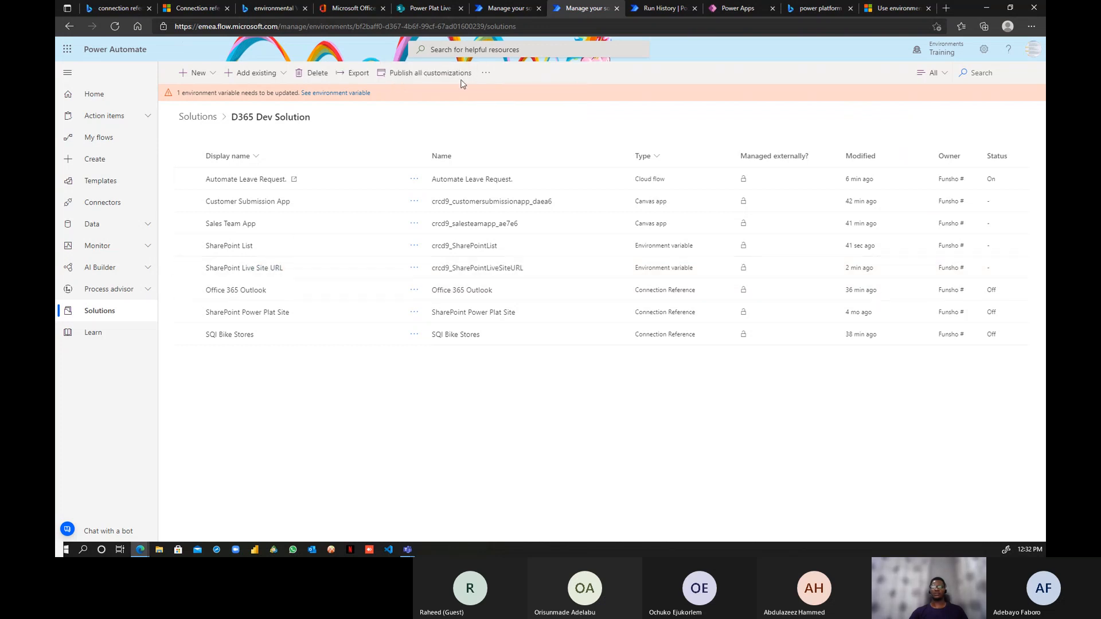
left_click(486, 73)
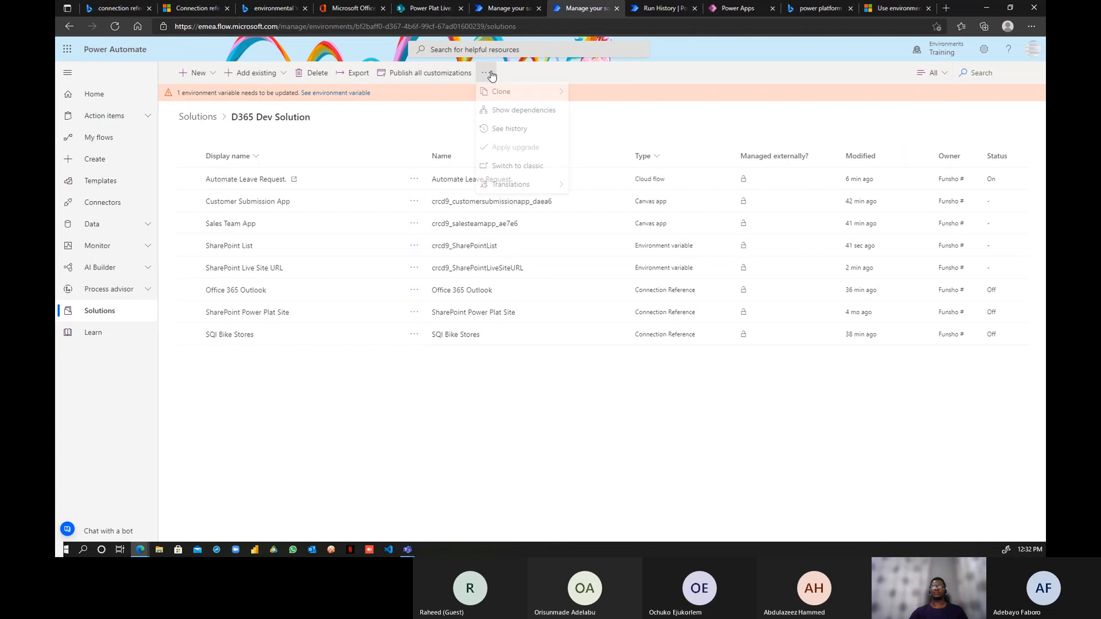
left_click(434, 74)
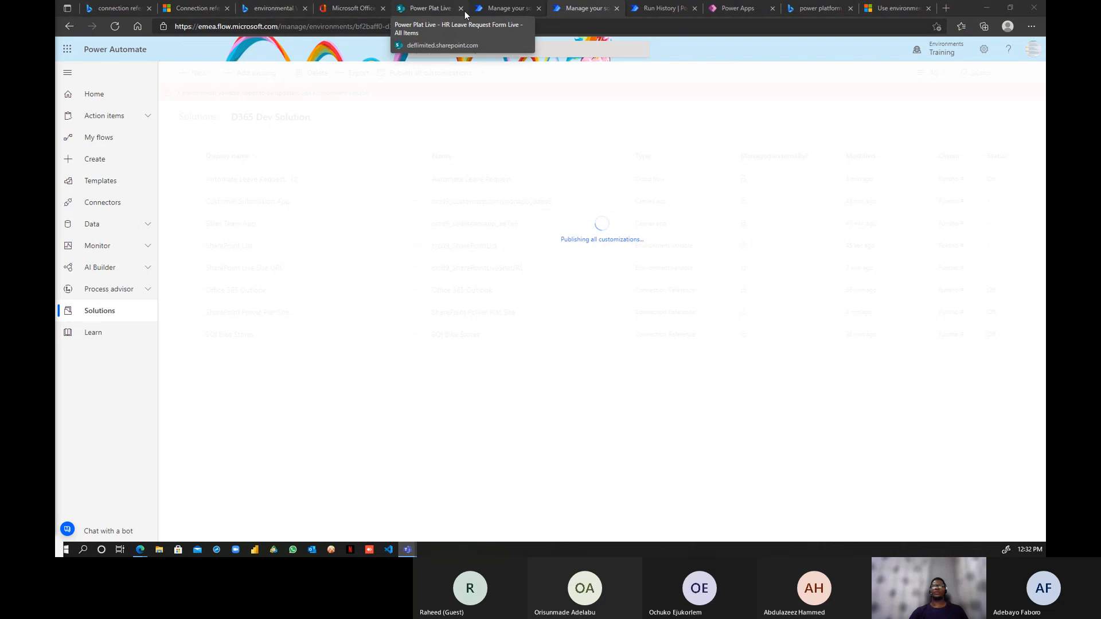
- Check the test and Training solution tabs while publishing, ending on the Power Apps new connection page
left_click(490, 8)
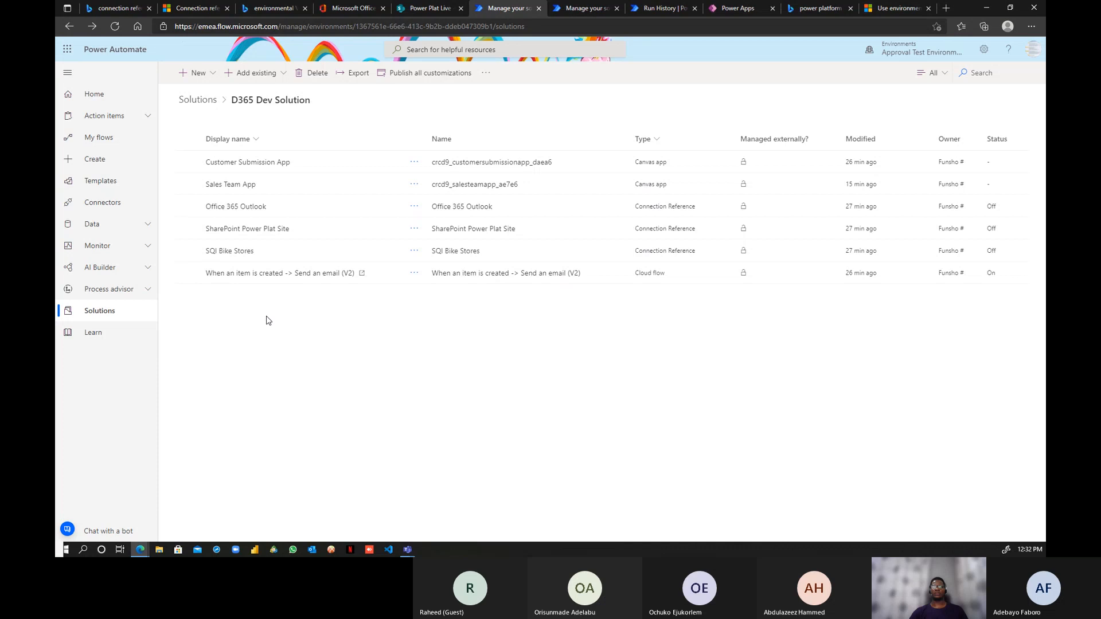
left_click(585, 8)
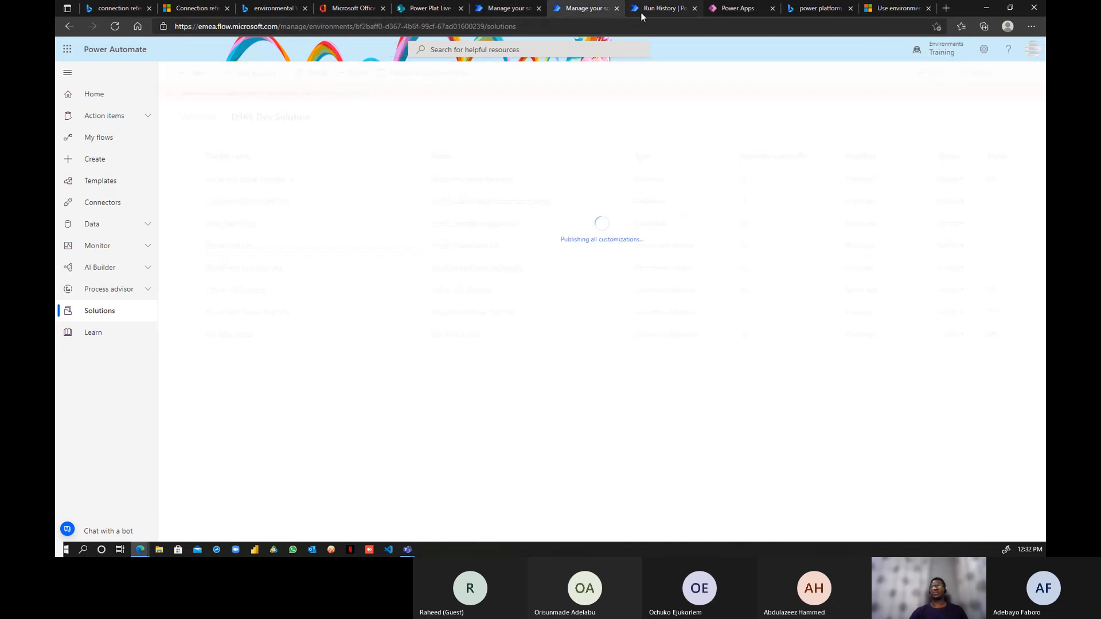
left_click(660, 8)
left_click(508, 8)
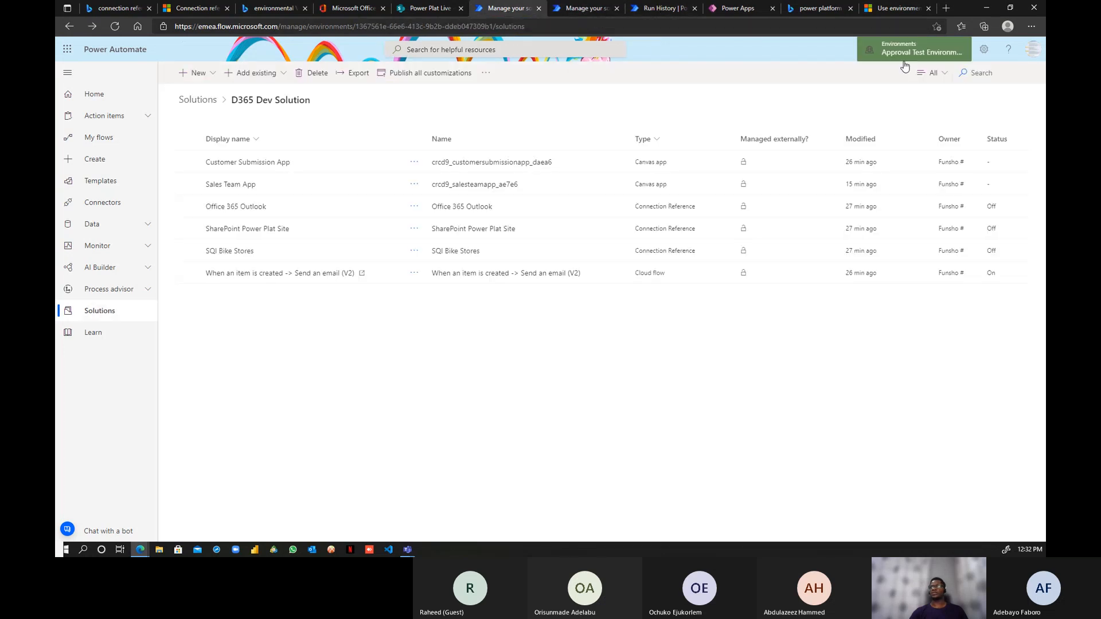
left_click(588, 10)
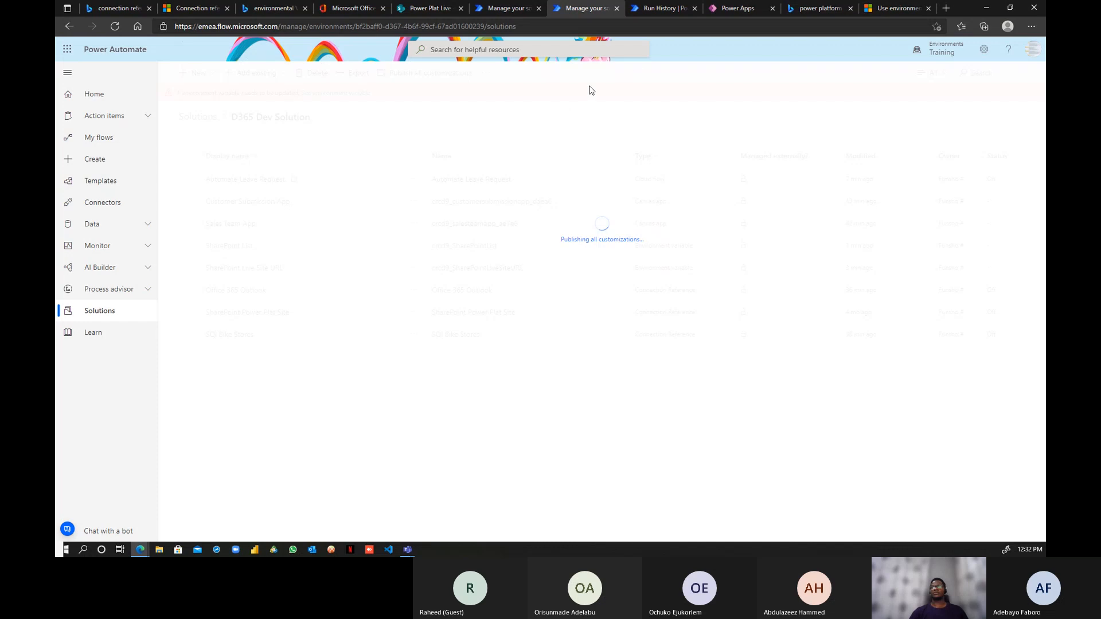
left_click(737, 8)
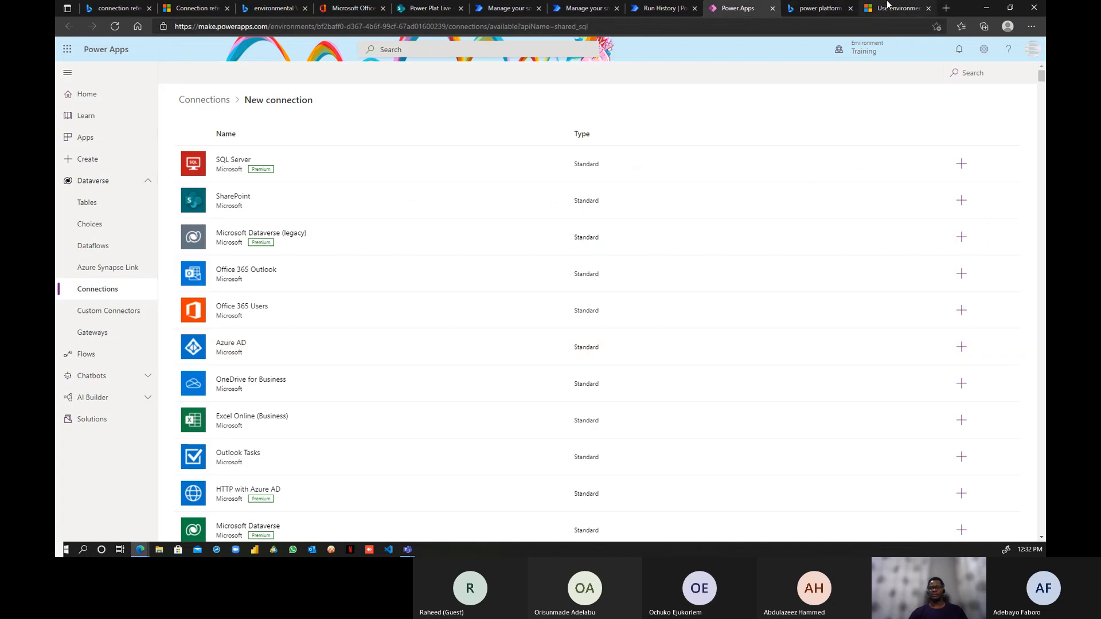
- Read through the 'Use environment variables' article's Power Automate solution cloud flows section
left_click(887, 8)
scroll(607, 316, "down", 9)
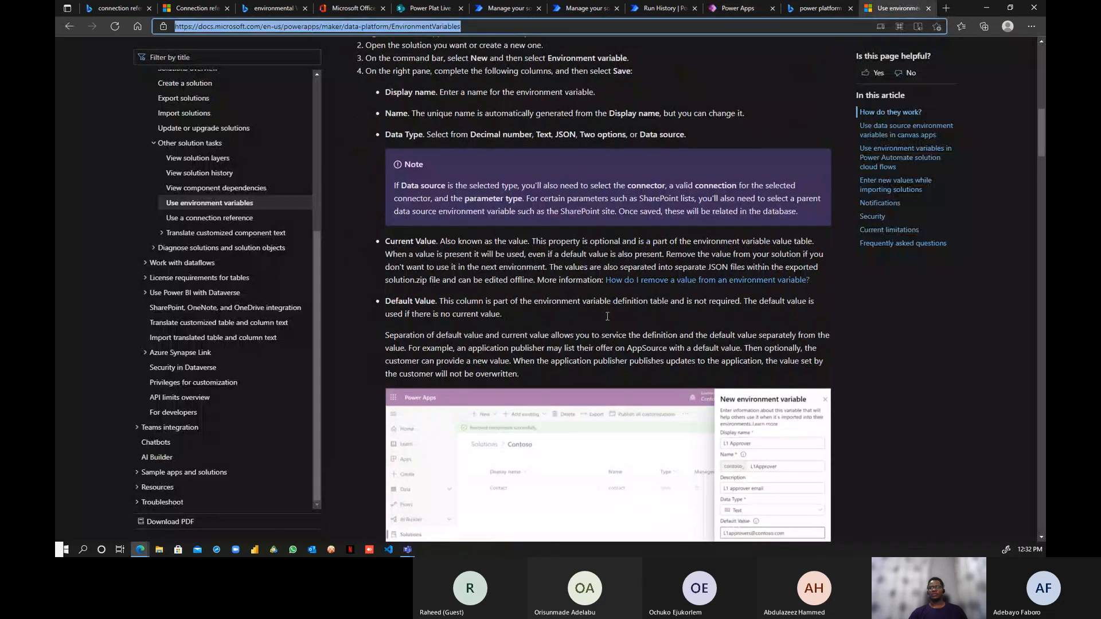
scroll(607, 316, "down", 4)
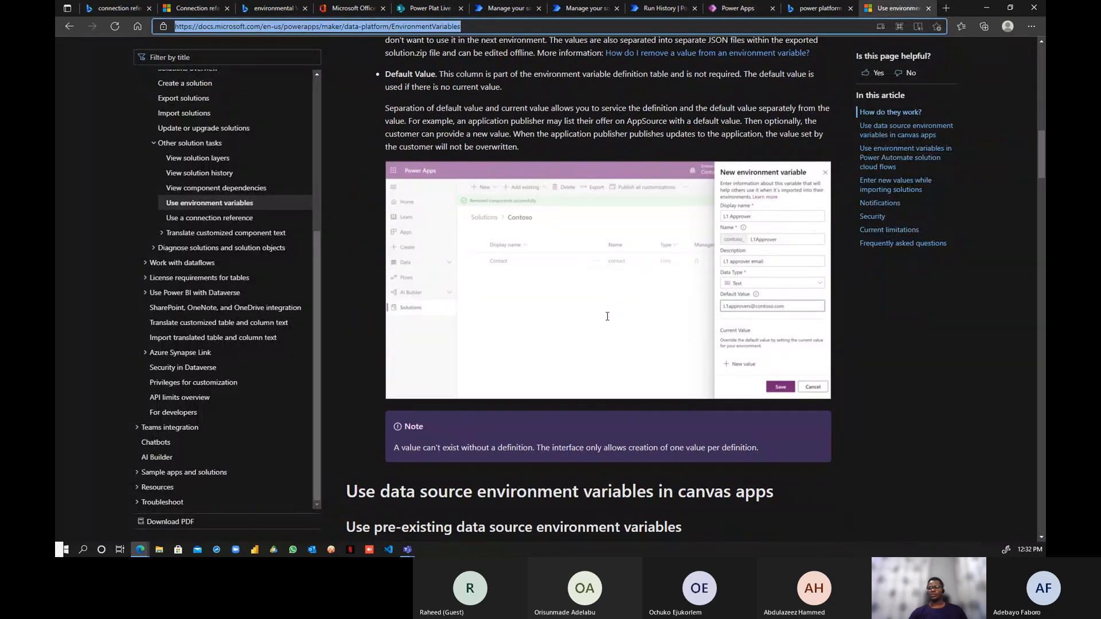
scroll(607, 315, "down", 5)
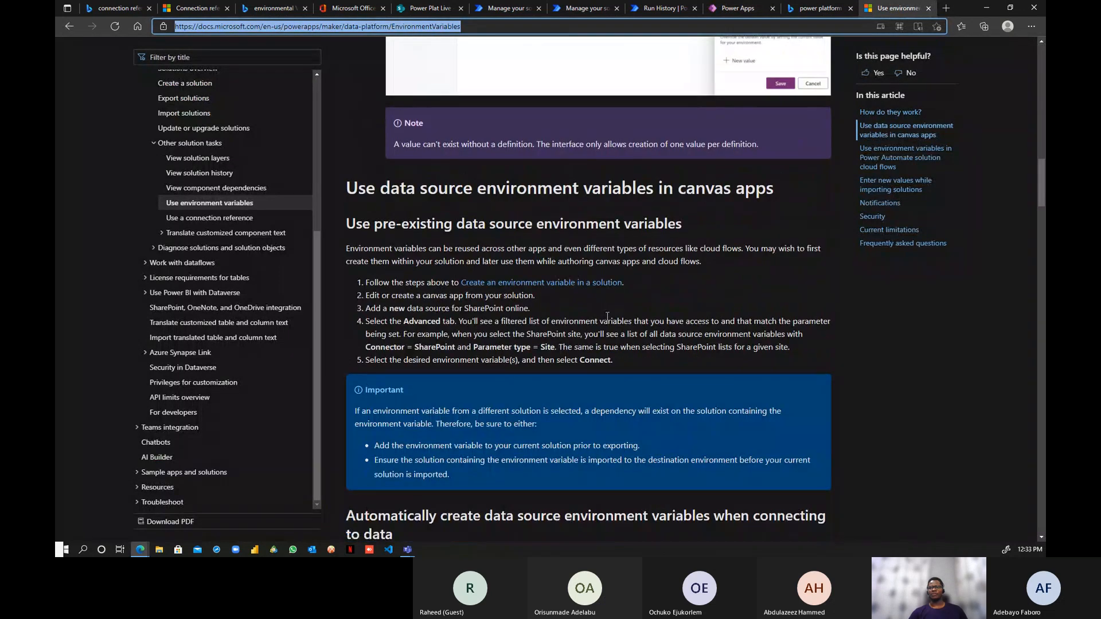
scroll(607, 316, "down", 1)
scroll(607, 316, "down", 1)
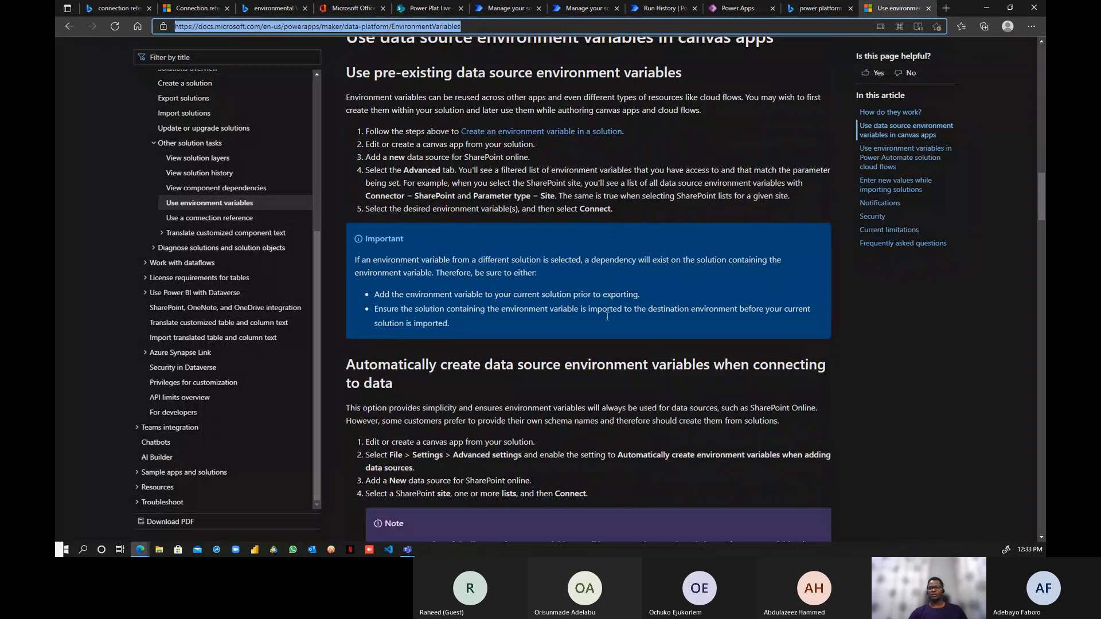
scroll(607, 316, "down", 2)
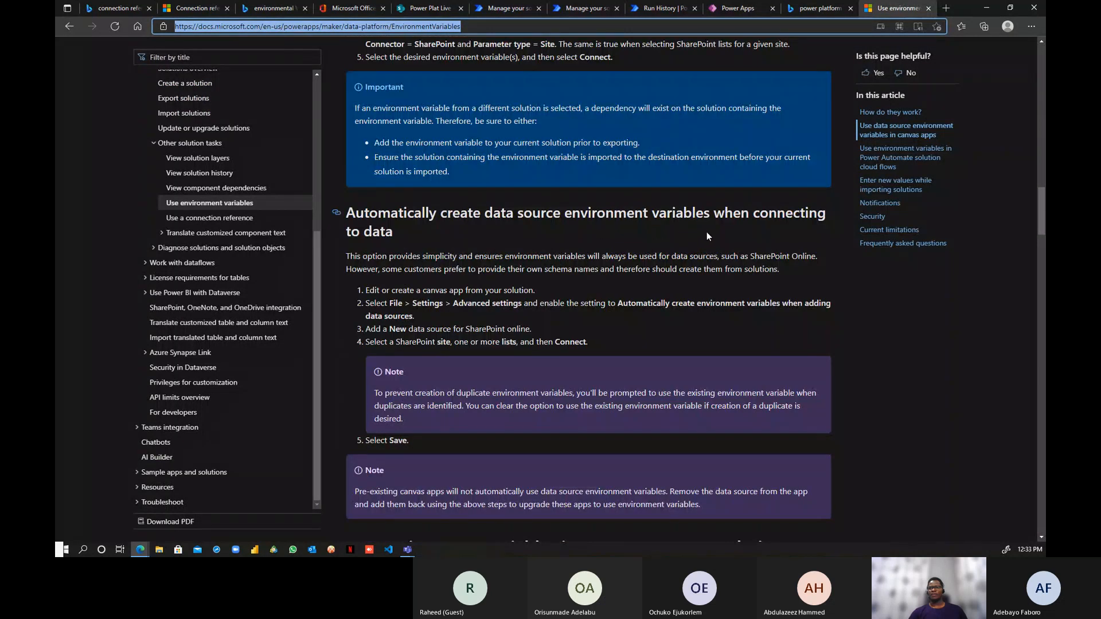
scroll(705, 237, "down", 2)
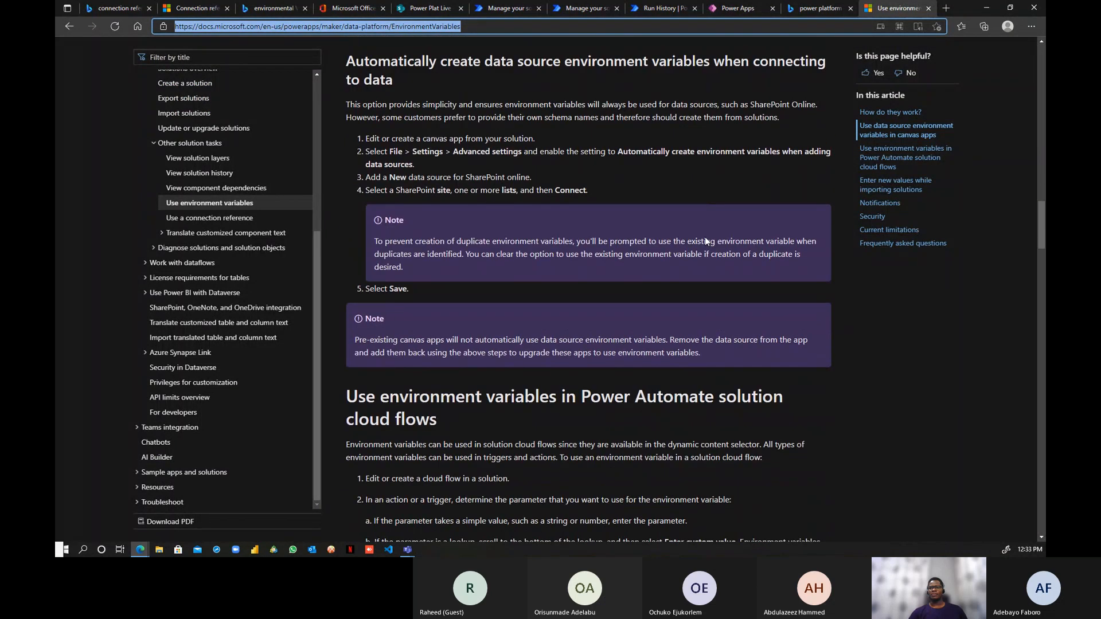
scroll(406, 197, "up", 1)
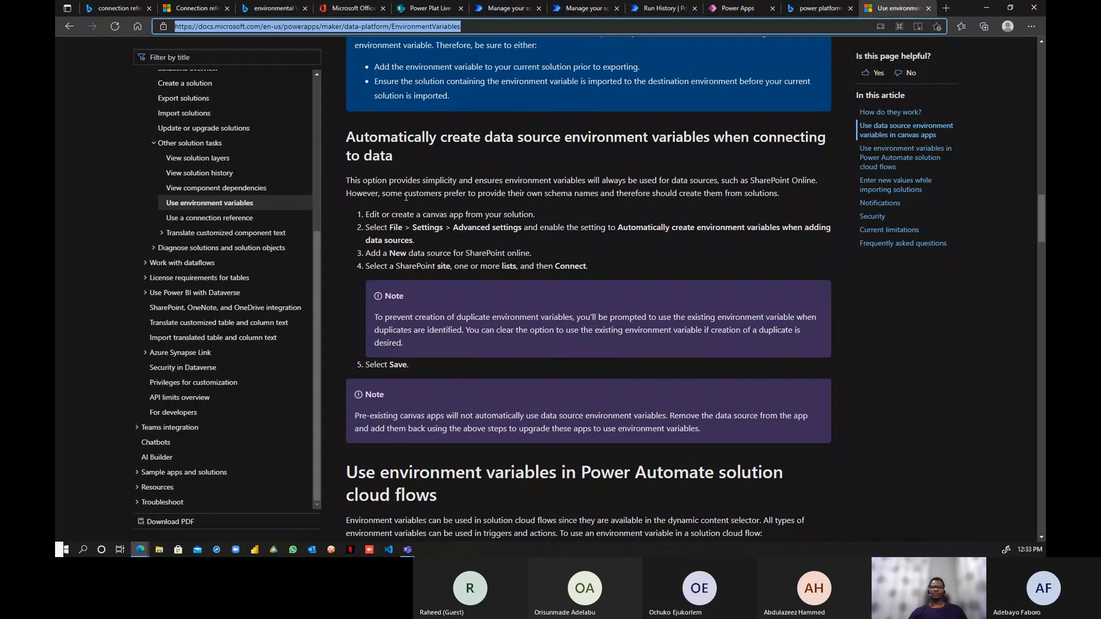
scroll(621, 295, "down", 6)
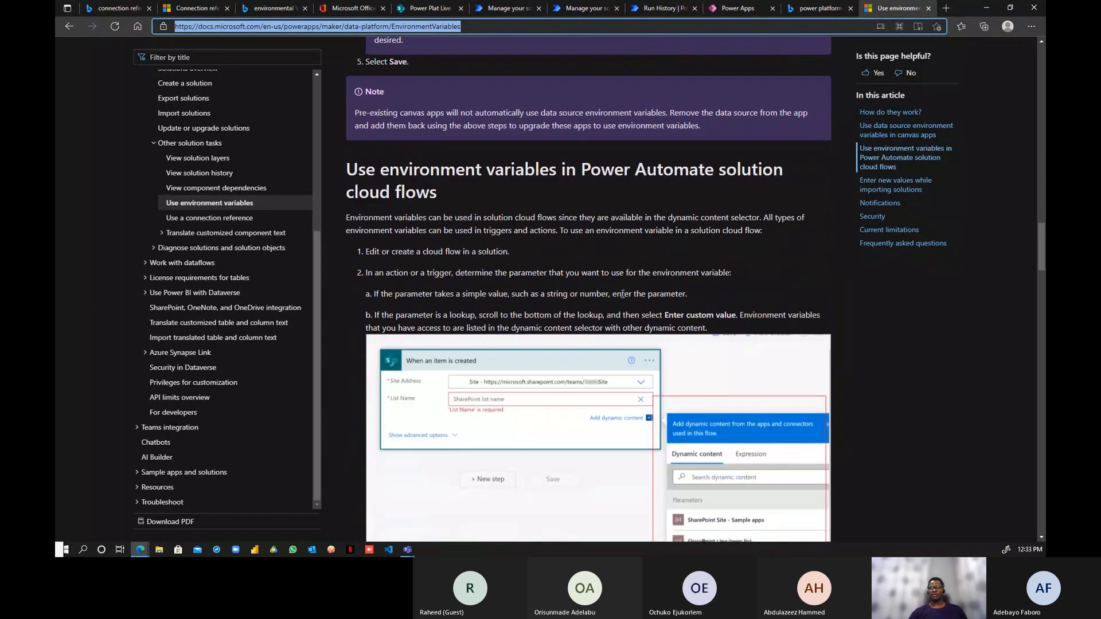
scroll(623, 295, "up", 1)
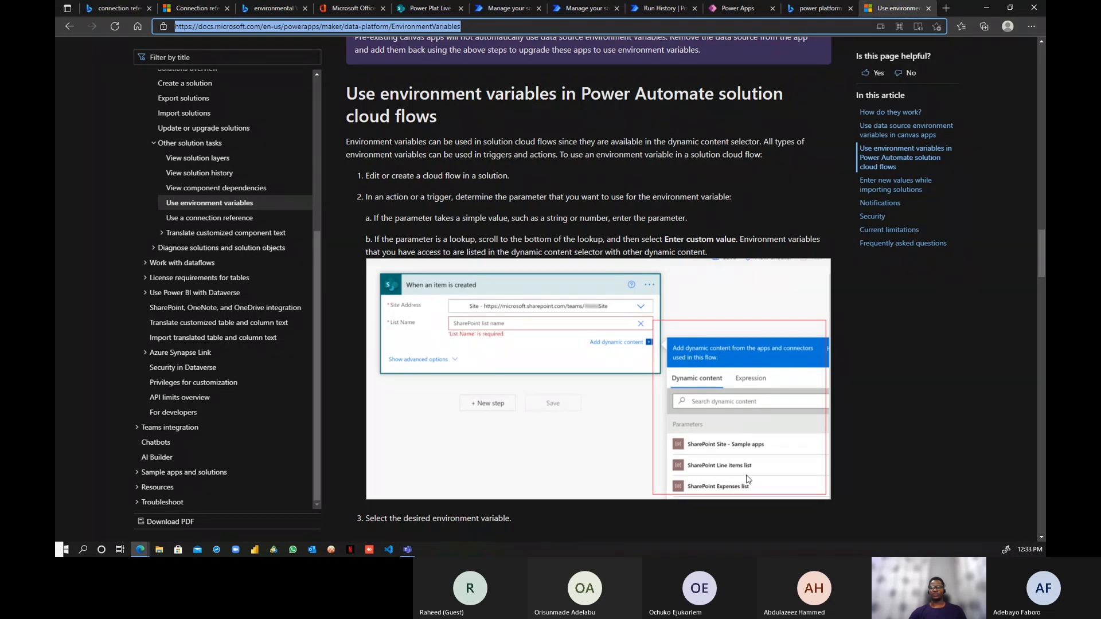
scroll(748, 480, "down", 6)
scroll(748, 479, "up", 9)
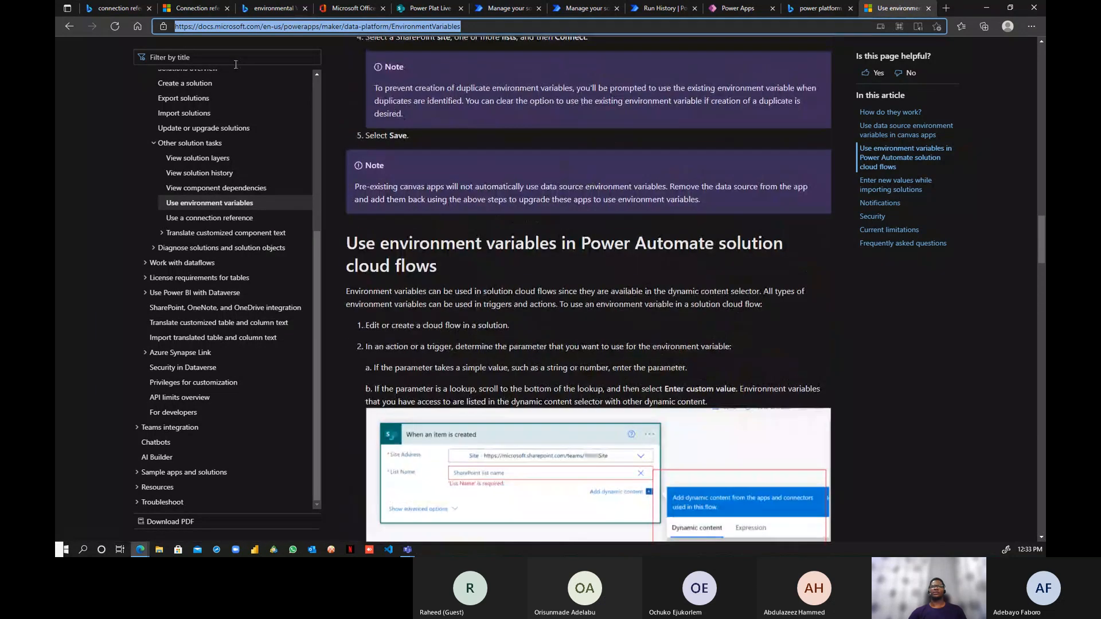
- Back in D365 Dev Solution, inspect the SharePoint Live Site URL variable's settings
left_click(582, 9)
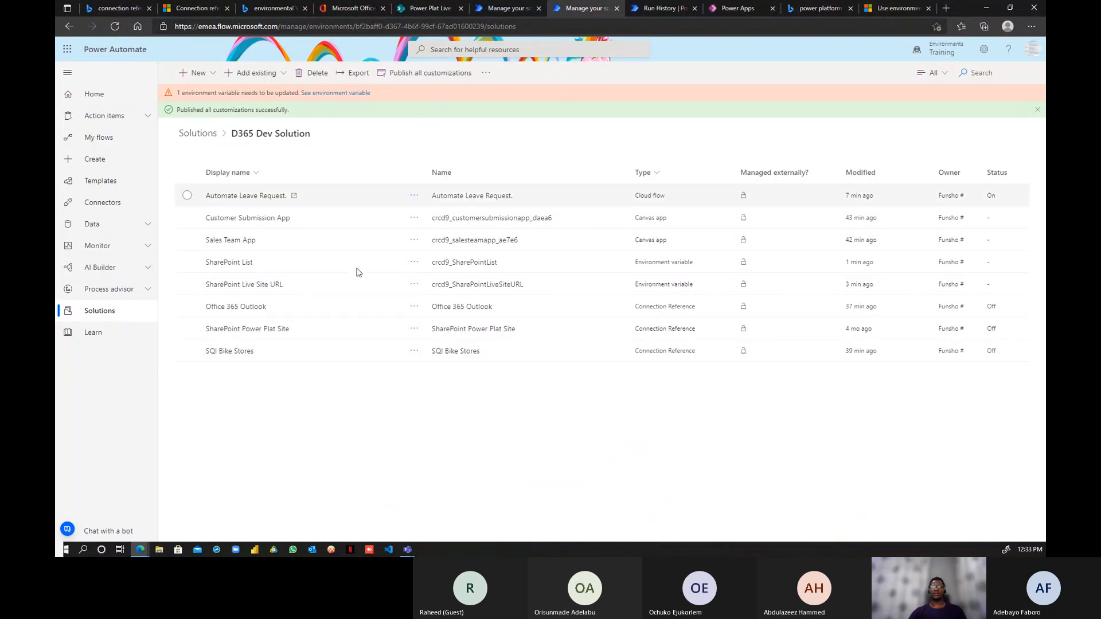
left_click(413, 285)
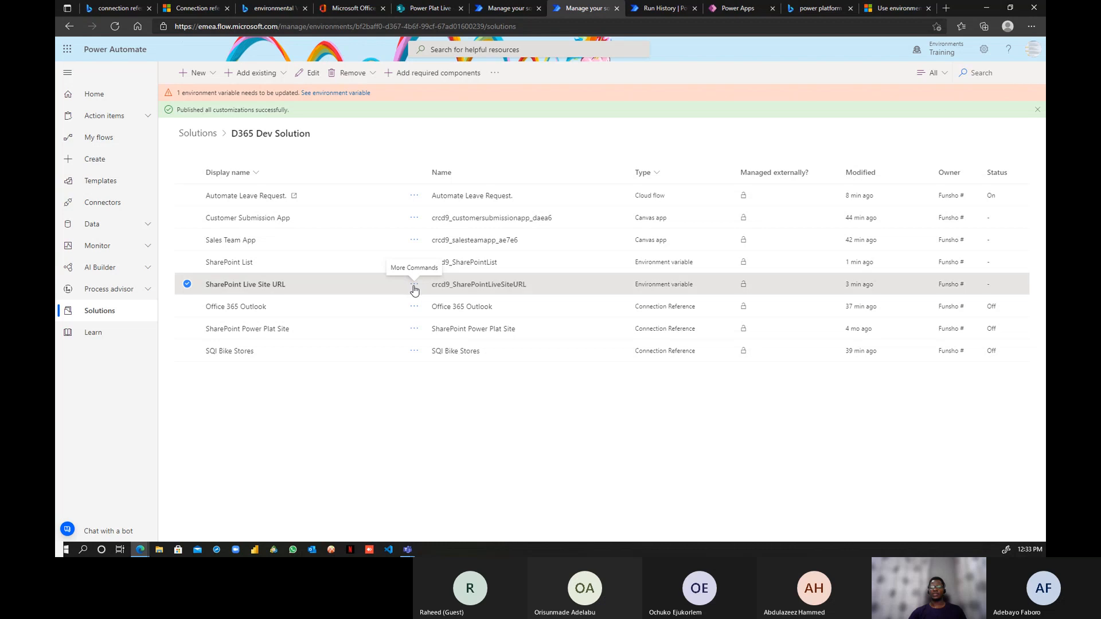
left_click(440, 303)
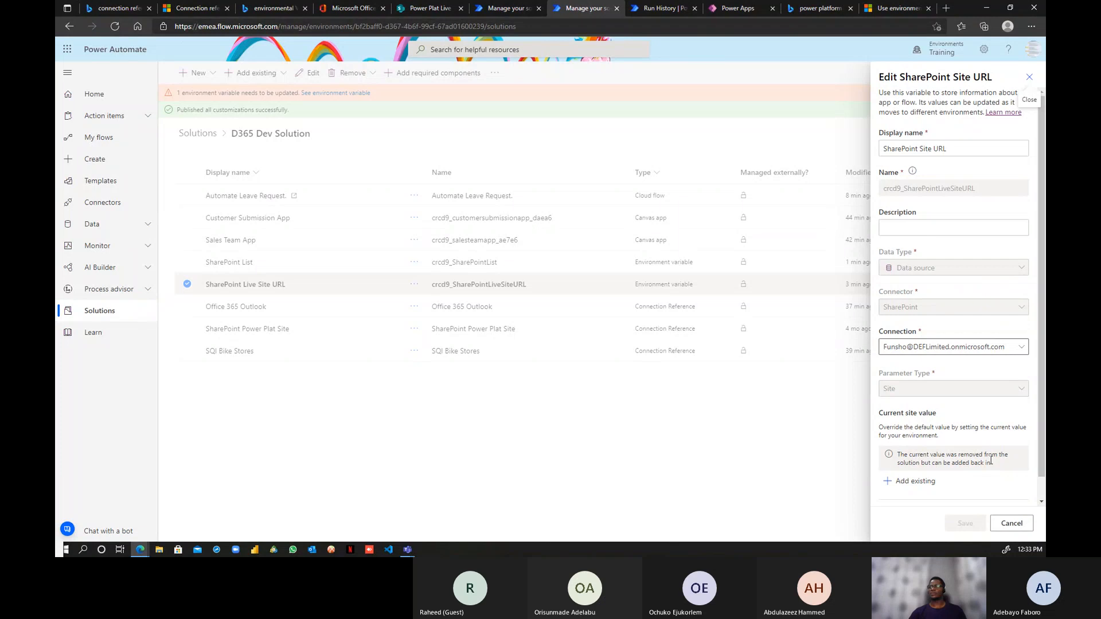
left_click(1029, 78)
- Using the existing SharePoint connection, set SharePoint List to HR Leave Request Form Live and save
left_click(349, 96)
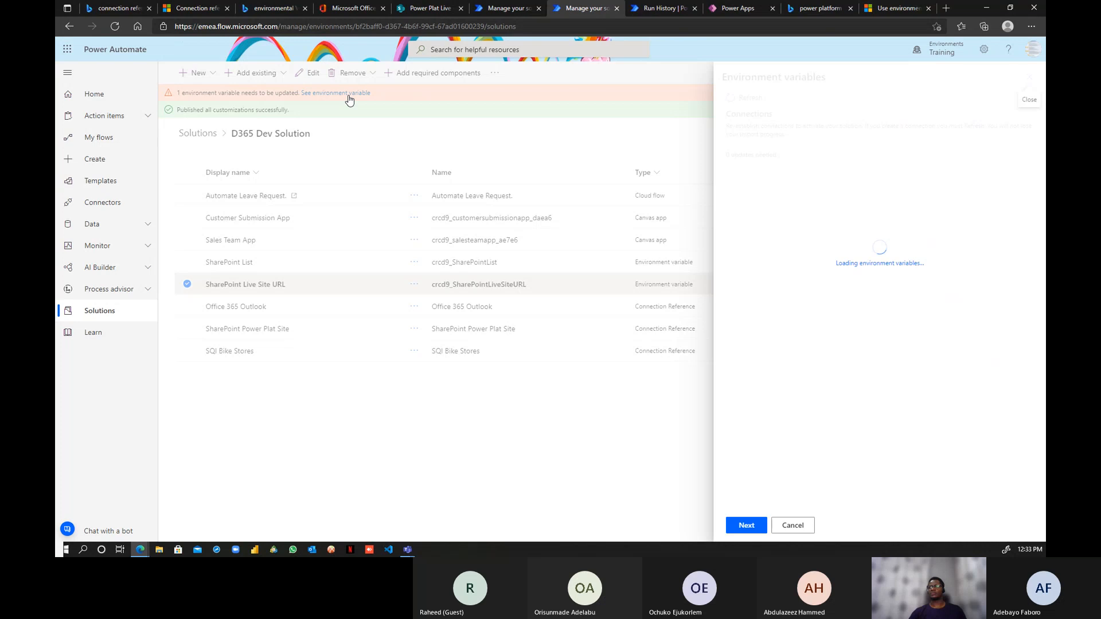
left_click(1024, 185)
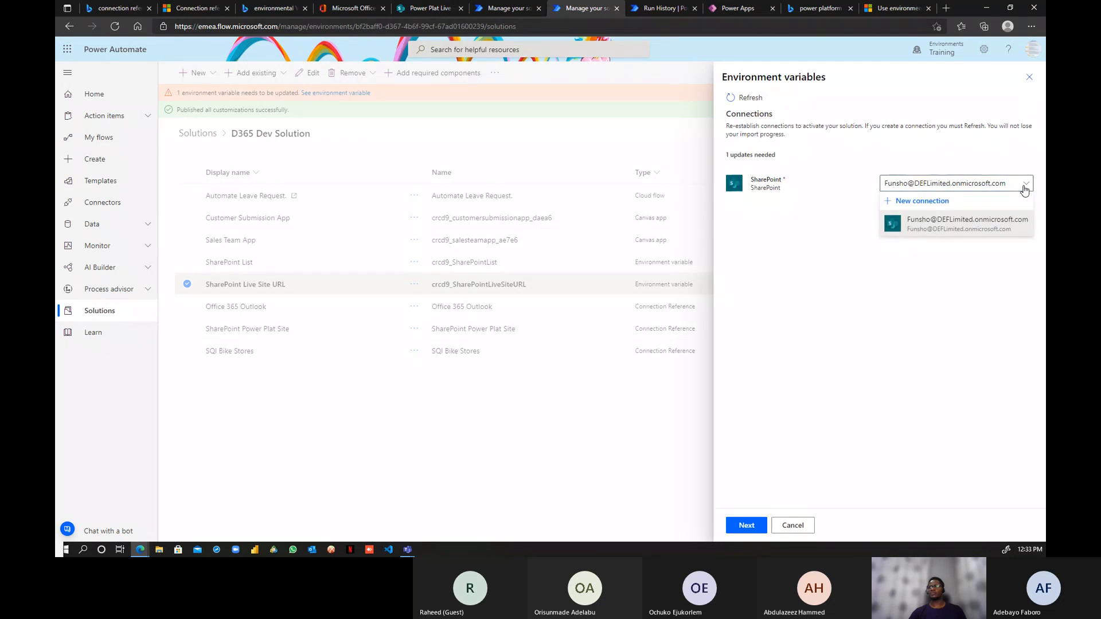
left_click(972, 223)
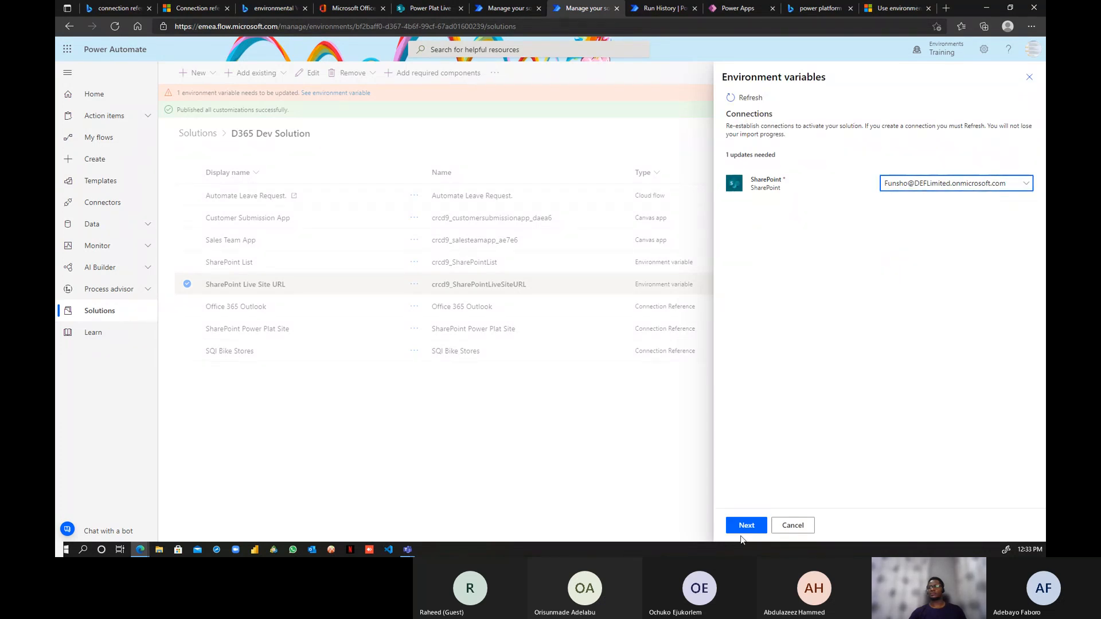
left_click(745, 526)
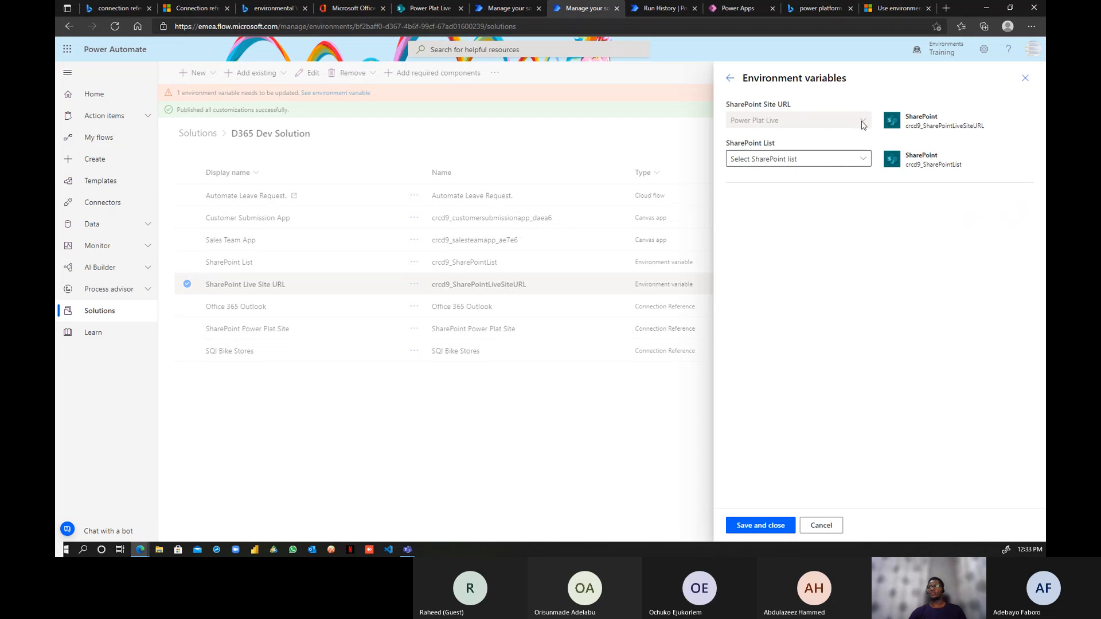
left_click(864, 161)
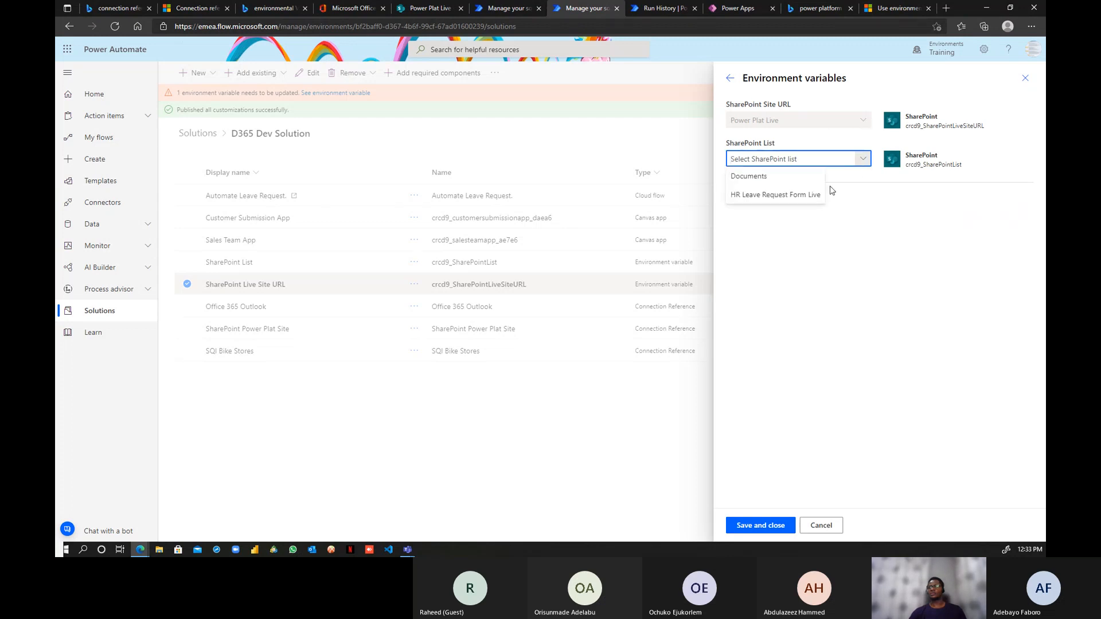
left_click(809, 202)
left_click(762, 525)
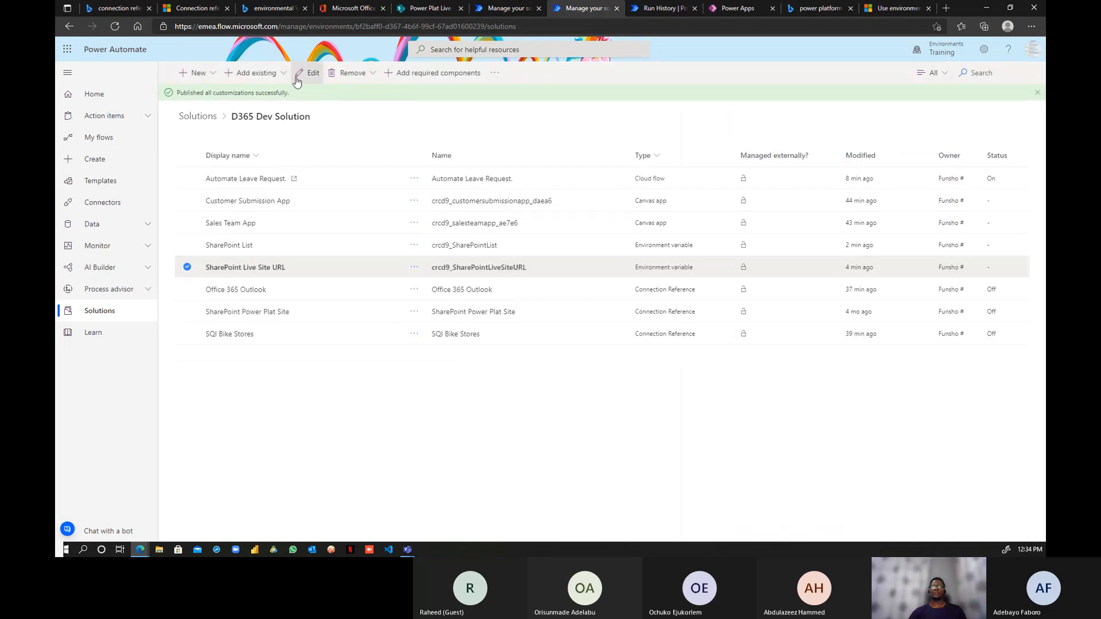
- Export the D365 Dev Solution as an unmanaged package at version 1.0.0.2
left_click(187, 266)
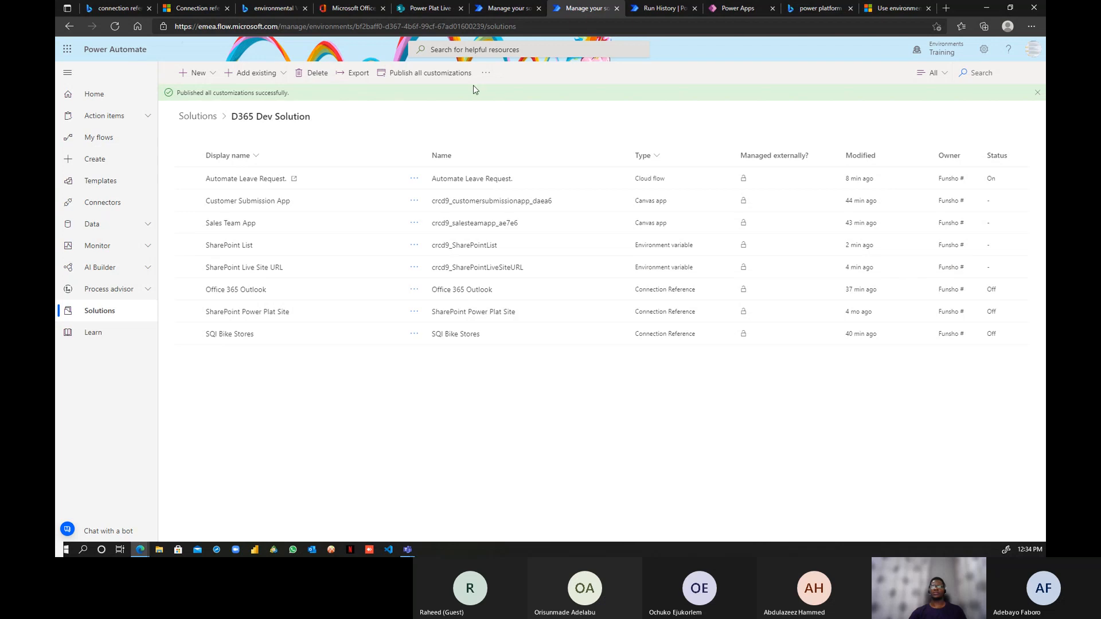
left_click(486, 79)
left_click(455, 109)
left_click(339, 81)
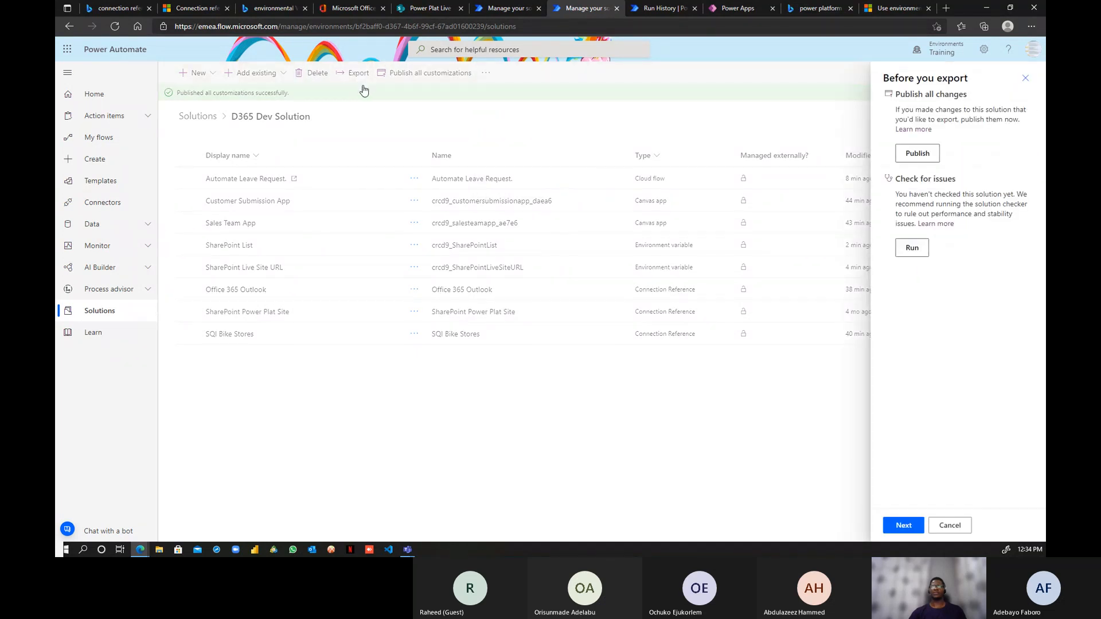
left_click(904, 525)
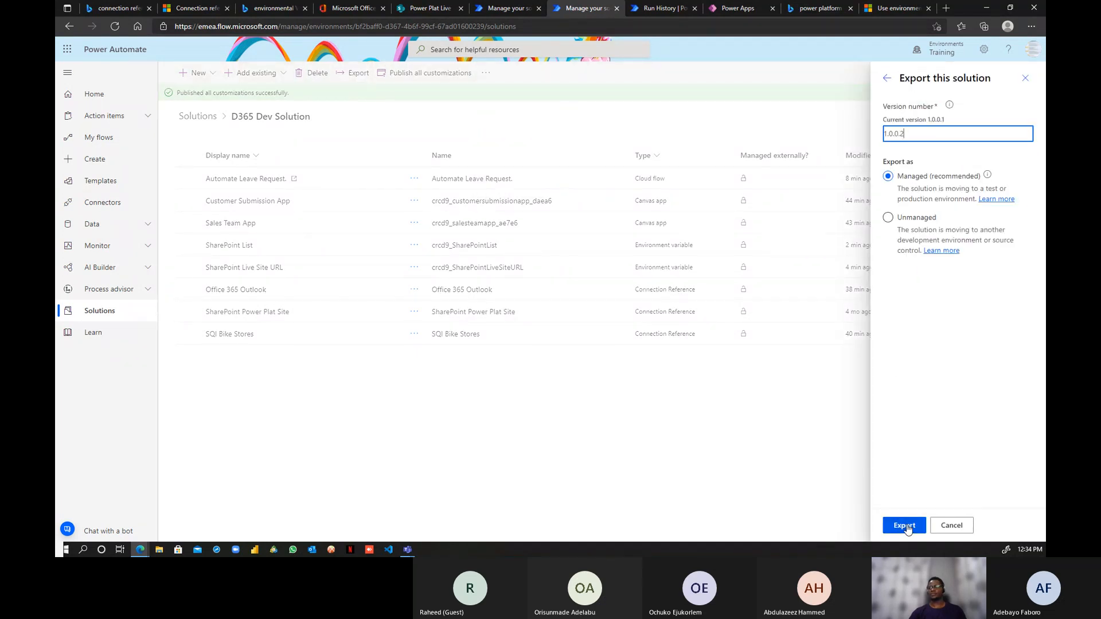
left_click(889, 219)
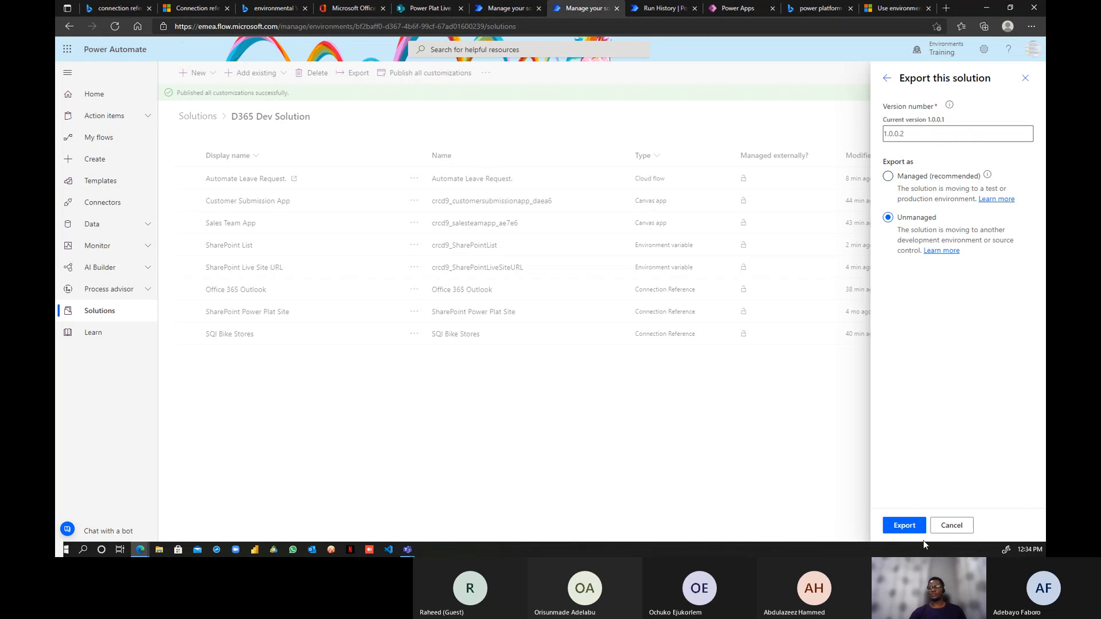
left_click(905, 526)
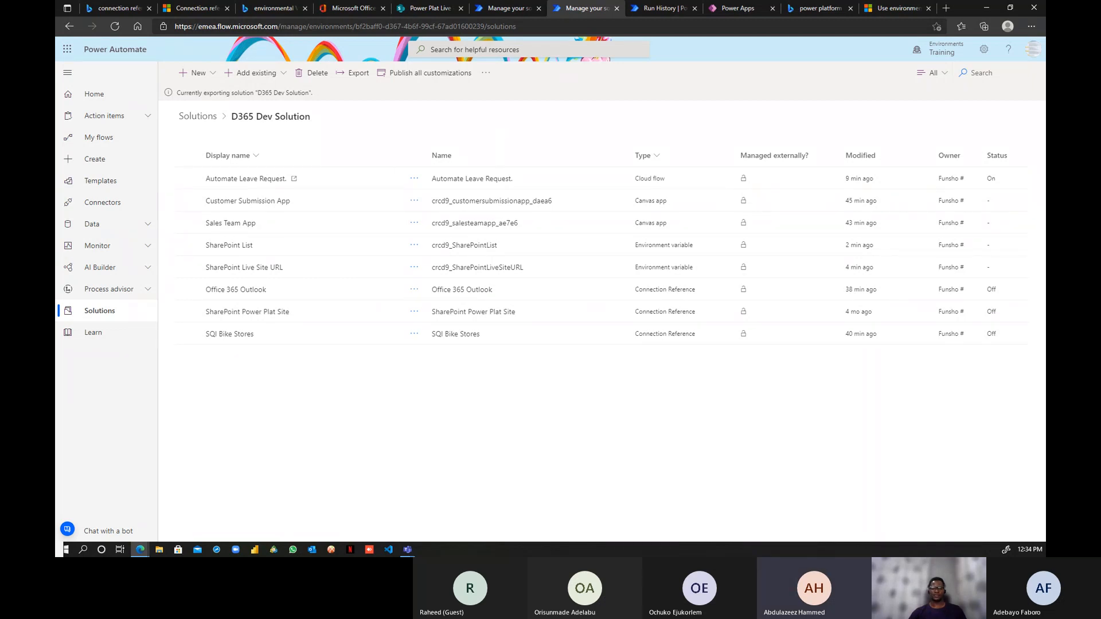
left_click(528, 116)
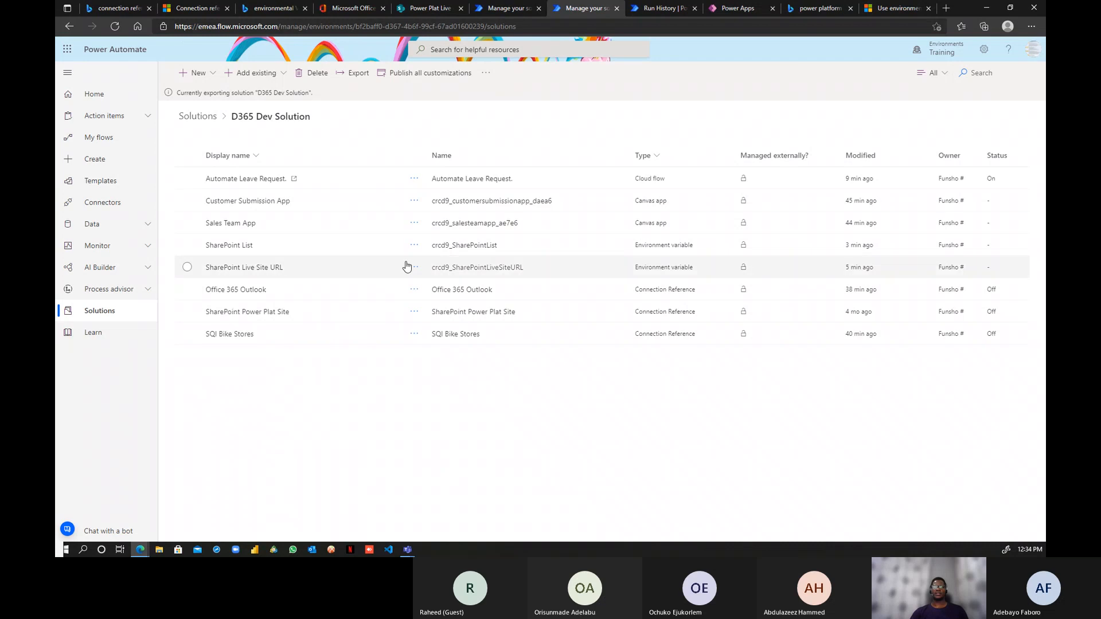
left_click(415, 247)
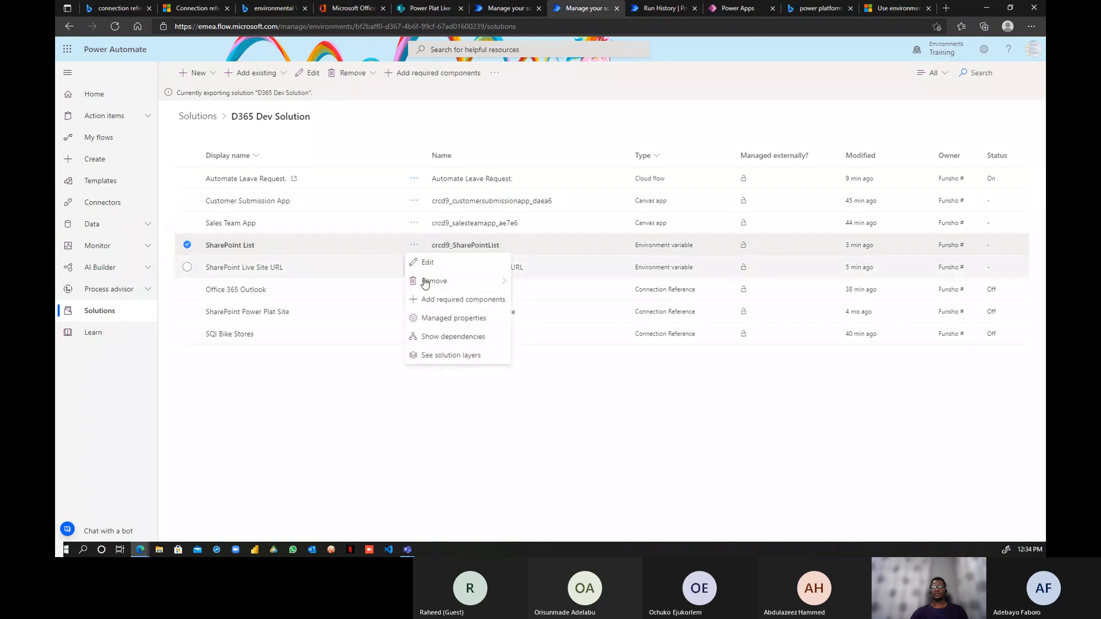
left_click(427, 262)
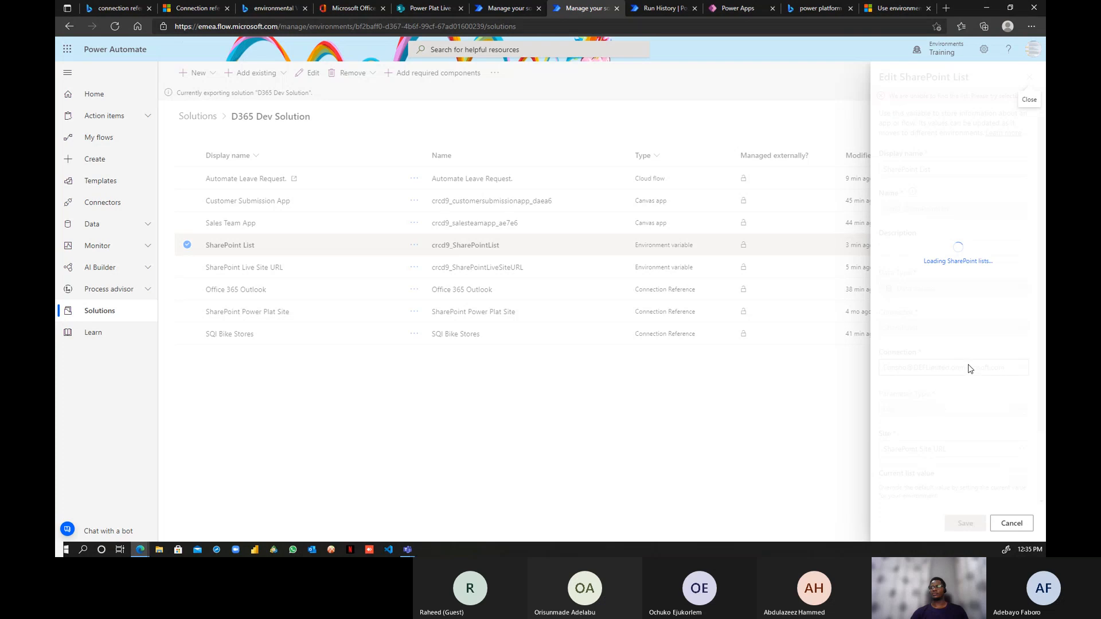
scroll(970, 372, "down", 2)
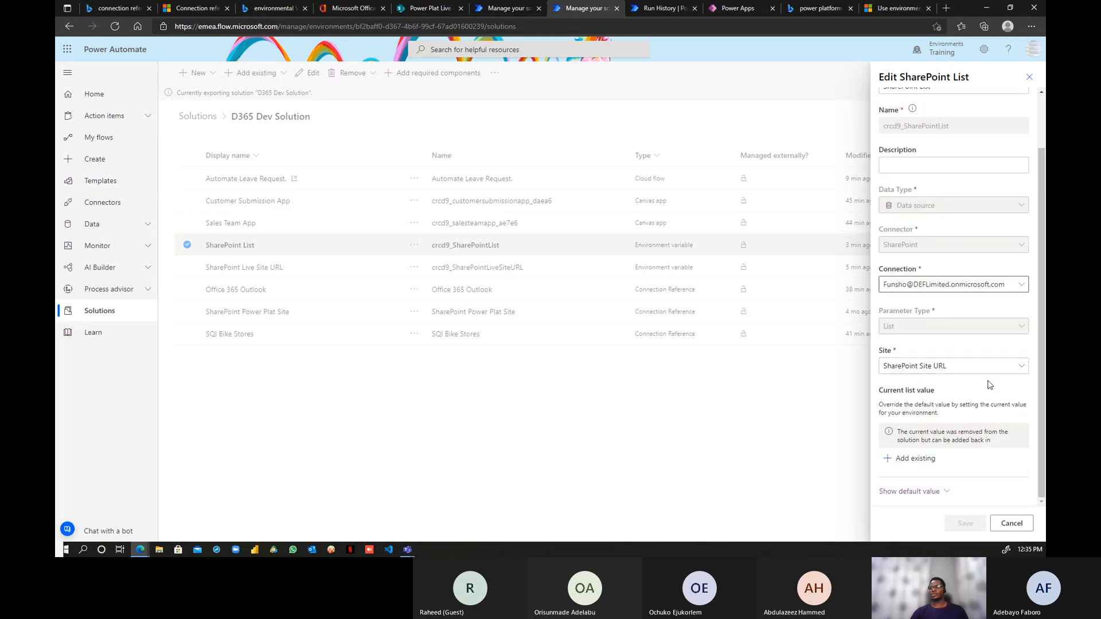
left_click(1010, 523)
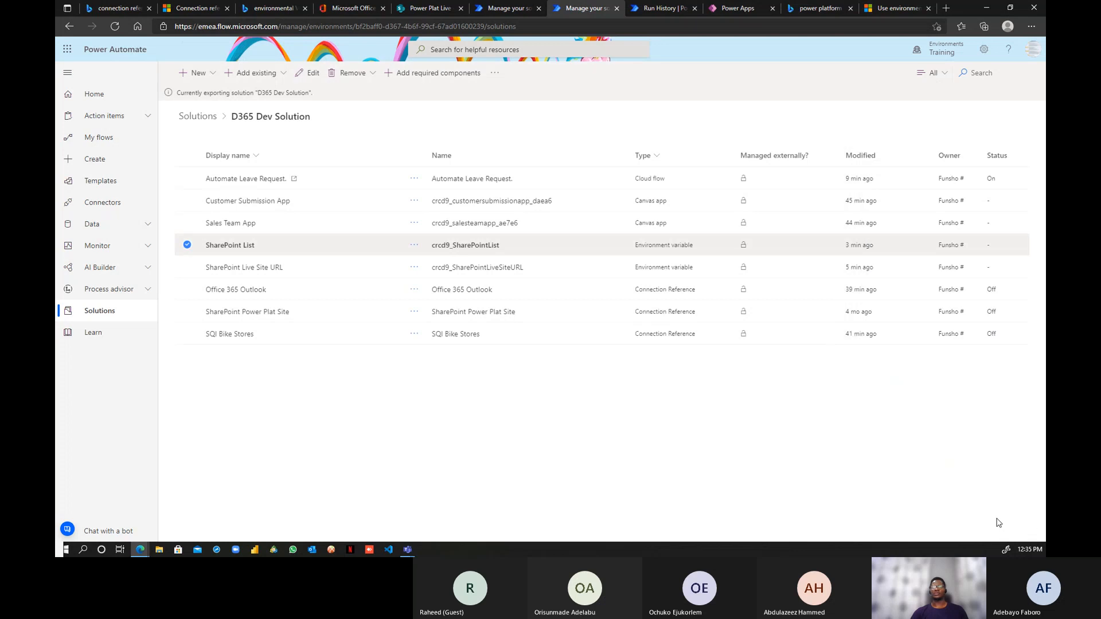
left_click(413, 267)
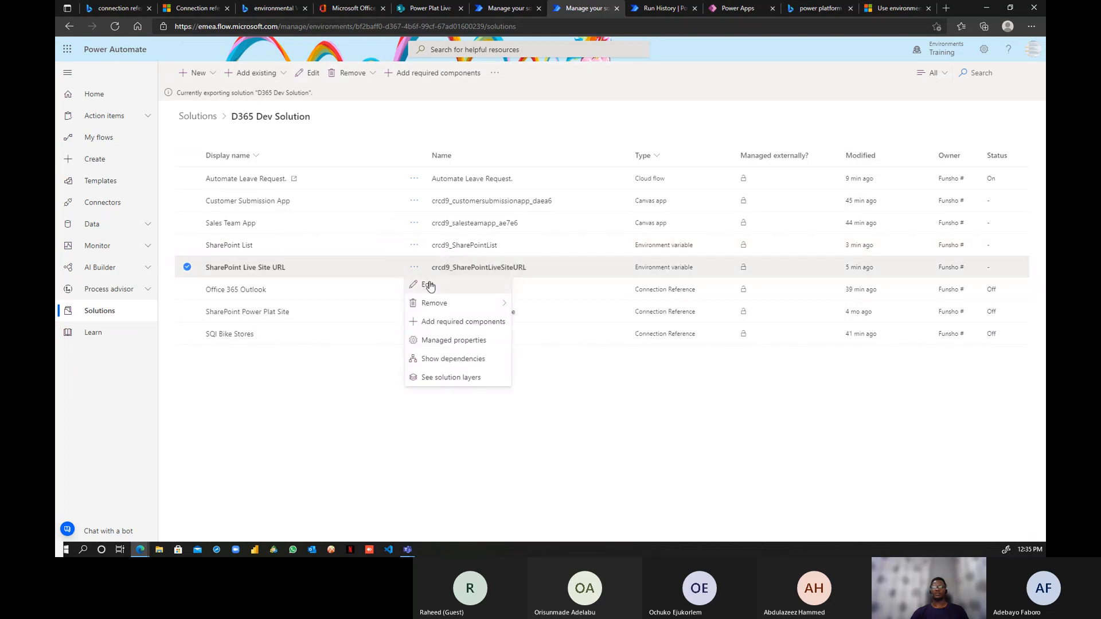
left_click(427, 285)
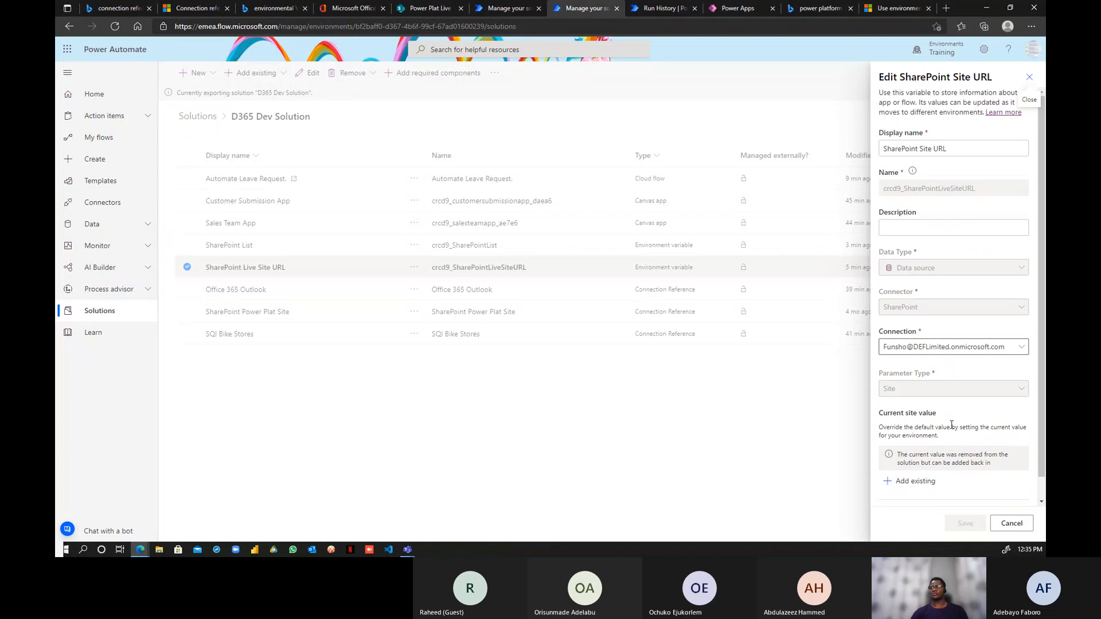
scroll(956, 421, "down", 1)
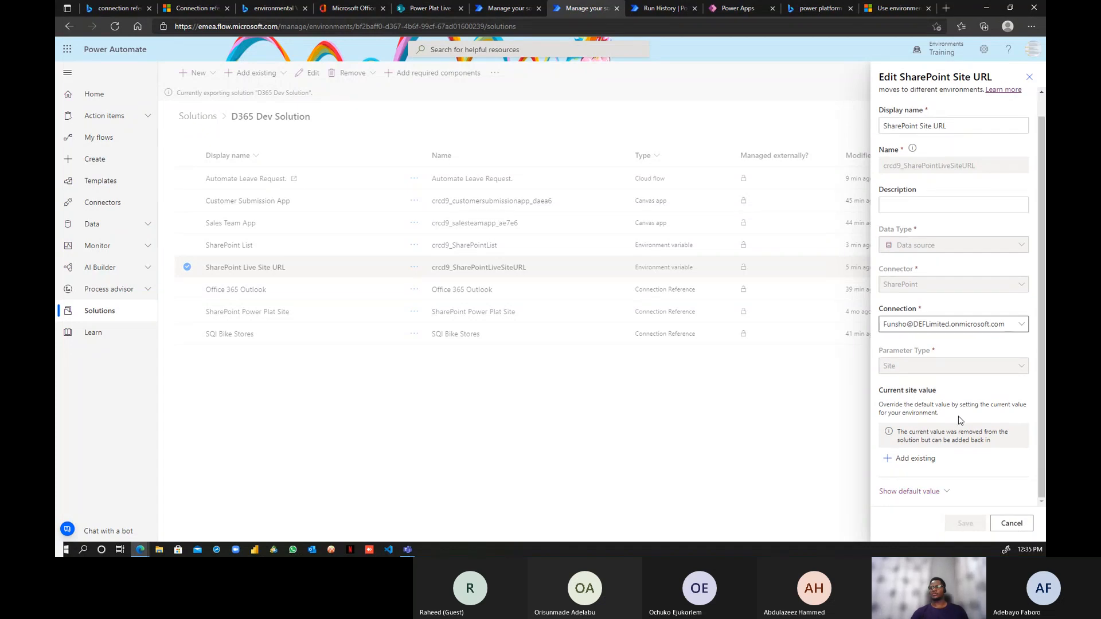
left_click(951, 492)
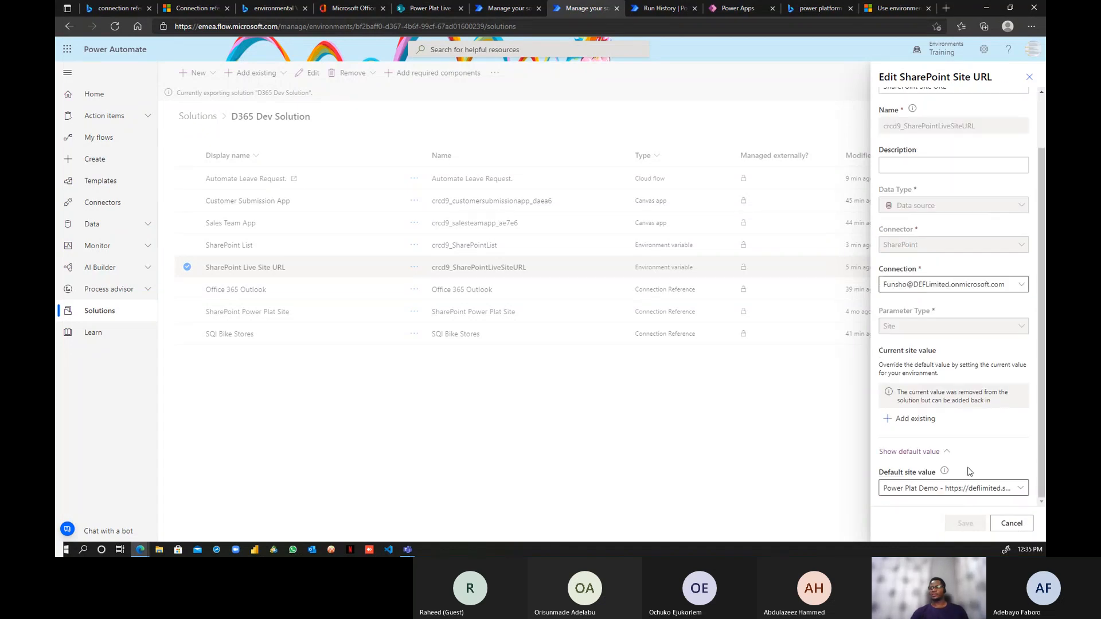
left_click(1009, 488)
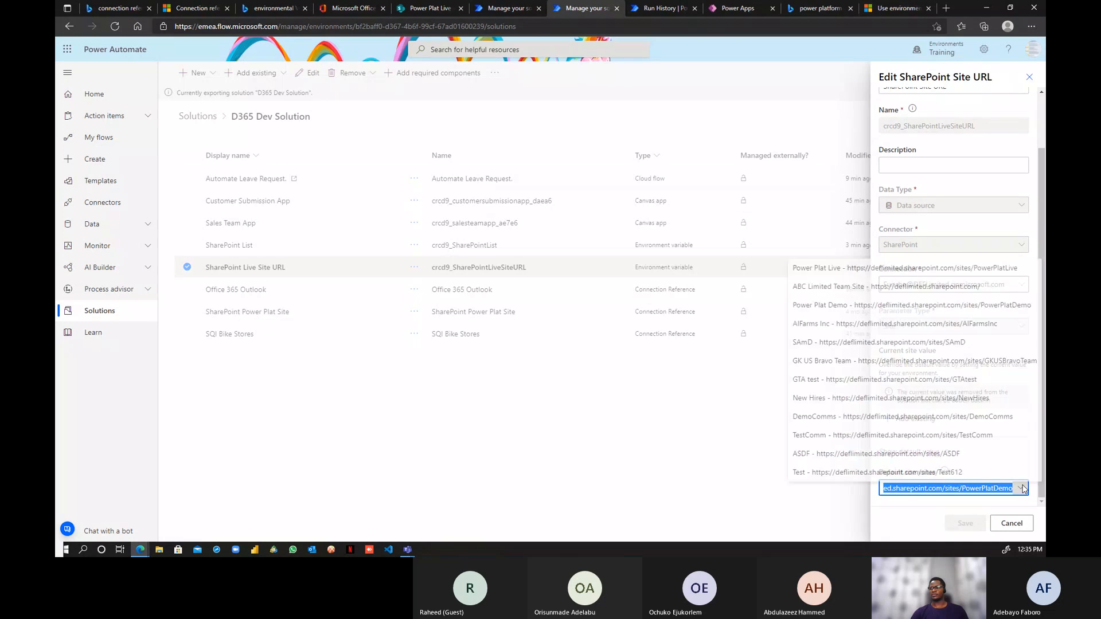
left_click(941, 221)
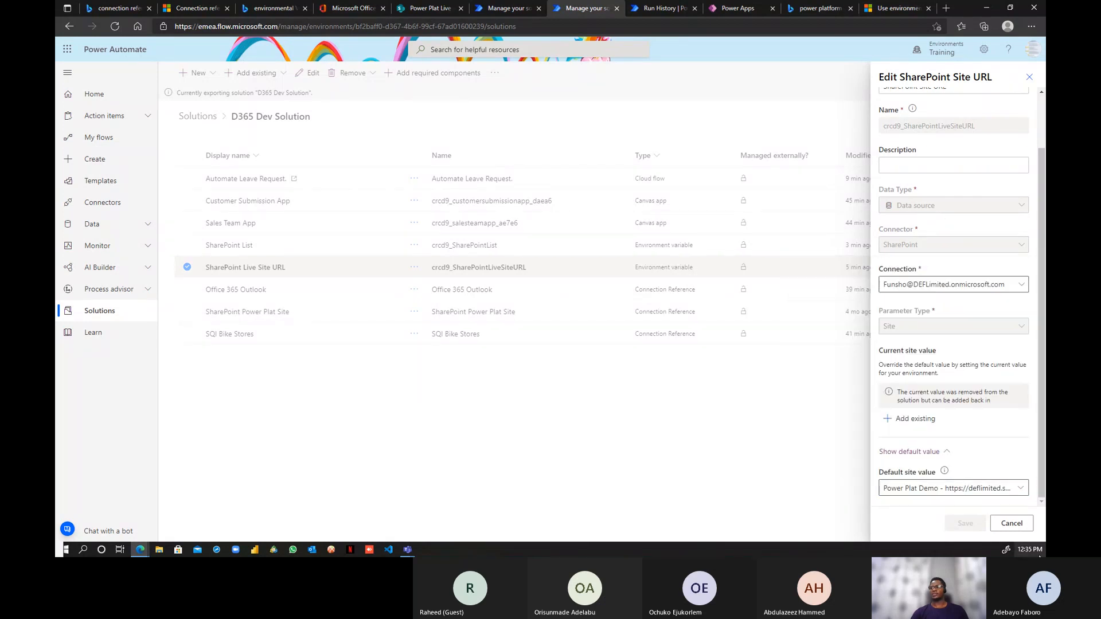
left_click(1018, 523)
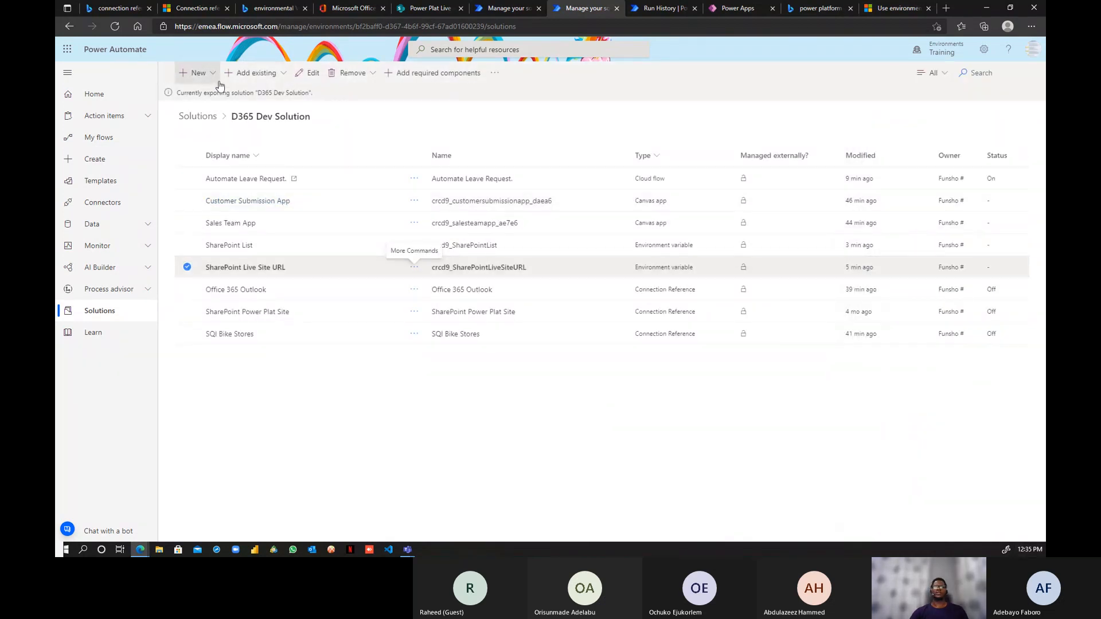
left_click(115, 27)
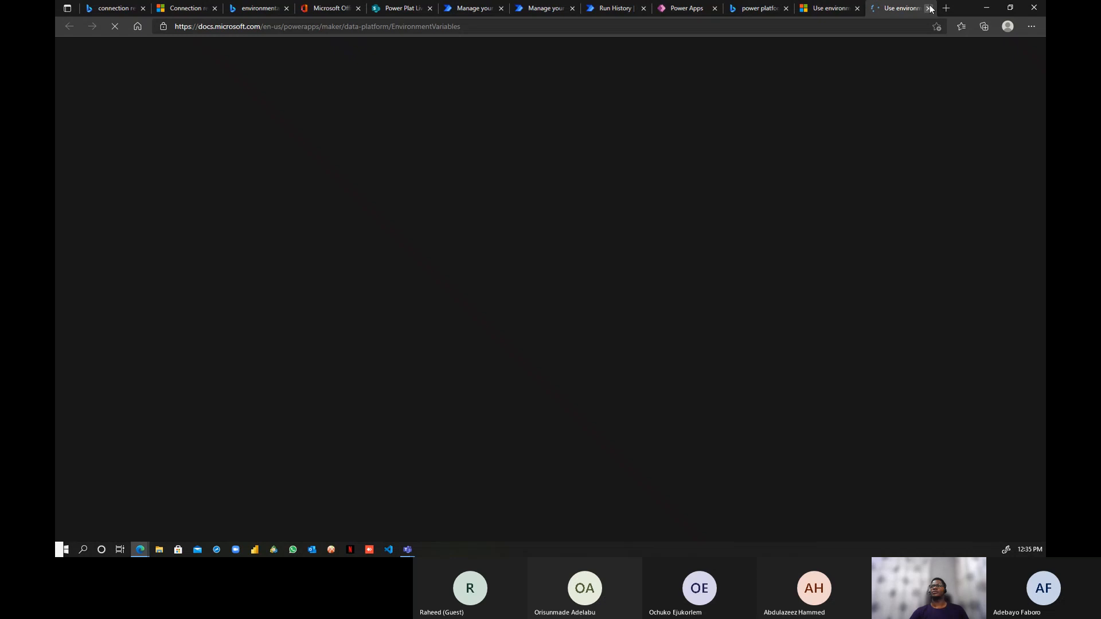
- Close the documentation and reach the Training Solutions list, with D365 Dev Solution at 1.0.0.2
left_click(929, 8)
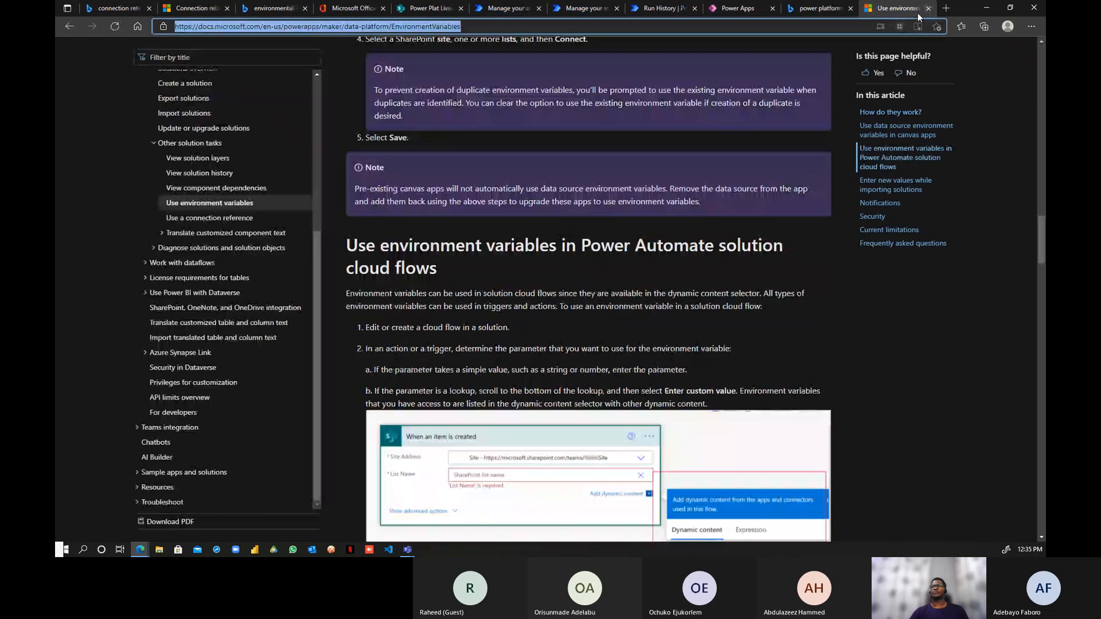
left_click(582, 8)
left_click(655, 8)
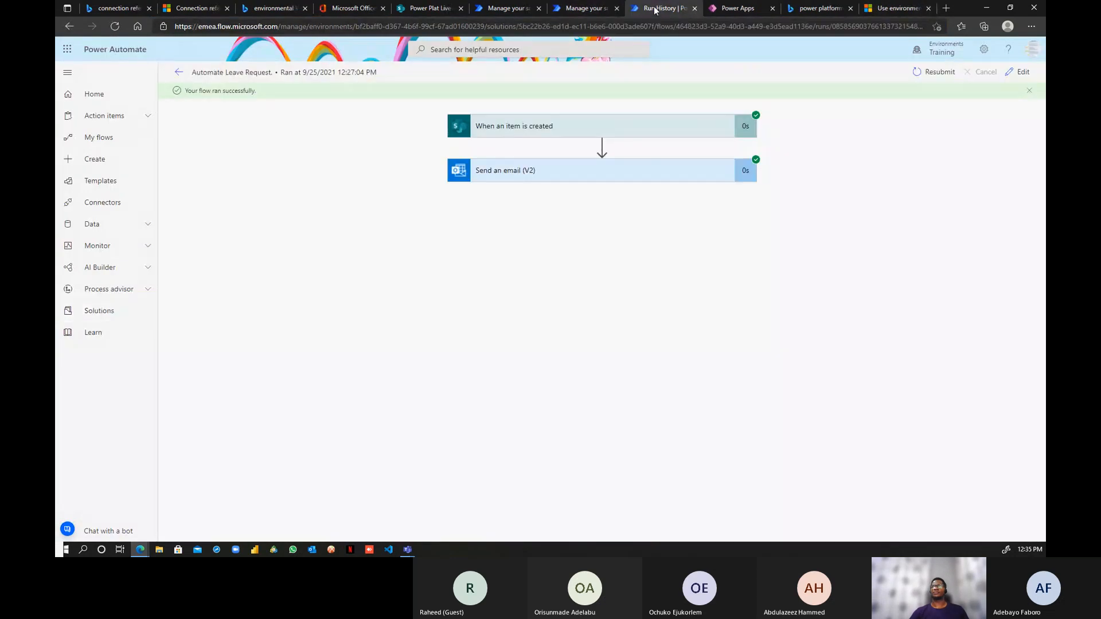
left_click(508, 11)
left_click(570, 8)
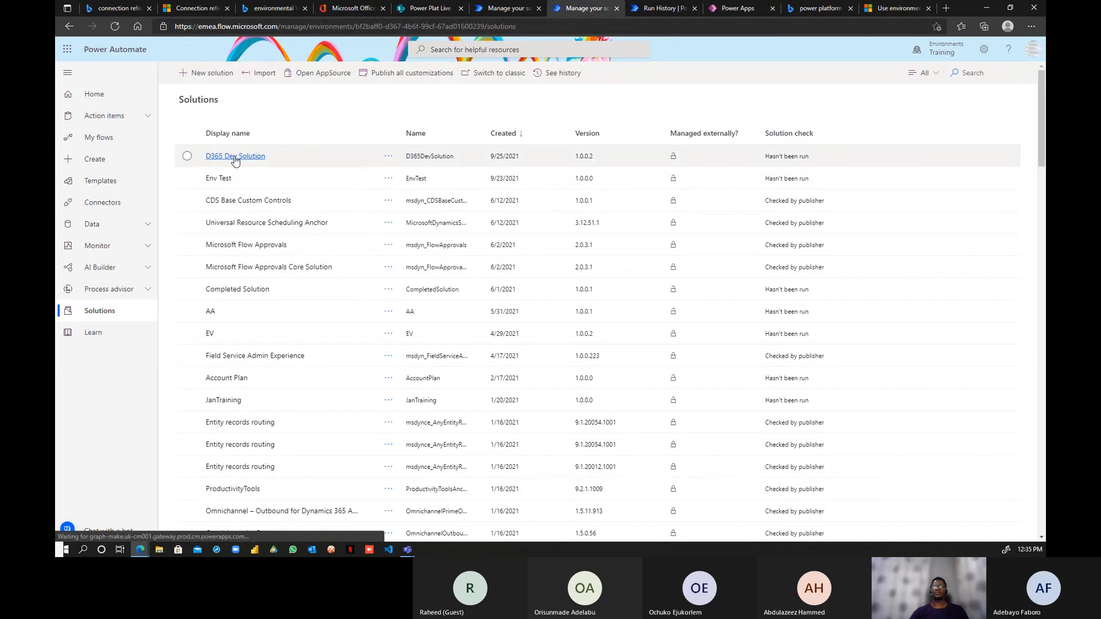
- Export D365 Dev Solution as an unmanaged solution, keeping version 1.0.0.3
left_click(220, 157)
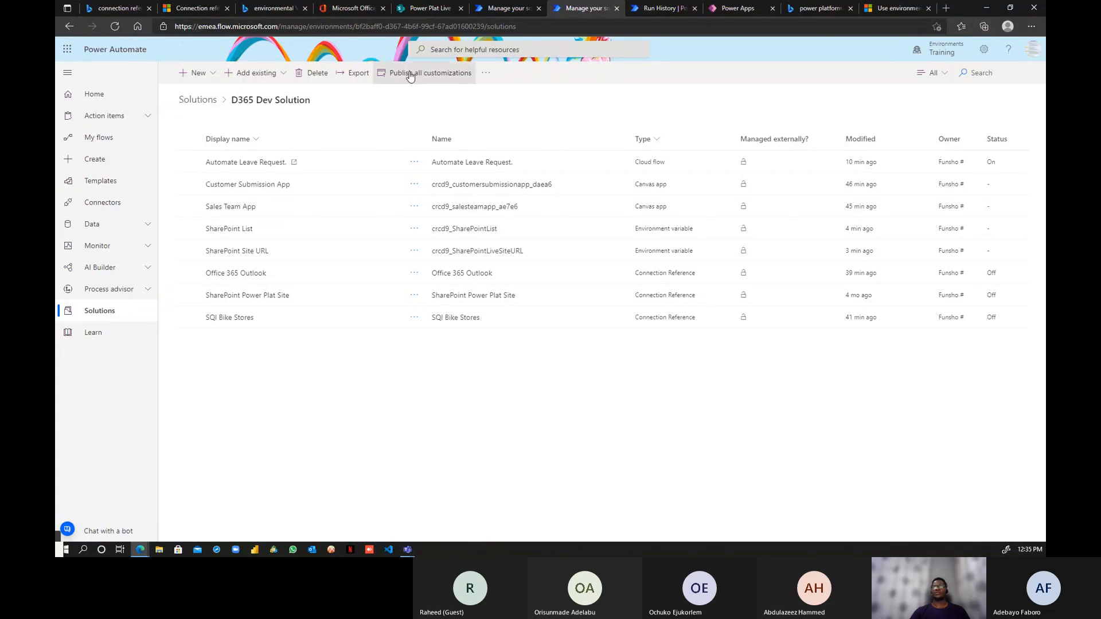
left_click(359, 76)
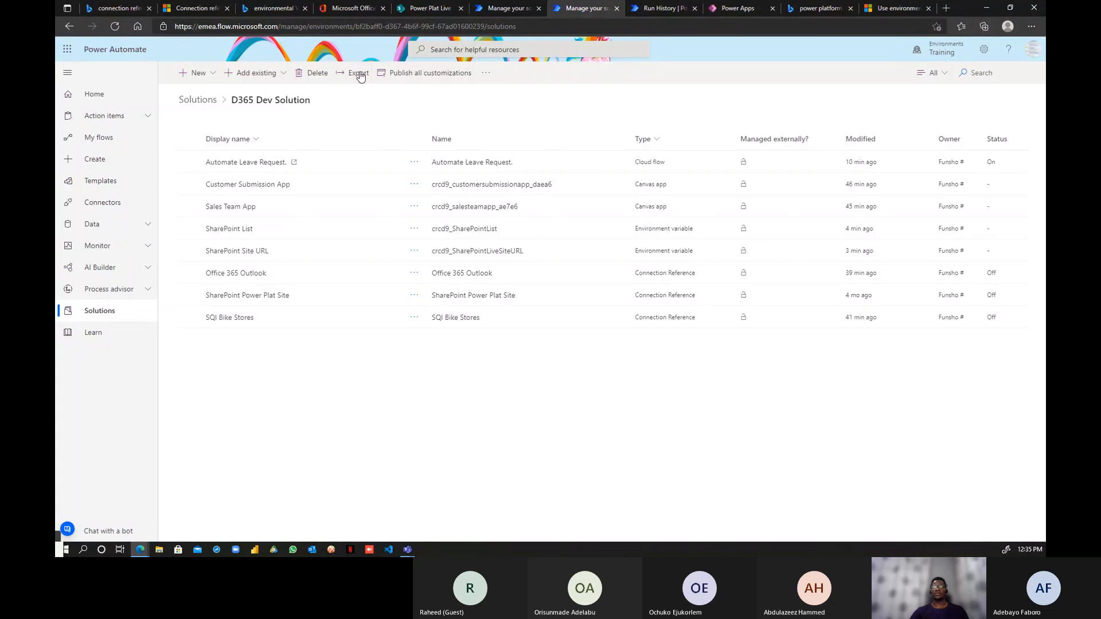
left_click(904, 525)
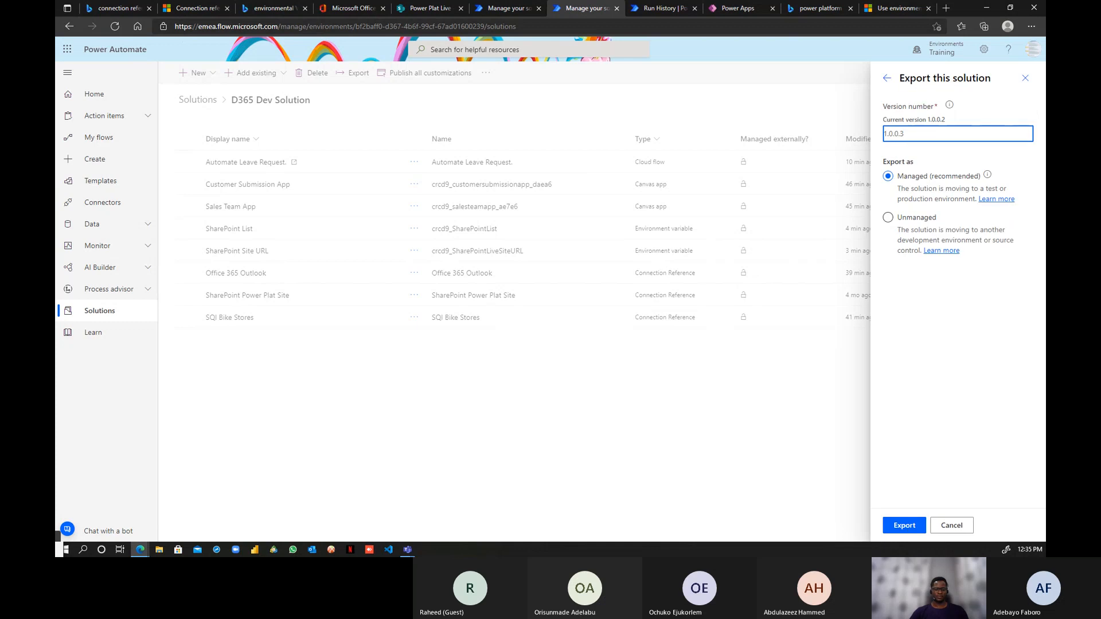
key("super+e")
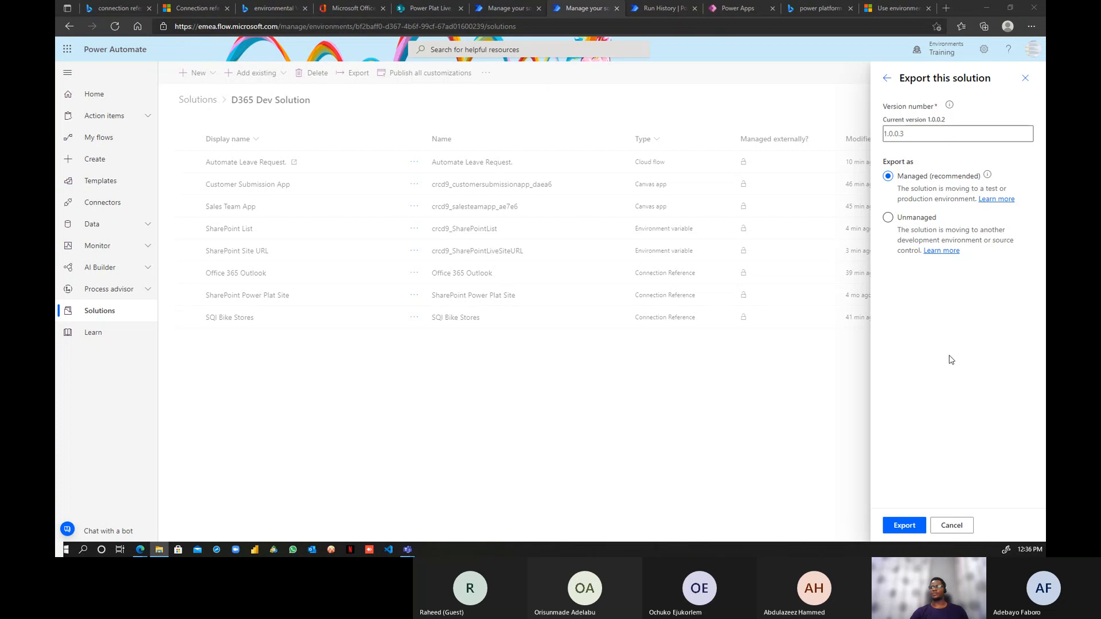
left_click(888, 217)
left_click(904, 526)
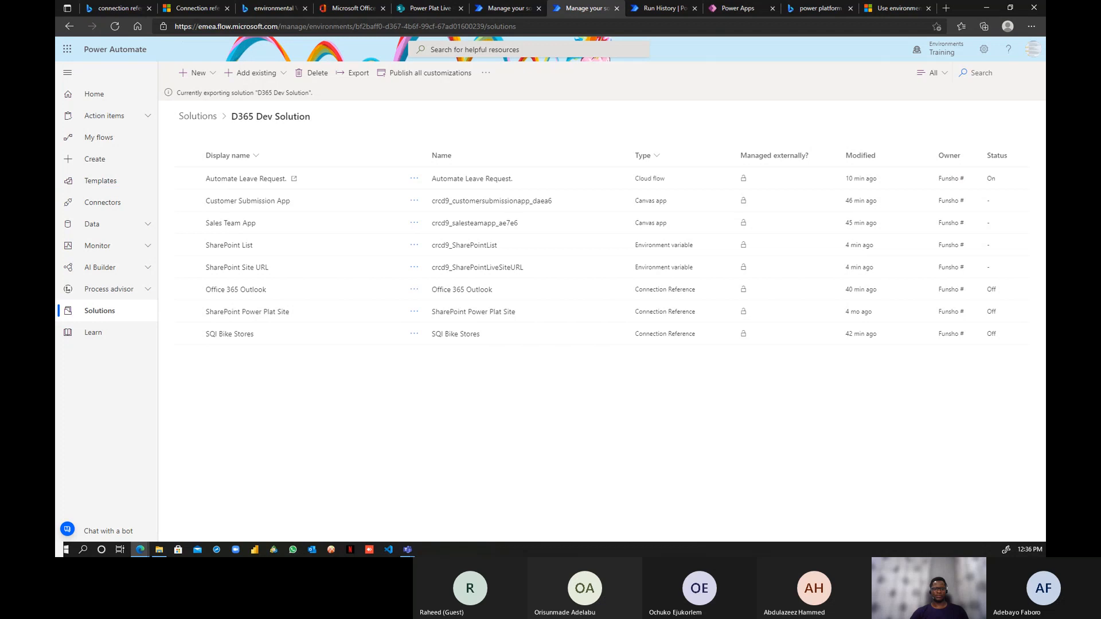
- Wait for the export to succeed and confirm D365DevSolution_1_0_0_3.zip was downloaded
key("alt+Tab")
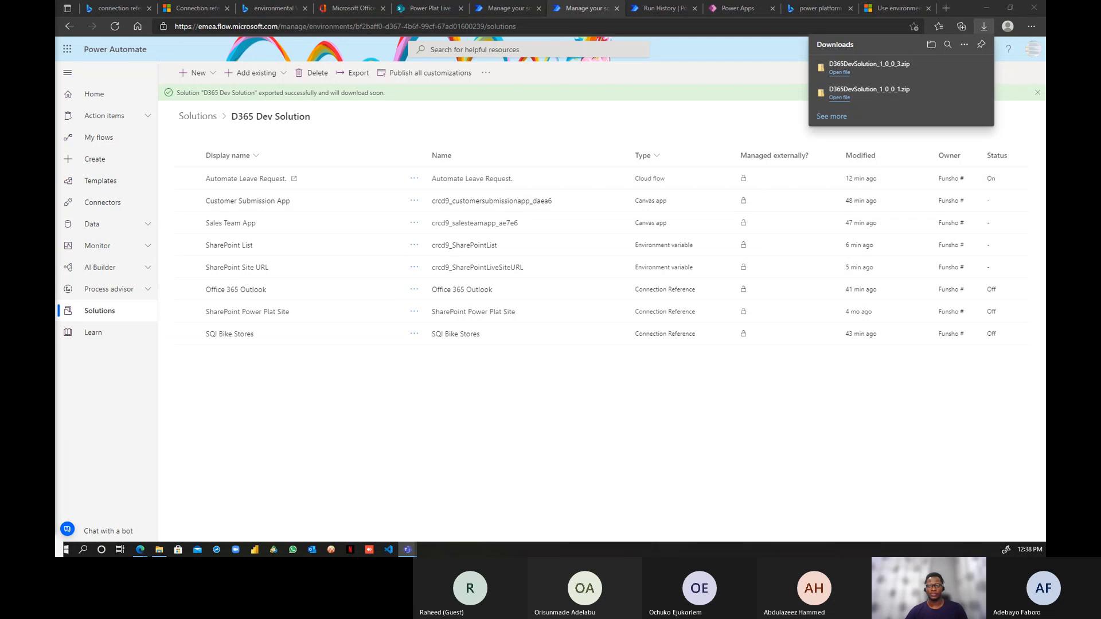
- Dismiss the downloads list and show D365 Dev Solution in the Approval Test Environment
left_click(509, 421)
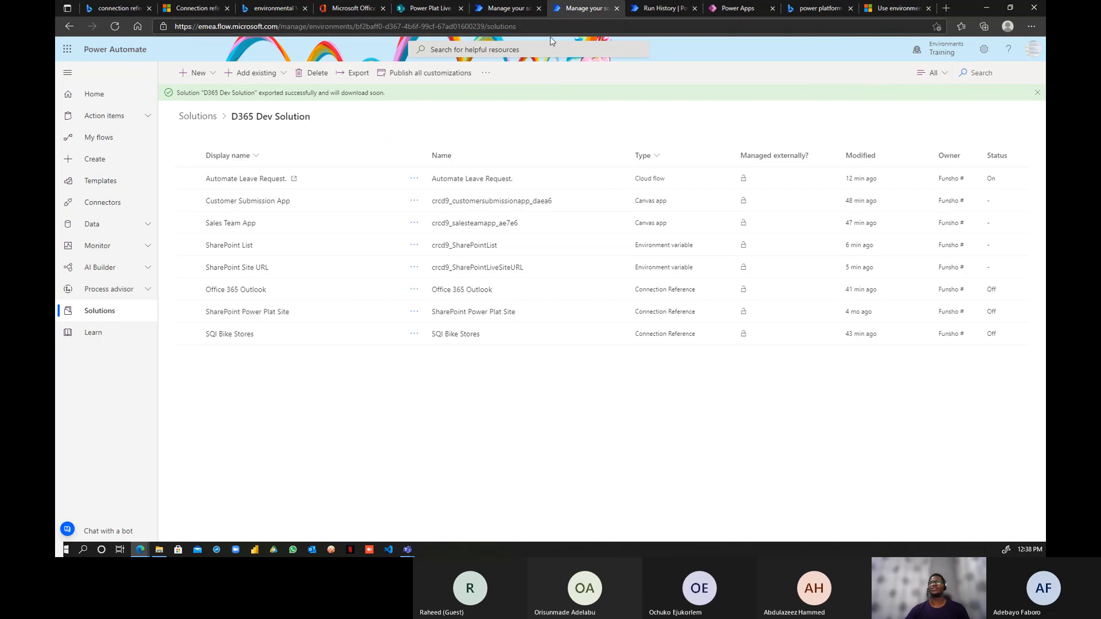
left_click(502, 9)
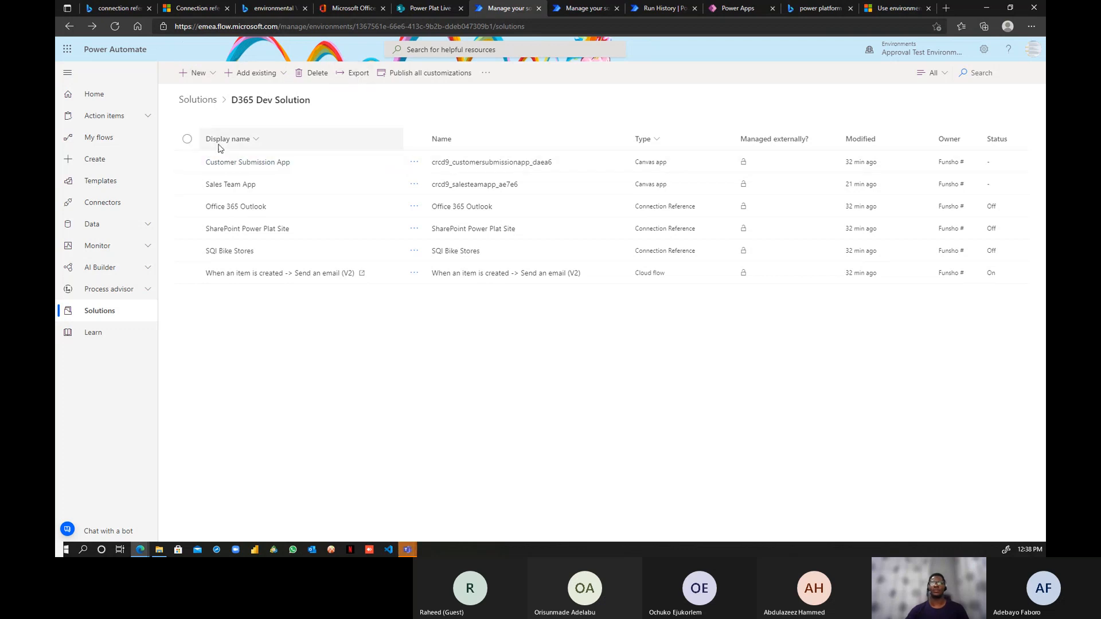
- Import D365DevSolution_1_0_0_3.zip into the Approval Test Environment from the solutions list
left_click(197, 99)
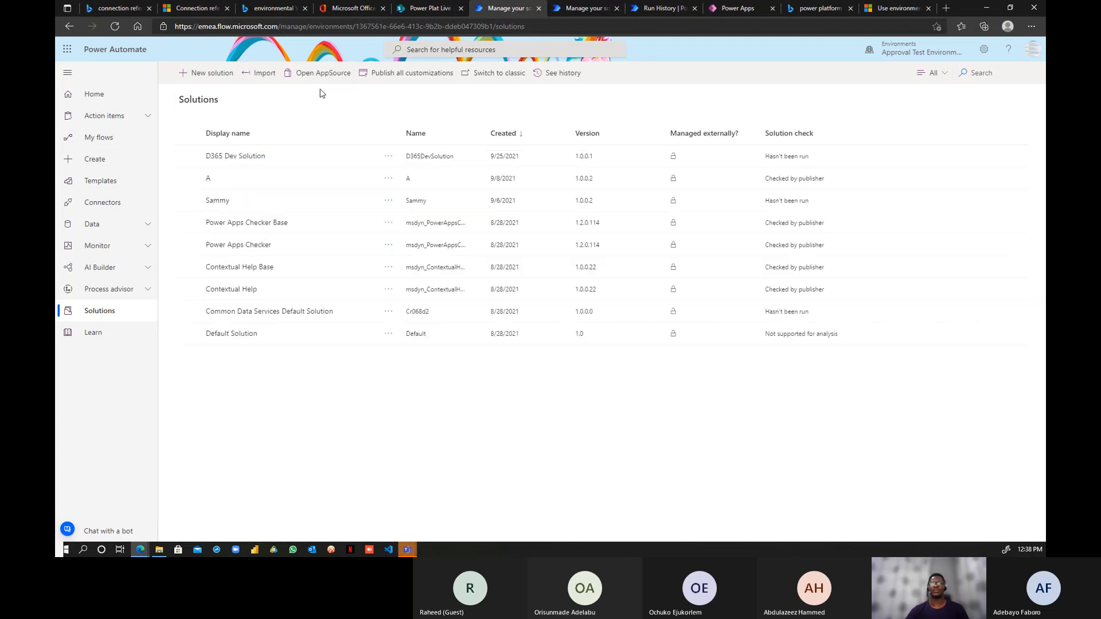
left_click(259, 73)
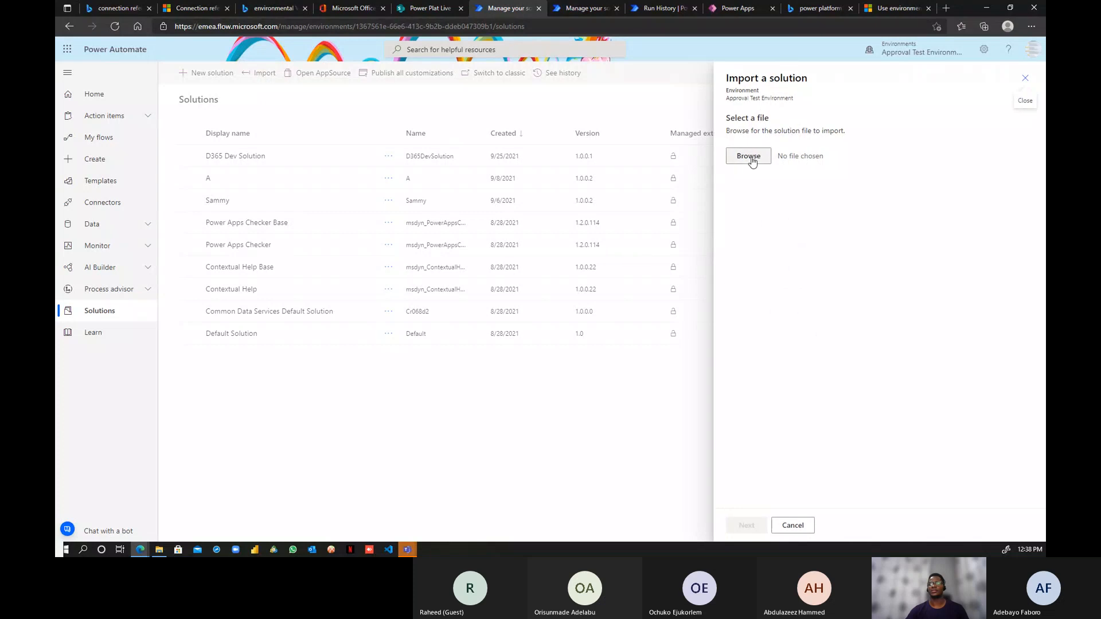
left_click(749, 156)
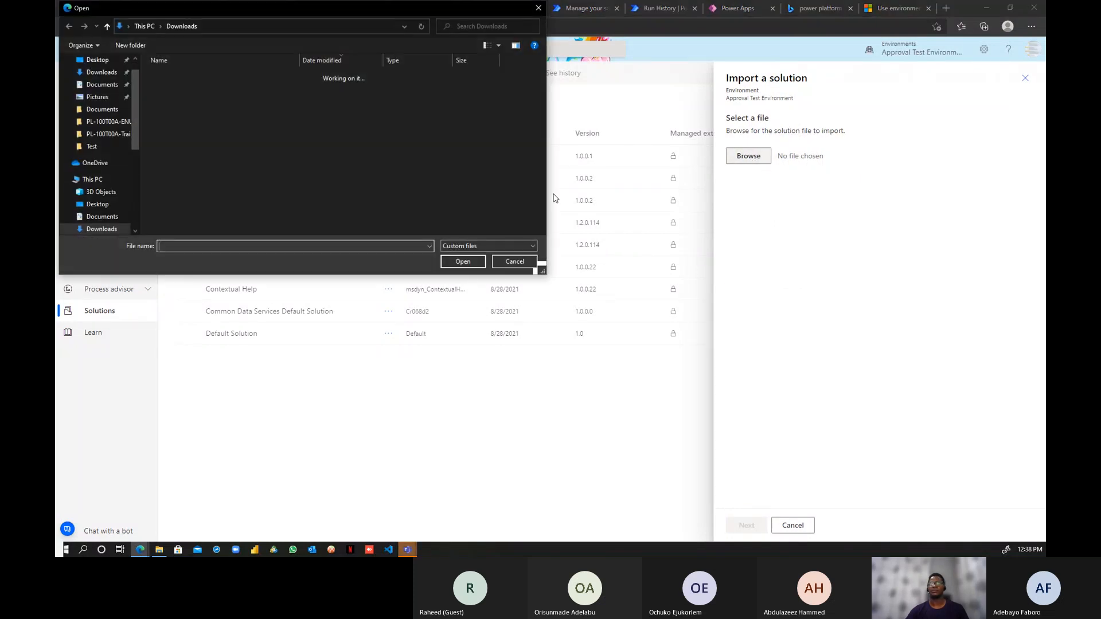
left_click(245, 90)
left_click(463, 261)
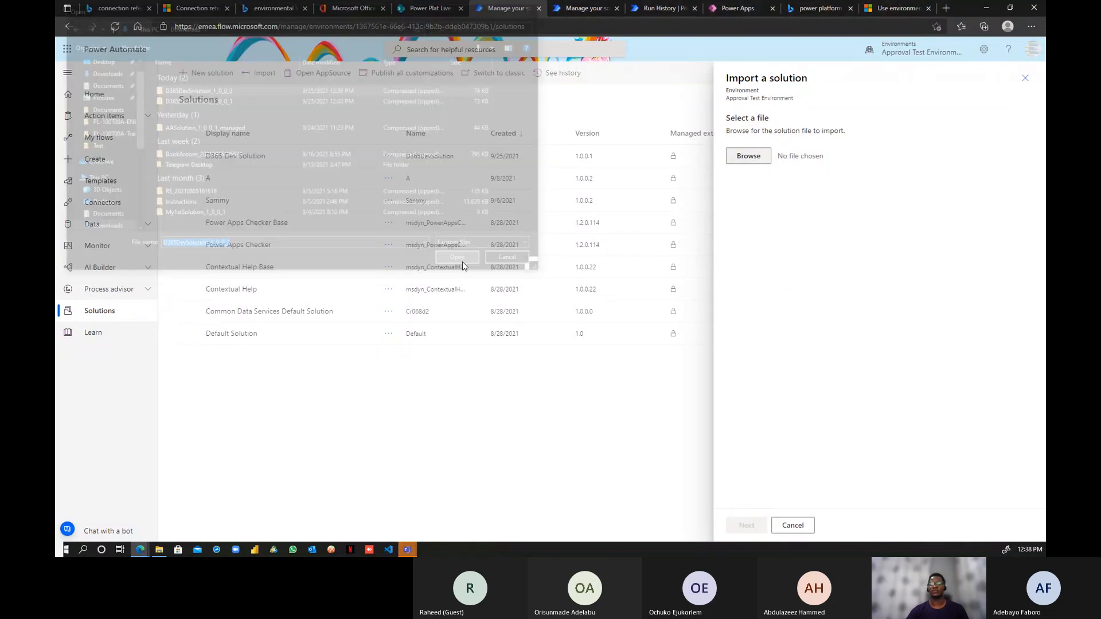
left_click(747, 525)
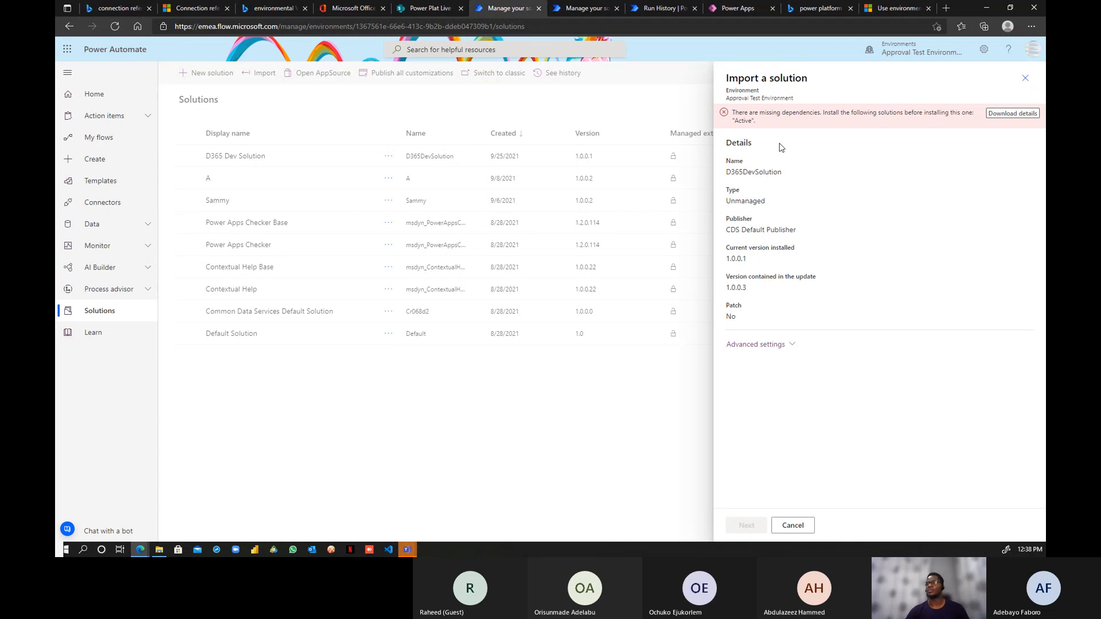
- Download the missing-dependency error details as log.txt and select the error text
left_click(1009, 115)
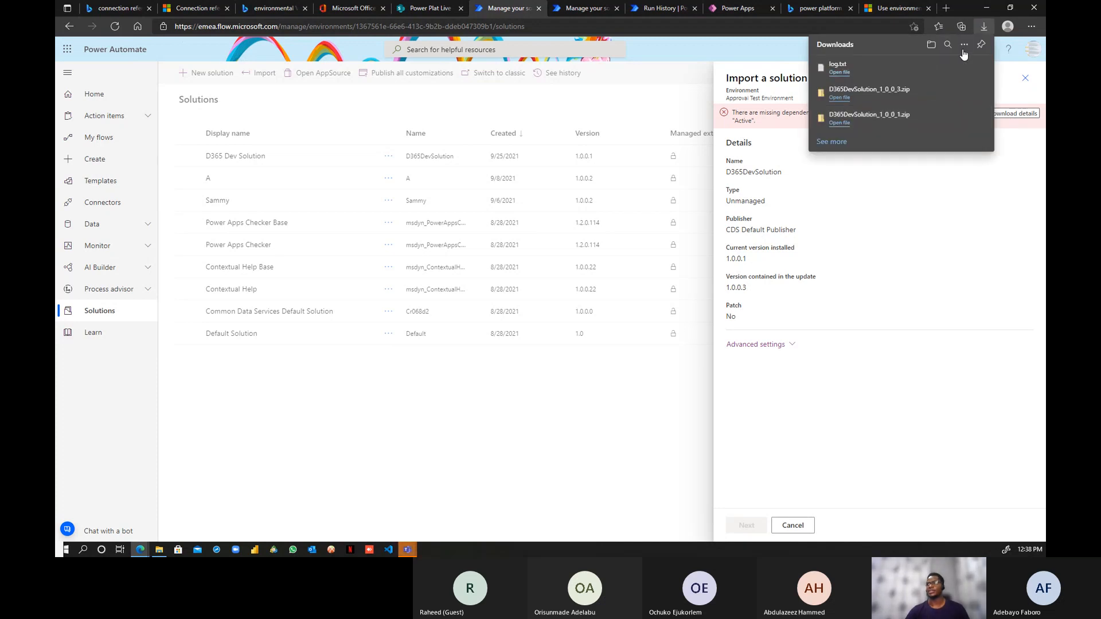
double_click(806, 206)
left_click_drag(760, 120, 627, 64)
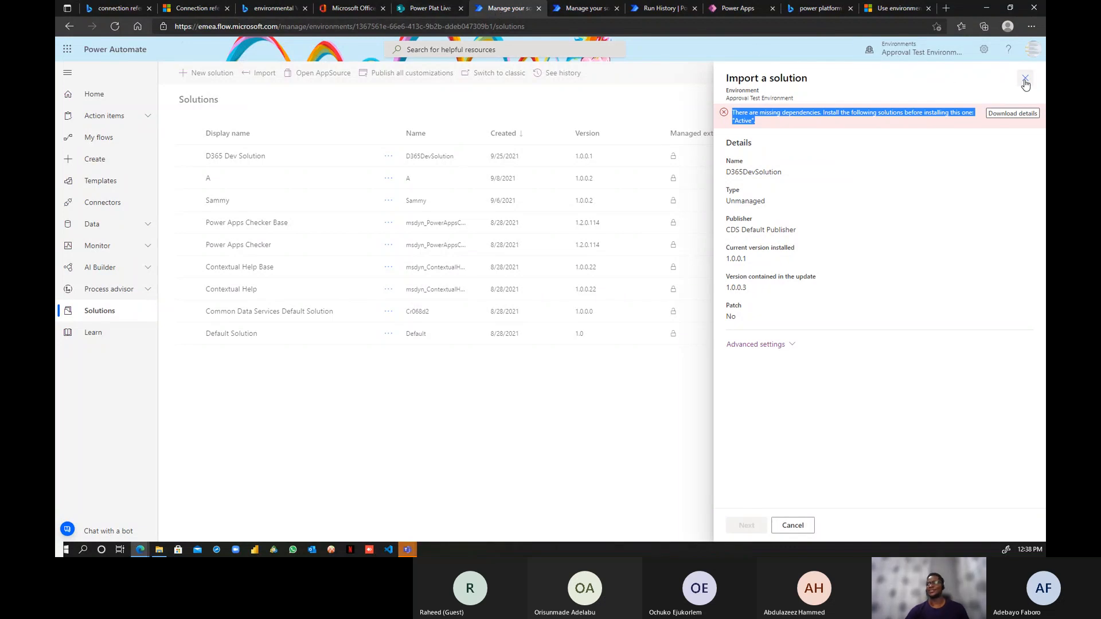
- Switch to another personal environment, skip reauthentication, and list its solutions, led by Data Import 1.0.0.10
left_click(917, 49)
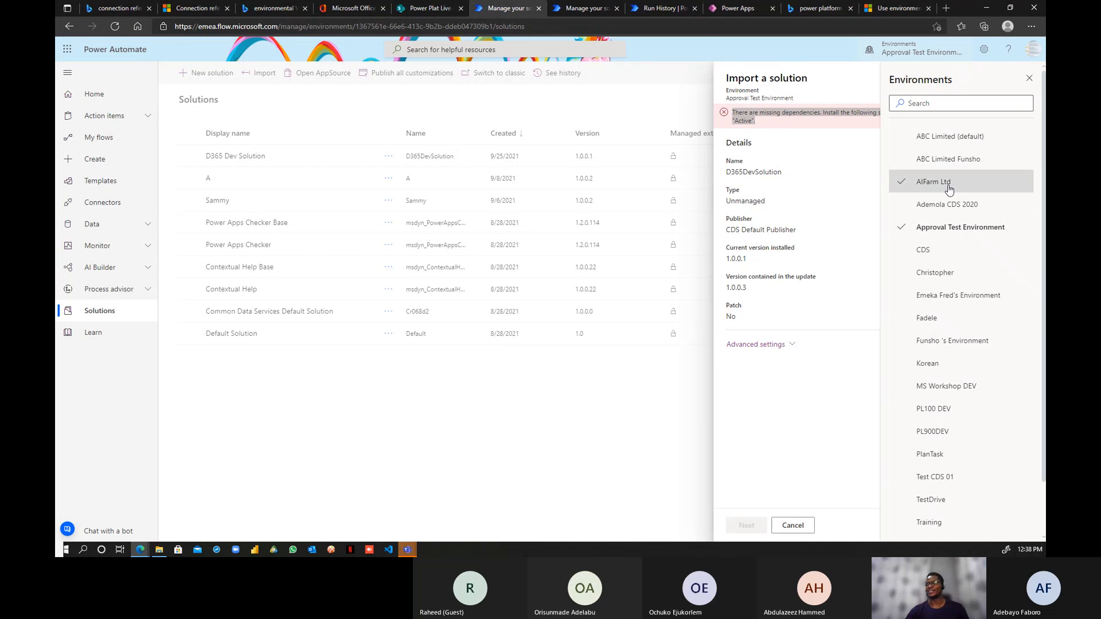
left_click(956, 348)
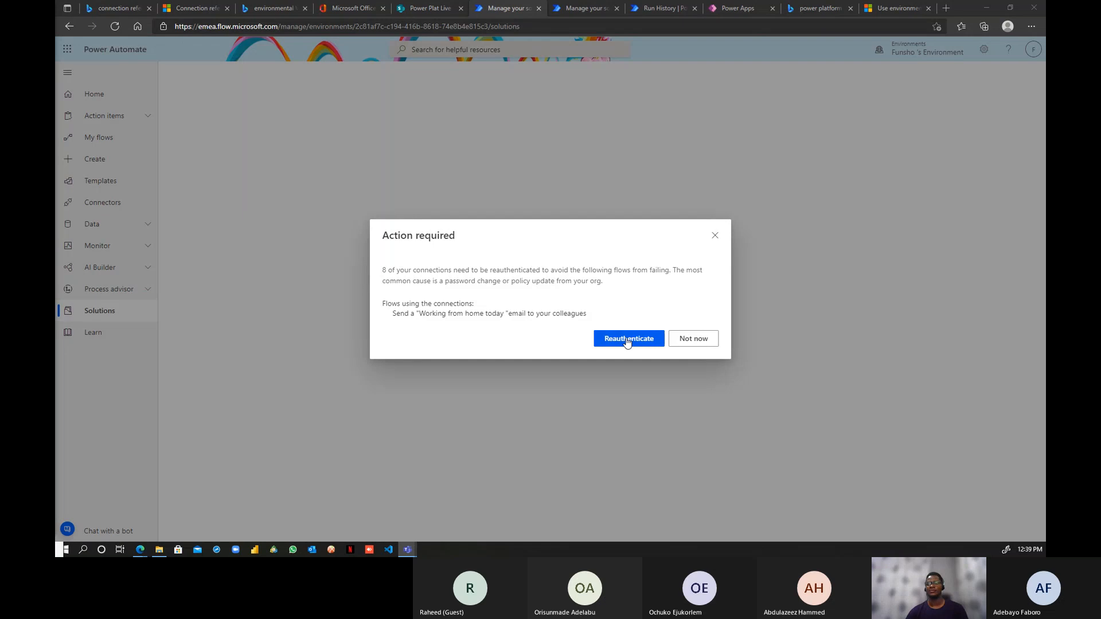
left_click(685, 339)
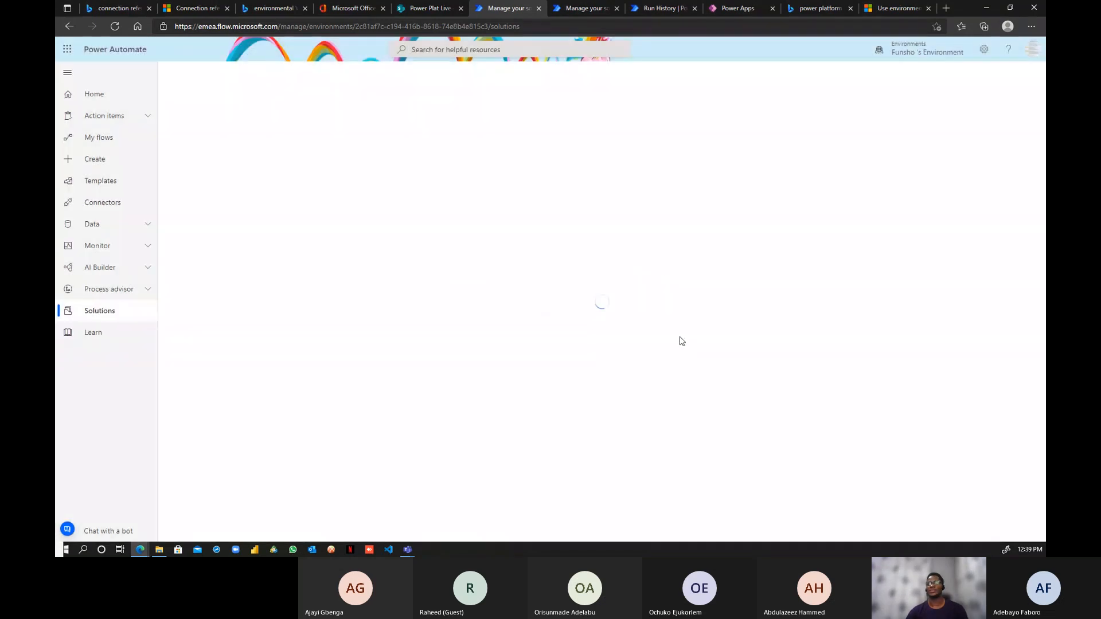
left_click(101, 313)
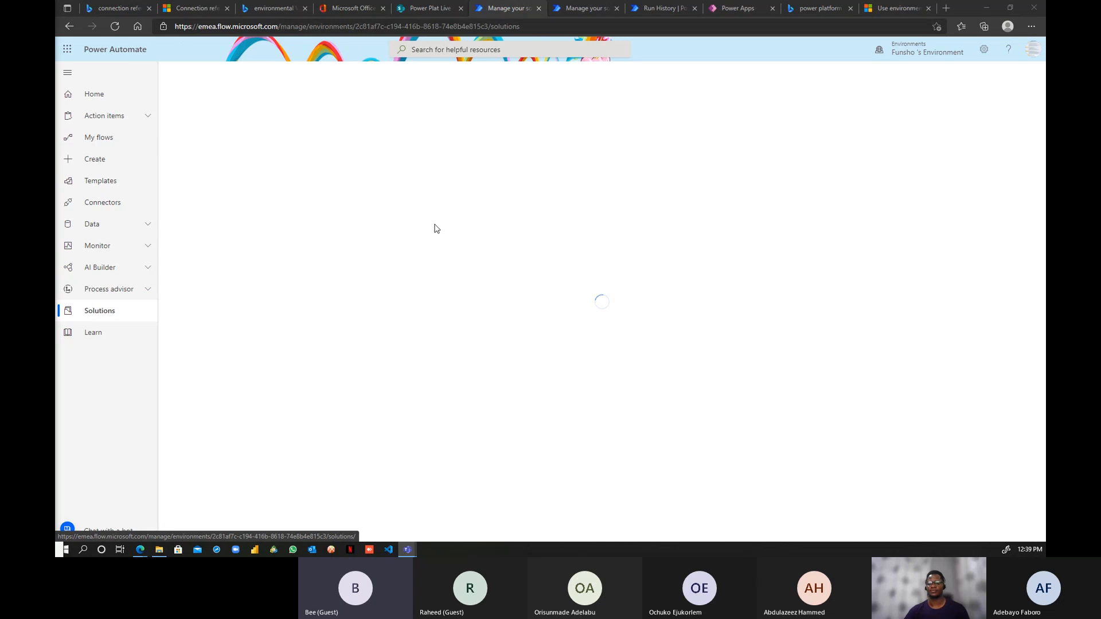
left_click(587, 11)
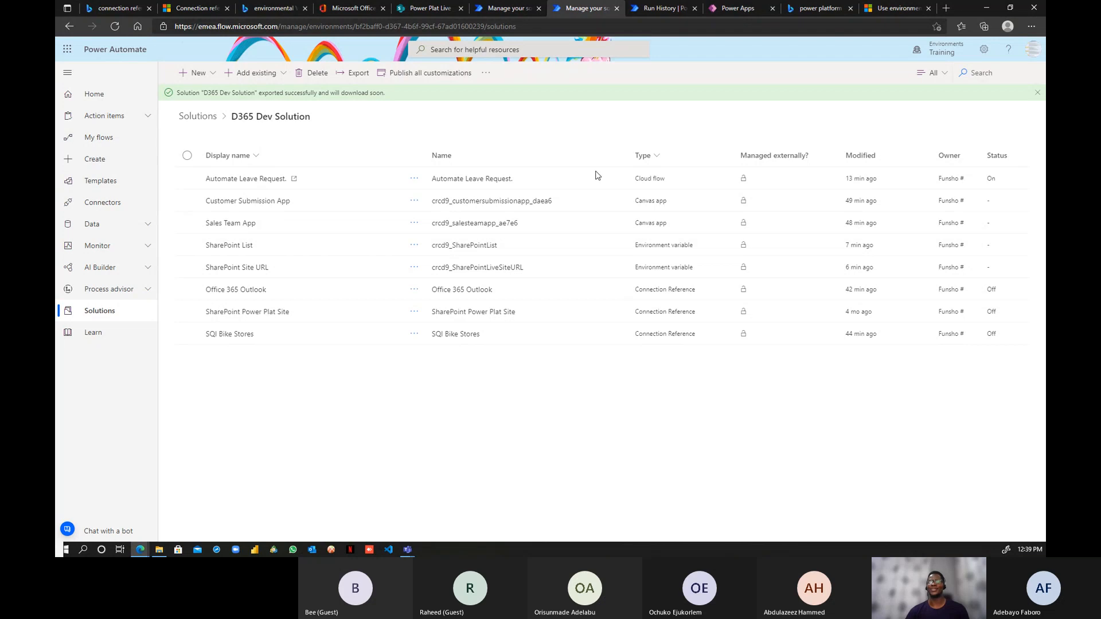
left_click(511, 11)
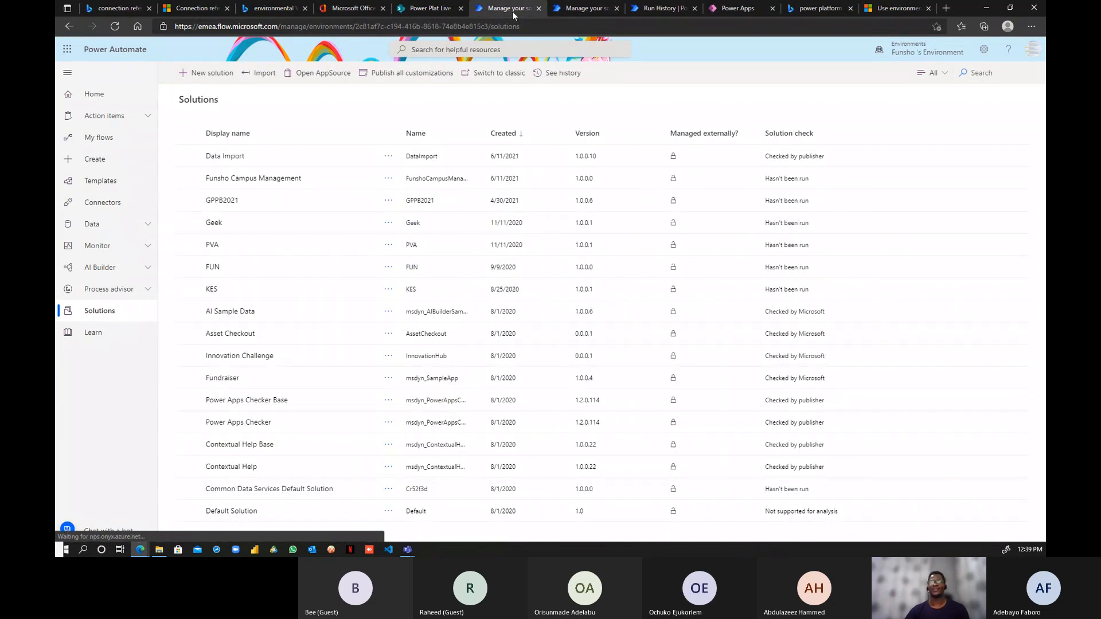
- Import D365DevSolution_1_0_0_3.zip into the personal environment
left_click(262, 76)
left_click(747, 157)
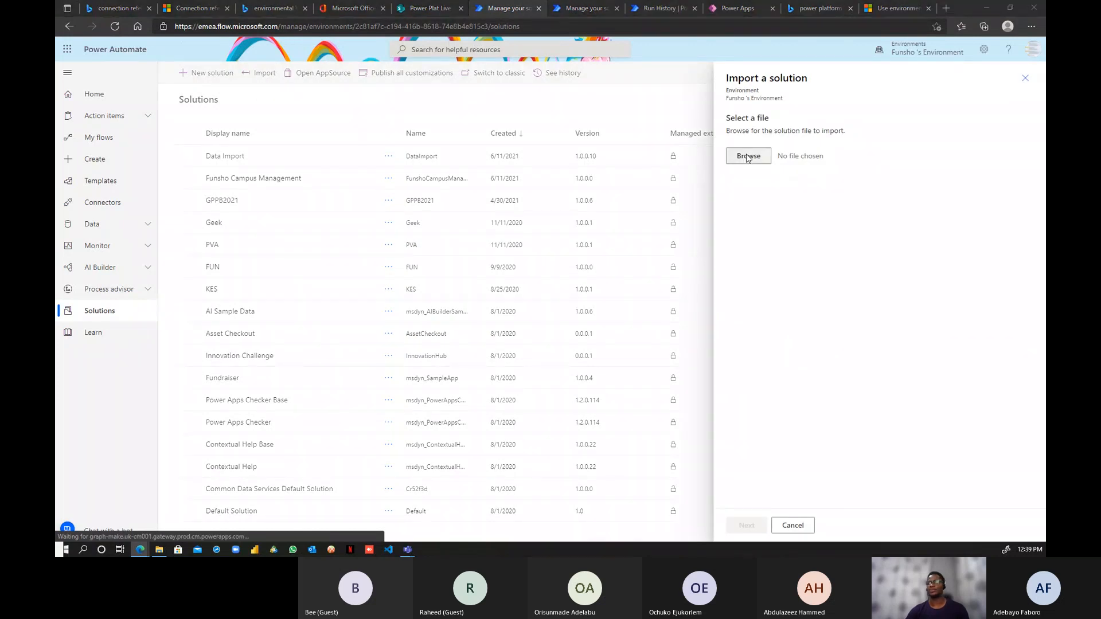
left_click(228, 91)
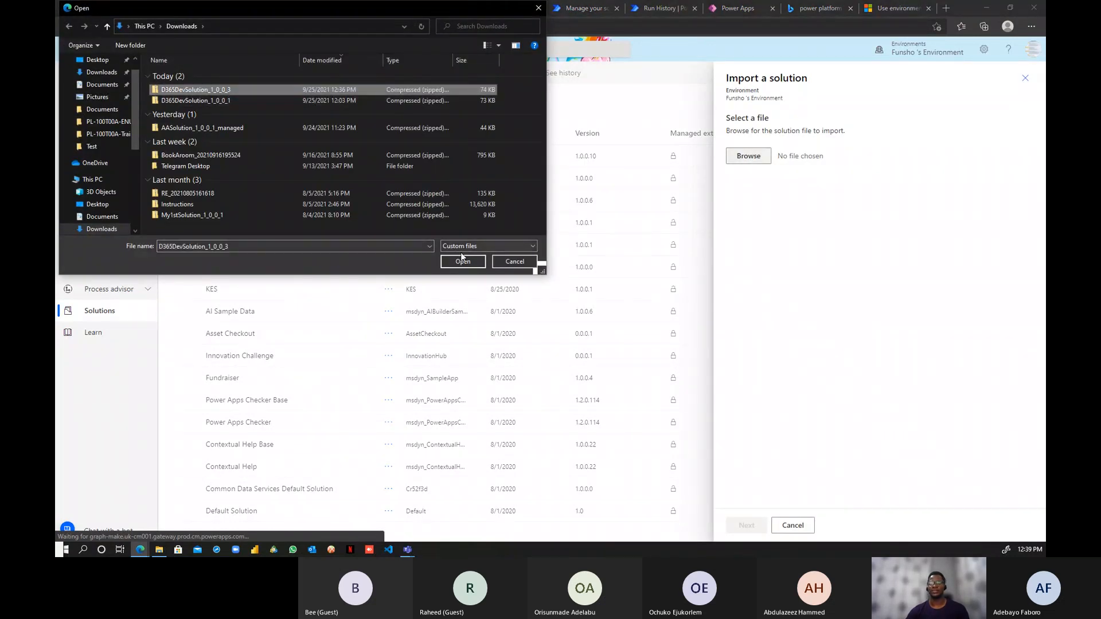
left_click(462, 261)
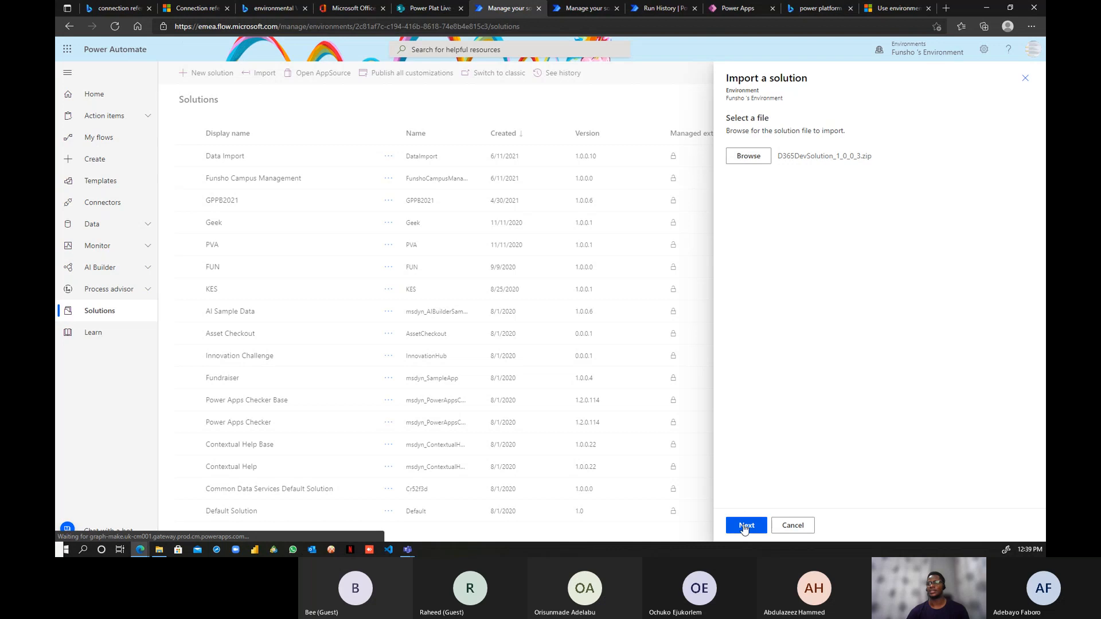
left_click(744, 526)
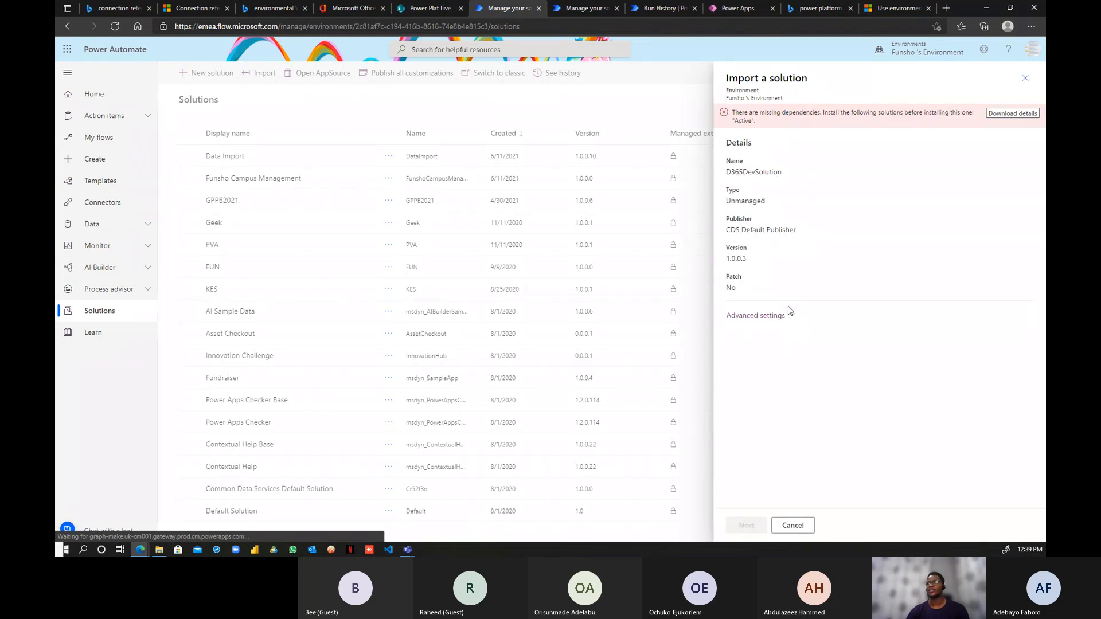
- Note the Unmanaged type in advanced settings, abandon the import, and return to Training's D365 Dev Solution
left_click(791, 317)
double_click(845, 208)
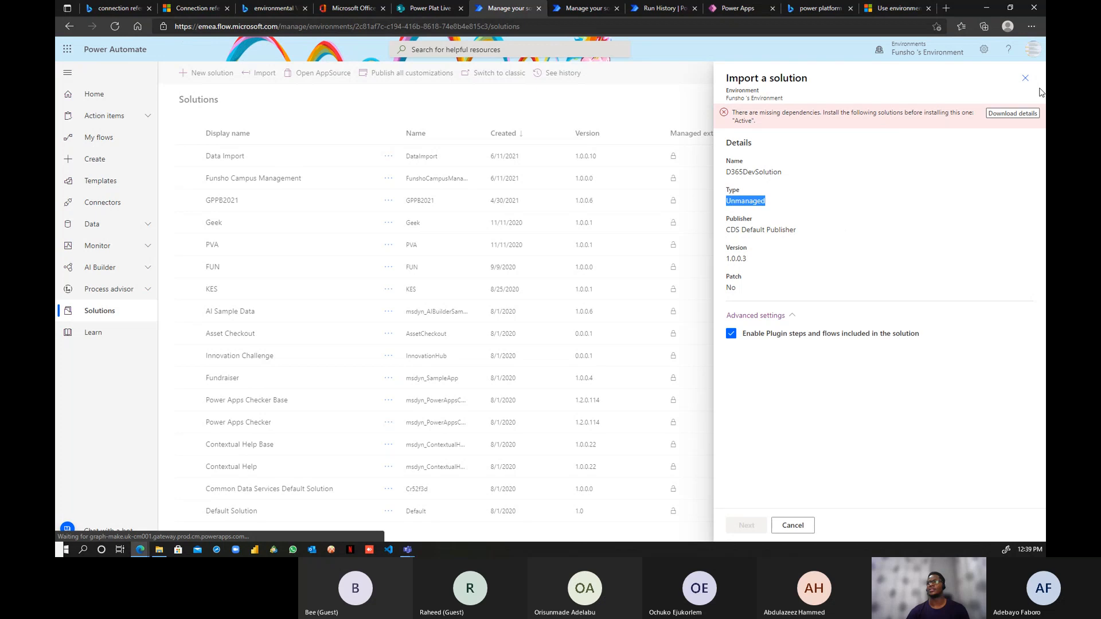
left_click(1026, 78)
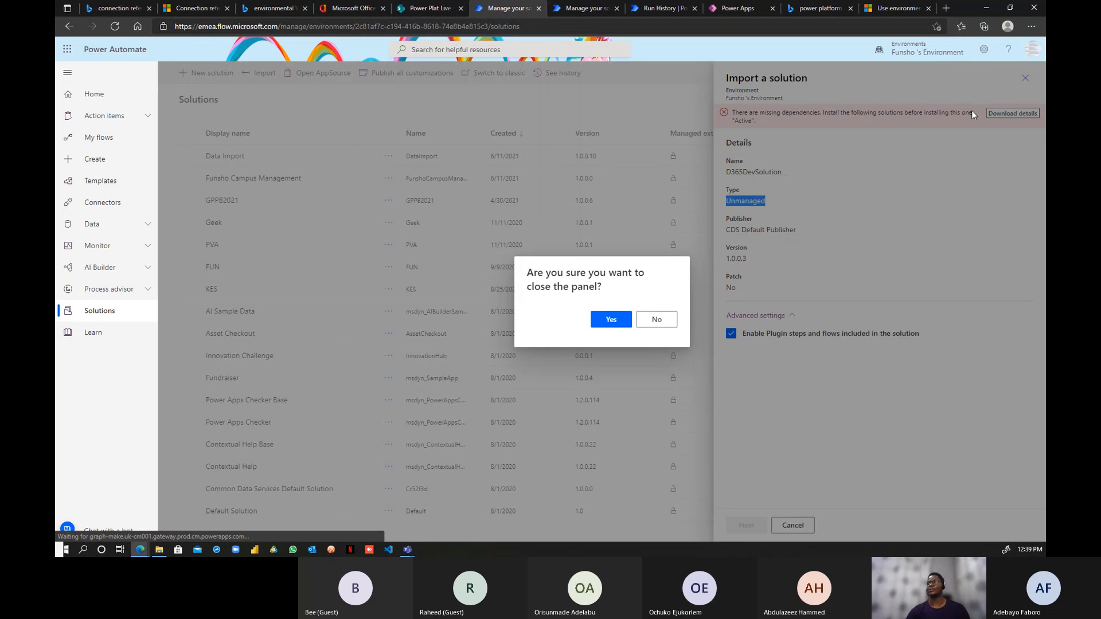
left_click(624, 323)
left_click(606, 12)
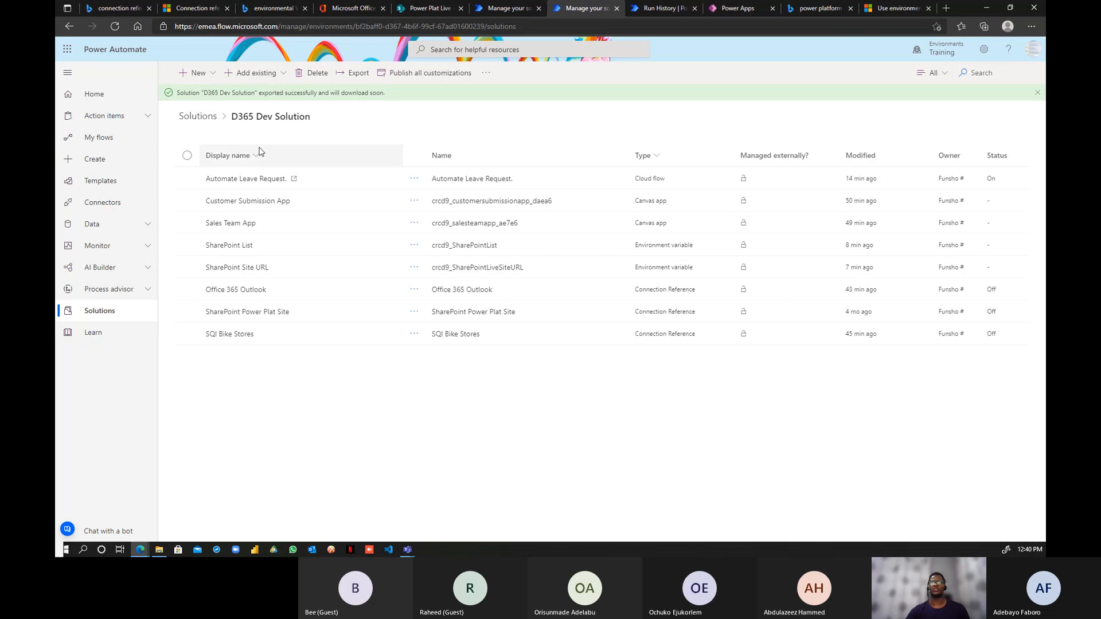
- Switch from Training to the MS Workshop DEV environment
left_click(200, 119)
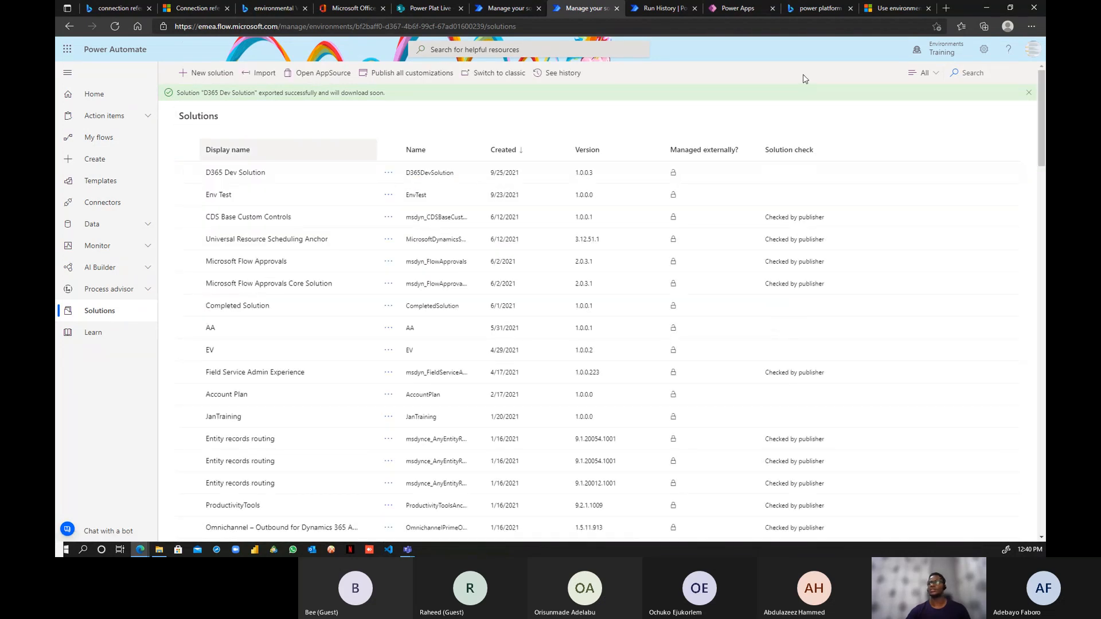
left_click(947, 51)
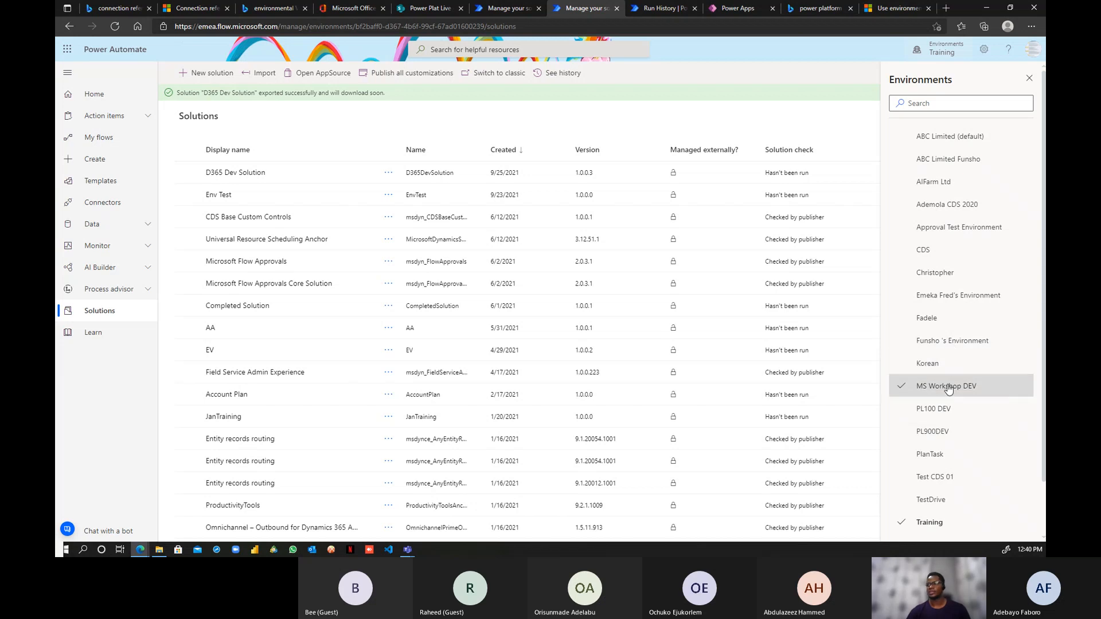
left_click(948, 388)
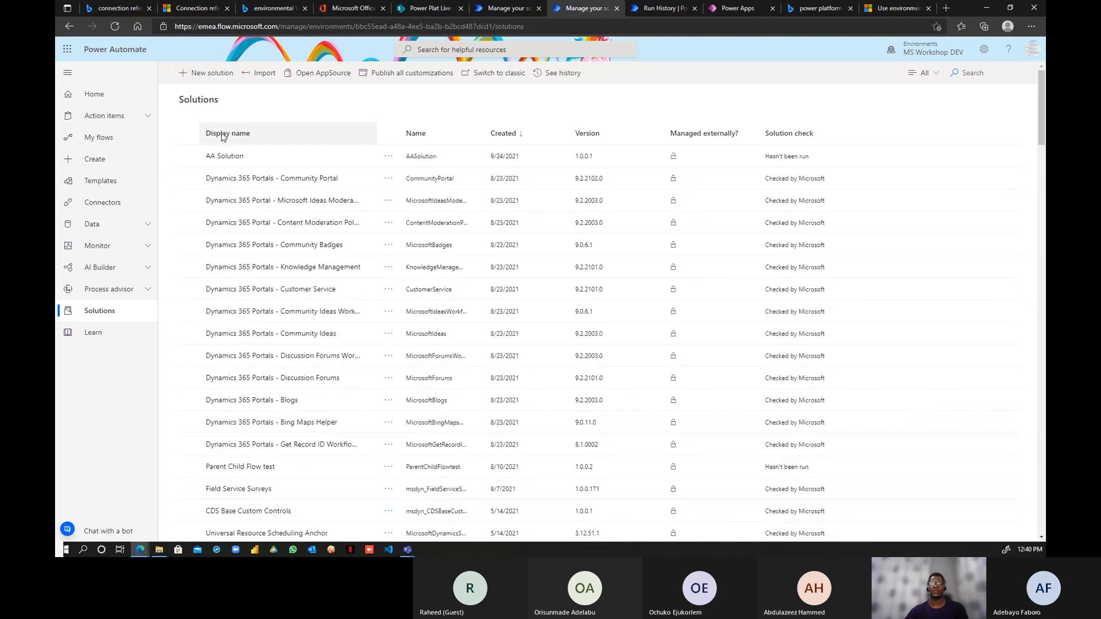
- Open the New solution form twice and close it without creating anything
left_click(211, 74)
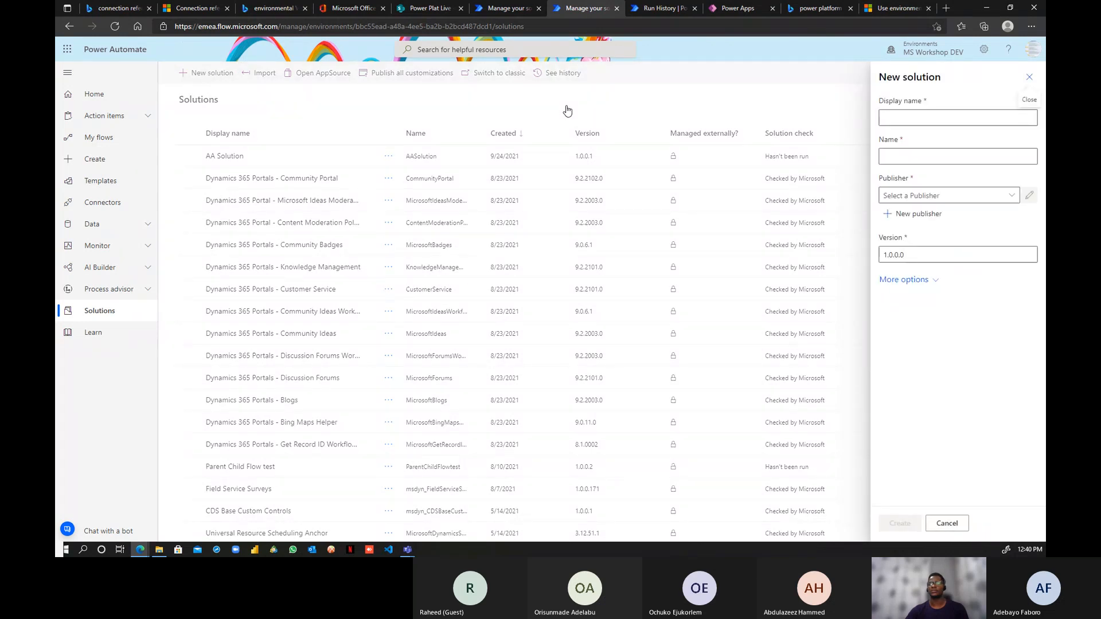
left_click(946, 527)
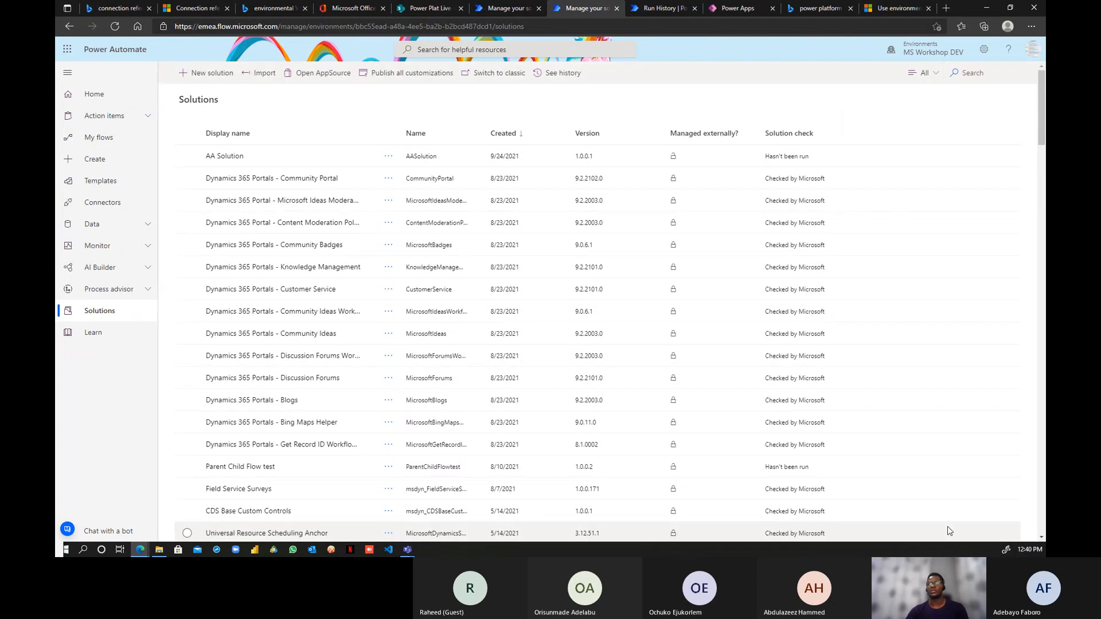
left_click(208, 75)
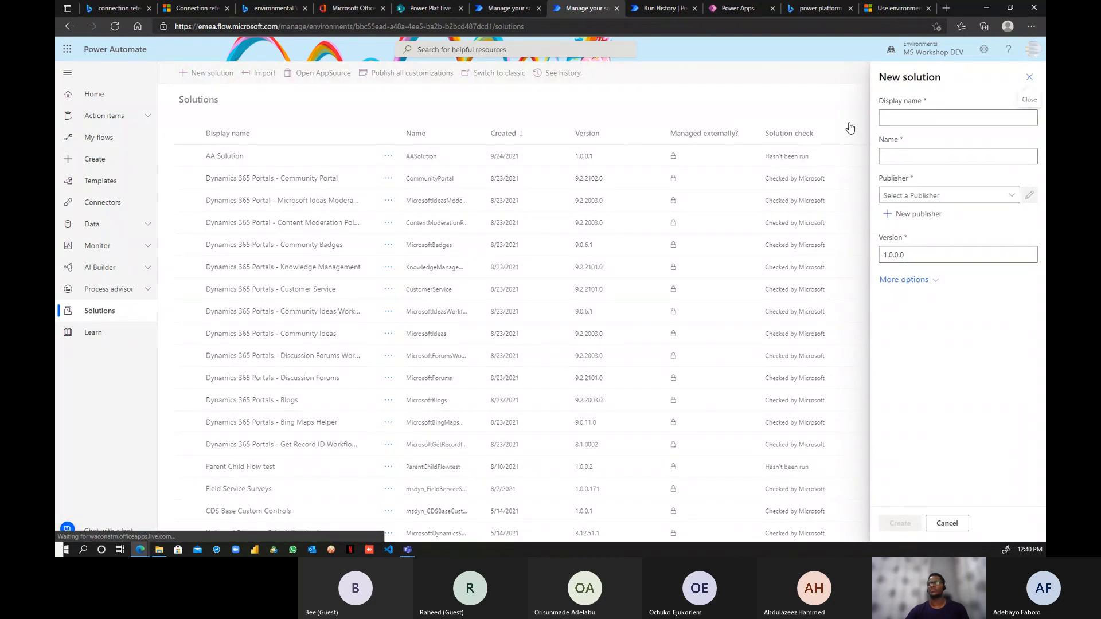
left_click(944, 521)
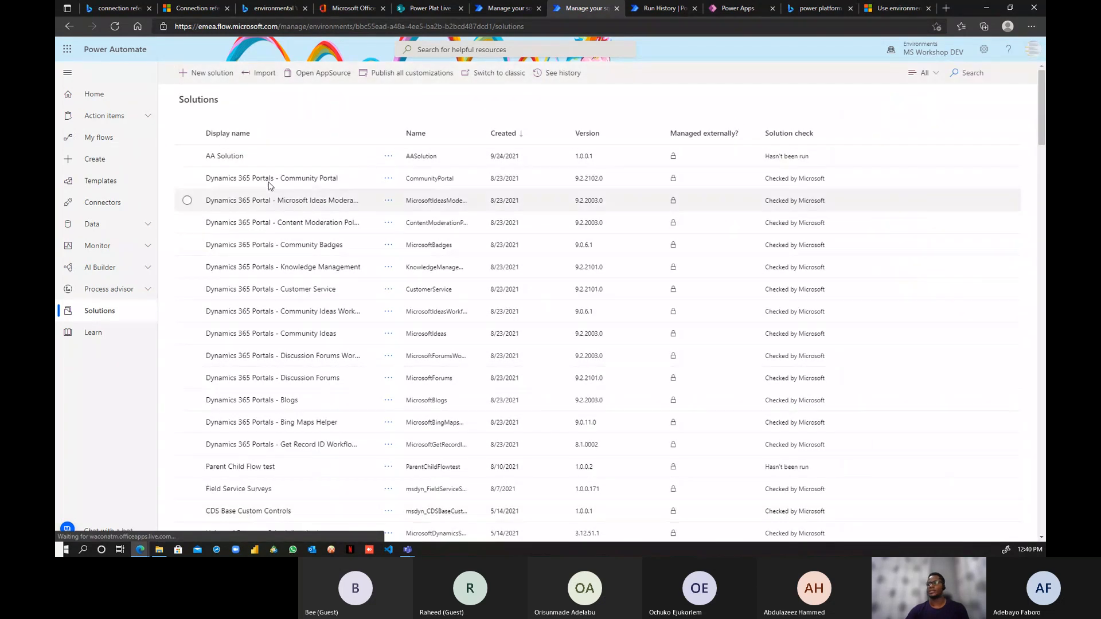
- Open AA Solution and inspect SP 1's default site value, closing without saving
left_click(227, 157)
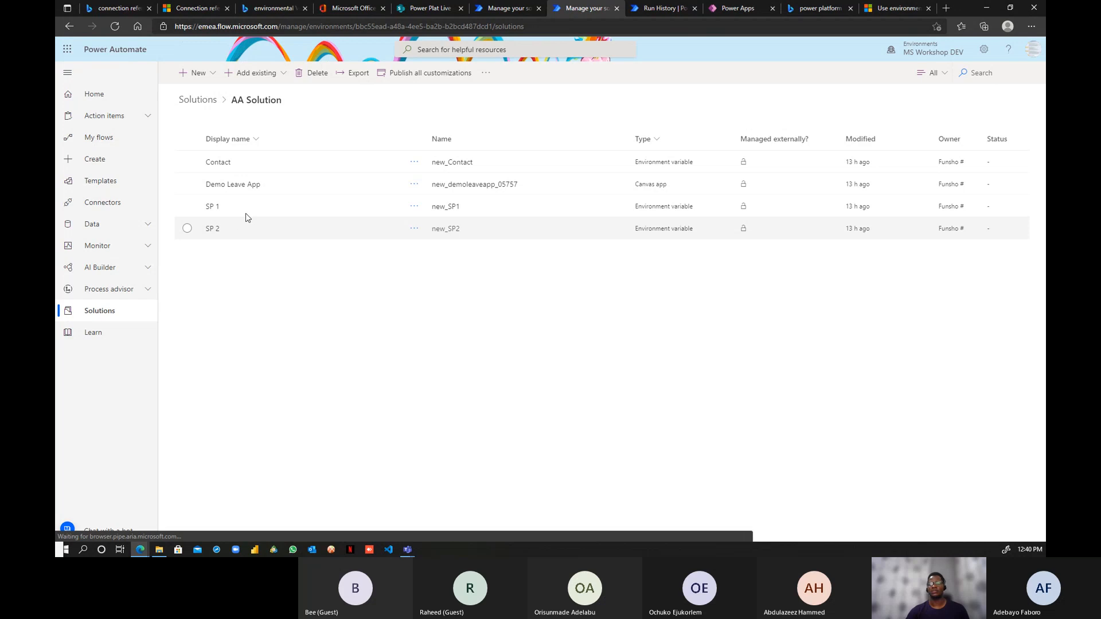
left_click(213, 210)
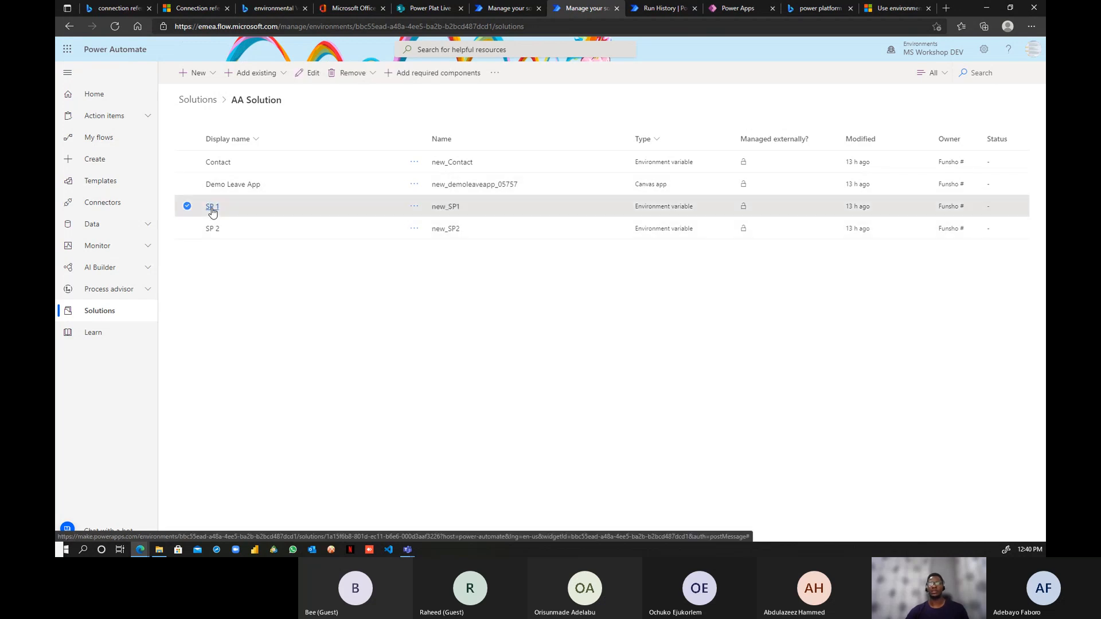
left_click(212, 208)
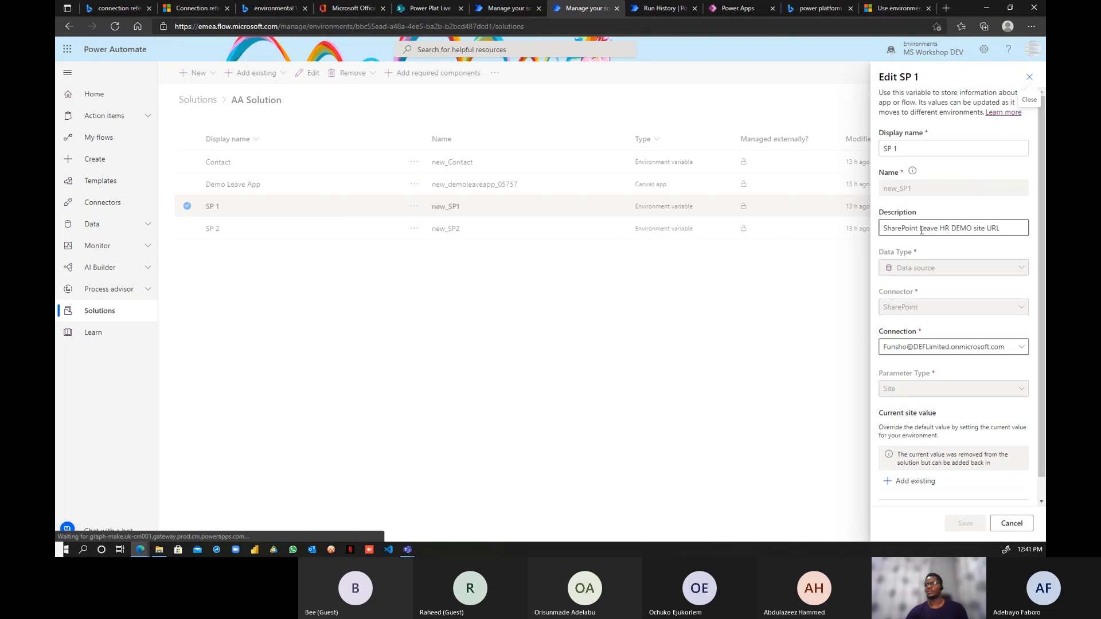
scroll(974, 252, "down", 1)
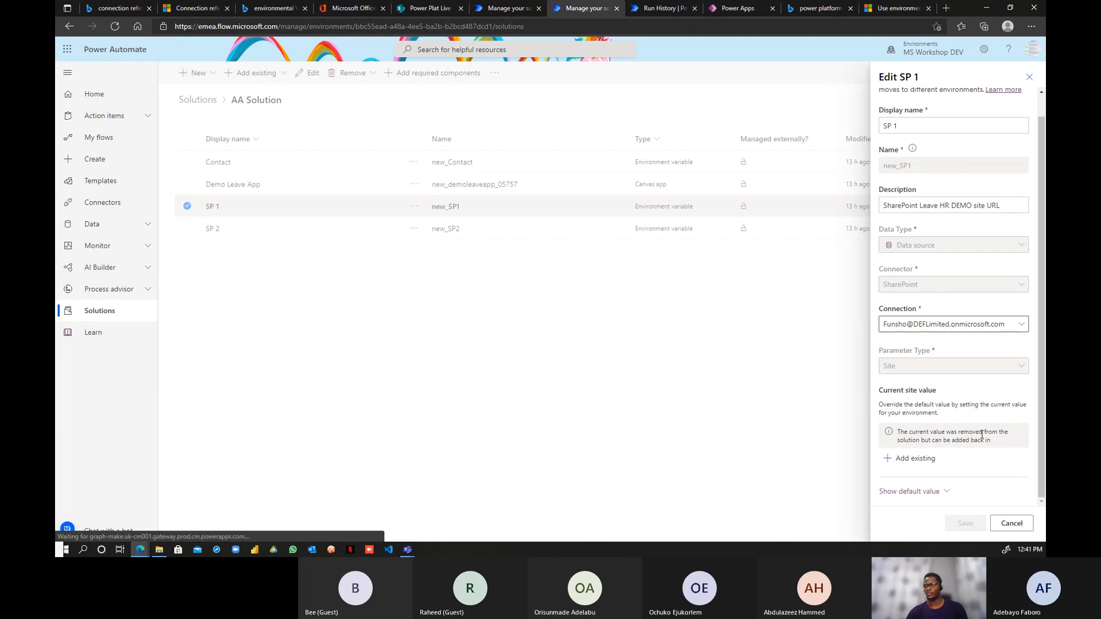
left_click(942, 491)
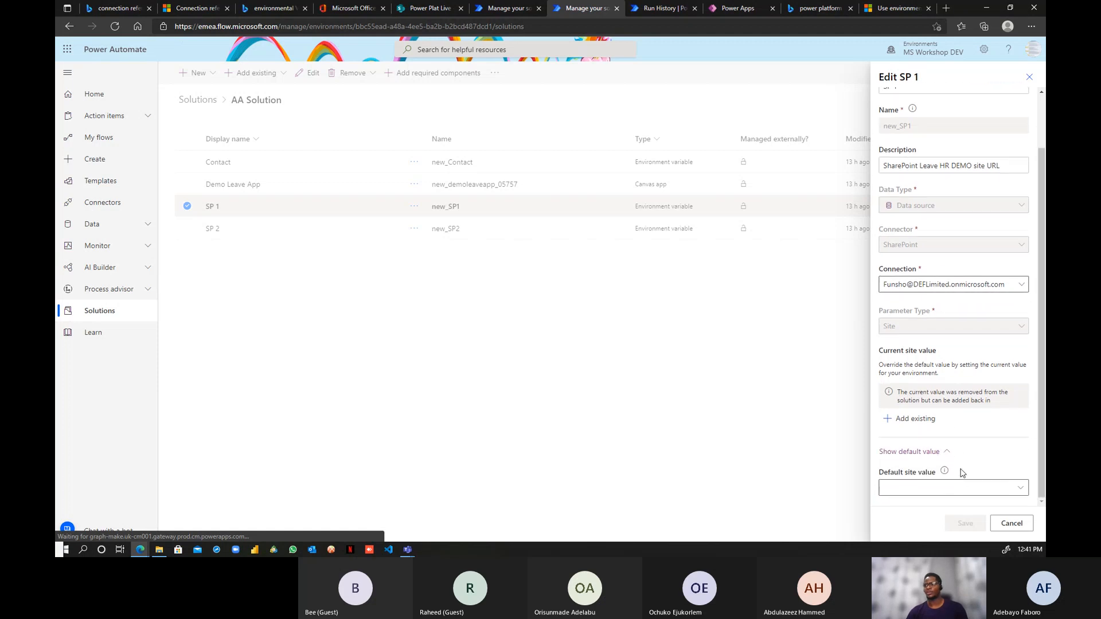
scroll(961, 413, "up", 3)
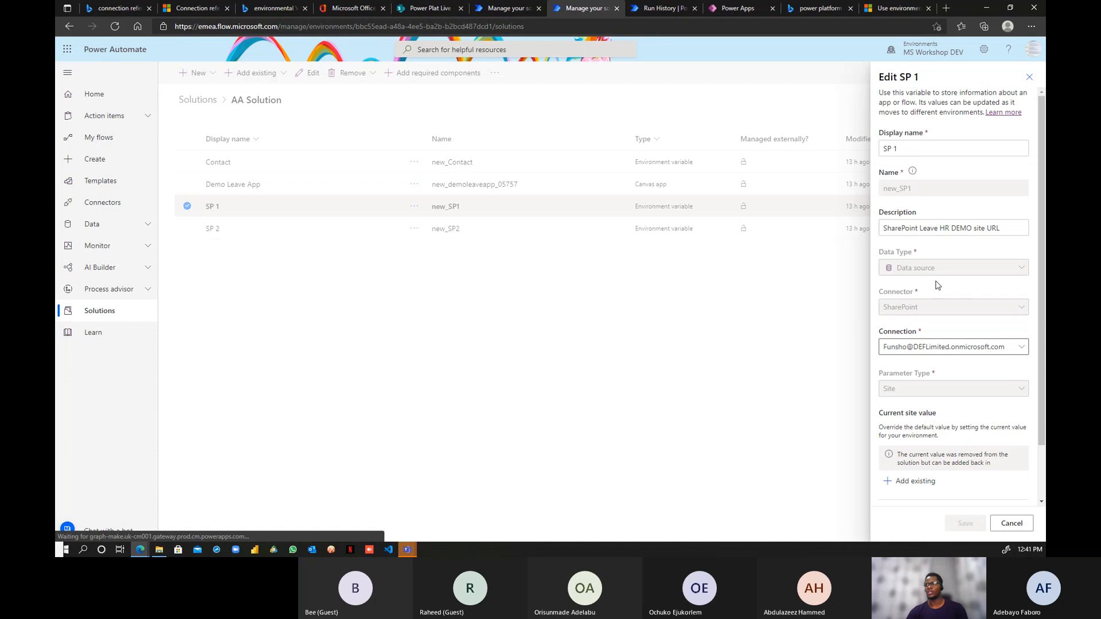
left_click(1010, 524)
- Inspect SP 2's site options and default list value, keeping site SP 1, without saving
left_click(210, 229)
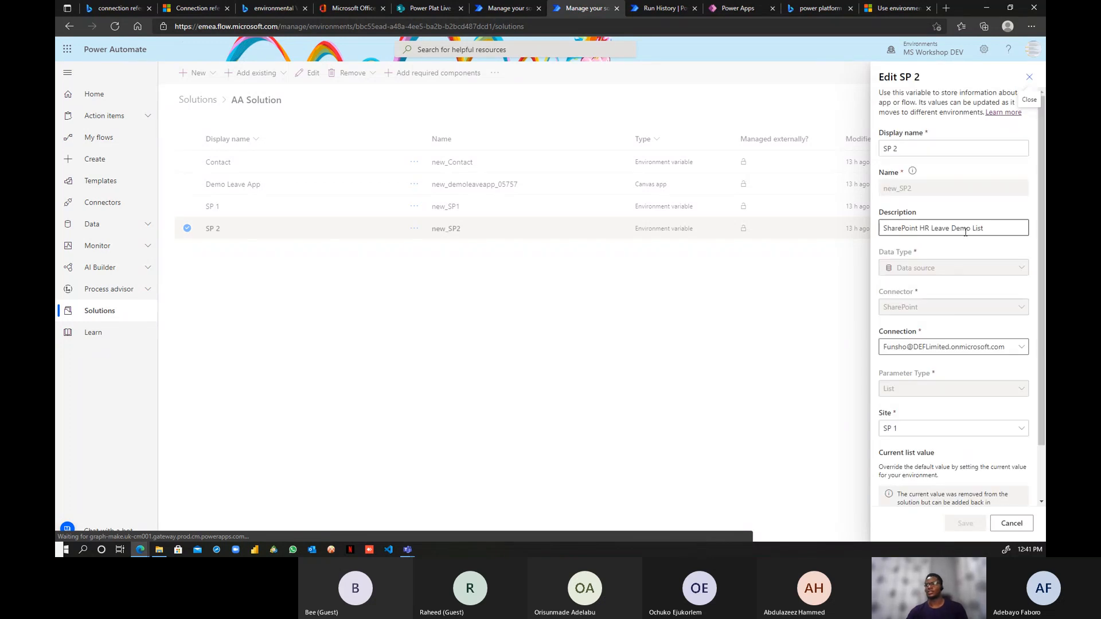
scroll(928, 347, "down", 1)
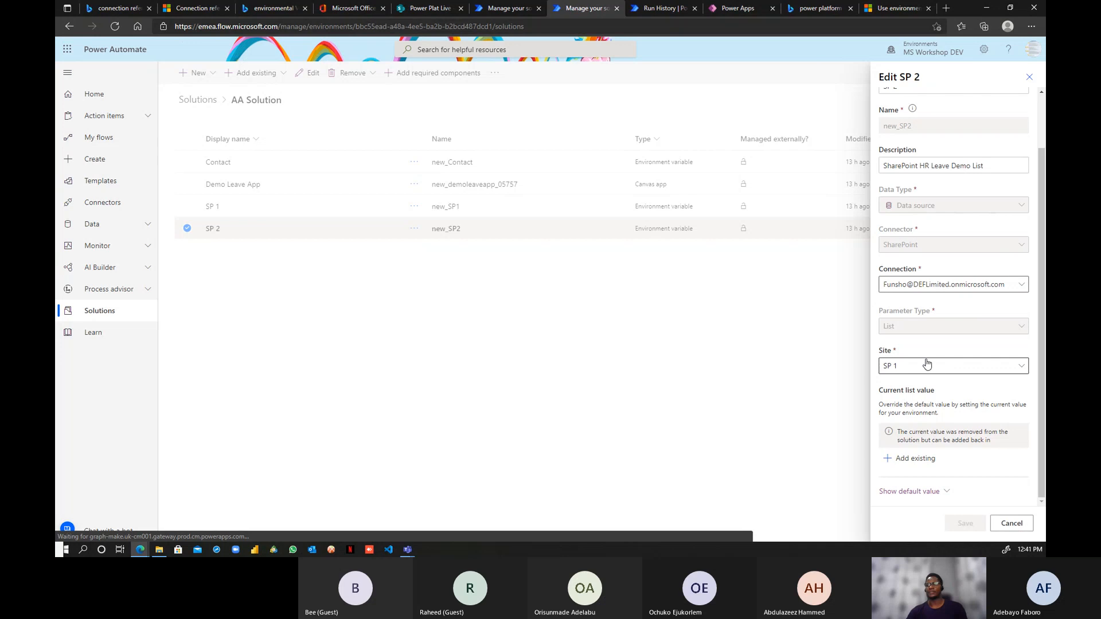
left_click(1014, 369)
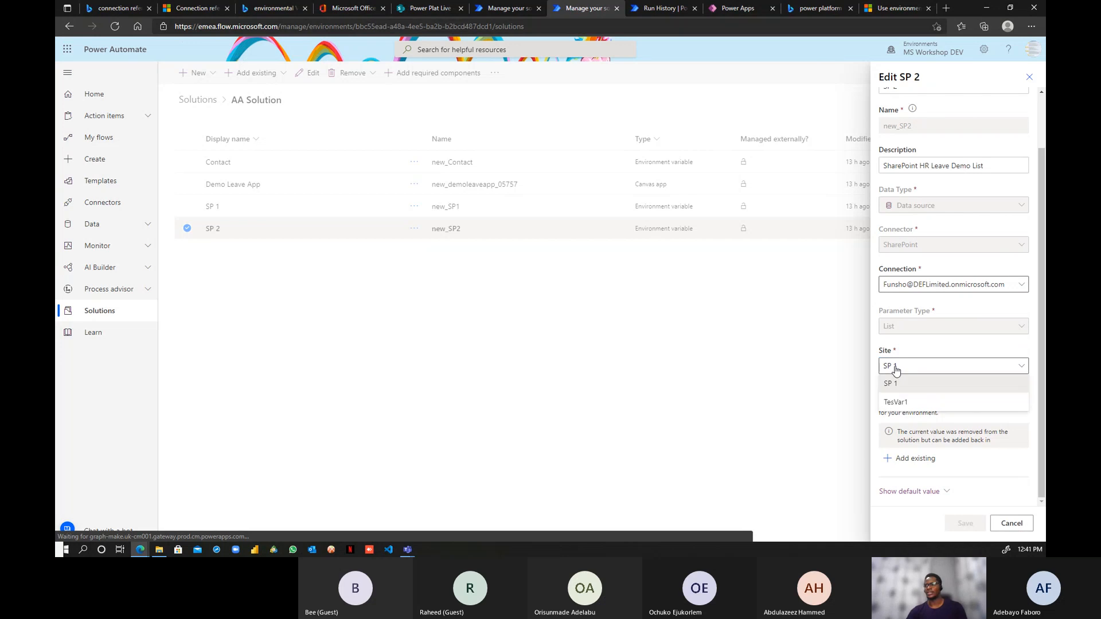
left_click(921, 364)
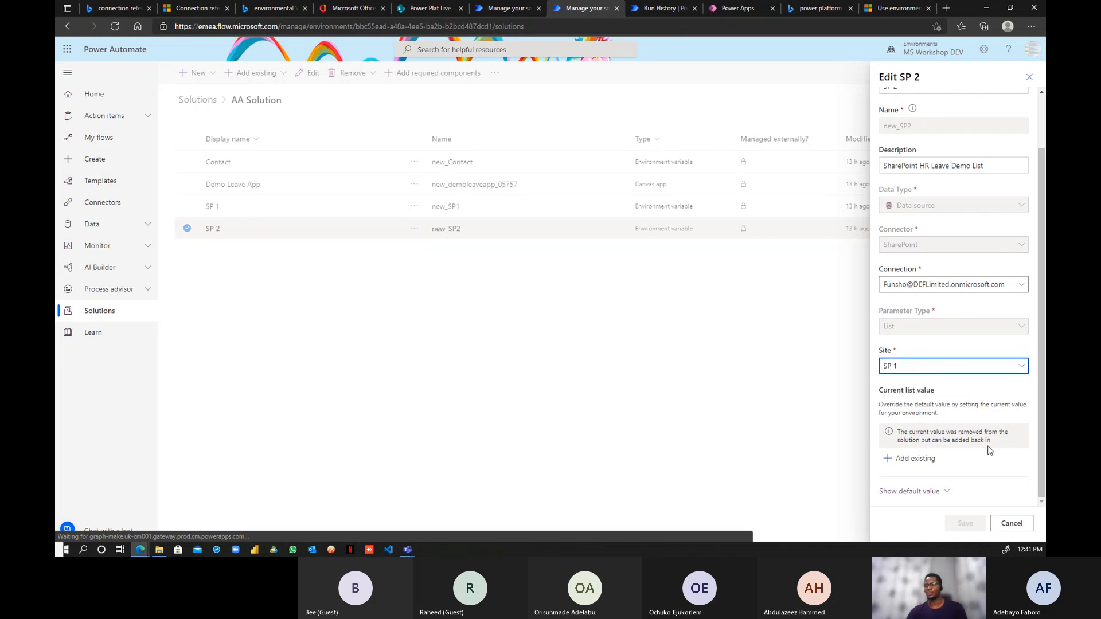
left_click(947, 493)
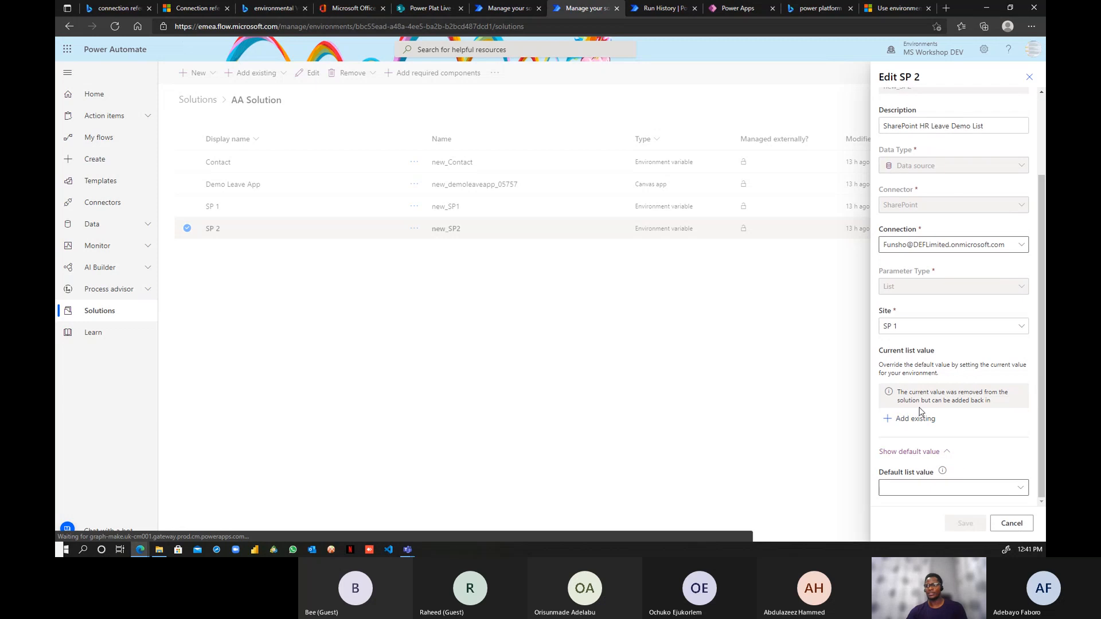
left_click(1009, 523)
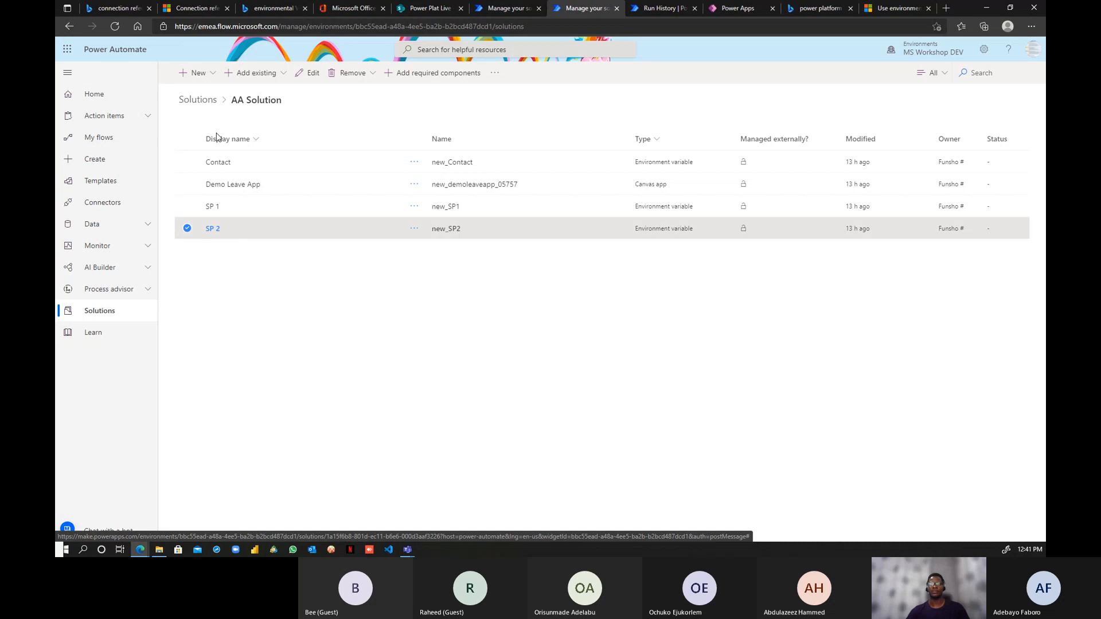
- Start a new cloud flow from AA Solution, then finish with Done to refresh the component list
left_click(205, 80)
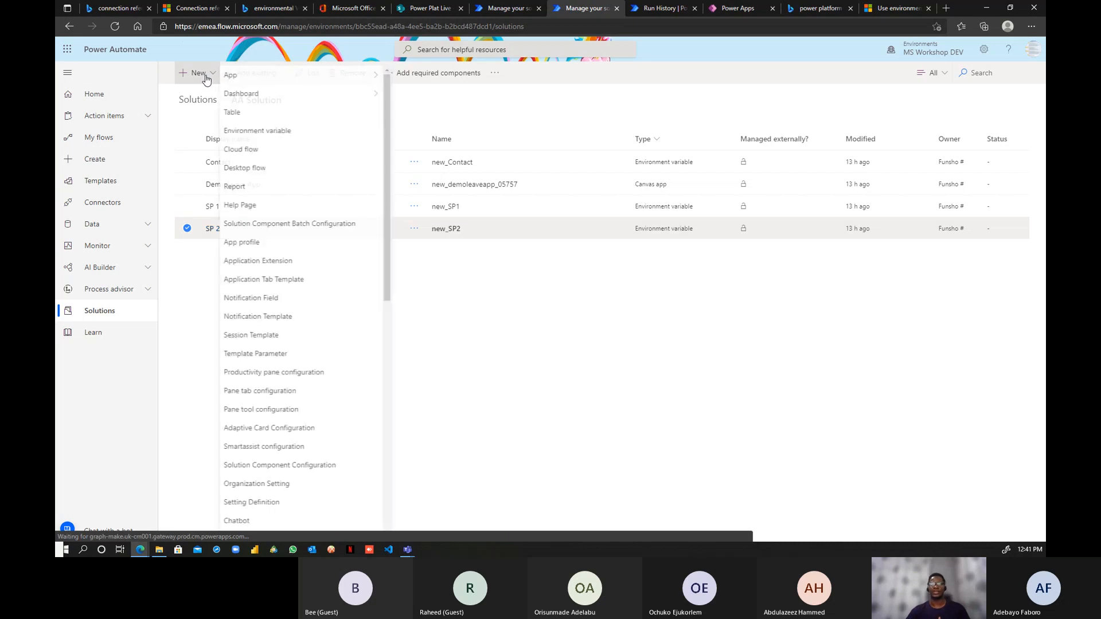
left_click(258, 151)
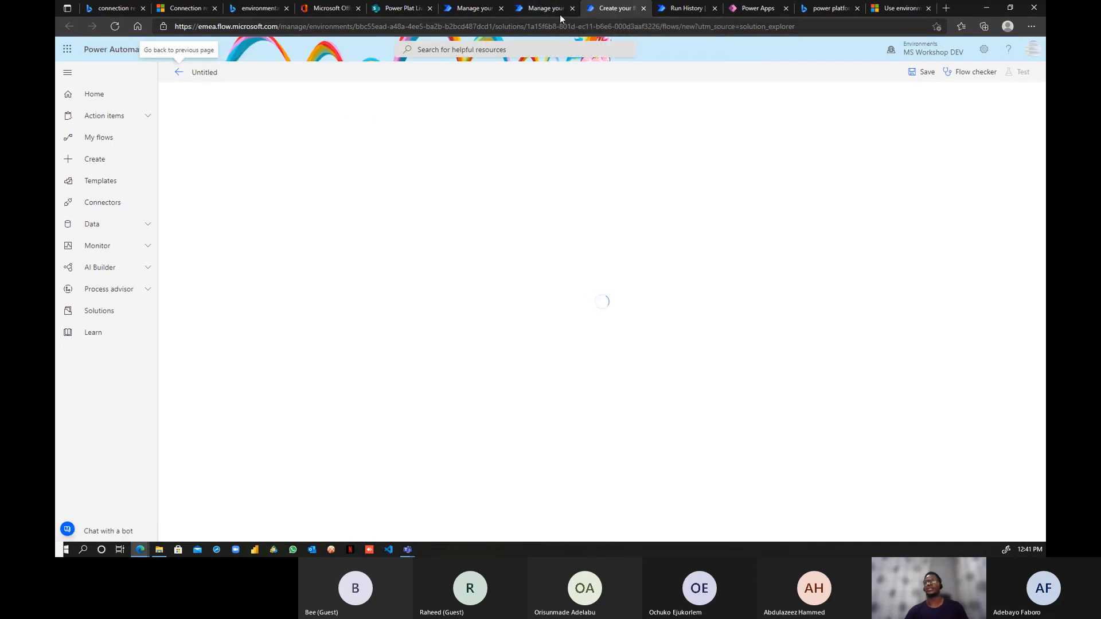
left_click(547, 9)
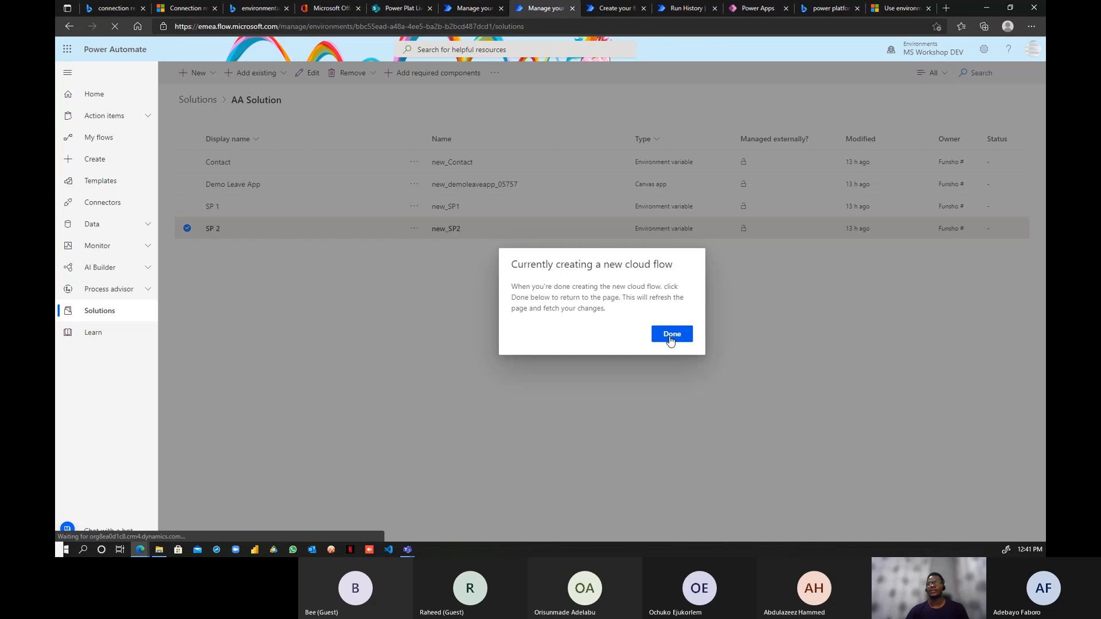
left_click(671, 336)
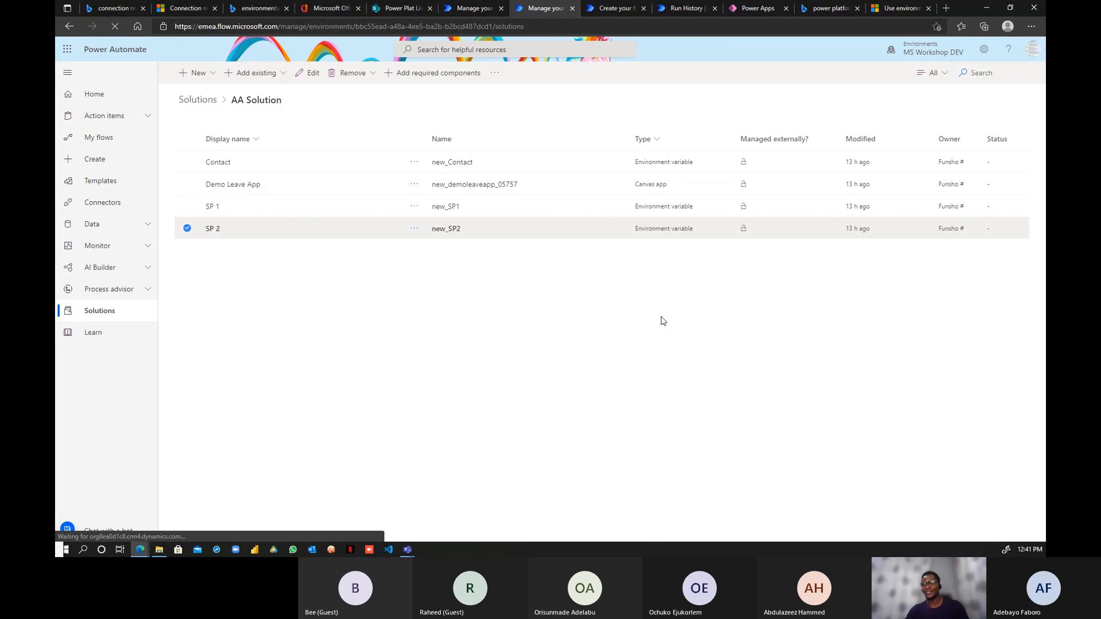
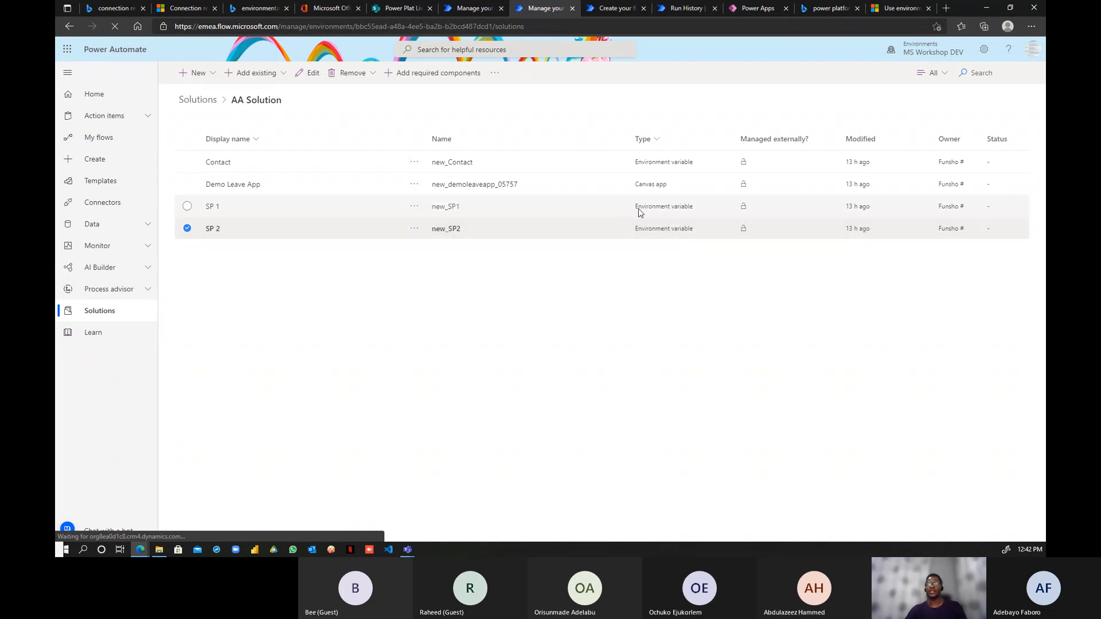
- Start the new flow with the SharePoint 'When an item is created' trigger
left_click(604, 9)
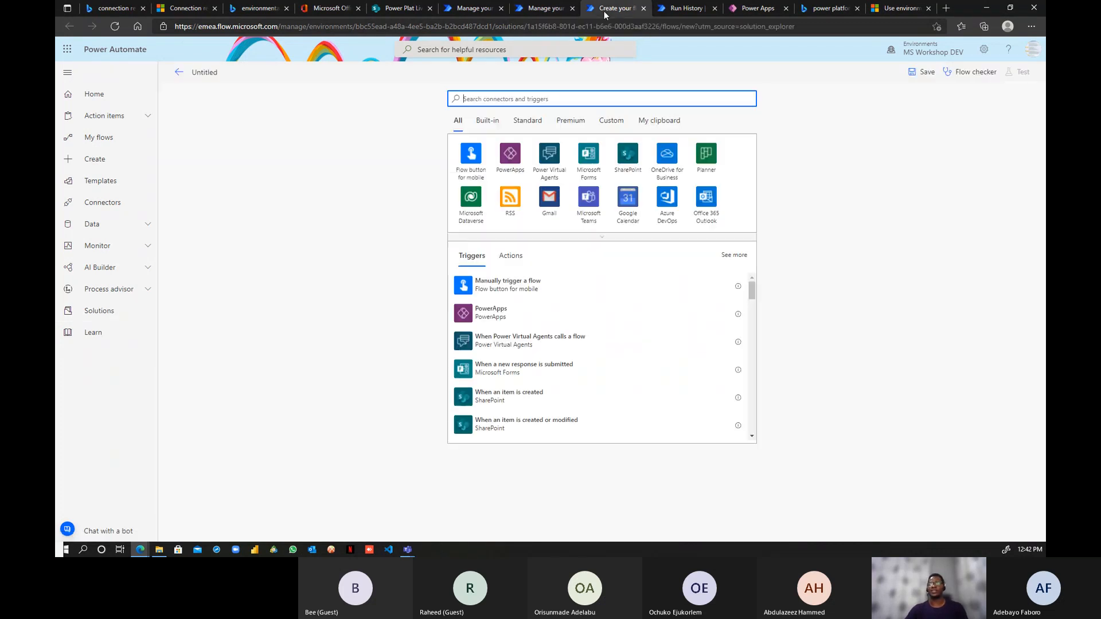
left_click(627, 162)
left_click(540, 155)
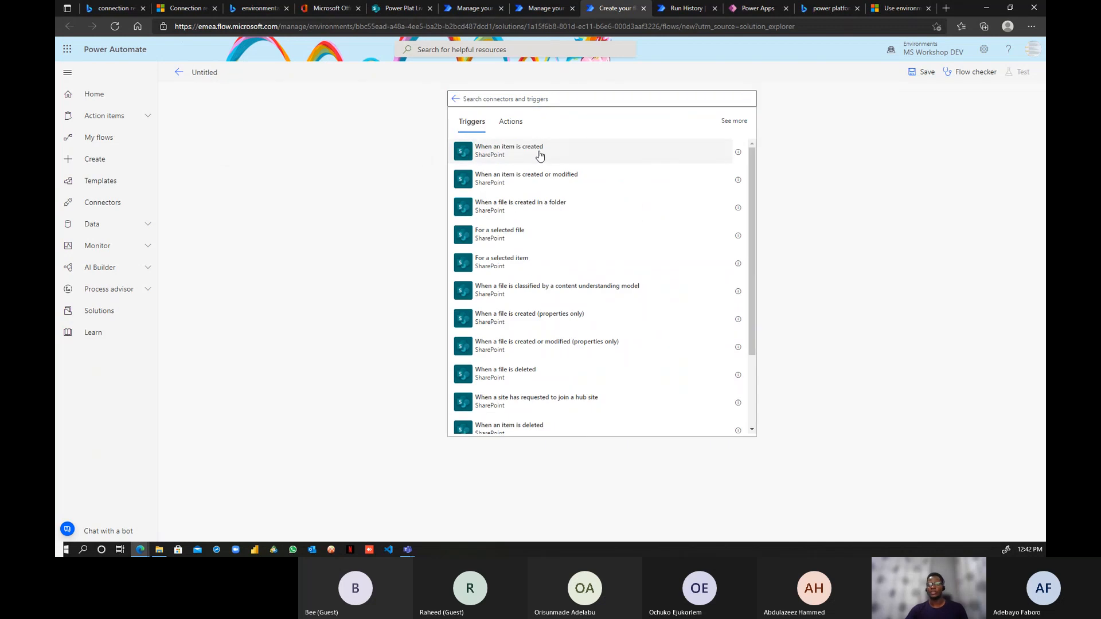
left_click(564, 141)
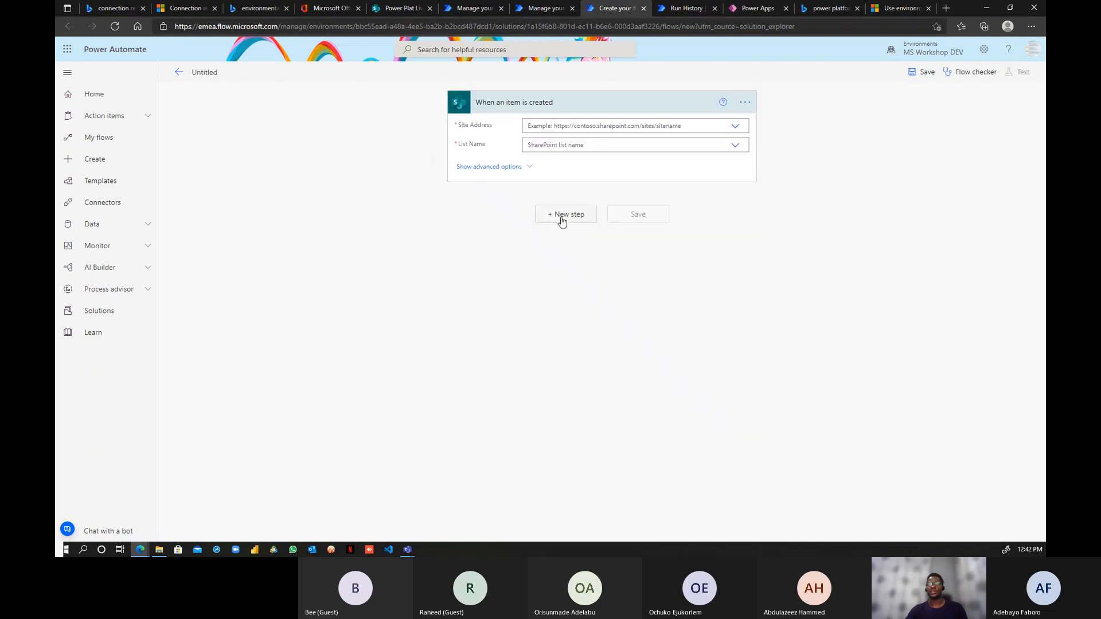
left_click(734, 125)
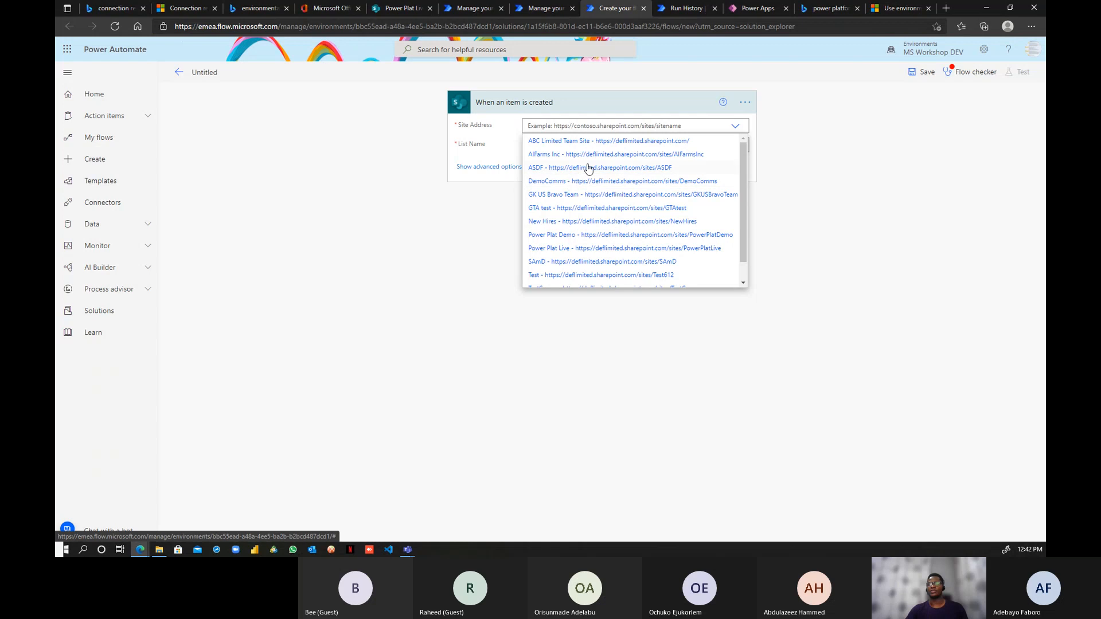
- Turn off the existing Automate Leave Request flow
left_click(680, 8)
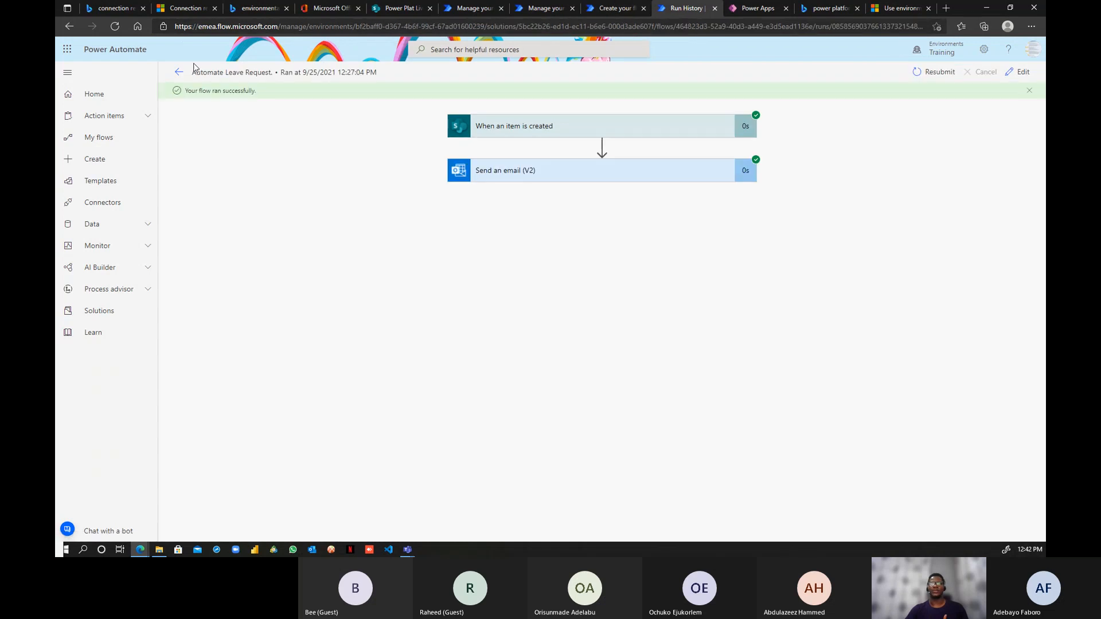
left_click(178, 72)
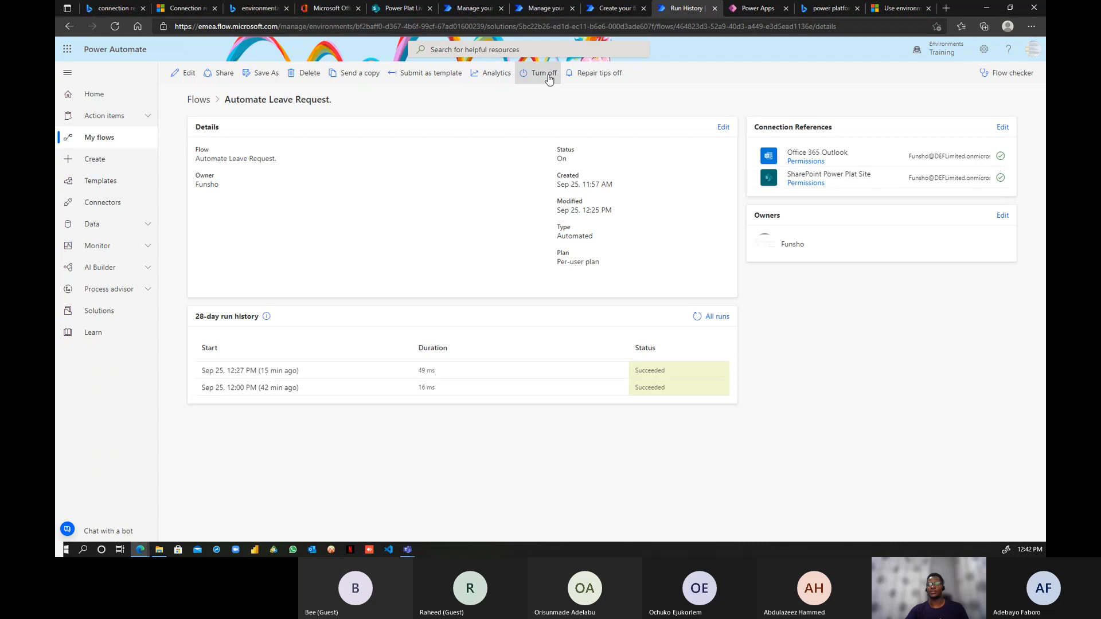
left_click(549, 78)
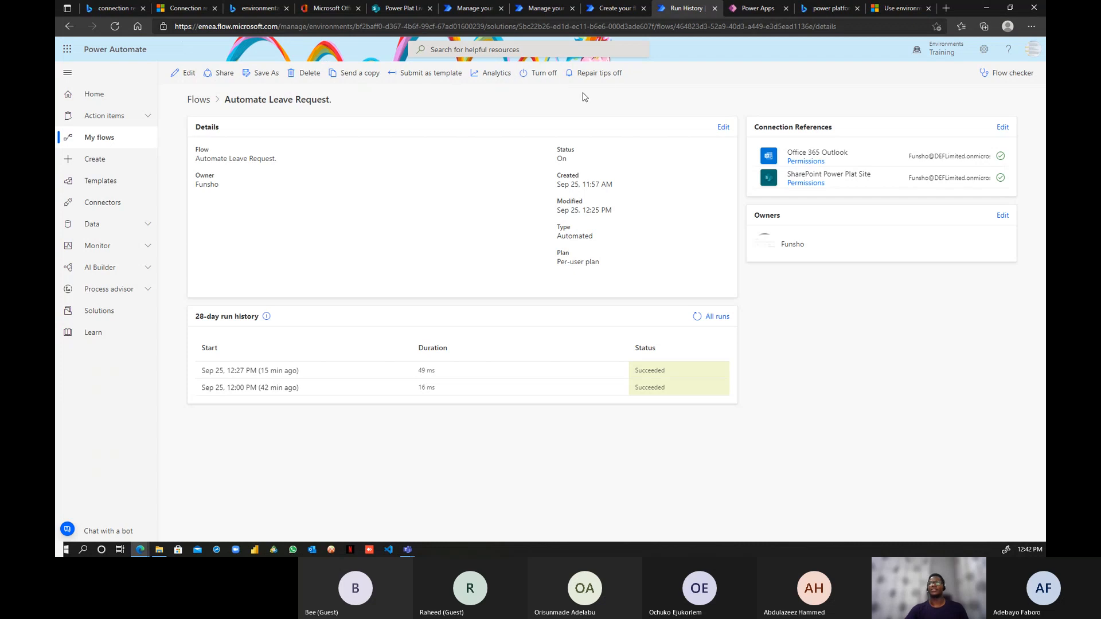
- Point the trigger at site Power Plat Demo and list HR Leave Request Form, then add a new step
left_click(616, 9)
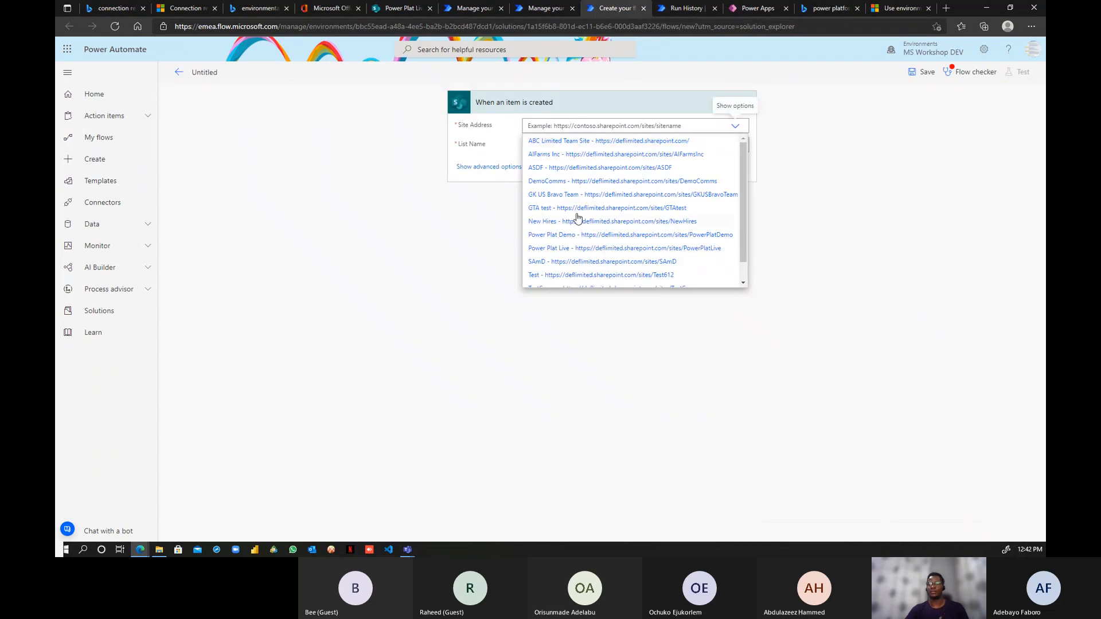
scroll(566, 188, "down", 1)
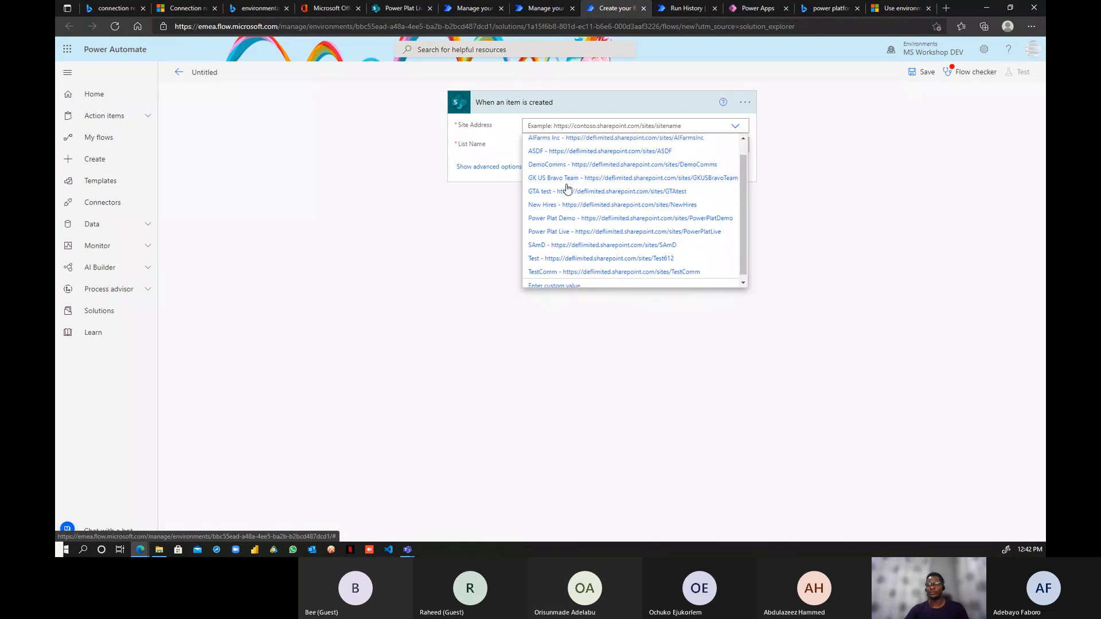
left_click(592, 215)
left_click(734, 156)
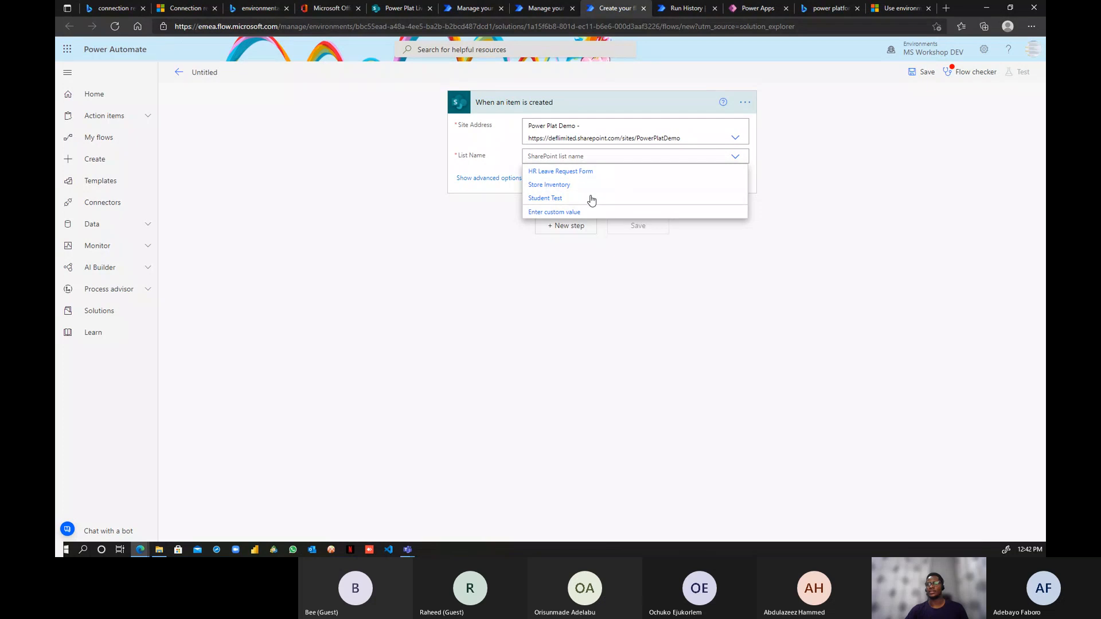
left_click(572, 177)
left_click(566, 225)
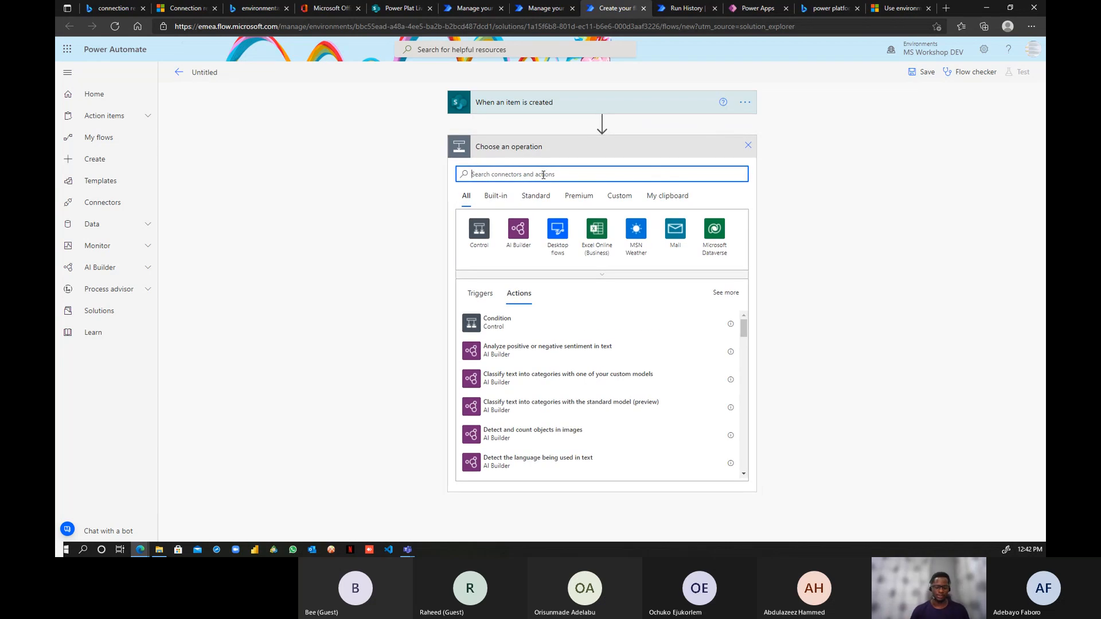
- Add a SharePoint Update item action targeting Power Plat Demo's HR Leave Request Form list
type("update")
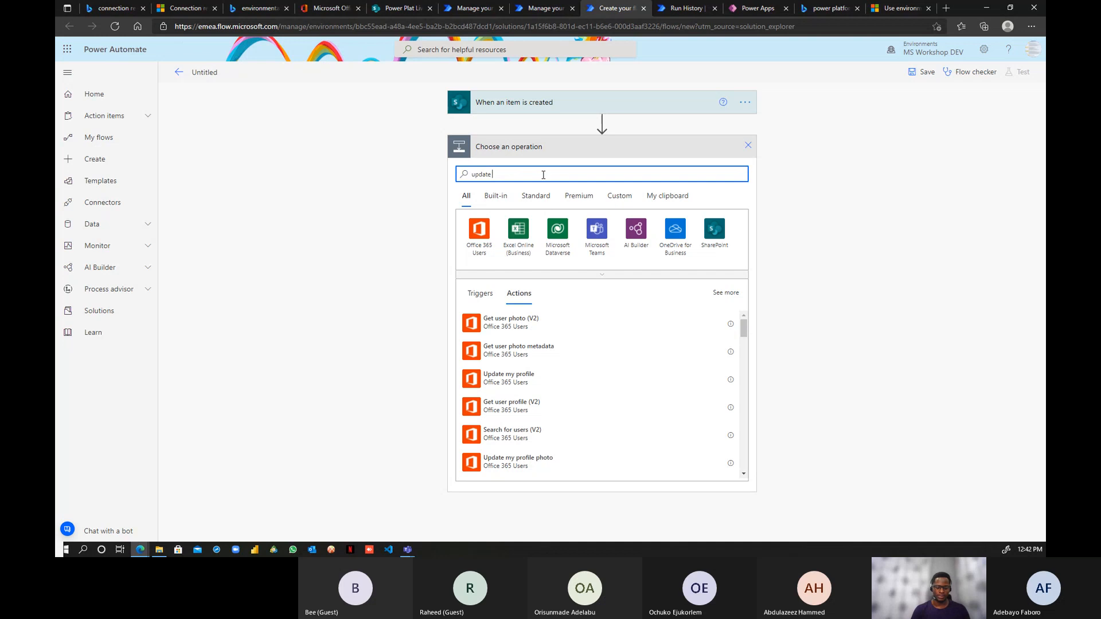
type(" item")
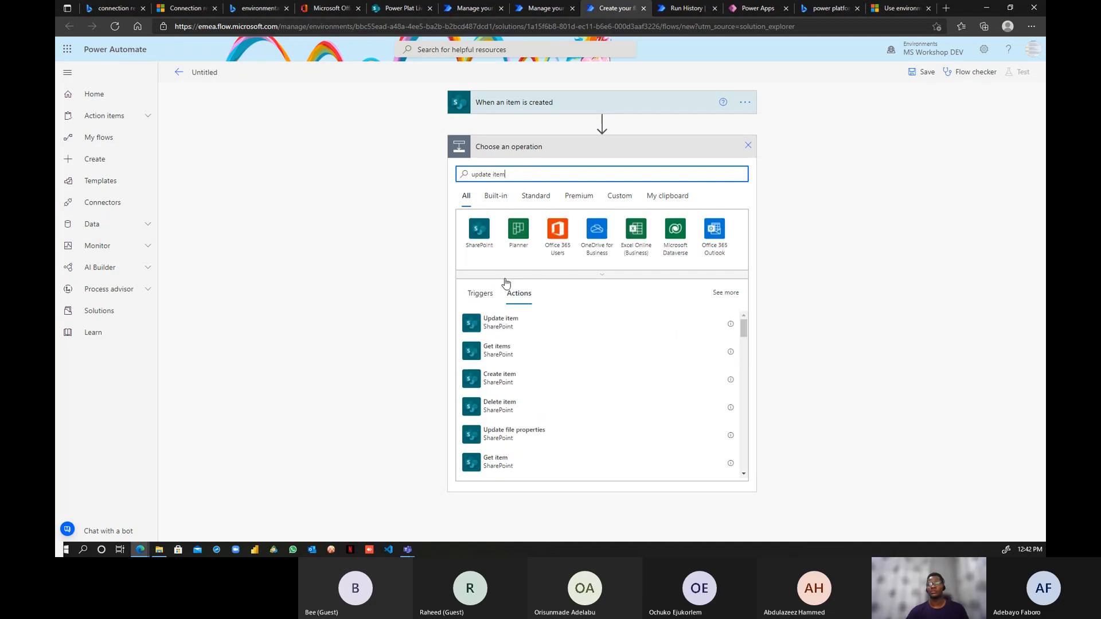
left_click(500, 325)
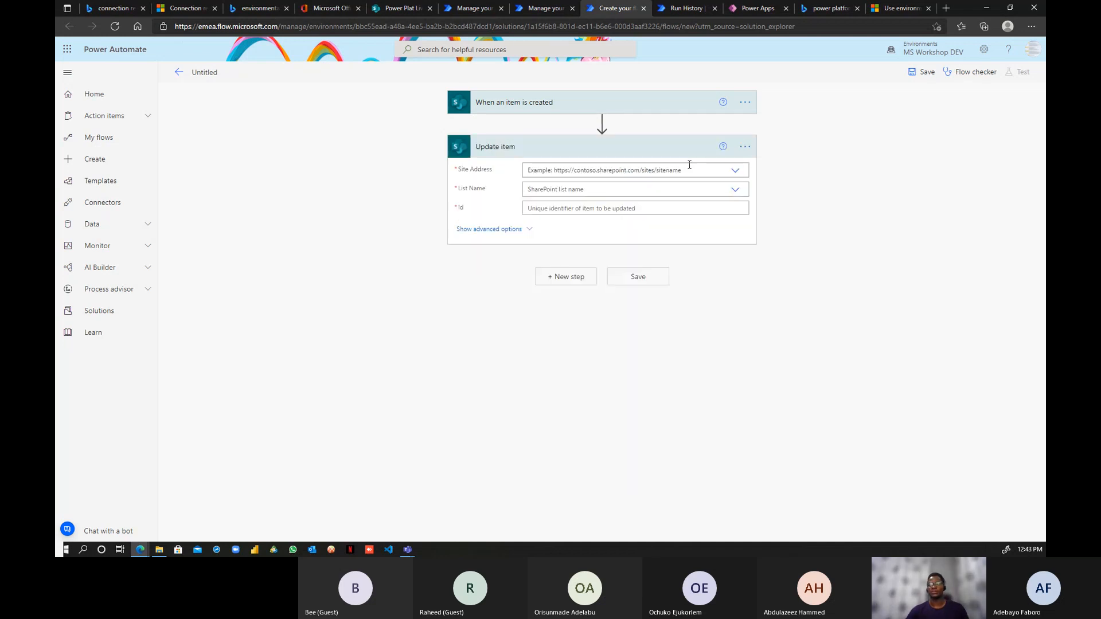
left_click(703, 172)
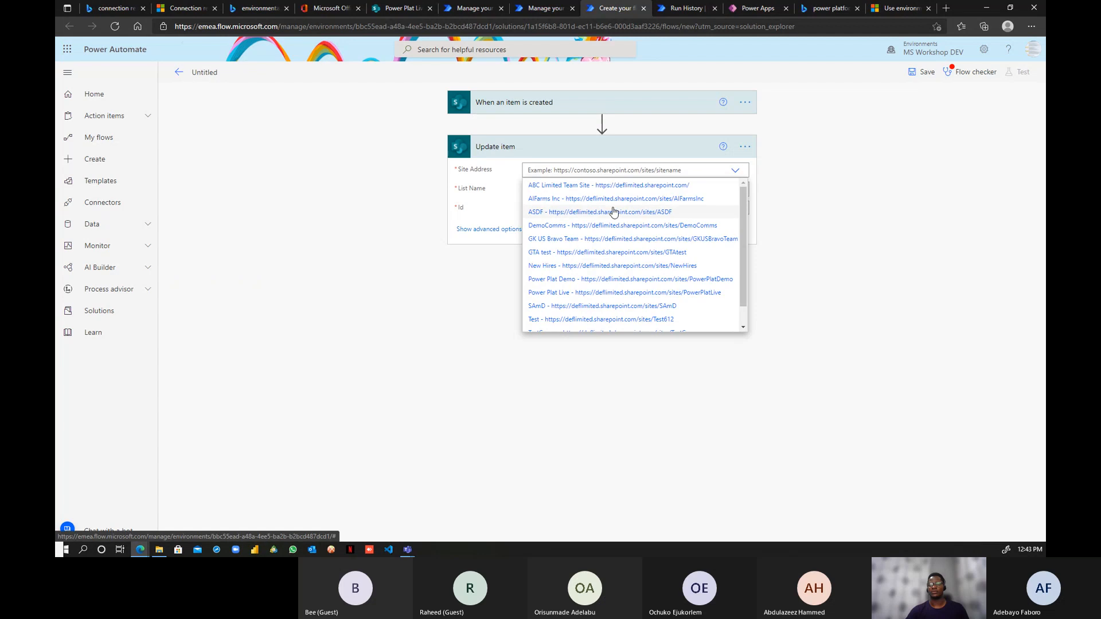
left_click(585, 281)
left_click(734, 202)
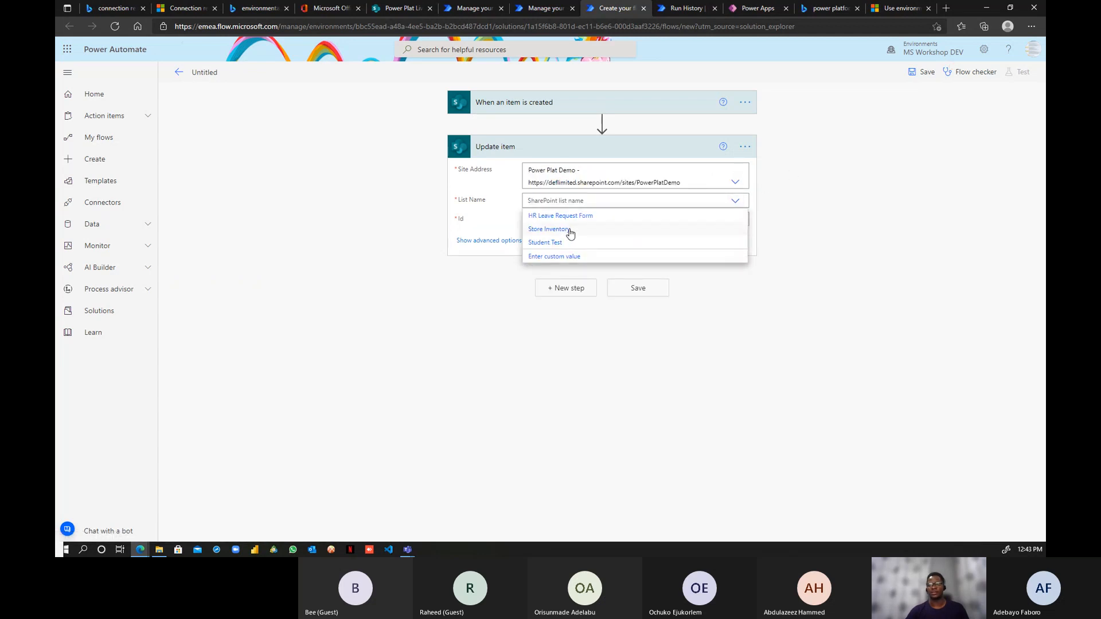
left_click(567, 218)
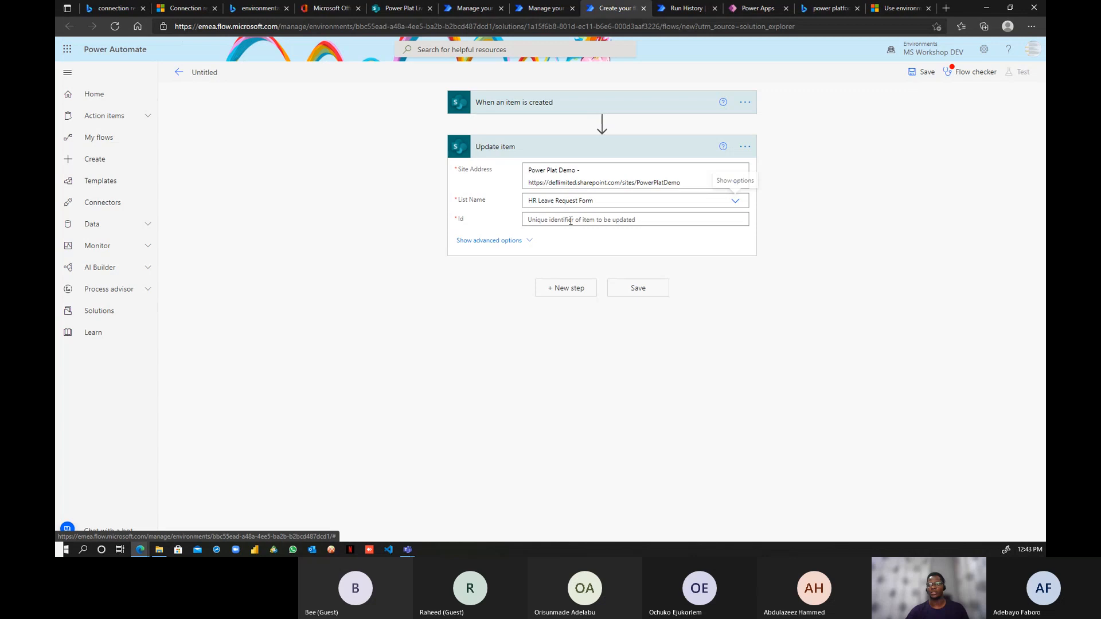
- Set the Id to the trigger's dynamic ID and Approval Value to Approved, then save the flow
left_click(610, 220)
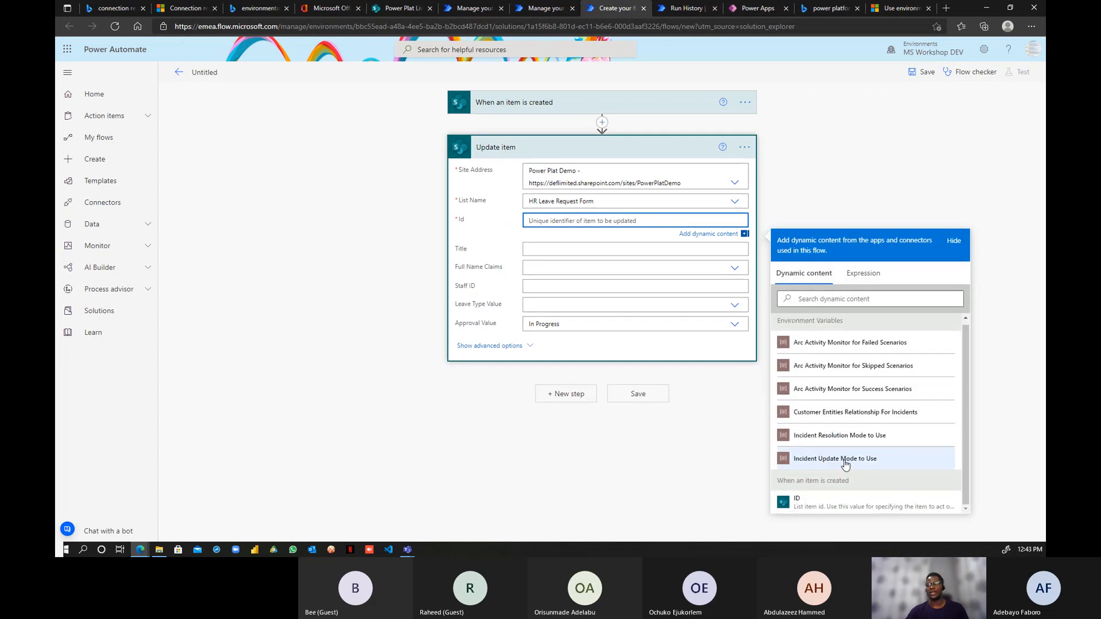
left_click(831, 508)
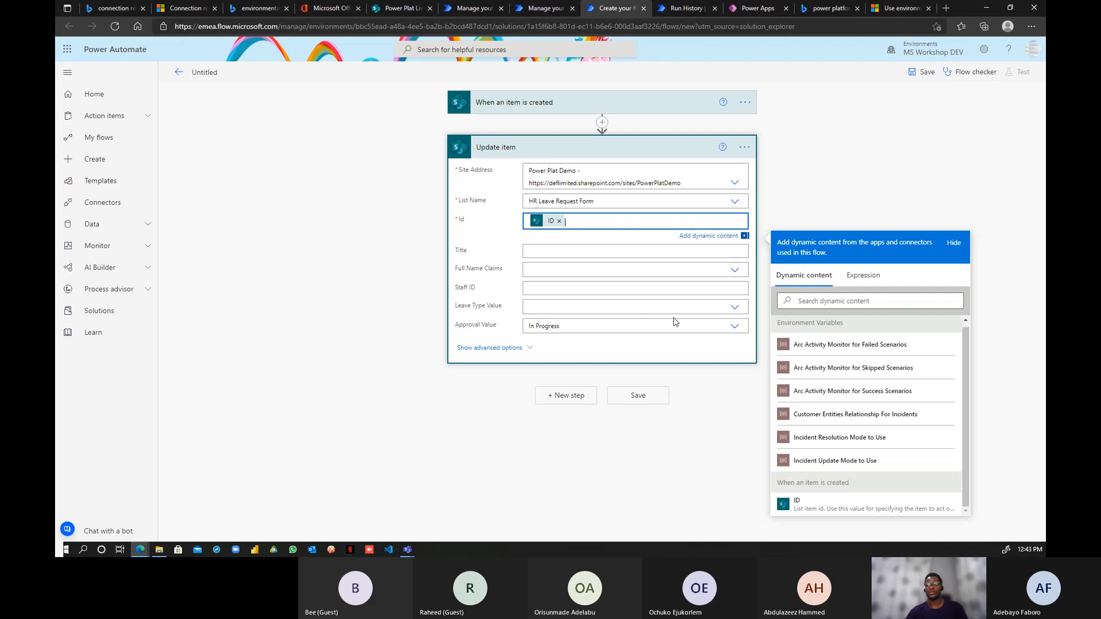
left_click(732, 326)
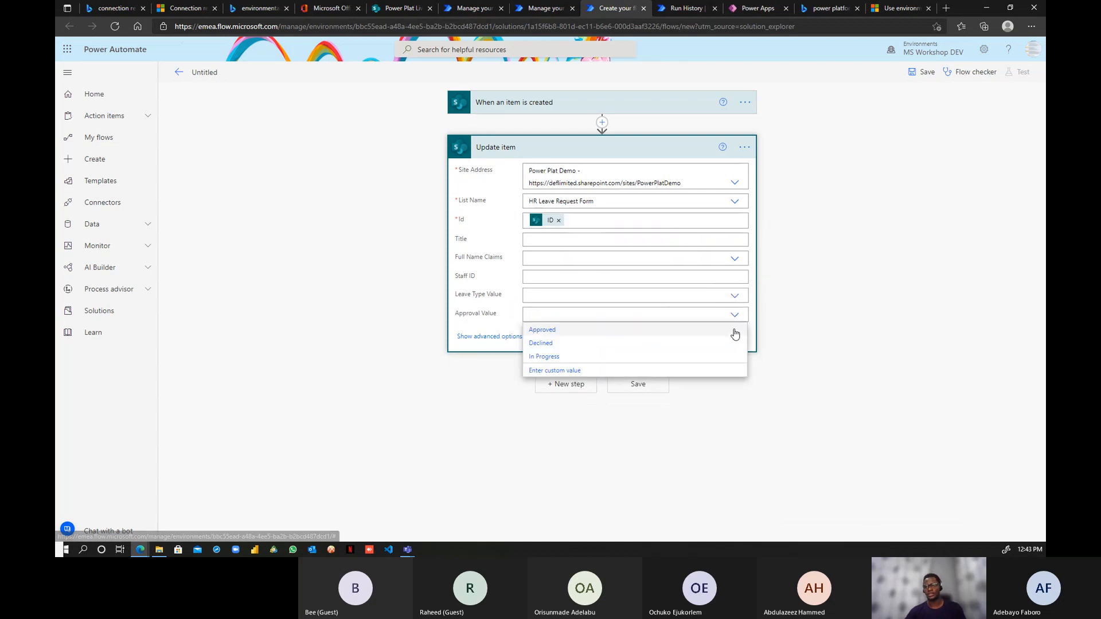
left_click(538, 333)
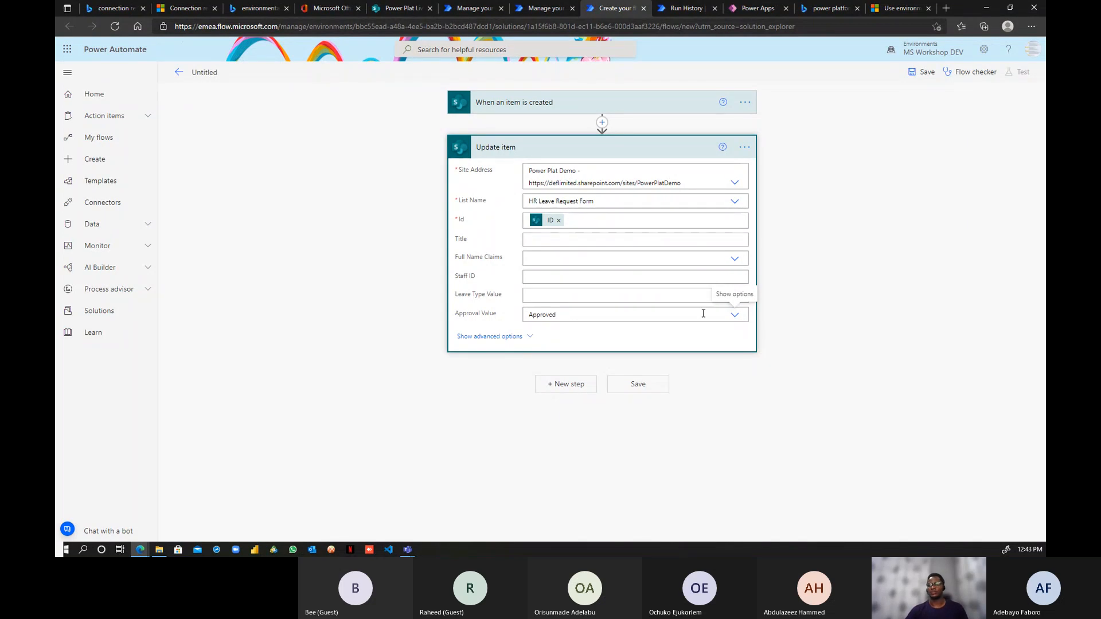
left_click(638, 385)
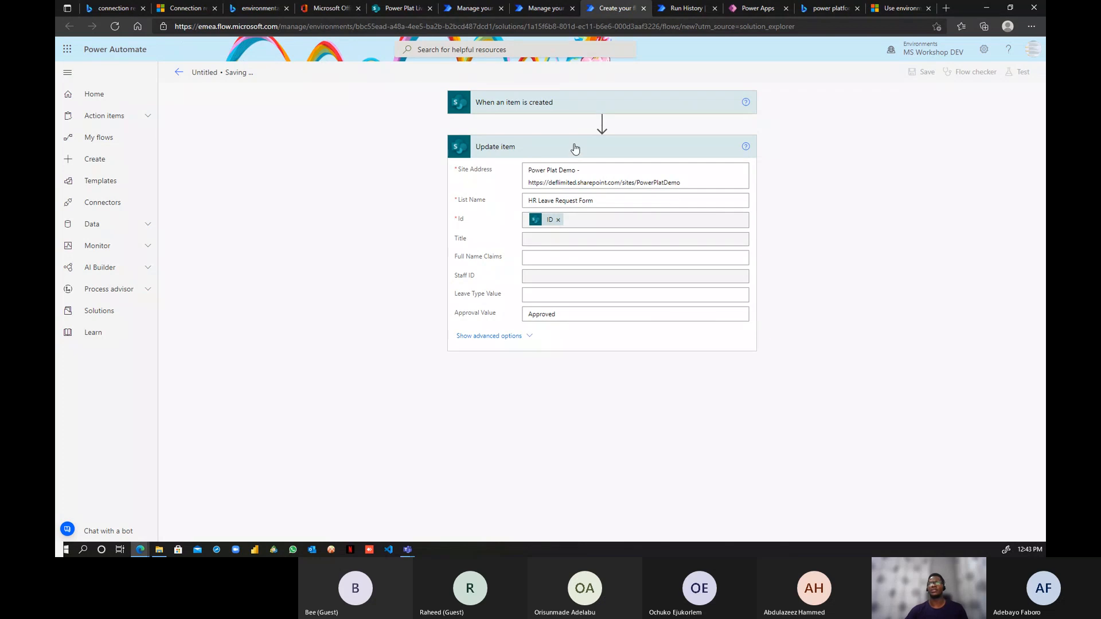
left_click(400, 8)
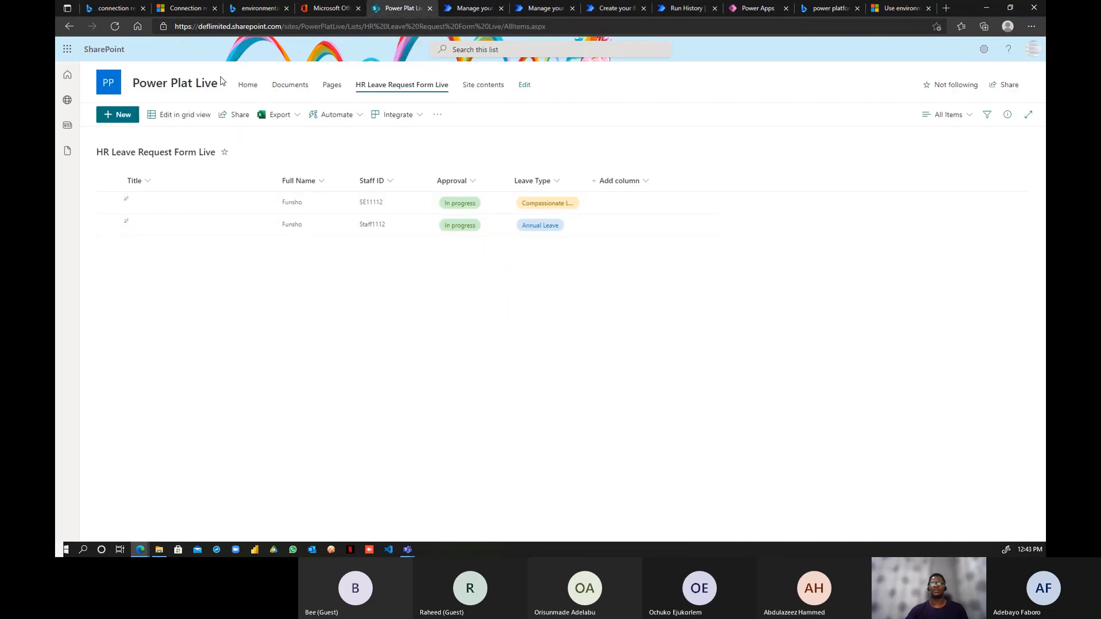
- Start a new item in the HR Leave Request Form list on the Power Plat Demo site
left_click(67, 101)
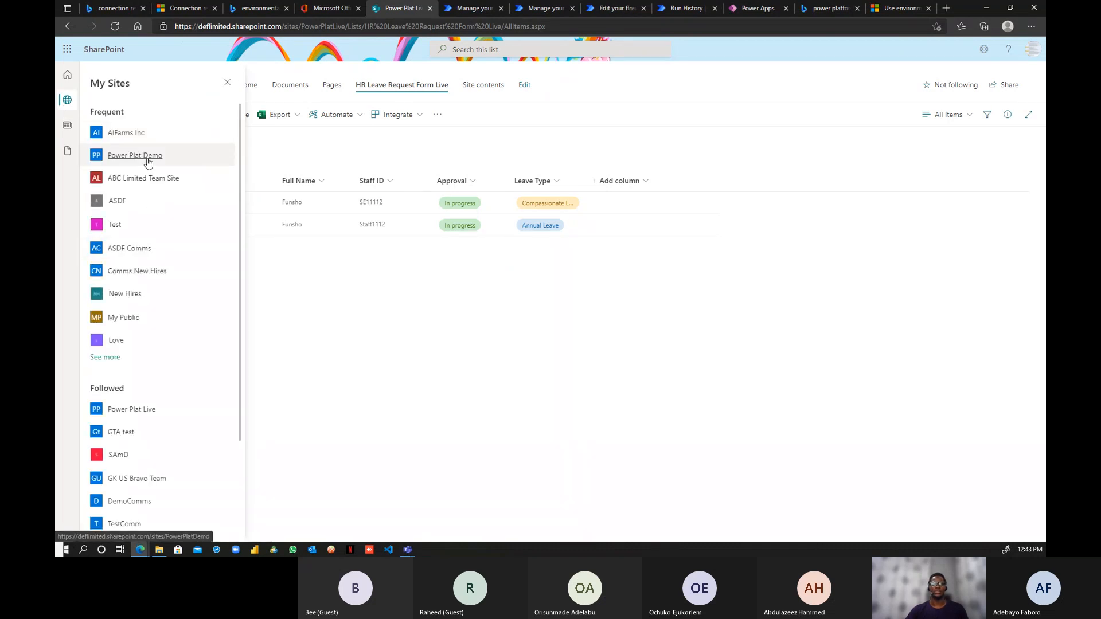
left_click(147, 162)
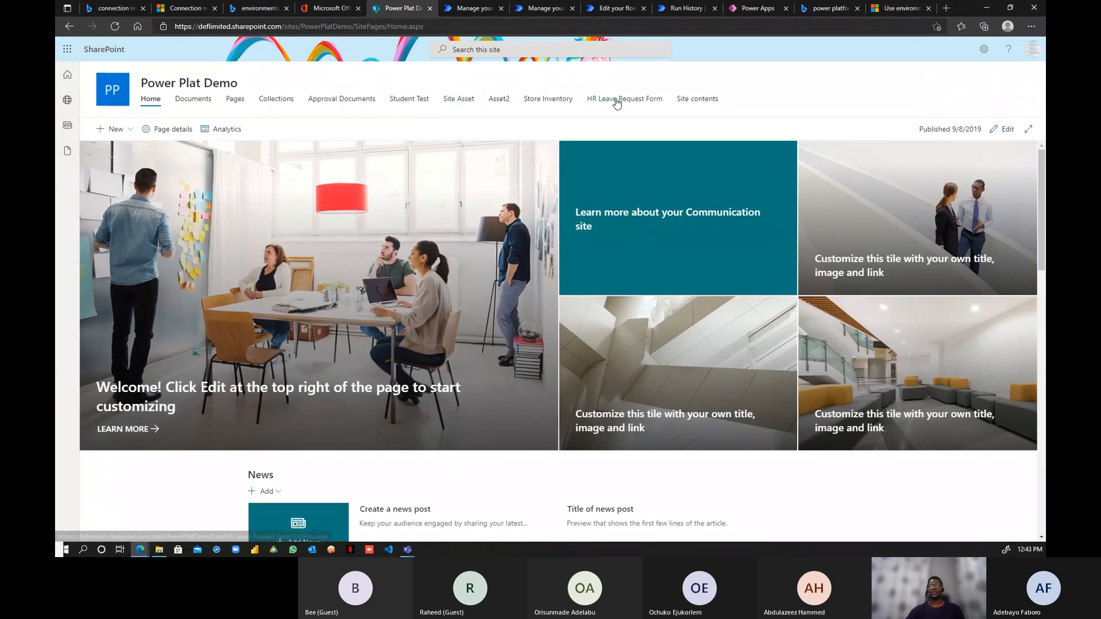
left_click(616, 102)
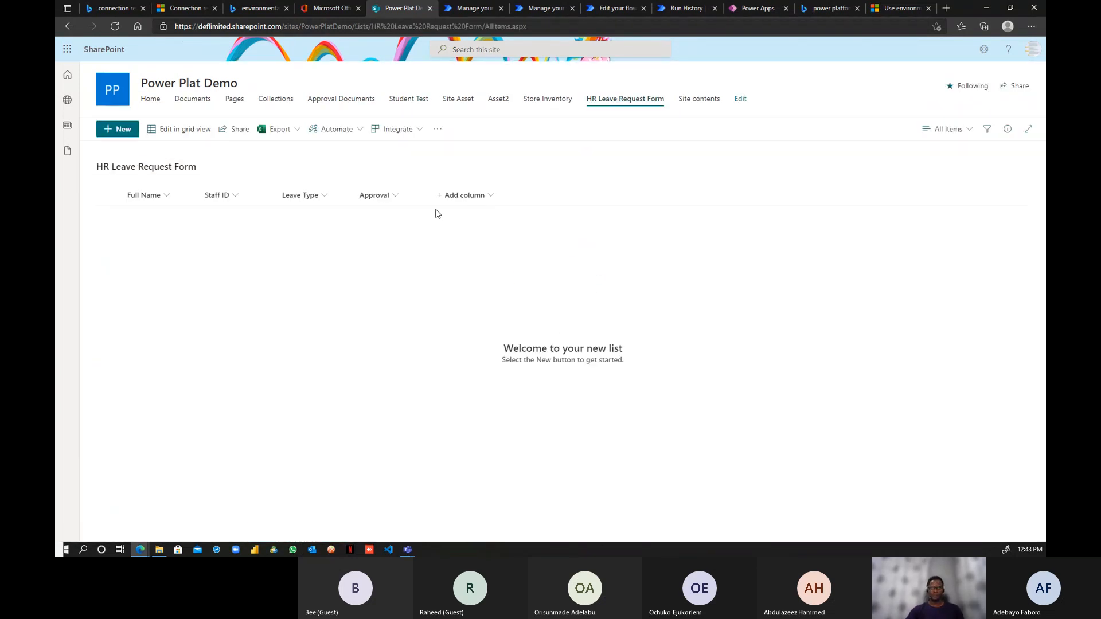
left_click(118, 128)
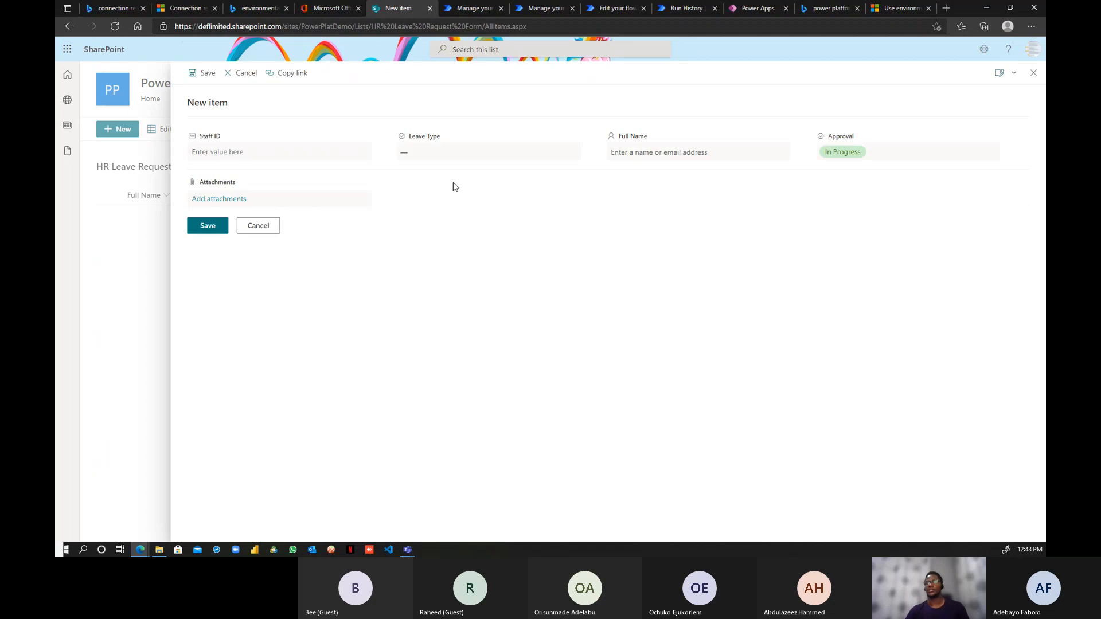
- Enter Staff ID ST12345 and choose Annual Leave as the leave type
left_click(245, 154)
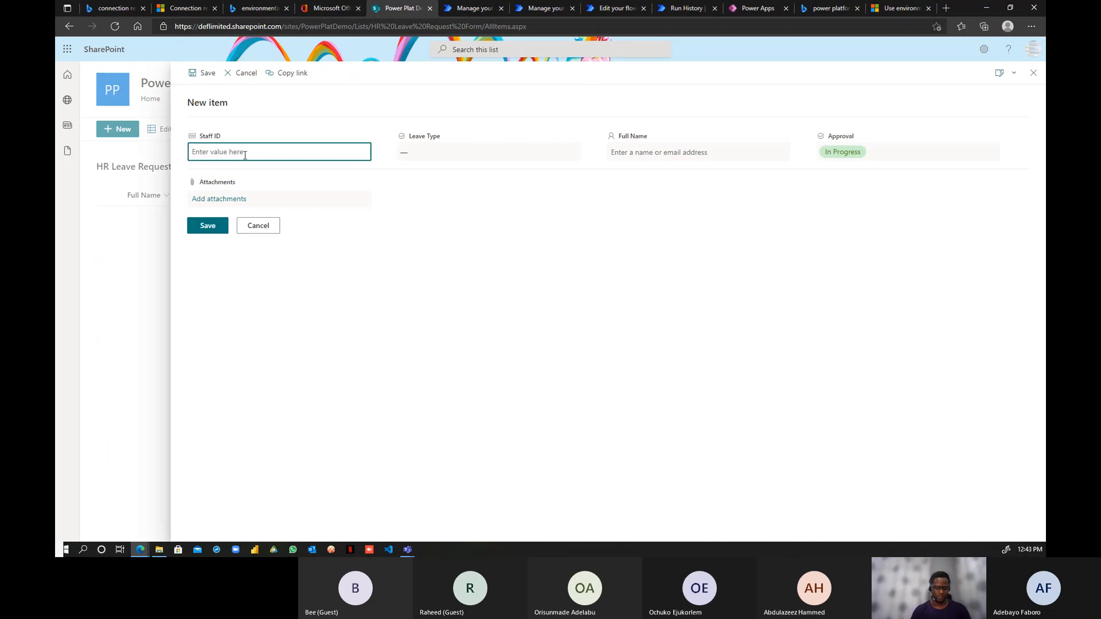
type("Sa")
key("BackSpace")
type("ST123")
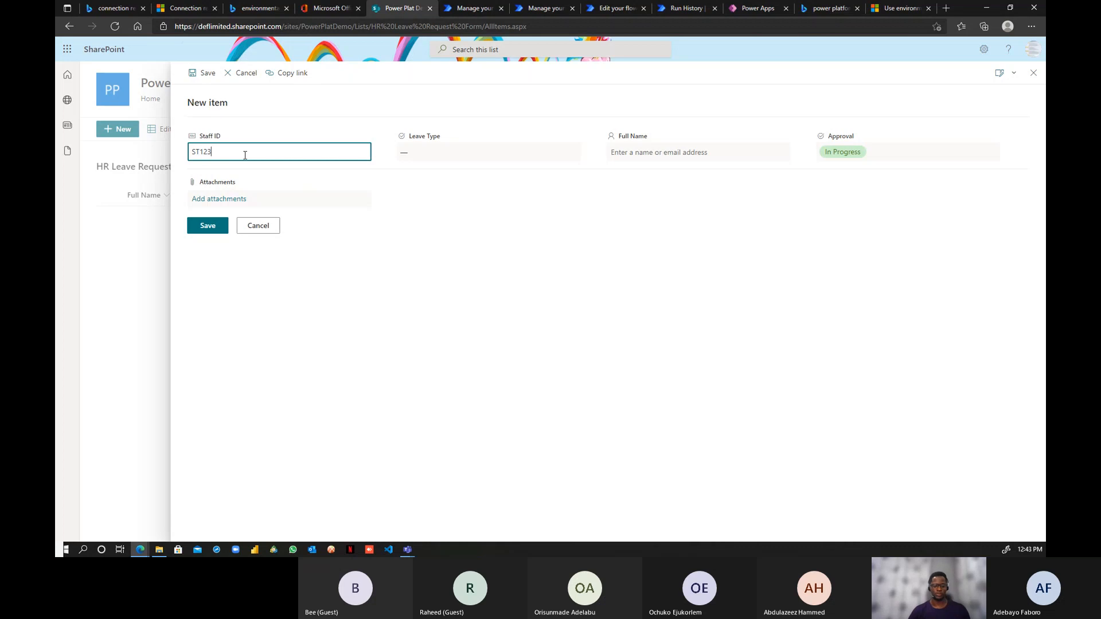
type("45")
left_click(423, 153)
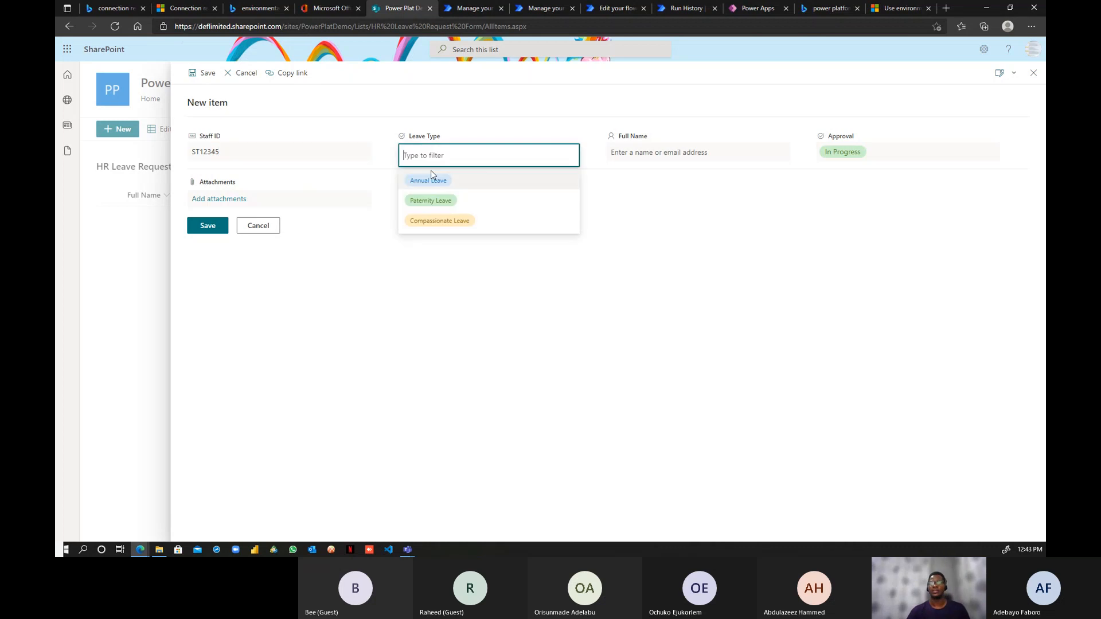
left_click(448, 174)
- Pick the employee in Full Name and leave Approval empty, then return to AA Solution
left_click(698, 150)
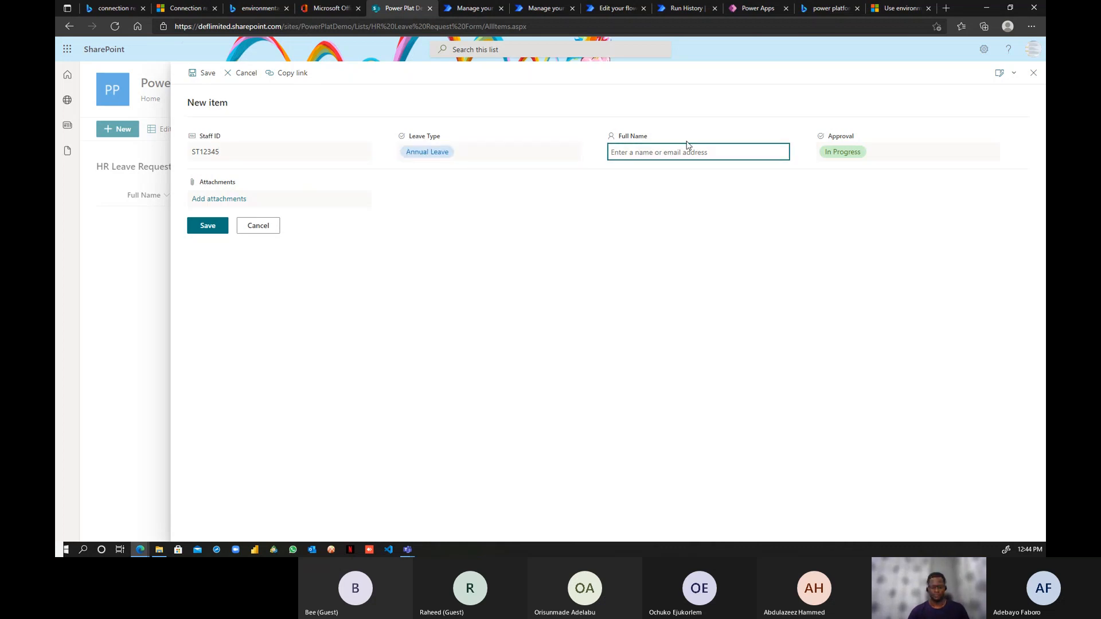
type("ni")
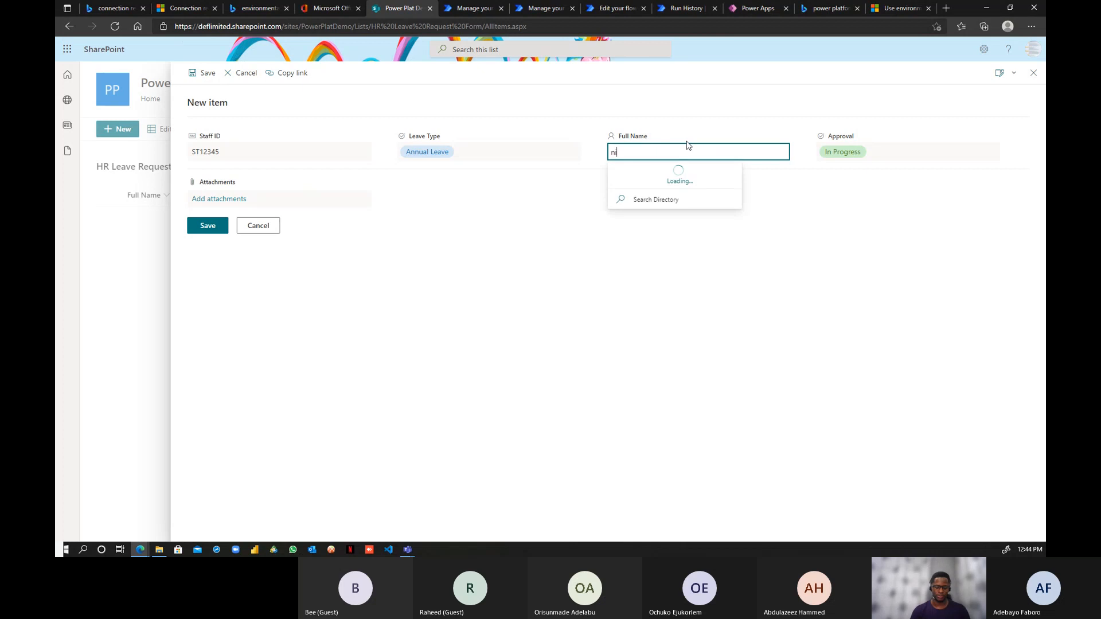
type("hin")
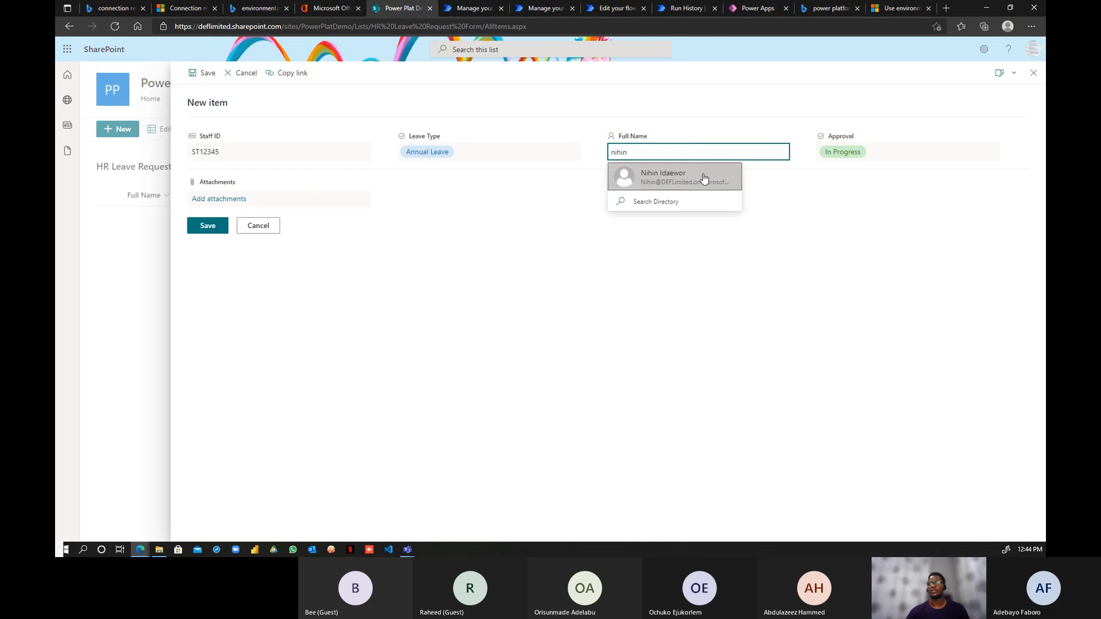
left_click(701, 176)
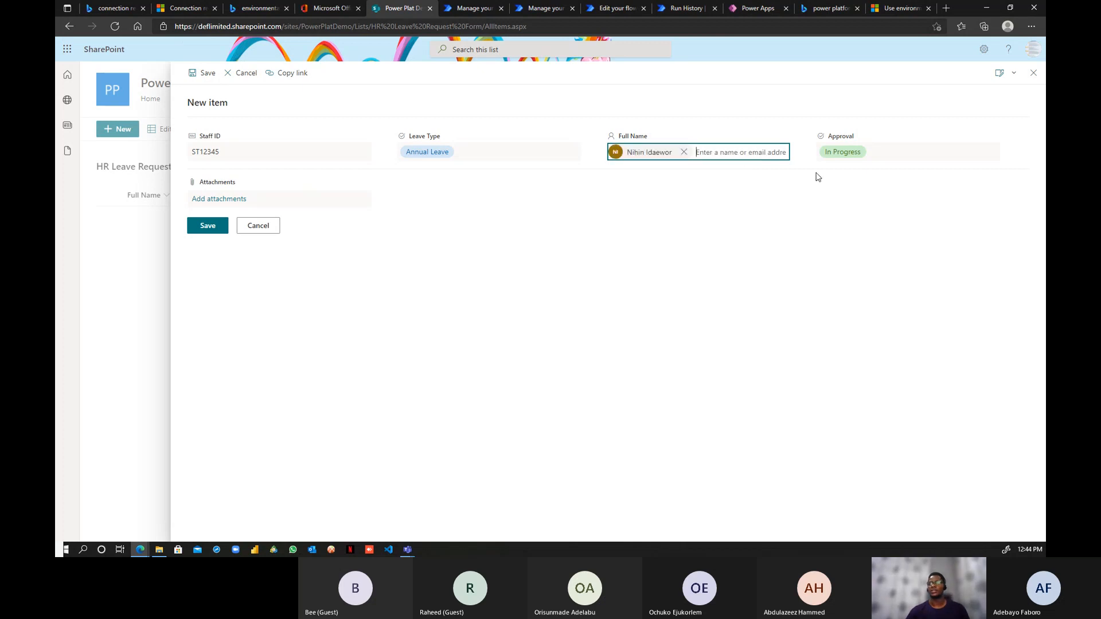
left_click(847, 155)
left_click(854, 175)
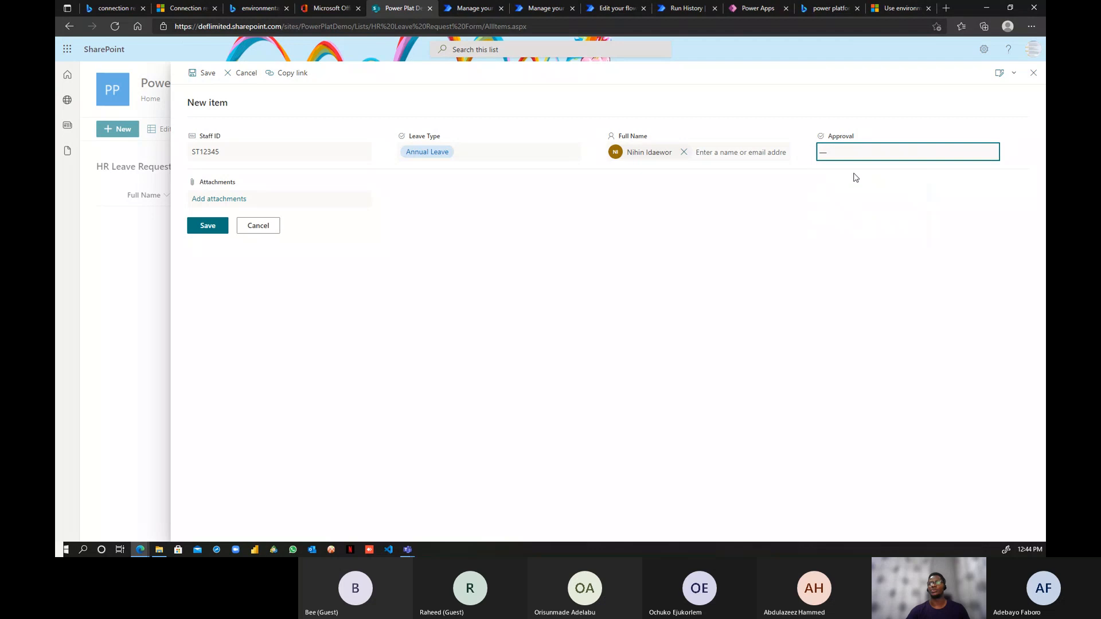
left_click(848, 155)
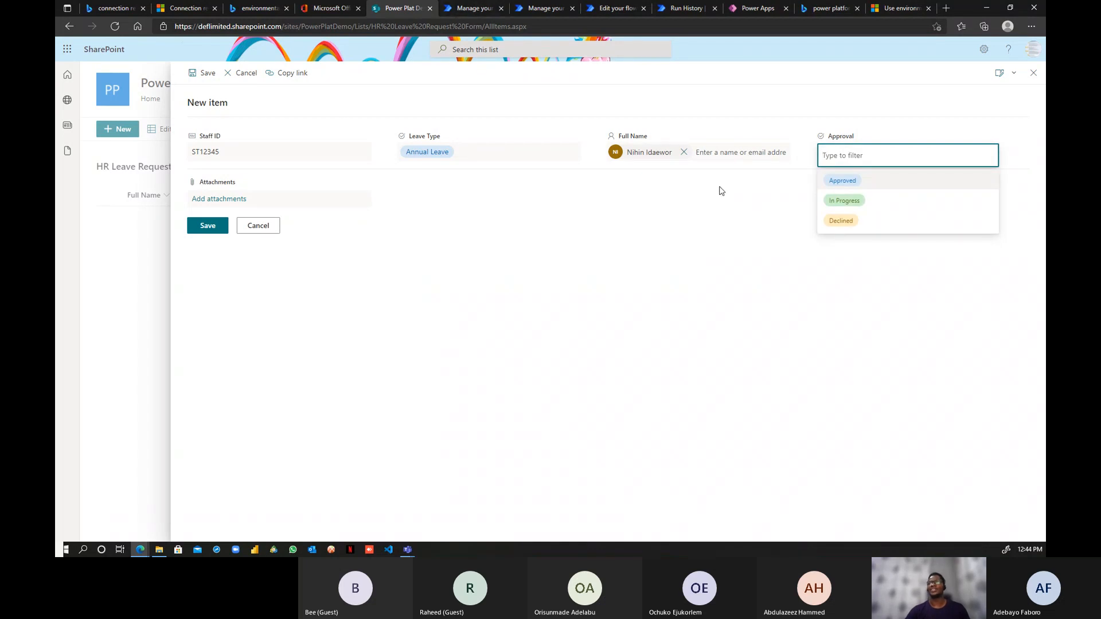
left_click(474, 8)
left_click(546, 8)
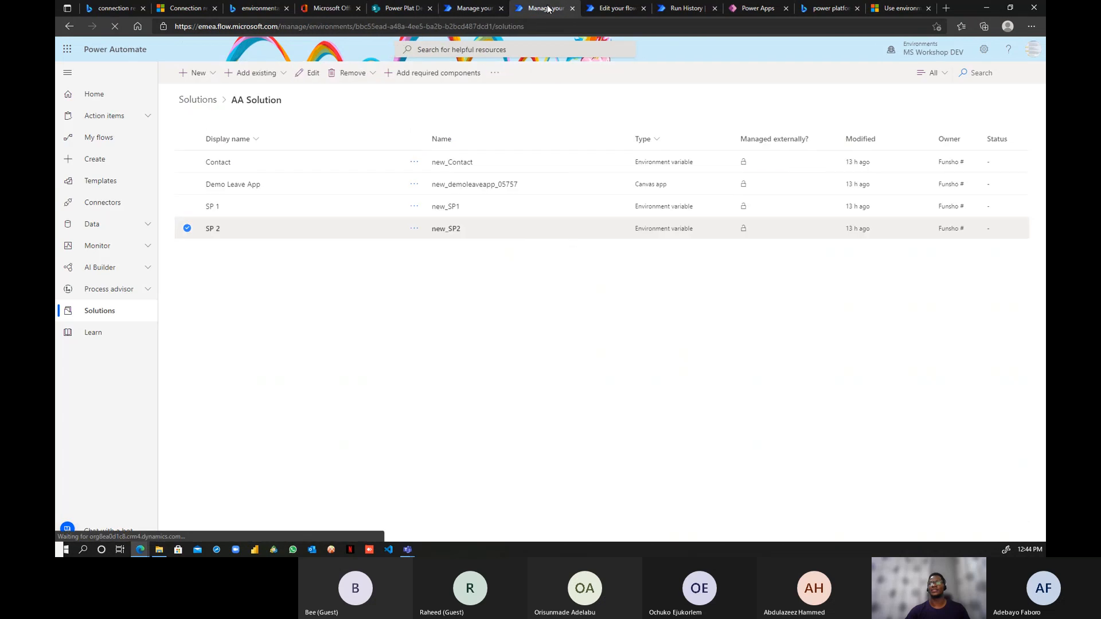
- Change the Update item's Approval Value to In Progress
left_click(594, 10)
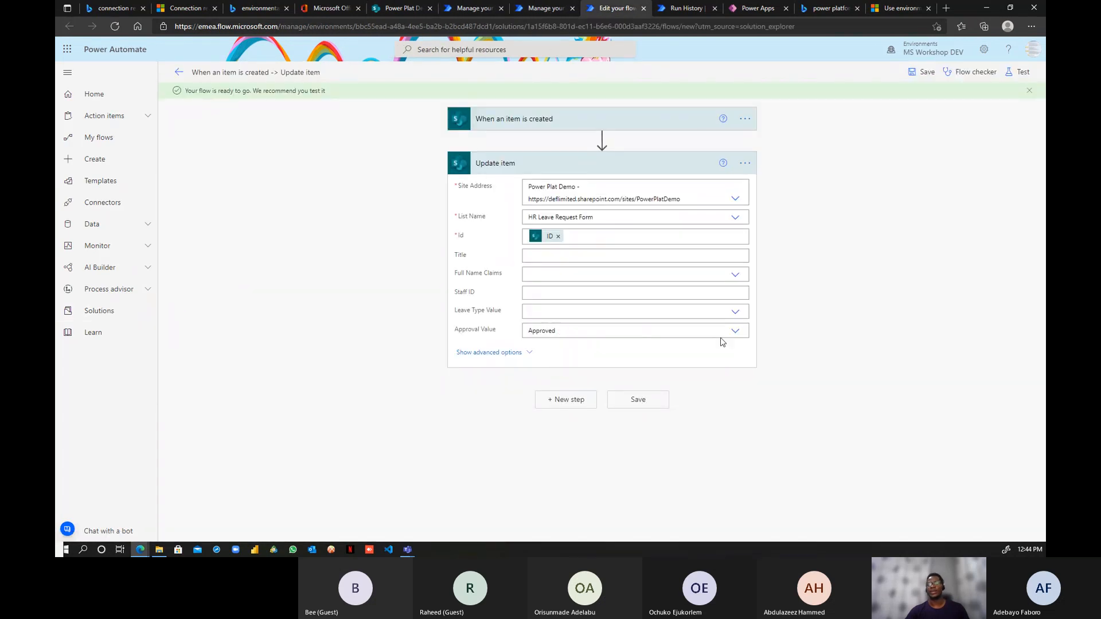
left_click(734, 331)
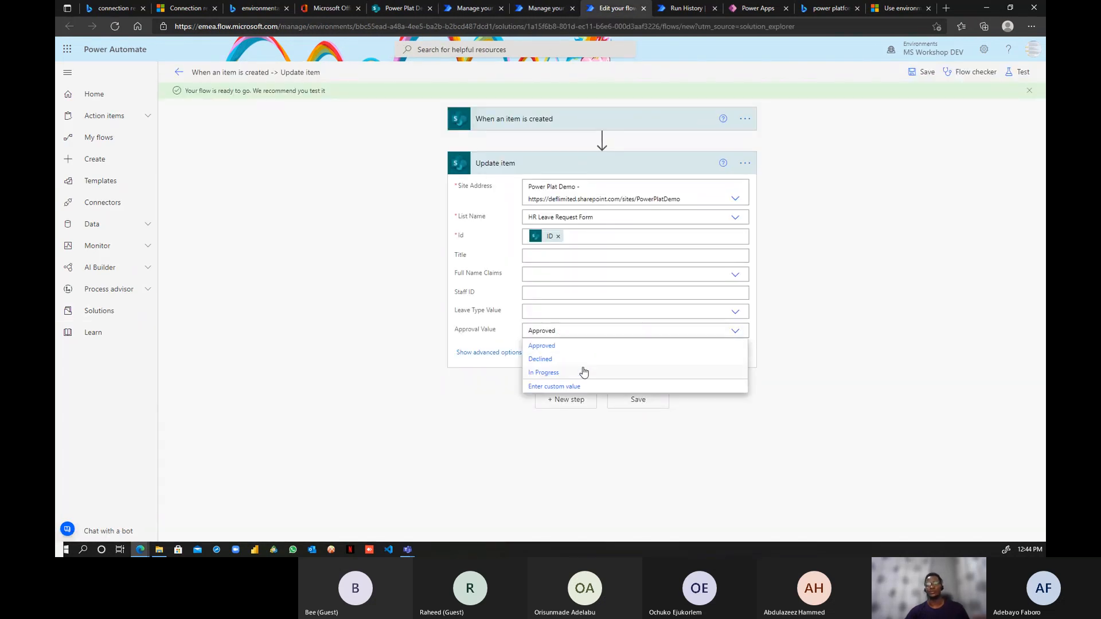
left_click(550, 373)
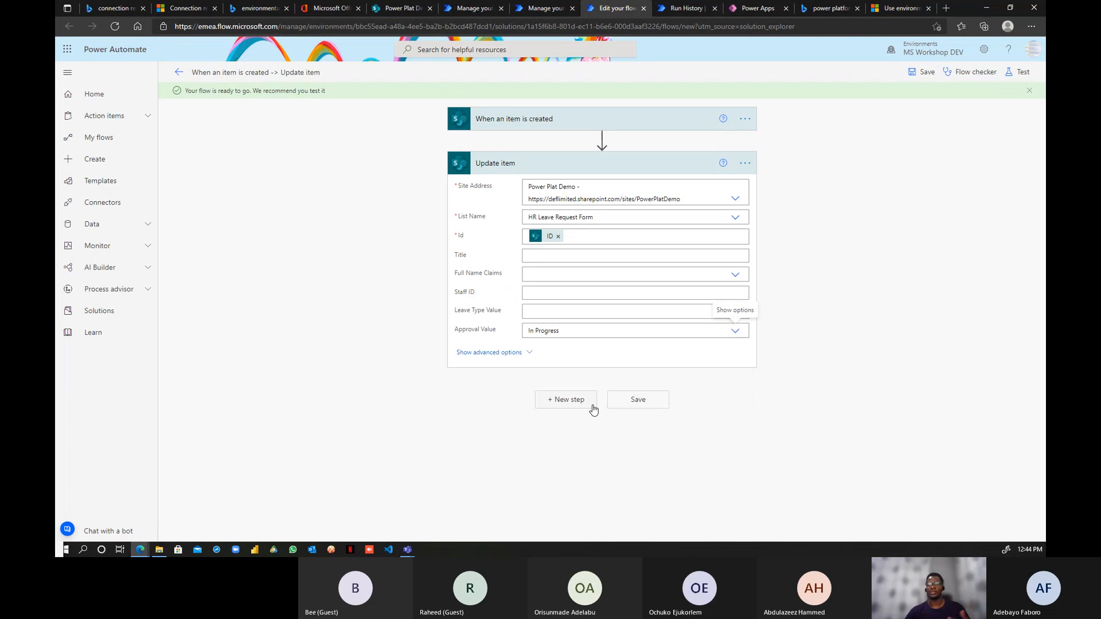
- Rename the flow to 'Leave request' and save it
left_click(252, 71)
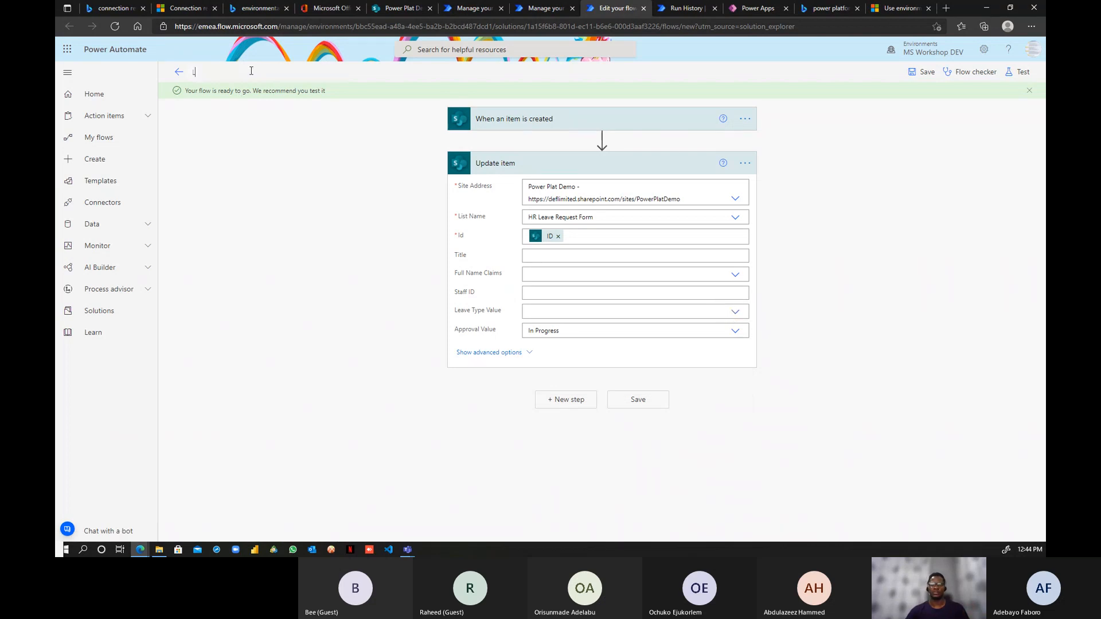
type("Leave request")
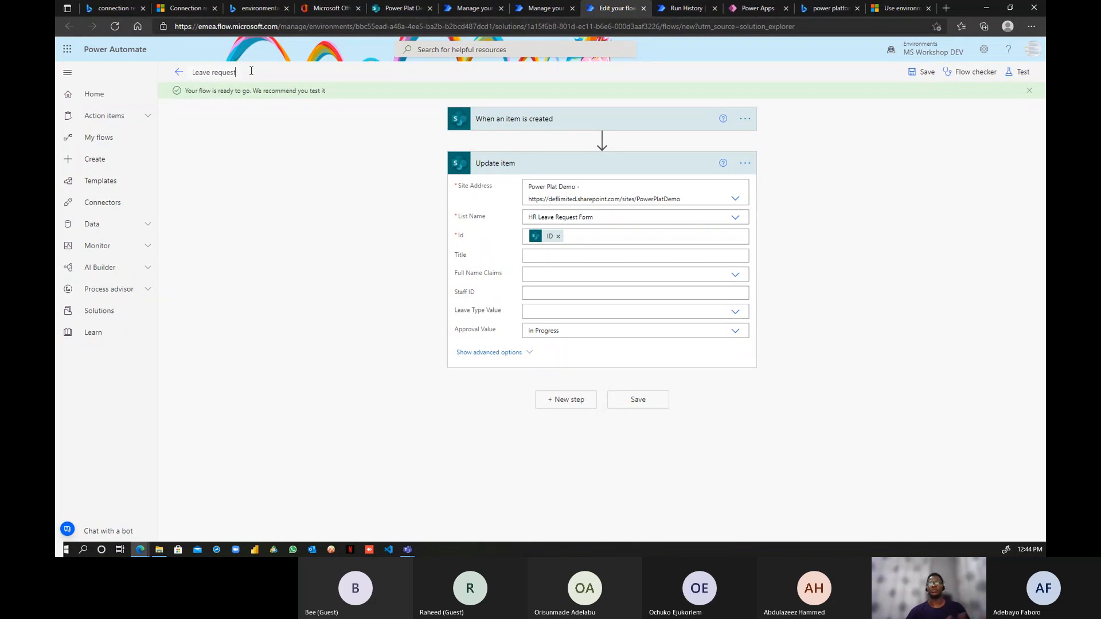
left_click(634, 400)
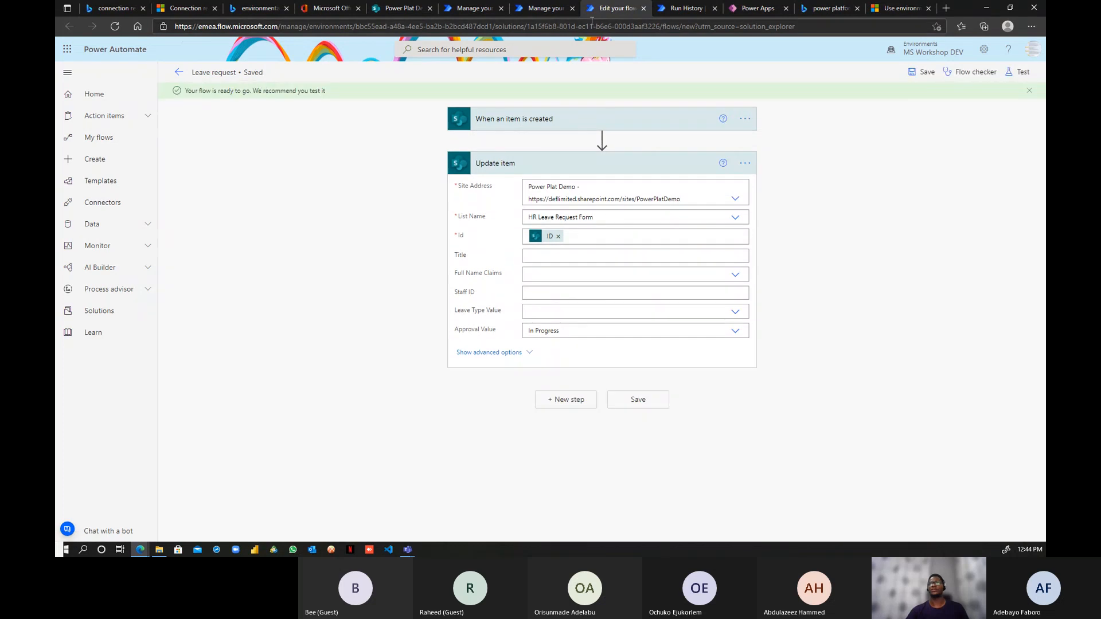
left_click(554, 7)
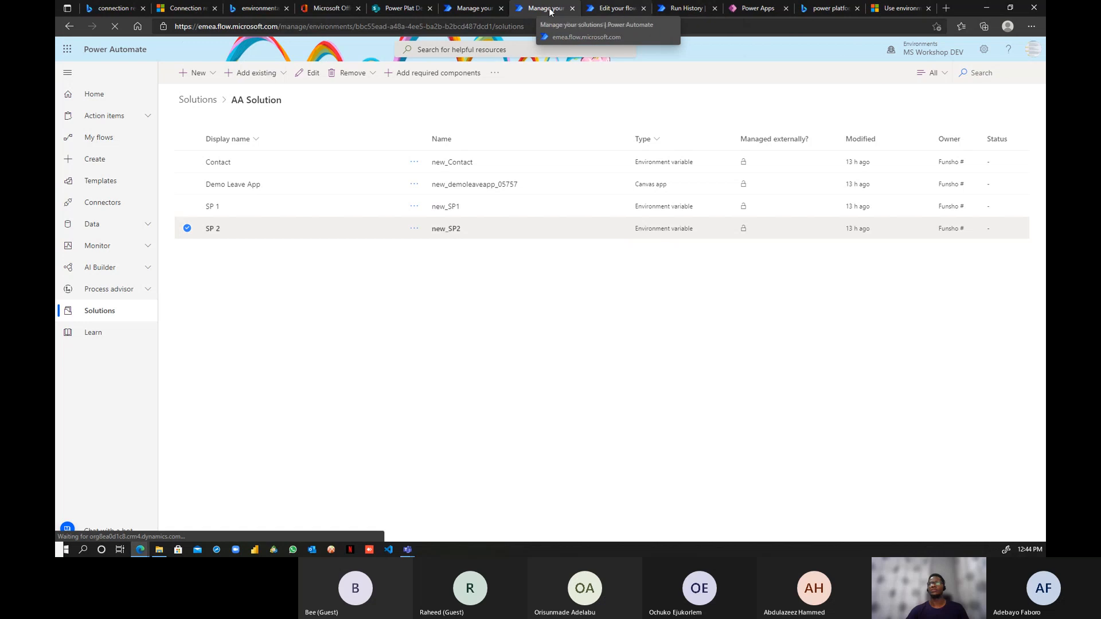
left_click(476, 9)
- Save the ST12345 Annual Leave item to the HR Leave Request Form list
left_click(401, 8)
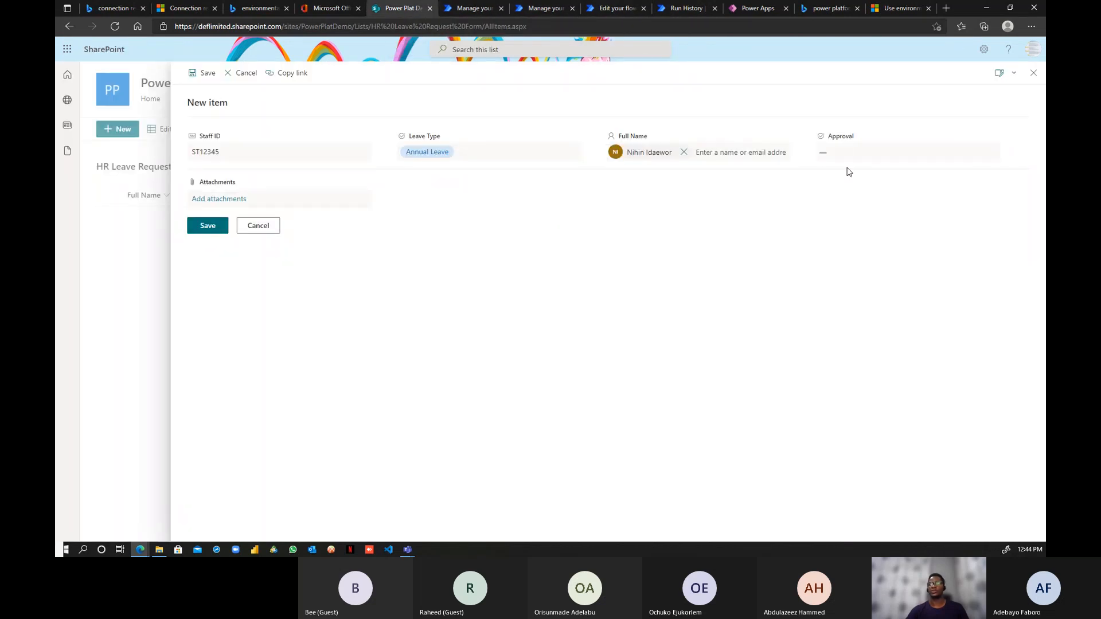
left_click(212, 232)
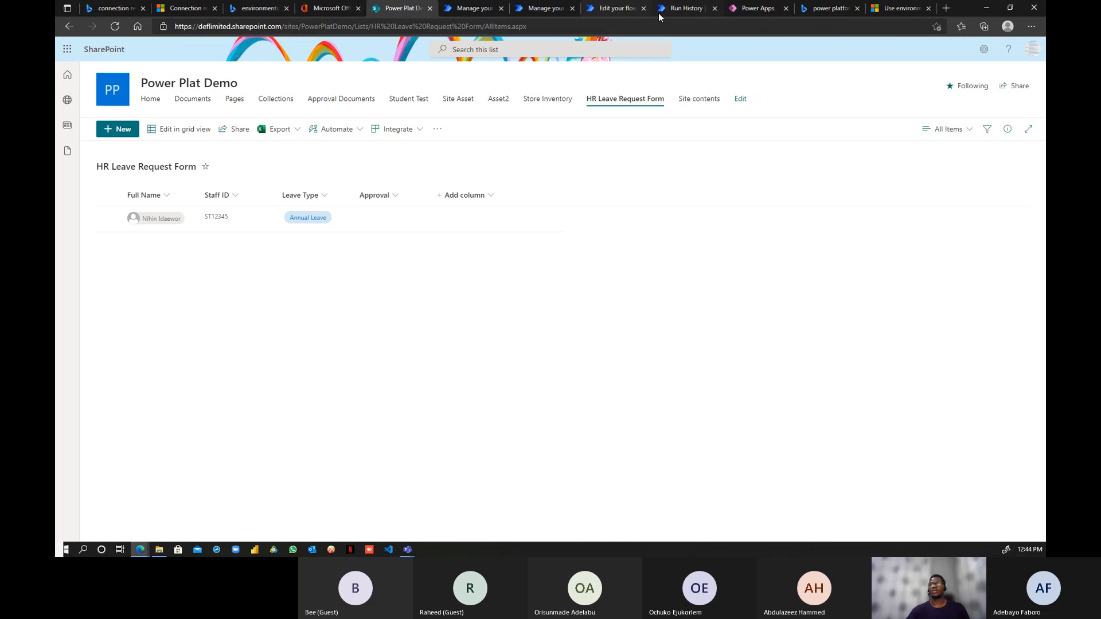
left_click(614, 8)
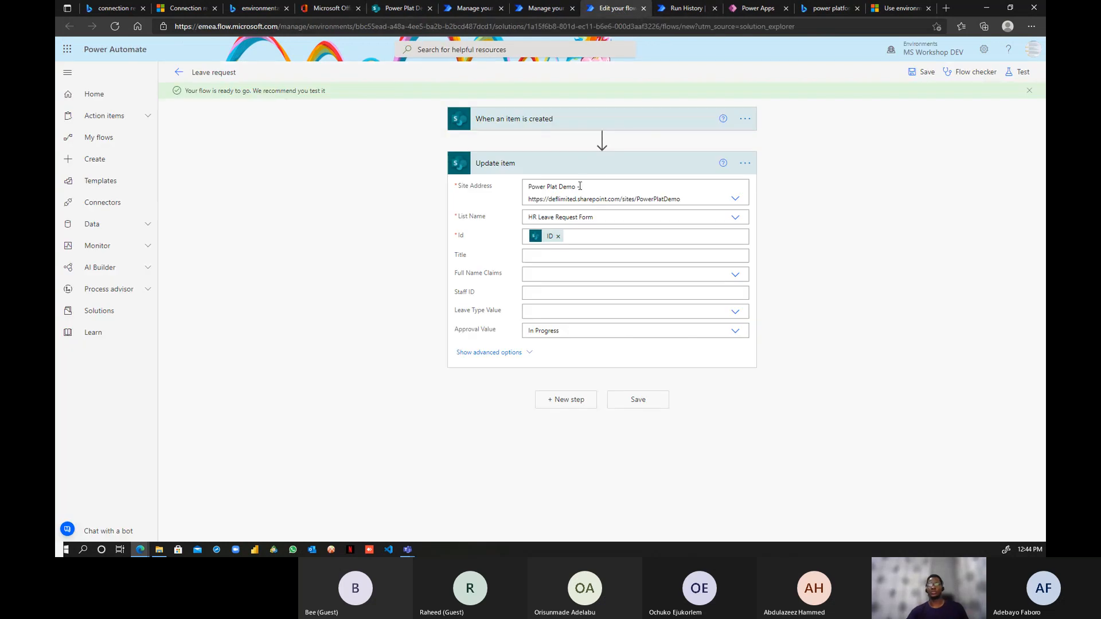
- Collapse Update item, exit the Leave request editor confirming OK, and reopen AA Solution's components
left_click(601, 166)
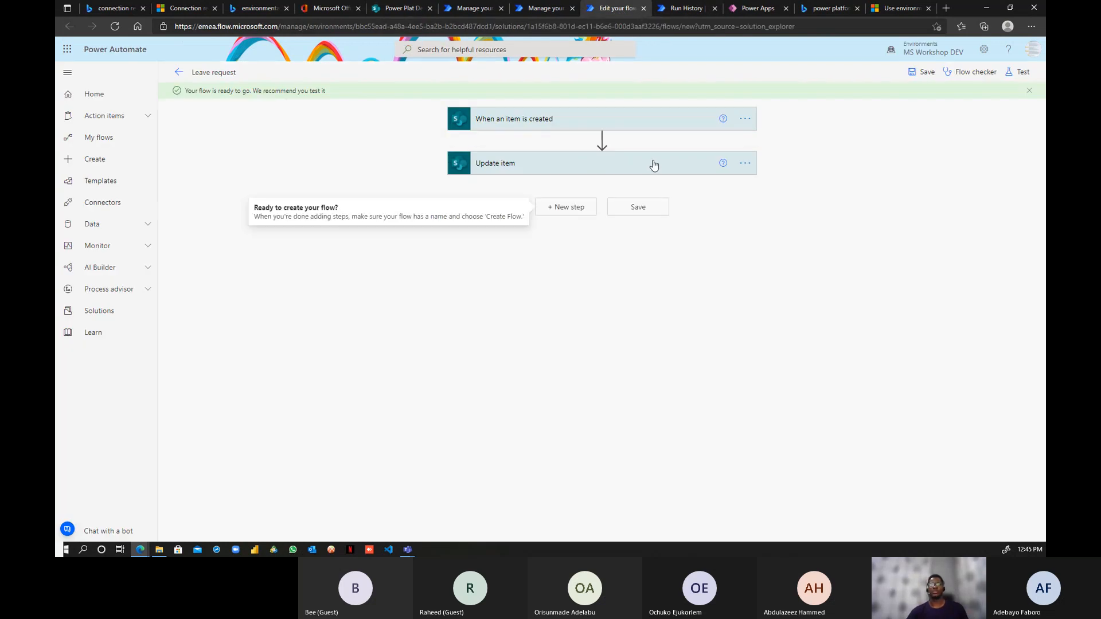
left_click(179, 71)
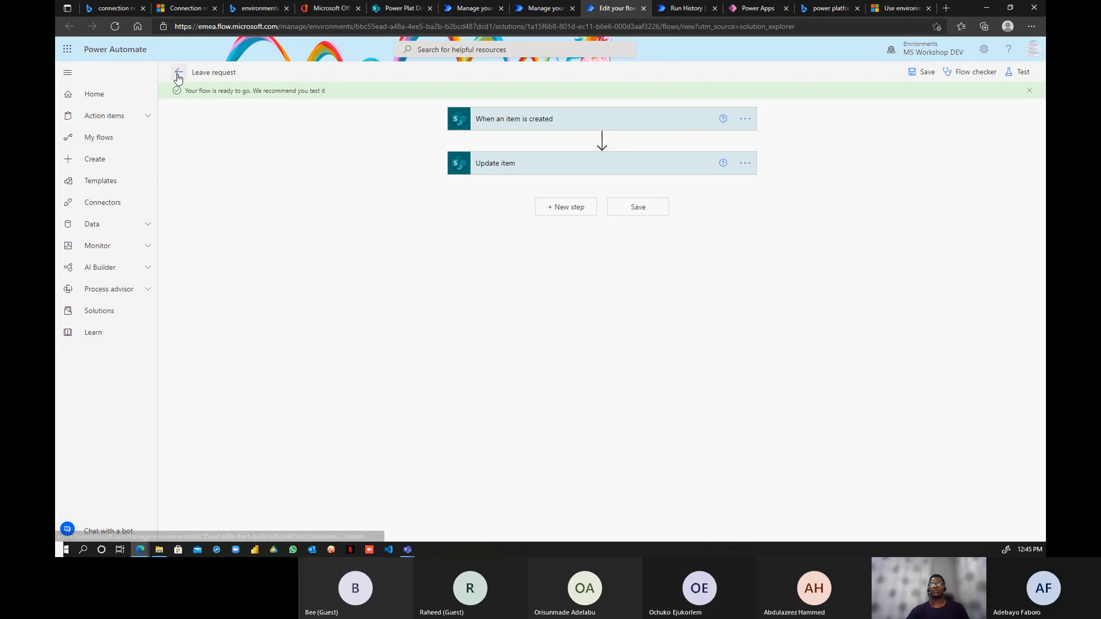
left_click(594, 109)
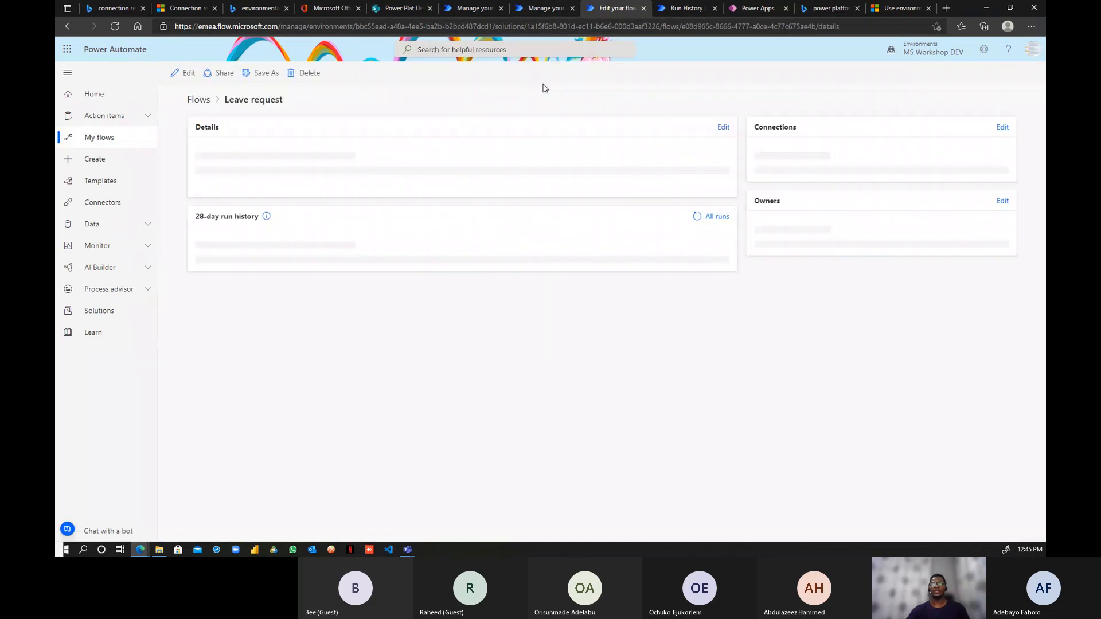
left_click(539, 8)
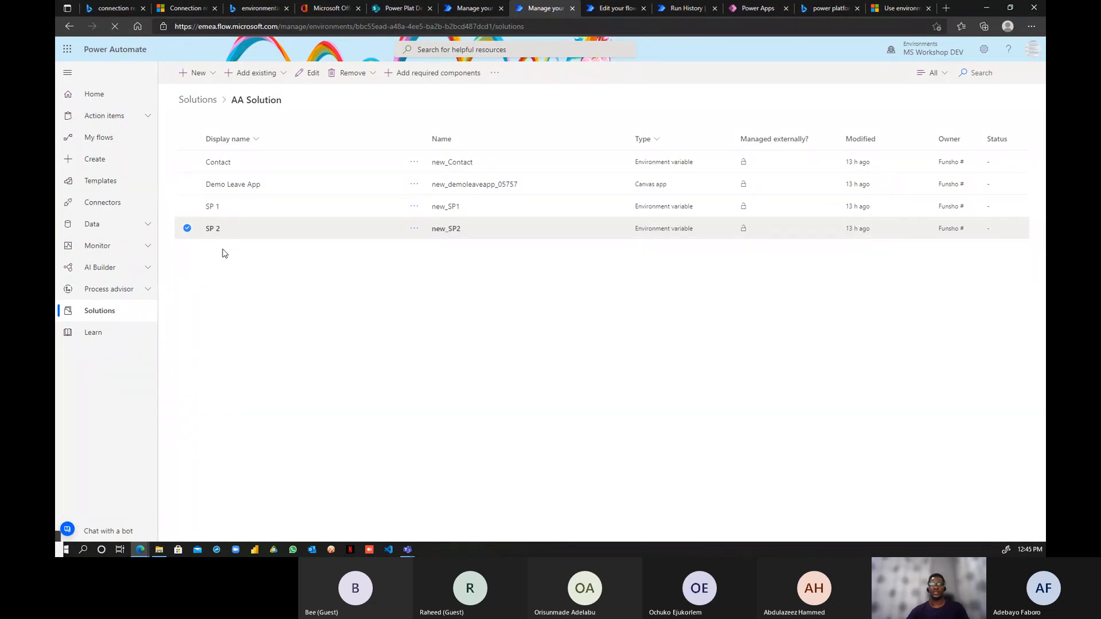
- Reload the solutions page and reopen AA Solution to see the Leave request flow
left_click(384, 28)
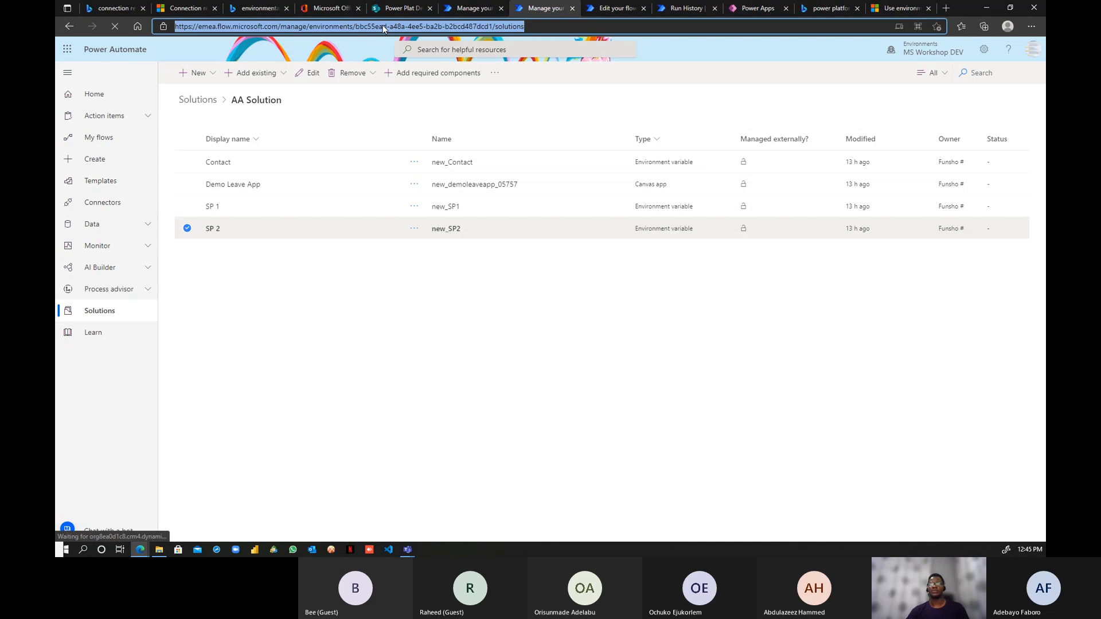
key("Return")
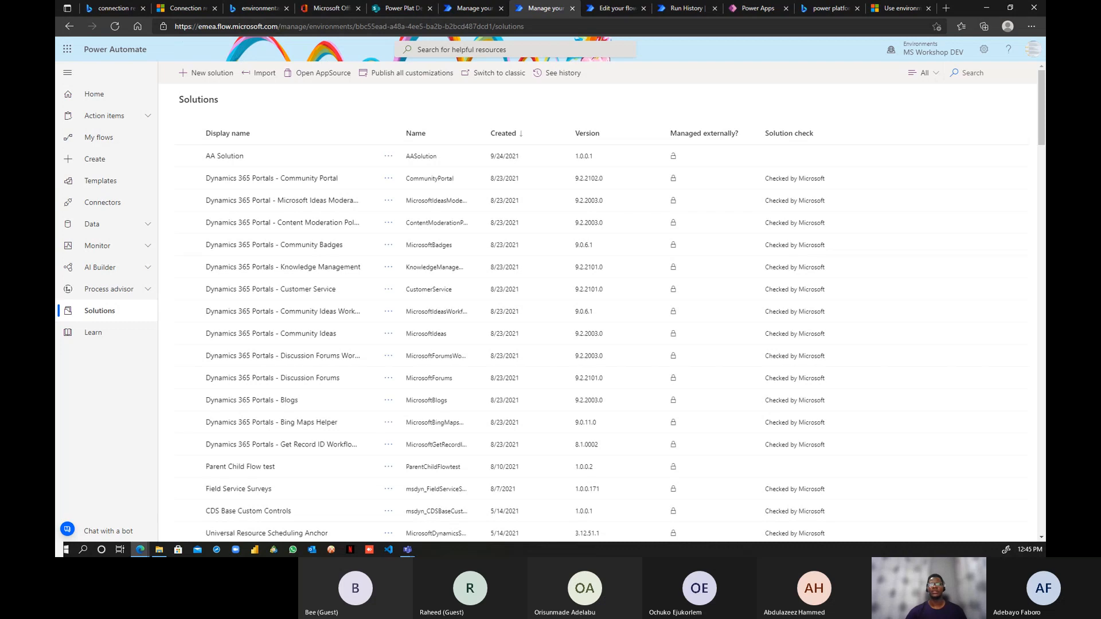
left_click(226, 161)
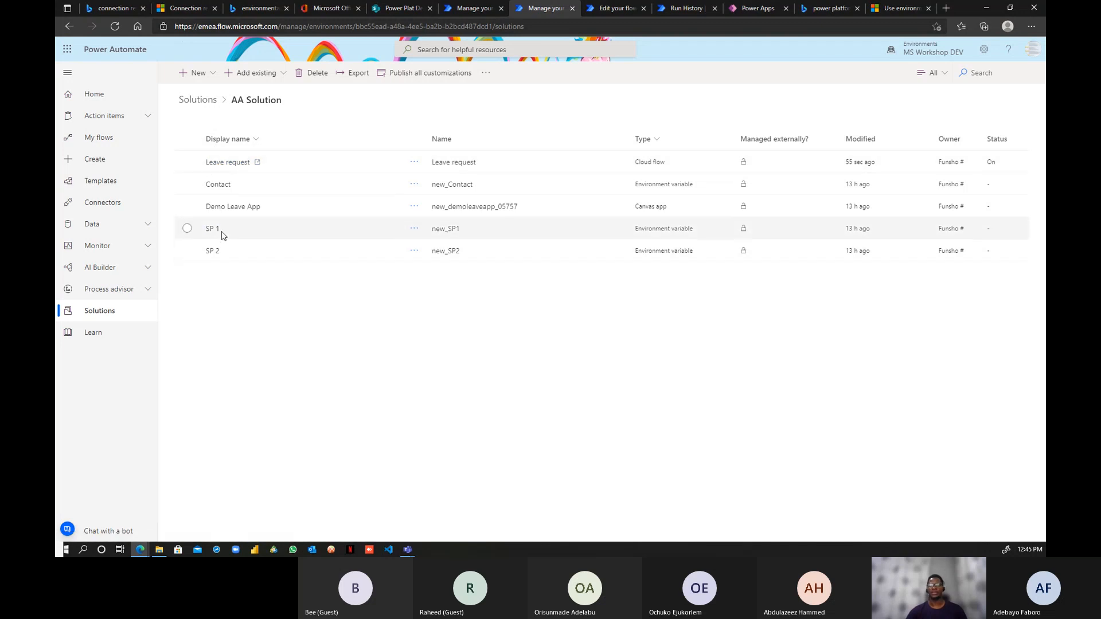
- Export AA Solution as an unmanaged solution, version 1.0.0.2
left_click(356, 73)
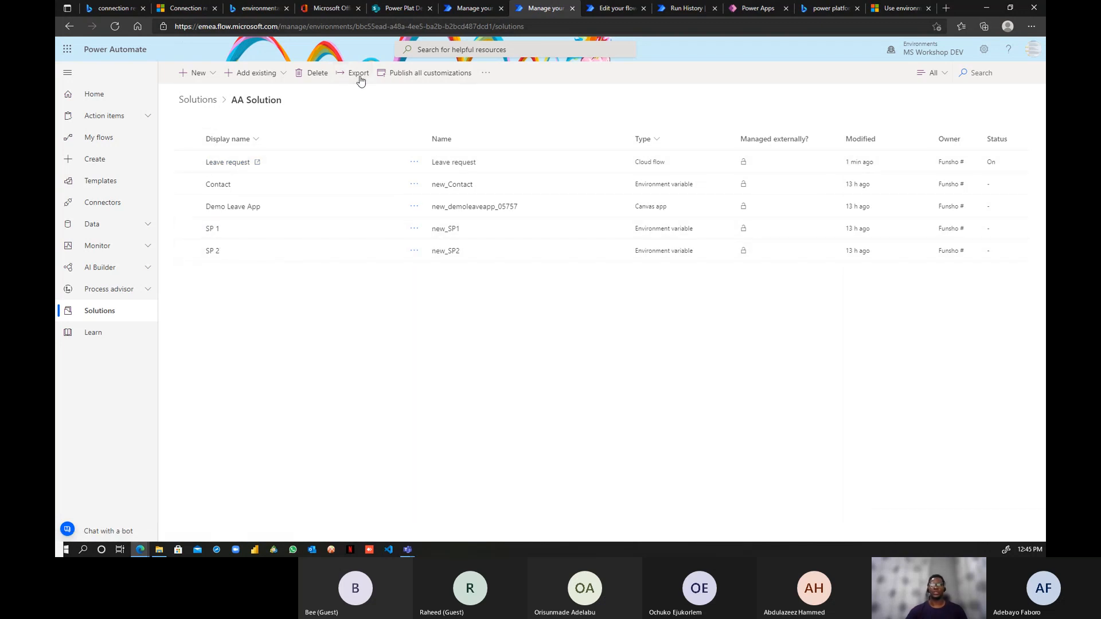
left_click(903, 525)
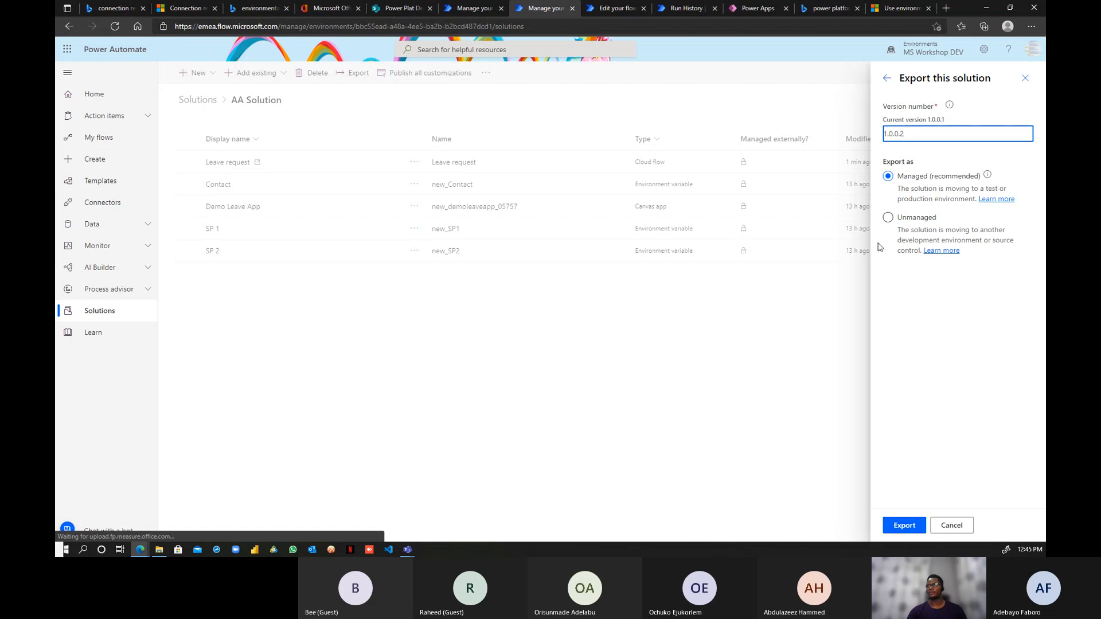
left_click(893, 218)
left_click(904, 525)
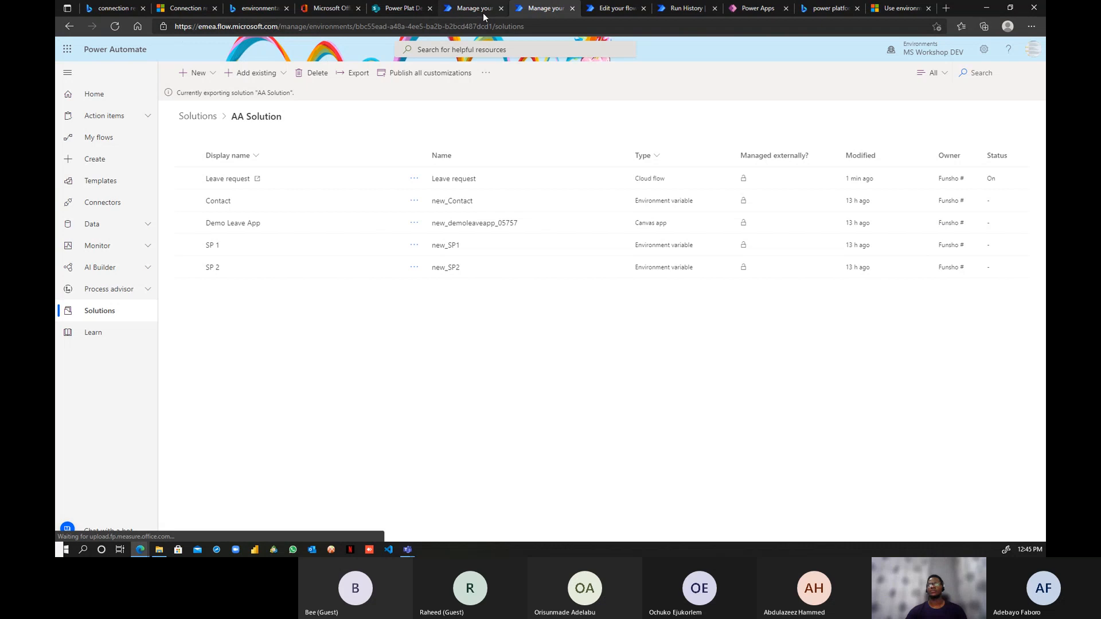
left_click(601, 7)
- Refresh the Leave request run history, check the SharePoint list, and return to AA Solution
left_click(695, 337)
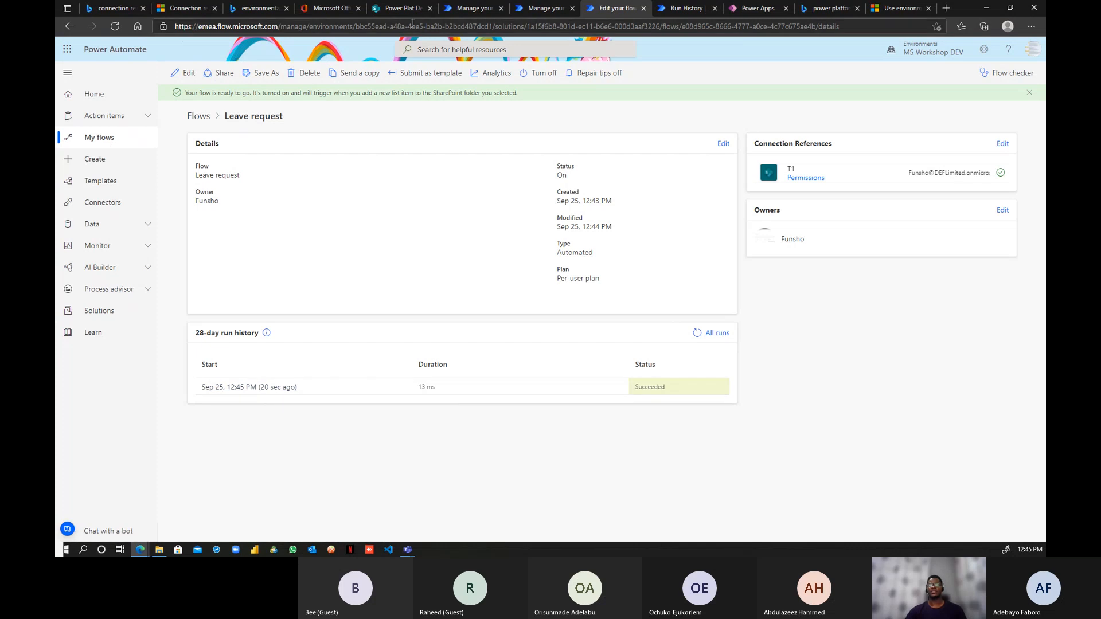
left_click(384, 8)
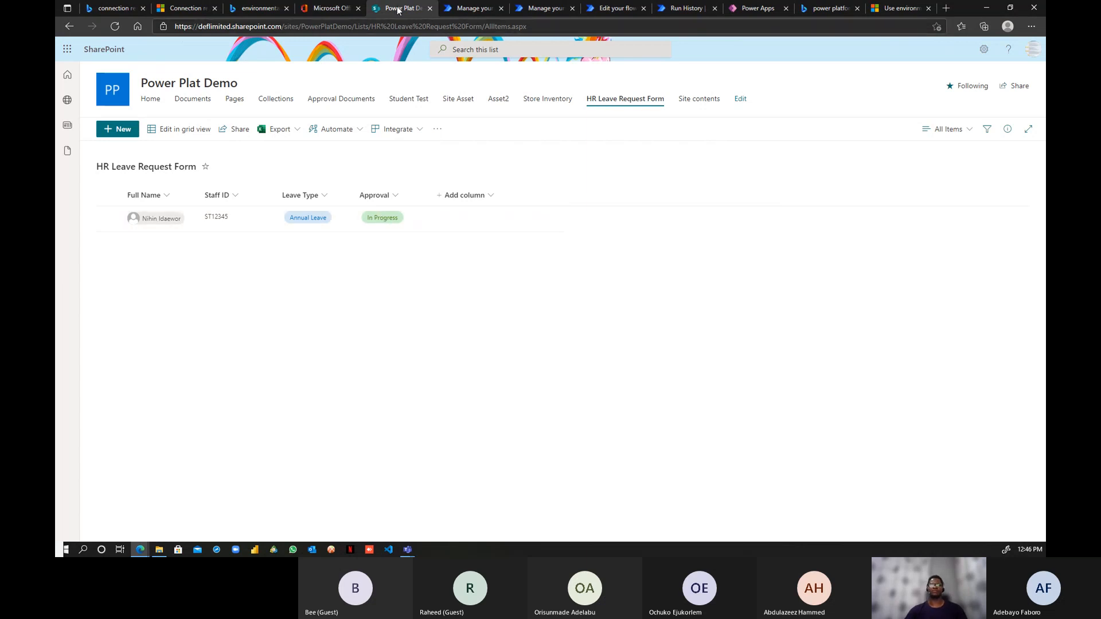
left_click(539, 9)
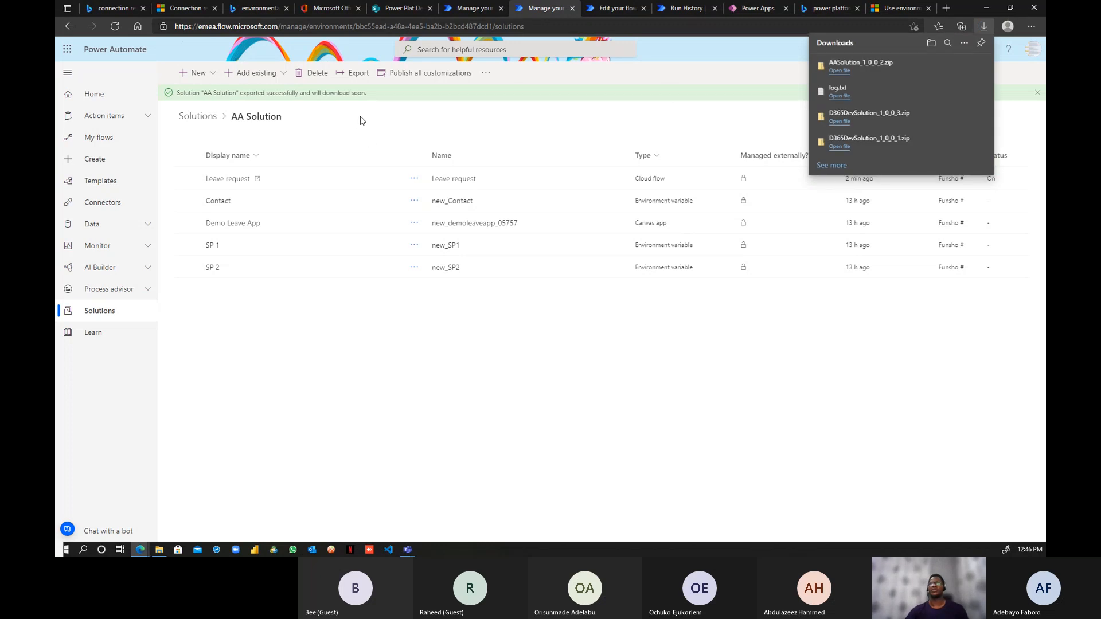
- Import AASolution_1_0_0_2 in the other environment, which reports missing dependencies
left_click(469, 8)
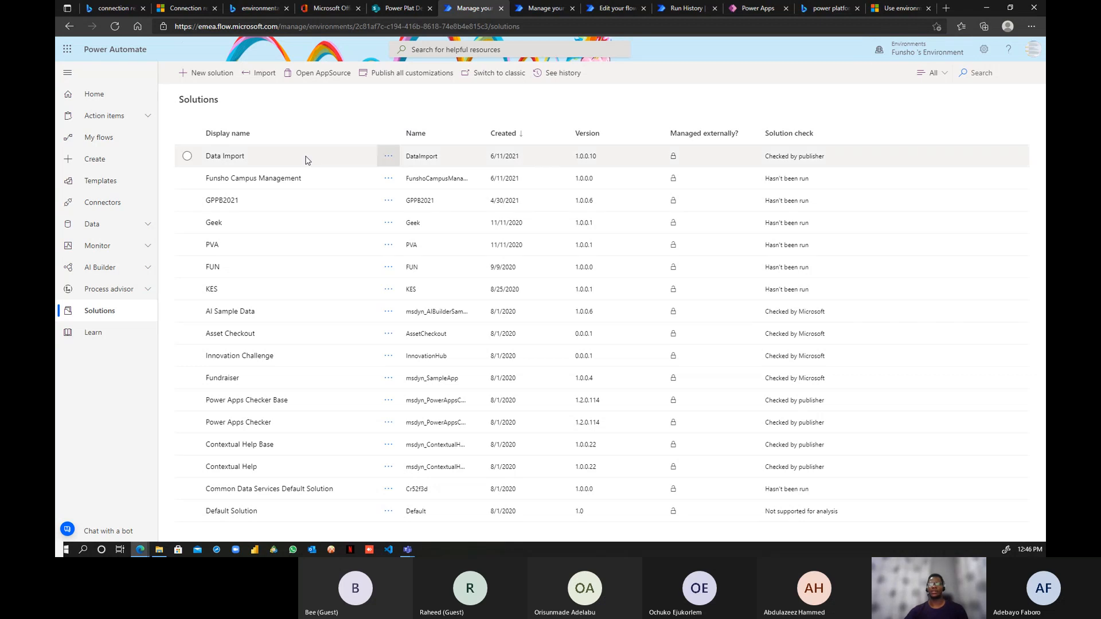
left_click(261, 76)
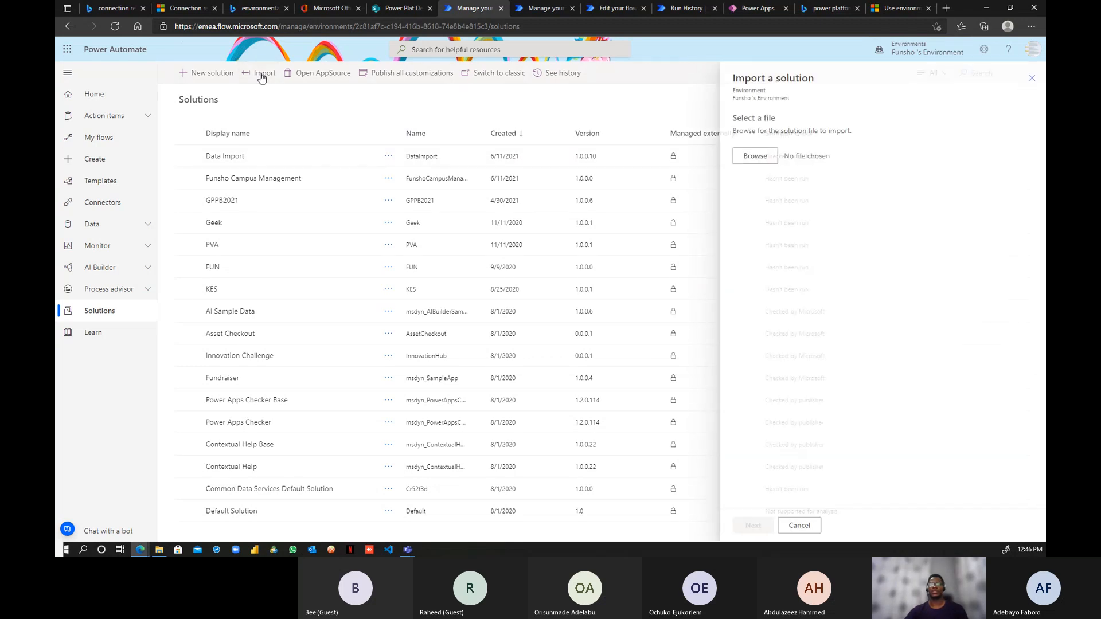
left_click(744, 157)
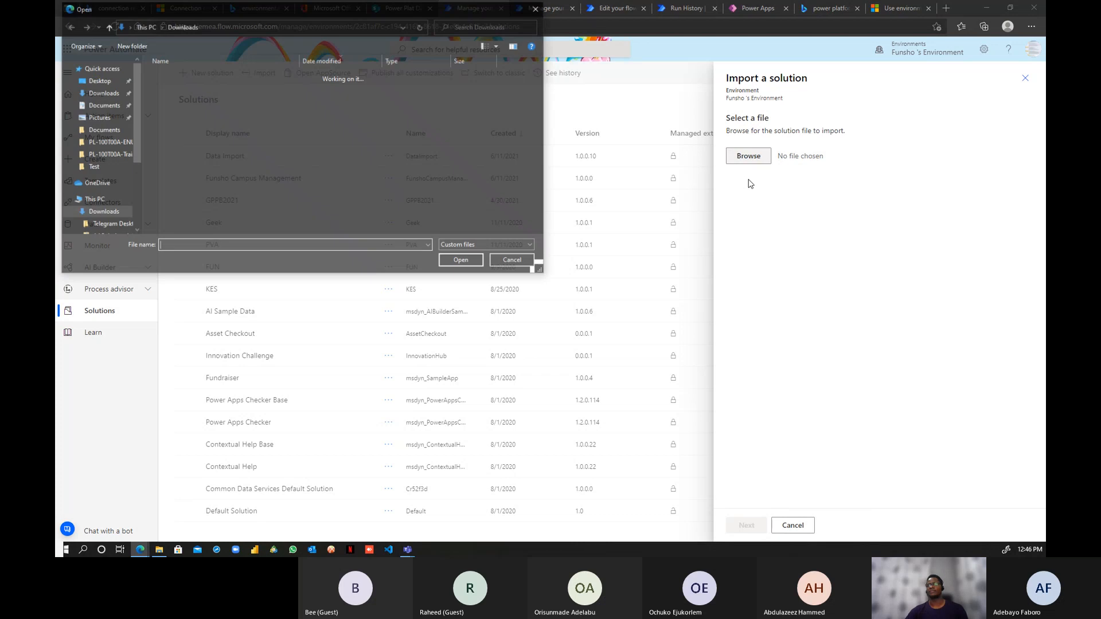
left_click(223, 89)
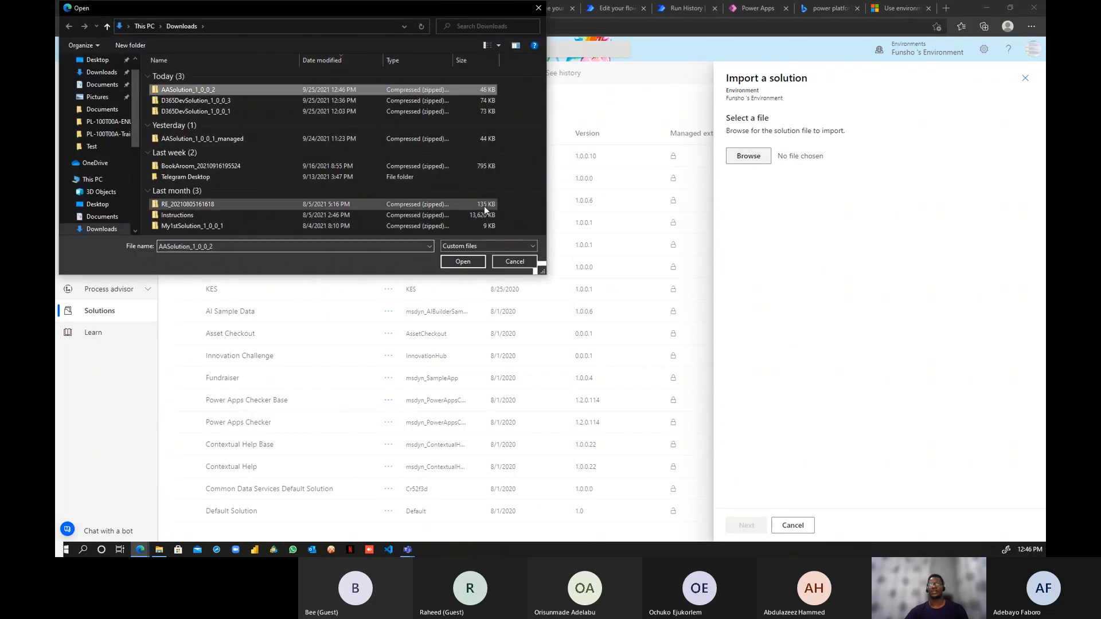
left_click(463, 261)
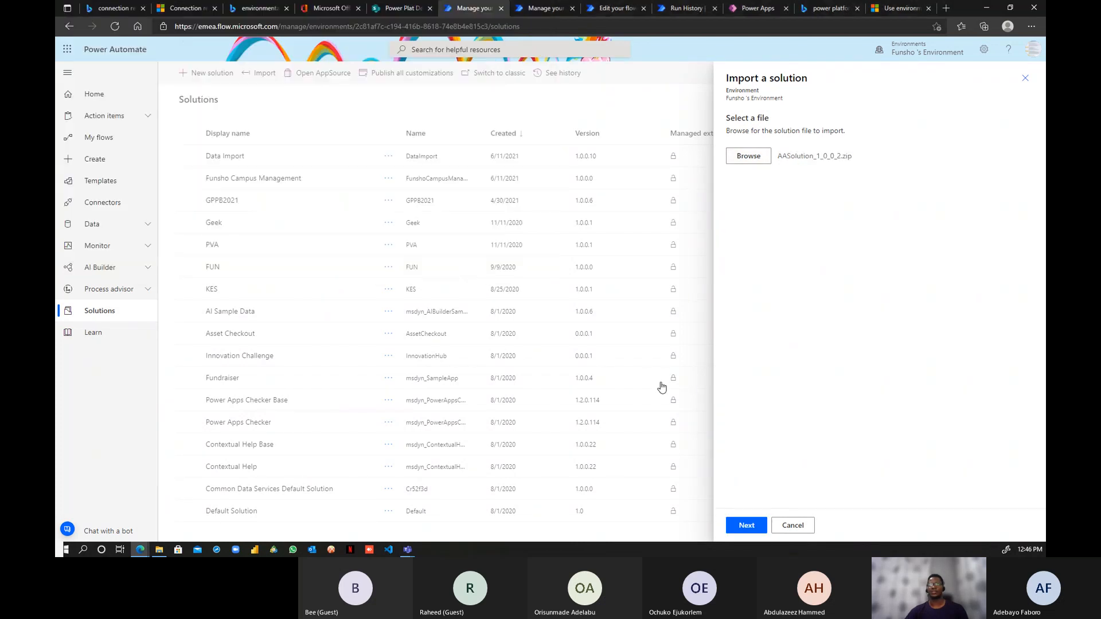
left_click(747, 526)
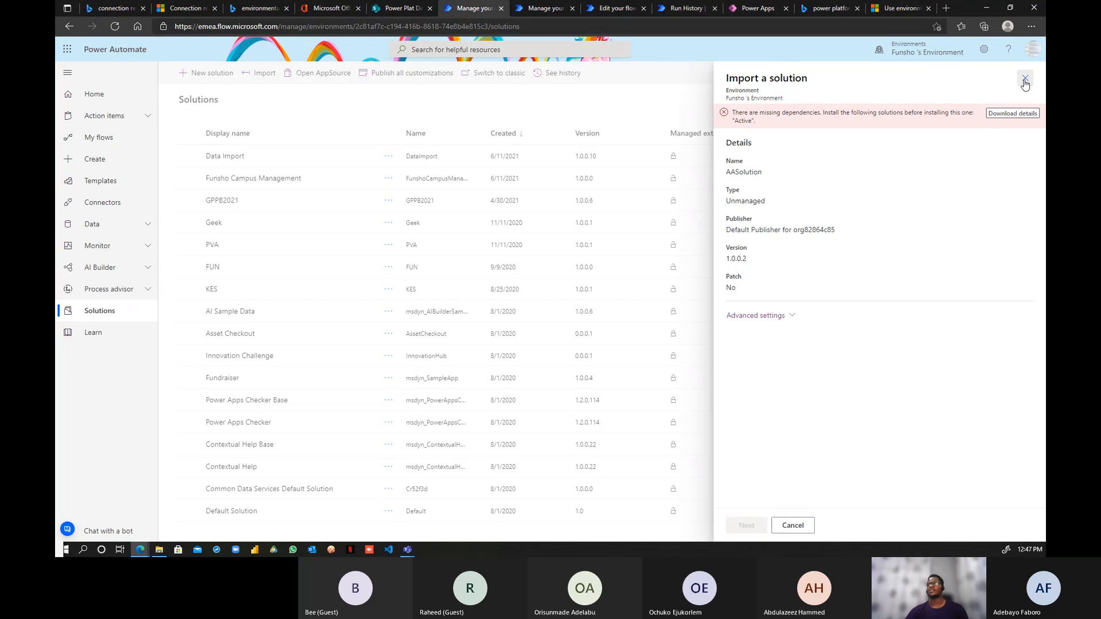
- Switch to the PL100 DEV environment
left_click(919, 50)
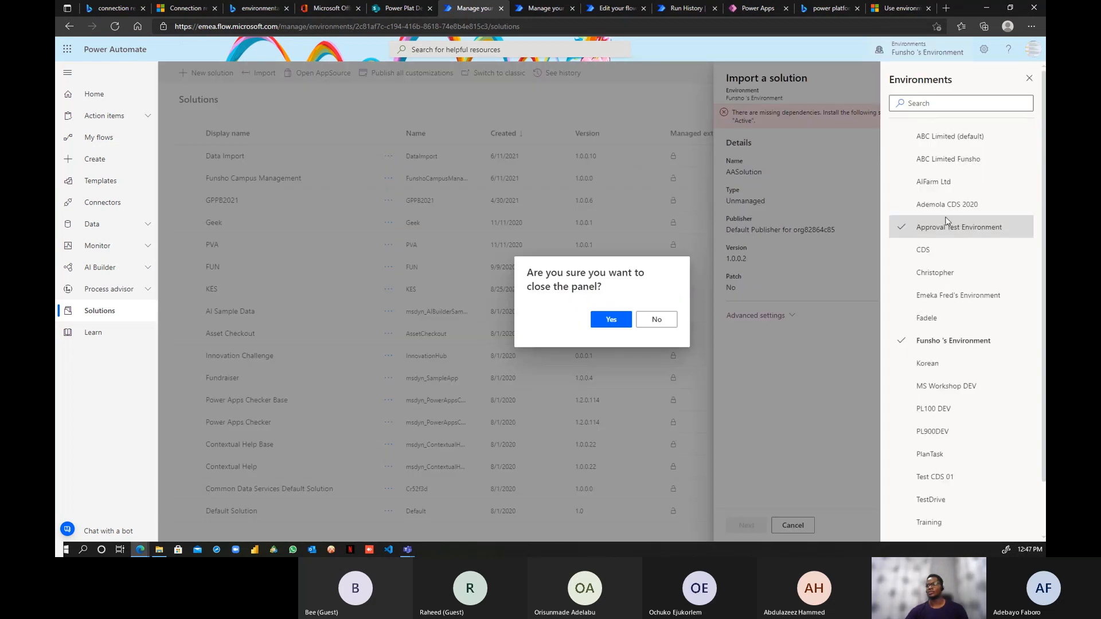
scroll(961, 338, "down", 1)
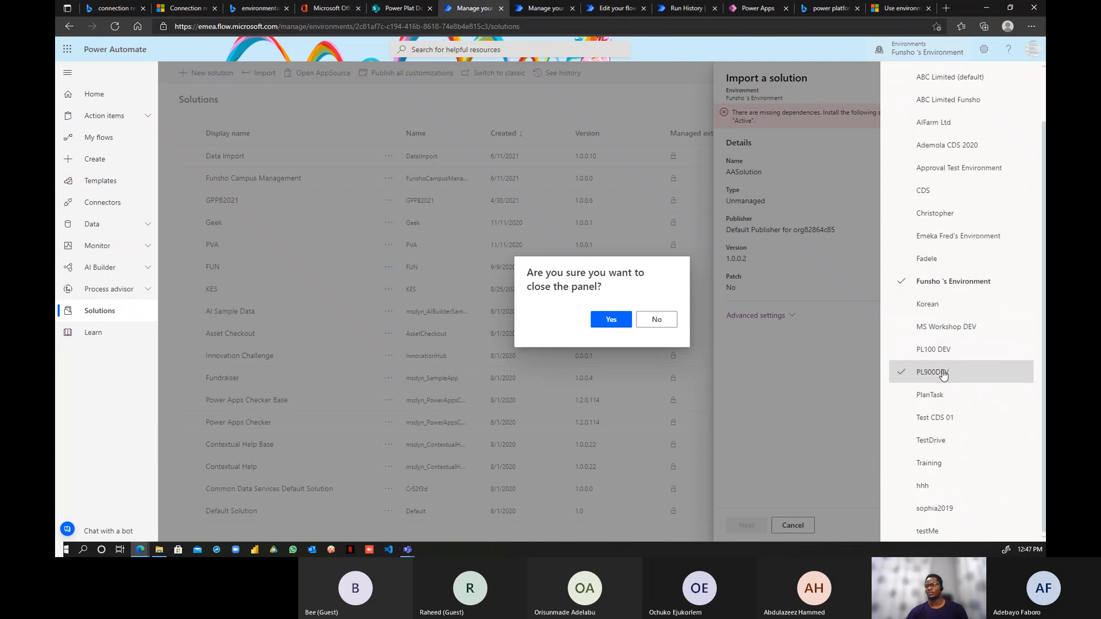
left_click(946, 349)
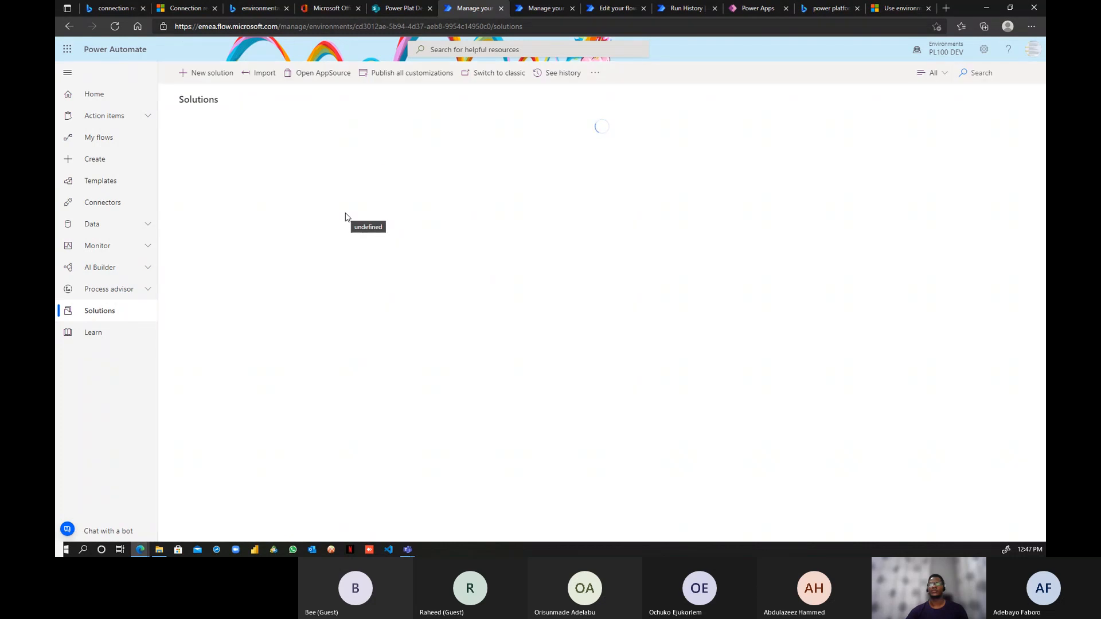
- Import AASolution_1_0_0_2 into PL100 DEV and run the validation
left_click(261, 73)
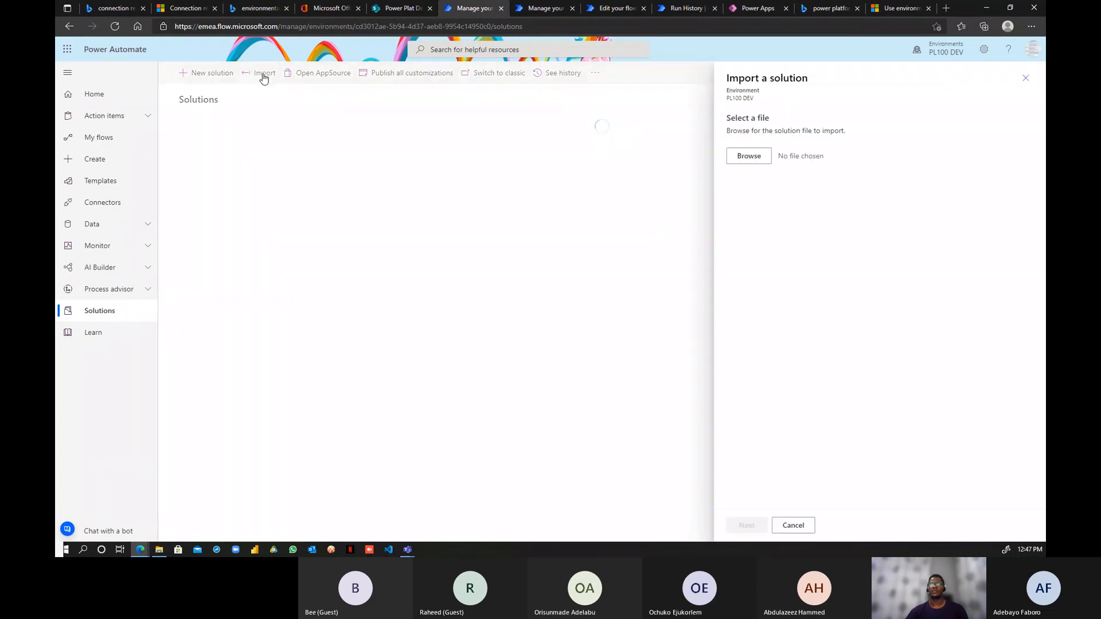
left_click(747, 157)
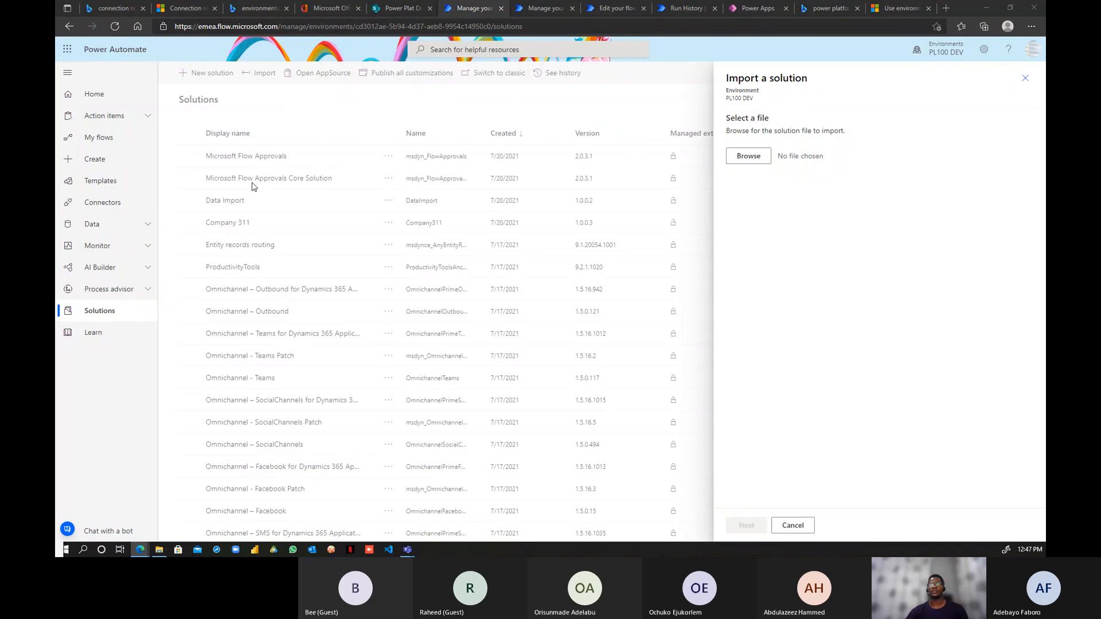
left_click(196, 90)
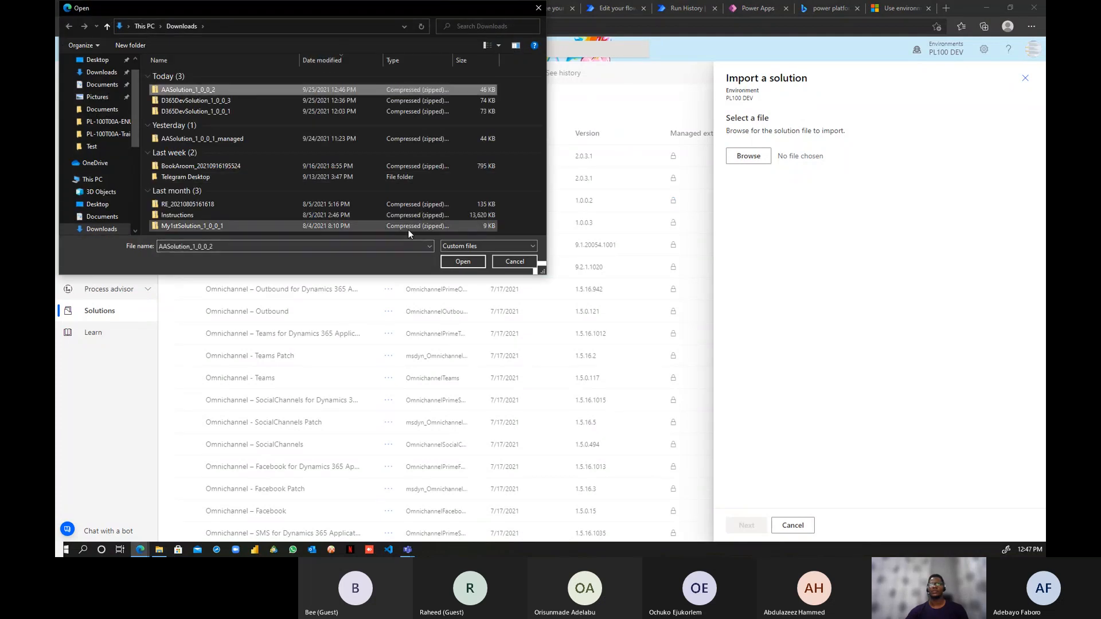
left_click(463, 261)
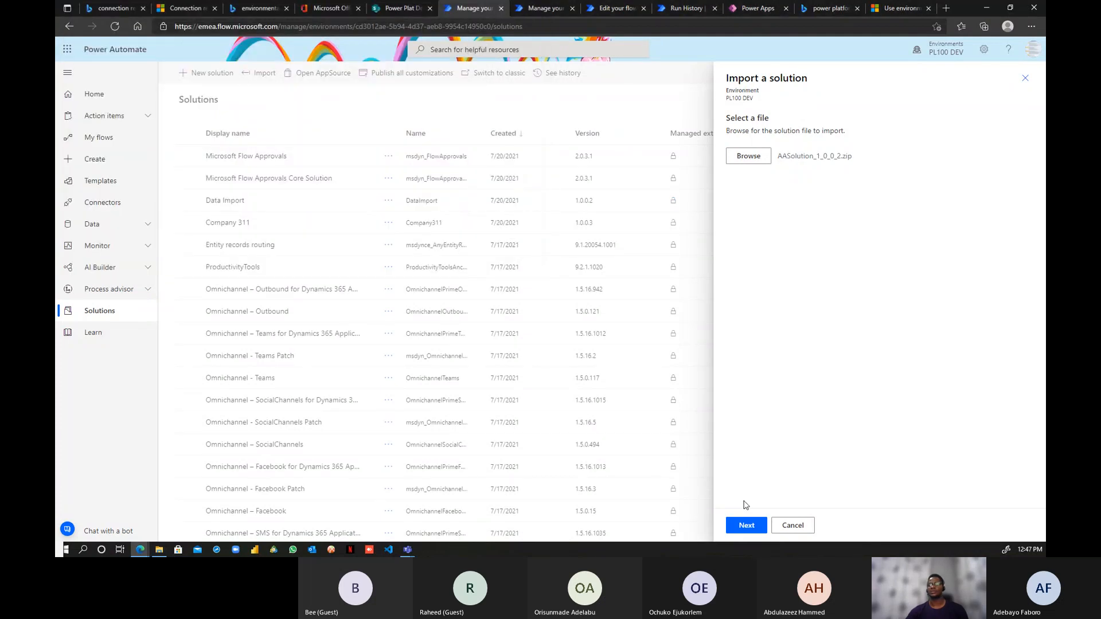
left_click(752, 528)
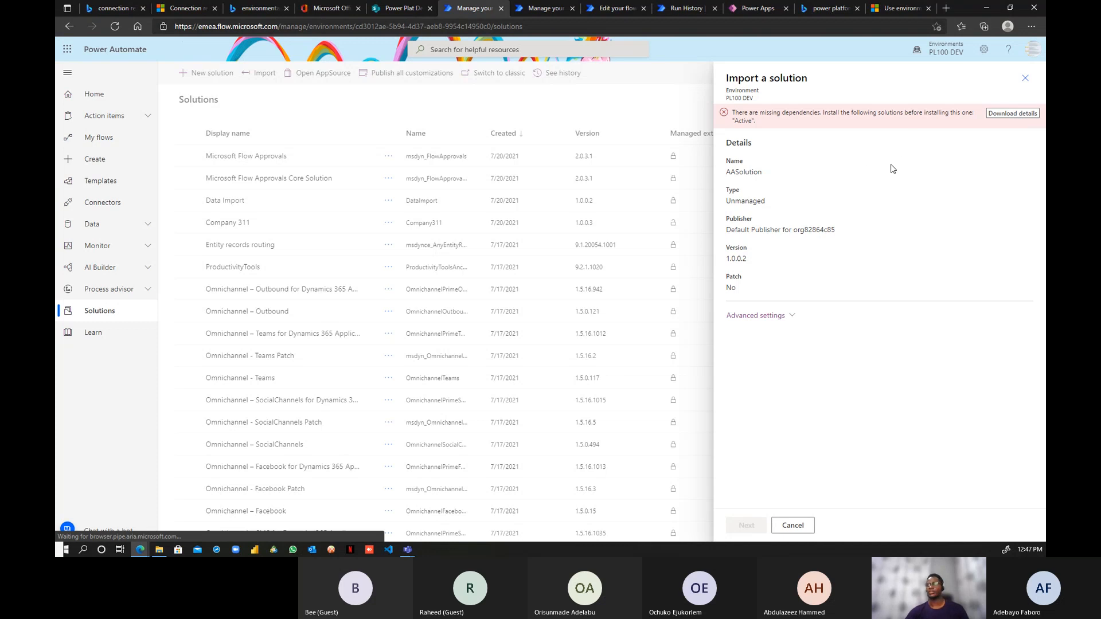
- Download the missing-dependency details, allowing multiple downloads, and find the log file
left_click(1012, 114)
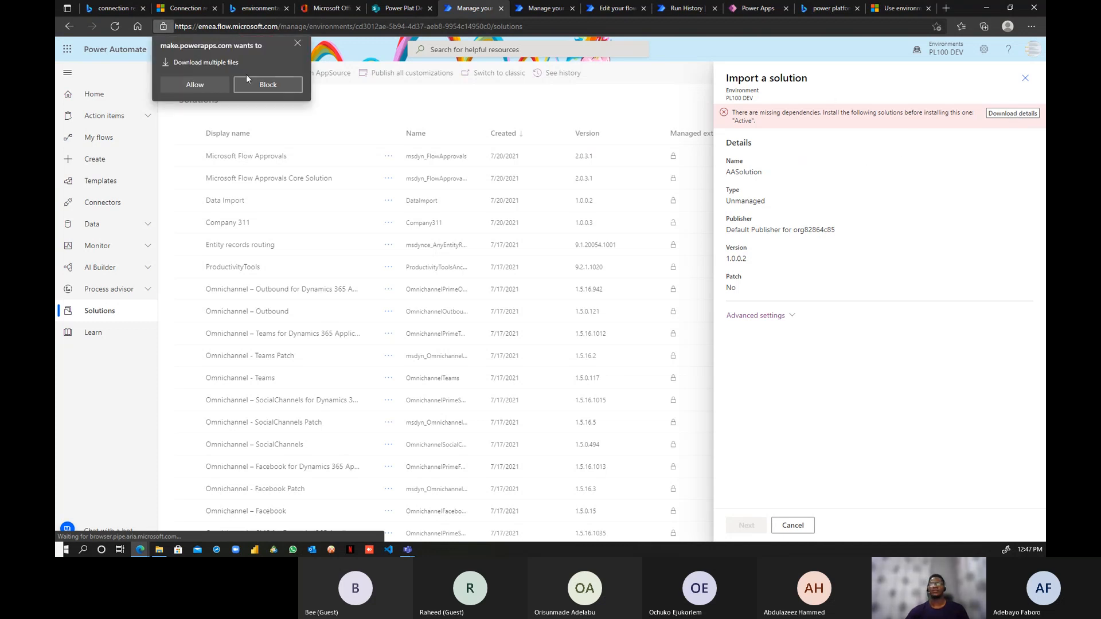
left_click(195, 86)
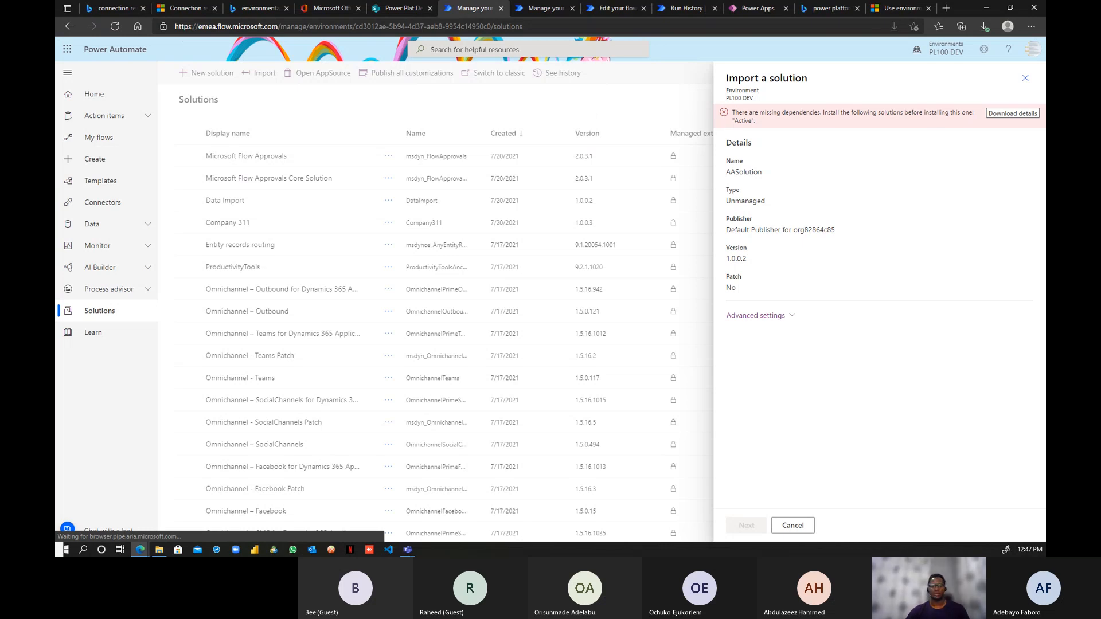
left_click(159, 549)
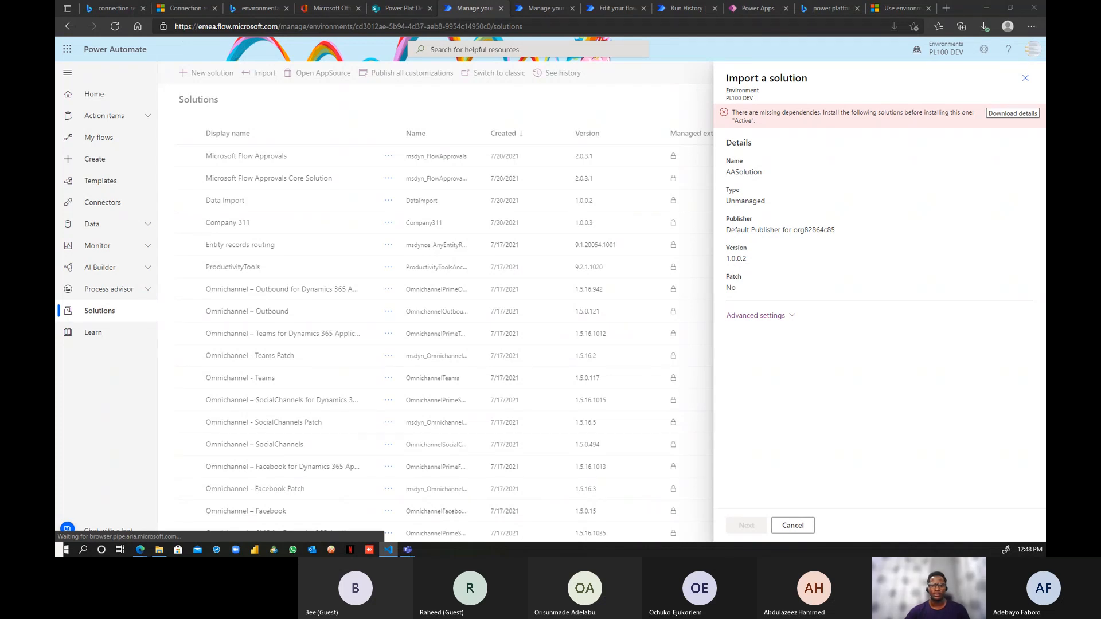
- Read log (1).txt in VS Code, marking 'Leave request' as the missing dependency
left_click_drag(57, 149, 417, 1)
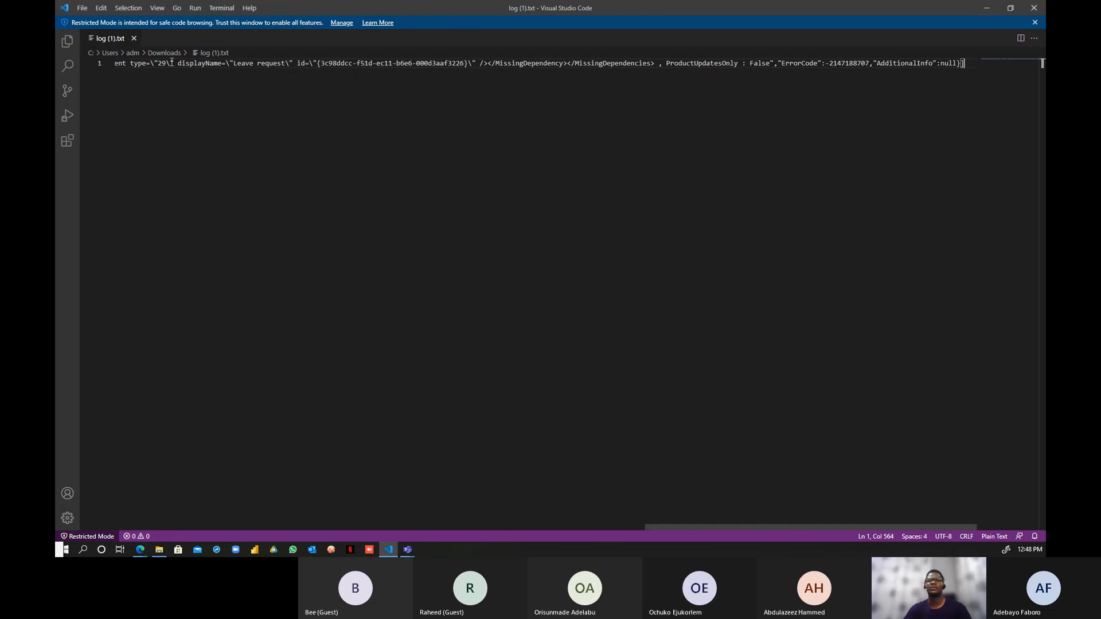
left_click_drag(182, 65, 241, 65)
left_click(248, 65)
left_click(281, 65)
left_click(986, 7)
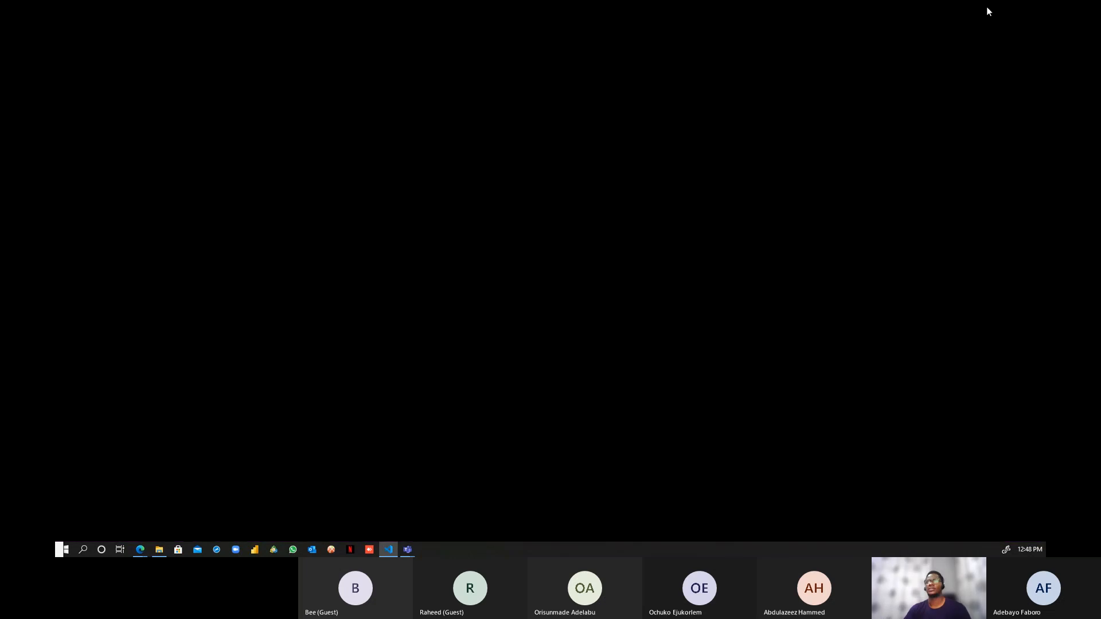
- Add the Leave request flow's required components, bringing connection reference T1 into AA Solution
left_click(545, 8)
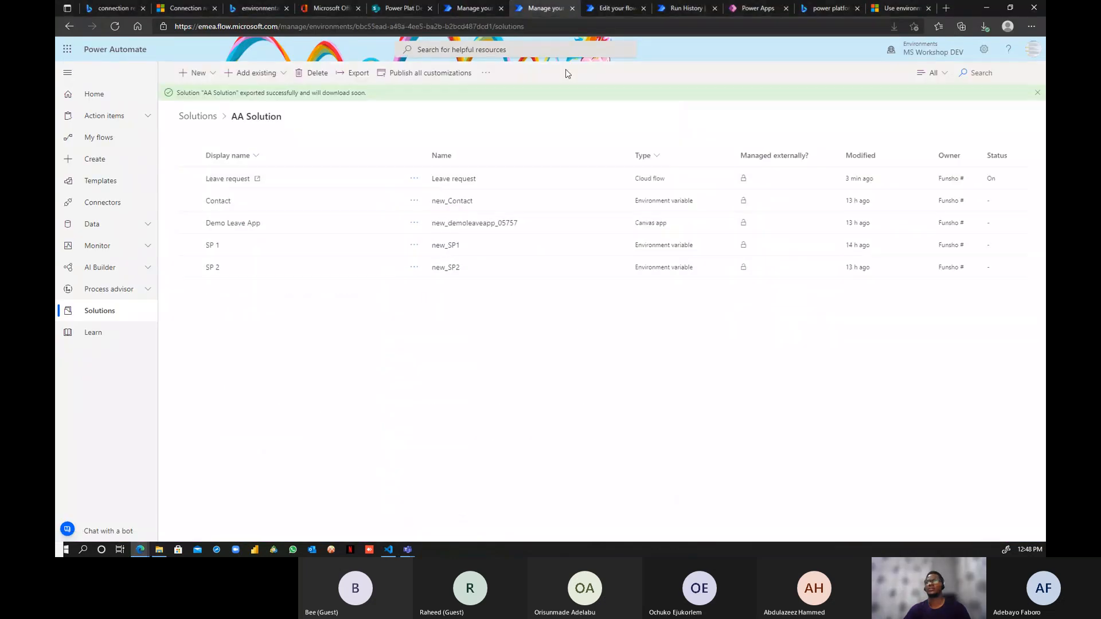
left_click(414, 178)
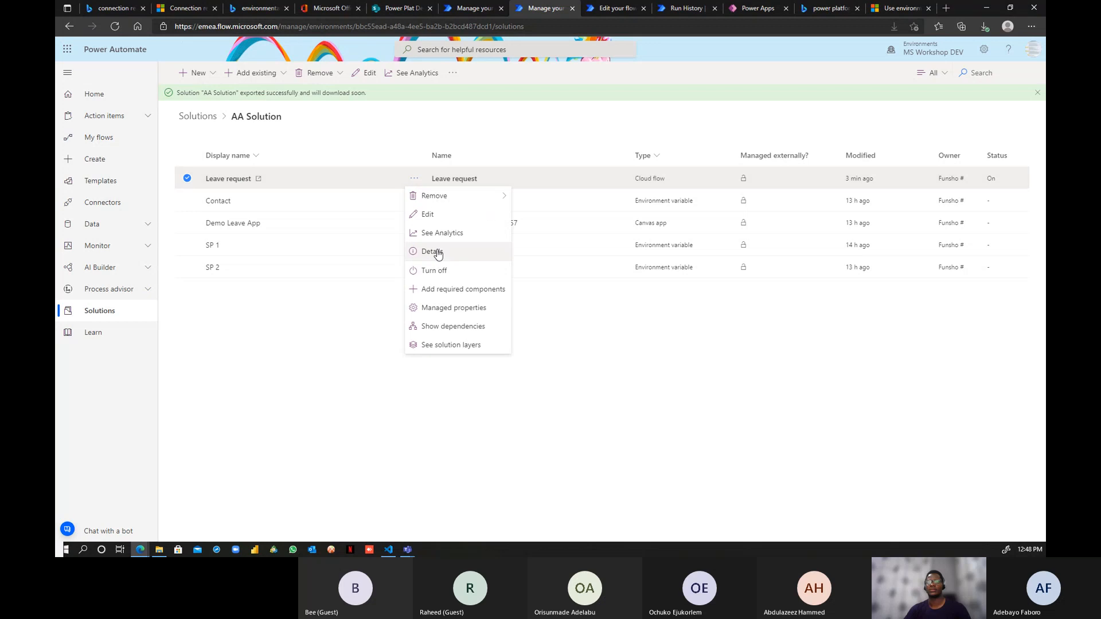
left_click(452, 289)
left_click(622, 337)
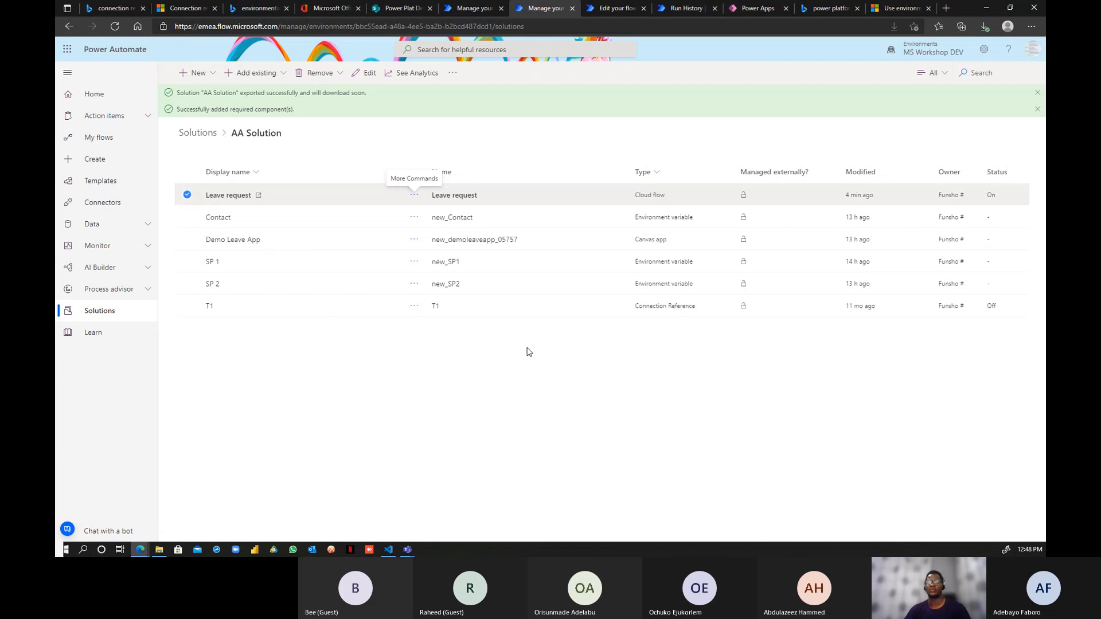
- Deselect the Leave request flow and publish all customizations
triple_click(380, 135)
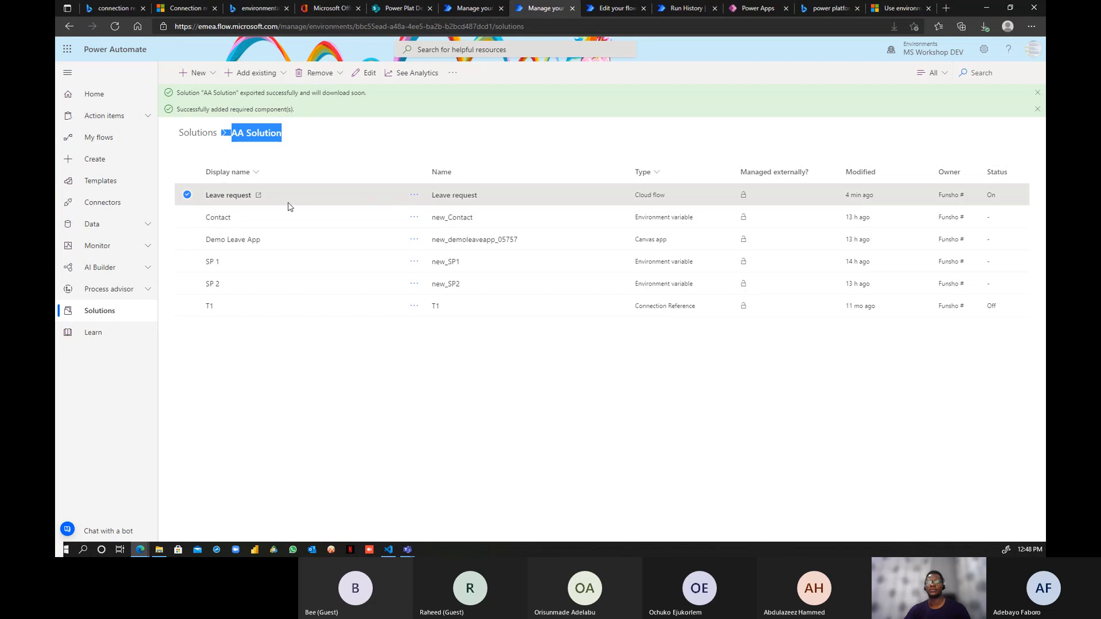
left_click(185, 196)
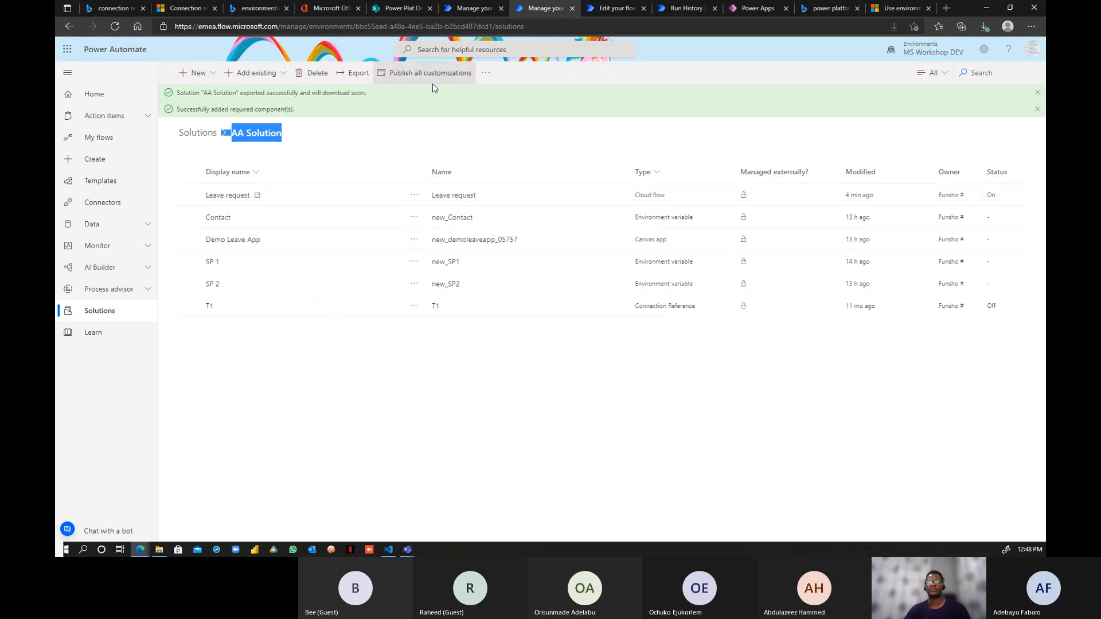
left_click(451, 76)
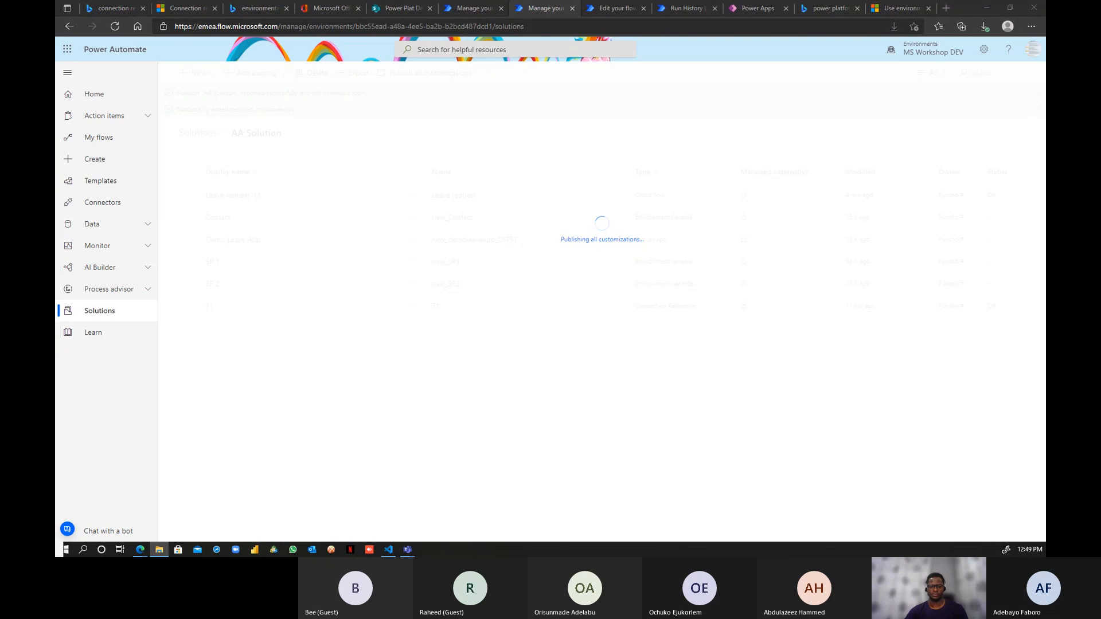
- Break the log line before the MissingDependency entry, adding a blank line above it
key("alt+Tab")
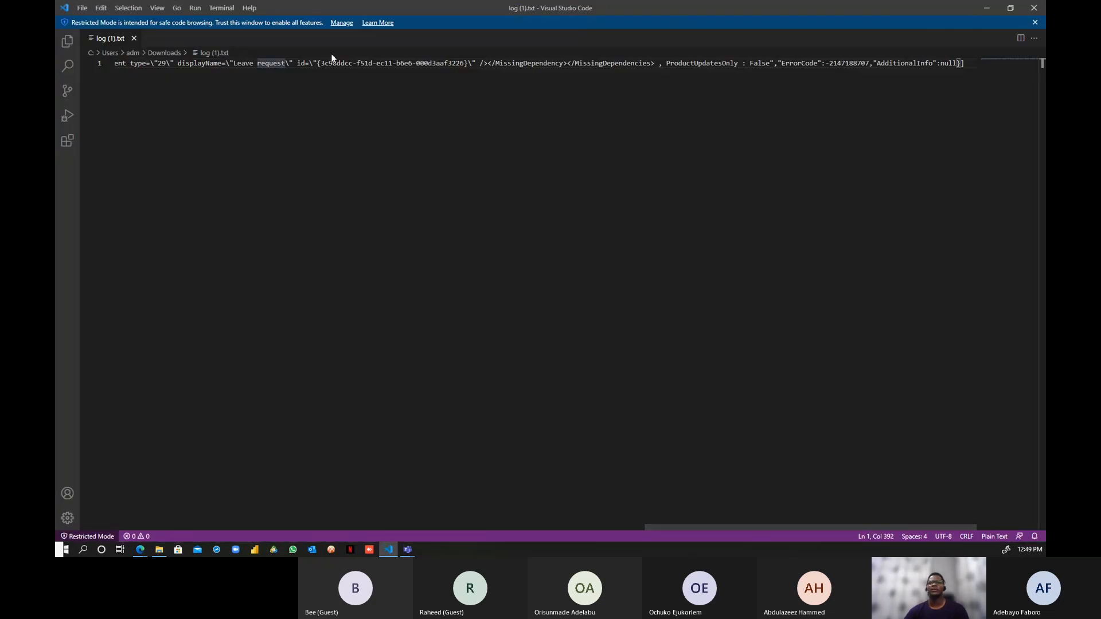
left_click_drag(319, 63, 452, 64)
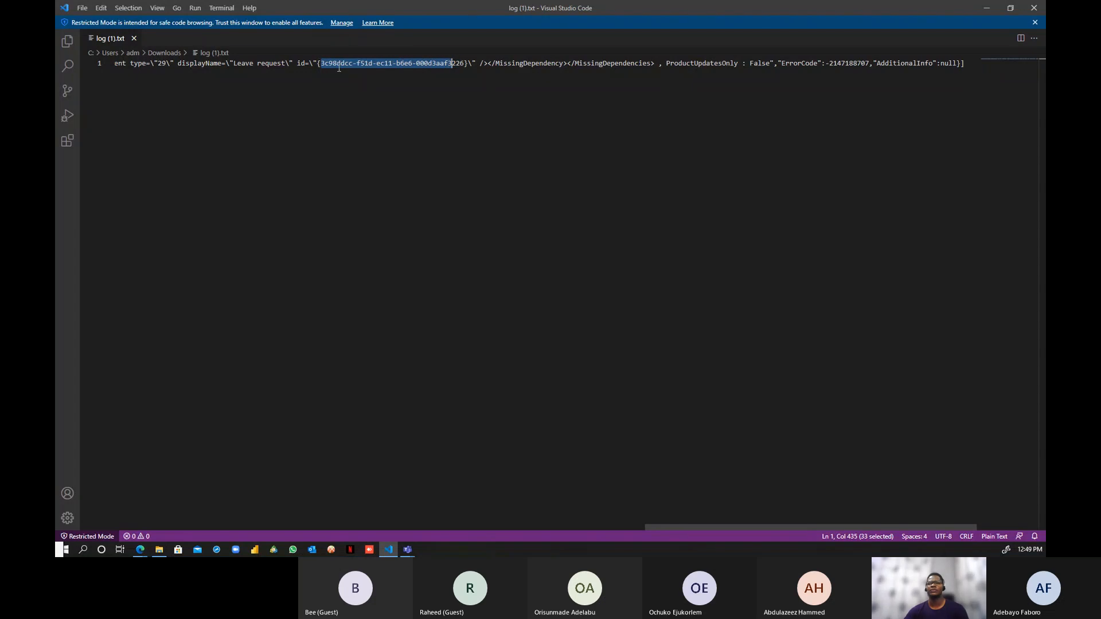
left_click(381, 64)
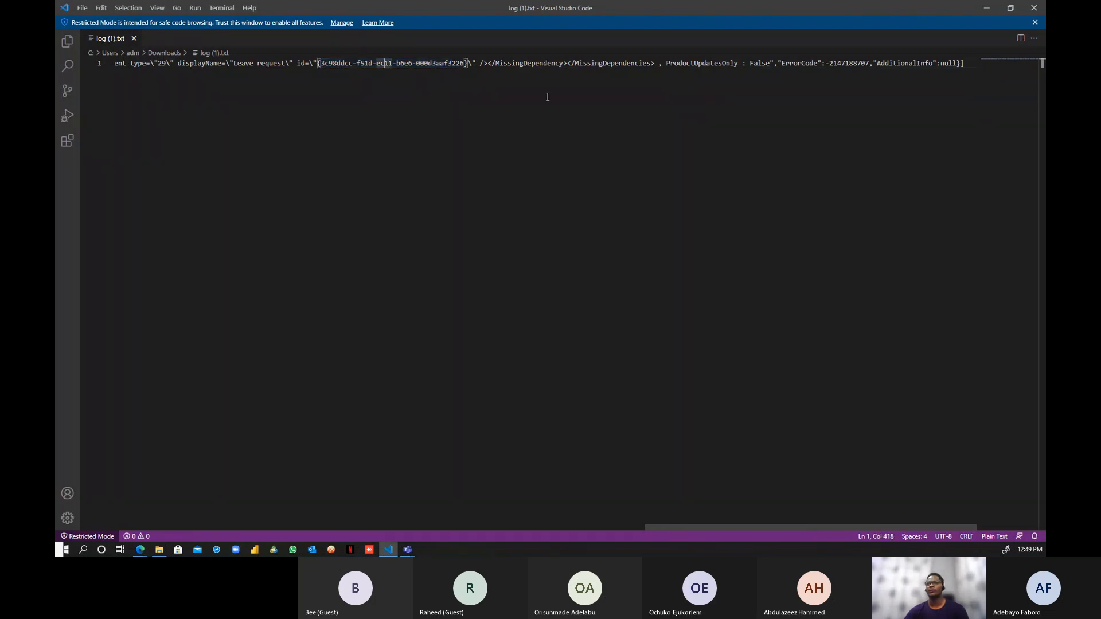
left_click(667, 63)
key("shift+Home")
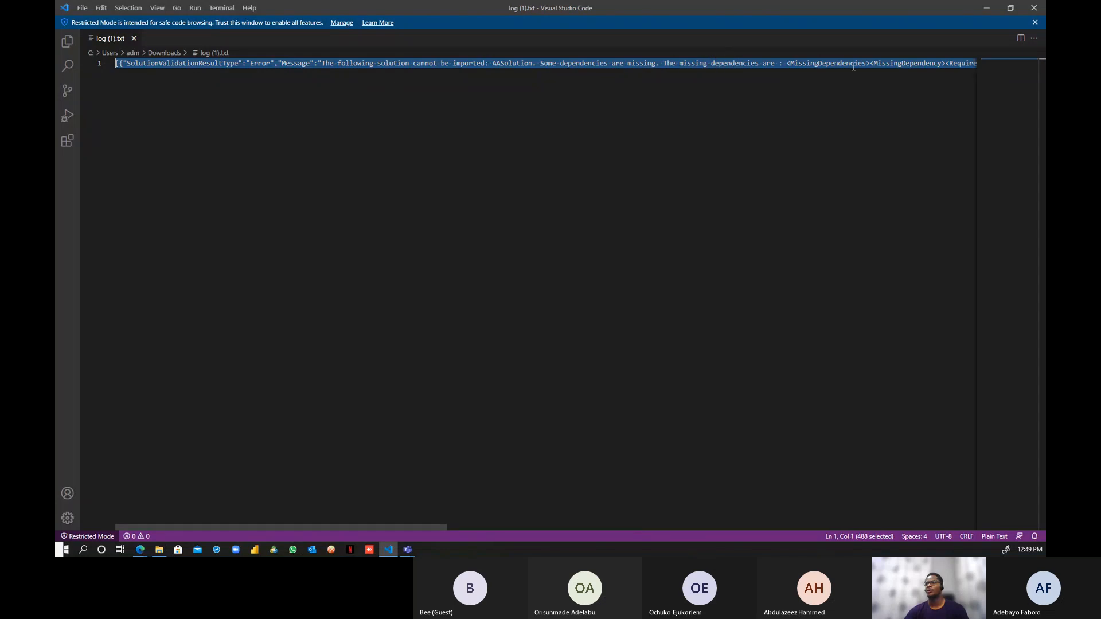
left_click(870, 67)
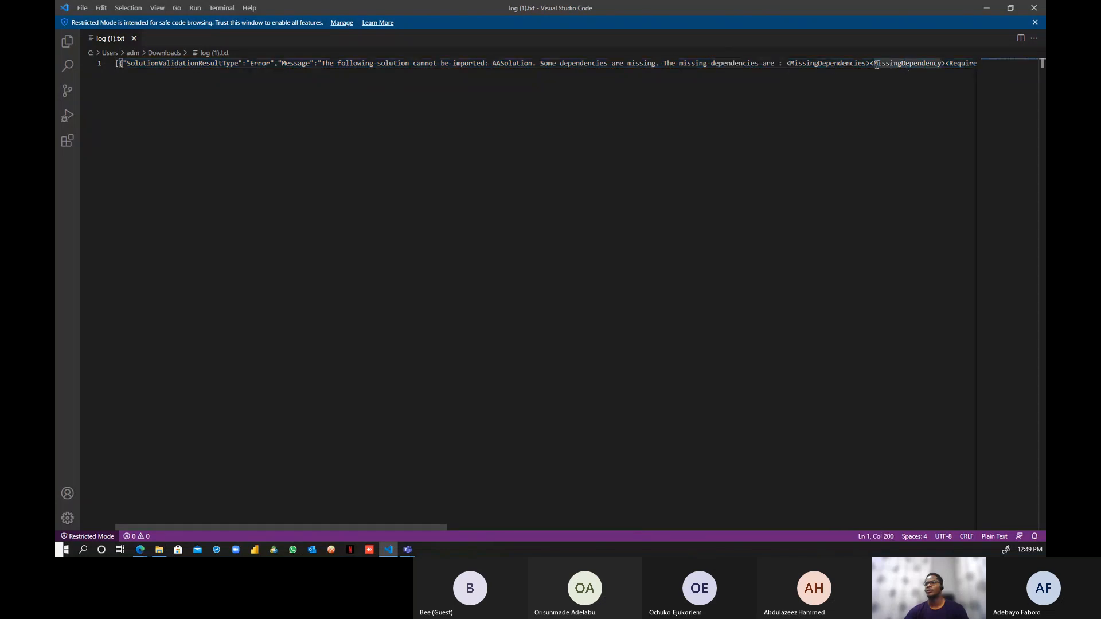
key("Return")
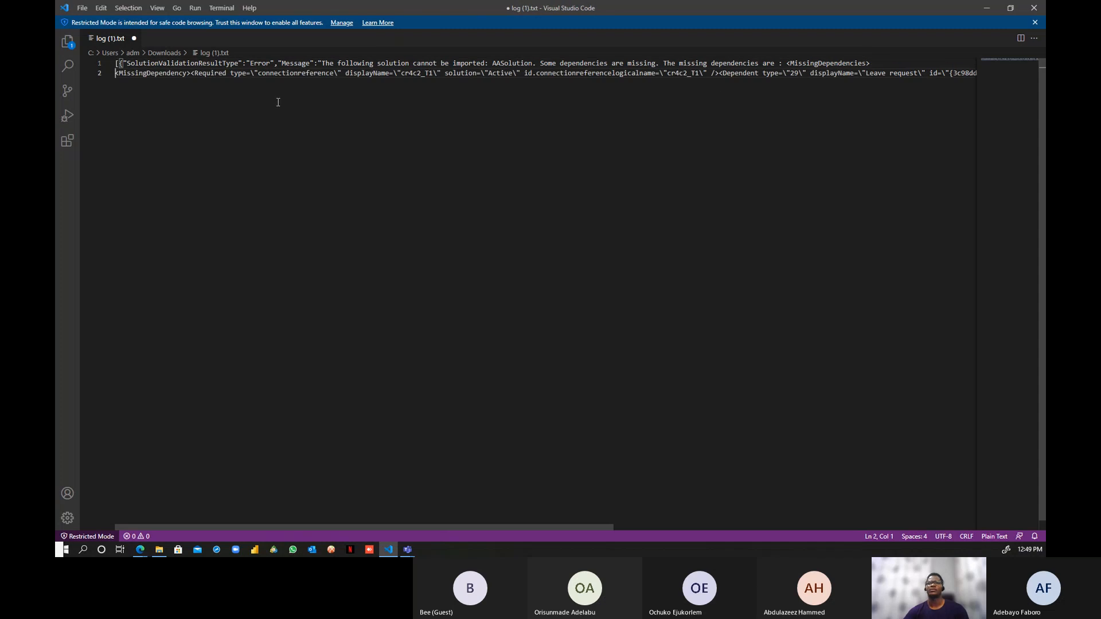
key("Return")
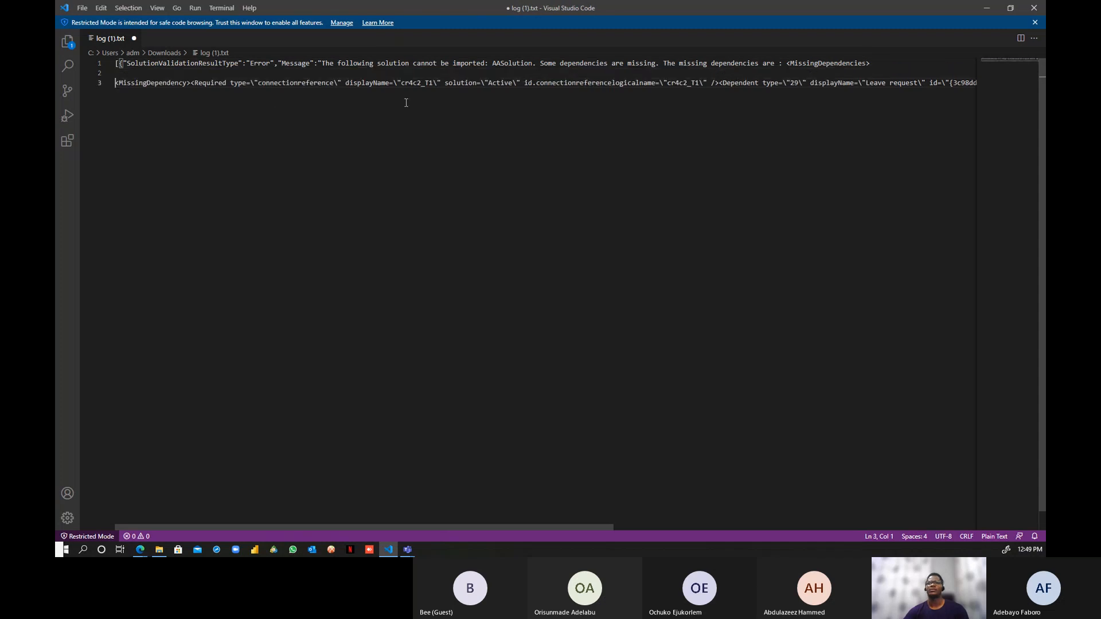
- Move the Dependent entry and the ProductUpdatesOnly text onto their own lines
left_click(446, 83)
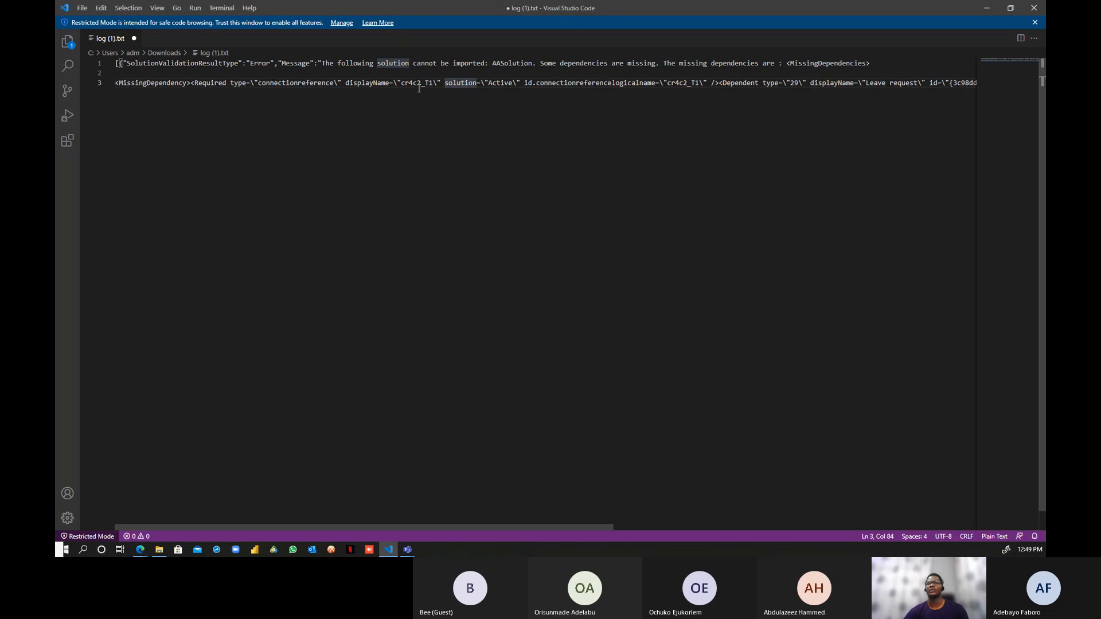
left_click(712, 83)
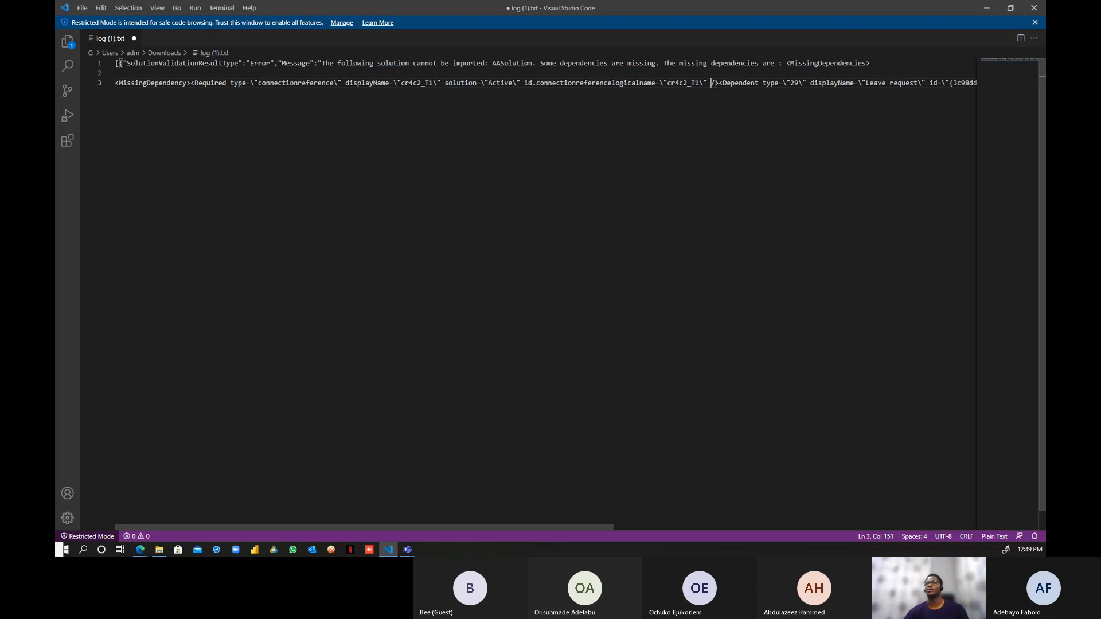
key("Return")
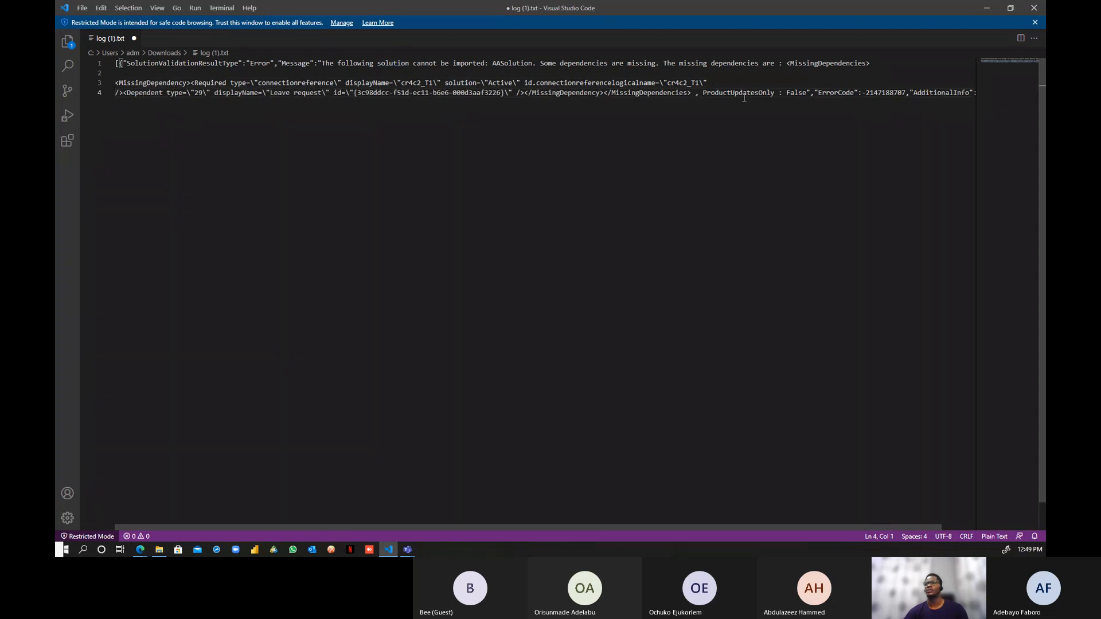
left_click(703, 92)
key("Return")
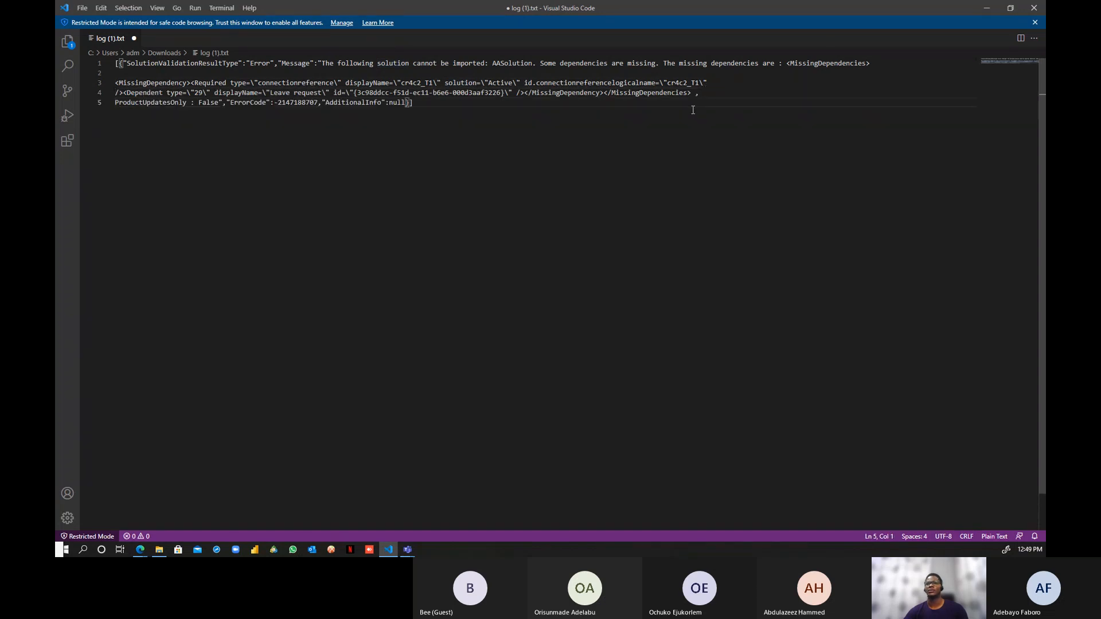
left_click(986, 7)
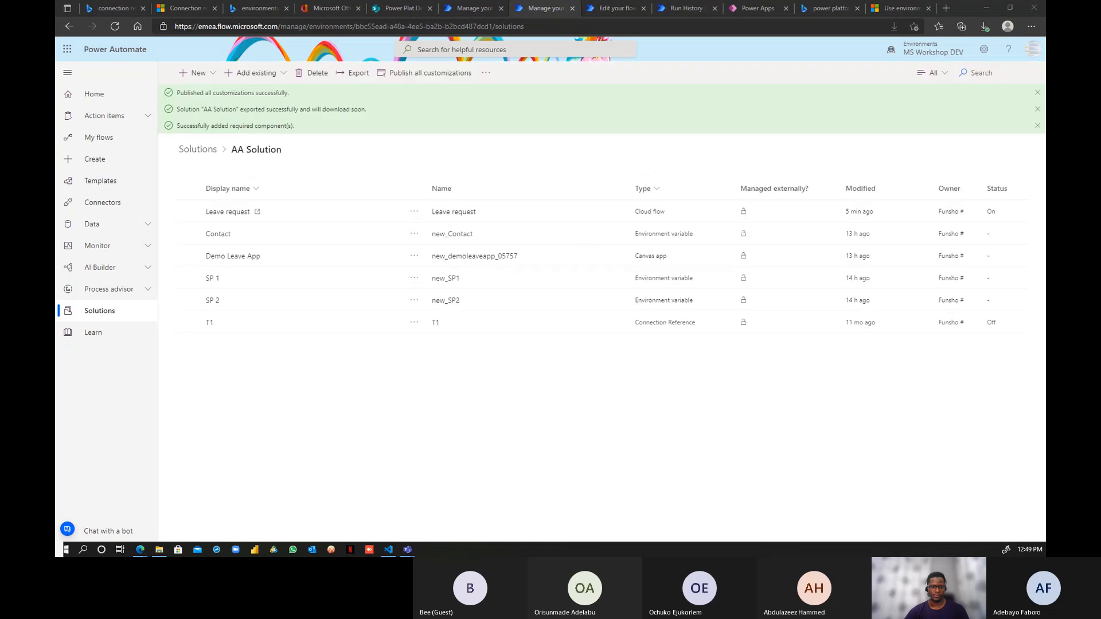
- Export AA Solution version 1.0.0.3 as an unmanaged package
left_click(364, 82)
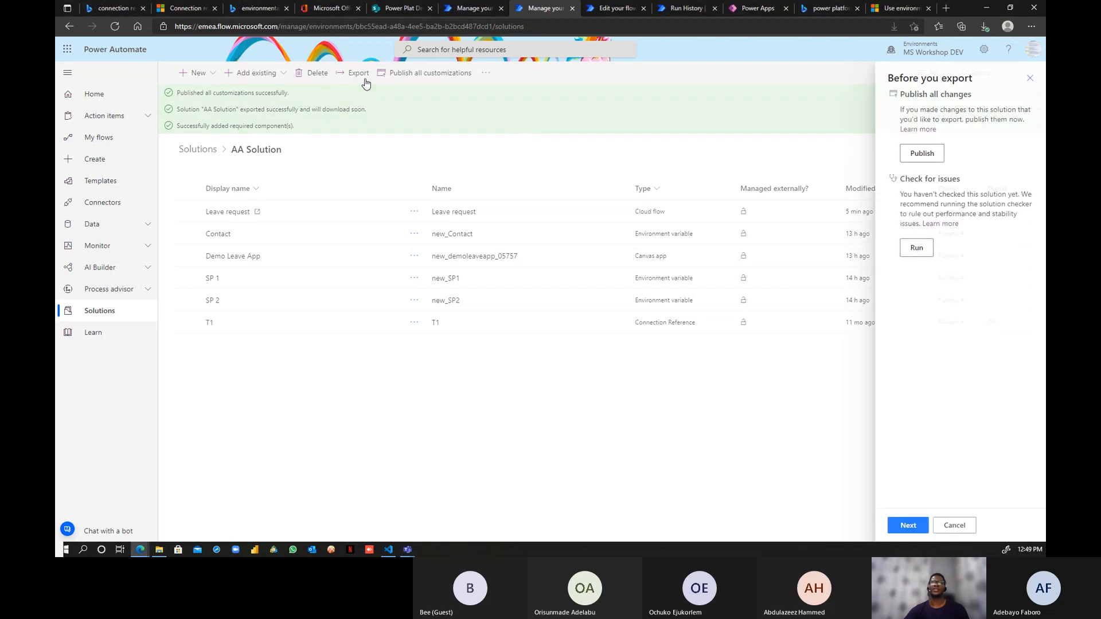
left_click(903, 525)
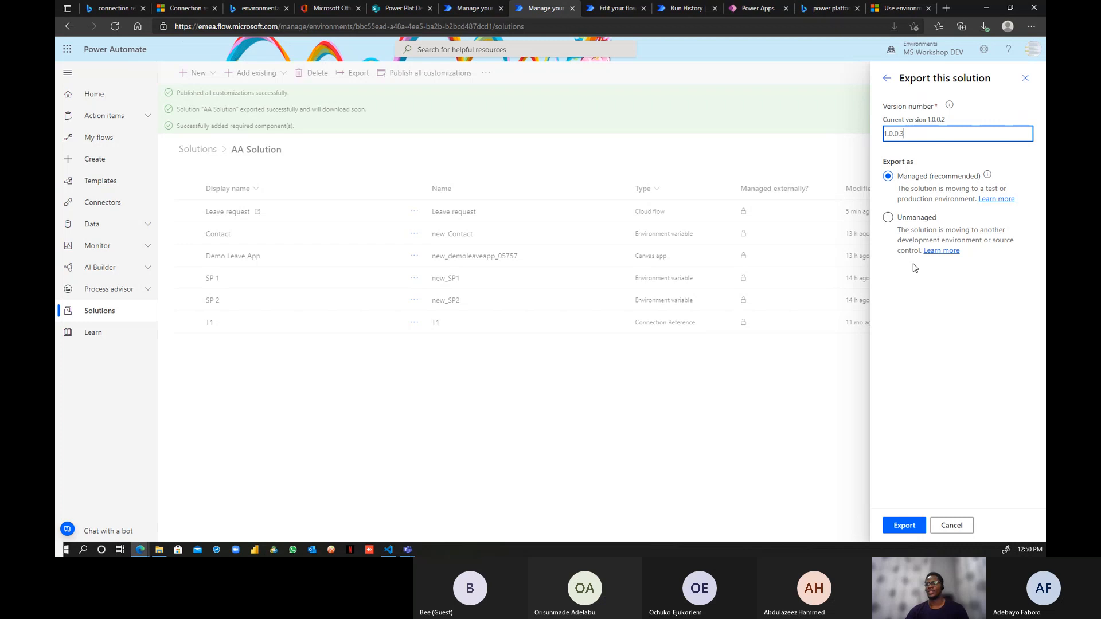
left_click(913, 219)
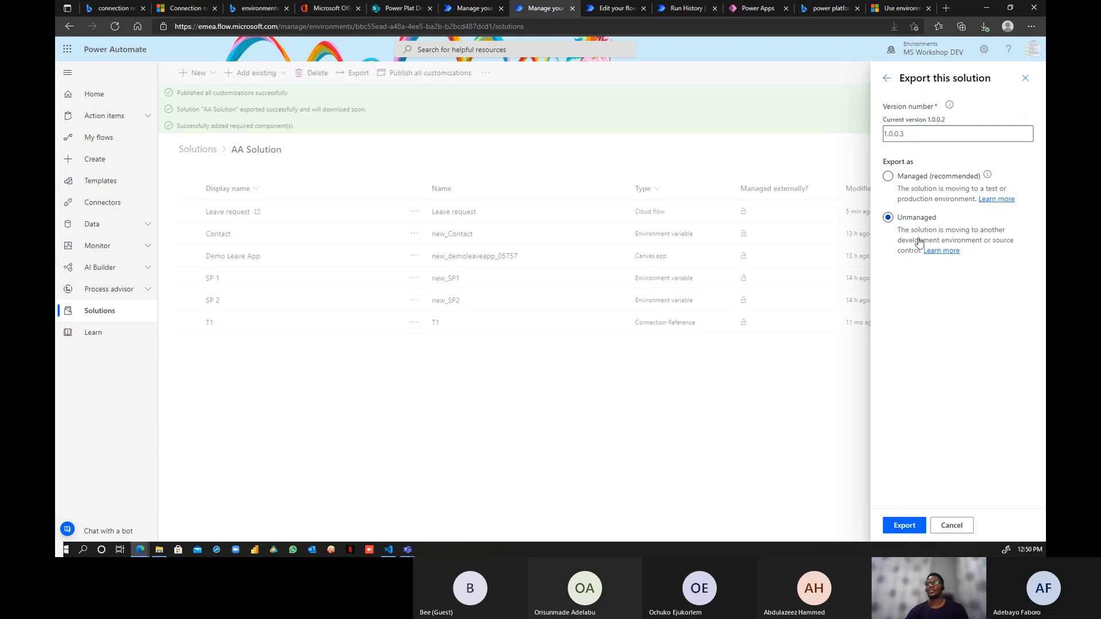
left_click(906, 525)
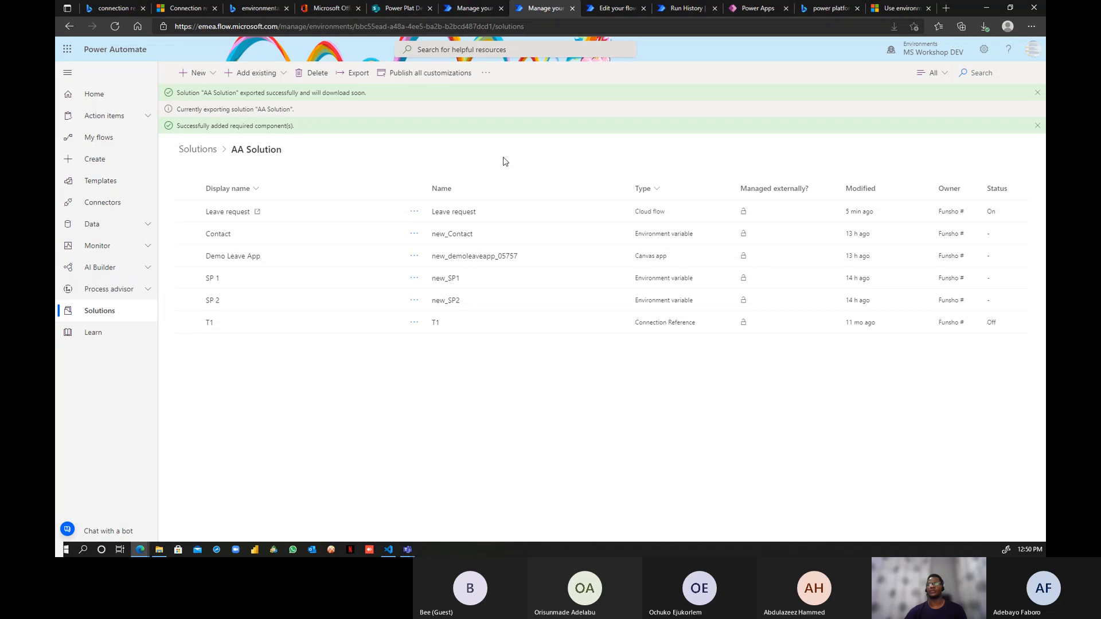
- Close the Power Apps and Bing tabs and scroll the environment variables doc to Current limitations
left_click(756, 8)
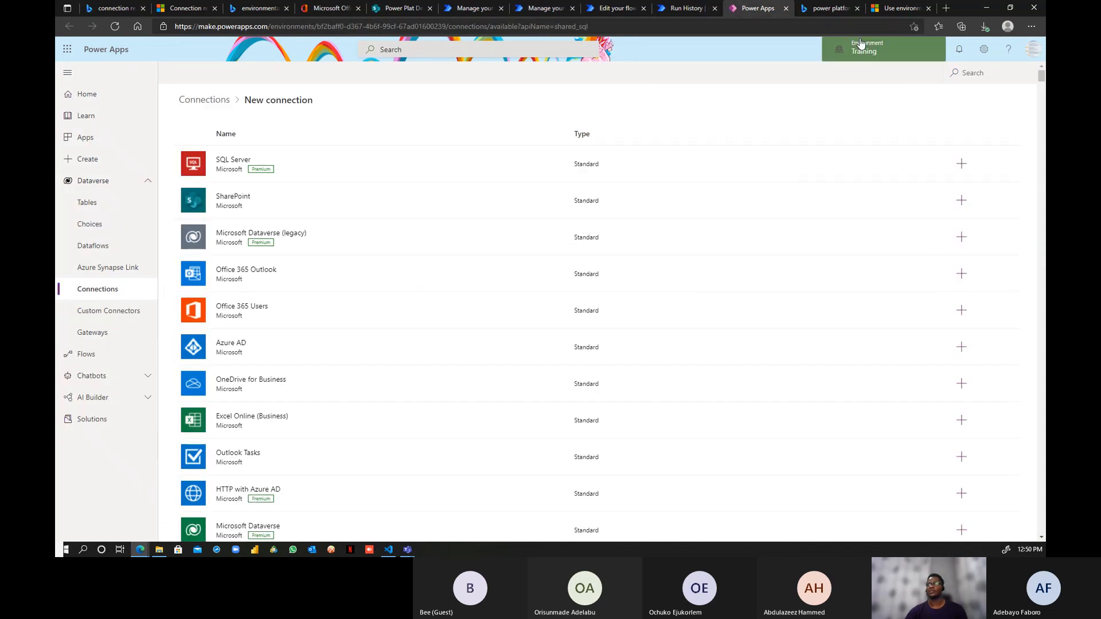
left_click(785, 9)
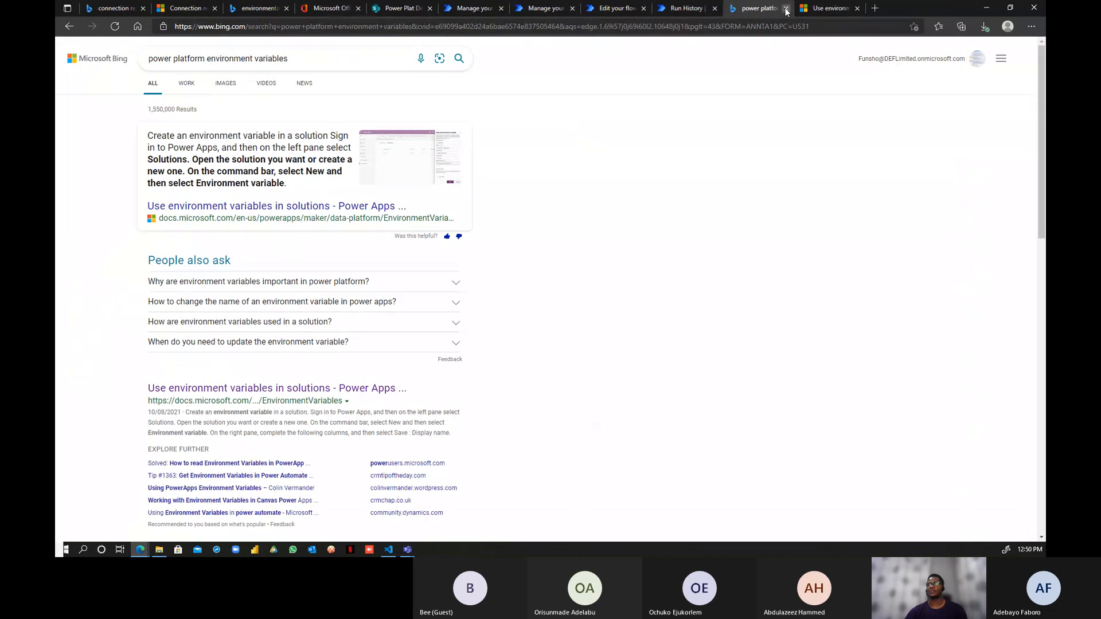
left_click(785, 8)
scroll(702, 250, "down", 8)
scroll(703, 254, "down", 5)
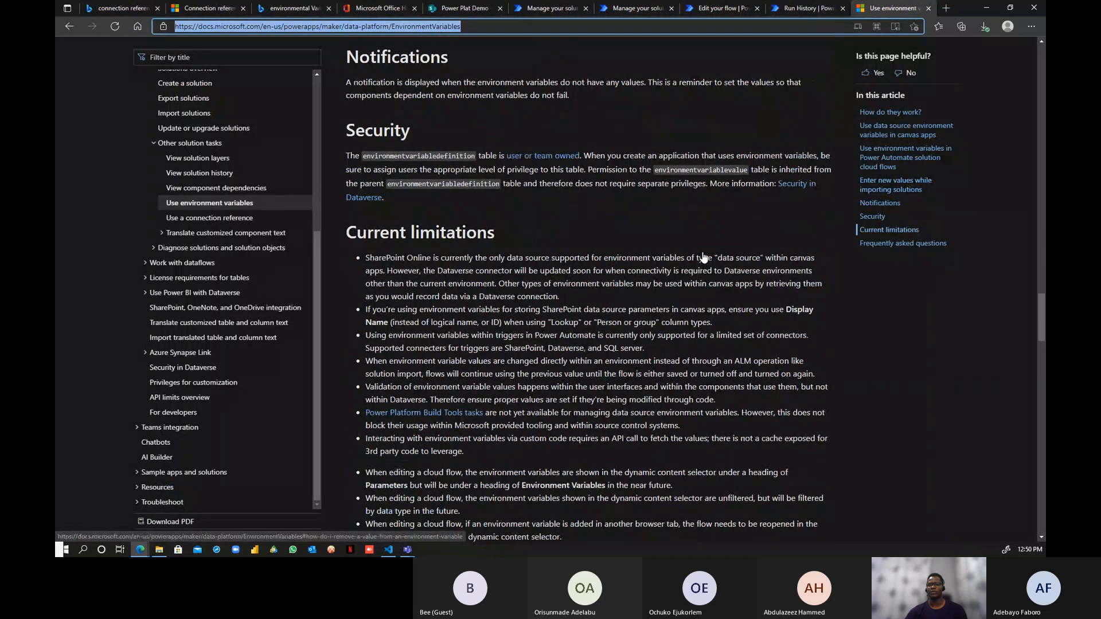
scroll(704, 257, "down", 1)
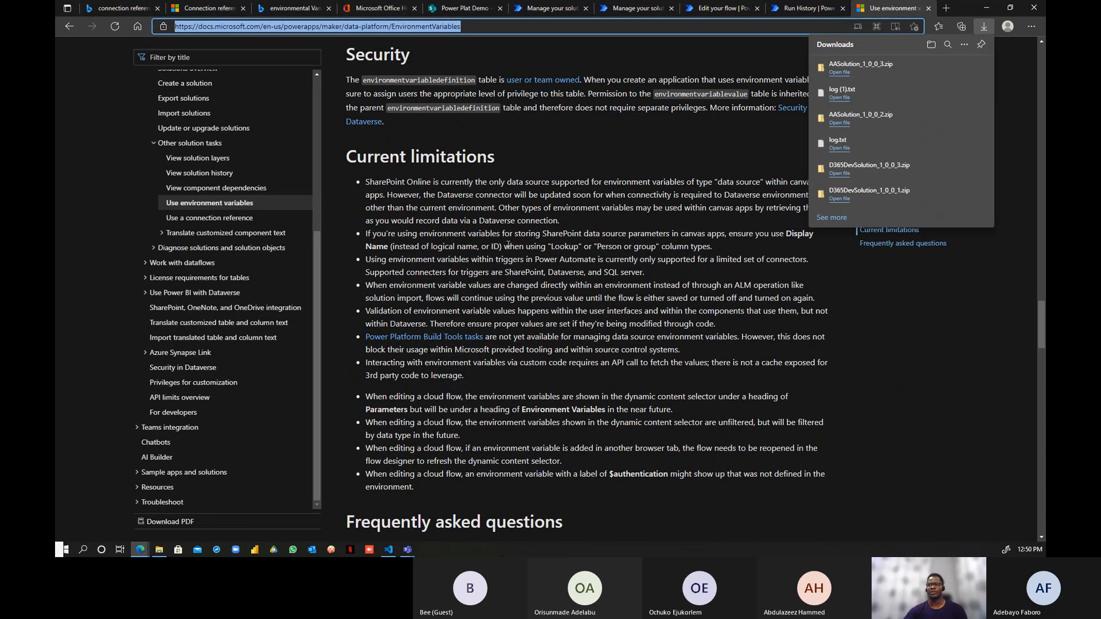
- Close the failed import panel and load AASolution_1_0_0_3.zip for a new import
left_click(542, 8)
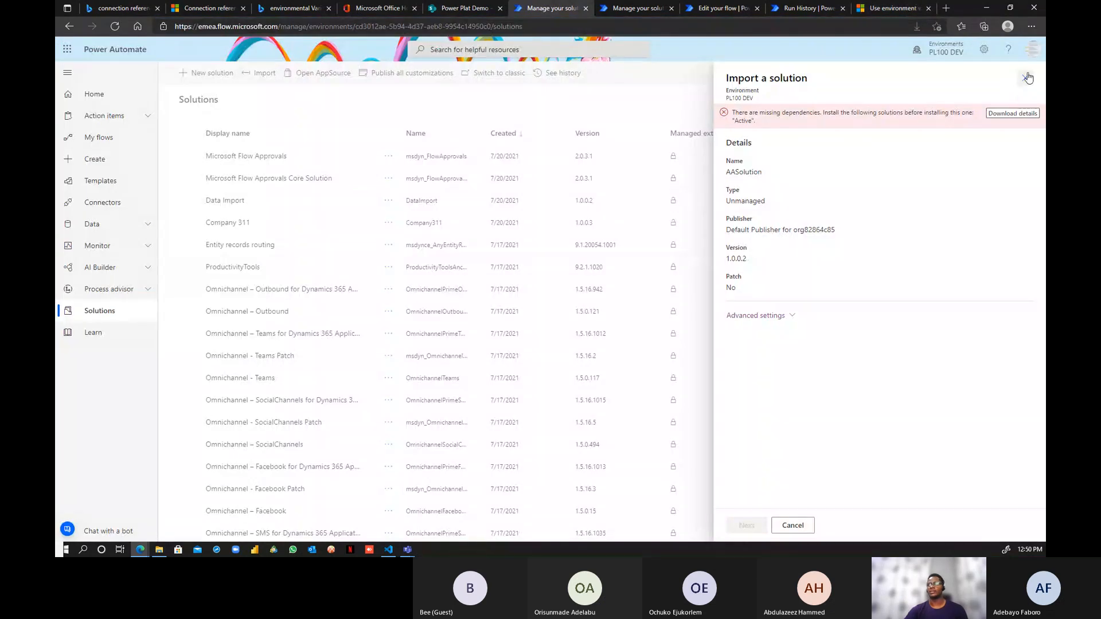
left_click(1024, 78)
left_click(612, 321)
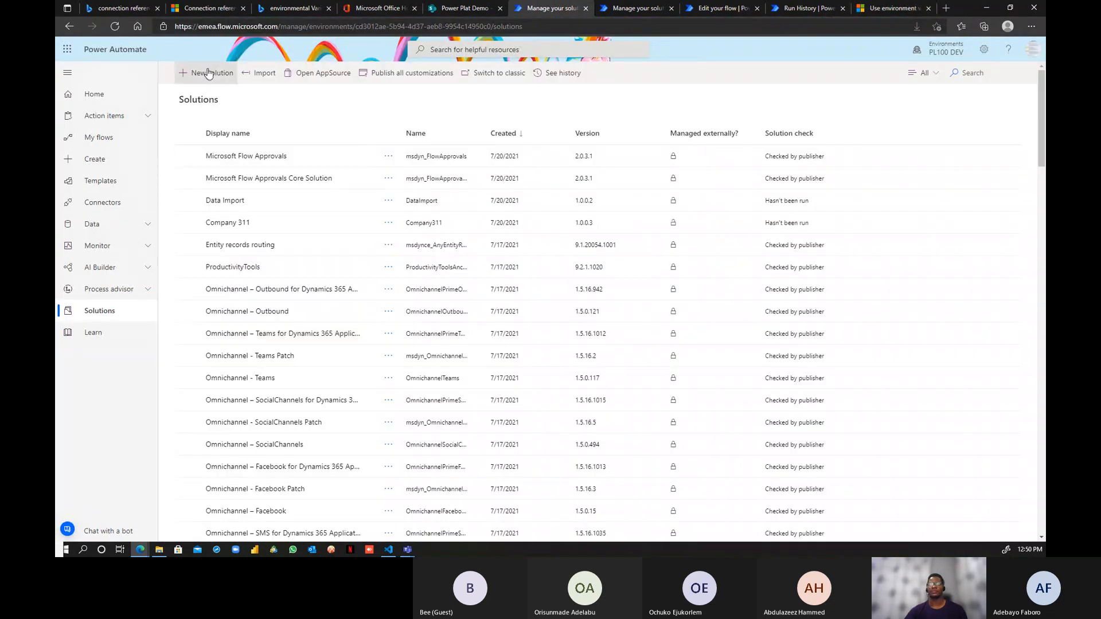
left_click(259, 73)
left_click(747, 159)
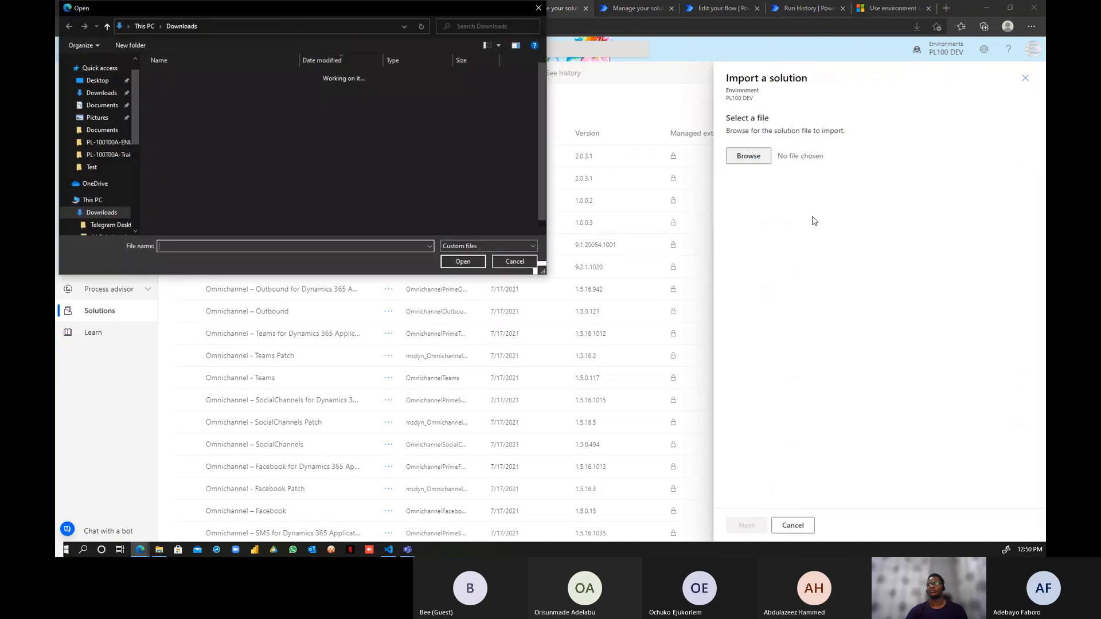
left_click(190, 89)
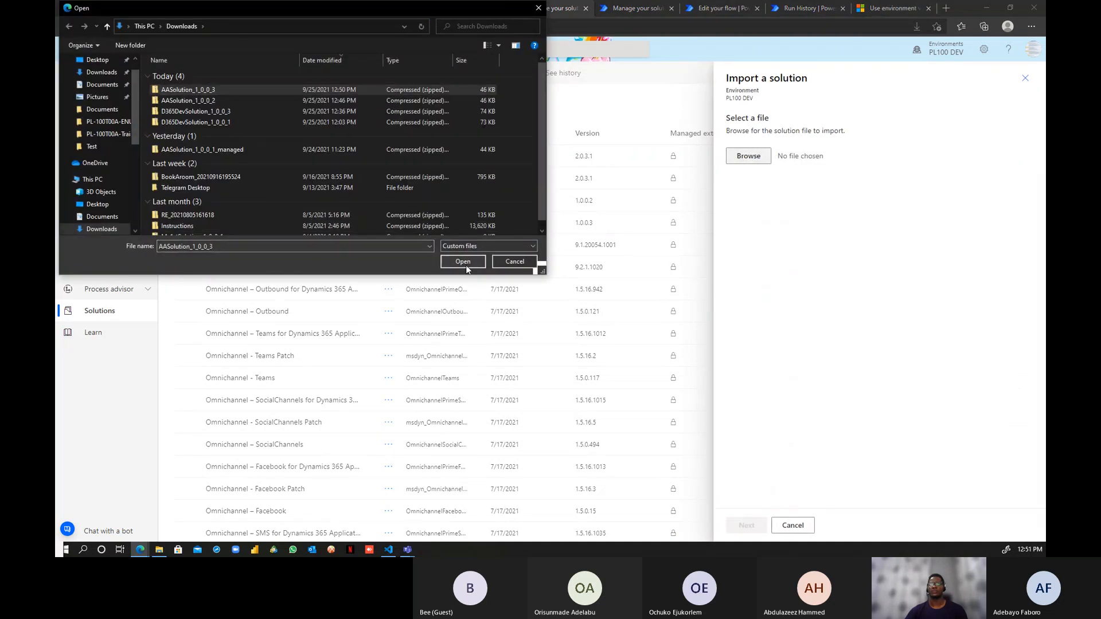
left_click(465, 264)
left_click(747, 525)
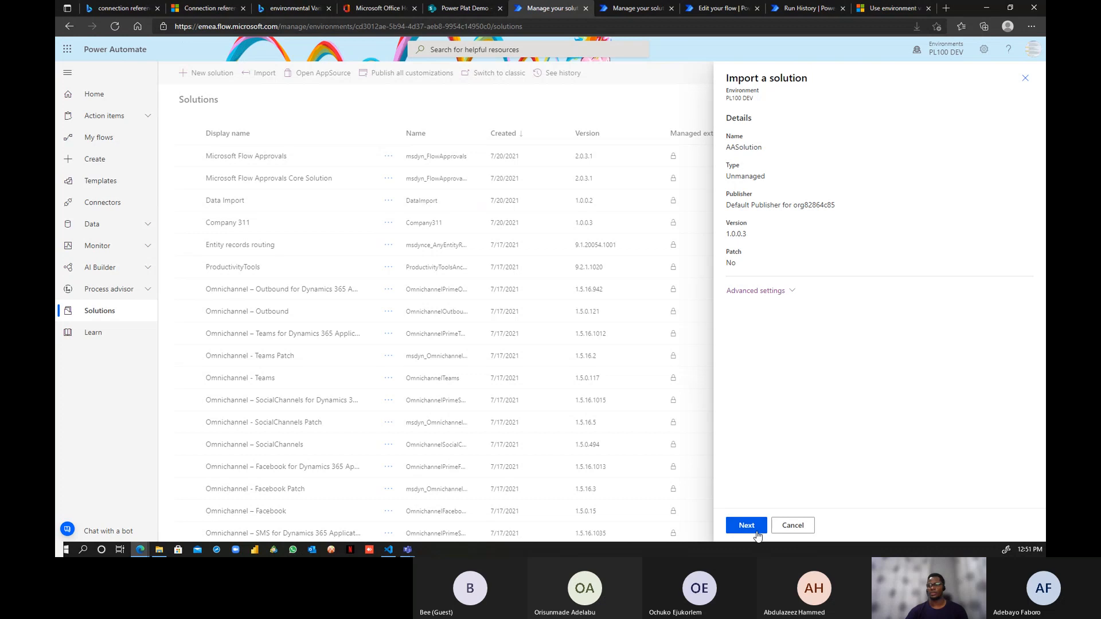
- Keep the existing T1 connection and advance to the environment variables step
left_click(754, 529)
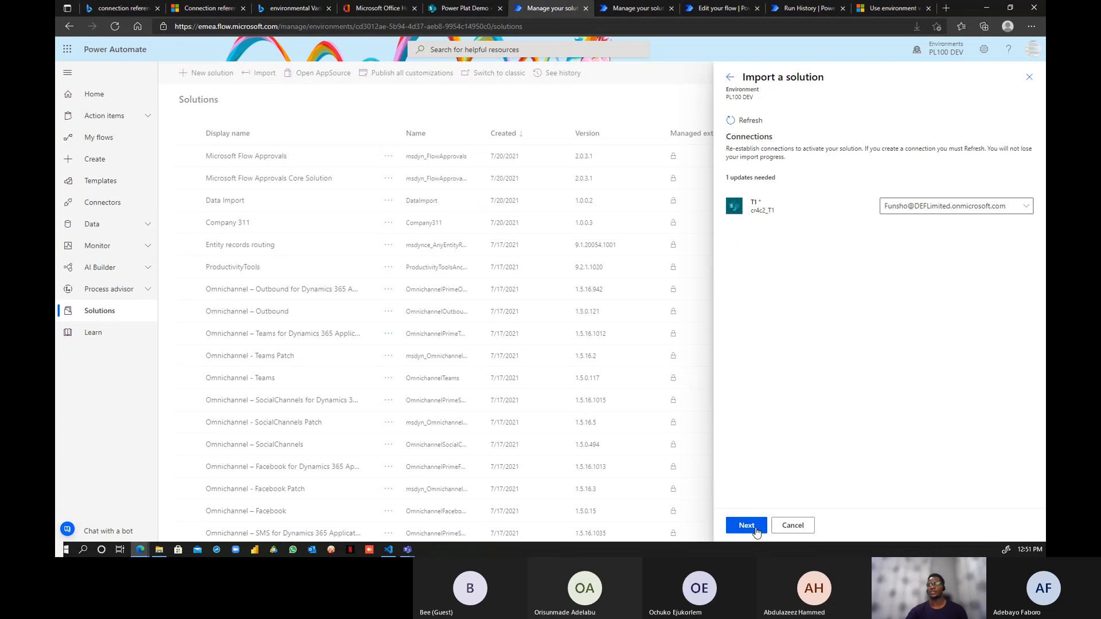
left_click(1010, 207)
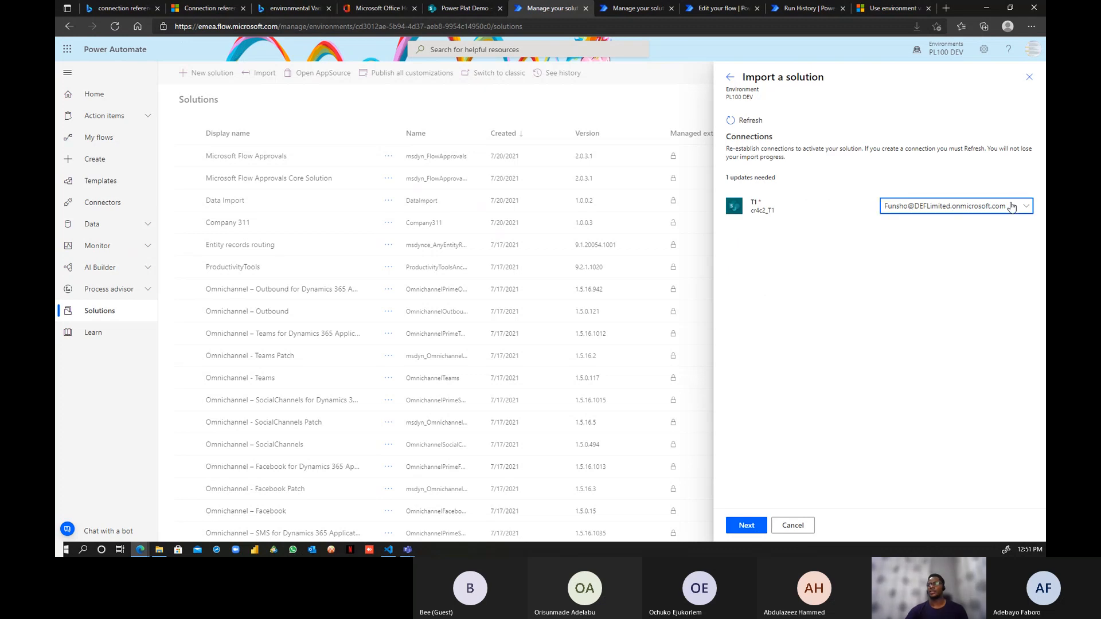
left_click(948, 252)
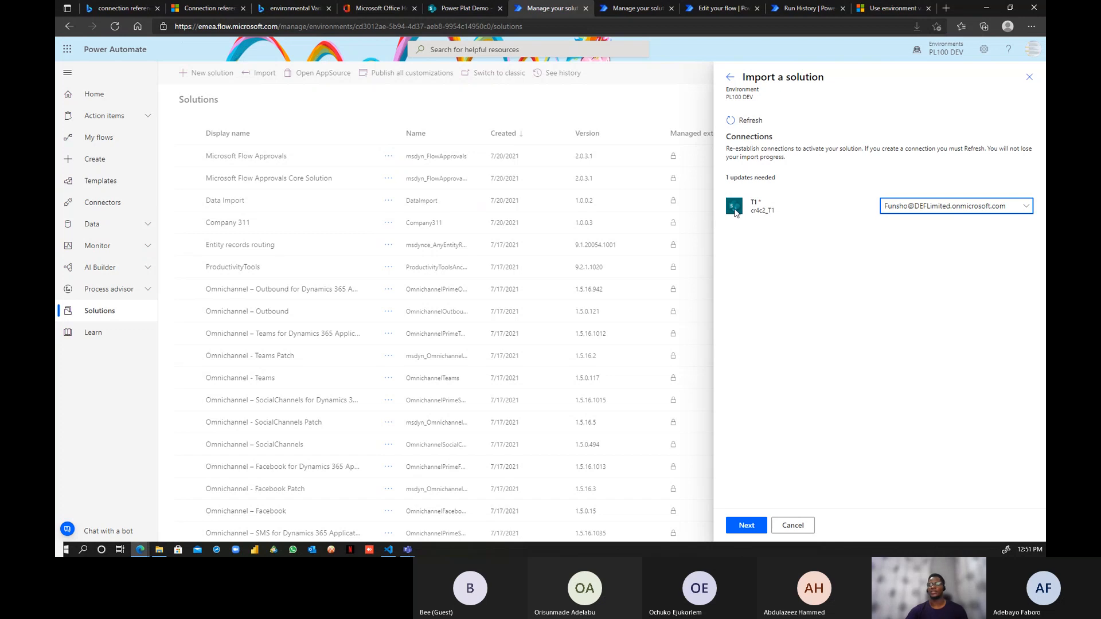
left_click(756, 530)
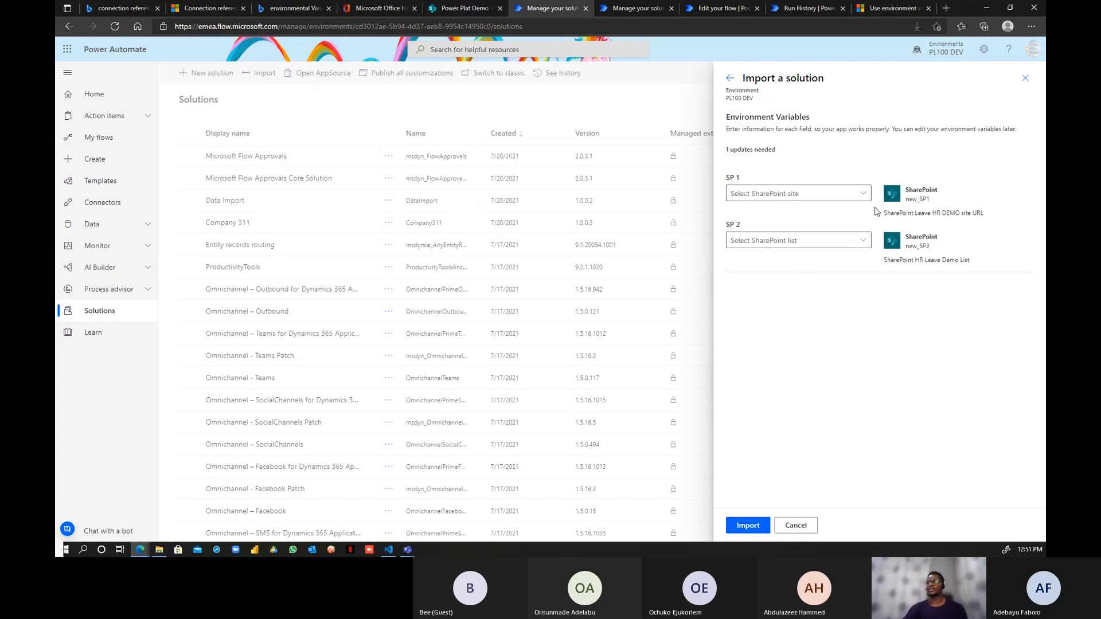
- Set SP 1 to Power Plat Live and SP 2 to HR Leave Request Form Live, then import
left_click(863, 196)
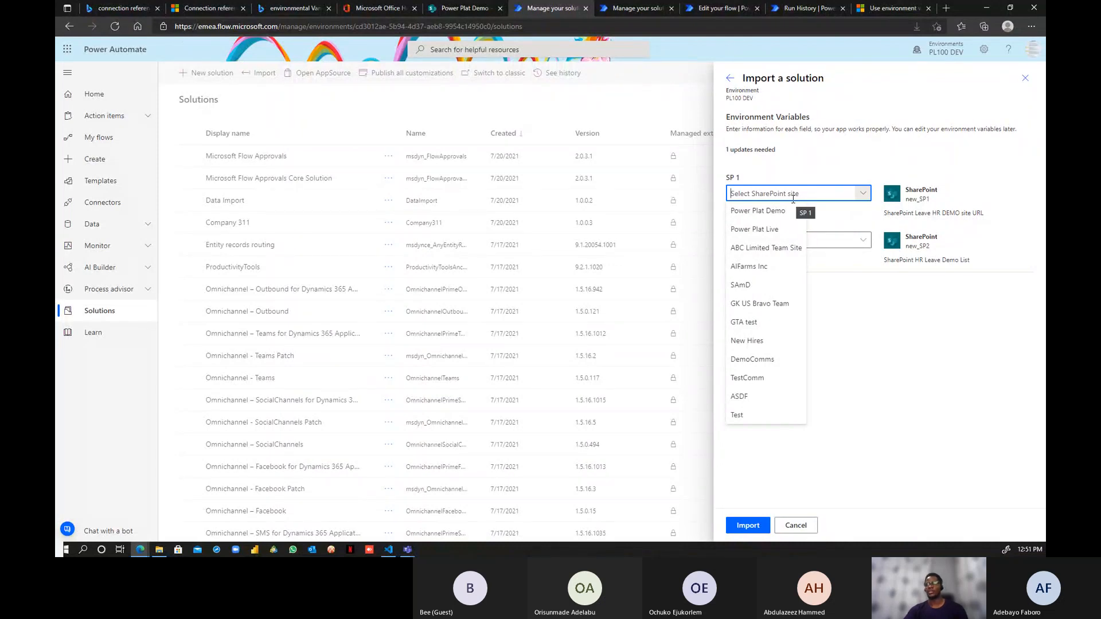
left_click(778, 230)
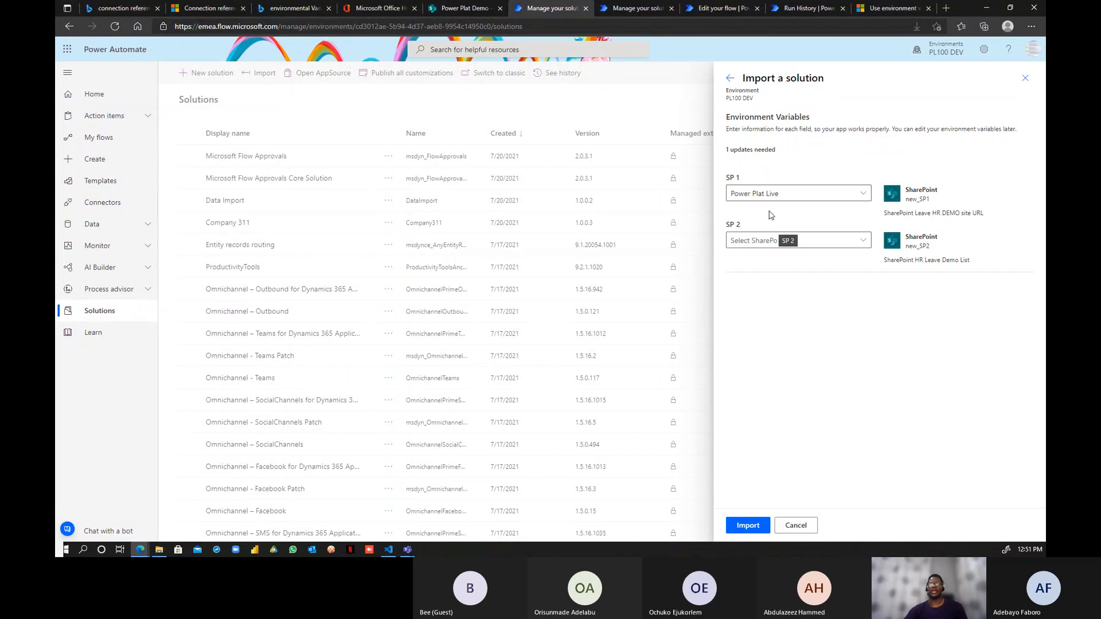
left_click(440, 11)
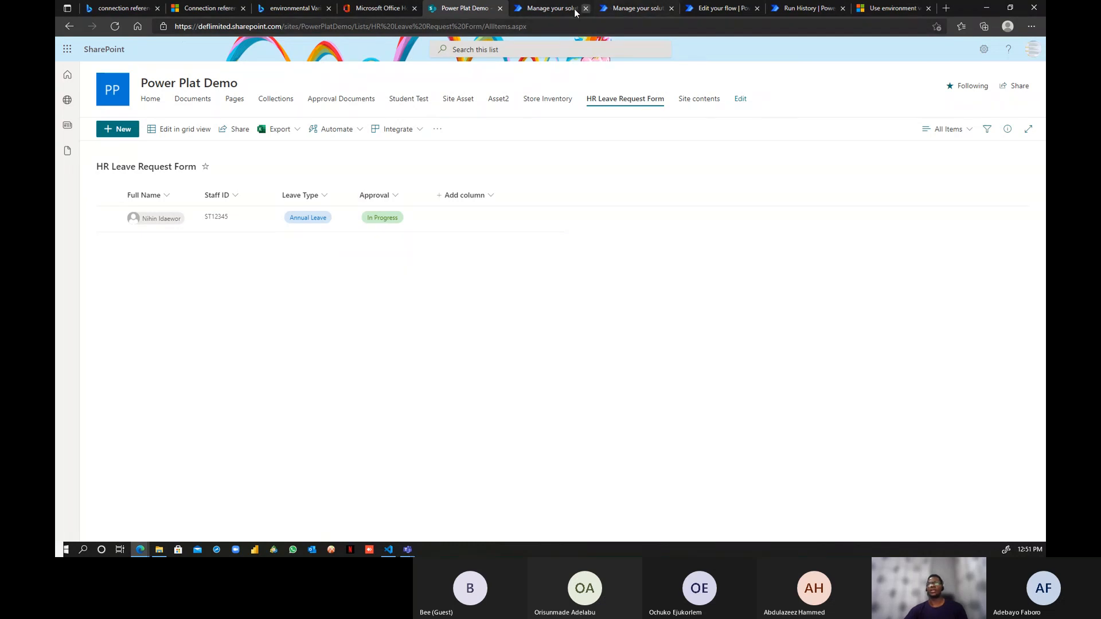
left_click(551, 10)
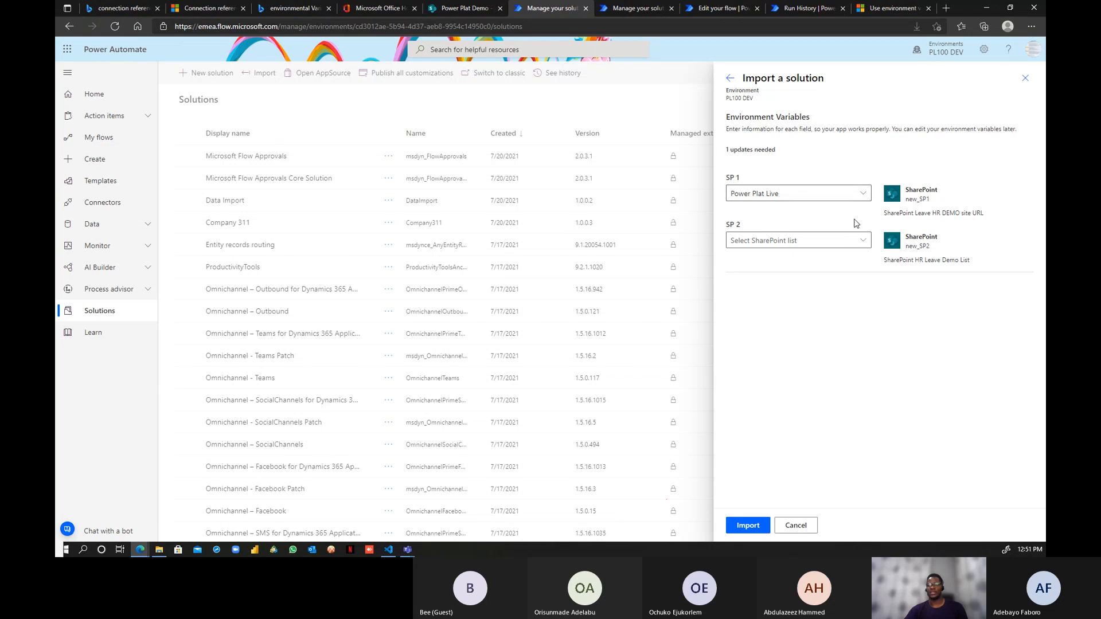
left_click(862, 243)
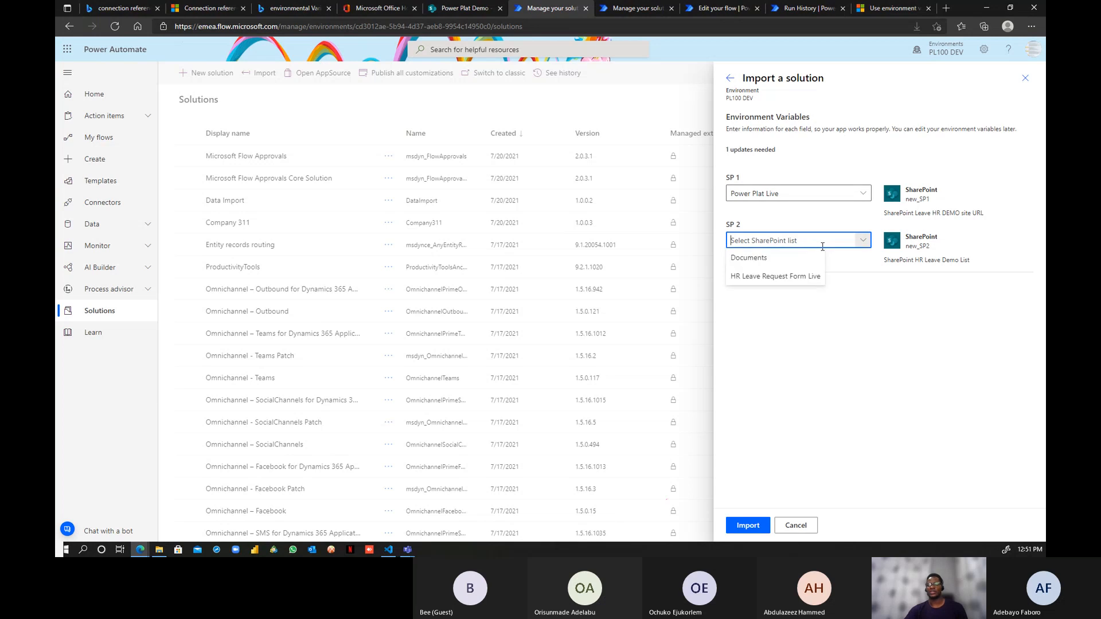
left_click(800, 277)
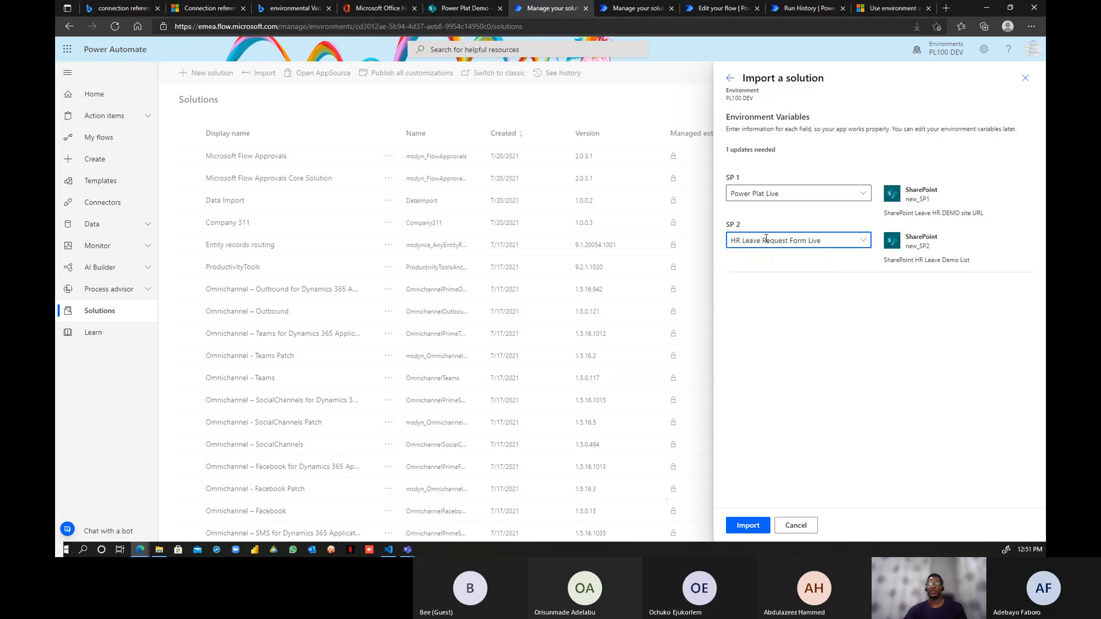
left_click(750, 530)
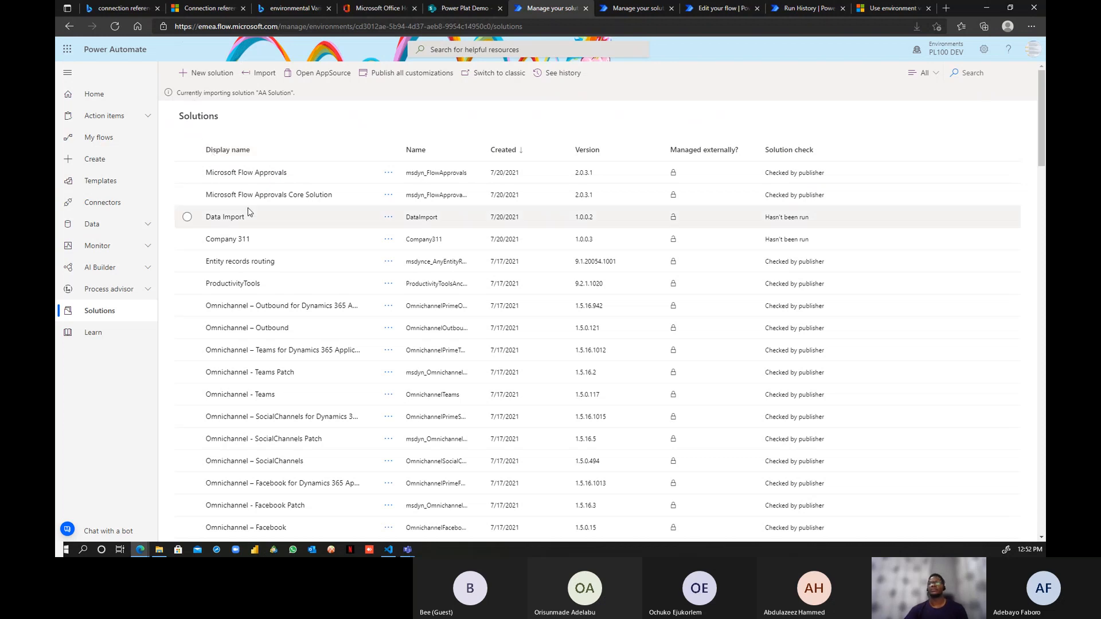
- Review the original Leave request flow, then go back to the Solutions list once import succeeds
left_click(722, 9)
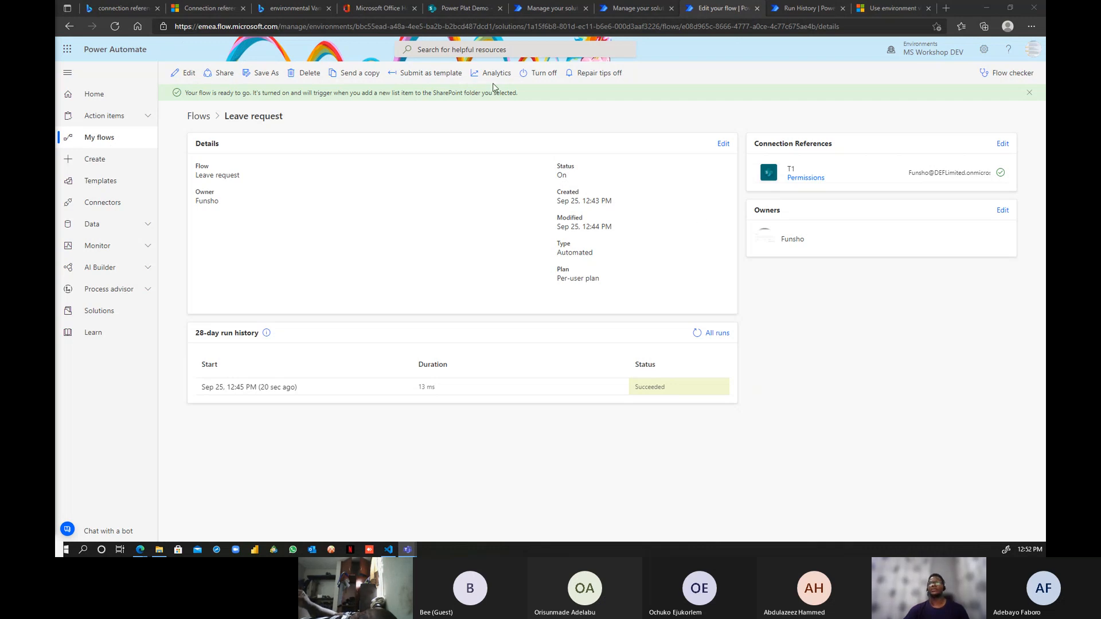
left_click(546, 9)
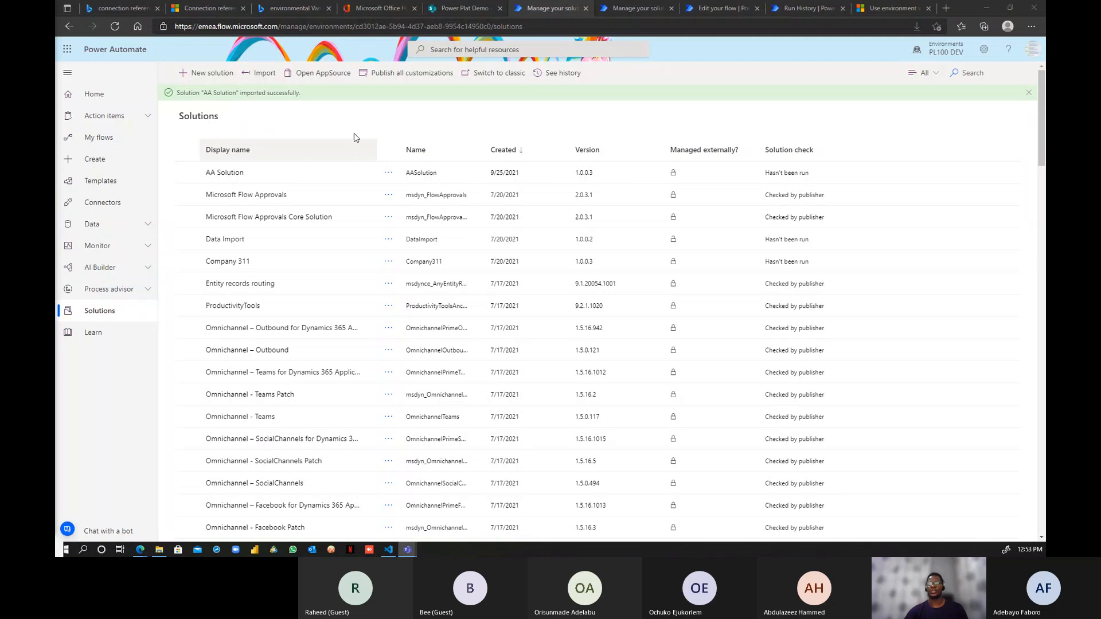
- Open AA Solution and choose Edit on its imported Leave request flow
left_click(220, 174)
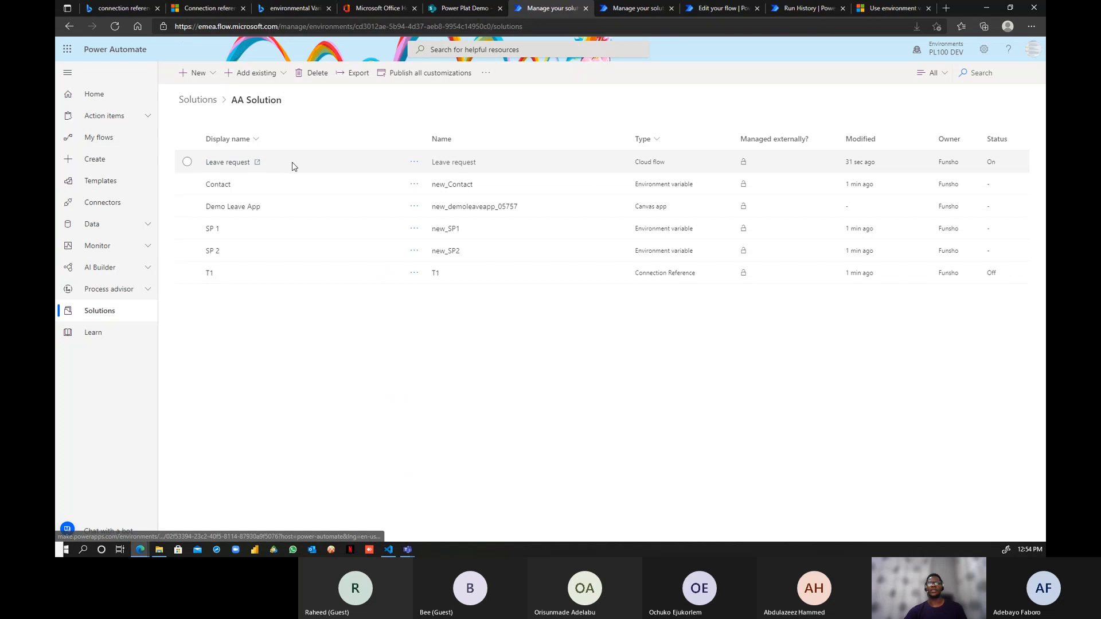
left_click(414, 162)
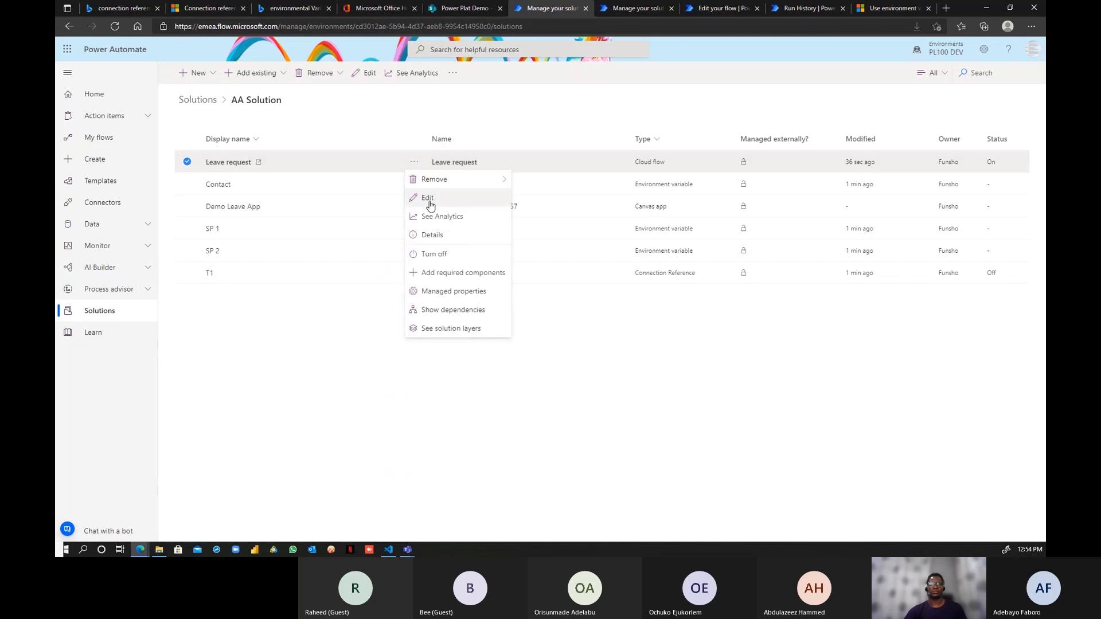
left_click(429, 198)
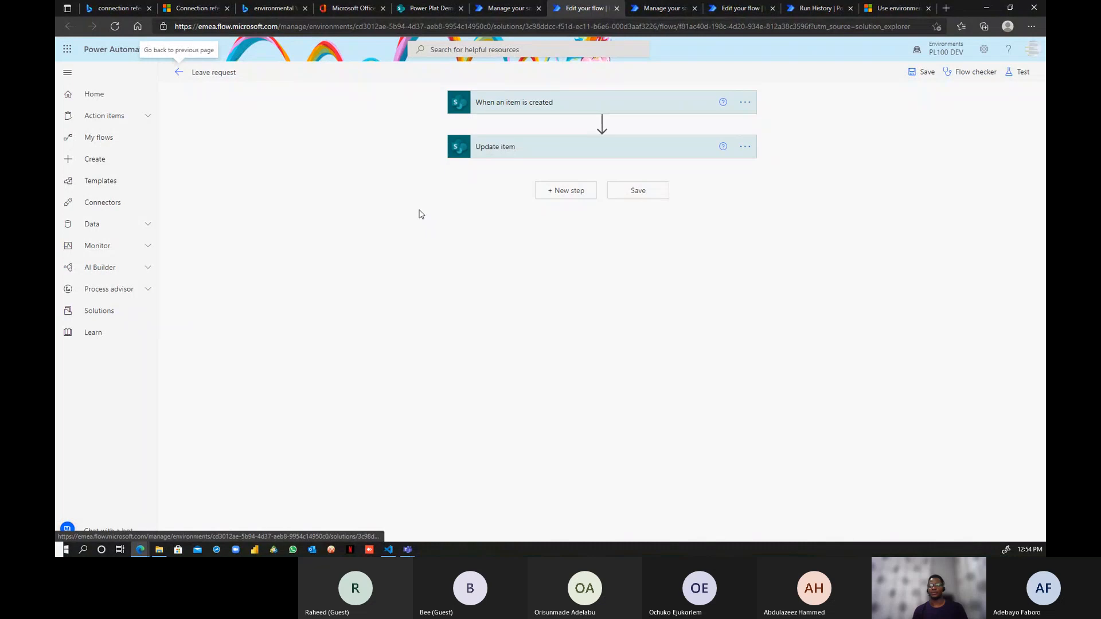
- Switch Site Address and List Name to custom values in the trigger and Update item, clearing Id
left_click(587, 103)
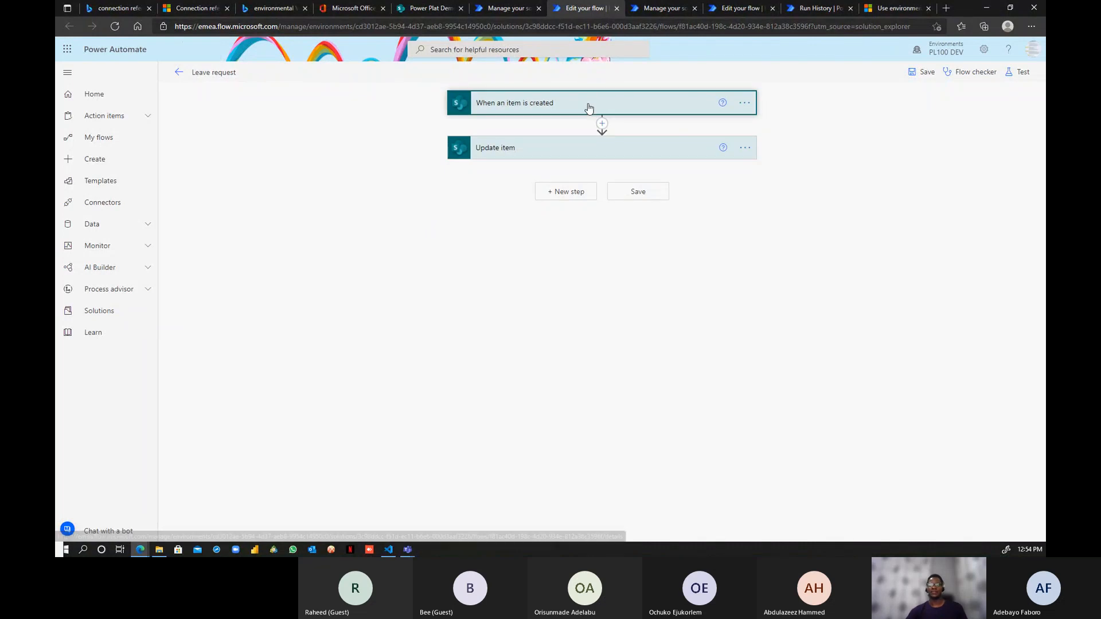
left_click(626, 230)
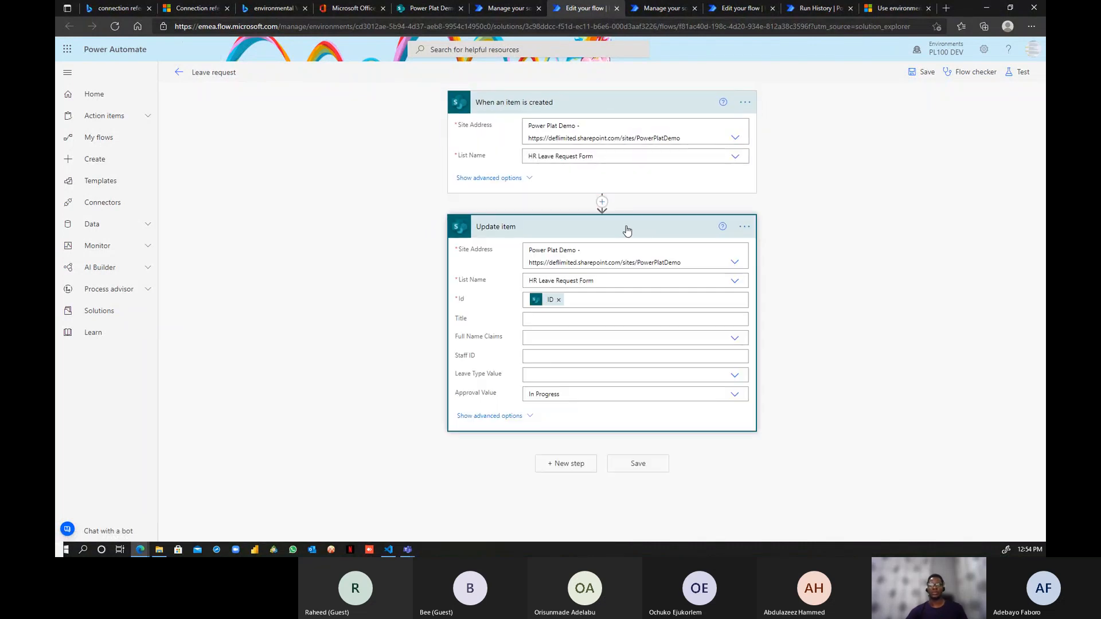
left_click(735, 139)
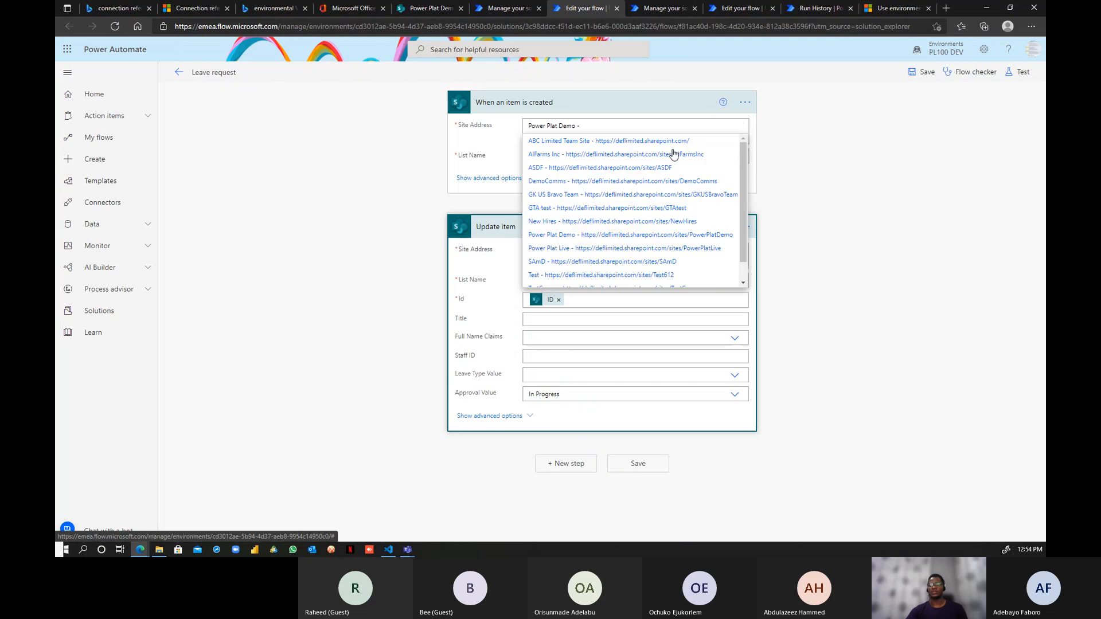
scroll(643, 232, "down", 1)
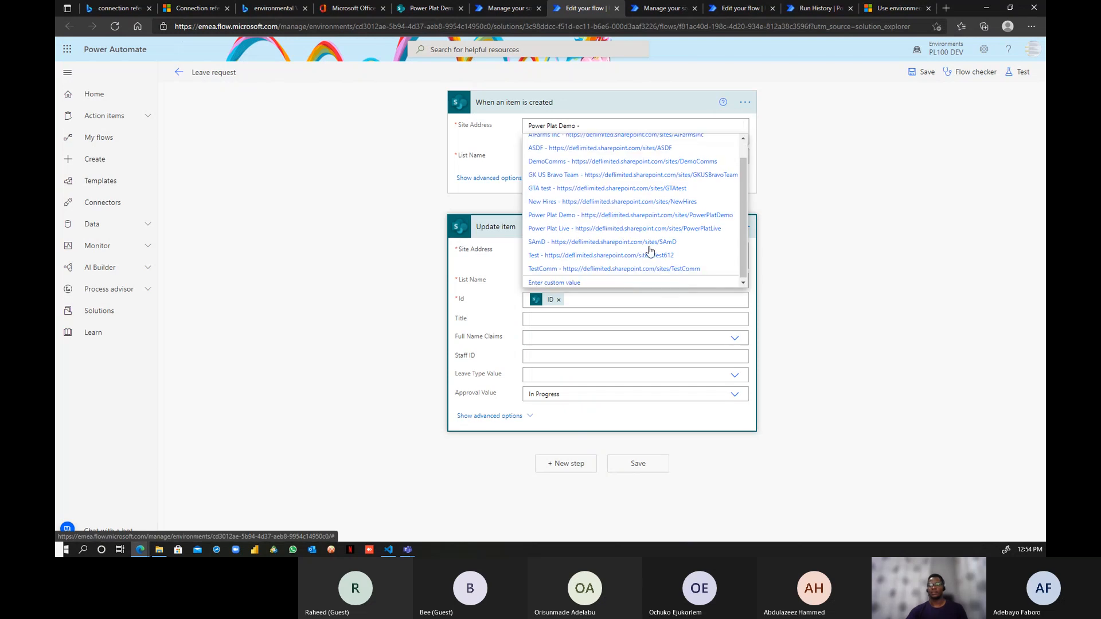
left_click(571, 282)
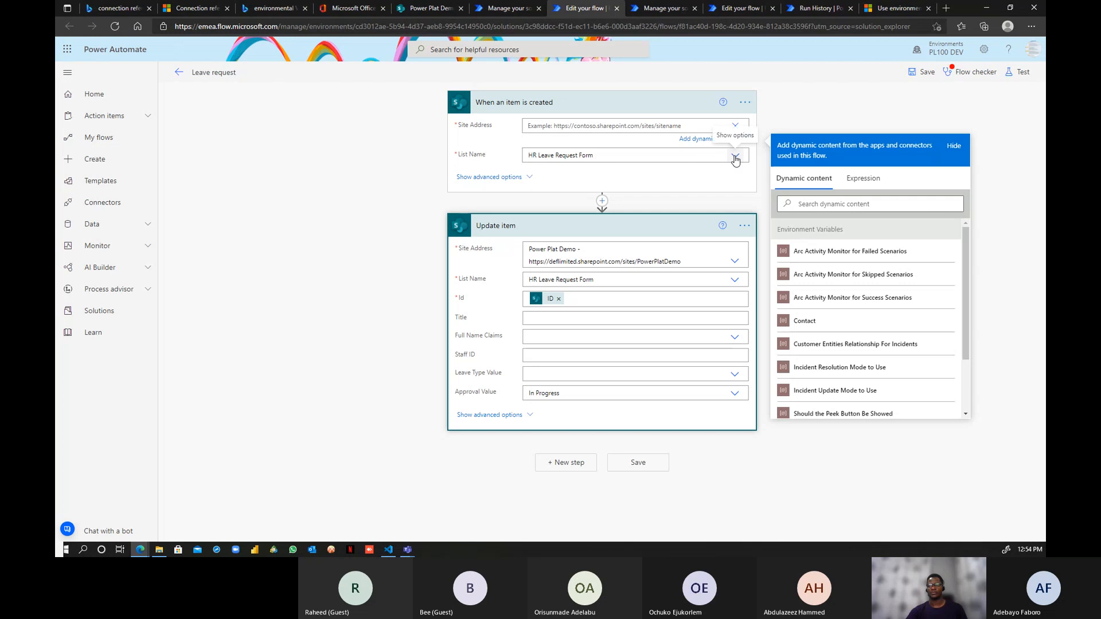
left_click(734, 152)
left_click(544, 182)
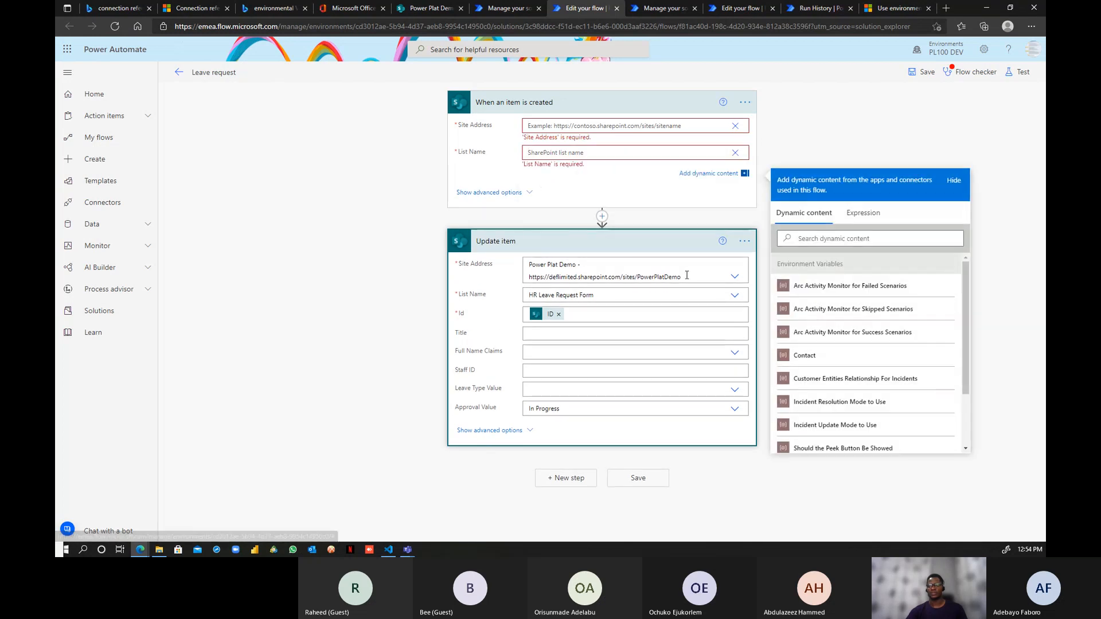
left_click(734, 281)
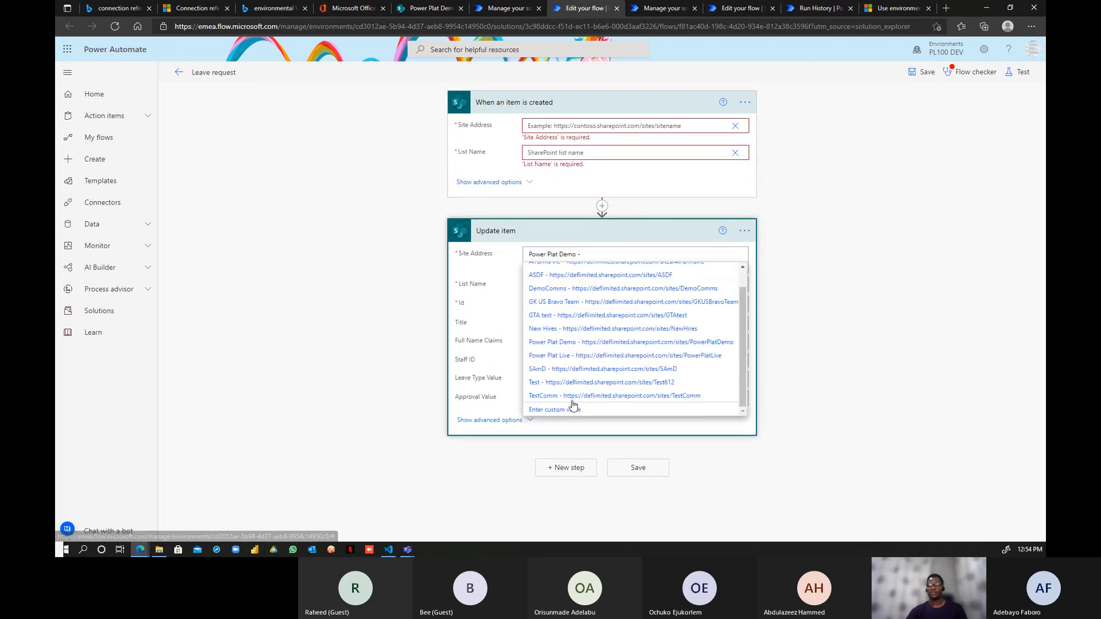
left_click(562, 413)
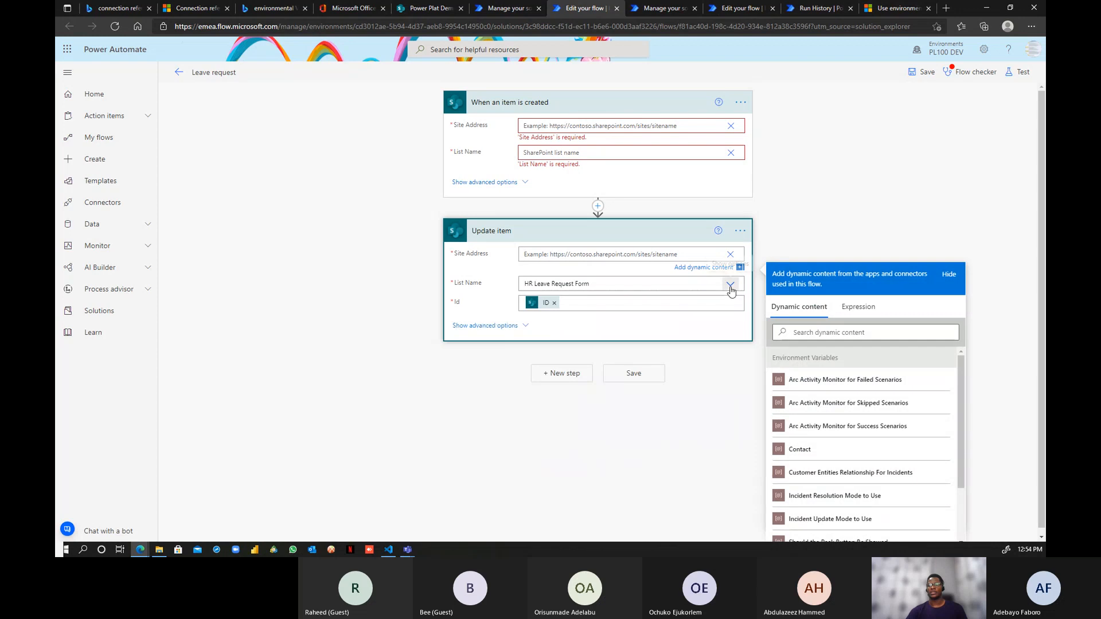
left_click(734, 285)
left_click(558, 309)
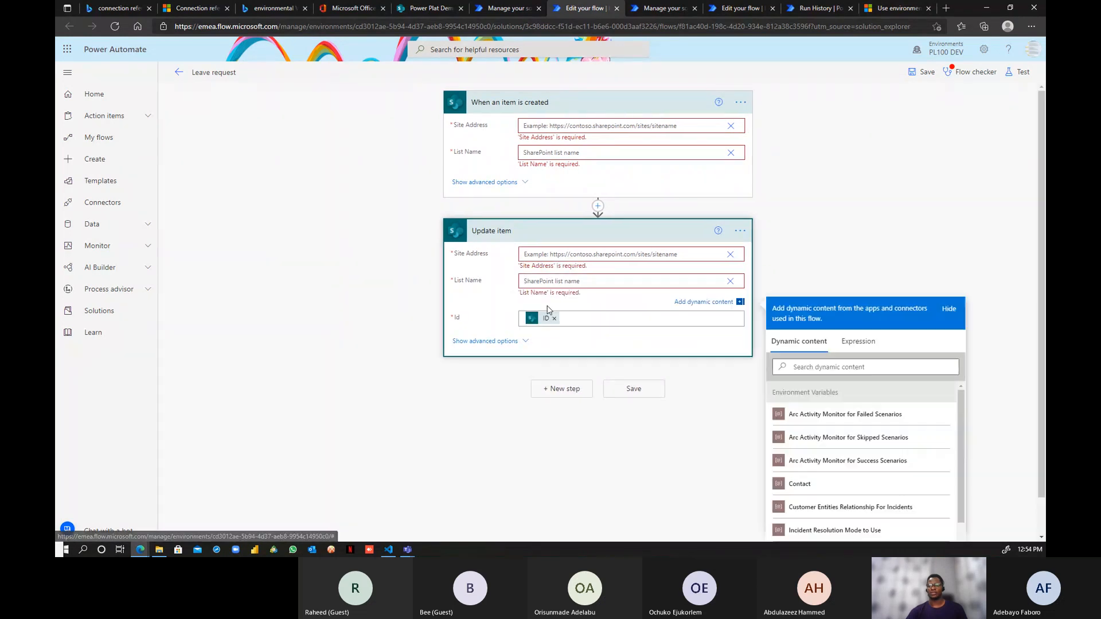
left_click(562, 319)
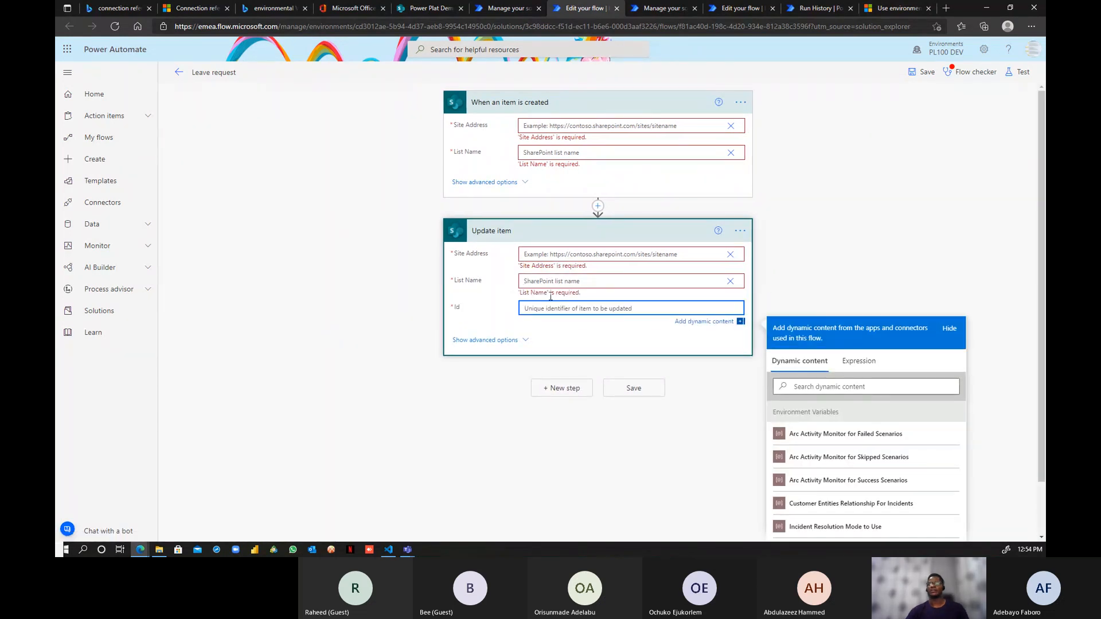
- Insert the SP 1 variable as the trigger's Site Address and view its available lists
left_click(563, 125)
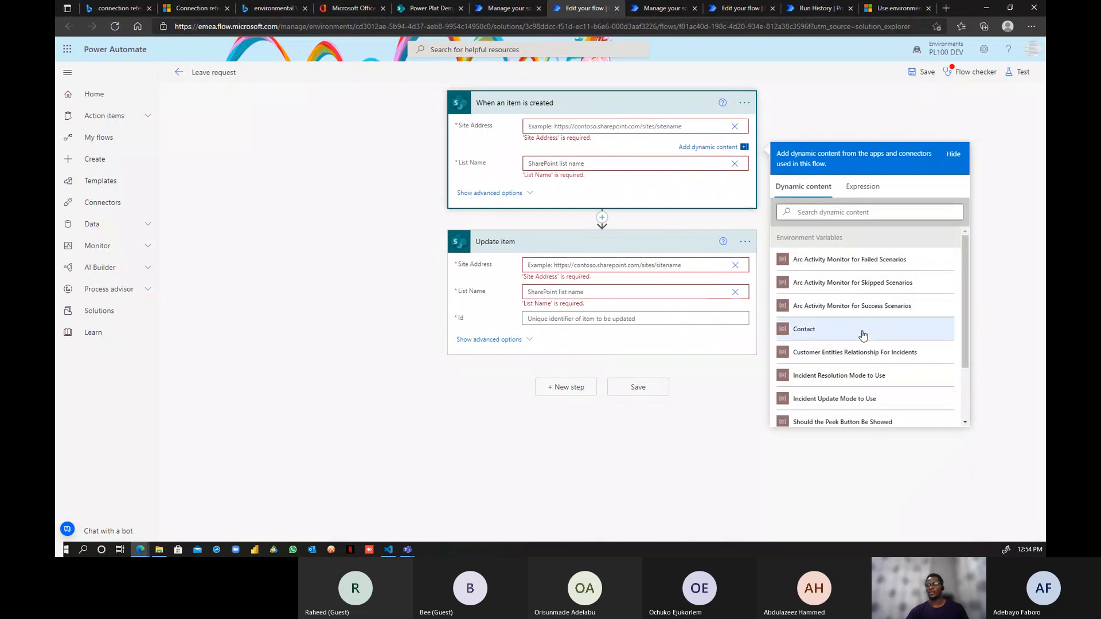
scroll(838, 358, "down", 2)
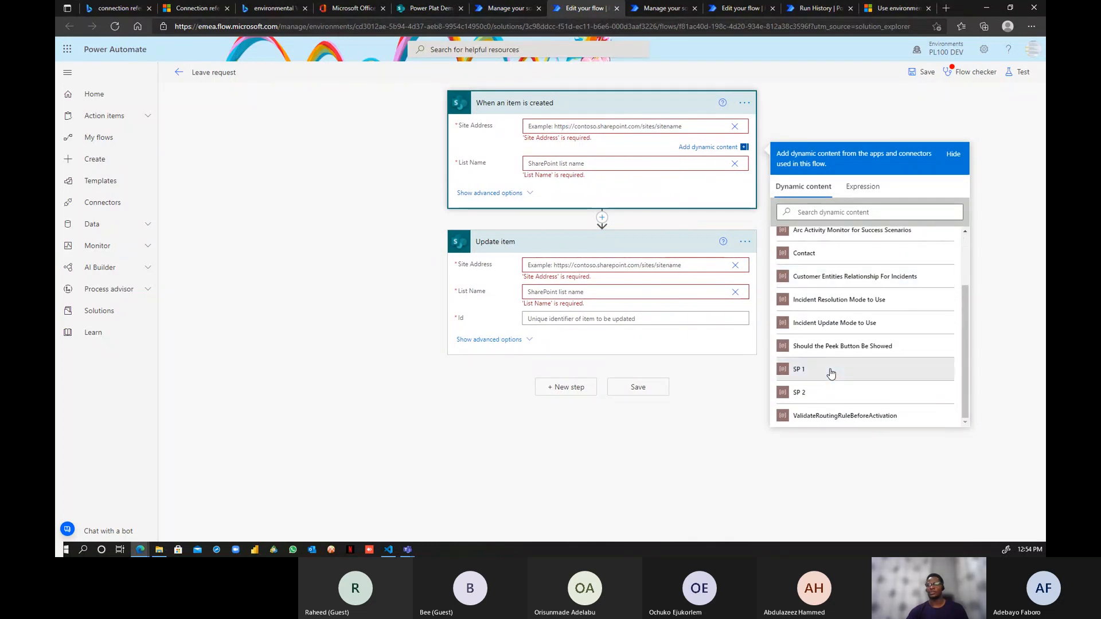
left_click(830, 372)
left_click(650, 155)
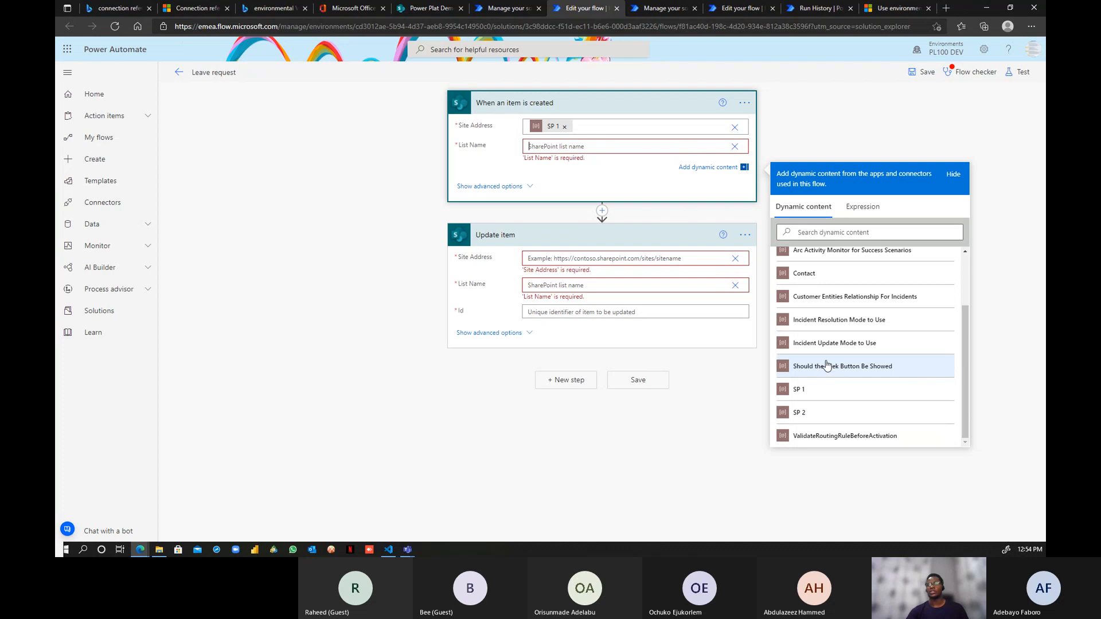
left_click(735, 148)
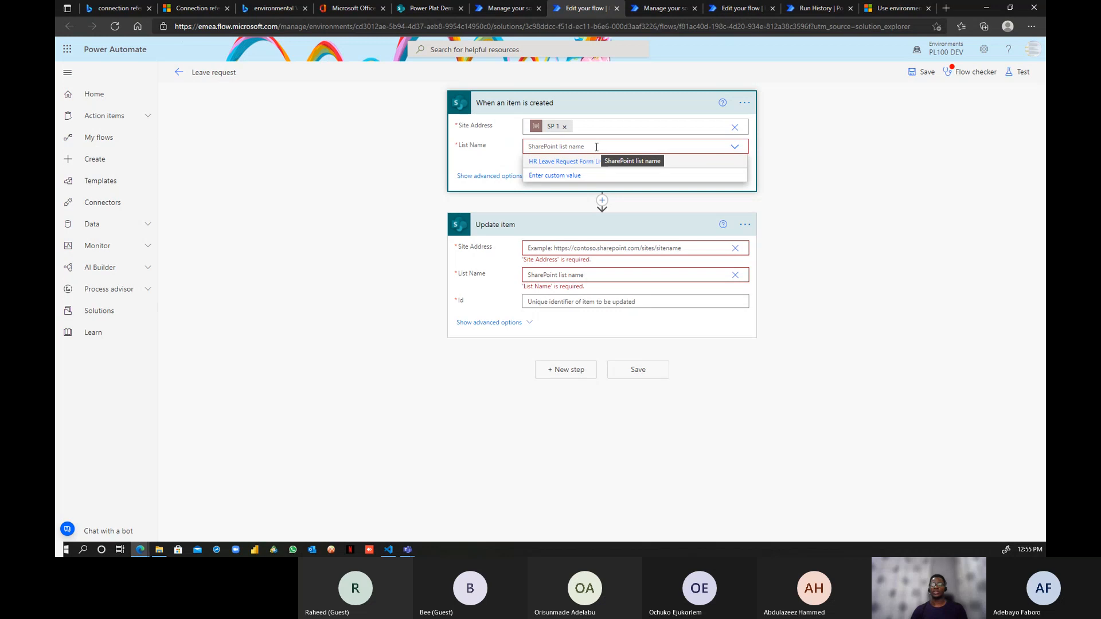
- Open the other environment's Leave request flow and set the trigger's Site Address to SP 1
left_click(740, 8)
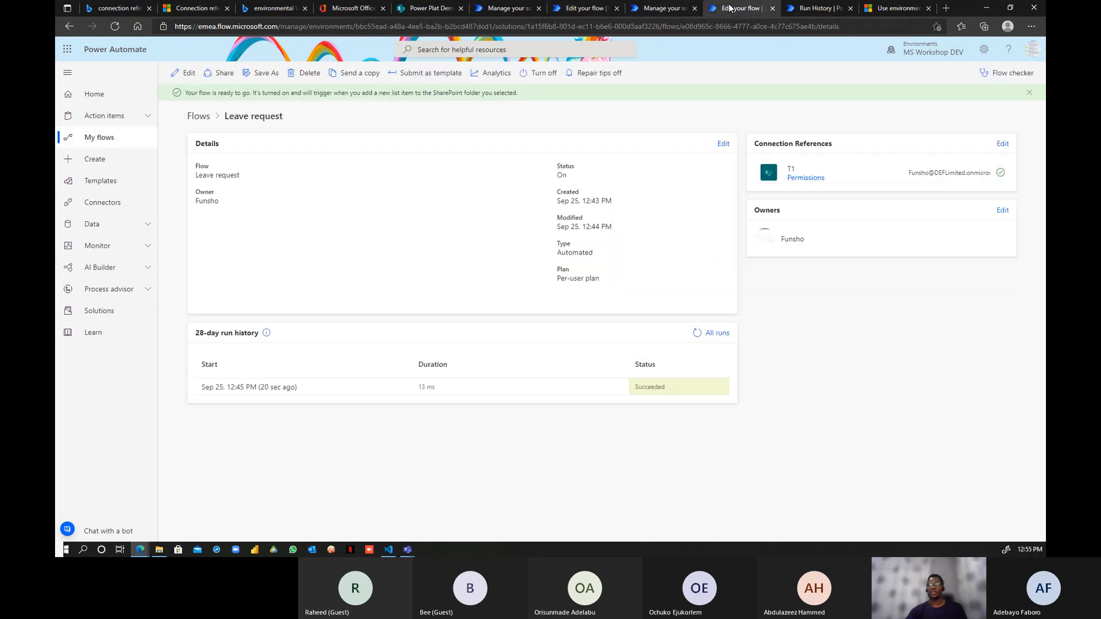
left_click(185, 73)
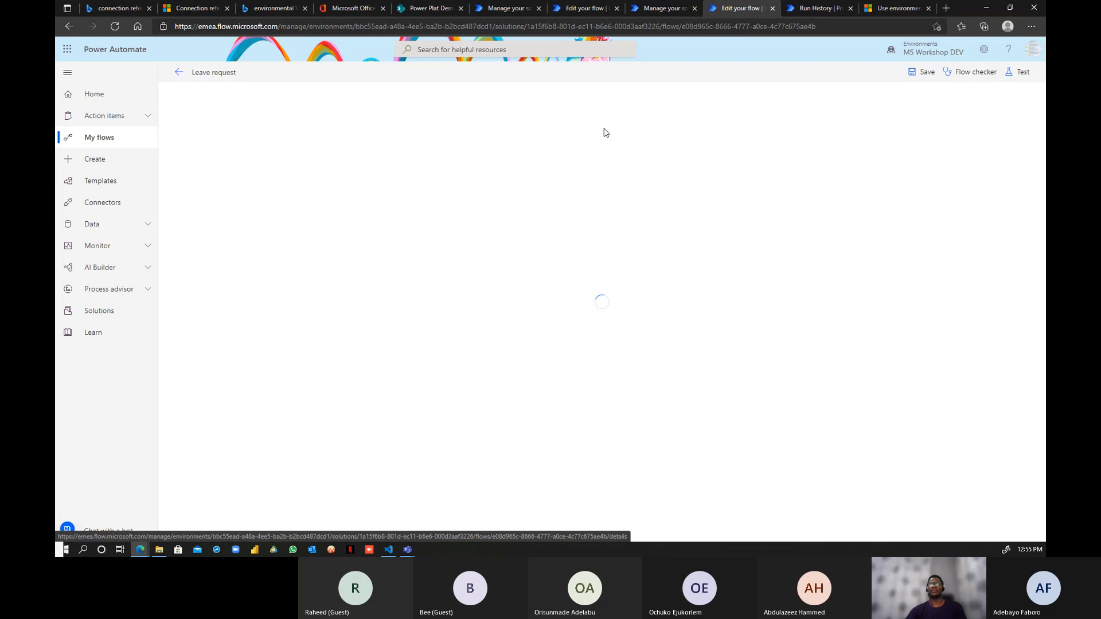
left_click(607, 108)
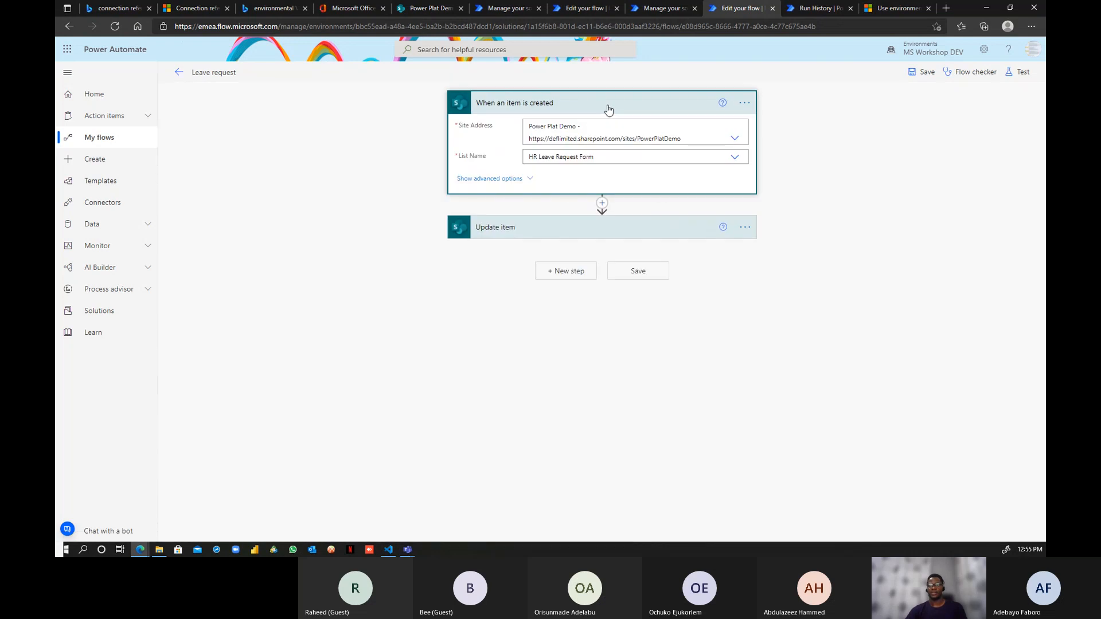
left_click(736, 142)
scroll(631, 256, "down", 1)
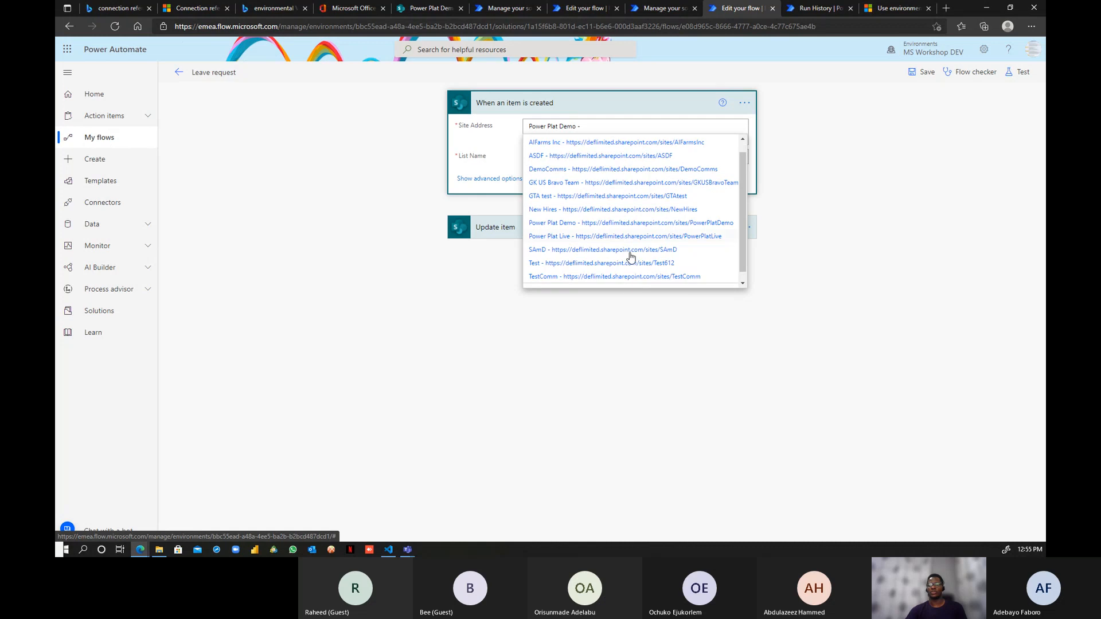
left_click(607, 281)
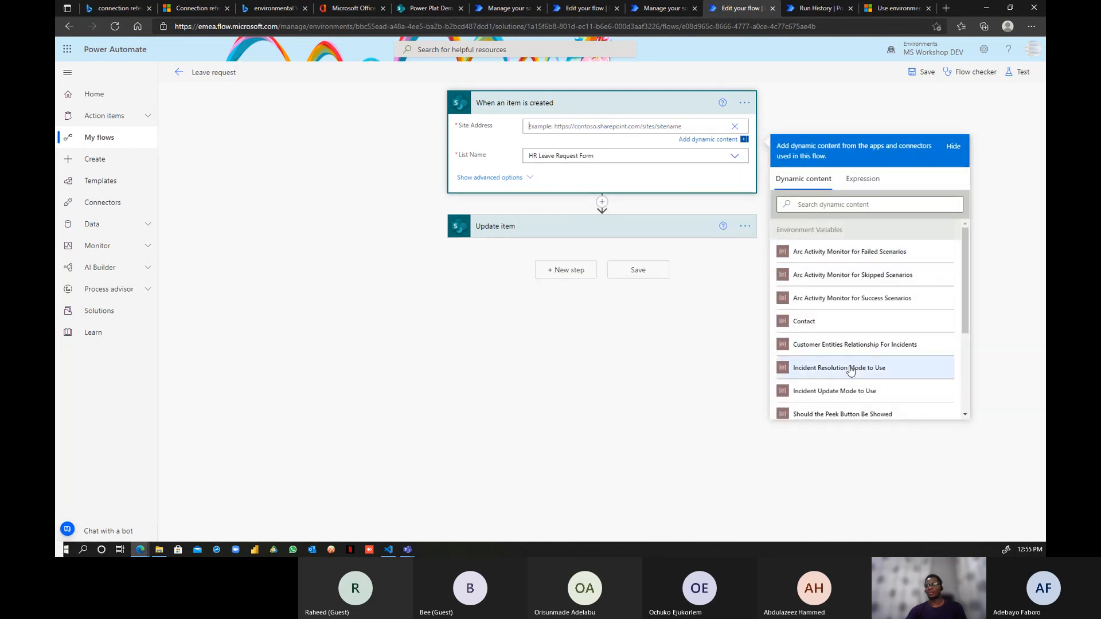
scroll(851, 372, "down", 3)
left_click(850, 293)
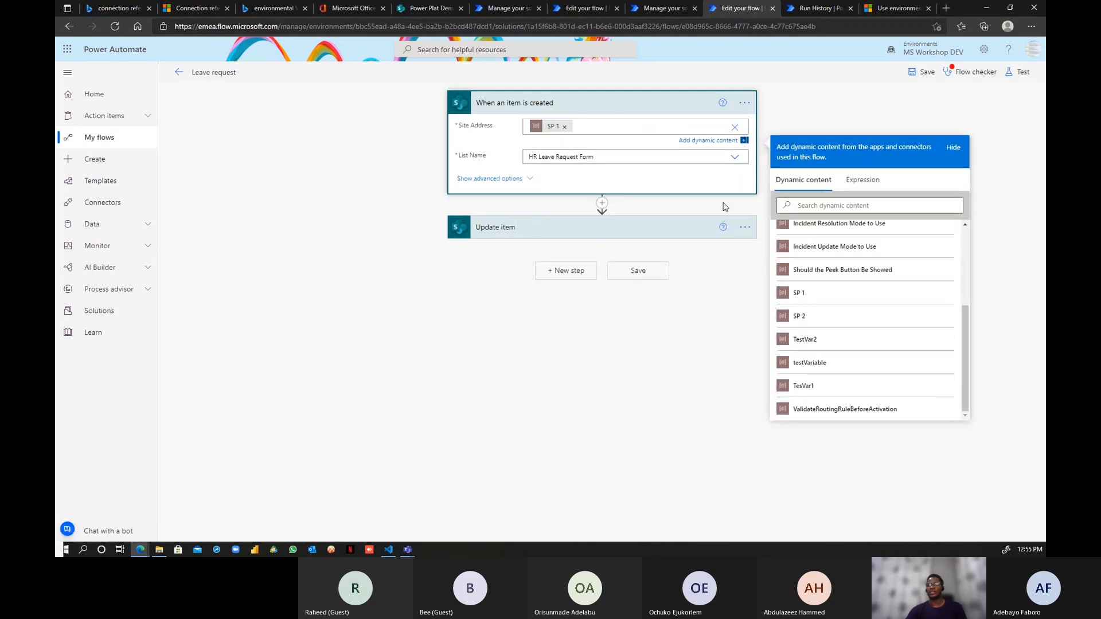
- Set the trigger's List Name to the SP 2 variable and expand the Update item step
left_click(736, 159)
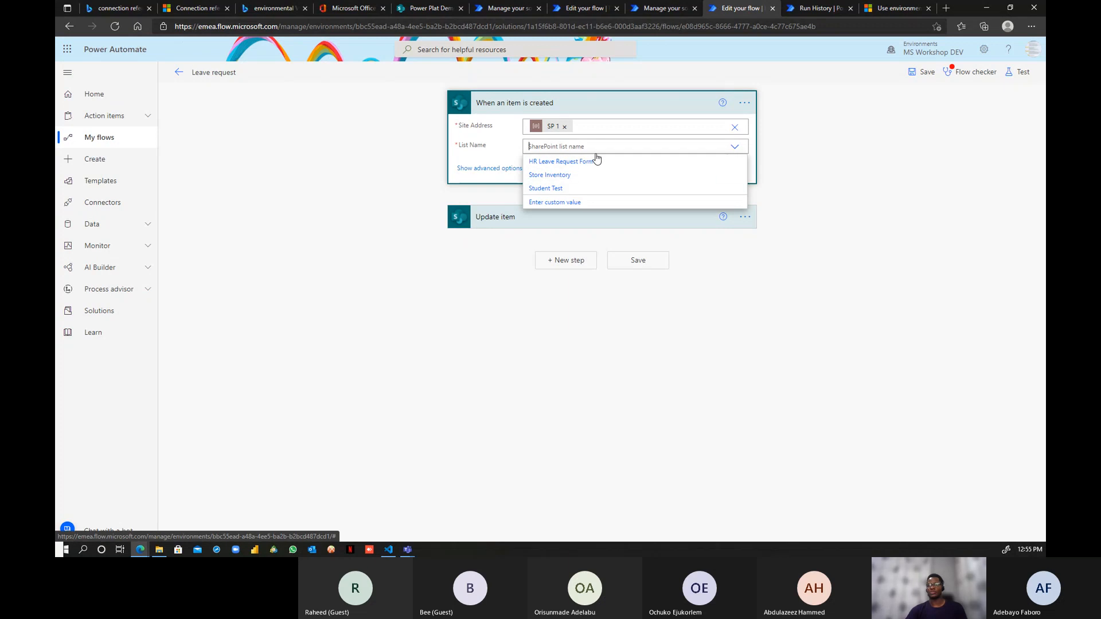
left_click(516, 149)
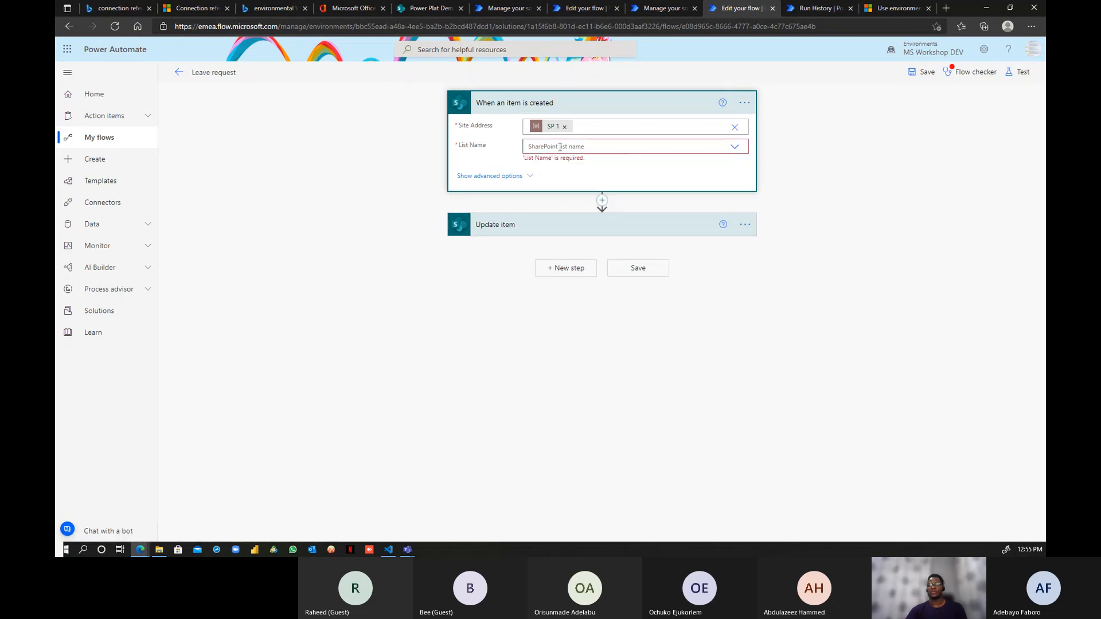
left_click(559, 147)
left_click(504, 139)
left_click(641, 144)
left_click(559, 207)
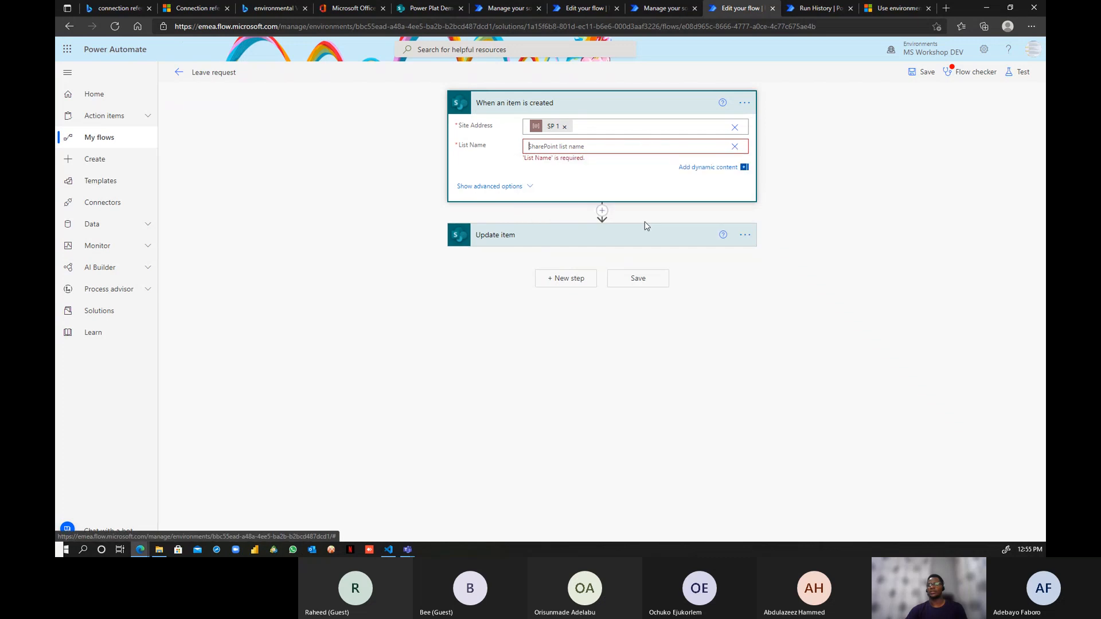
scroll(853, 356, "down", 3)
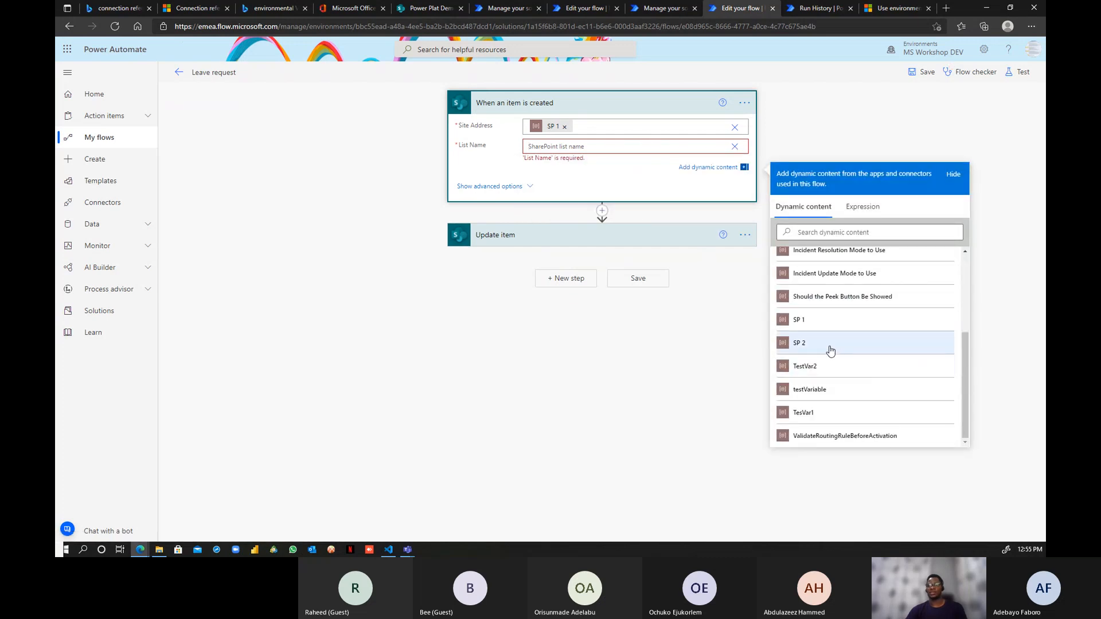
left_click(827, 346)
left_click(633, 238)
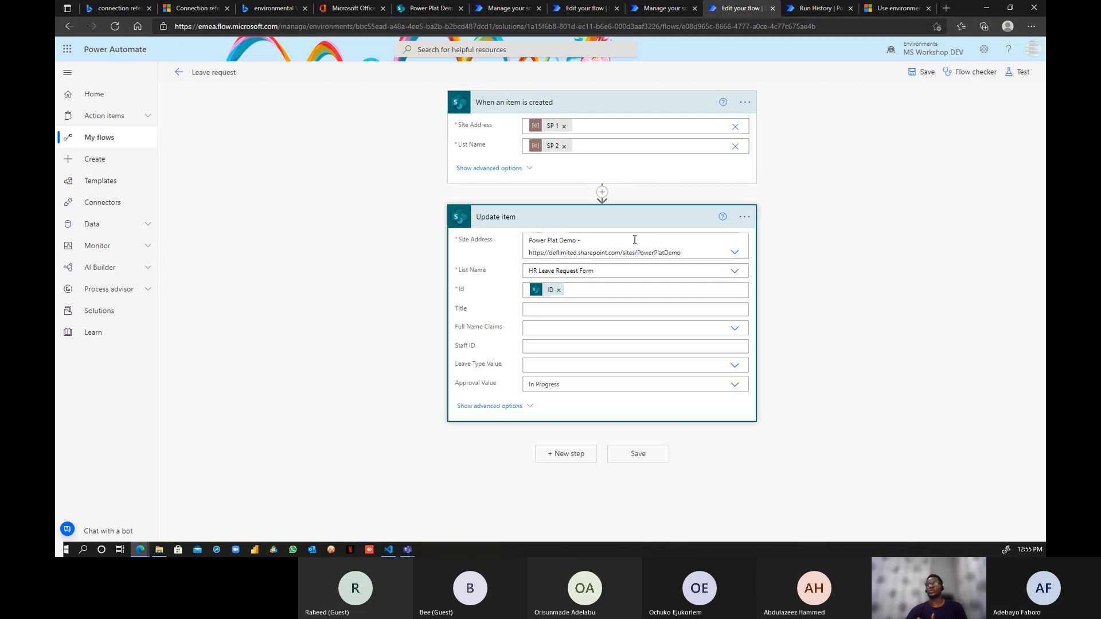
- Set the Update item step's Site Address to a custom value using SP 1
left_click(733, 252)
scroll(581, 392, "down", 1)
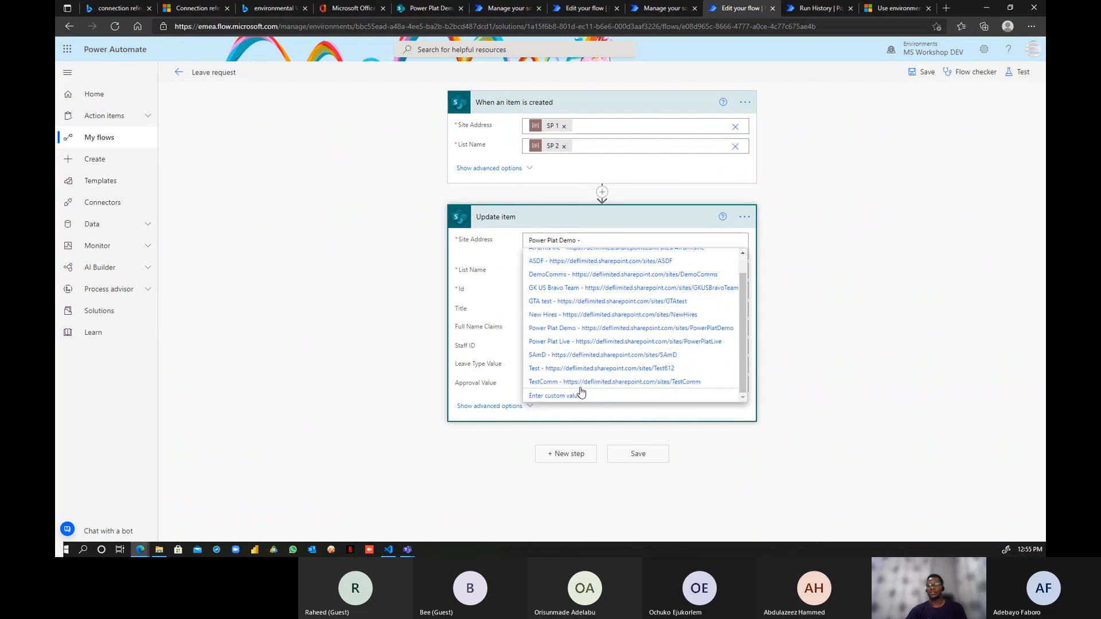
left_click(573, 395)
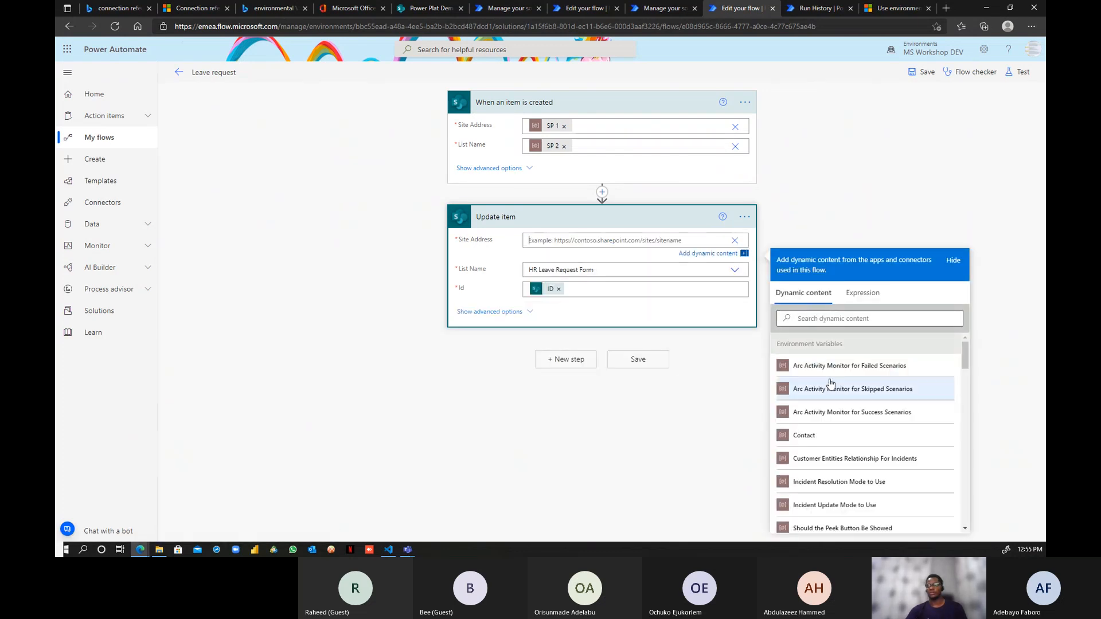
scroll(830, 383, "down", 3)
left_click(814, 374)
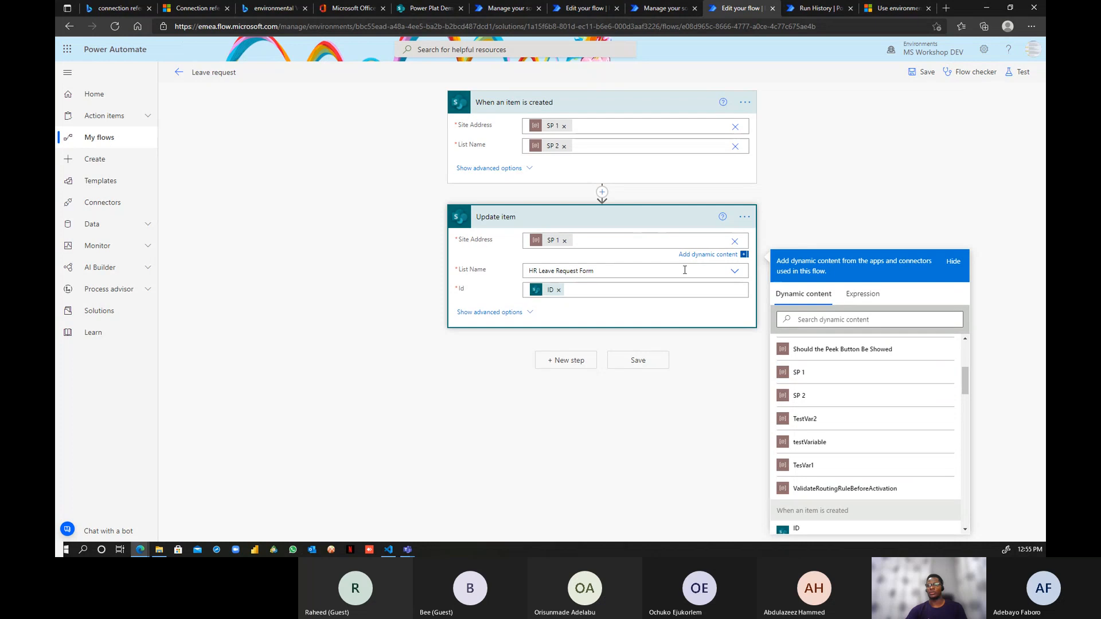
- Set the Update item step's List Name to the SP 2 variable
left_click(732, 272)
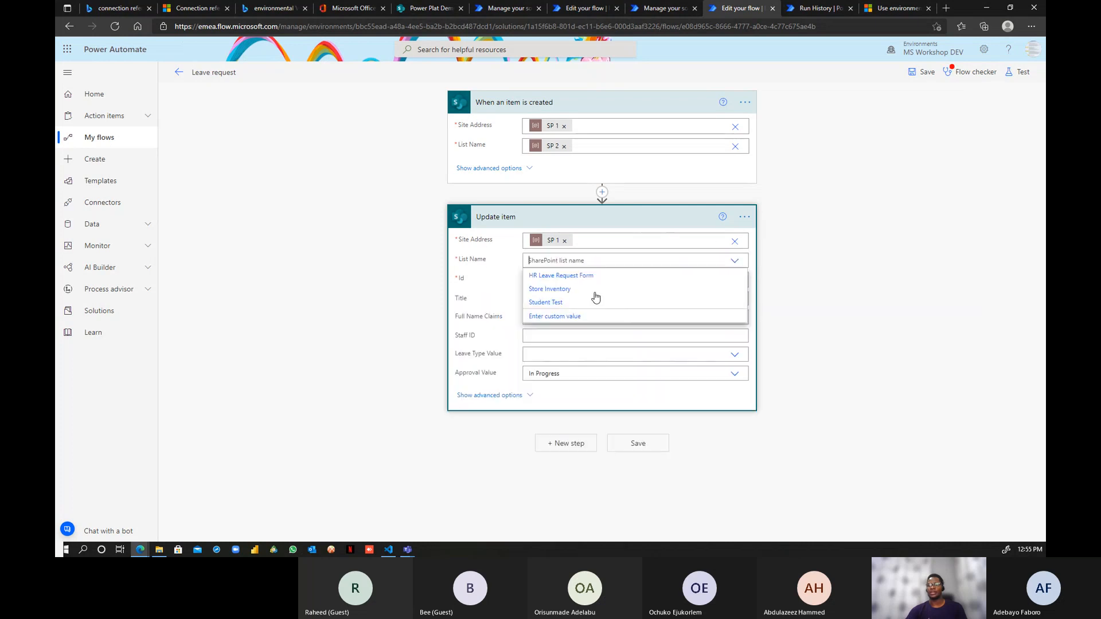
left_click(554, 316)
left_click(556, 291)
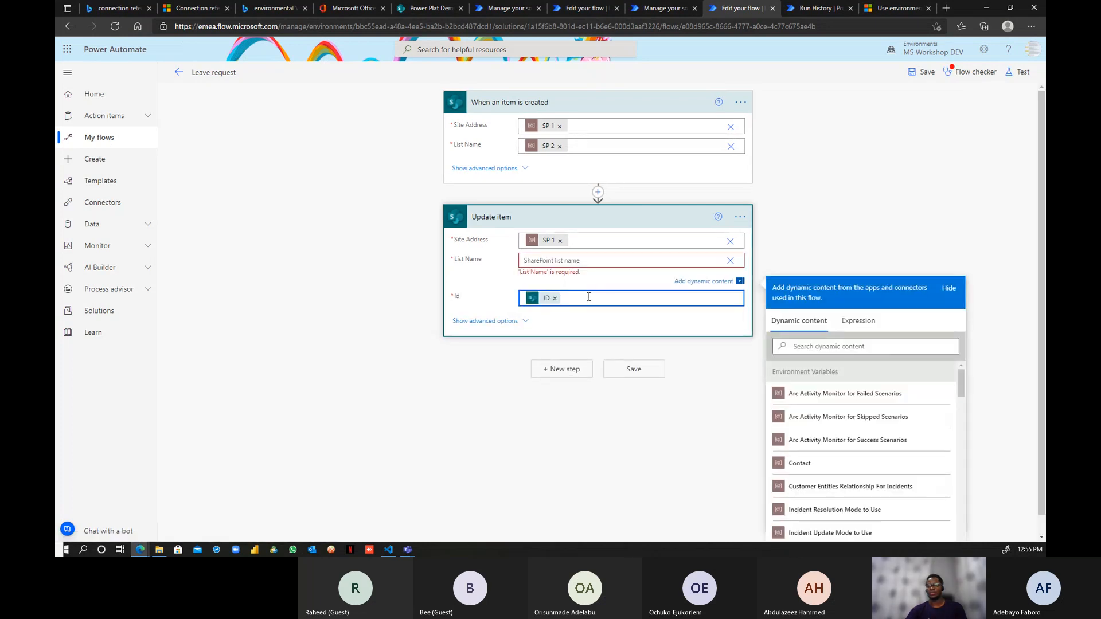
left_click(555, 288)
left_click(573, 261)
scroll(833, 462, "down", 3)
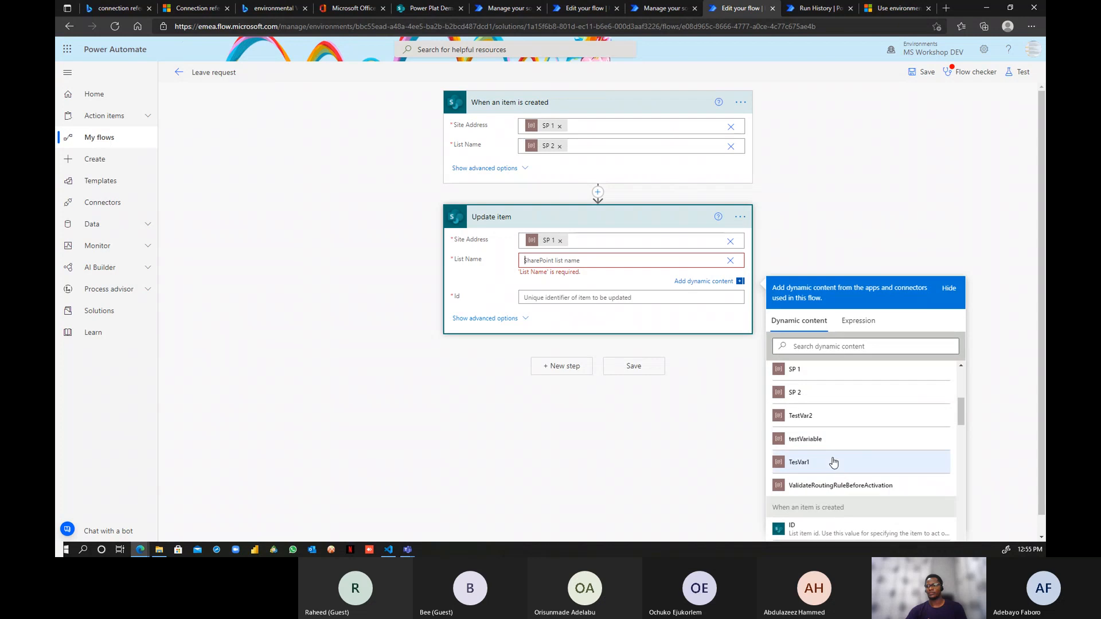
left_click(811, 392)
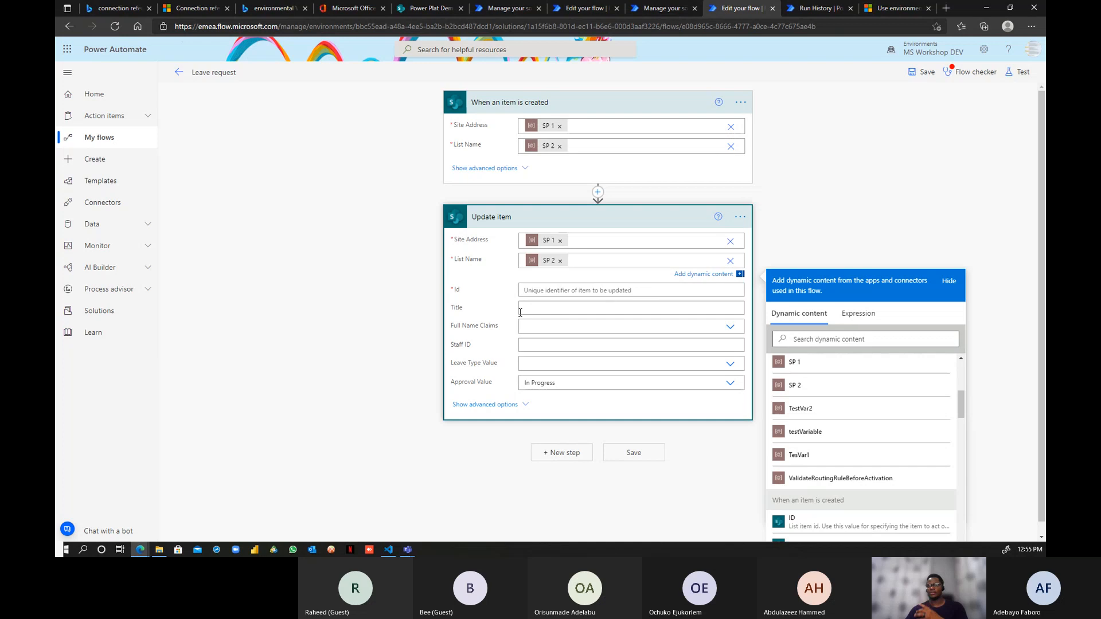
- Fill the Update item Id field with the trigger item's ID
left_click(524, 290)
scroll(849, 457, "down", 1)
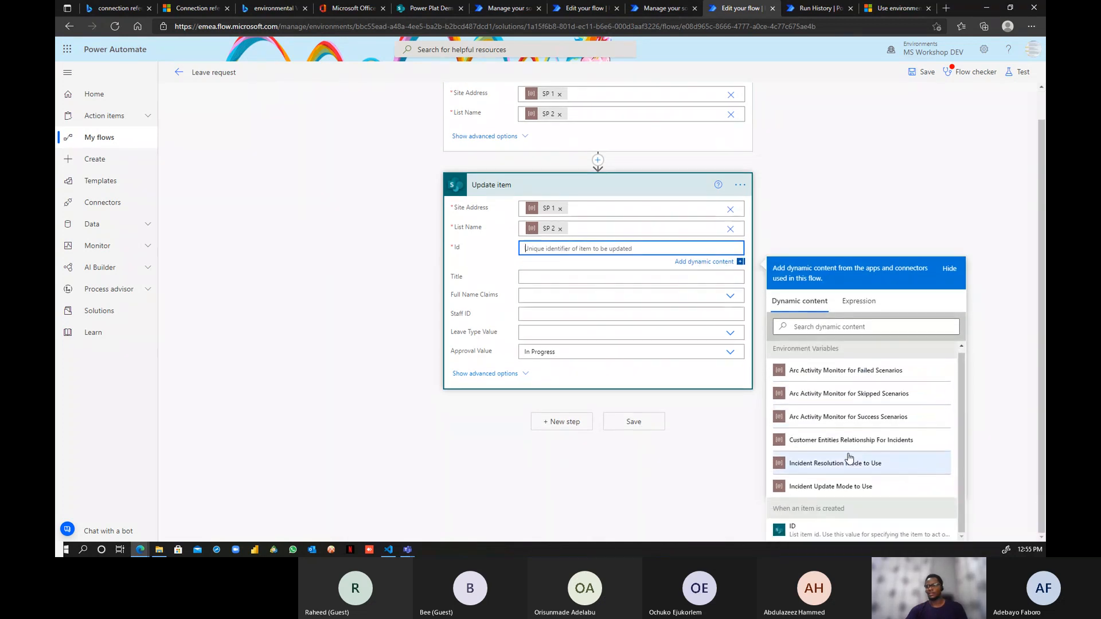
left_click(791, 528)
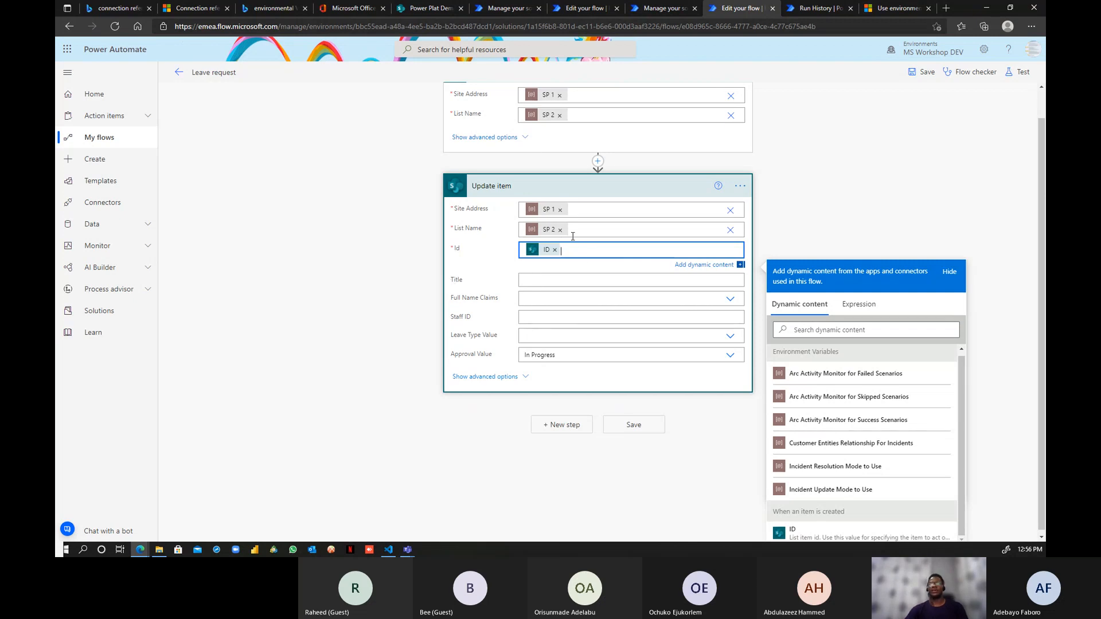
scroll(572, 237, "up", 1)
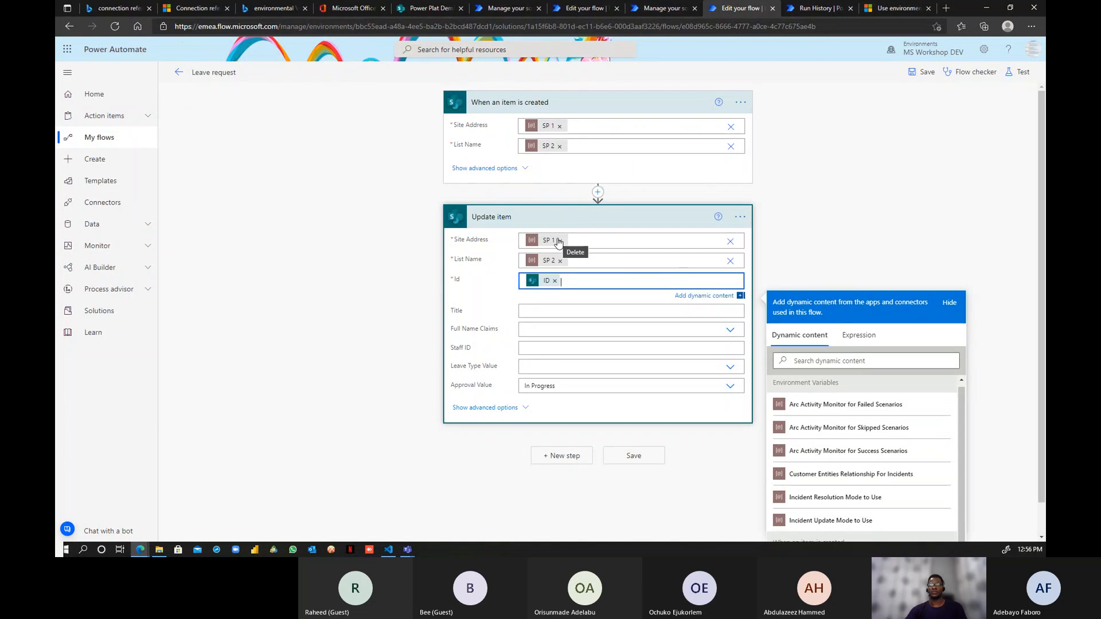
left_click(505, 9)
- In the PL100 DEV flow, set Update item's Site Address to SP 1 and List Name to SP 2
left_click(577, 8)
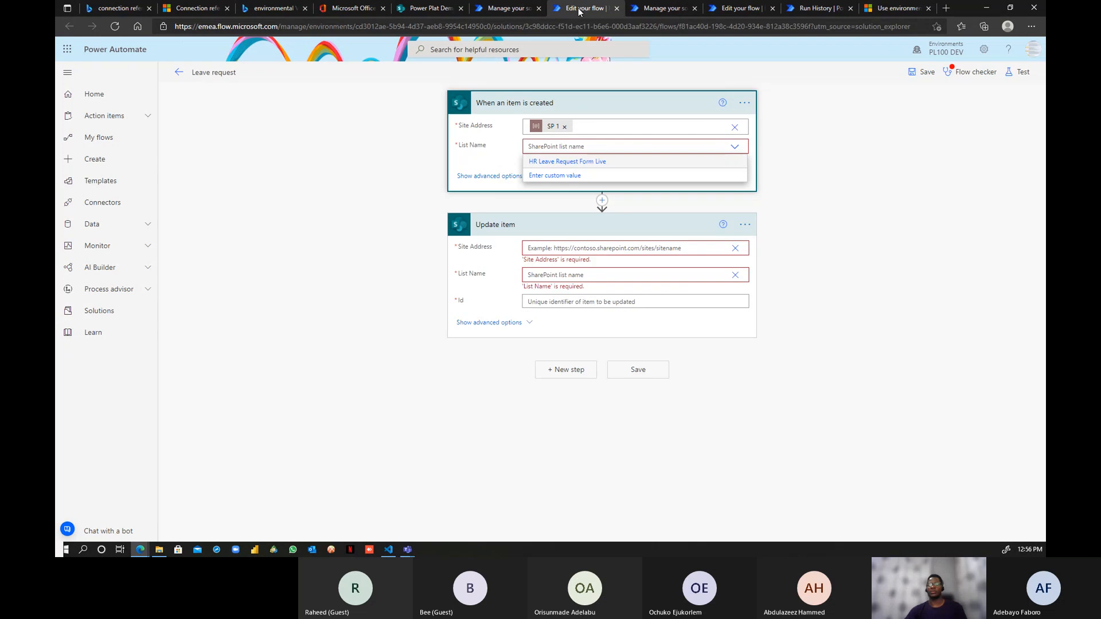
left_click(736, 254)
scroll(619, 338, "down", 2)
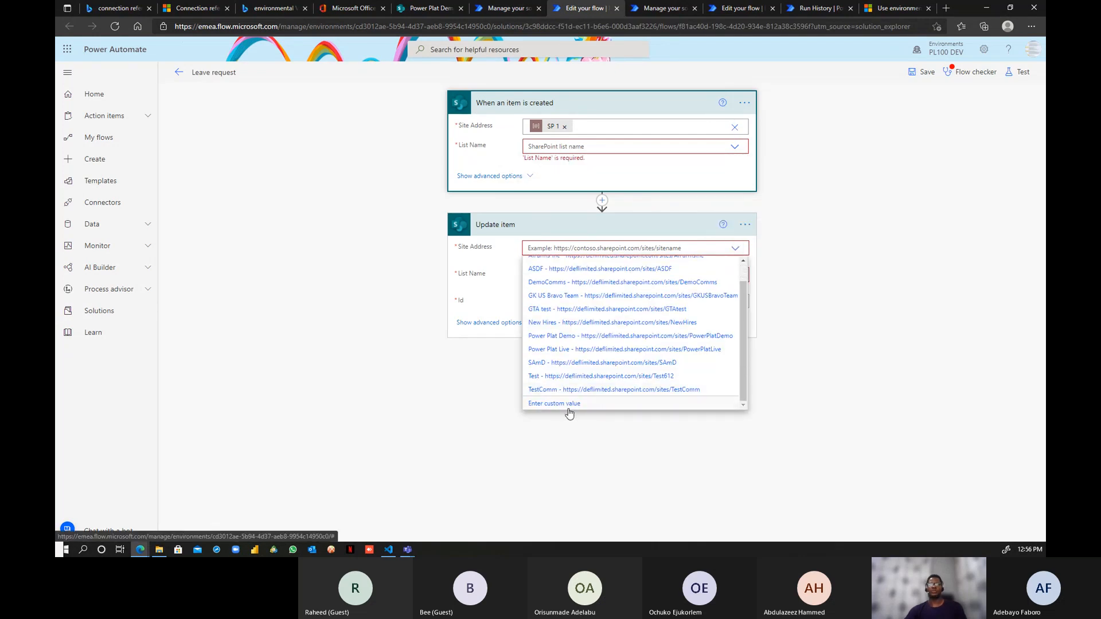
left_click(568, 404)
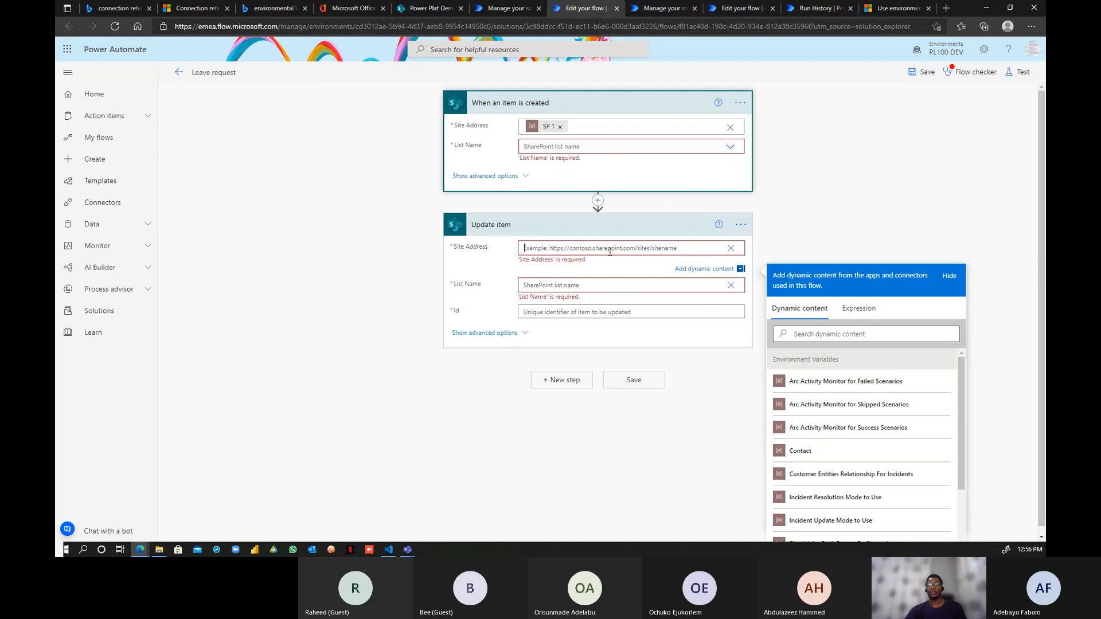
scroll(832, 483, "down", 2)
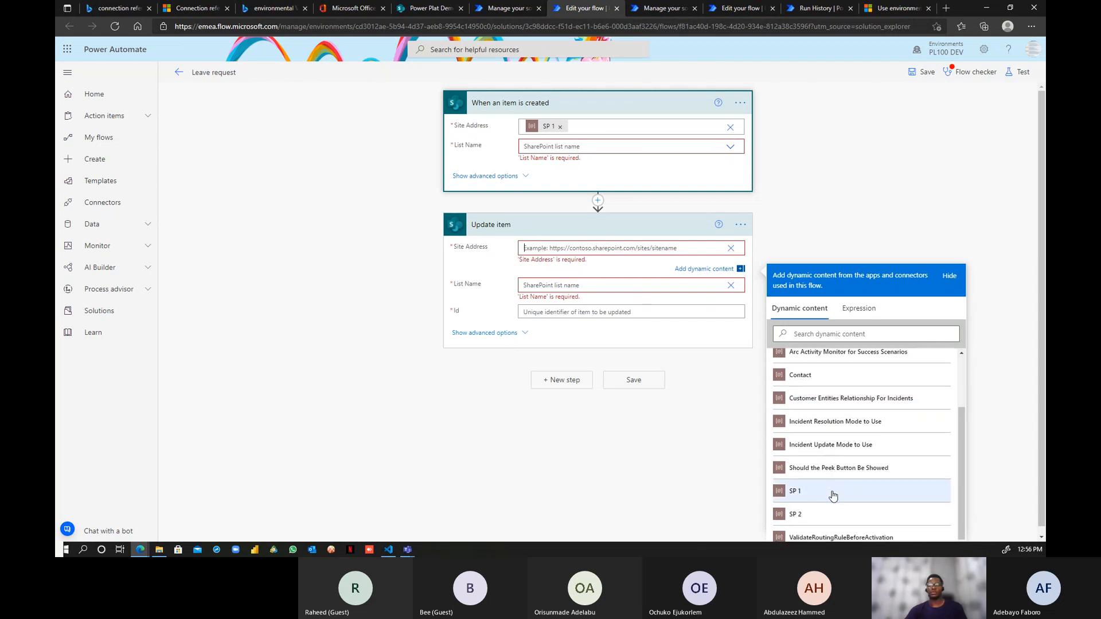
left_click(831, 493)
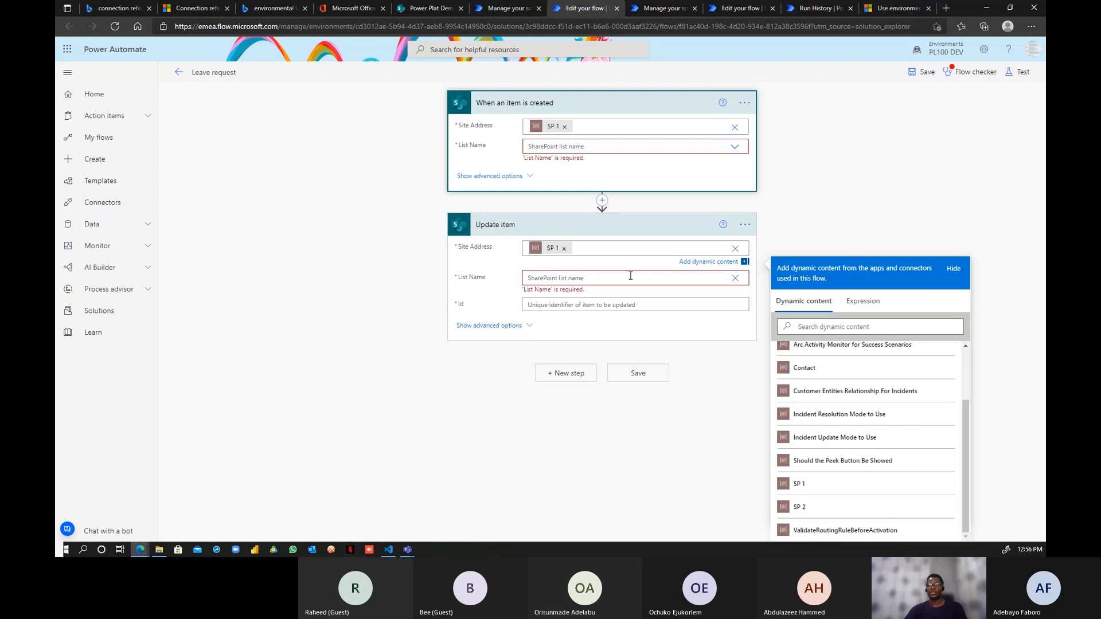
scroll(823, 519, "down", 4)
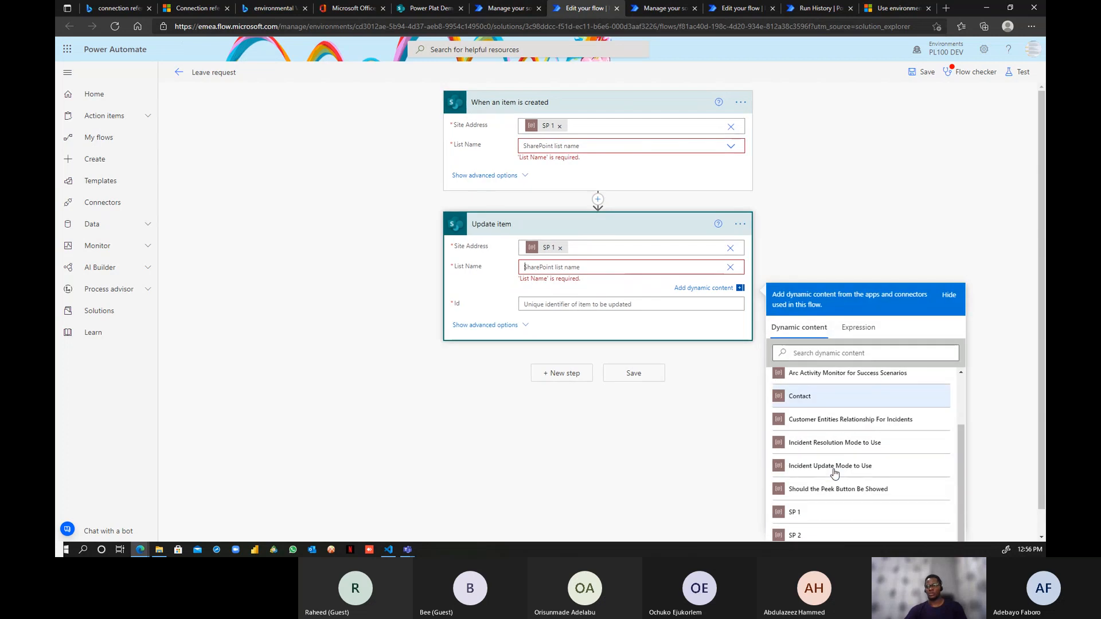
left_click(826, 536)
- Browse the dynamic content for a value for the Update item Id field
left_click(605, 296)
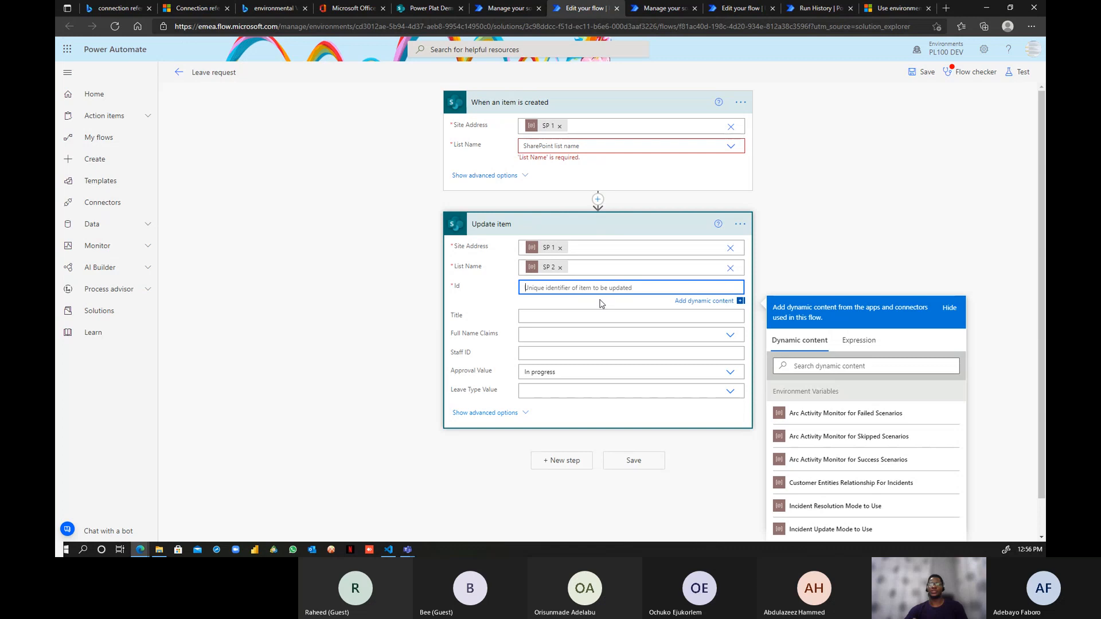
scroll(858, 503, "down", 1)
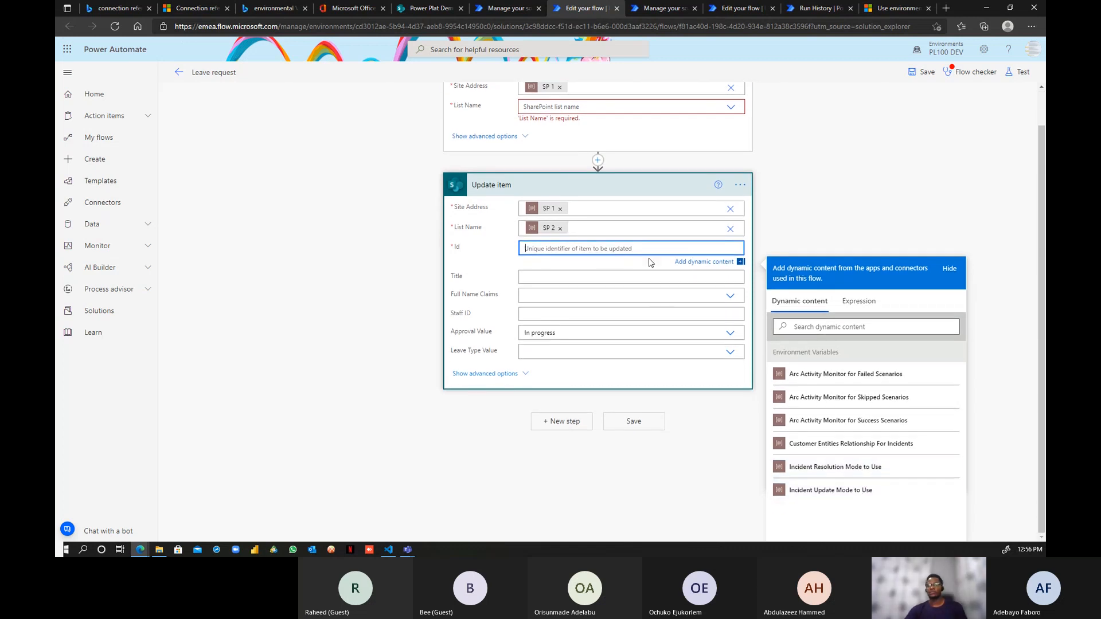
scroll(865, 488, "up", 1)
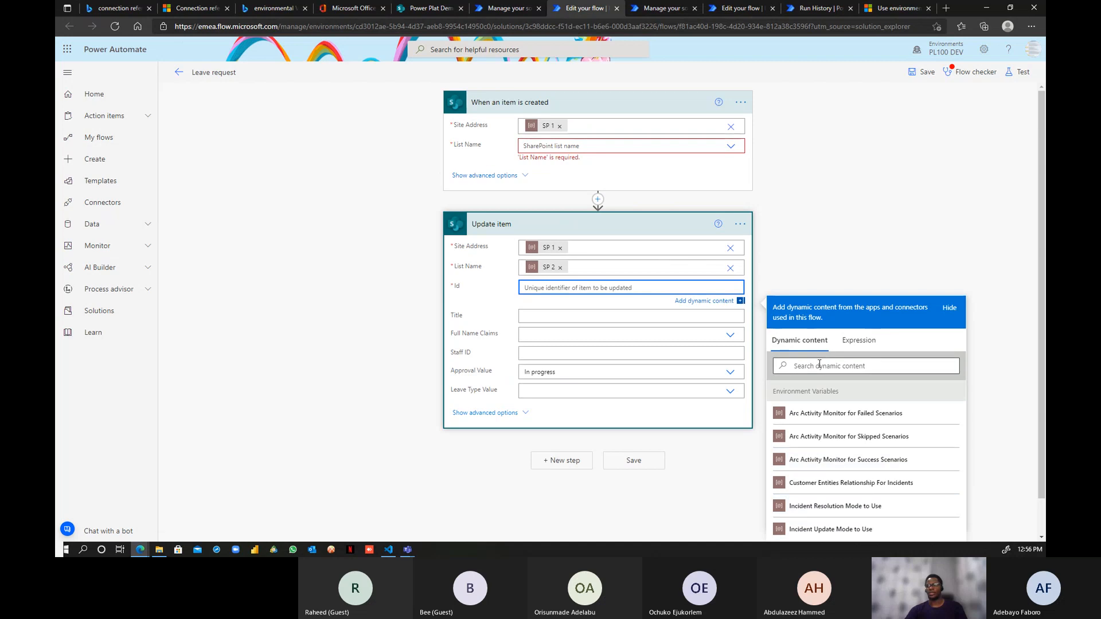
left_click(821, 364)
left_click(599, 287)
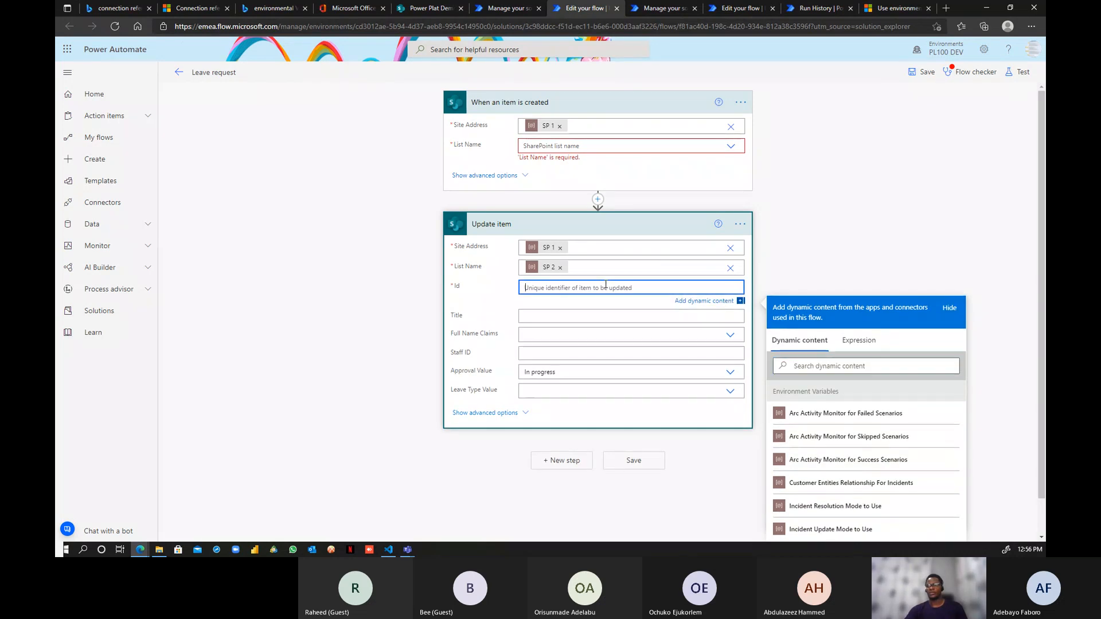
scroll(909, 467, "down", 1)
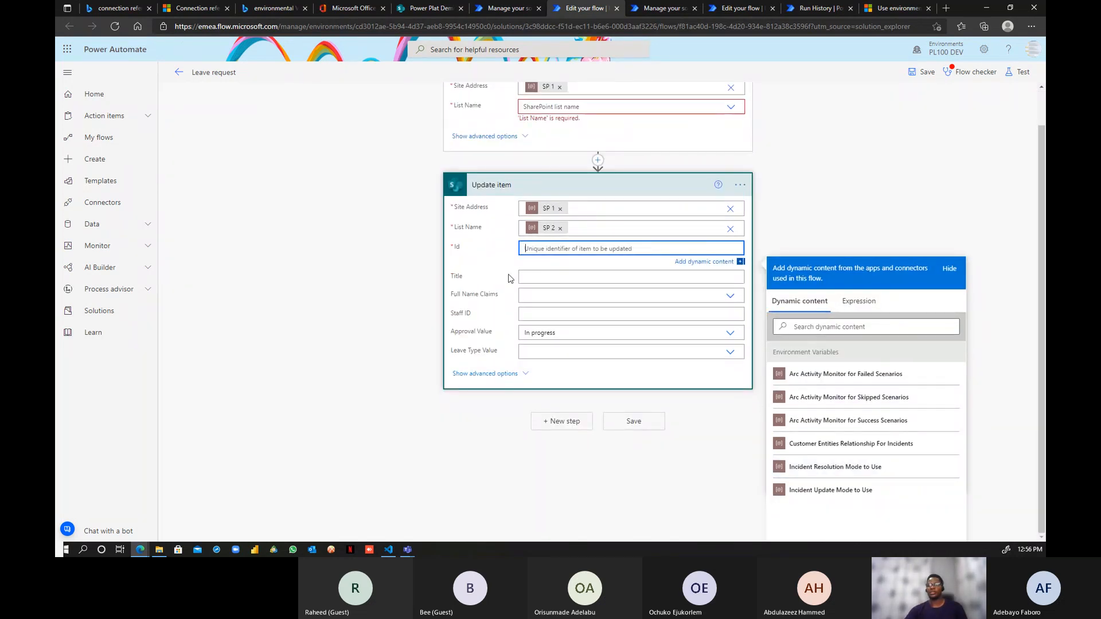
scroll(574, 327, "up", 1)
- Set the trigger's List Name to a custom value using SP 2
left_click(587, 145)
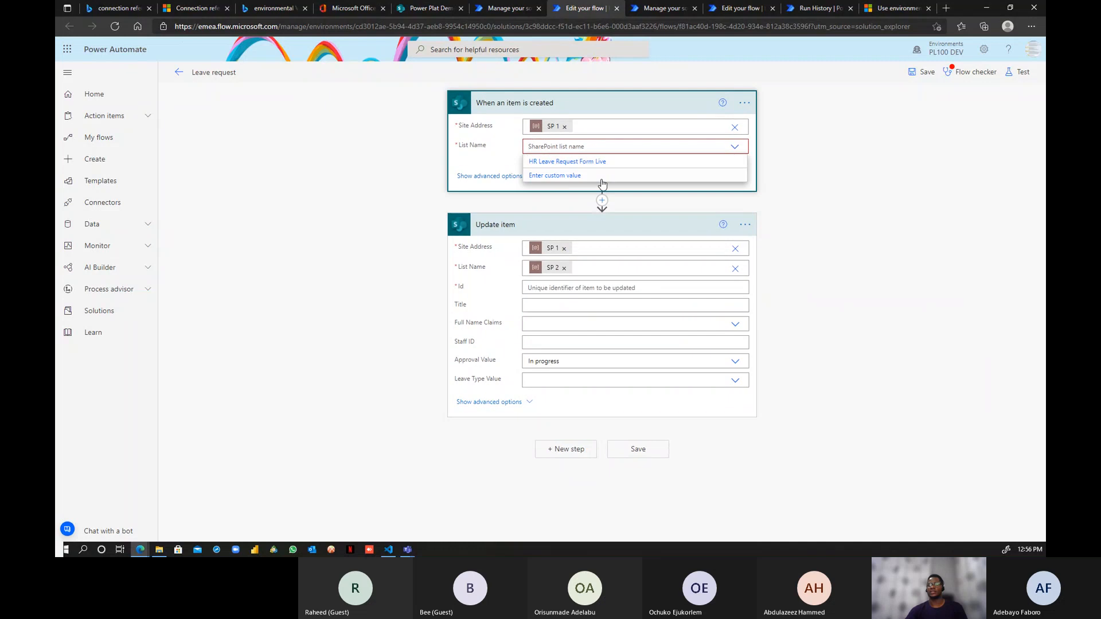
left_click(515, 173)
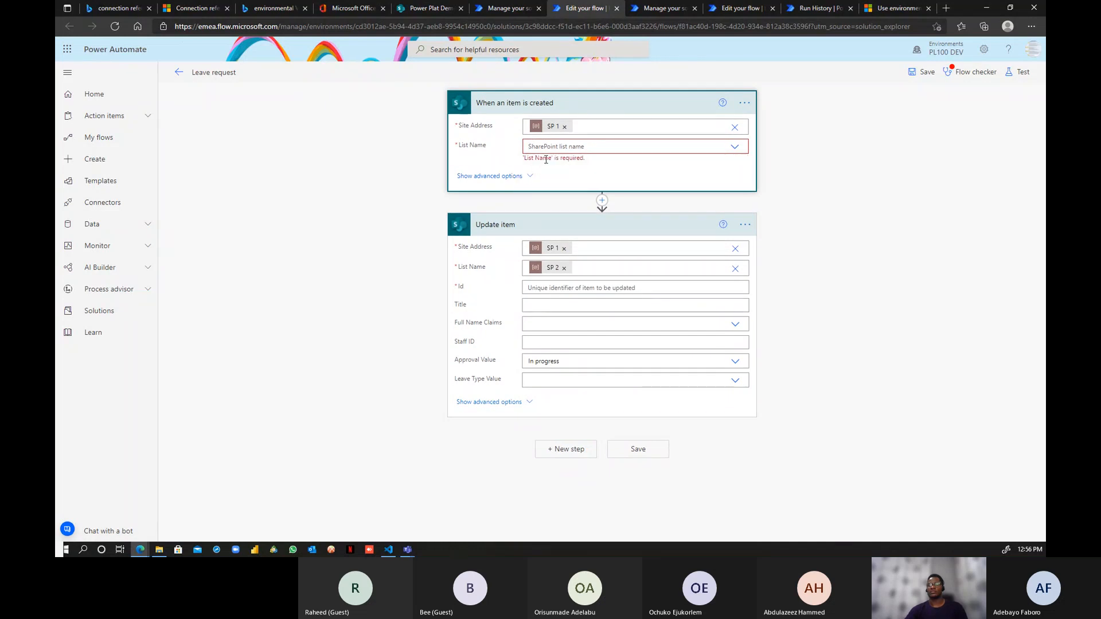
left_click(587, 143)
left_click(555, 176)
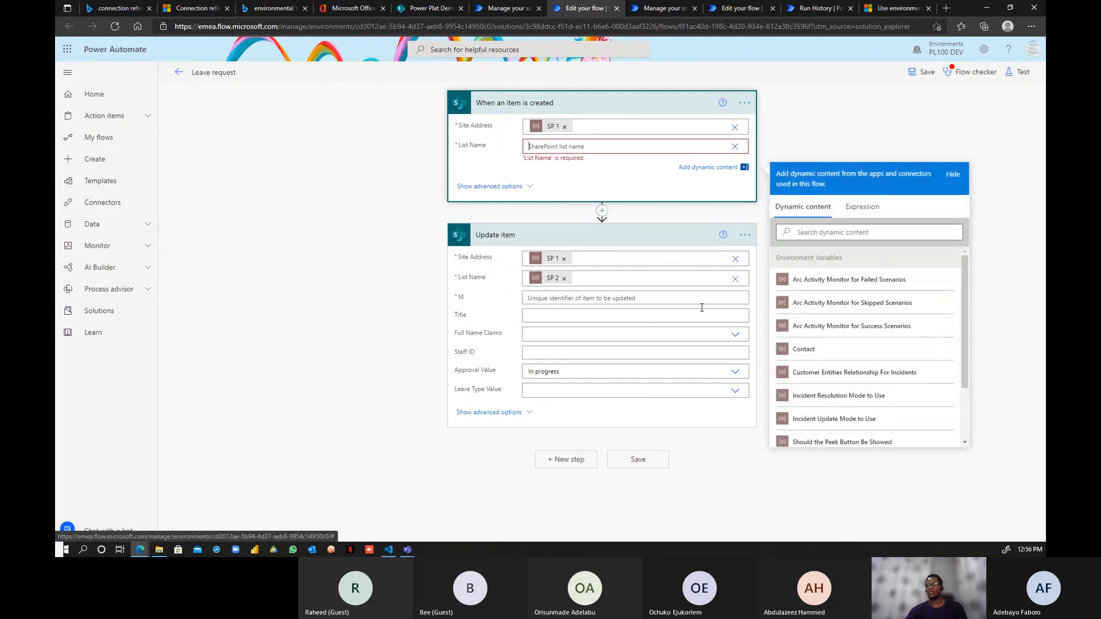
scroll(833, 399, "down", 2)
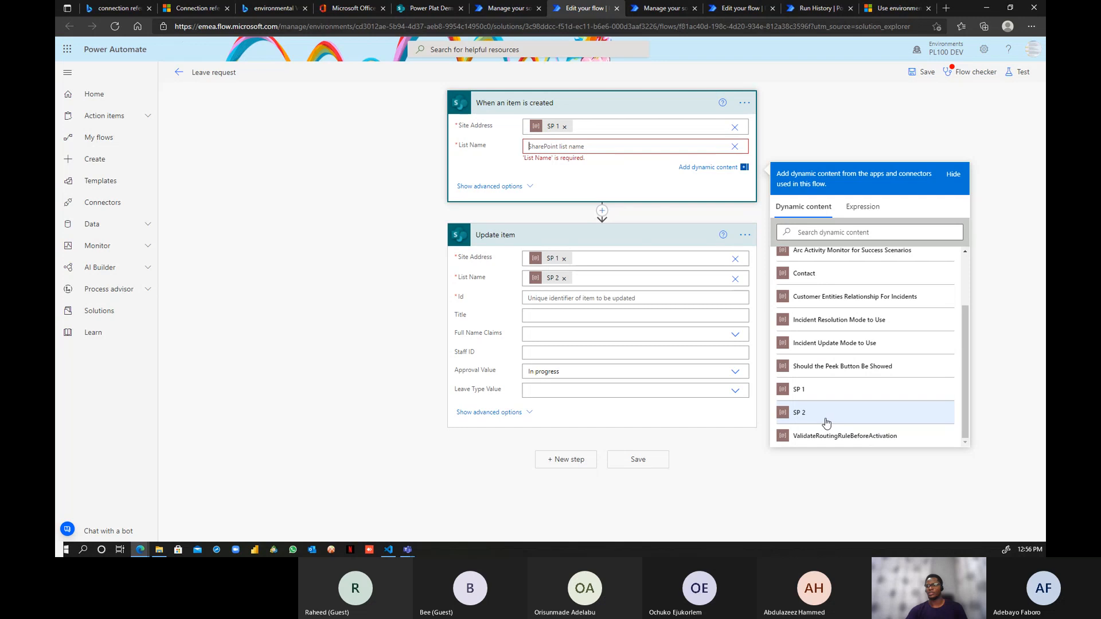
left_click(824, 414)
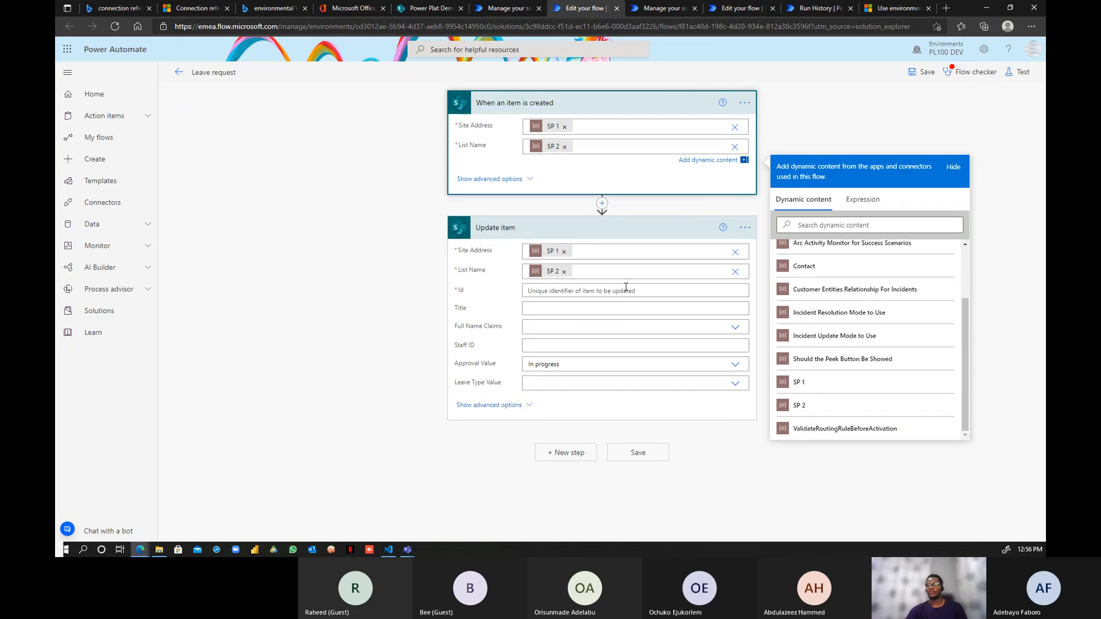
- Set the Update item Id to the trigger item's ID
left_click(625, 290)
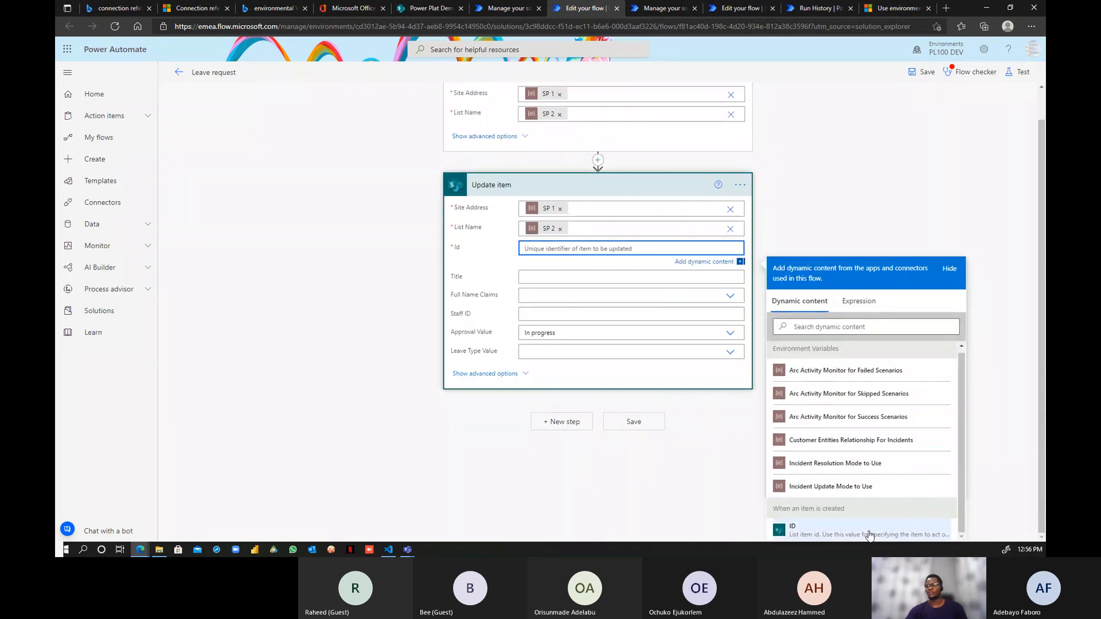
left_click(869, 534)
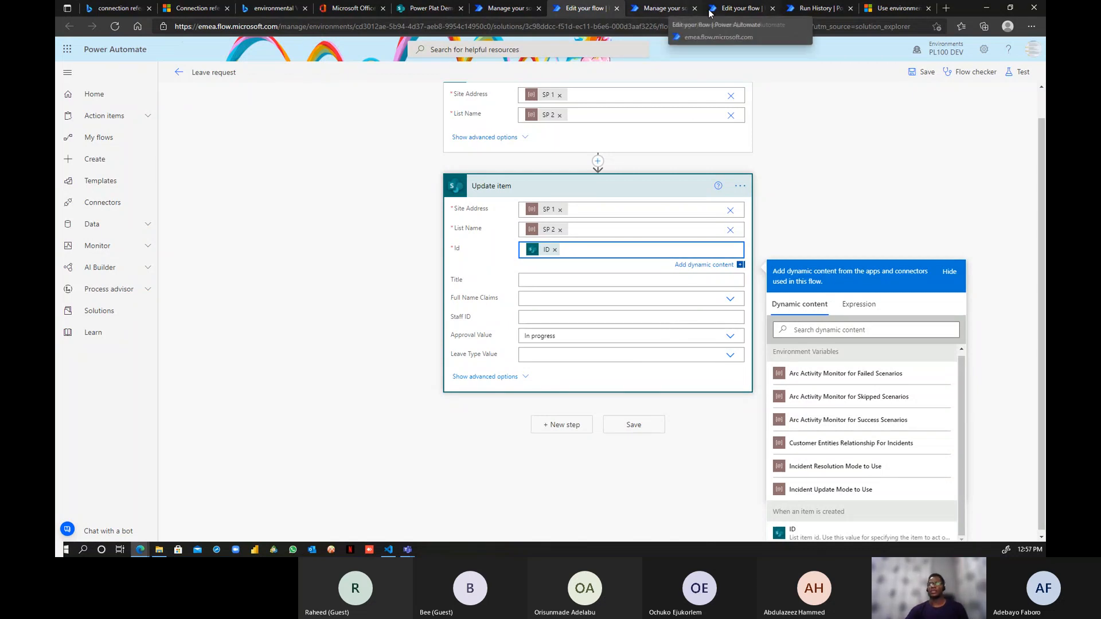
left_click(675, 10)
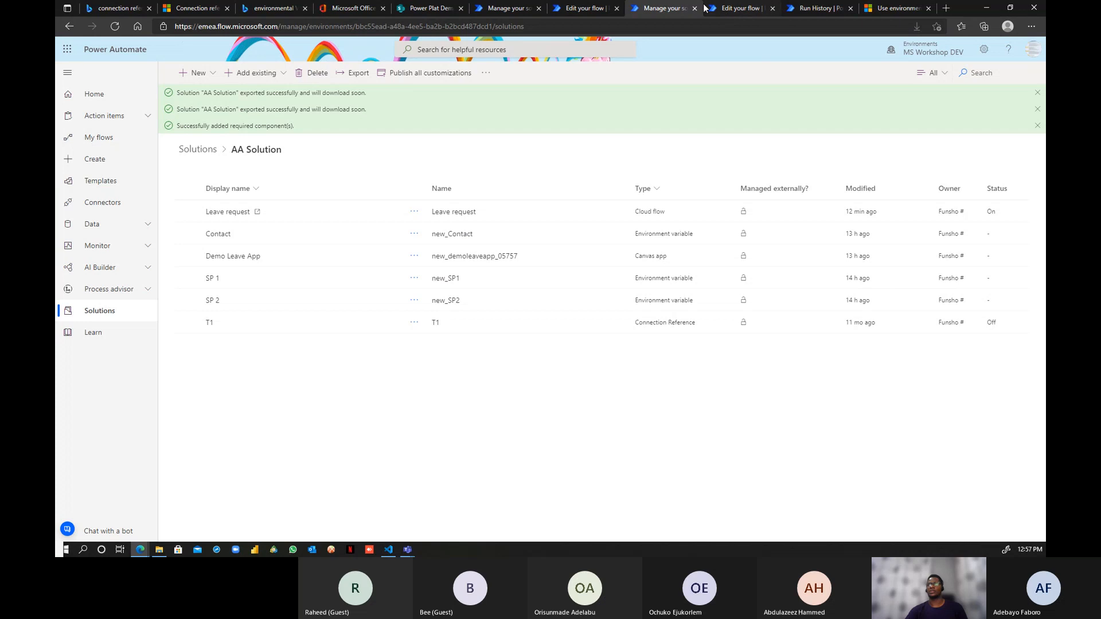
- Discard the unsaved edits, reopen the DEV Leave request flow, and expand its trigger and Update item steps
left_click(694, 9)
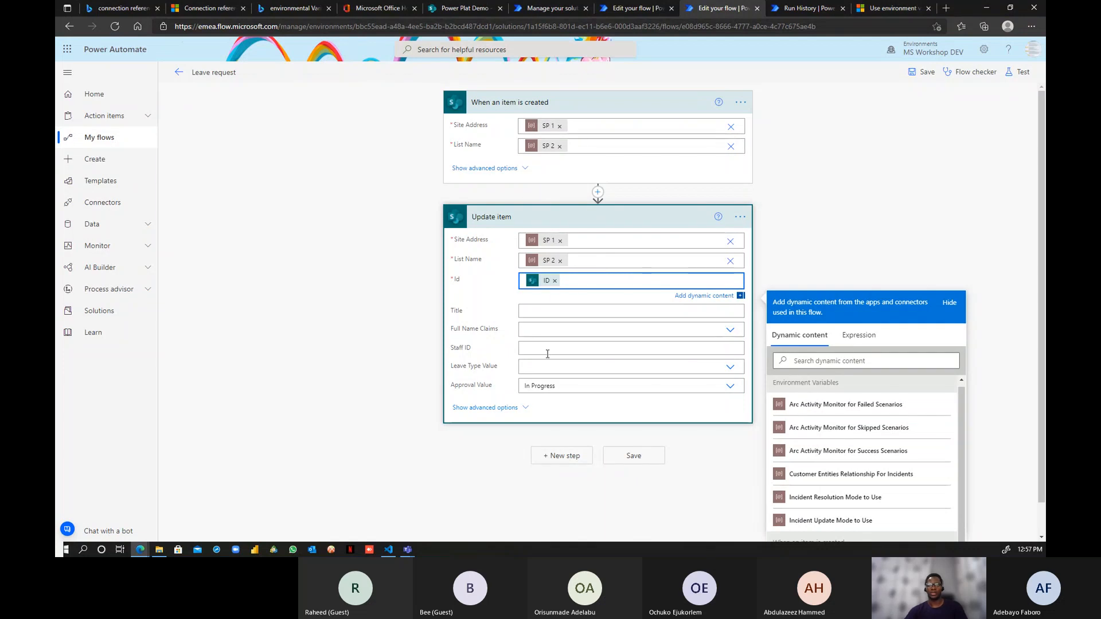
left_click(175, 75)
left_click(601, 105)
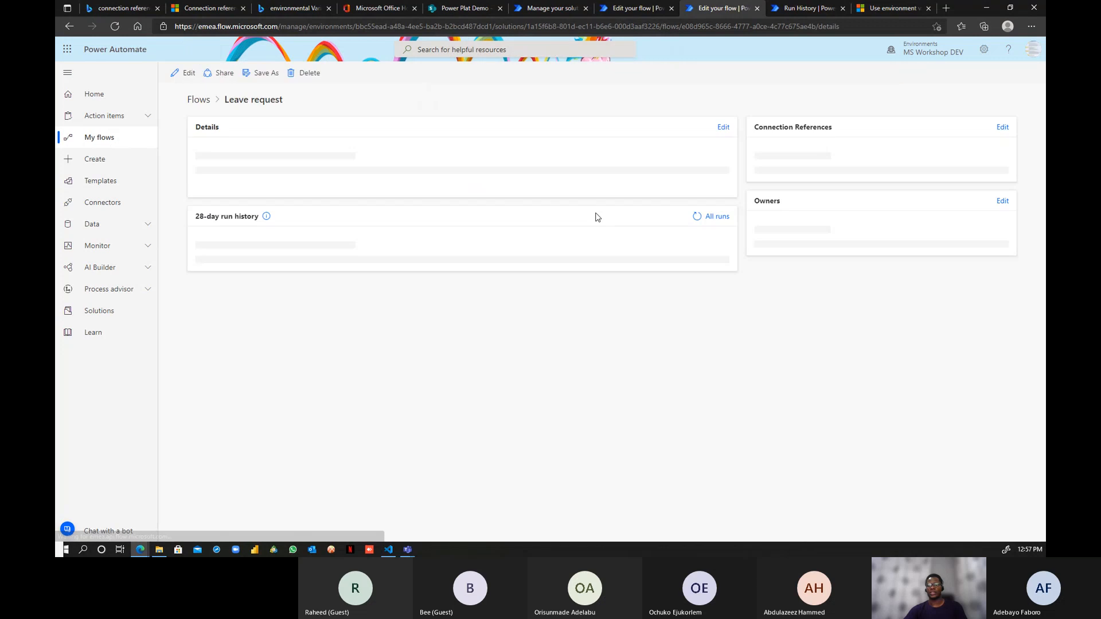
left_click(185, 73)
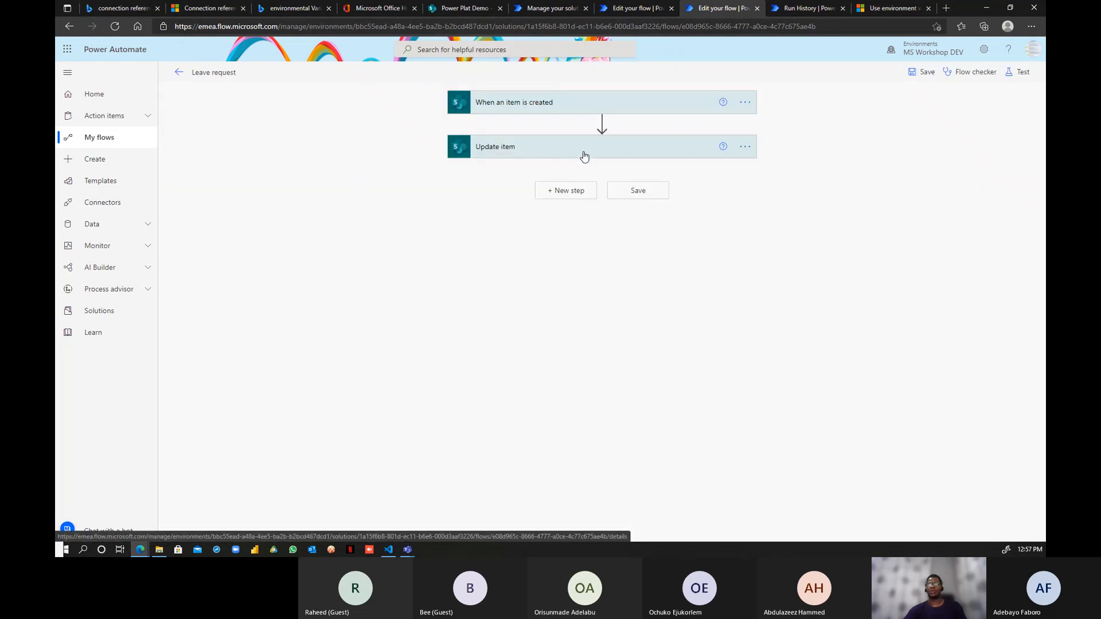
left_click(584, 146)
left_click(589, 103)
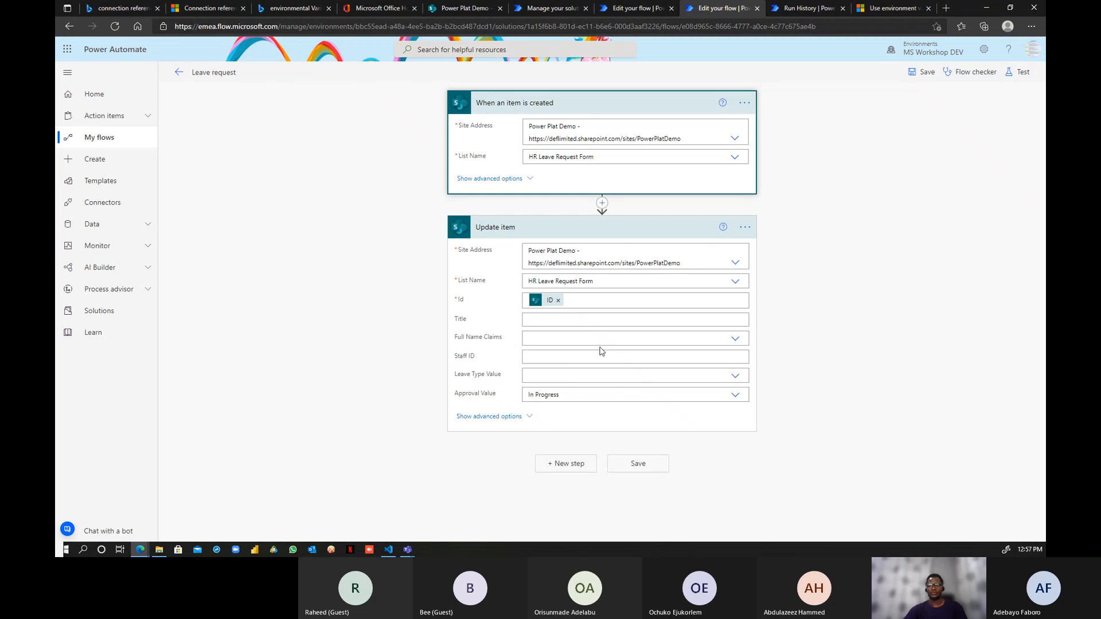
left_click(551, 8)
- Save the imported PL100 DEV Leave request flow from the designer toolbar
left_click(635, 8)
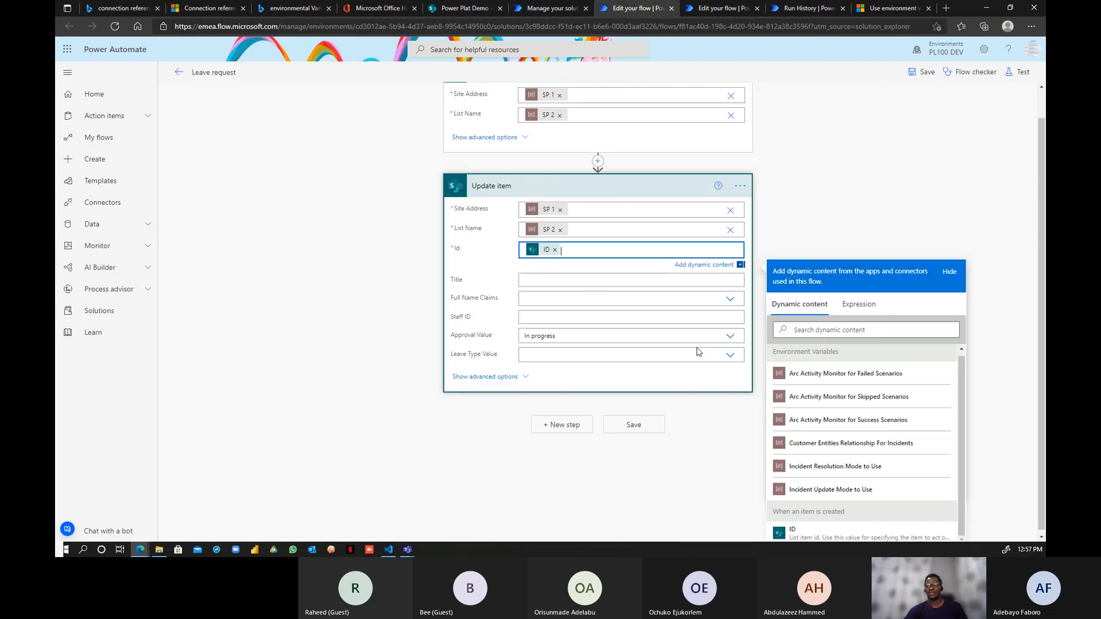
scroll(698, 351, "up", 1)
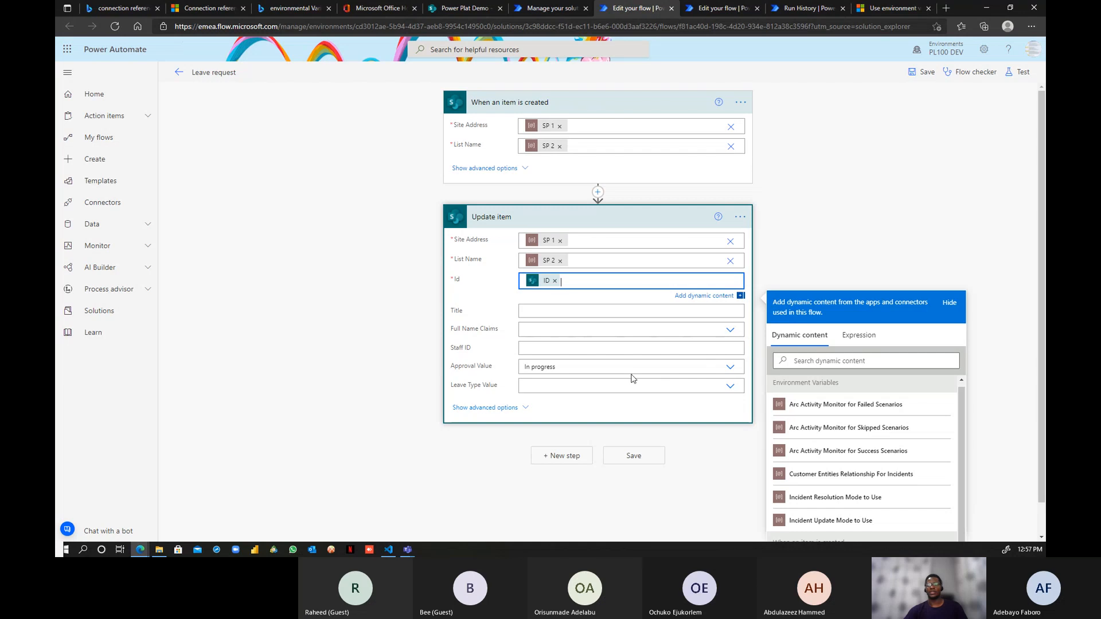
left_click(927, 72)
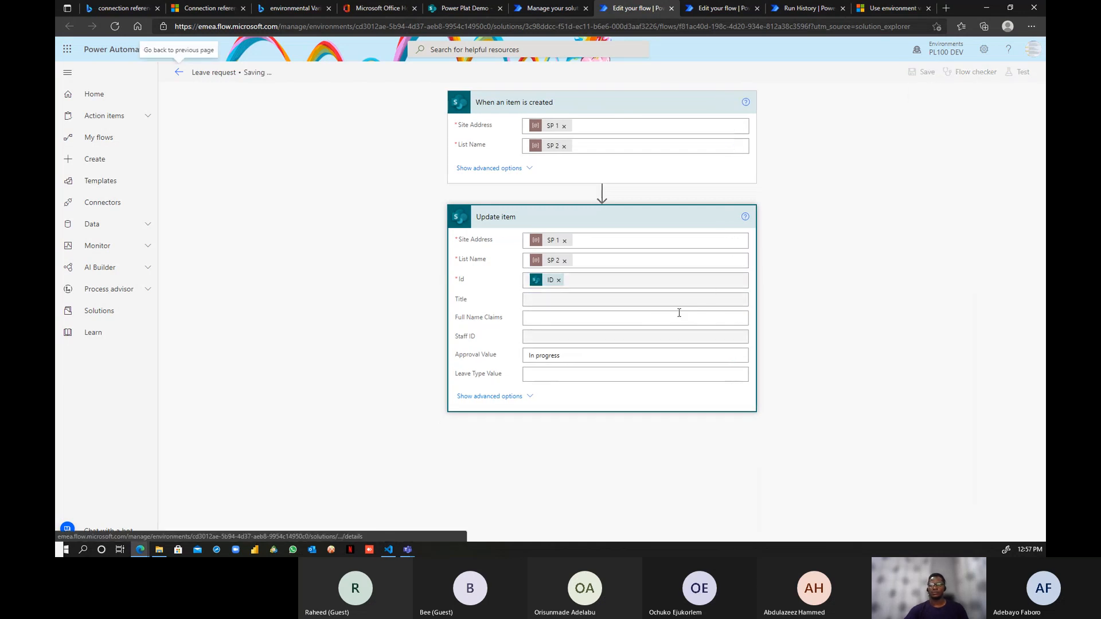
left_click(471, 11)
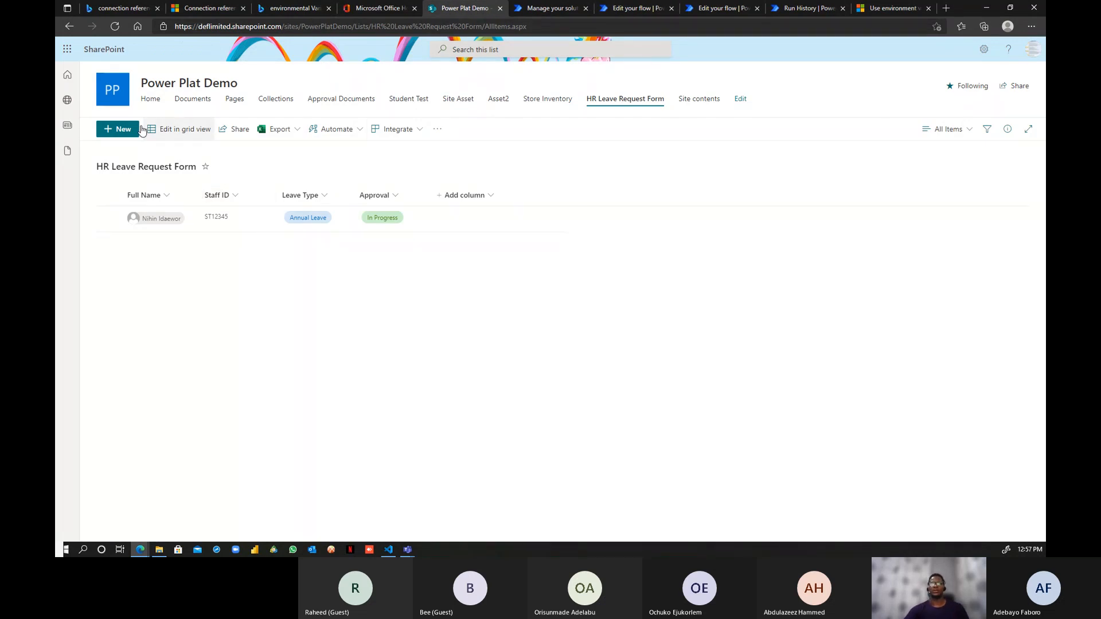
- Navigate to the HR Leave Request Form Live list on the Power Plat Live site
left_click(67, 100)
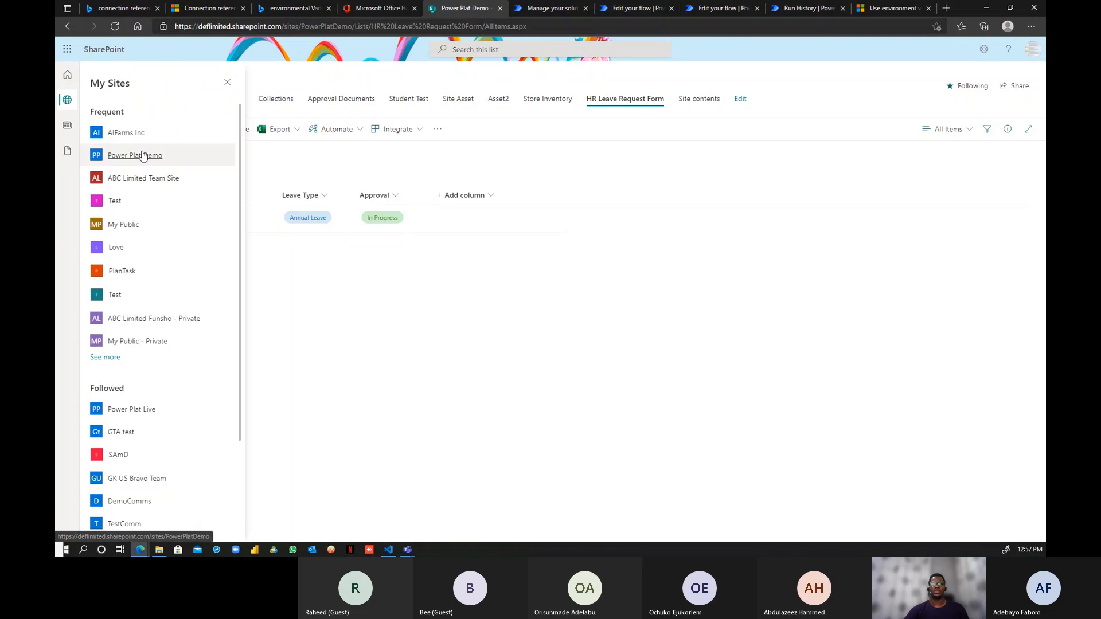
scroll(143, 156, "down", 2)
scroll(143, 263, "up", 2)
left_click(137, 411)
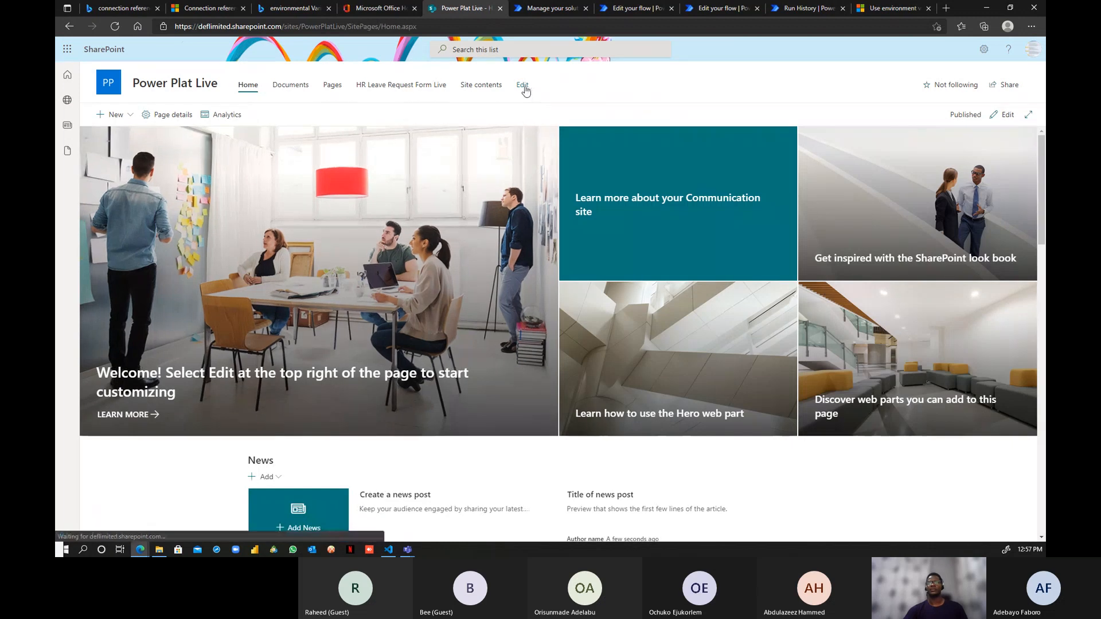
left_click(395, 88)
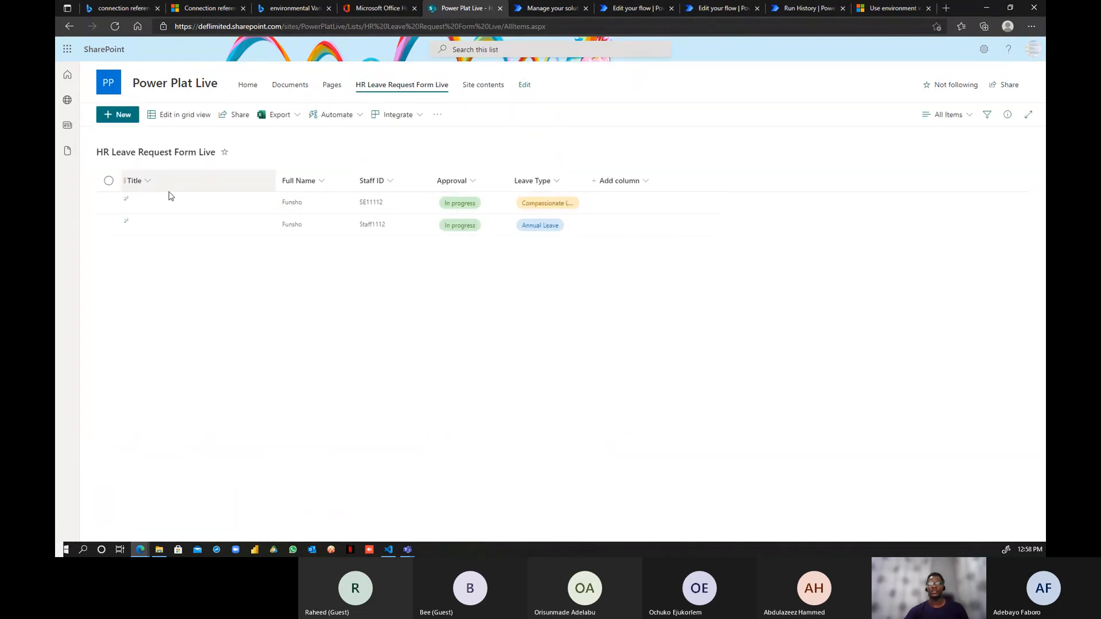
- Add a new item for the demo manager with a staff ID and blank Approval
left_click(119, 116)
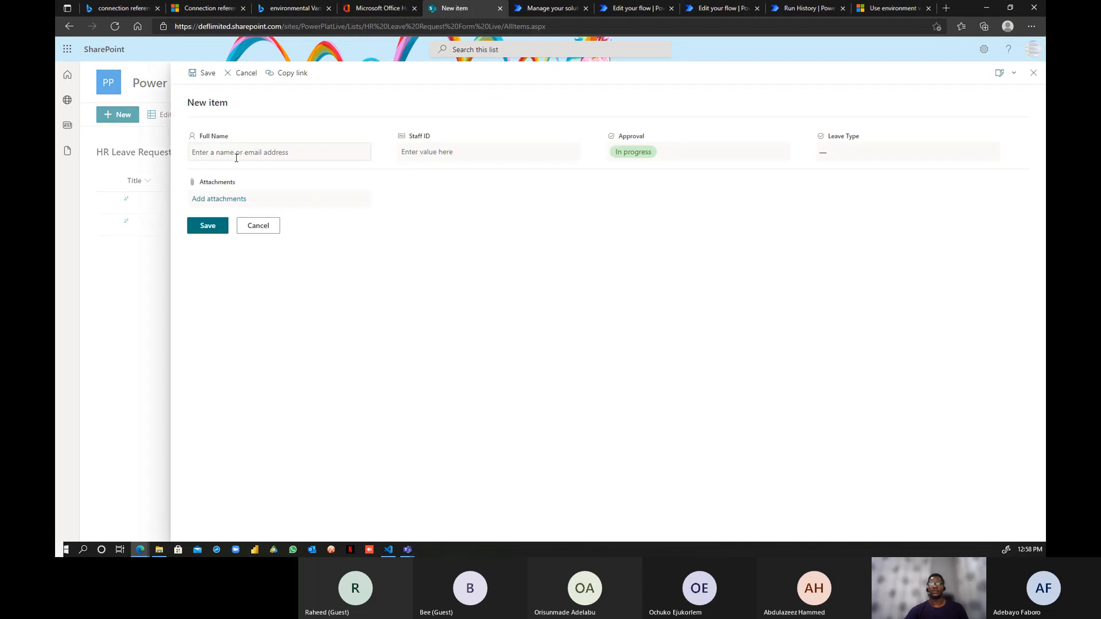
left_click(237, 156)
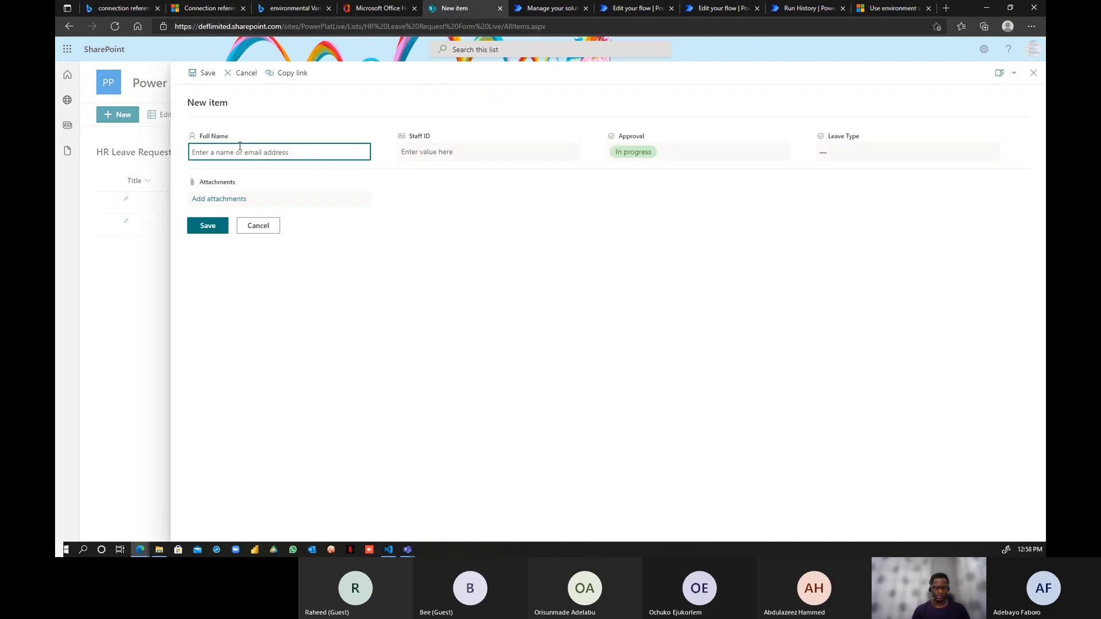
type("demo")
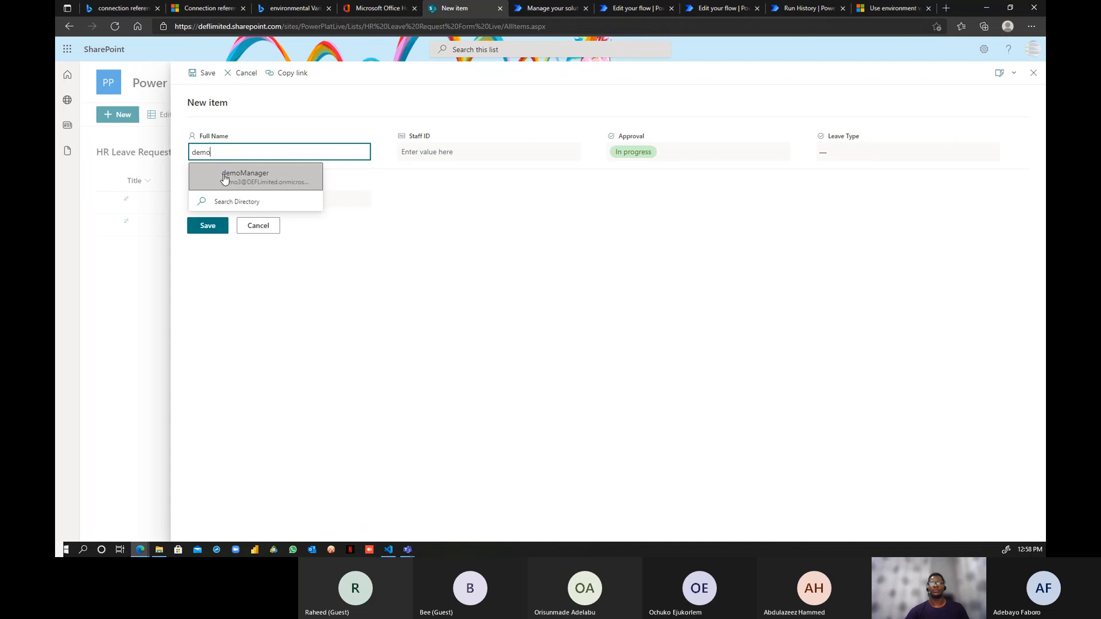
left_click(225, 176)
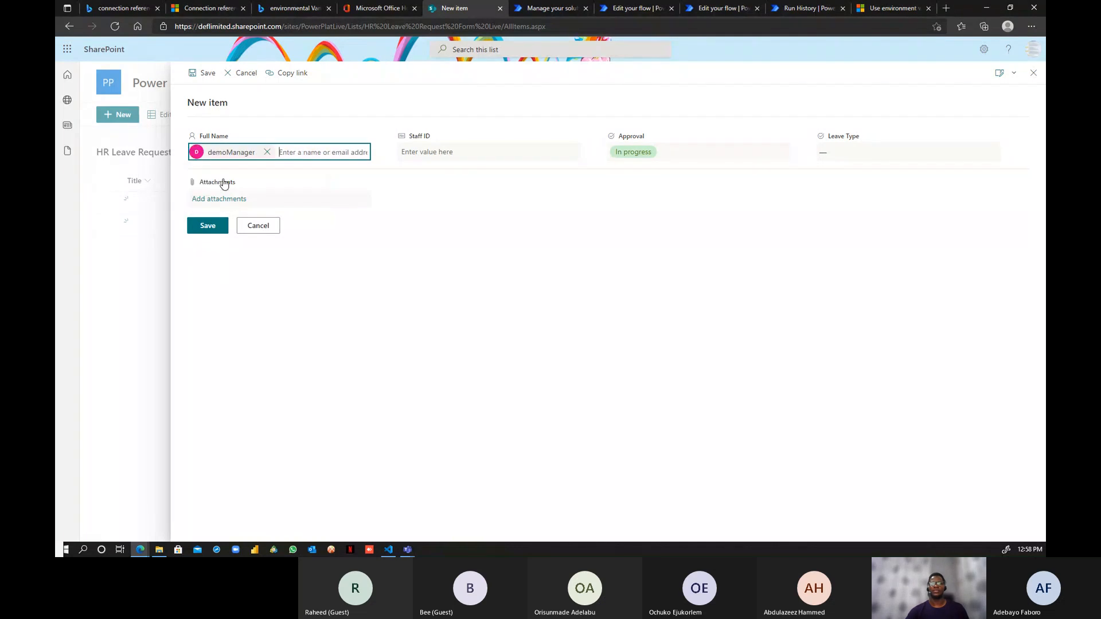
left_click(440, 152)
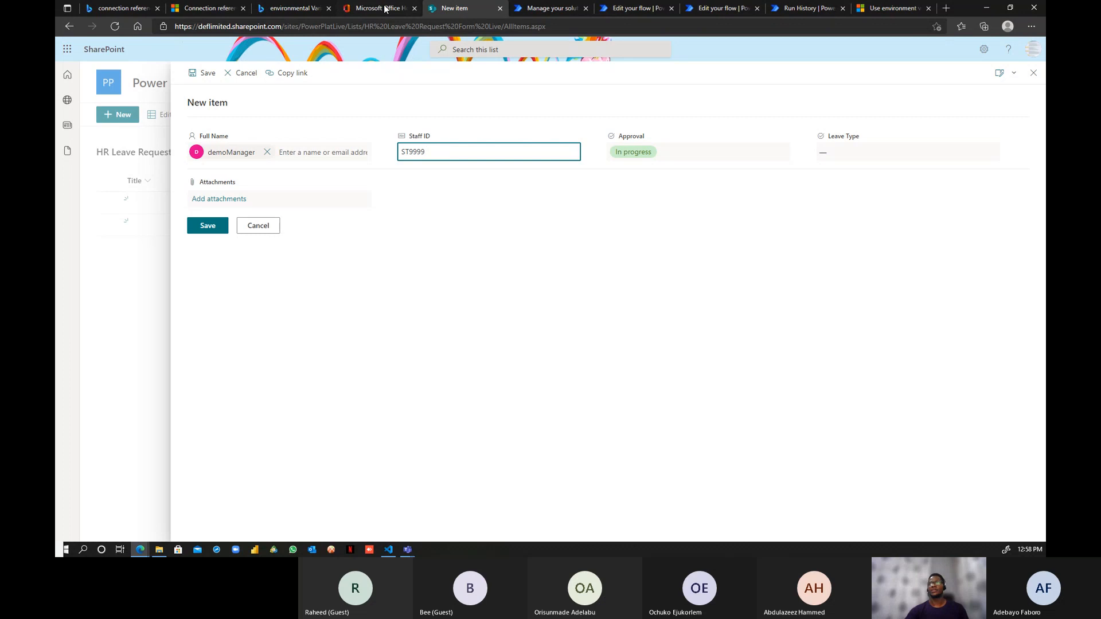
left_click(674, 157)
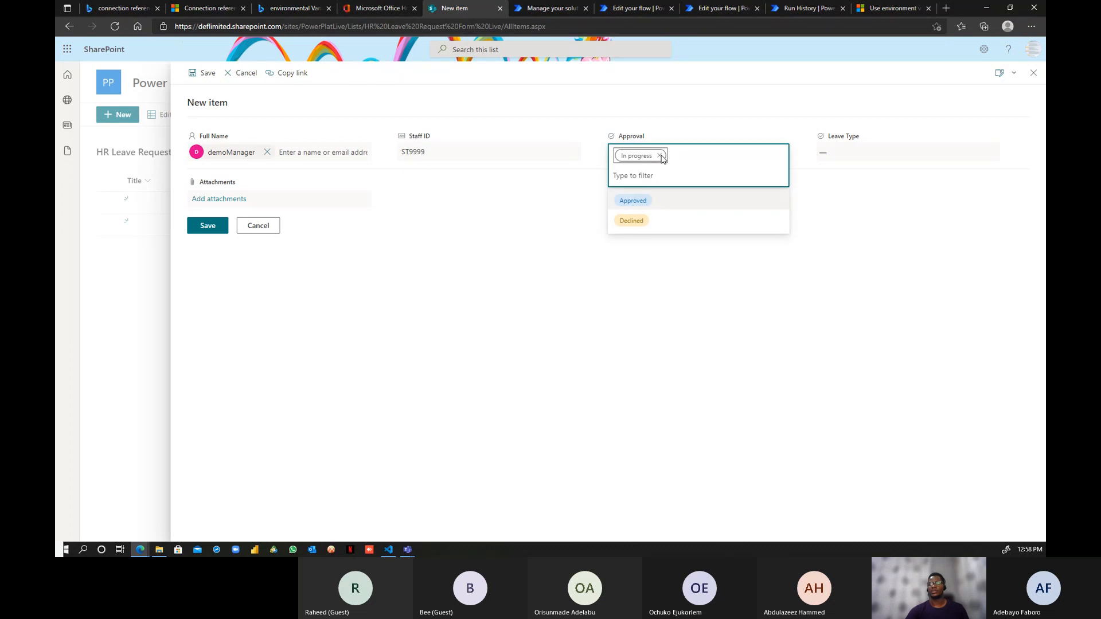
left_click(663, 158)
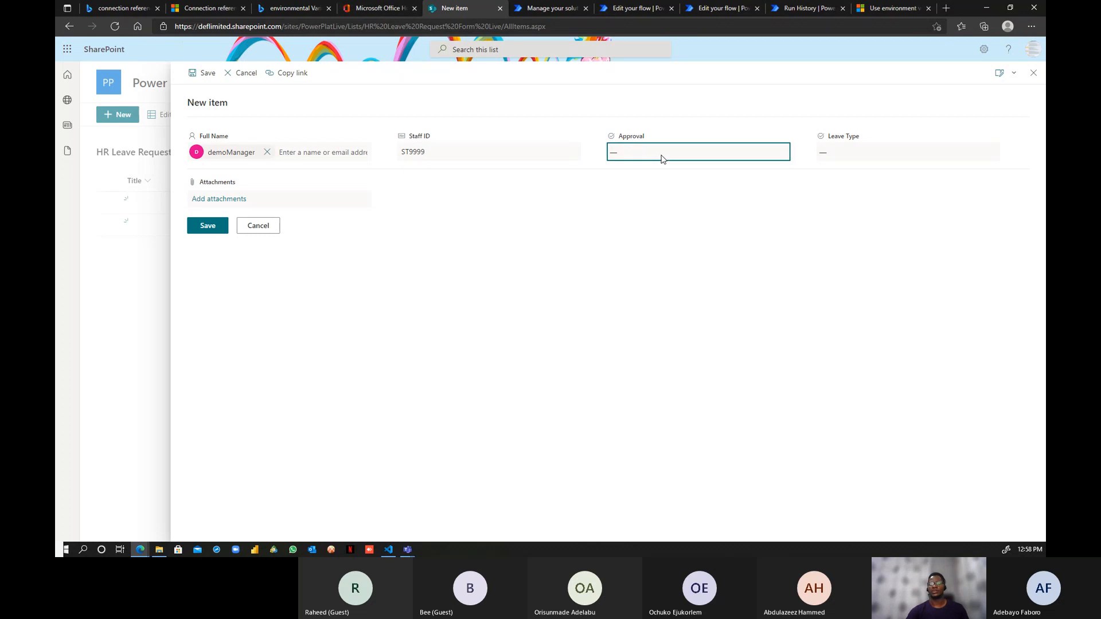
left_click(204, 232)
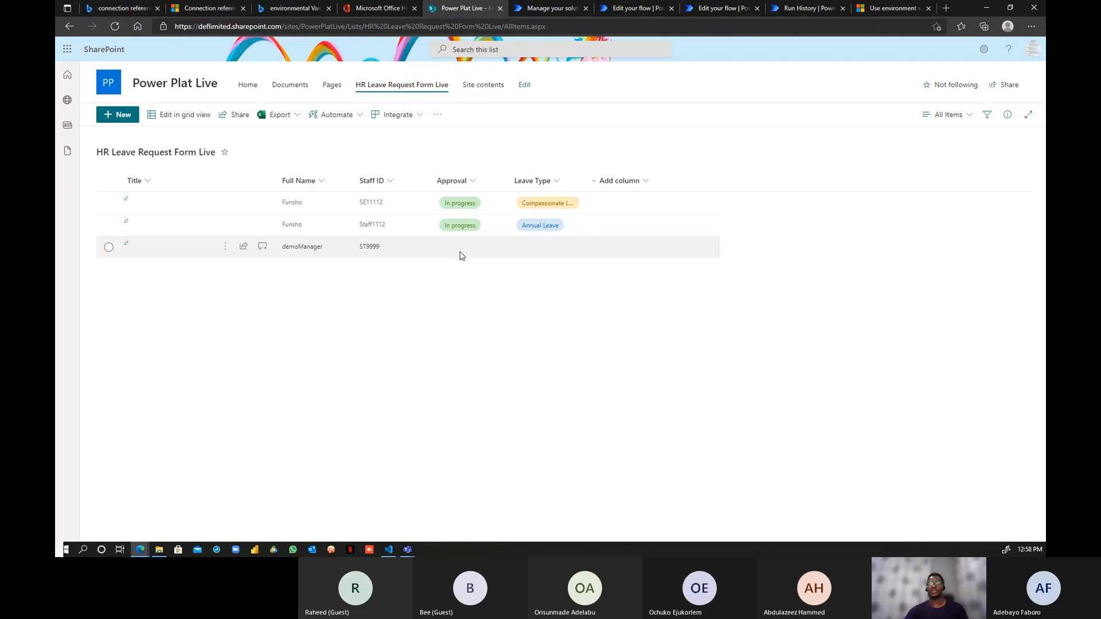
- Exit the imported flow's editor to its details page
left_click(559, 9)
left_click(613, 9)
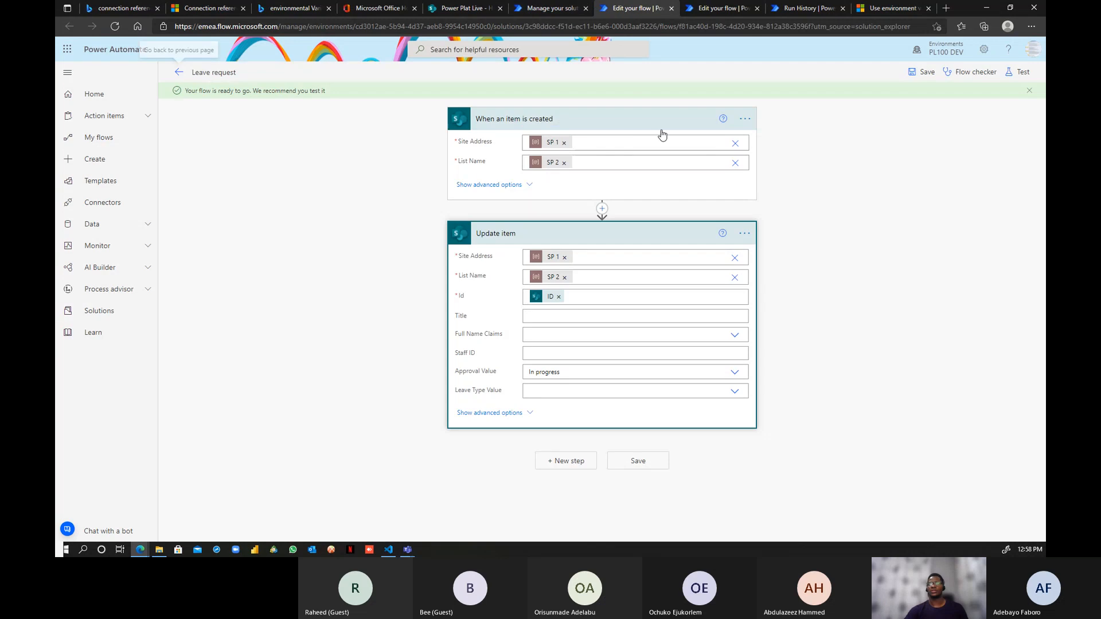
left_click(179, 72)
left_click(598, 109)
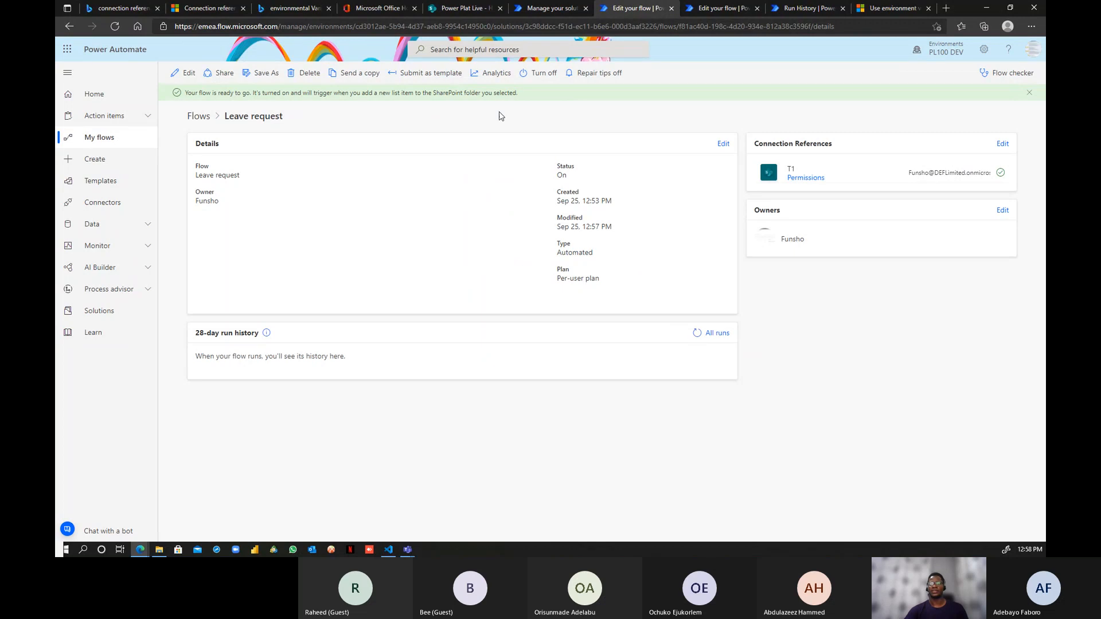
- Exit the DEV flow's editor and refresh both flows' run histories, which show no runs
left_click(716, 10)
left_click(179, 72)
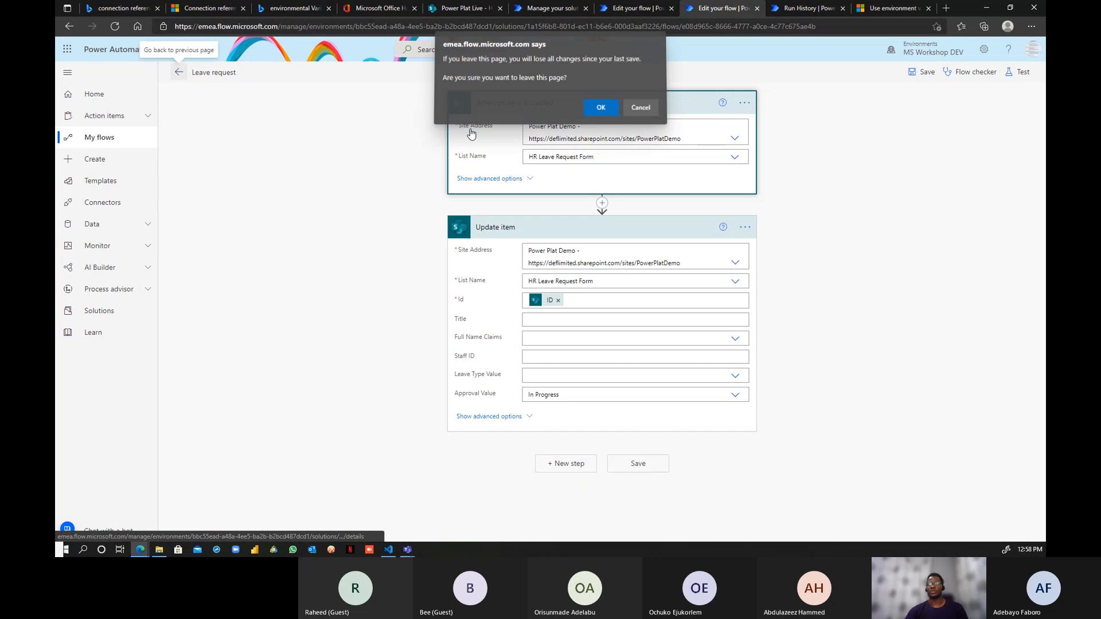
key("Return")
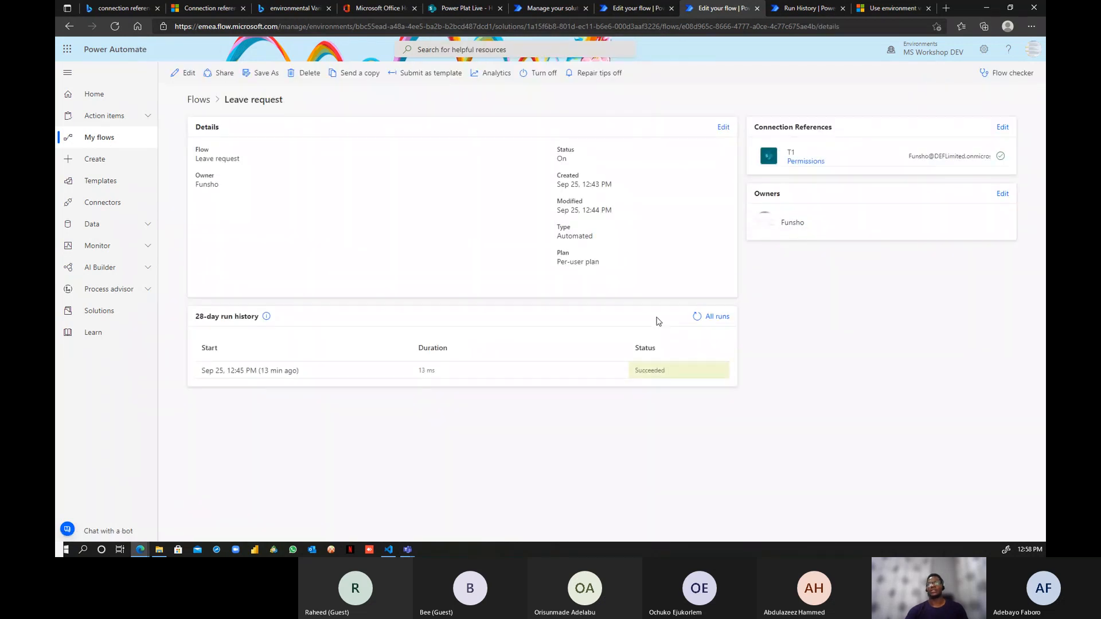
left_click(697, 316)
left_click(696, 317)
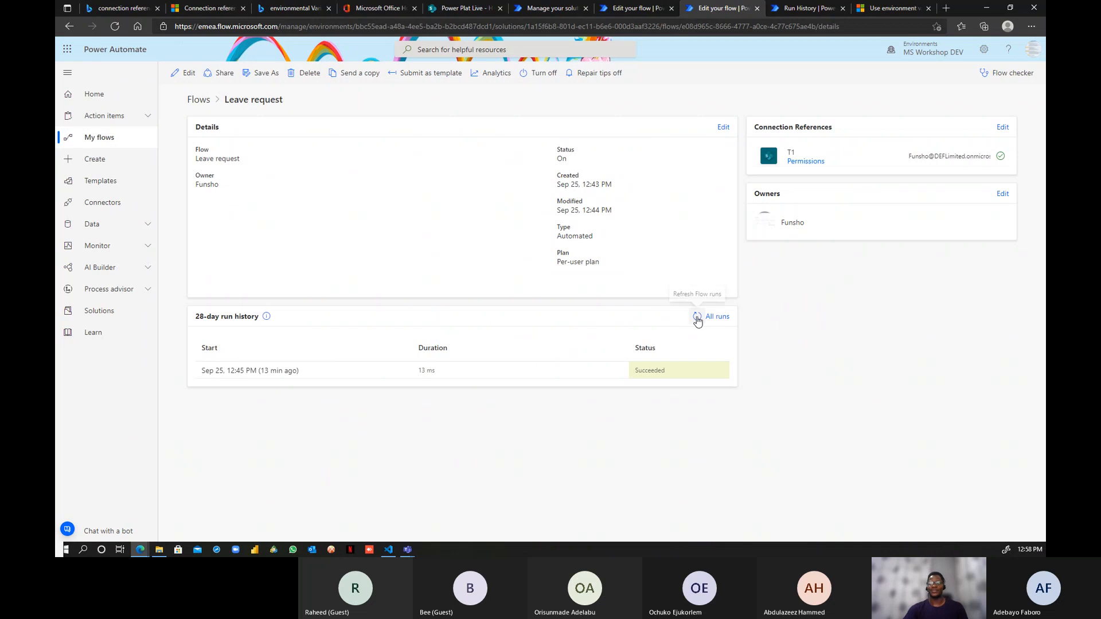
left_click(697, 317)
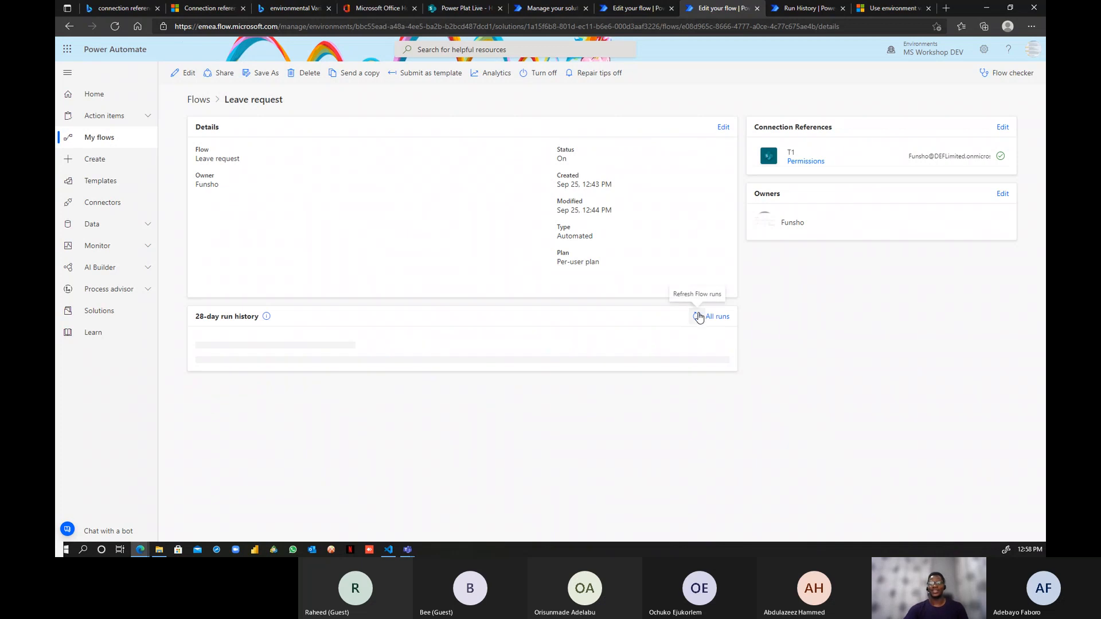
left_click(544, 9)
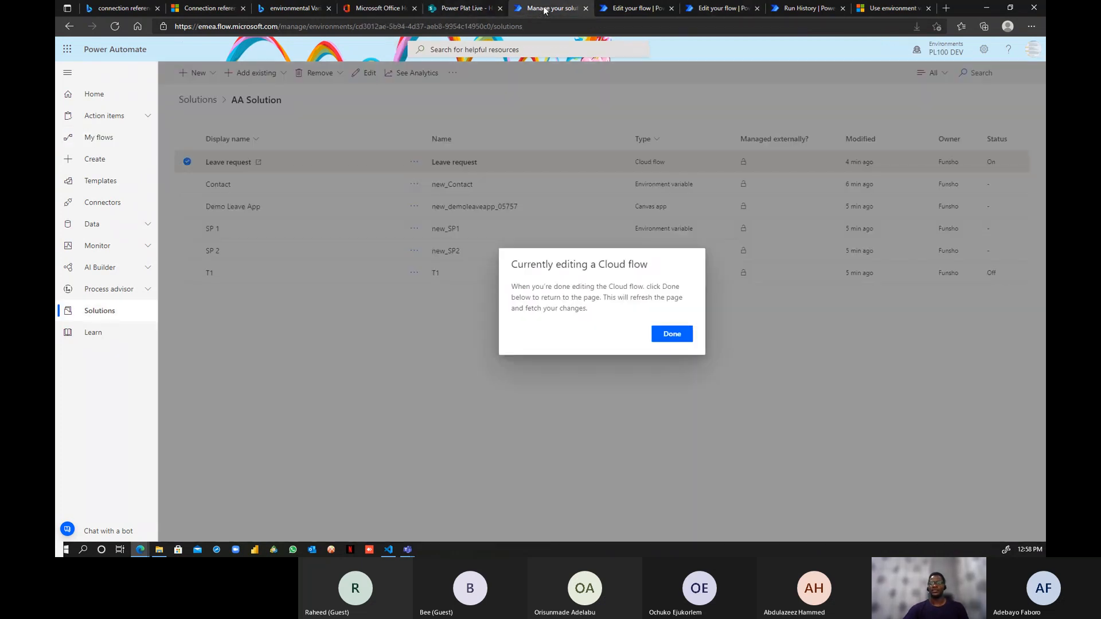
left_click(620, 8)
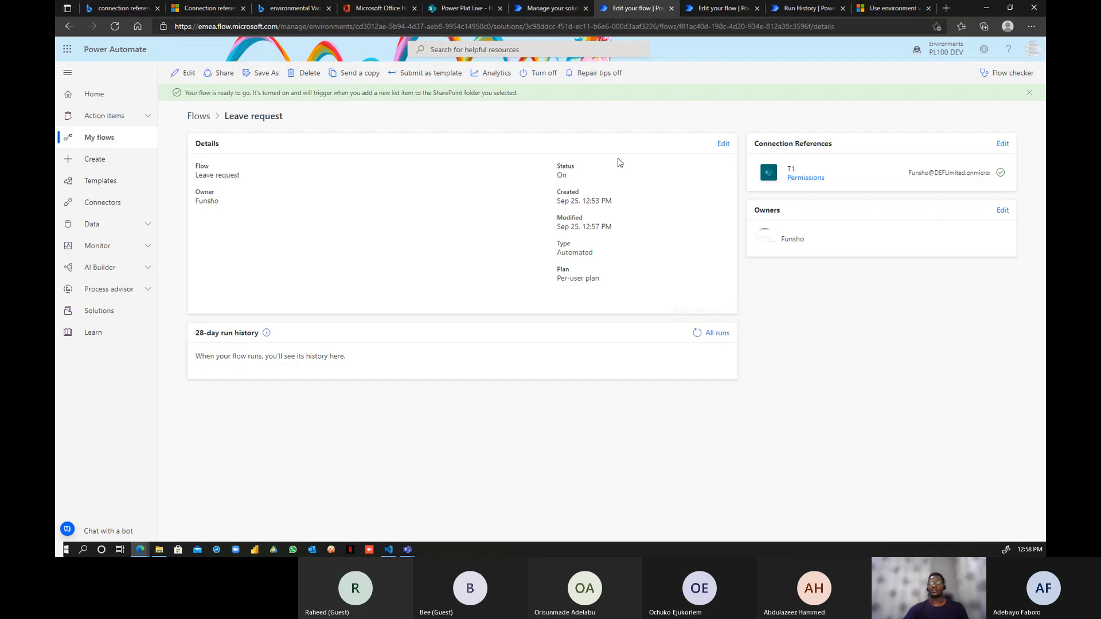
left_click(696, 335)
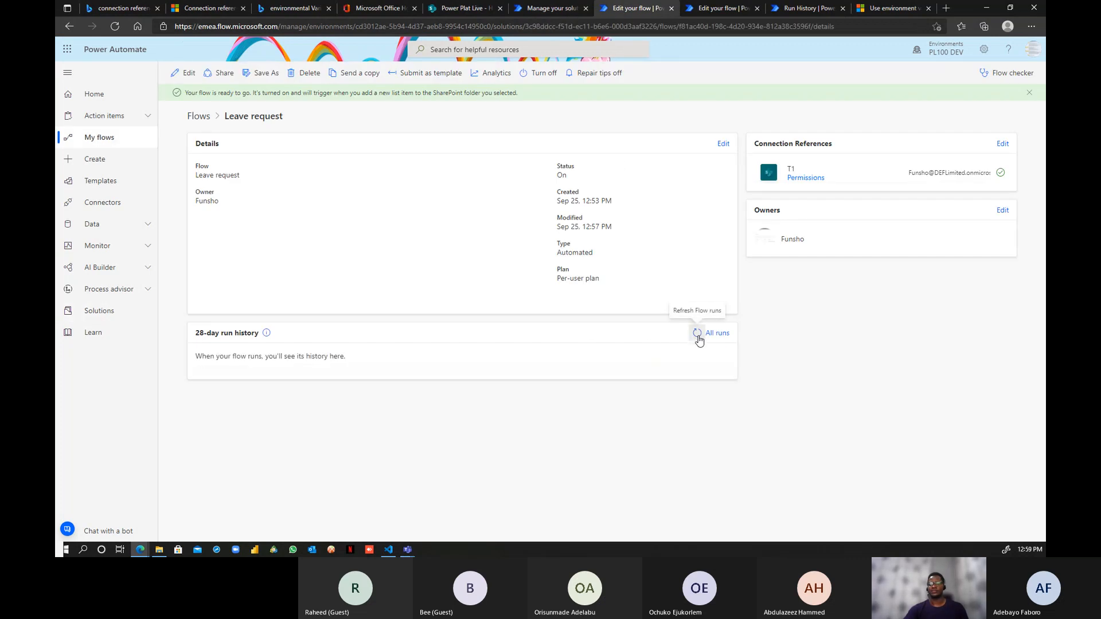
- Reload the SharePoint list, then refresh the Leave request flow's 28-day run history
left_click(445, 8)
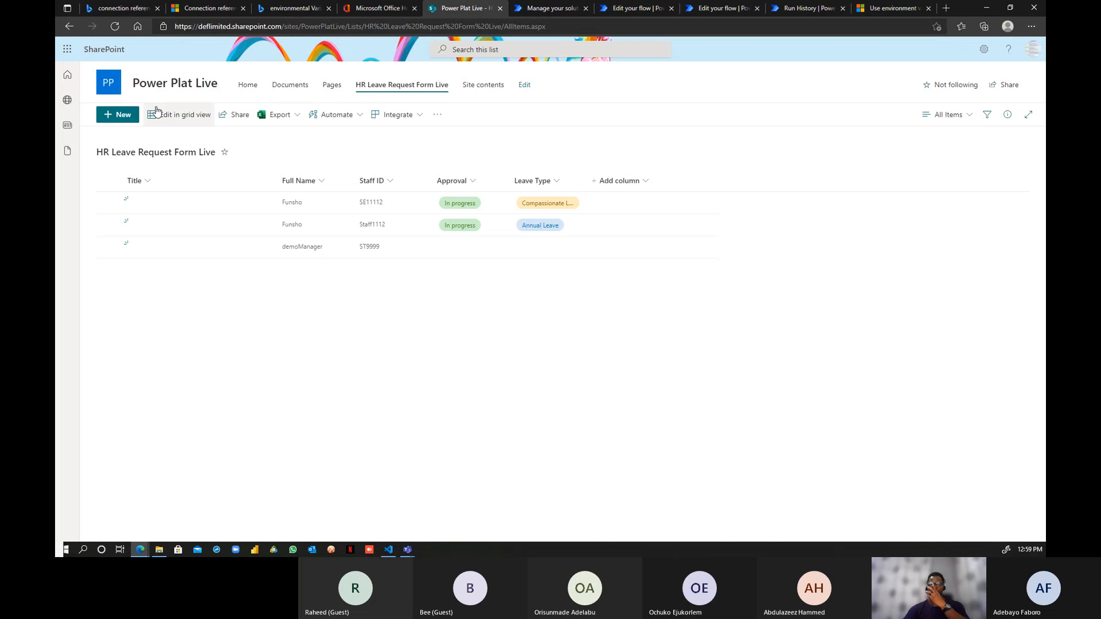
left_click(116, 26)
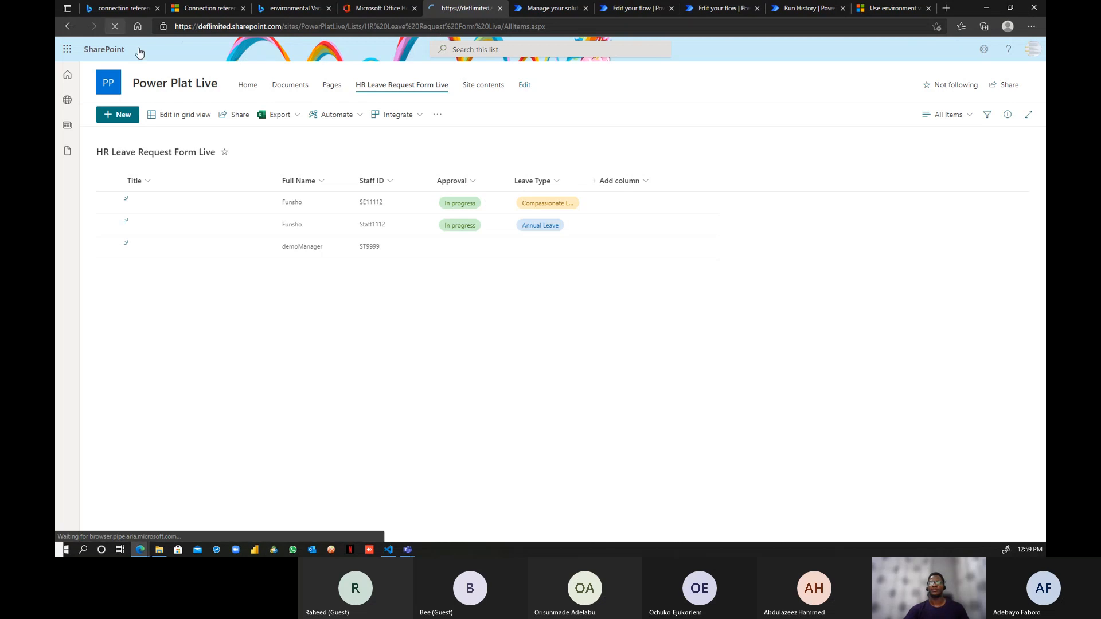
left_click(552, 8)
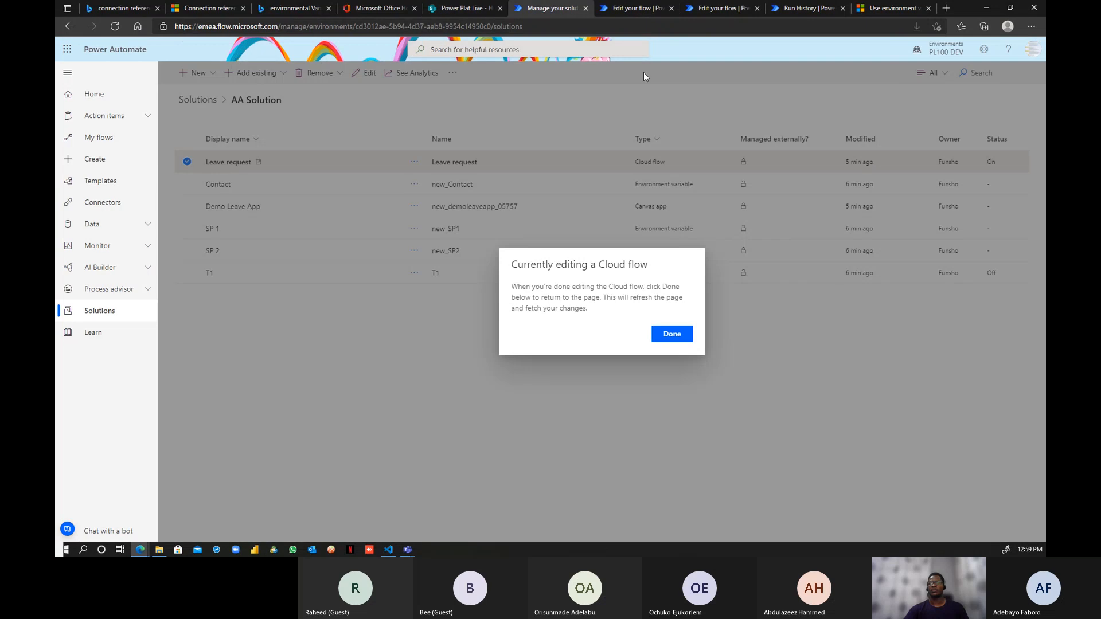
left_click(631, 10)
left_click(697, 336)
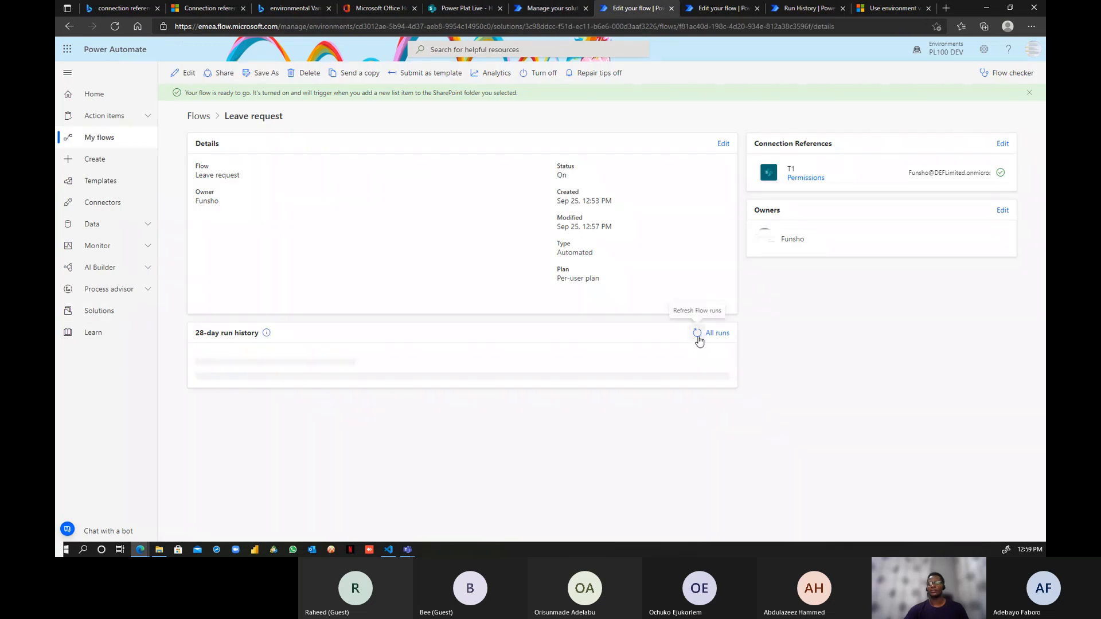
left_click(697, 333)
left_click(696, 333)
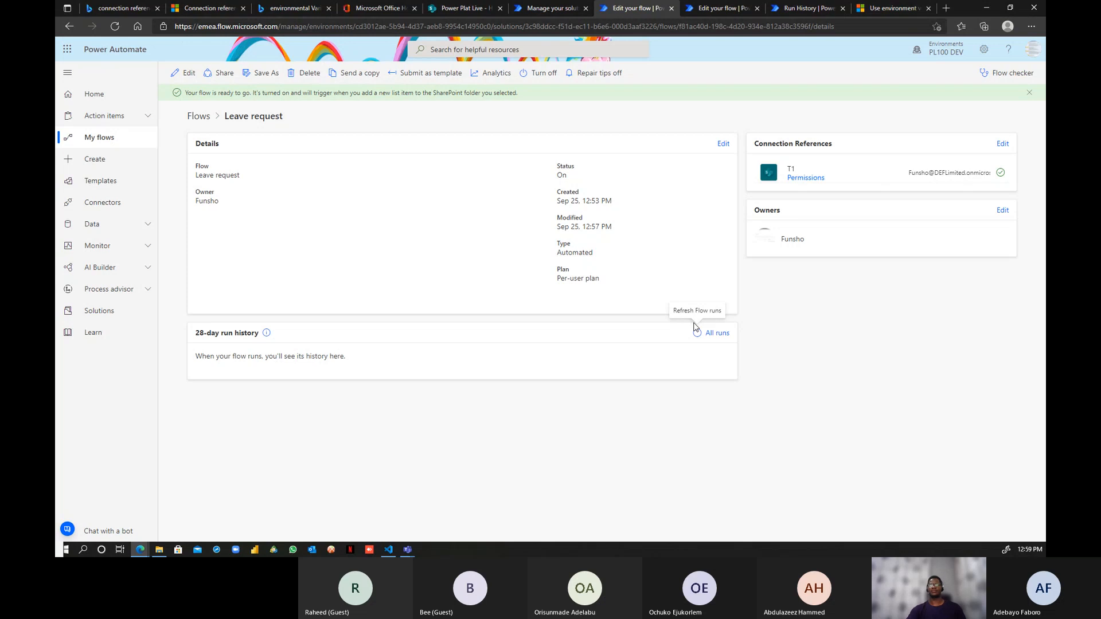
left_click(696, 337)
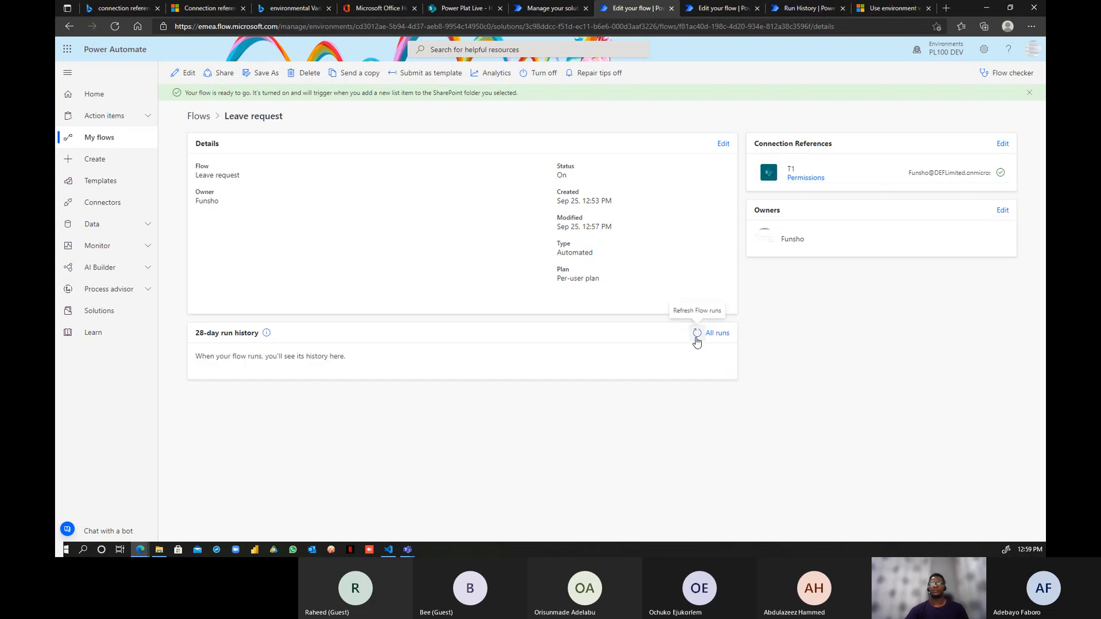
- Check All runs for the flow, then return to the AA Solution component list
left_click(725, 339)
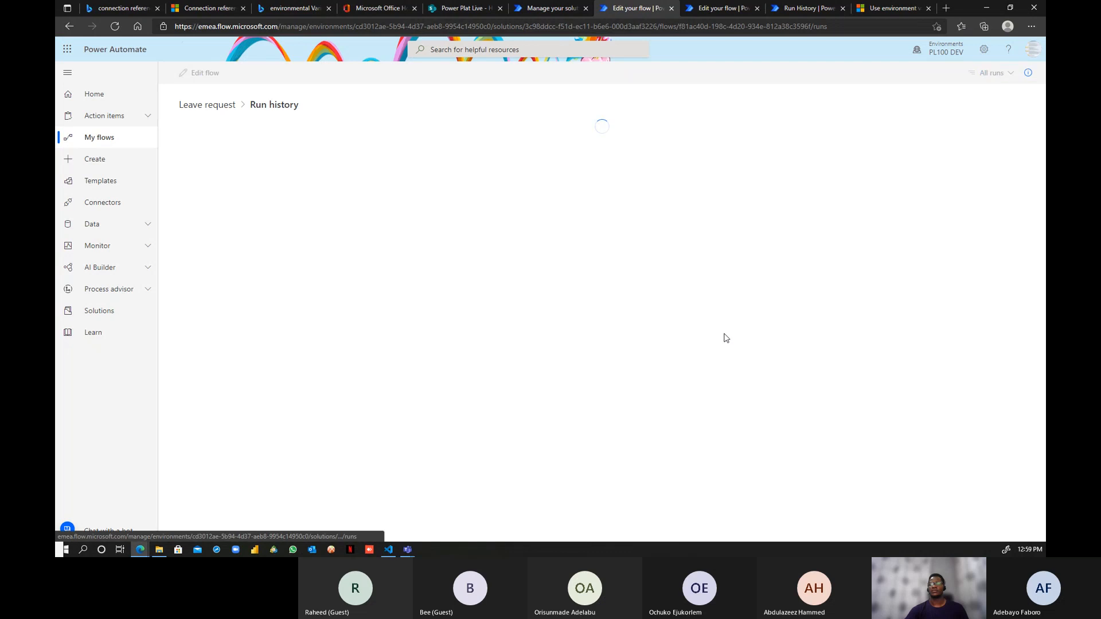
left_click(217, 105)
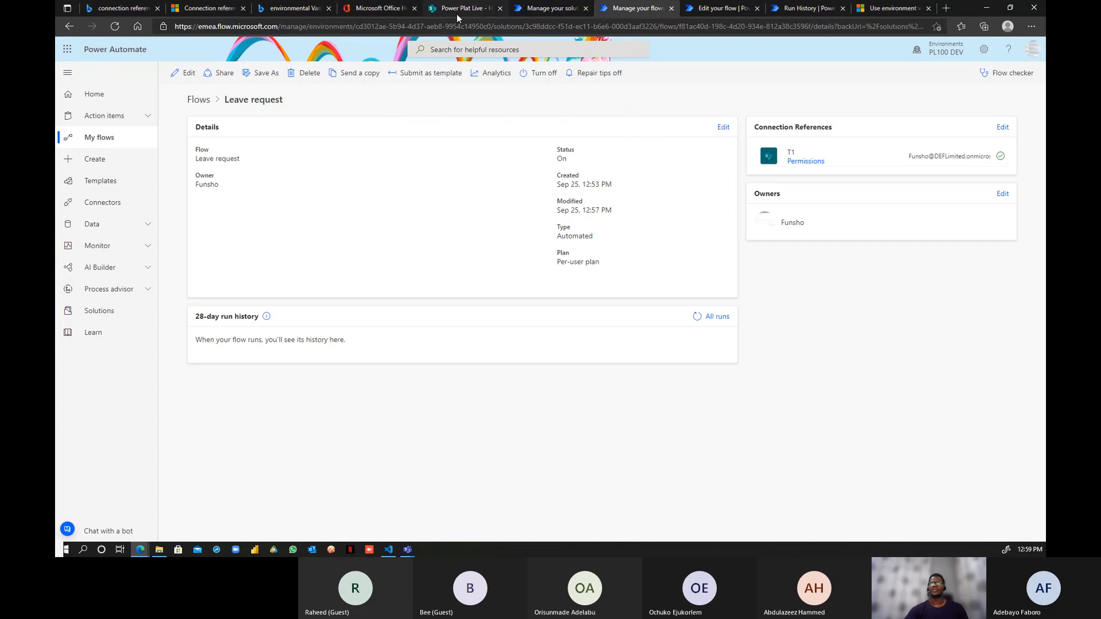
left_click(537, 9)
left_click(672, 334)
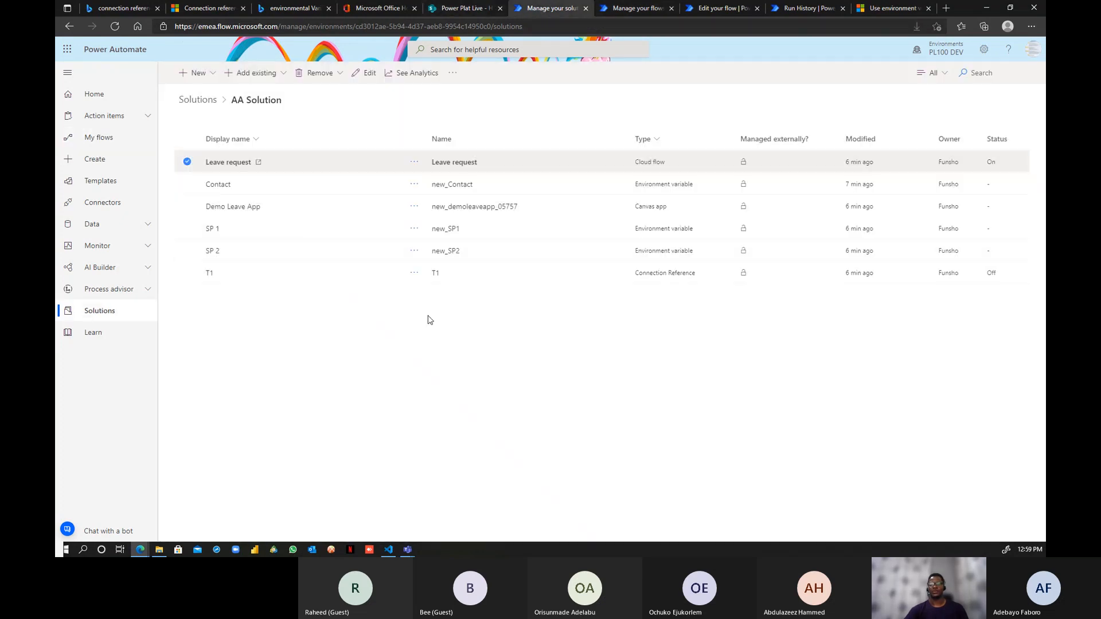
- Review the SP 1 environment variable's settings and its default site value
left_click(211, 230)
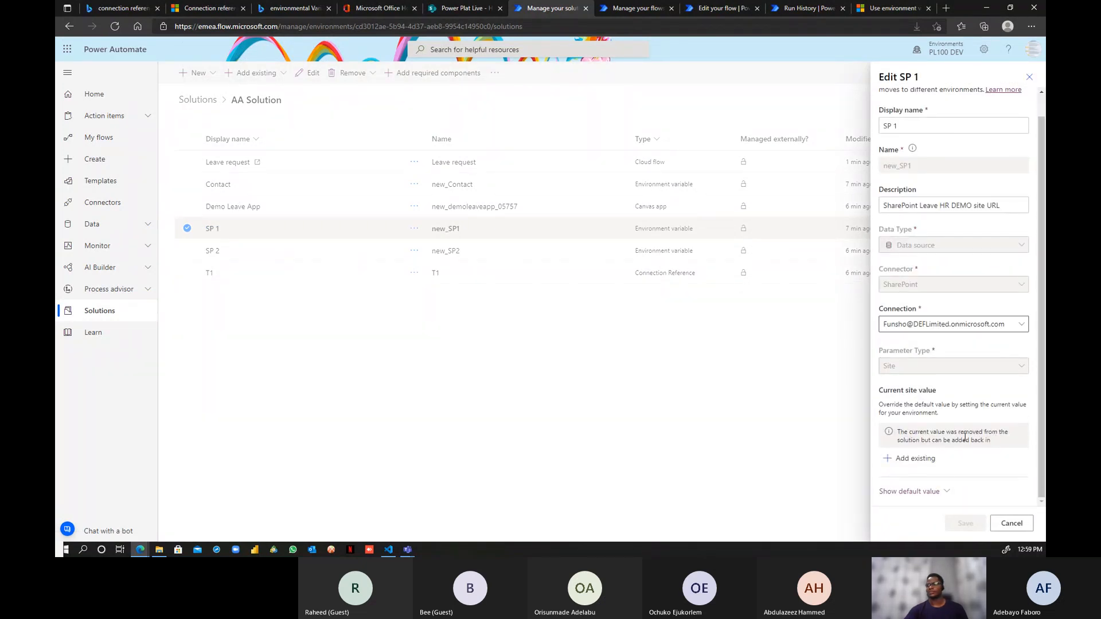
left_click(943, 493)
scroll(963, 455, "up", 2)
scroll(937, 430, "down", 2)
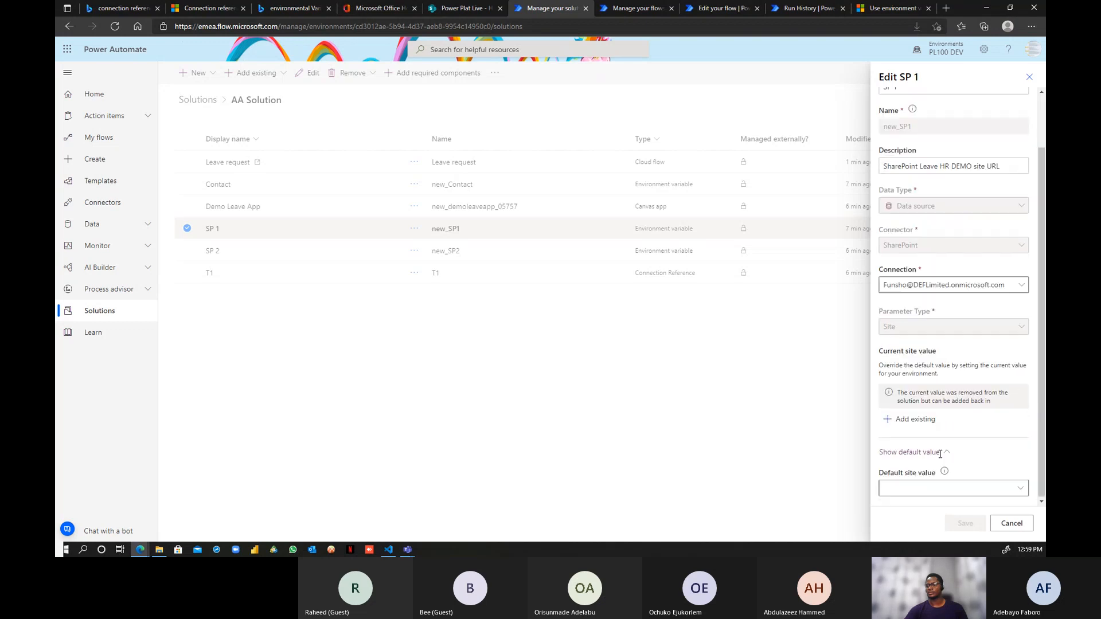
scroll(952, 392, "up", 2)
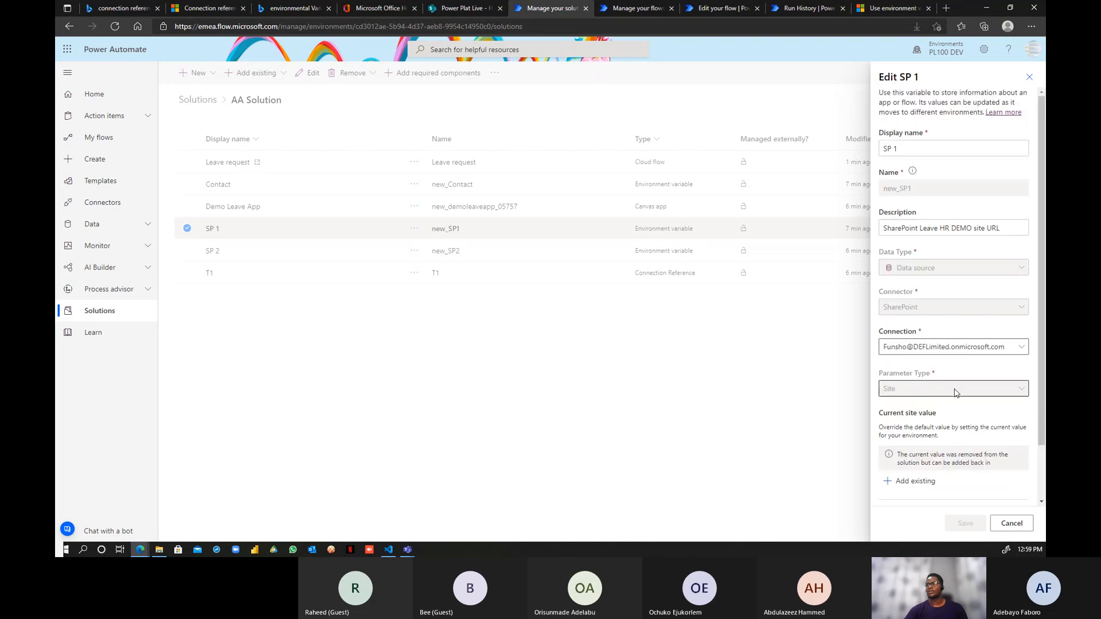
scroll(964, 308, "down", 2)
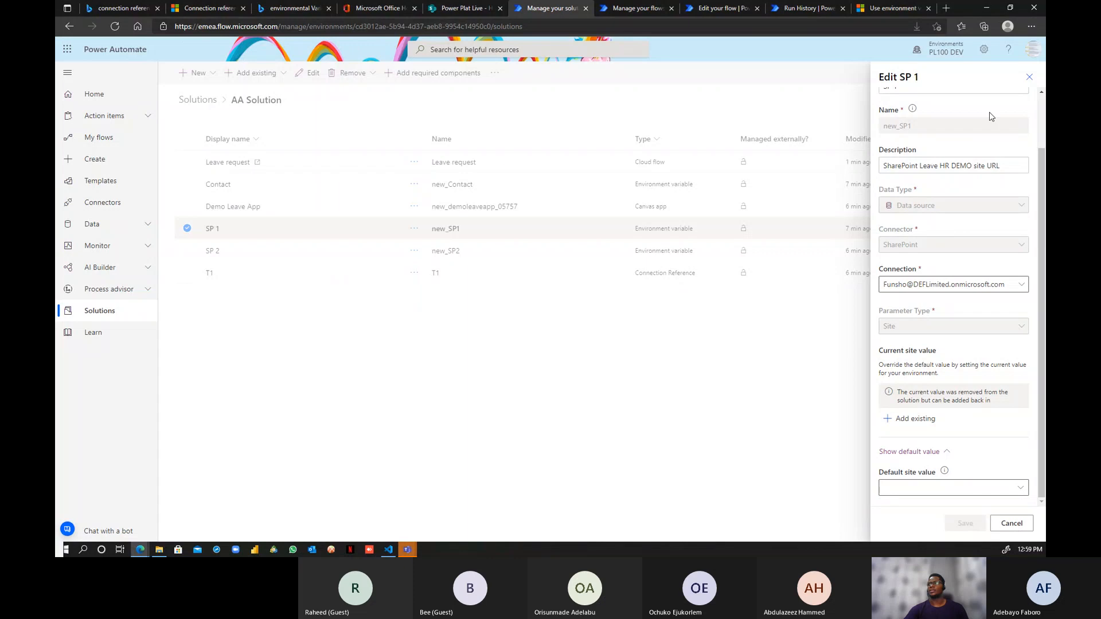
left_click(1029, 77)
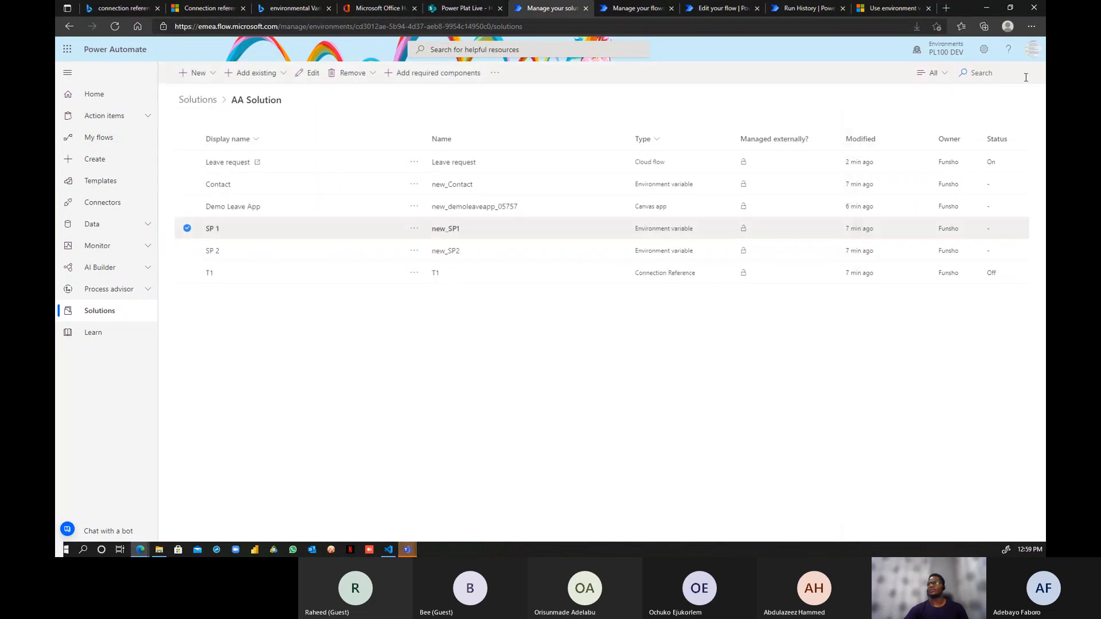
- Open SP 2 and check its blank default list value, refreshing the flow's run history meanwhile
left_click(213, 250)
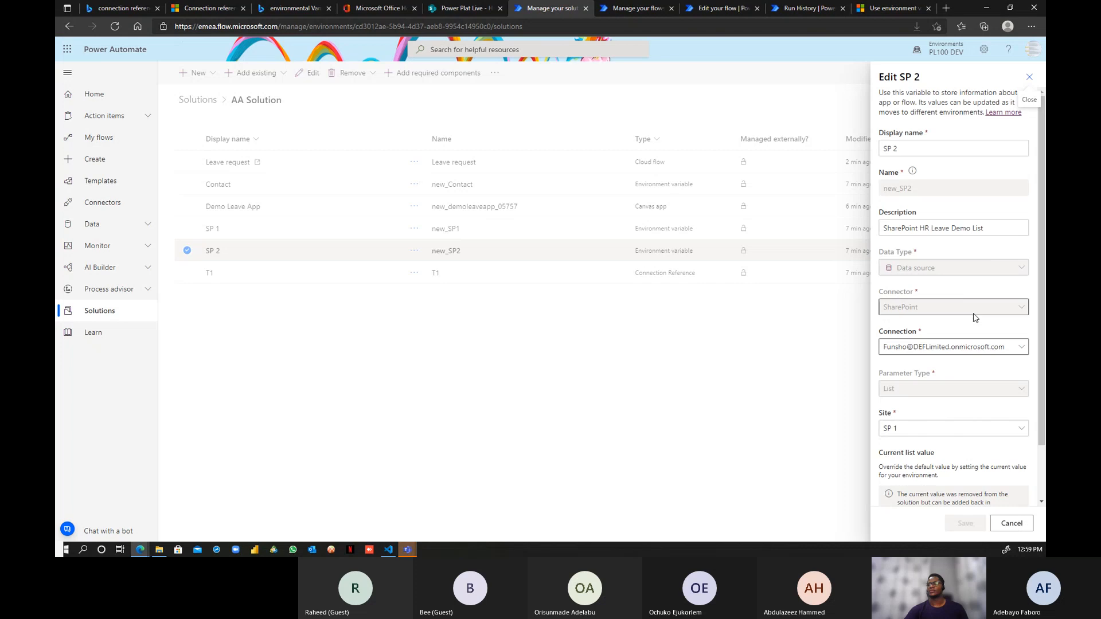
scroll(997, 367, "down", 2)
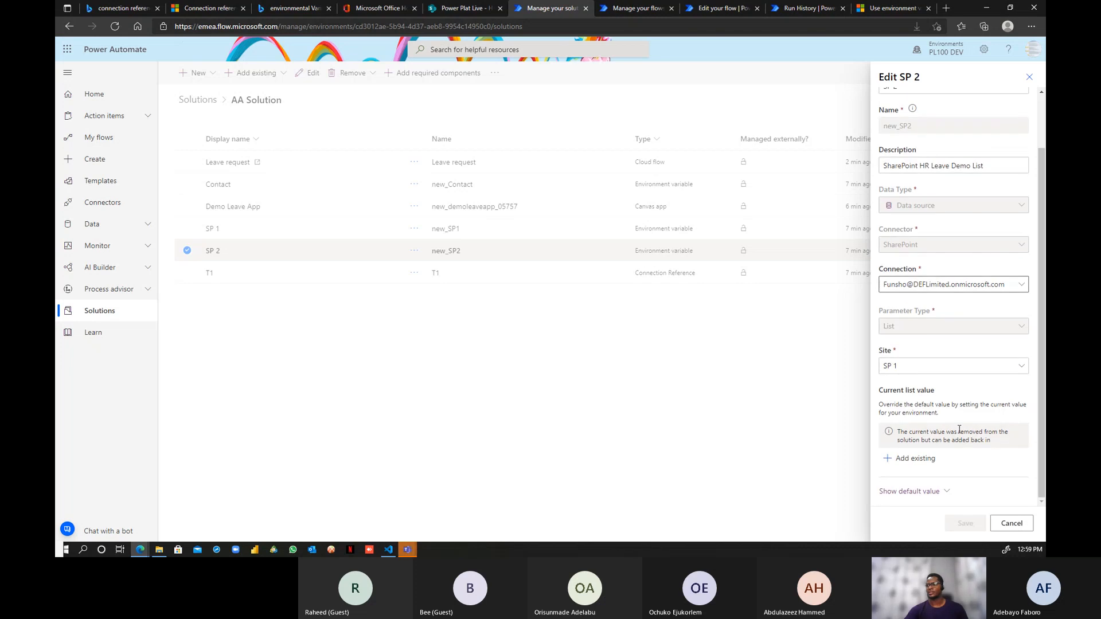
left_click(945, 492)
scroll(952, 475, "down", 2)
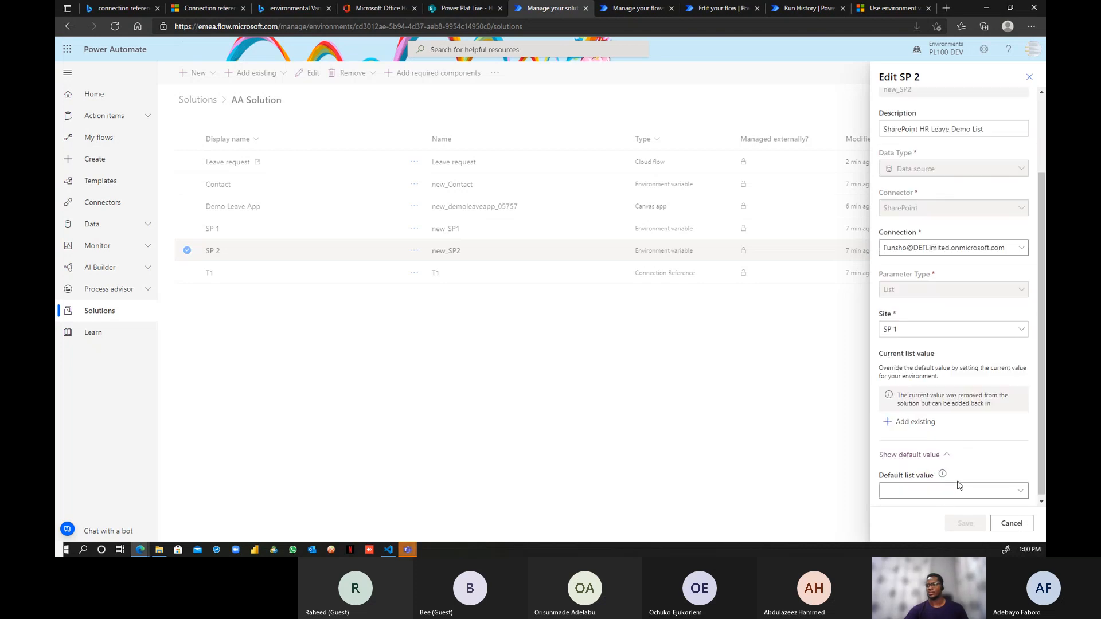
scroll(966, 437, "up", 4)
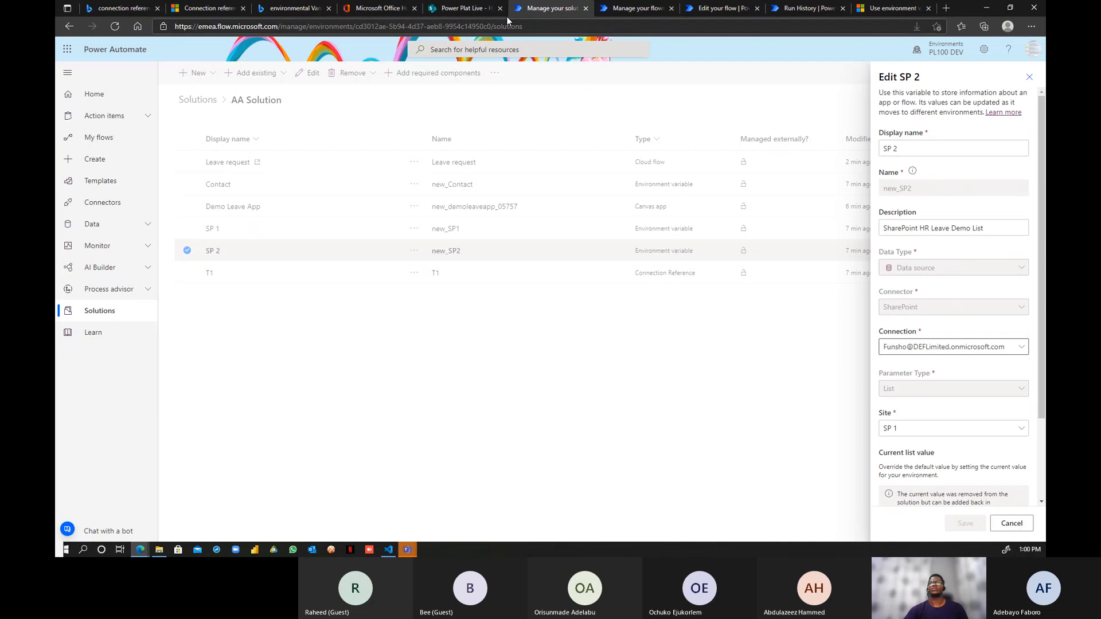
left_click(637, 8)
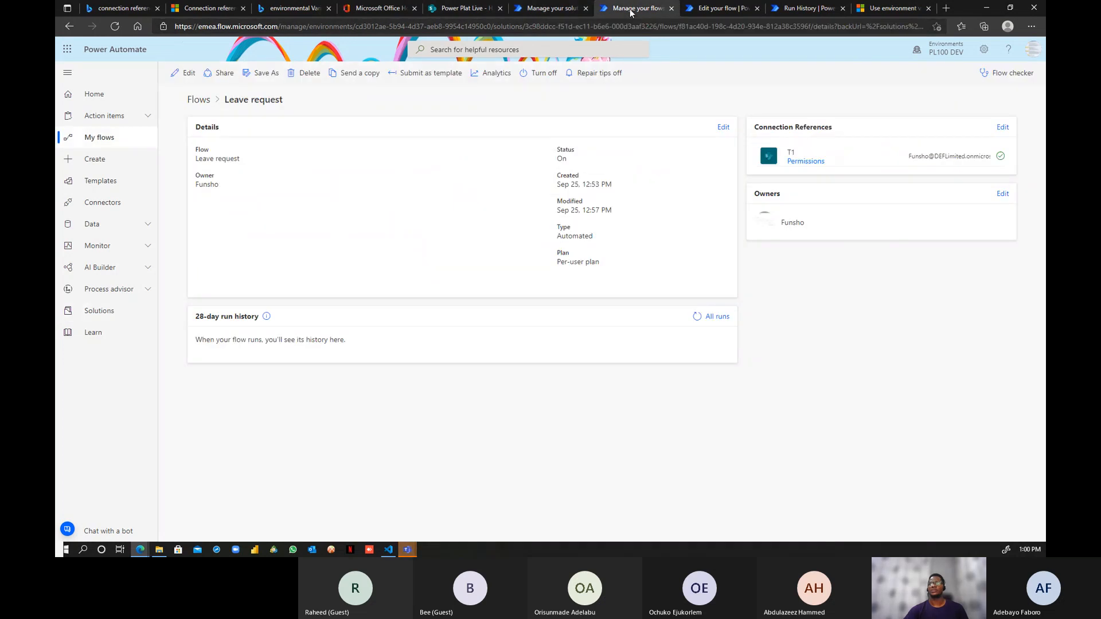
left_click(697, 317)
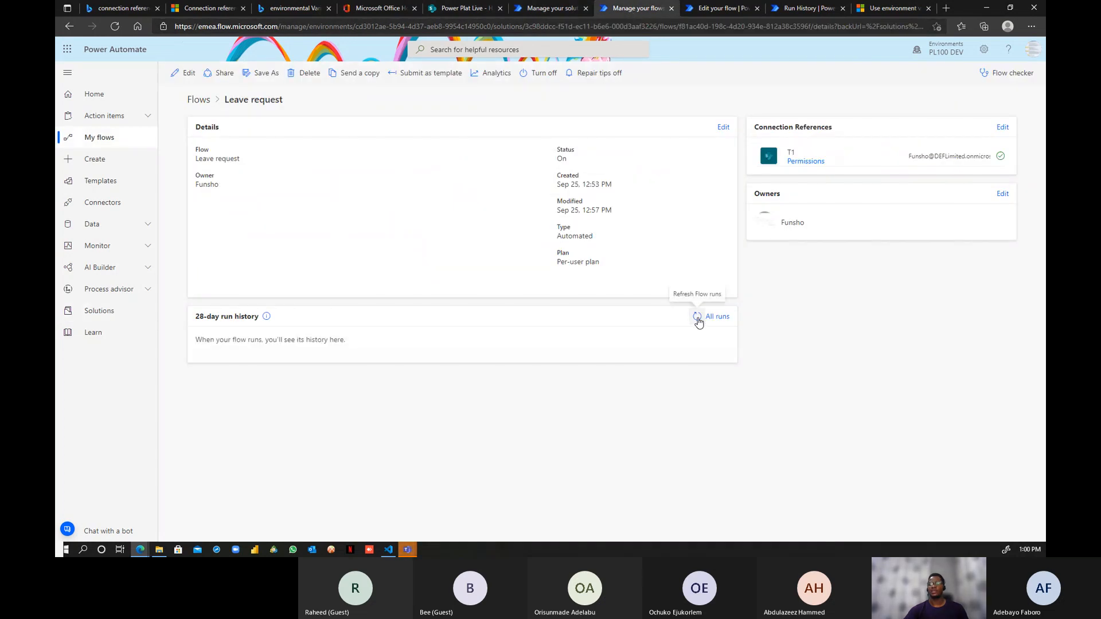
left_click(697, 317)
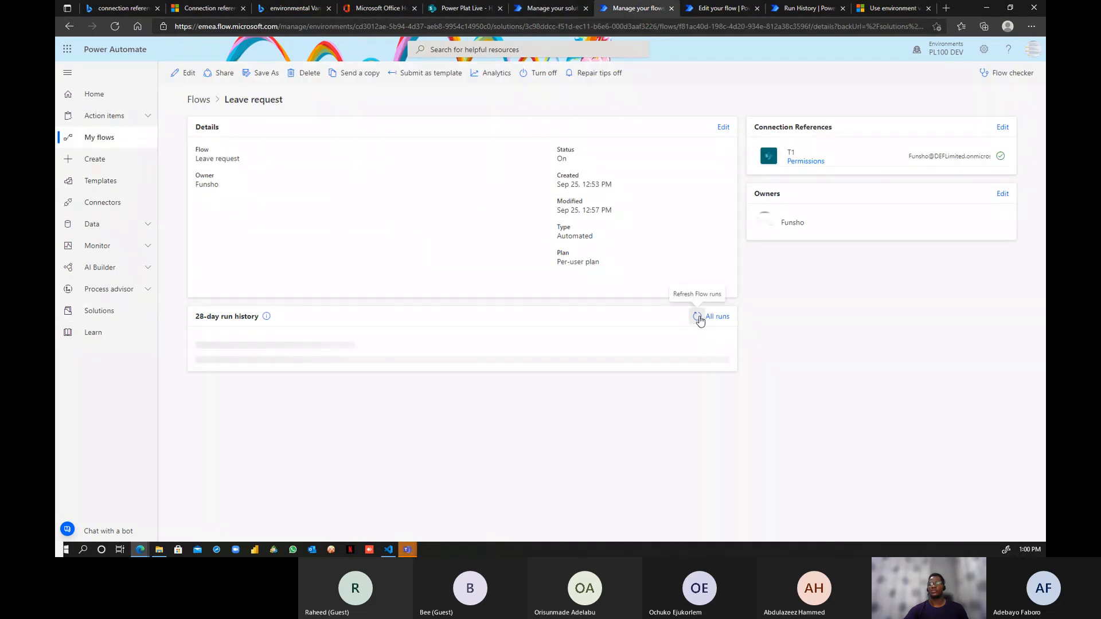
left_click(520, 9)
scroll(930, 424, "down", 2)
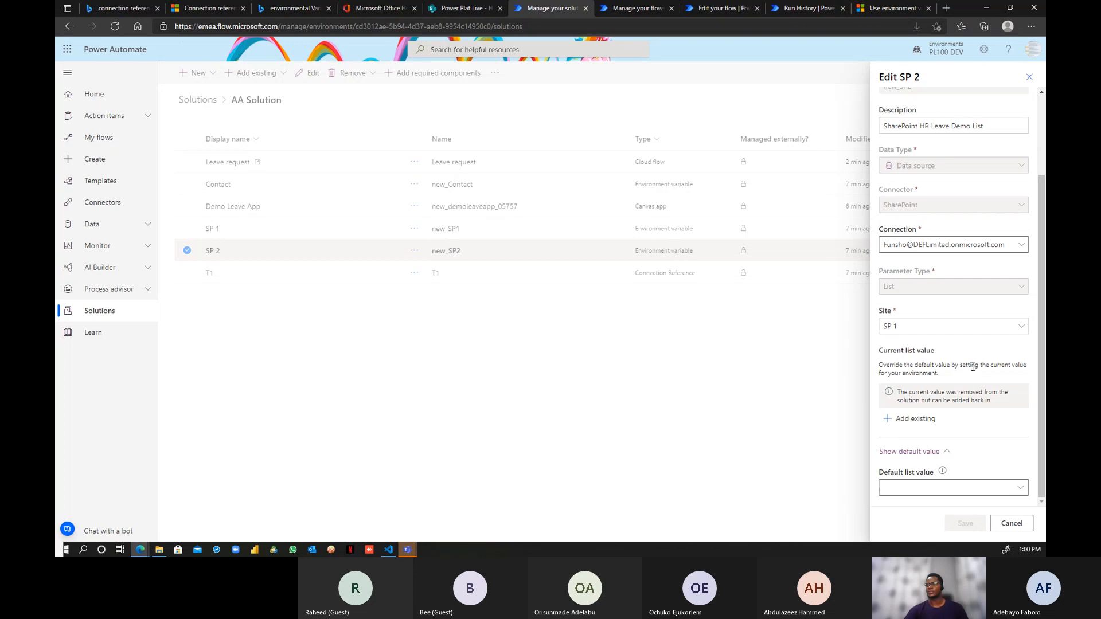
- Add HR Leave Request Form Live as SP 2's current list and save, keeping the changes
left_click(932, 420)
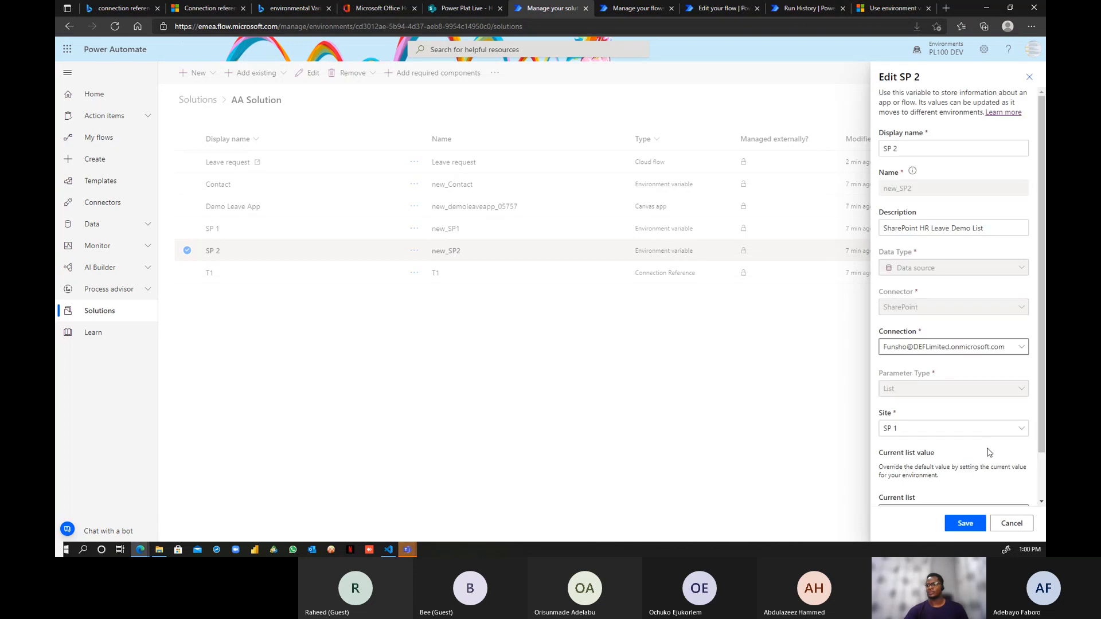
scroll(992, 441, "down", 1)
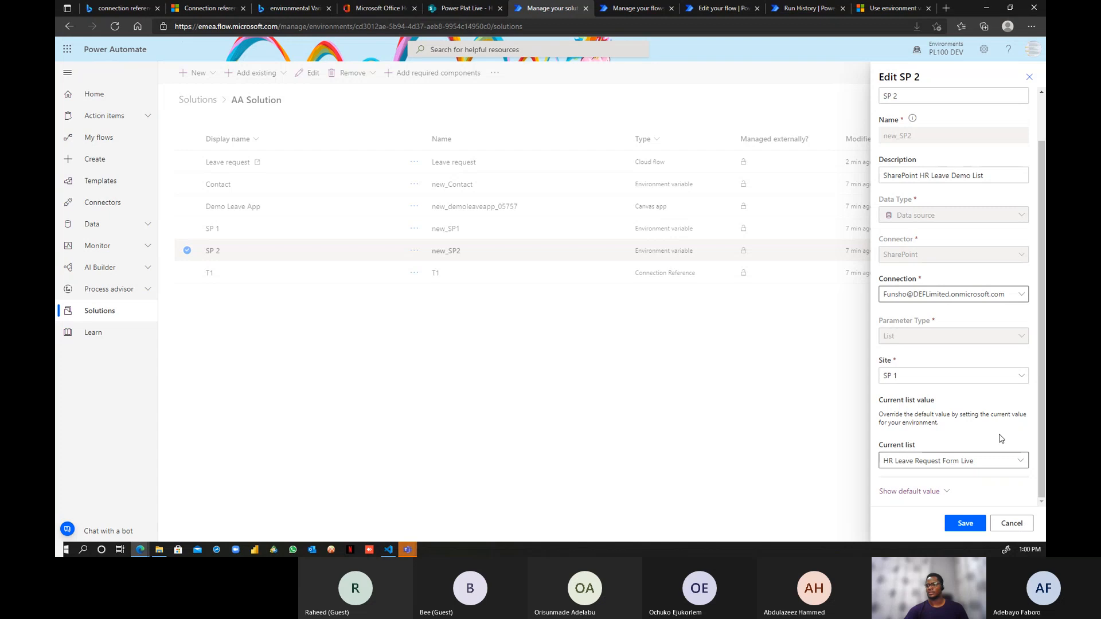
left_click(969, 531)
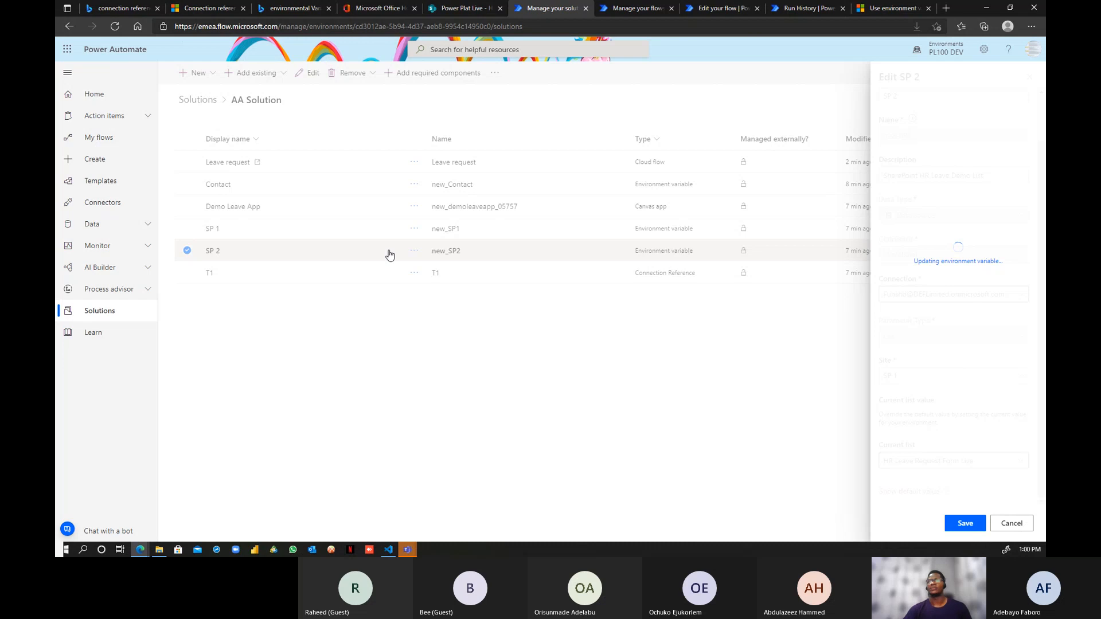
left_click(291, 336)
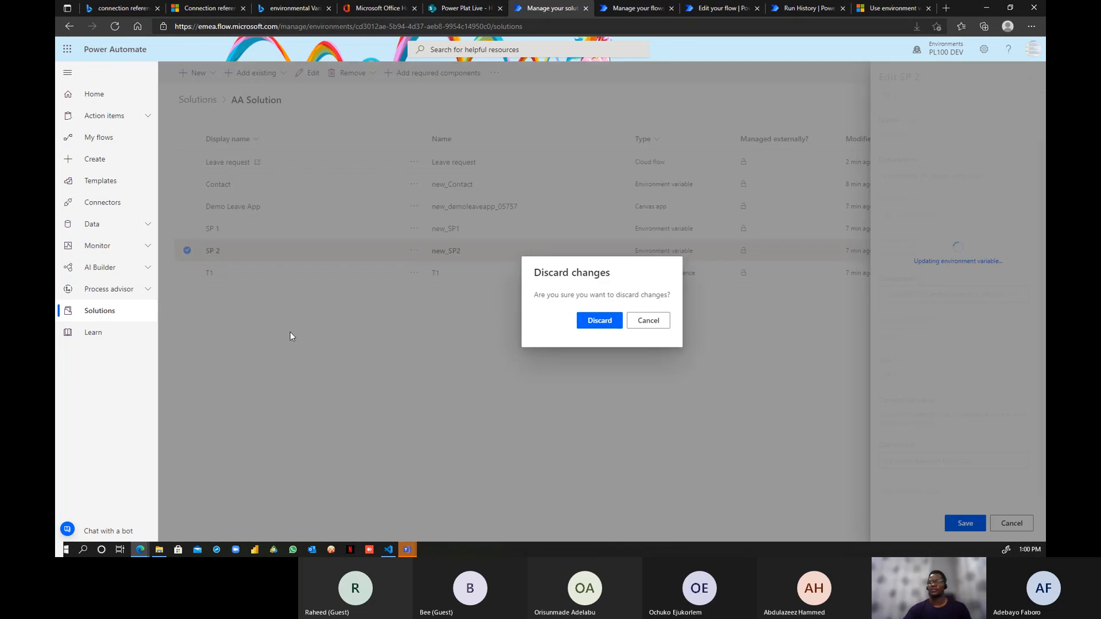
left_click(645, 320)
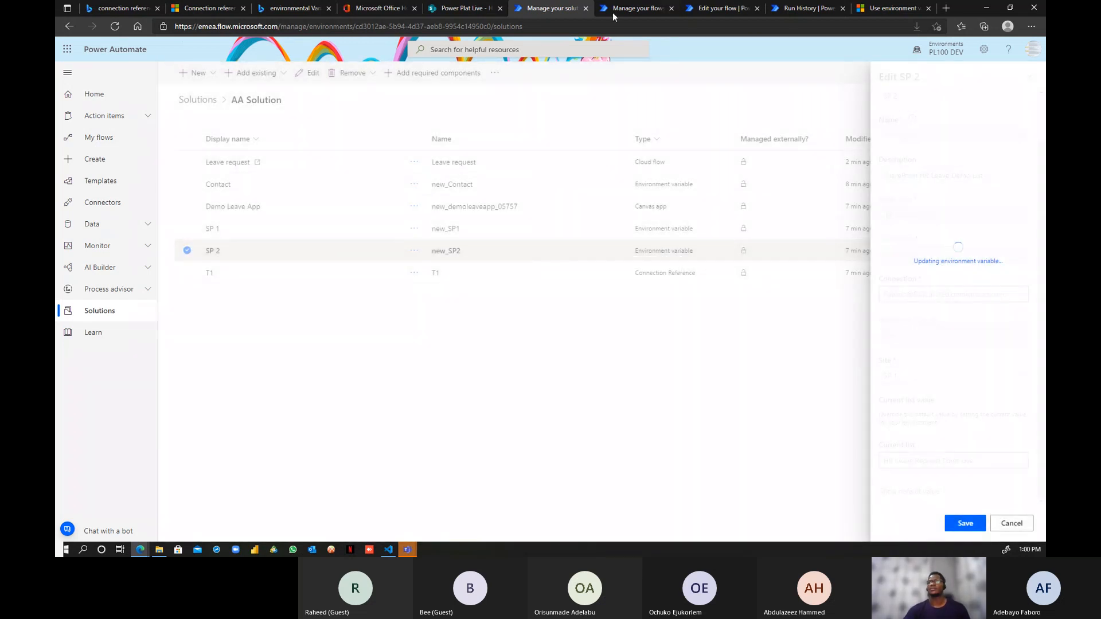
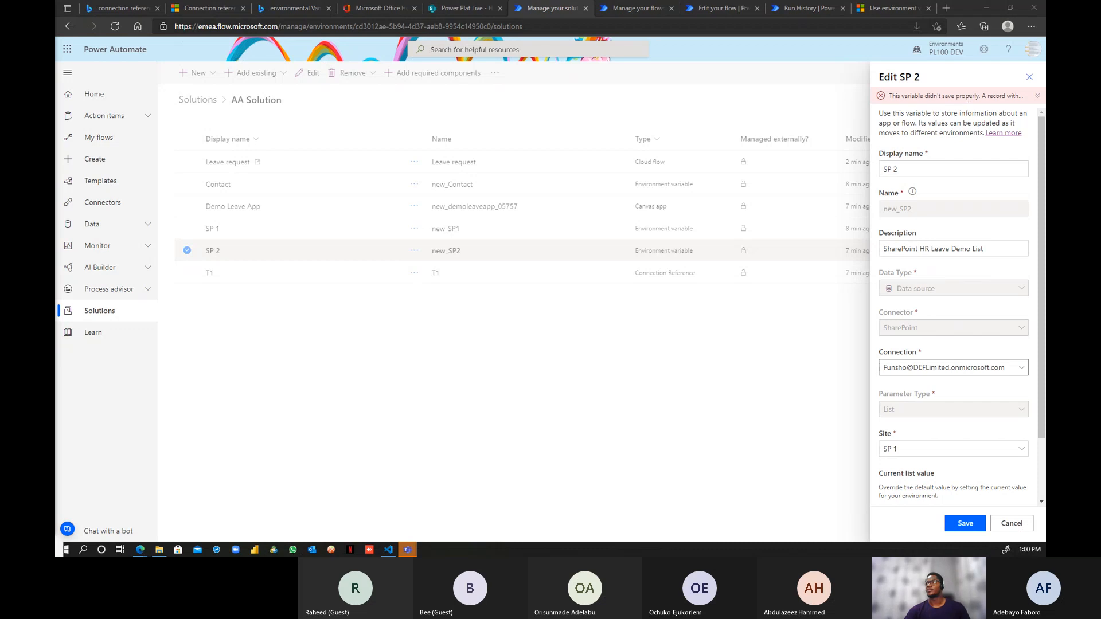
- Read the SP 2 duplicate-key save error, then close its editor, discarding the unsaved changes
left_click(1041, 94)
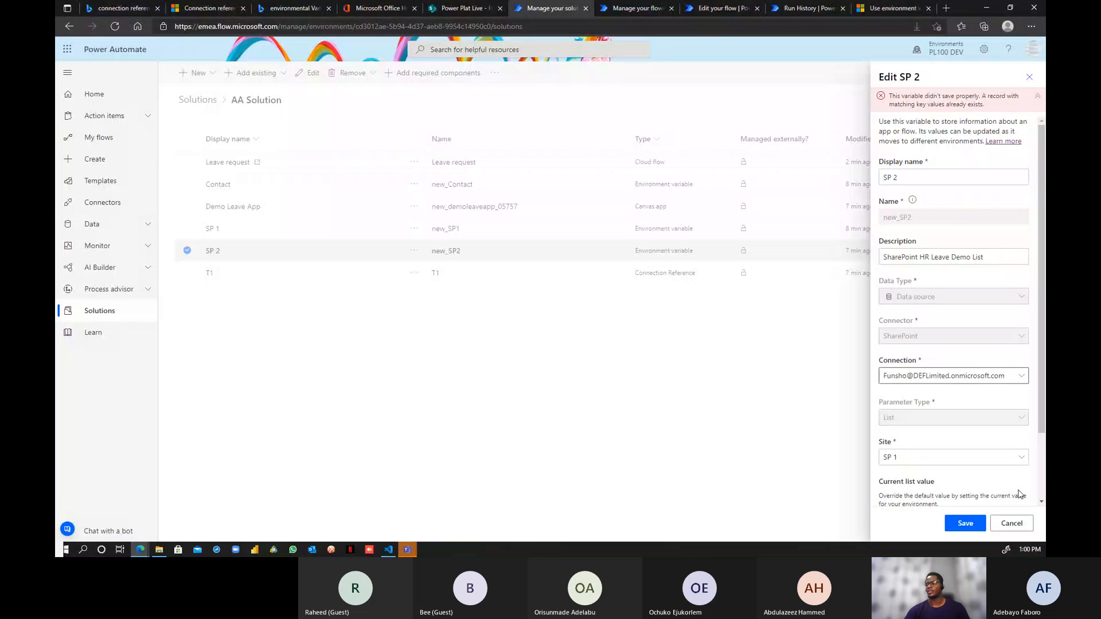
left_click(1011, 523)
left_click(654, 322)
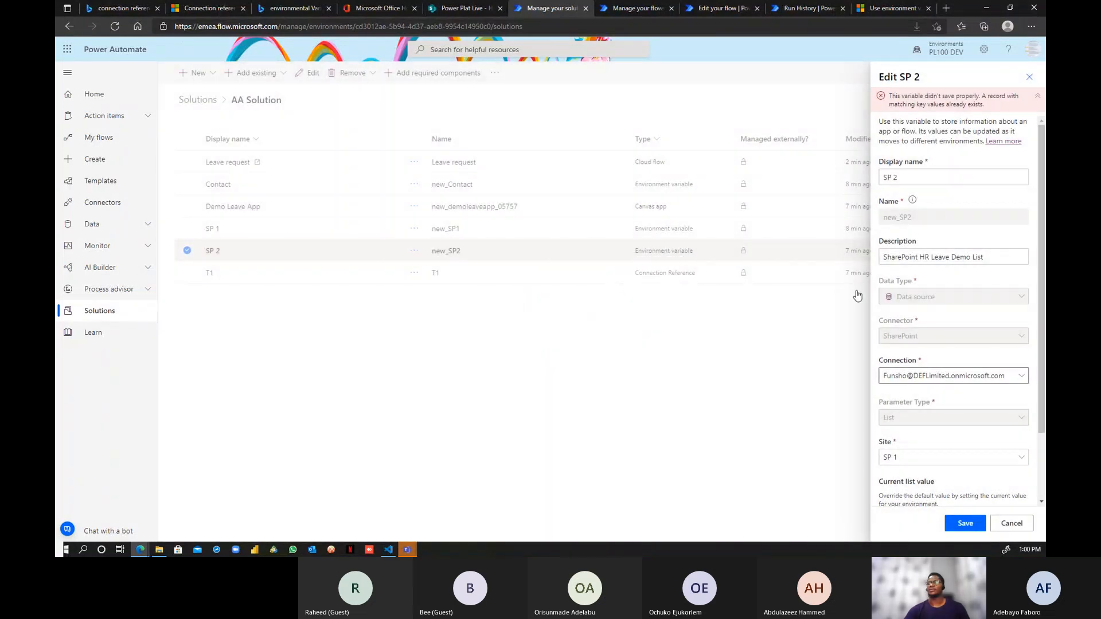
left_click(1027, 77)
left_click(606, 321)
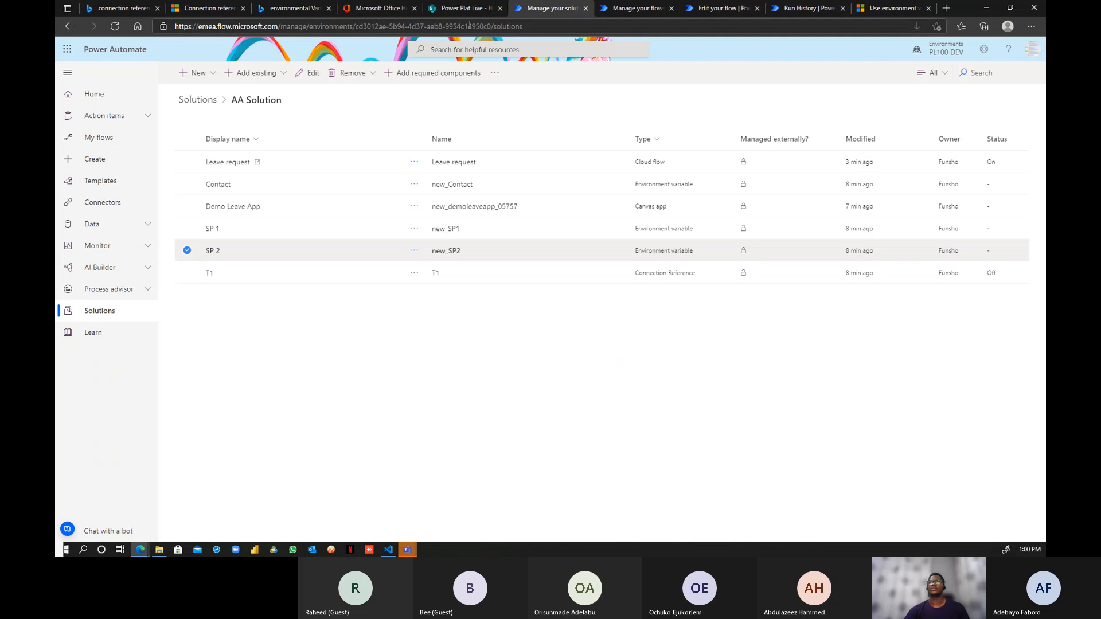
- Reload the Leave request flow's details and refresh its run history, which still shows no runs
left_click(463, 8)
left_click(642, 8)
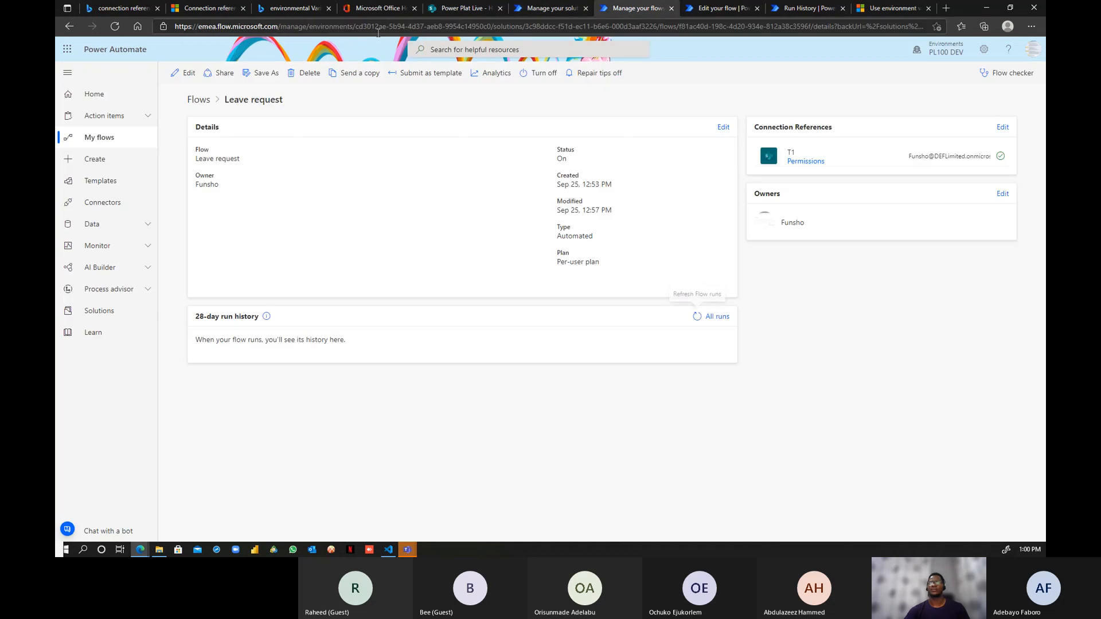
left_click(115, 27)
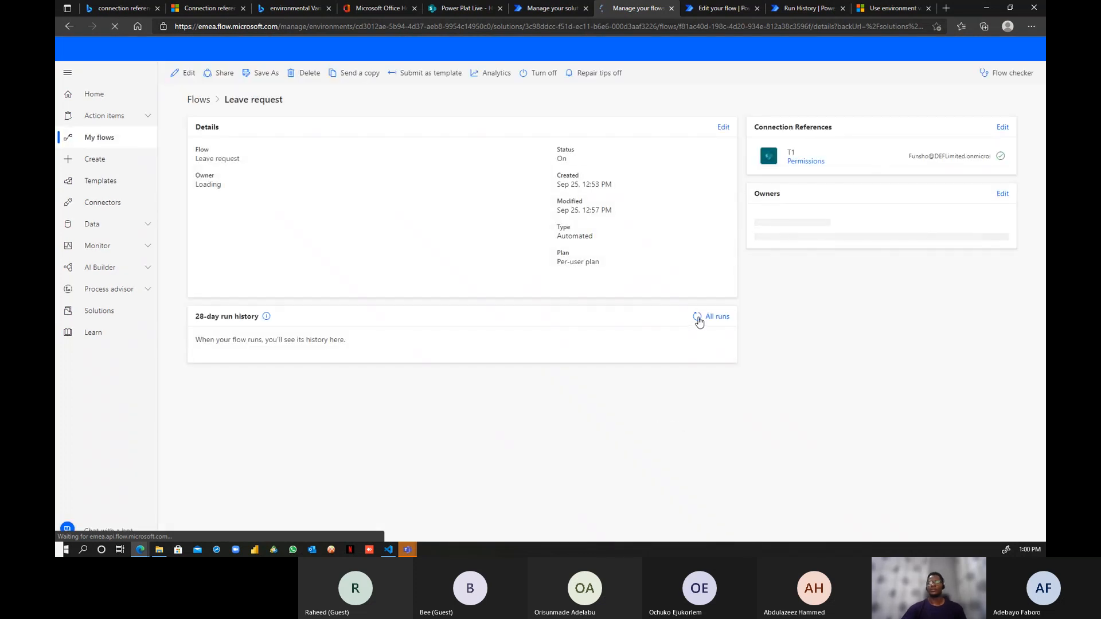
left_click(696, 317)
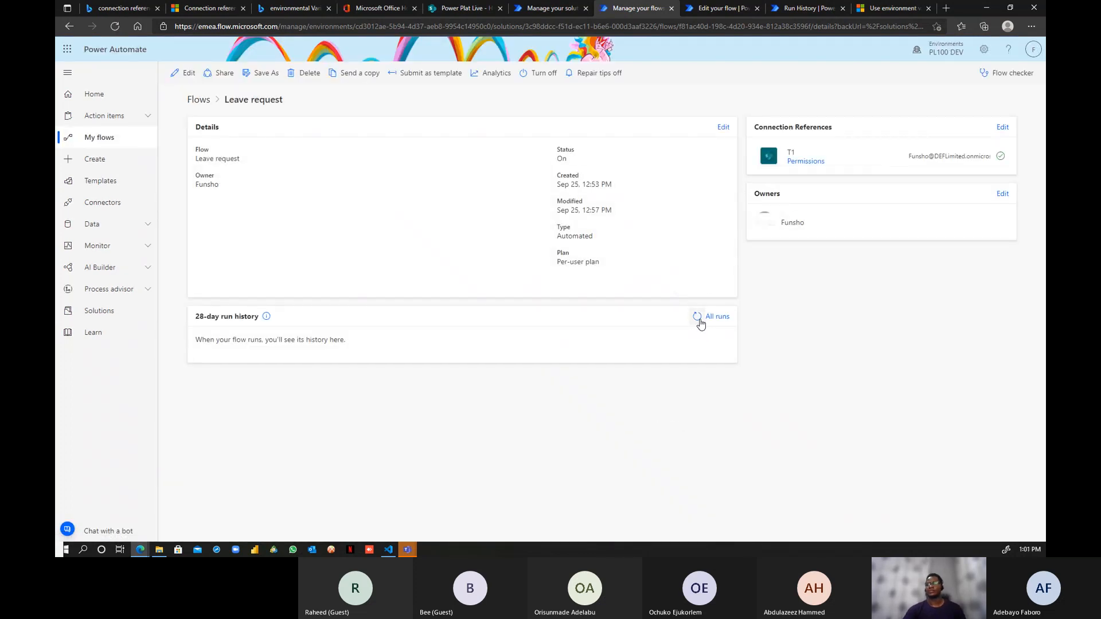
left_click(697, 317)
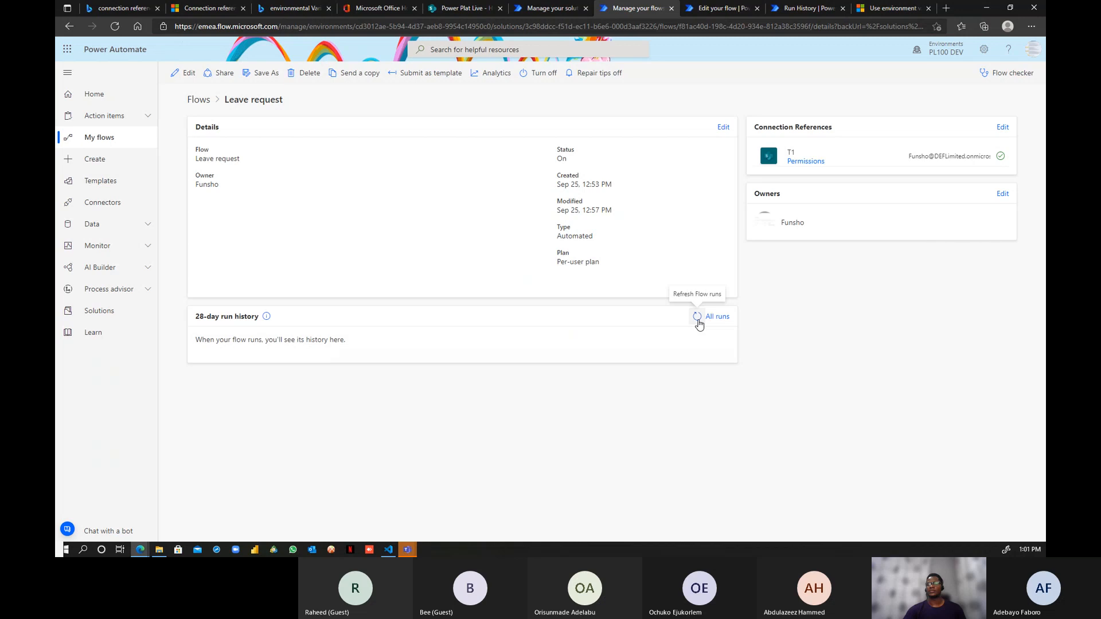
left_click(698, 321)
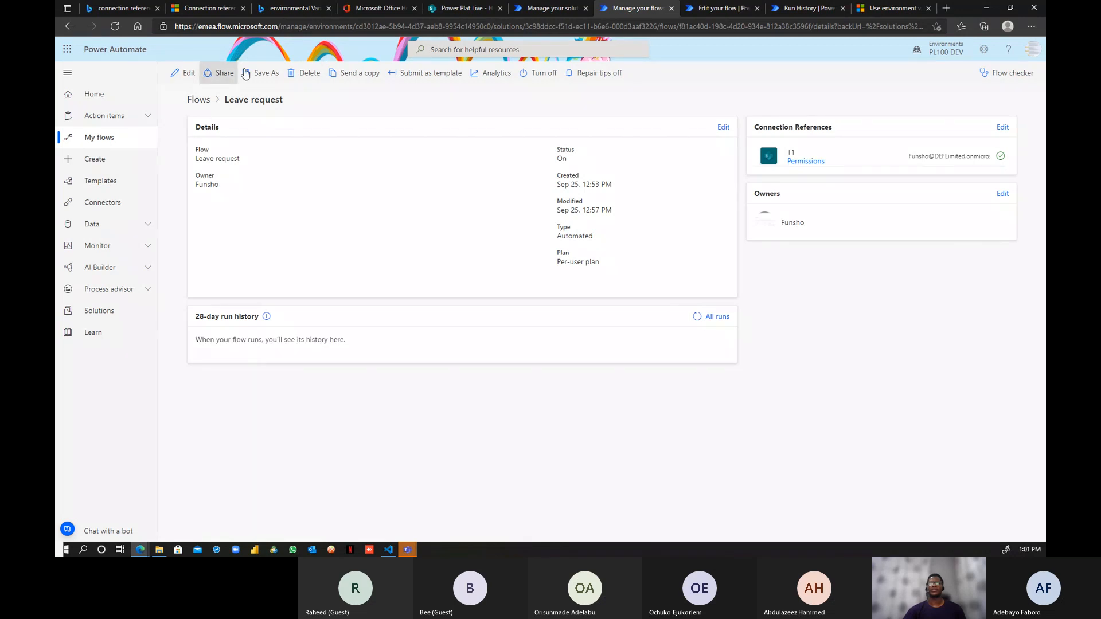
left_click(451, 9)
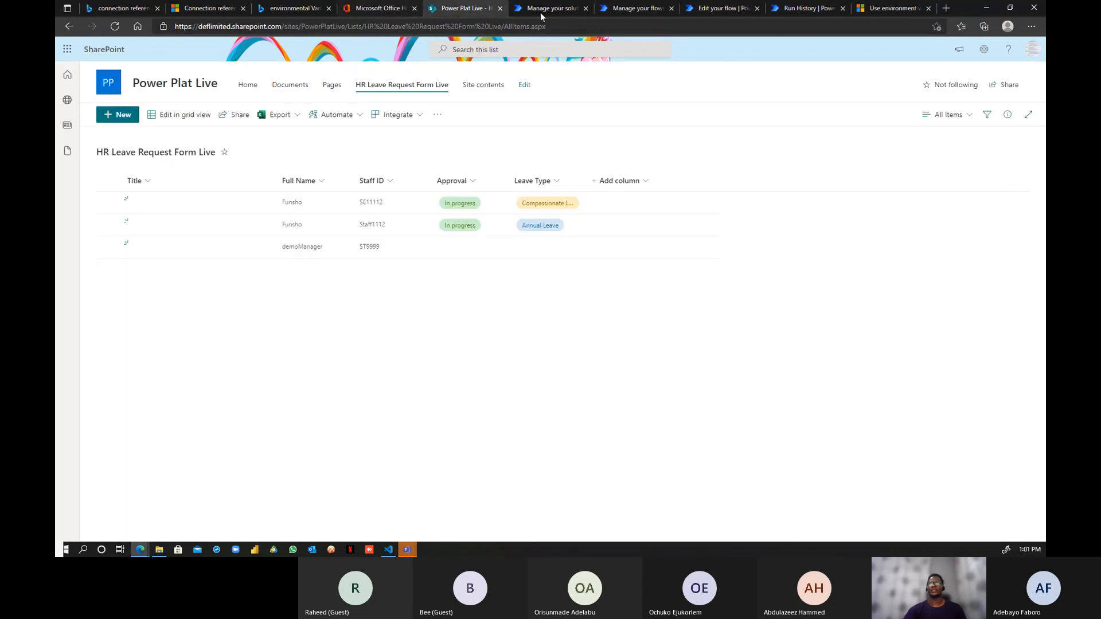
- Go from the Sites list to Power Plat Demo and open its HR Leave Request Form list
left_click(580, 9)
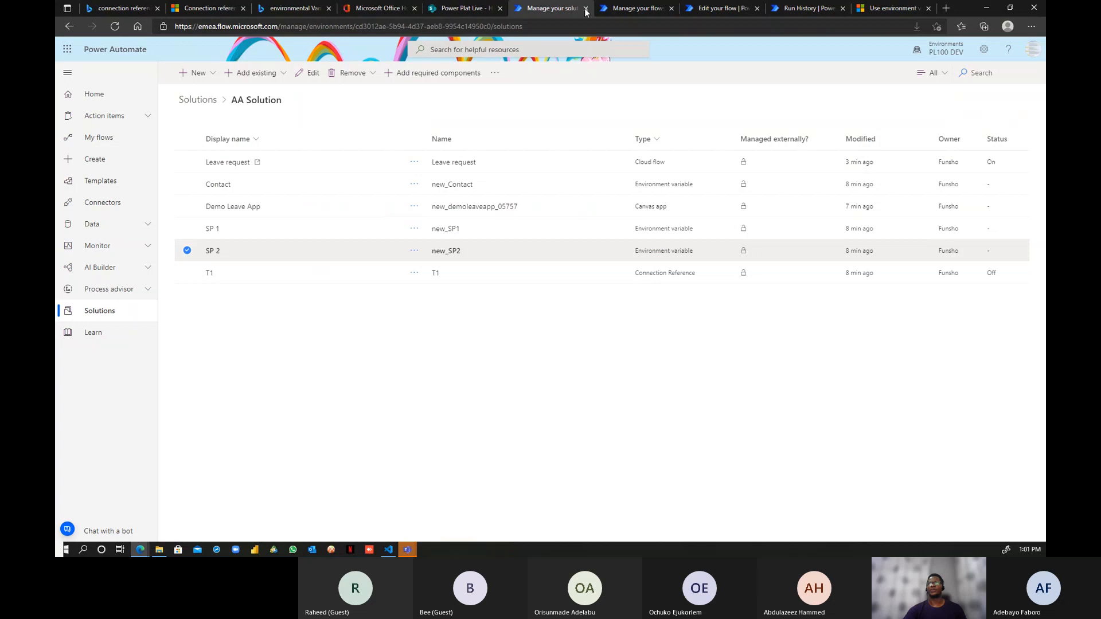
left_click(458, 9)
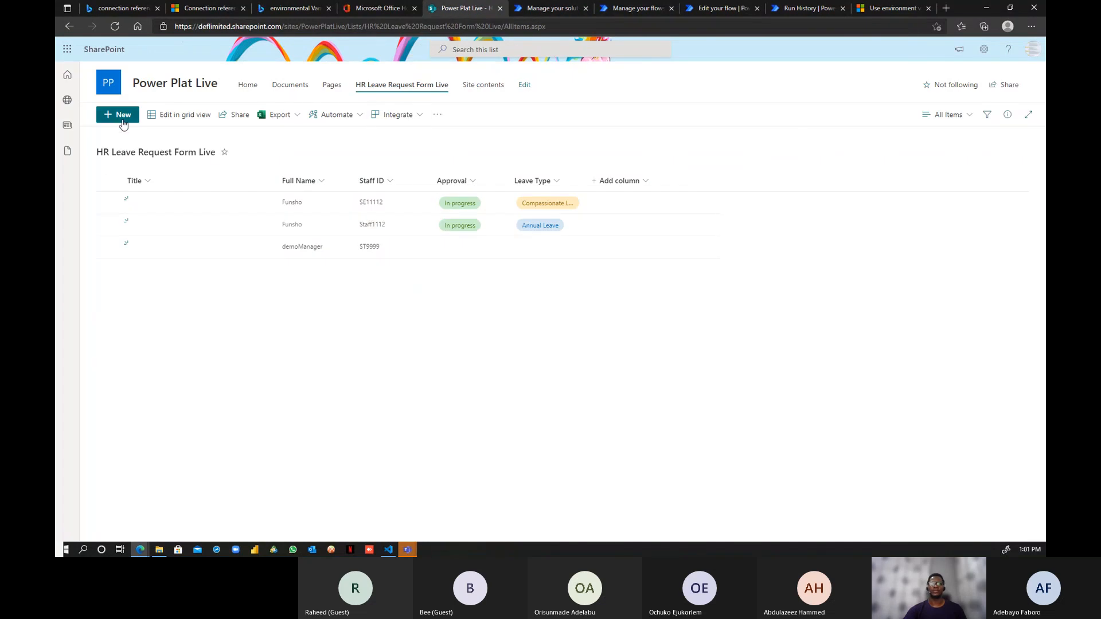
left_click(67, 100)
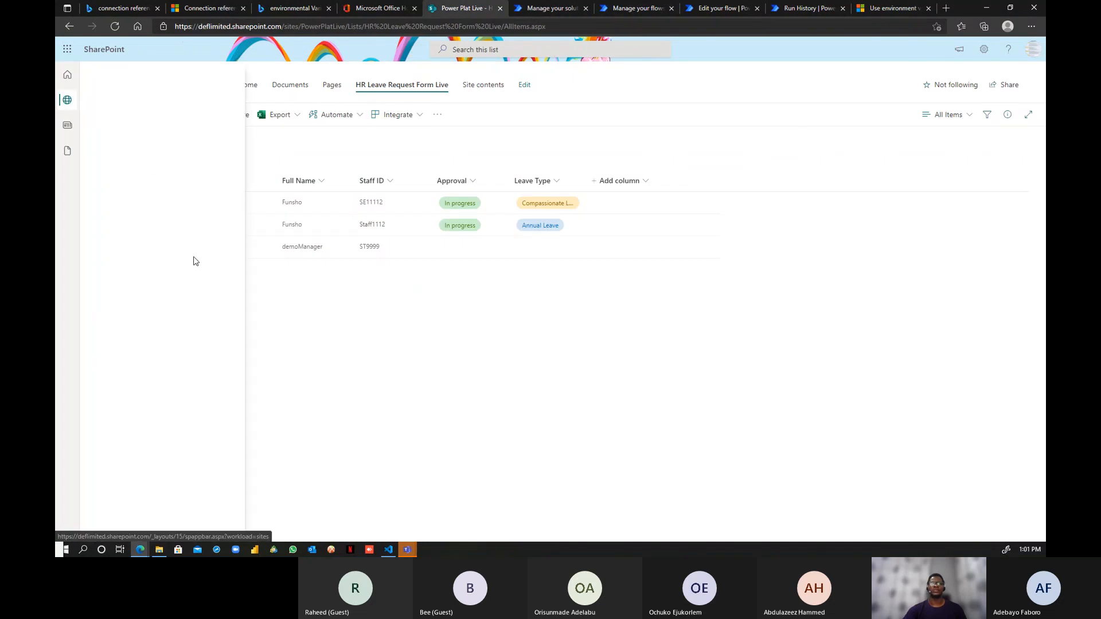
left_click(143, 156)
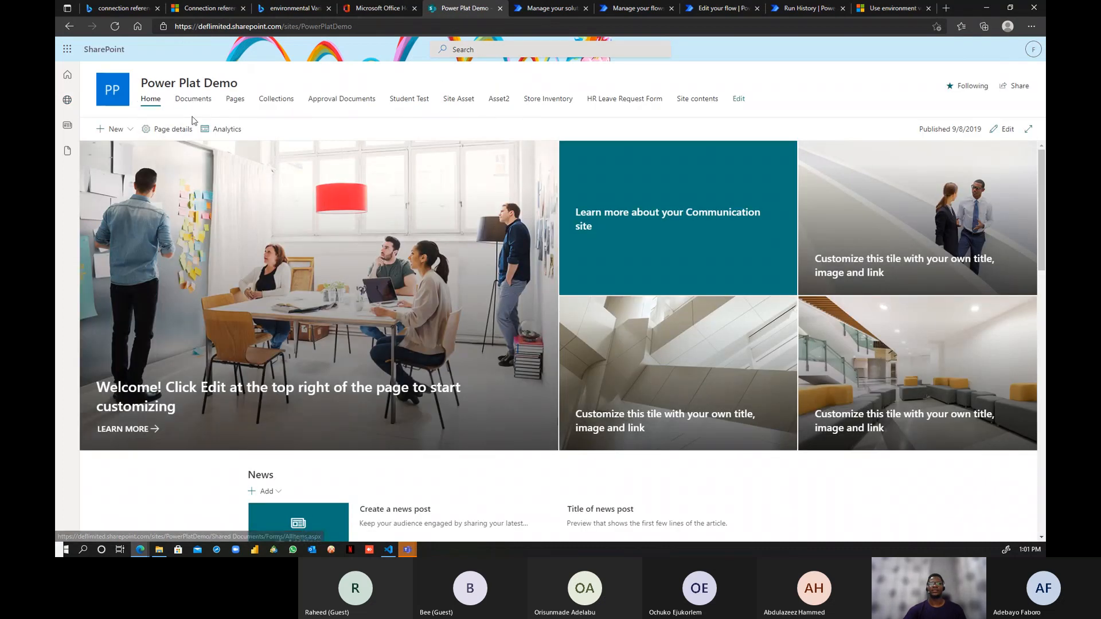
left_click(617, 103)
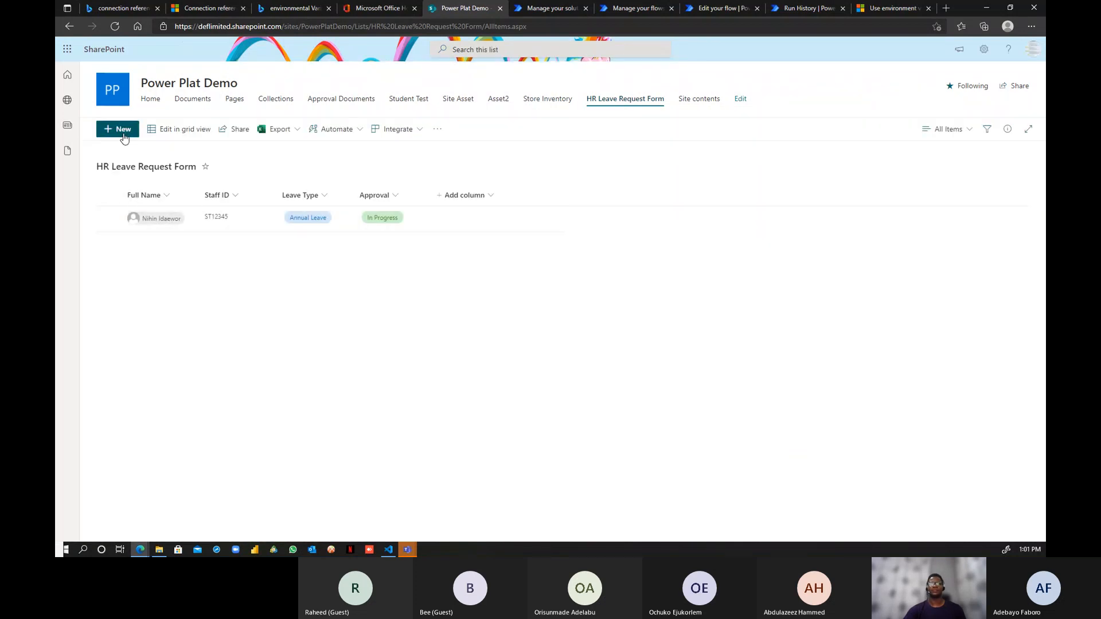
- Start a new leave request with Staff ID ST456 and leave type Paternity Leave
left_click(122, 131)
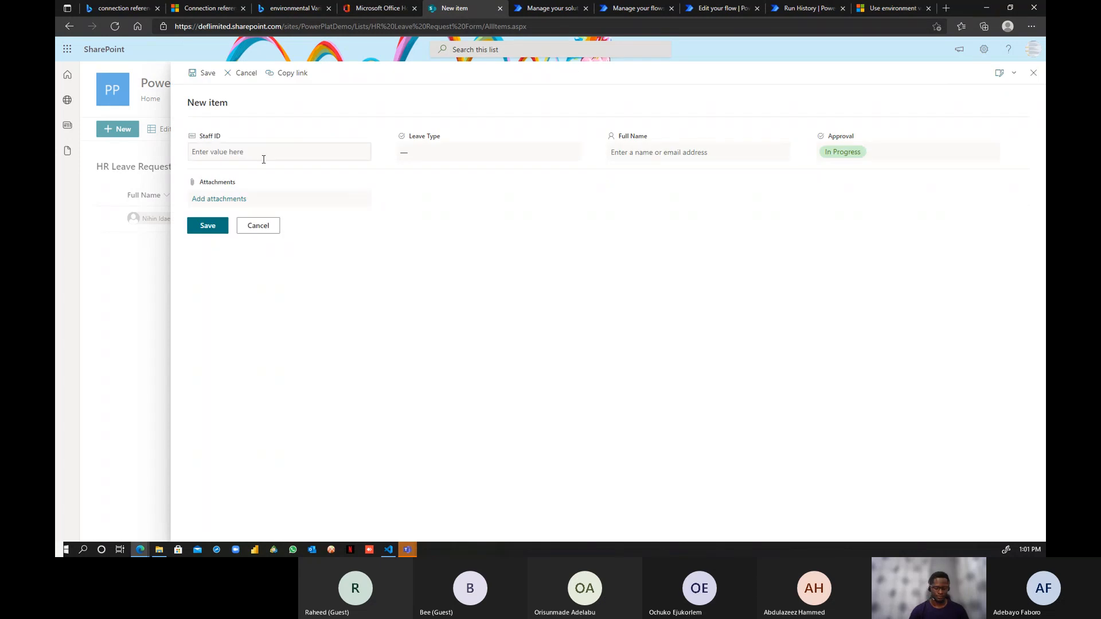
left_click(262, 153)
type("ST")
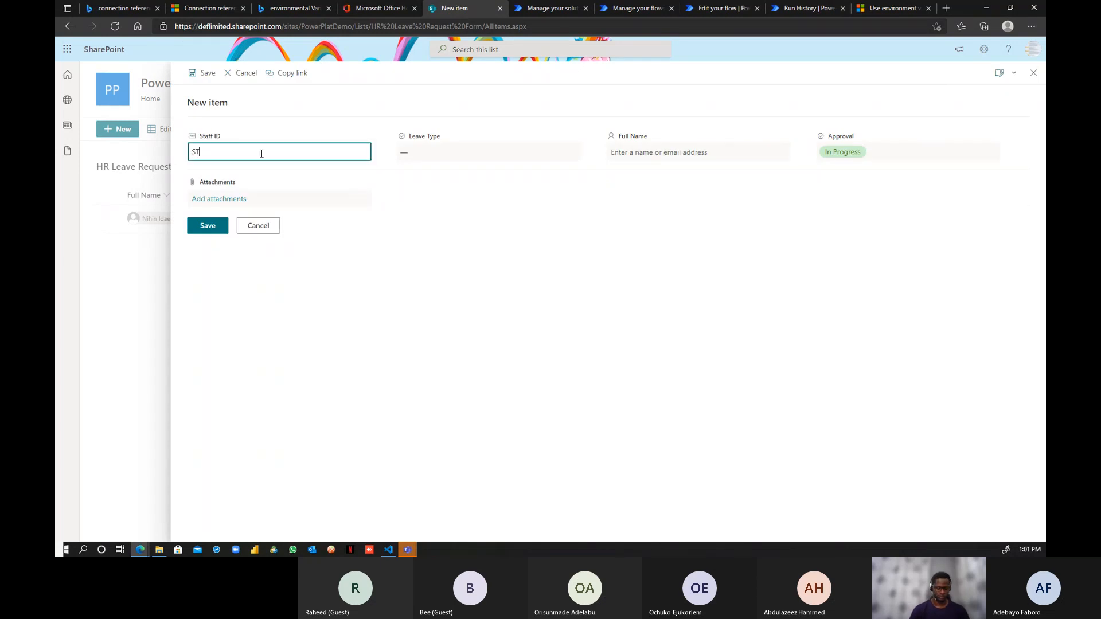
type("456")
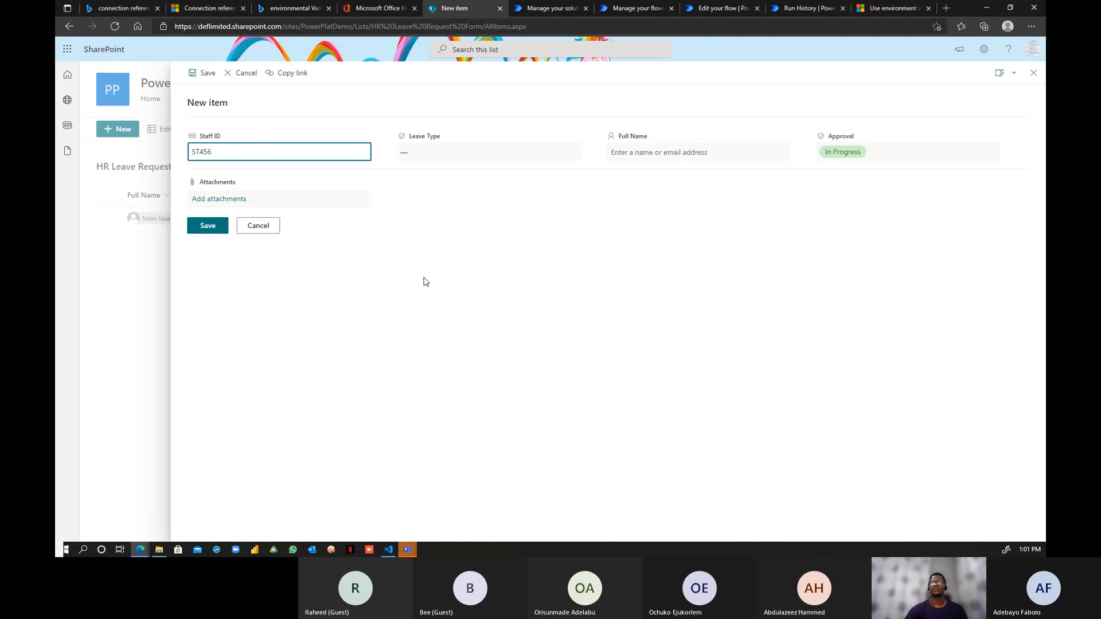
left_click(458, 150)
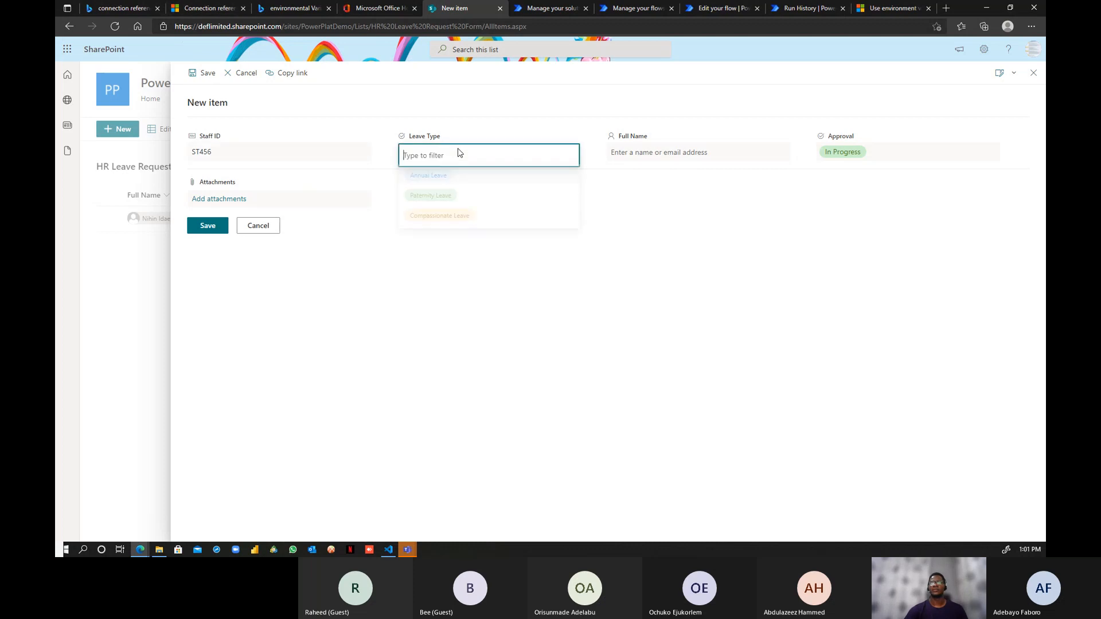
left_click(432, 199)
- Clear the Approval value, set Full Name to the demo manager user, and save the item
left_click(860, 161)
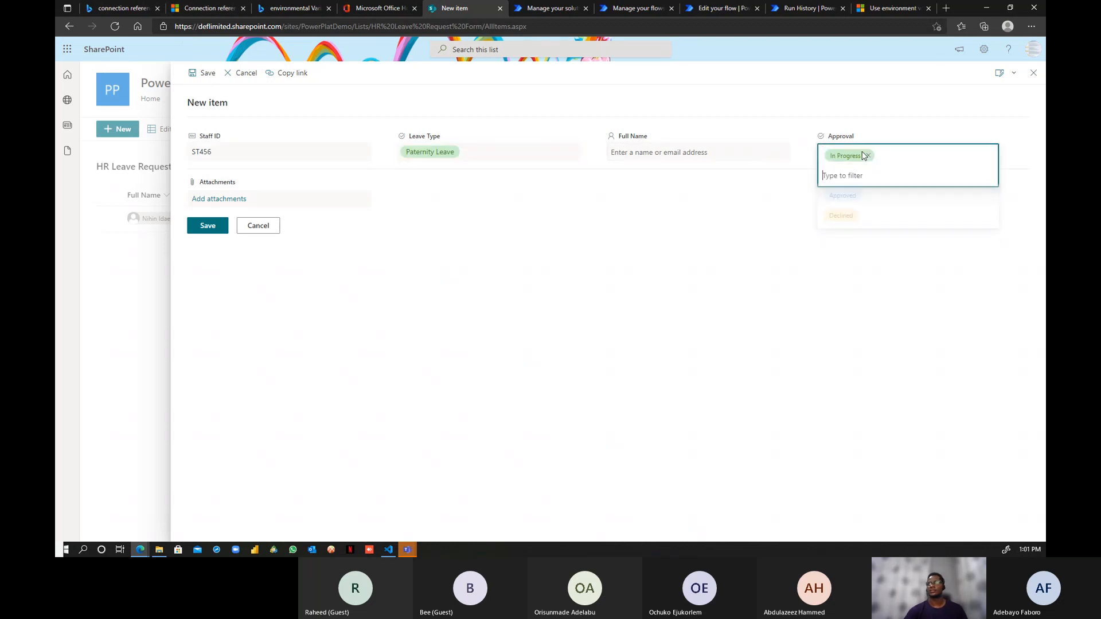
left_click(869, 153)
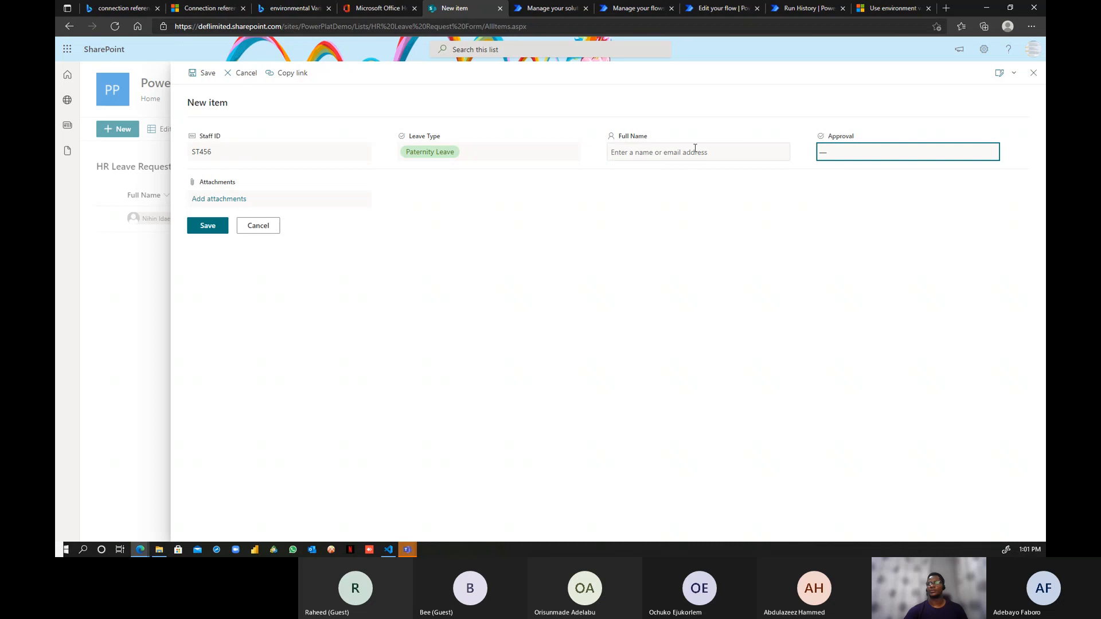
left_click(682, 158)
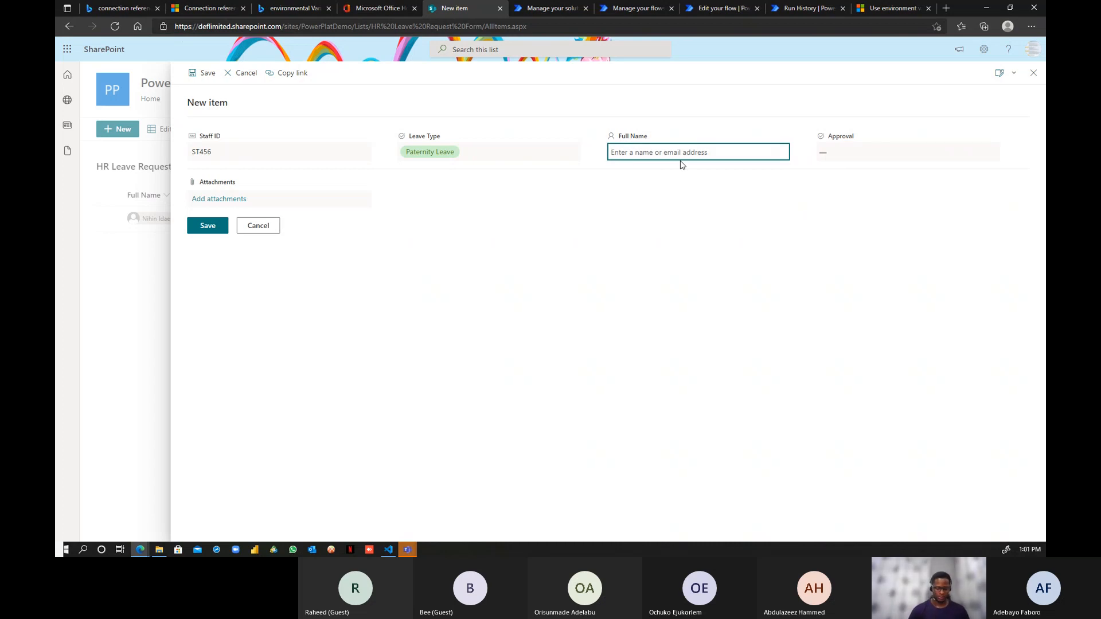
type("demo")
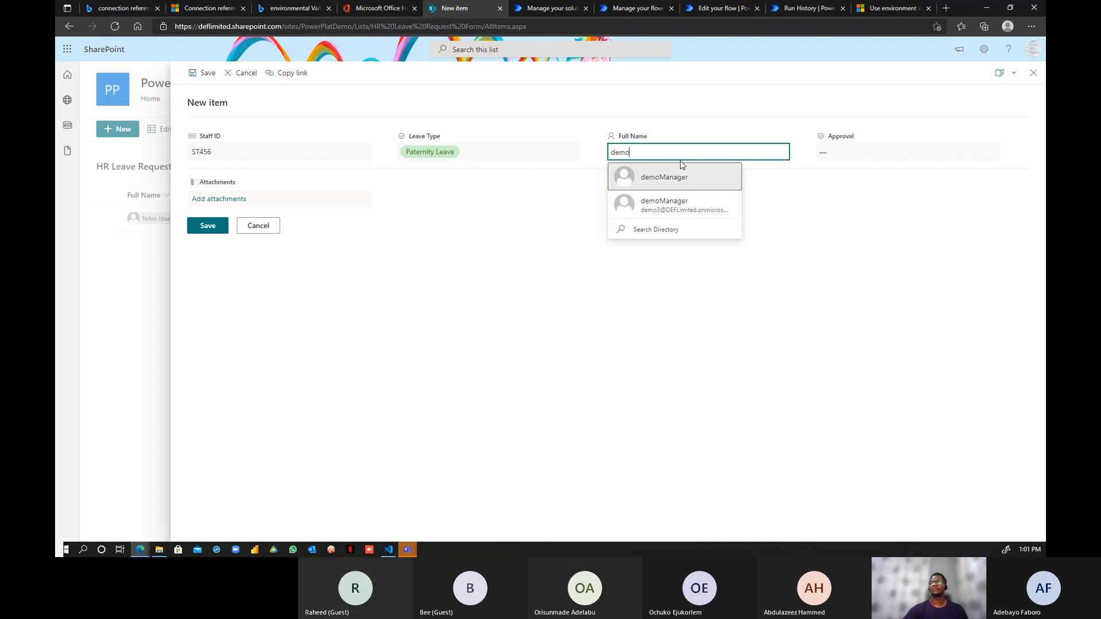
left_click(659, 206)
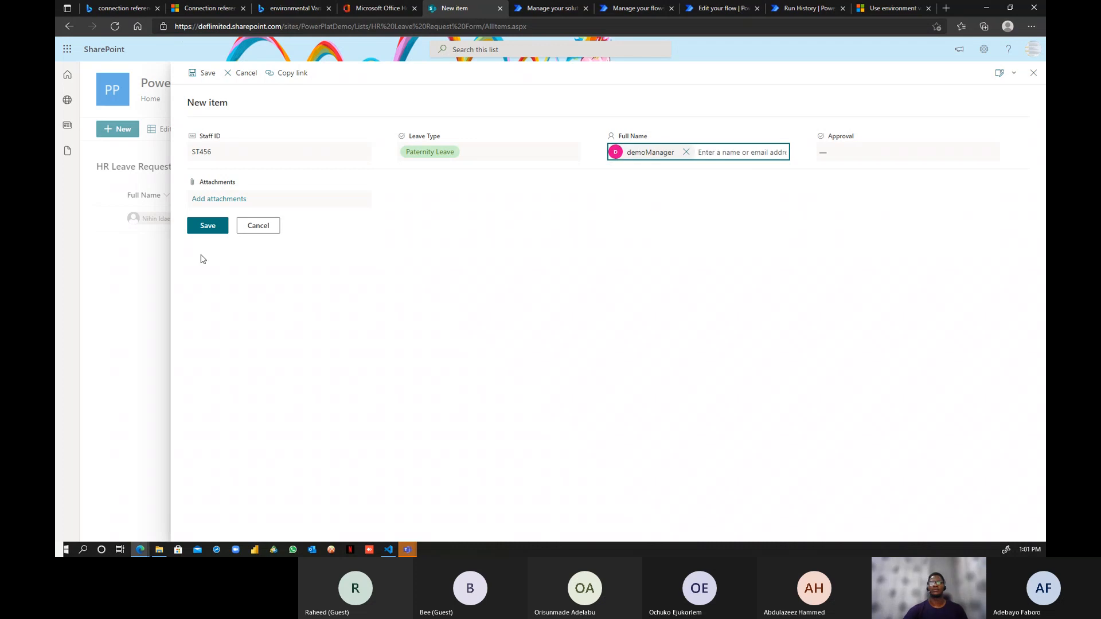
left_click(207, 227)
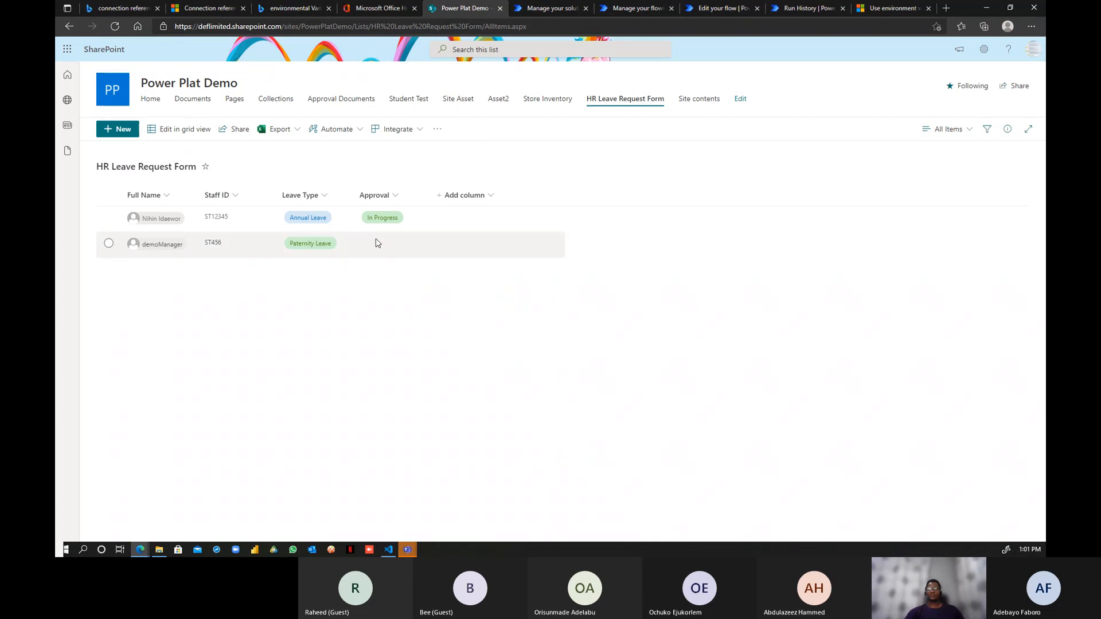
left_click(543, 10)
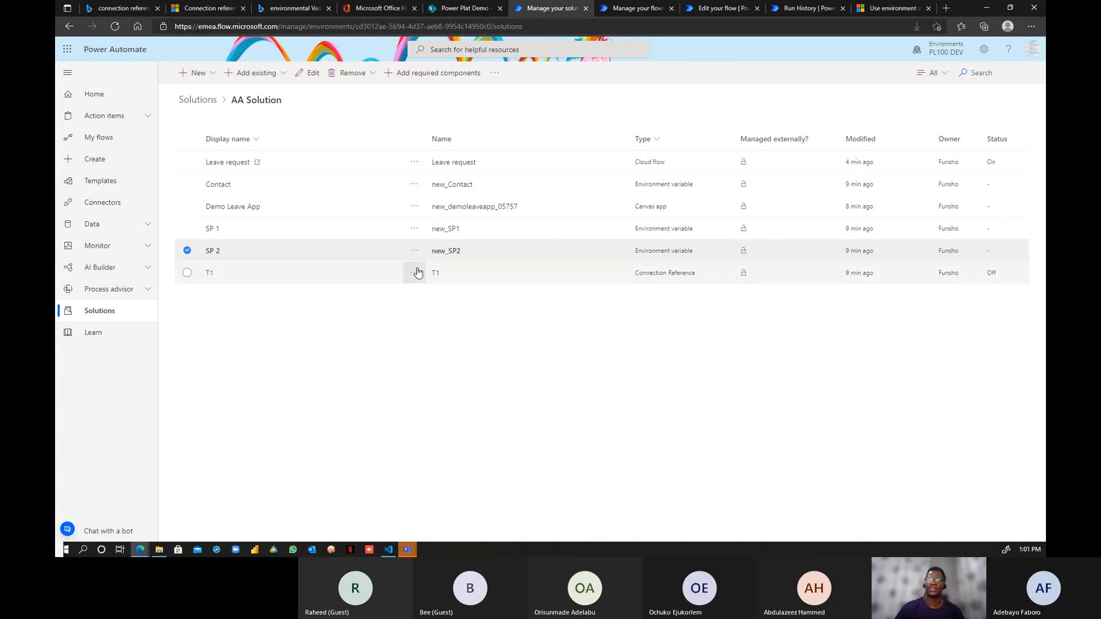
- Reload AA Solution and repeatedly refresh the imported Leave request flow's run history, still empty
left_click(113, 28)
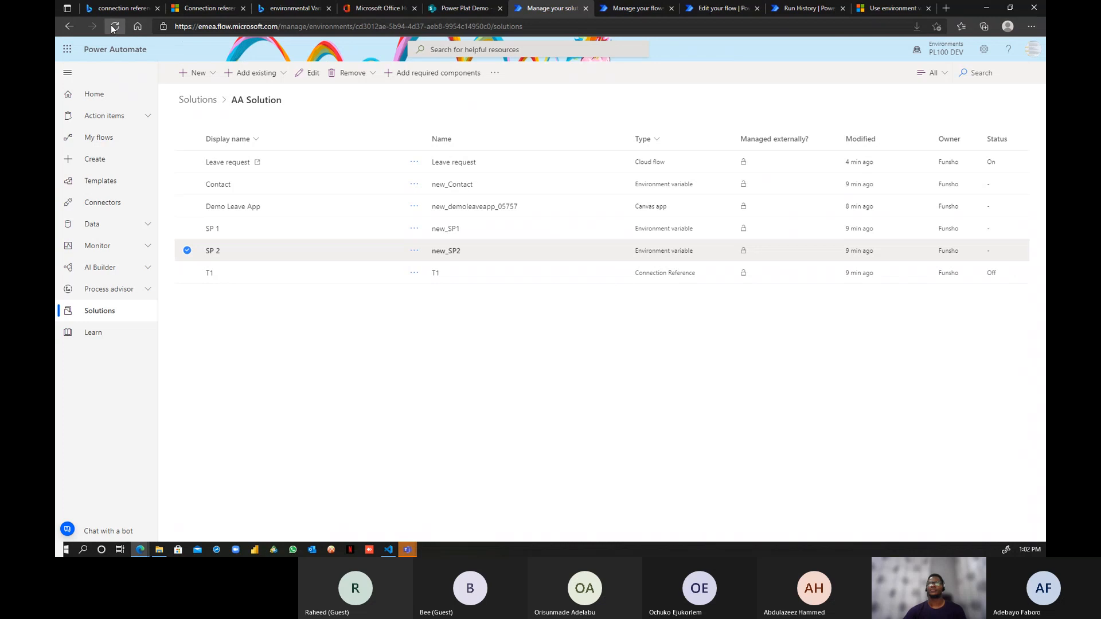
left_click(615, 16)
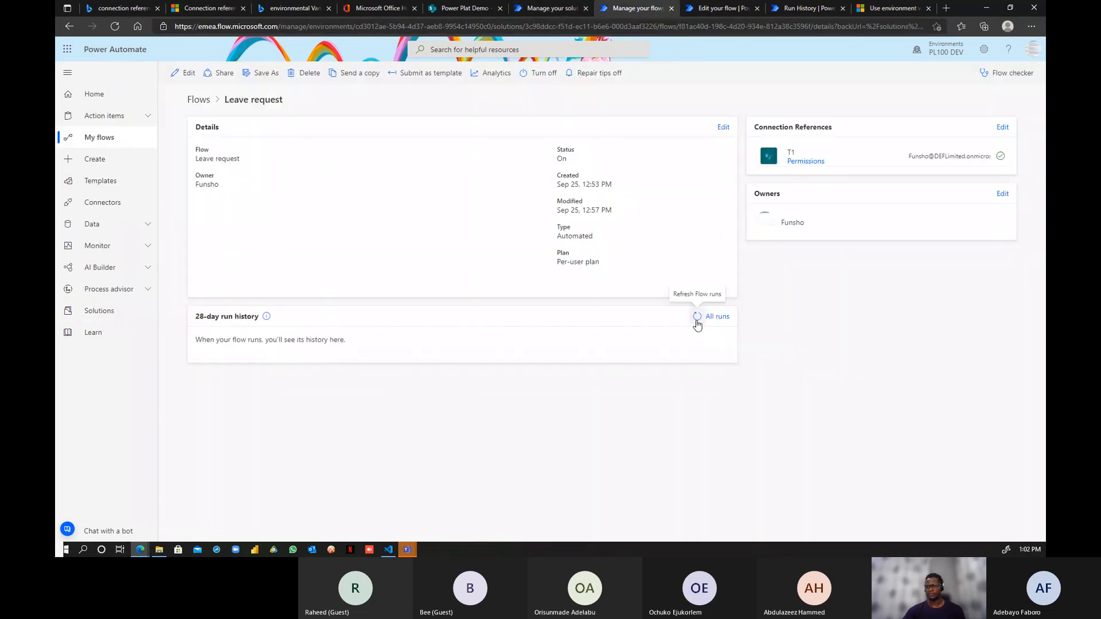
left_click(696, 321)
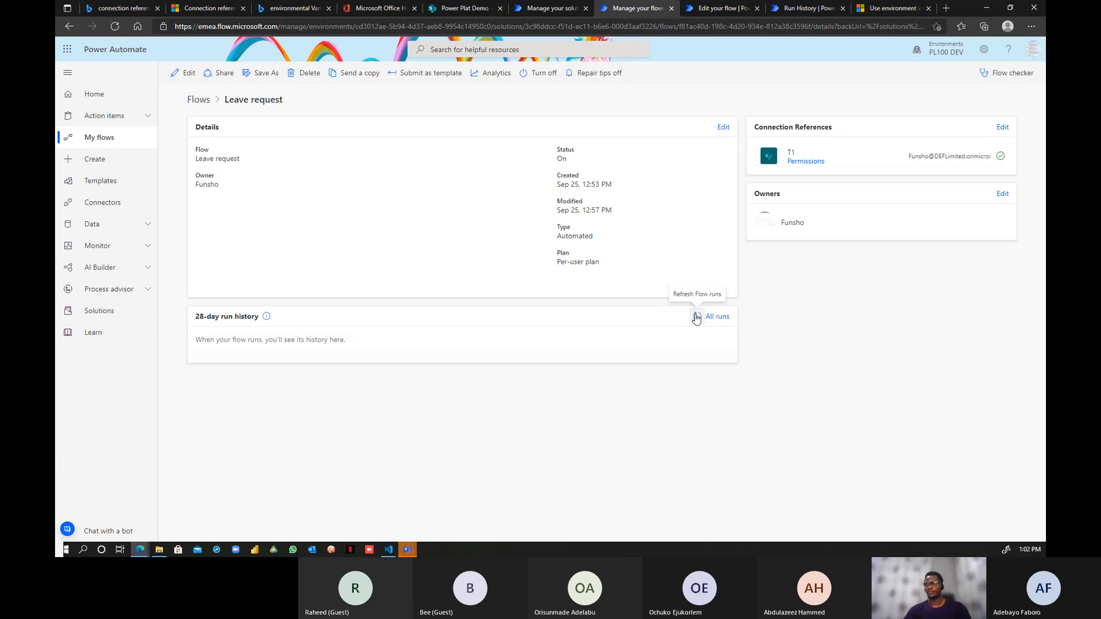
left_click(697, 319)
left_click(697, 319)
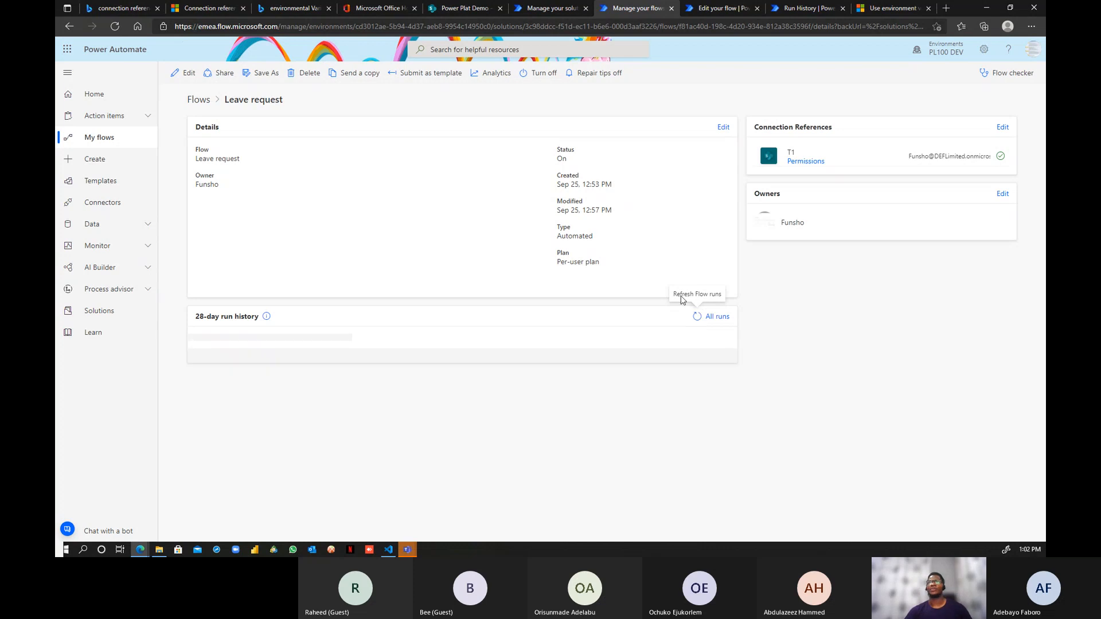
left_click(702, 10)
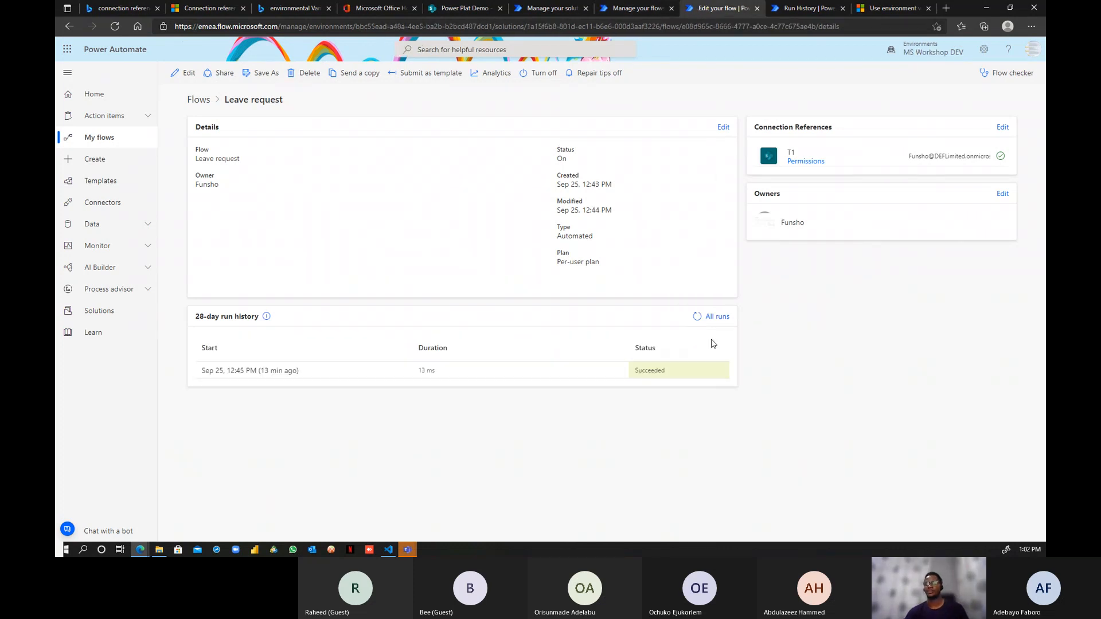
left_click(634, 10)
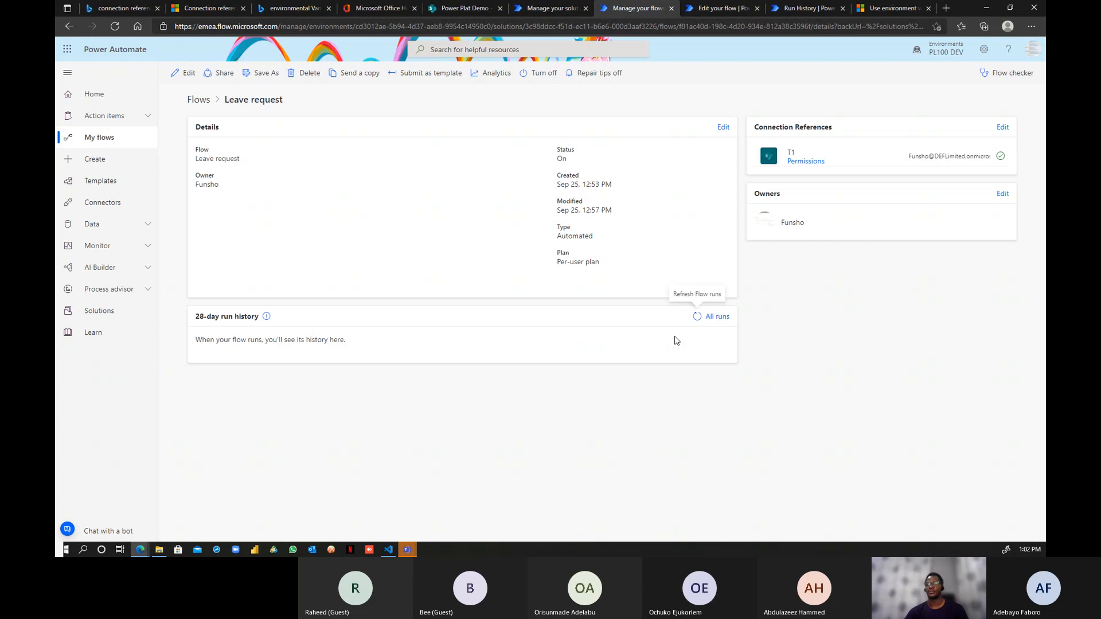
left_click(696, 319)
left_click(696, 319)
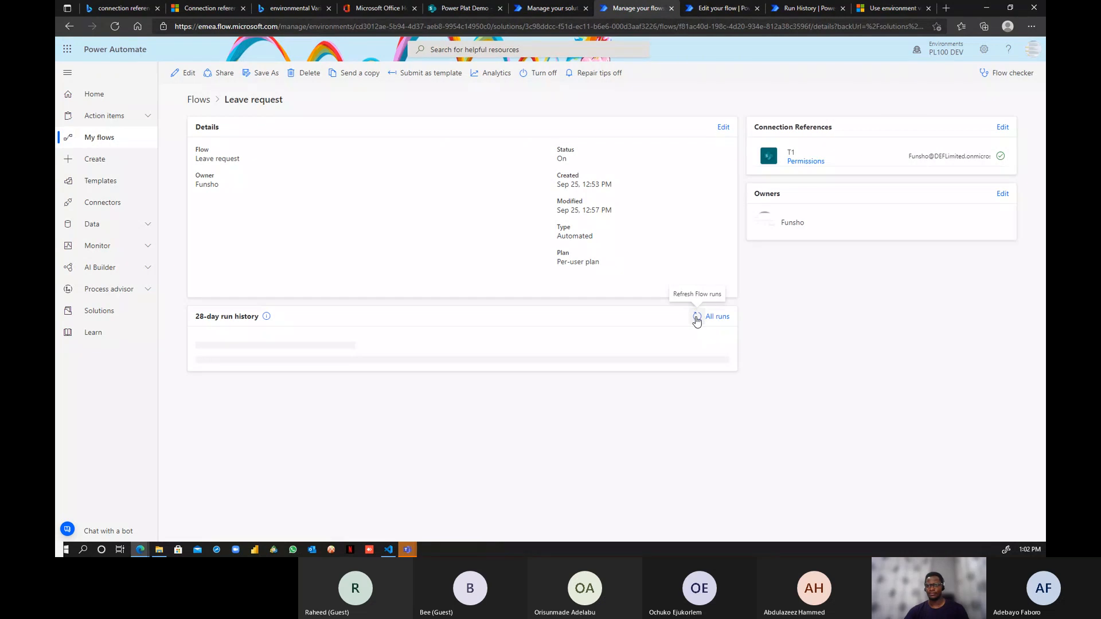
- Refresh the original flow's run history showing a successful run, then open it for editing
left_click(721, 10)
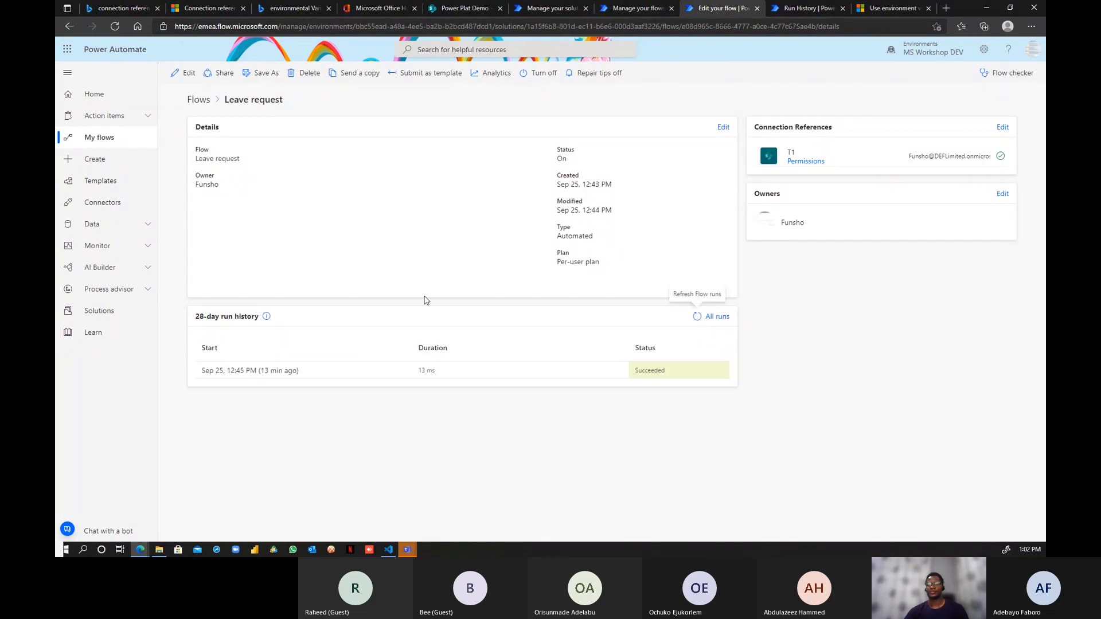
left_click(696, 319)
left_click(696, 318)
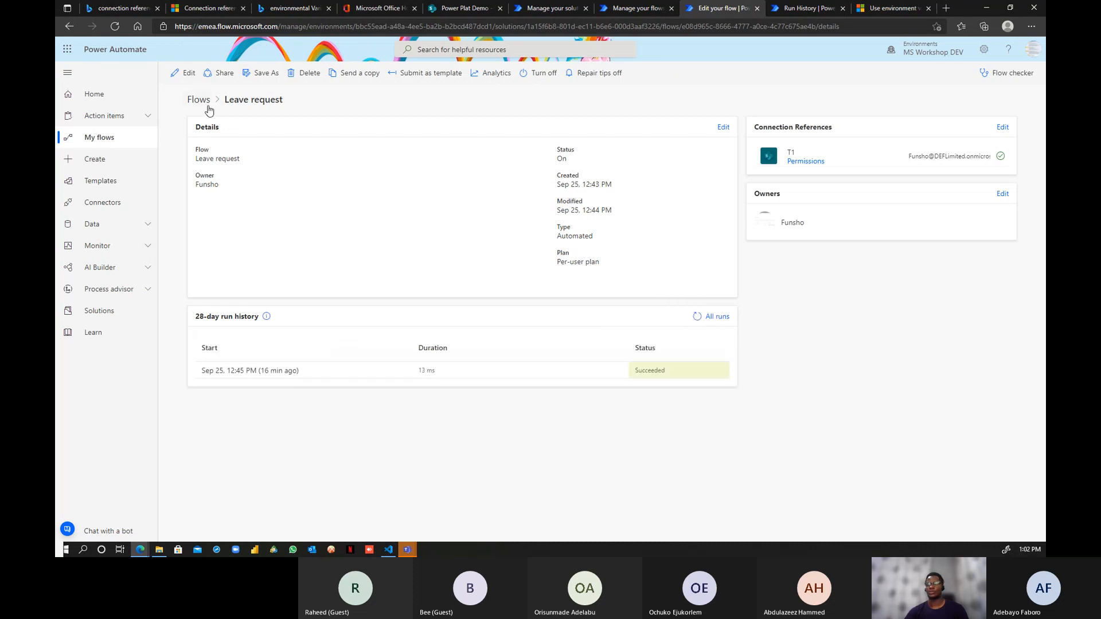
left_click(181, 73)
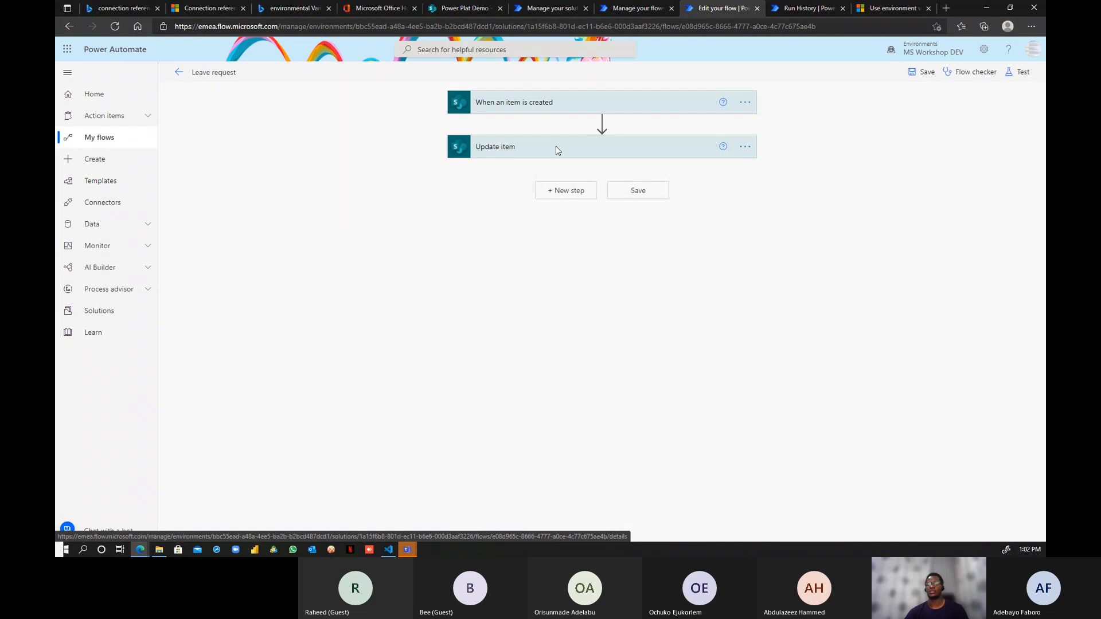
- Inspect the original trigger's site and list, then open the still-runless PL100 DEV copy for editing
left_click(594, 109)
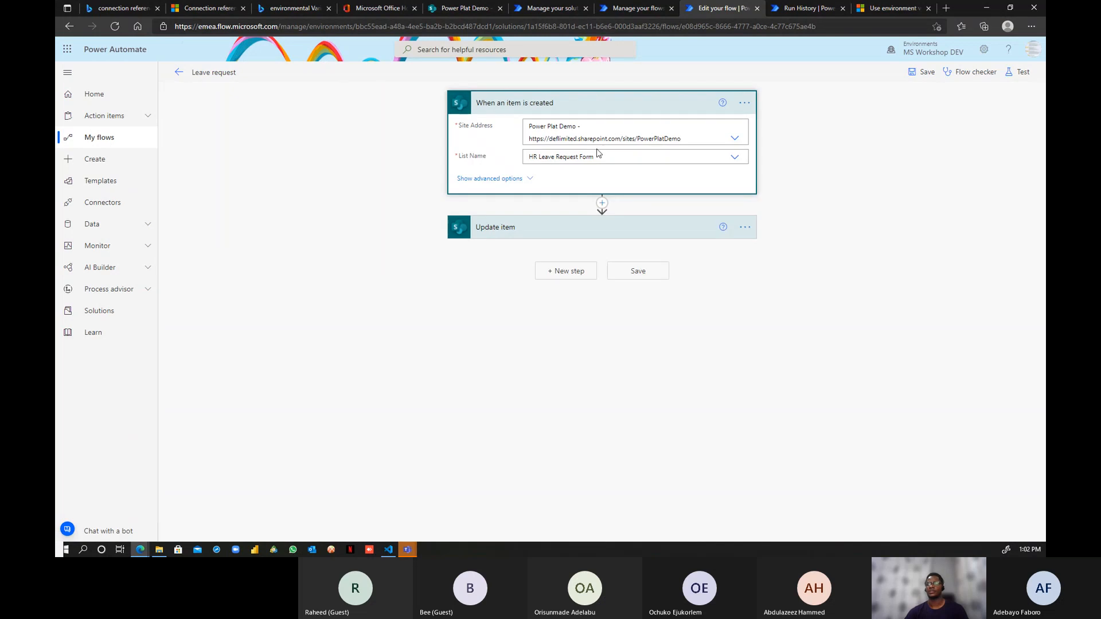
left_click(637, 8)
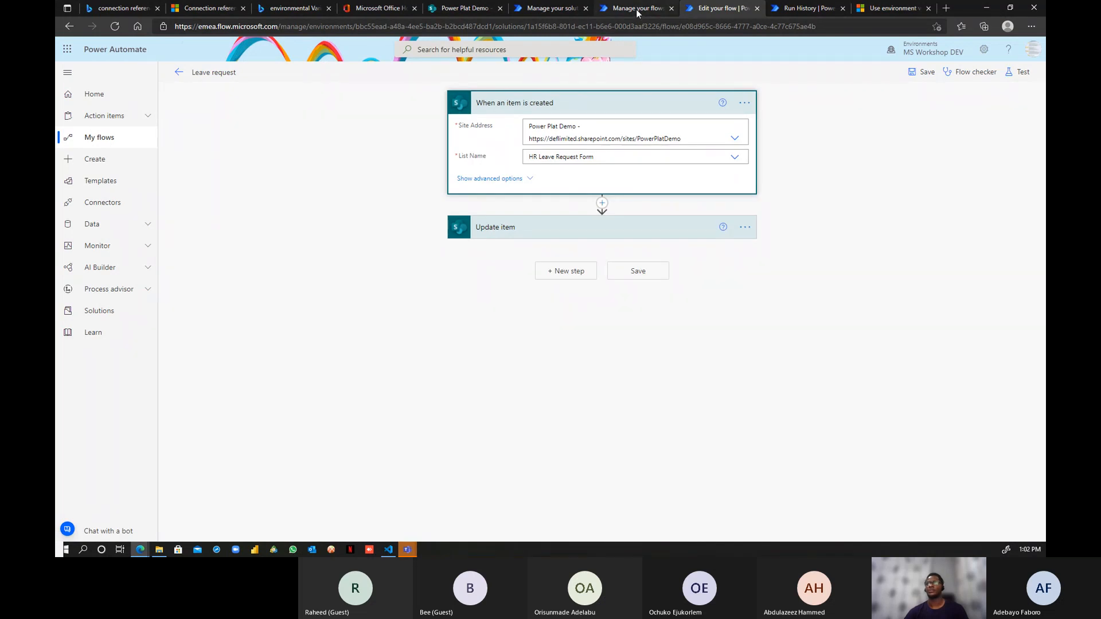
left_click(697, 317)
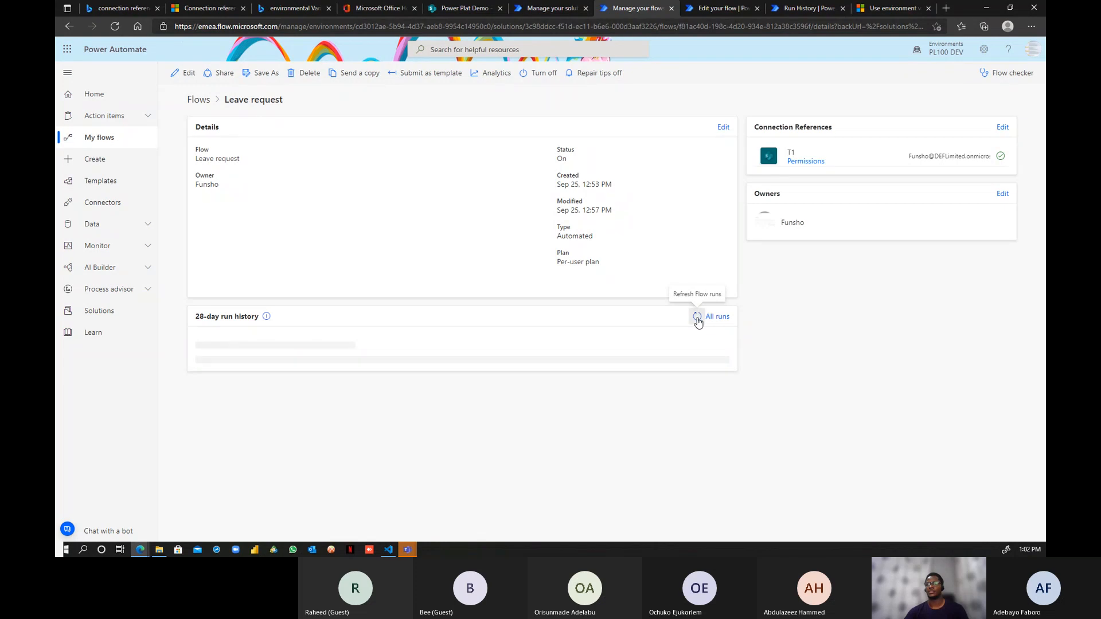
left_click(708, 7)
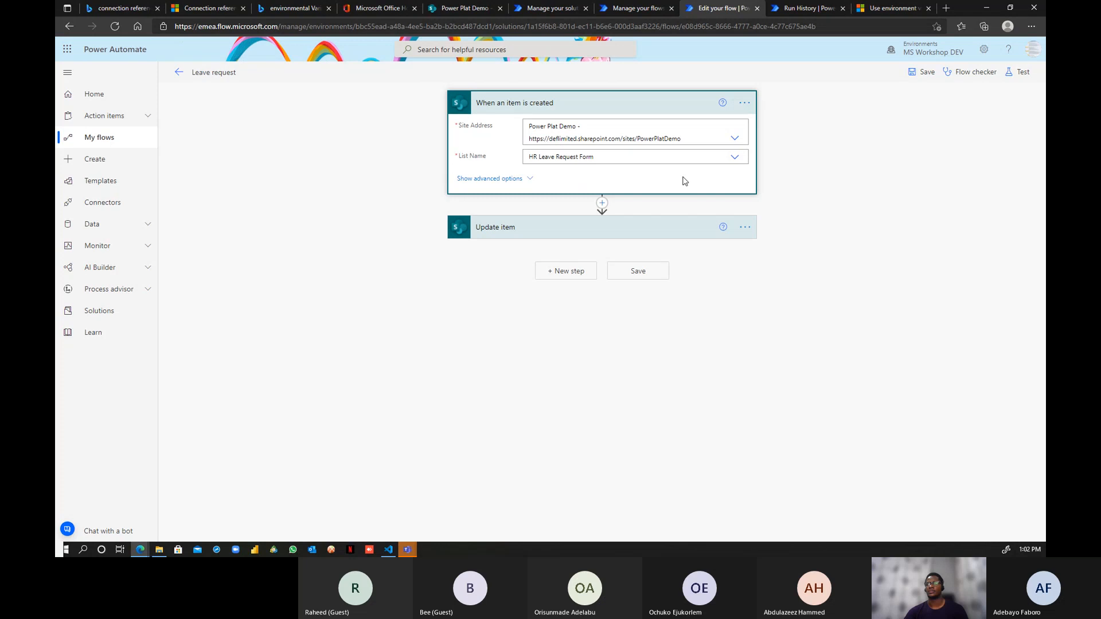
left_click(624, 8)
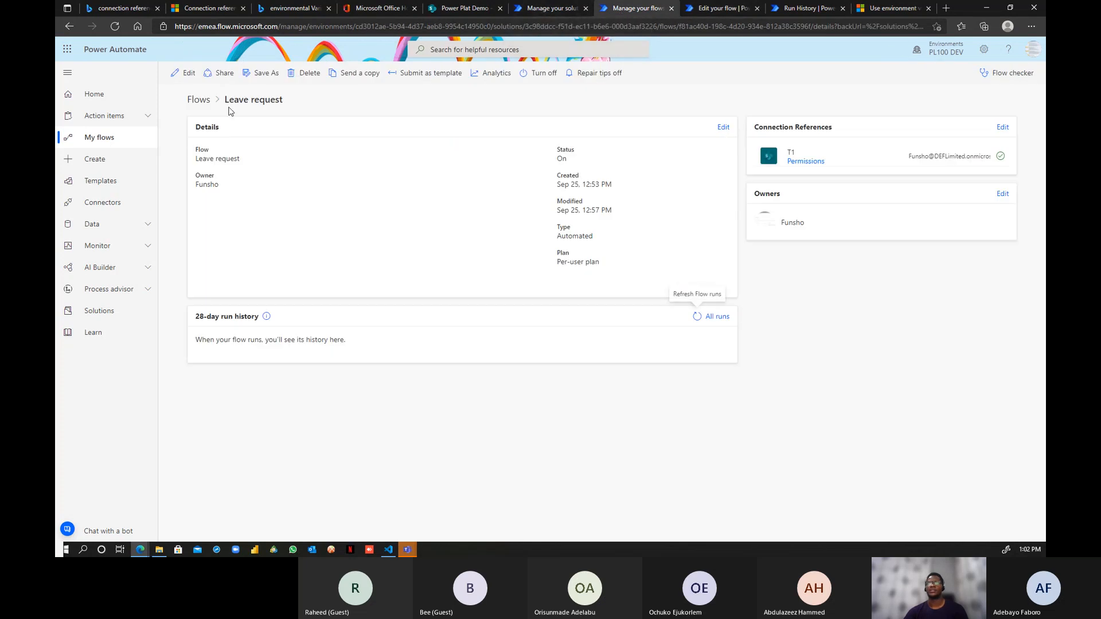
left_click(186, 73)
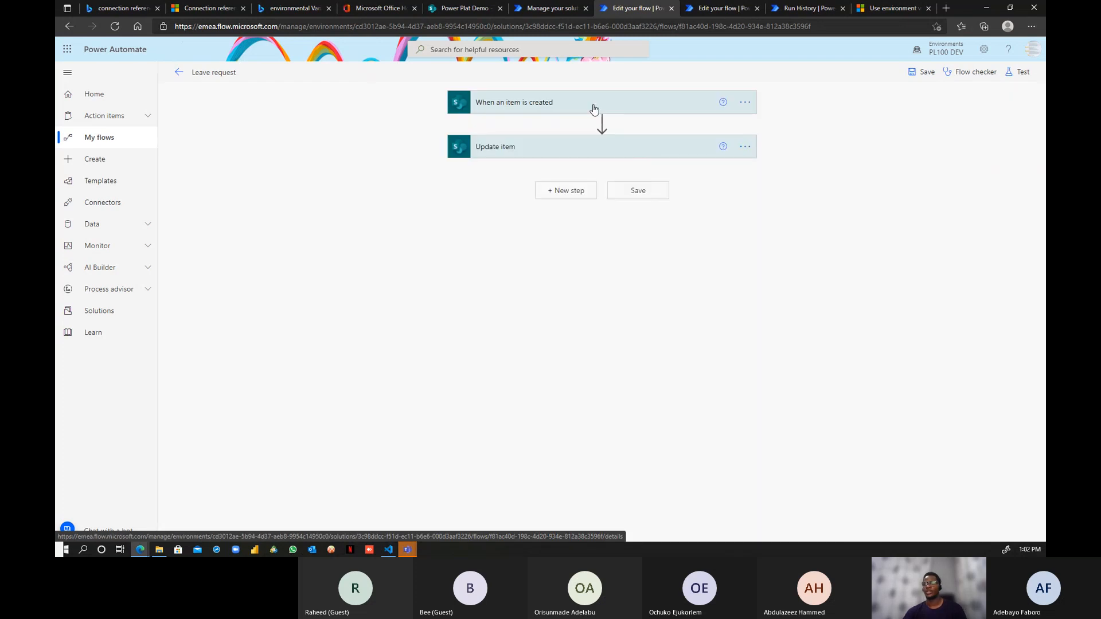
- Compare the imported trigger and Update item's SP 1/SP 2 values with the original's Update item
left_click(594, 109)
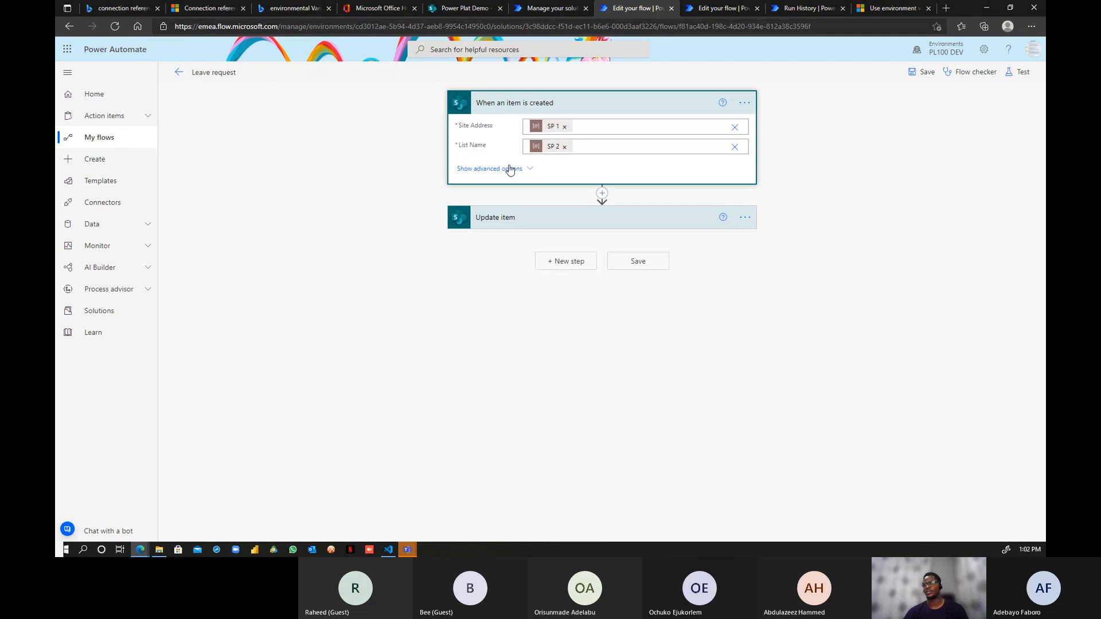
left_click(564, 220)
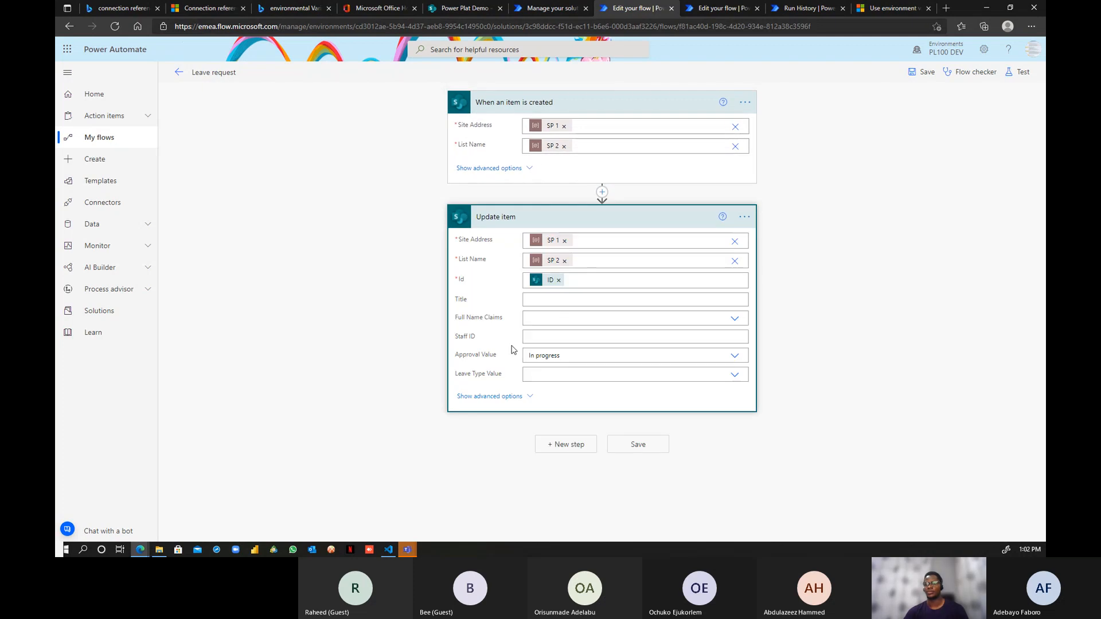
left_click(719, 10)
left_click(589, 236)
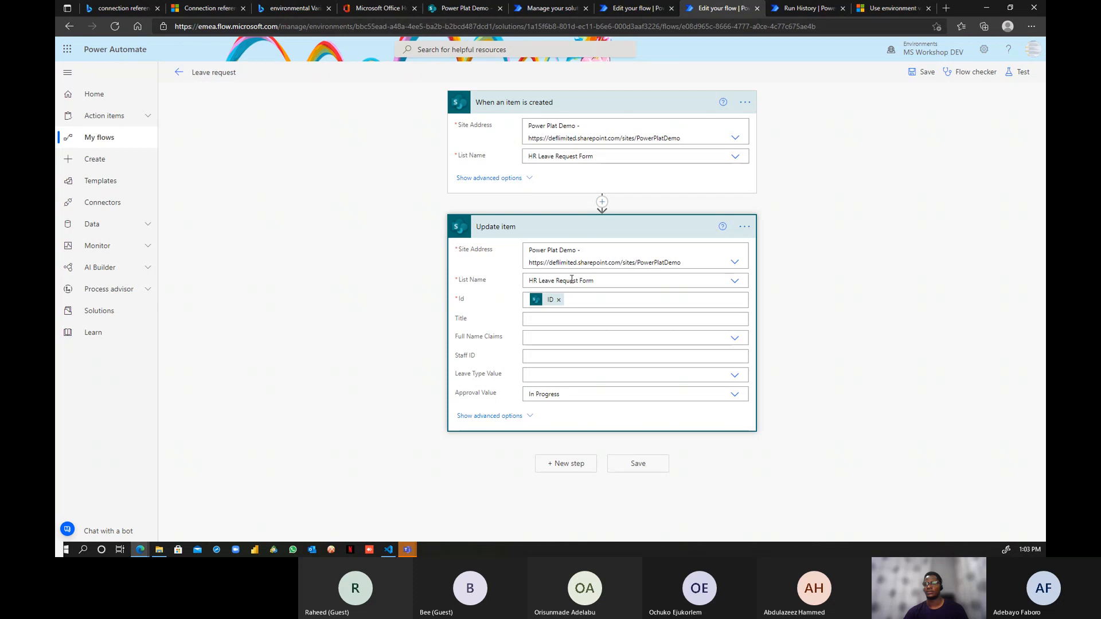
left_click(640, 9)
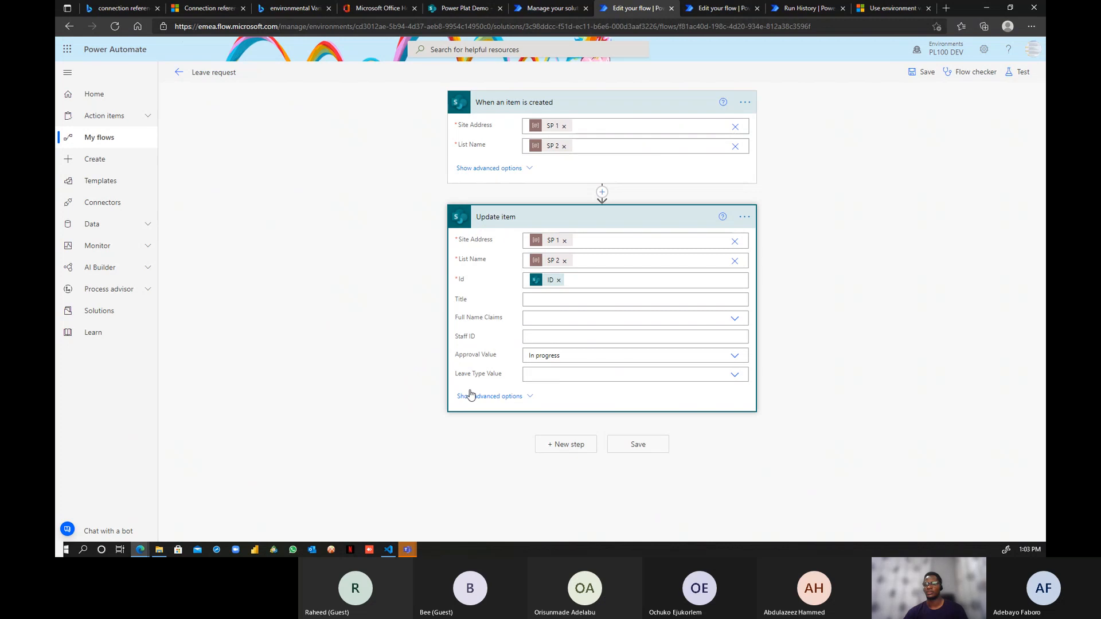
- Show Update item's advanced options, compare against the original flow, and exit the imported designer
left_click(530, 397)
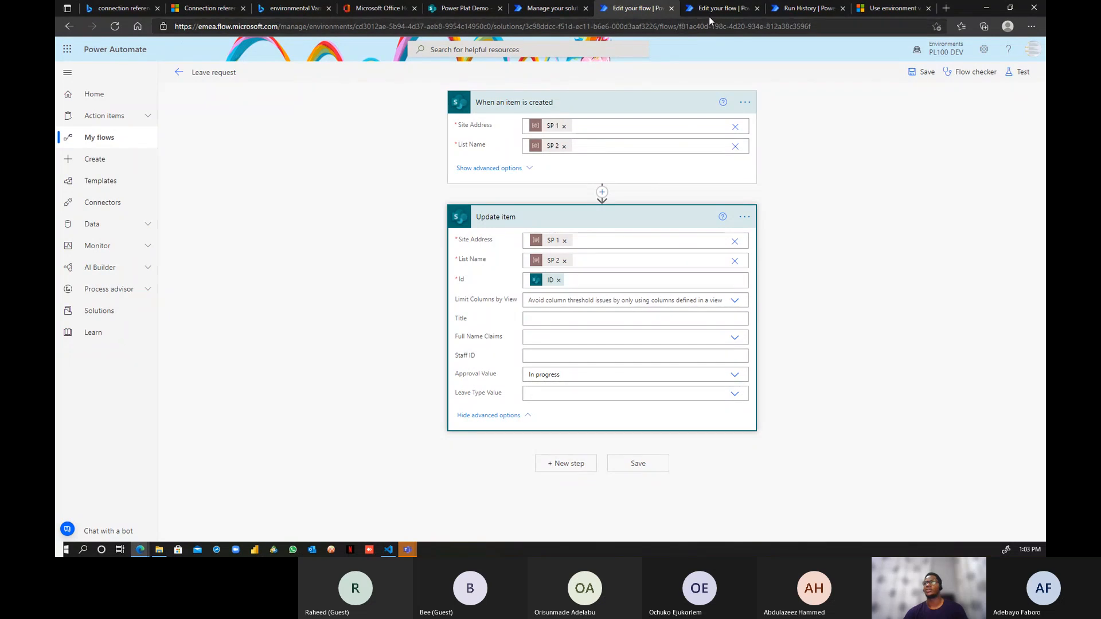
key("ctrl+Tab")
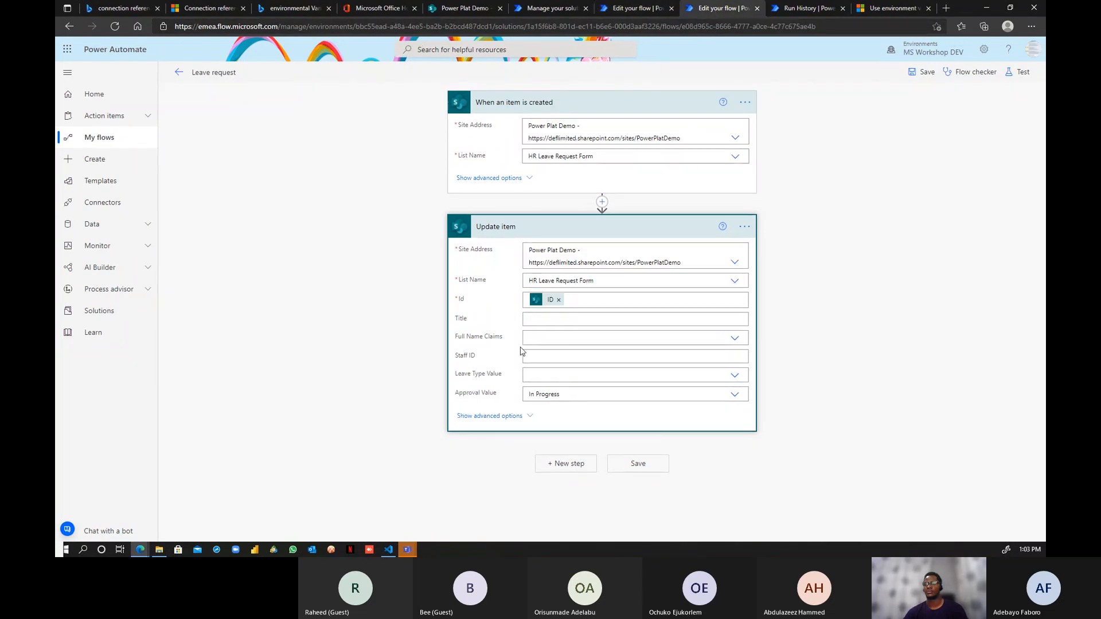
left_click(649, 10)
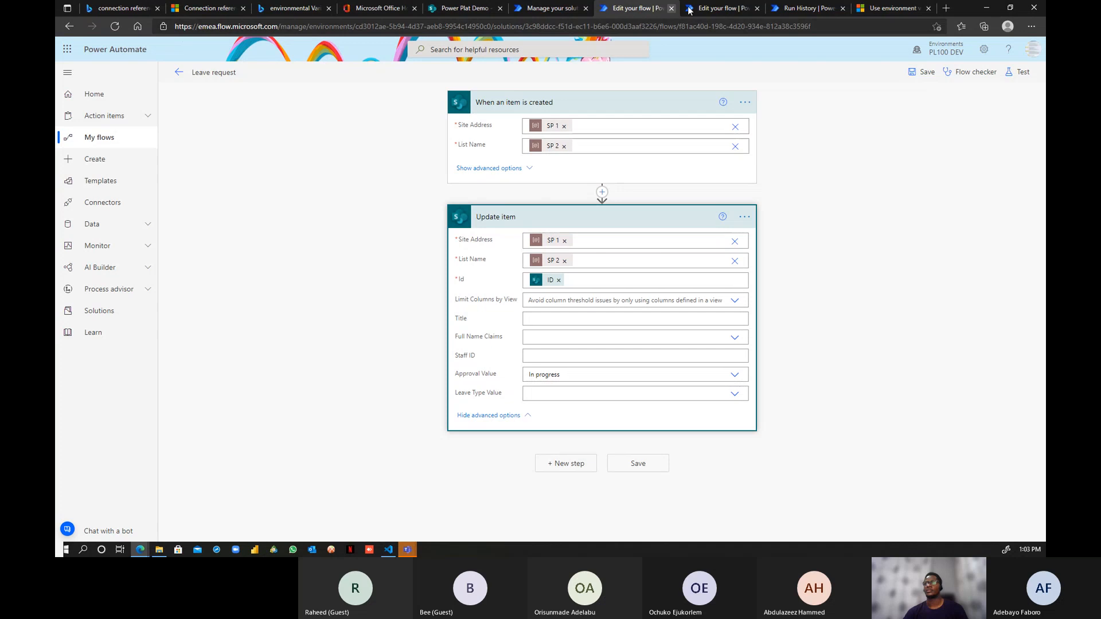
left_click(718, 8)
left_click(638, 12)
left_click(178, 72)
- Leave the imported designer without saving and refresh its still-empty run history
left_click(599, 110)
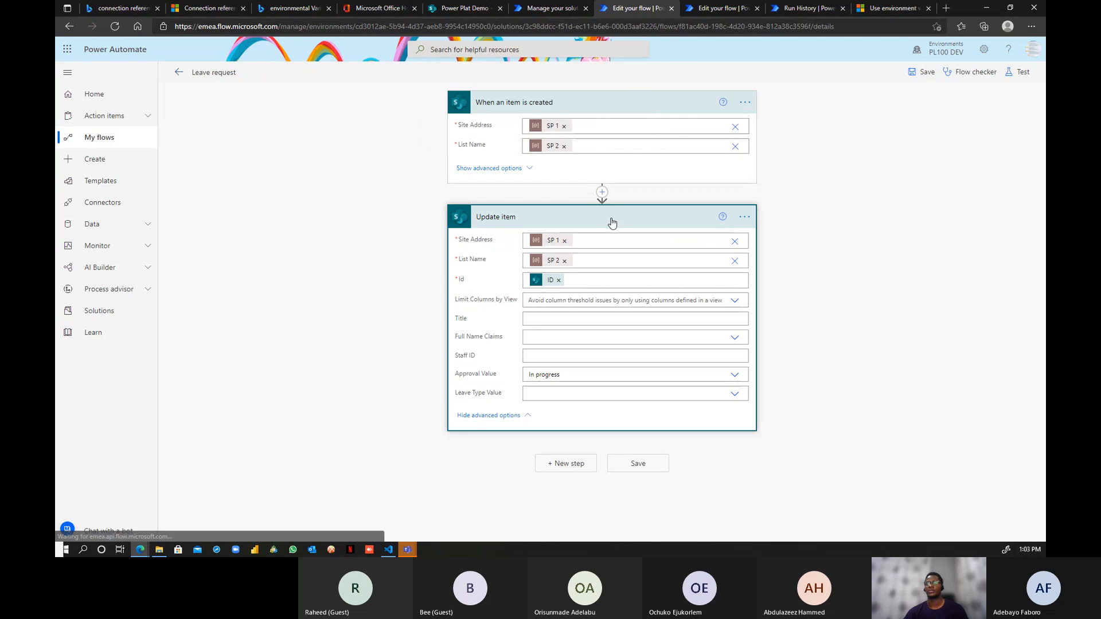
left_click(696, 321)
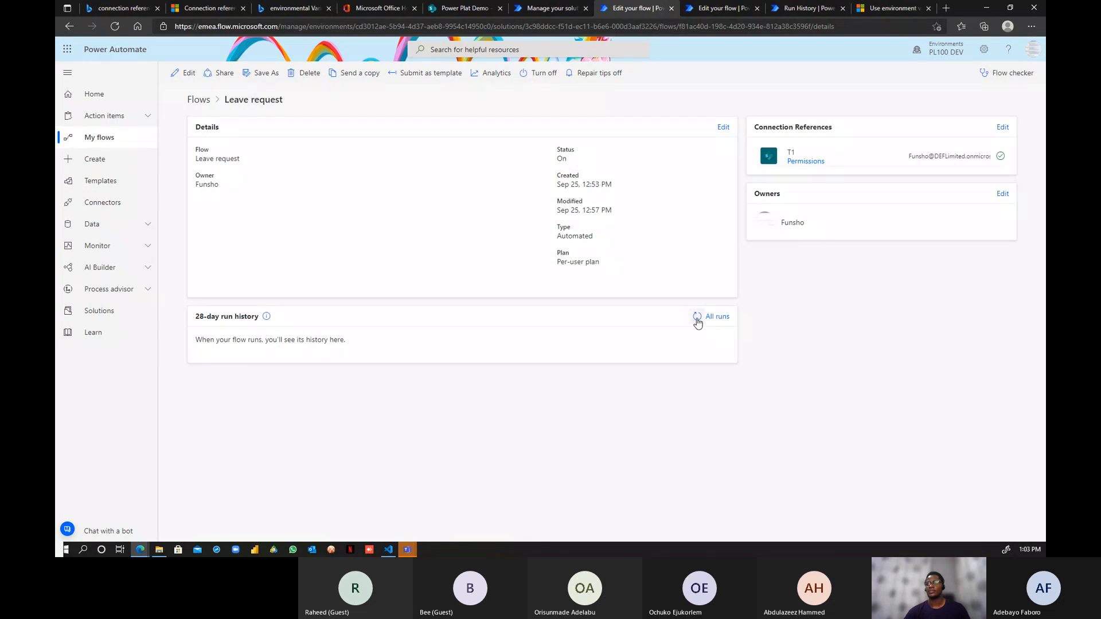
left_click(696, 316)
left_click(719, 8)
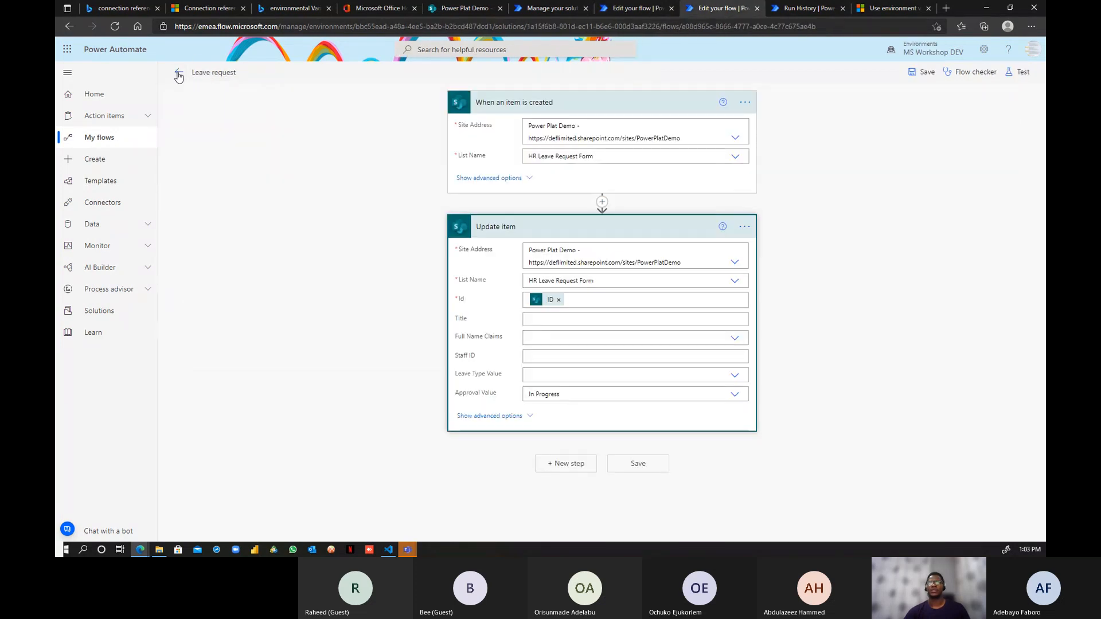
- Exit the original flow's editor, then reload the PL100 DEV copy's details page
left_click(178, 72)
left_click(598, 111)
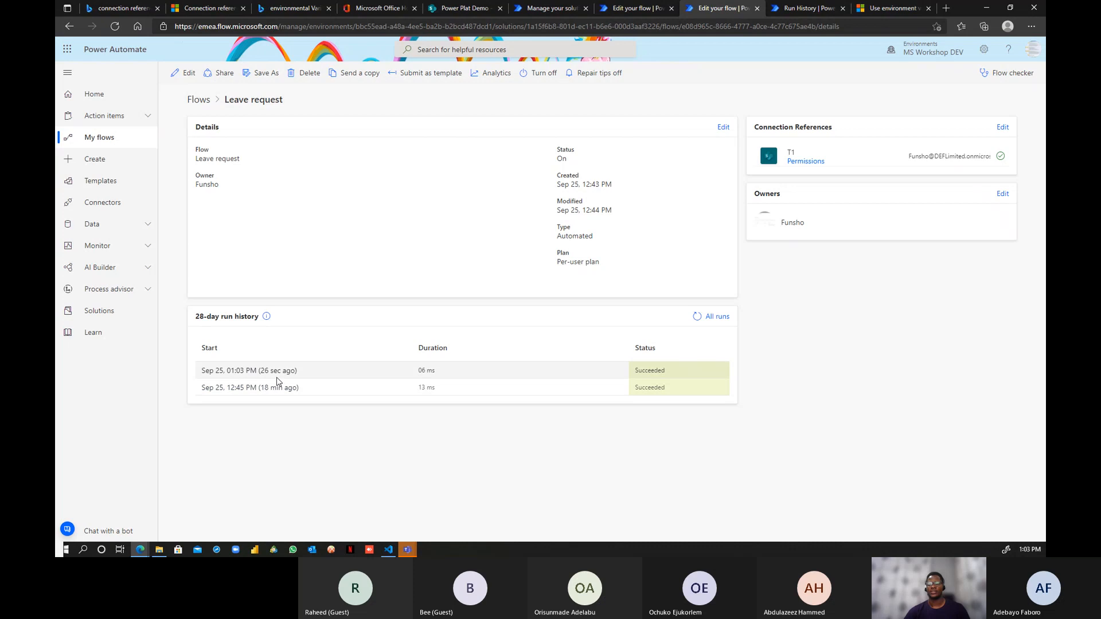
left_click(622, 12)
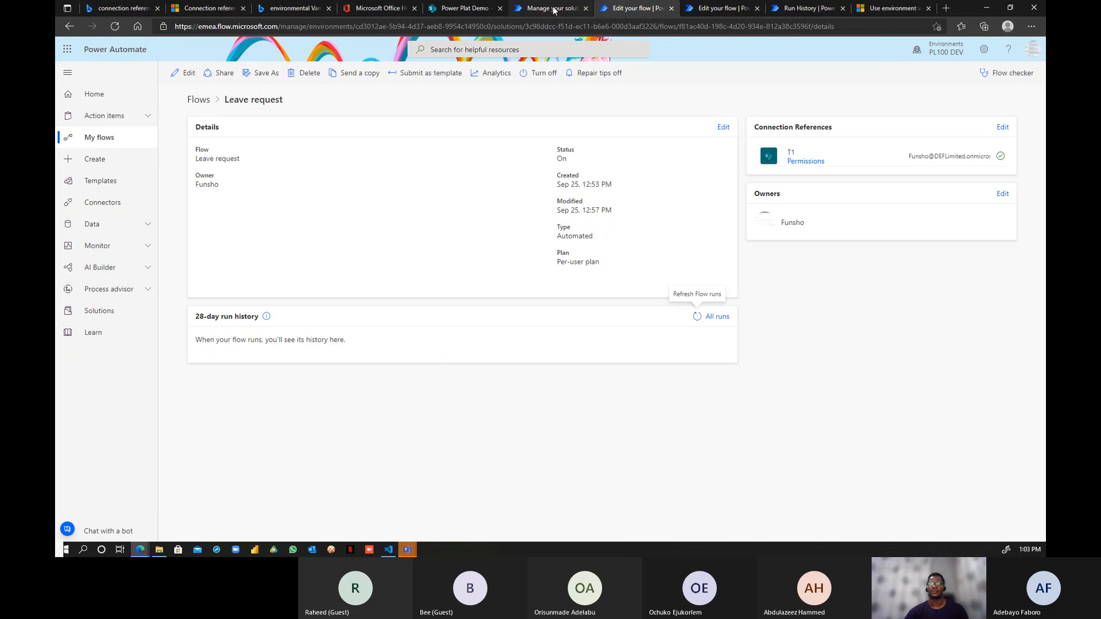
left_click(114, 26)
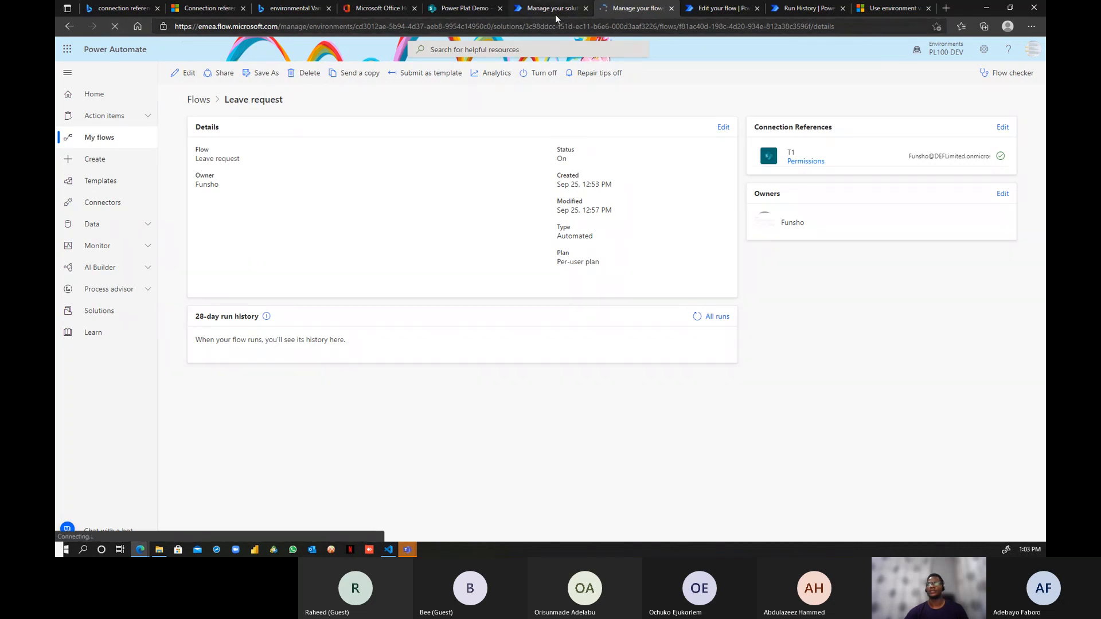
- Glance at the Power Plat Demo leave list, then view the original flow's succeeded 01:03 PM and 12:45 PM runs
left_click(463, 8)
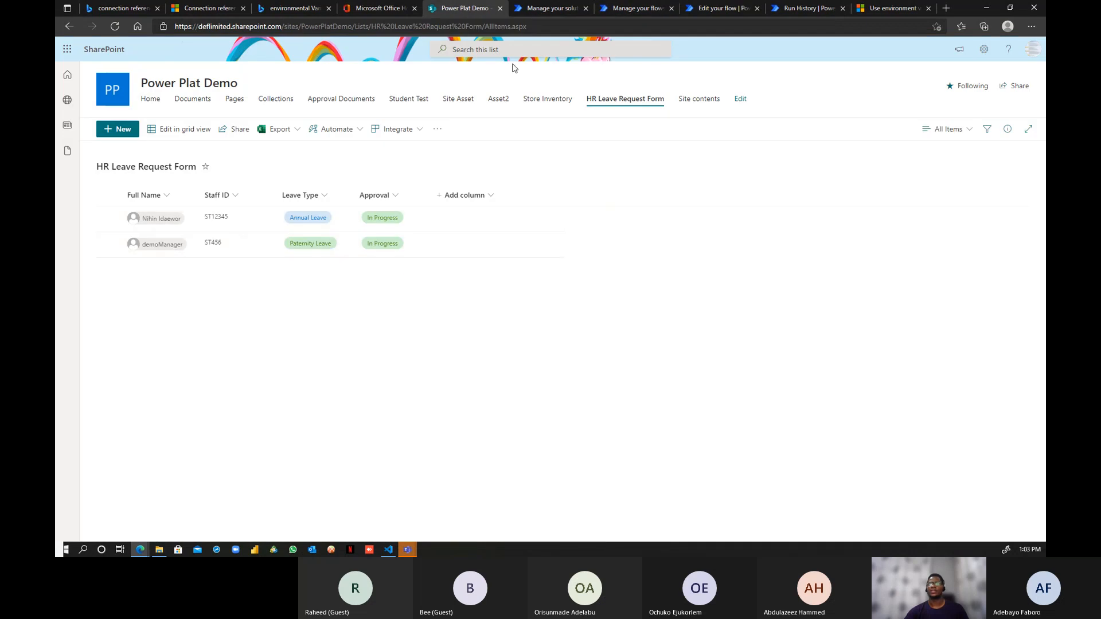
left_click(539, 8)
left_click(634, 10)
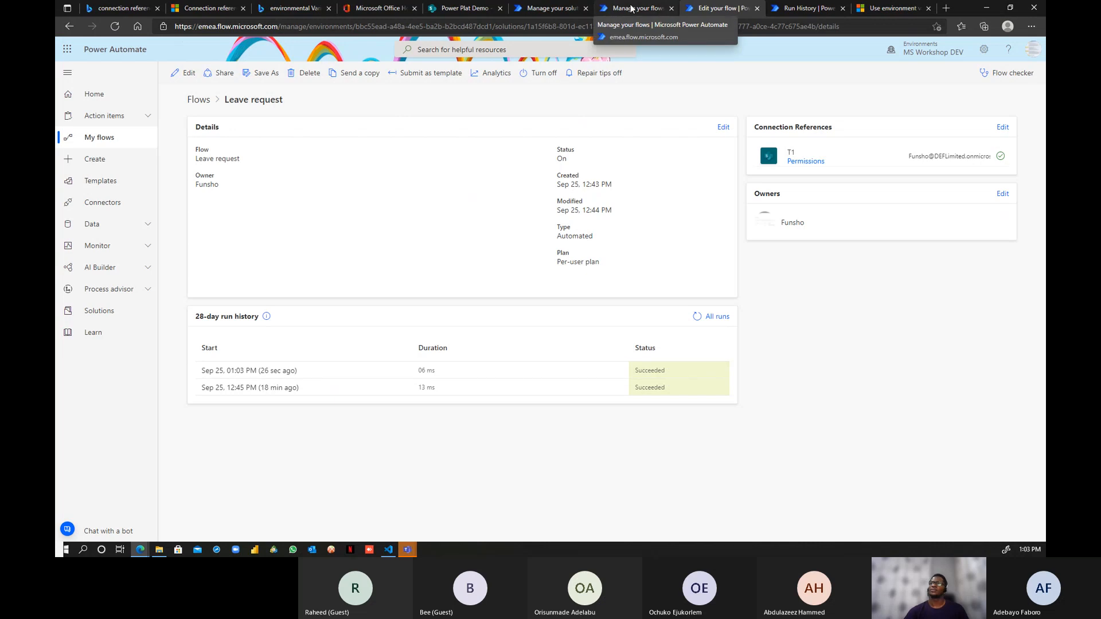
left_click(557, 13)
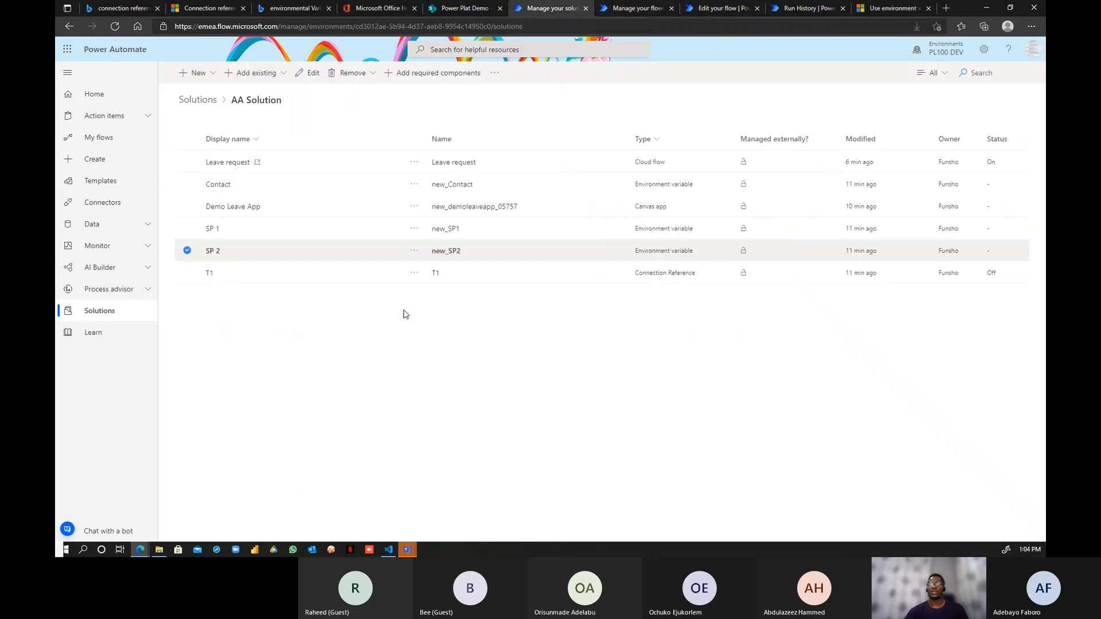
left_click(213, 252)
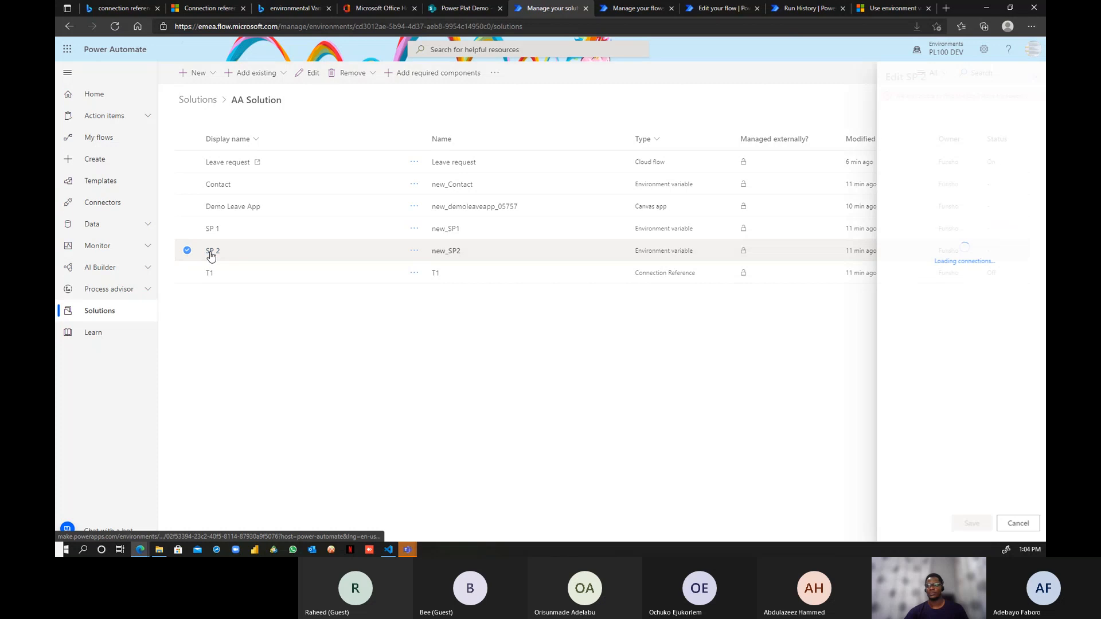
left_click(262, 342)
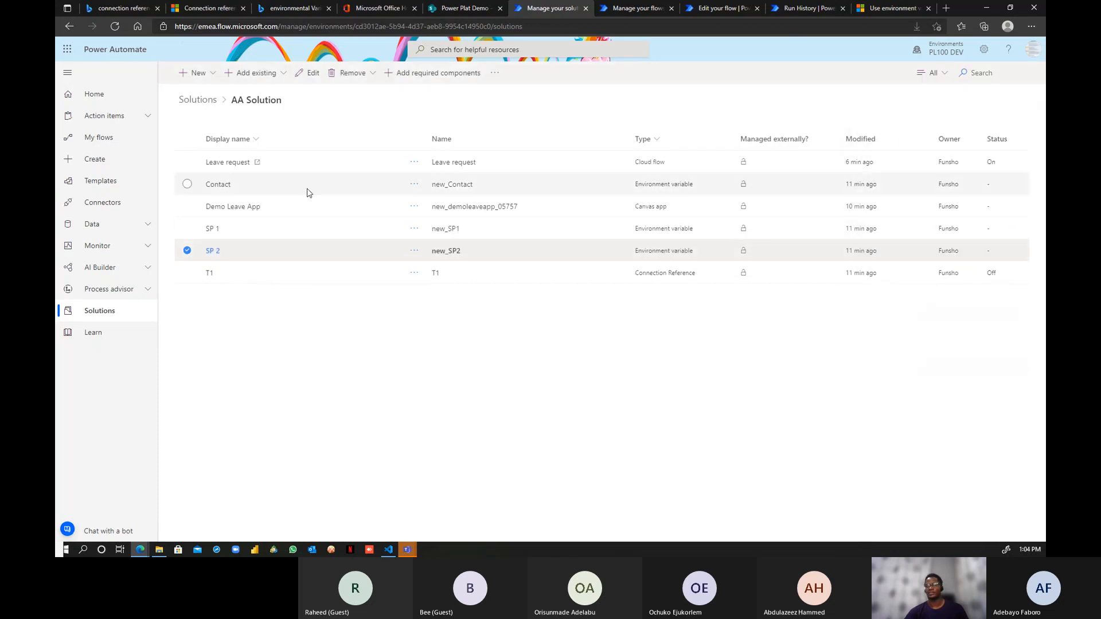
left_click(212, 229)
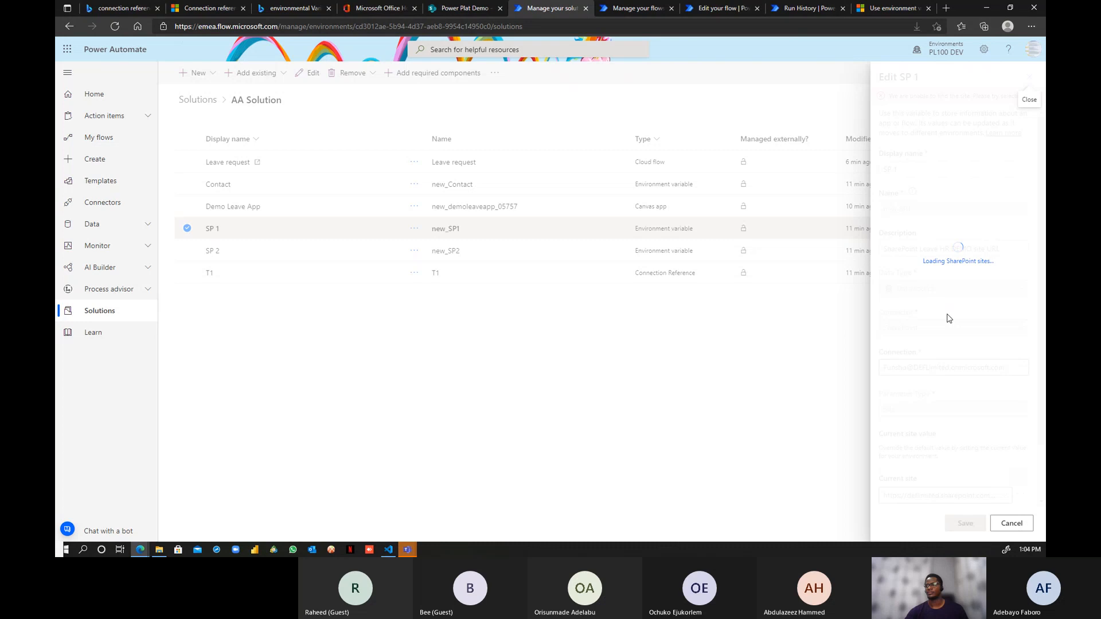
scroll(937, 311, "down", 2)
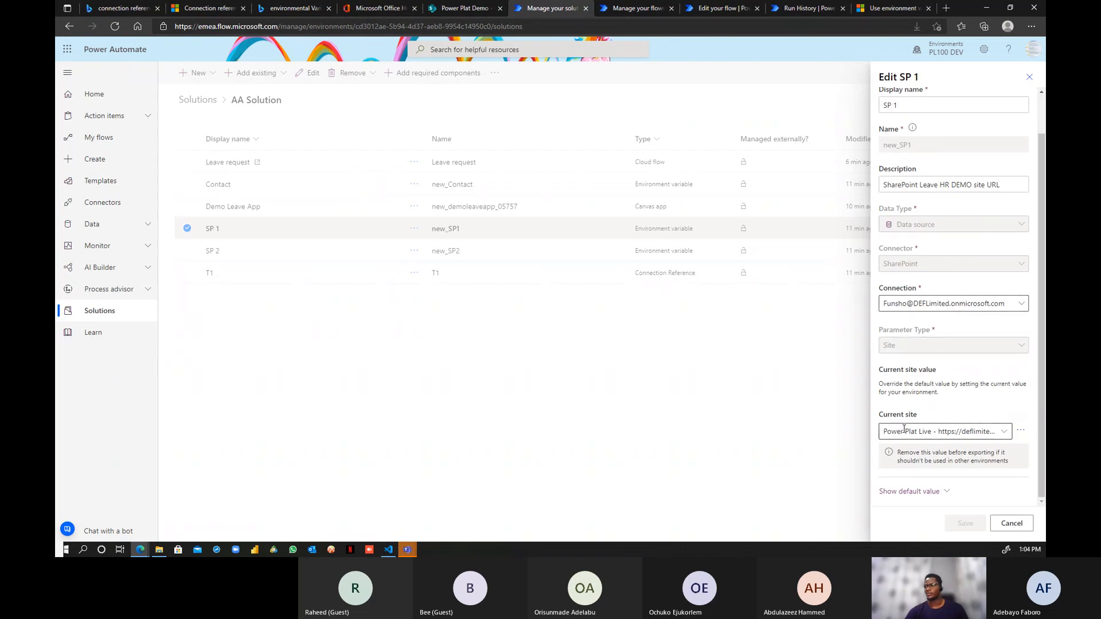
left_click(1012, 523)
left_click(212, 251)
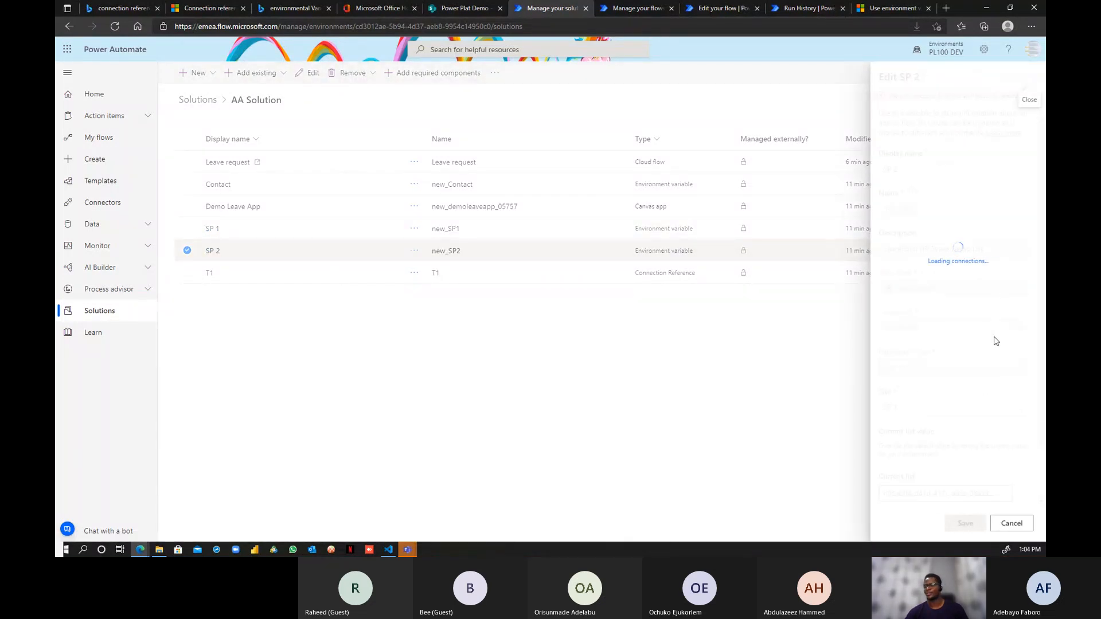
scroll(989, 341, "down", 1)
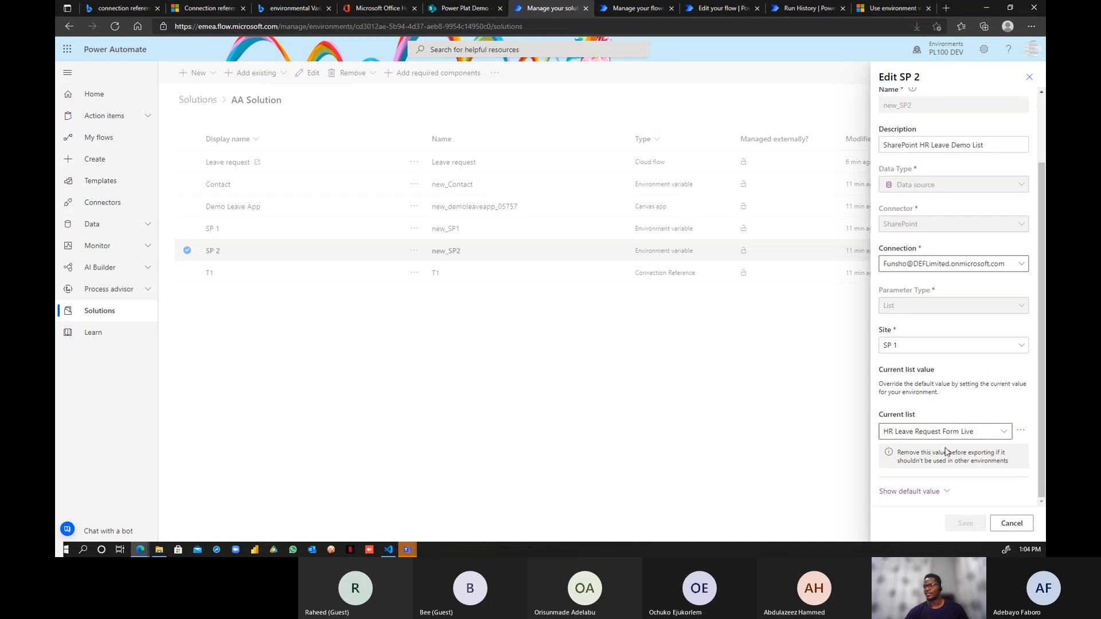
left_click(1024, 524)
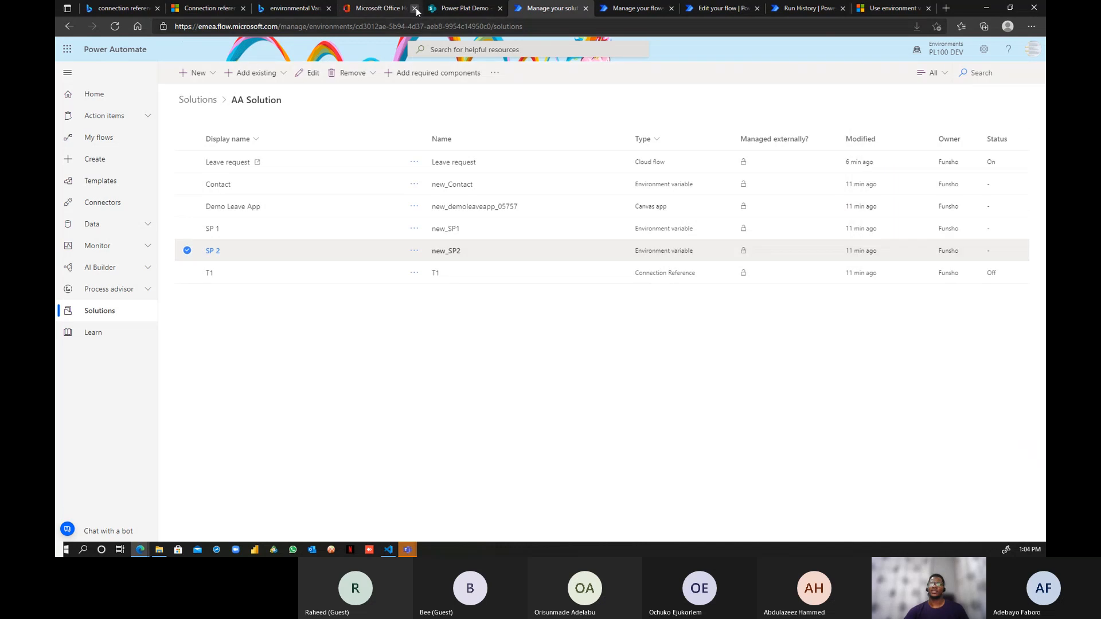
- Go through My Sites to Power Plat Live and open its three-item HR Leave Request Form Live list
left_click(458, 8)
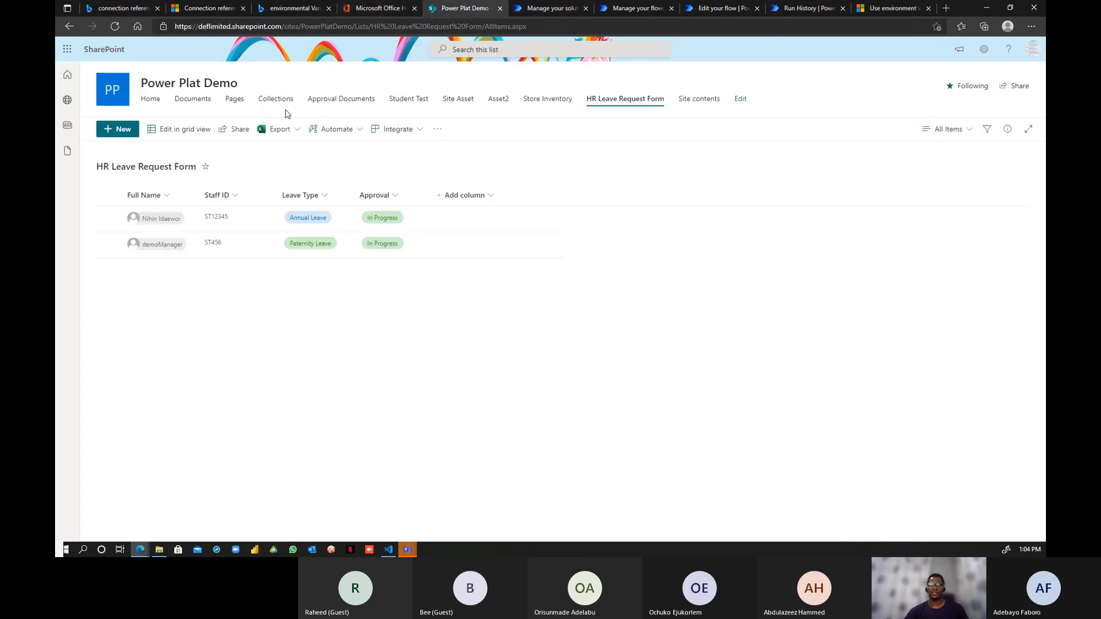
left_click(67, 100)
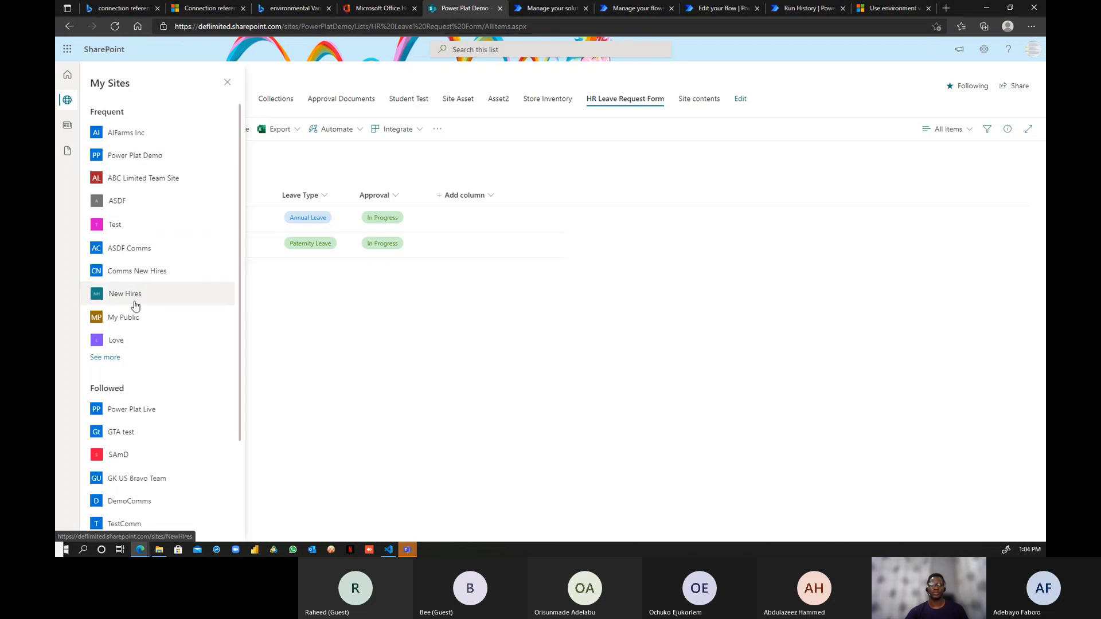
left_click(127, 409)
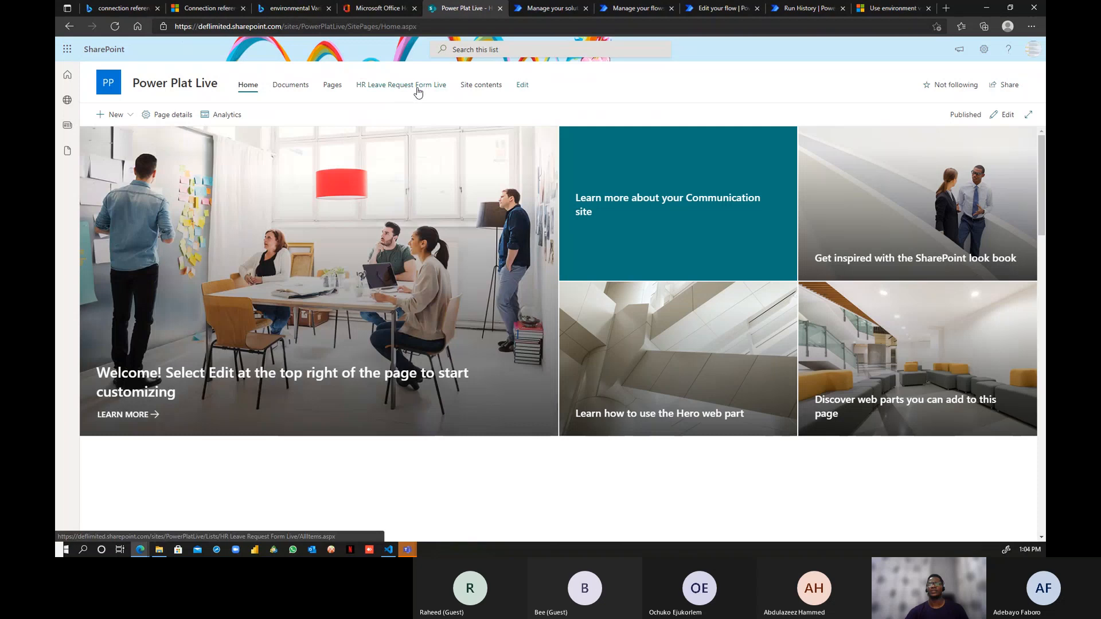
left_click(418, 89)
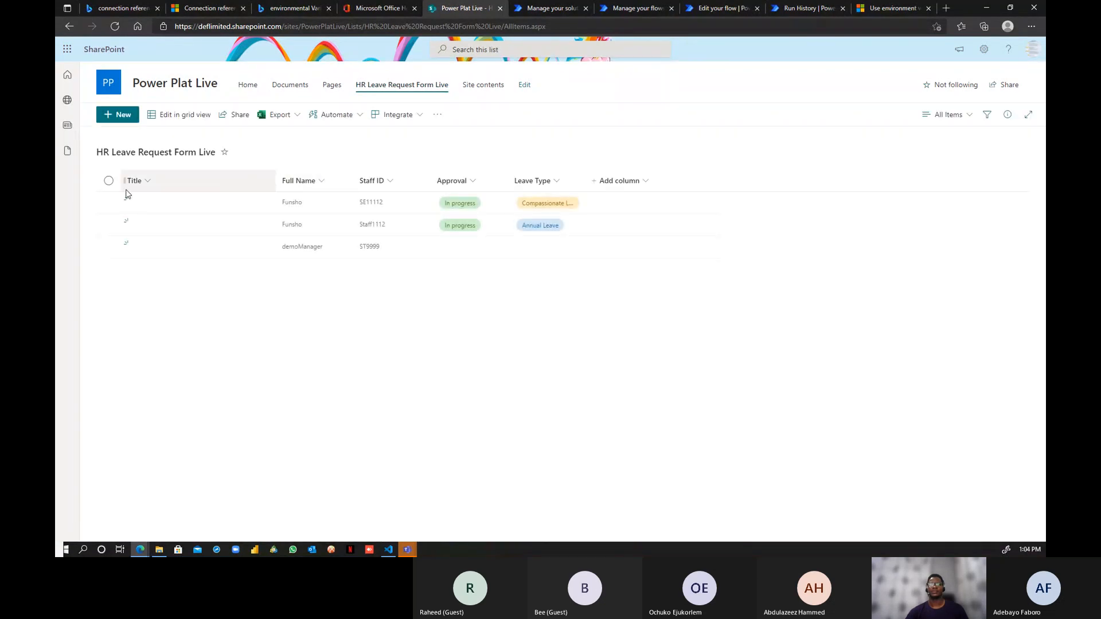
- Start a new leave request, picking the staff member for Full Name and entering Staff ID ST2345
left_click(118, 114)
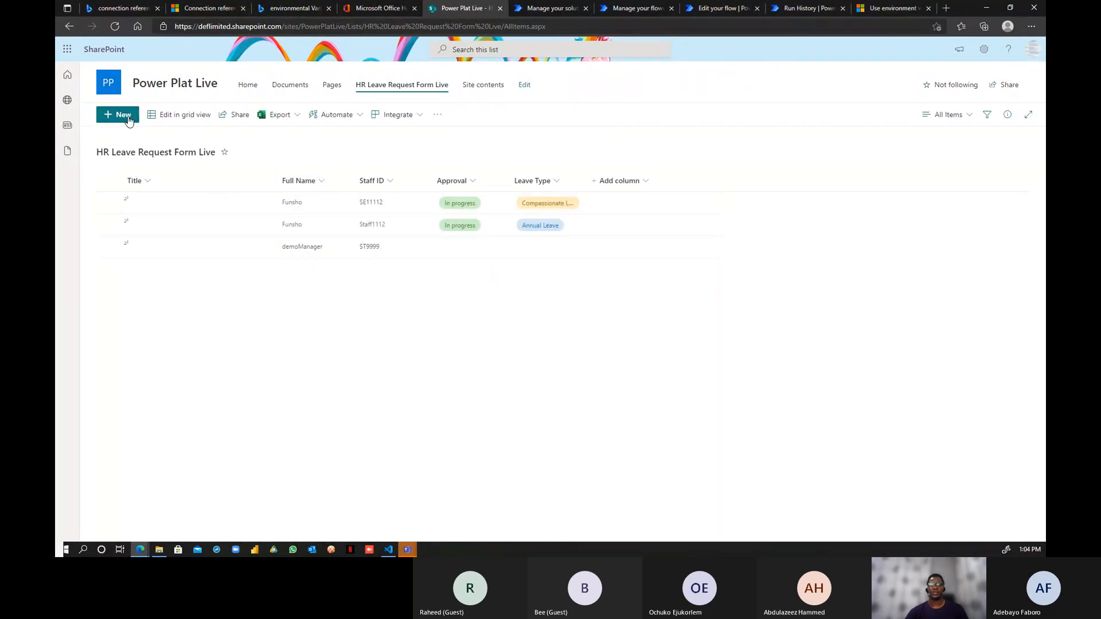
left_click(234, 148)
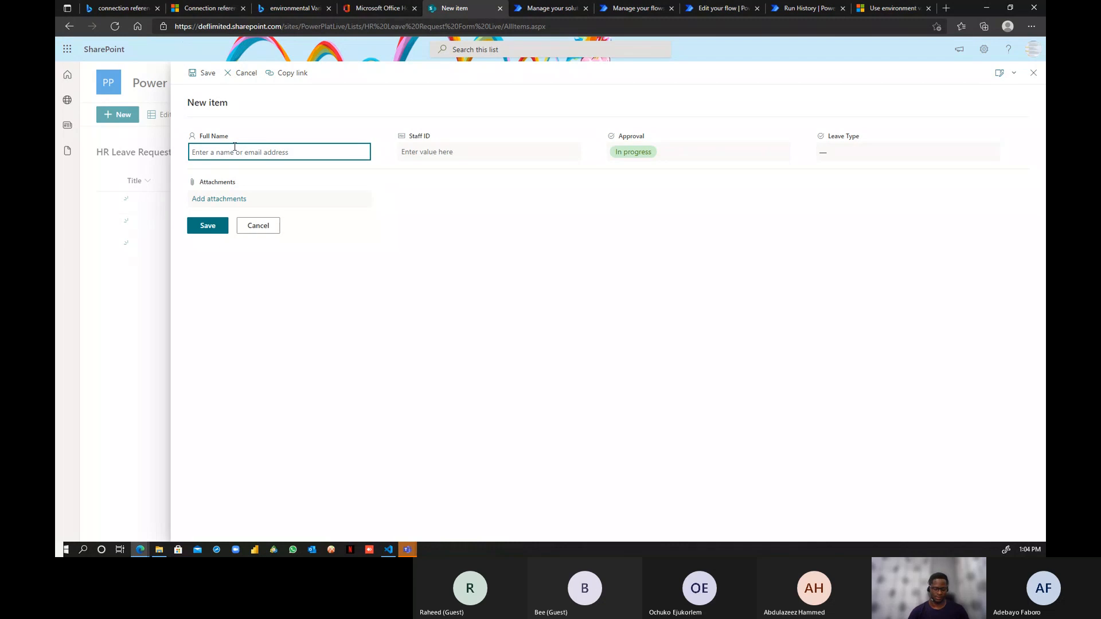
type("funsho")
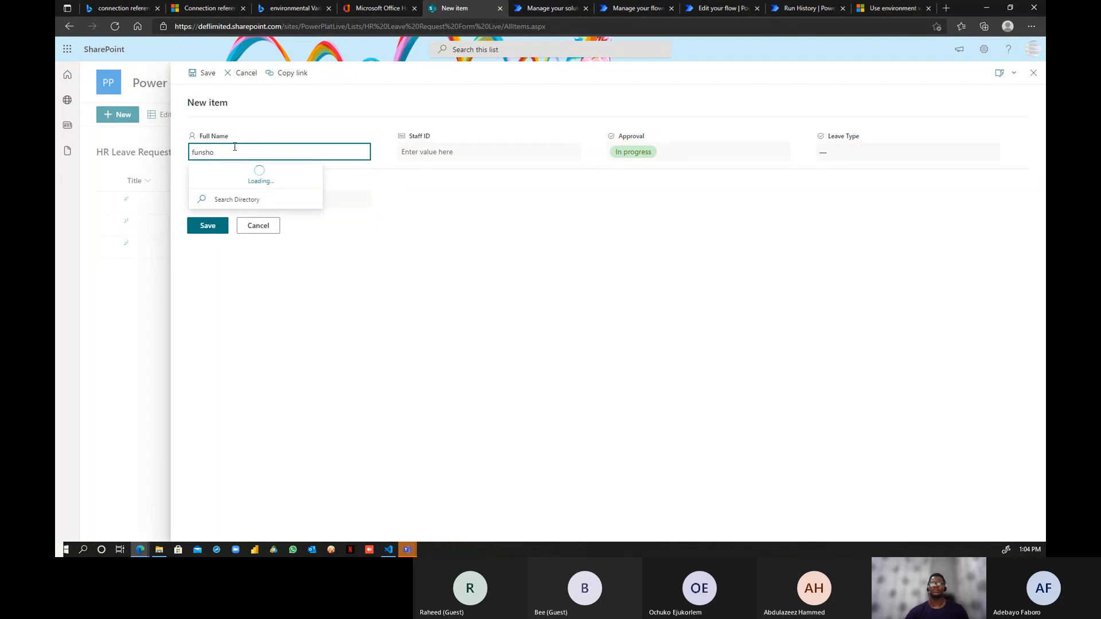
left_click(244, 183)
left_click(424, 151)
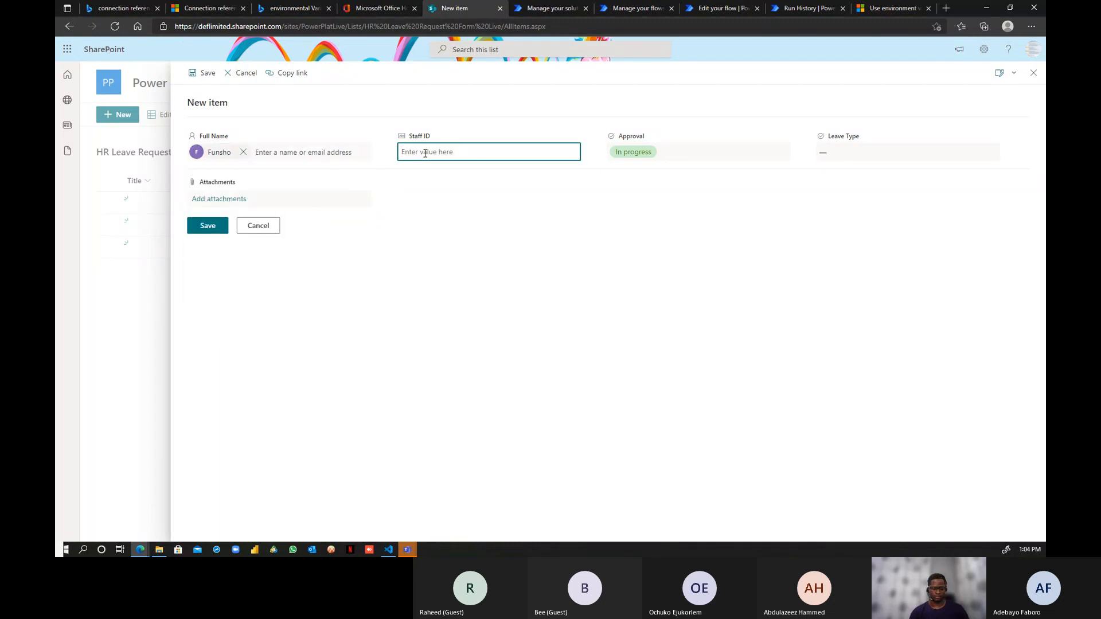
type("ST2345")
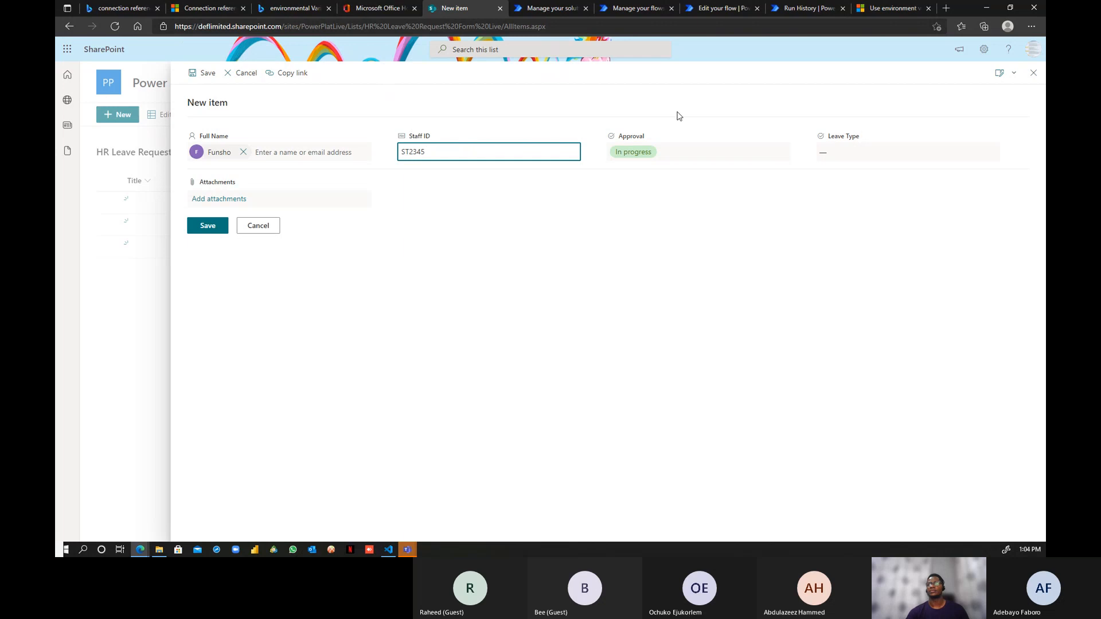
- Clear Approval, set Leave Type to Annual Leave, save, and return to AA Solution
left_click(652, 159)
left_click(658, 155)
left_click(827, 154)
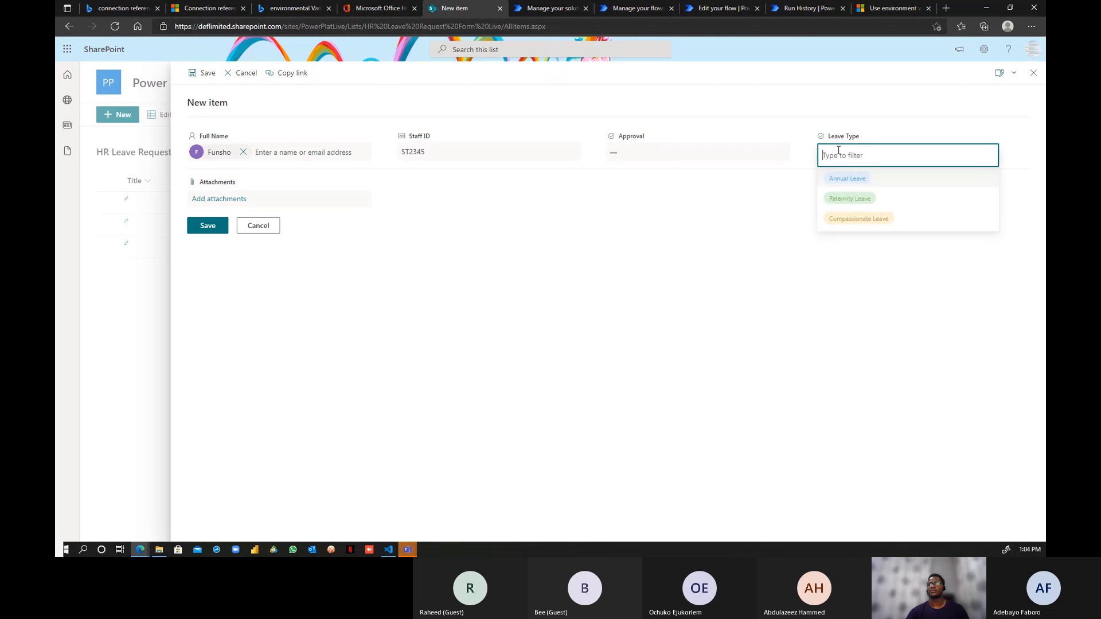
left_click(847, 181)
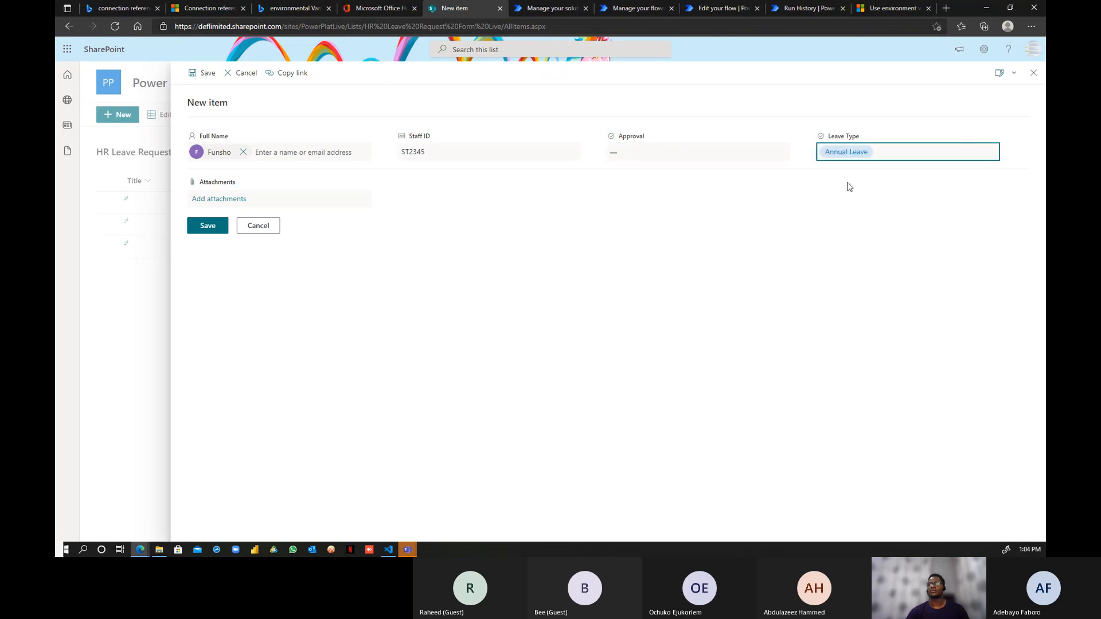
left_click(212, 227)
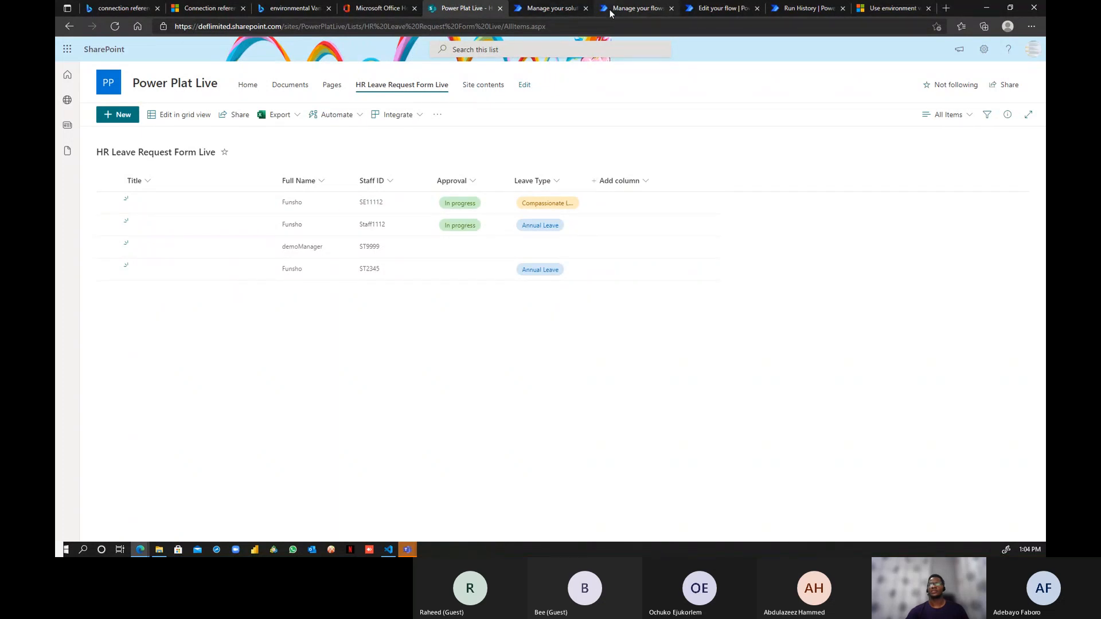
left_click(550, 8)
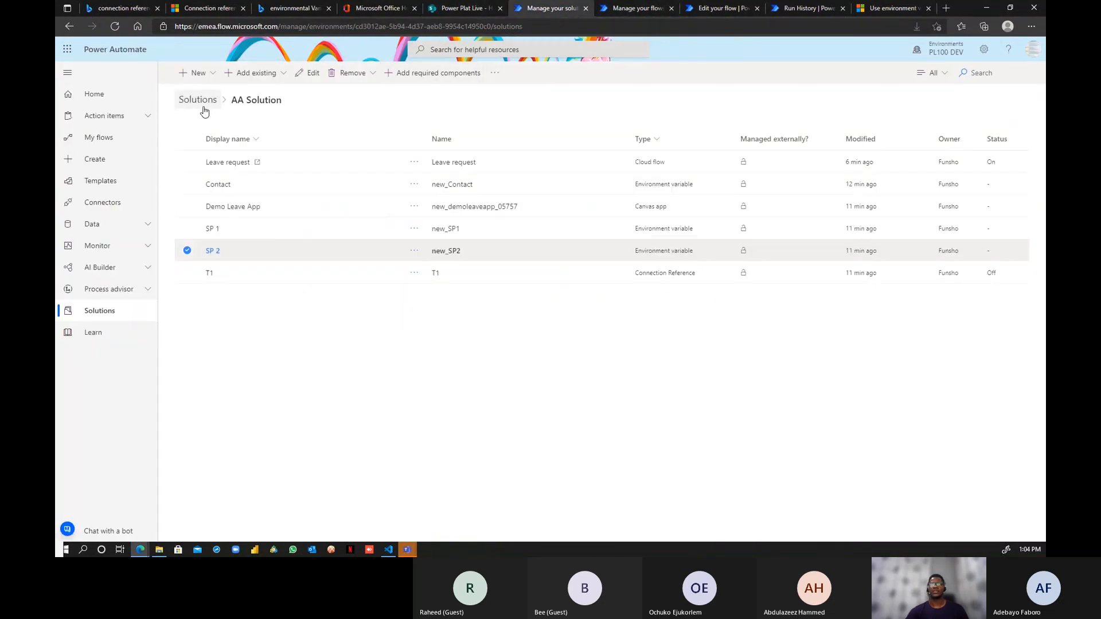
- Open the Leave request flow details and refresh its run history repeatedly
left_click(637, 9)
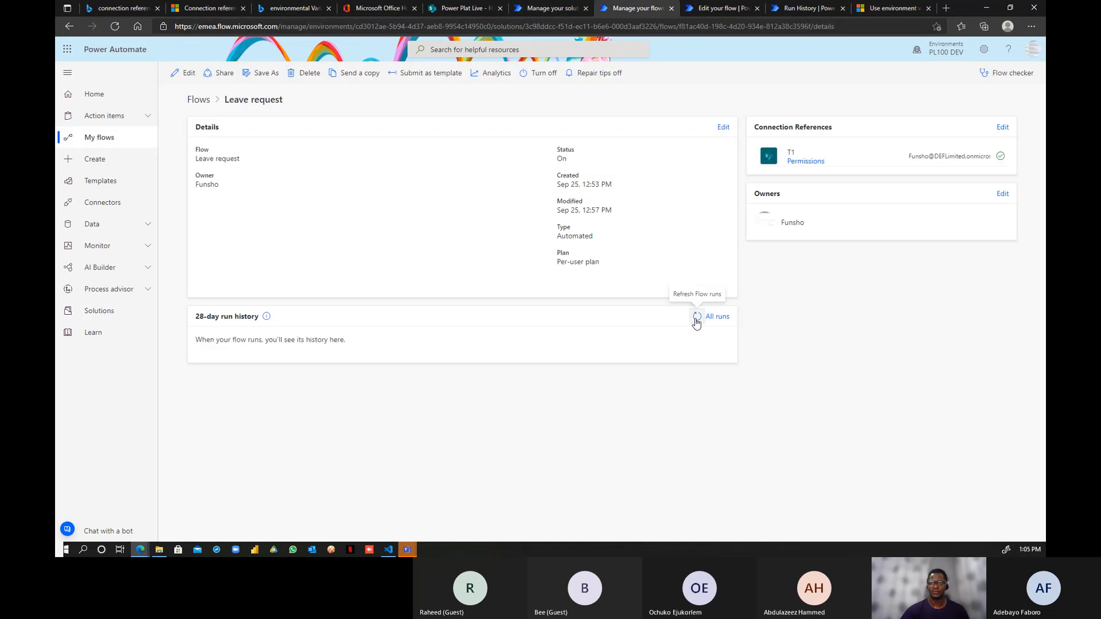
left_click(696, 319)
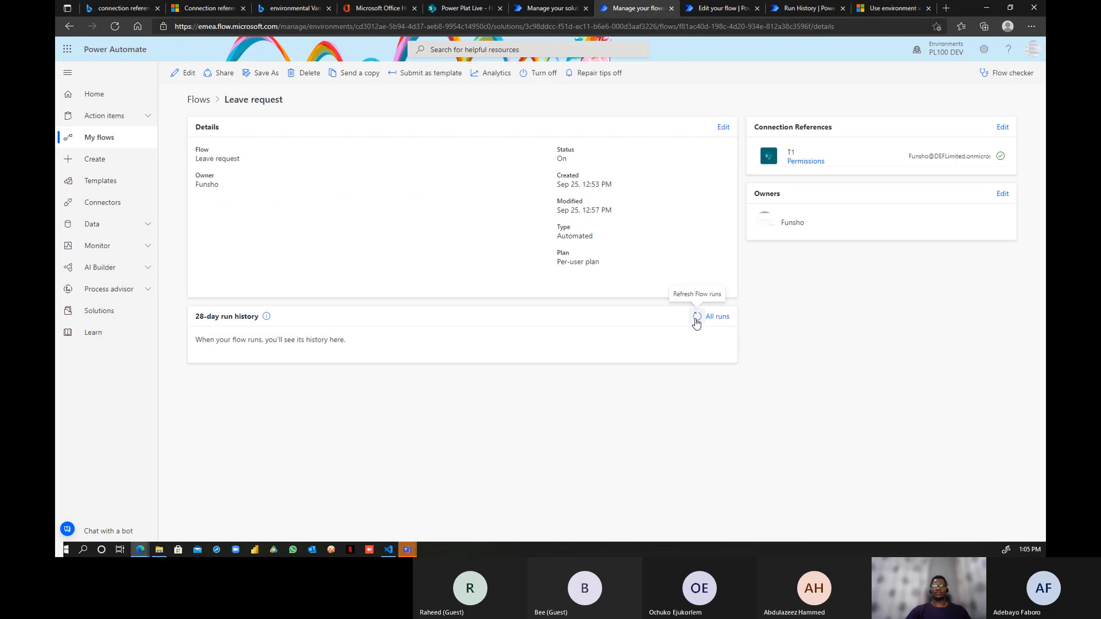
left_click(695, 319)
left_click(696, 319)
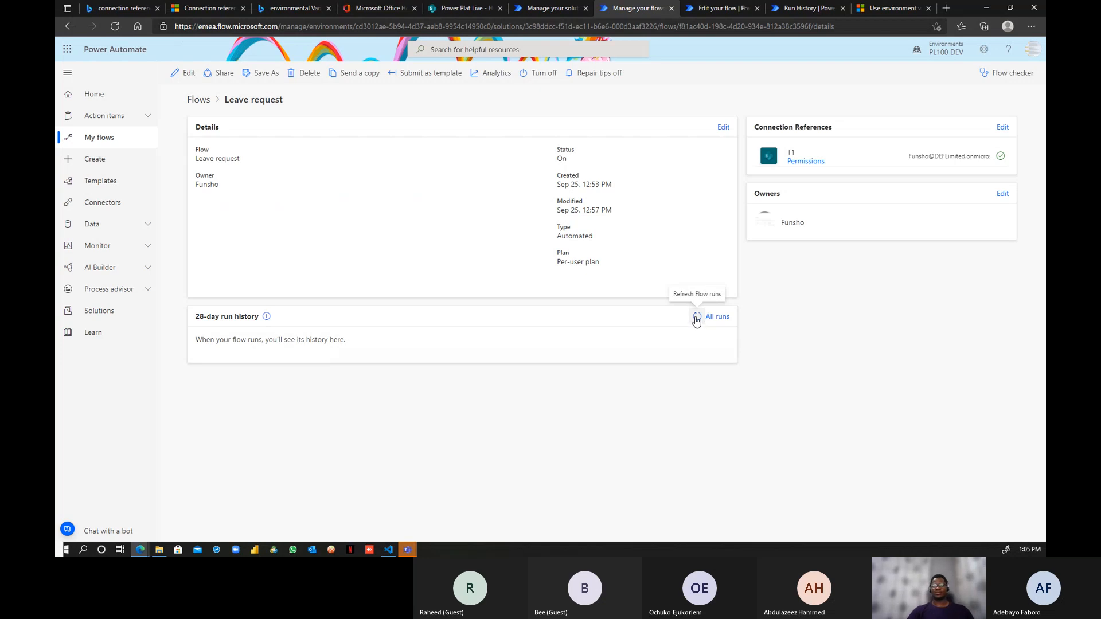
left_click(696, 319)
left_click(696, 319)
left_click(696, 319)
left_click(696, 320)
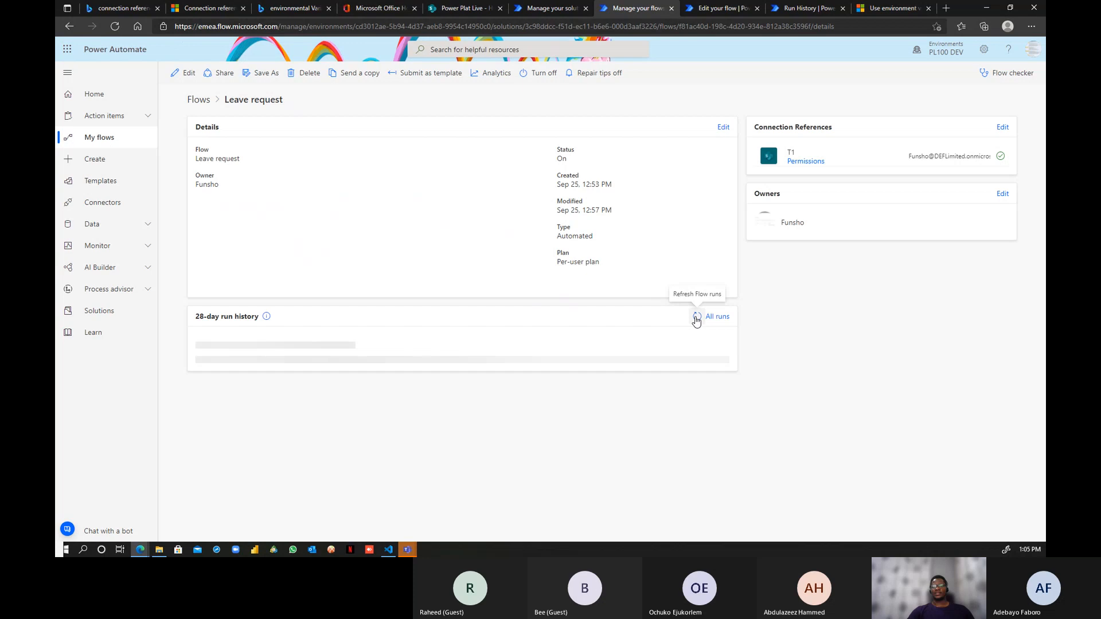
left_click(698, 323)
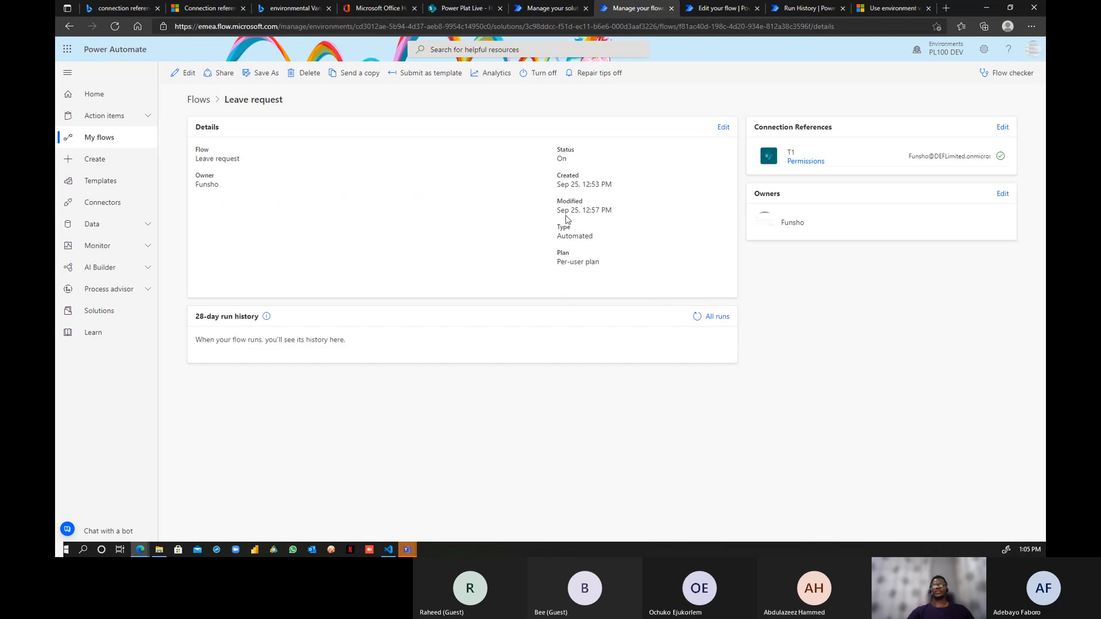
double_click(562, 161)
left_click(696, 317)
- Check the SP 2 environment variable's settings, then refresh the flow's run history until the Succeeded run shows
left_click(532, 9)
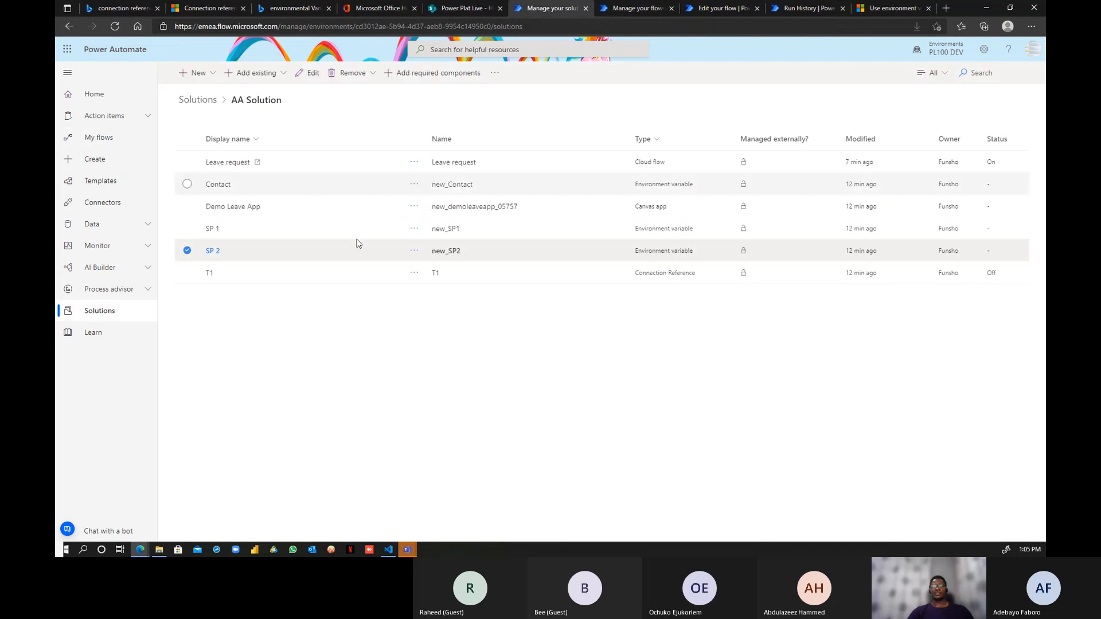
left_click(213, 251)
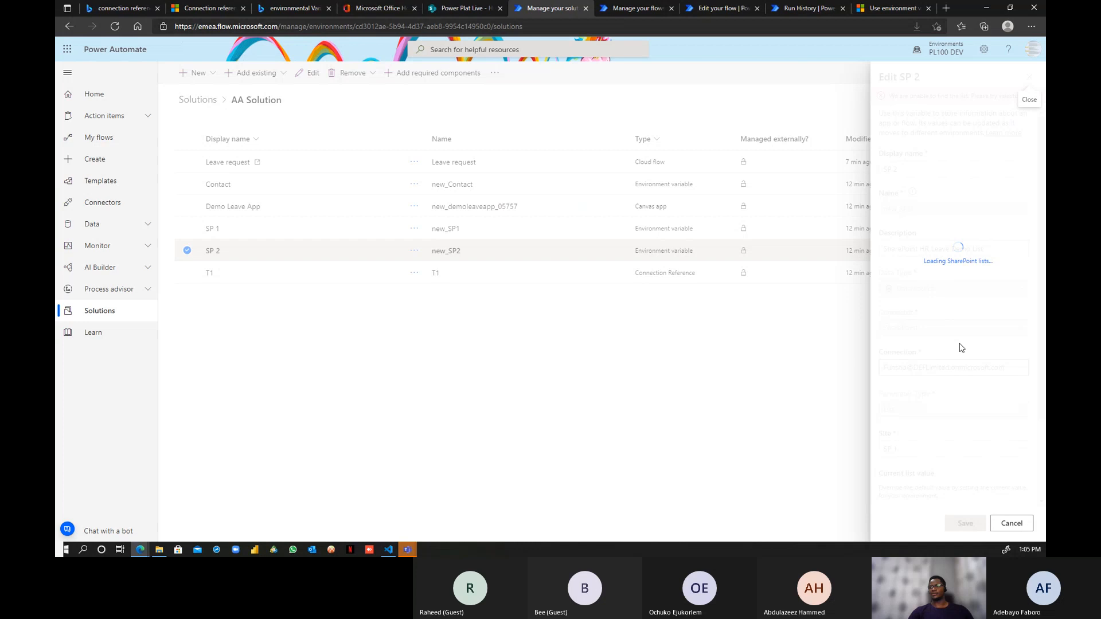
scroll(964, 354, "down", 3)
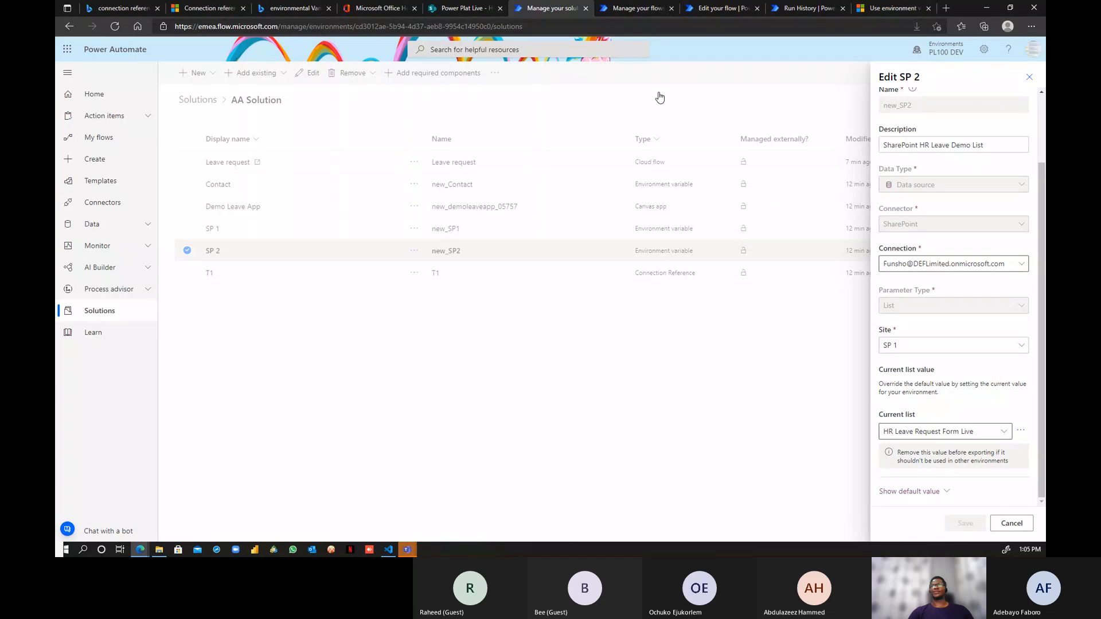
left_click(624, 8)
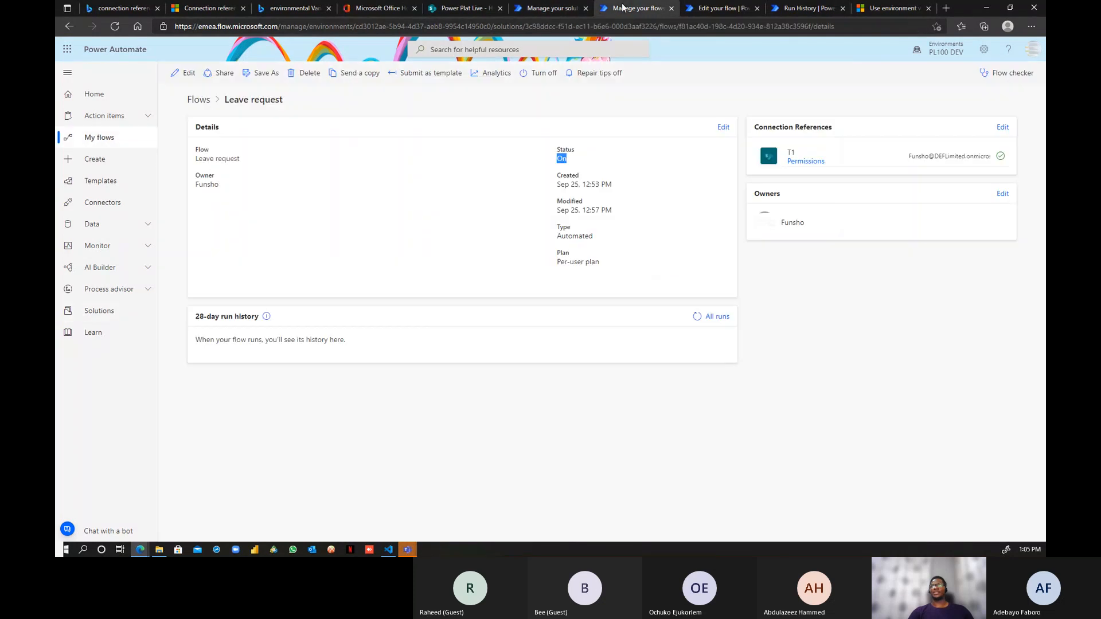
left_click(696, 317)
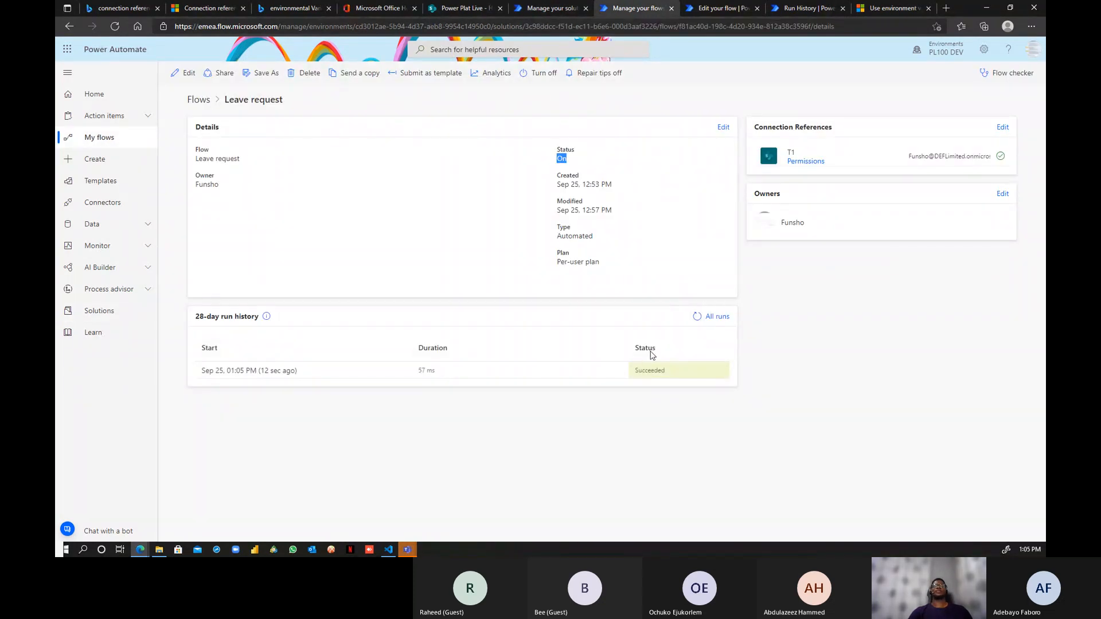
- View the succeeded run's details and the Power Plat Live list, then cancel the Edit SP 2 panel
left_click(235, 372)
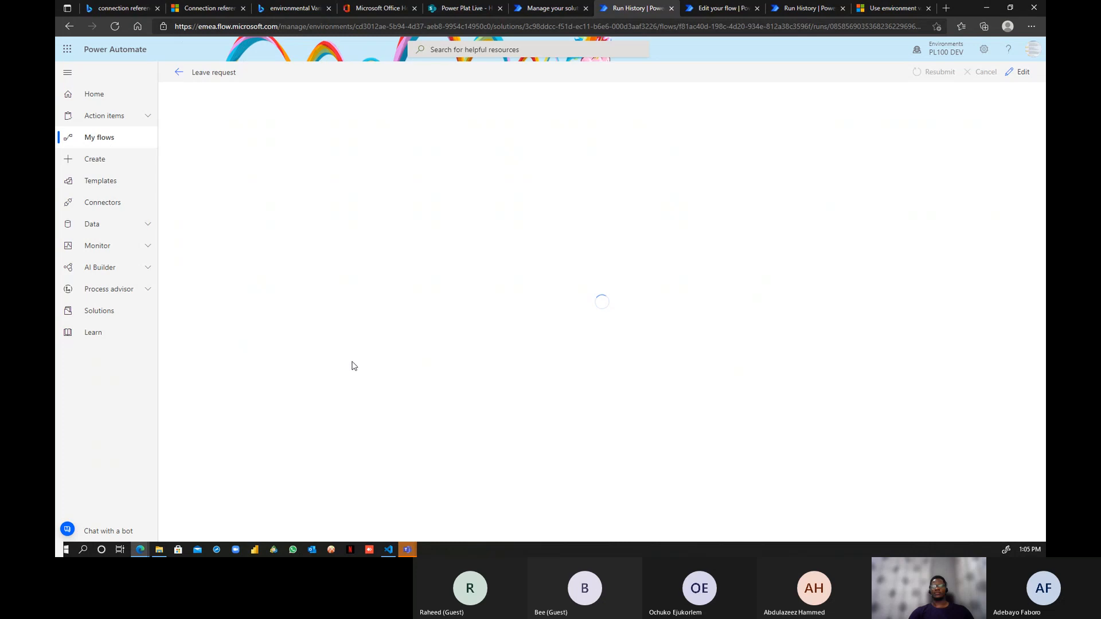
left_click(115, 26)
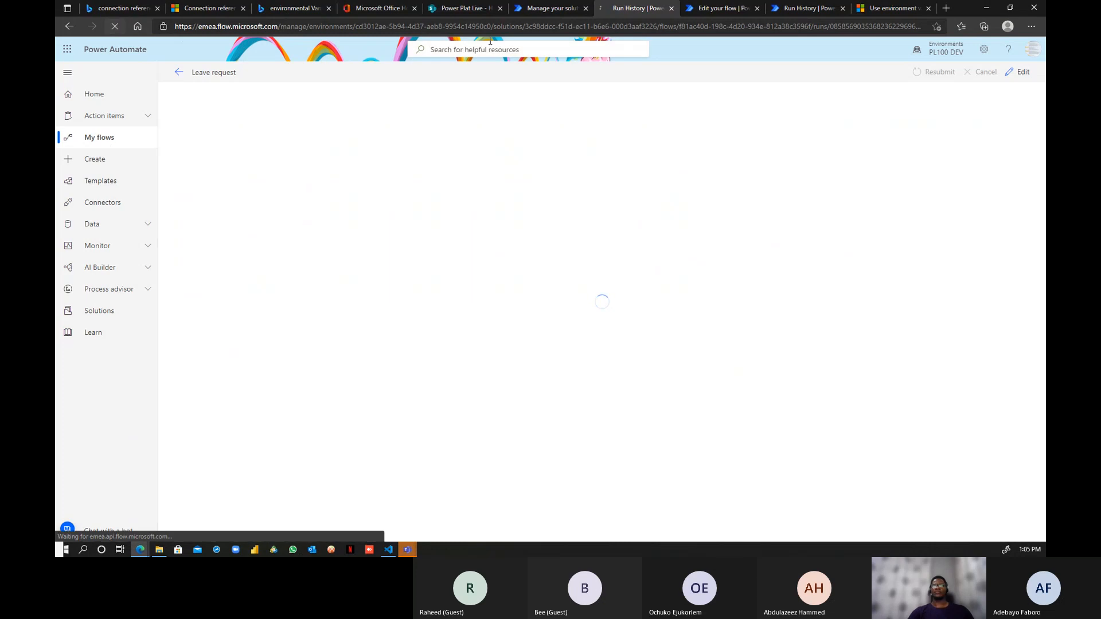
left_click(464, 8)
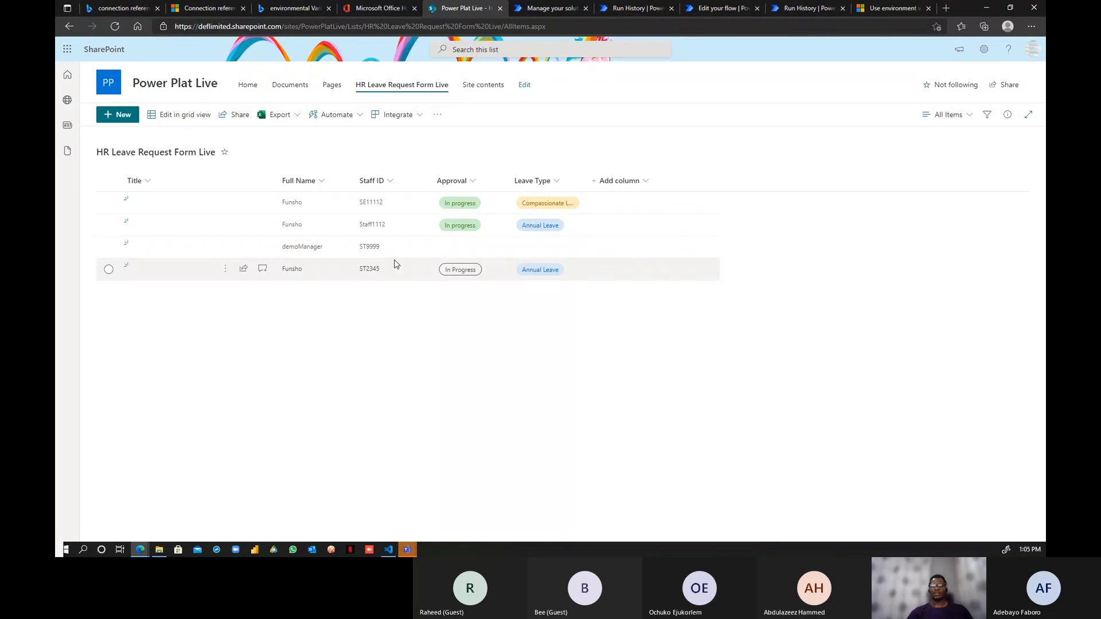
left_click(534, 12)
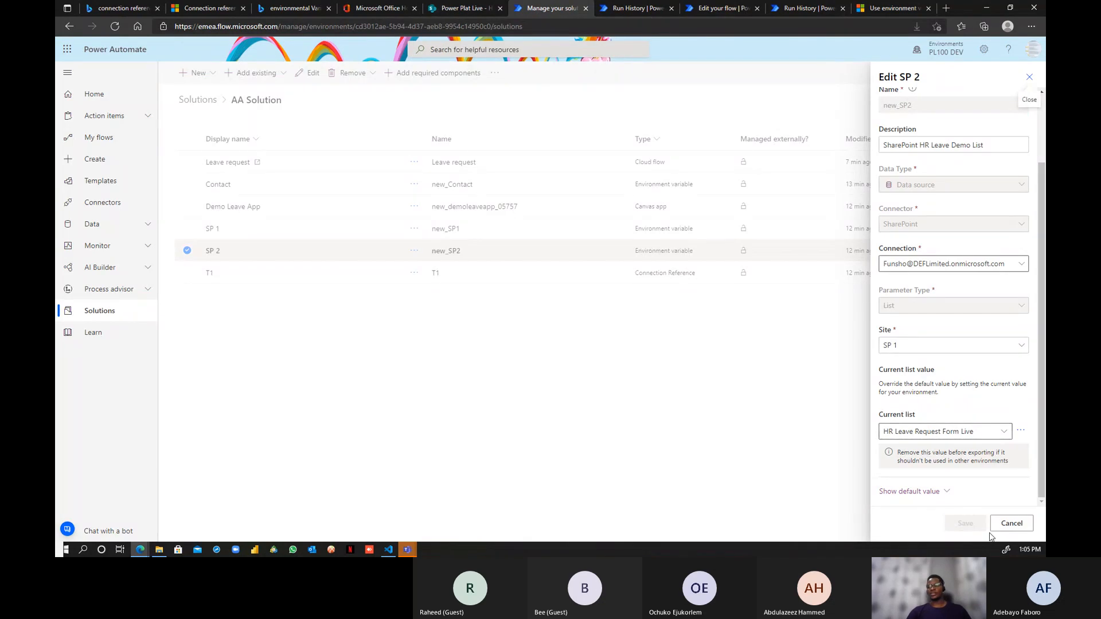
left_click(1012, 524)
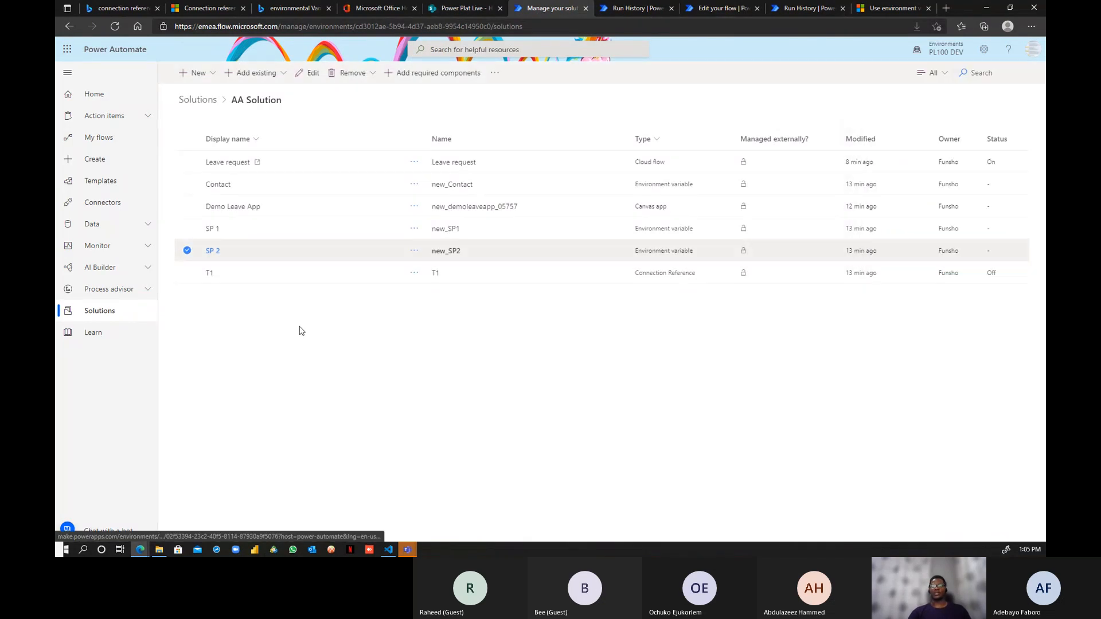
- Deselect SP 2 and review the Leave request run history before returning to AA Solution
double_click(258, 102)
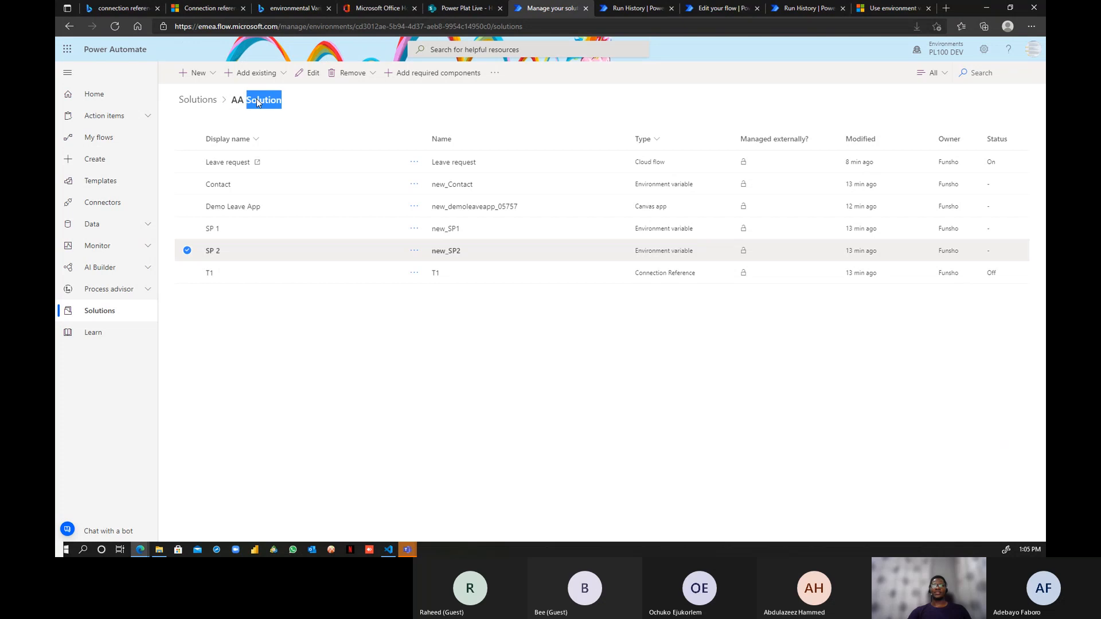
left_click(321, 104)
left_click(187, 250)
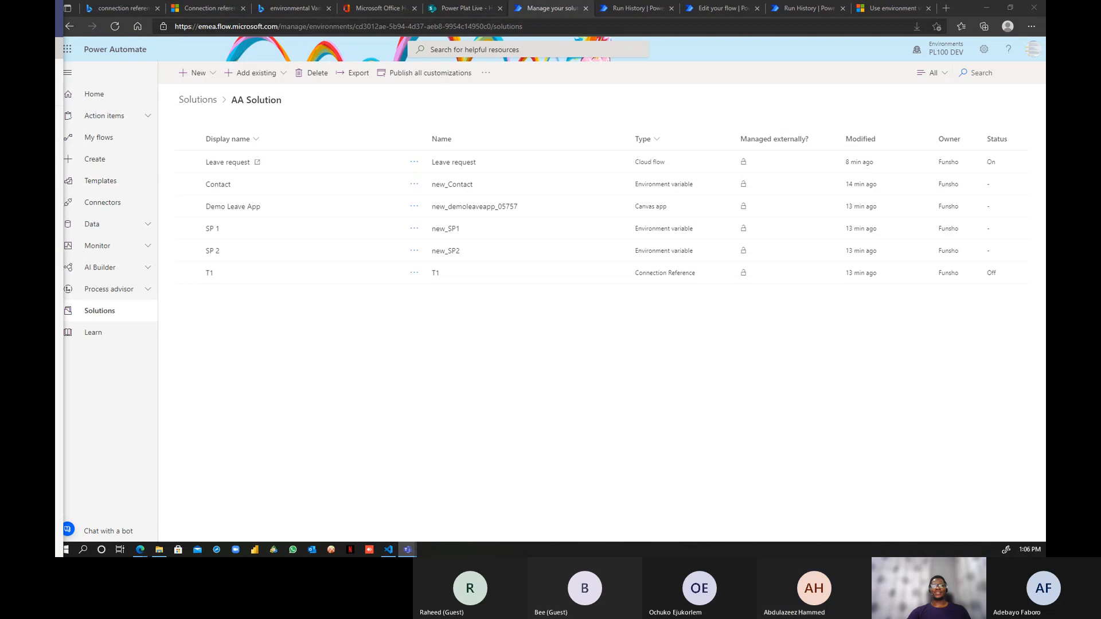
left_click(458, 346)
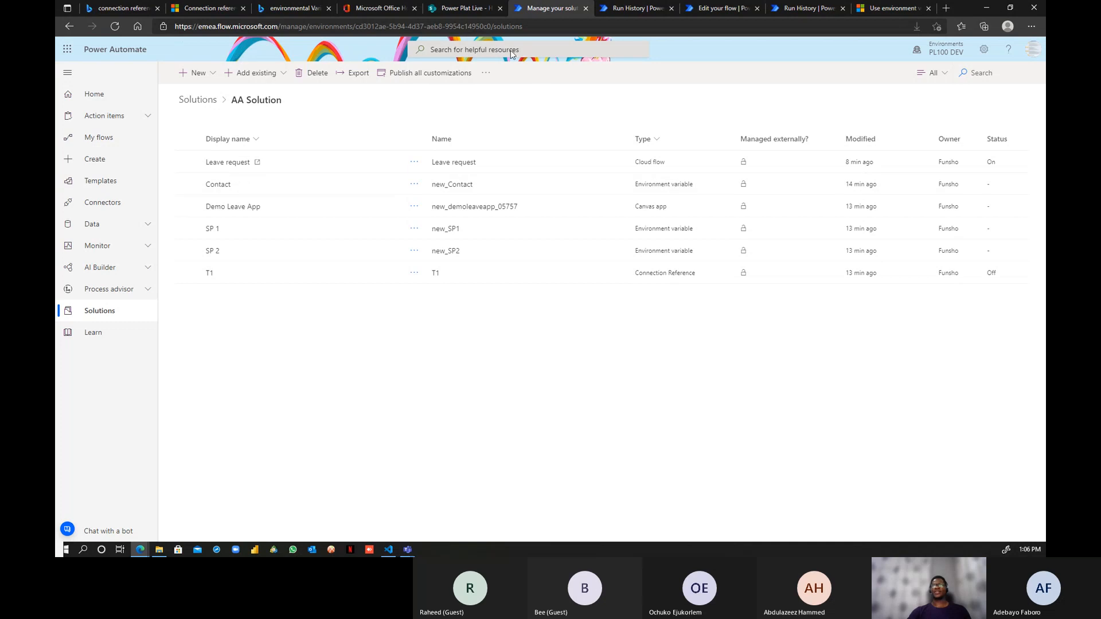
left_click(622, 8)
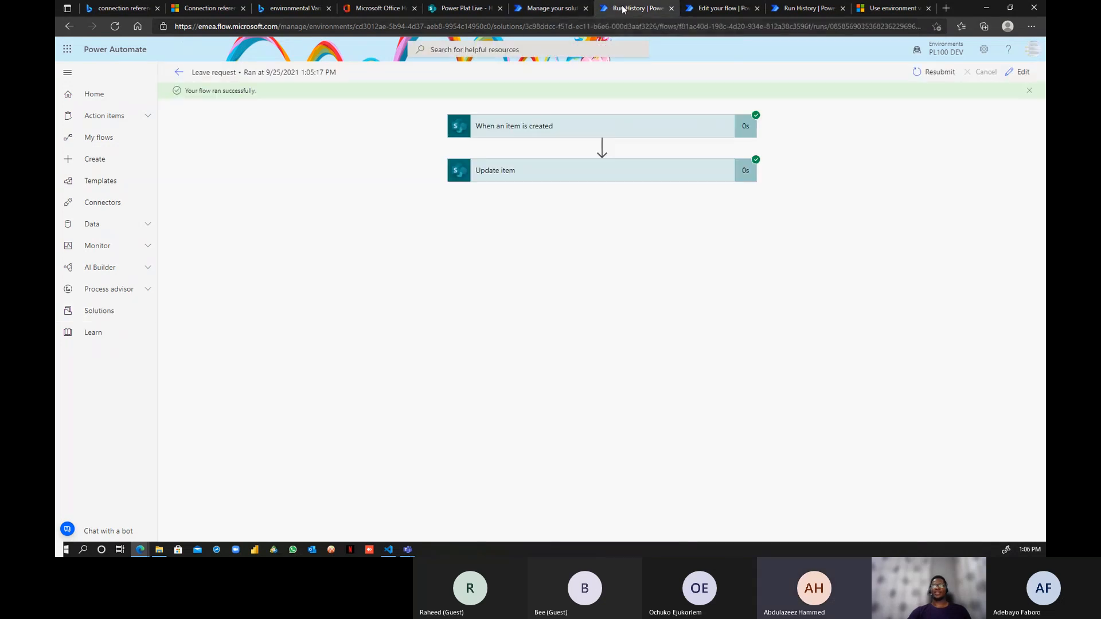
left_click(550, 8)
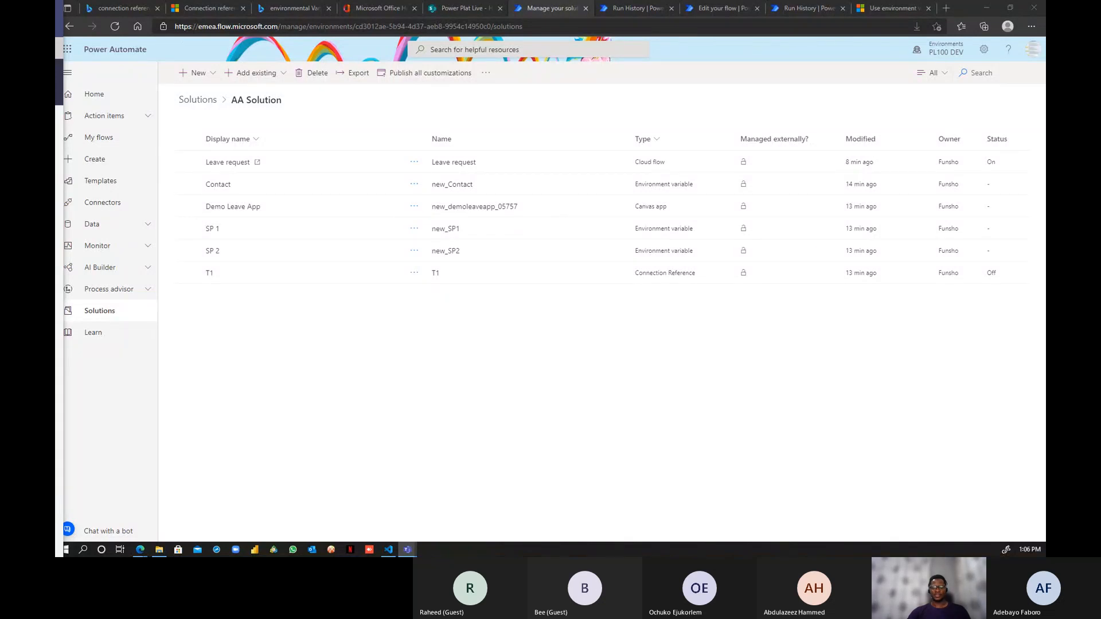
- Switch to Visual Studio Code showing log (1).txt
key("alt+Tab")
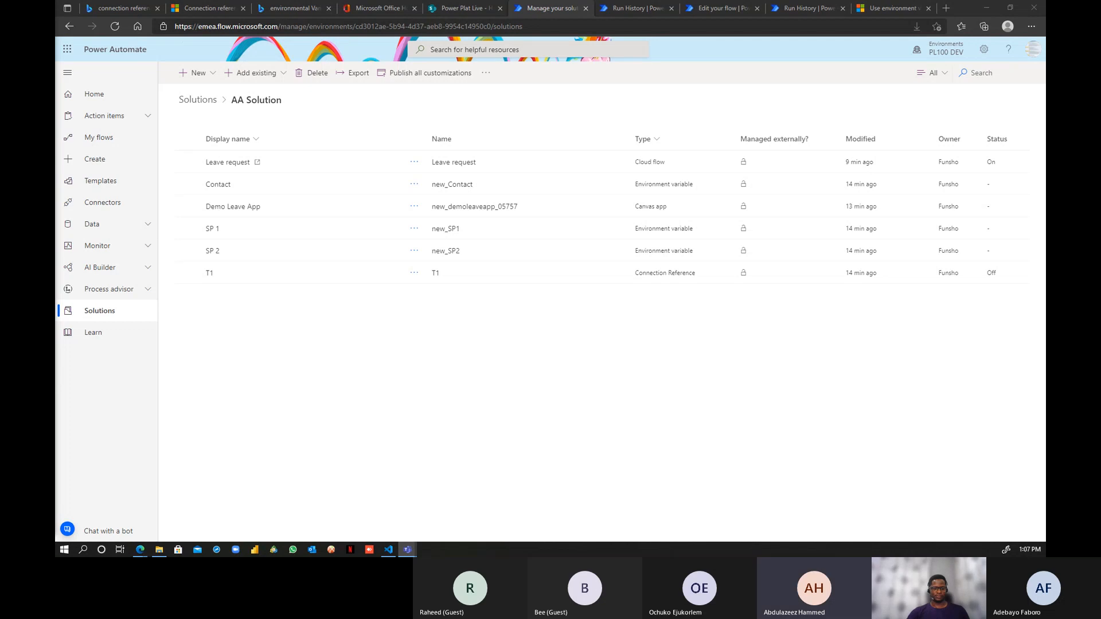
key("alt+Tab")
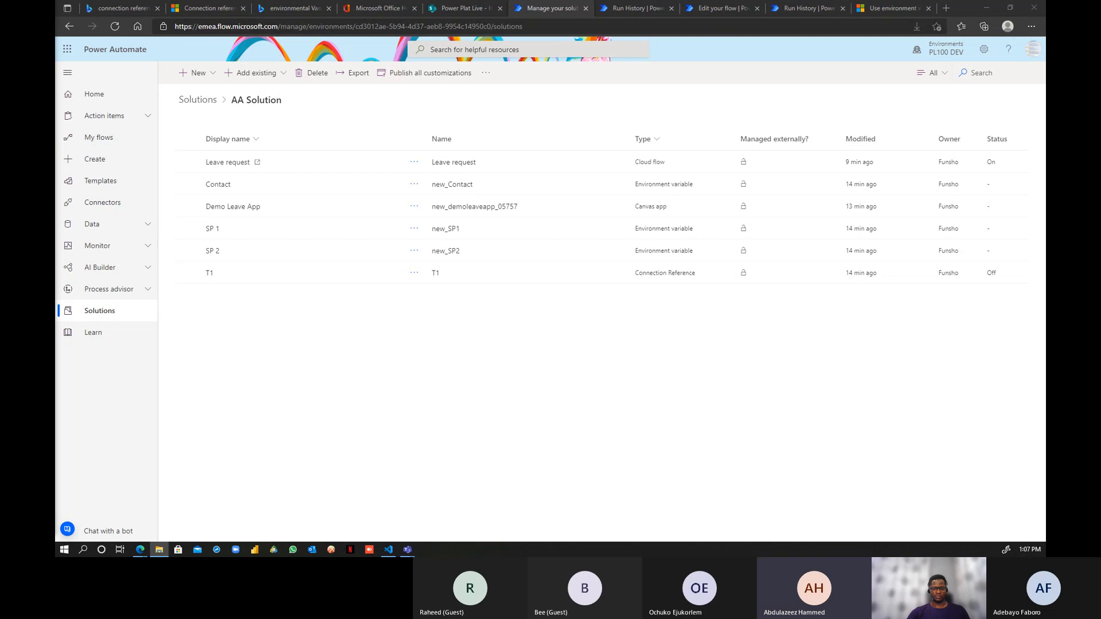
key("alt+Tab")
- Restore the log (1).txt window, drag it off-screen, and switch back to the browser
double_click(370, 8)
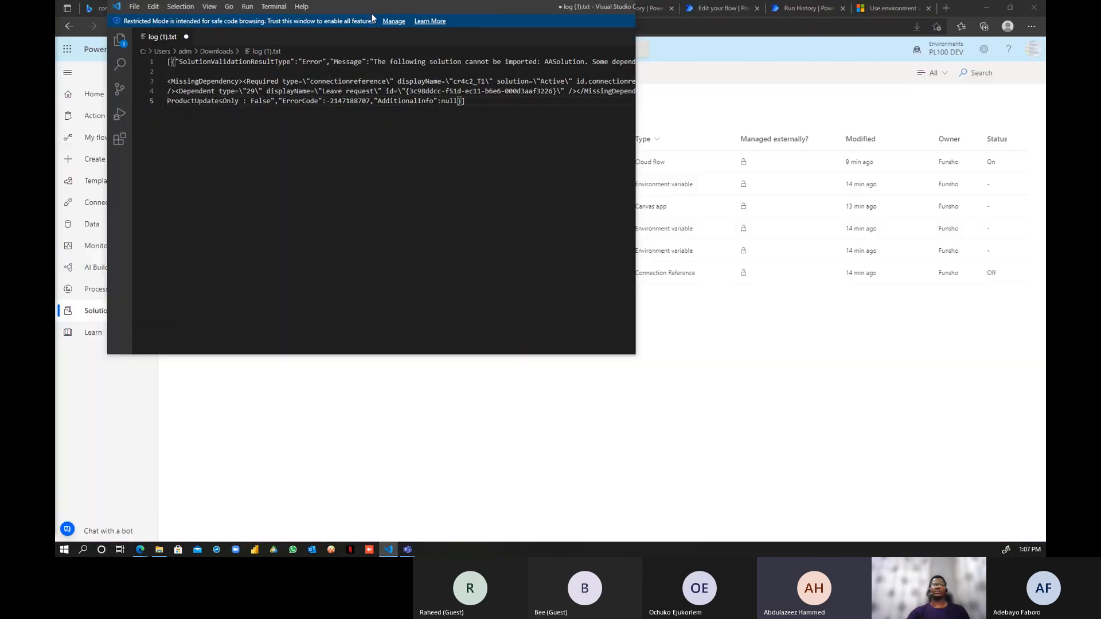
left_click_drag(371, 14, 55, 519)
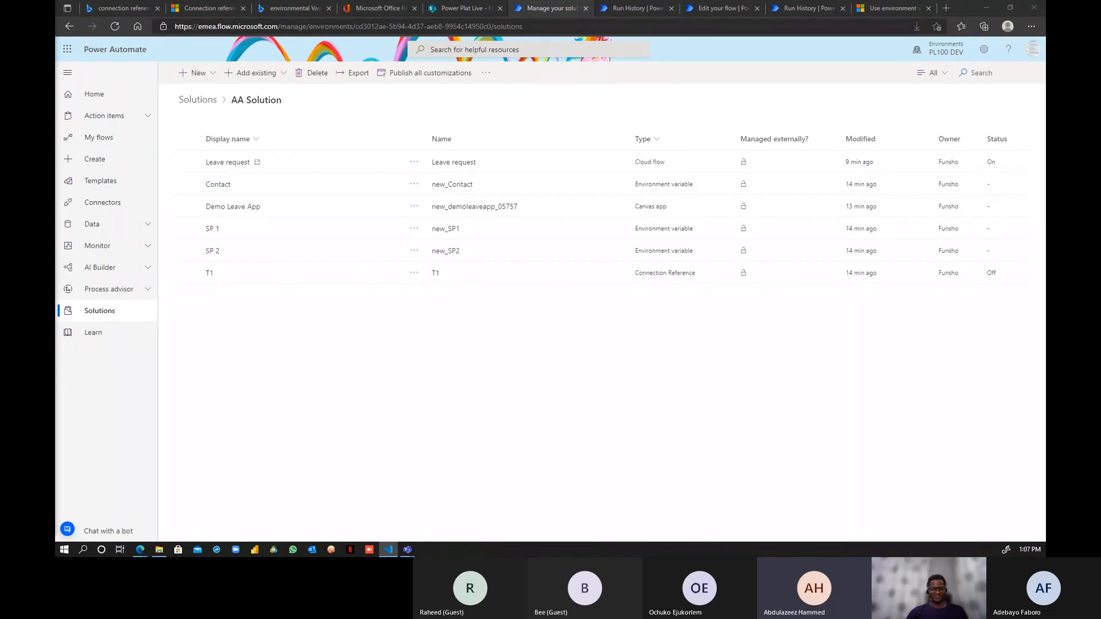
key("alt+Tab")
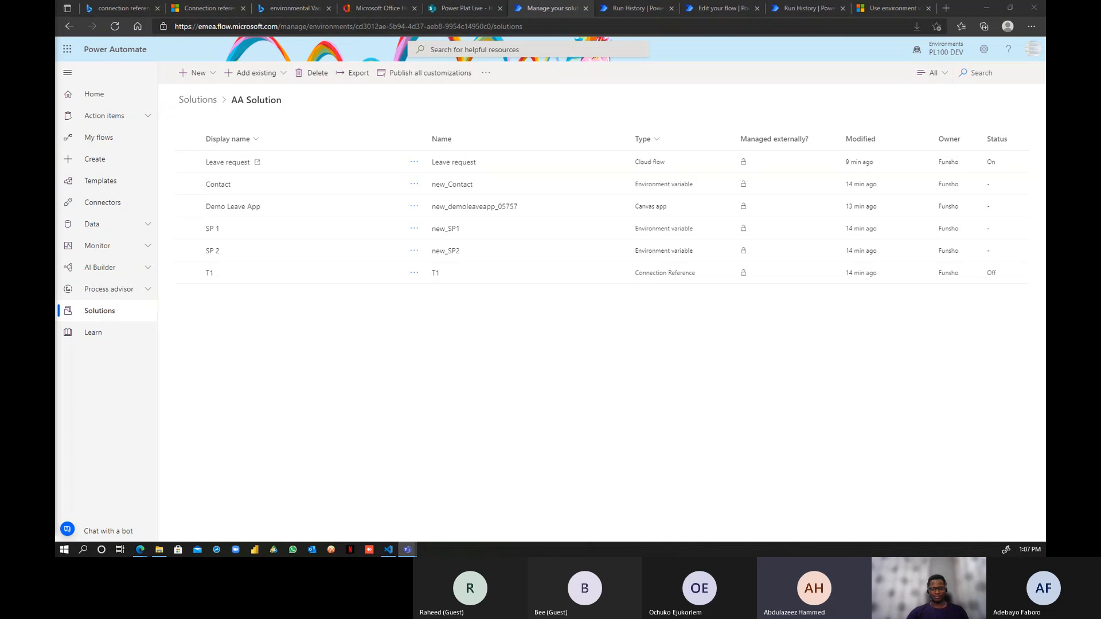